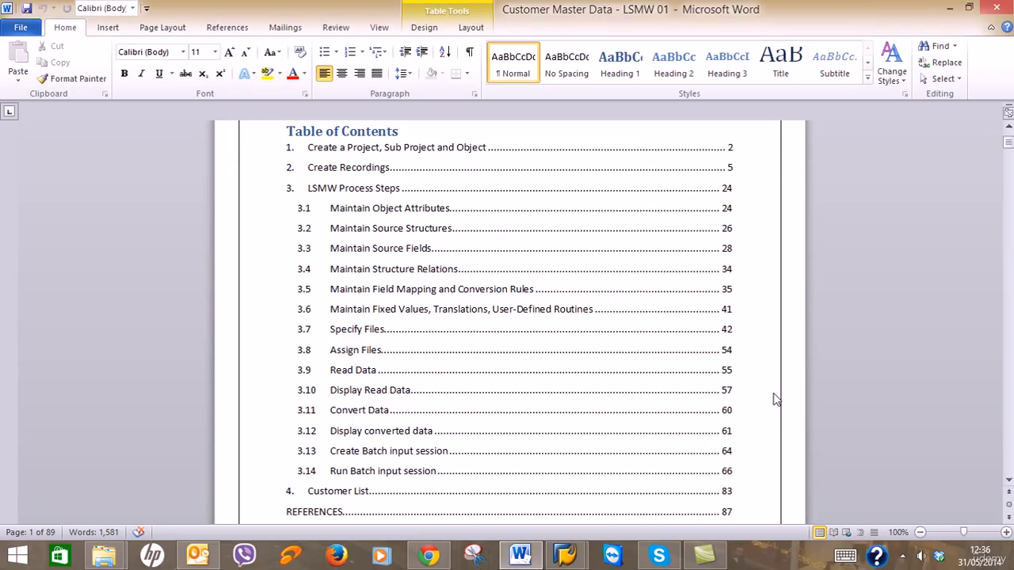
Scroll the guide past the Table of Contents and glance at the SAP Easy Access window.
scroll(772, 396, down, 3)
scroll(775, 394, down, 12)
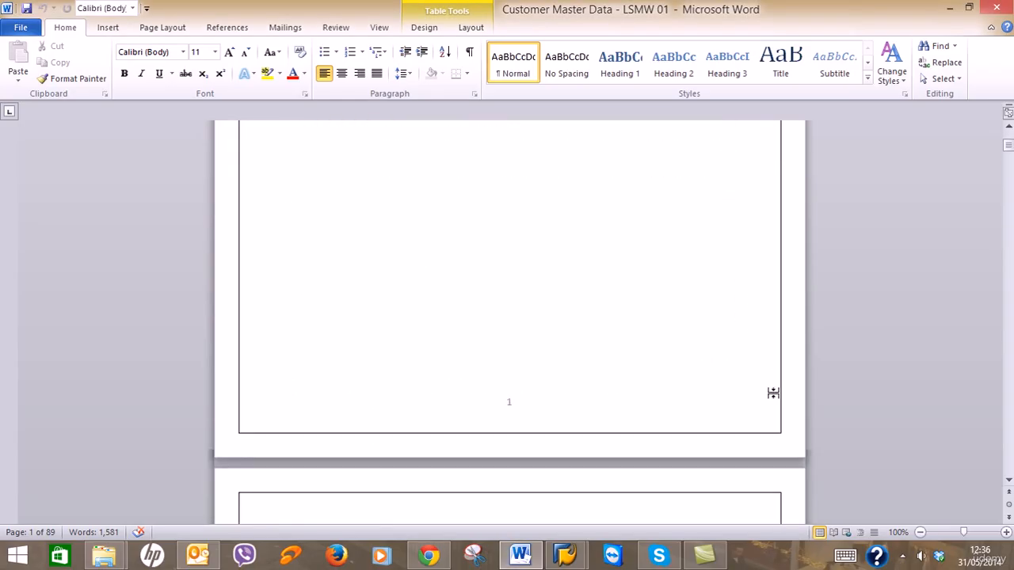
scroll(775, 394, down, 2)
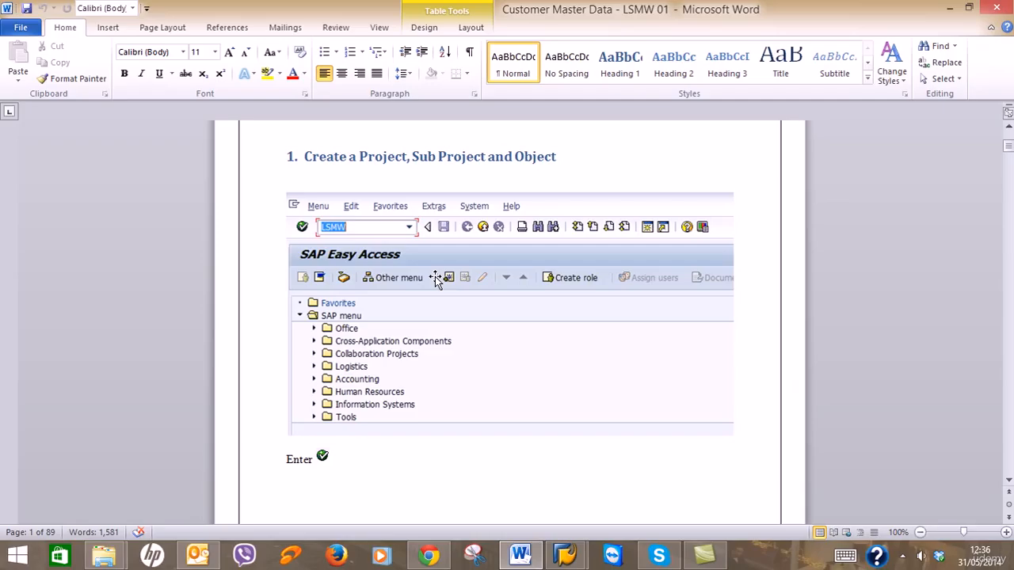
click(565, 555)
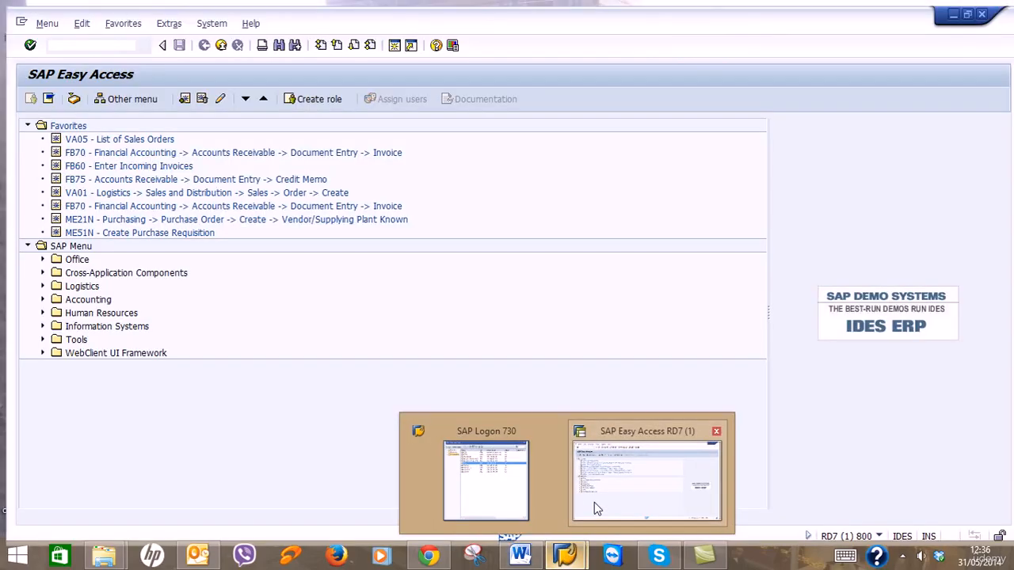
click(594, 503)
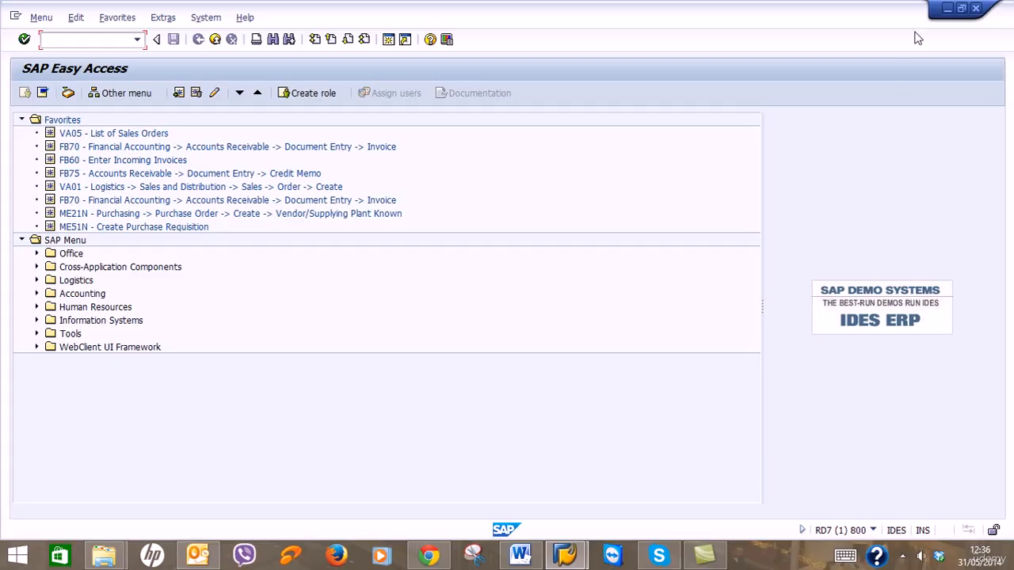
click(948, 9)
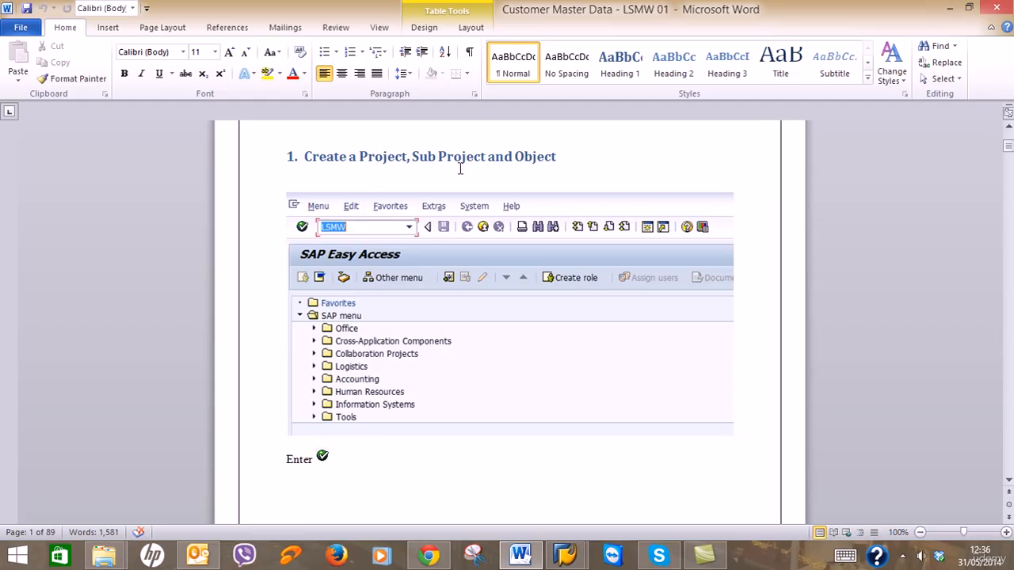
Scroll the guide to the heading '1. Create a Project, Sub Project and Object'.
scroll(602, 370, down, 10)
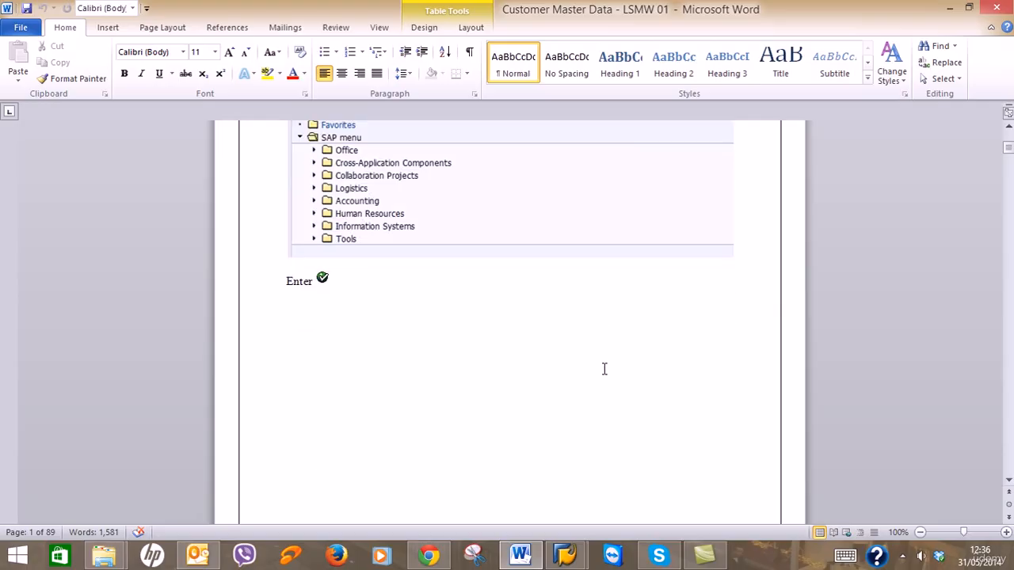
scroll(603, 372, down, 20)
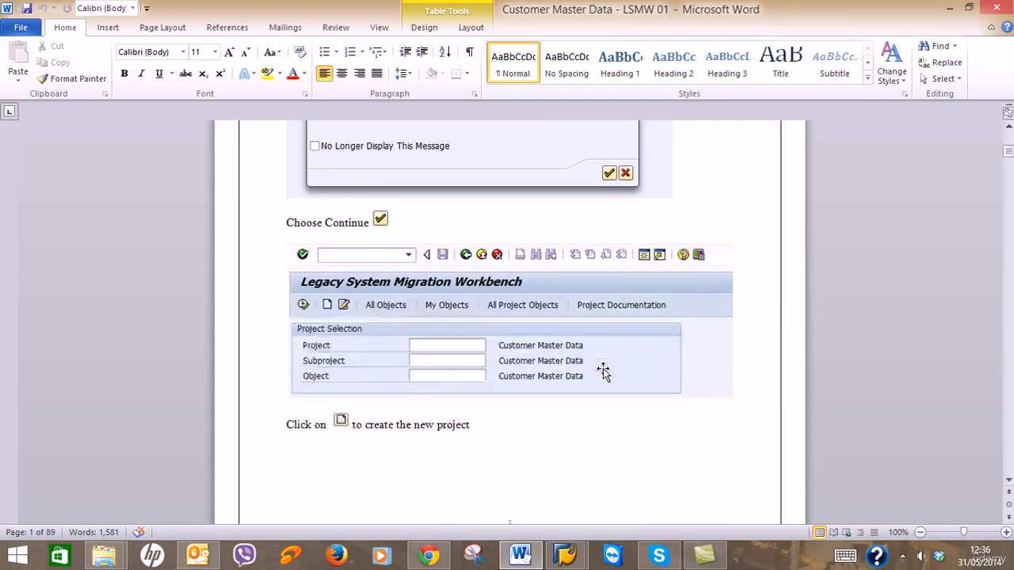
scroll(604, 369, down, 20)
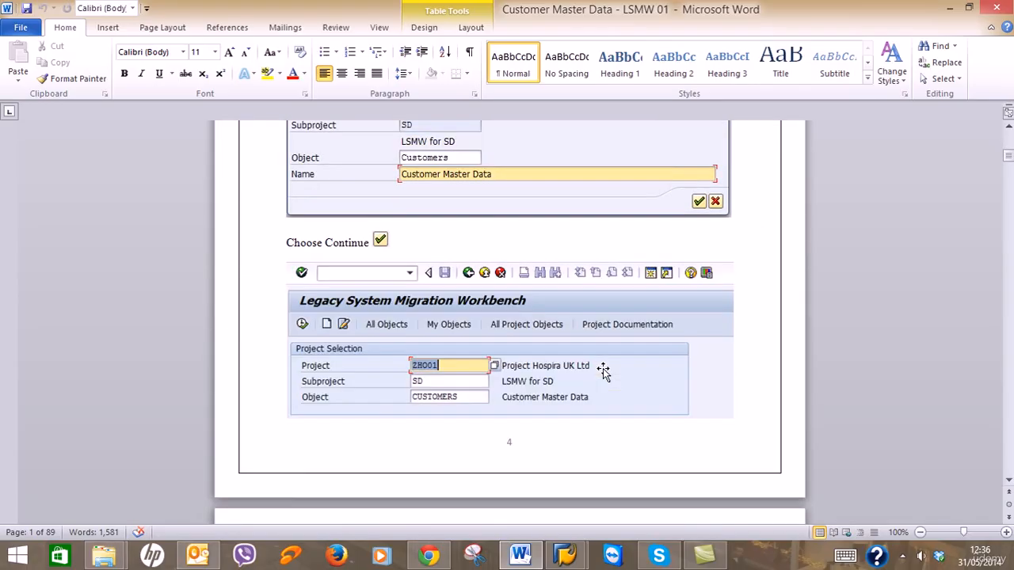
scroll(604, 369, down, 4)
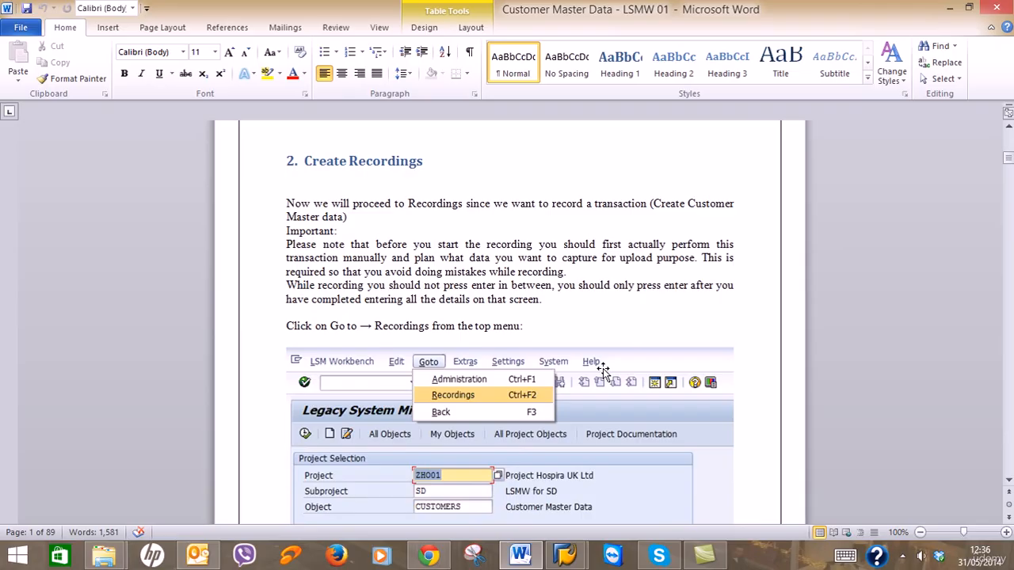
scroll(604, 369, up, 18)
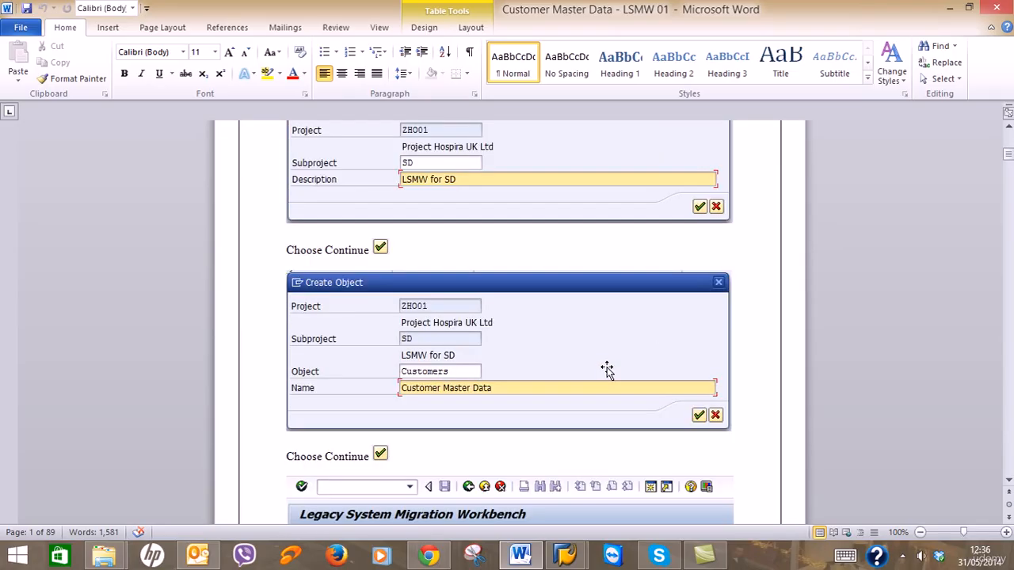
scroll(607, 369, up, 20)
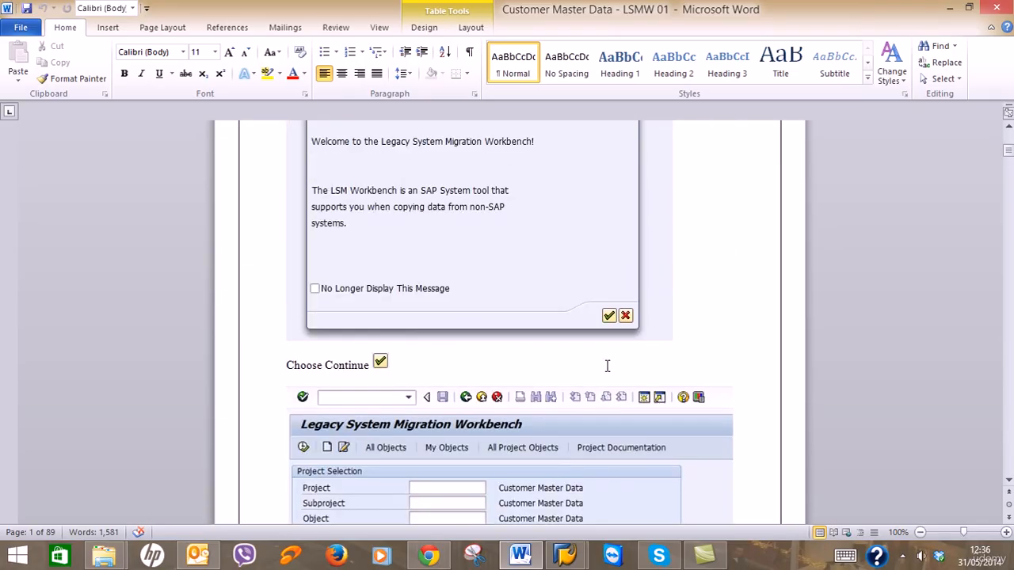
scroll(607, 366, up, 20)
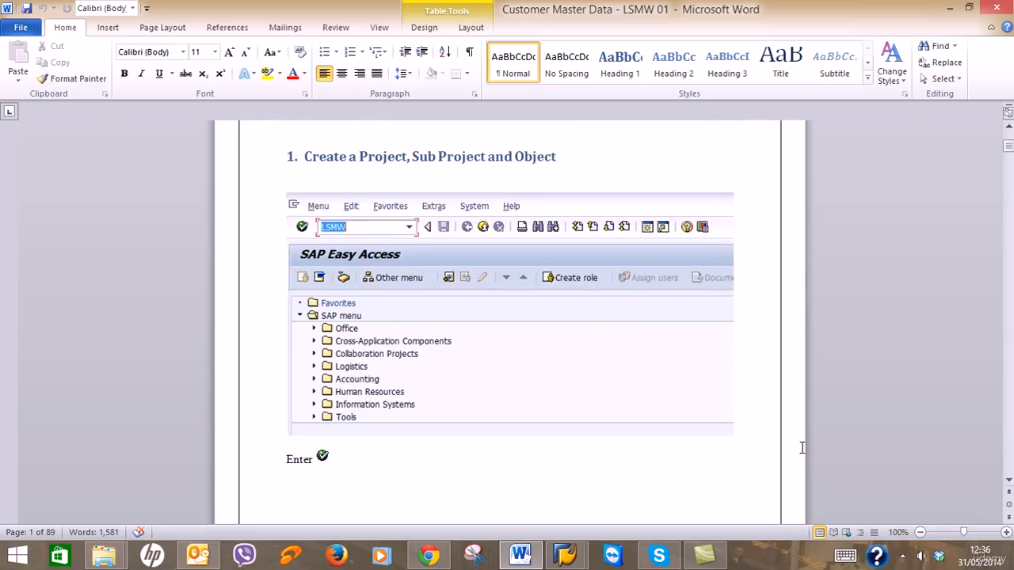
Launch transaction LSMW from SAP Easy Access and dismiss its welcome message.
click(903, 557)
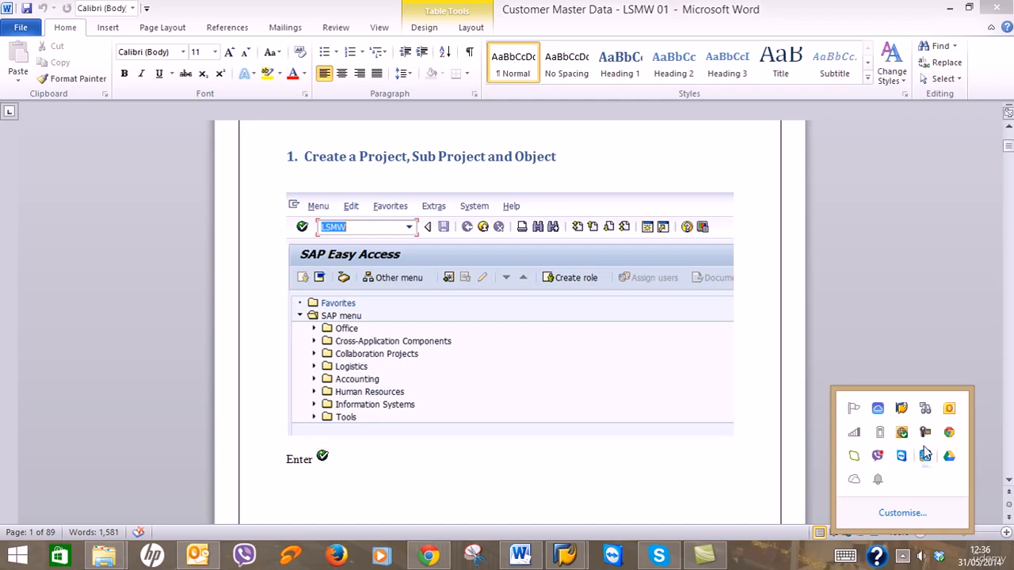
click(925, 456)
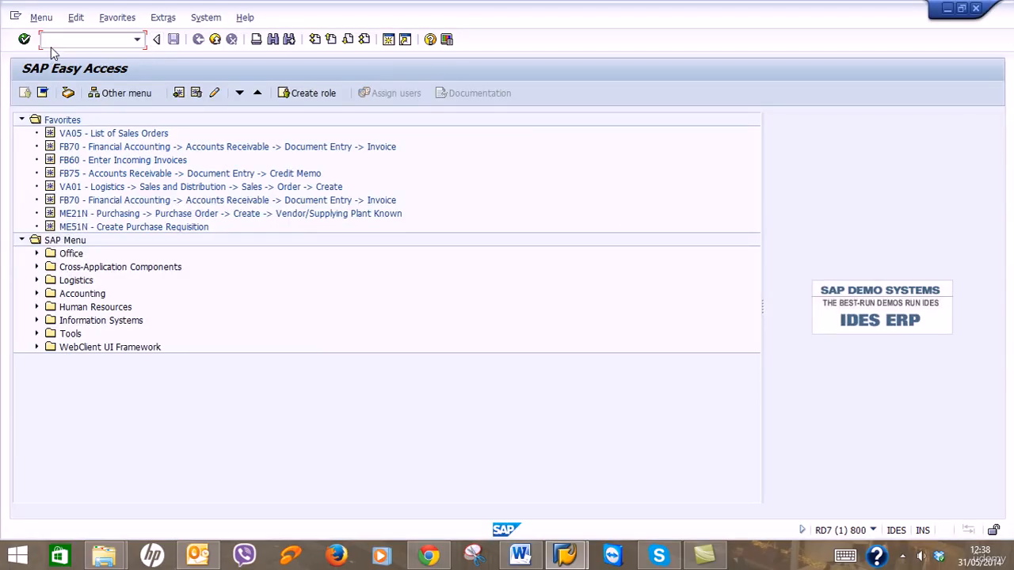
text(lsmw)
key(Return)
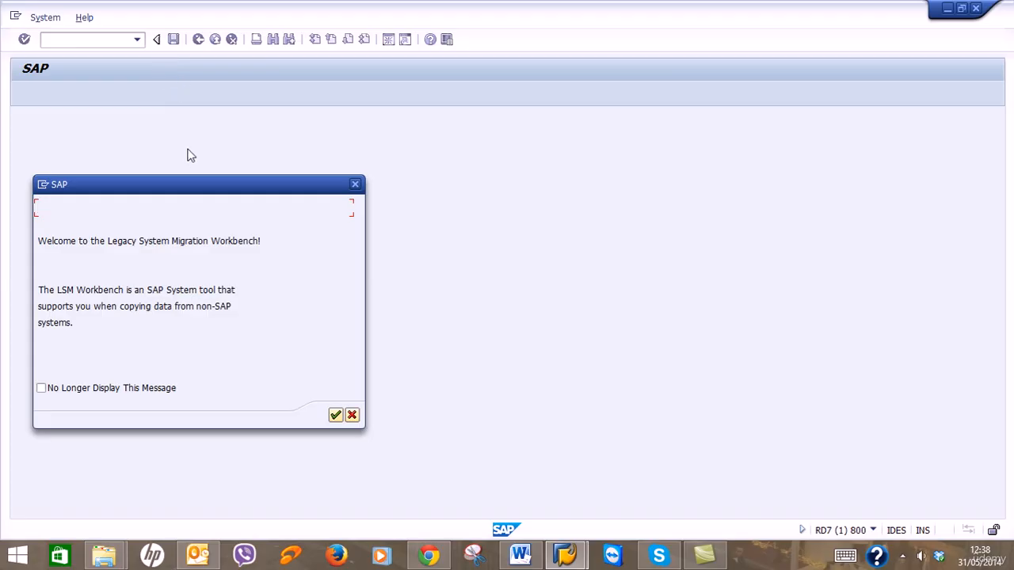
click(336, 416)
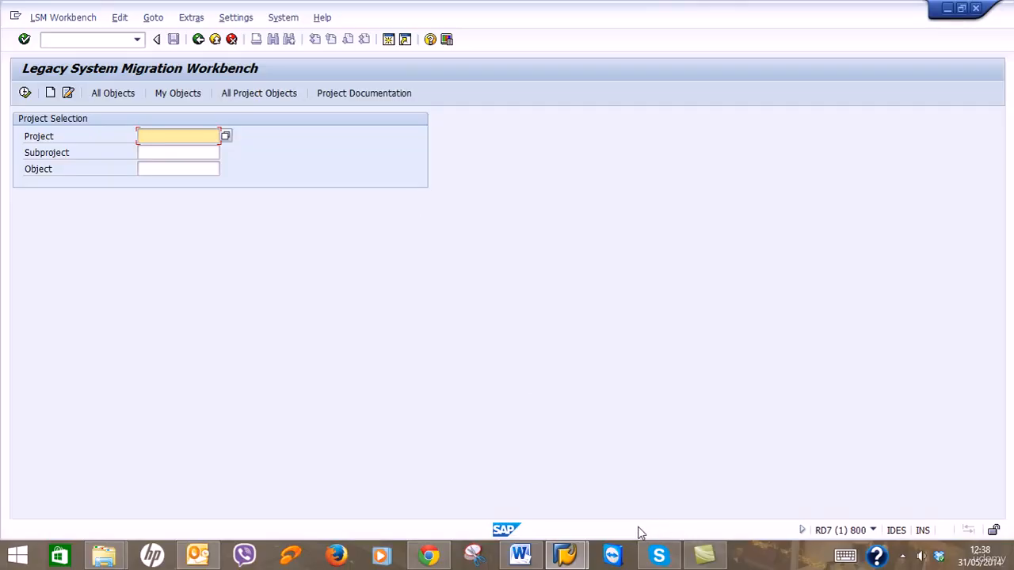
click(531, 557)
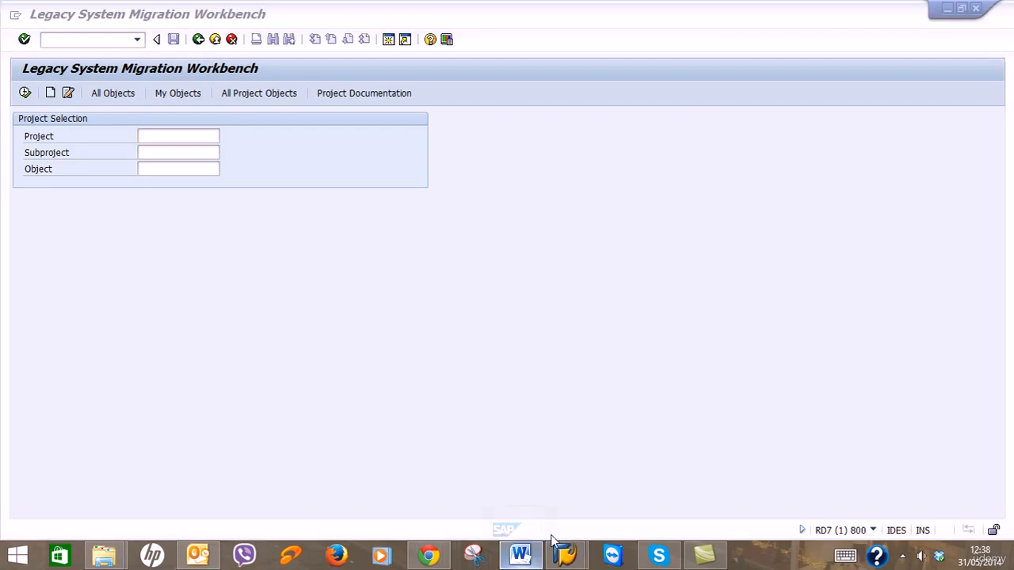
scroll(697, 430, down, 12)
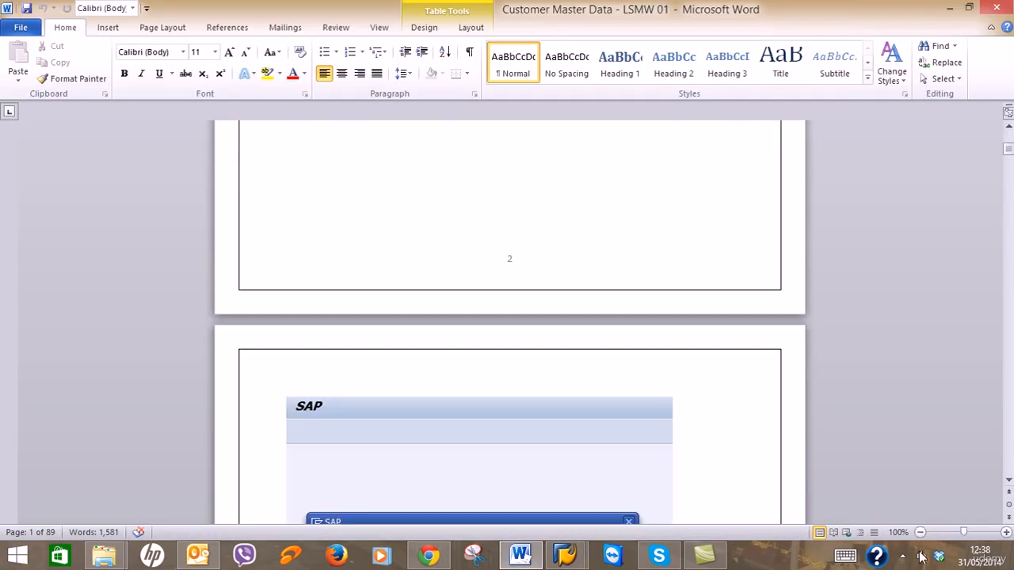
click(903, 557)
click(926, 432)
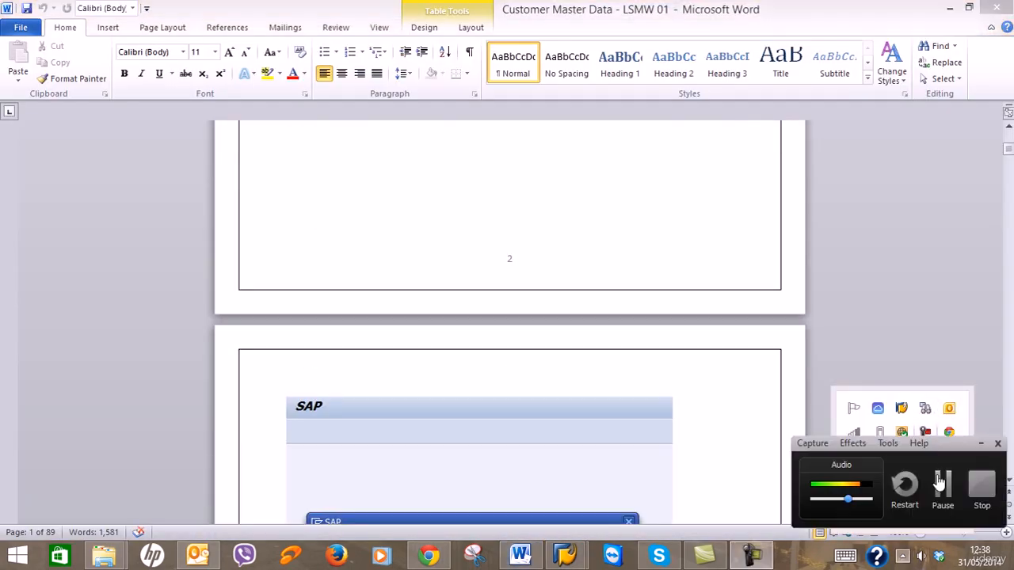
click(940, 485)
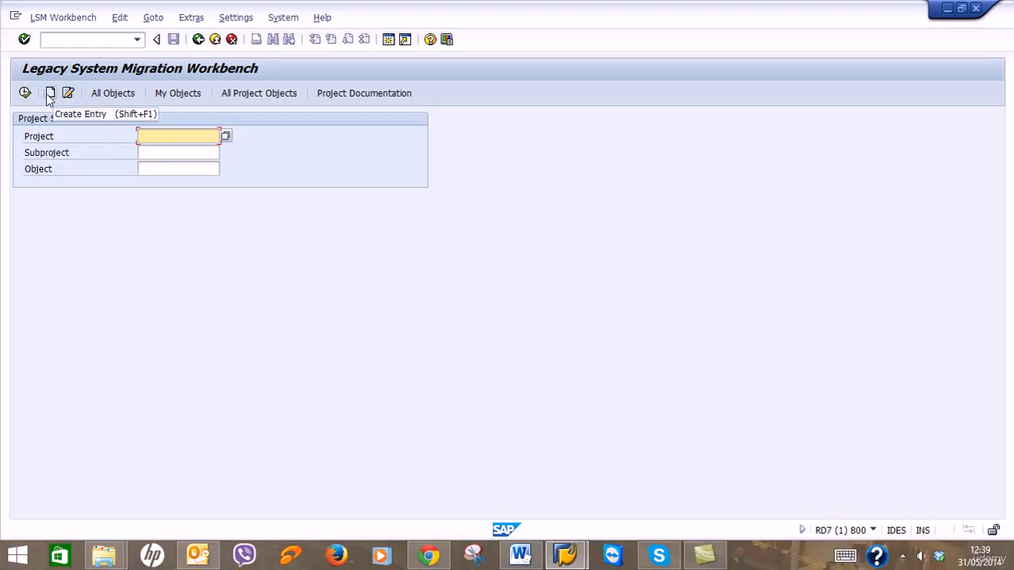
Start a new LSMW project with code ZRG01, checking the guide's example entries.
click(49, 94)
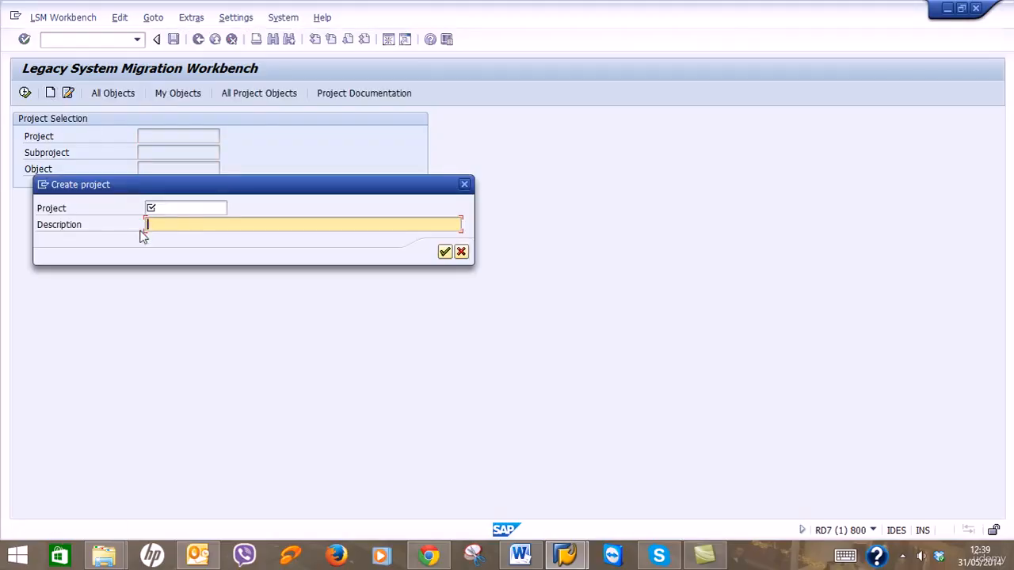
click(173, 210)
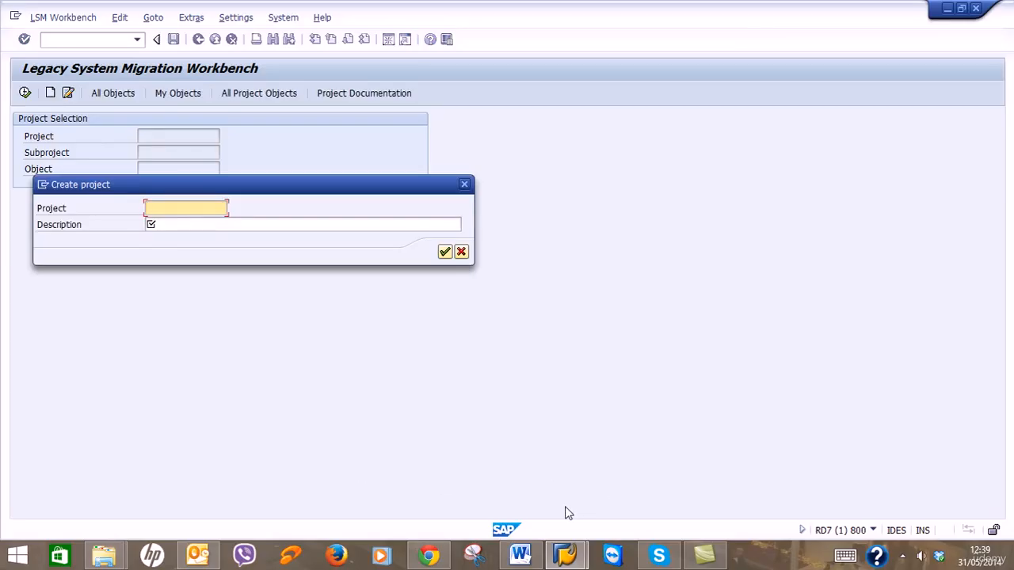
click(520, 555)
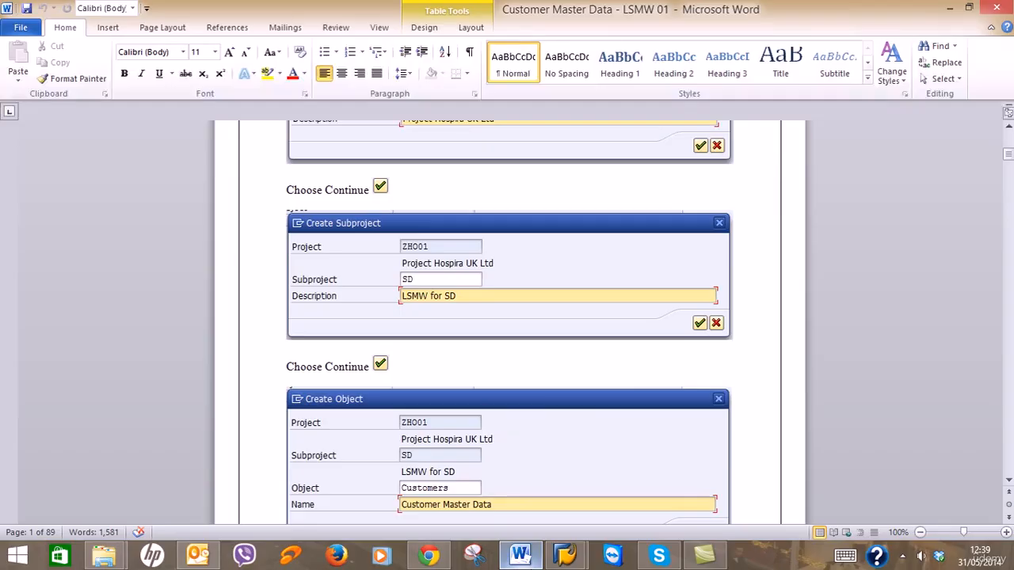
key(alt+Tab)
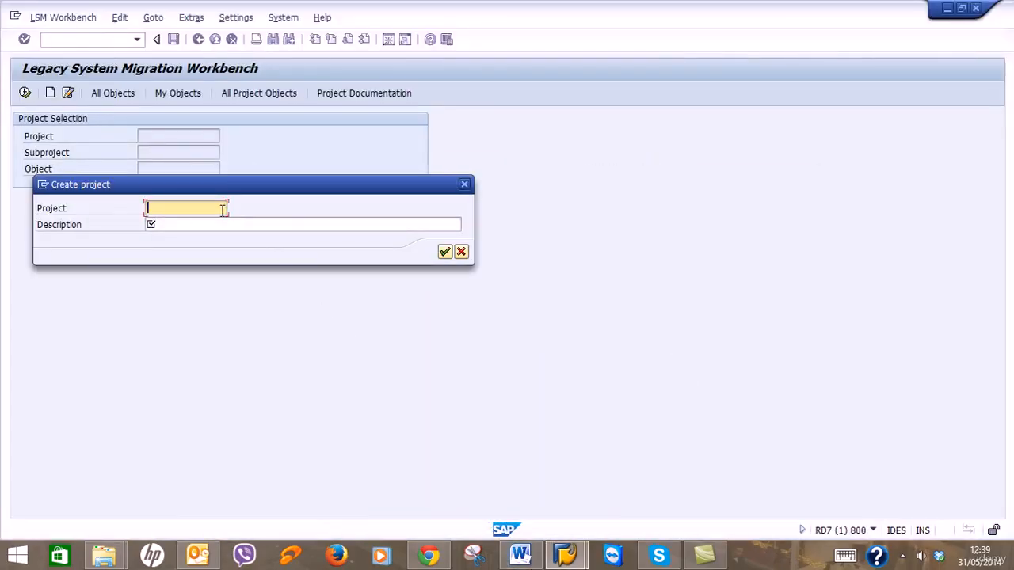
text(ZRG01)
key(Tab)
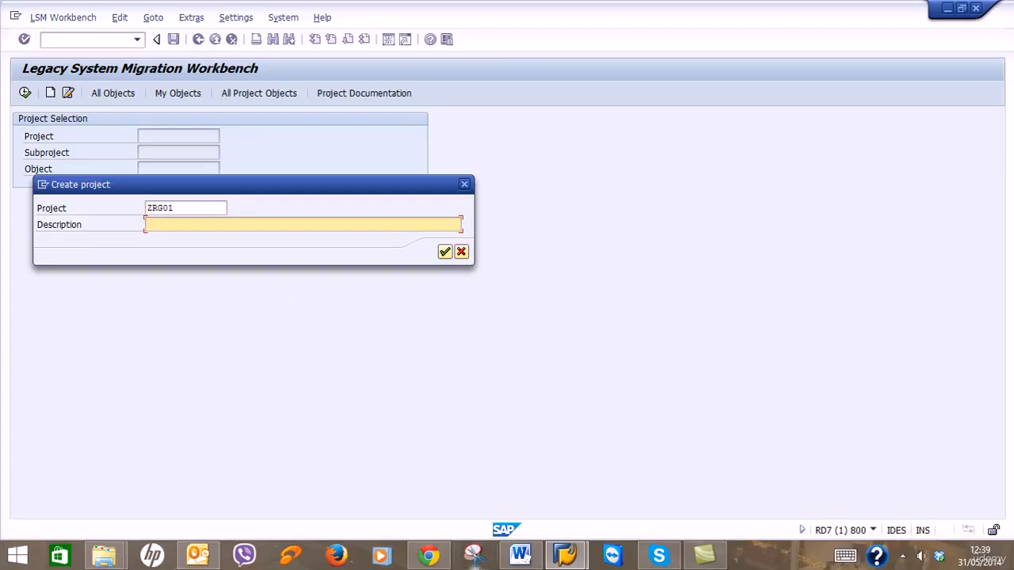
click(511, 561)
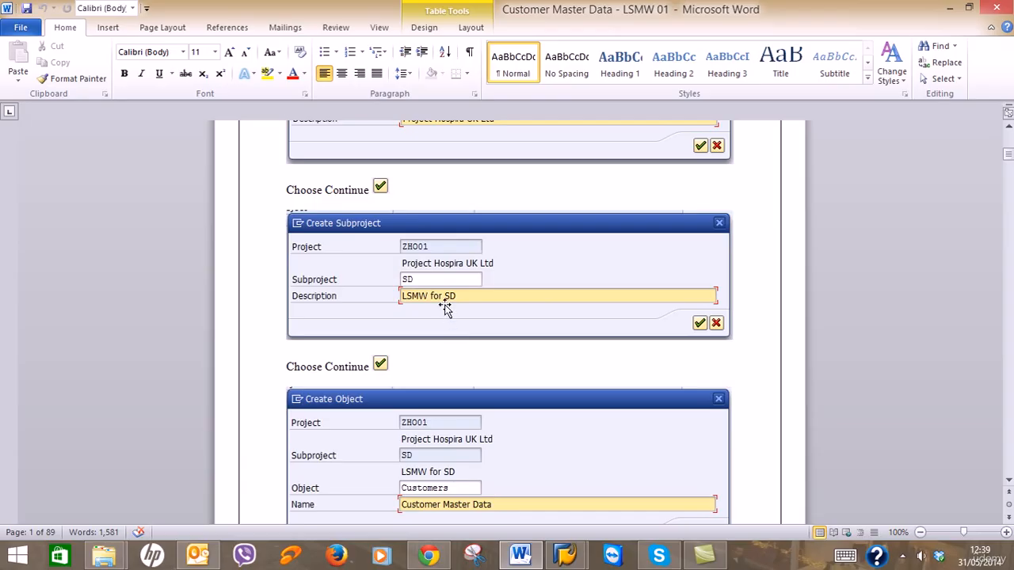
scroll(446, 306, up, 2)
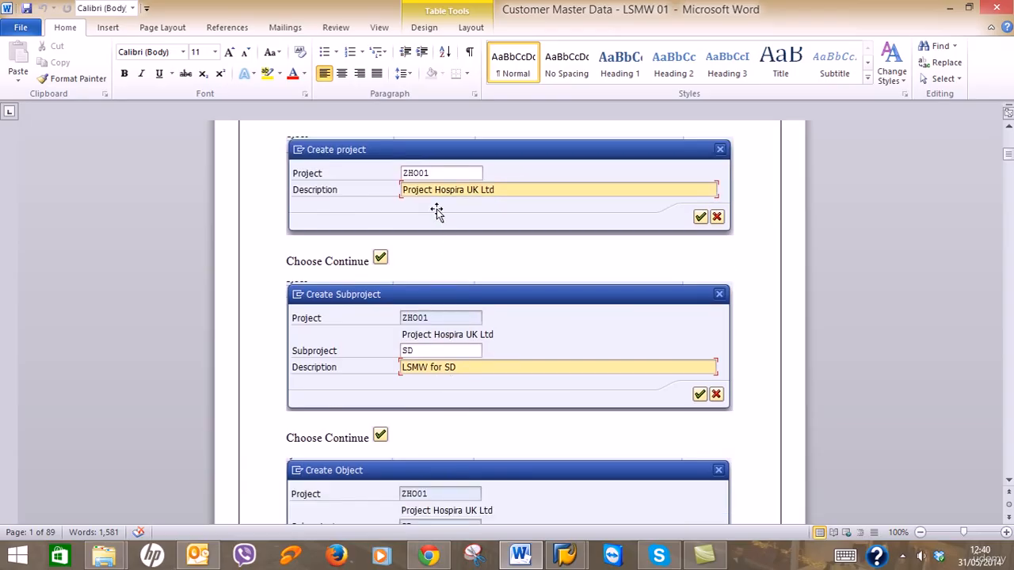
click(957, 13)
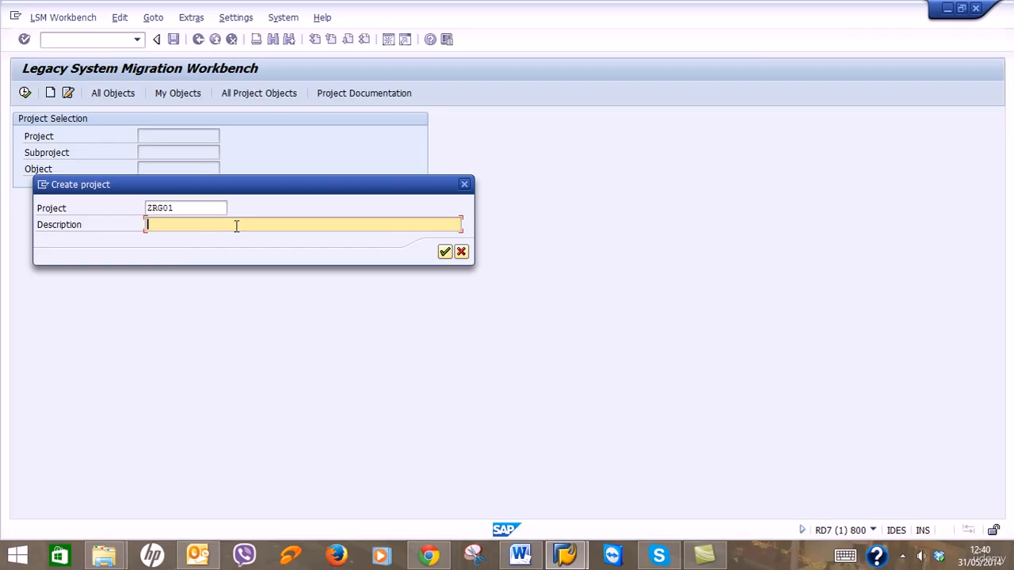
Describe project ZRG01 as 'Project Rasgas UK Ltd' and confirm its creation.
text(Project Rasgas UK Ltd)
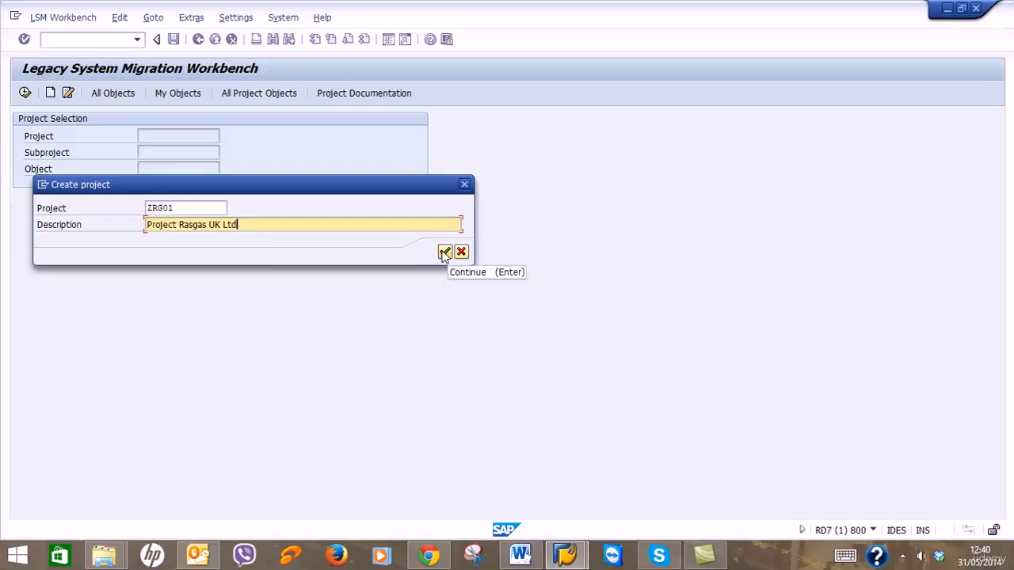
click(205, 204)
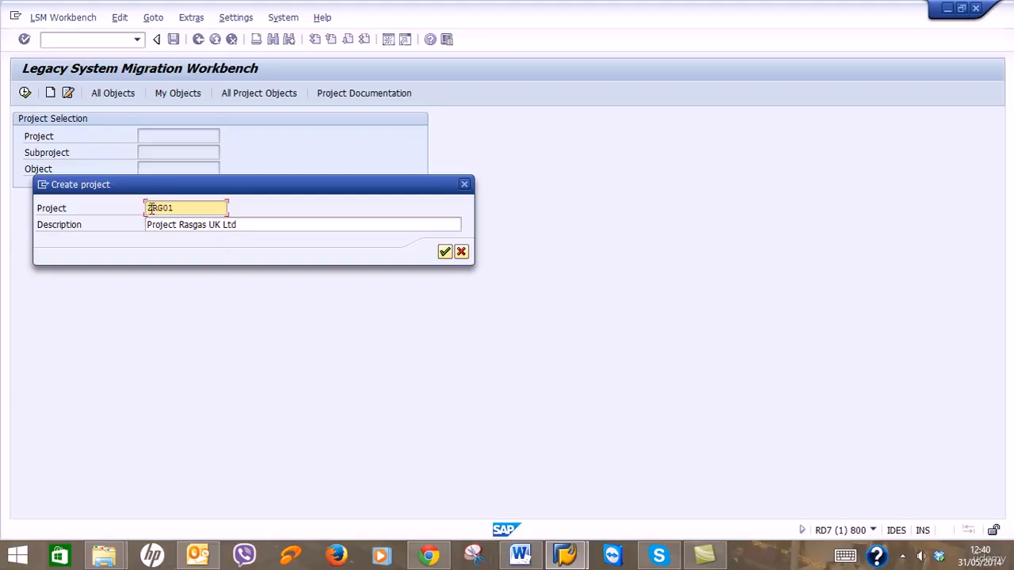
key(BackSpace)
text(3)
drag(176, 208, 118, 207)
drag(221, 209, 85, 207)
click(446, 251)
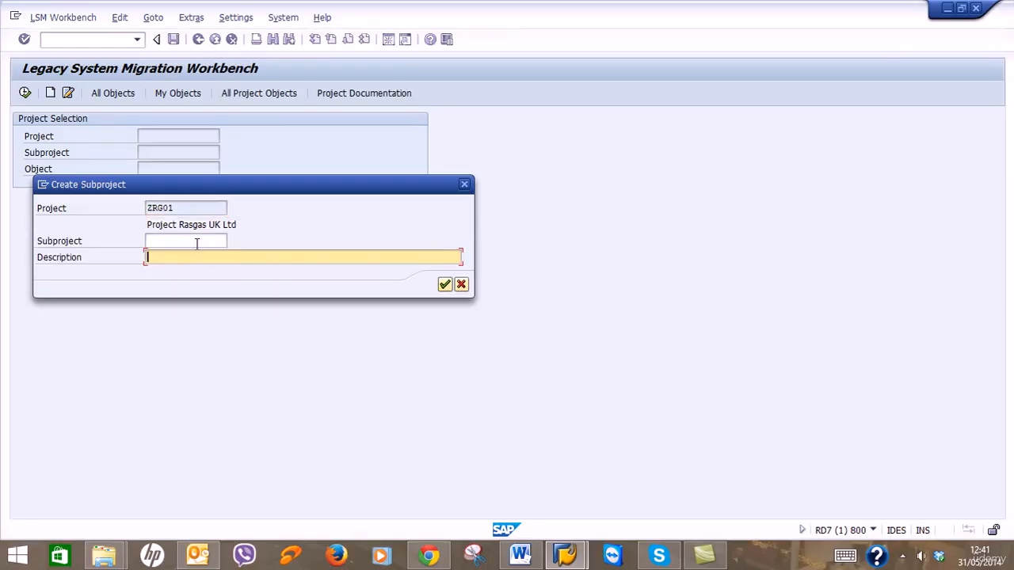
Place the cursor in the subproject code field and consult the Word guide.
click(197, 243)
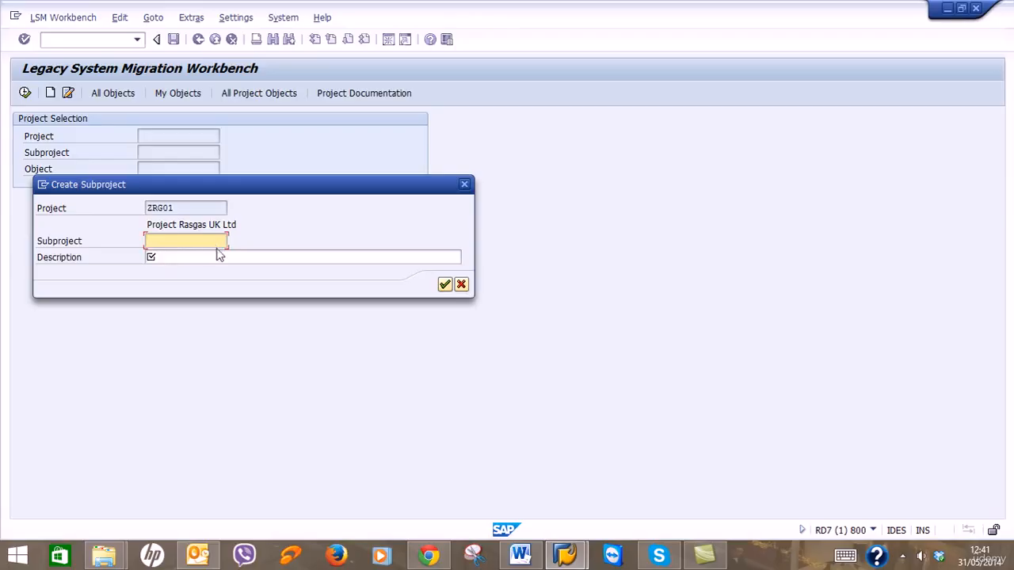
click(538, 557)
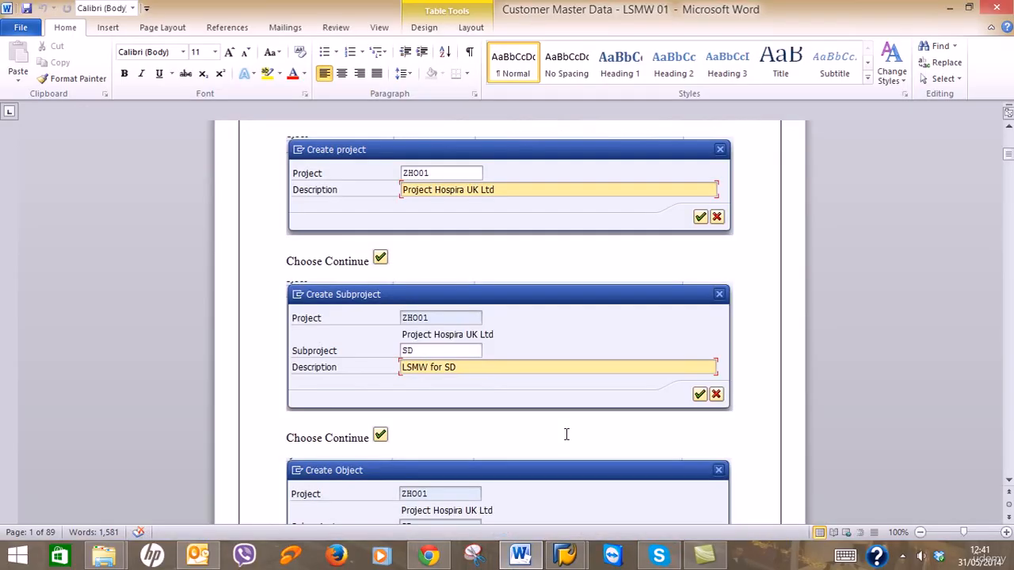
scroll(564, 427, down, 3)
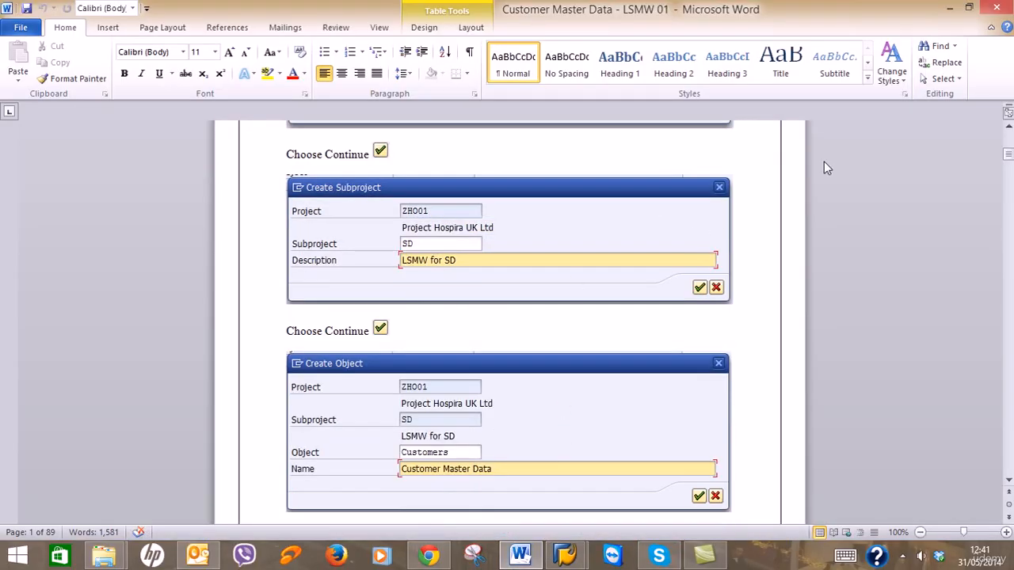
click(950, 7)
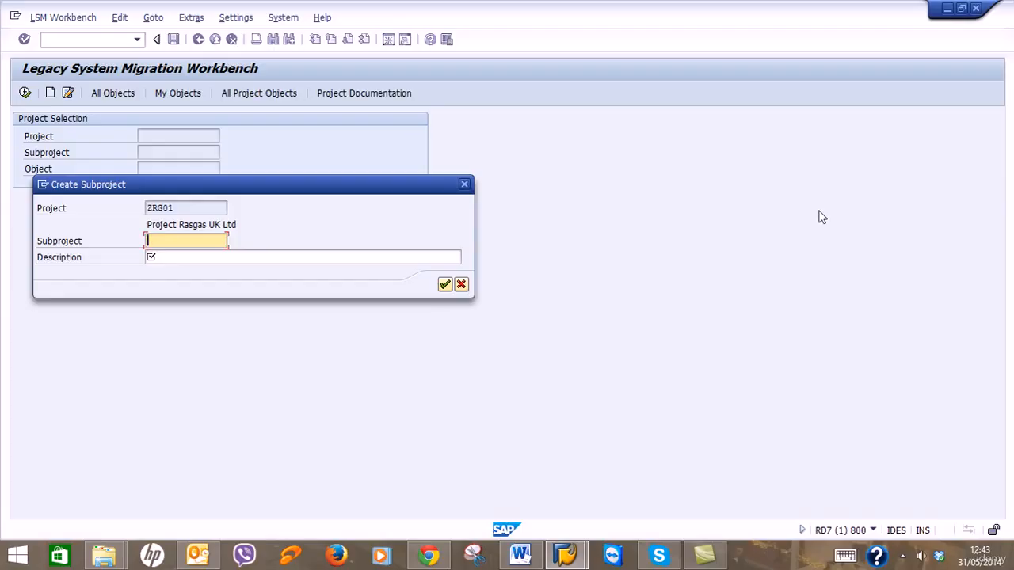
Enter SD as the subproject code.
text(SD)
Give subproject SD the description 'LWMW for SD'.
click(328, 259)
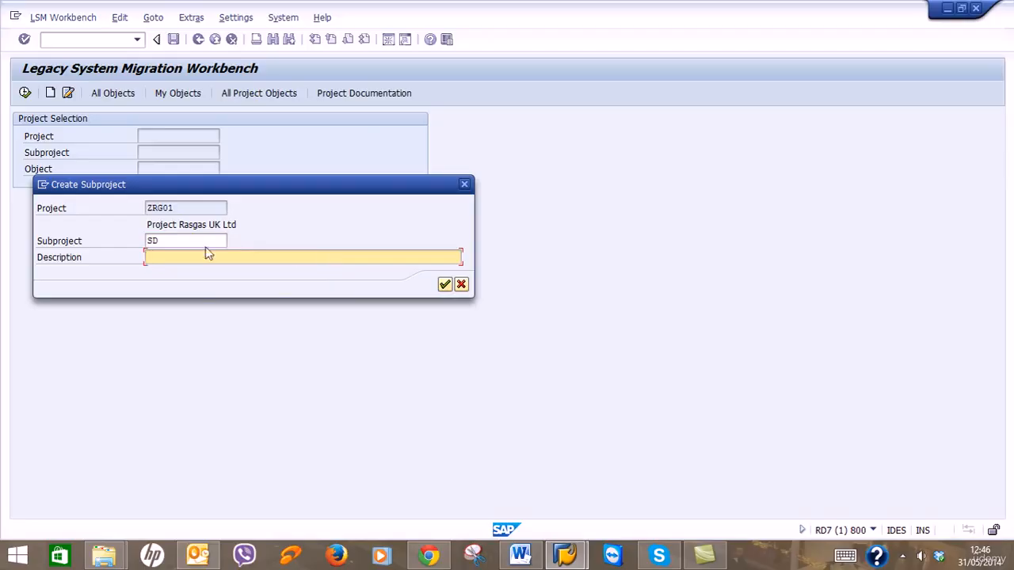
click(528, 557)
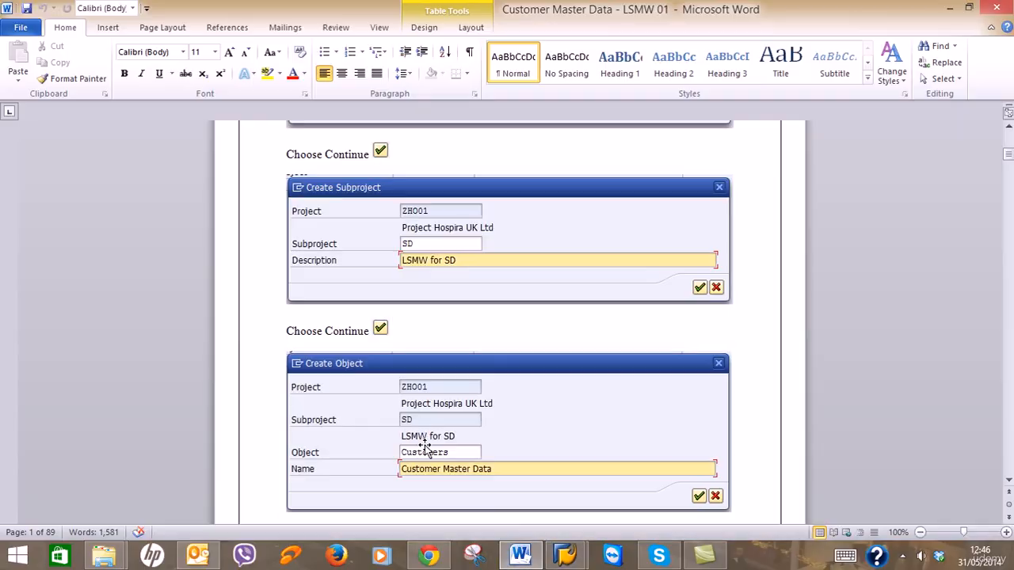
click(522, 559)
click(227, 258)
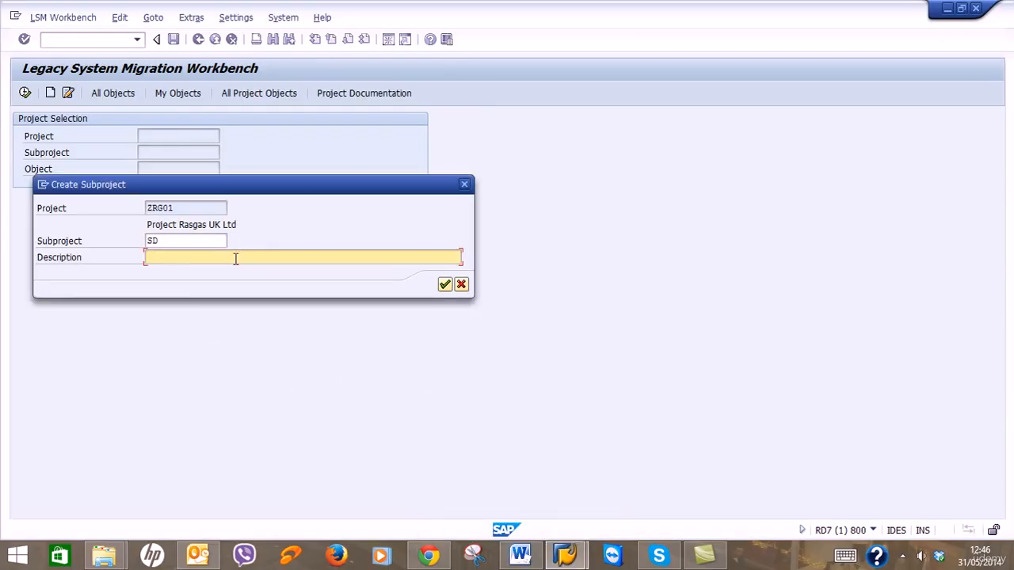
text(LWMW for SD)
Confirm subproject SD and enter object code Customers.
click(446, 285)
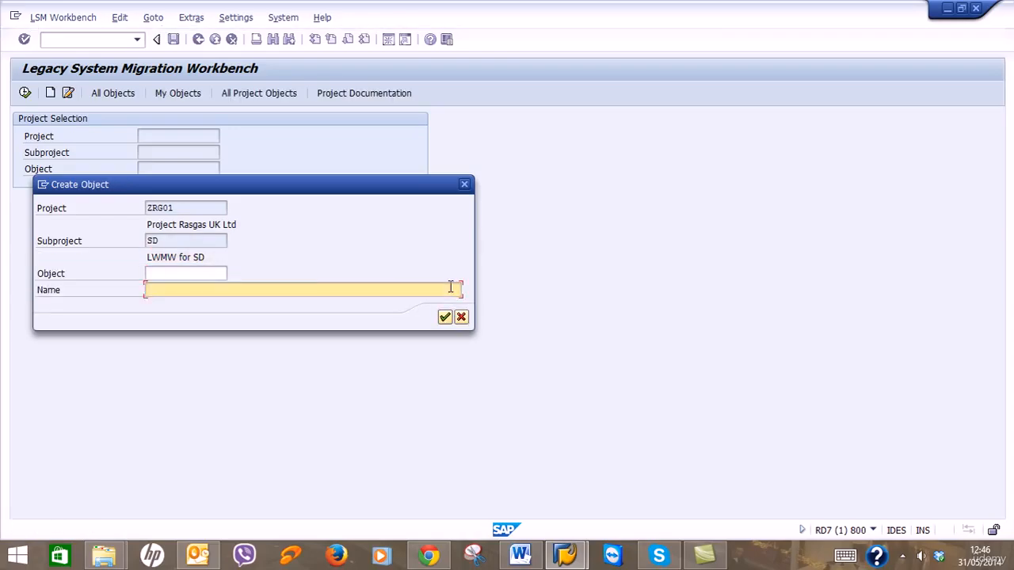
click(170, 274)
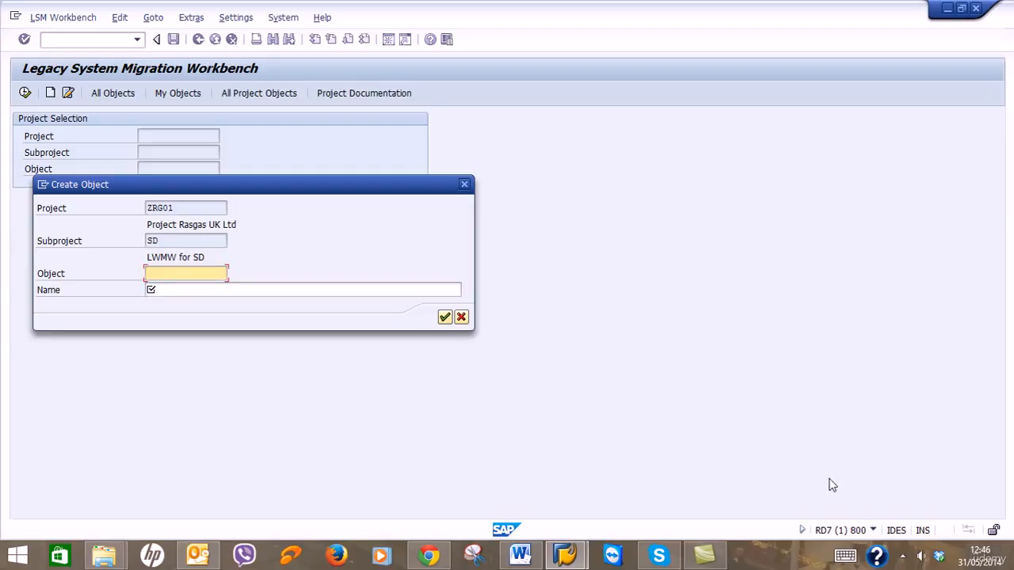
click(519, 557)
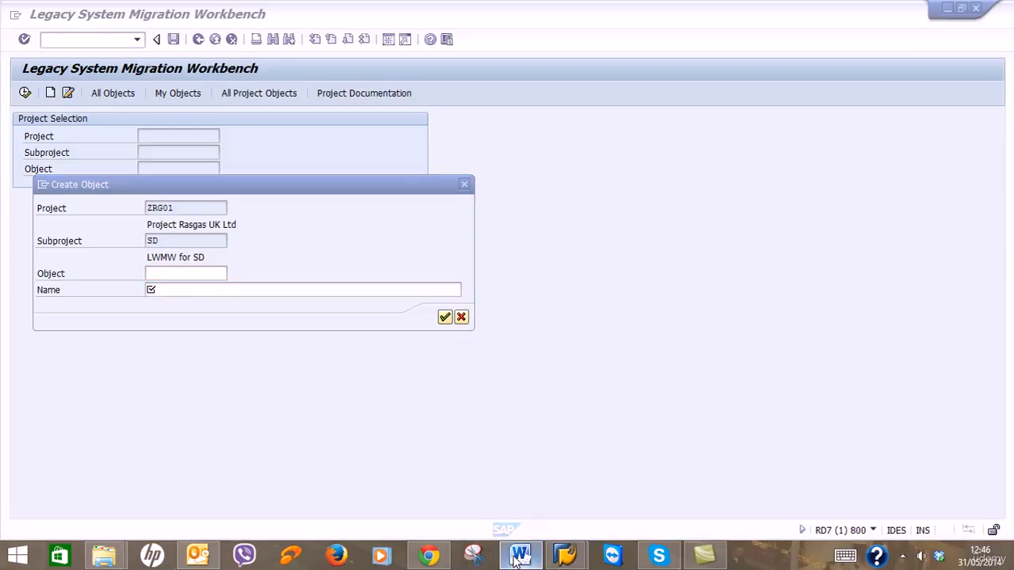
click(513, 563)
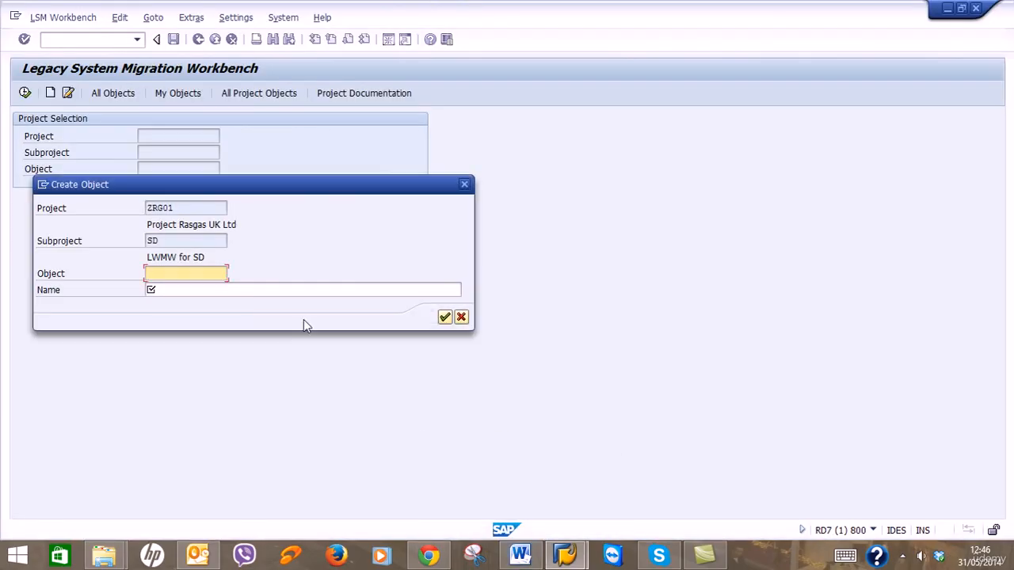
text(Customers)
Name the object 'Customer Master Data' and confirm its creation.
key(Tab)
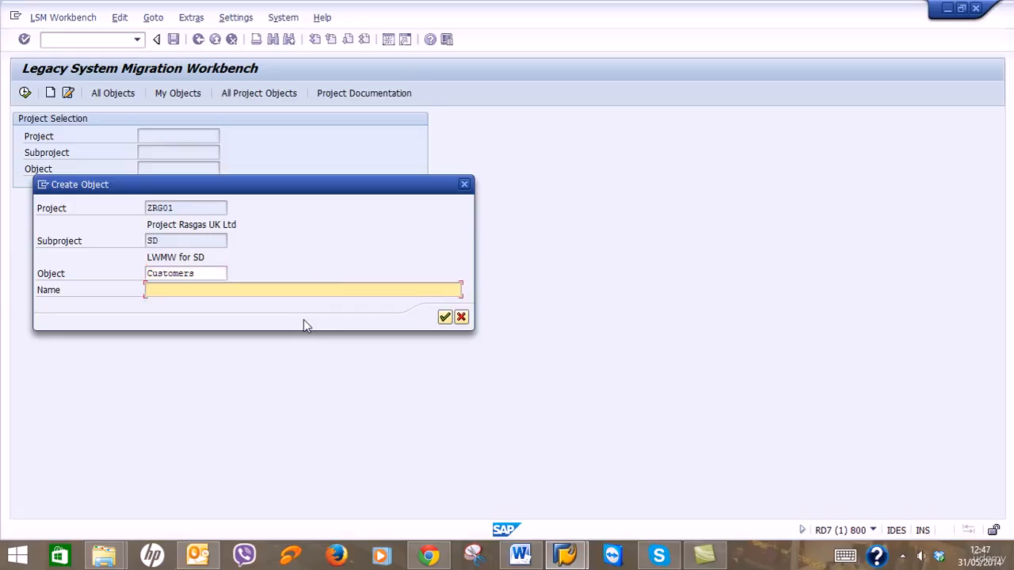
text(Customer Master Data)
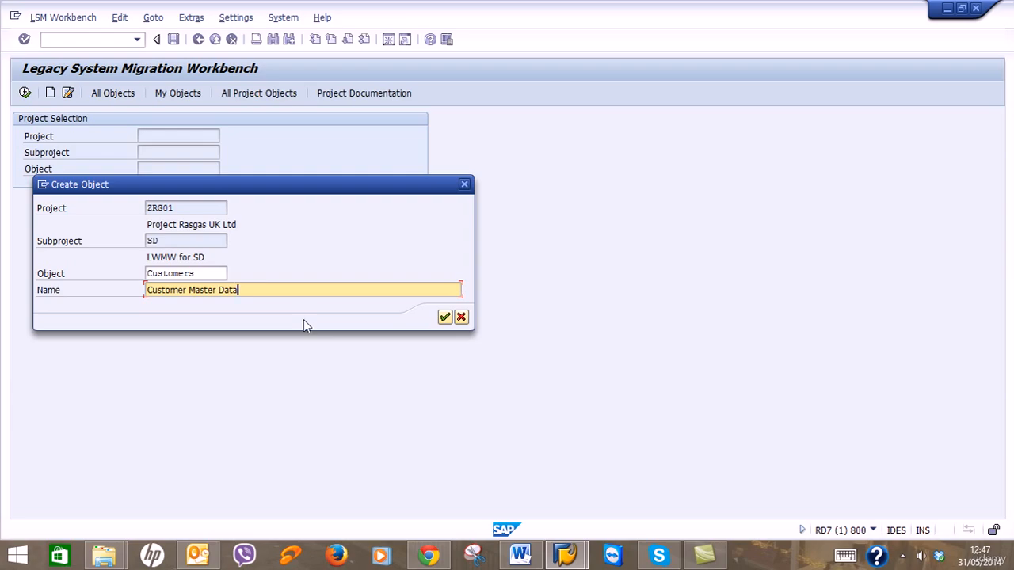
click(536, 554)
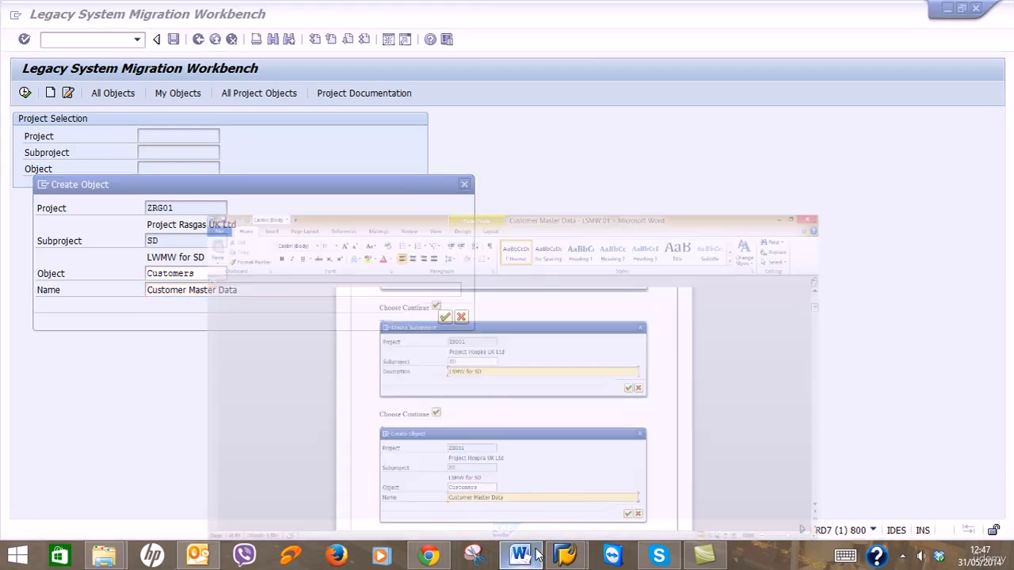
click(534, 555)
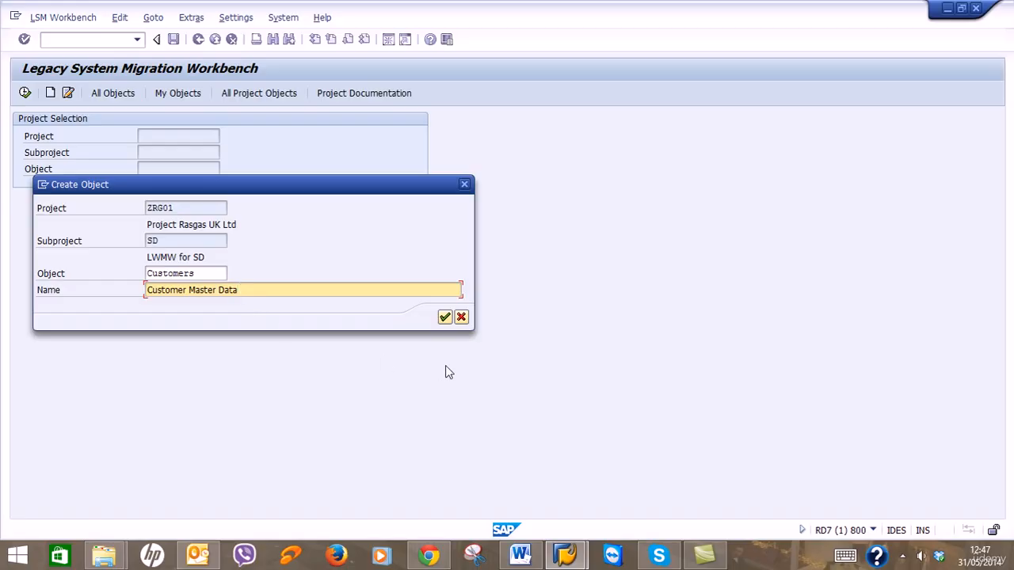
click(444, 317)
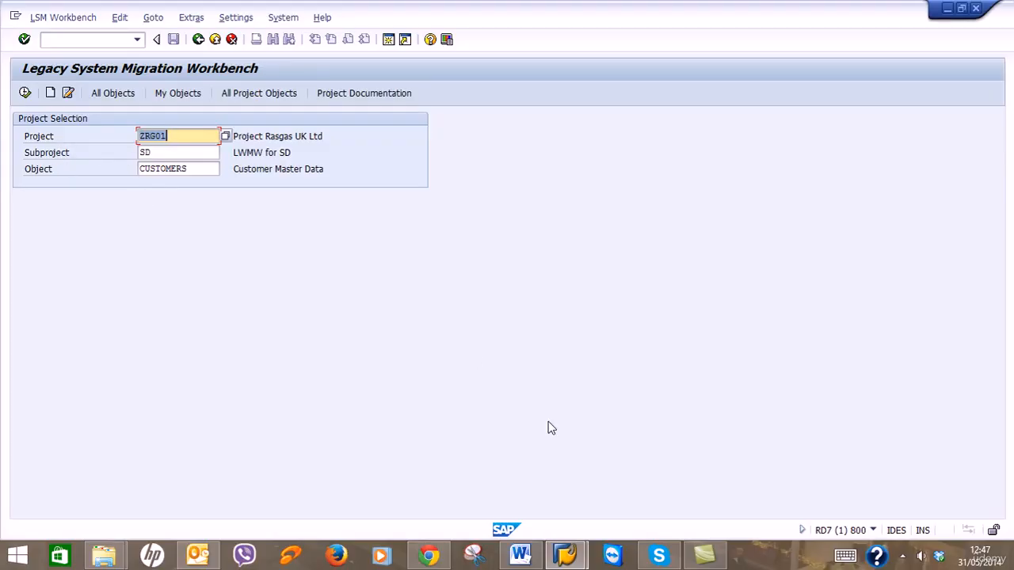
click(520, 555)
scroll(655, 364, down, 10)
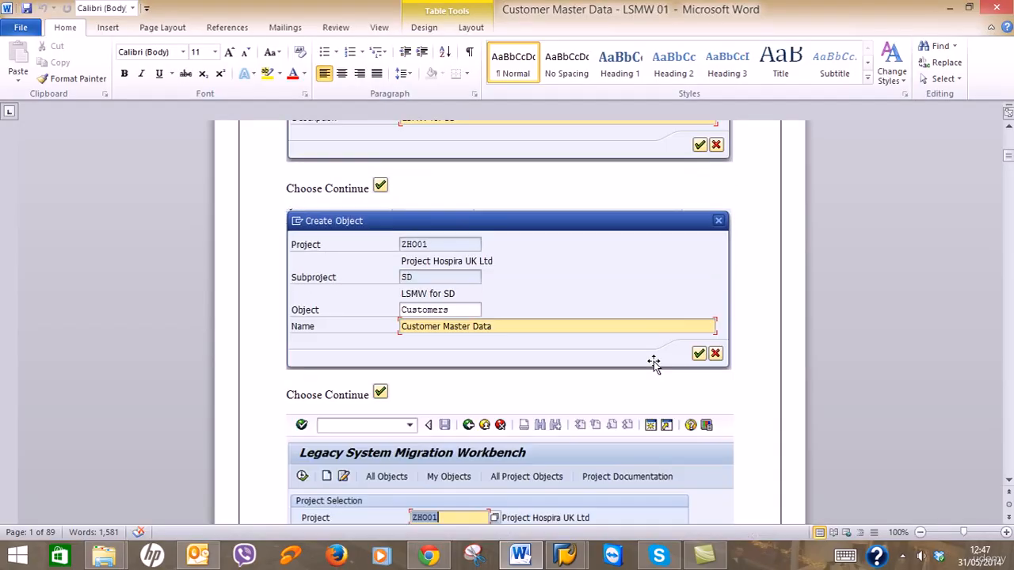
scroll(655, 359, up, 1)
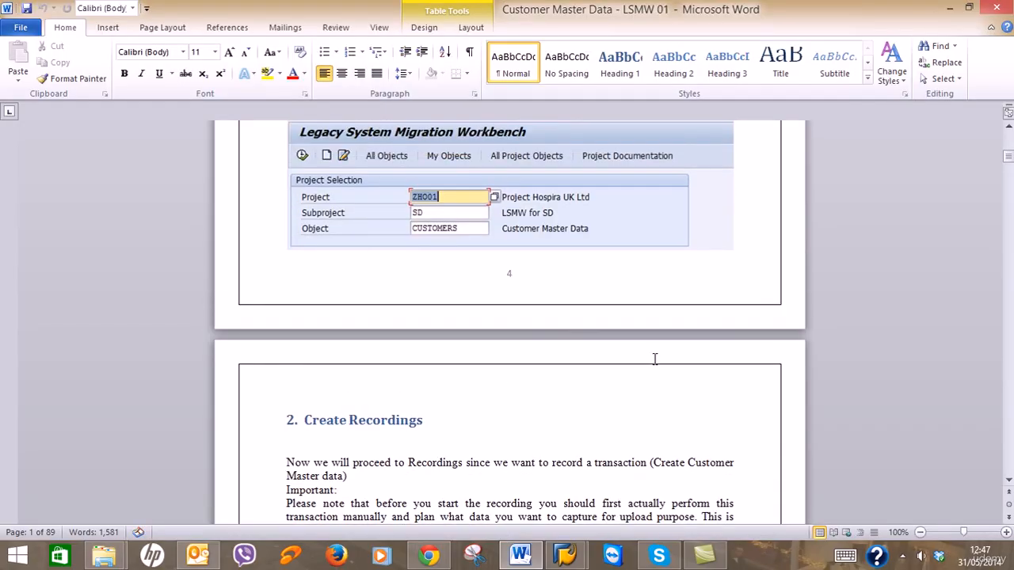
scroll(654, 357, down, 2)
scroll(654, 358, up, 4)
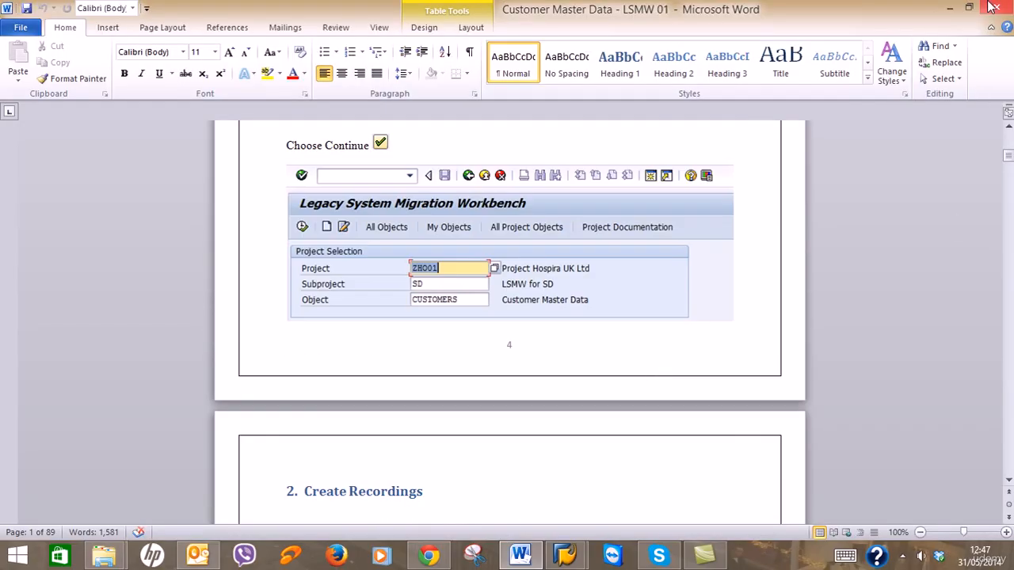
click(950, 8)
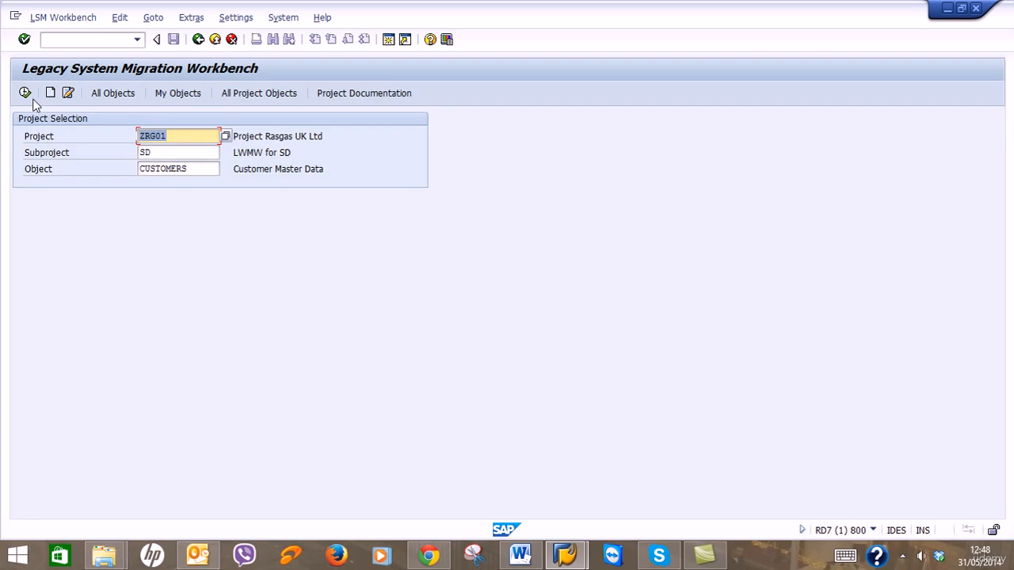
Look through the workbench menus for the recordings option, then return to the Word guide.
click(184, 19)
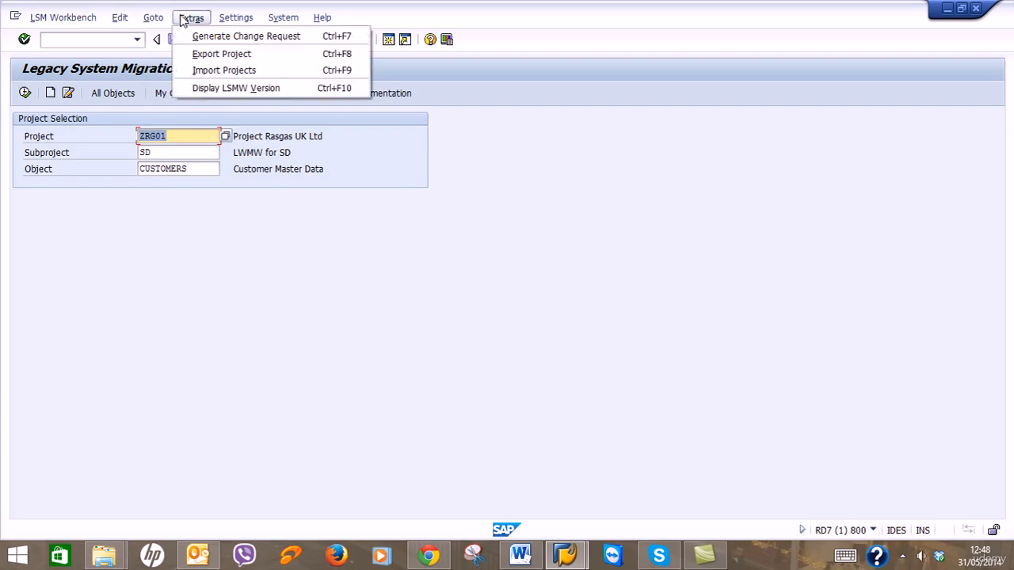
mouse_move(167, 21)
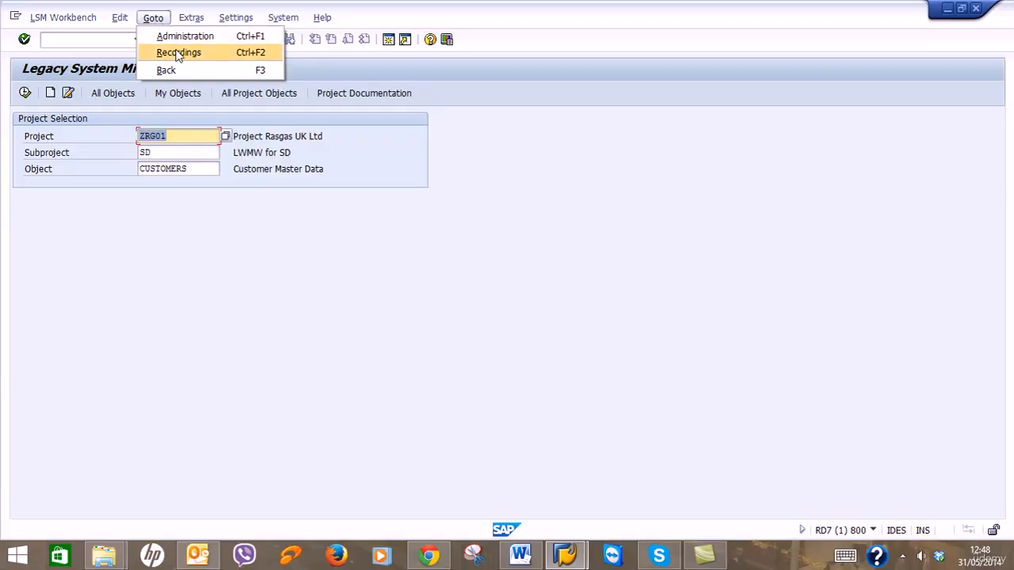
click(519, 556)
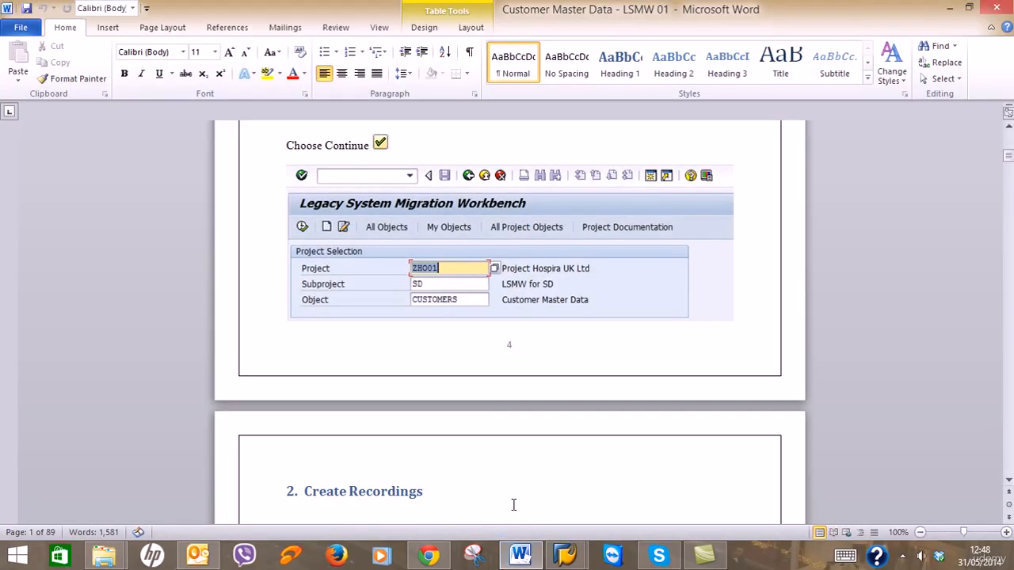
Read through the guide's Create Recording screenshots, then minimize Word.
scroll(495, 404, down, 5)
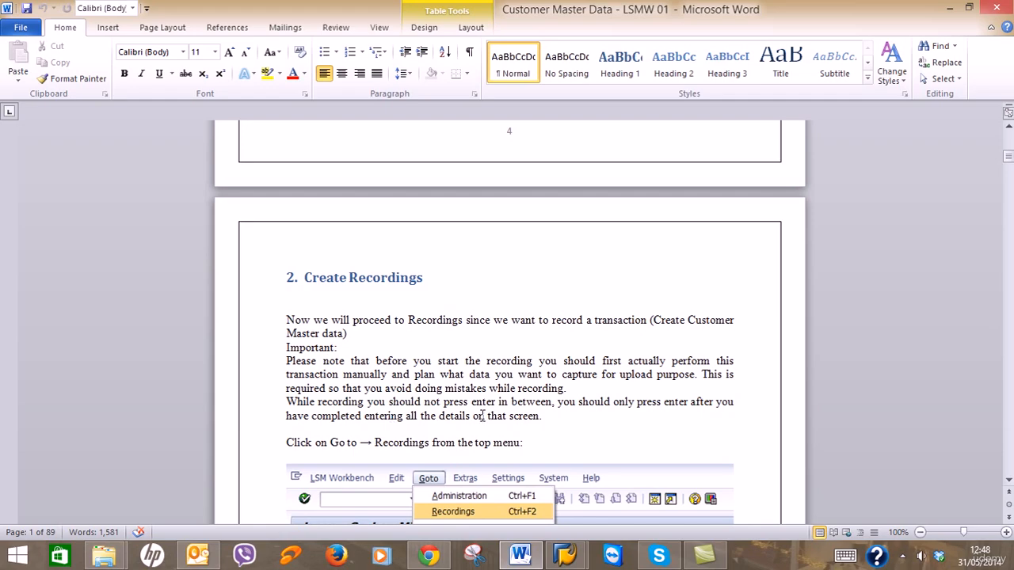
scroll(547, 416, down, 2)
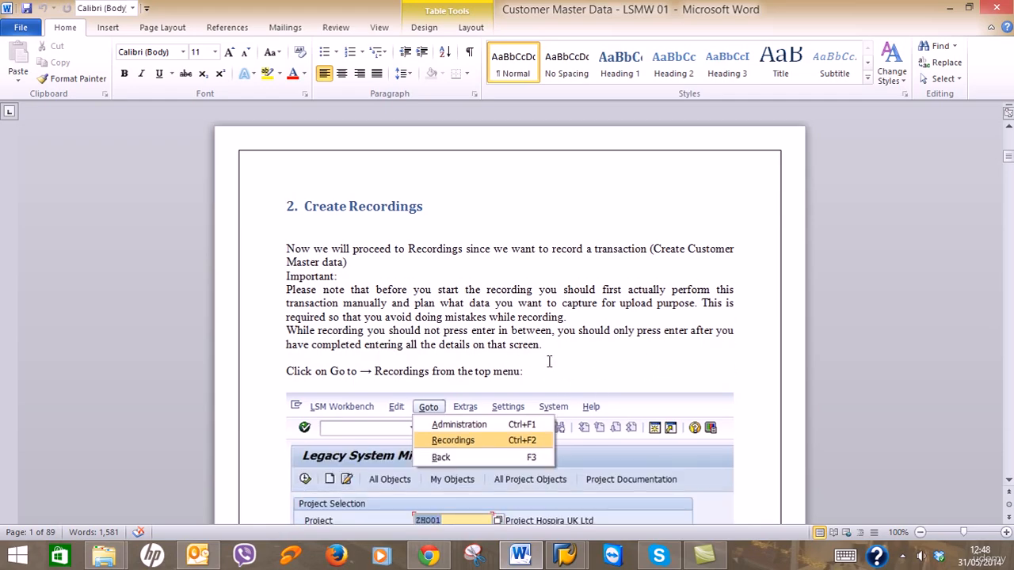
scroll(545, 353, down, 4)
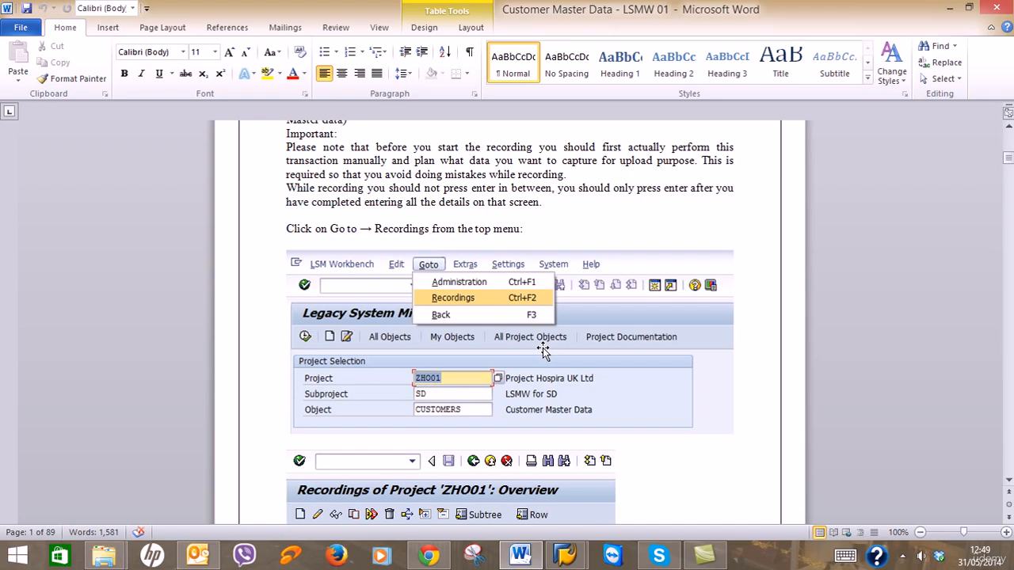
scroll(546, 332, down, 6)
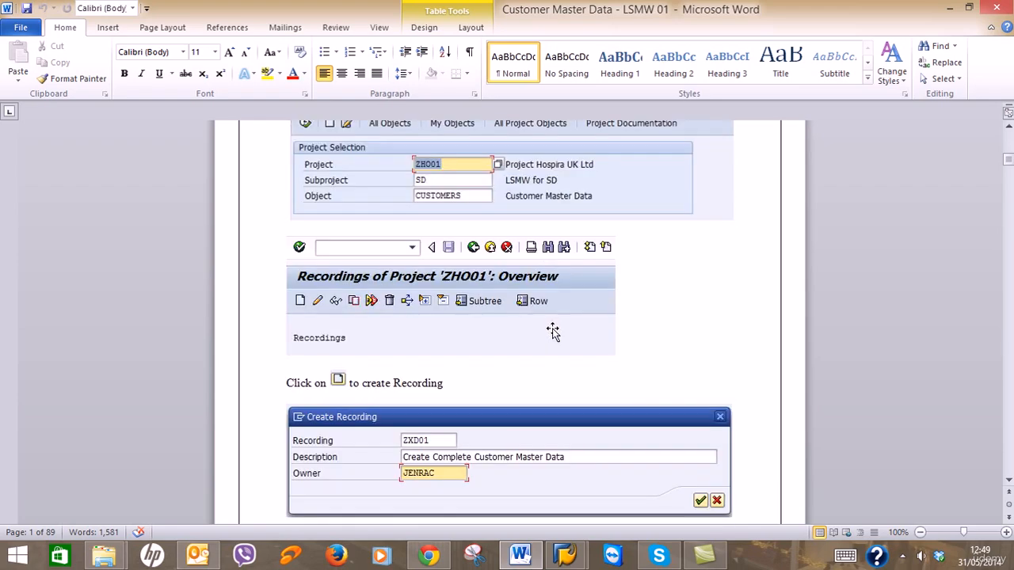
click(953, 7)
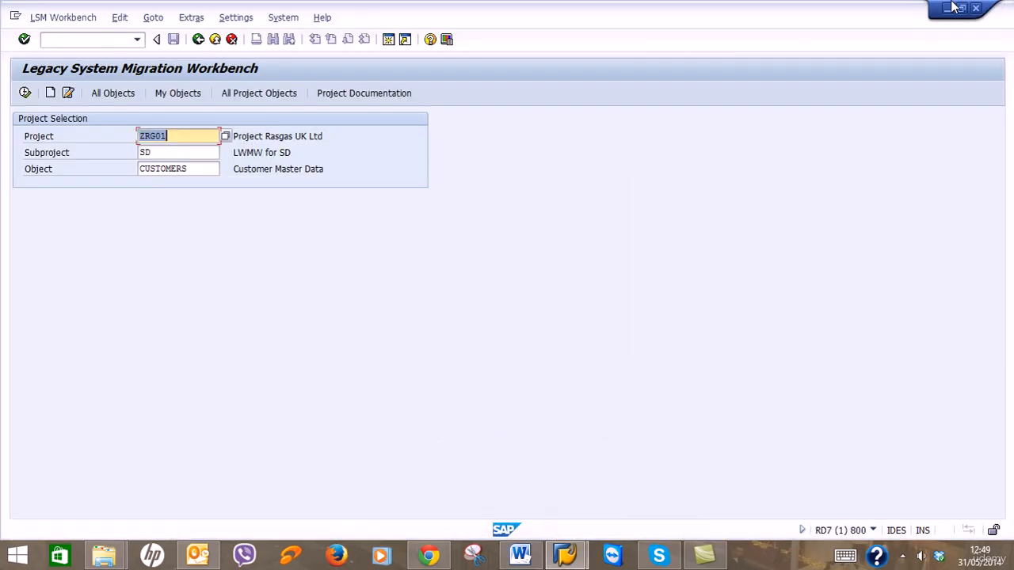
Go to Goto > Recordings for ZRG01 and start a new recording.
click(153, 18)
click(166, 52)
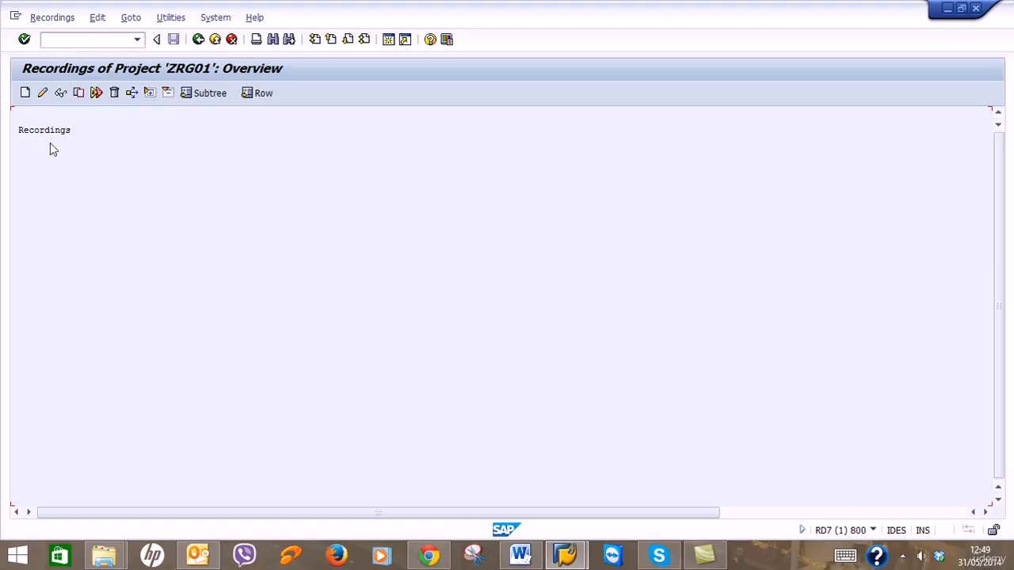
click(26, 94)
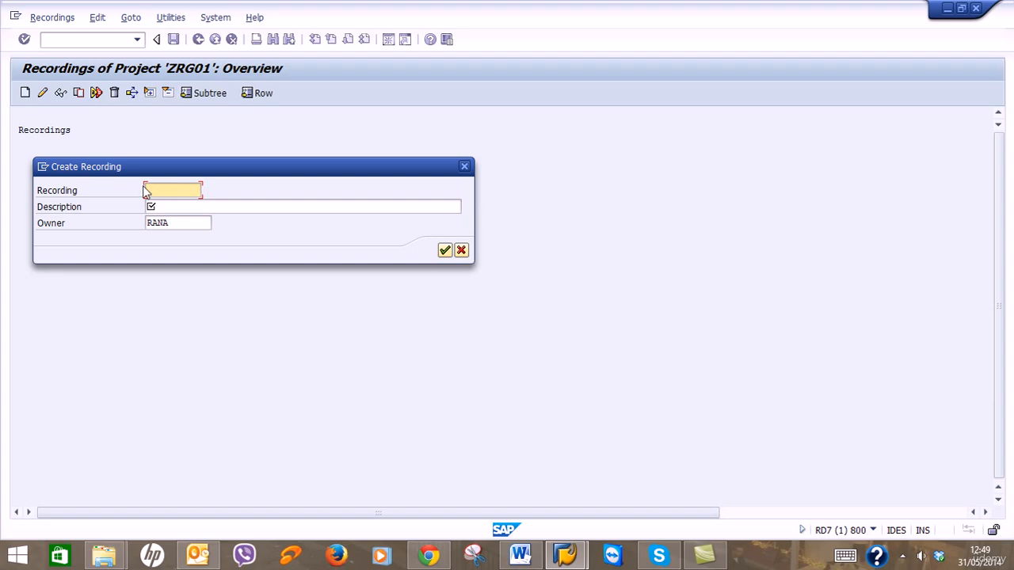
click(520, 555)
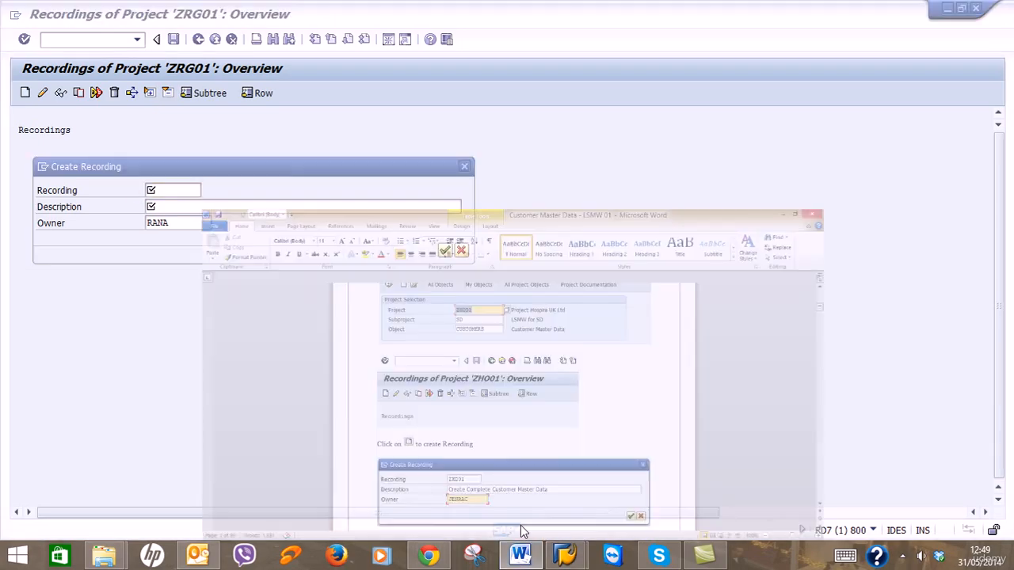
scroll(519, 482, down, 2)
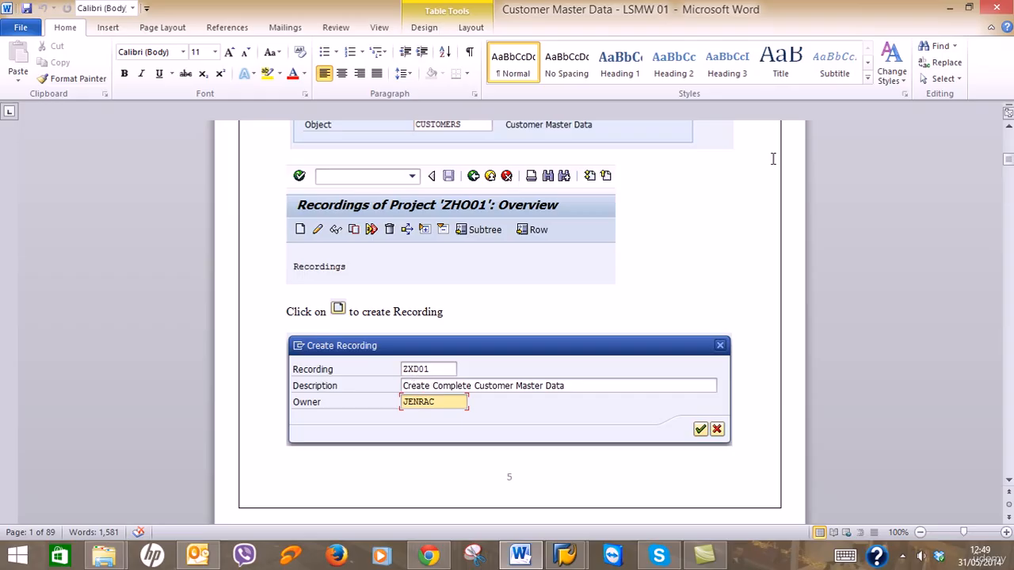
click(950, 9)
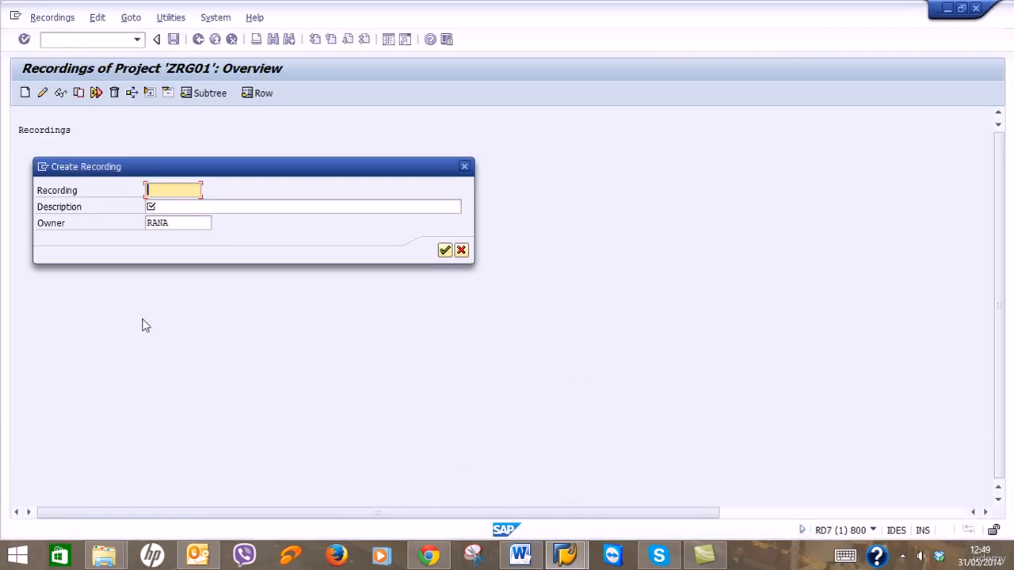
Enter ZXD01 as the recording name, checking the guide's example description.
text(Z)
text(XD01)
click(186, 207)
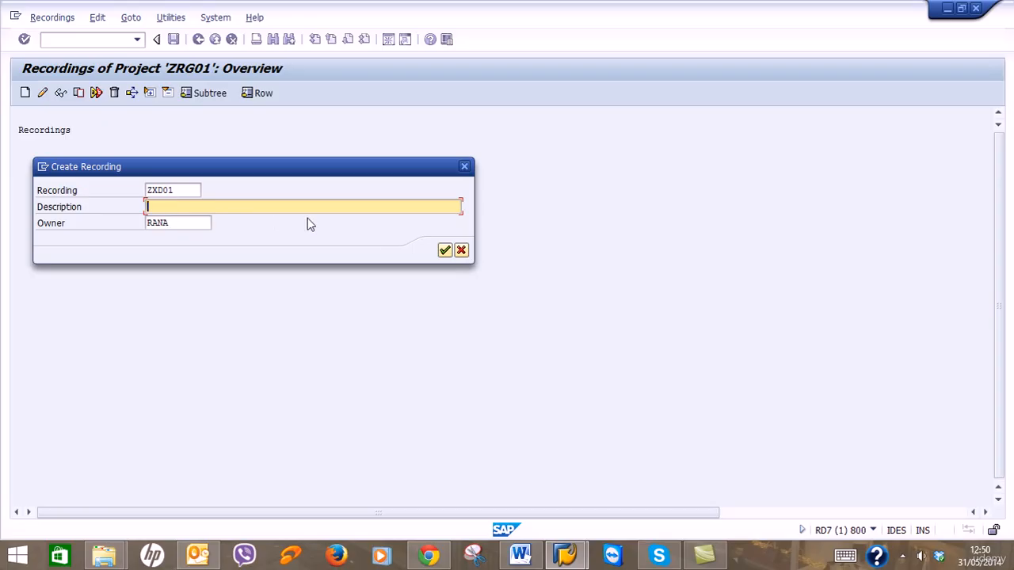
click(520, 555)
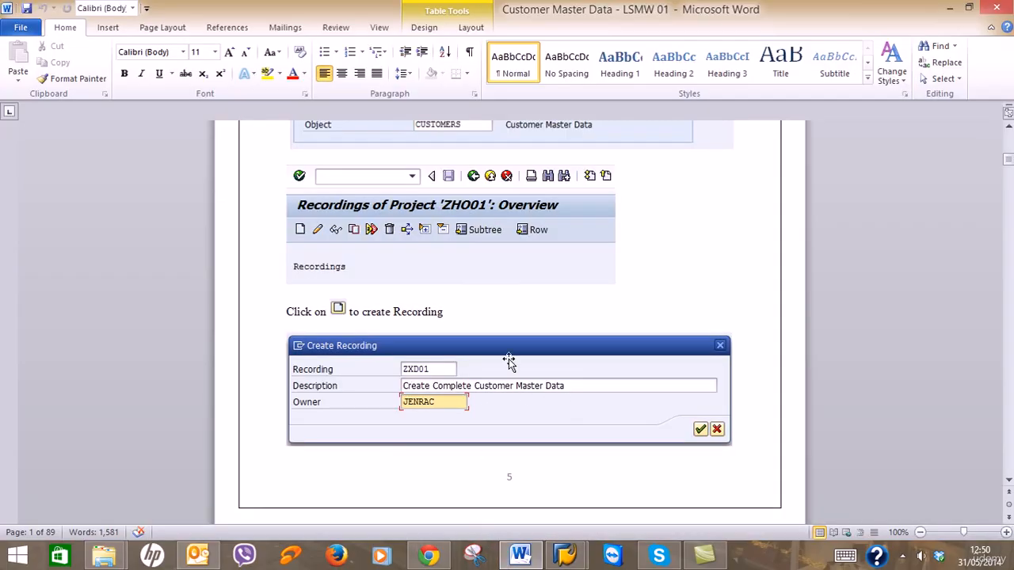
click(953, 8)
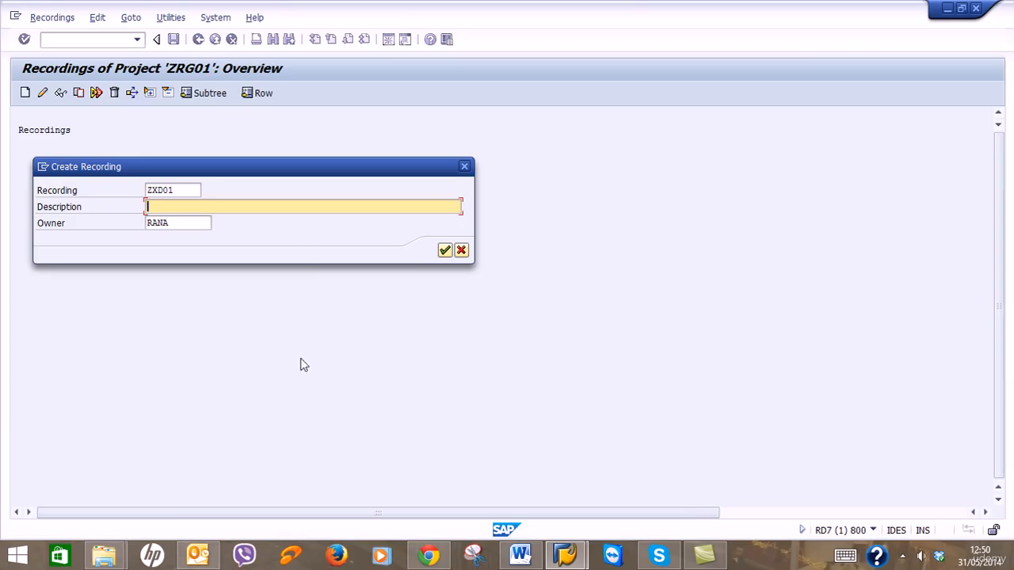
Describe the recording as 'Create Customer Master Data - Centrally' and check the owner against the guide.
text(Create Customer Master DATA)
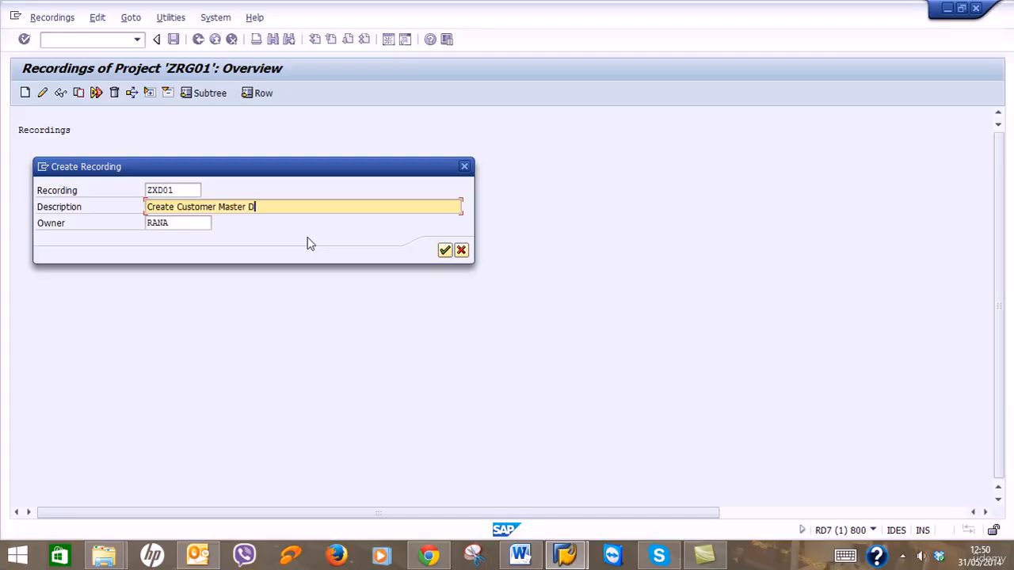
key(BackSpace)
key(BackSpace)
key(BackSpace)
key(BackSpace)
text(ata - Centrally)
drag(214, 225, 115, 225)
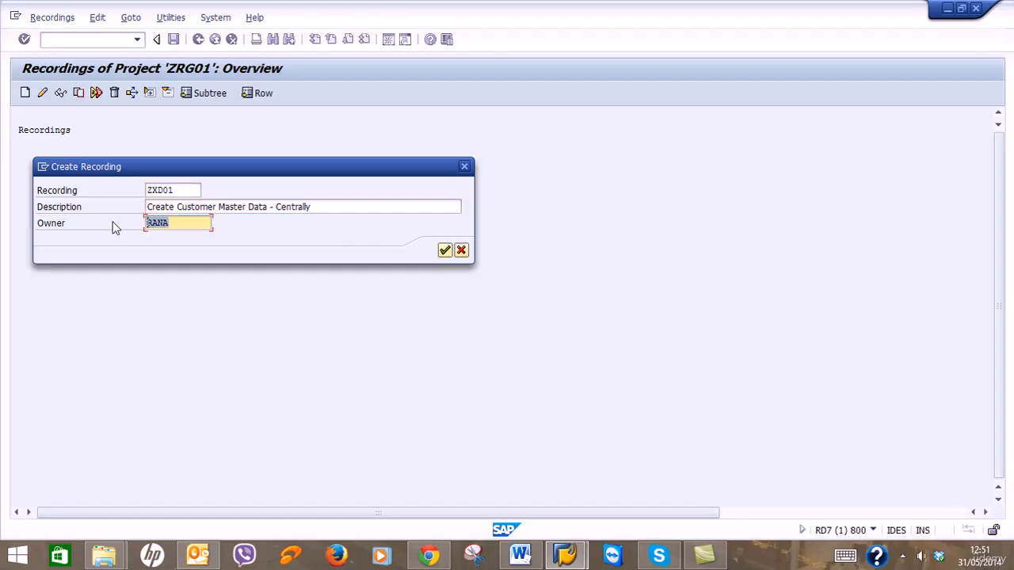
click(520, 554)
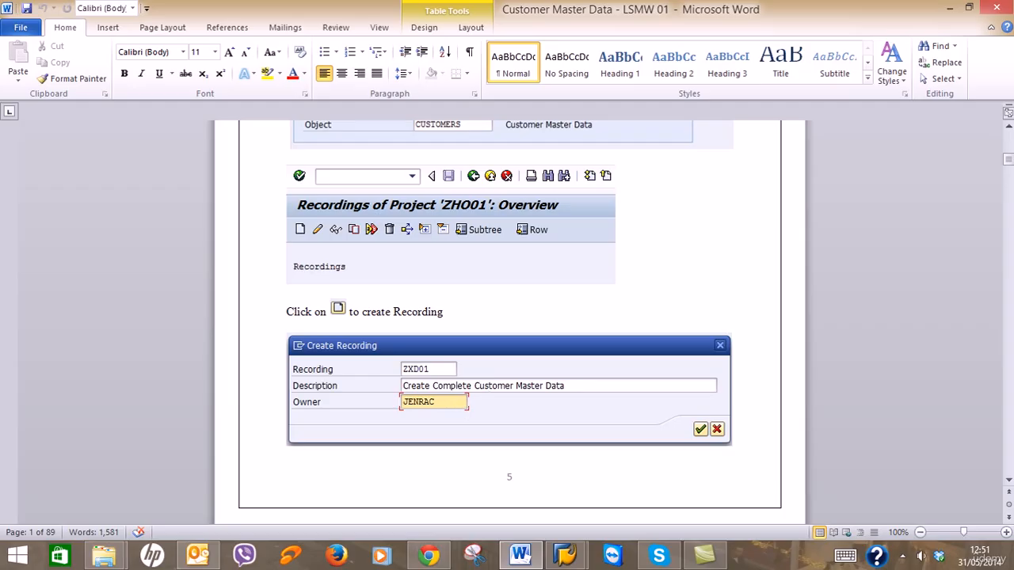
click(955, 8)
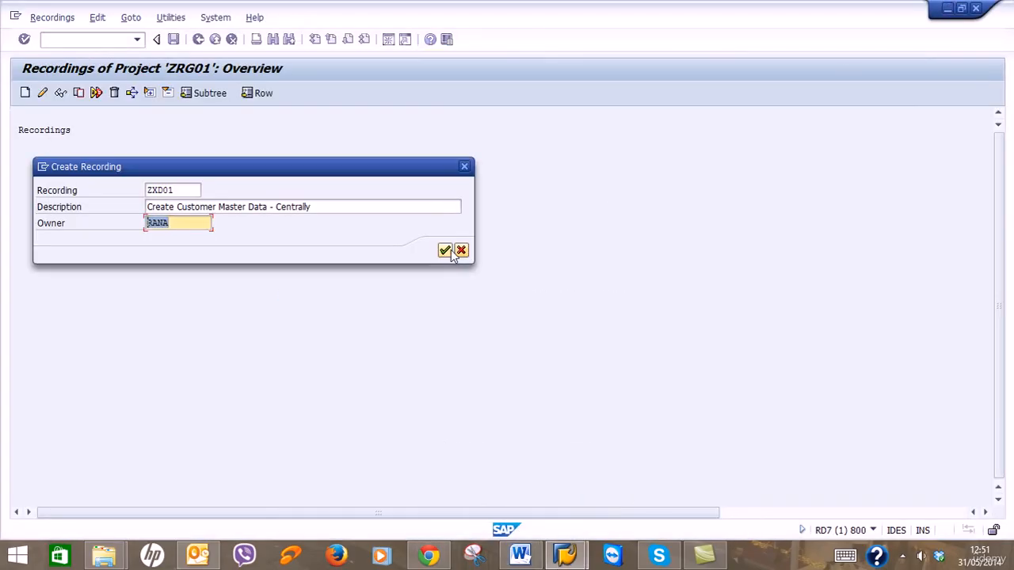
Save recording ZXD01 and start recording transaction XD01.
click(445, 250)
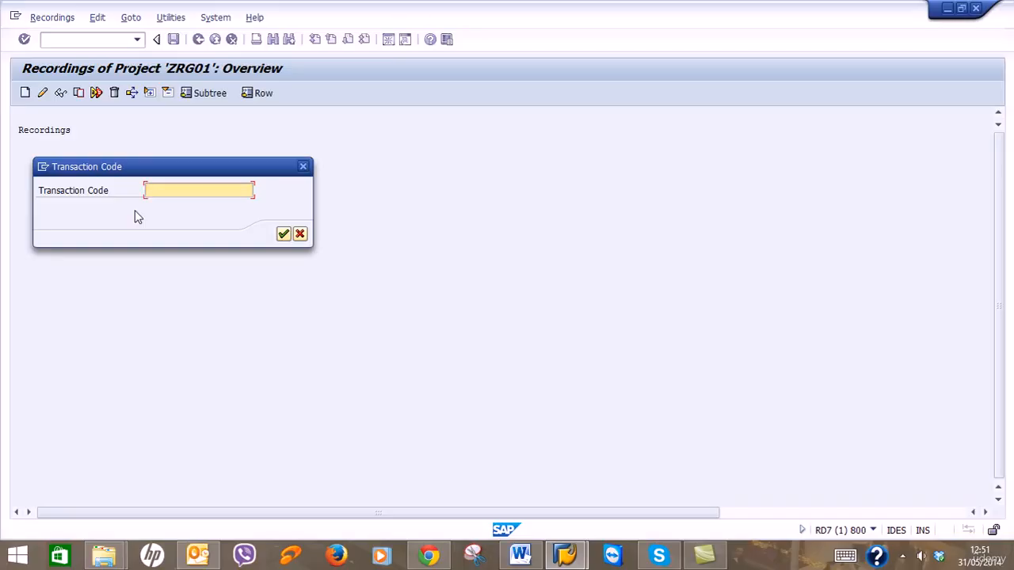
text(XD01)
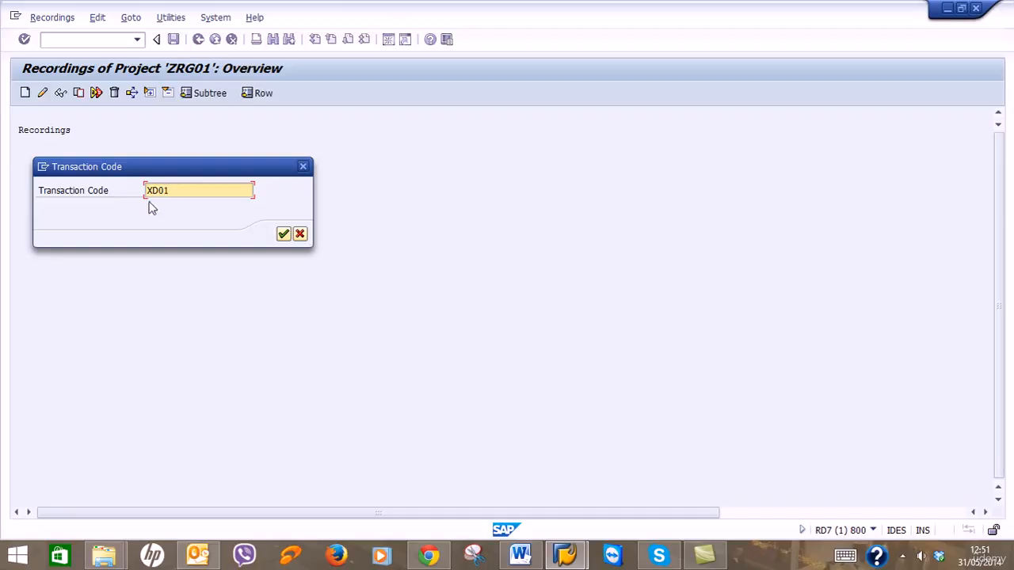
click(283, 236)
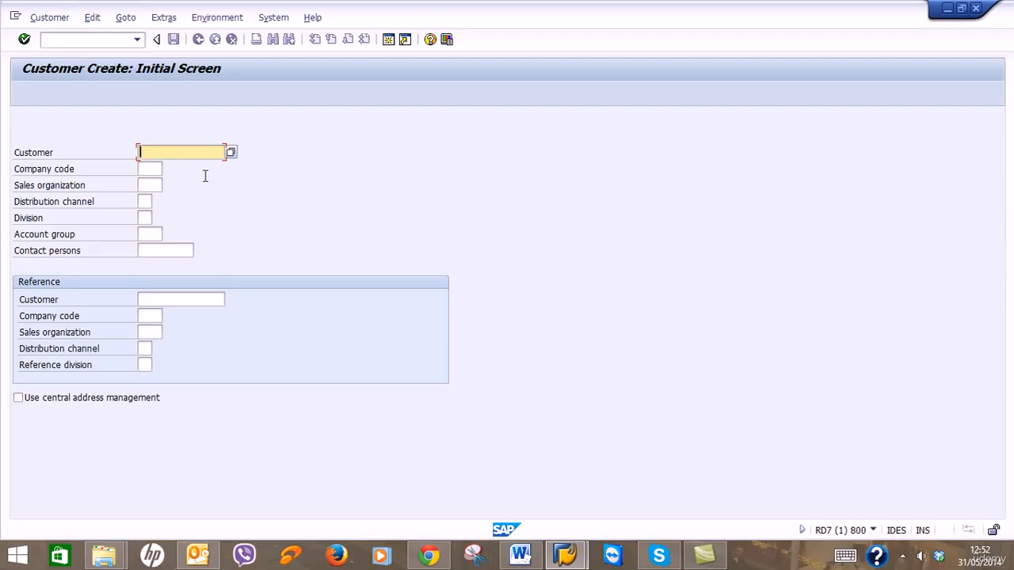
Enter company code RG01 and pick sales organization RG01 (Sales Org - Hounslow) from the value list.
click(152, 170)
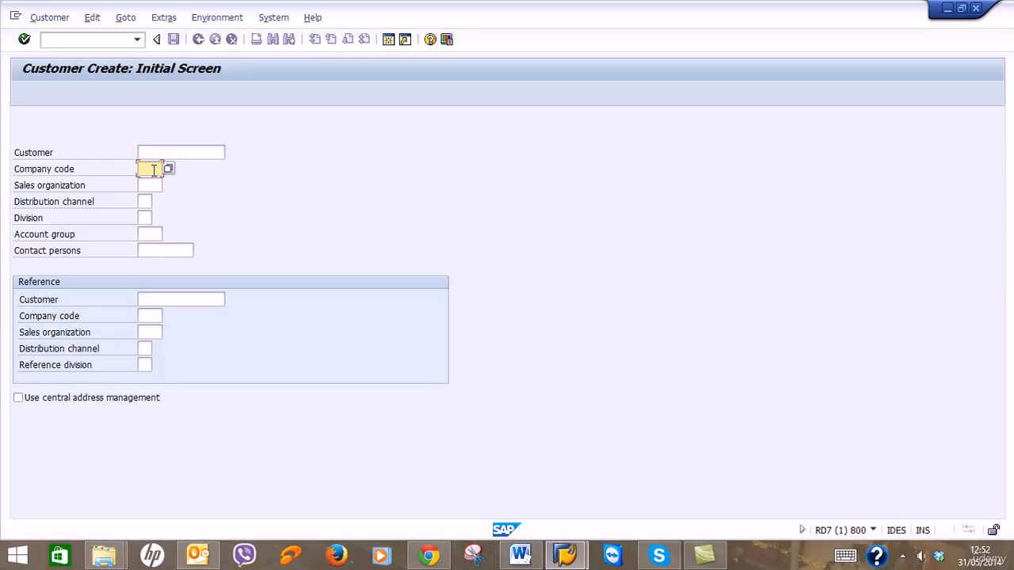
text(RGC1)
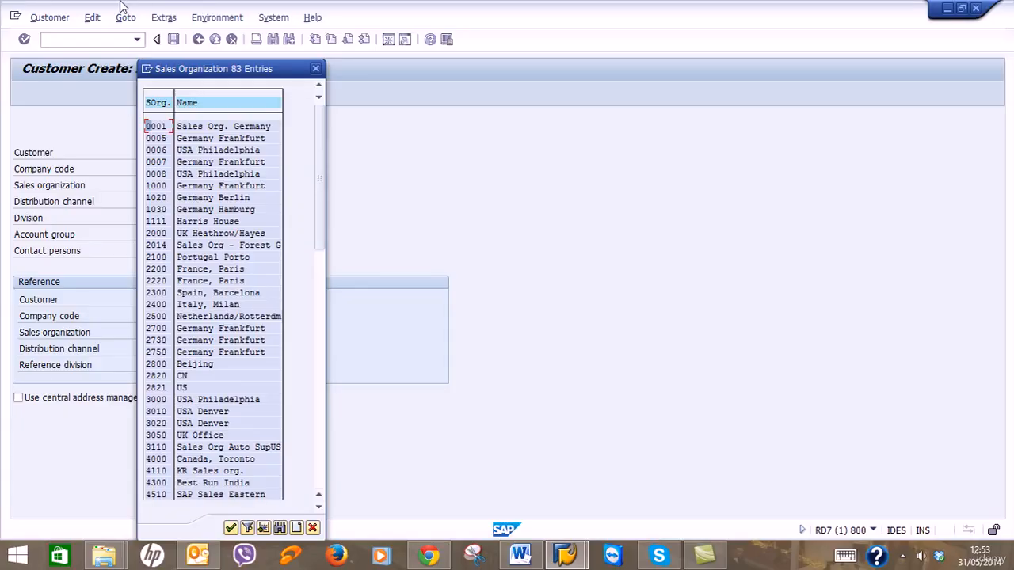
drag(246, 69, 651, 54)
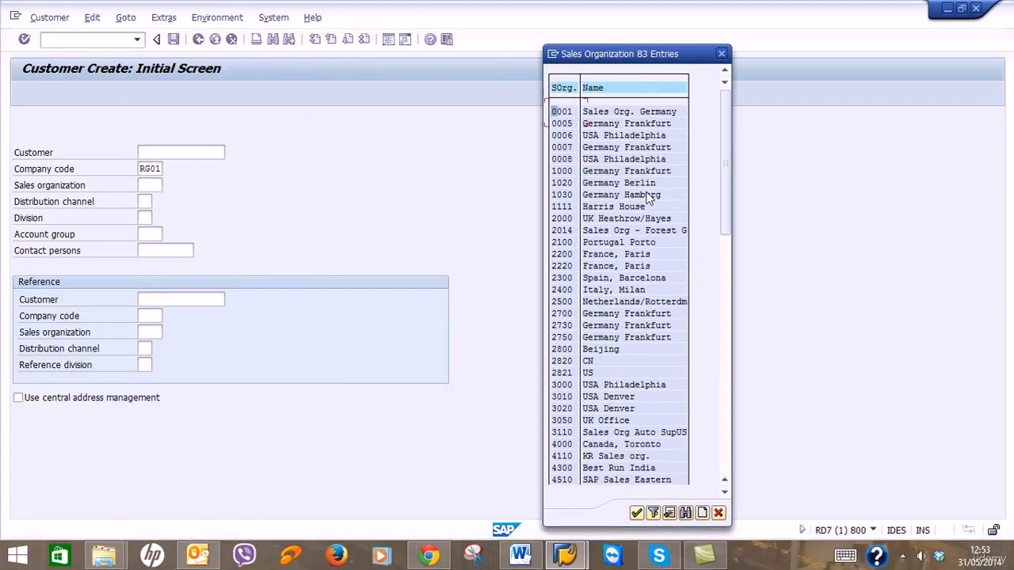
scroll(707, 348, down, 1)
scroll(706, 348, down, 1)
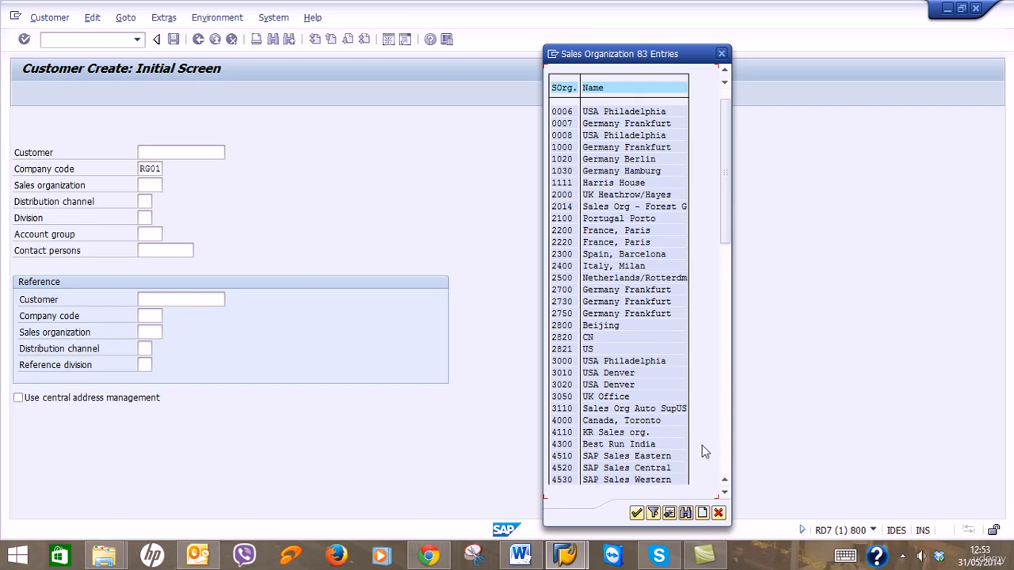
click(726, 452)
click(725, 453)
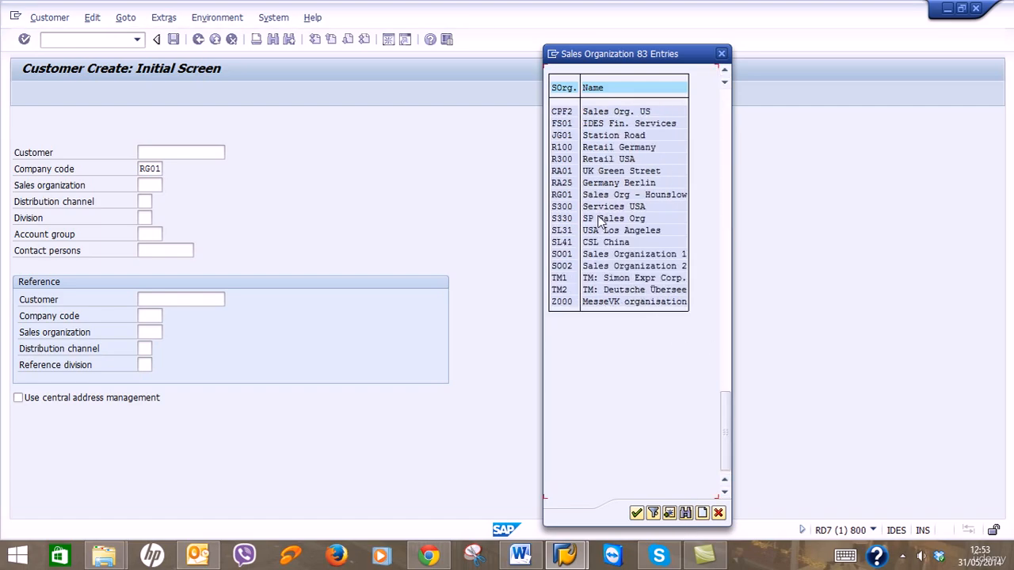
click(558, 197)
double_click(562, 196)
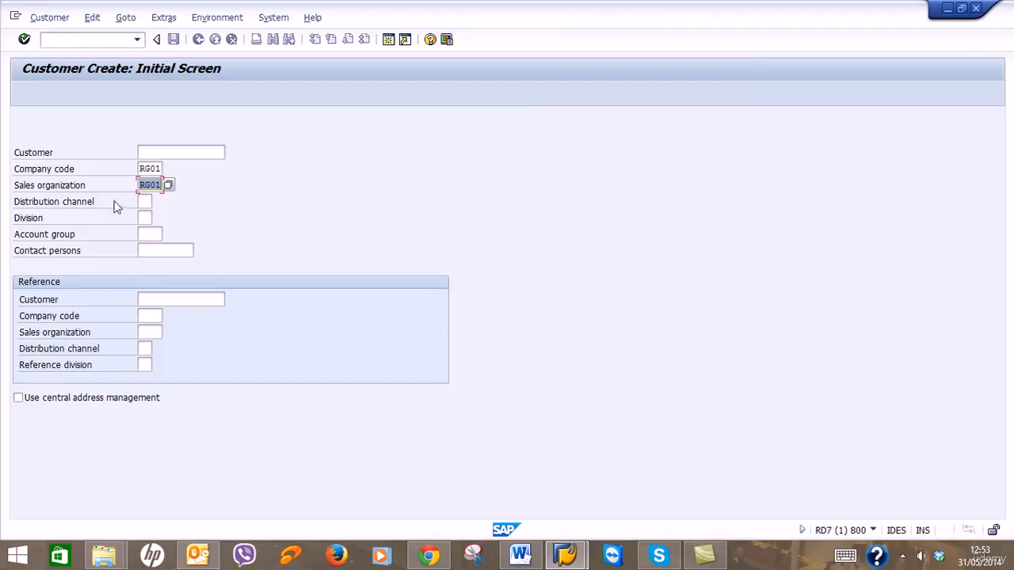
Browse the distribution channel value list without choosing one, then open a new SAP session.
click(142, 201)
click(158, 202)
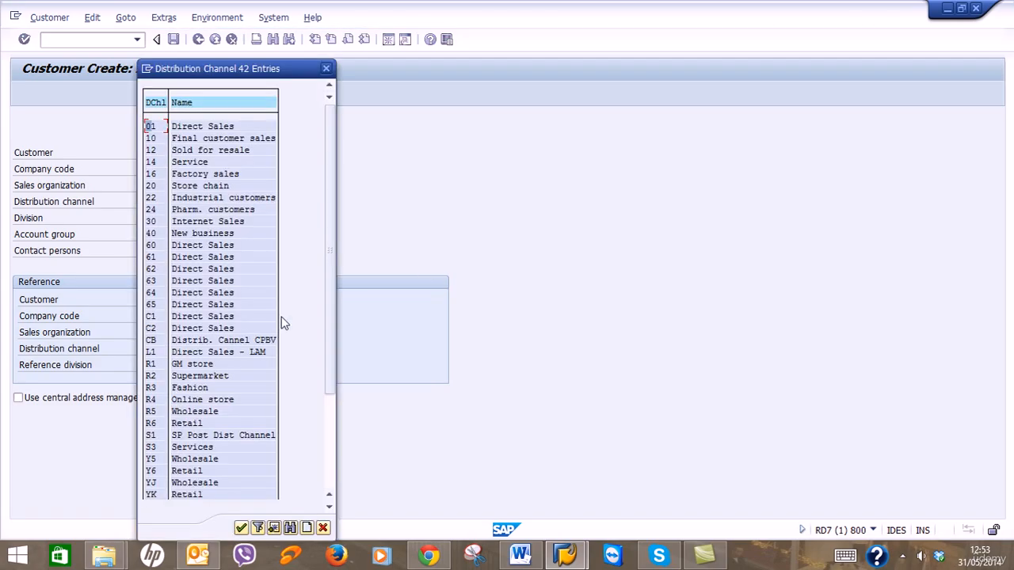
drag(288, 73, 637, 79)
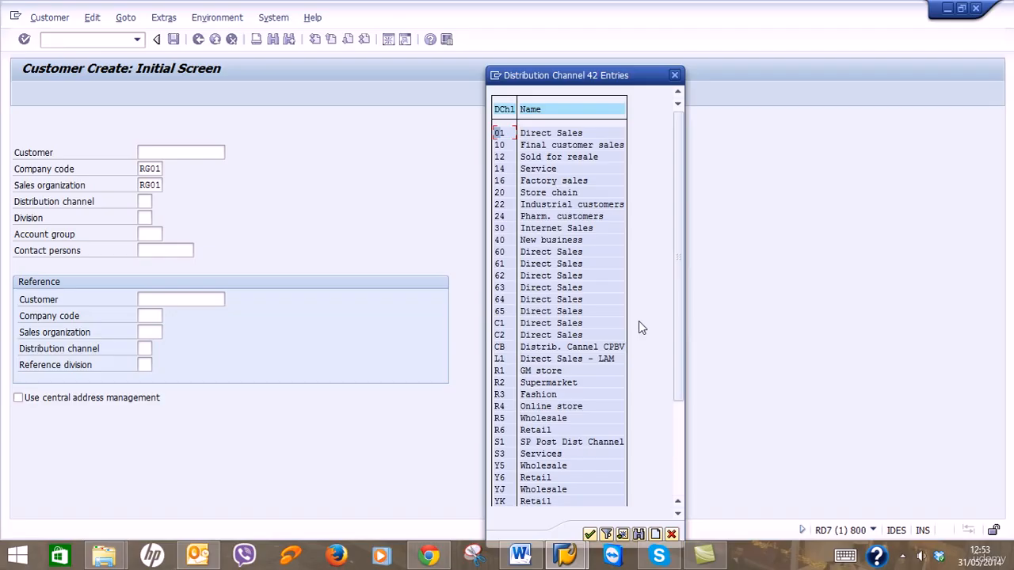
scroll(639, 351, down, 1)
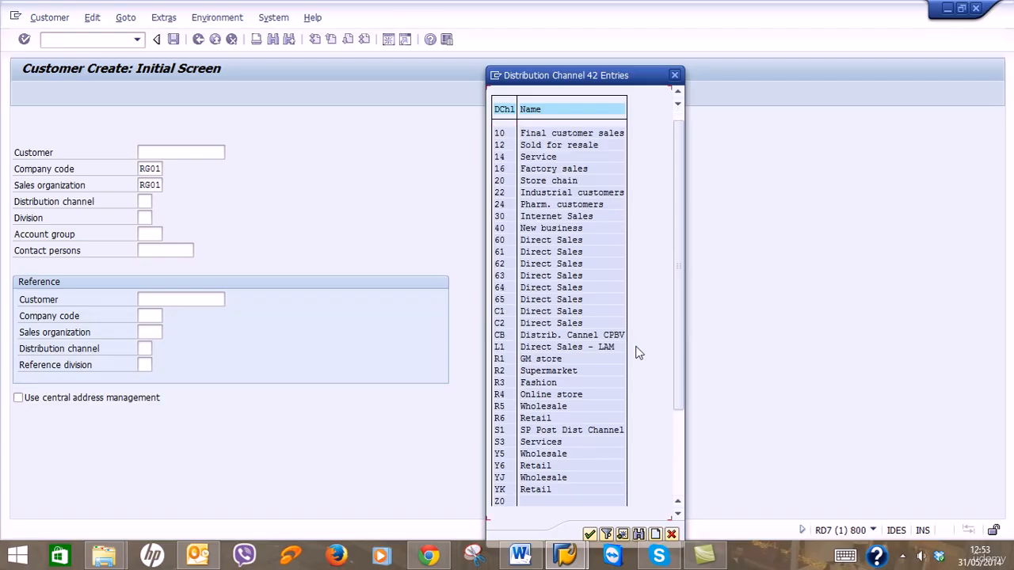
scroll(638, 353, down, 1)
scroll(638, 353, down, 5)
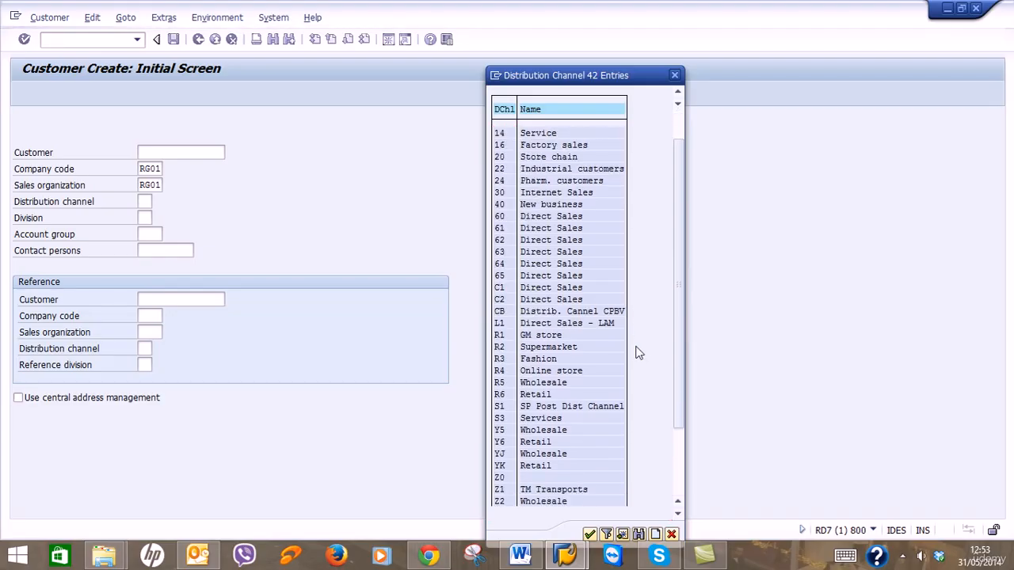
scroll(639, 353, down, 3)
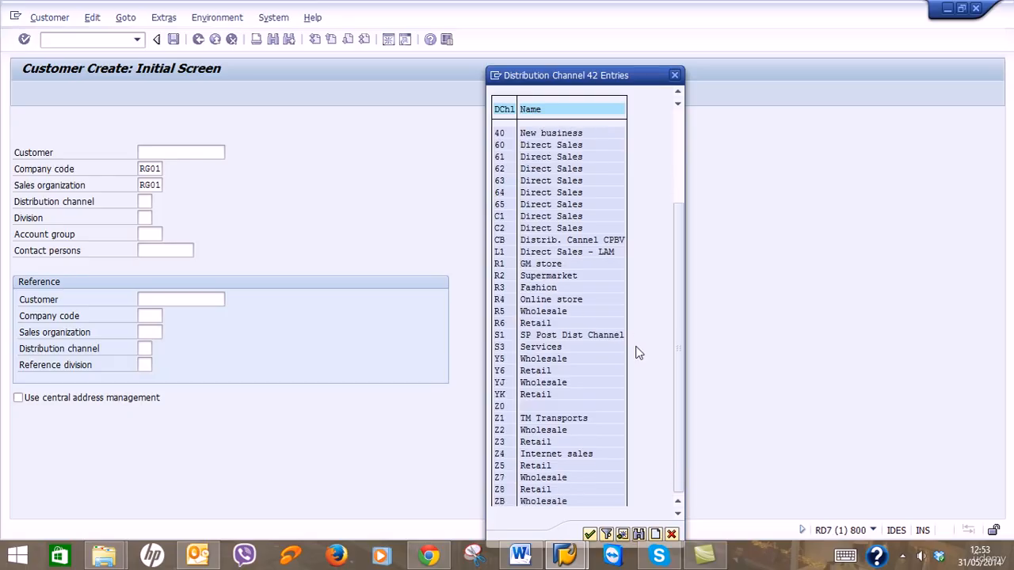
scroll(639, 353, down, 1)
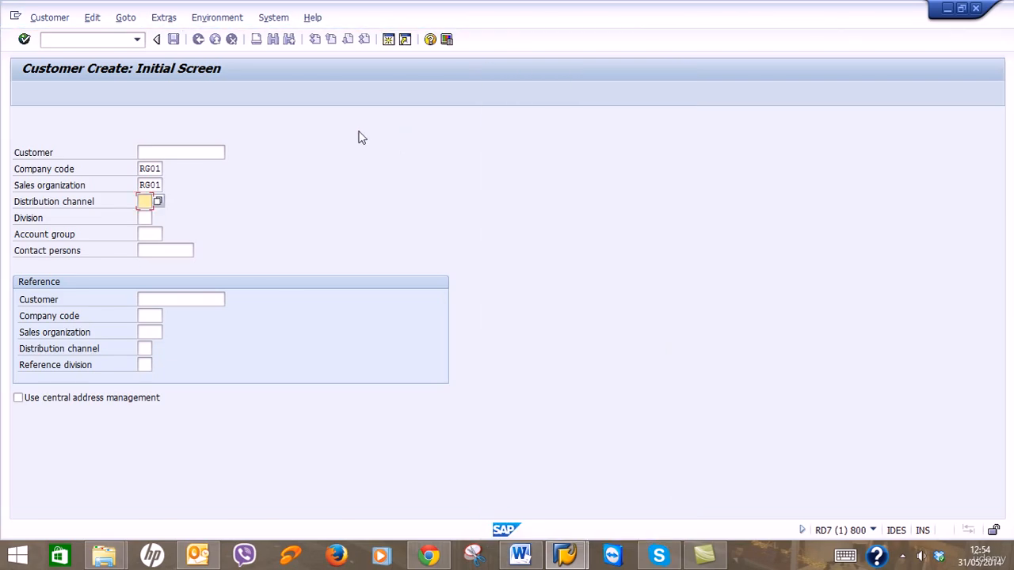
click(388, 39)
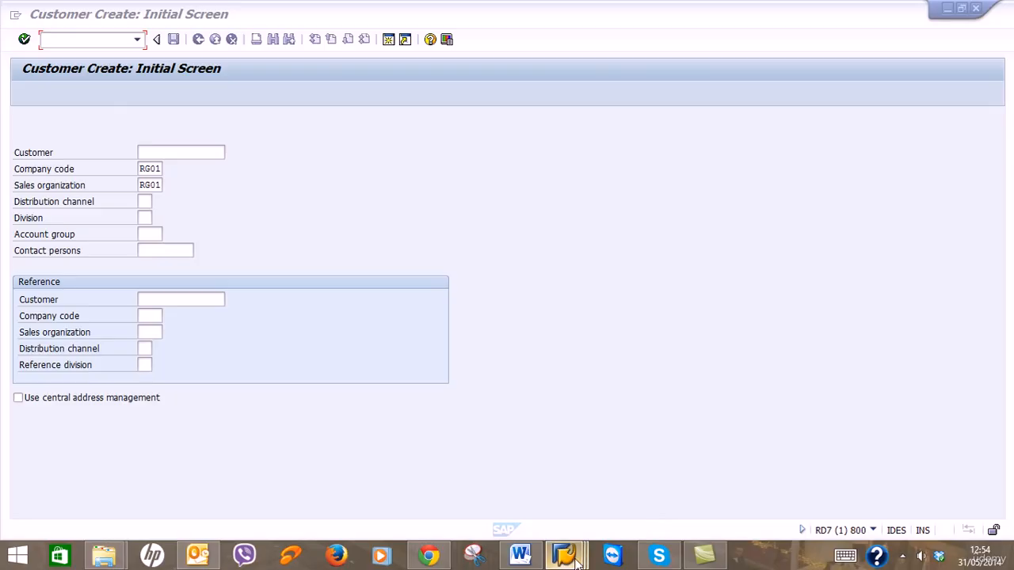
mouse_move(564, 555)
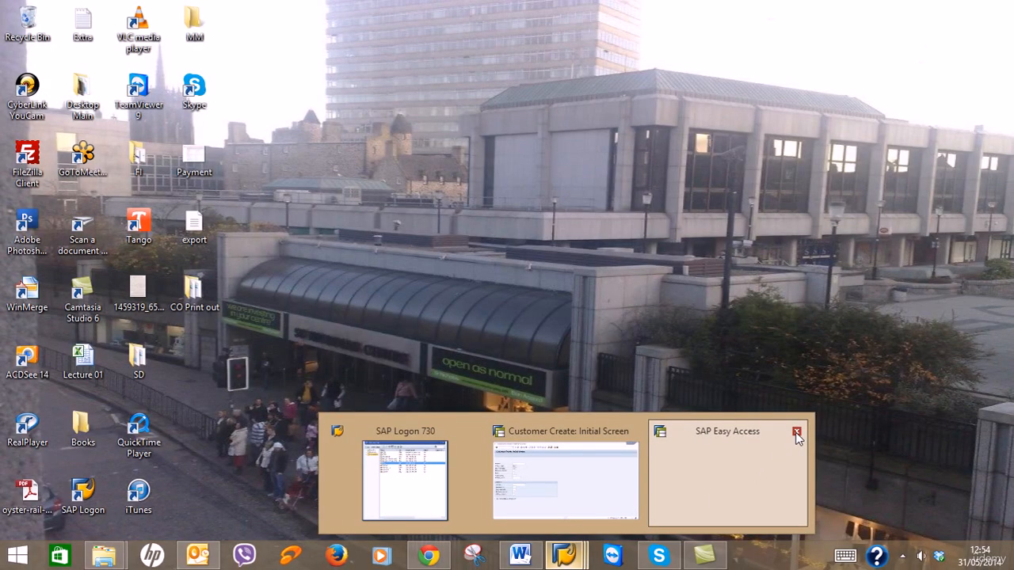
Open the SAP Reference IMG via SPRO in a new session, closing the spare Easy Access windows.
click(797, 434)
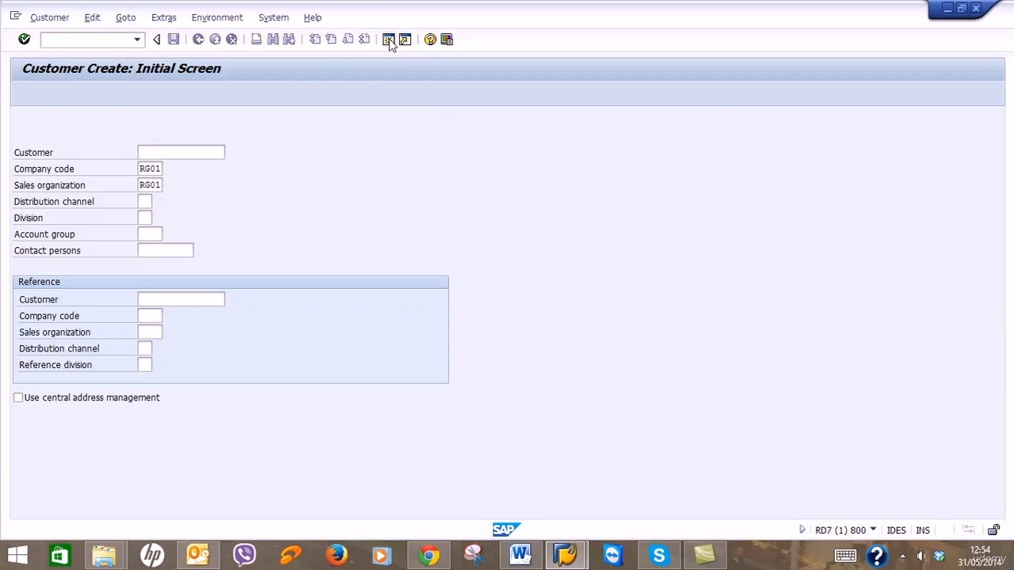
click(388, 39)
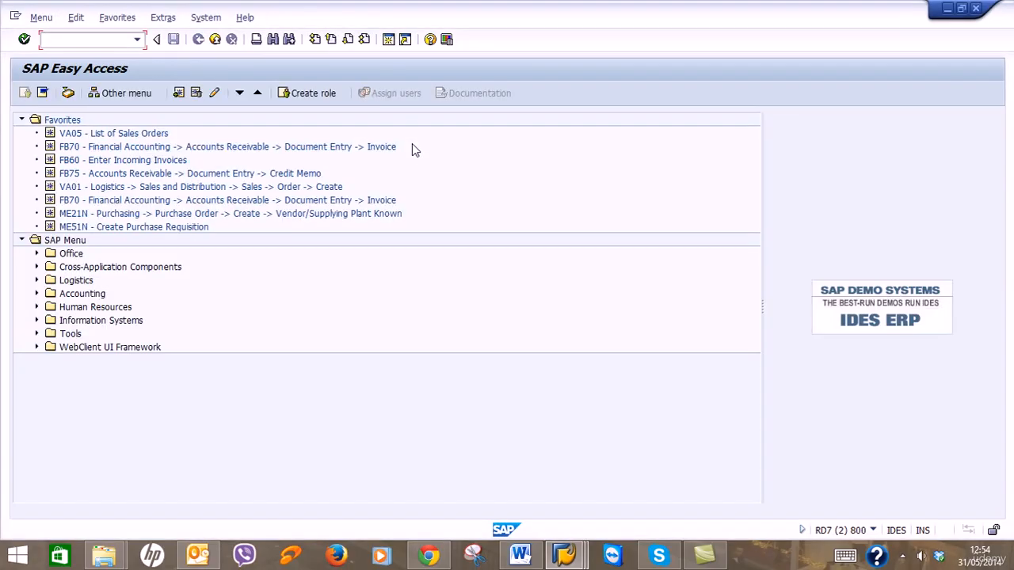
text(opro)
key(Return)
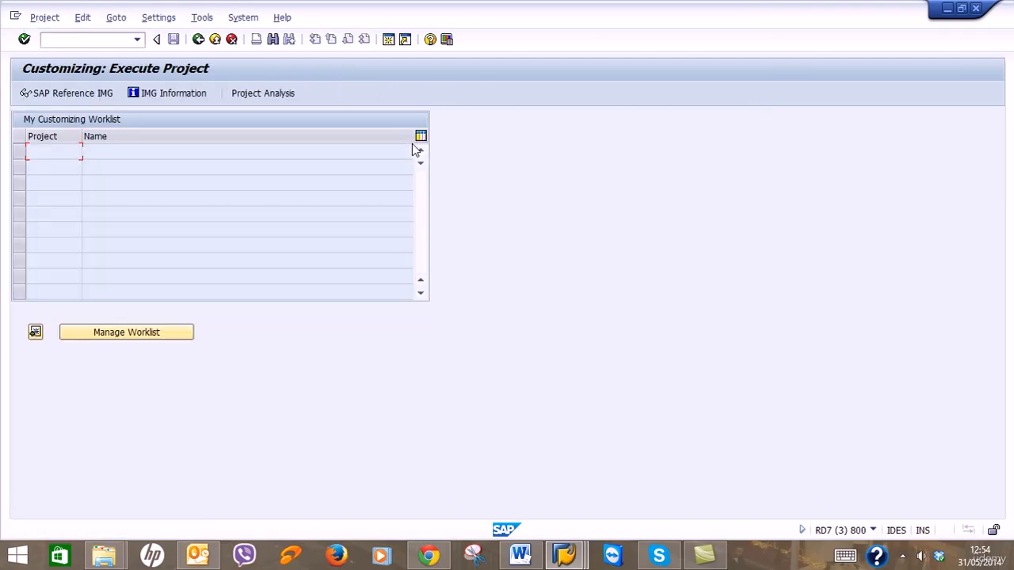
click(70, 93)
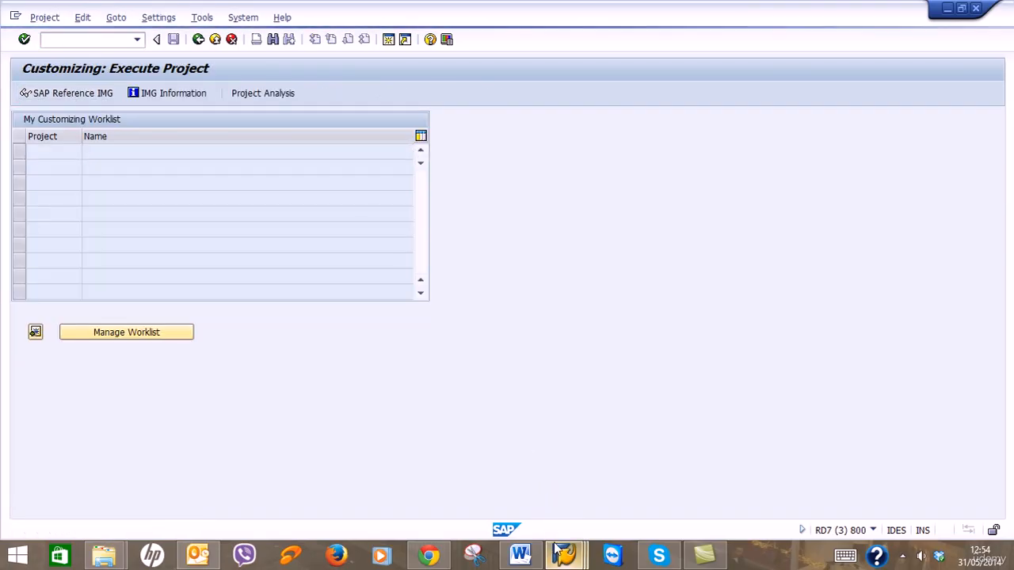
mouse_move(559, 552)
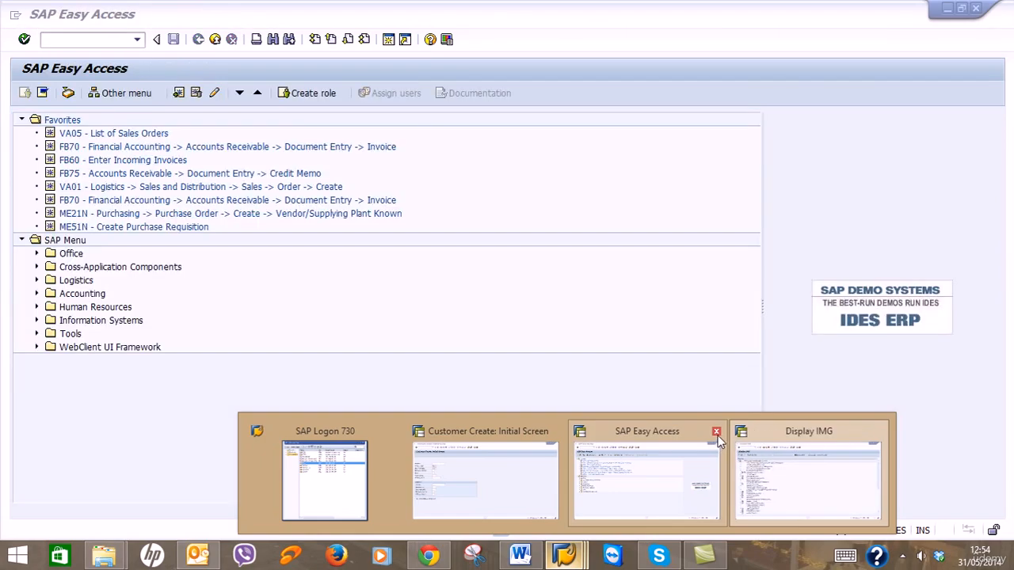
click(716, 433)
click(727, 464)
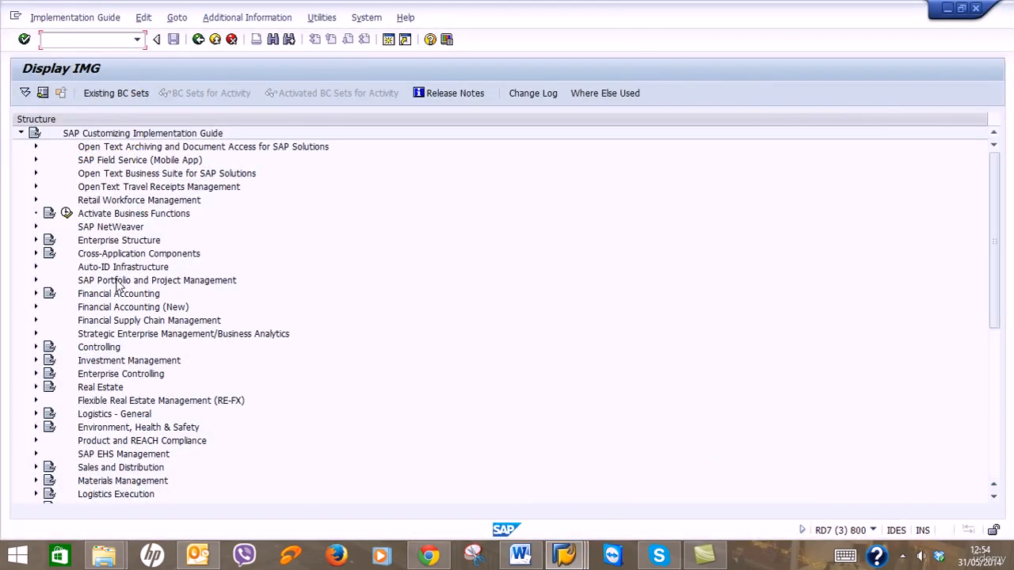
Open Set up sales area under Enterprise Structure > Assignment > Sales and Distribution and start a Position search.
click(34, 241)
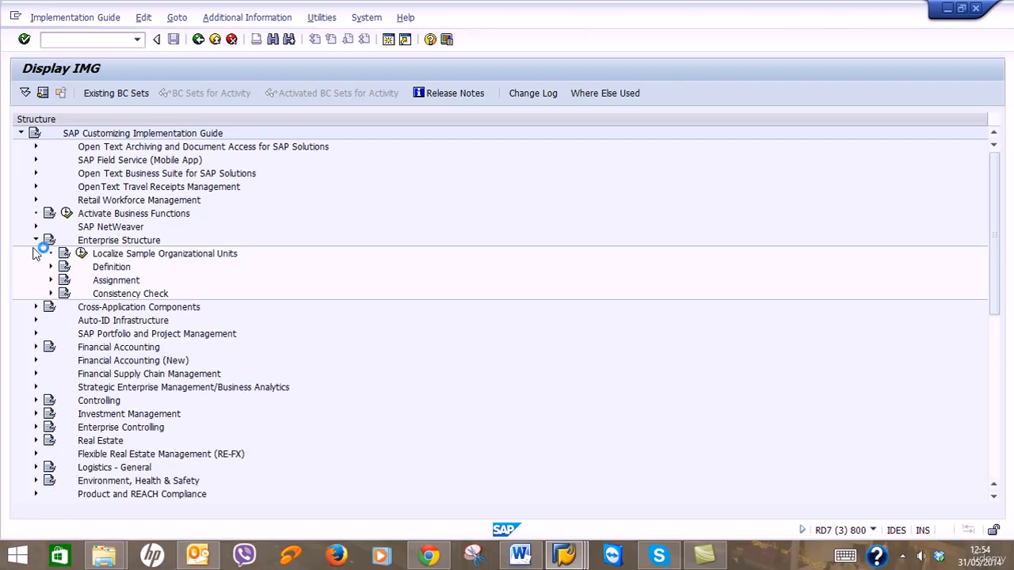
click(50, 280)
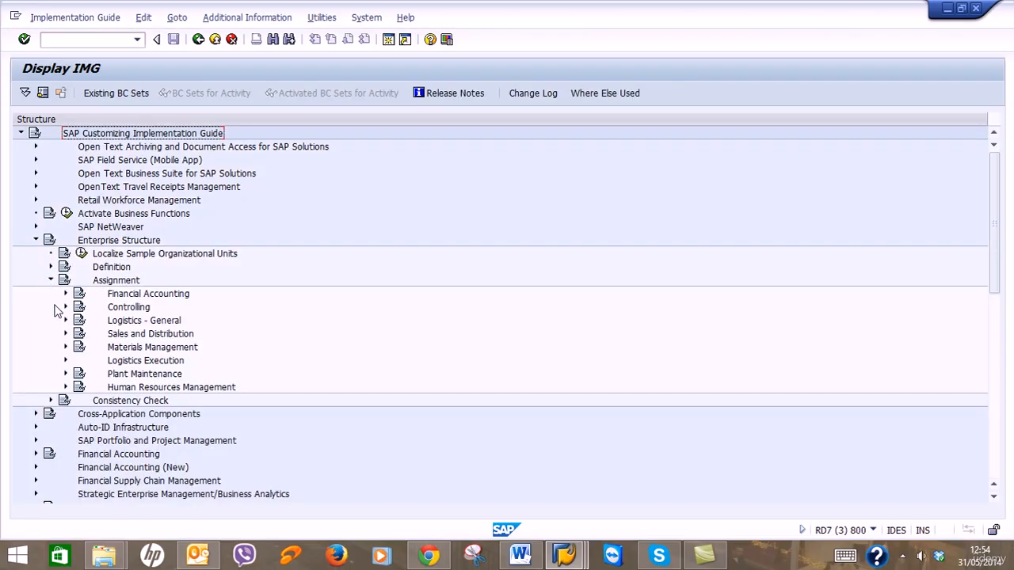
click(65, 334)
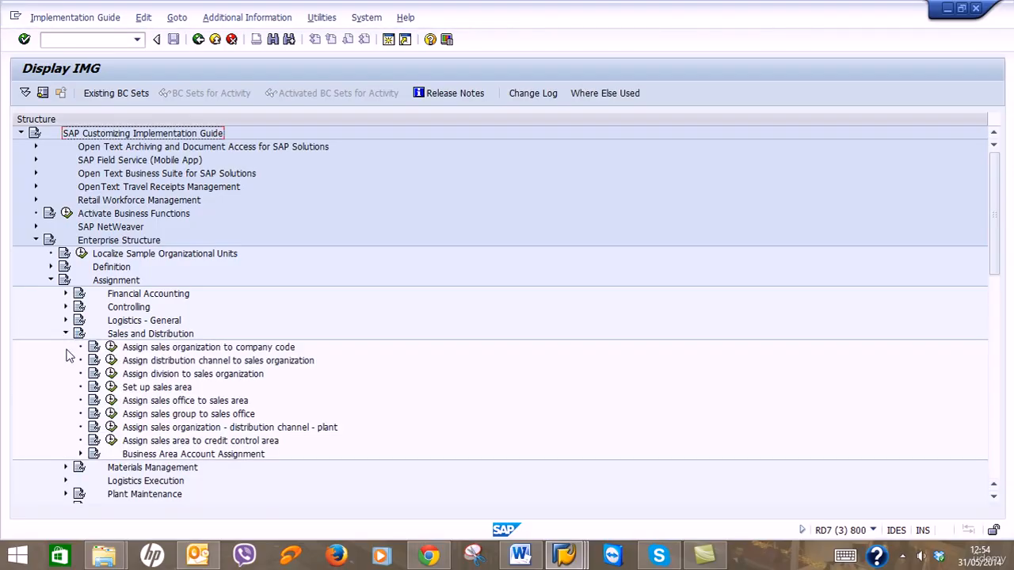
click(111, 387)
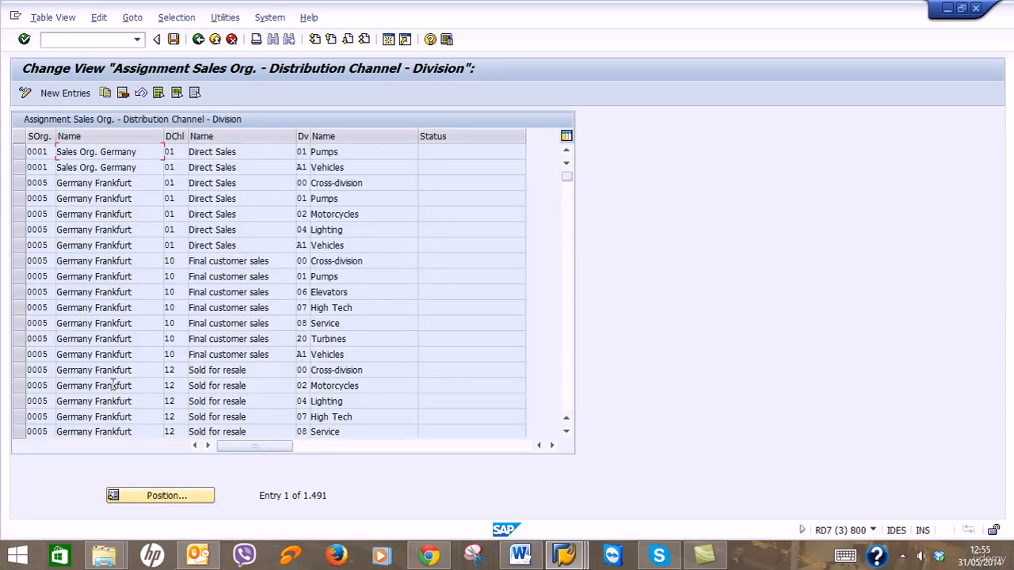
click(157, 497)
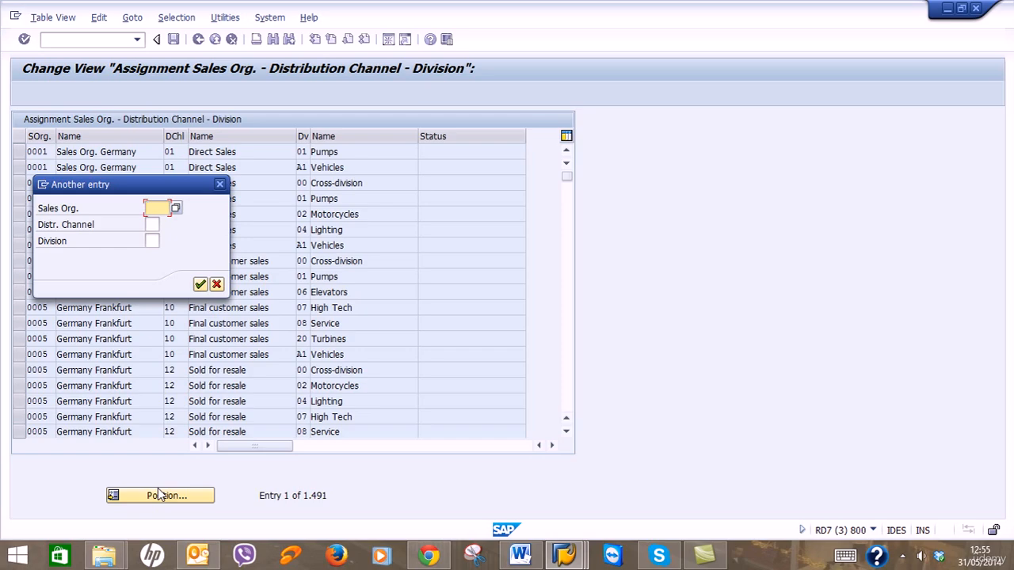
Position the sales area table on RG01 and mark its Y5/Y6 channel with Y1/Y2 division rows.
text(RG01)
key(Return)
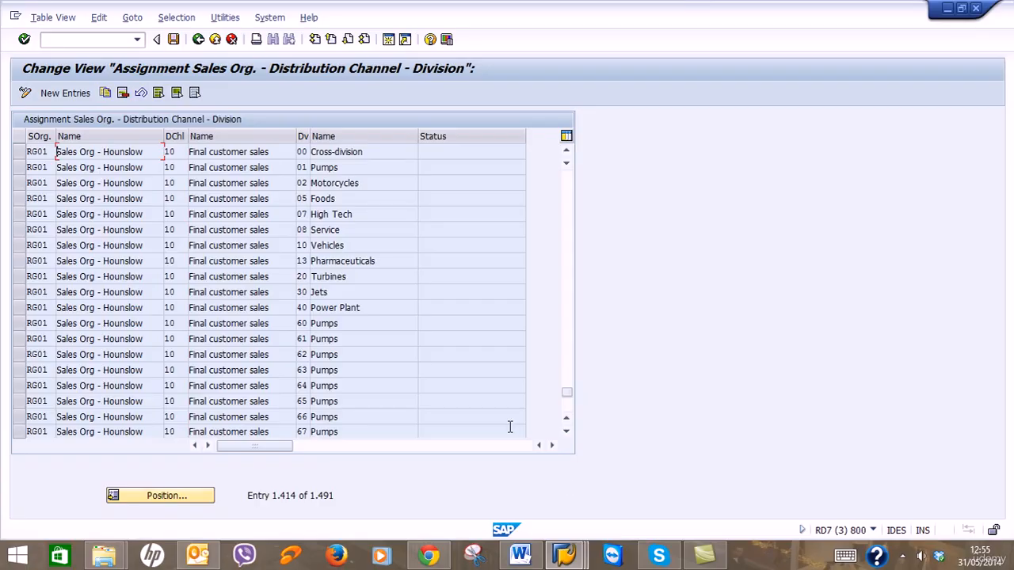
click(569, 405)
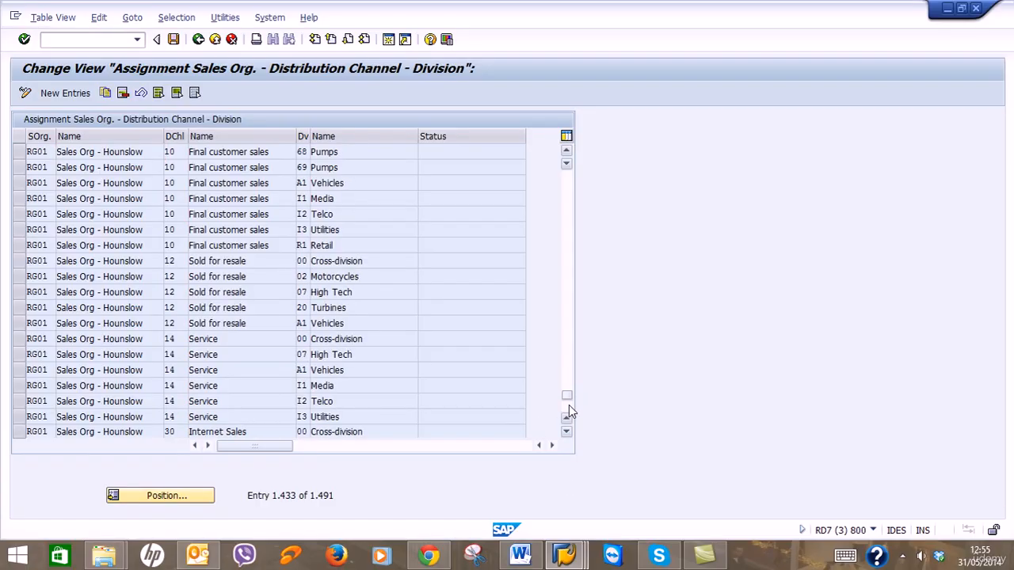
click(569, 405)
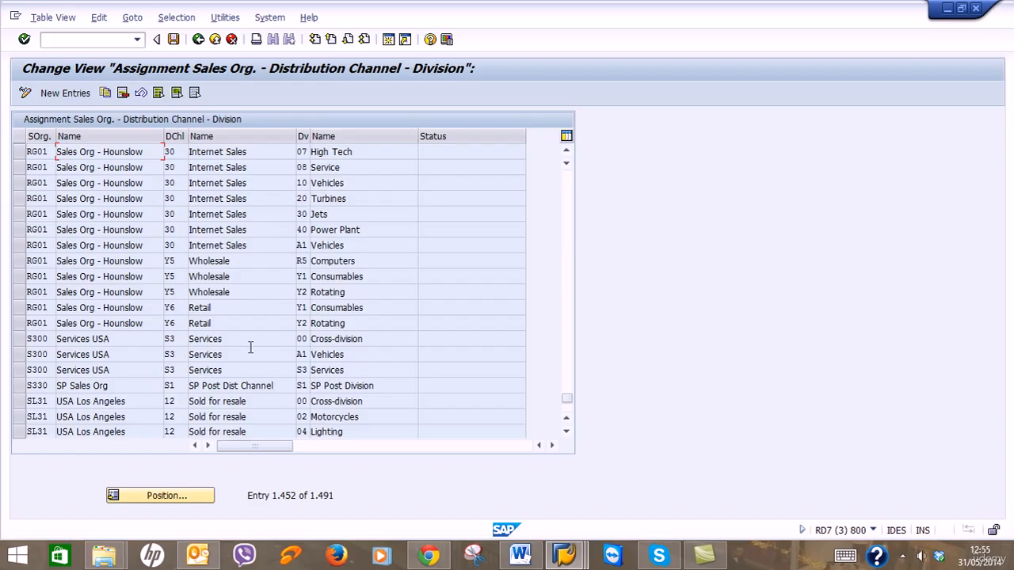
click(26, 279)
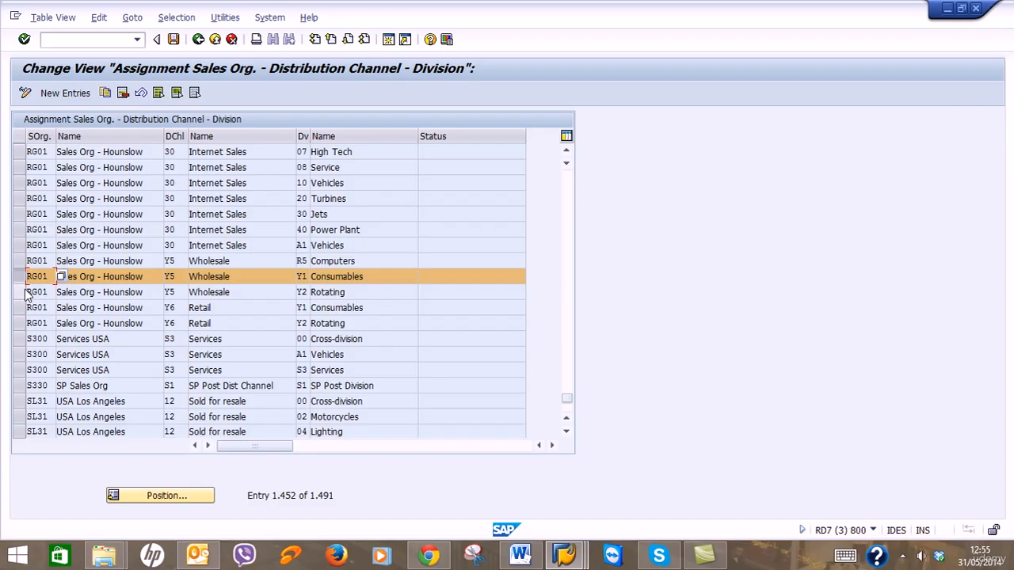
click(25, 292)
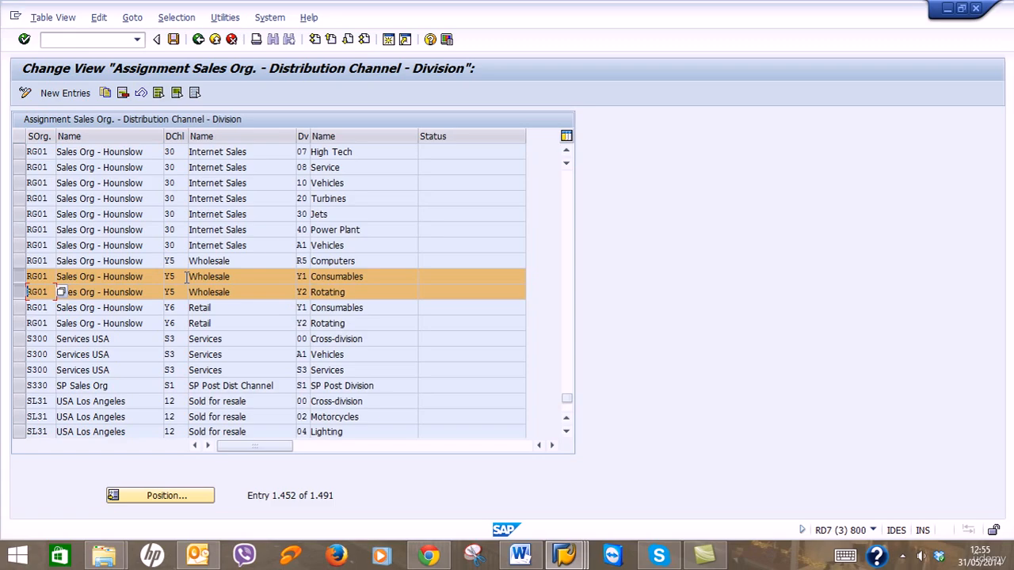
click(25, 307)
click(26, 324)
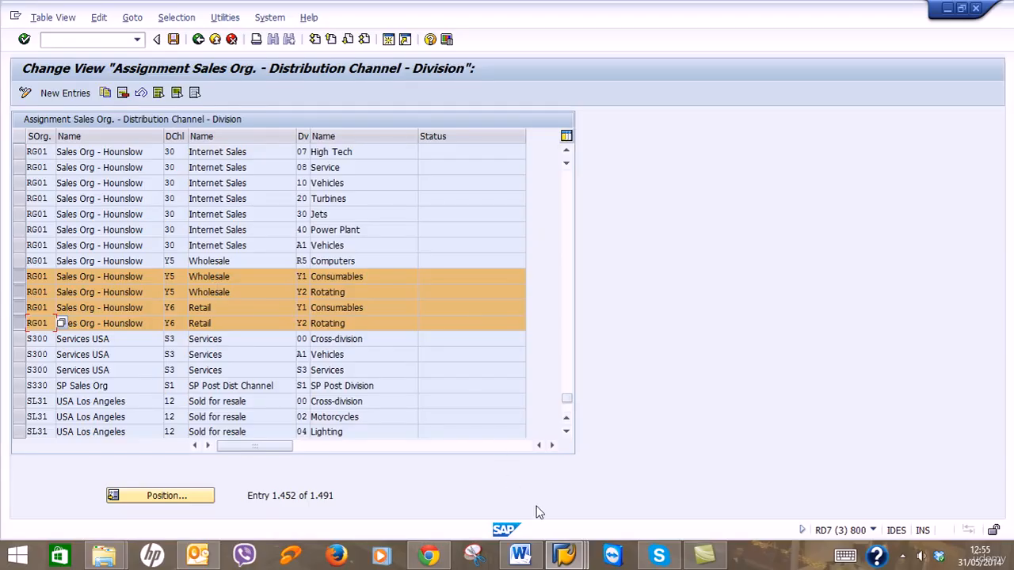
Select the Wholesale and Consumables names, then return to the Customer Create screen.
drag(231, 277, 190, 277)
drag(414, 277, 277, 275)
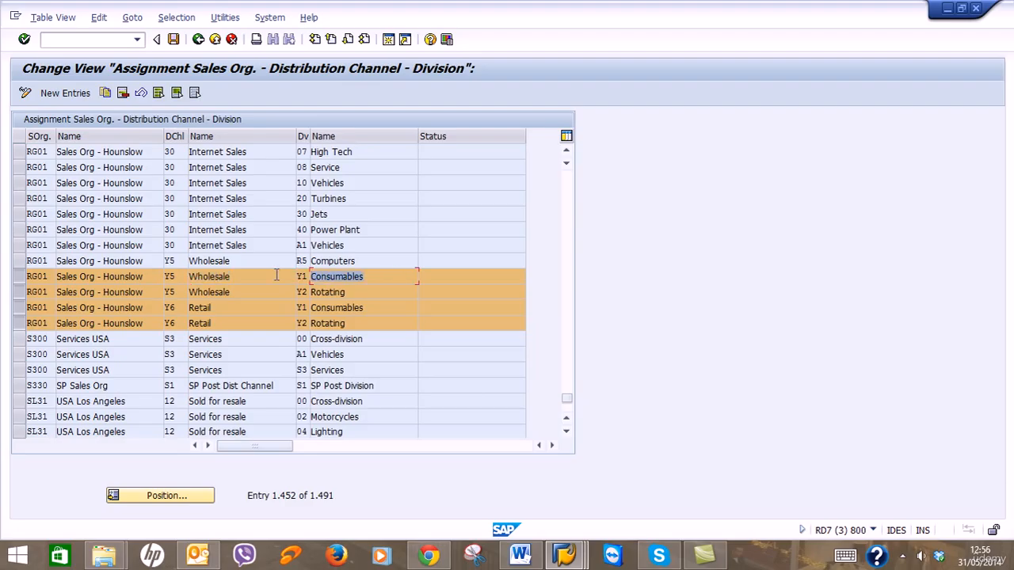
mouse_move(564, 555)
click(551, 466)
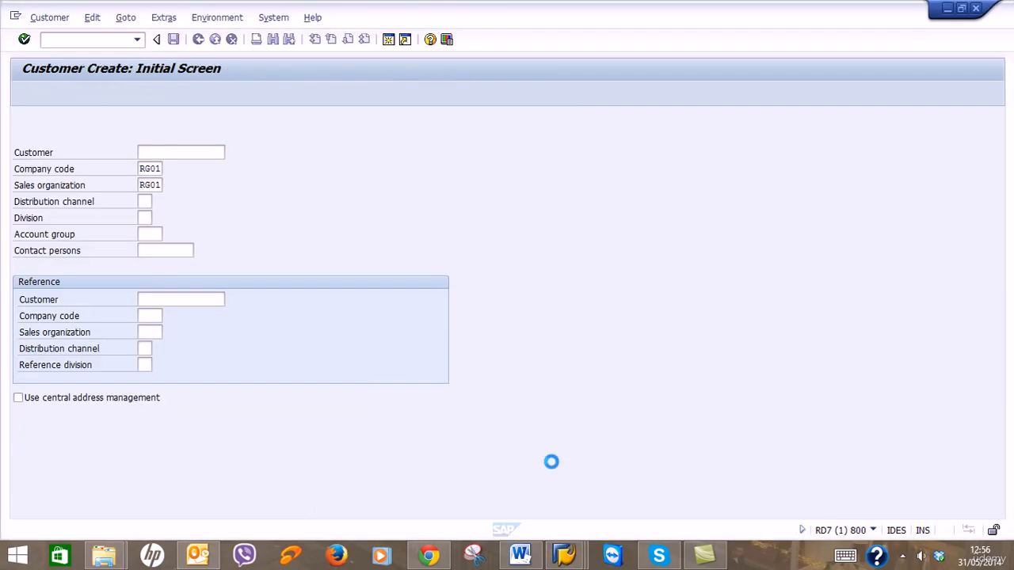
Enter distribution channel Y5 and division Y1.
text(15)
click(141, 213)
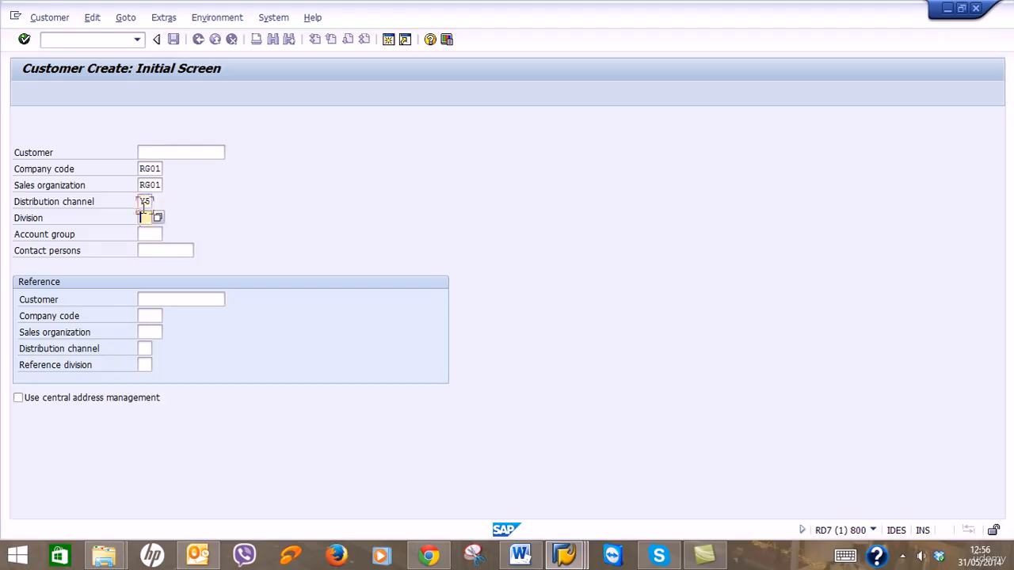
text(11)
click(150, 234)
Choose account group RG21 (Sold-to party - RG01) from the account group value list.
click(168, 235)
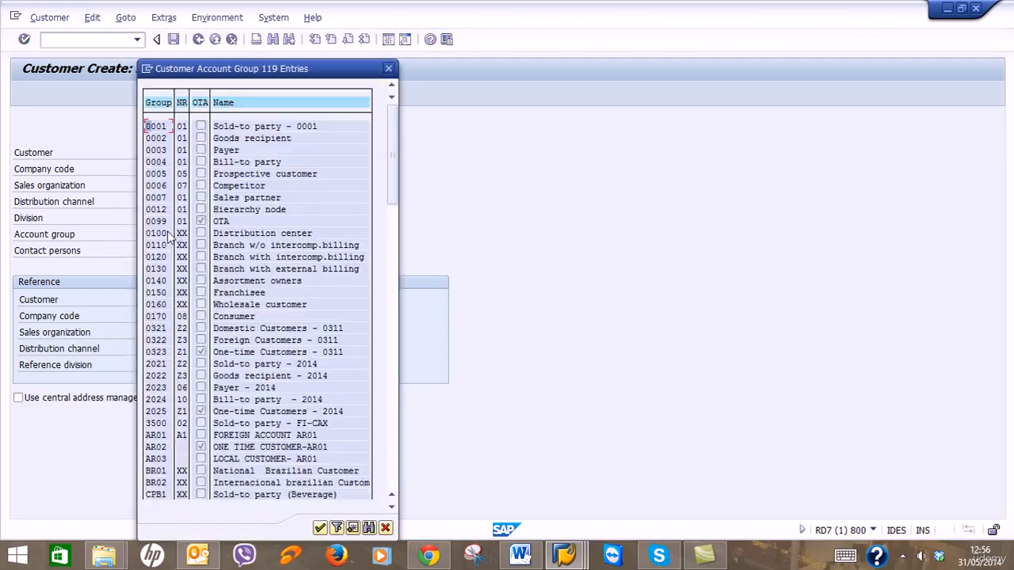
scroll(317, 351, down, 1)
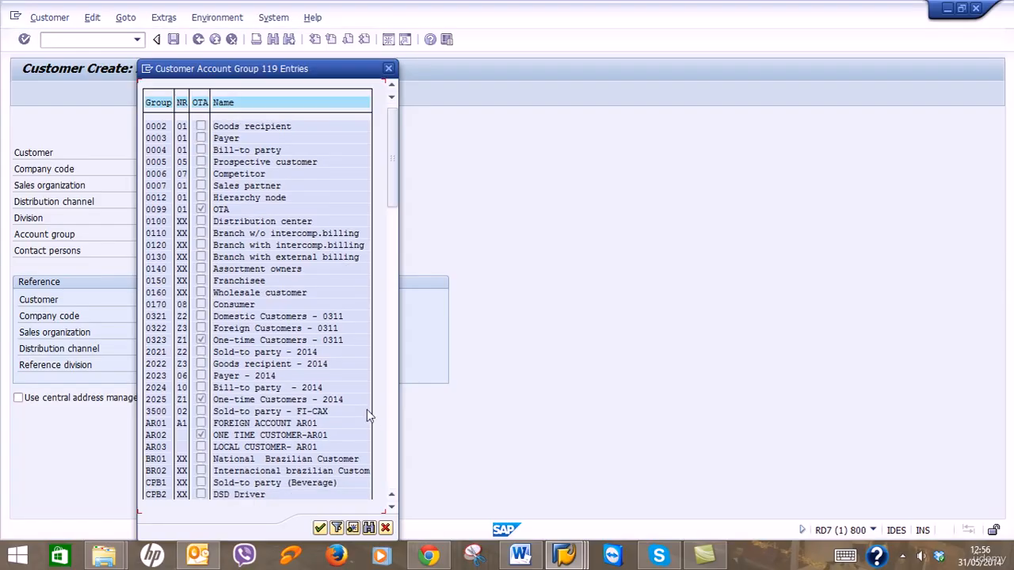
click(390, 442)
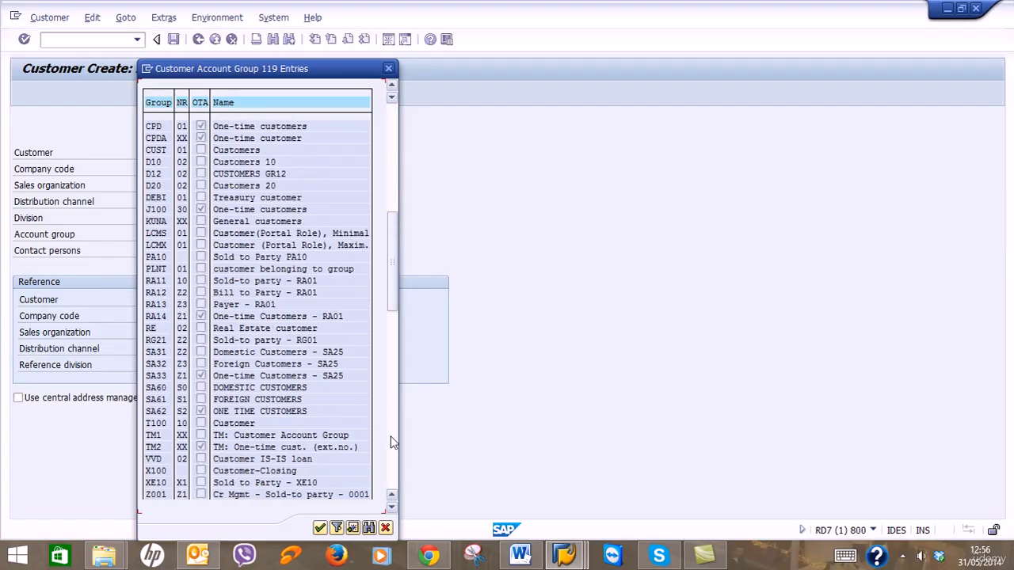
click(223, 342)
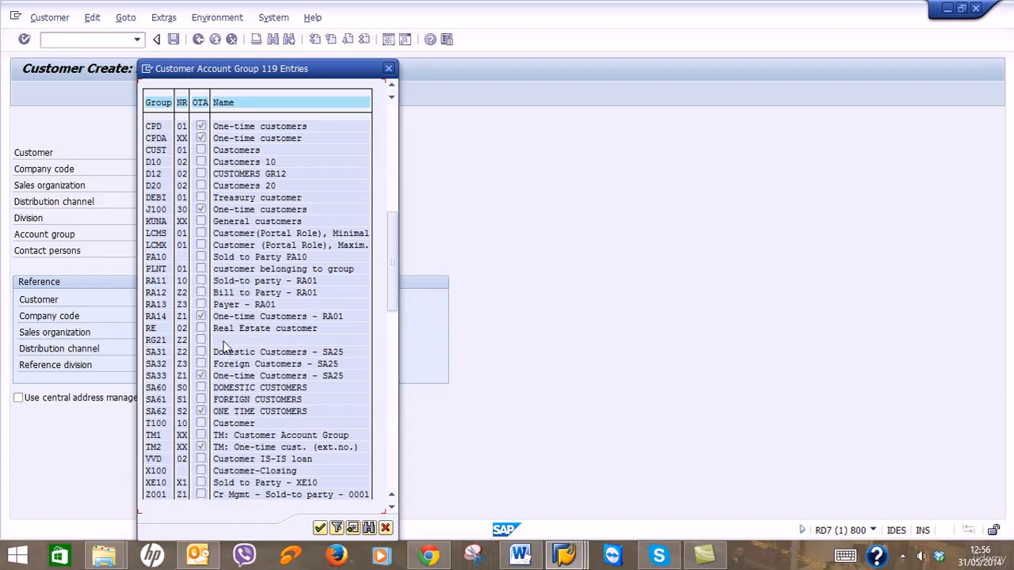
click(162, 345)
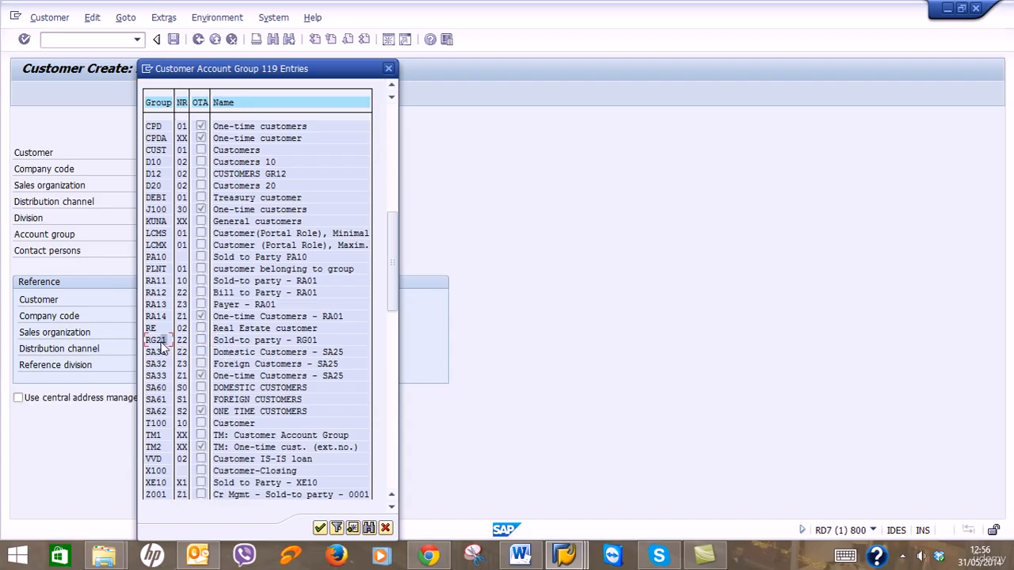
click(247, 345)
click(300, 342)
click(158, 346)
double_click(159, 346)
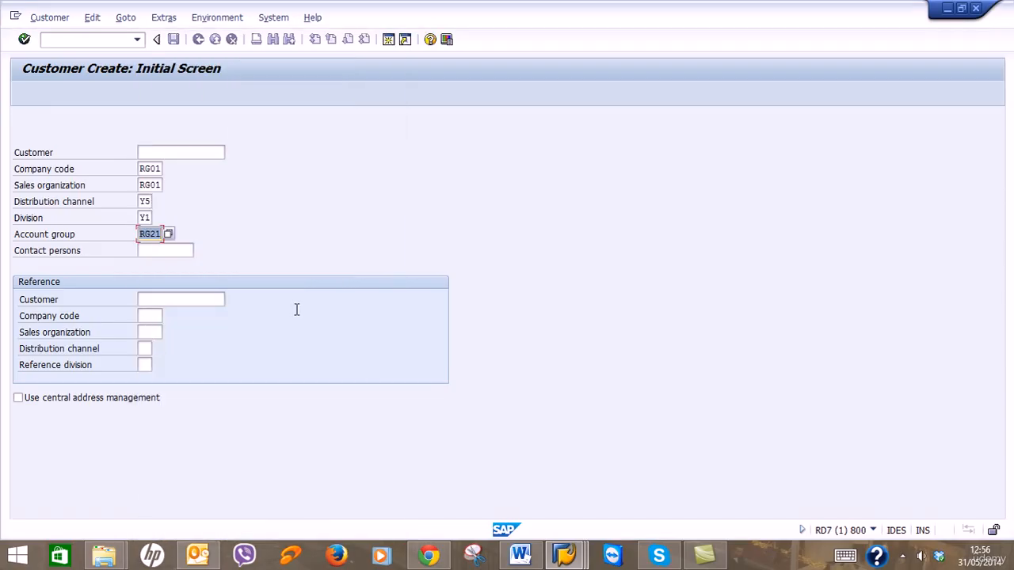
click(212, 301)
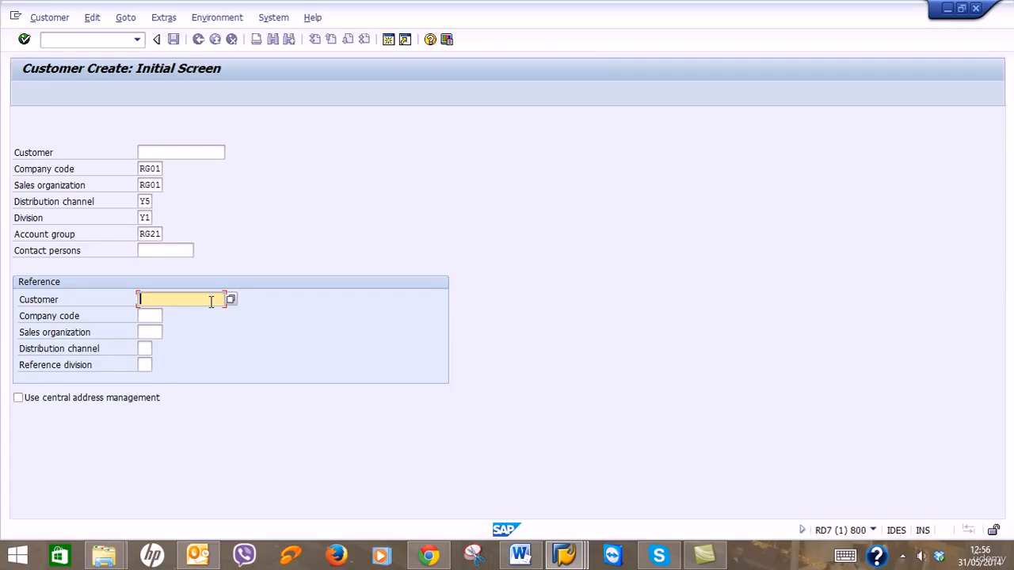
click(230, 301)
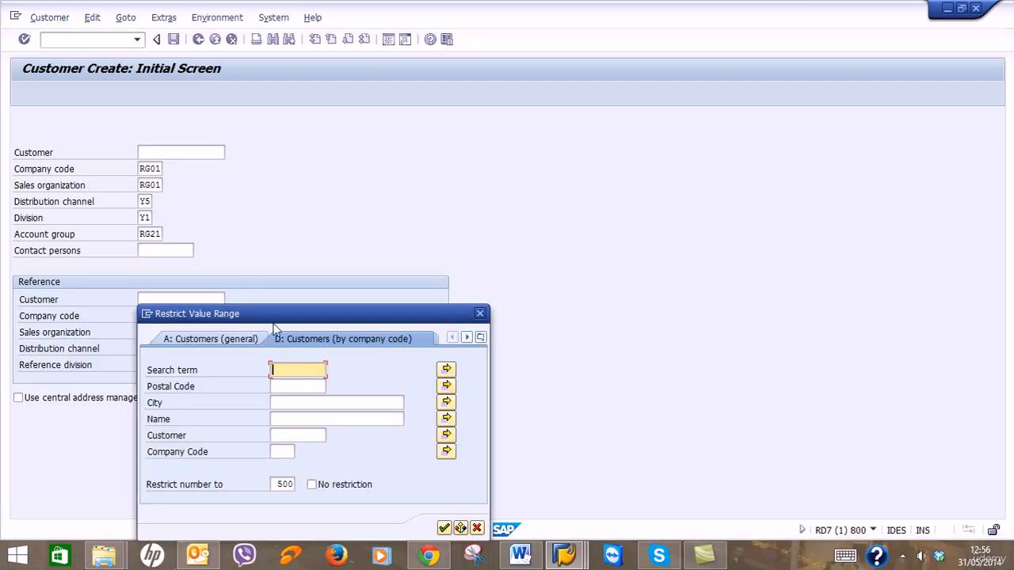
drag(280, 314, 395, 220)
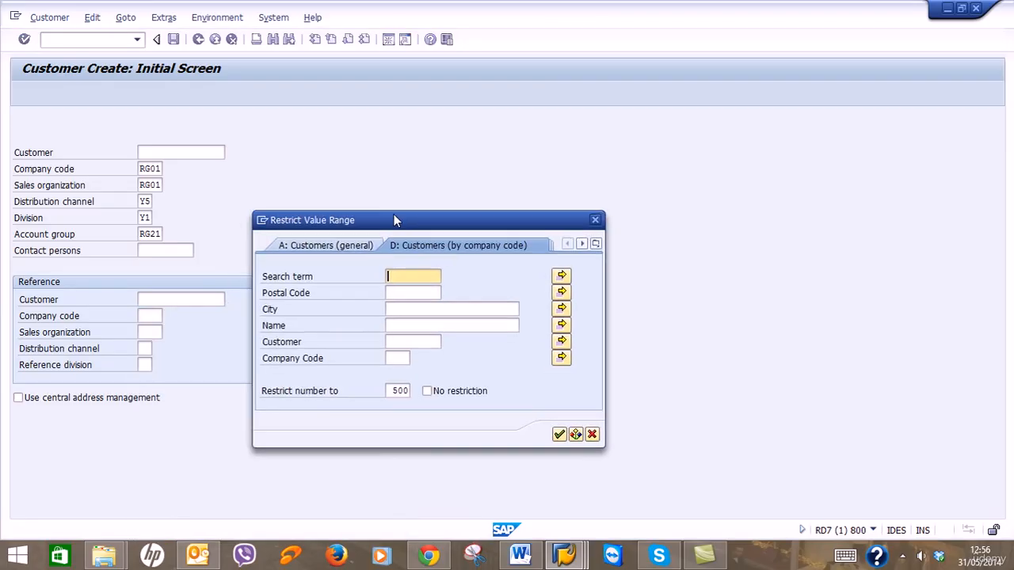
click(400, 359)
text(RG01)
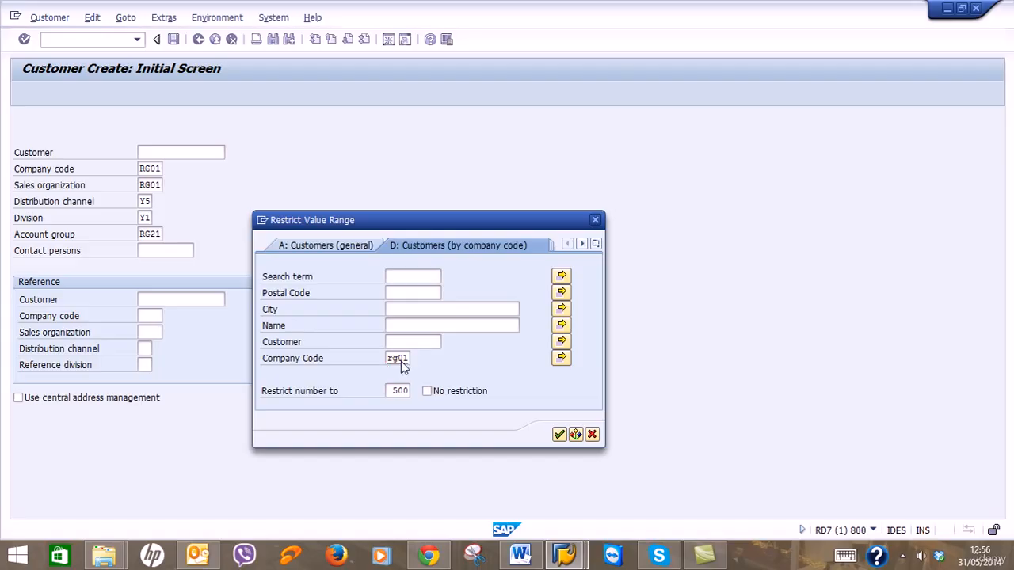
key(Return)
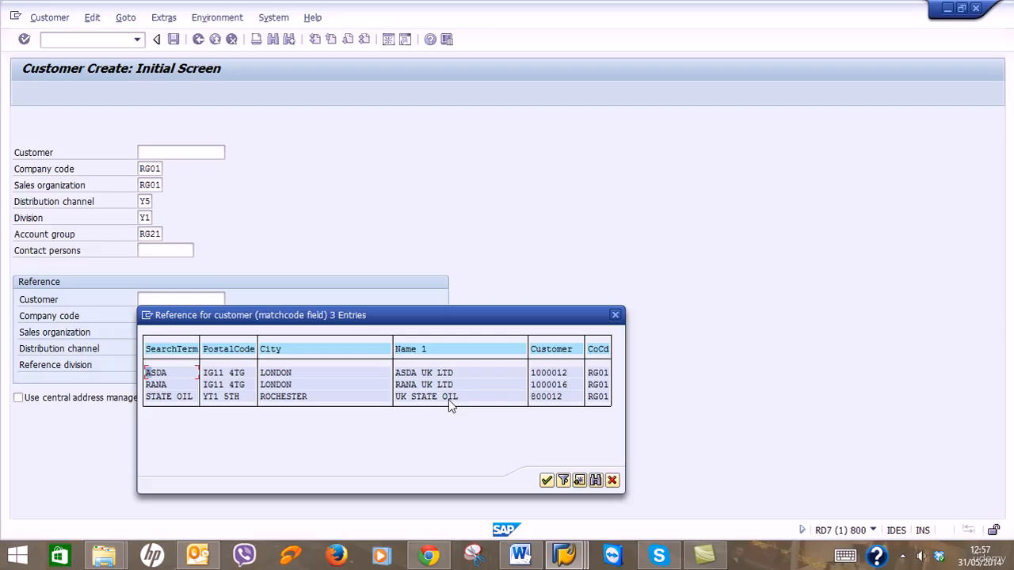
click(611, 480)
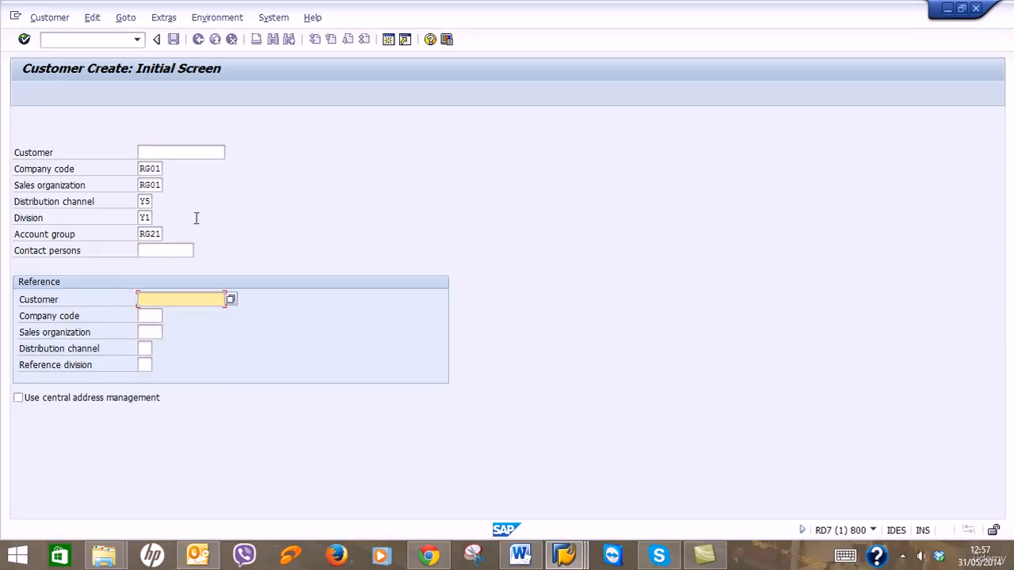
Confirm the initial data and enter name Sainsburys UK Ltd with search term Sainsburys.
click(25, 39)
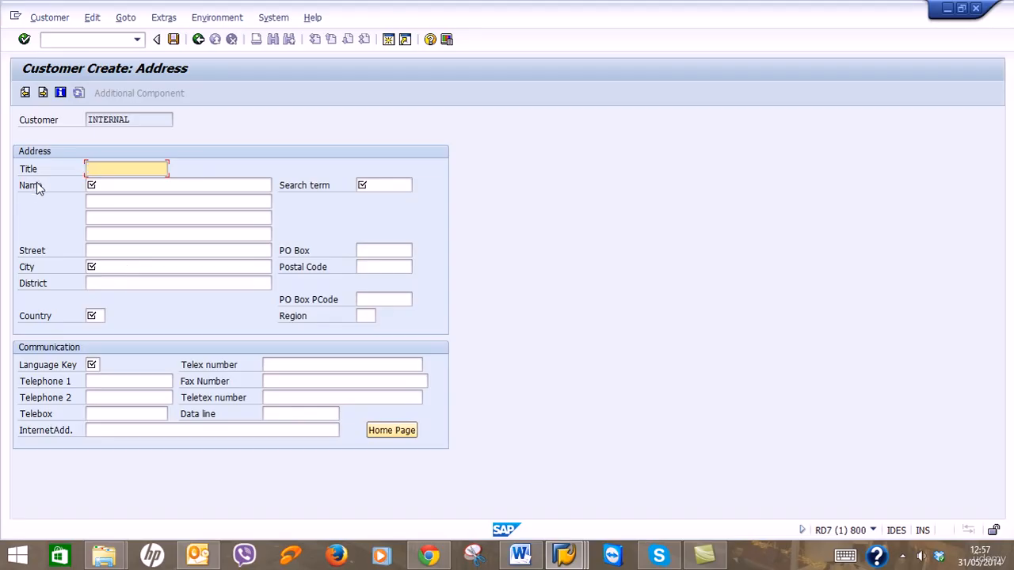
click(119, 184)
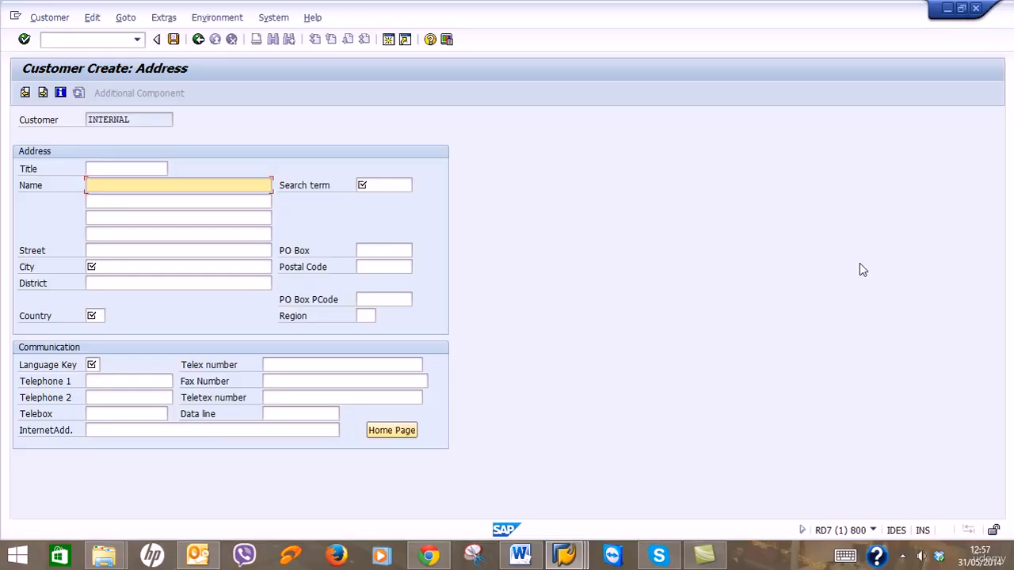
text(Sain)
text(urys UK Ltd)
key(Tab)
text(Sainsb)
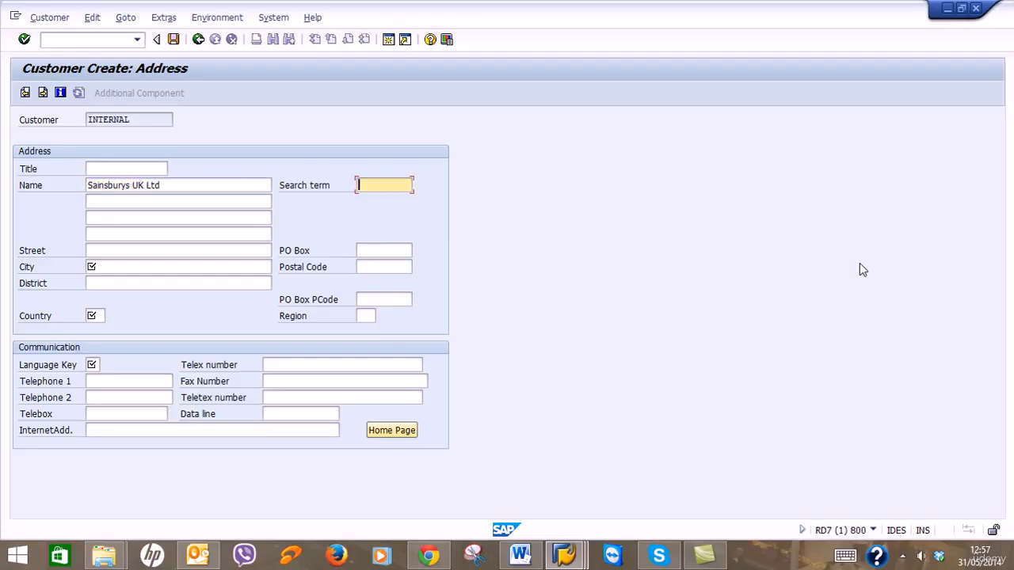
text(urys)
Enter street London Road, city London and postal code IG3 5TH.
click(248, 250)
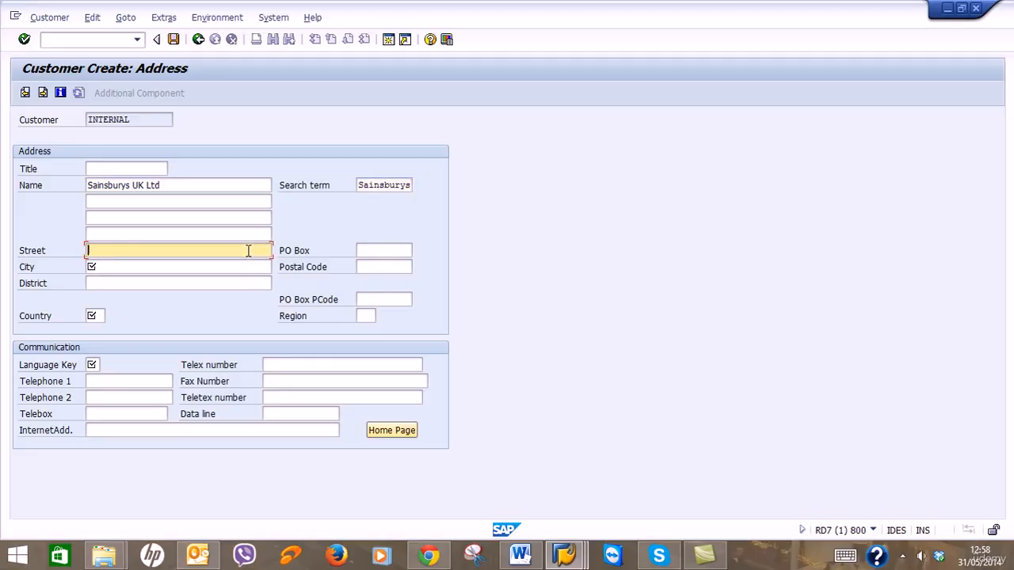
text(London Road)
key(Tab)
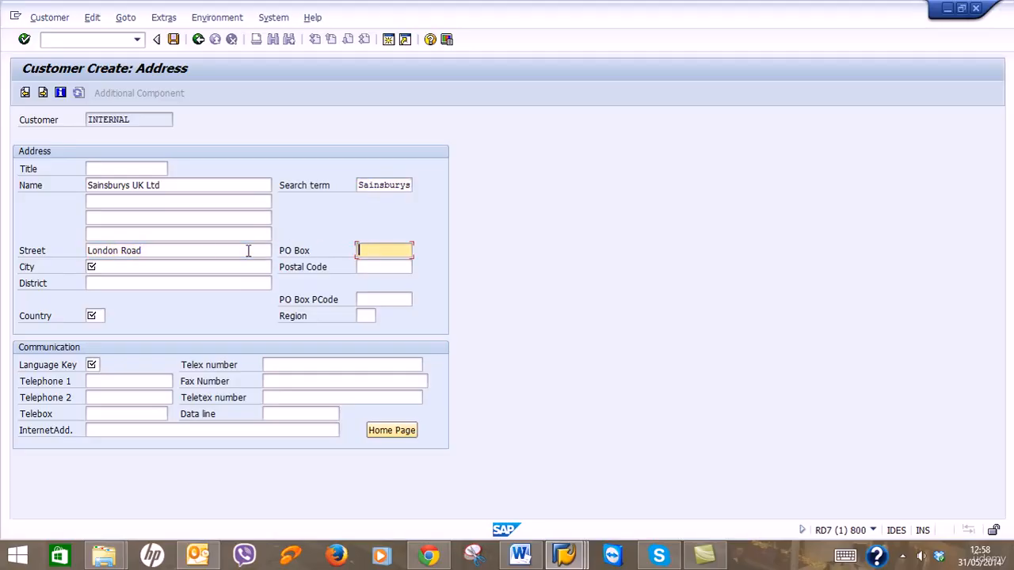
key(Tab)
text(London)
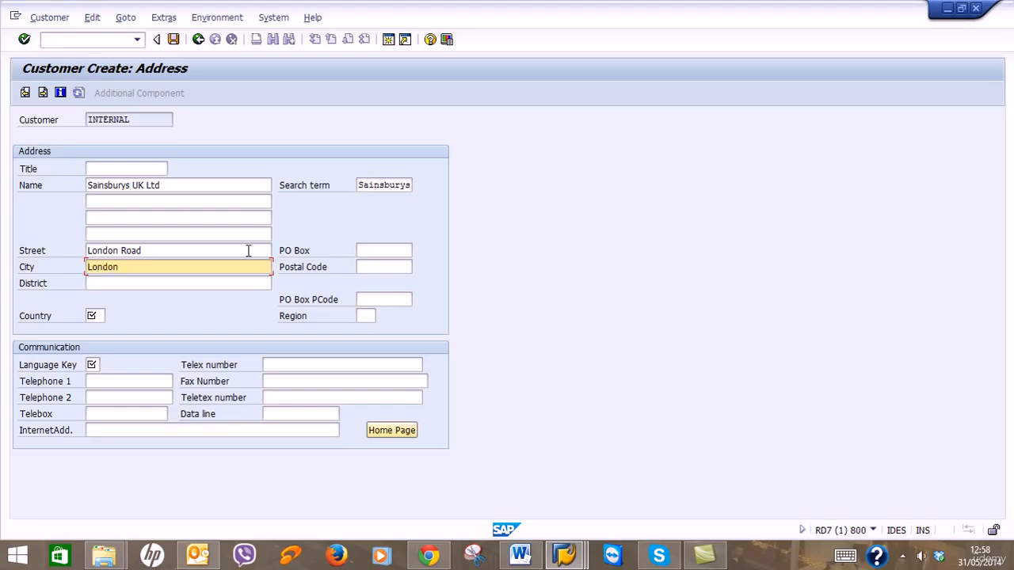
key(Tab)
key(Tab)
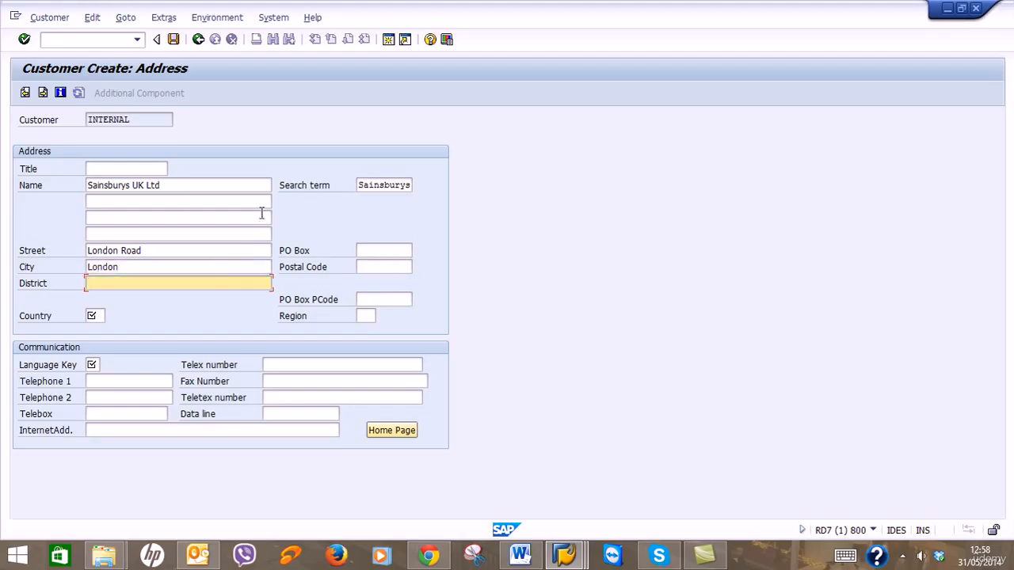
click(368, 267)
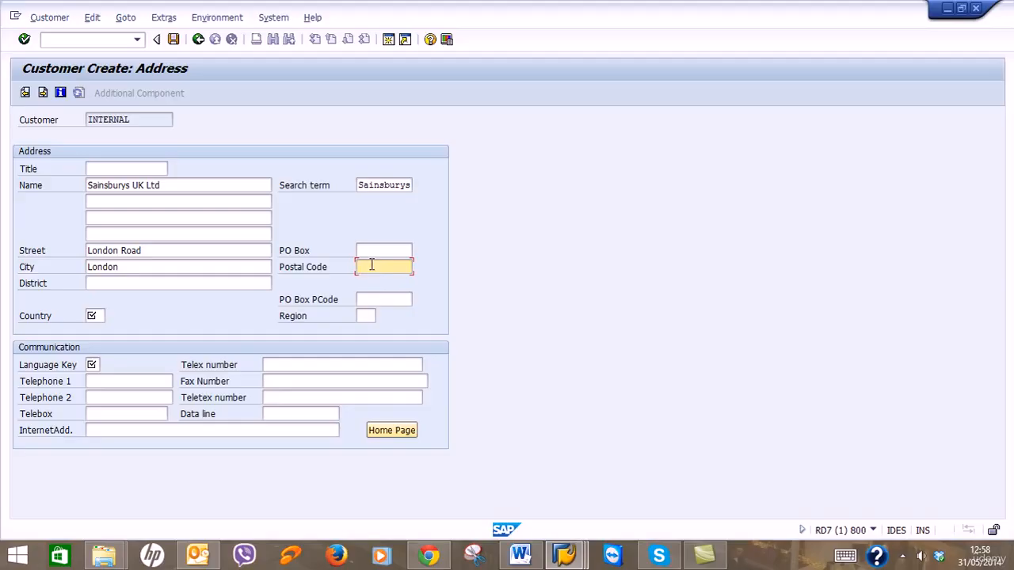
text(IG3 5TH)
Set country GB, region LO and language EN, then continue to the Control screen.
key(Tab)
key(Tab)
key(Tab)
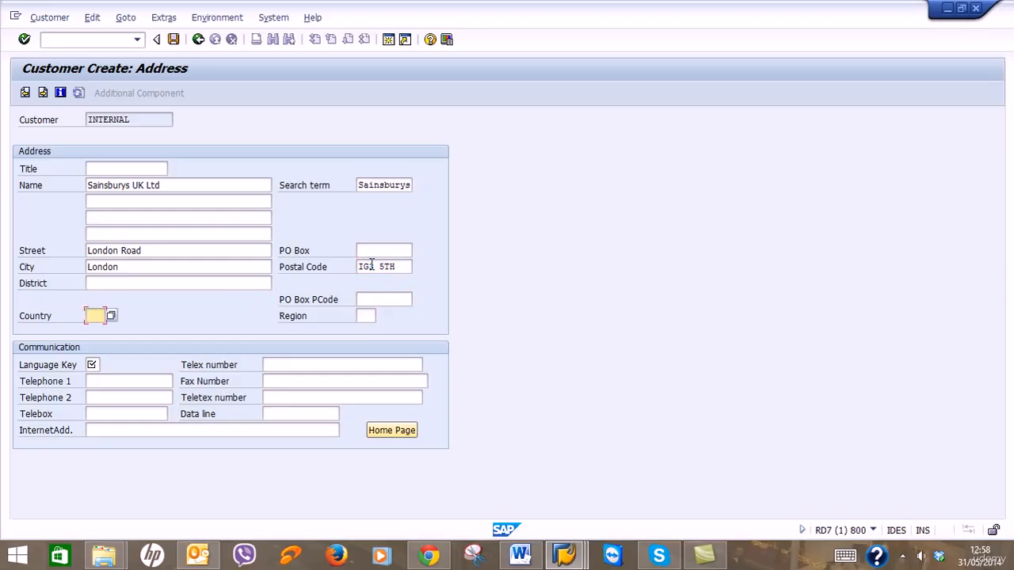
text(GB)
key(Tab)
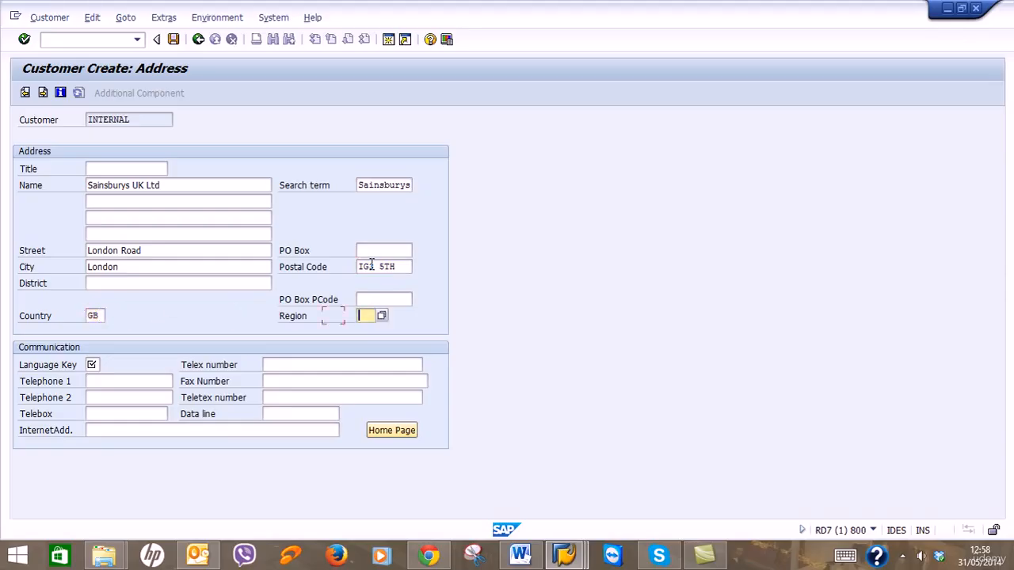
text(LO)
click(91, 364)
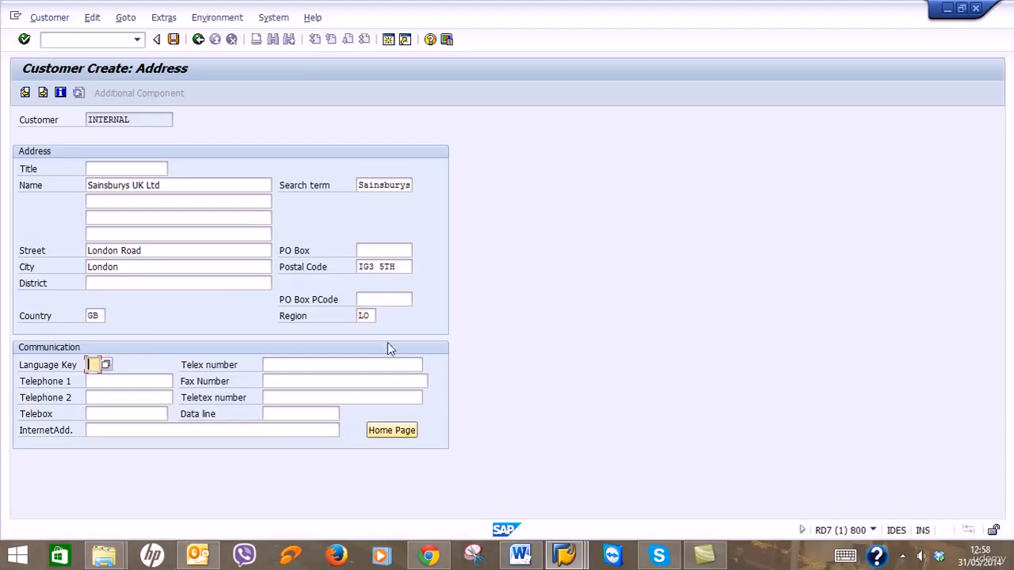
text(EN)
click(44, 93)
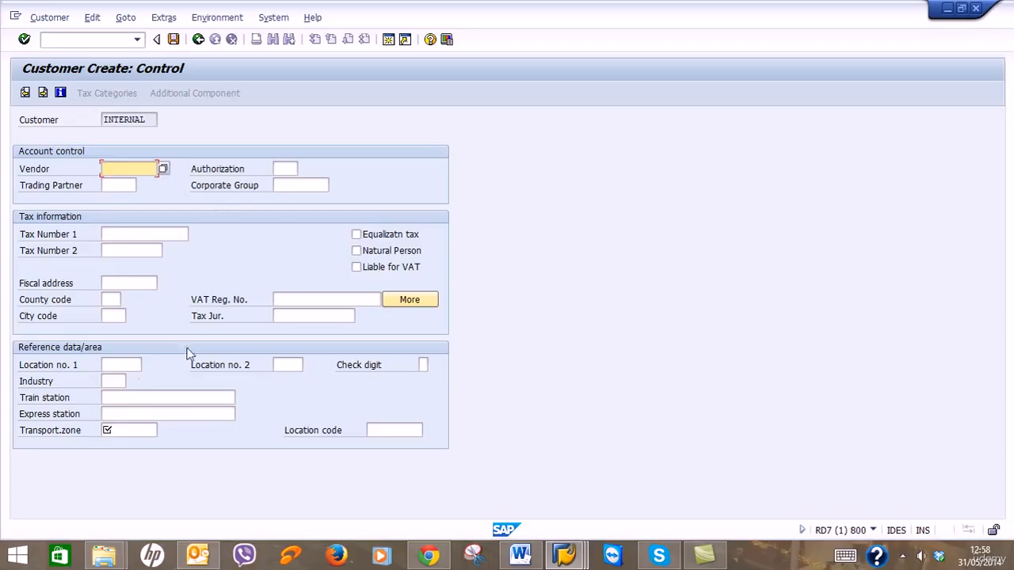
click(127, 430)
click(163, 430)
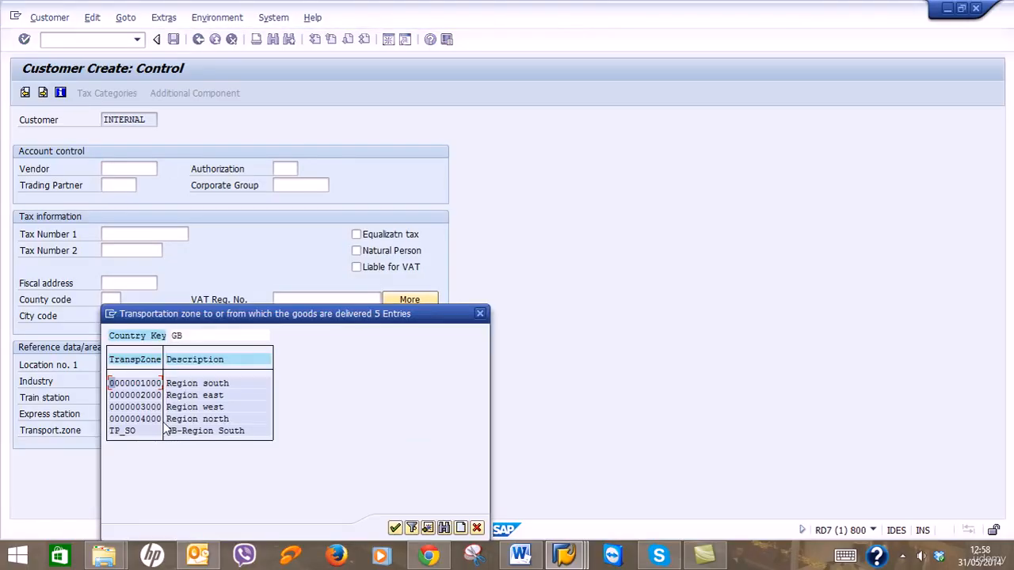
double_click(150, 386)
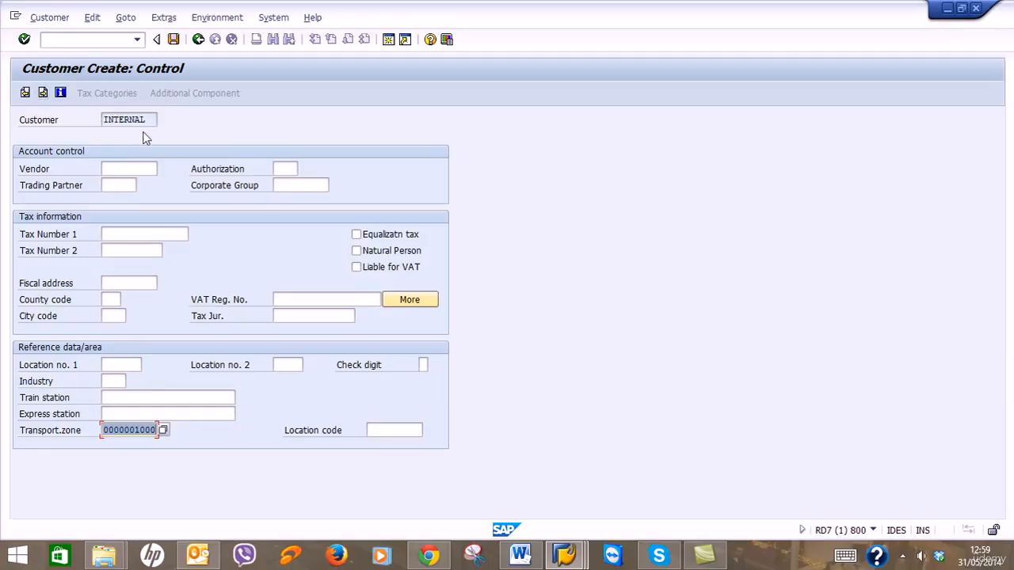
drag(147, 121, 87, 121)
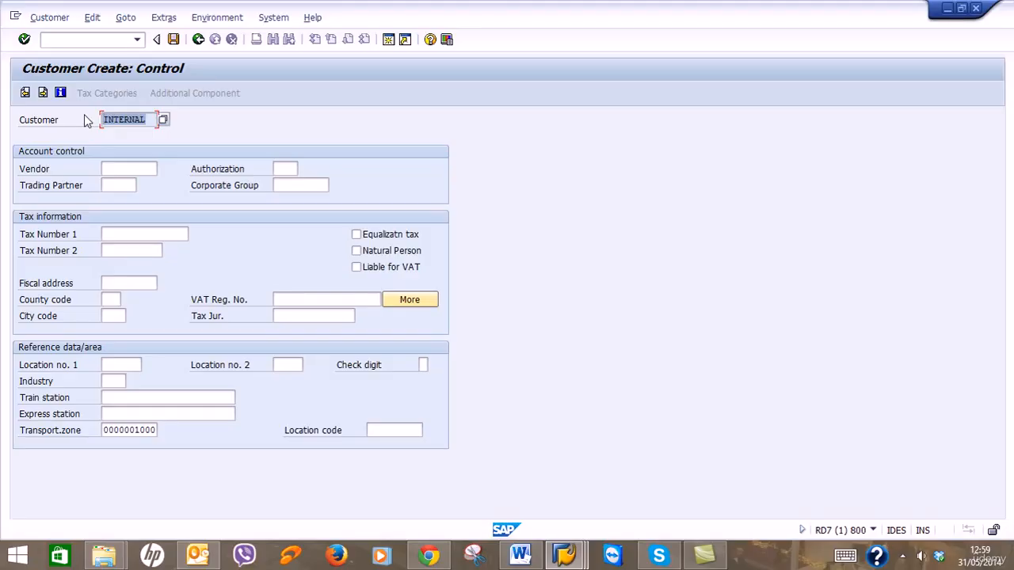
click(45, 93)
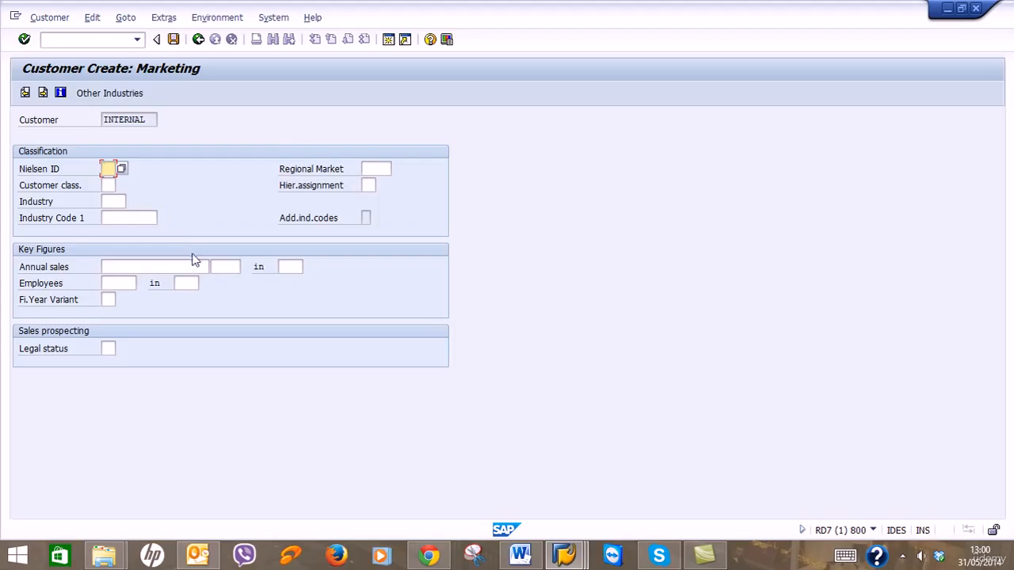
click(111, 203)
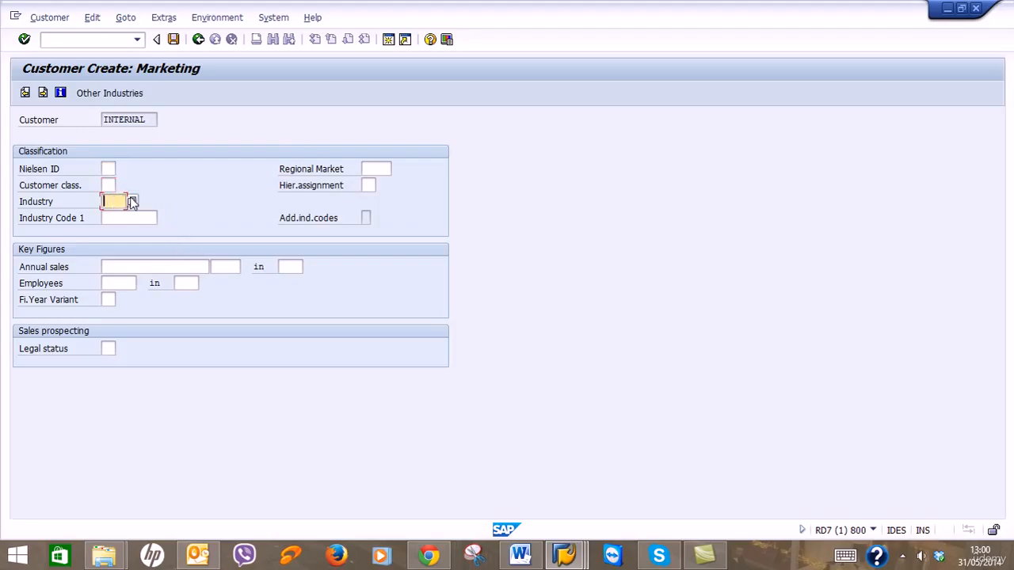
click(130, 198)
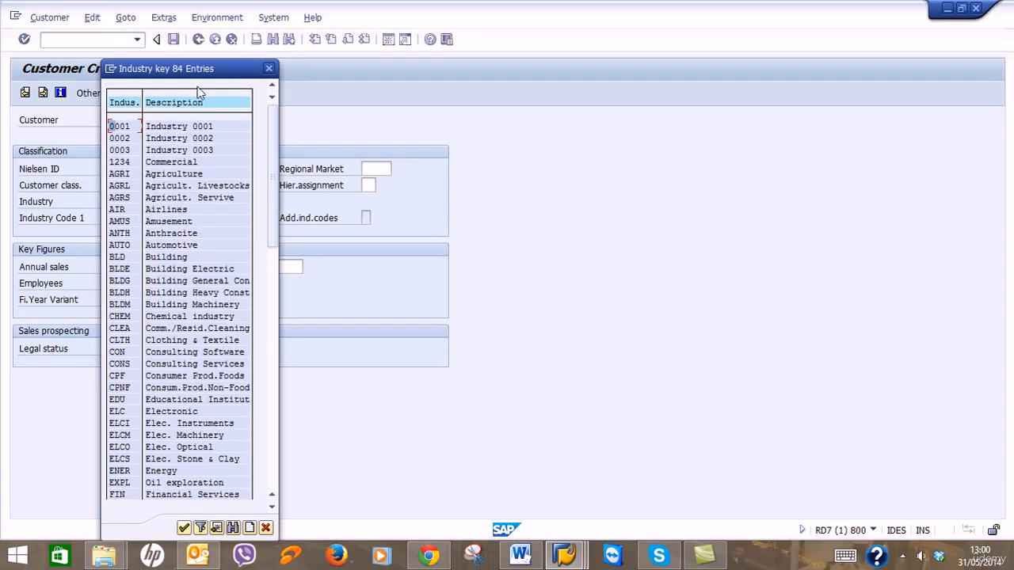
drag(241, 71, 284, 70)
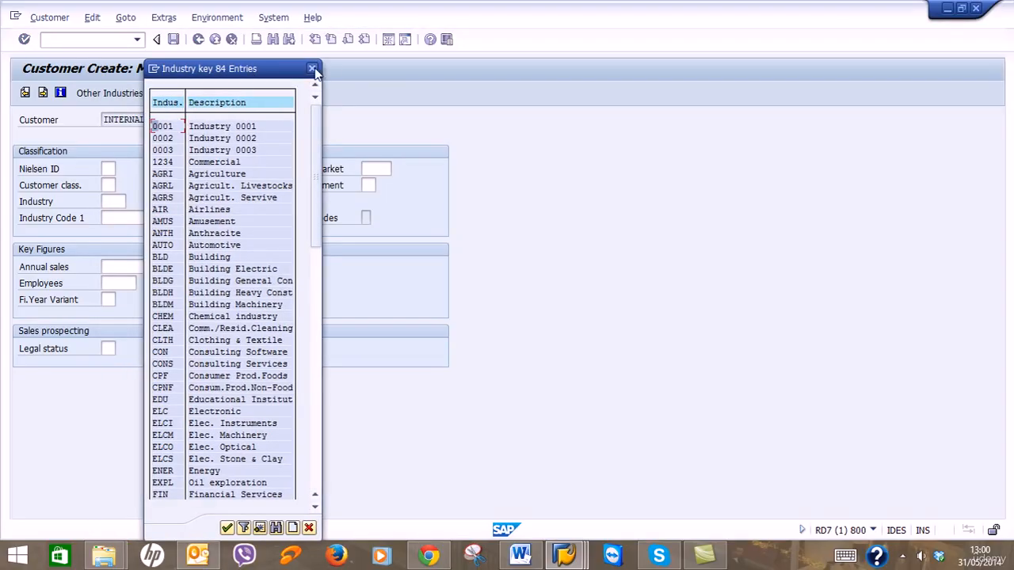
click(313, 70)
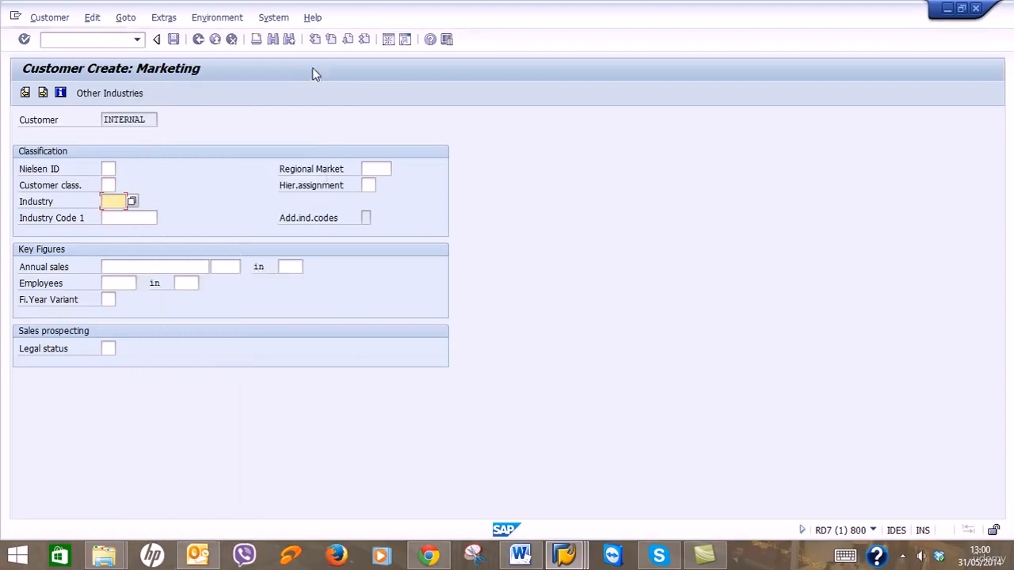
click(111, 168)
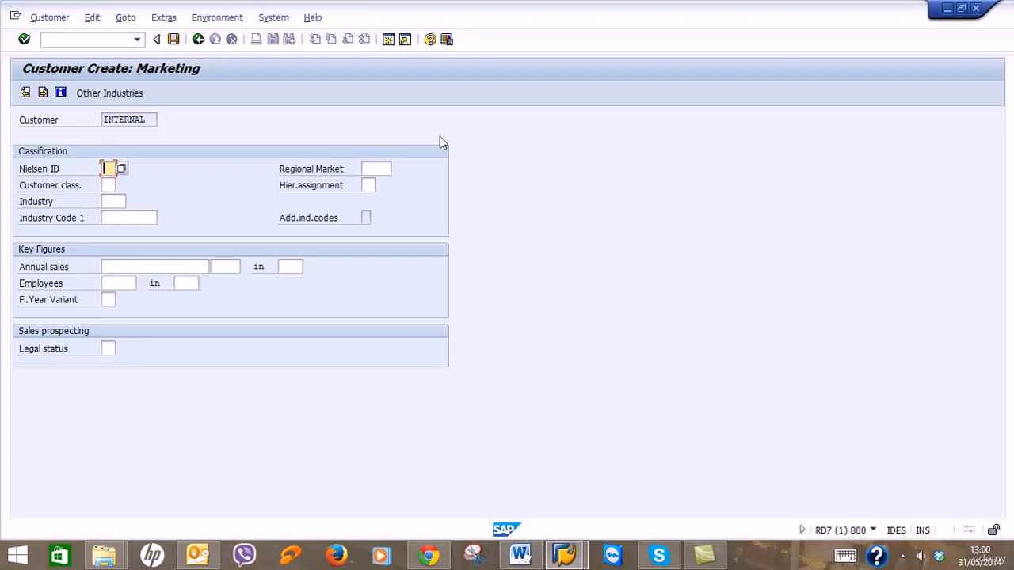
key(Return)
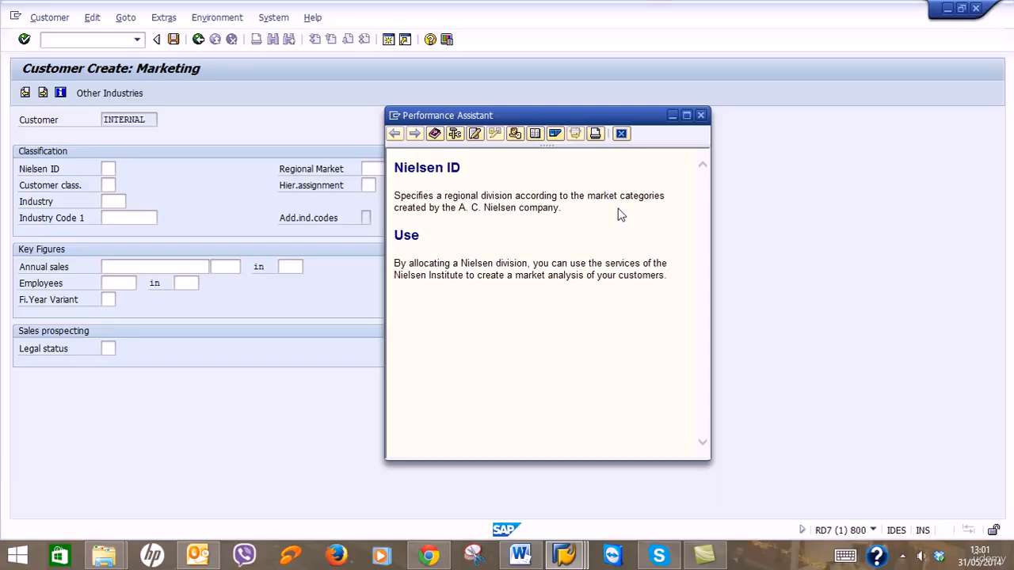
click(702, 116)
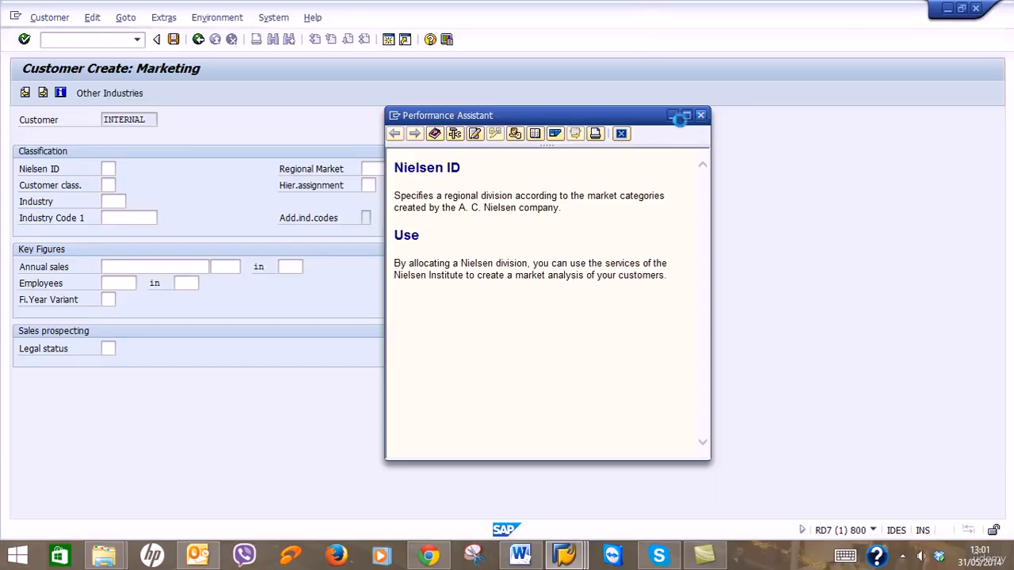
Set Customer class to 06 (Btw. 5,0 - 7,0 mill.) from the value list.
click(108, 185)
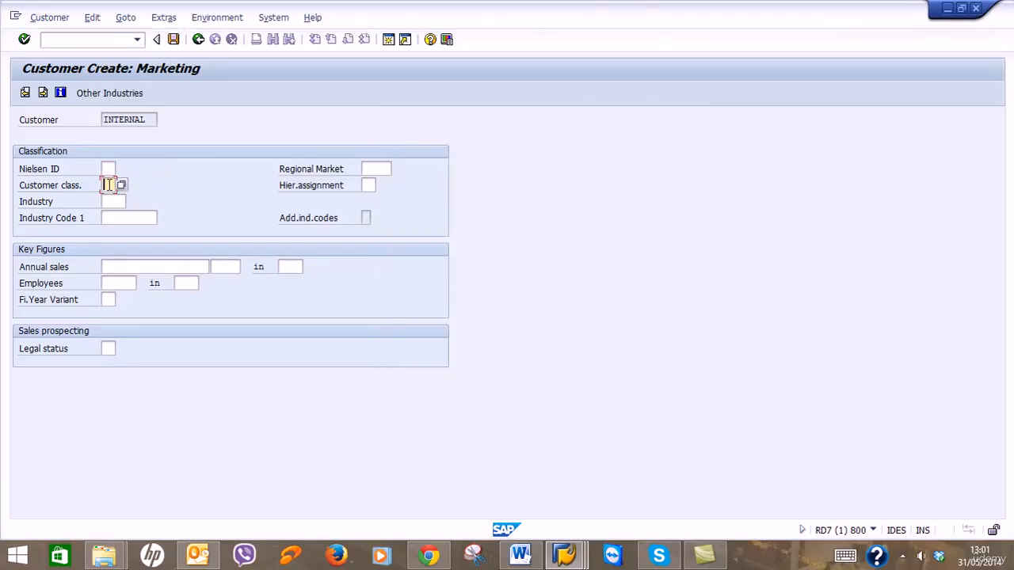
click(122, 185)
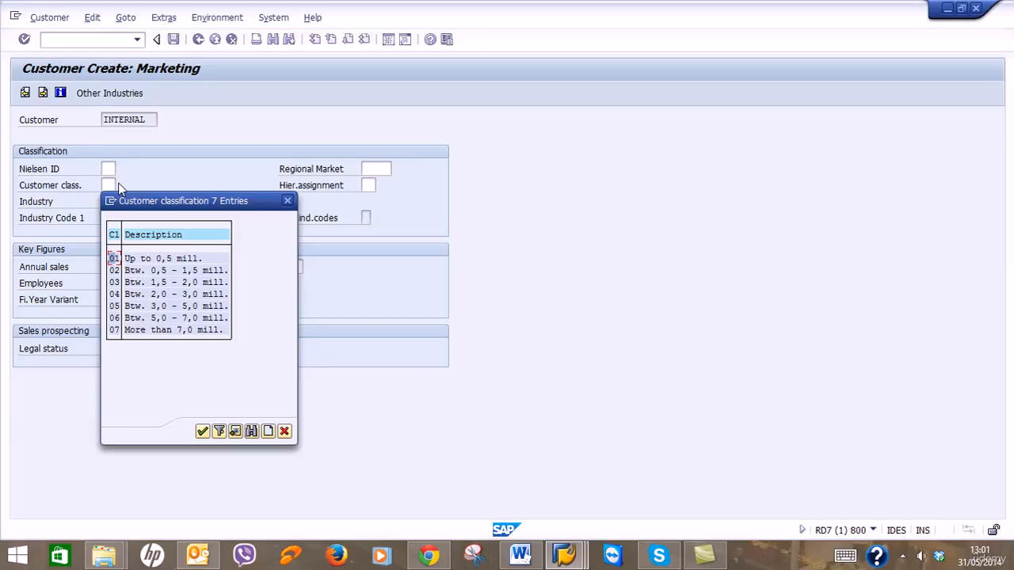
drag(201, 197, 557, 166)
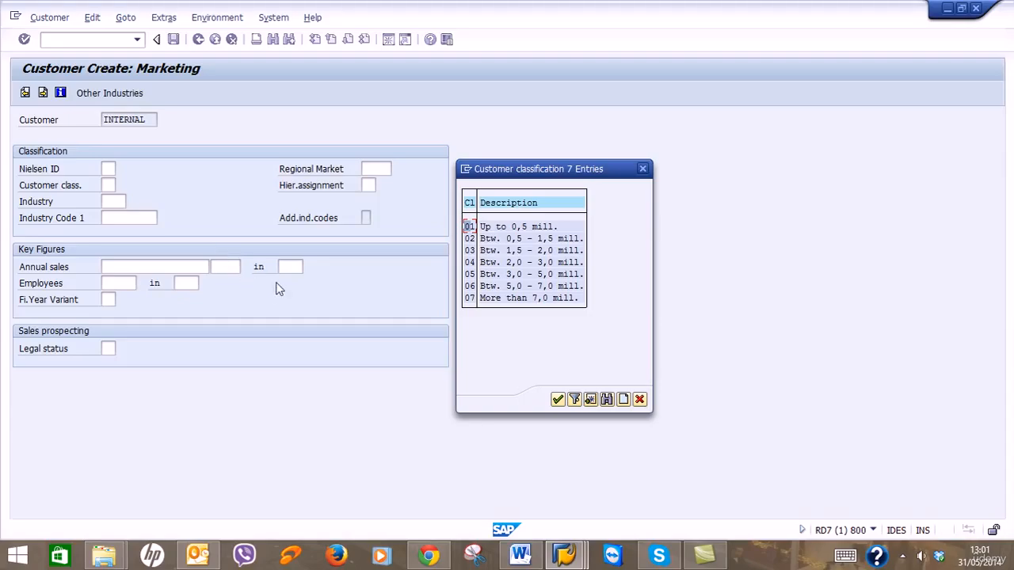
click(484, 287)
double_click(483, 289)
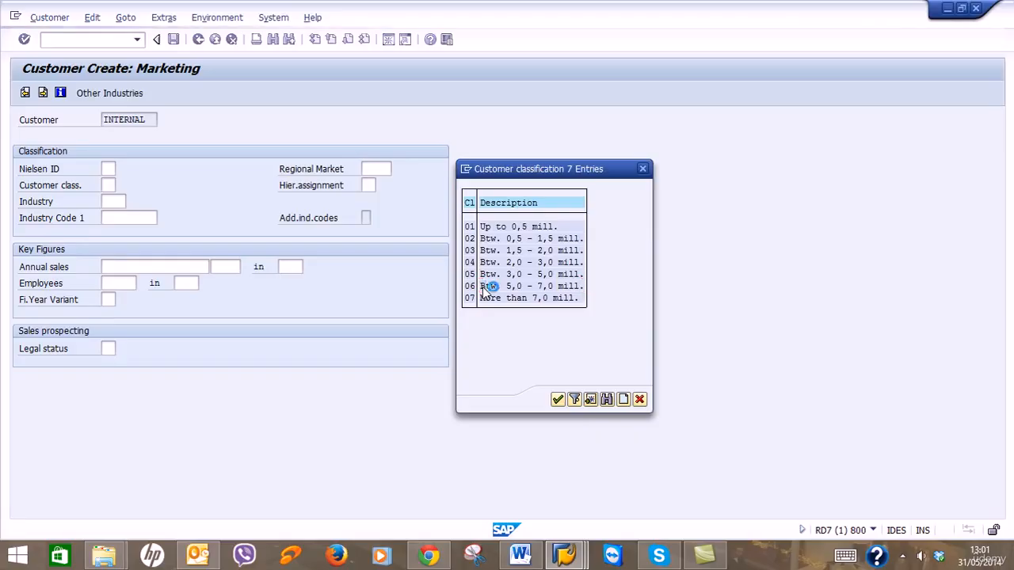
Set Industry to ENER (Energy) from the industry key list.
click(114, 202)
click(128, 202)
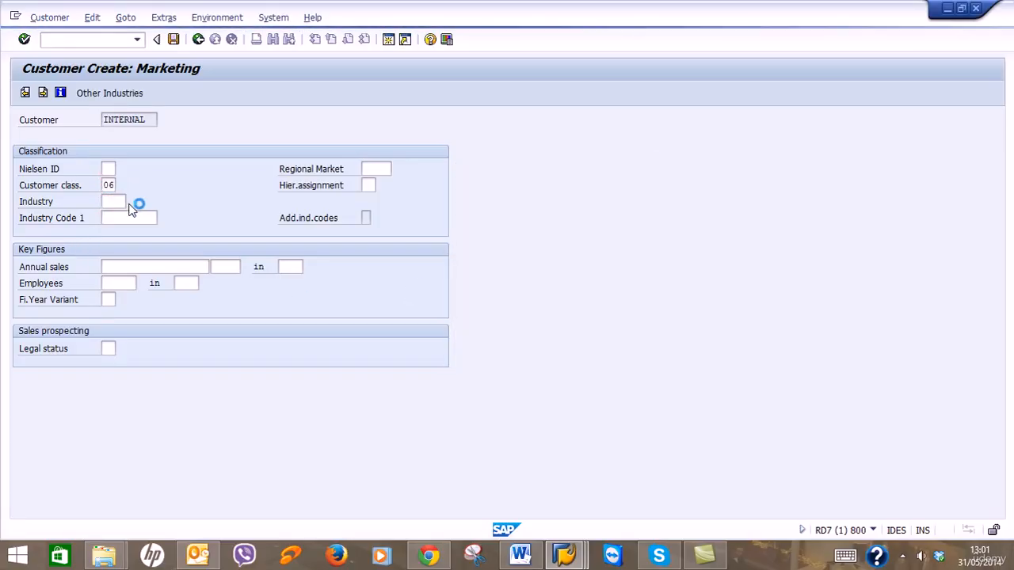
drag(204, 73, 618, 83)
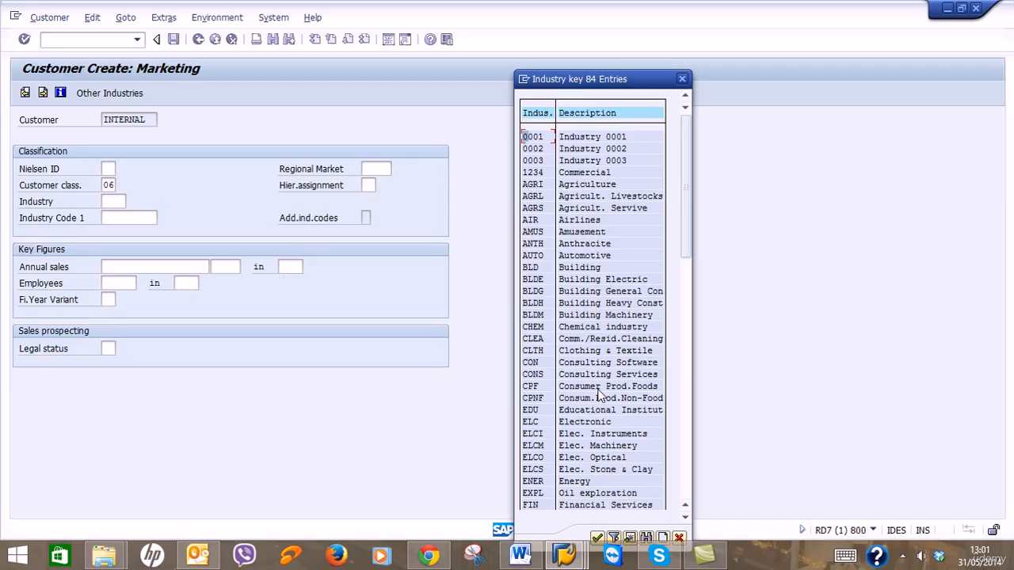
scroll(600, 394, down, 1)
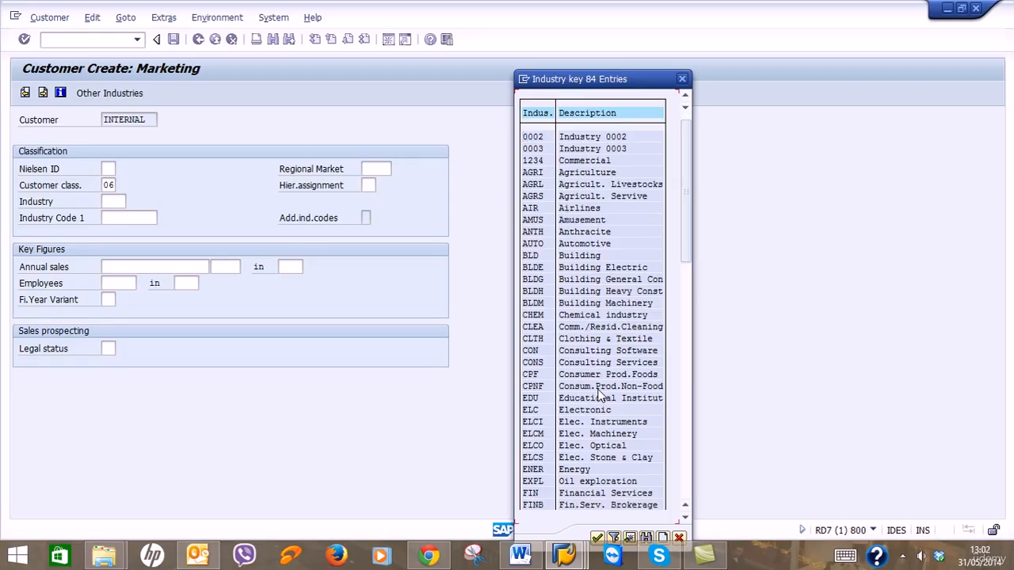
scroll(600, 394, down, 4)
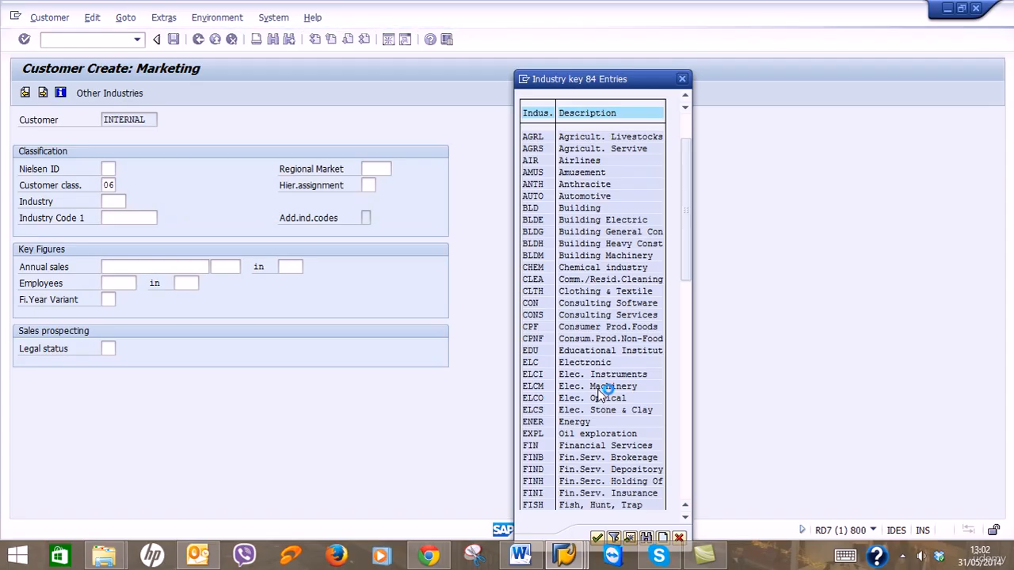
scroll(597, 397, down, 1)
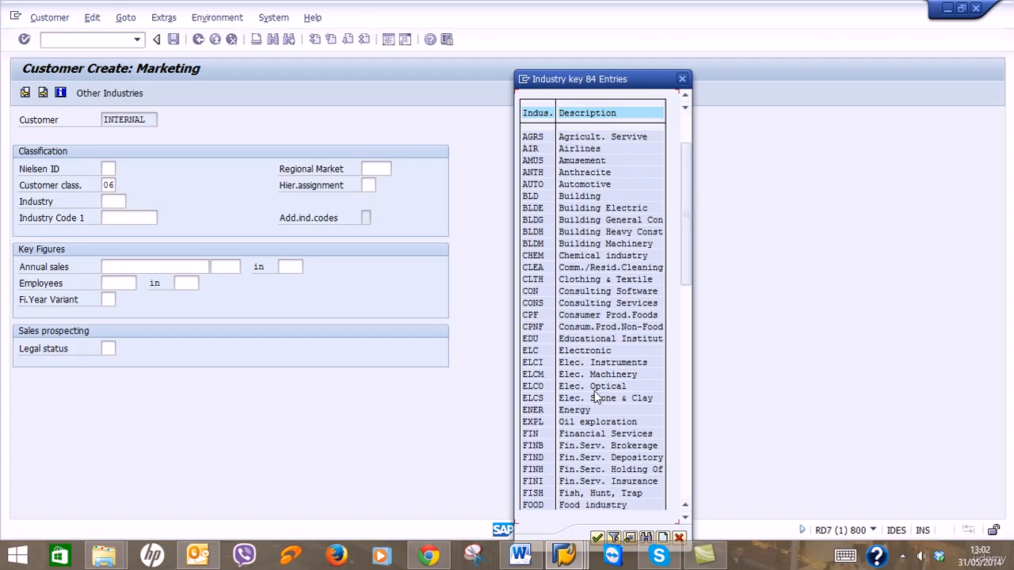
double_click(545, 411)
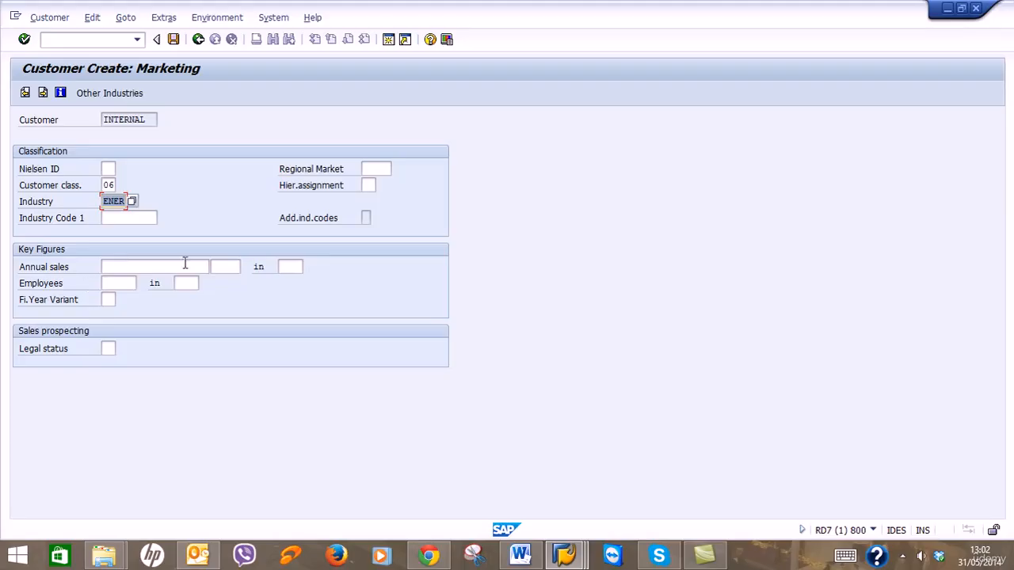
Set Legal status to 02 (Ltd) and continue to the next customer screen.
click(109, 348)
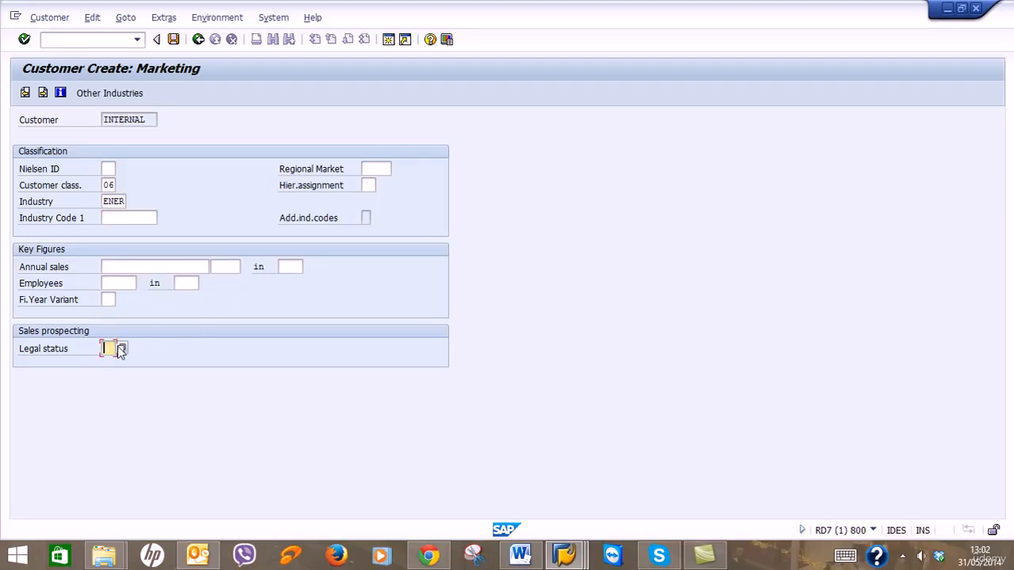
click(120, 348)
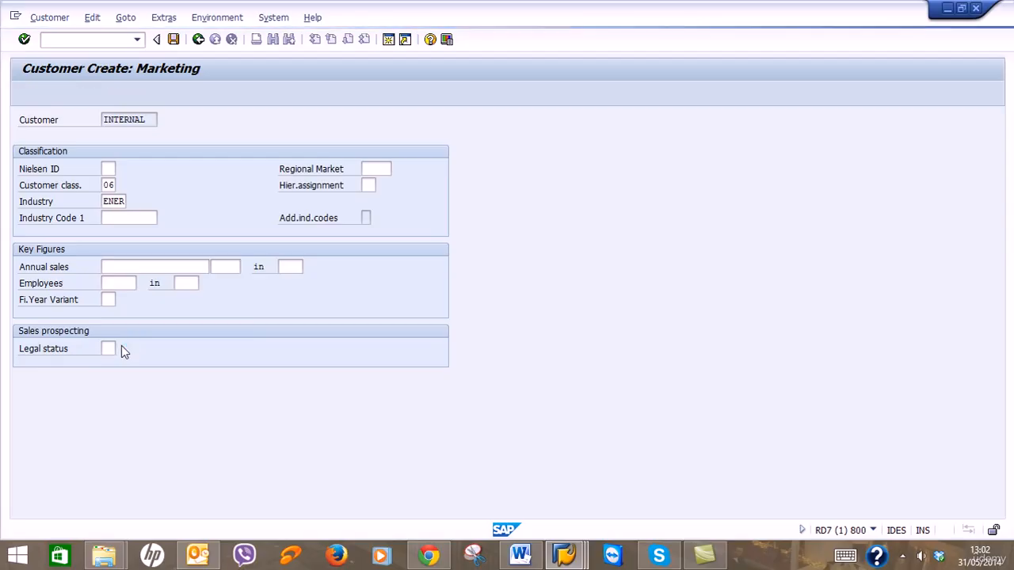
drag(199, 333, 756, 312)
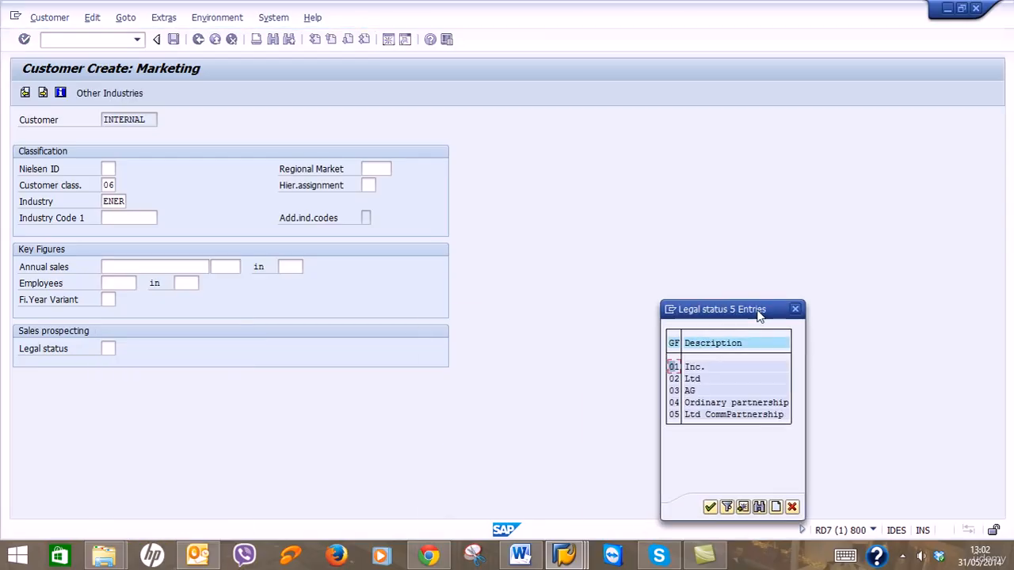
double_click(674, 378)
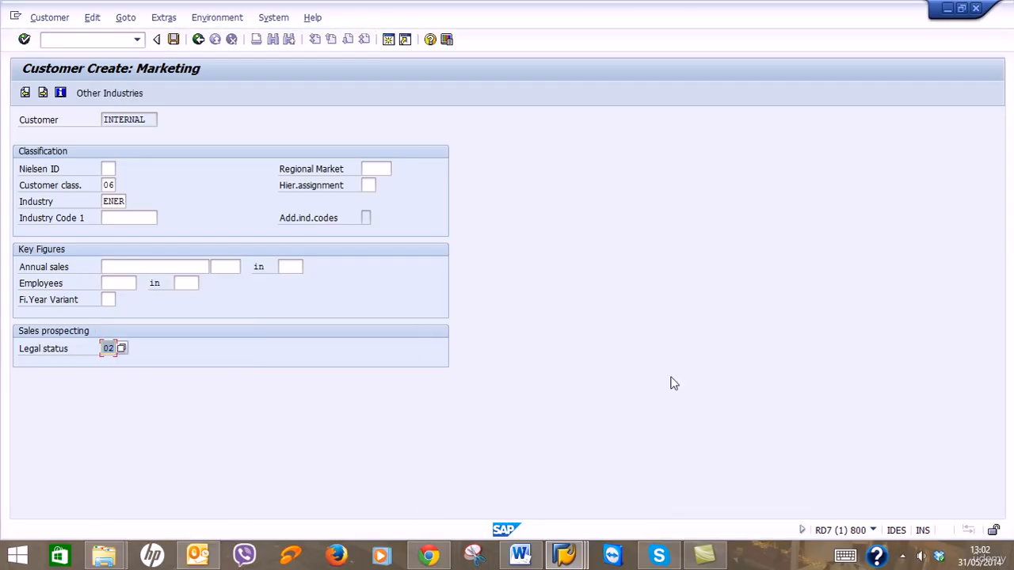
click(44, 93)
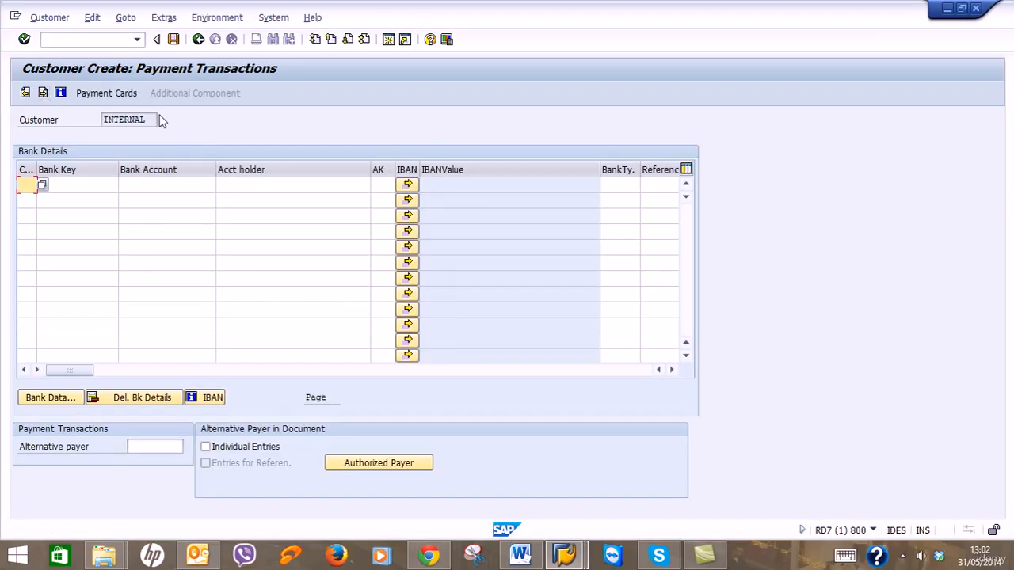
Advance from Payment Transactions to the Unloading Points screen.
click(49, 94)
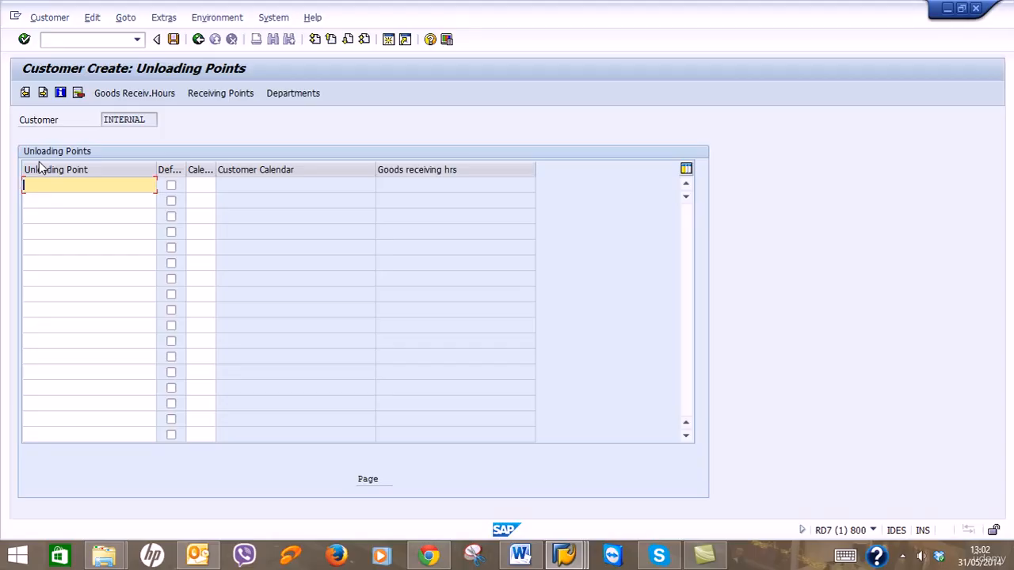
Visit Foreign Trade, step back to Payment Transactions, and select the first row's Bank Key and Bank Account cells.
click(45, 94)
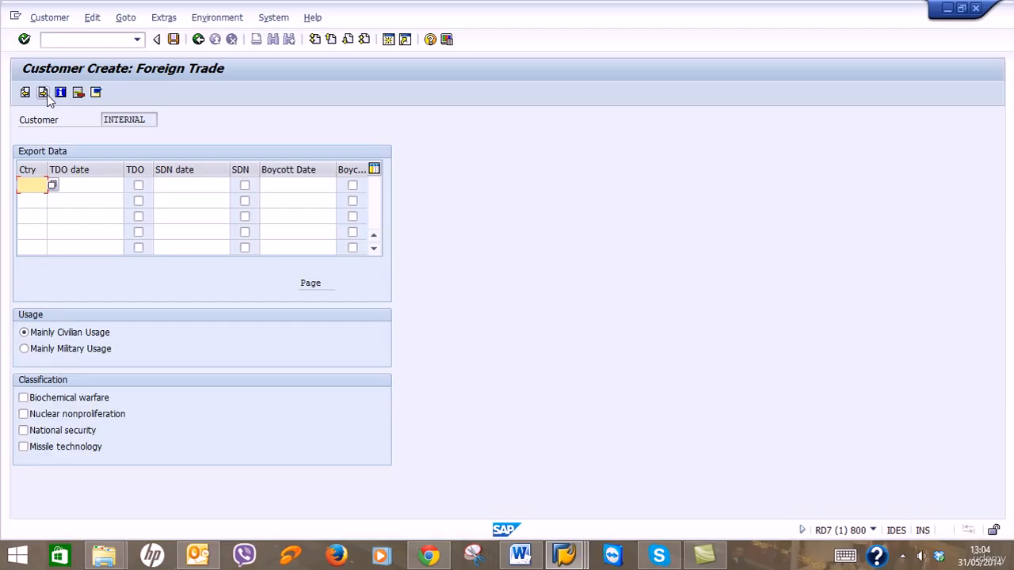
click(28, 93)
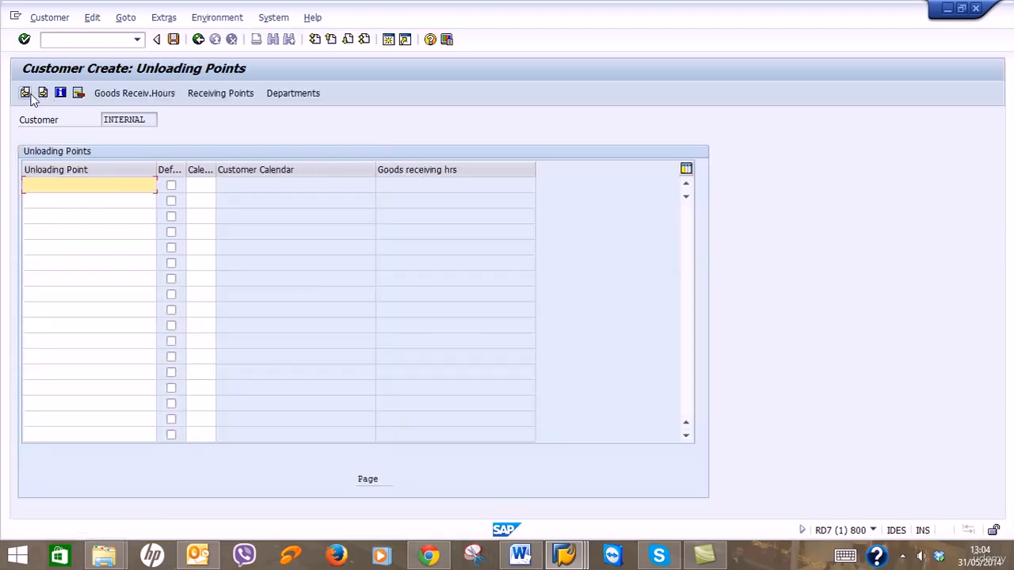
click(26, 93)
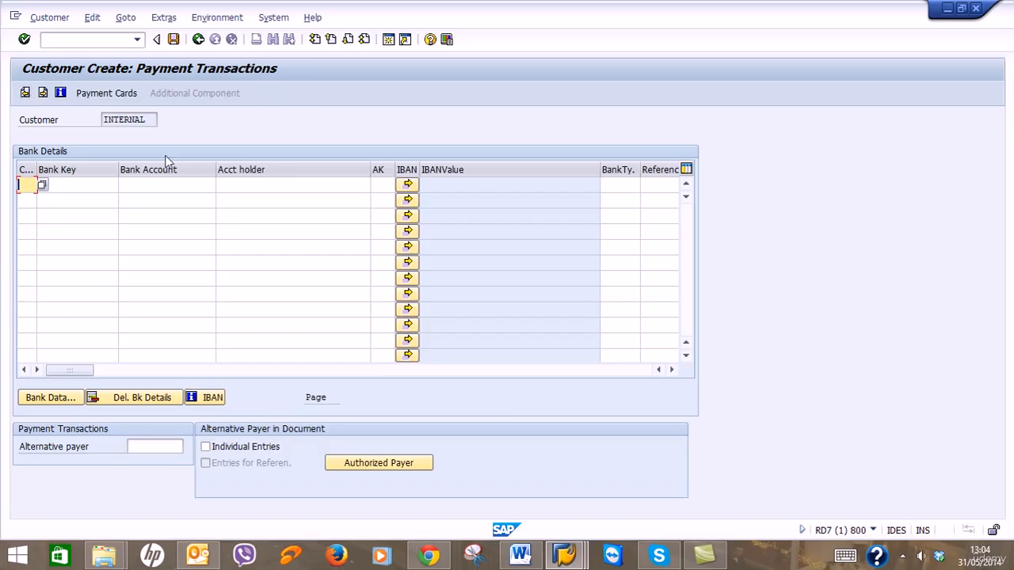
click(100, 182)
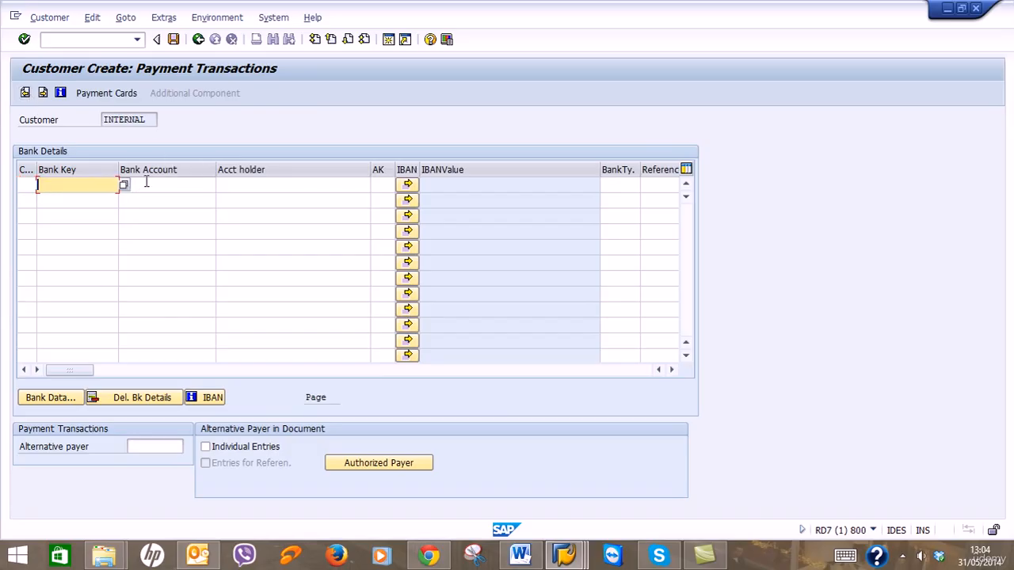
click(146, 183)
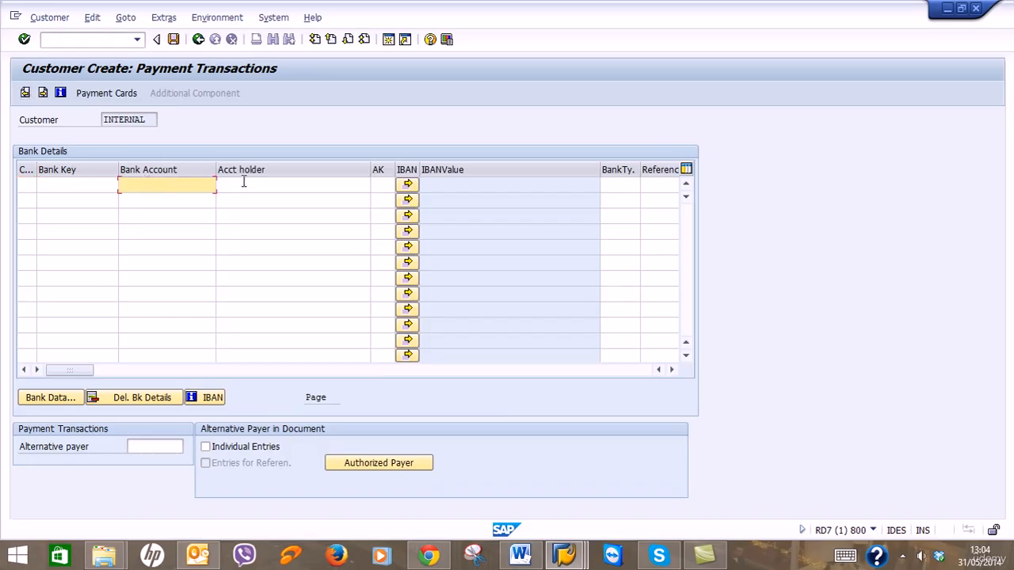
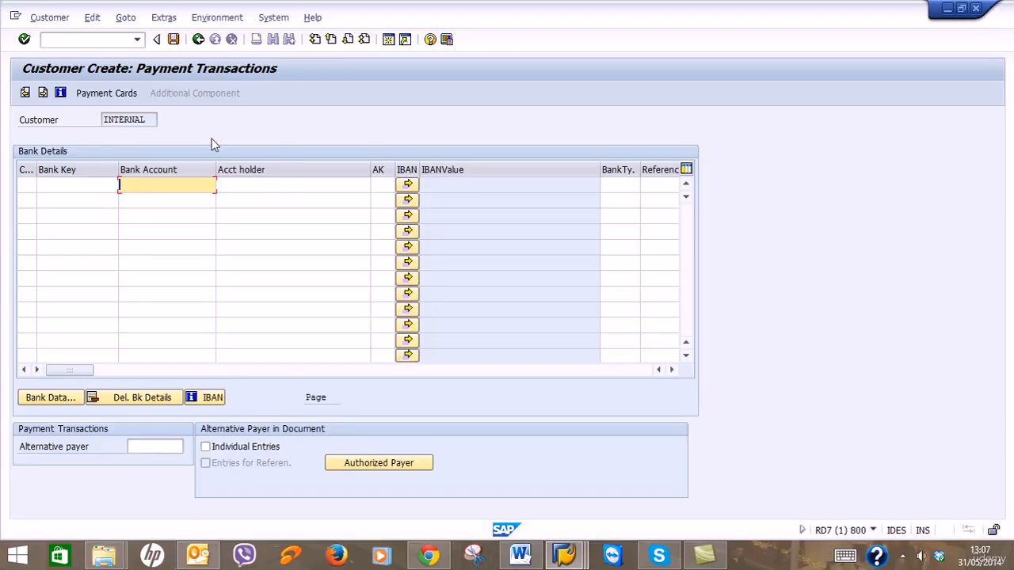
Page forward past Unloading Points and Foreign Trade to the empty Contact Person screen.
click(44, 94)
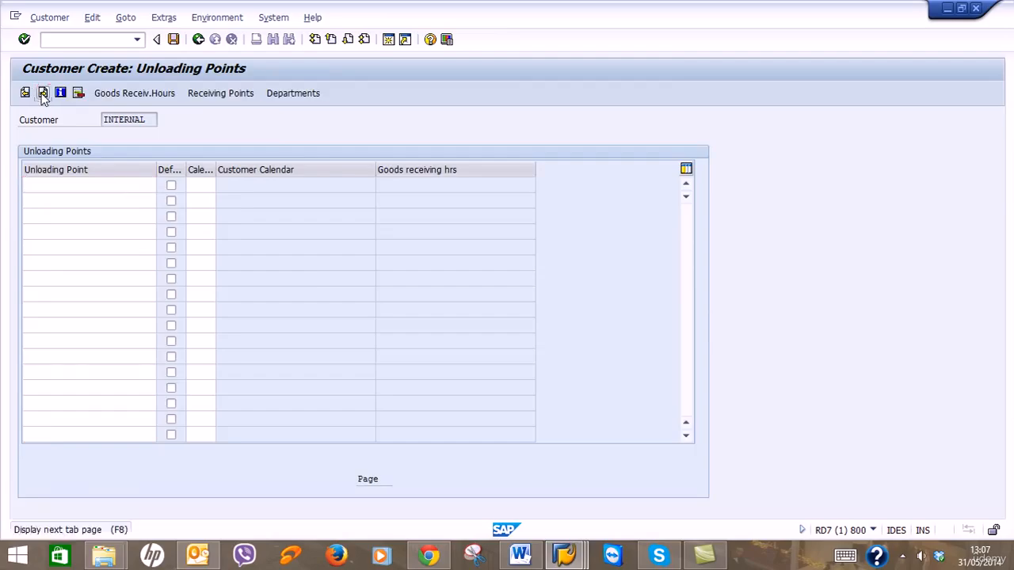
click(43, 94)
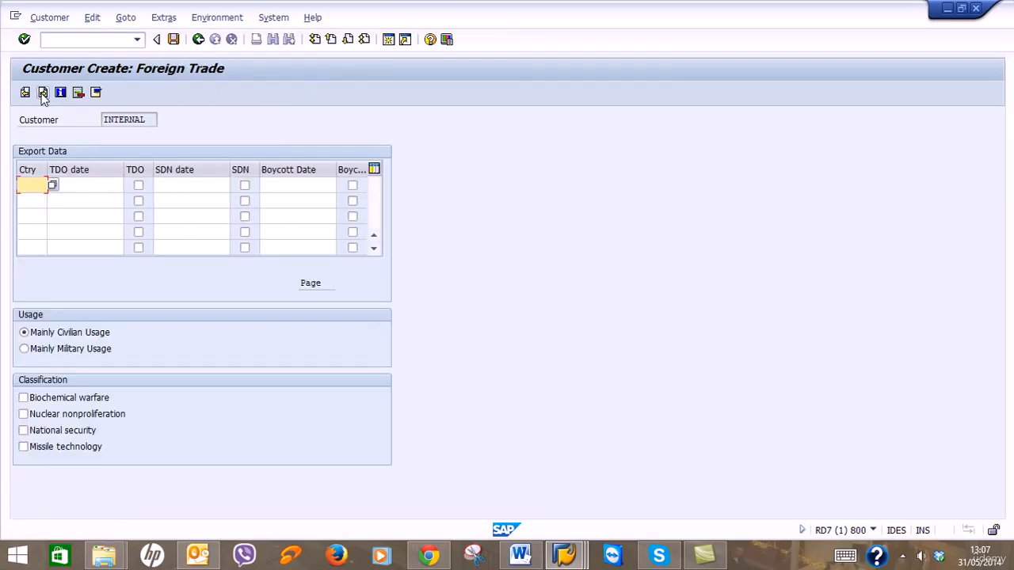
click(44, 93)
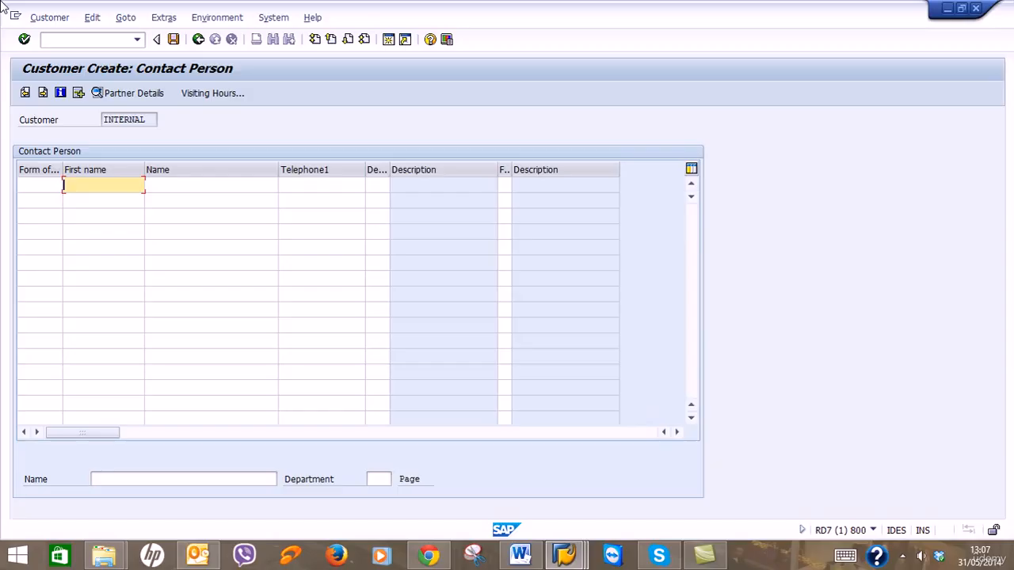
Enter the contact person's first and last name.
key(Tab)
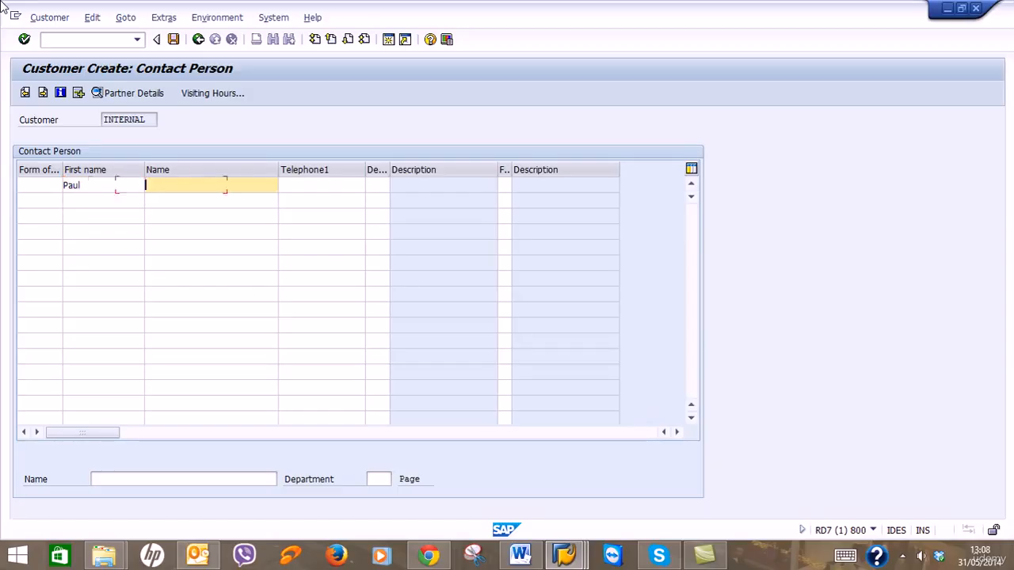
key(Tab)
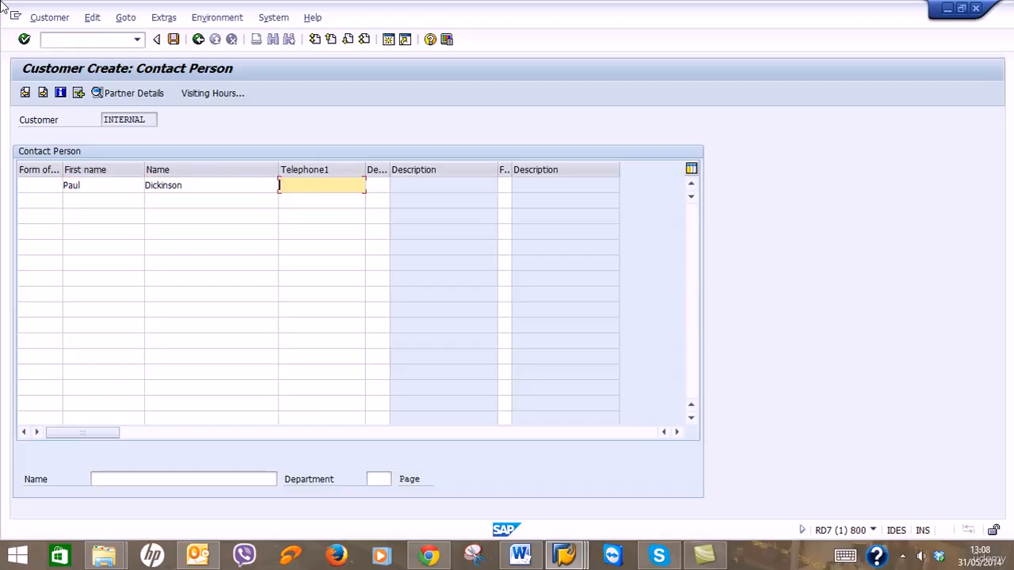
key(Tab)
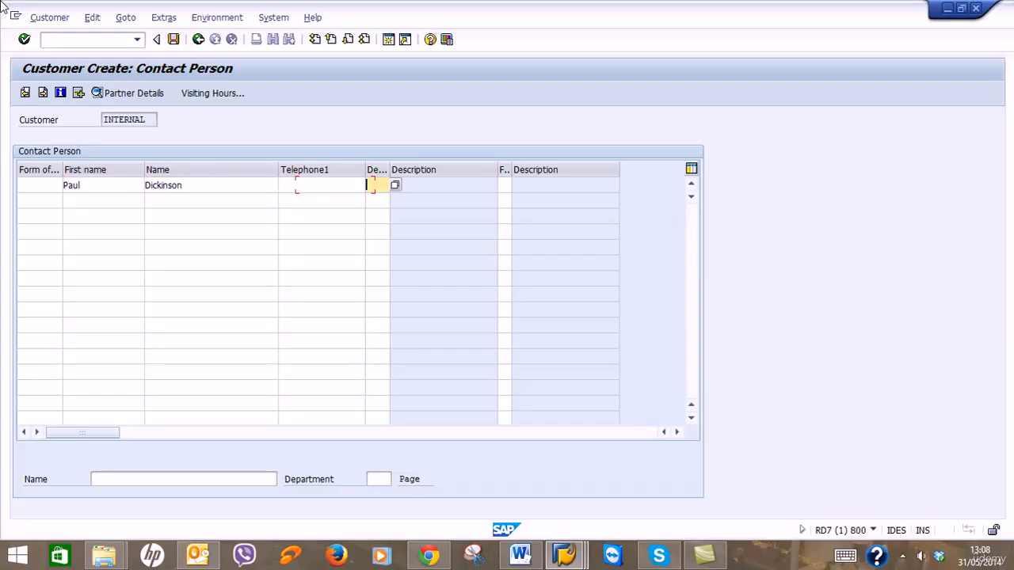
Set department 0002 Purchasing and function 02 Head of purchasing, then advance to Accounting Information.
click(394, 187)
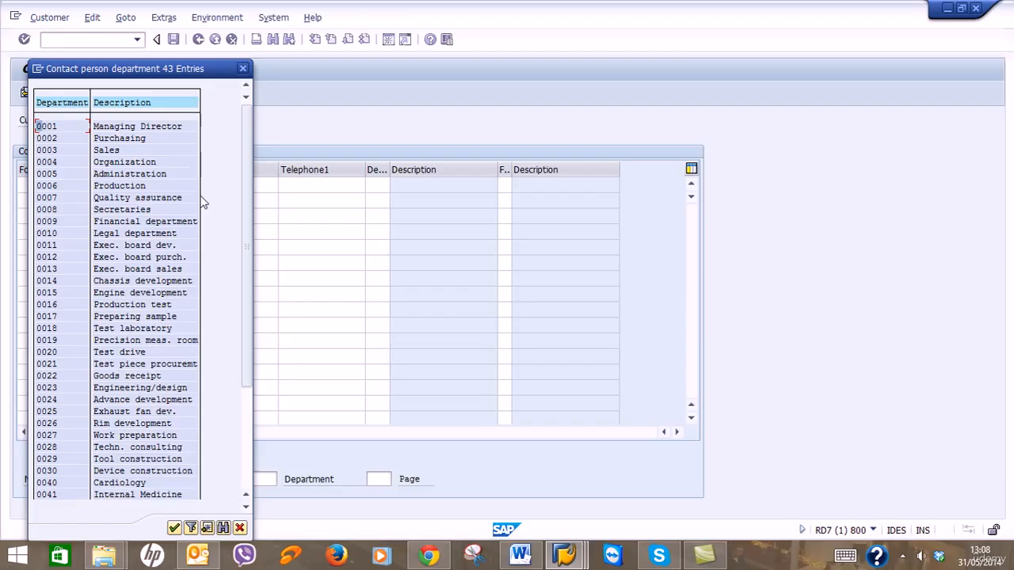
double_click(123, 141)
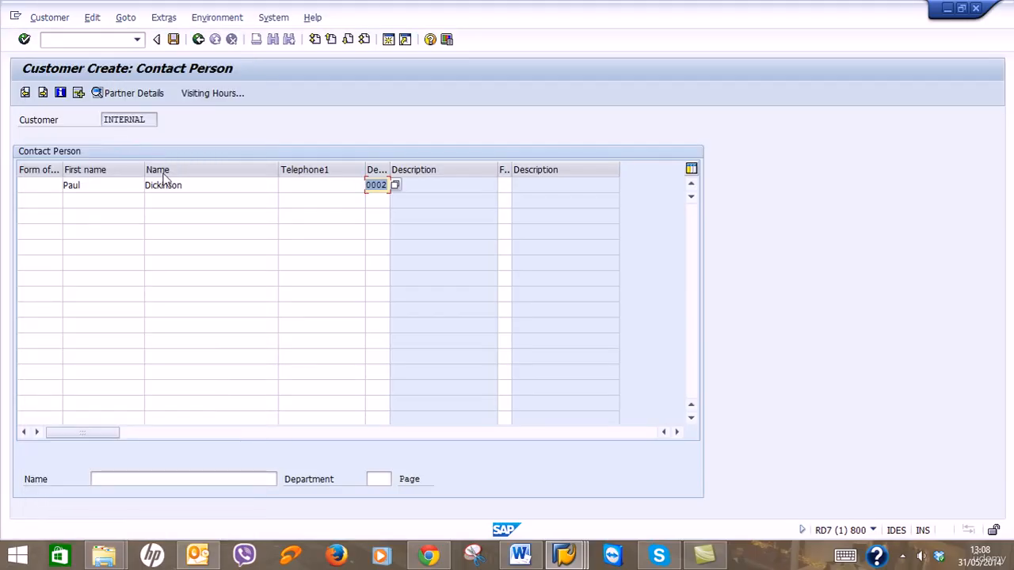
click(504, 186)
click(515, 186)
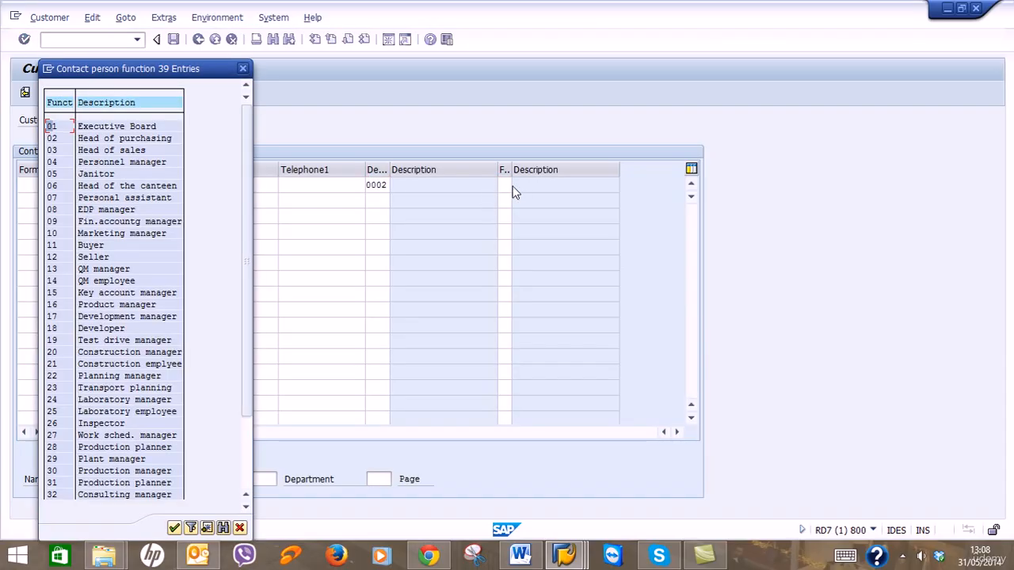
double_click(69, 140)
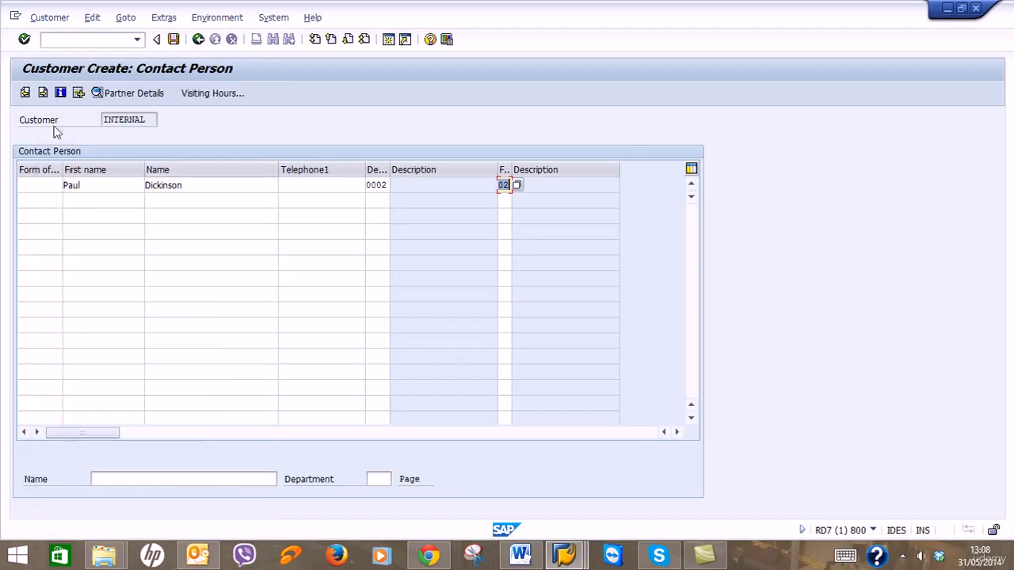
click(43, 93)
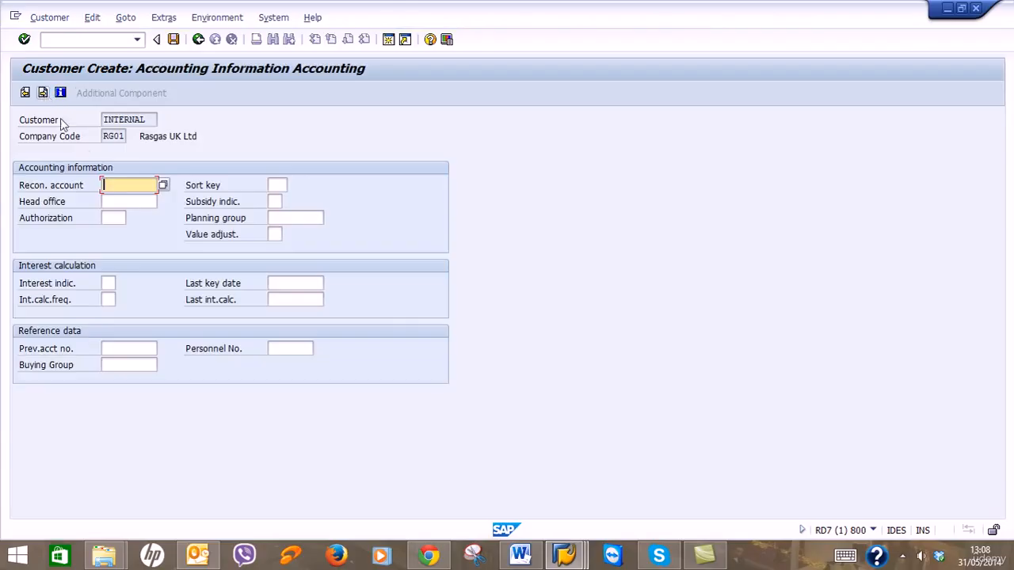
Choose reconciliation account 140000 Trade Receivables - domestic and advance to Payment Transactions Accounting.
click(162, 186)
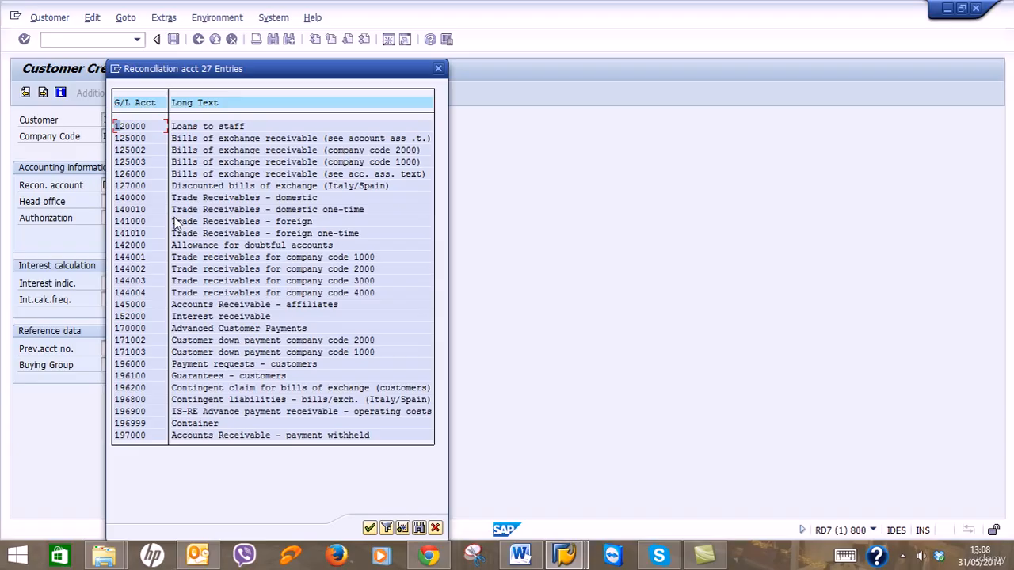
click(133, 199)
double_click(131, 197)
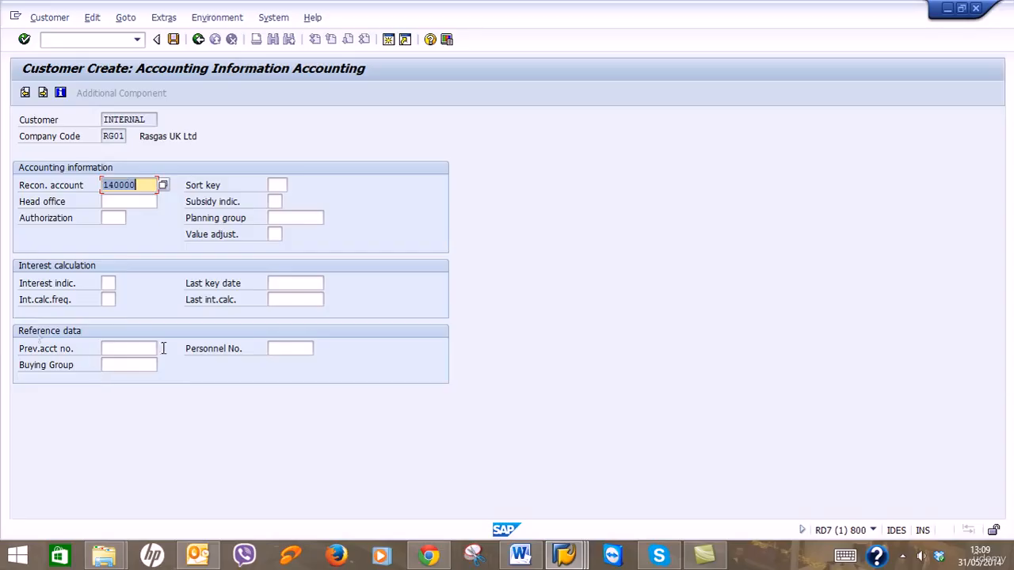
click(45, 93)
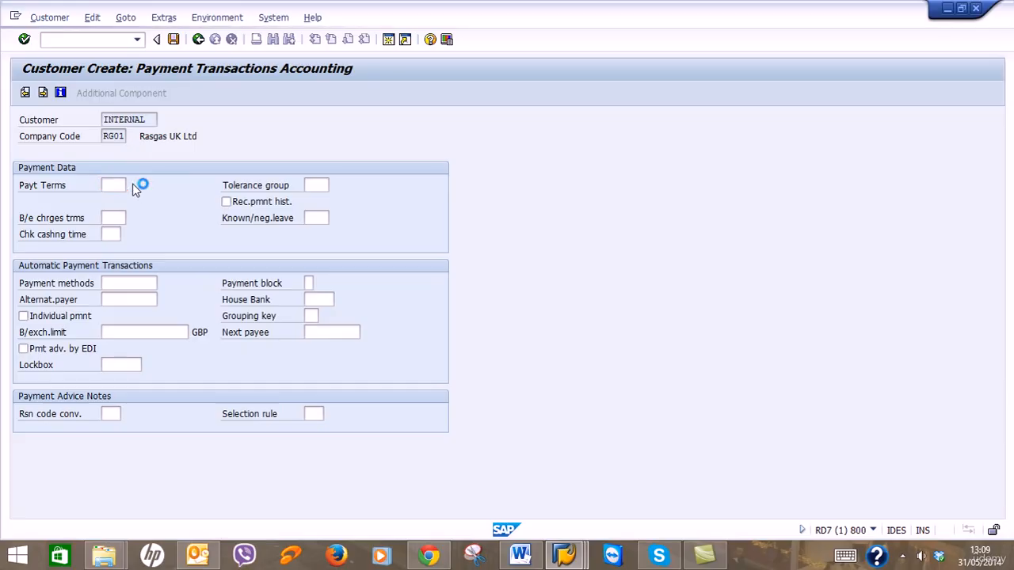
Pick SA50 from the terms of payment list.
click(133, 185)
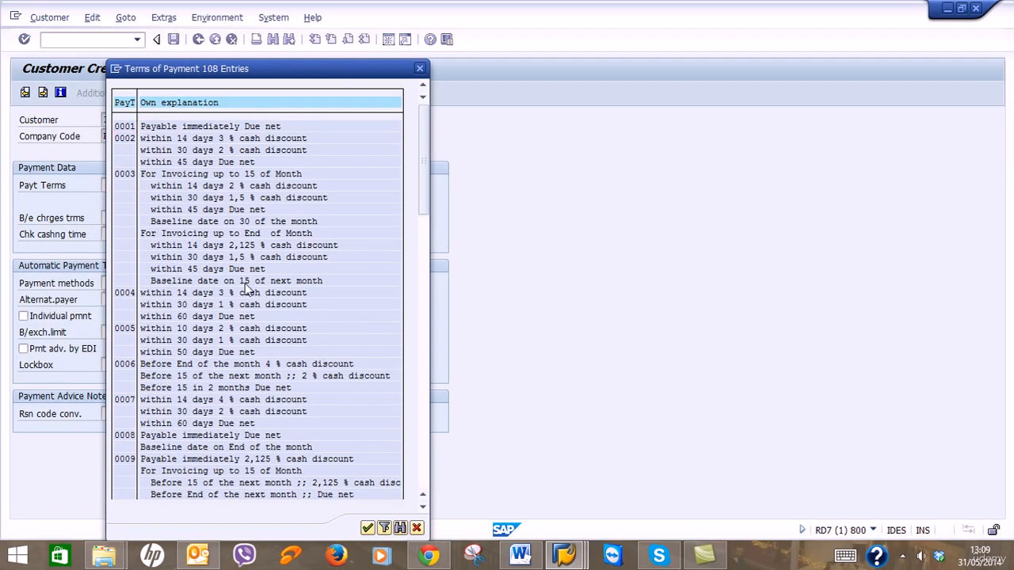
scroll(247, 286, down, 1)
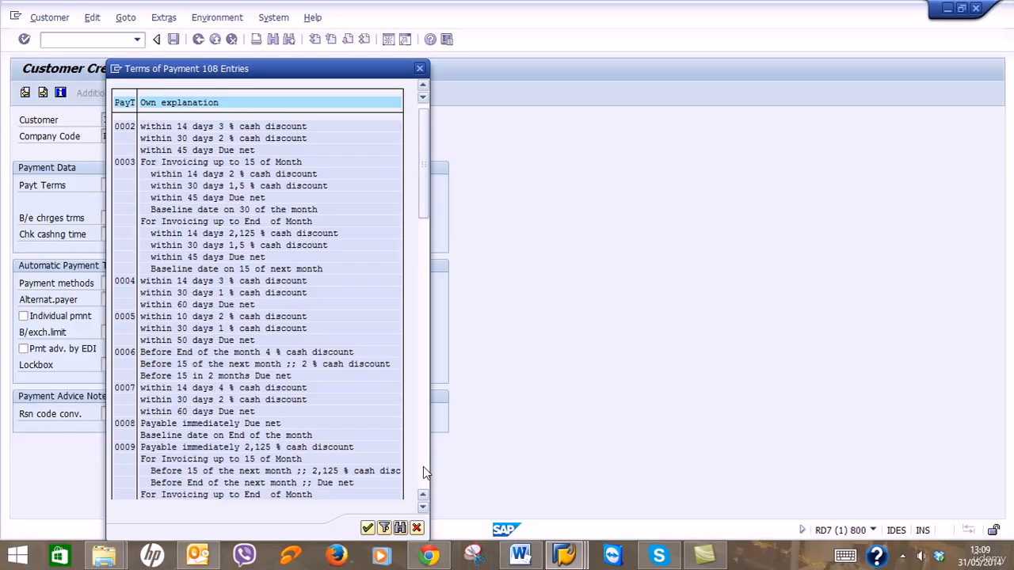
scroll(424, 473, up, 1)
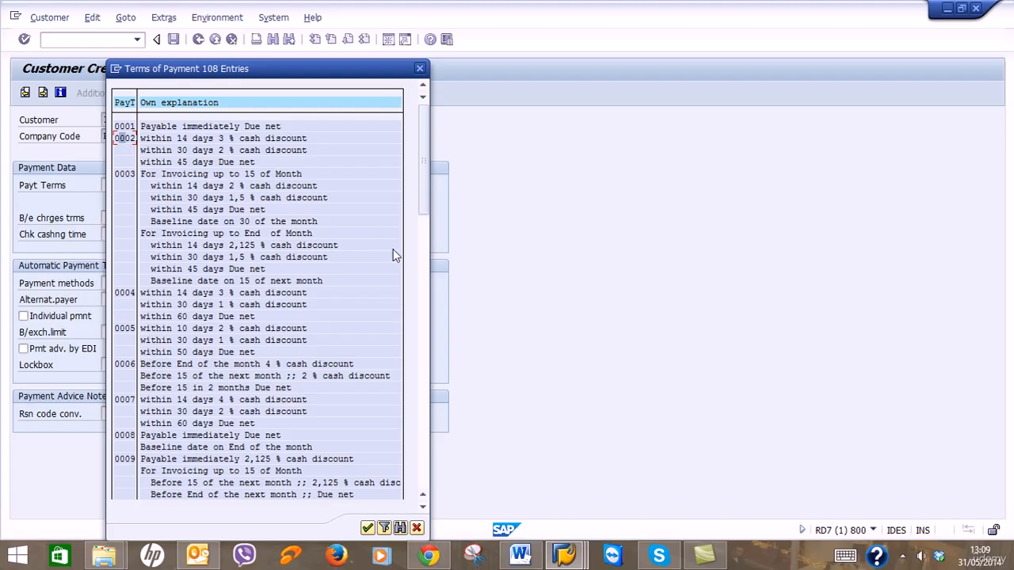
click(422, 456)
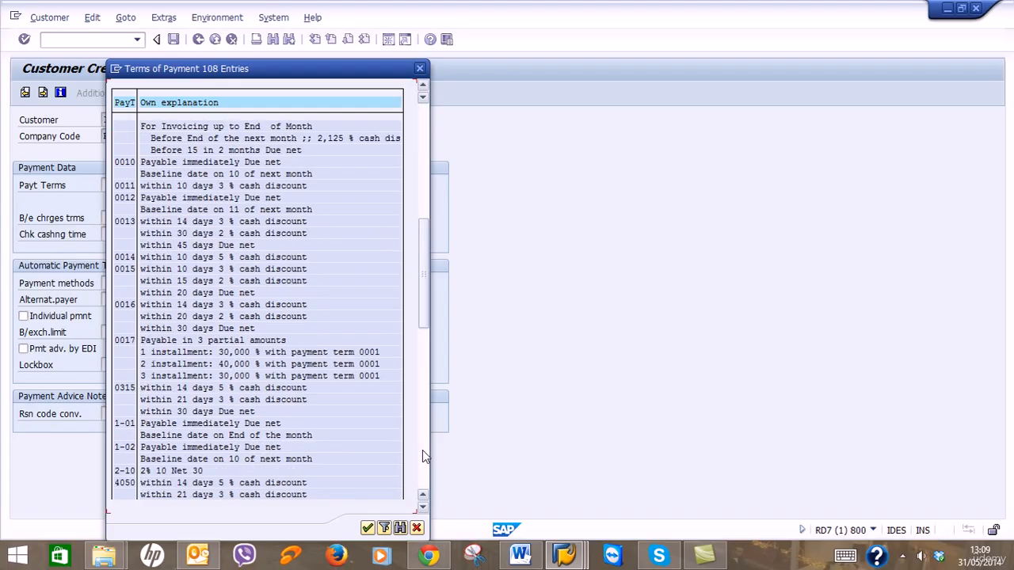
click(422, 450)
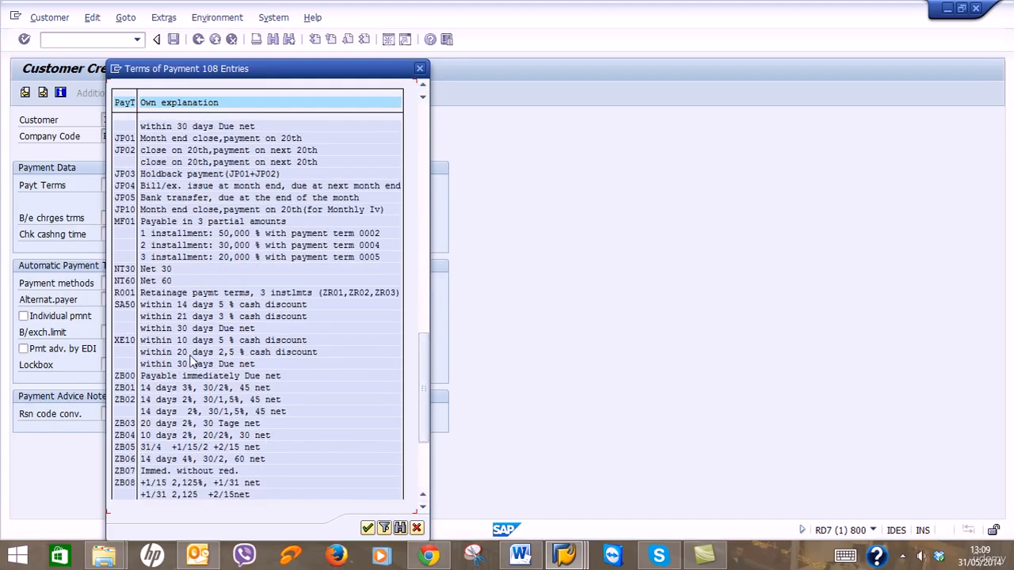
scroll(184, 349, up, 3)
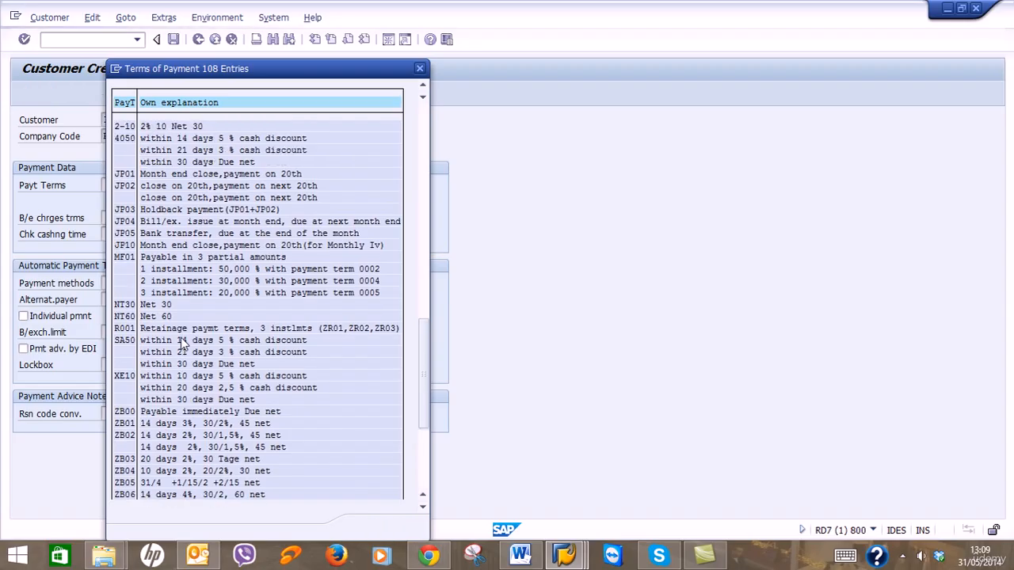
scroll(182, 340, up, 2)
scroll(182, 341, down, 3)
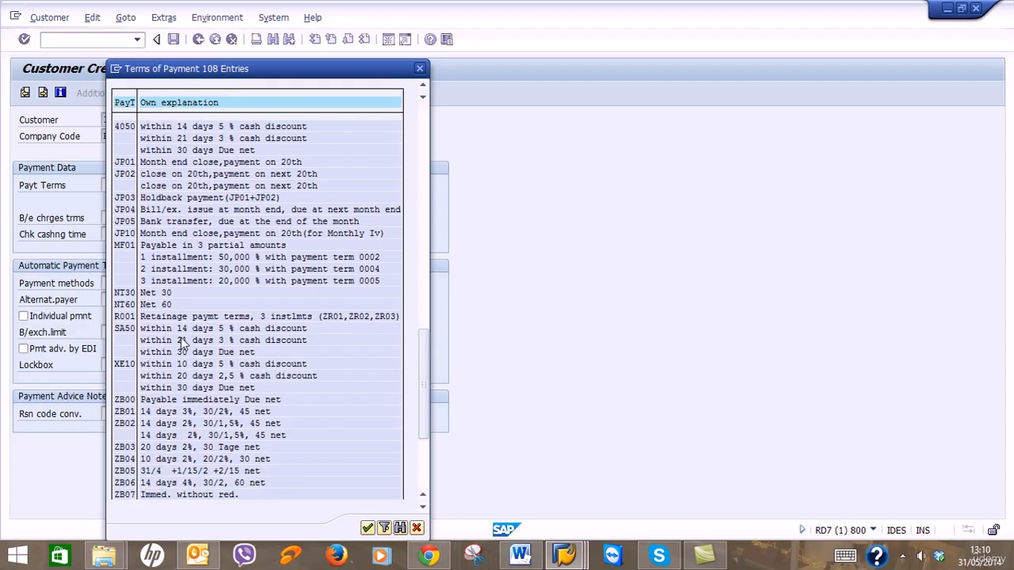
scroll(182, 343, down, 1)
click(128, 317)
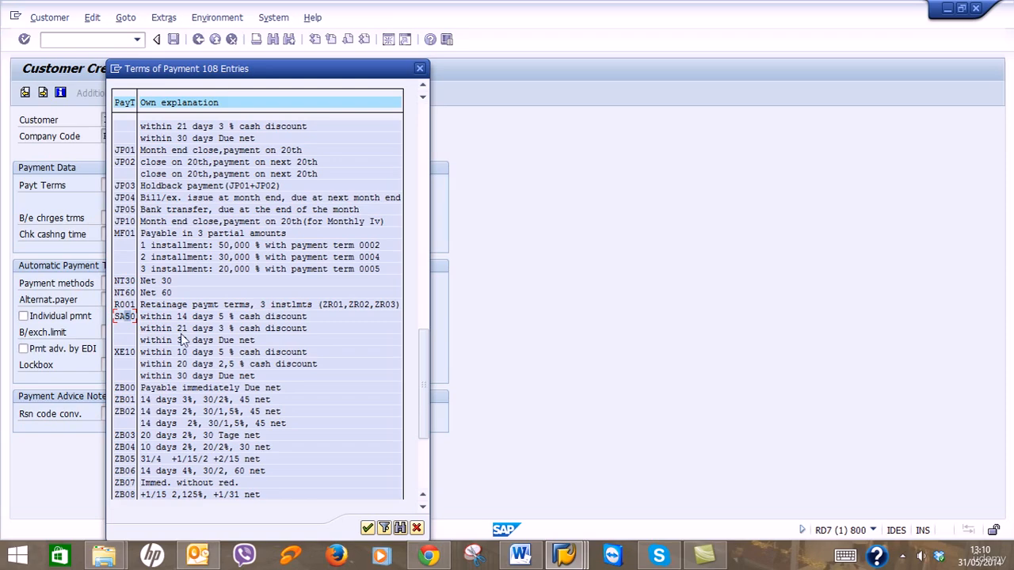
double_click(129, 315)
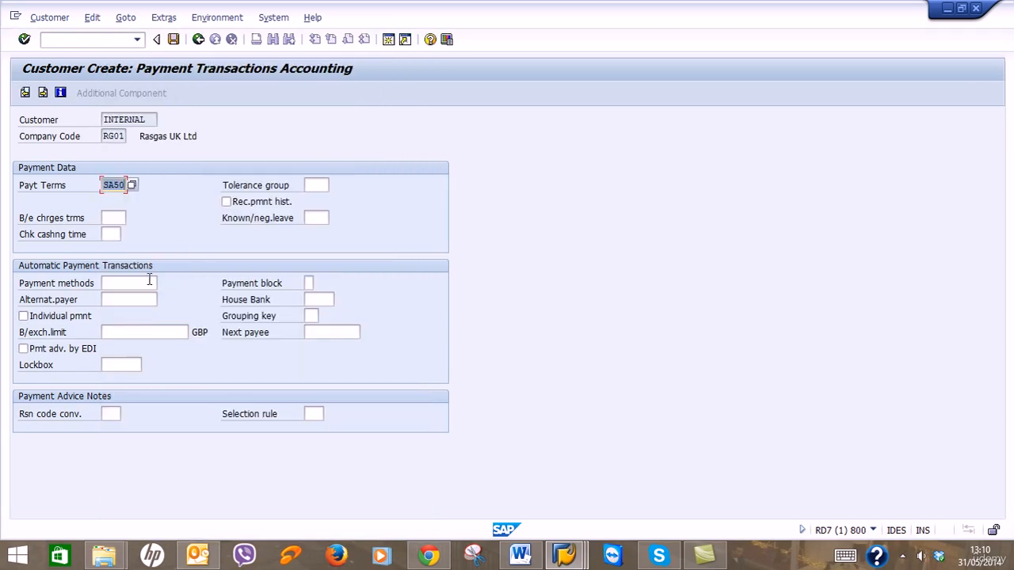
Set payment method T (Bank transfer) and advance to Correspondence Accounting.
click(146, 284)
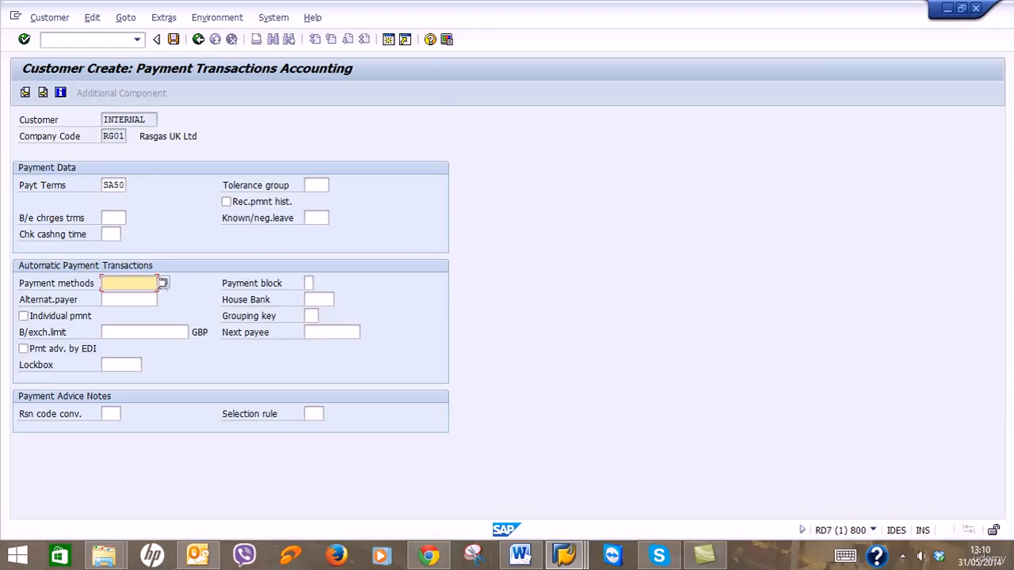
click(162, 285)
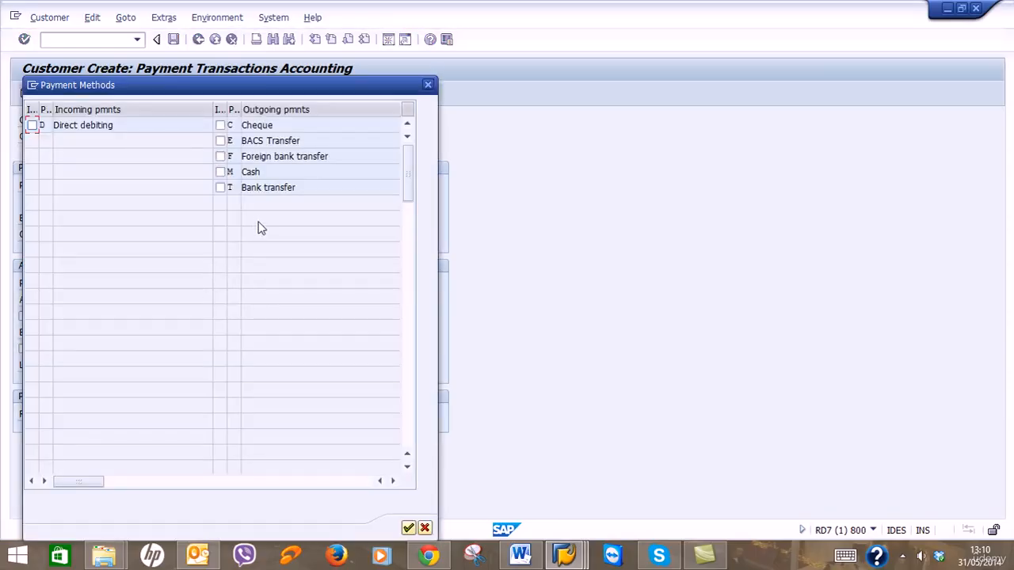
click(220, 188)
click(409, 528)
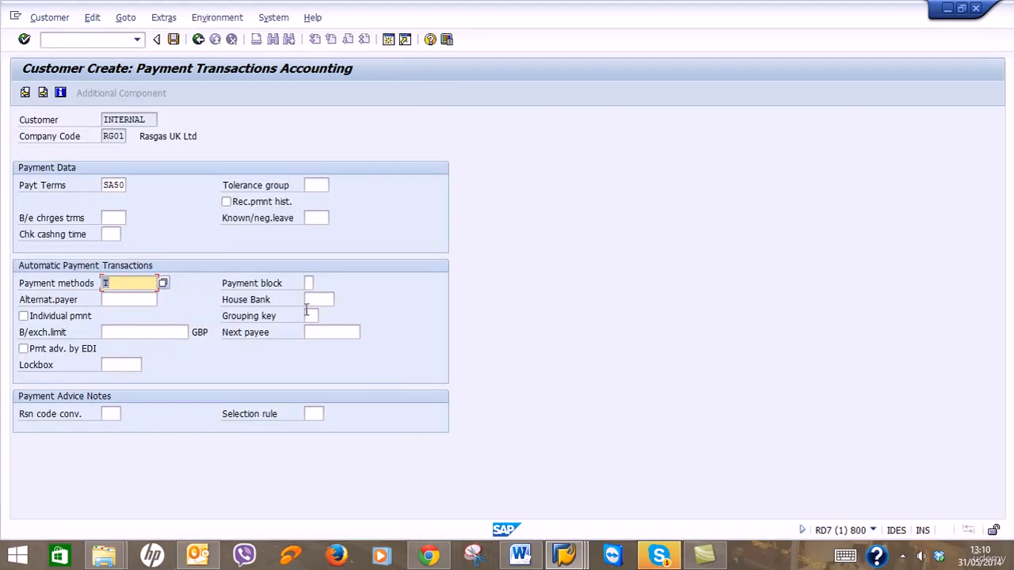
click(326, 299)
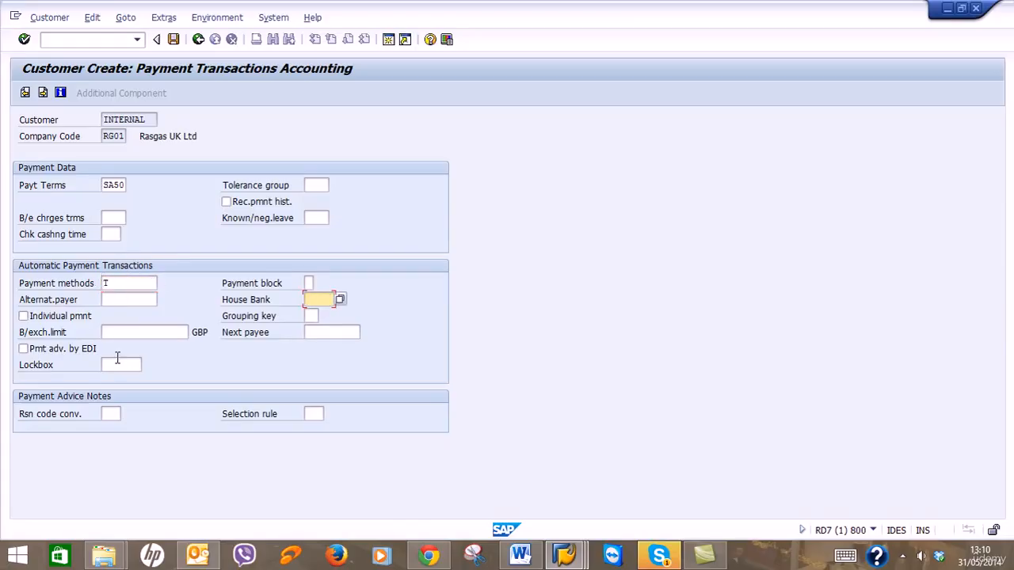
click(43, 92)
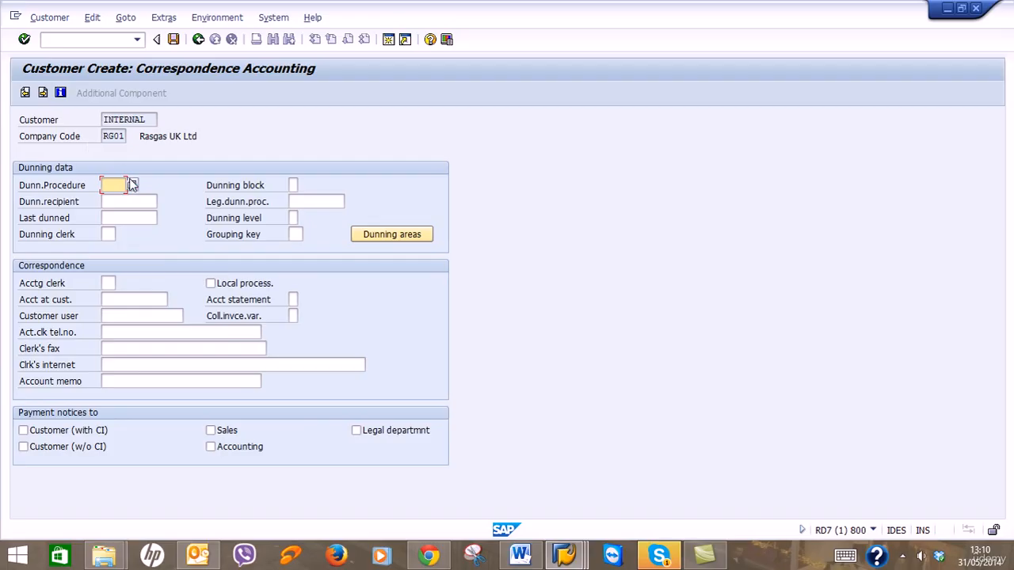
Set dunning procedure SA25 and page past Insurance Accounting to the Sales Area sales data.
click(131, 185)
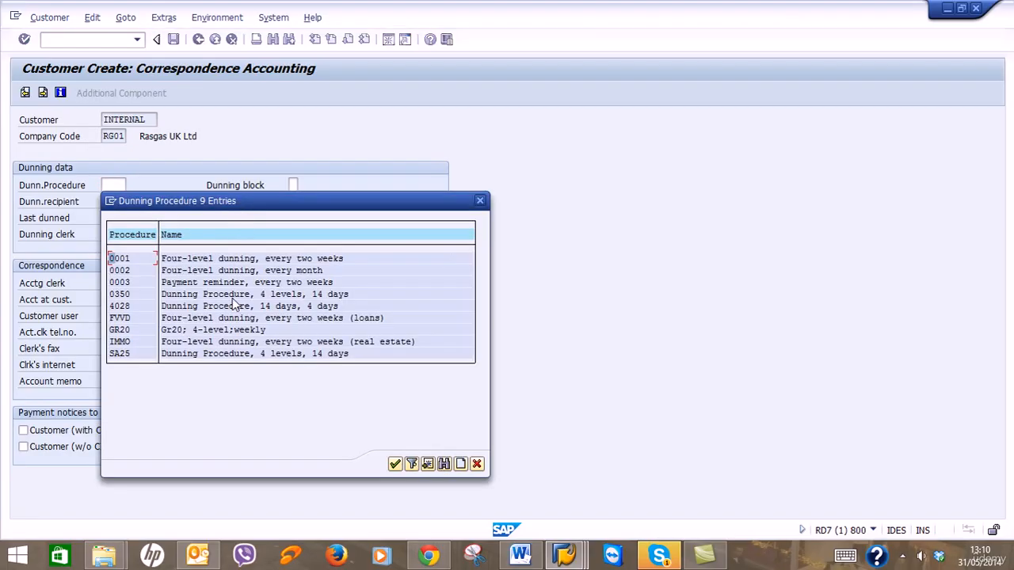
click(120, 356)
double_click(119, 354)
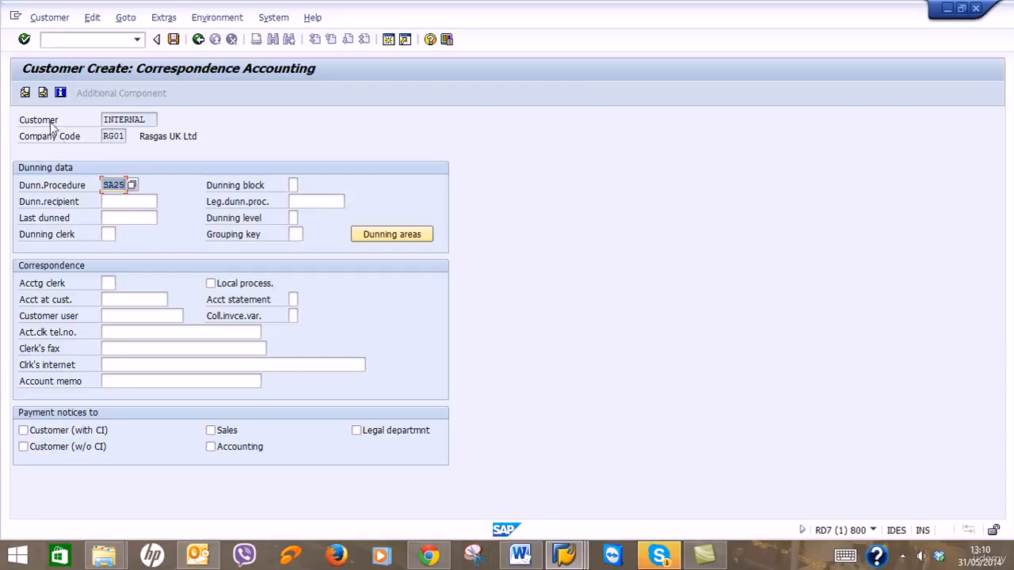
click(43, 93)
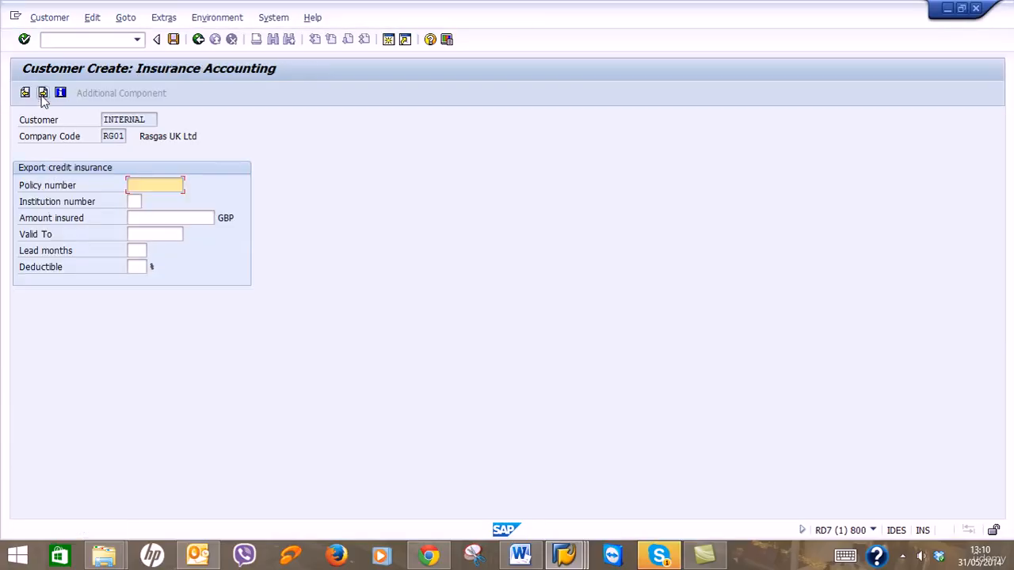
click(43, 93)
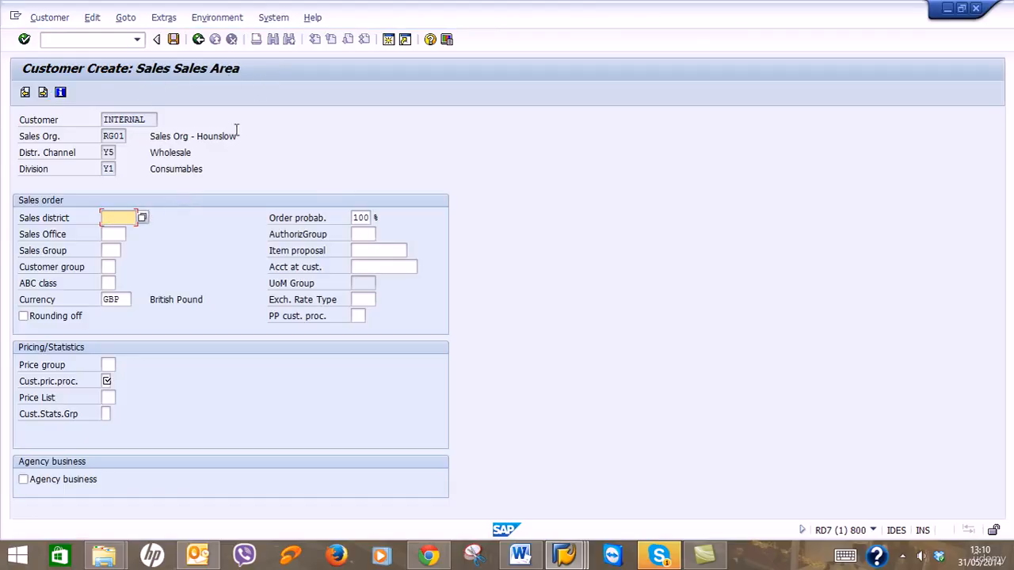
Enter sales district GB0010, sales office RG01 and sales group RG2.
click(141, 217)
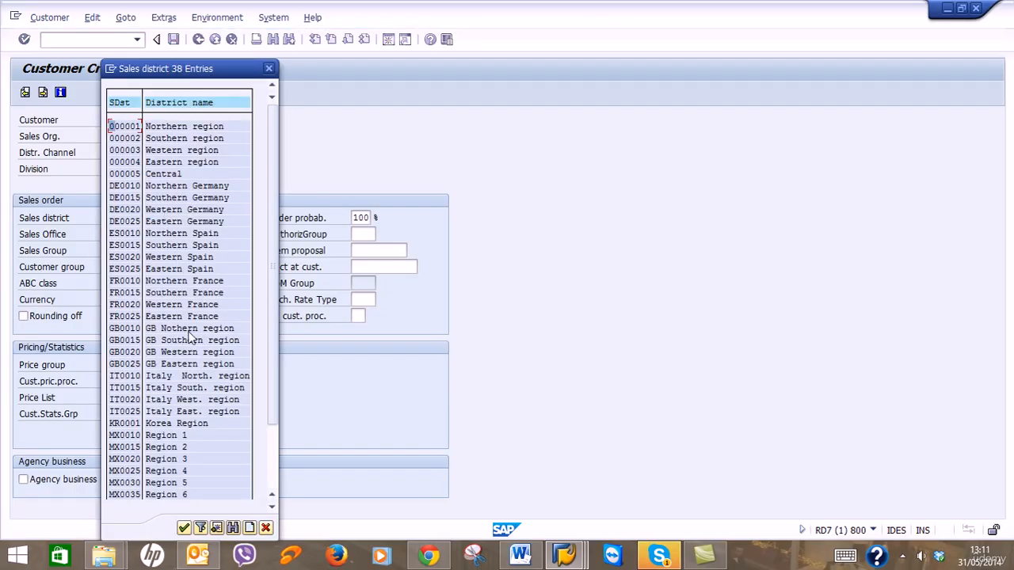
click(132, 331)
double_click(132, 331)
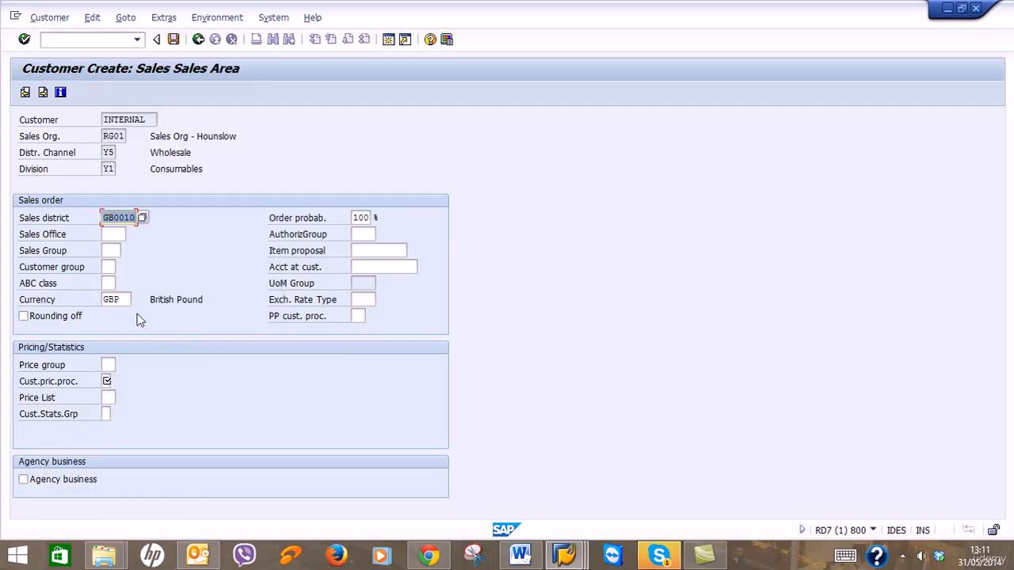
click(104, 235)
click(131, 234)
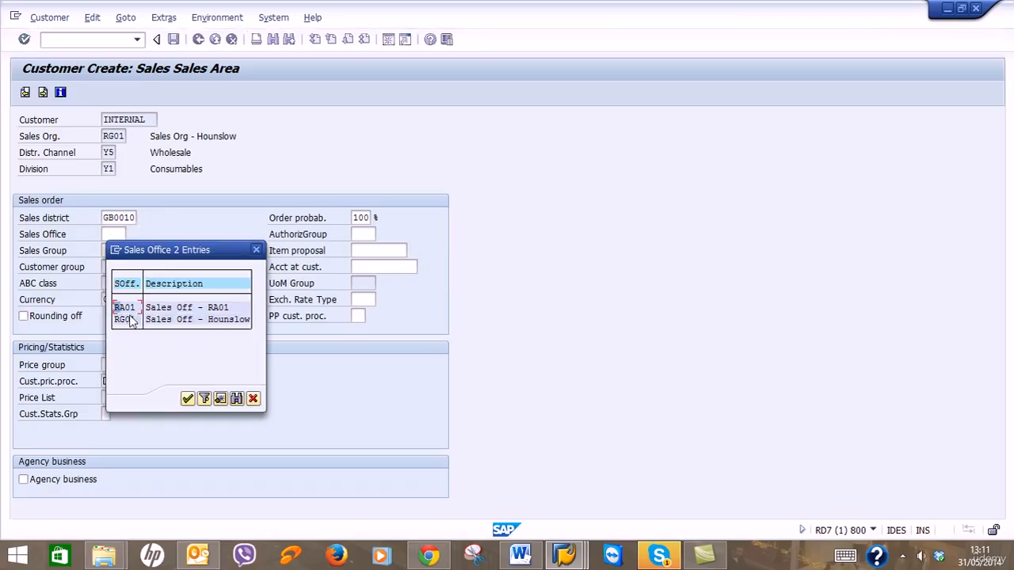
double_click(127, 319)
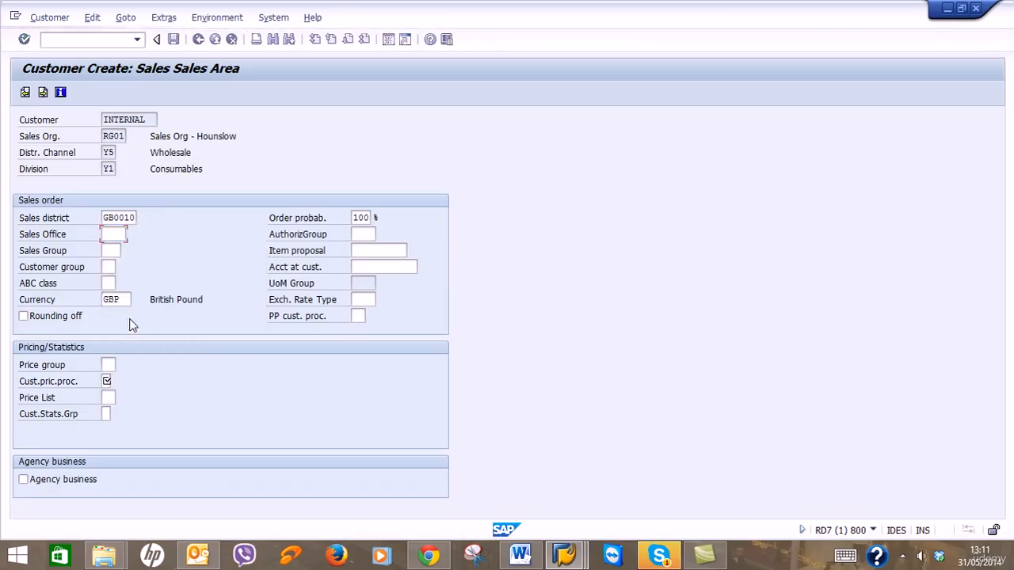
click(118, 251)
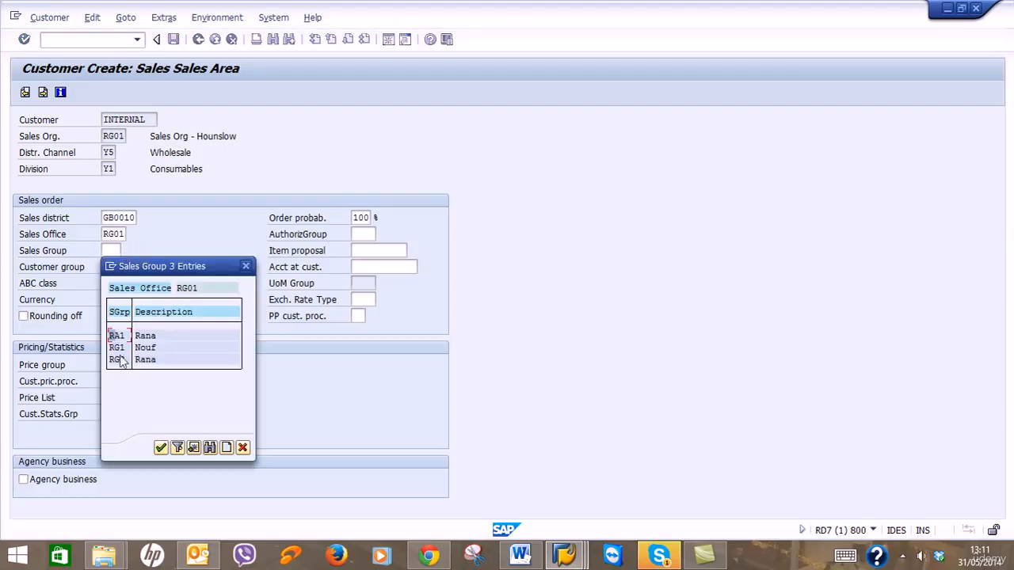
click(117, 361)
double_click(117, 360)
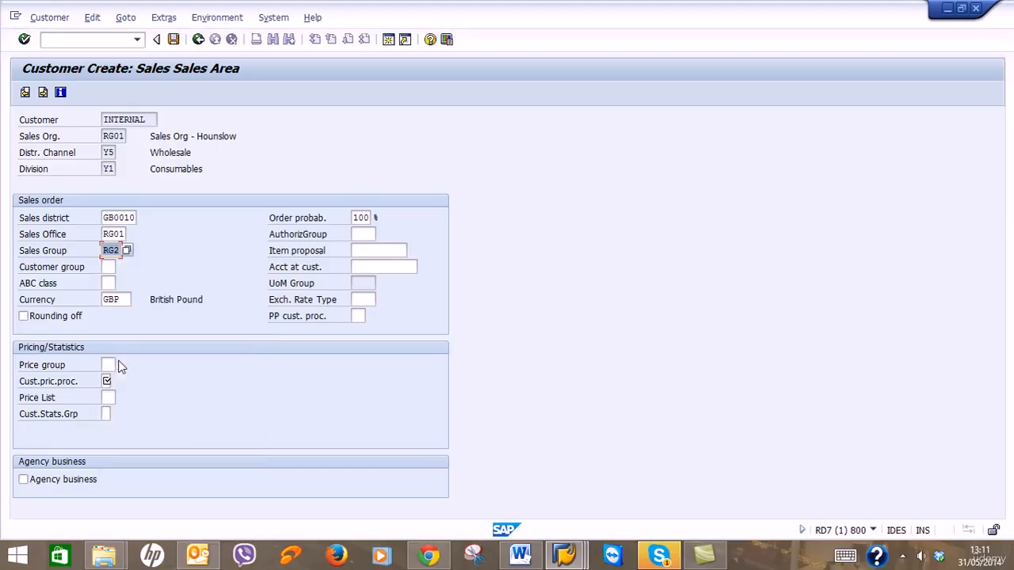
Set customer group 02 Trading companies and price group 01 Bulk buyer.
click(109, 268)
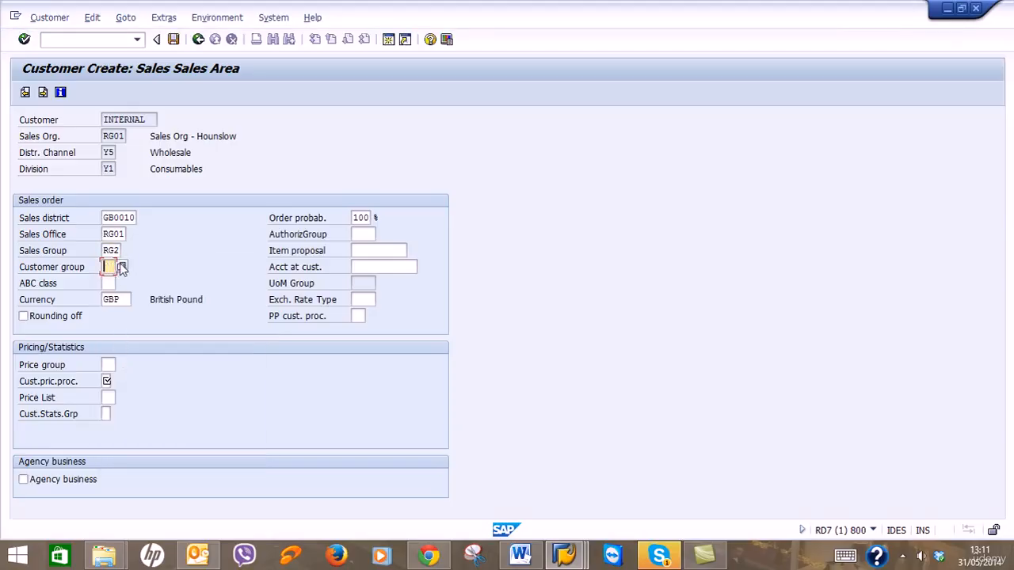
click(121, 266)
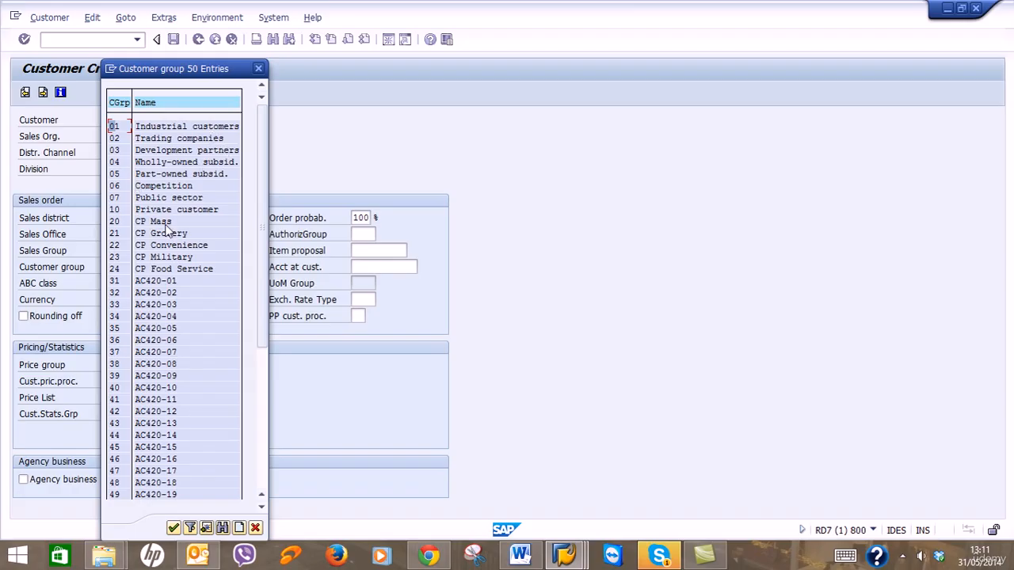
double_click(121, 139)
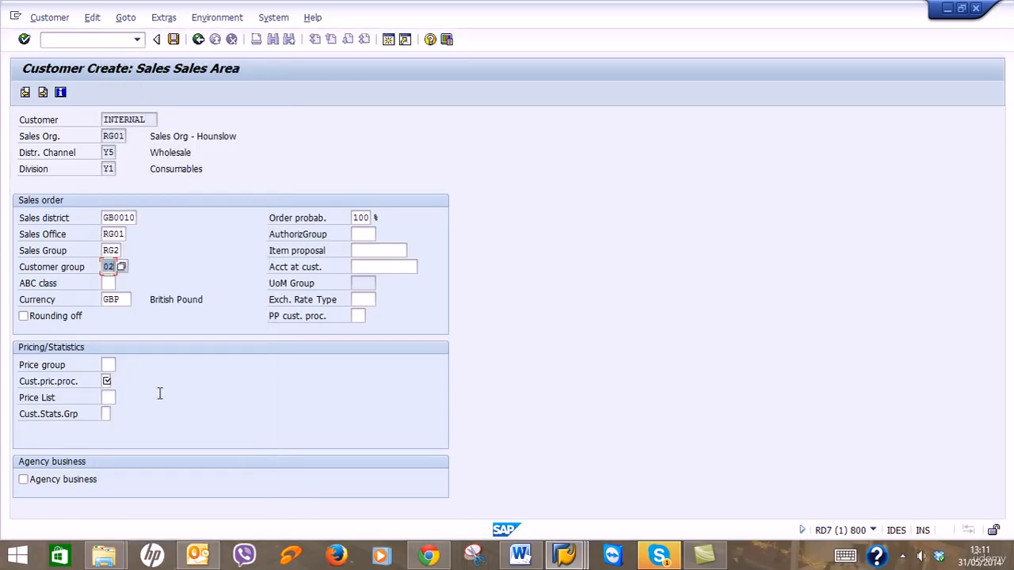
click(106, 381)
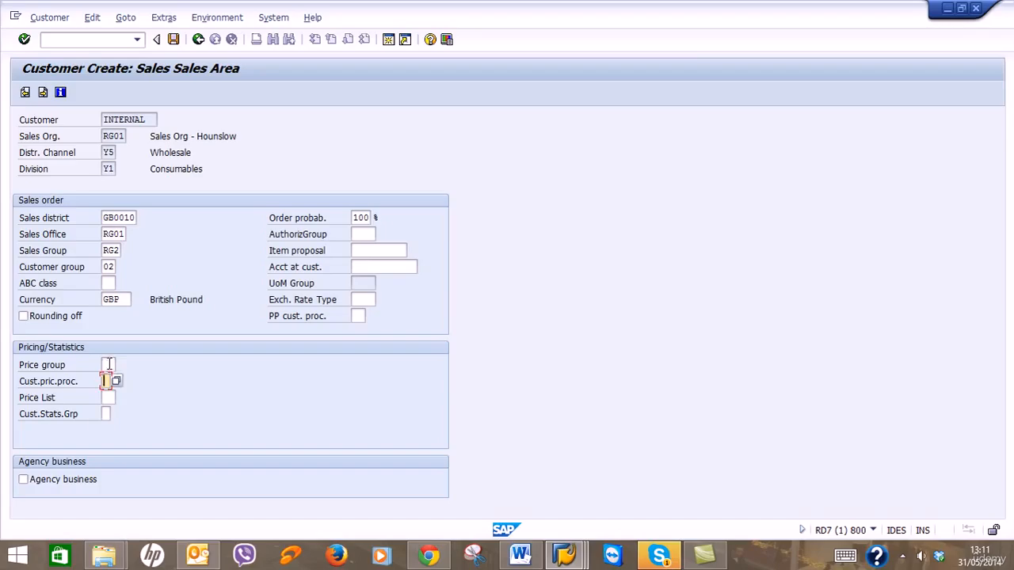
text(1)
key(Return)
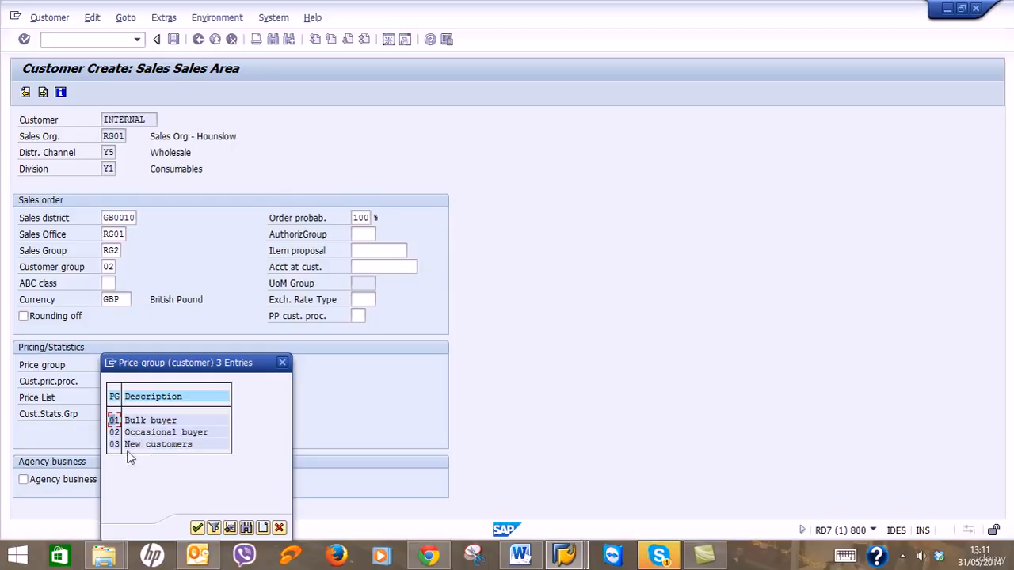
double_click(116, 420)
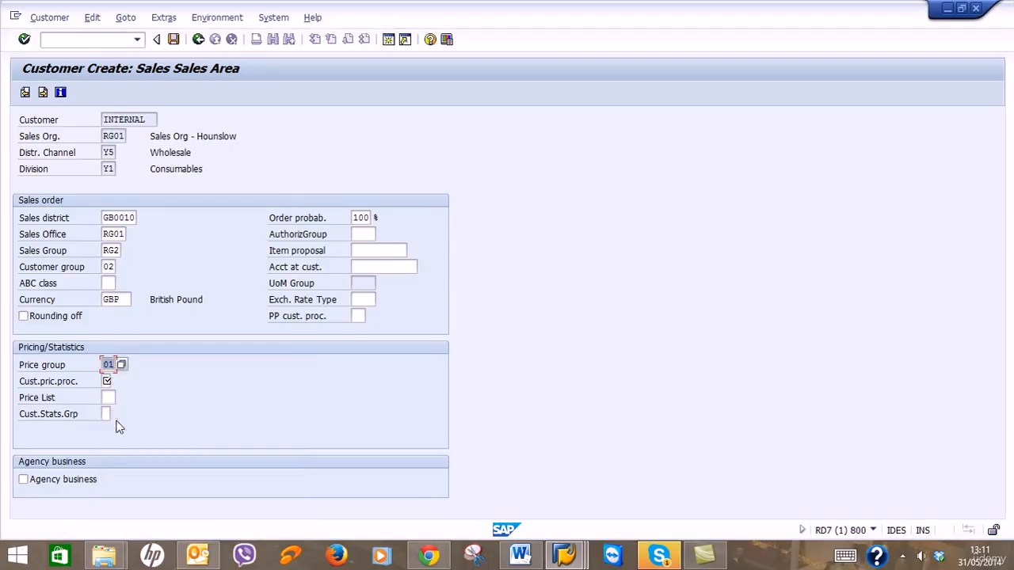
Set pricing procedure 1 Standard and price list 01 Wholesale, then advance to Shipping.
click(108, 381)
click(115, 381)
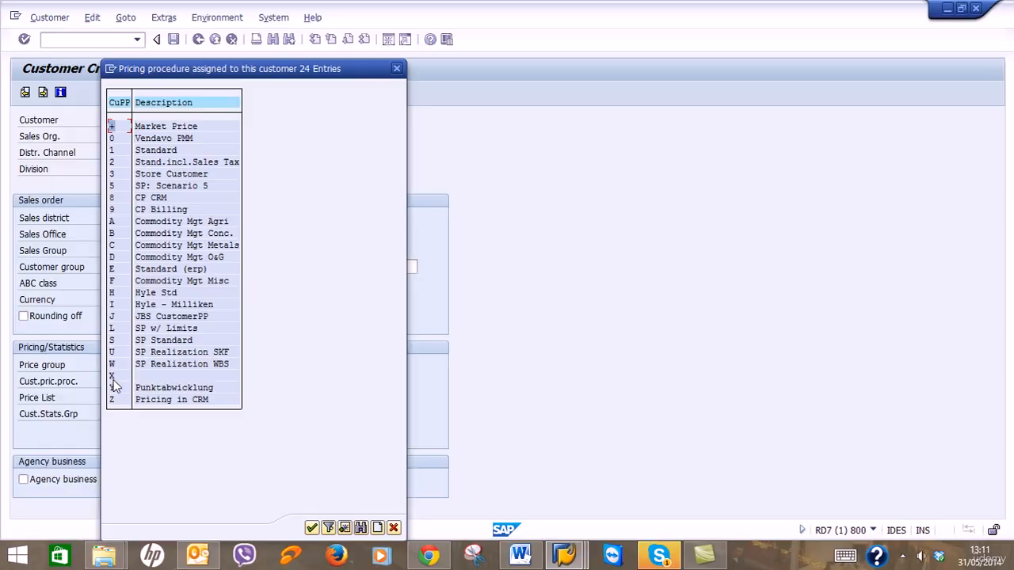
click(122, 151)
double_click(125, 151)
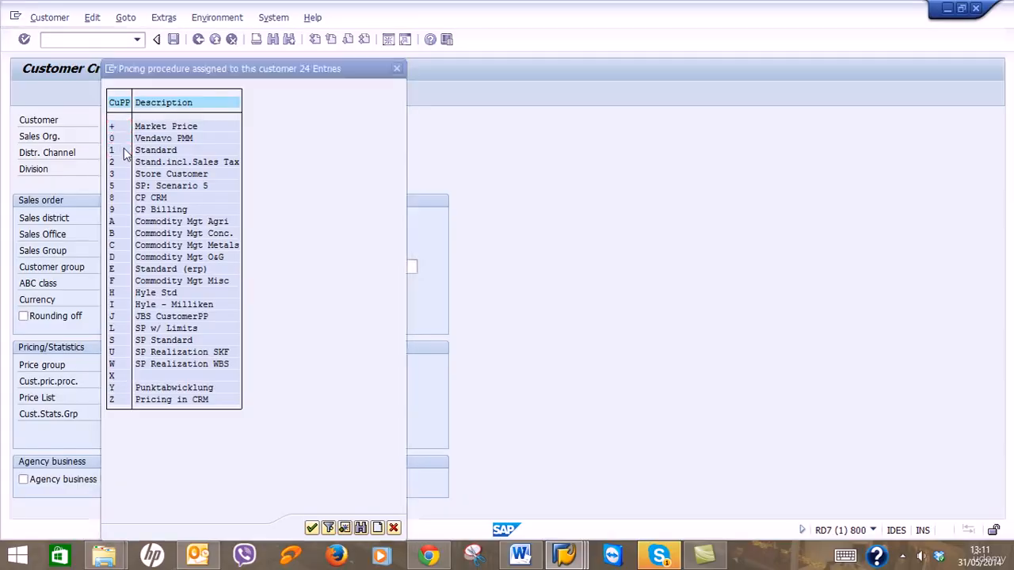
click(107, 396)
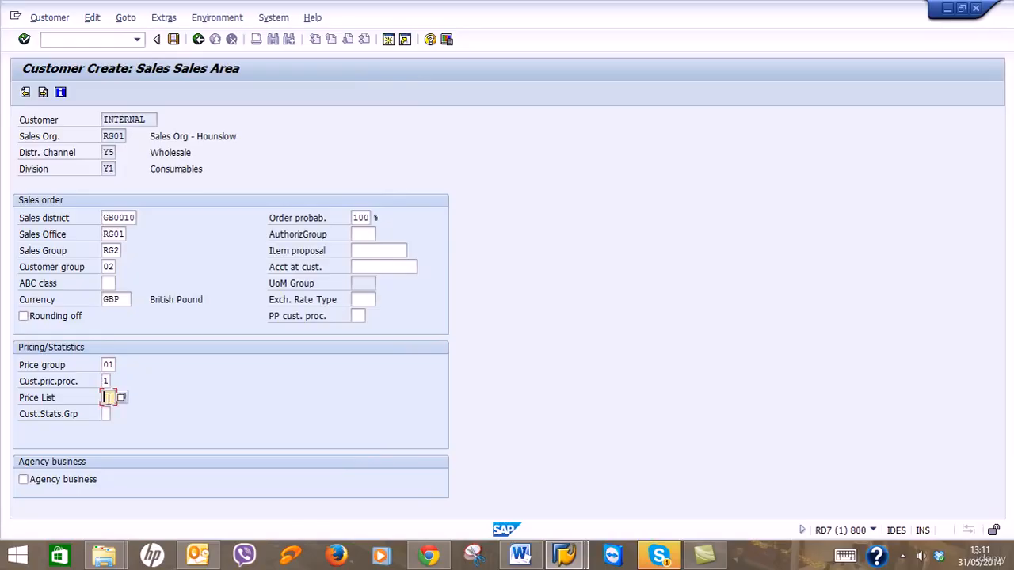
click(121, 397)
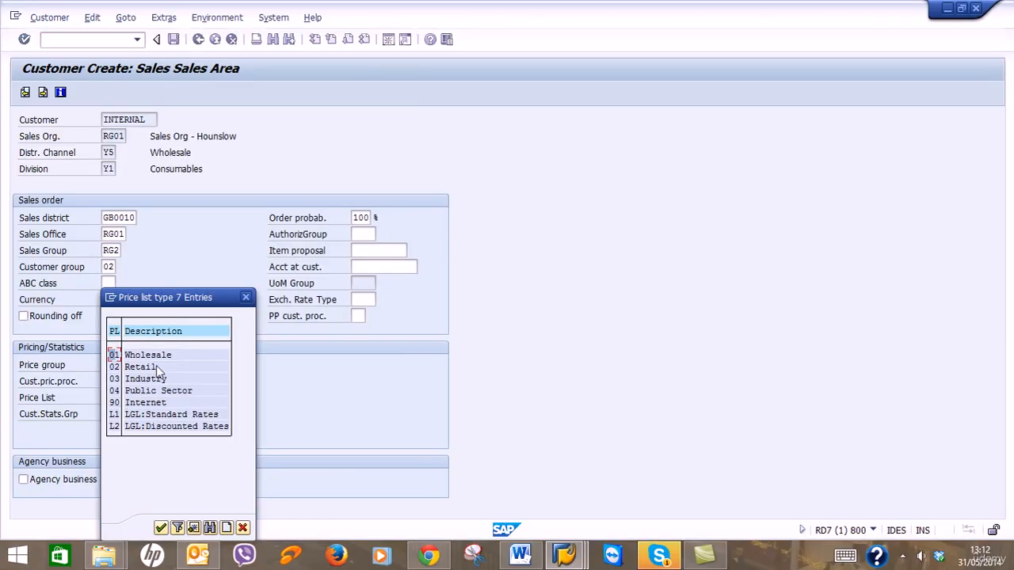
drag(167, 292, 540, 255)
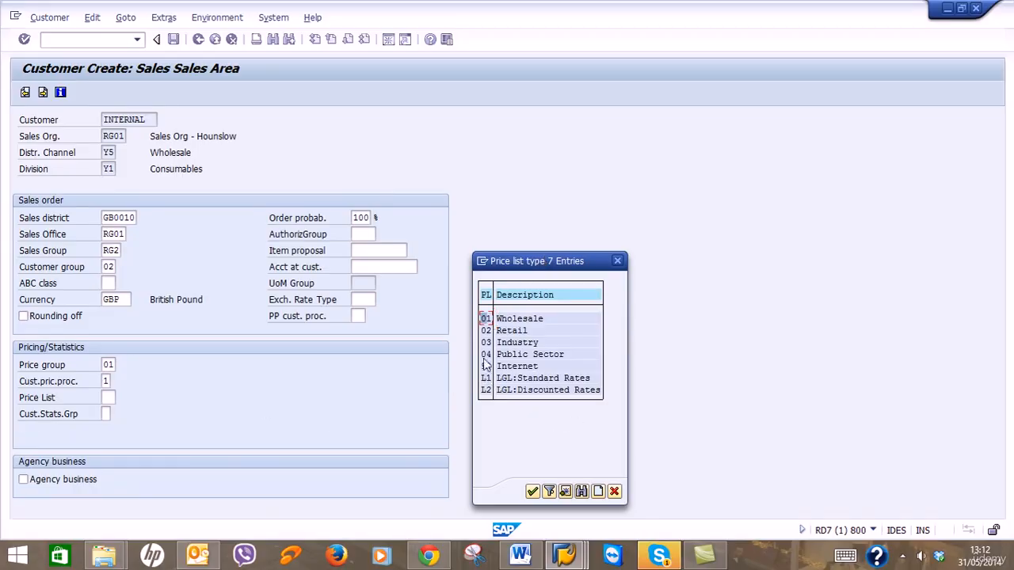
double_click(486, 318)
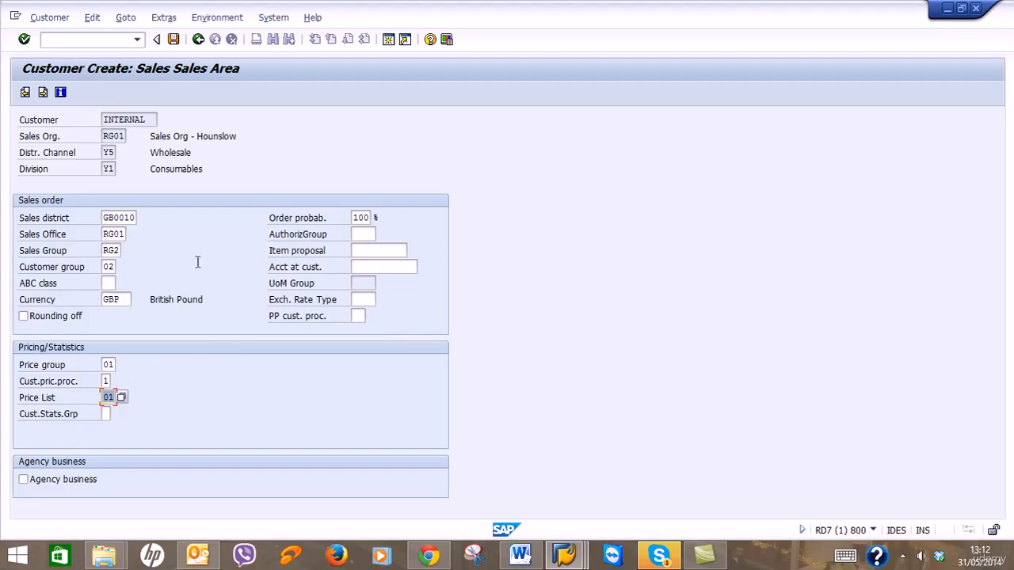
click(44, 93)
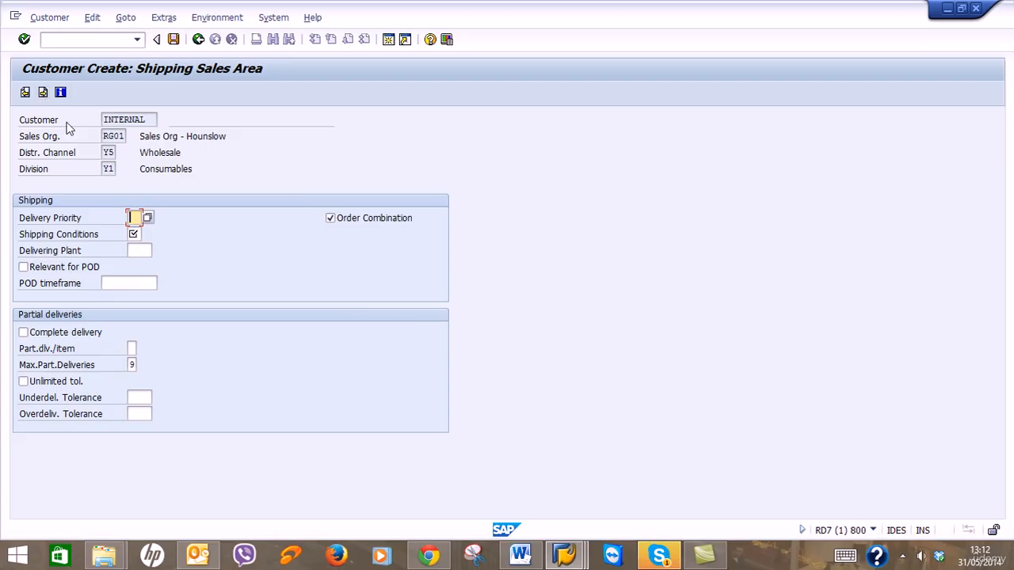
Choose shipping conditions 02 Standard and advance to the Billing Sales Area screen.
click(131, 234)
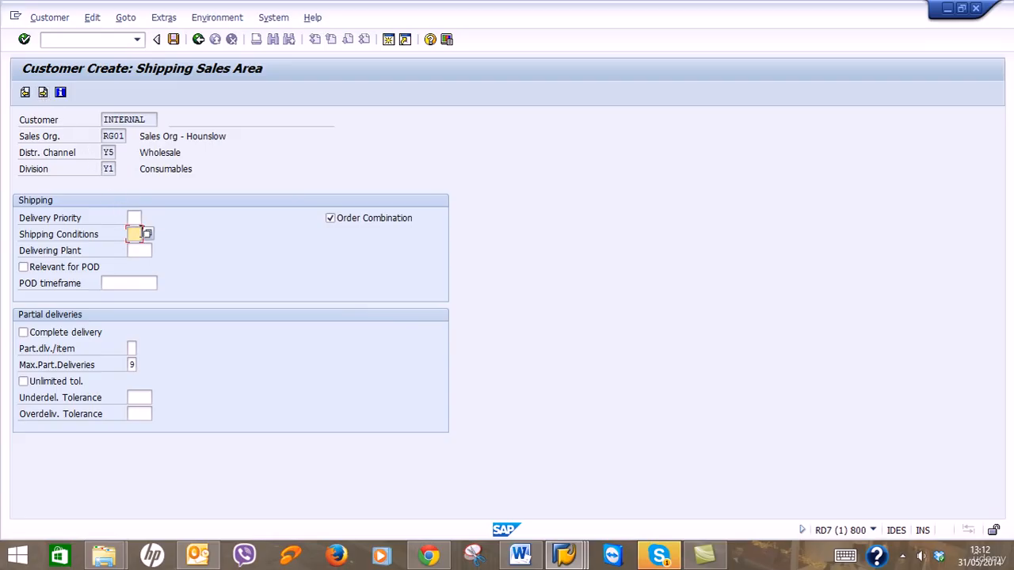
click(148, 232)
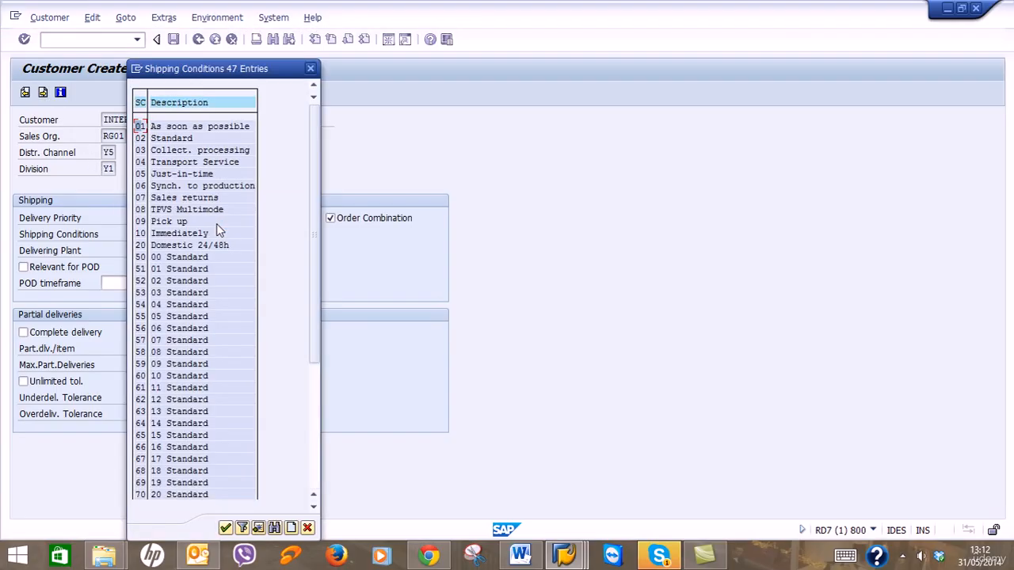
double_click(142, 138)
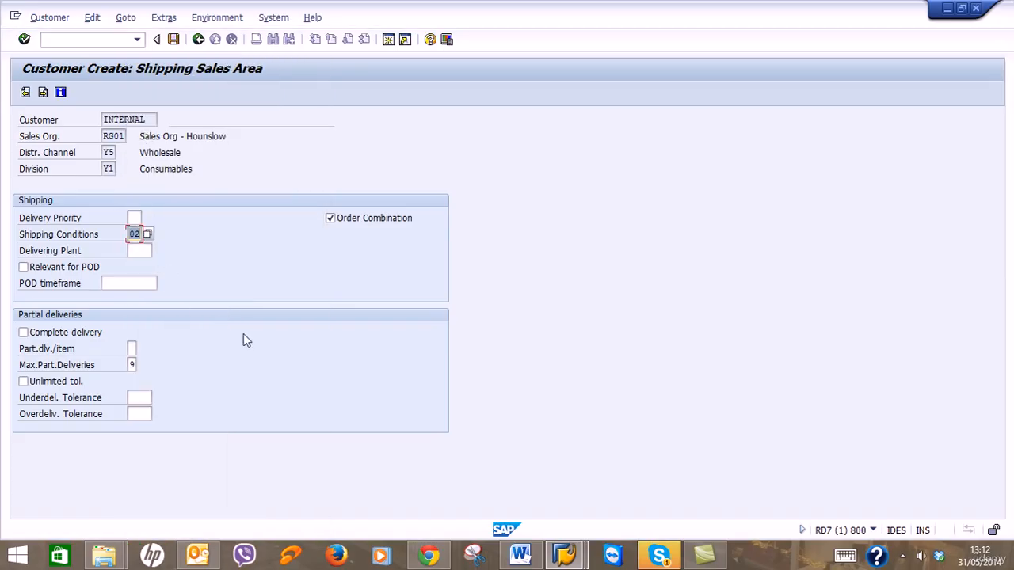
click(44, 92)
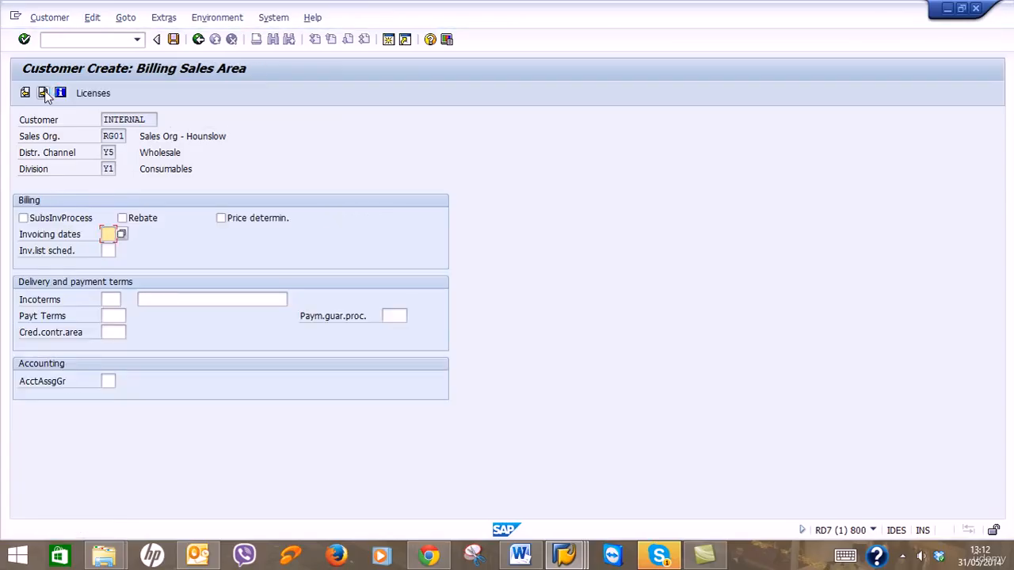
Set Incoterms CFR with location Hounslow.
click(106, 298)
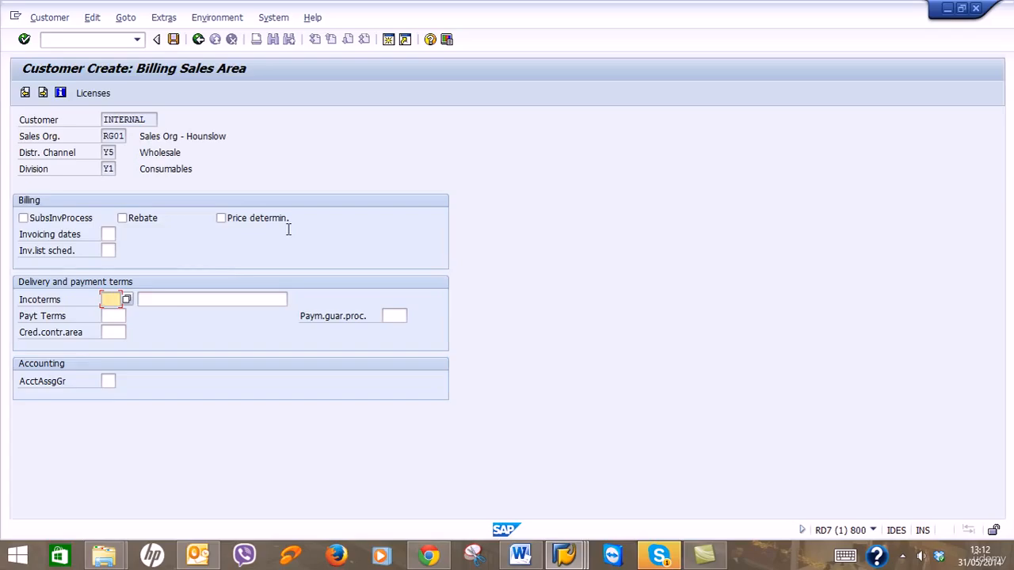
click(125, 299)
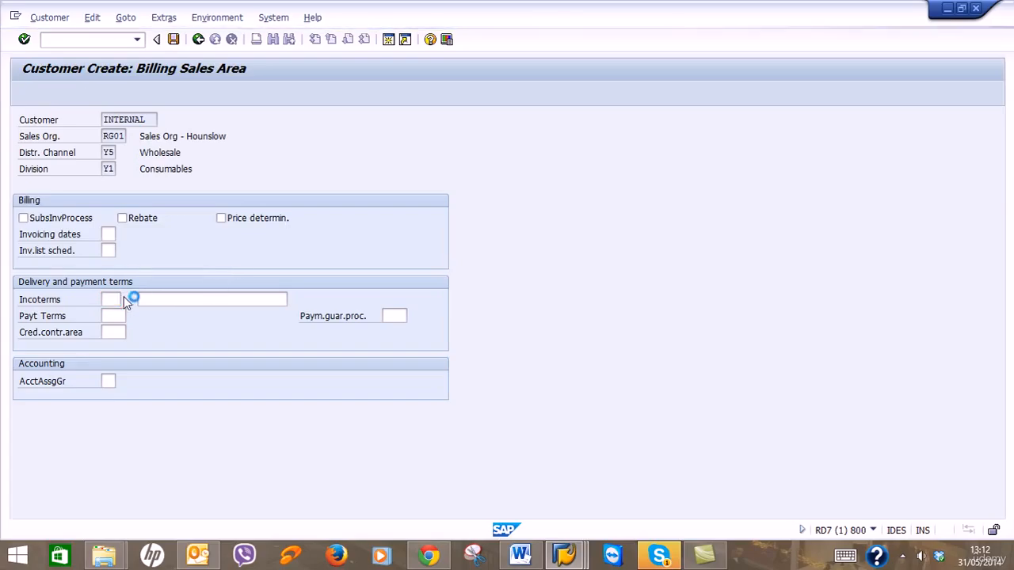
drag(180, 151, 648, 84)
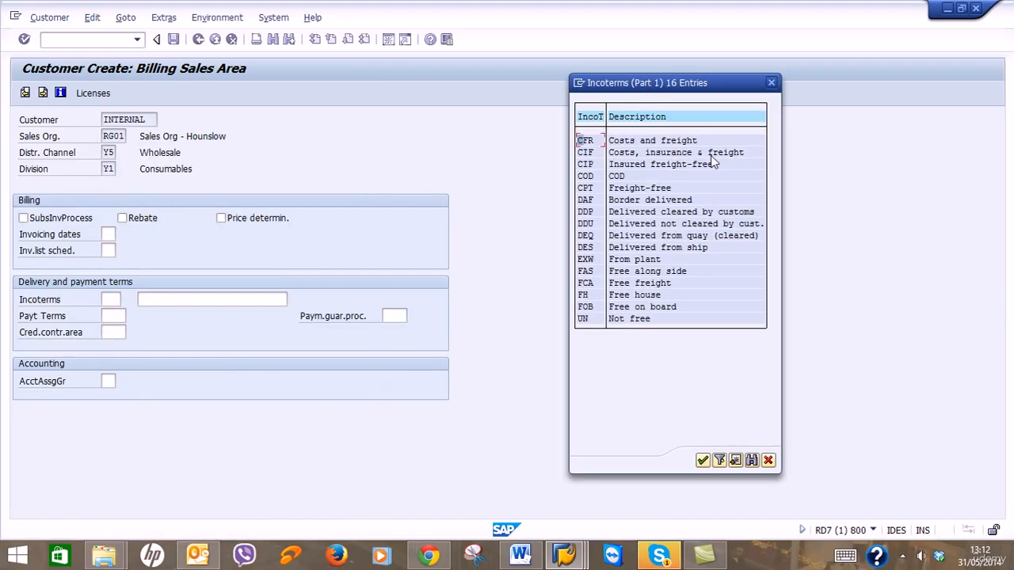
click(646, 141)
double_click(591, 142)
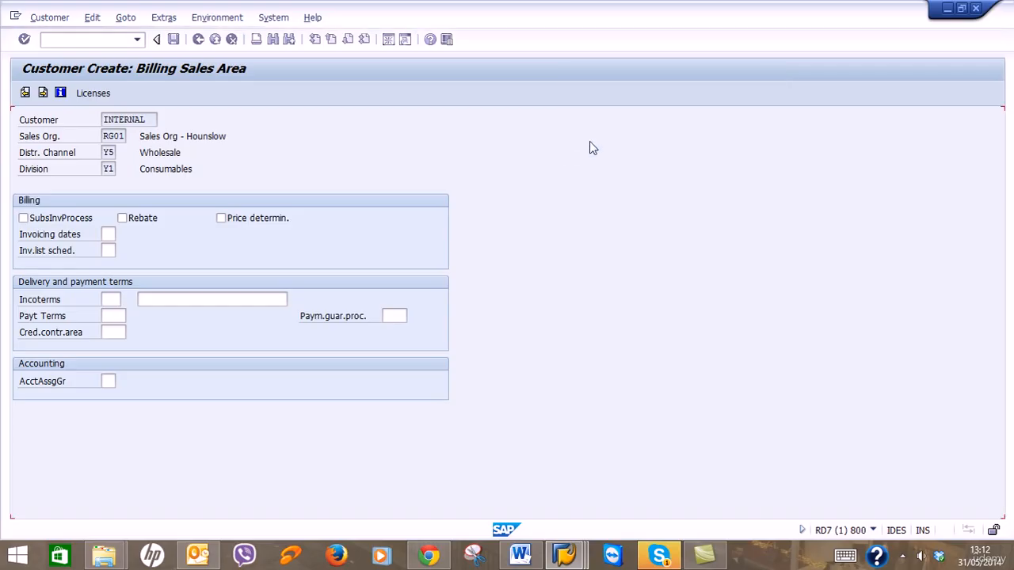
click(252, 299)
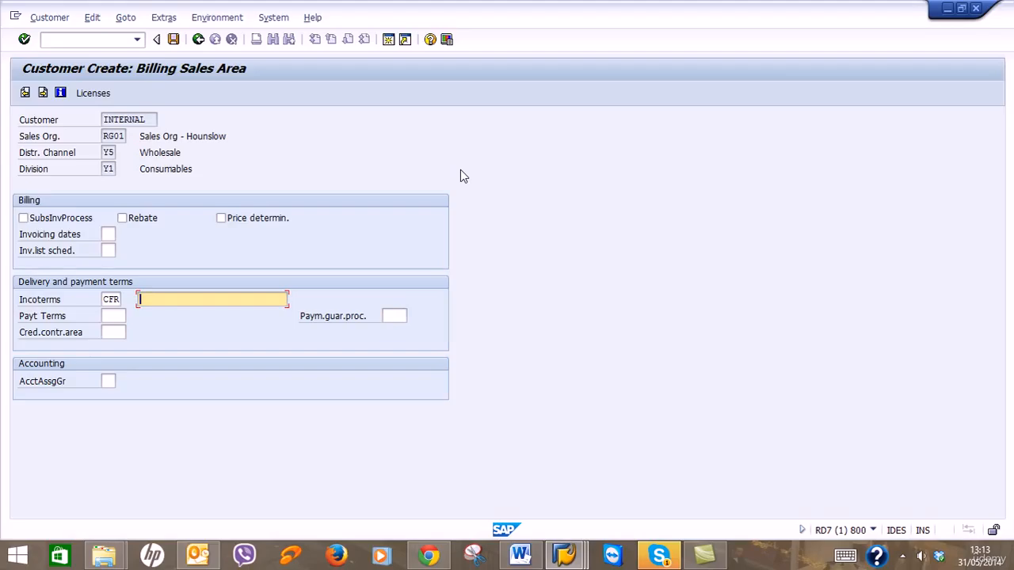
text(oun)
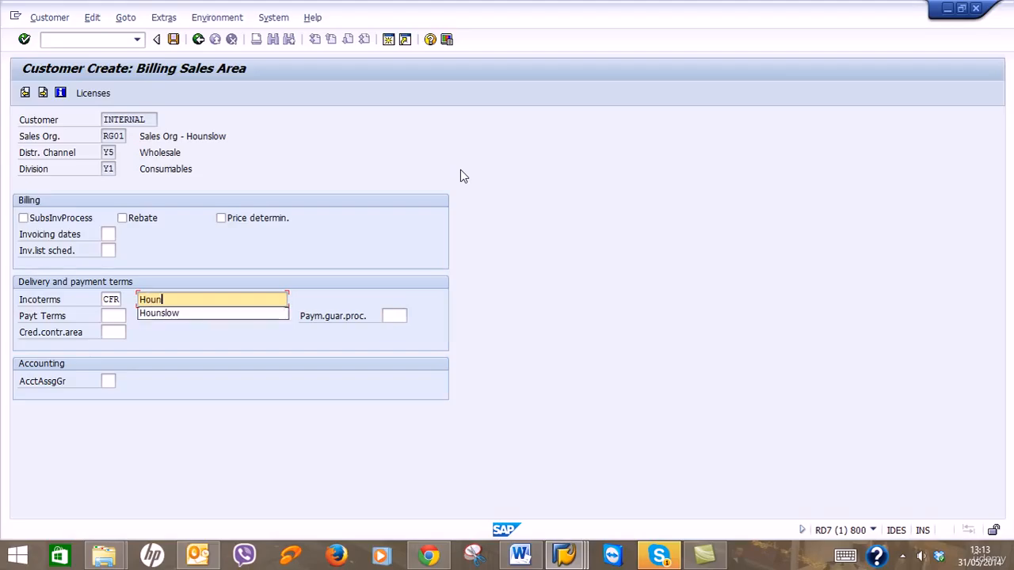
key(Down)
key(Return)
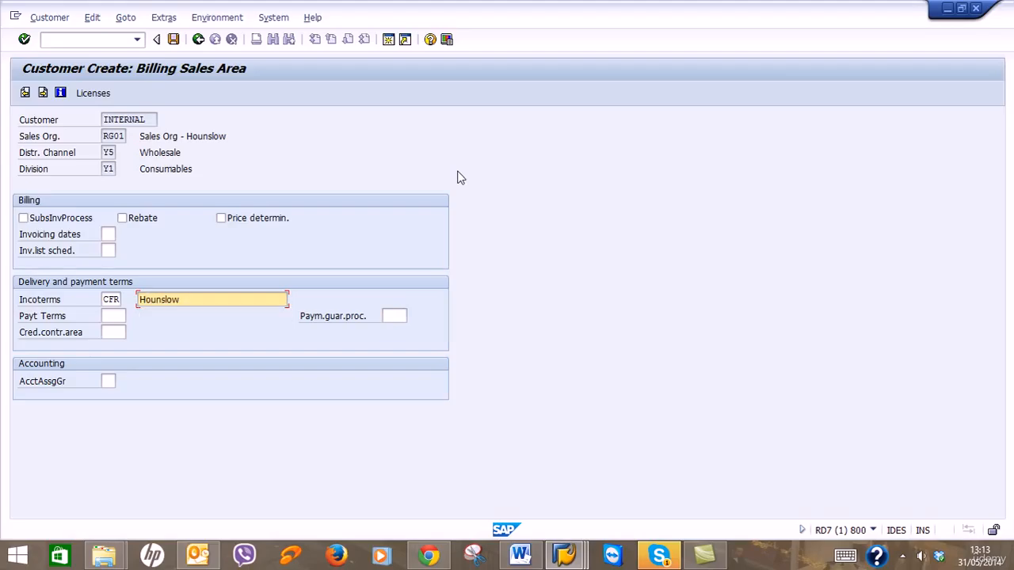
Choose payment terms SA50 from the list.
click(112, 316)
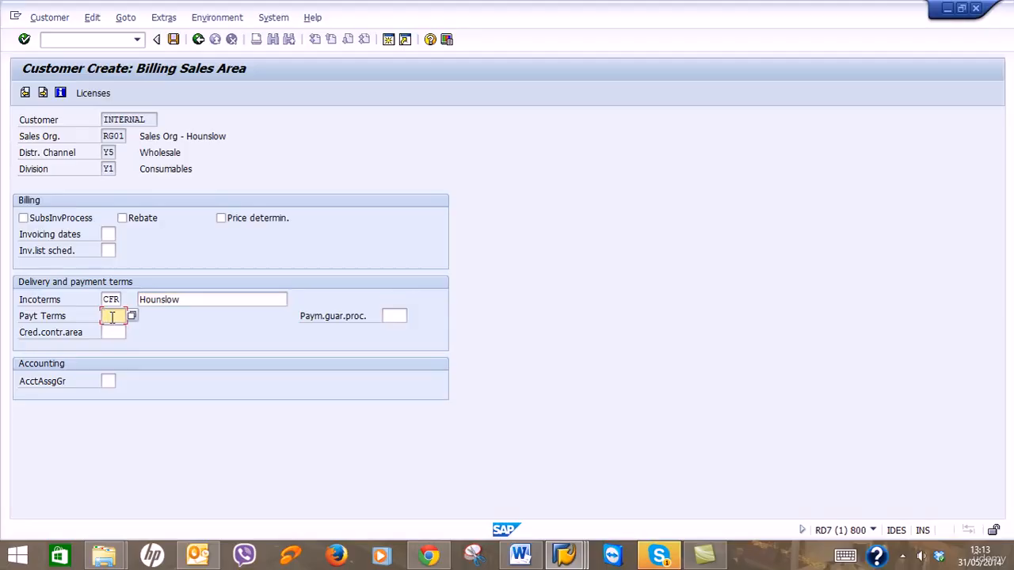
text(SP2)
key(BackSpace)
key(BackSpace)
key(BackSpace)
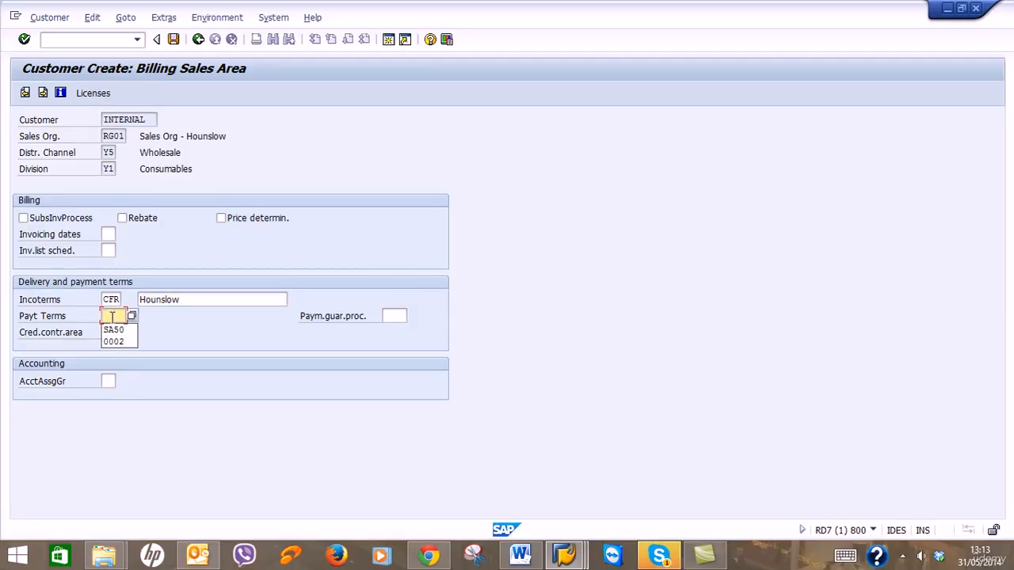
click(131, 316)
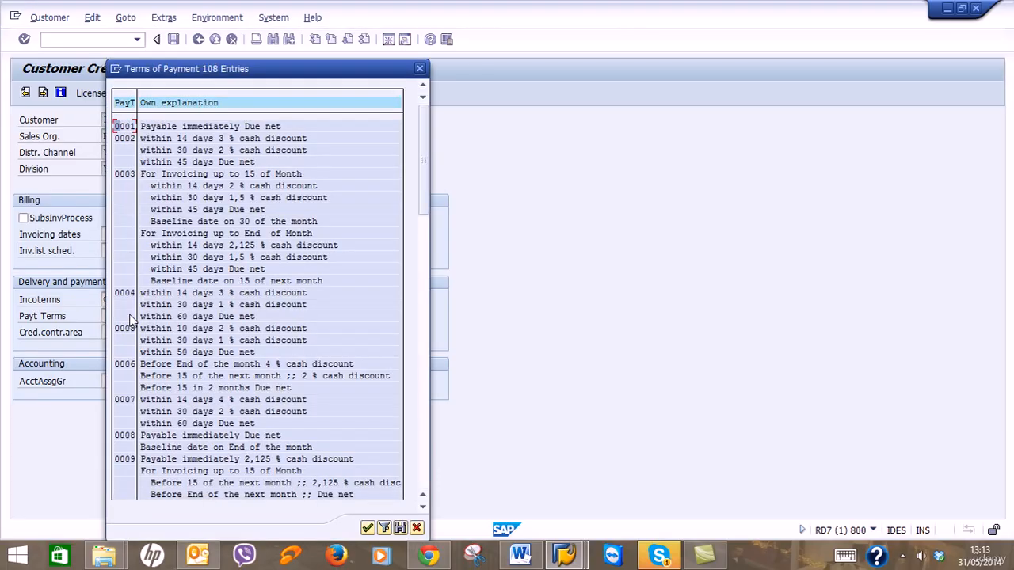
scroll(157, 310, down, 1)
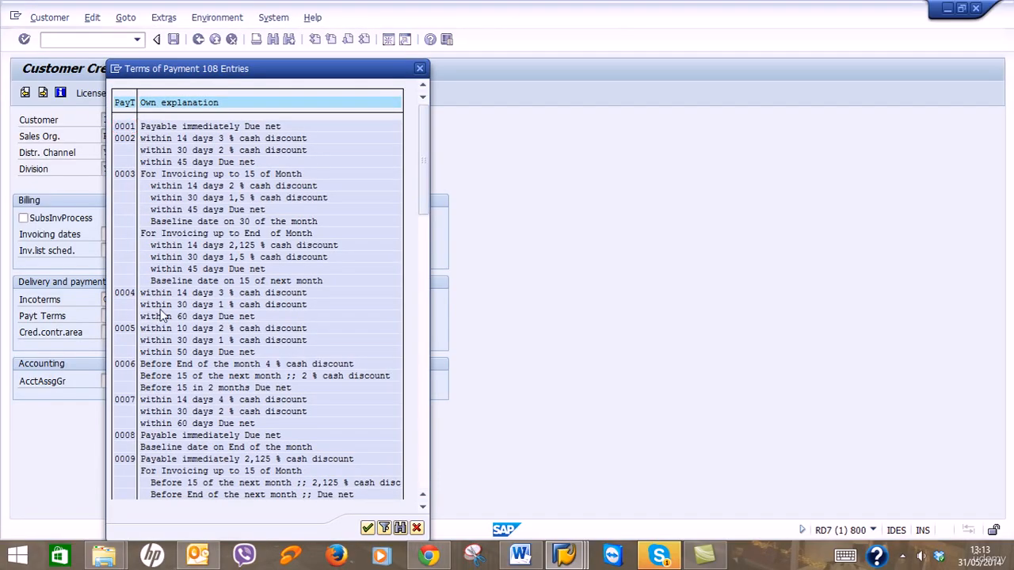
click(429, 469)
click(428, 467)
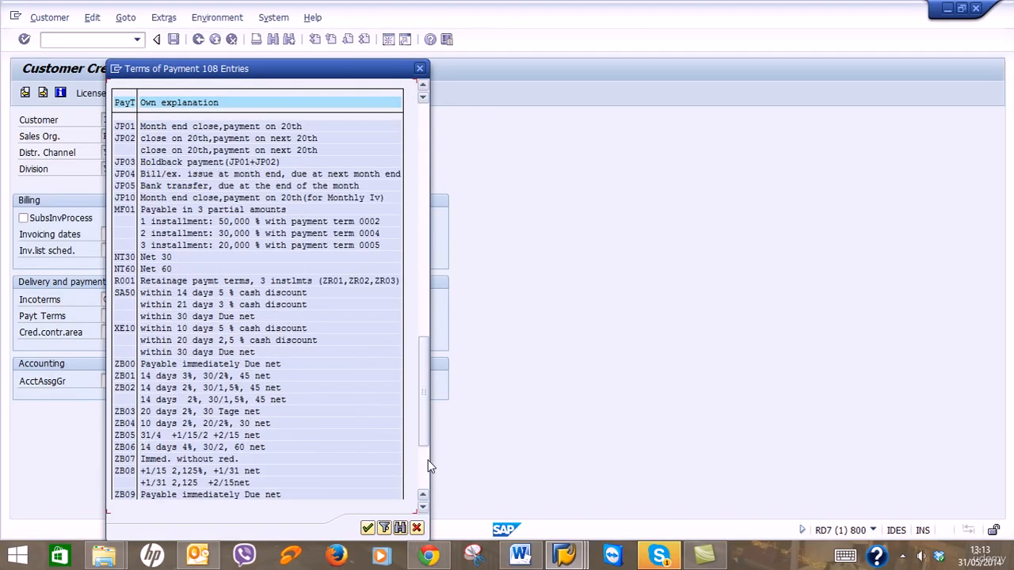
double_click(124, 295)
Set credit control area RG01 and account assignment group 01, then advance to Taxes.
click(115, 332)
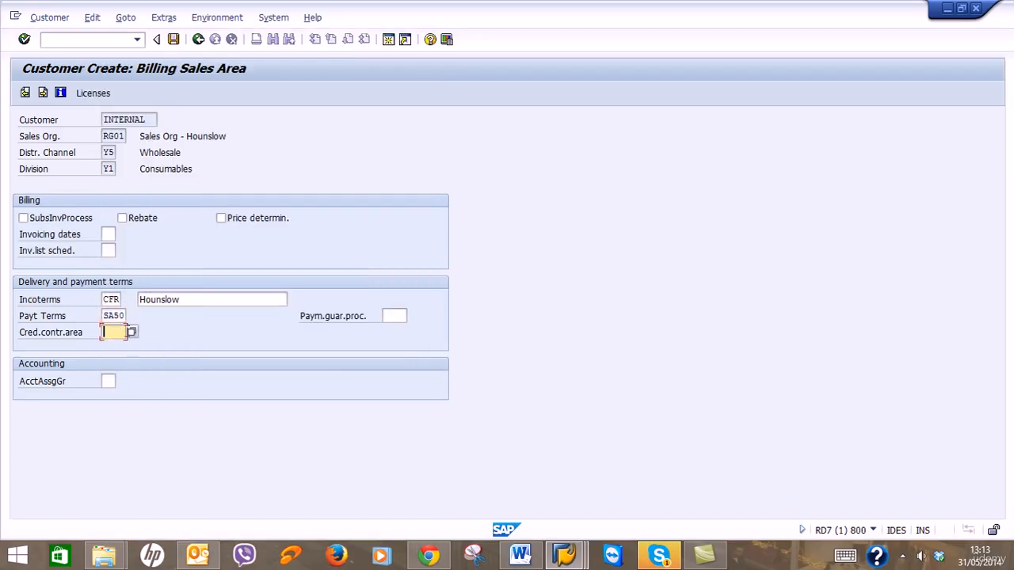
click(132, 332)
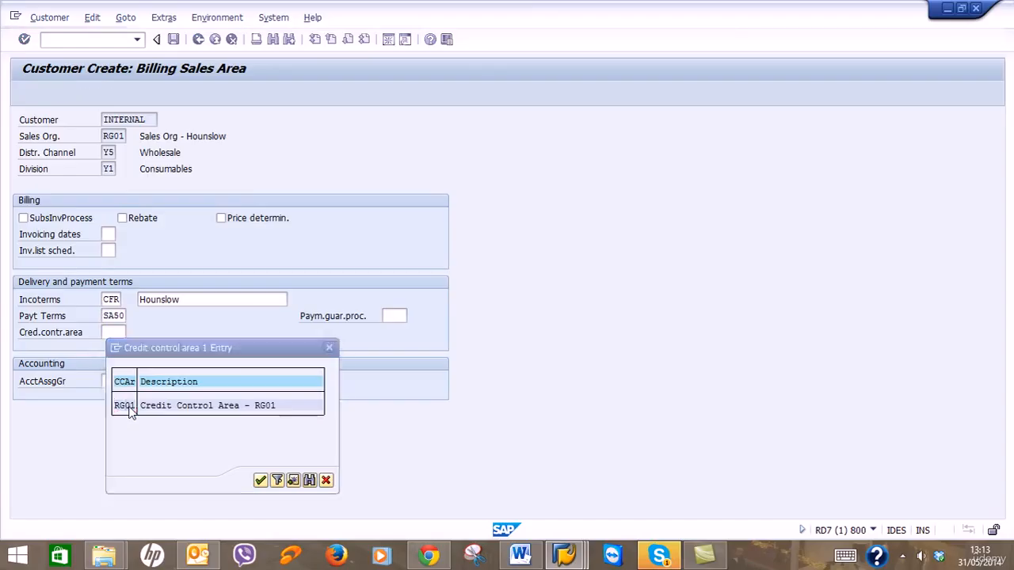
double_click(129, 408)
click(115, 382)
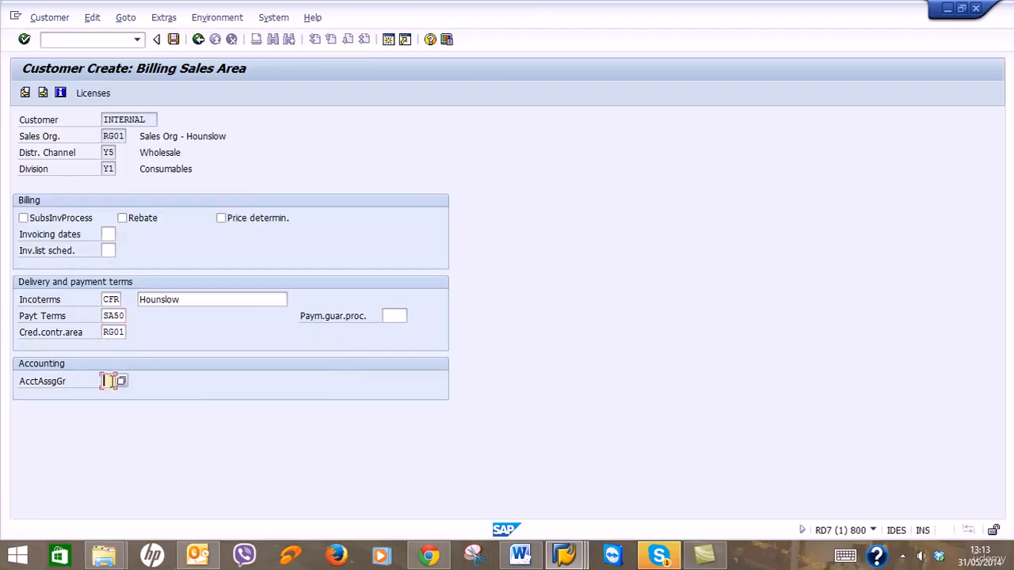
key(Return)
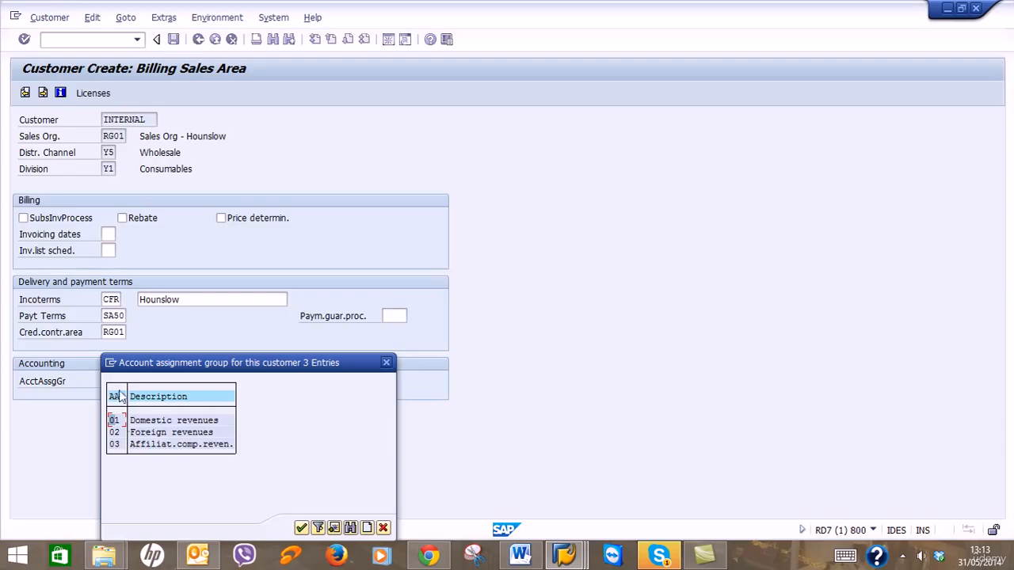
double_click(116, 420)
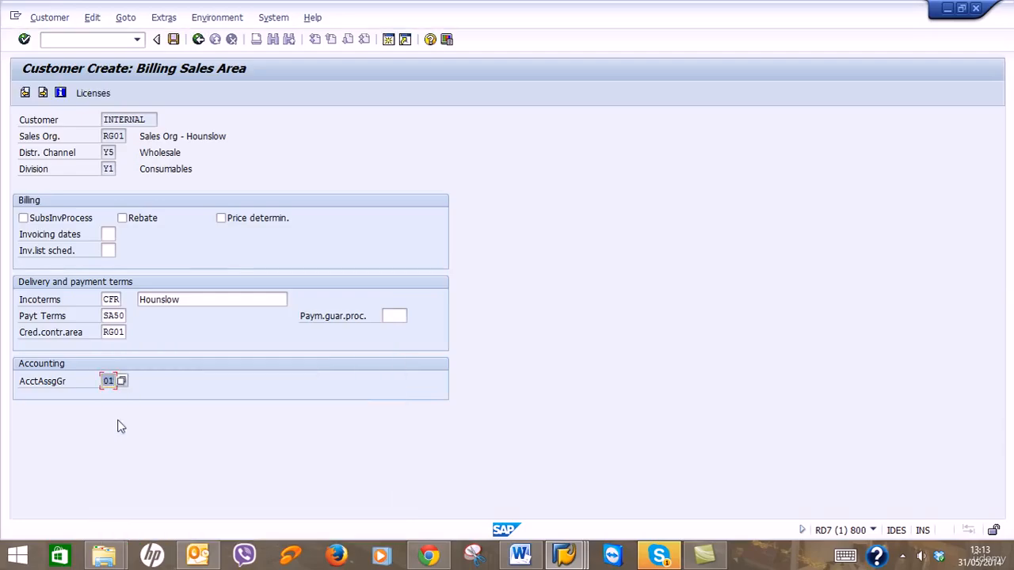
click(43, 94)
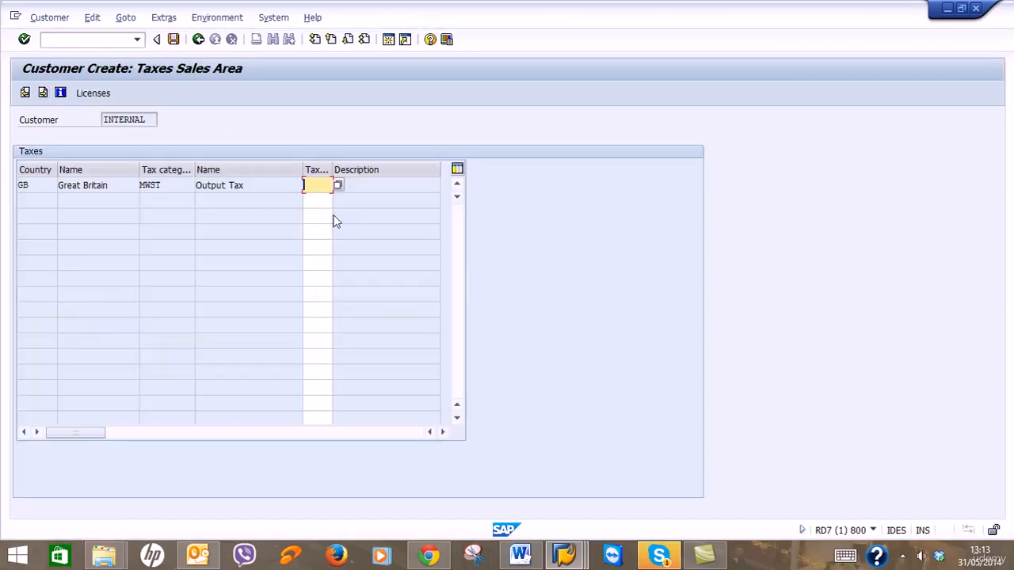
Set tax classification 1 Liable for Tax, pass Partner Functions, and save the customer.
click(339, 187)
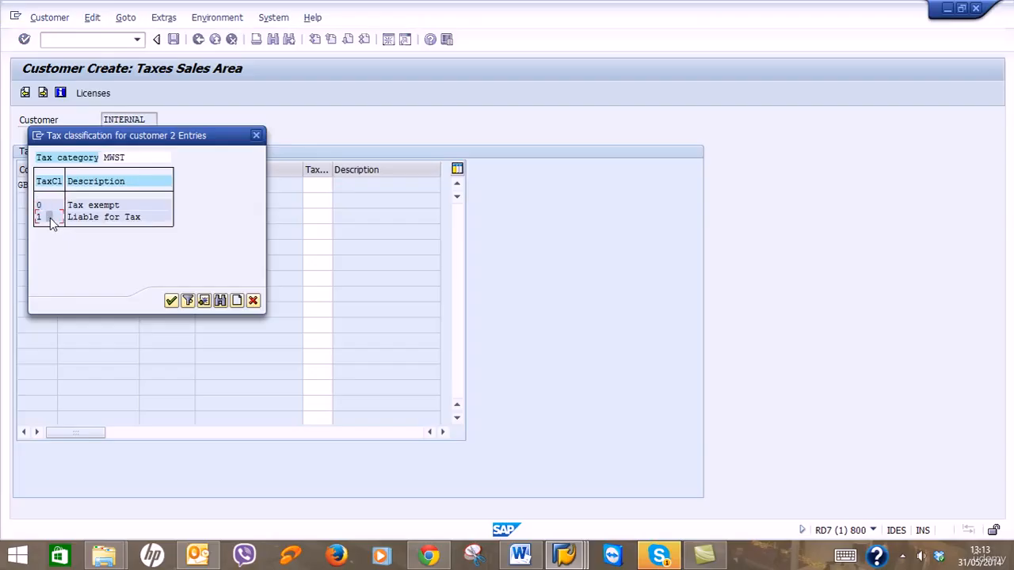
double_click(50, 220)
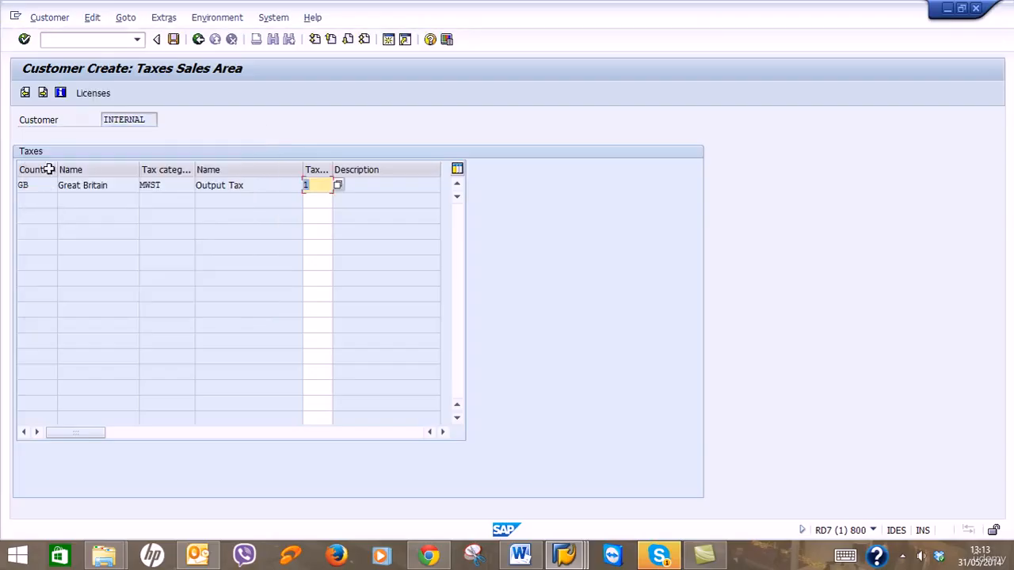
click(47, 94)
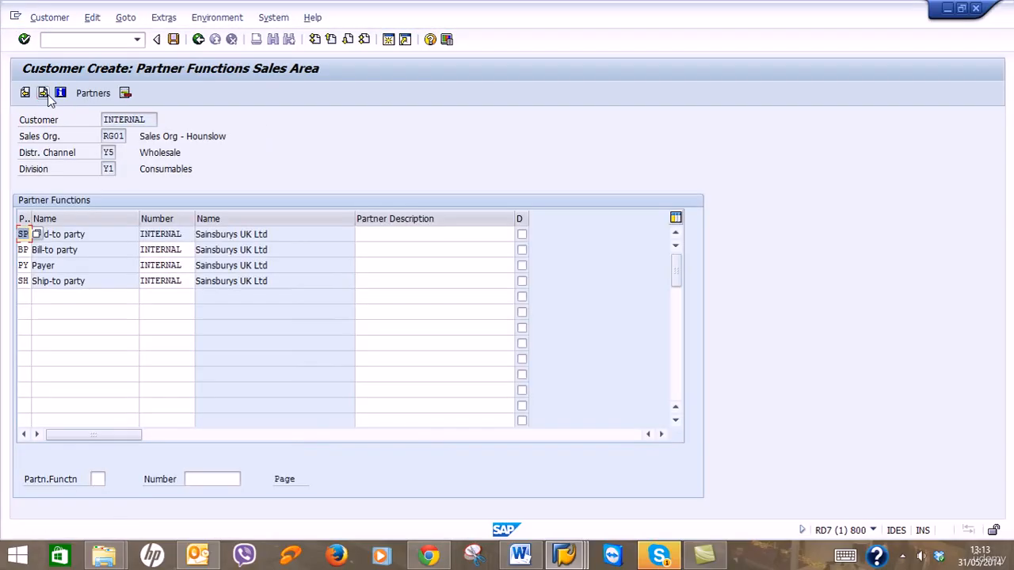
click(95, 236)
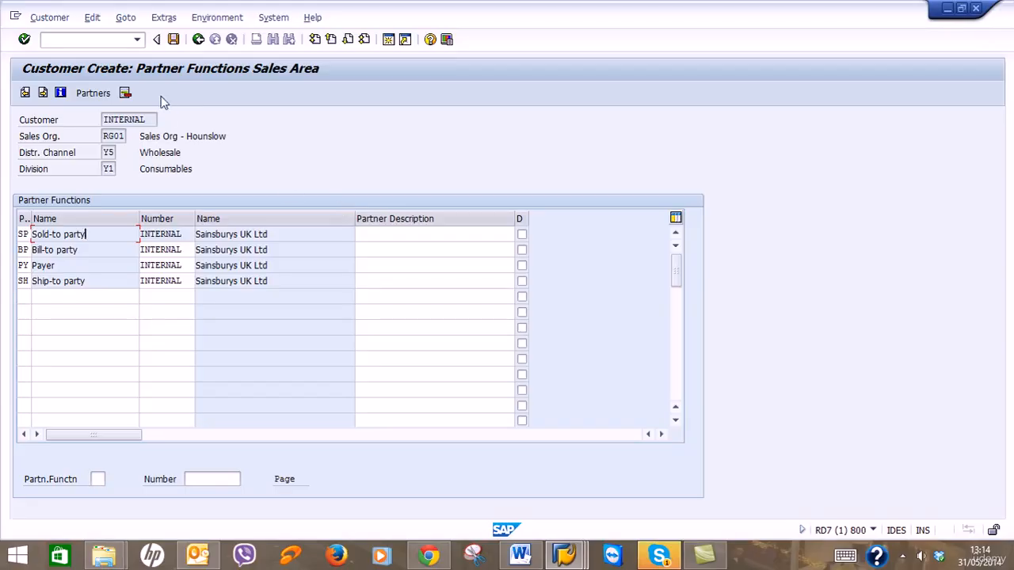
click(172, 42)
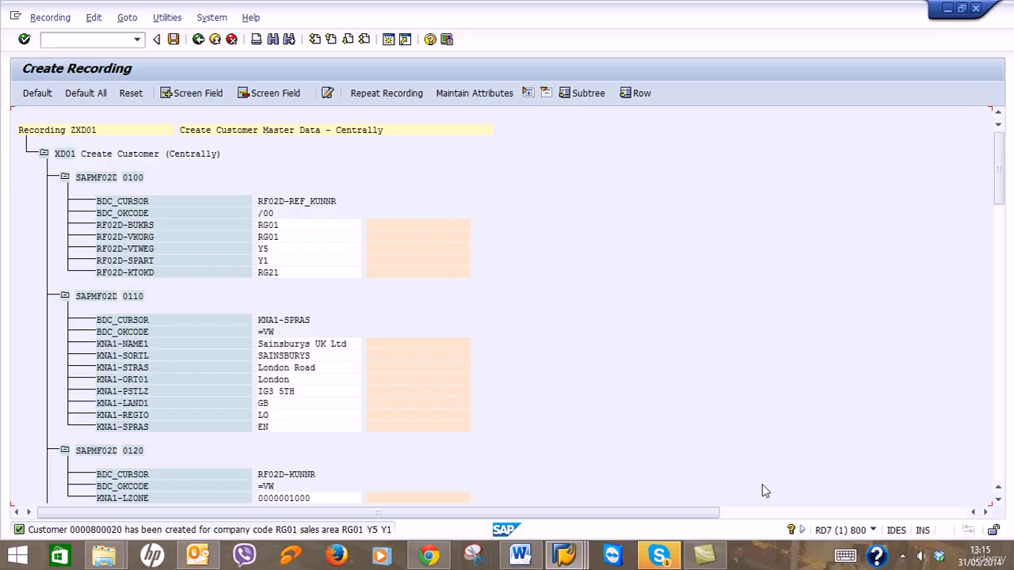
Scroll the Word guide to page 18 on updating recorded field names, then minimize it.
click(519, 554)
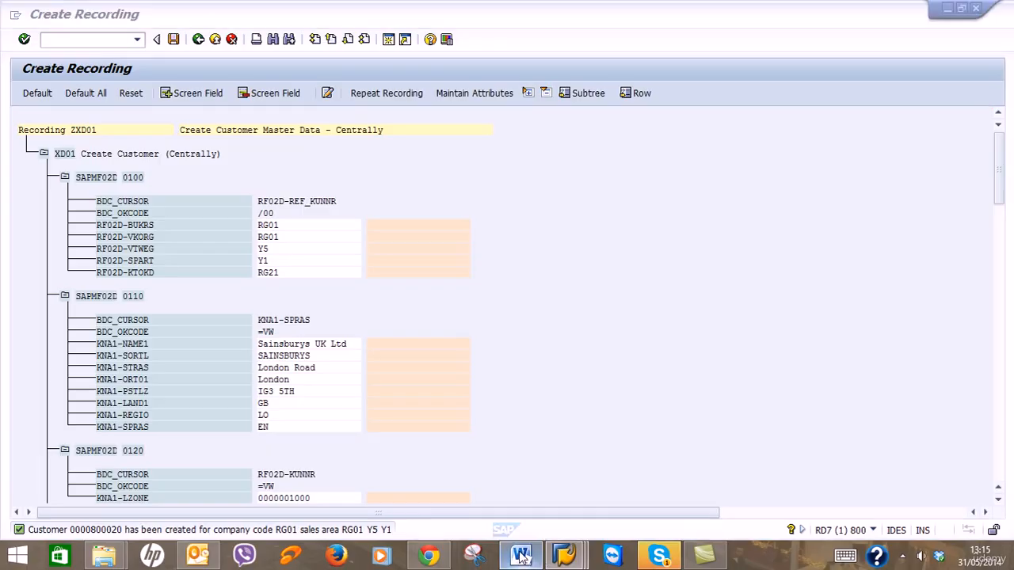
scroll(945, 477, down, 20)
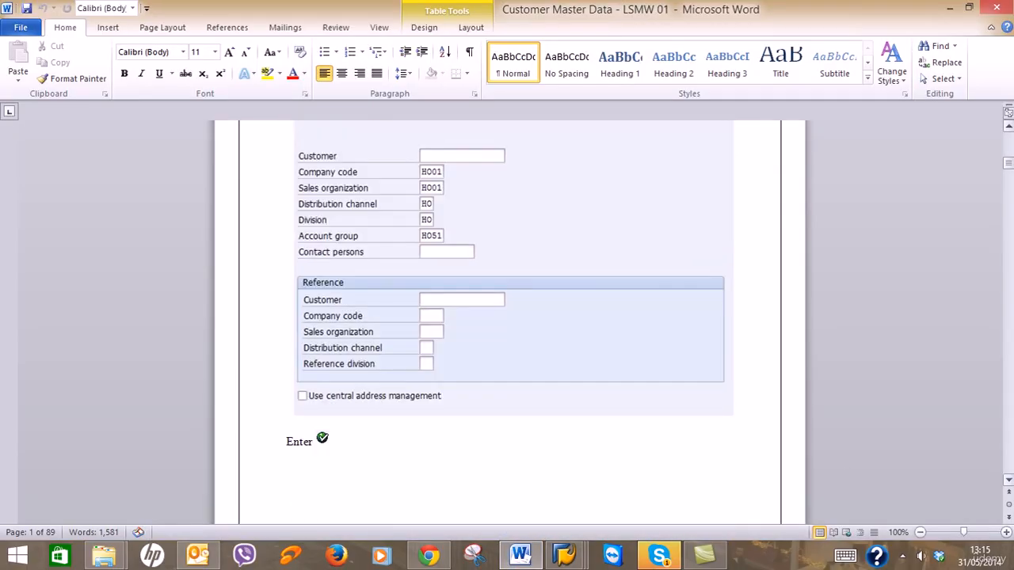
scroll(510, 323, down, 20)
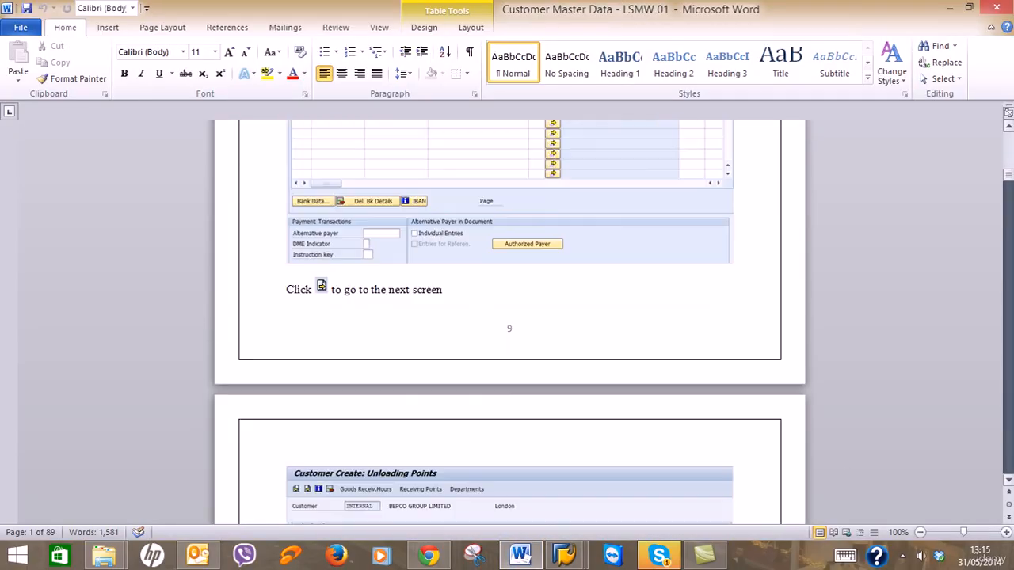
scroll(509, 323, down, 20)
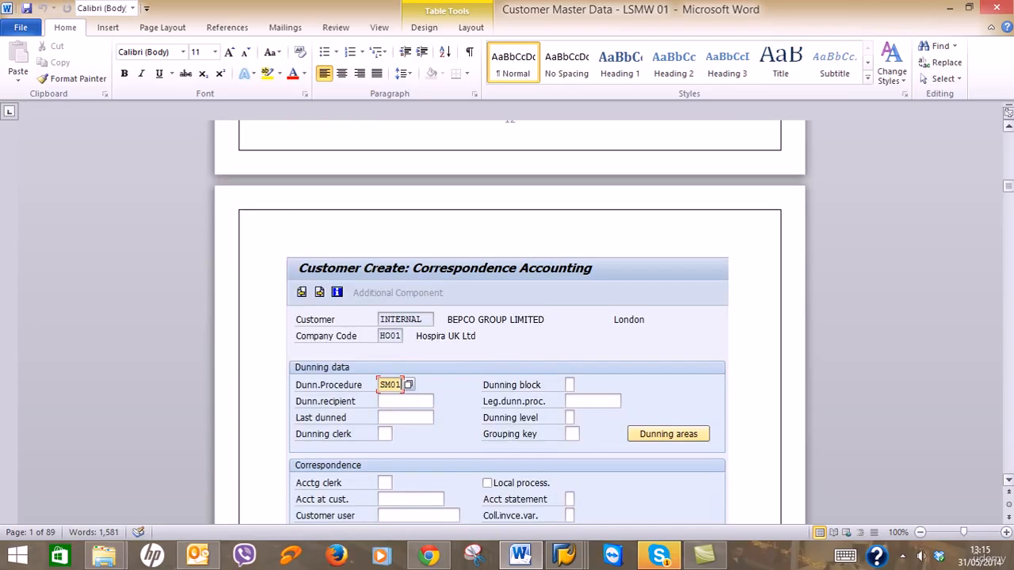
scroll(510, 323, down, 20)
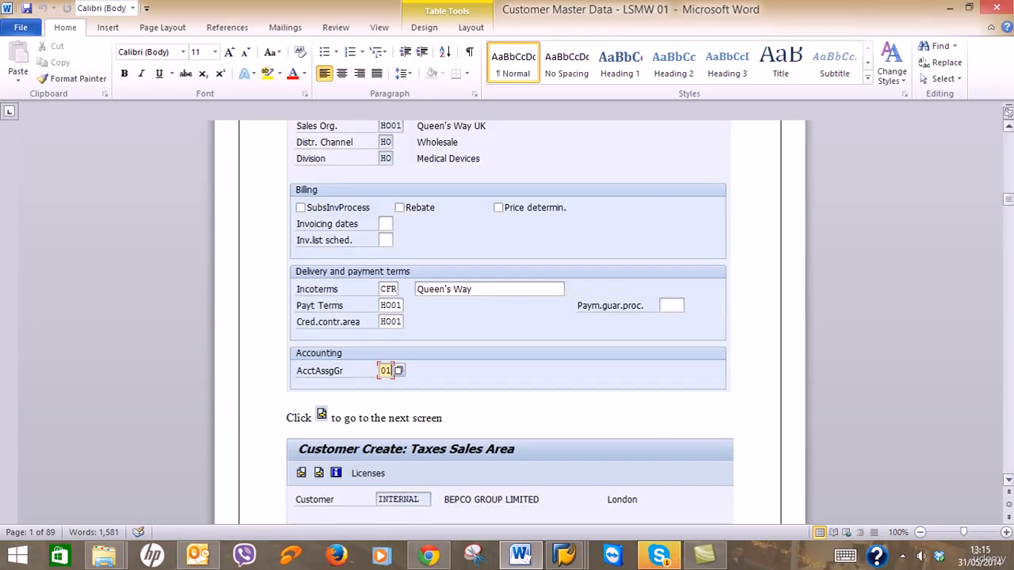
scroll(414, 364, down, 15)
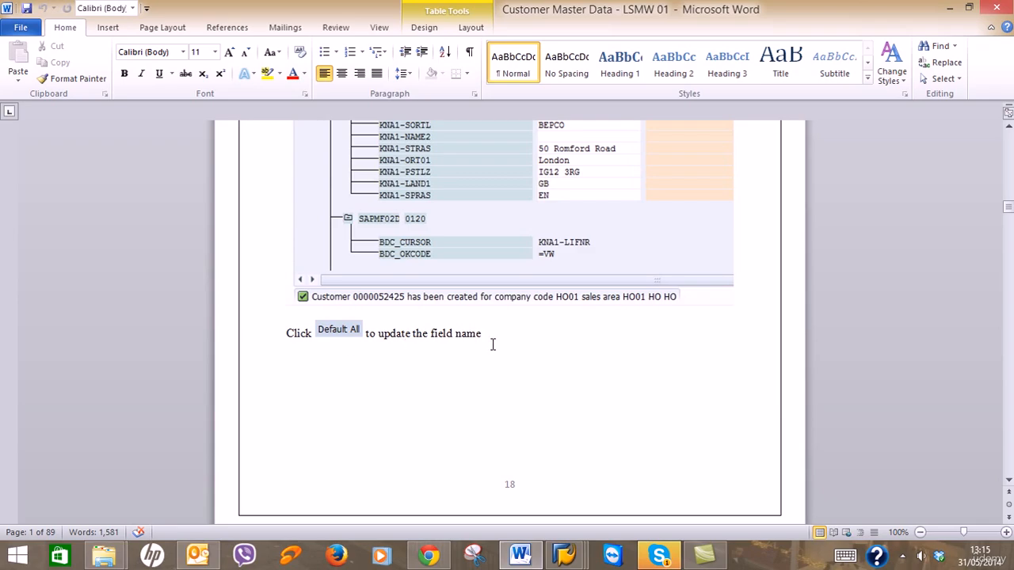
click(950, 8)
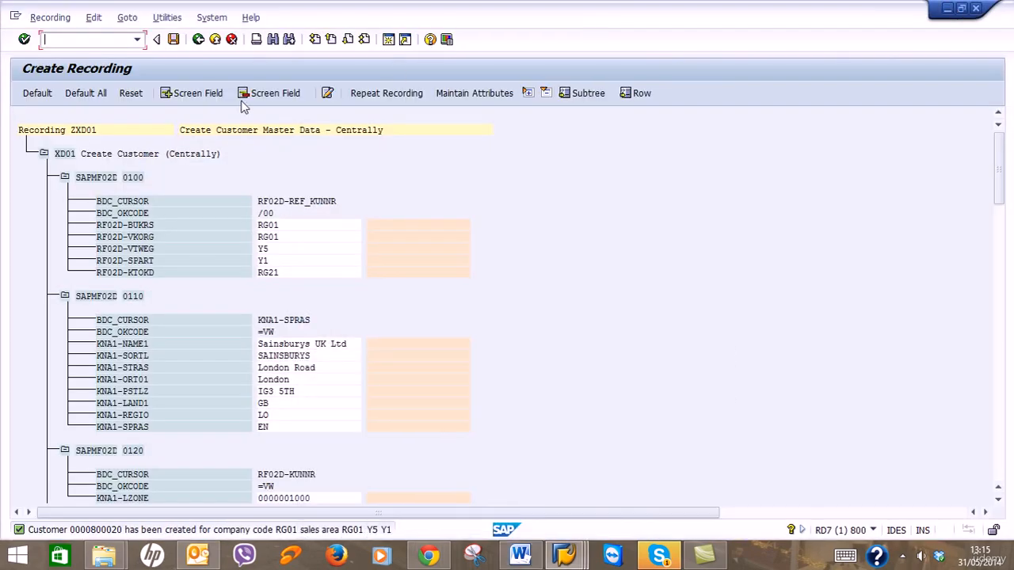
Apply Default All field names and descriptions to the ZXD01 recording, then return to the Word guide.
click(97, 94)
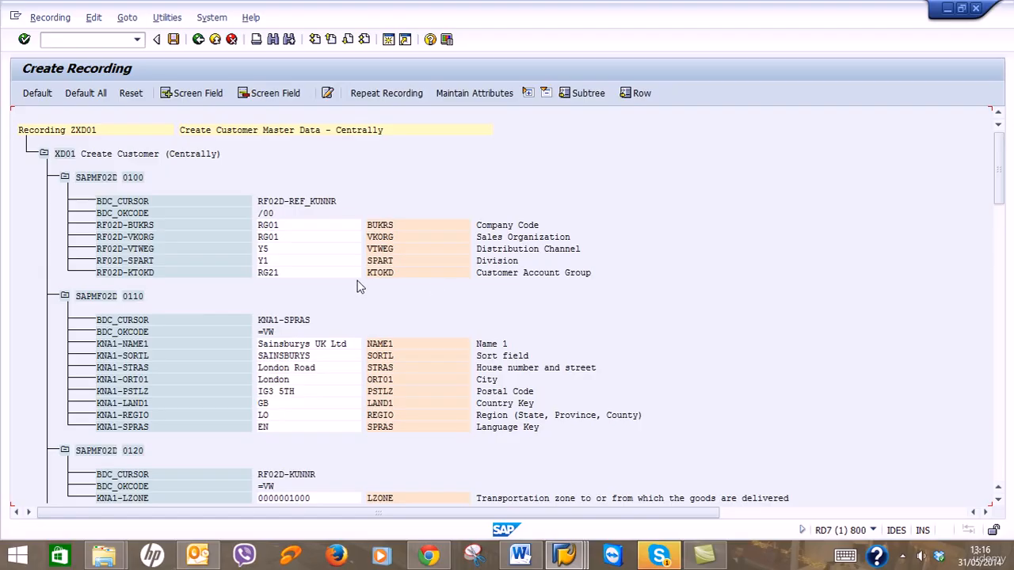
scroll(374, 310, down, 1)
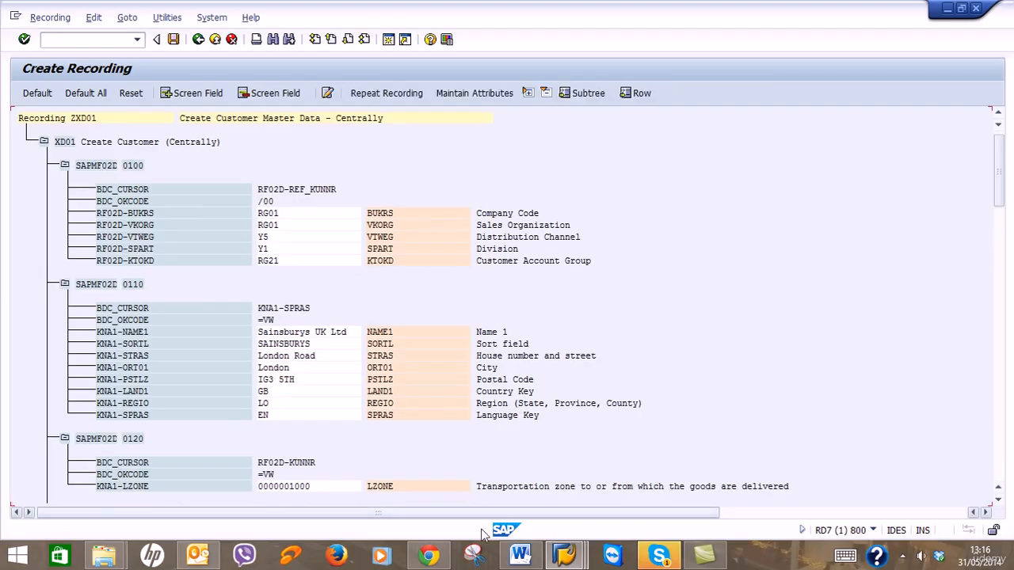
click(520, 557)
scroll(563, 406, down, 8)
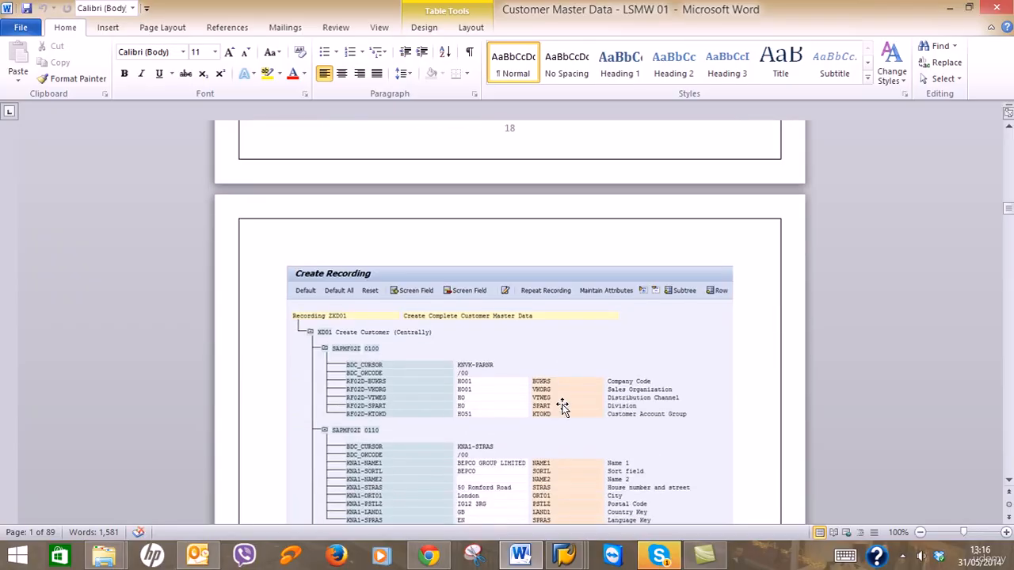
Leave the Word guide and scroll SAP's Create Recording screen up to the Recording ZXD01 header.
scroll(562, 405, down, 4)
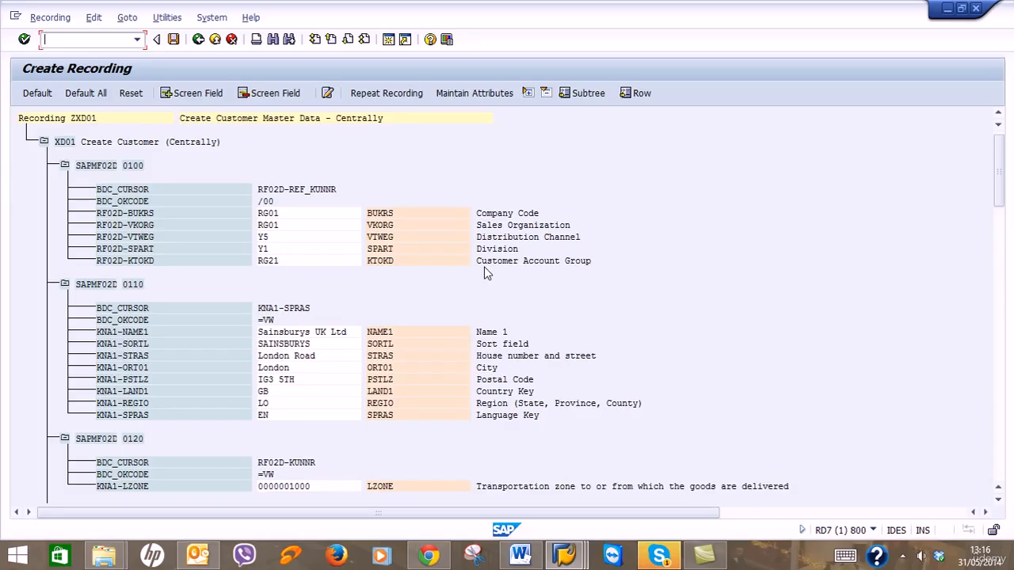
click(519, 557)
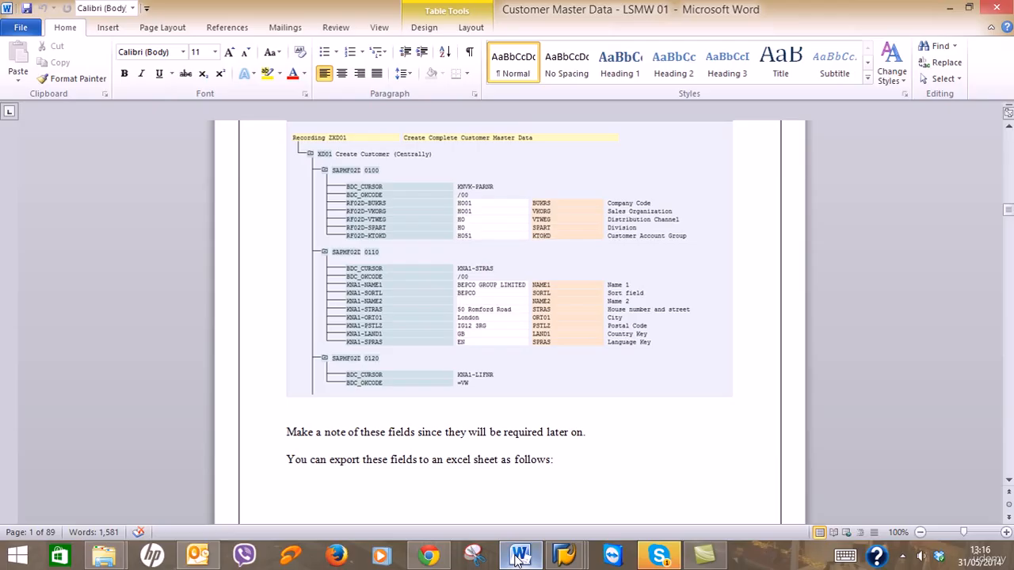
click(519, 557)
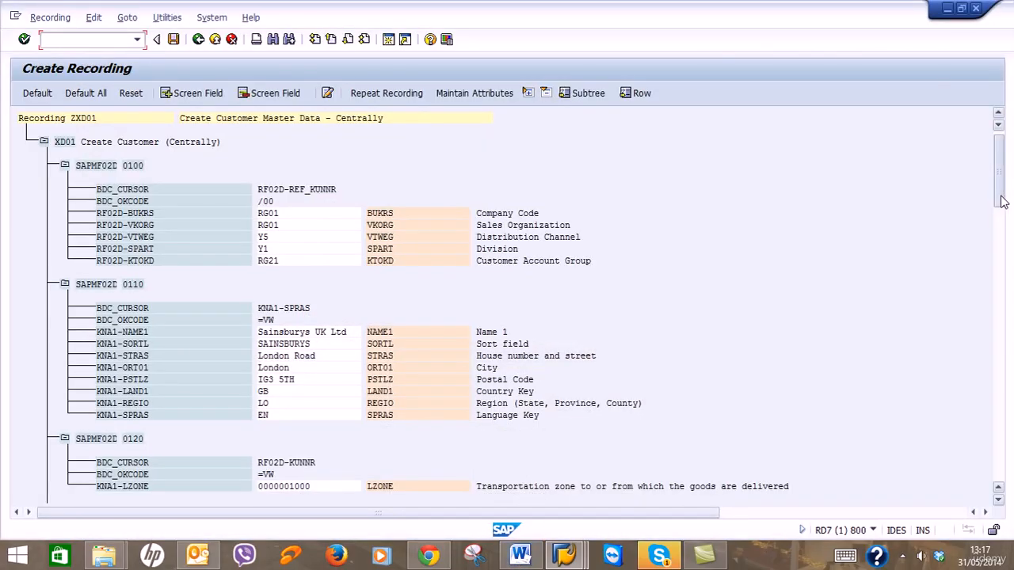
drag(1004, 210, 1003, 210)
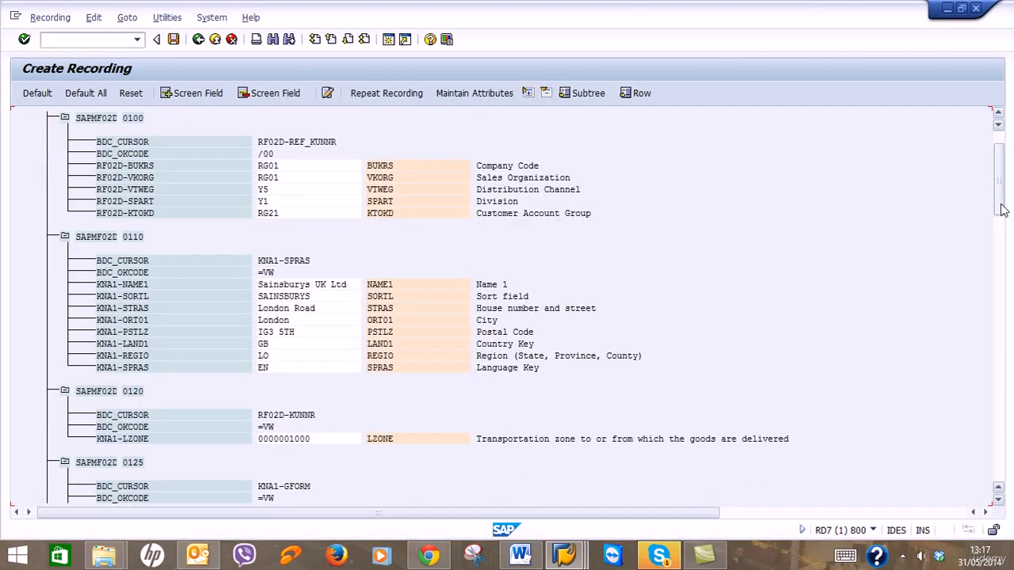
click(999, 114)
click(999, 116)
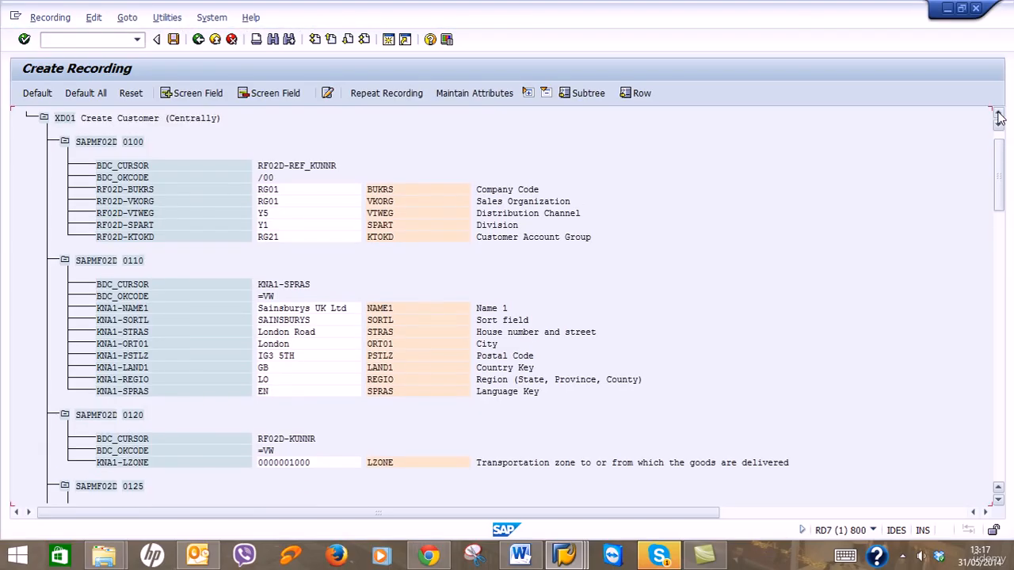
click(999, 117)
click(999, 116)
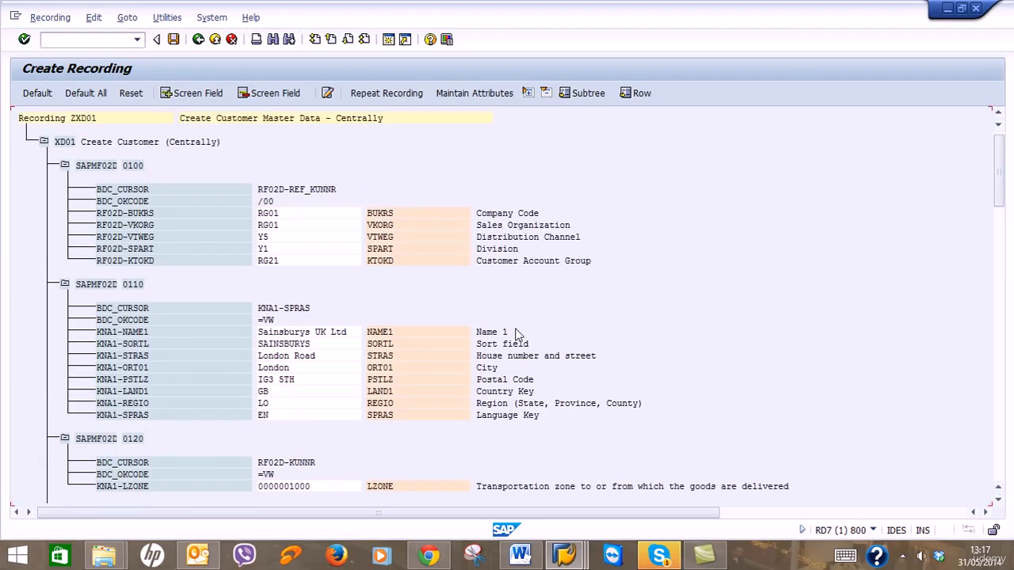
click(473, 556)
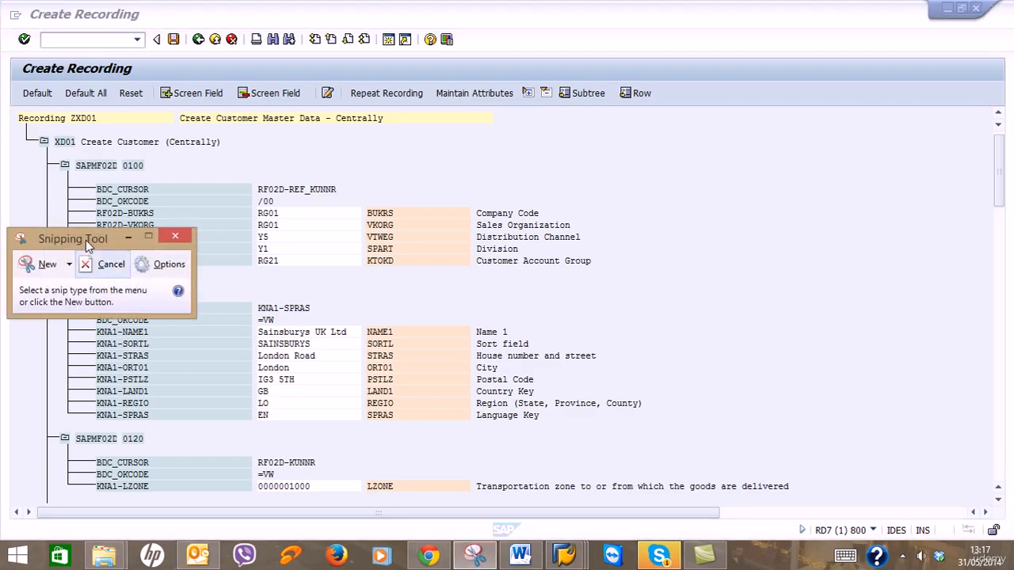
Snip the whole ZXD01 Create Recording screen area.
drag(86, 241, 903, 217)
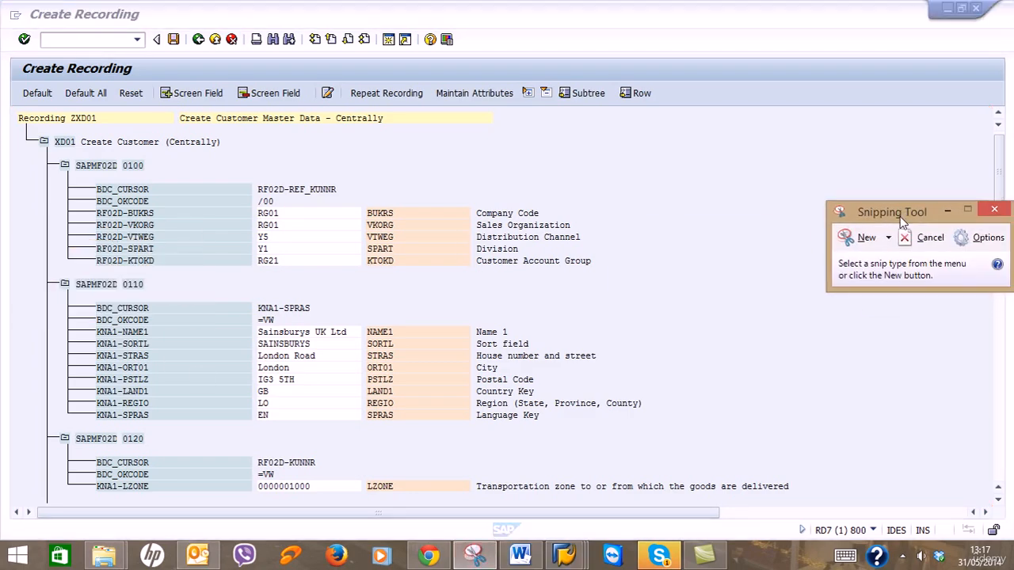
click(855, 245)
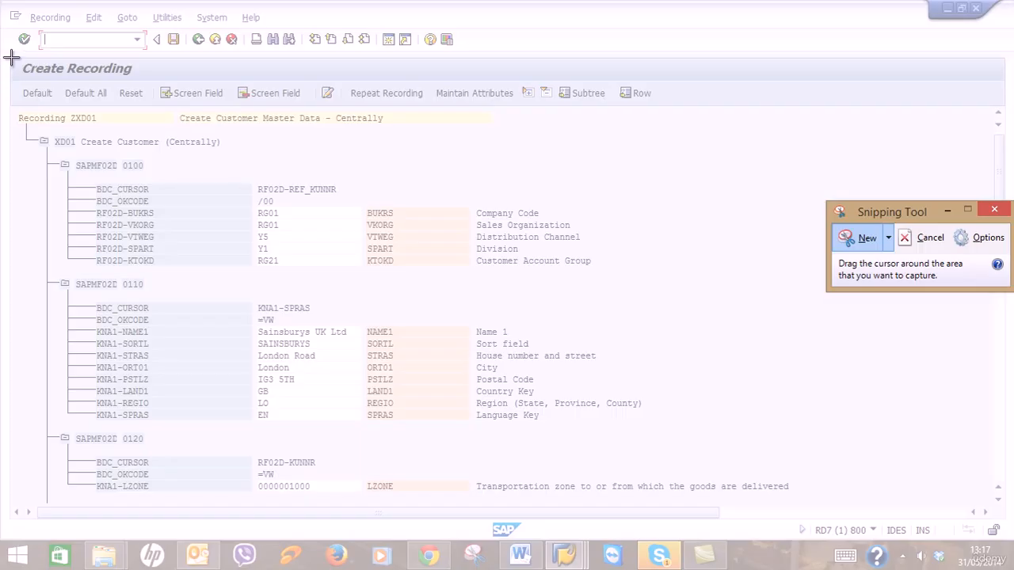
drag(9, 56, 846, 501)
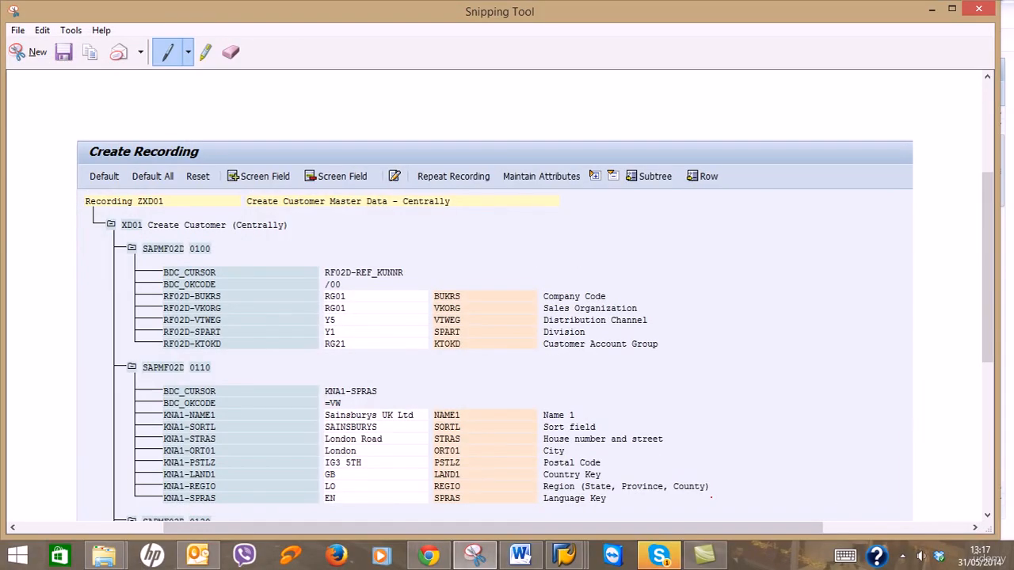
Save the snip as 'Screen shot 1' in a new Desktop folder named LSMW.
click(63, 52)
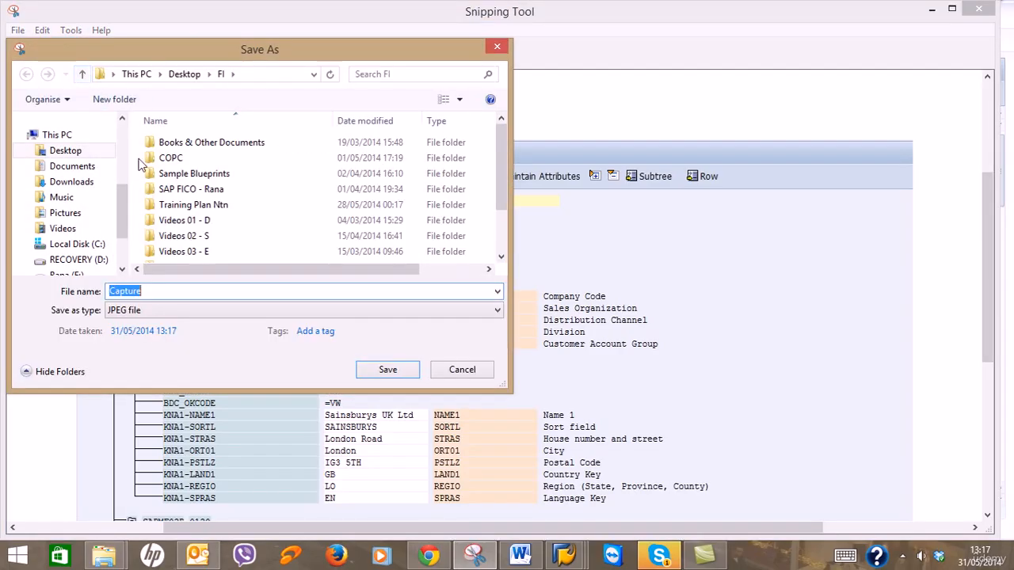
drag(121, 196, 121, 164)
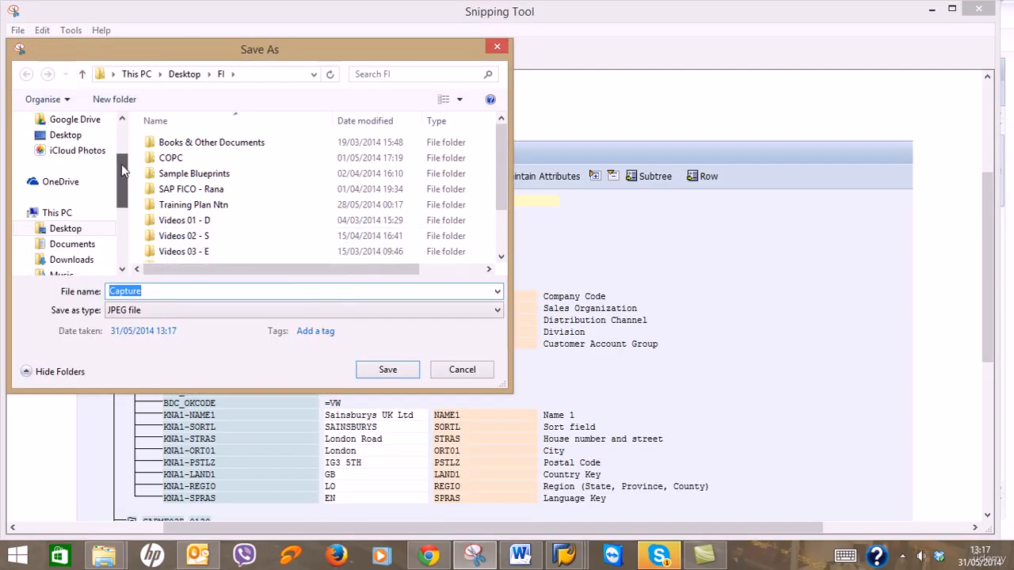
click(91, 230)
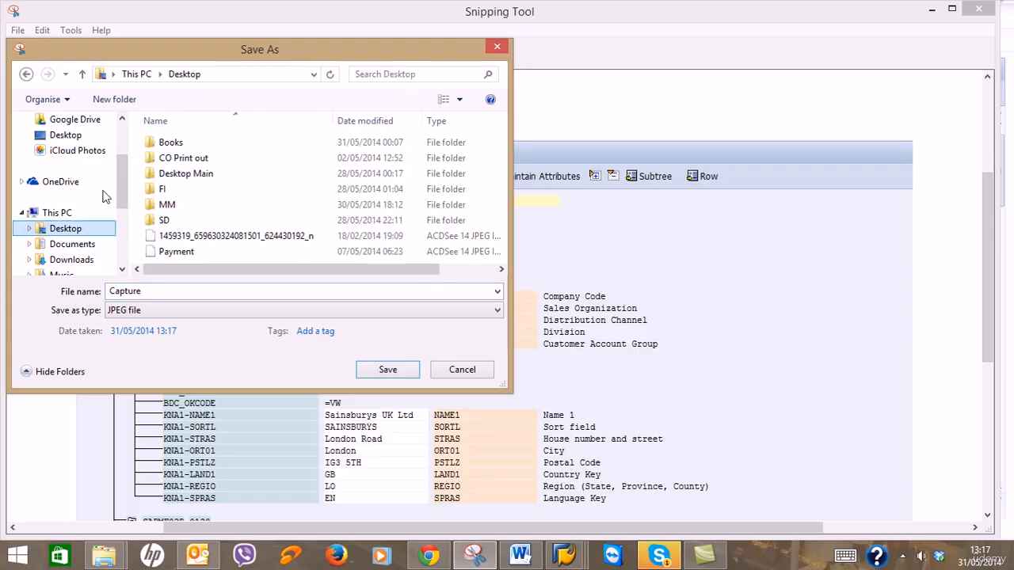
click(121, 98)
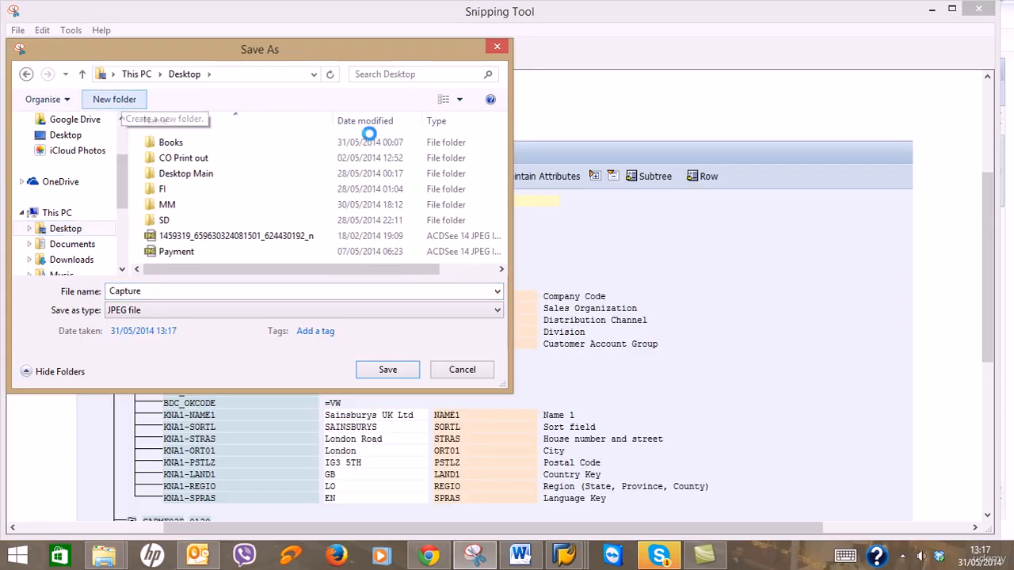
text(LSM)
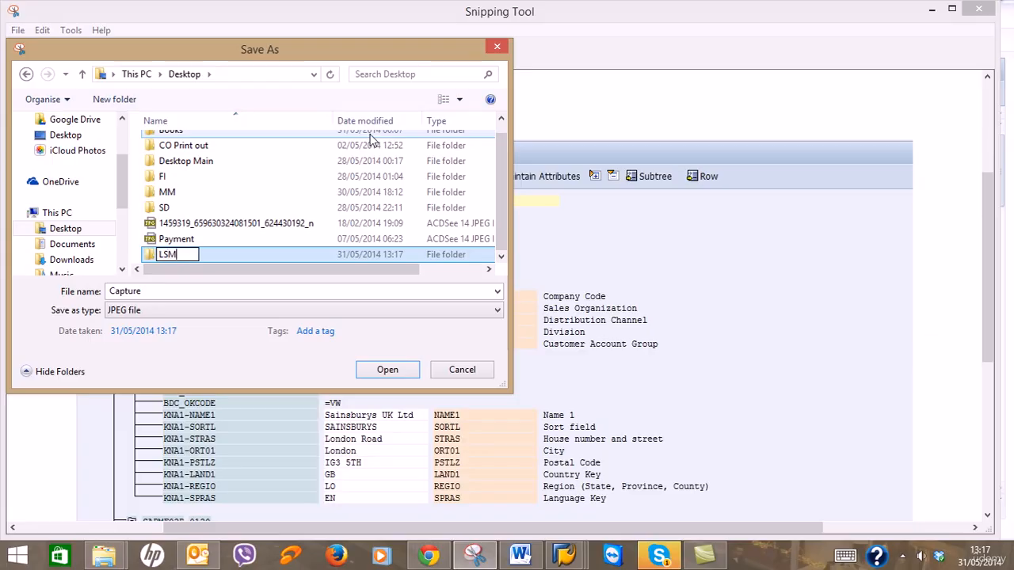
text(W)
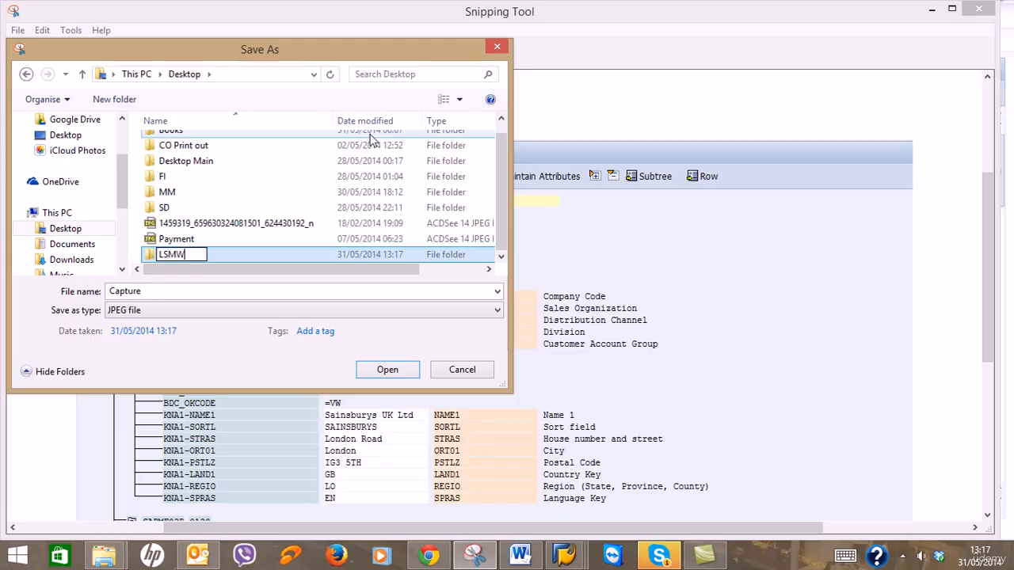
key(Return)
double_click(209, 252)
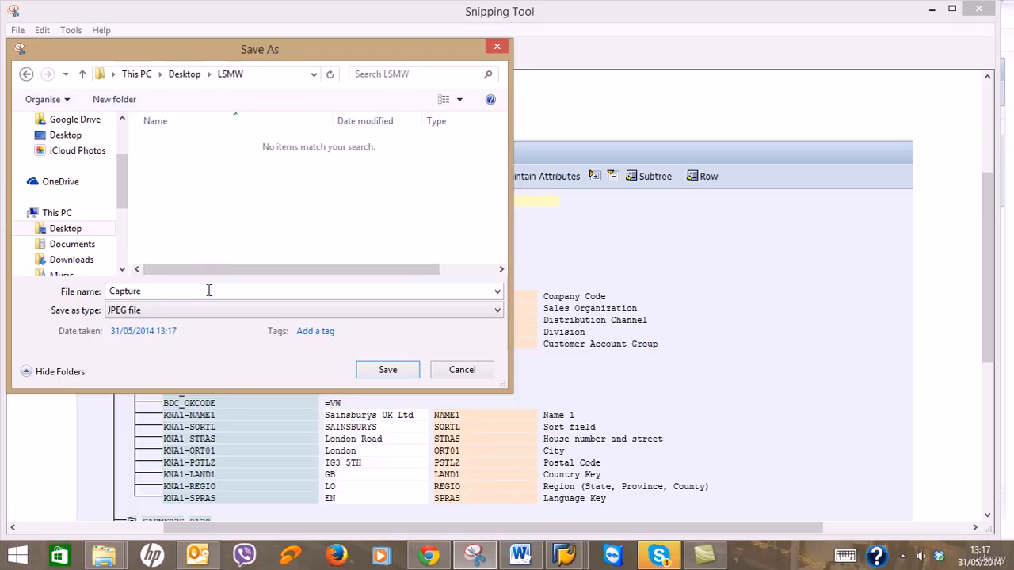
text(Scr)
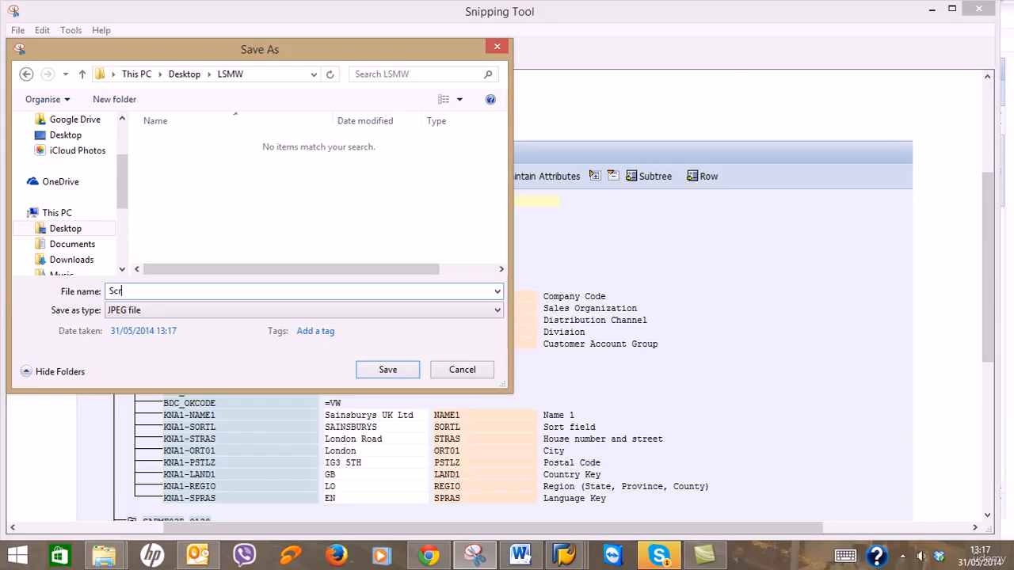
text(een shot 1)
click(389, 370)
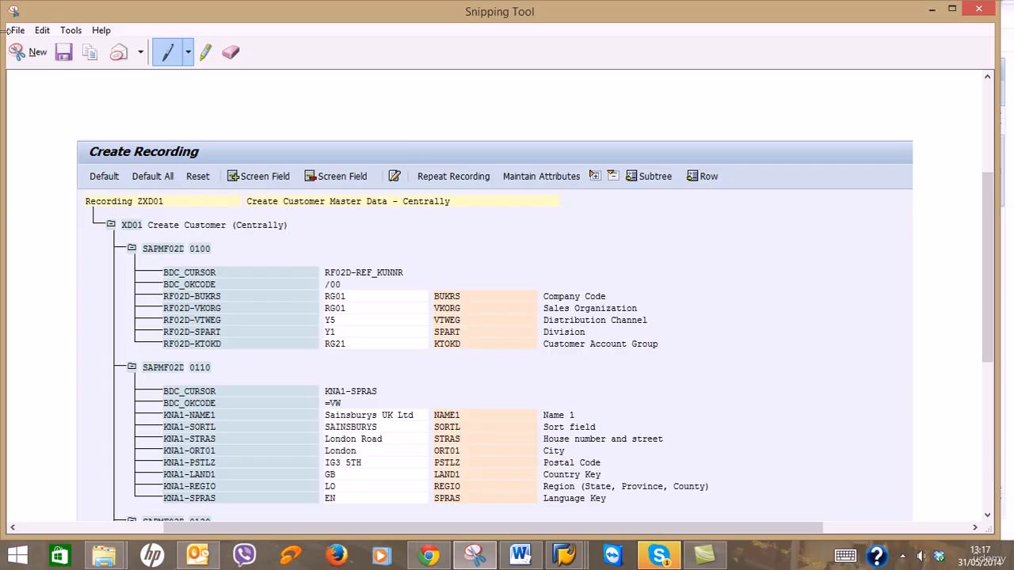
Scroll the SAP recording tree down to its lower part.
click(932, 9)
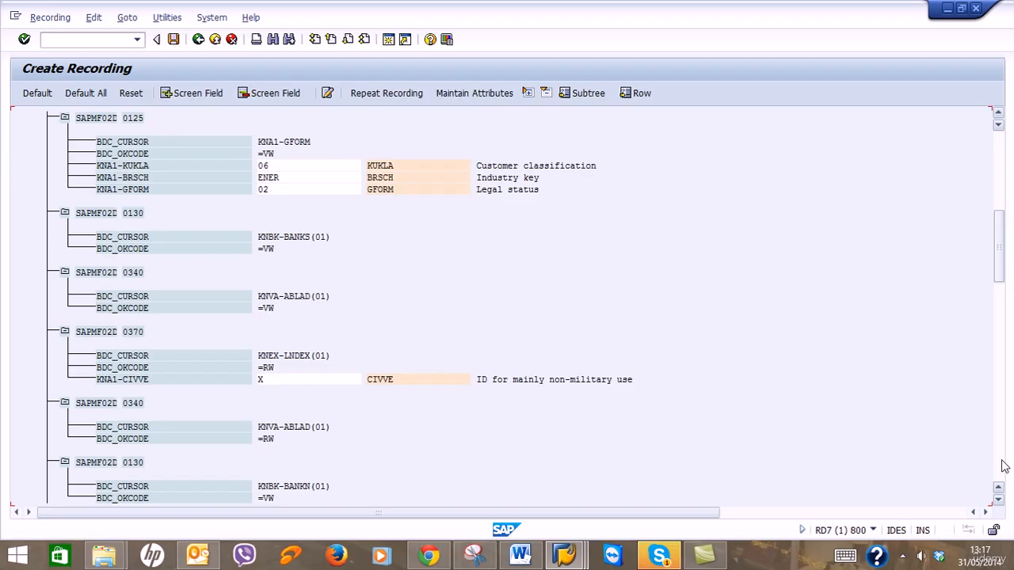
click(999, 113)
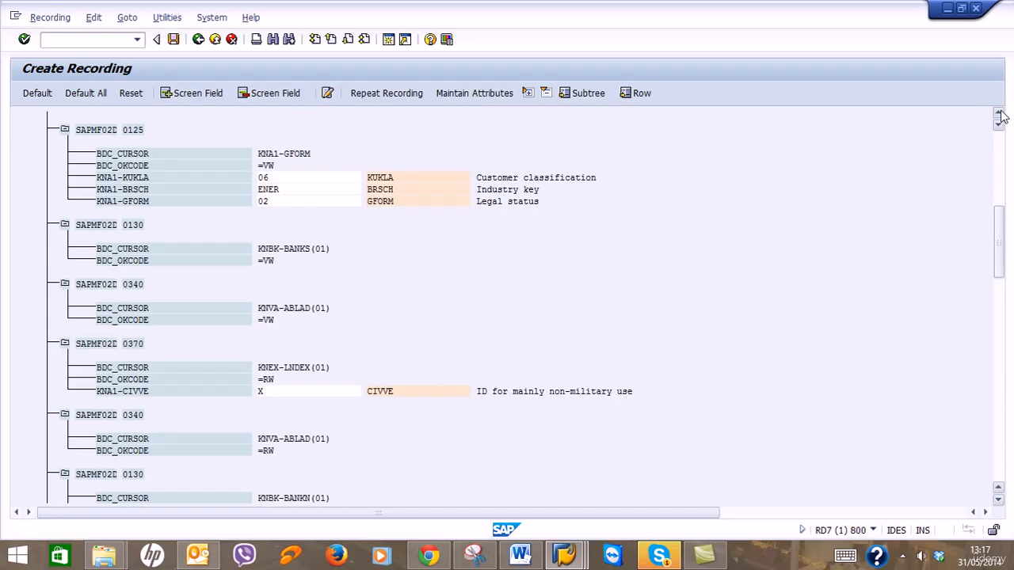
click(999, 113)
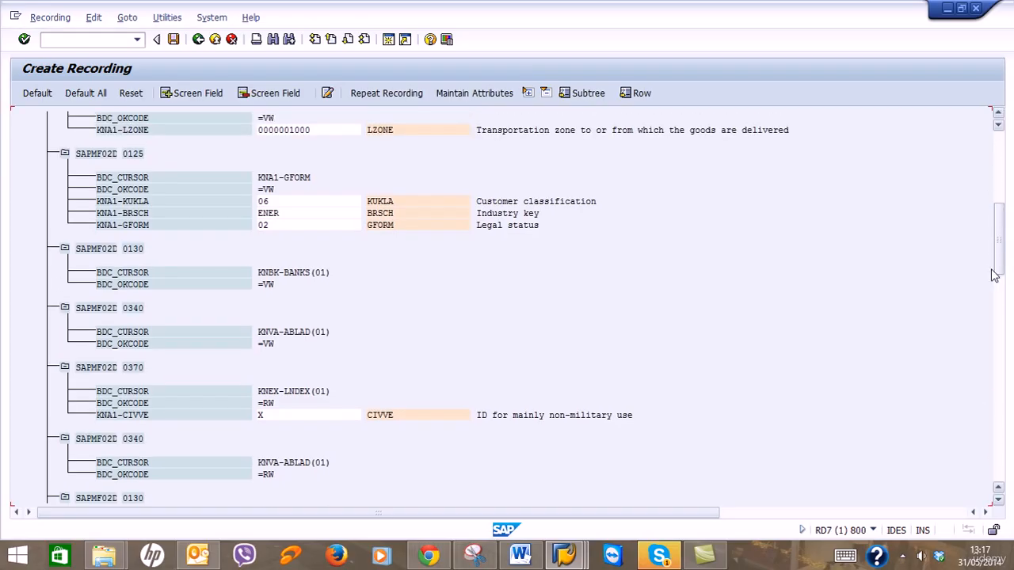
click(999, 500)
click(1000, 500)
click(999, 500)
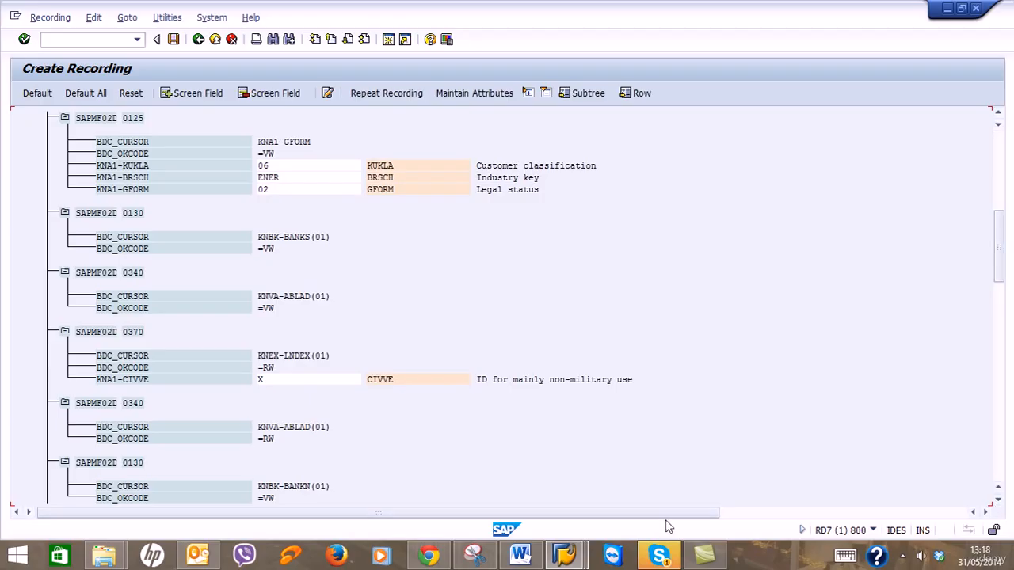
Snip the recording from screen SAPMF02D 0125 onward and save it as 'Screen shot 2'.
click(473, 555)
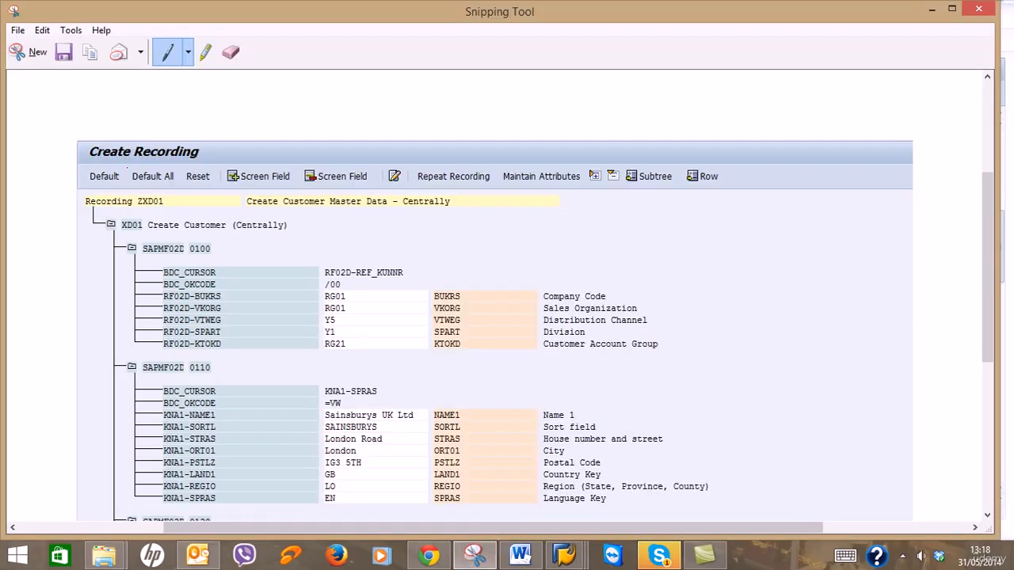
click(25, 52)
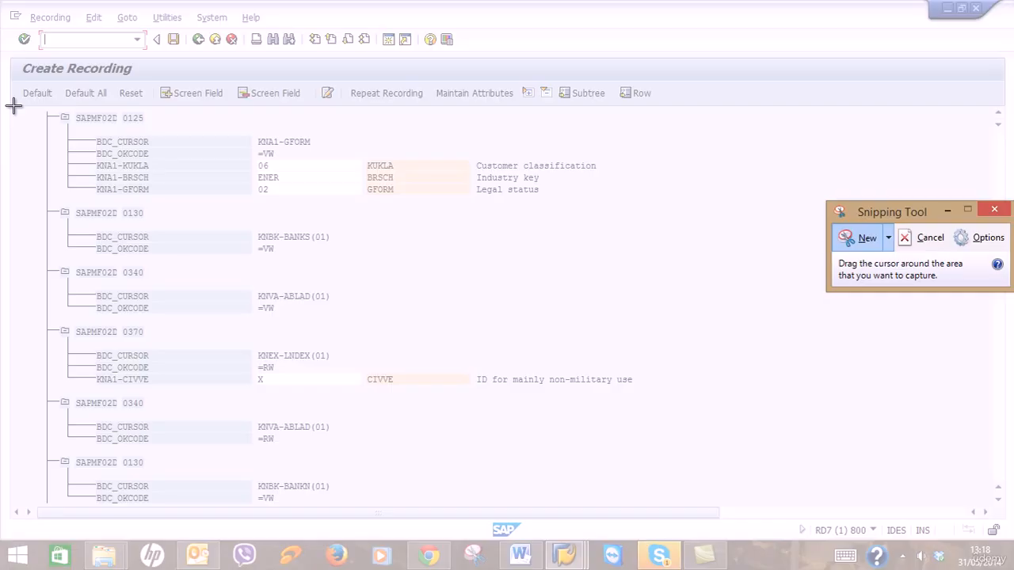
drag(13, 105, 713, 504)
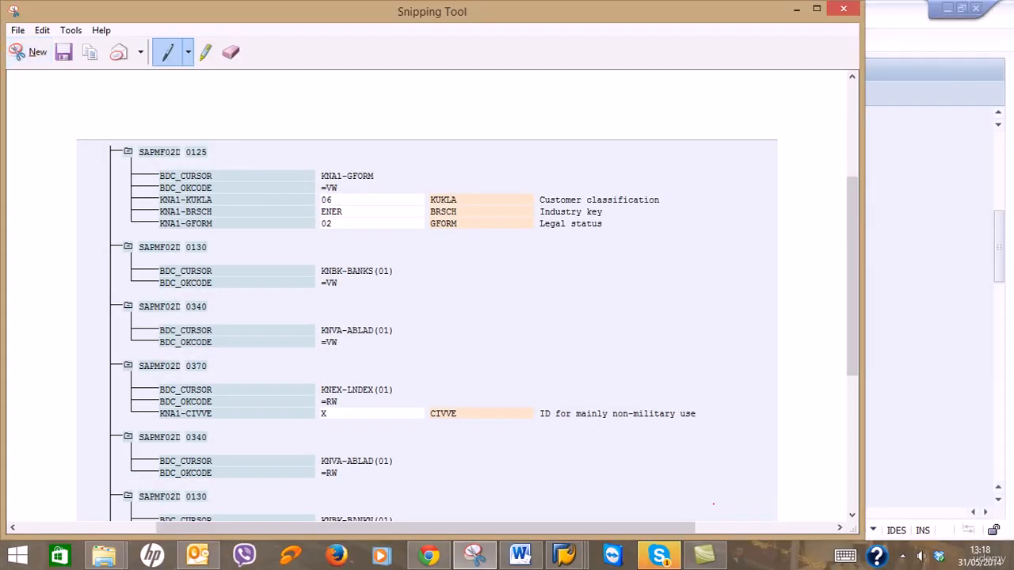
click(65, 51)
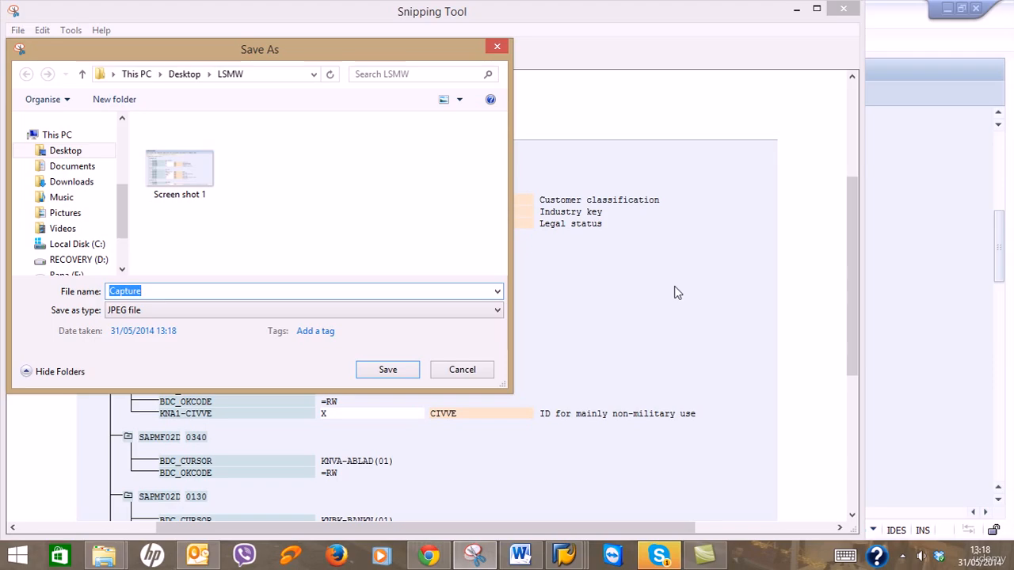
text(Screen sh)
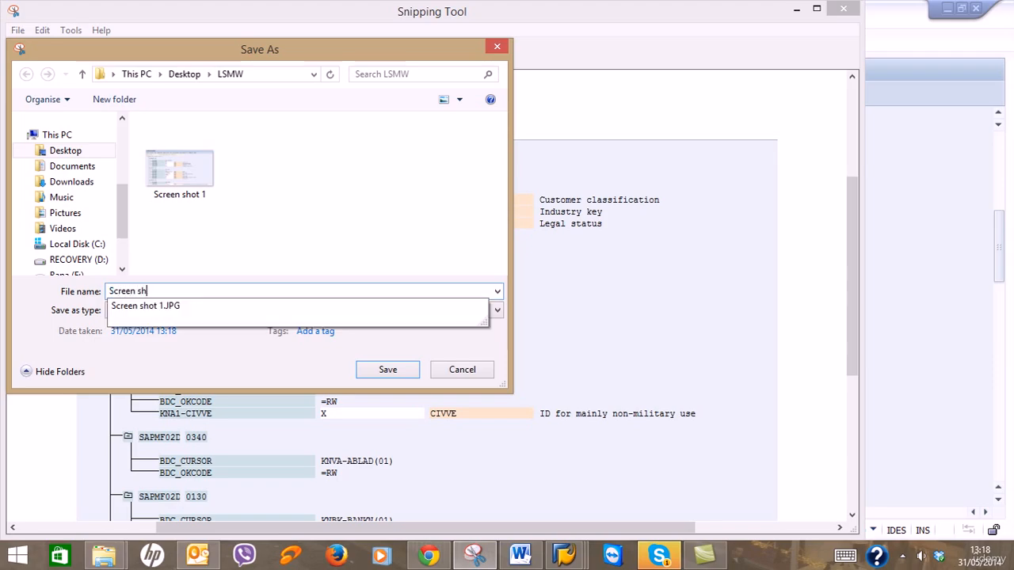
text(ot 2)
key(Return)
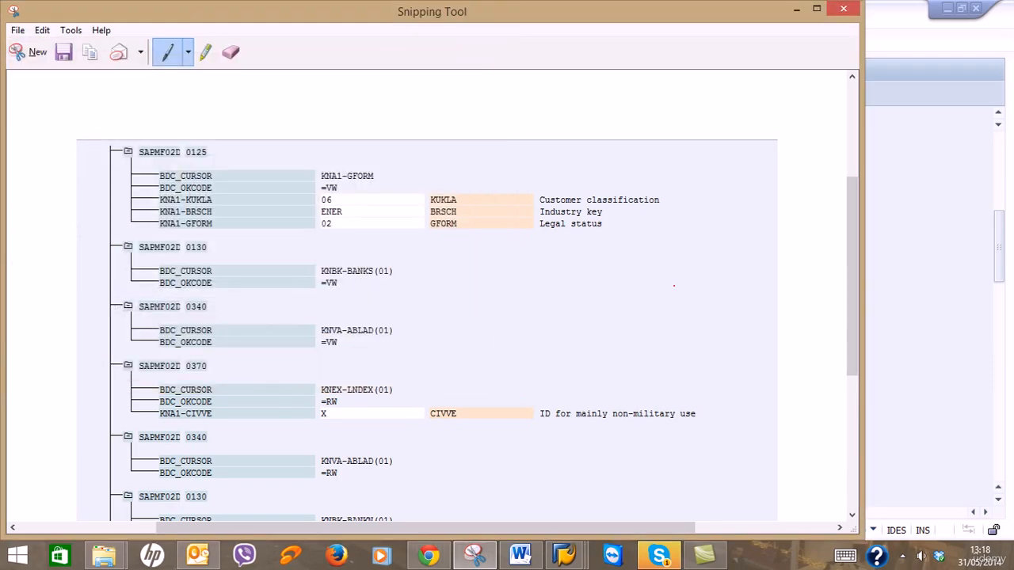
Scroll recording ZXD01 down to screen 0215 with payment terms SA50 and payment method T.
click(796, 9)
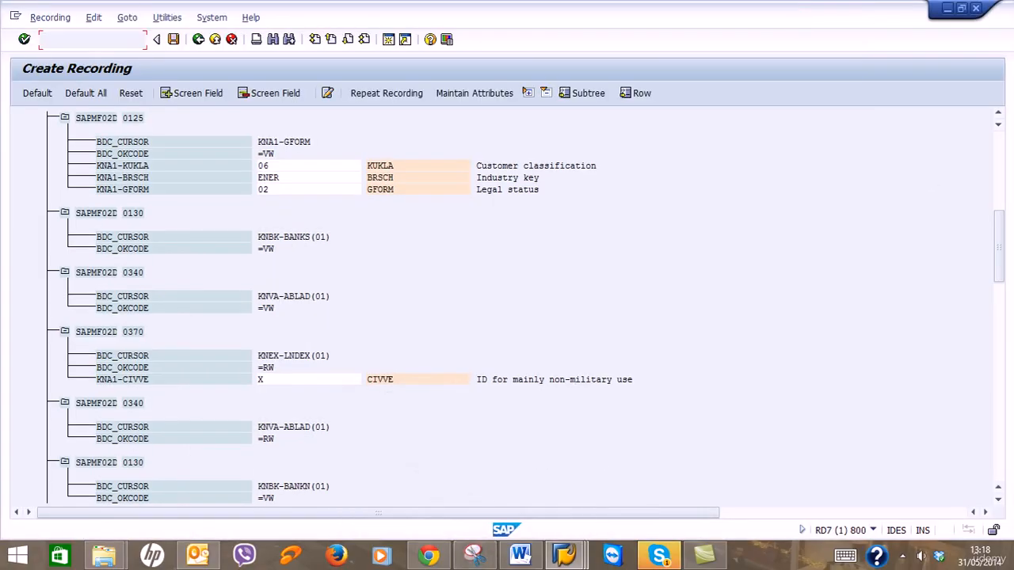
click(998, 500)
click(998, 500)
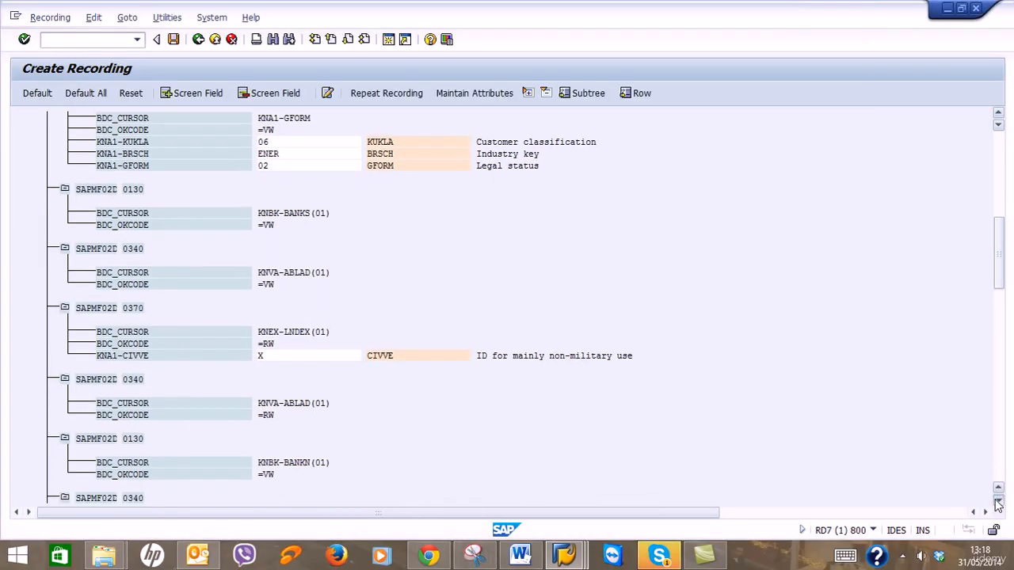
click(999, 500)
click(998, 500)
click(998, 502)
click(999, 502)
click(998, 501)
click(998, 502)
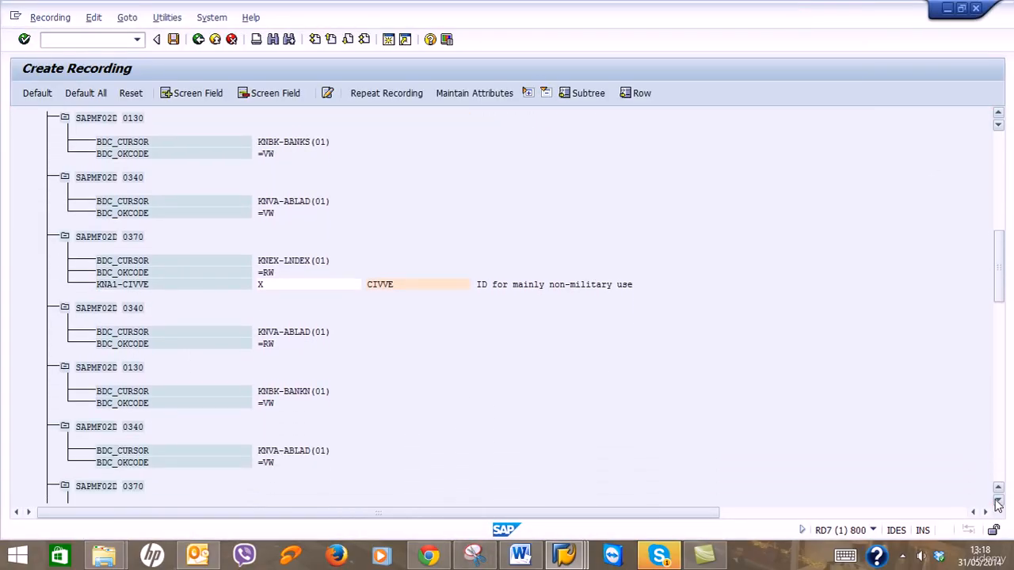
click(998, 502)
click(998, 502)
click(998, 501)
click(998, 502)
click(999, 501)
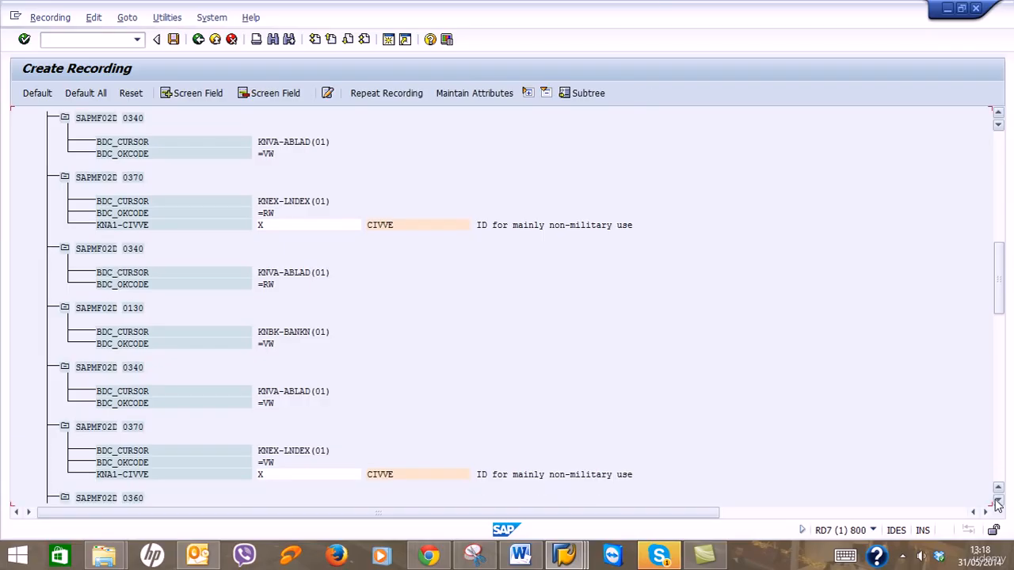
click(998, 502)
click(999, 501)
click(998, 502)
click(998, 501)
click(999, 501)
click(998, 501)
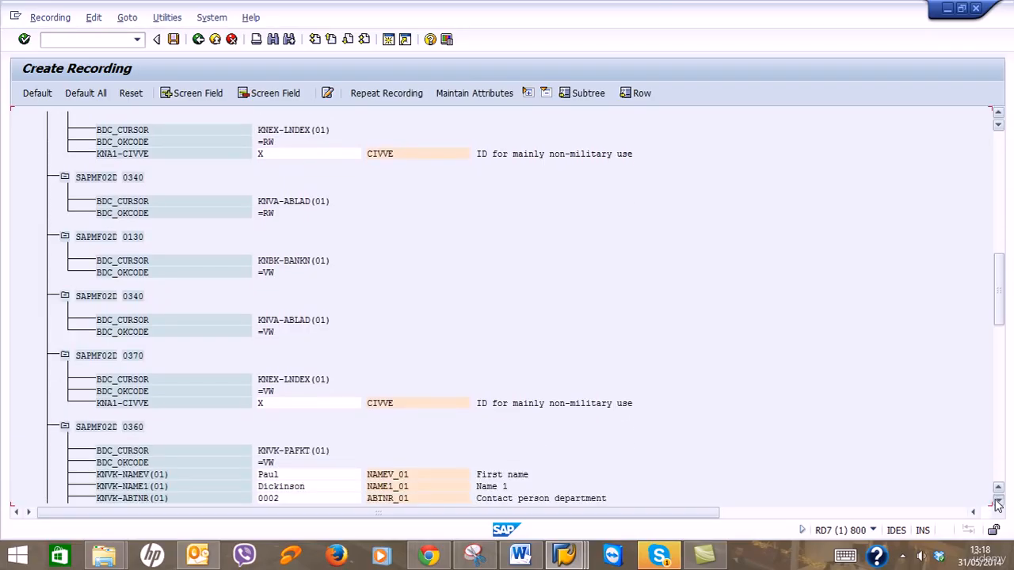
click(999, 502)
click(998, 502)
click(998, 501)
click(998, 501)
click(998, 501)
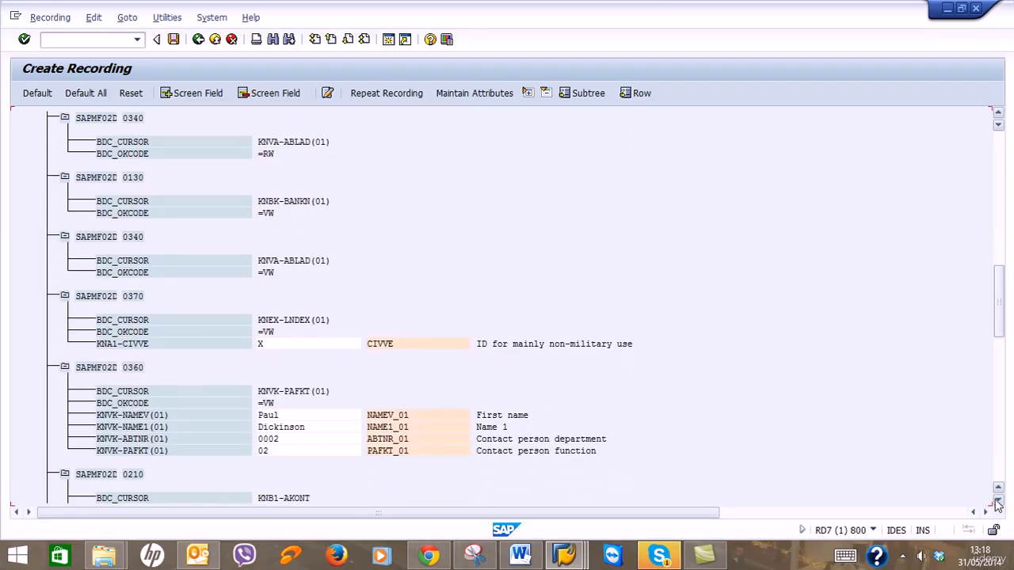
click(998, 501)
click(999, 502)
click(998, 502)
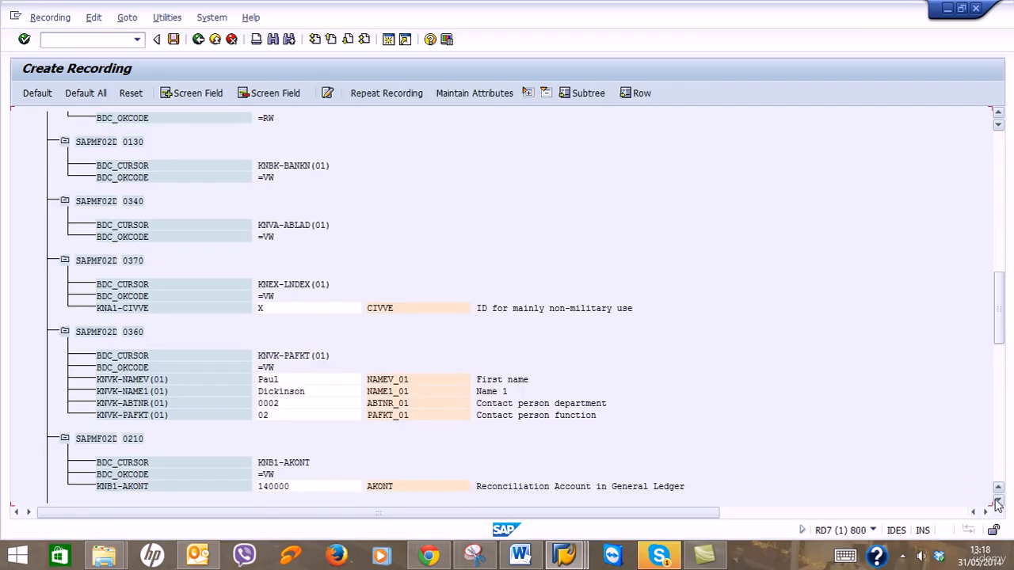
click(998, 502)
click(999, 503)
click(998, 503)
click(998, 502)
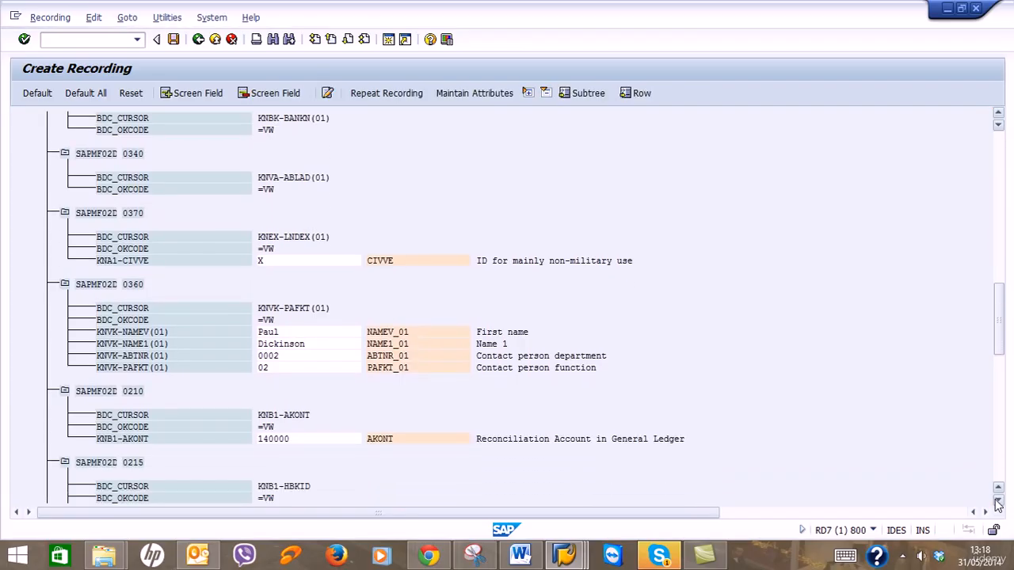
click(999, 503)
click(998, 504)
click(998, 505)
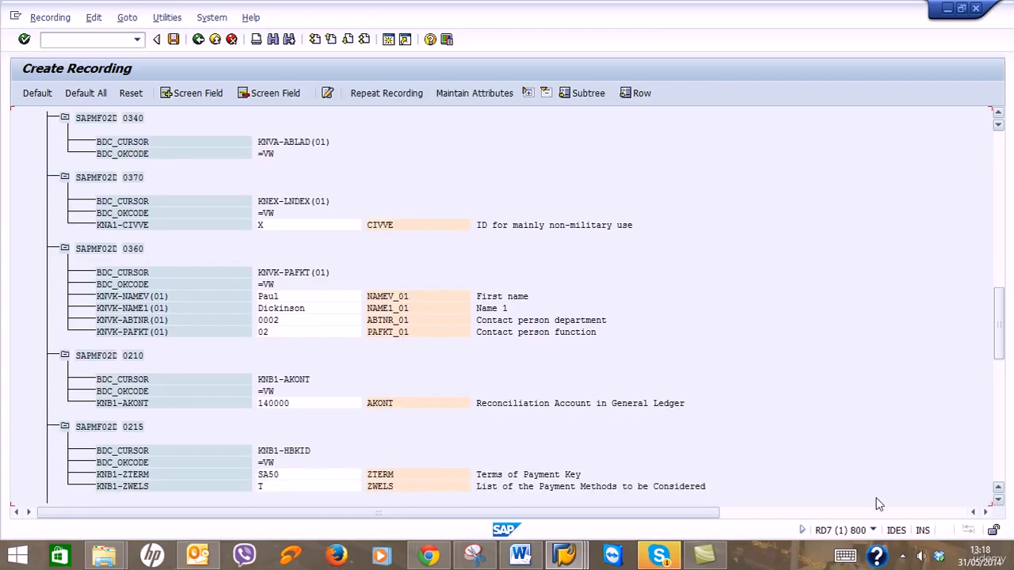
Snip screens SAPMF02D 0340 through 0215 and save it as 'Screen shot 3' in LSMW.
click(473, 554)
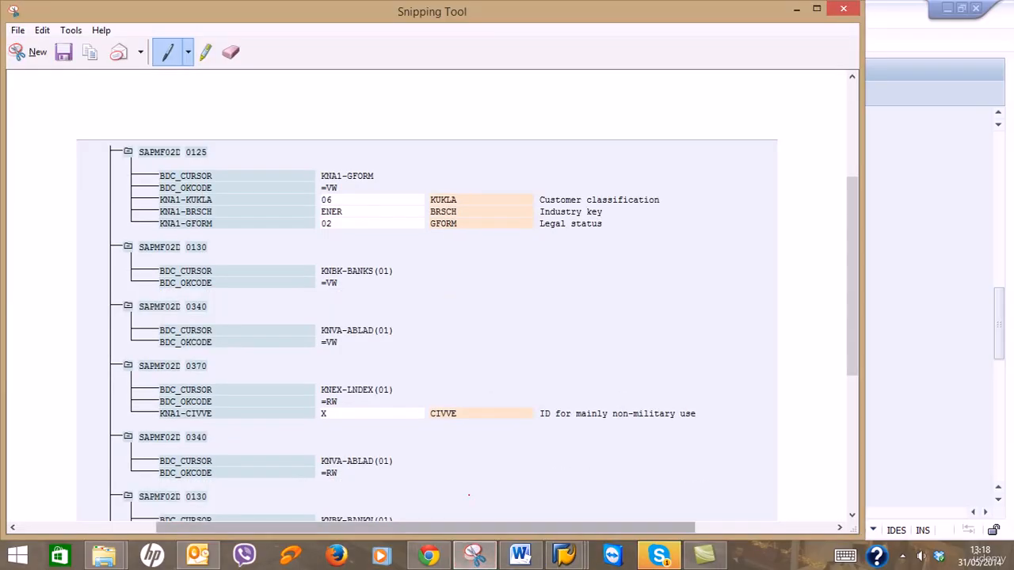
click(36, 54)
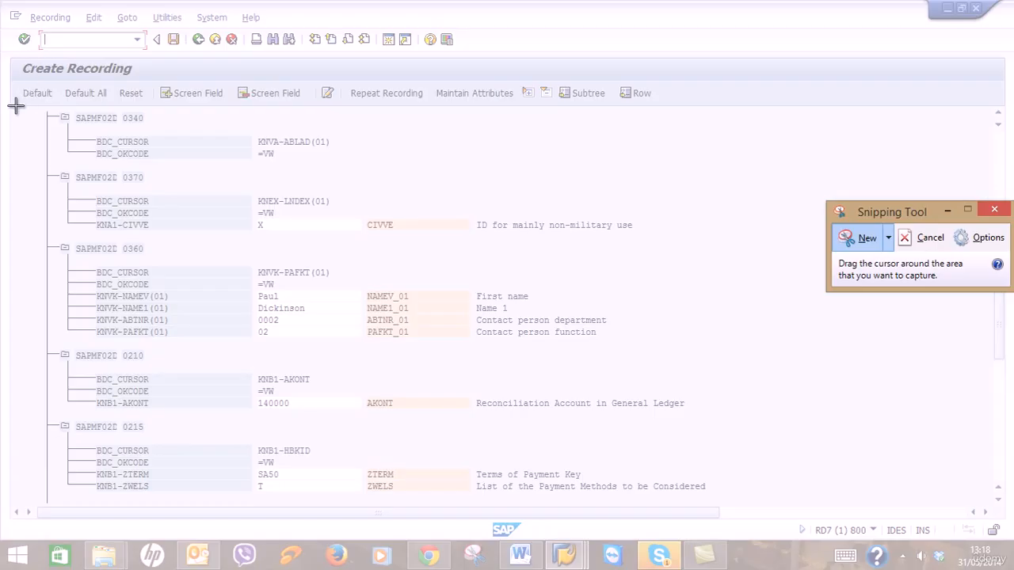
drag(16, 106, 765, 498)
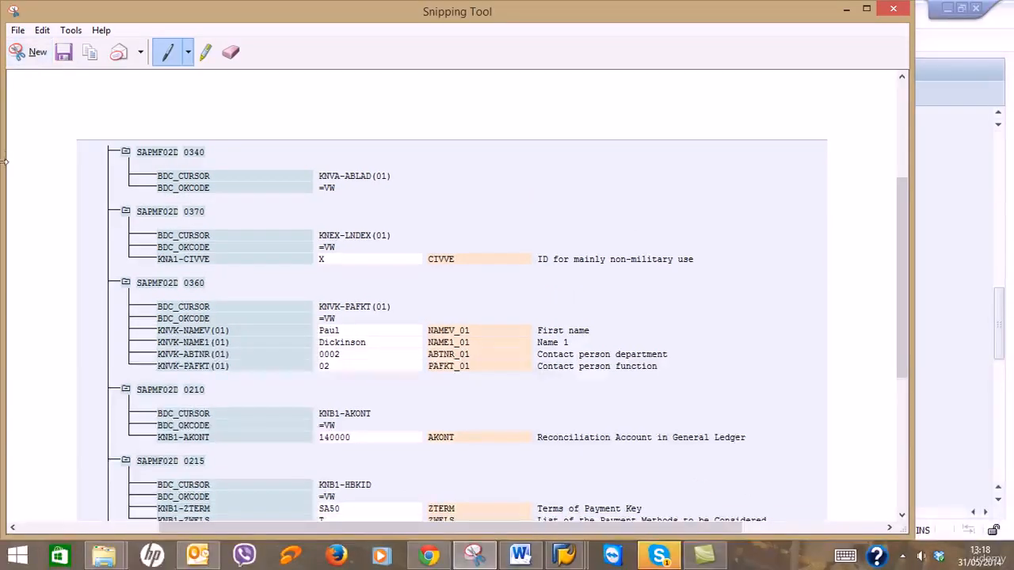
click(64, 51)
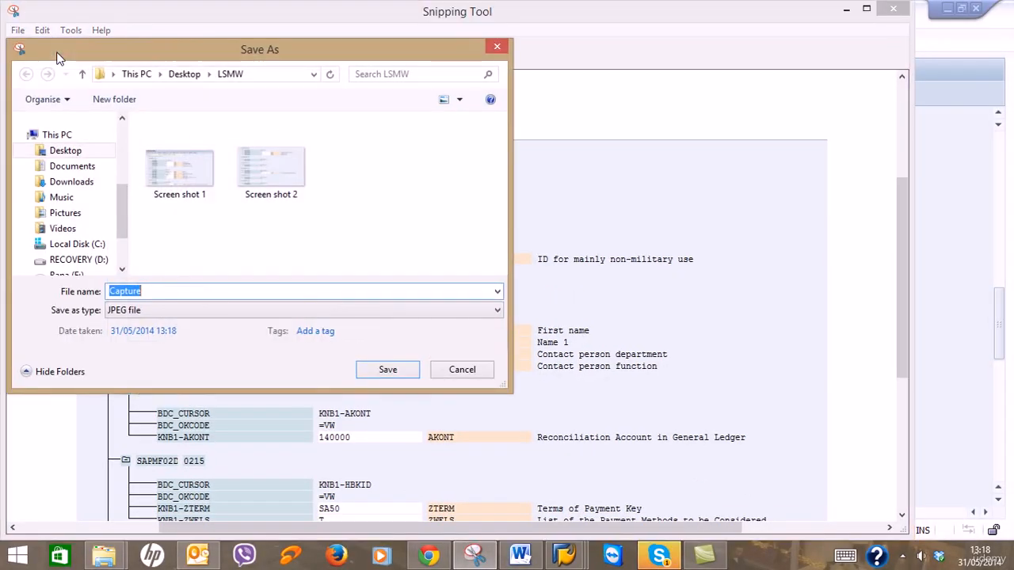
text(Scre)
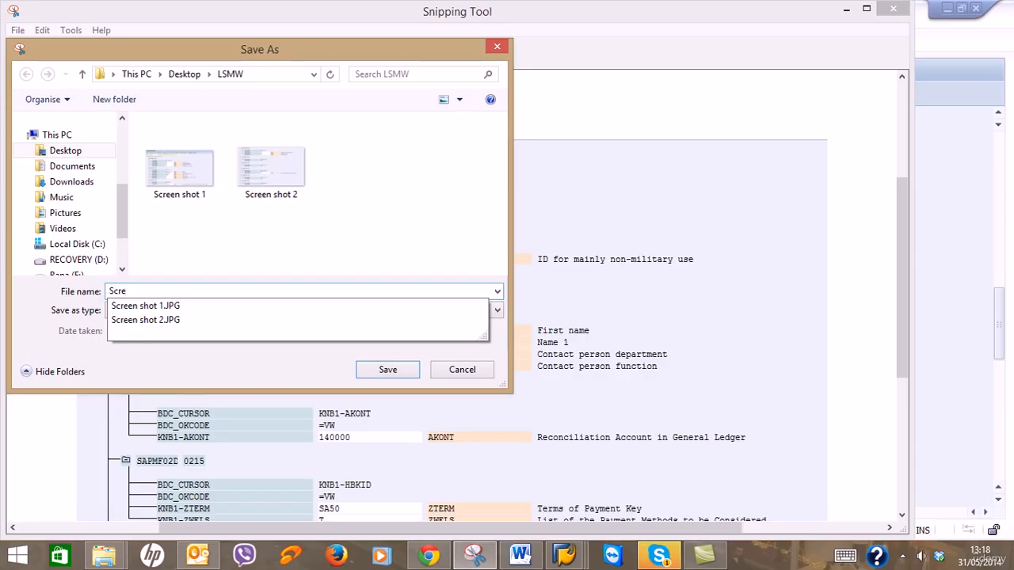
text(en shot 3)
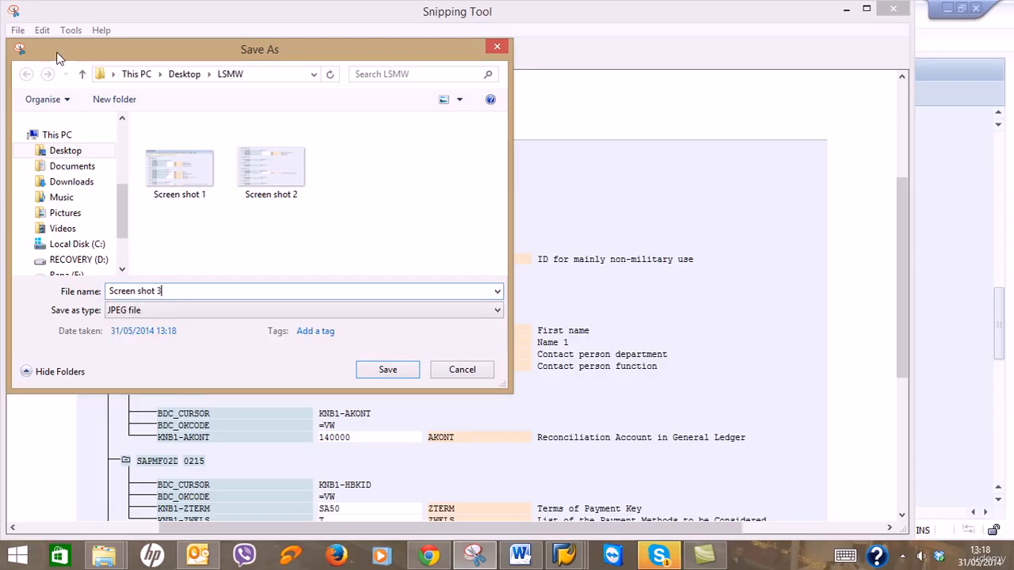
key(Return)
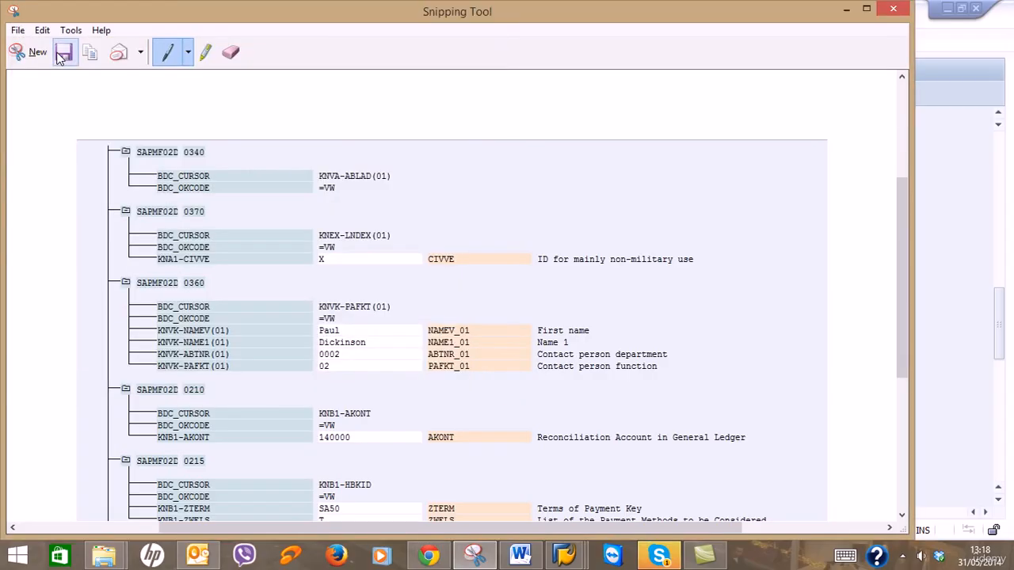
click(847, 8)
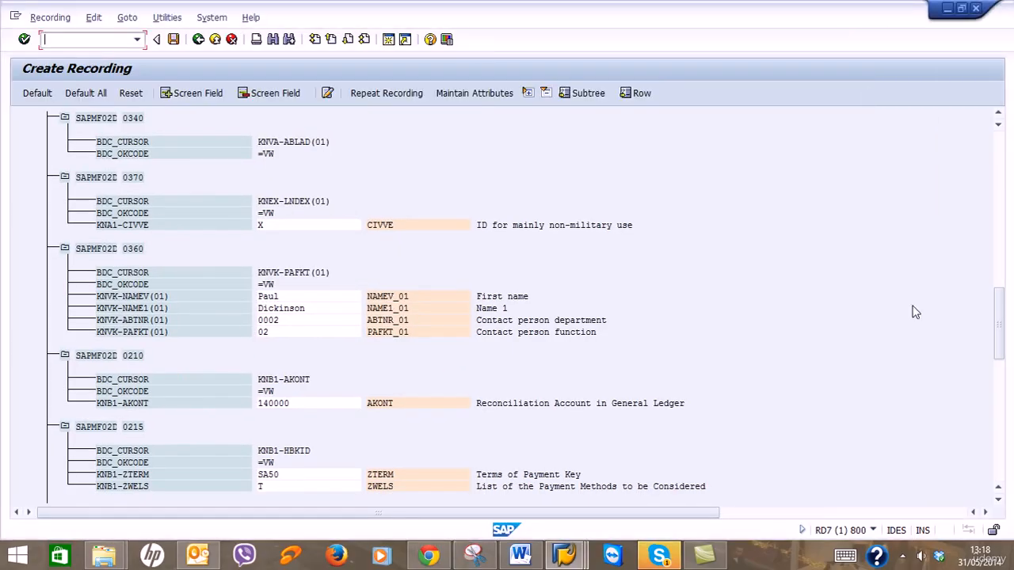
Scroll the ZXD01 recording further down through sales-area screens 0310 and 0315.
click(999, 501)
click(999, 501)
click(999, 501)
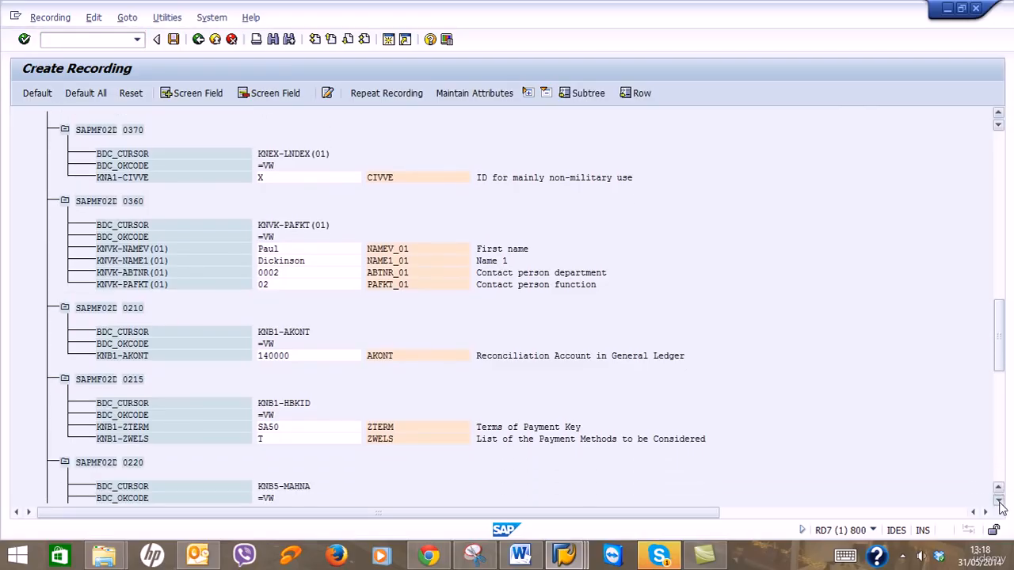
click(999, 502)
click(999, 502)
click(999, 501)
click(999, 501)
click(999, 502)
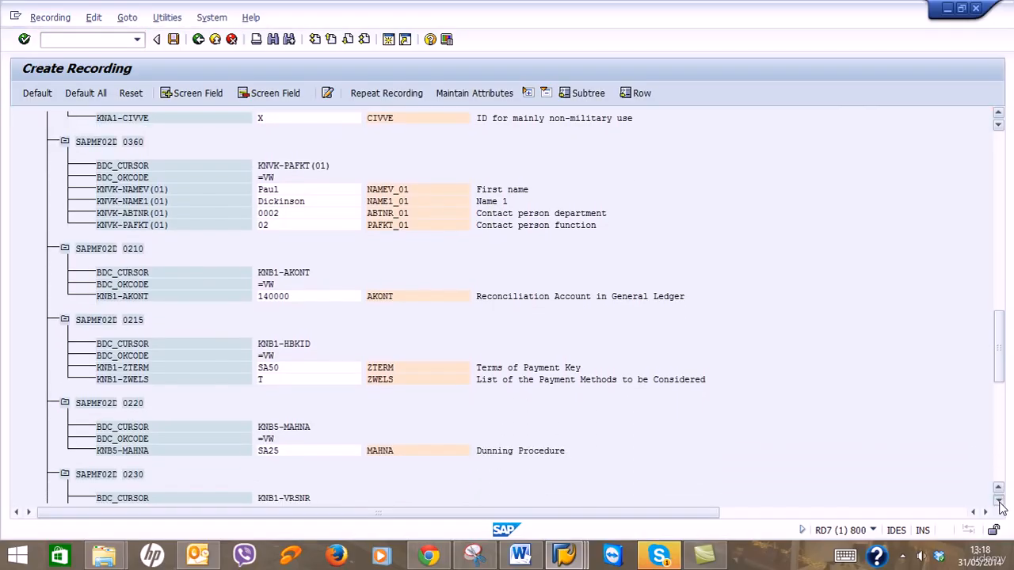
click(1000, 502)
click(999, 502)
click(999, 502)
click(999, 502)
click(999, 501)
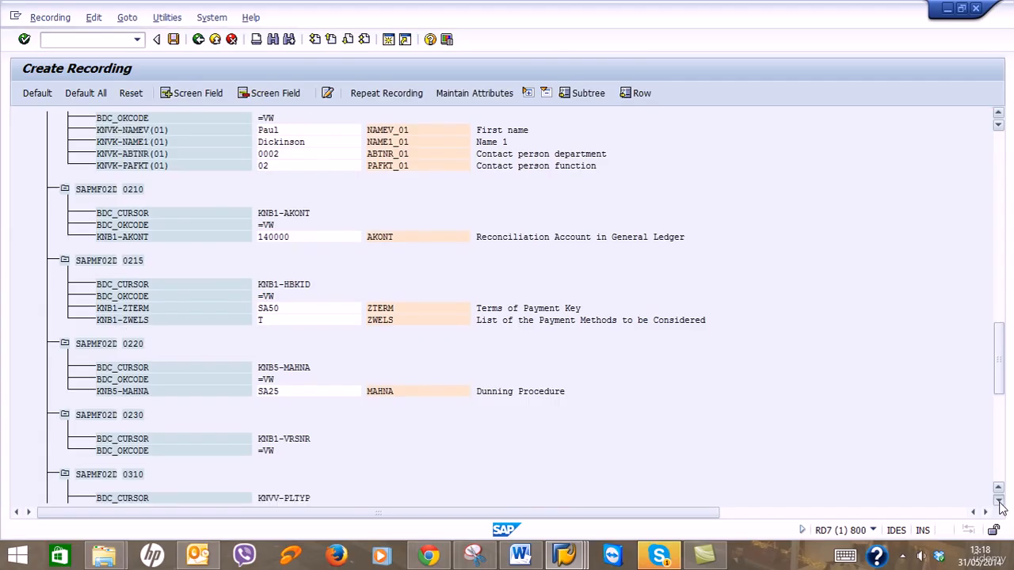
click(999, 501)
click(999, 502)
click(999, 501)
click(999, 501)
click(999, 502)
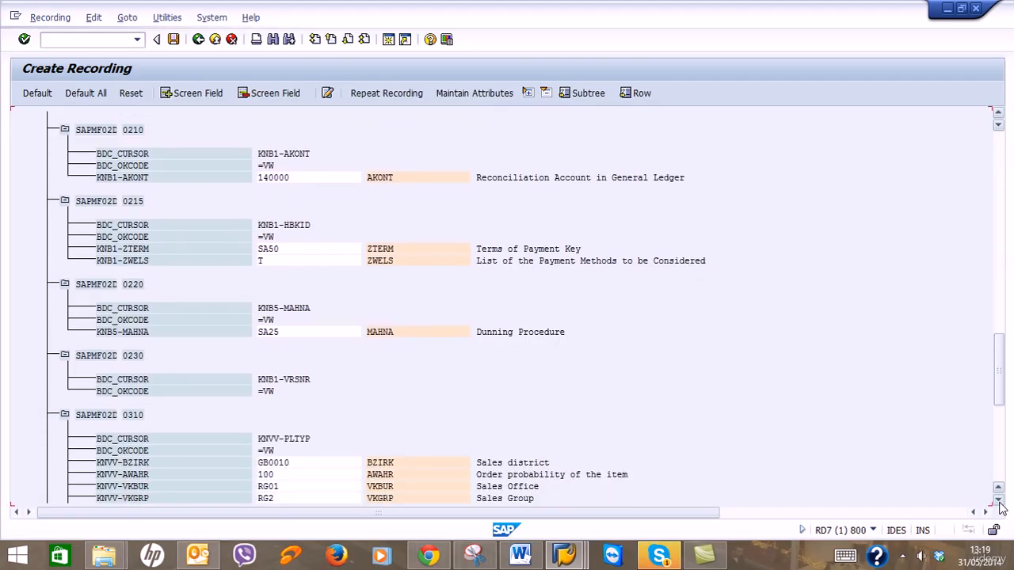
click(999, 501)
click(999, 501)
click(999, 501)
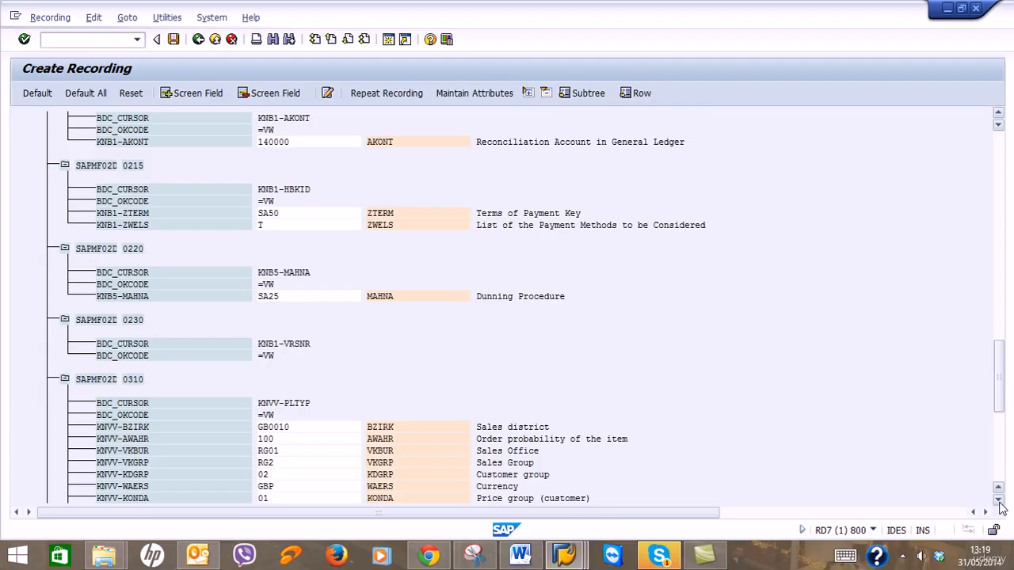
click(999, 501)
click(999, 502)
click(999, 502)
click(999, 502)
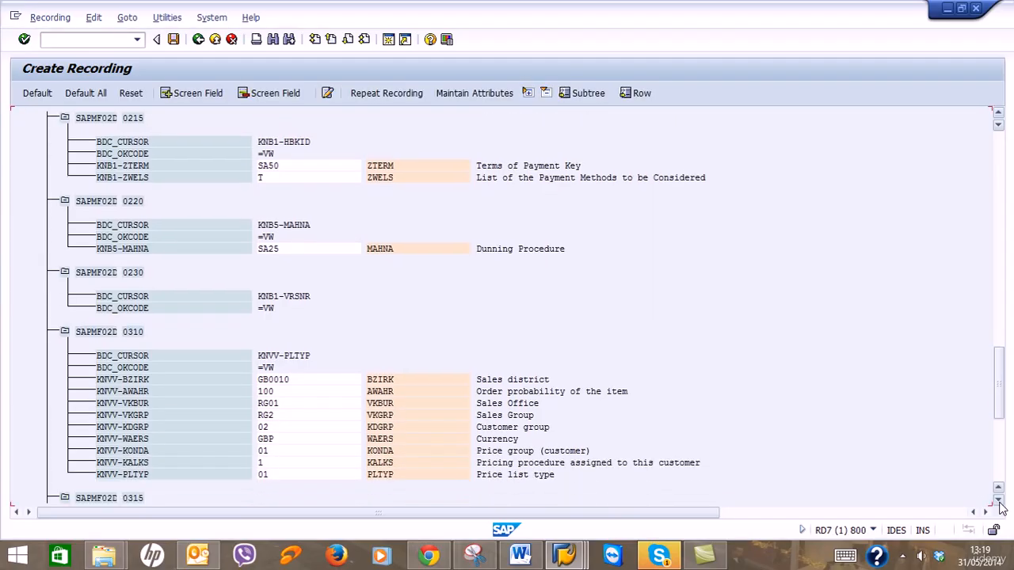
click(999, 502)
click(999, 502)
click(999, 501)
click(999, 502)
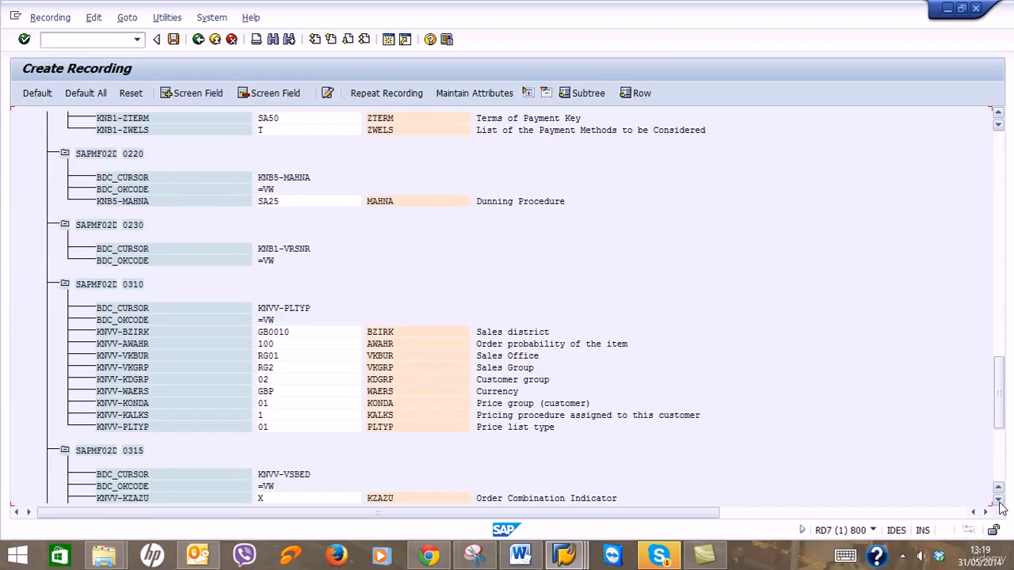
click(999, 502)
click(999, 501)
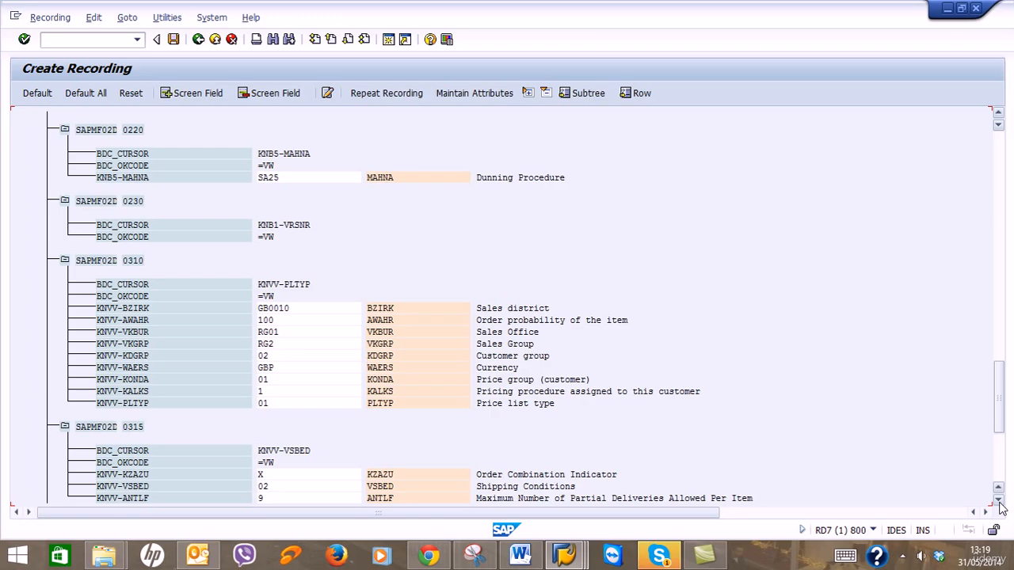
click(999, 505)
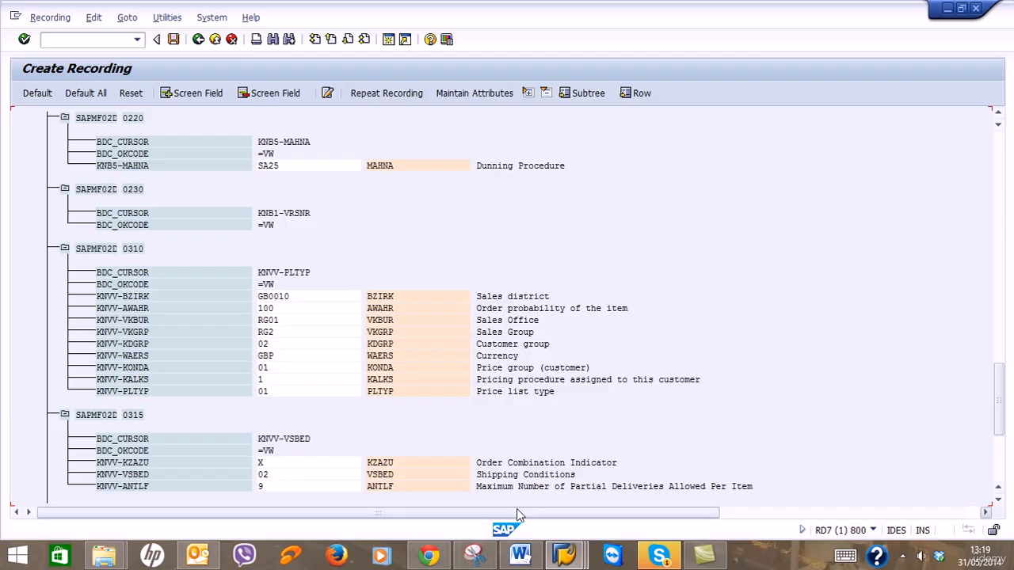
click(491, 556)
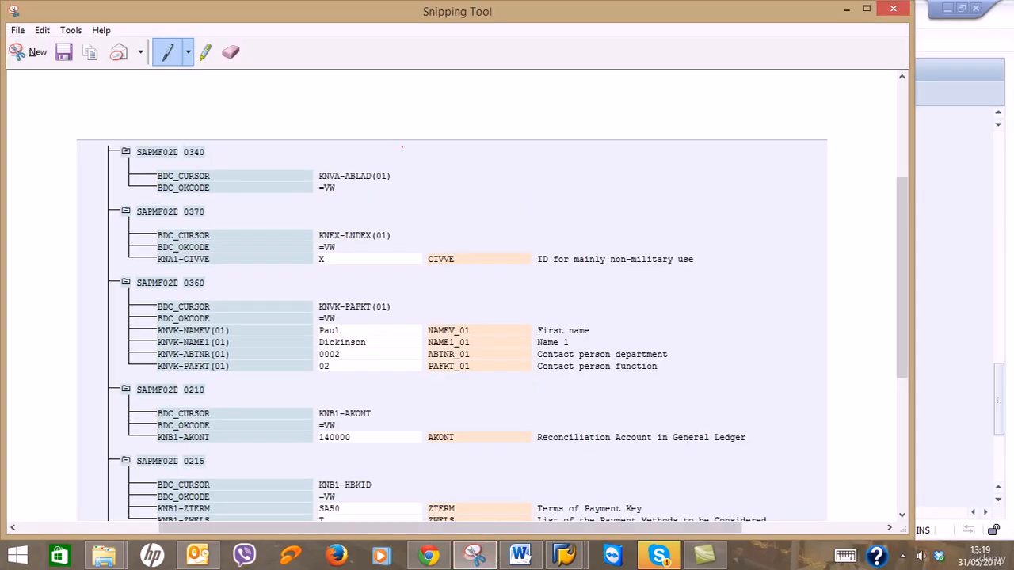
Snip screens SAPMF02D 0220 to 0315 and save it as 'Sceen shot 4' in LSMW.
click(31, 52)
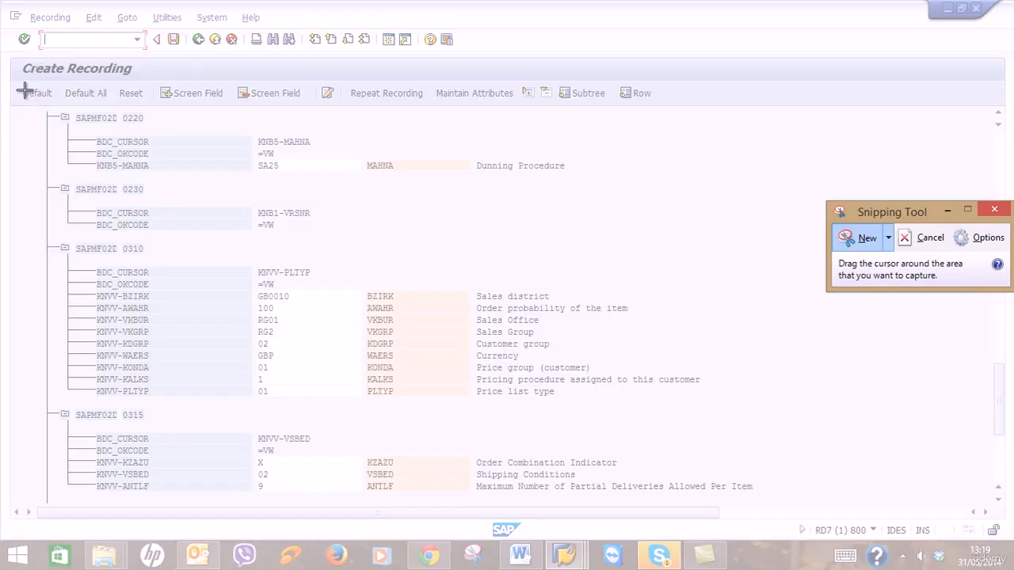
drag(17, 104, 788, 499)
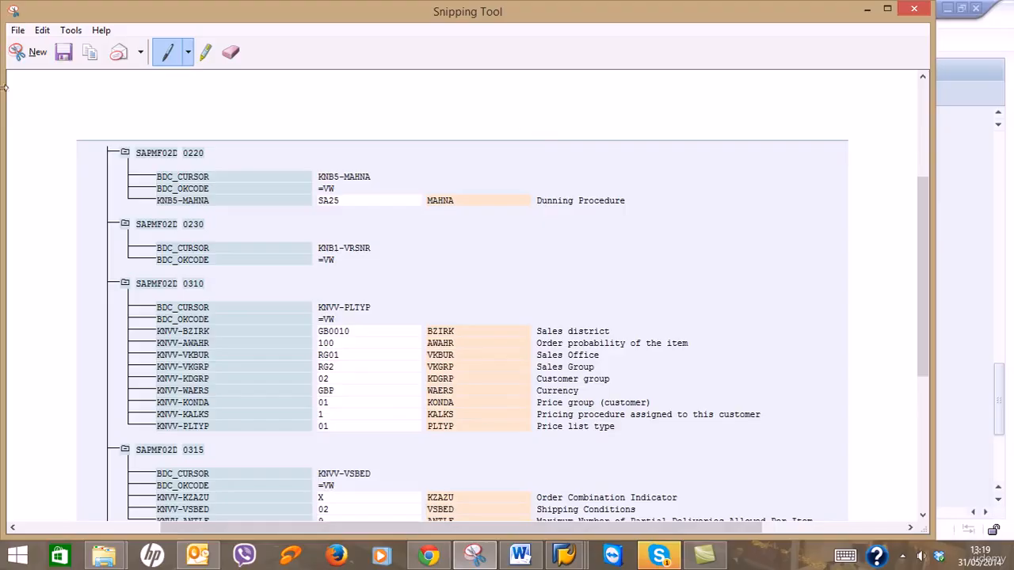
click(64, 52)
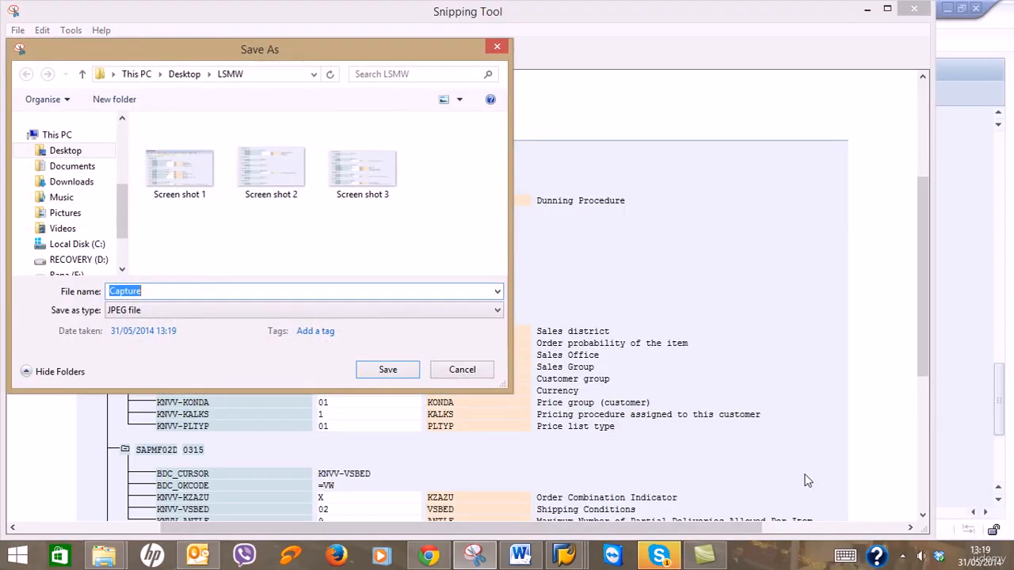
text(Scr)
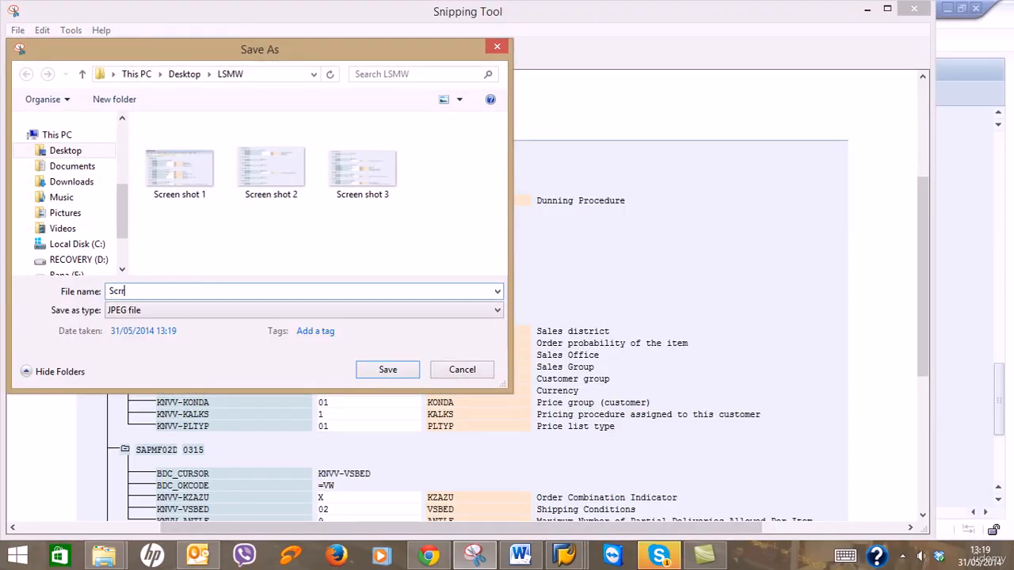
key(BackSpace)
text(een)
text( shot 4)
key(Return)
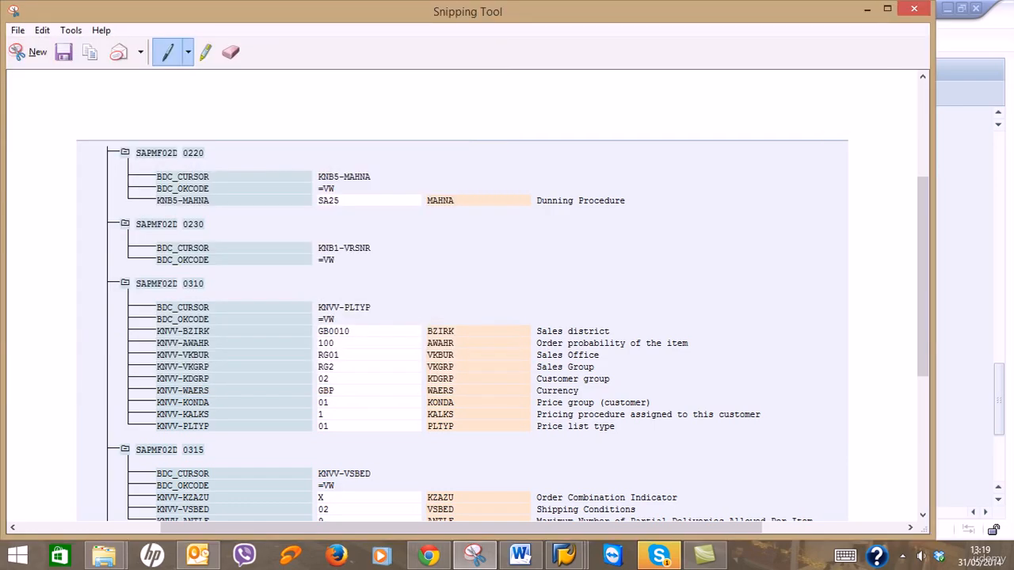
click(868, 8)
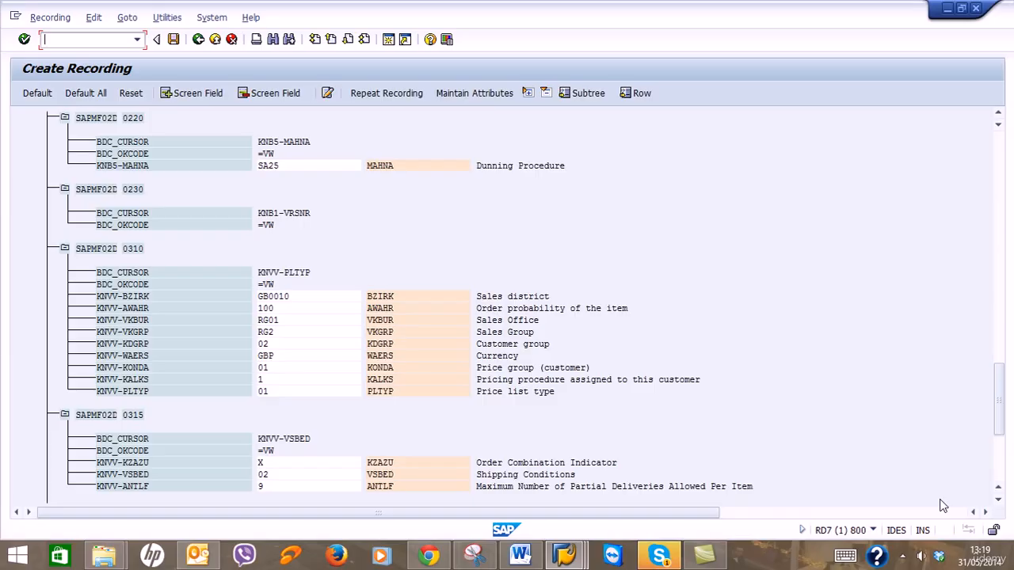
Scroll to the end of recording ZXD01, showing the price list fields through screen 0324.
click(998, 501)
click(998, 501)
click(998, 501)
click(999, 502)
click(998, 502)
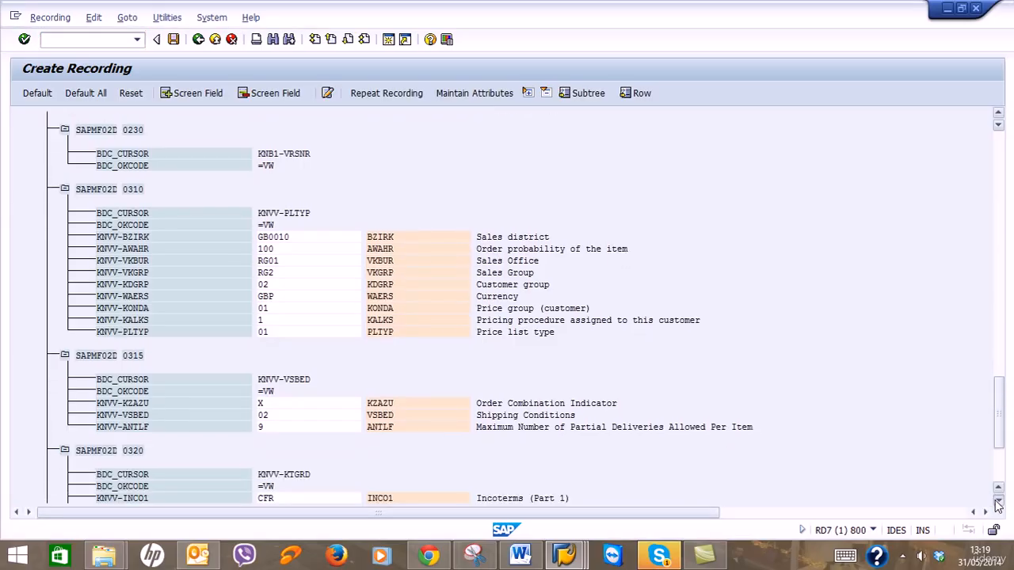
click(999, 502)
click(998, 501)
click(998, 501)
click(998, 501)
click(998, 502)
click(998, 502)
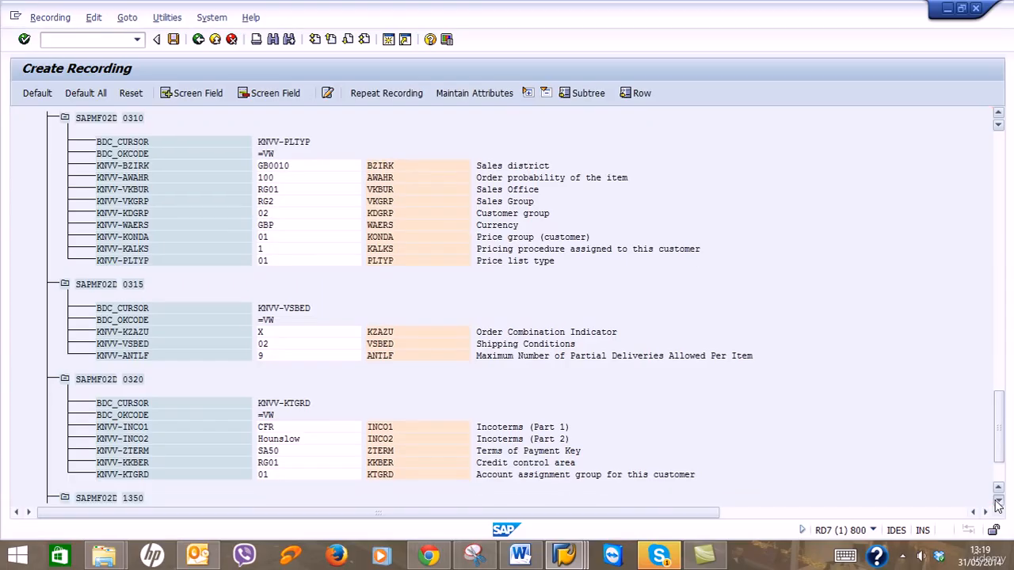
click(998, 502)
click(998, 502)
click(998, 501)
click(998, 502)
click(999, 501)
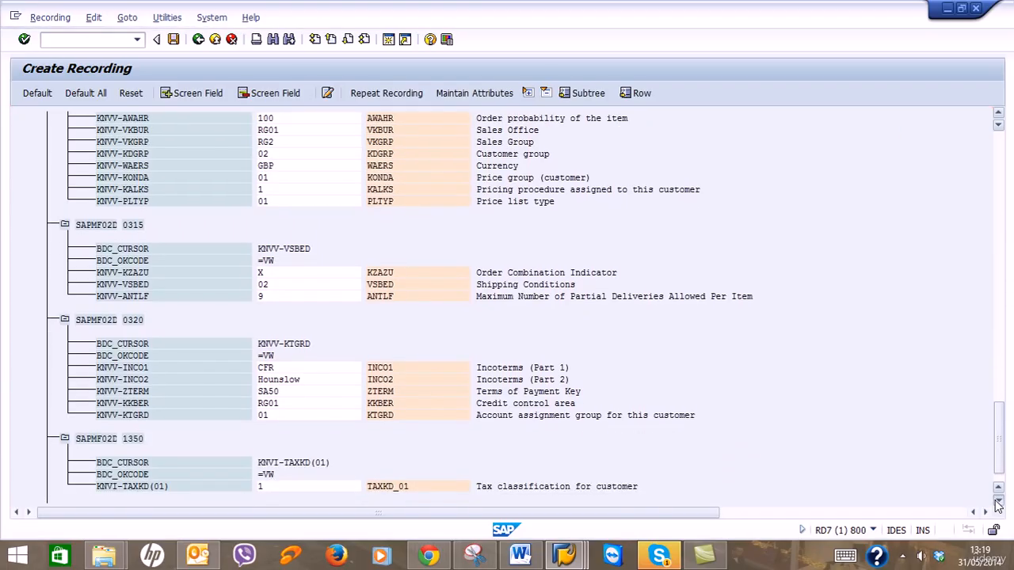
click(999, 501)
click(999, 501)
click(998, 502)
click(998, 501)
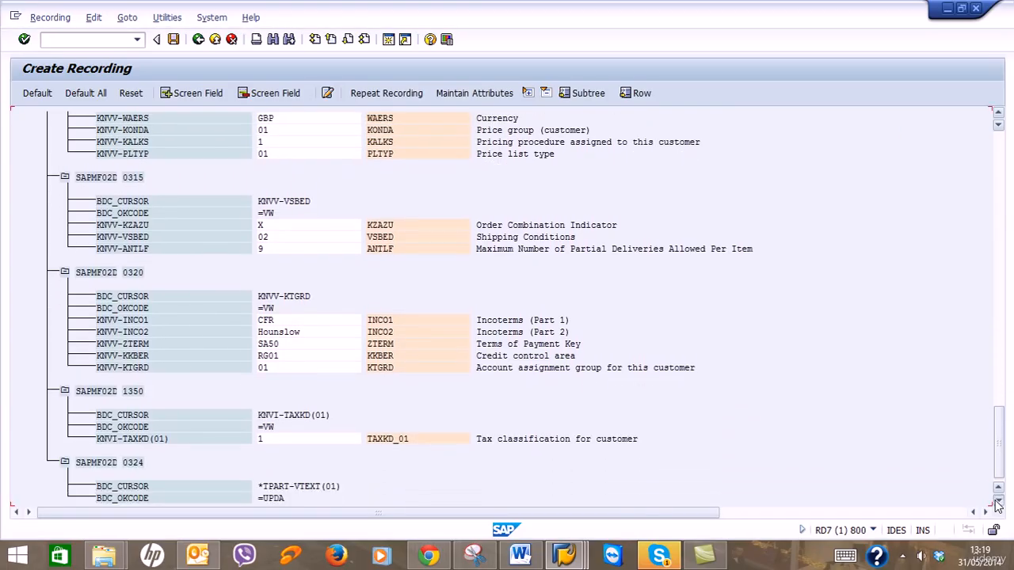
Snip the recording's final screens, save it as 'Screen shot 5' in LSMW, and close Snipping Tool.
click(475, 552)
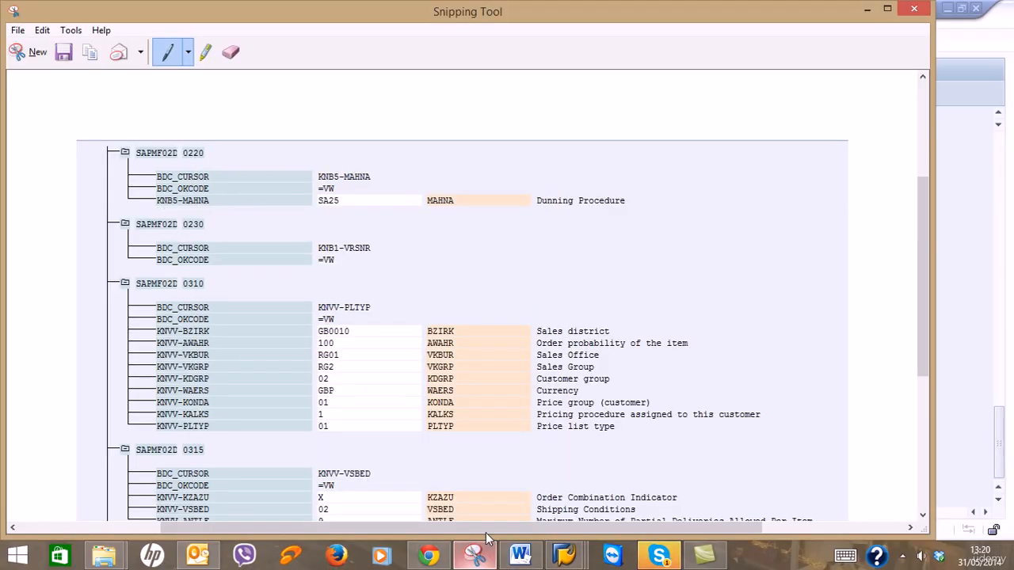
click(26, 54)
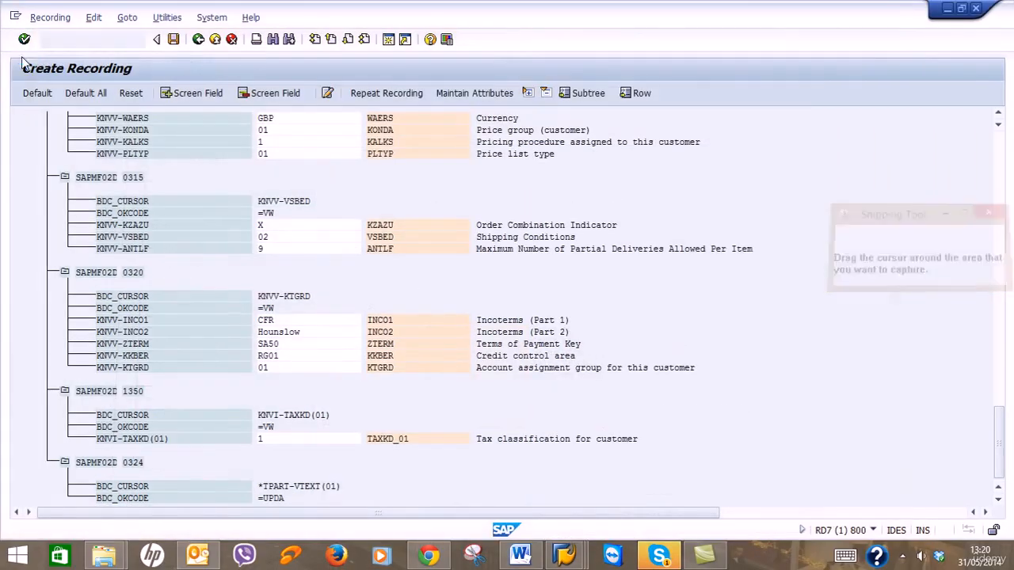
drag(16, 105, 808, 509)
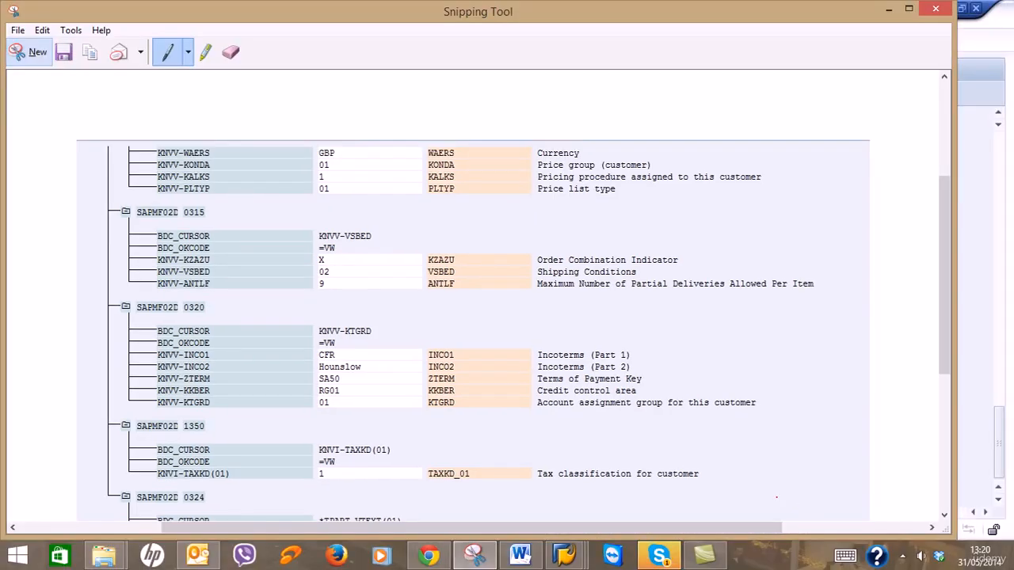
click(63, 48)
text(Sc)
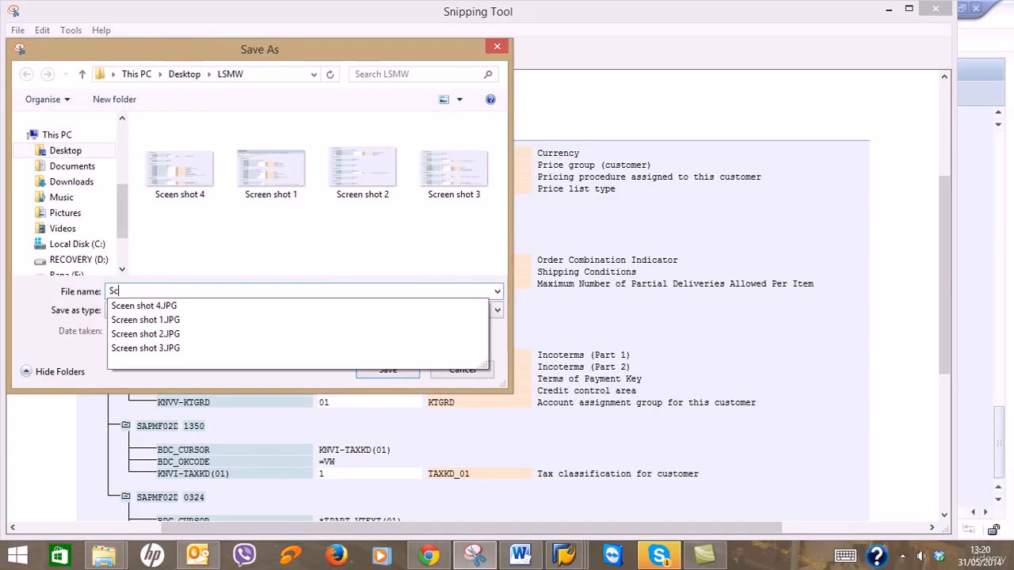
text(reen )
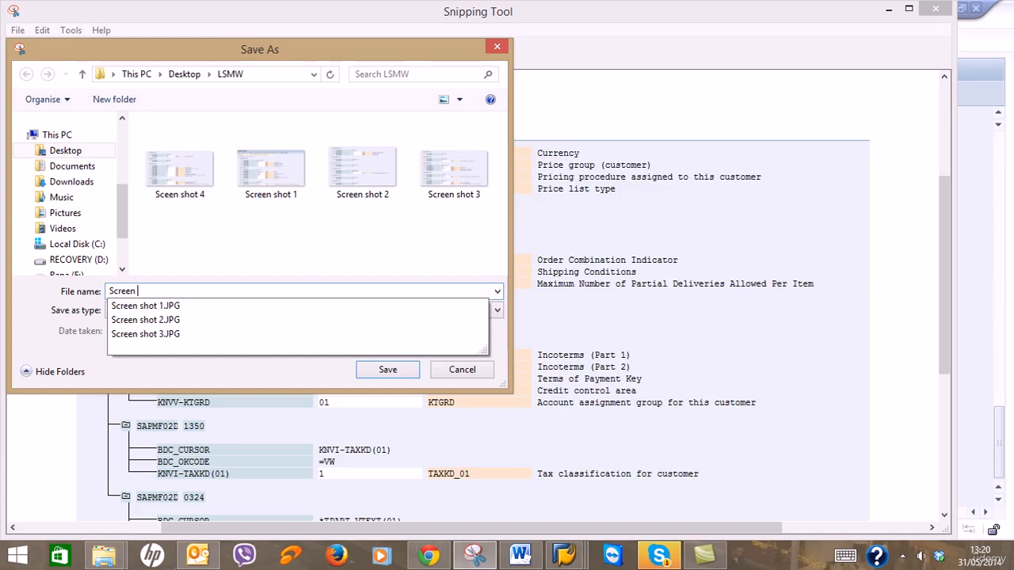
text(shot 5)
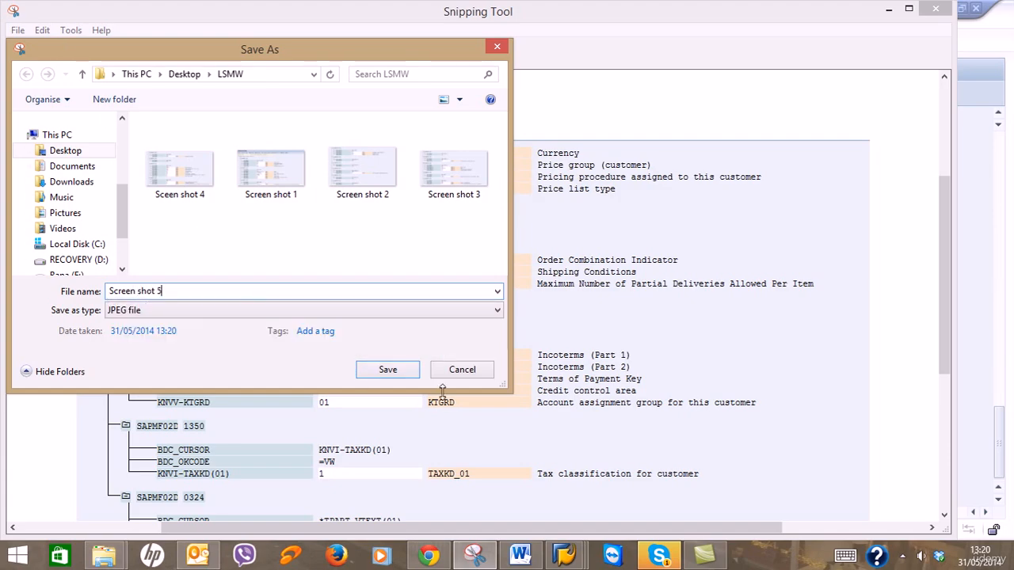
click(388, 370)
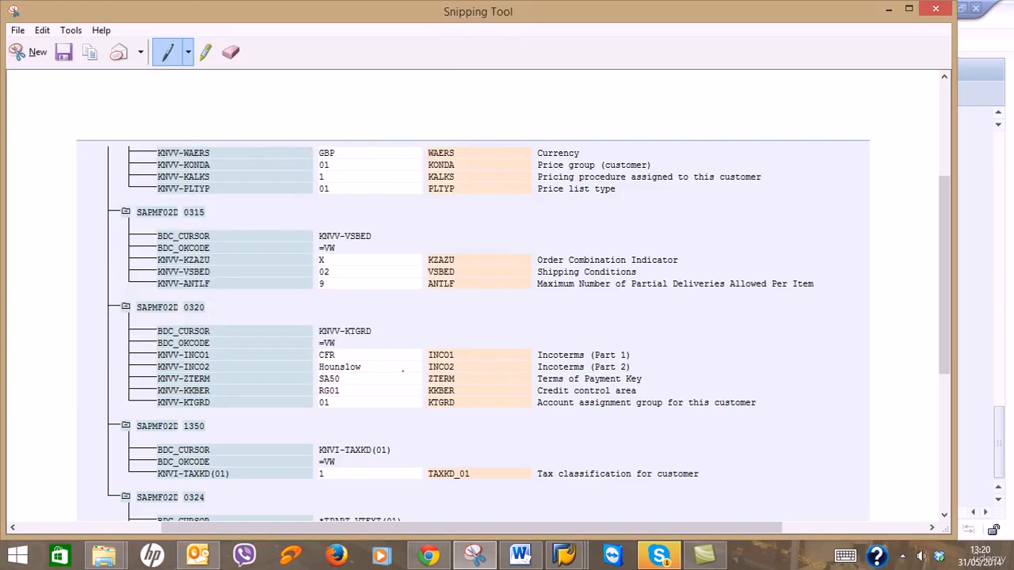
click(889, 9)
click(904, 560)
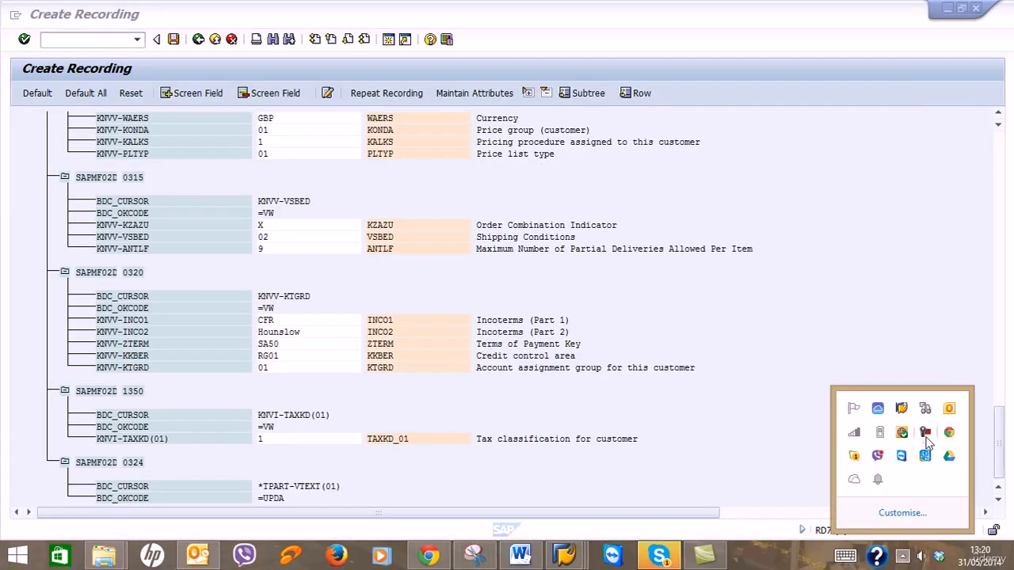
click(927, 437)
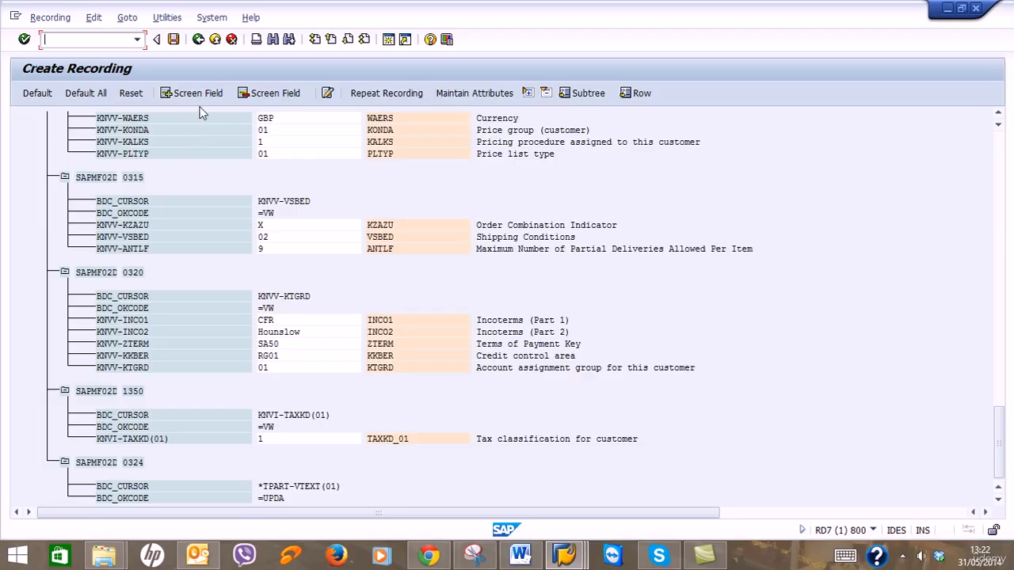
Bring up the 'Save list in file' format choices for the ZXD01 recording list via System > List > Save > Local File.
click(203, 21)
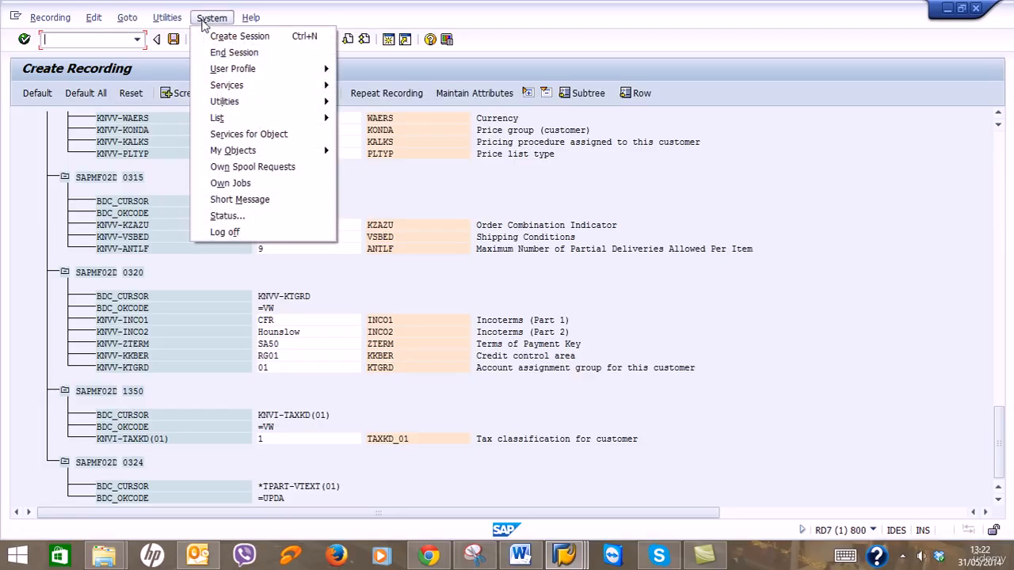
mouse_move(288, 118)
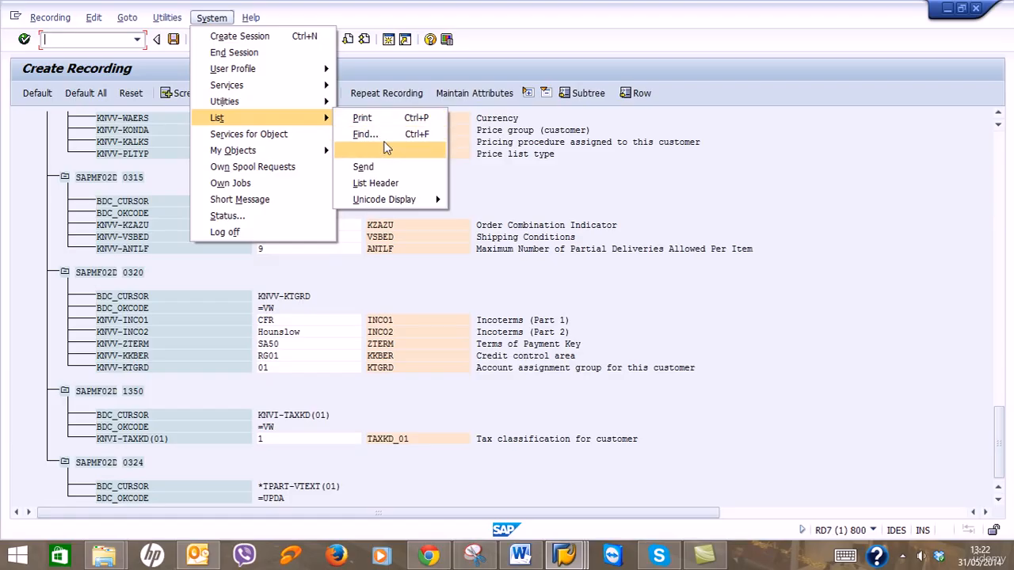
mouse_move(385, 150)
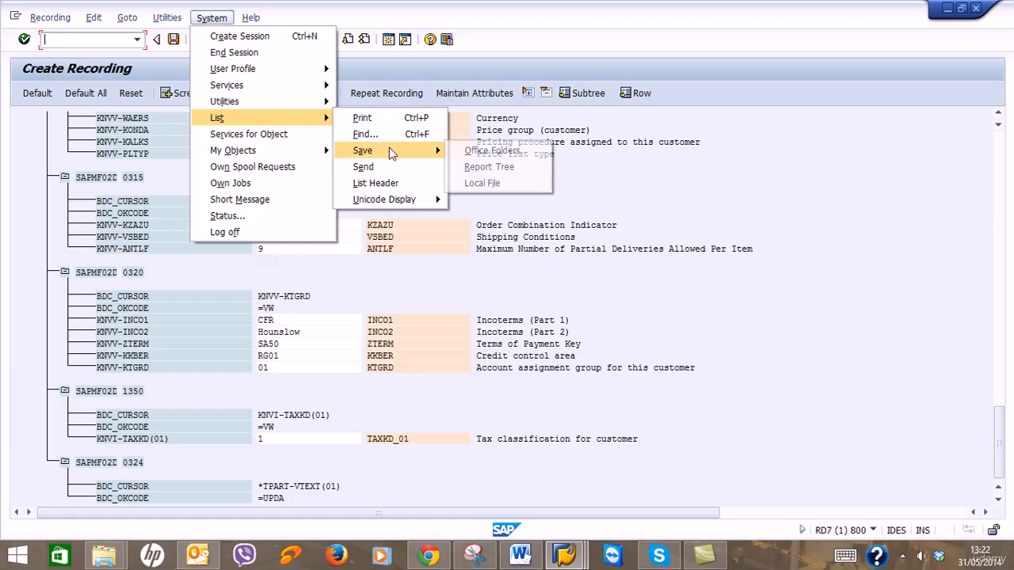
click(477, 186)
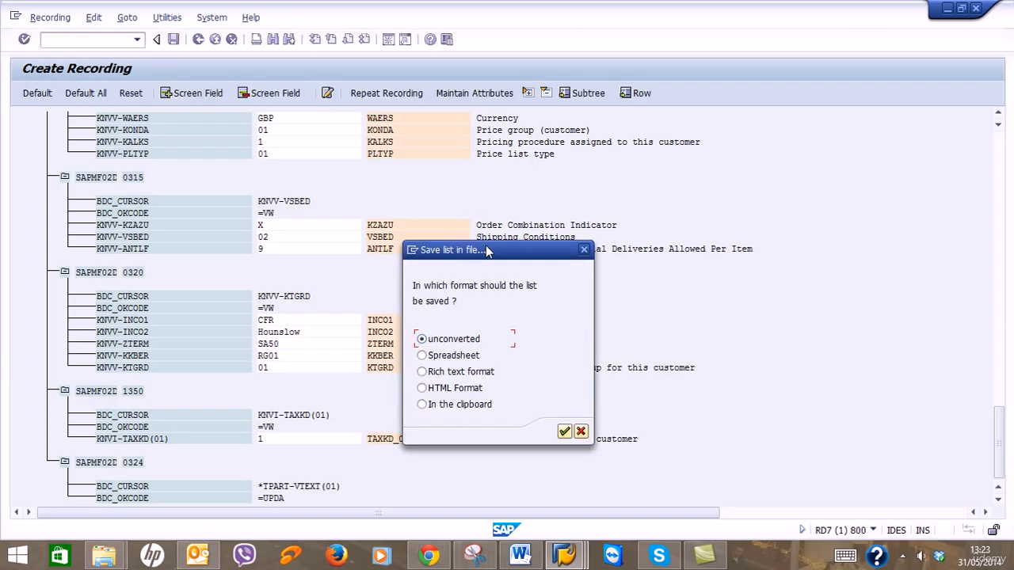
Export the list in Spreadsheet format as Customer.txt into Desktop\LSMW and generate the file.
drag(487, 251, 393, 164)
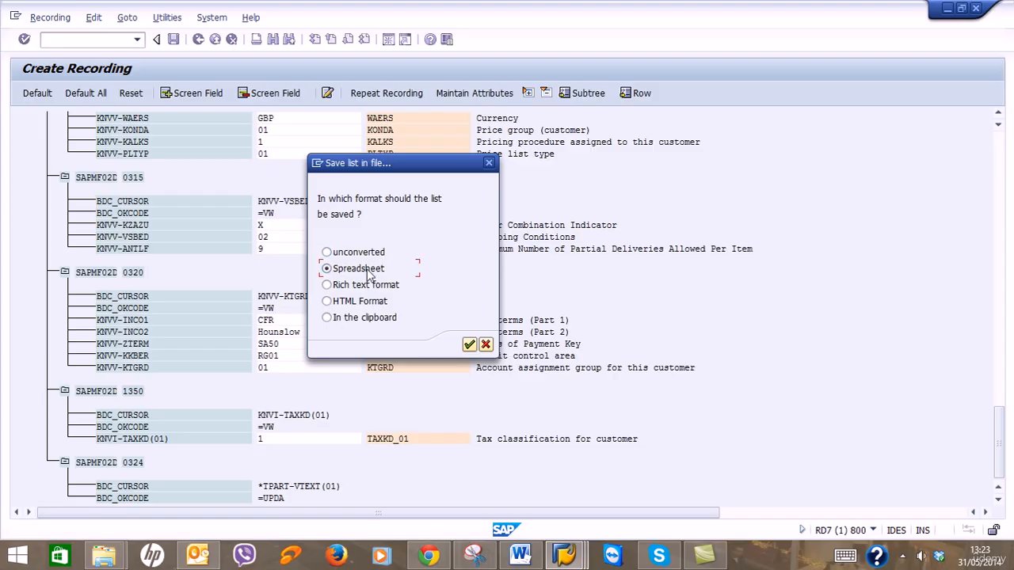
click(469, 346)
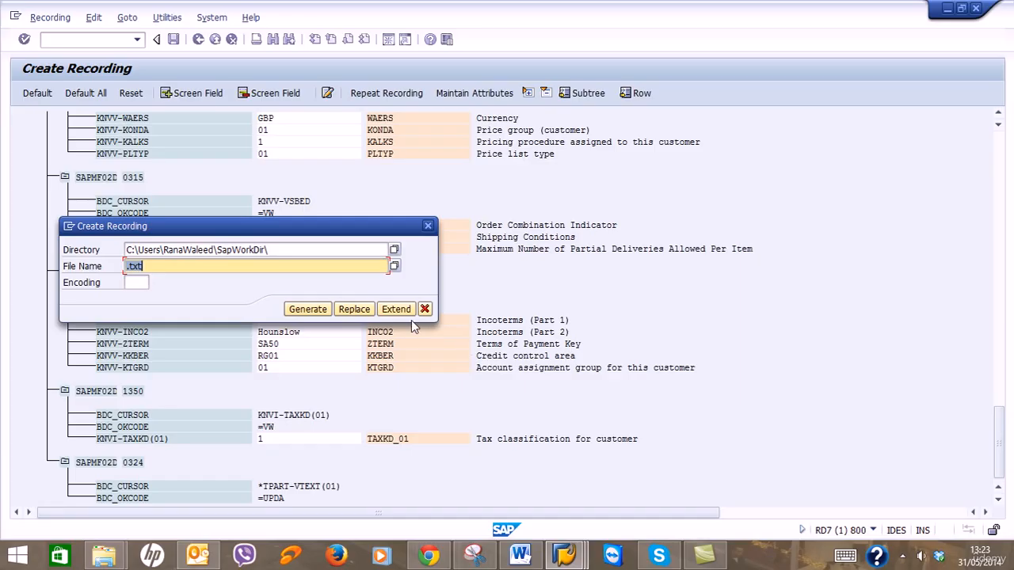
click(394, 251)
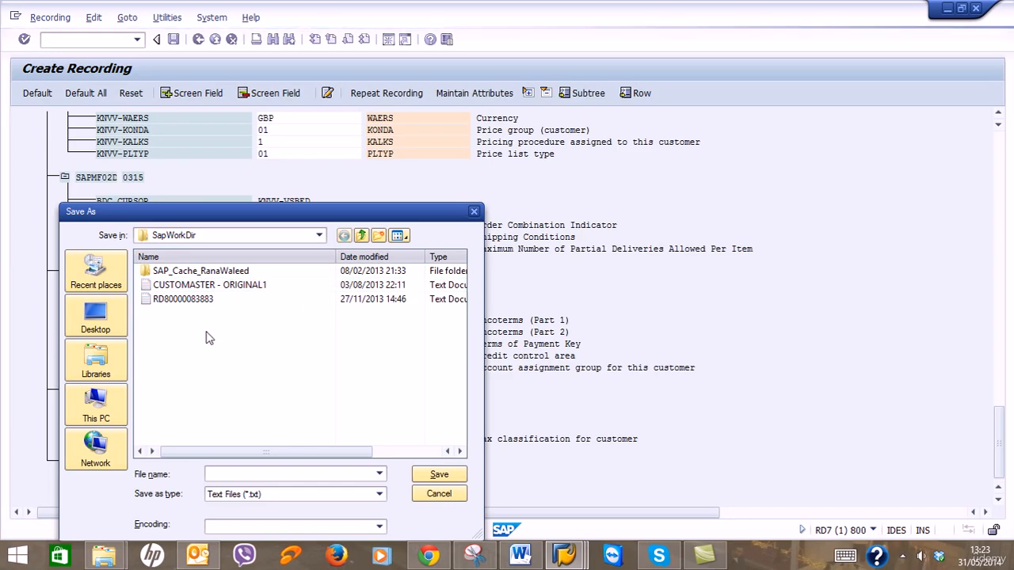
click(115, 326)
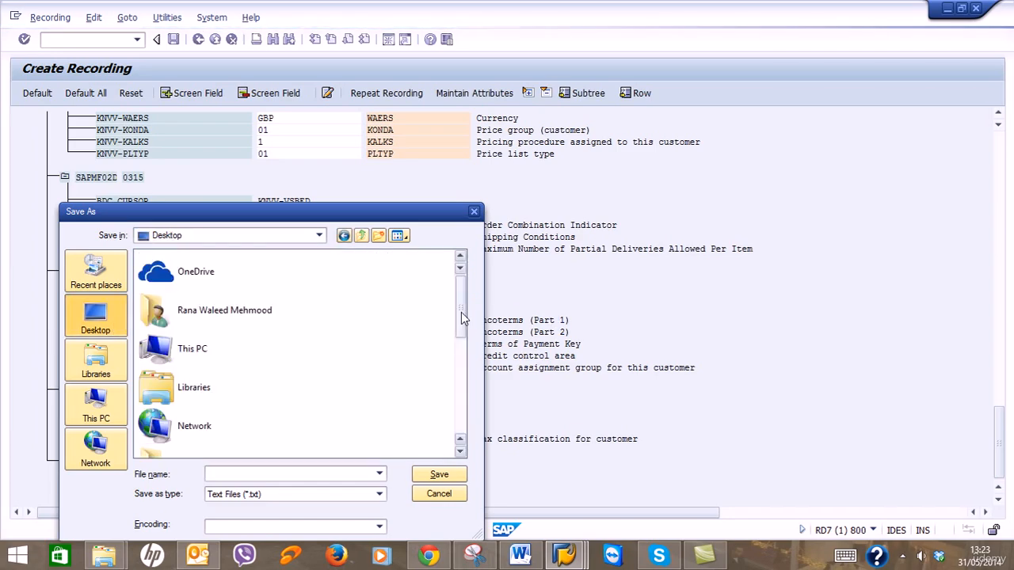
drag(460, 308, 463, 396)
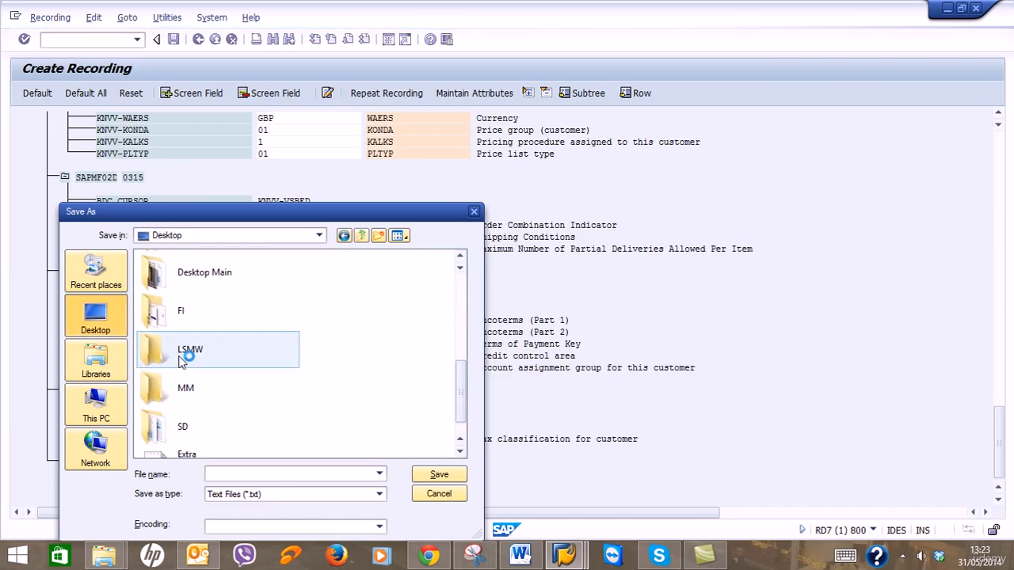
double_click(187, 354)
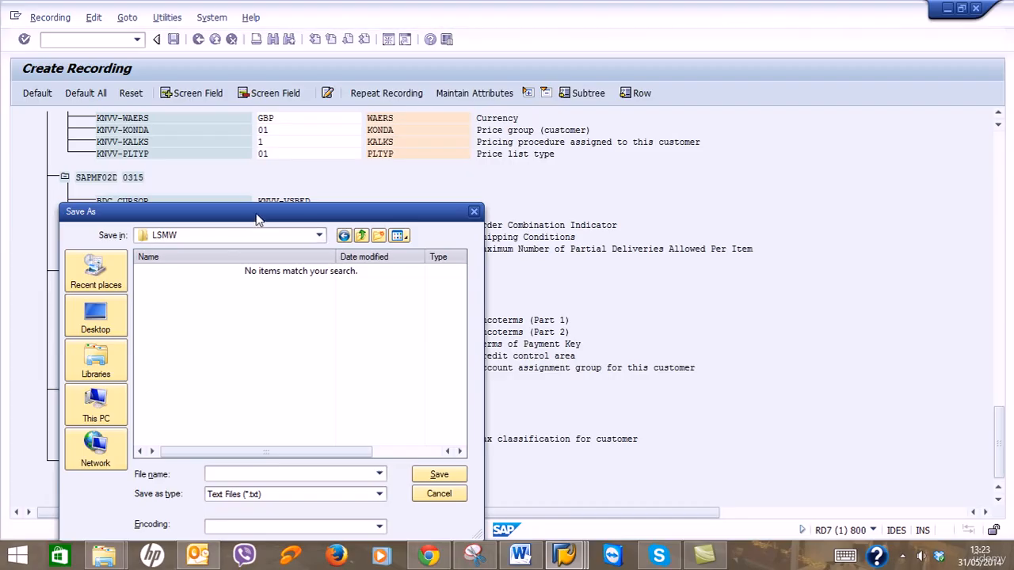
drag(257, 218, 585, 111)
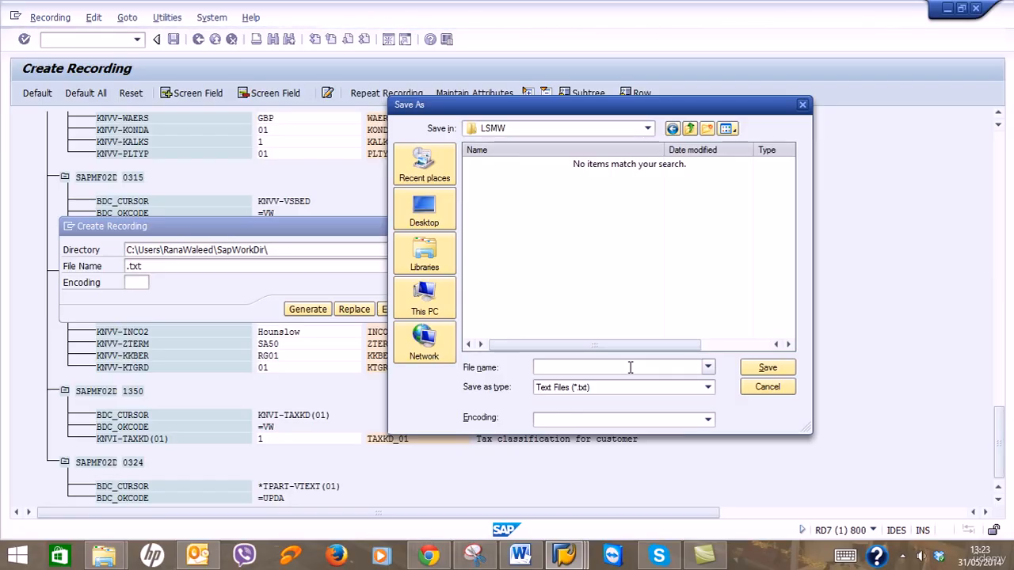
text(Customer)
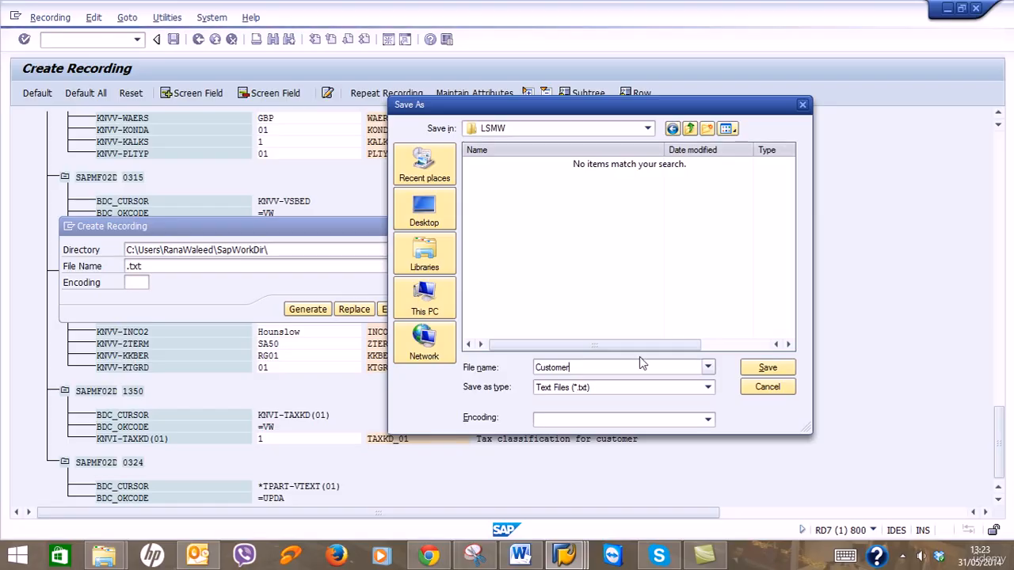
click(767, 369)
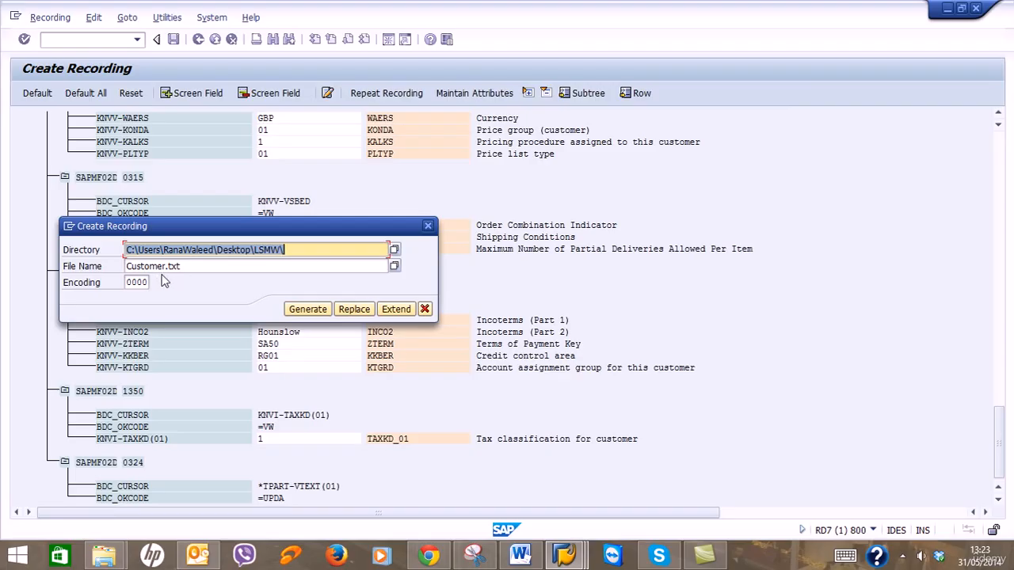
click(302, 309)
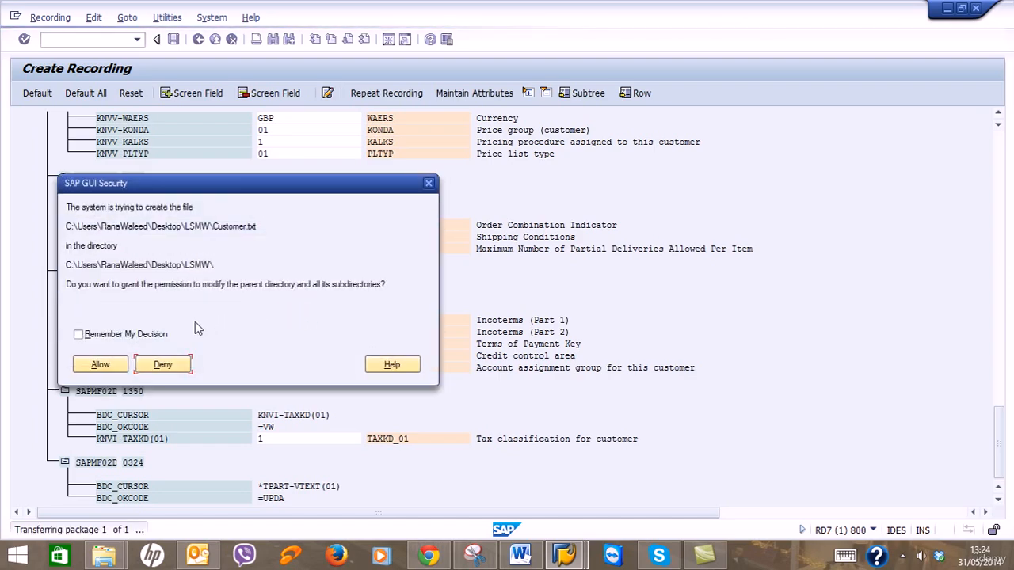
Allow SAP GUI to write Customer.txt (8.324 bytes), then bring up File Explorer.
click(101, 364)
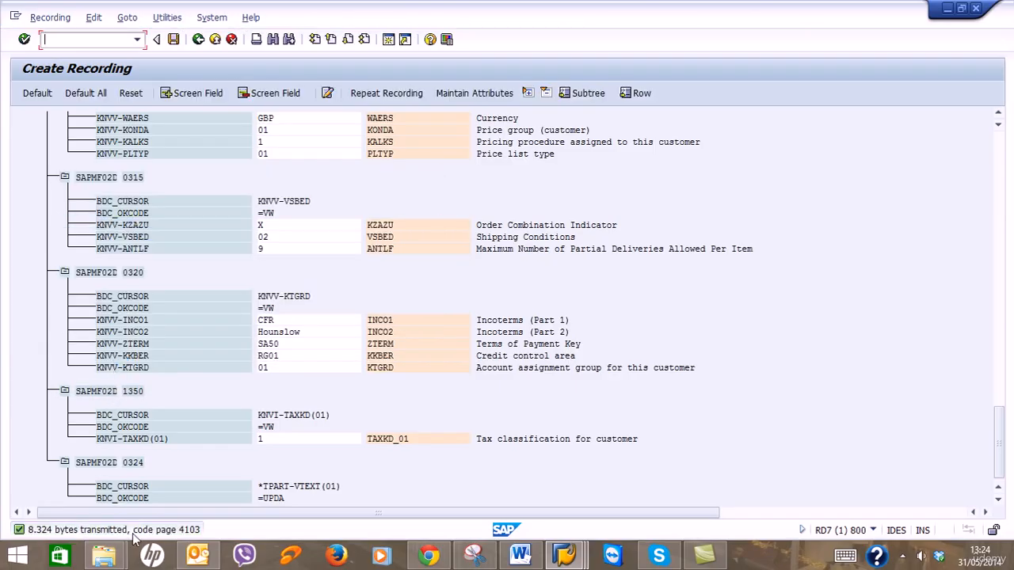
click(123, 558)
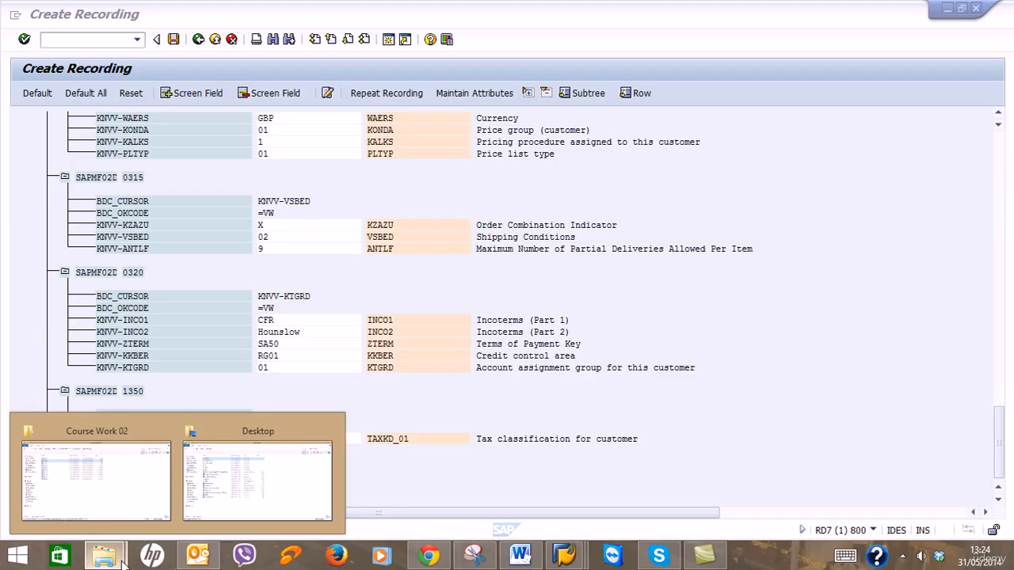
click(219, 474)
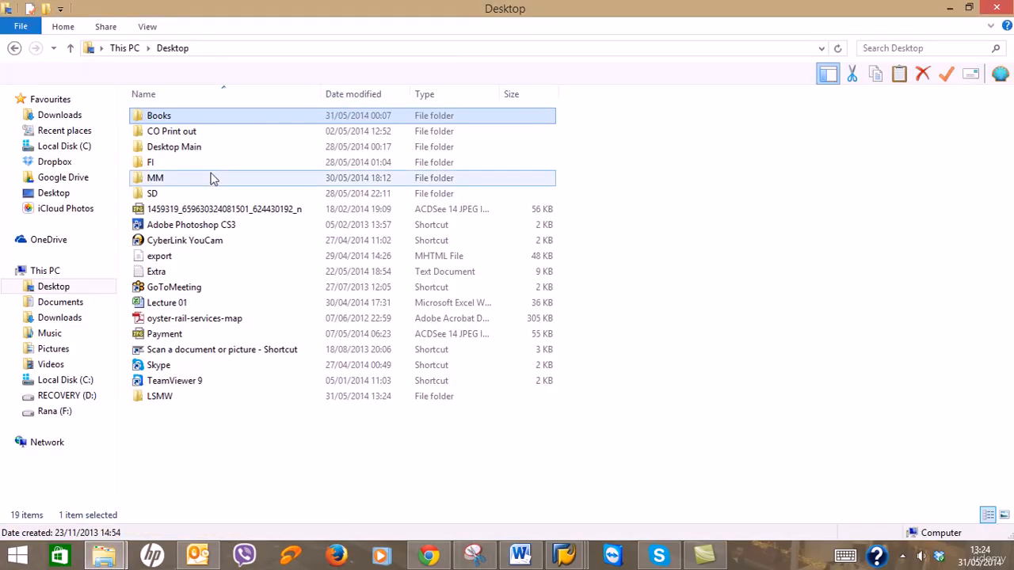
double_click(200, 407)
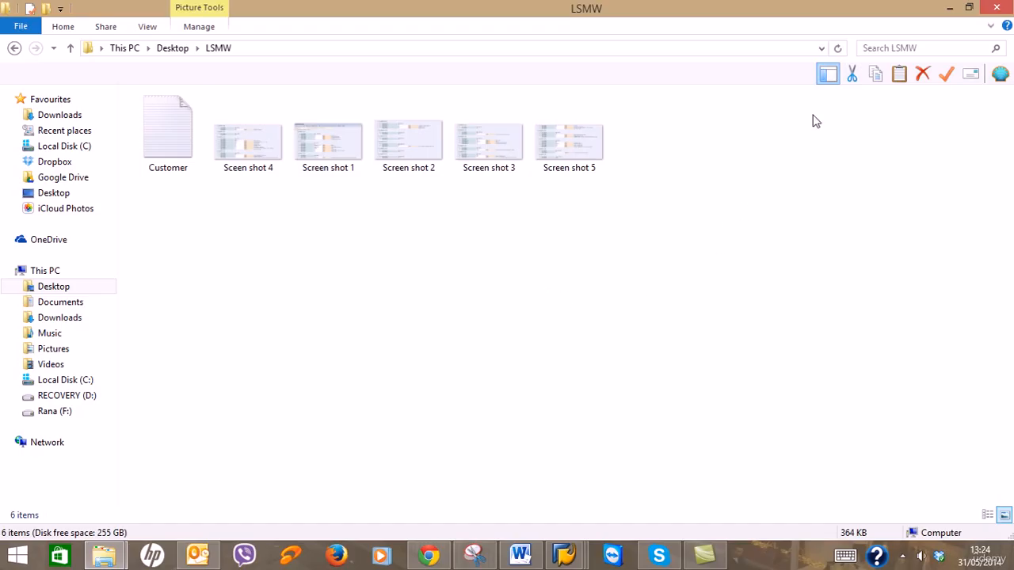
click(950, 8)
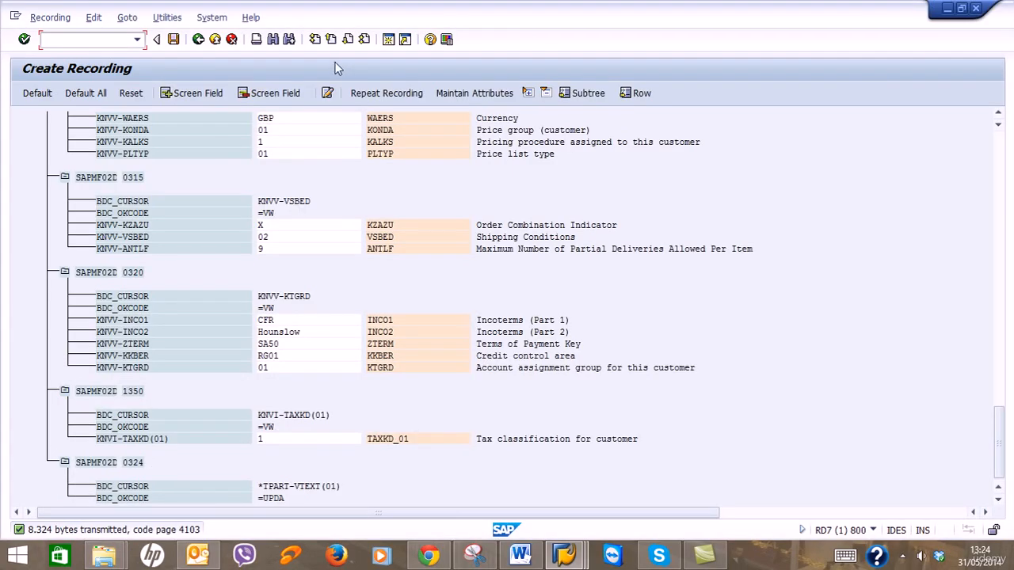
Choose Spreadsheet format for saving the field list to a local file.
click(214, 18)
mouse_move(238, 83)
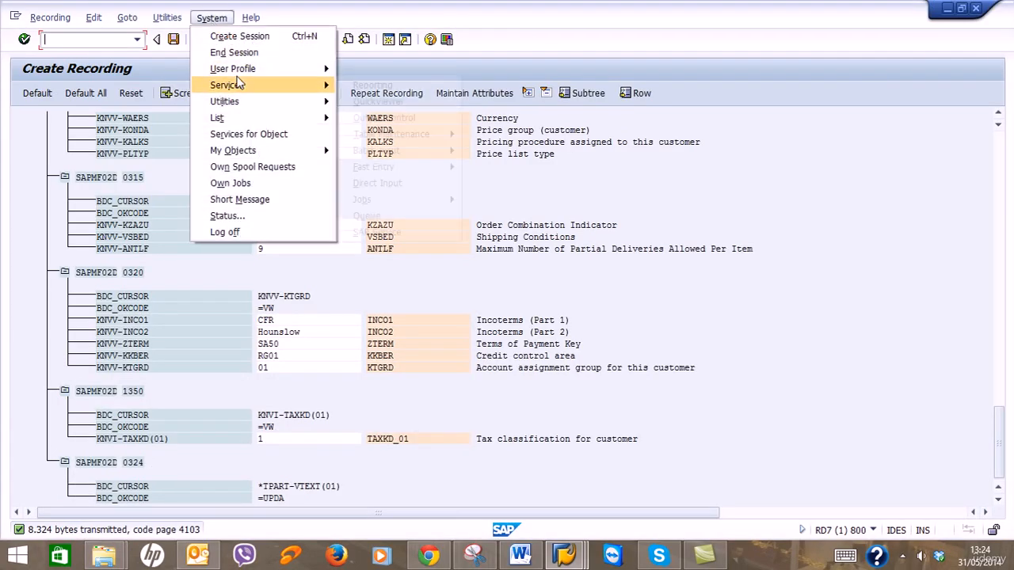
mouse_move(413, 142)
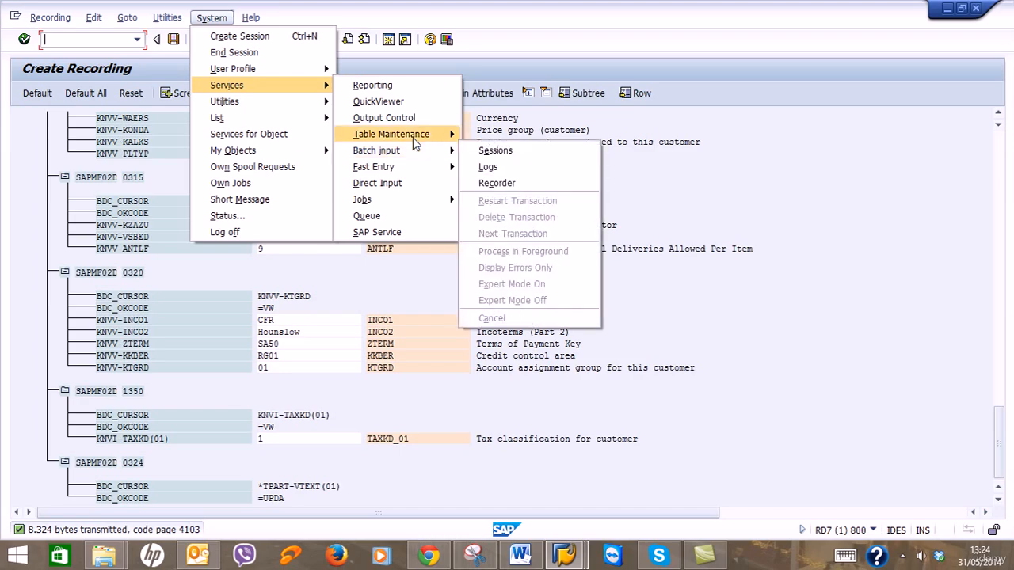
mouse_move(396, 160)
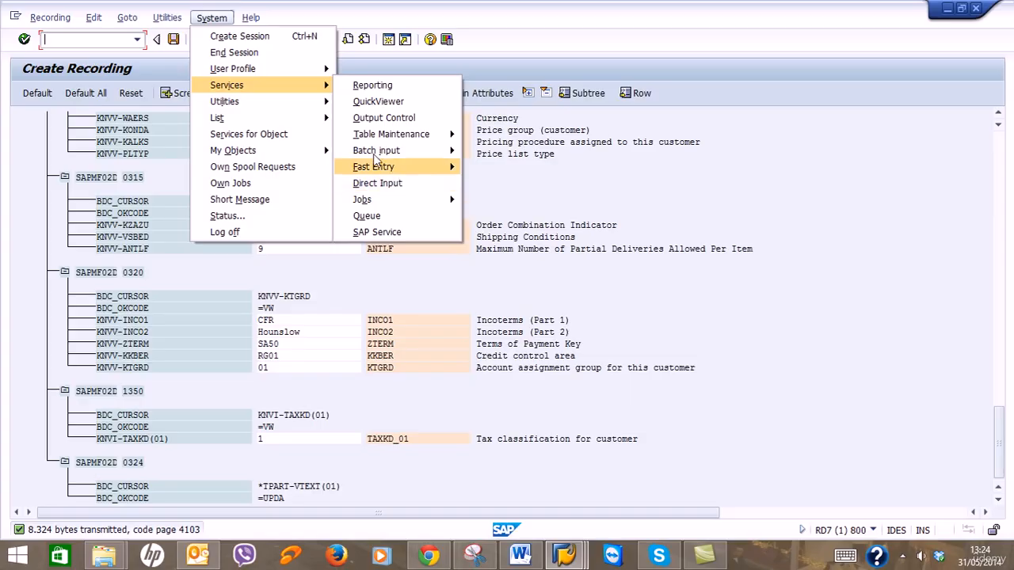
mouse_move(329, 121)
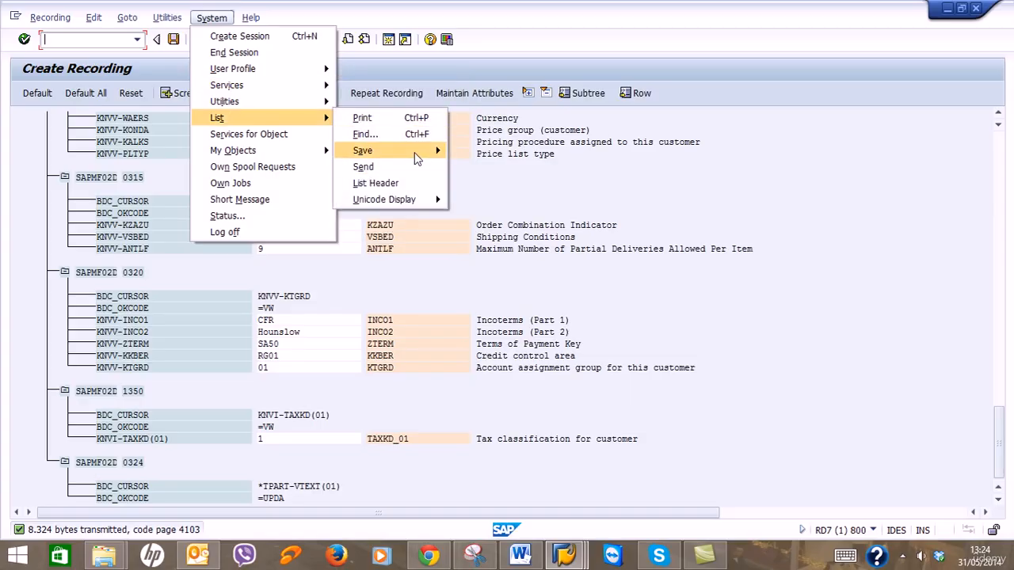
click(482, 183)
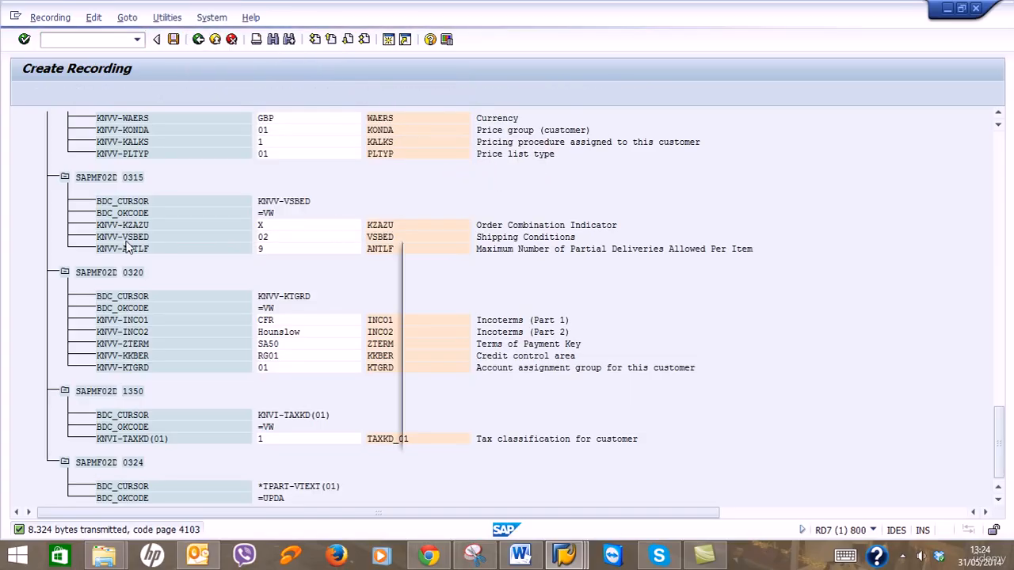
click(479, 357)
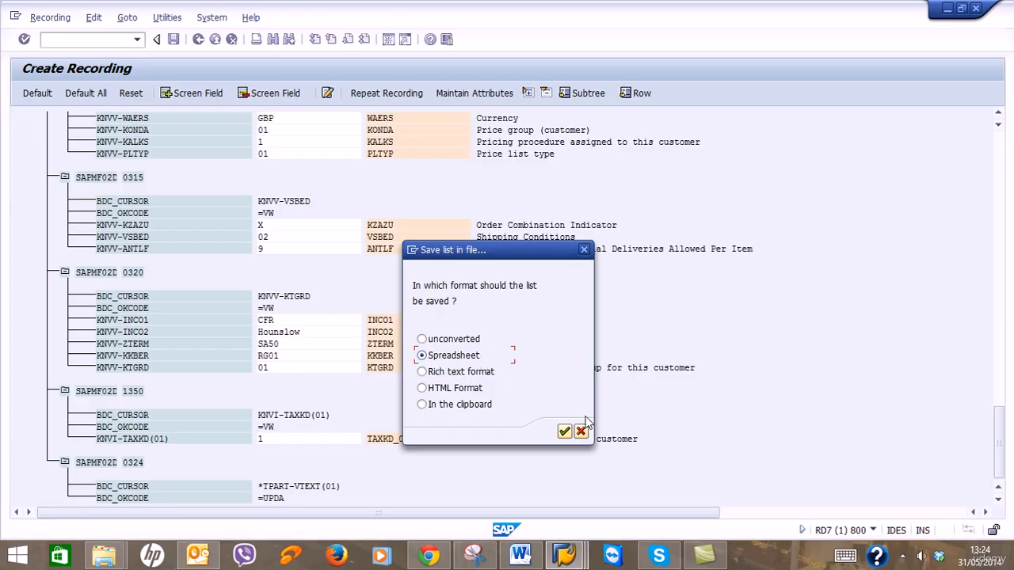
click(564, 431)
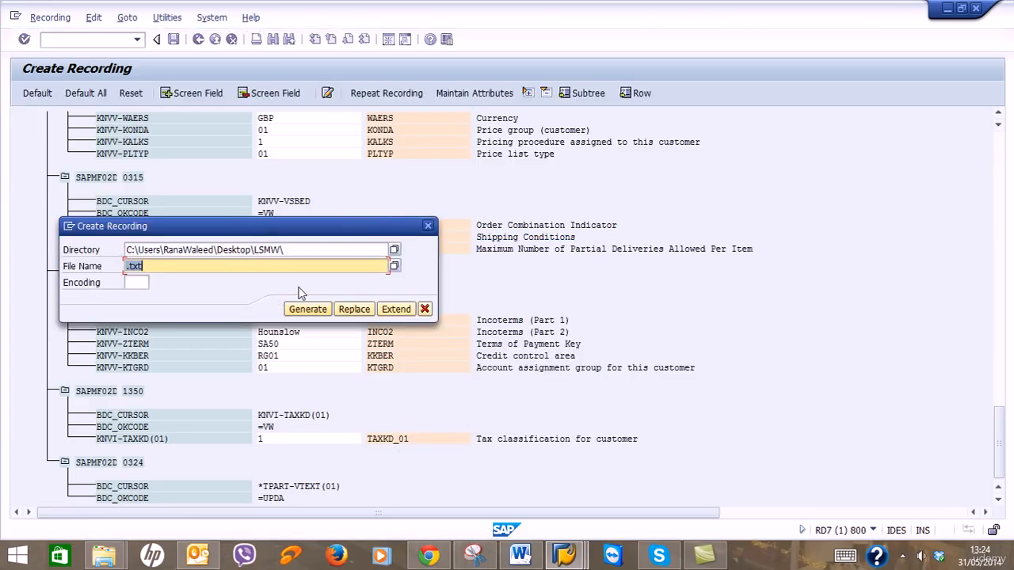
Save it as Customer.xls with EXCEL file type in Desktop\LSMW, generate, and allow the write.
click(171, 267)
click(393, 251)
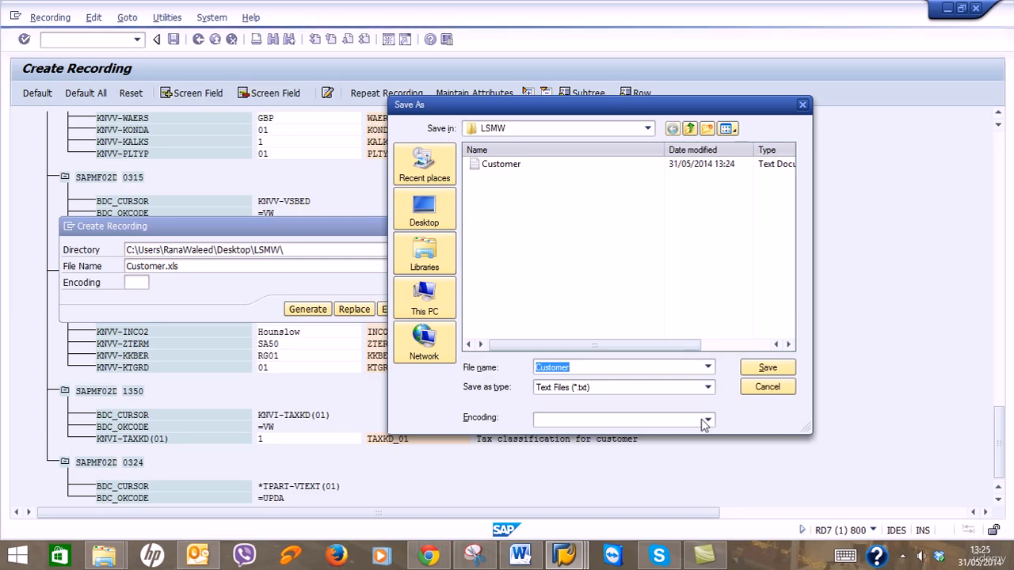
click(707, 388)
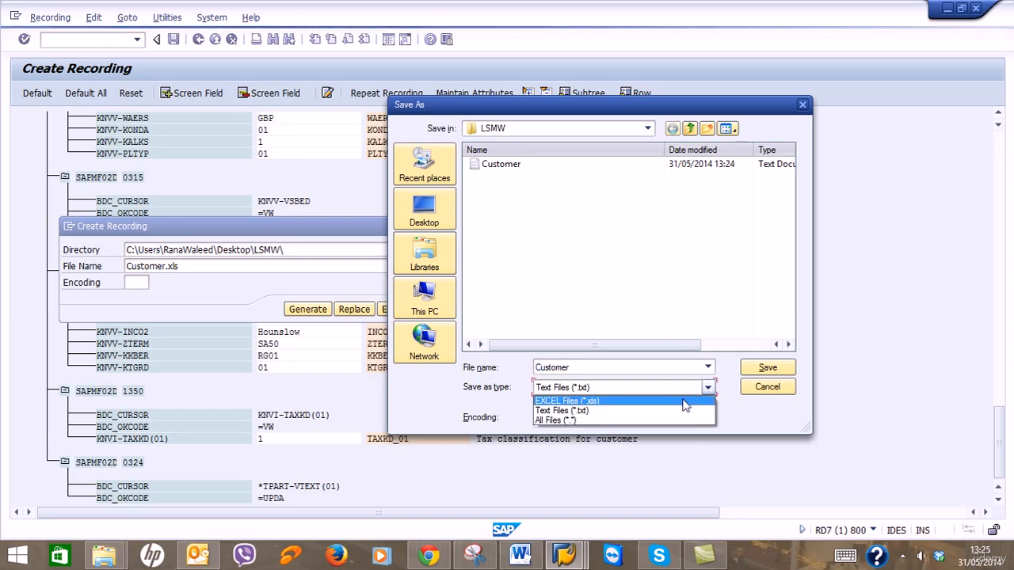
click(683, 401)
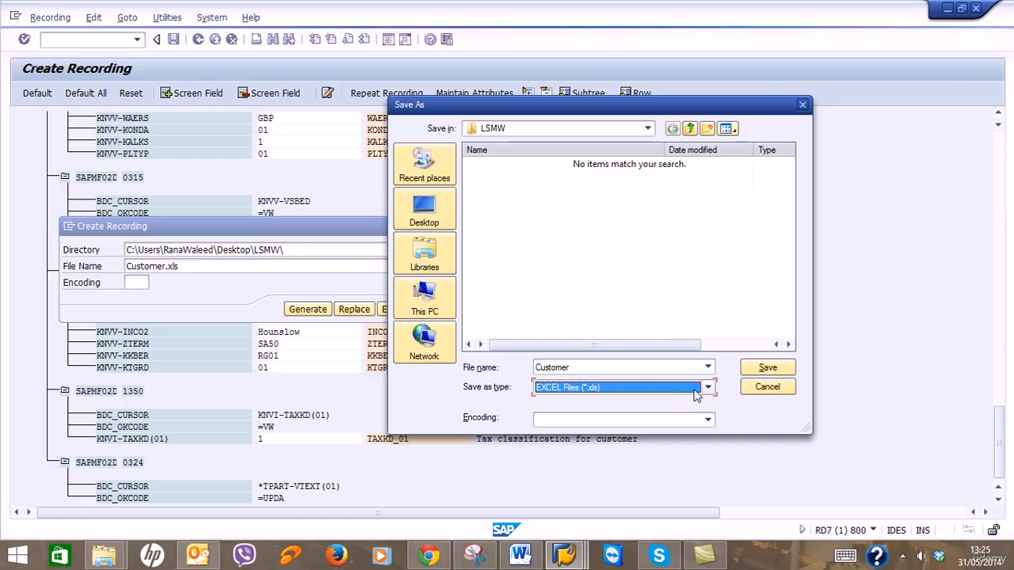
click(749, 371)
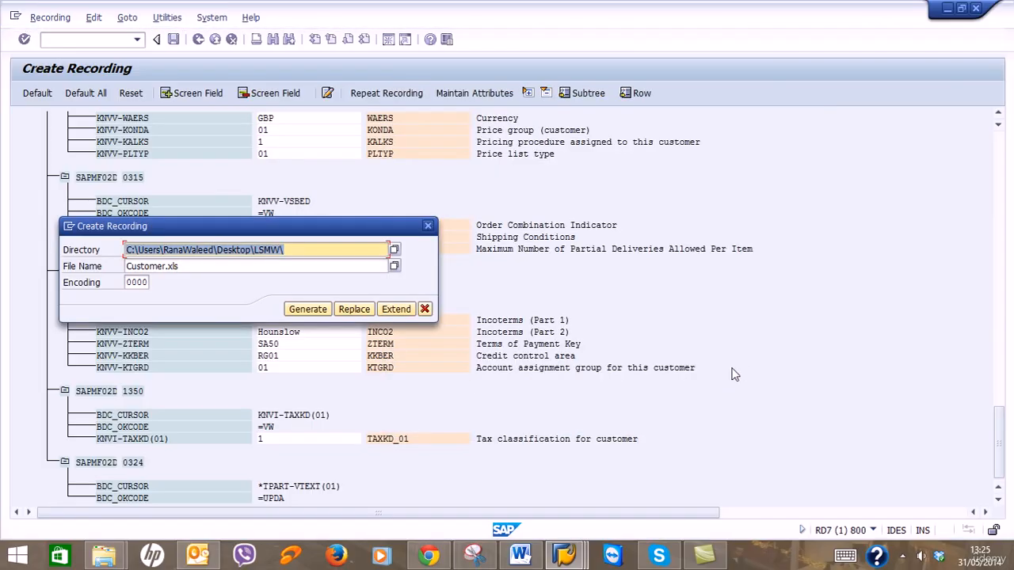
click(309, 311)
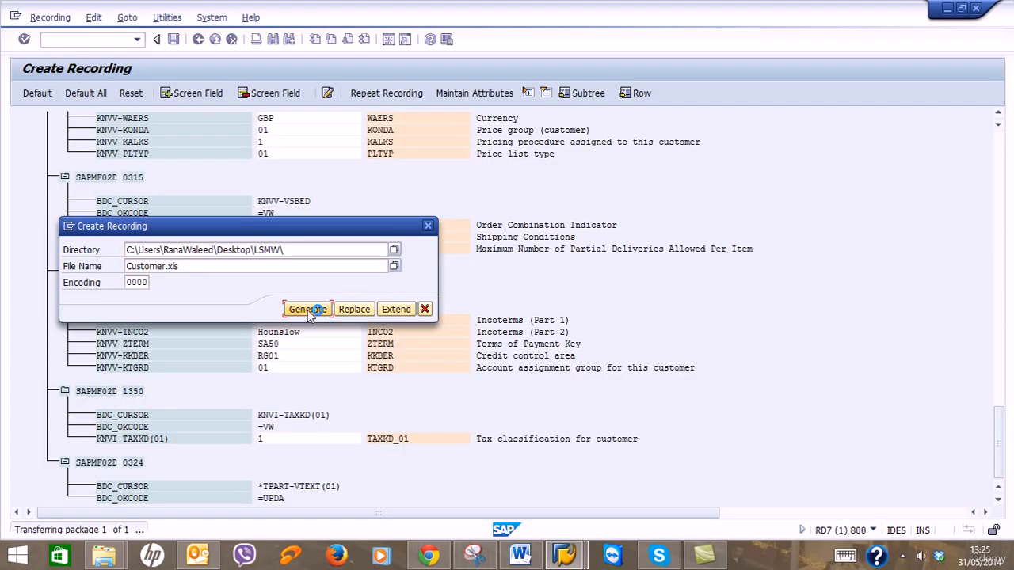
click(100, 363)
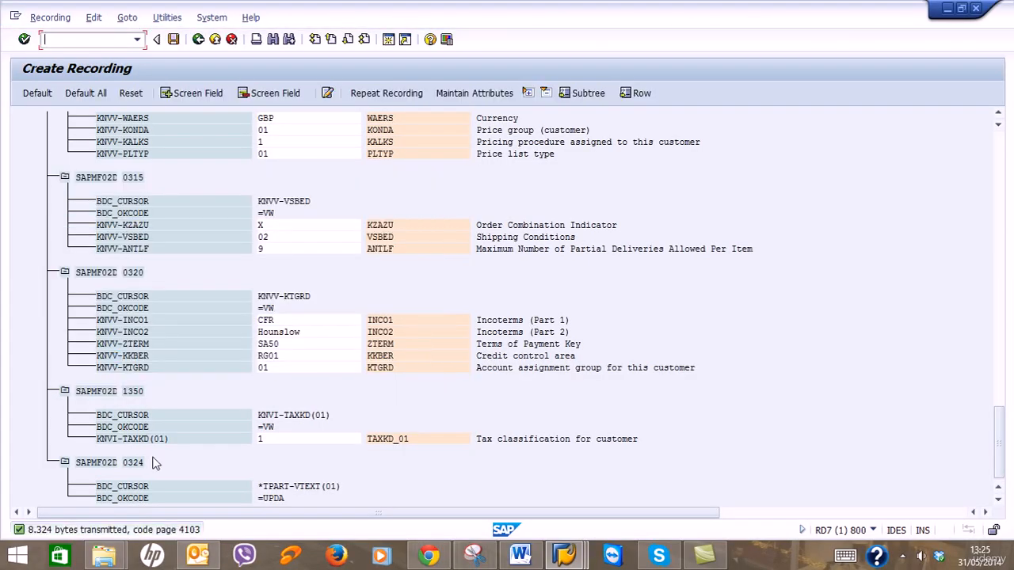
click(110, 557)
click(220, 511)
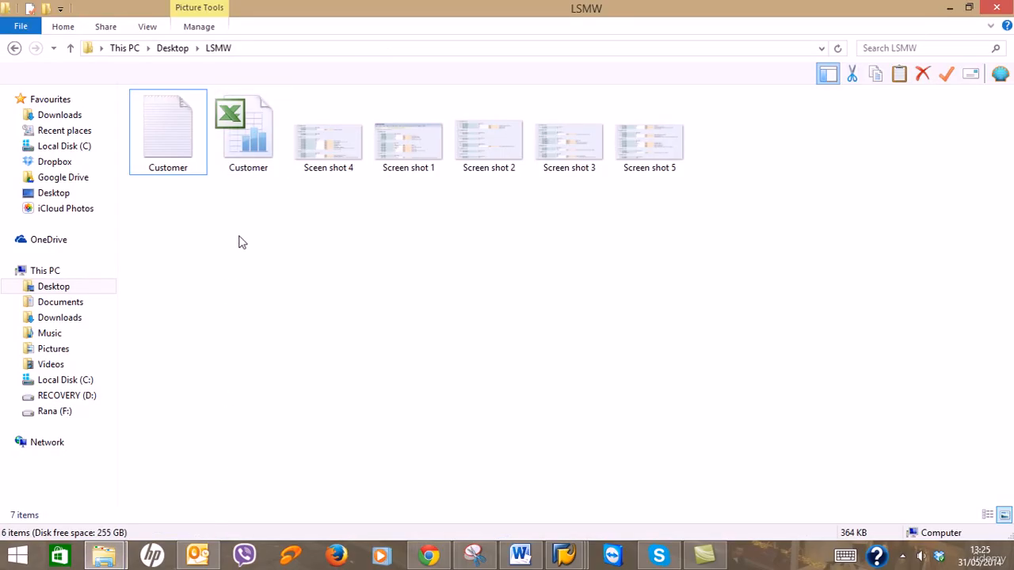
click(952, 7)
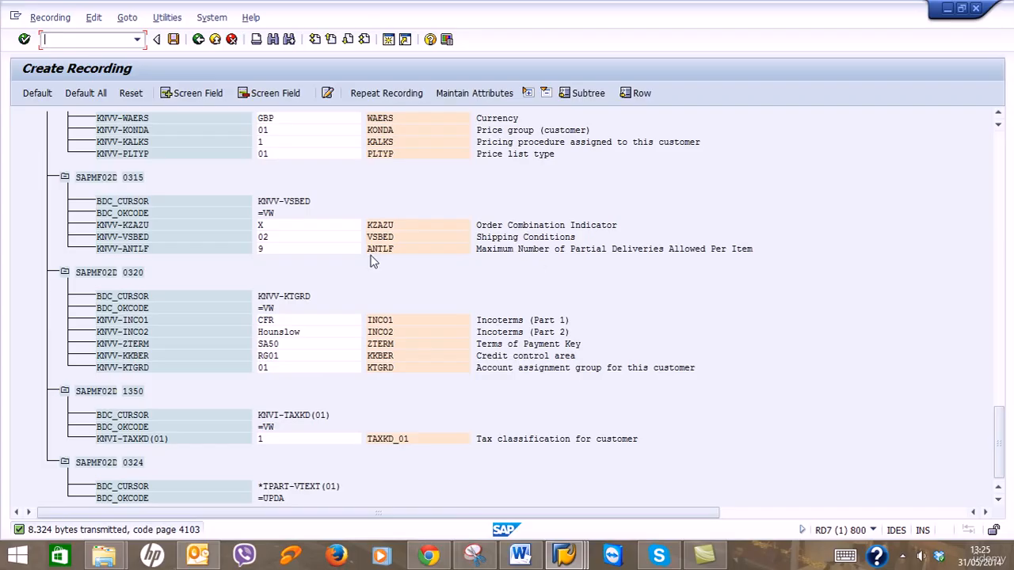
Save recording ZXD01 and go back to the Recordings of Project 'ZRG01' overview.
click(196, 43)
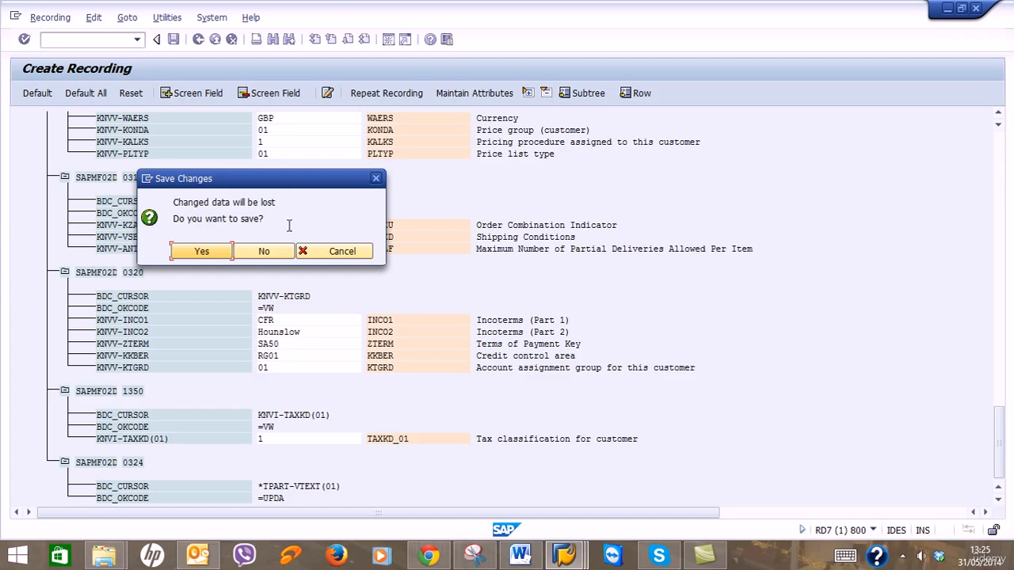
click(341, 249)
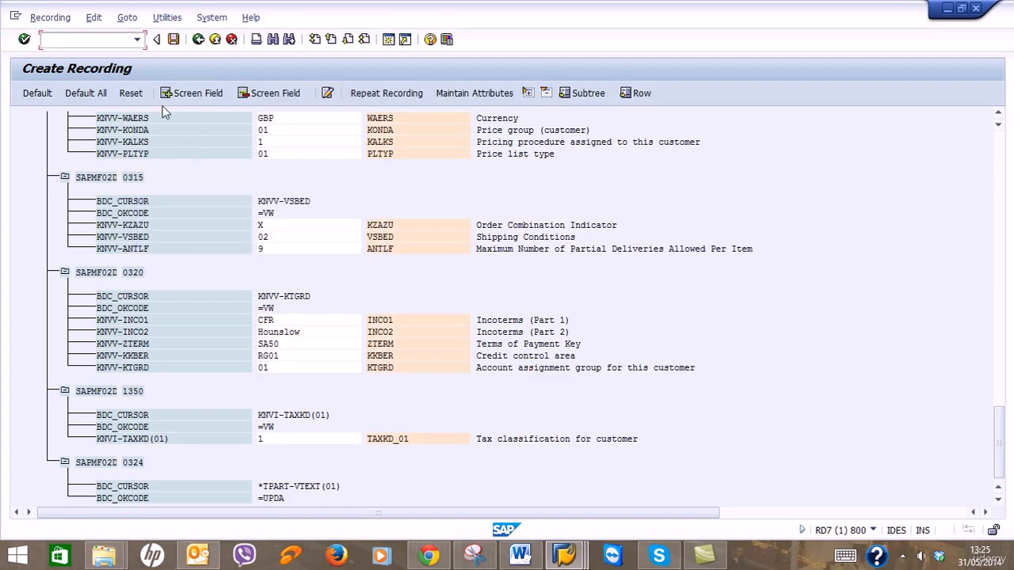
click(175, 41)
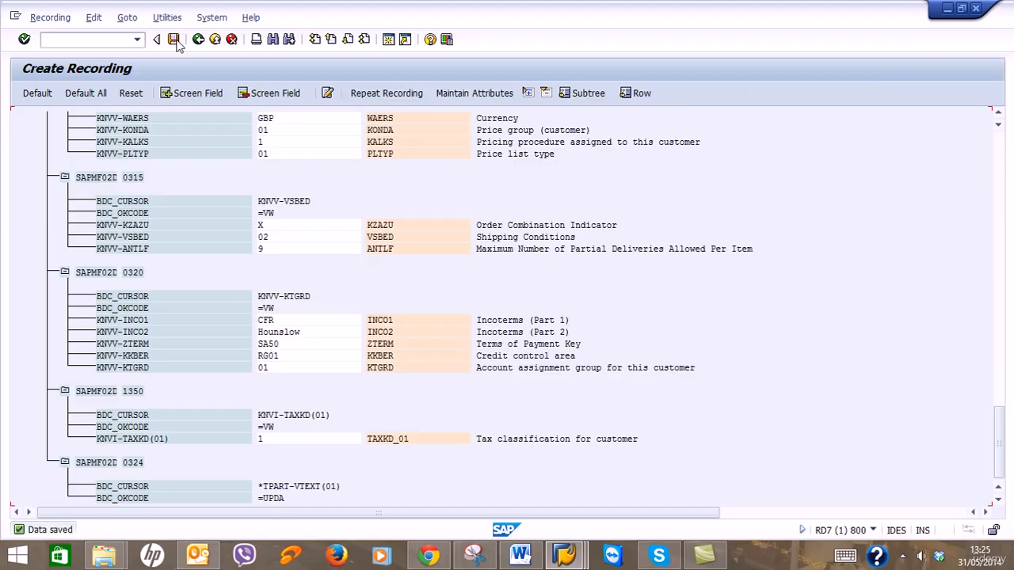
click(198, 40)
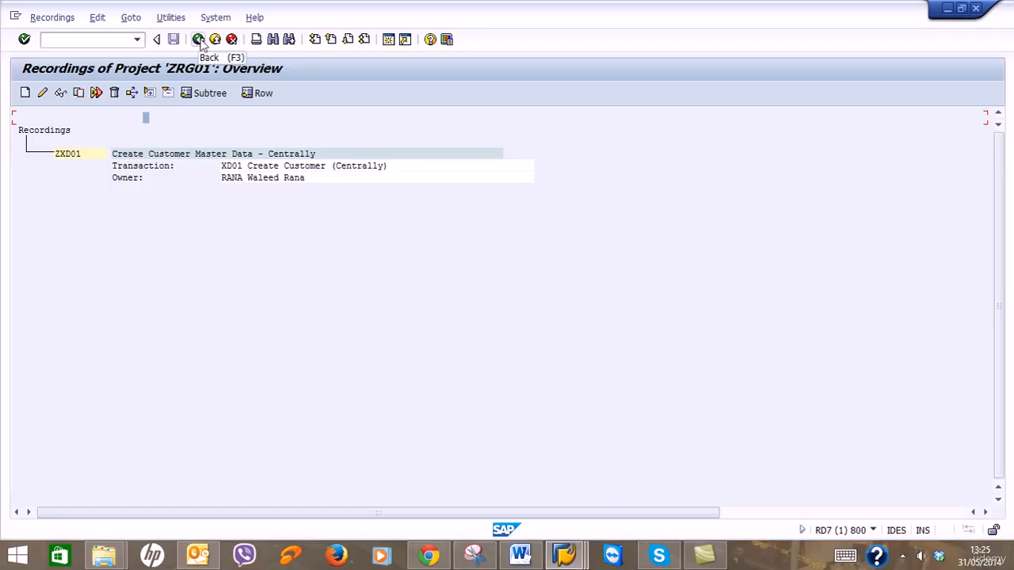
Return to the LSMW start screen and open the process steps for project ZRG01.
click(198, 40)
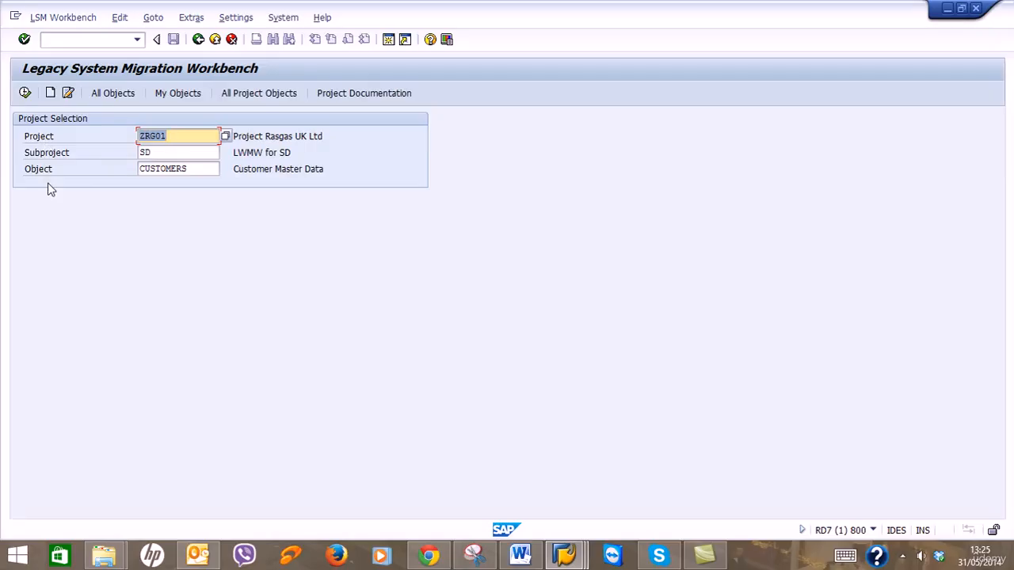
click(26, 93)
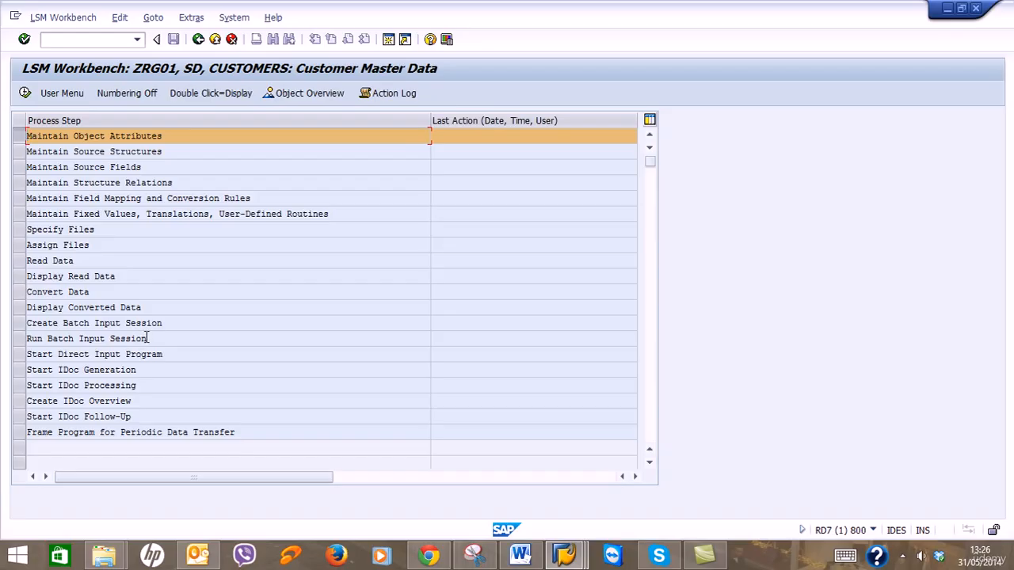
drag(148, 338, 26, 339)
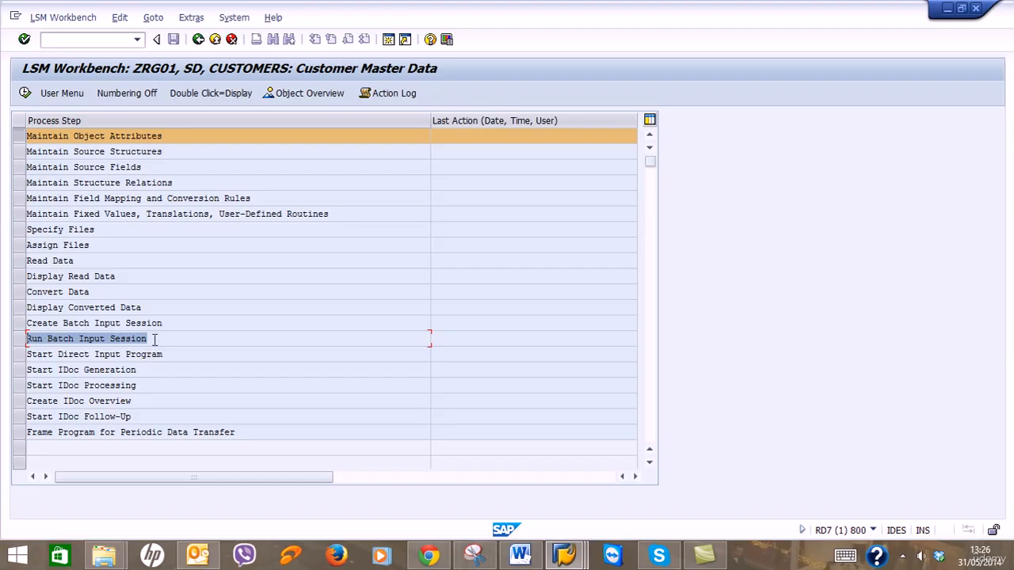
drag(152, 339, 1, 345)
Consult the Customer Master Data guide, then execute Maintain Object Attributes.
click(520, 554)
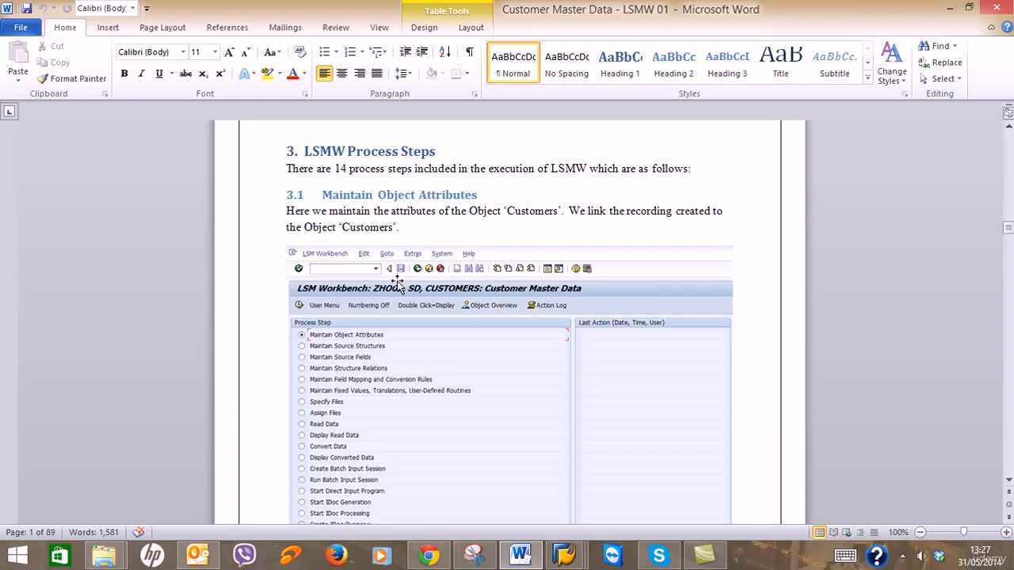
scroll(399, 281, down, 15)
scroll(398, 281, down, 3)
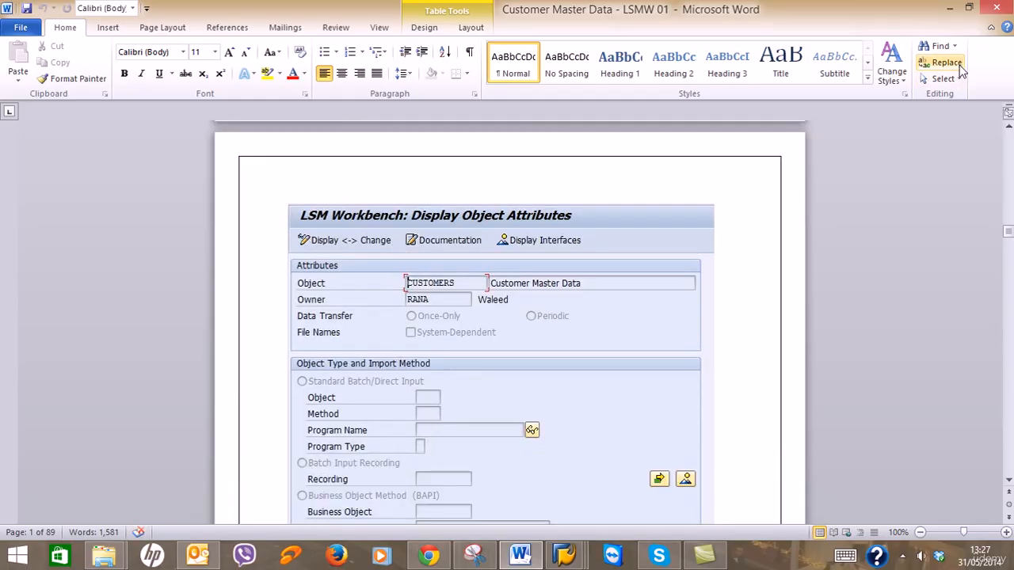
click(946, 7)
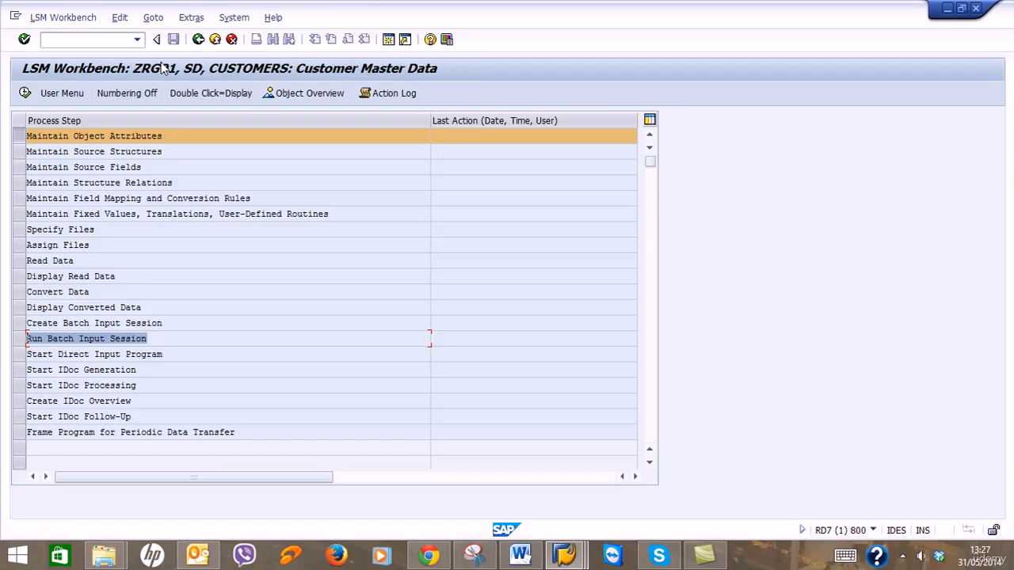
click(24, 94)
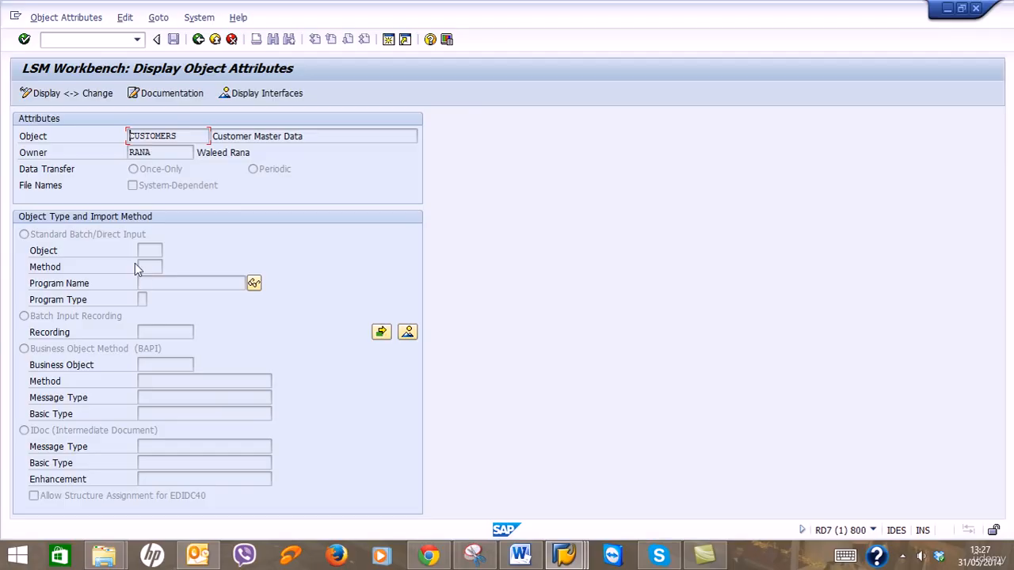
Switch the object attributes to change mode and select Batch Input Recording as import method.
click(81, 94)
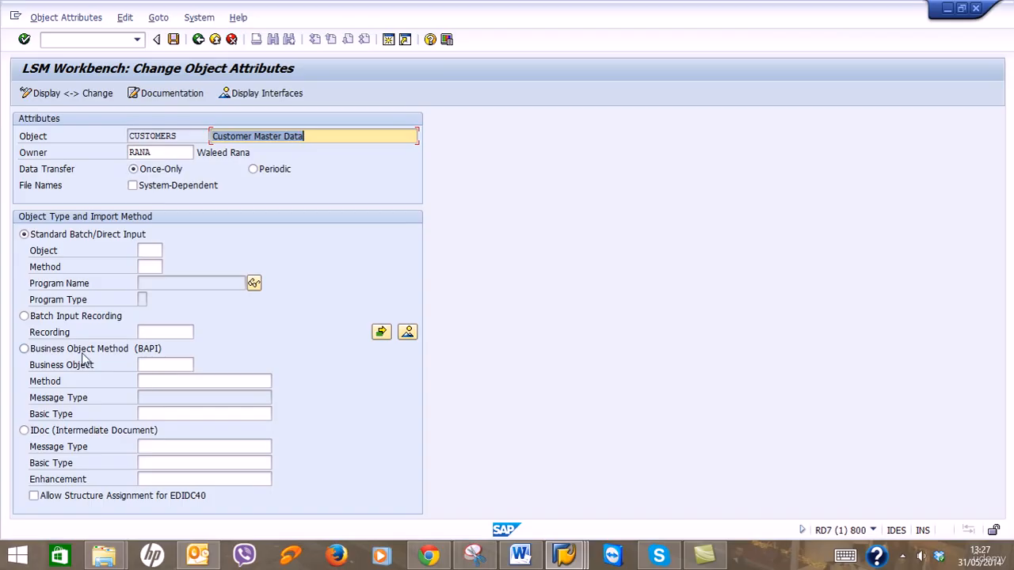
click(26, 318)
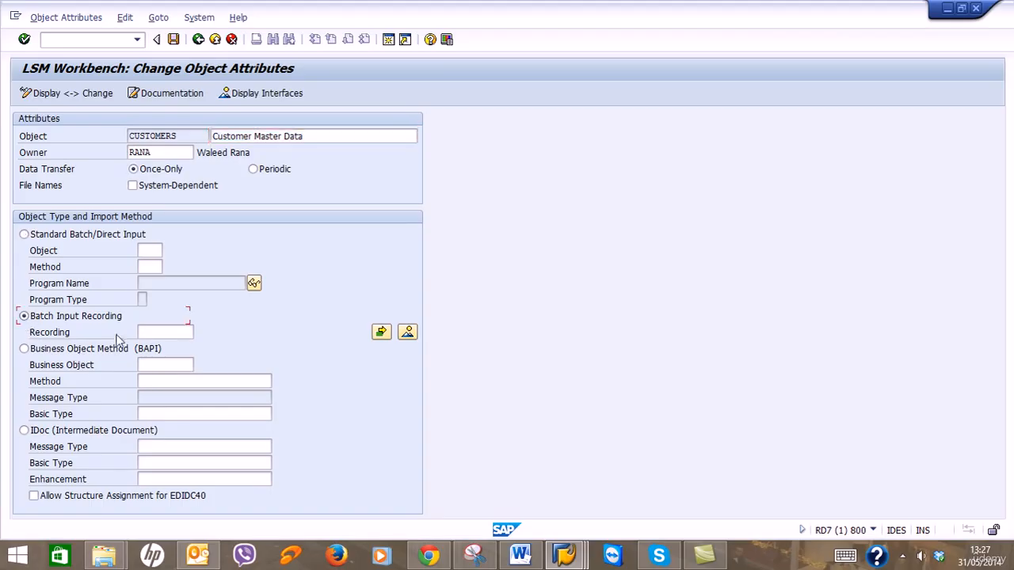
click(149, 335)
click(520, 555)
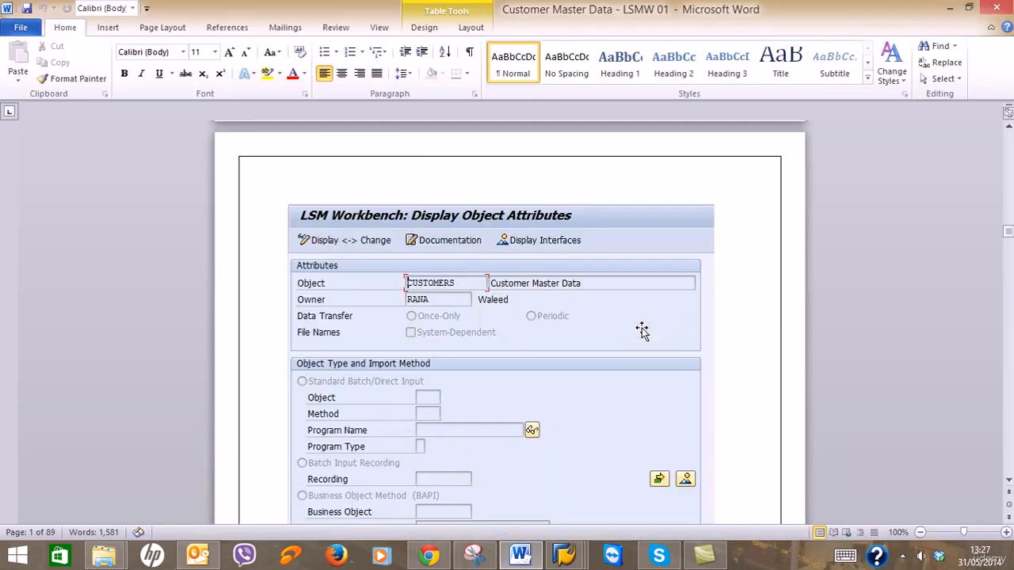
scroll(642, 331, down, 4)
scroll(642, 331, down, 5)
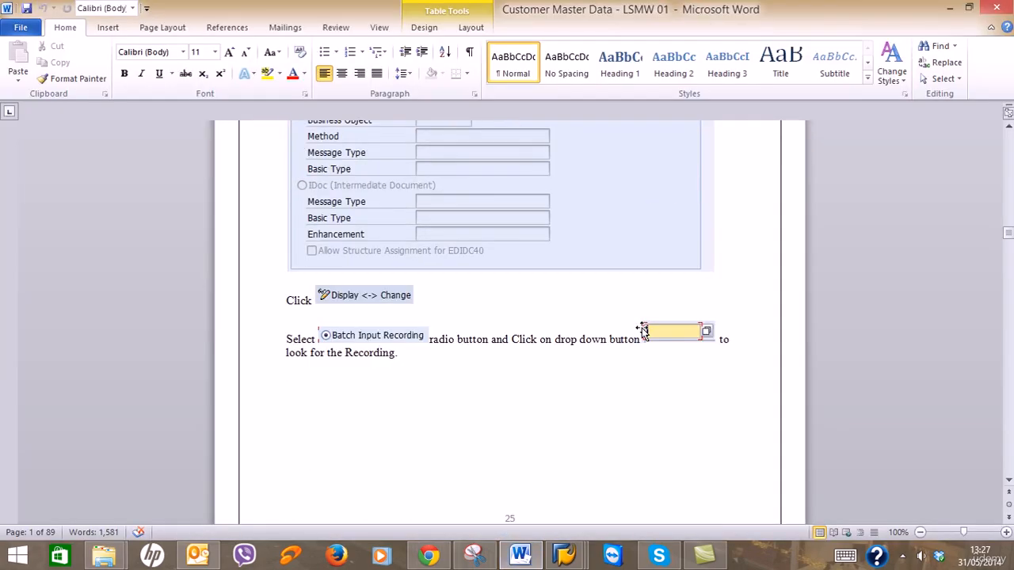
scroll(607, 367, down, 10)
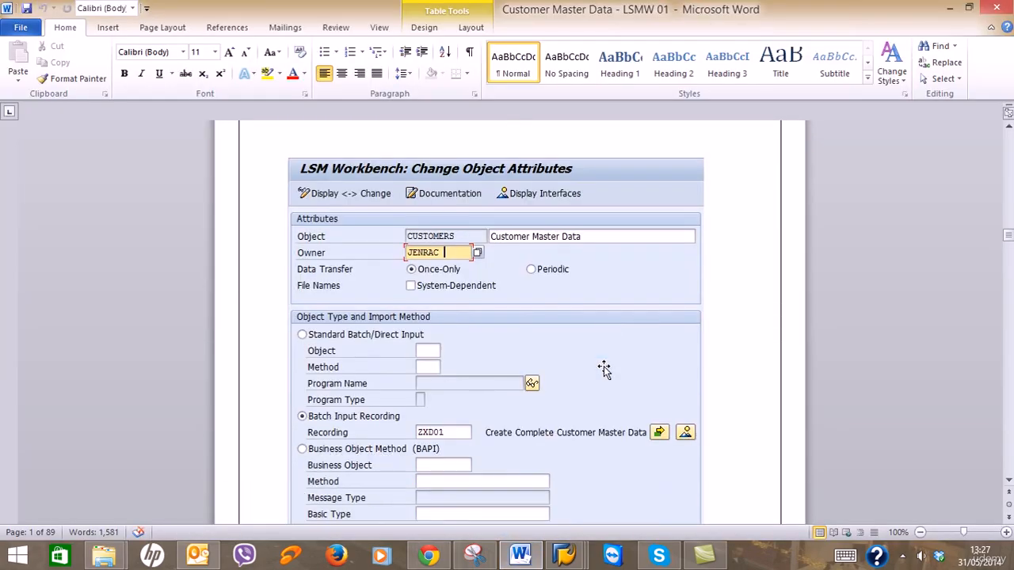
scroll(604, 369, down, 2)
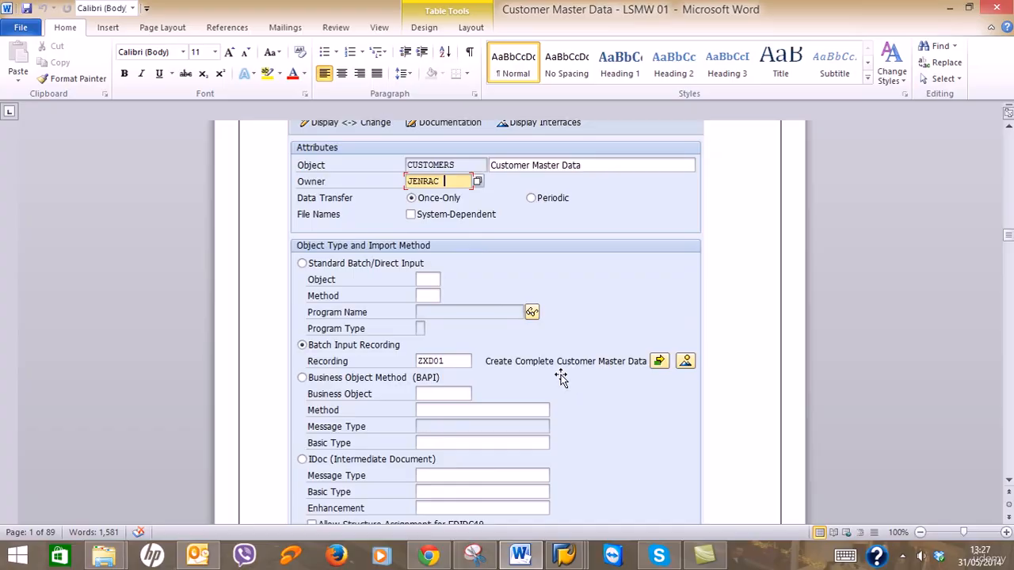
click(952, 9)
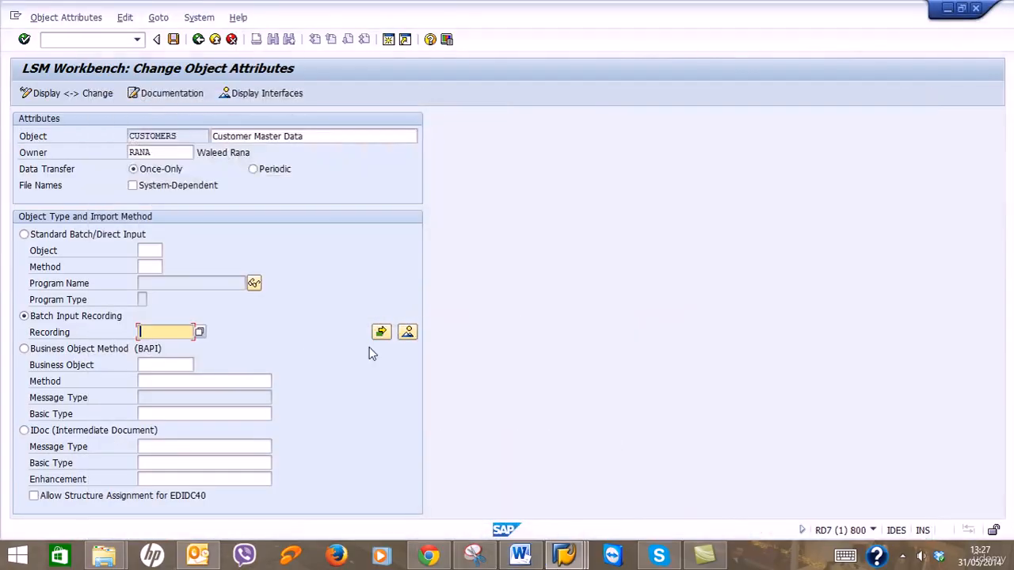
Link recording ZXD01, save the attributes, and return to the process step list.
click(200, 333)
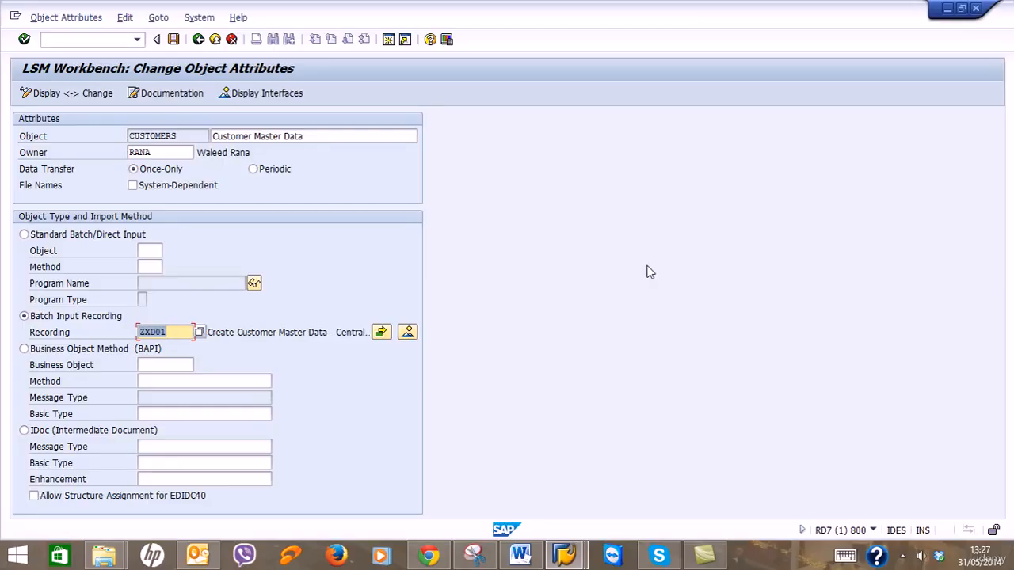
click(519, 555)
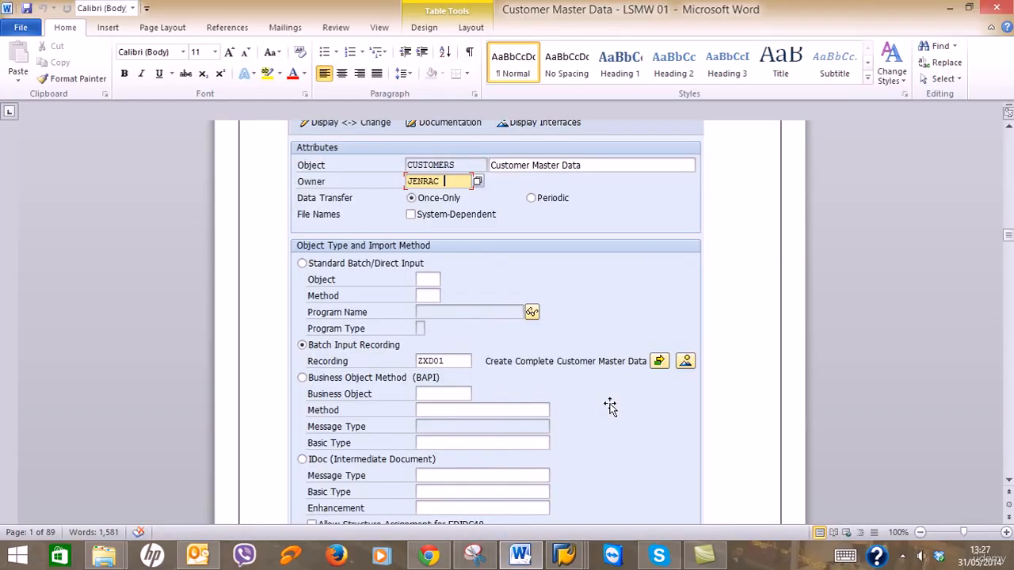
scroll(611, 406, down, 6)
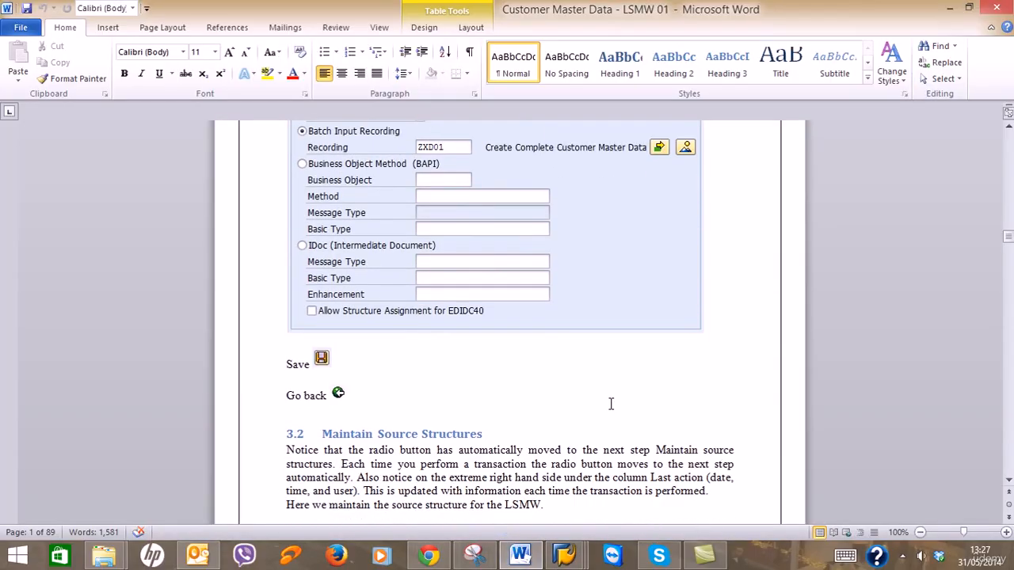
click(949, 9)
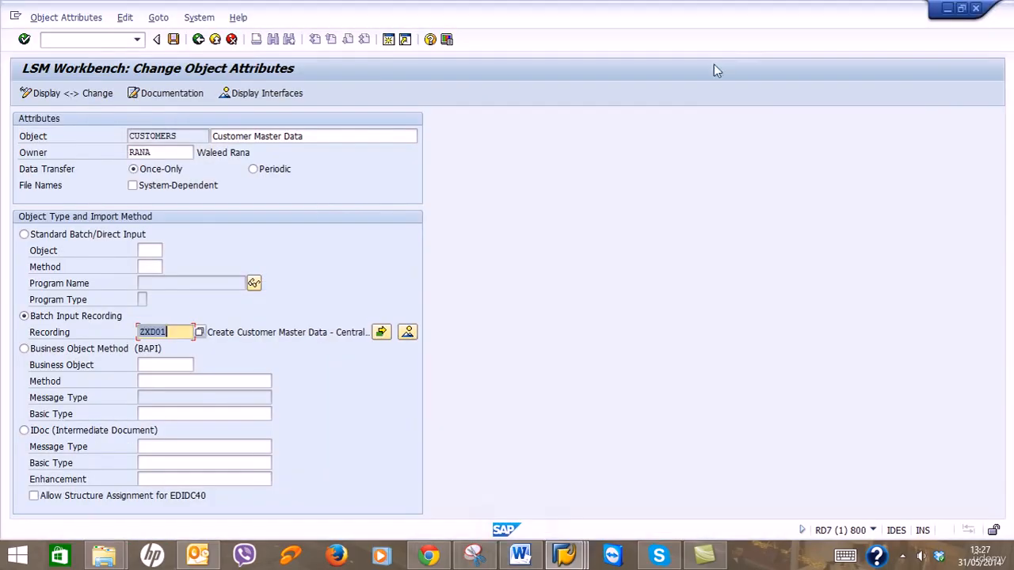
click(174, 40)
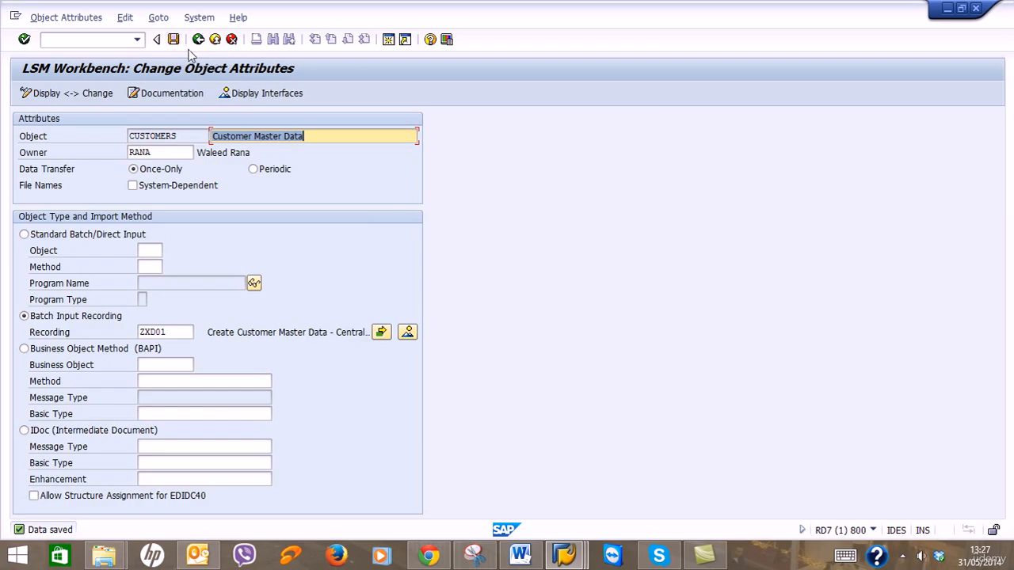
click(198, 40)
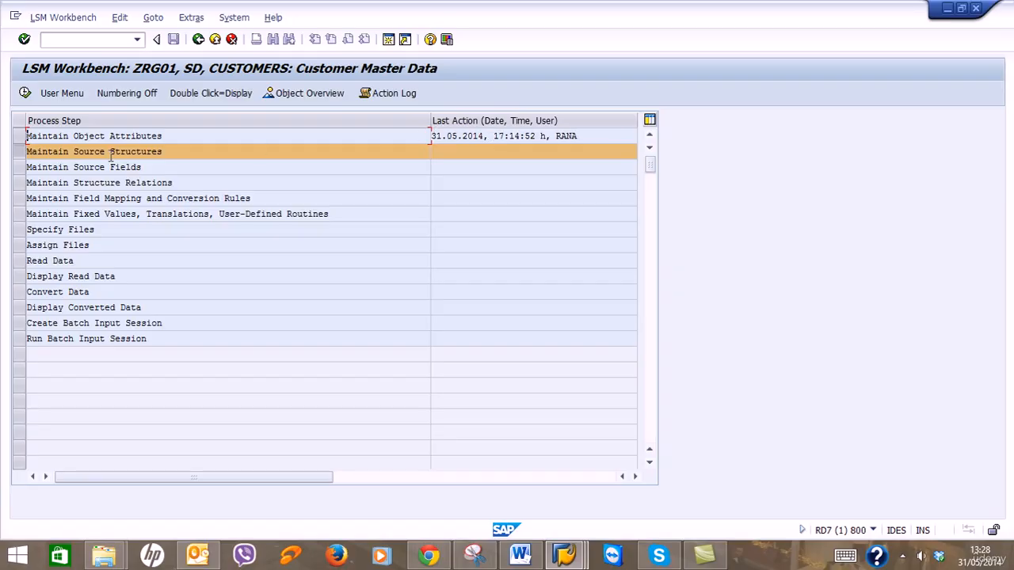
Check the Word tutorial, then execute Maintain Source Structures for object CUSTOMERS.
click(520, 554)
scroll(533, 419, down, 3)
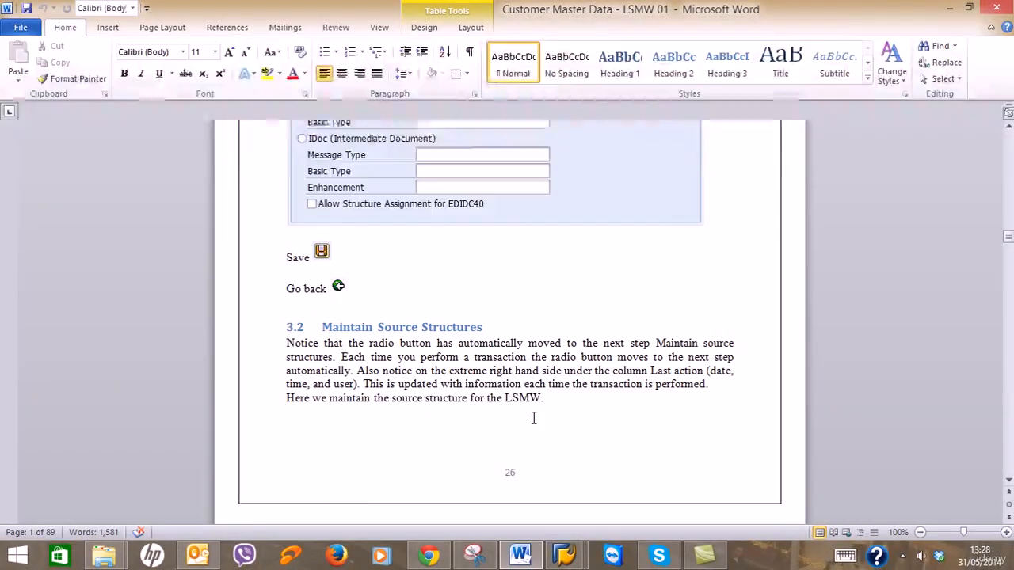
scroll(533, 418, down, 1)
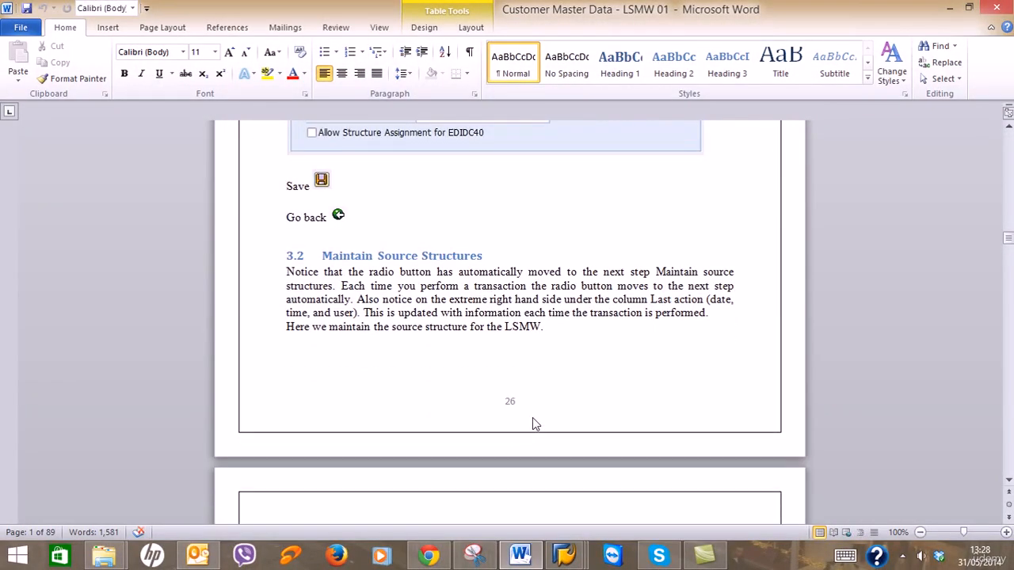
scroll(532, 424, down, 1)
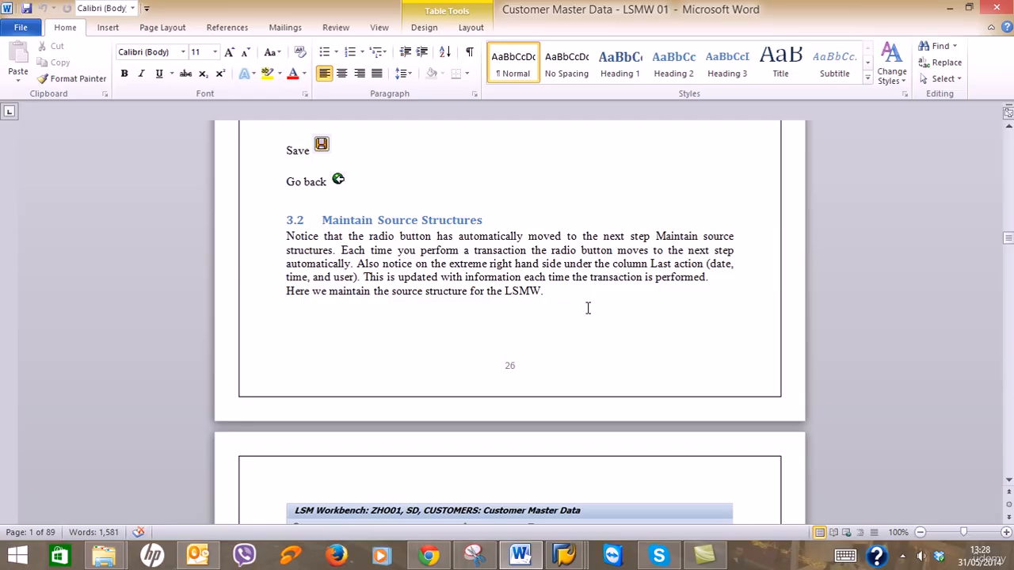
scroll(588, 308, down, 10)
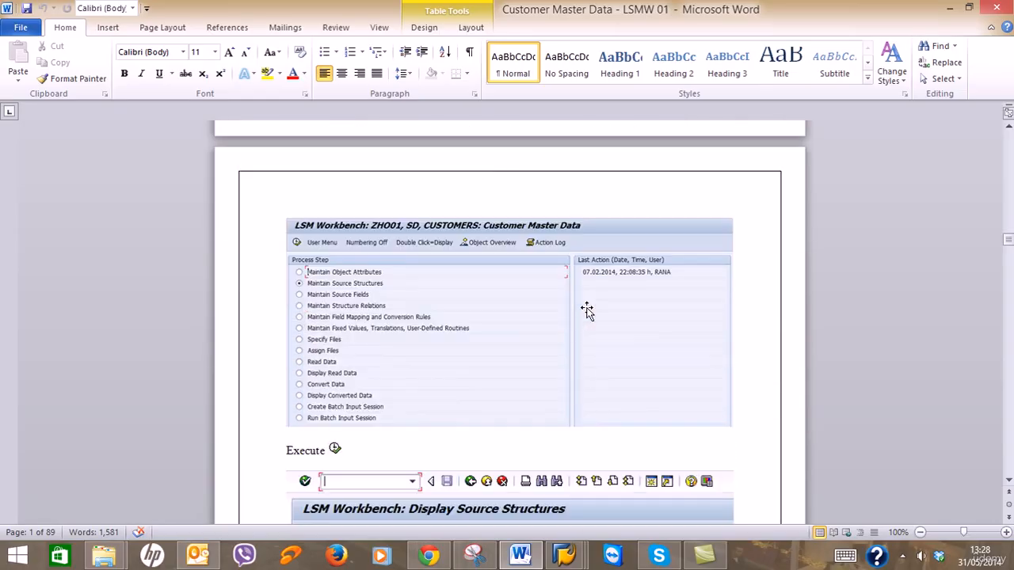
scroll(588, 309, down, 13)
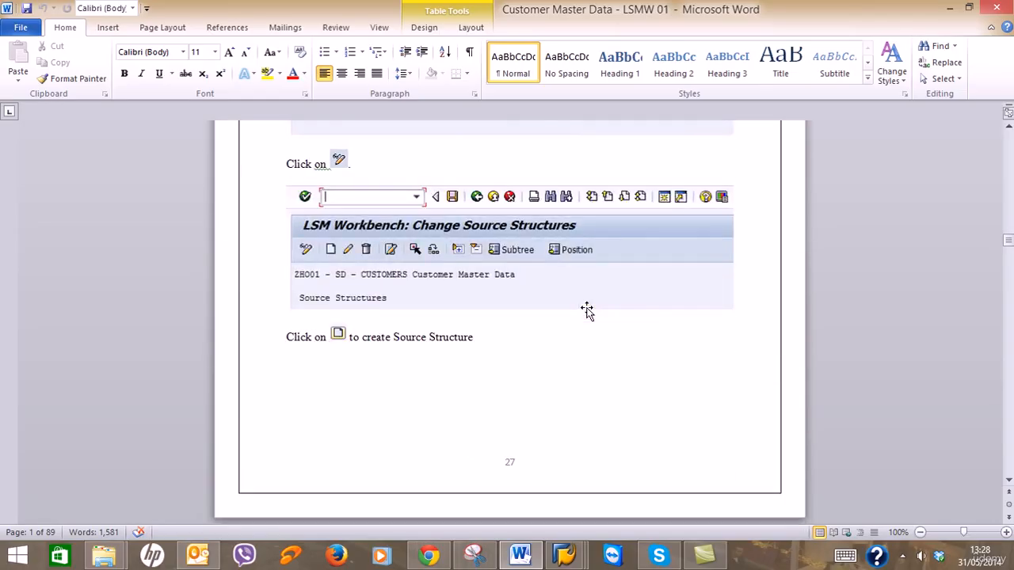
scroll(588, 308, down, 1)
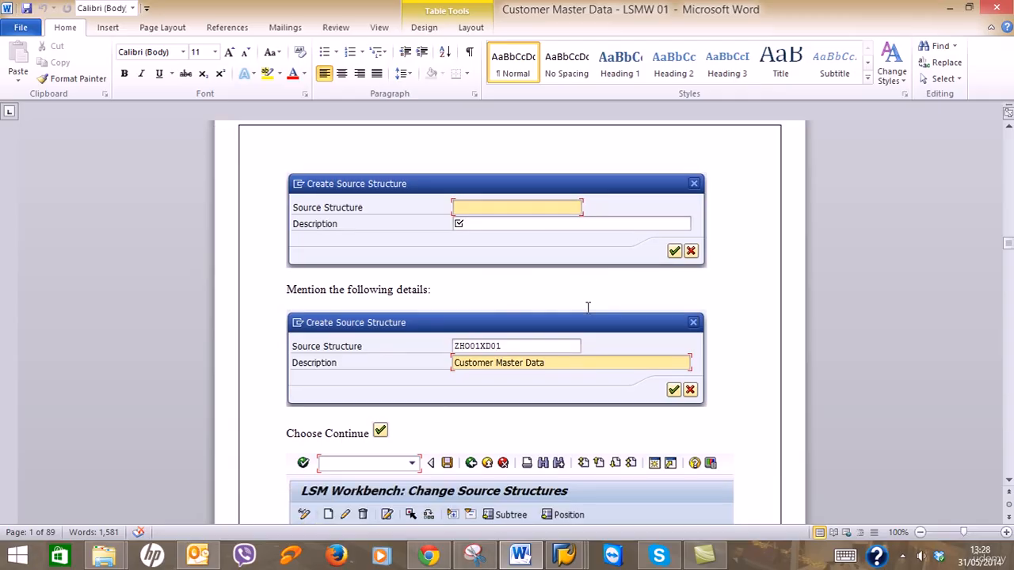
click(953, 8)
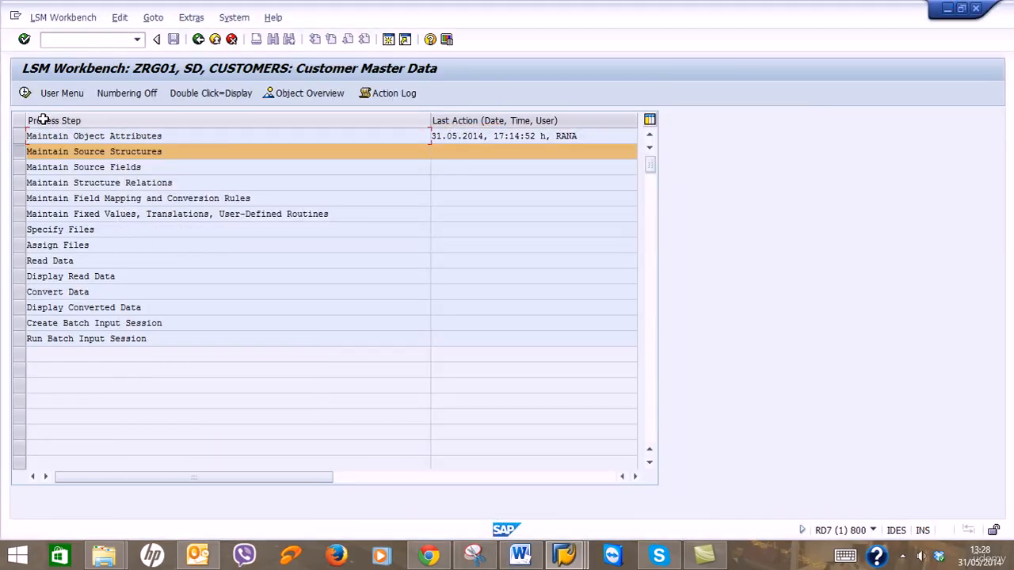
click(26, 93)
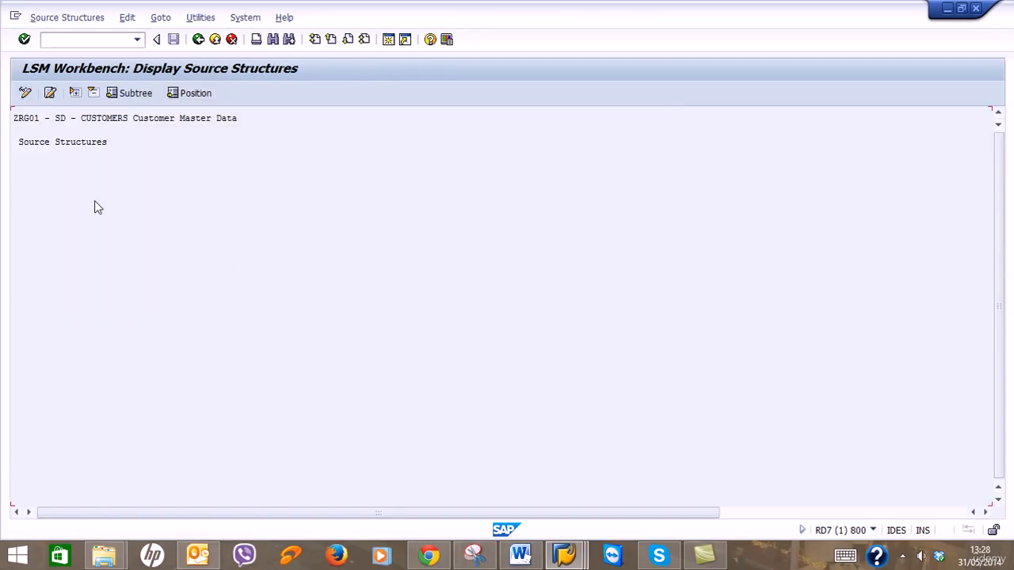
Switch Source Structures to change mode and start a new structure, checking the tutorial.
click(25, 93)
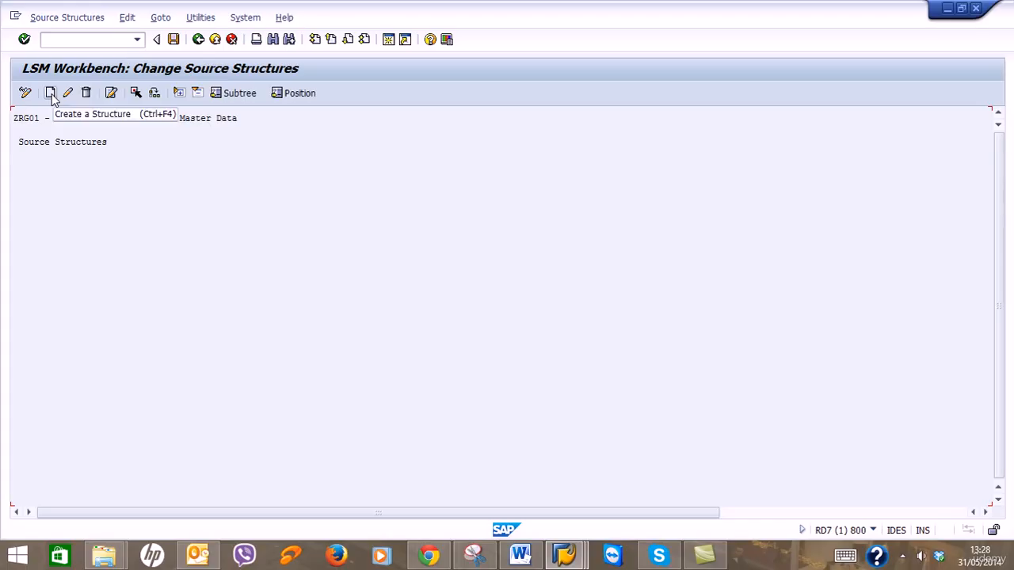
click(51, 93)
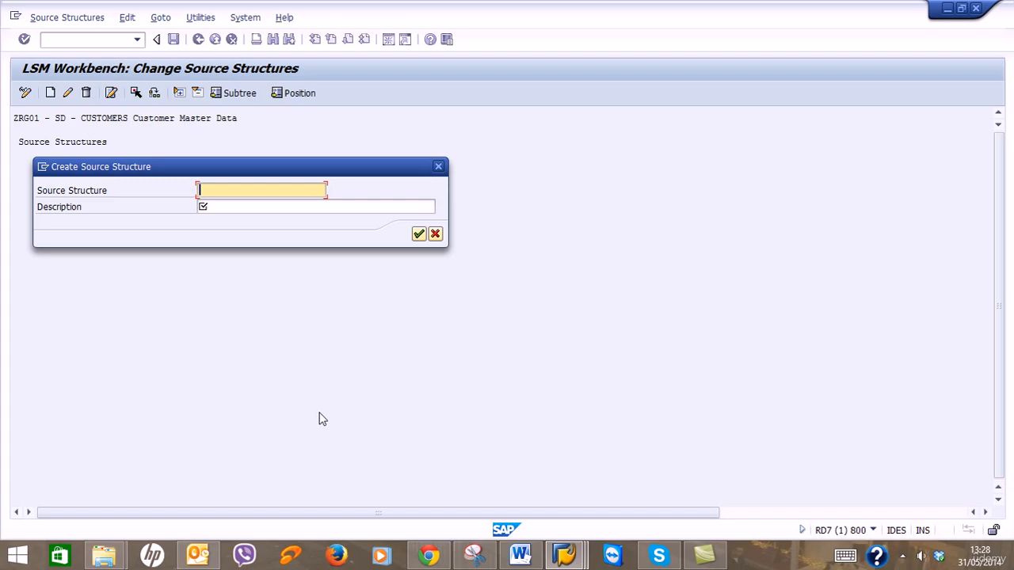
click(520, 555)
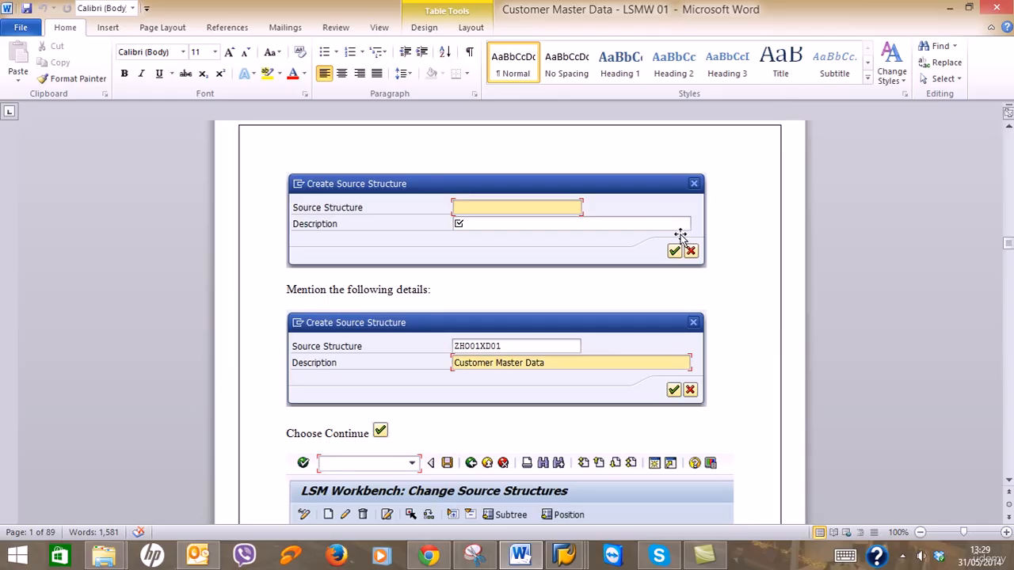
scroll(683, 234, down, 2)
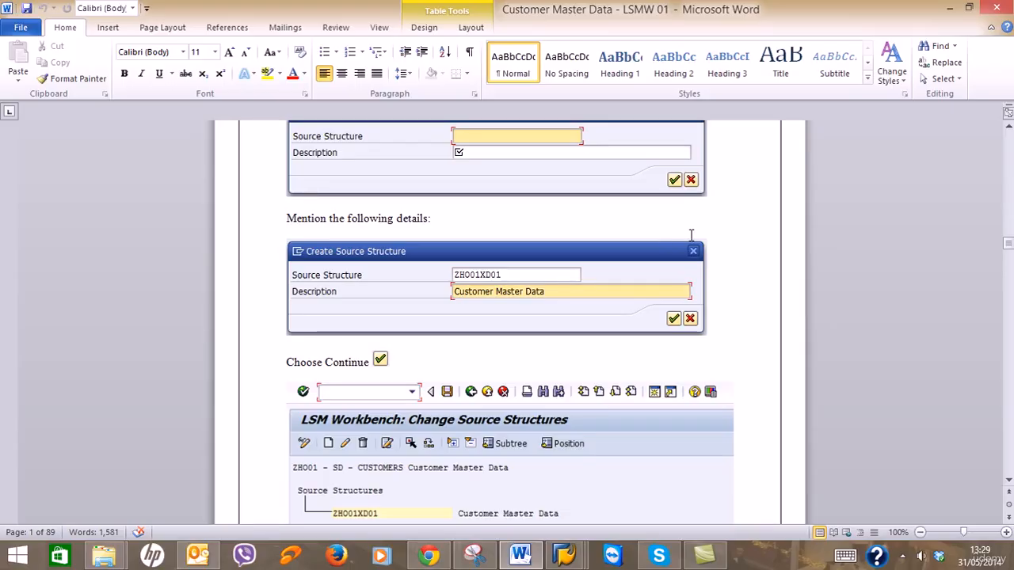
click(948, 7)
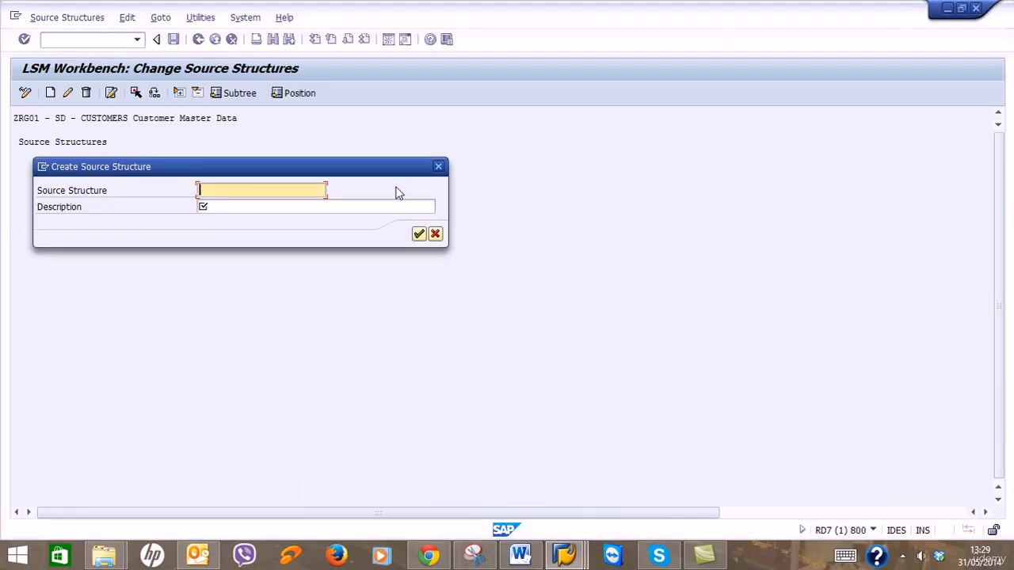
Enter name ZRG01XD01 with description 'Customer Master Data' and confirm.
text(ZRG01XD01)
key(Tab)
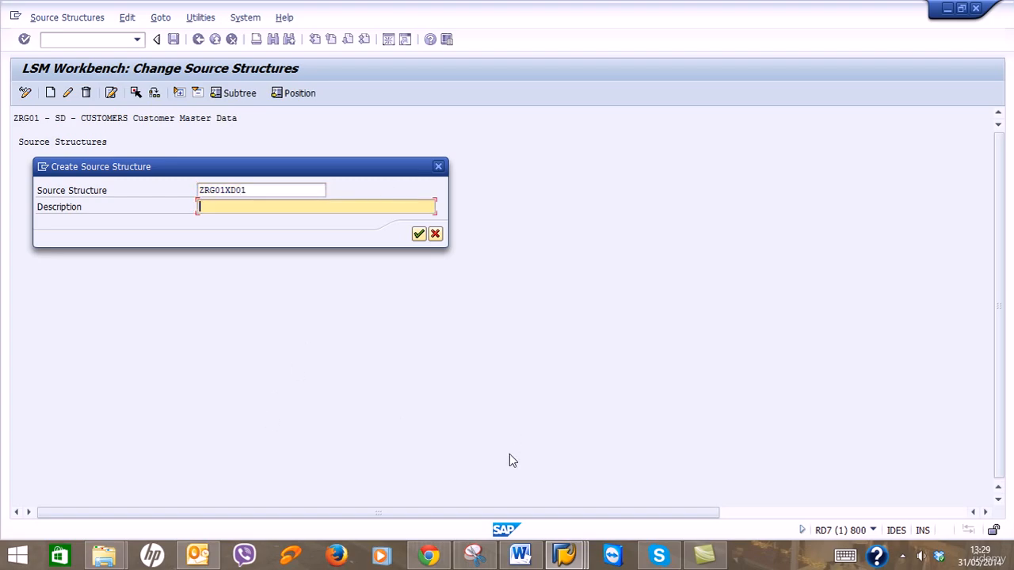
click(520, 557)
click(520, 557)
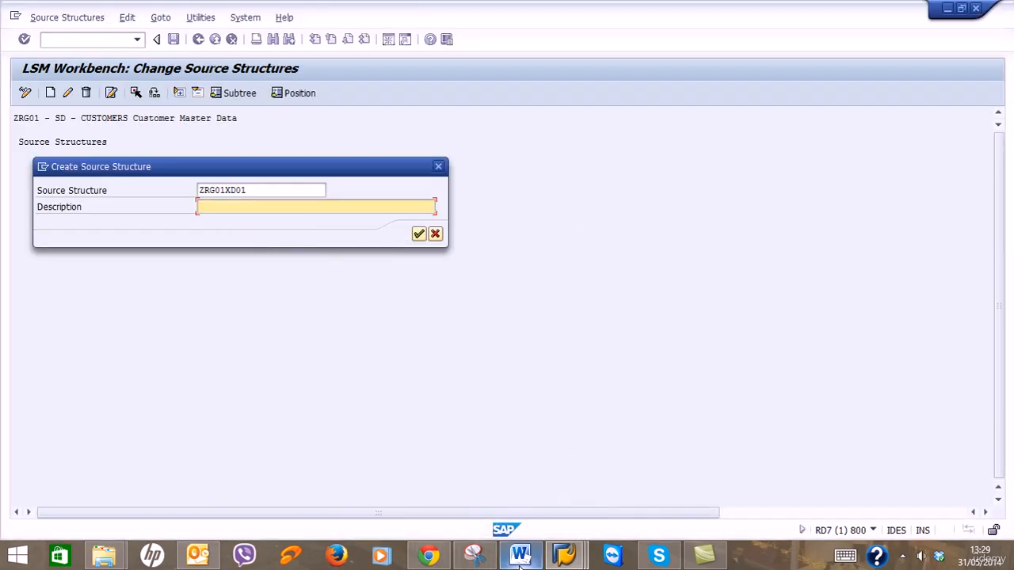
text(Customer Master Data)
click(418, 234)
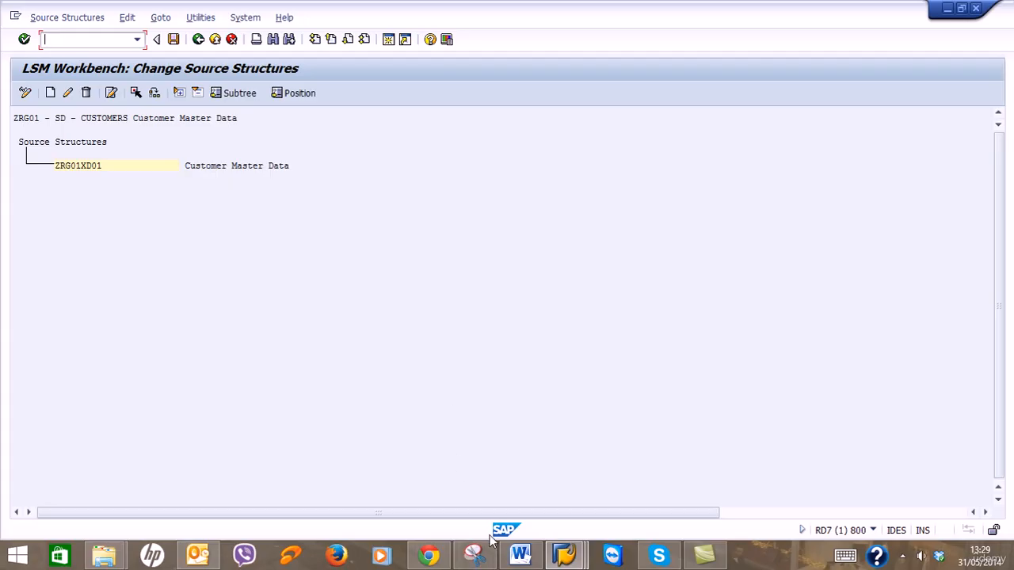
Save source structure ZRG01XD01 and go back to the LSMW process step list.
click(519, 555)
scroll(638, 444, down, 5)
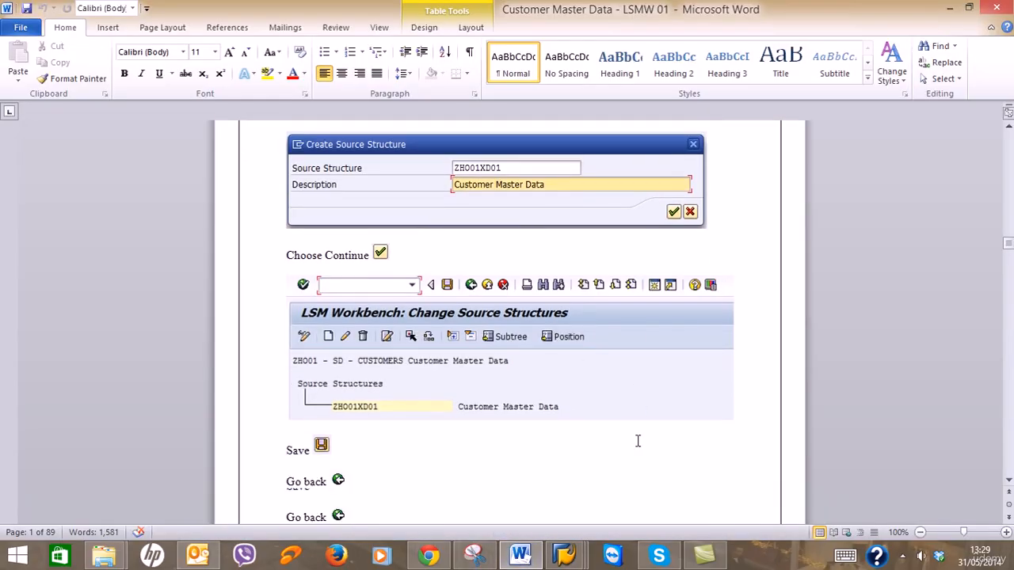
click(949, 8)
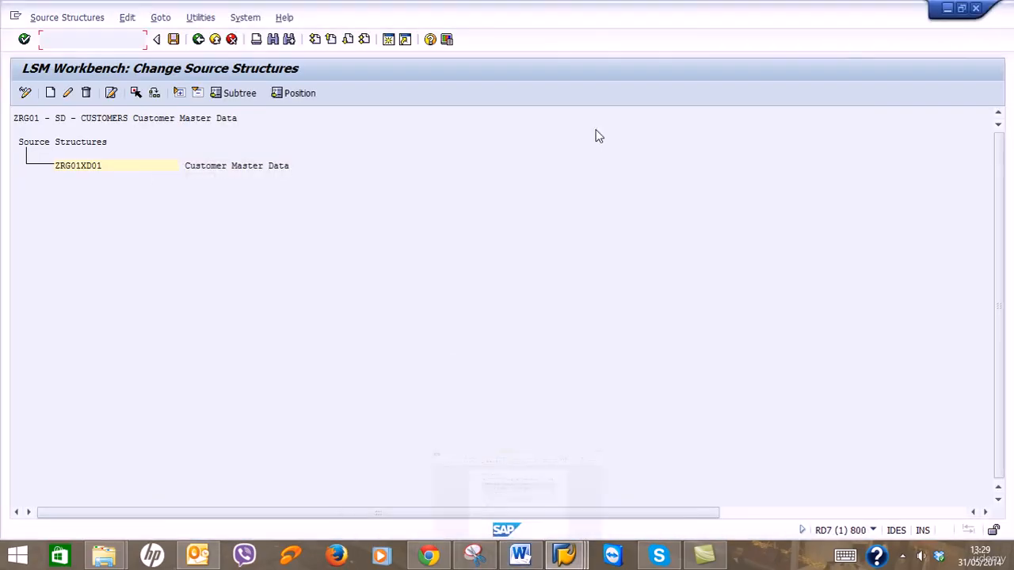
click(173, 40)
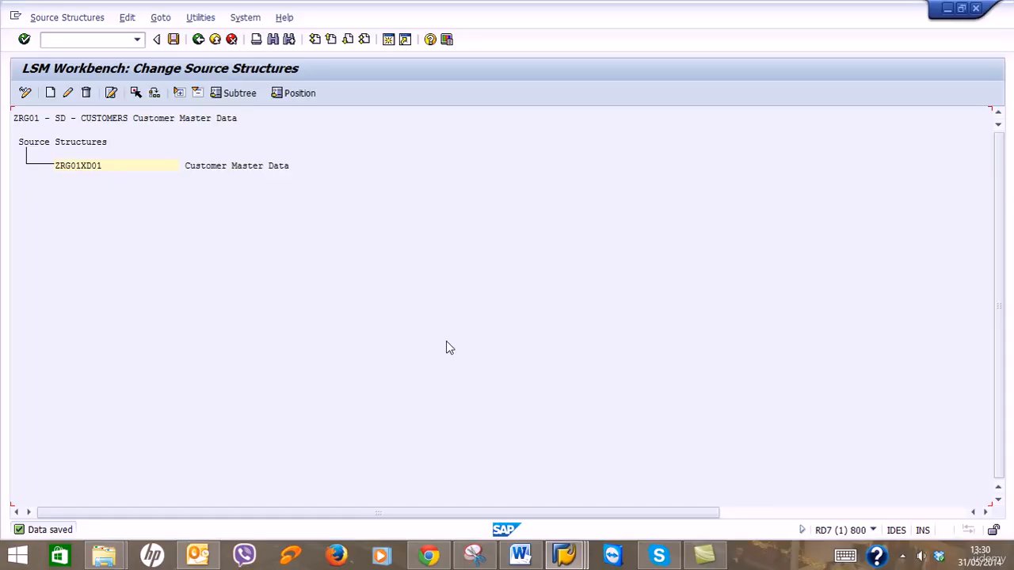
click(200, 41)
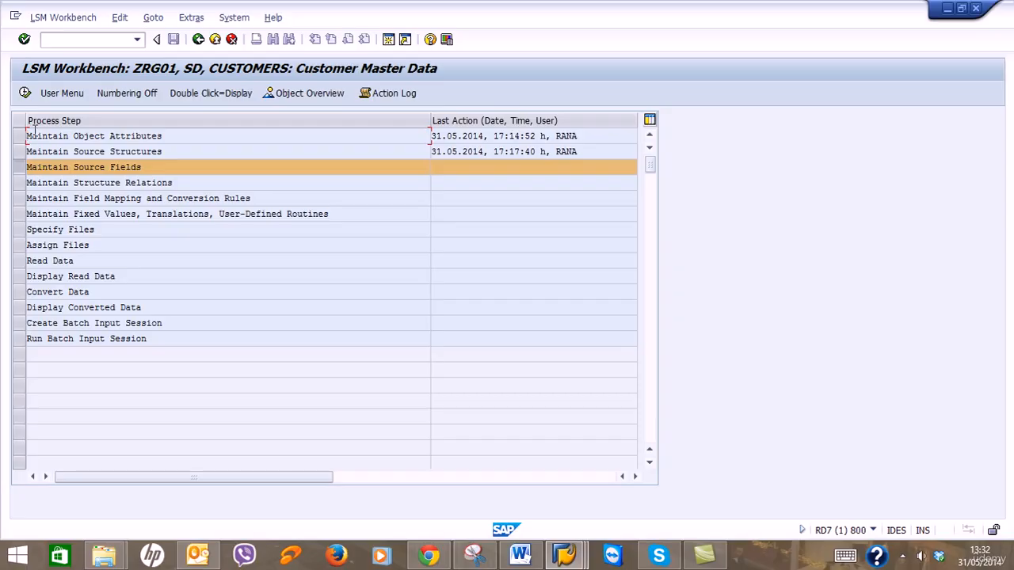
Run Maintain Source Fields for object ZRG01, then switch to the Word guide.
click(25, 93)
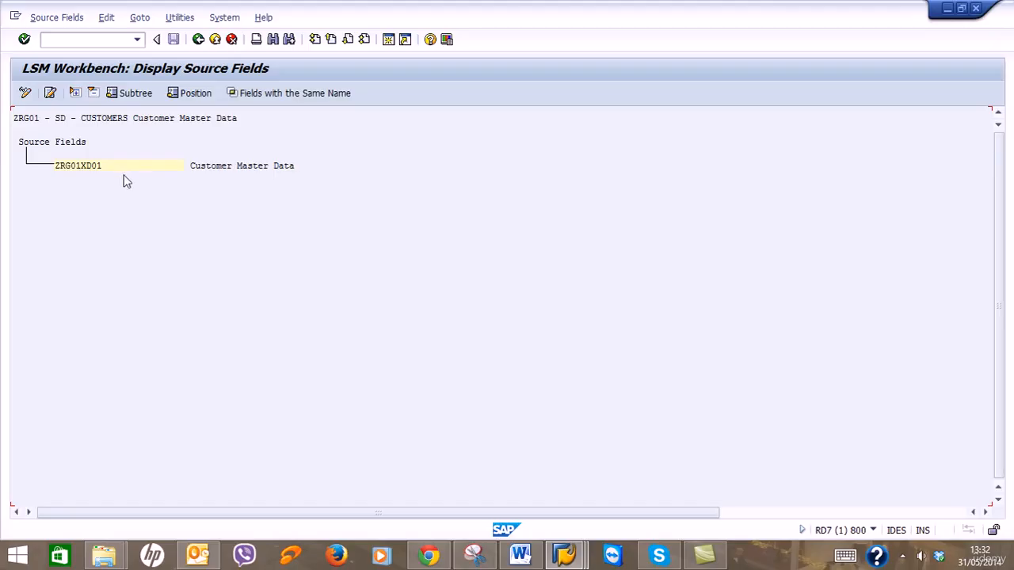
click(520, 555)
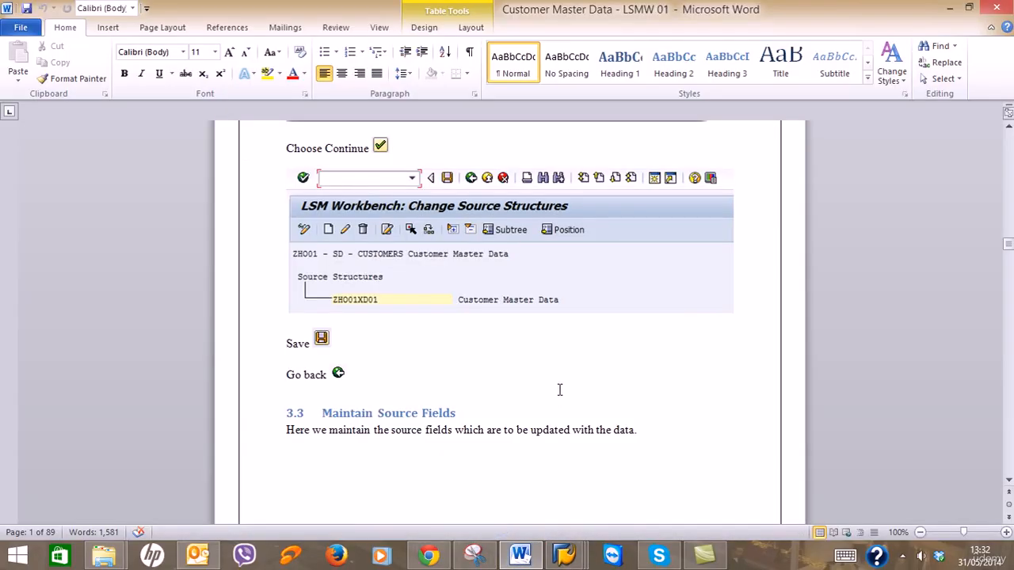
Read ahead to the guide's Change Source Fields section, then minimize Word to return to LSMW.
scroll(559, 389, down, 1)
scroll(526, 407, down, 3)
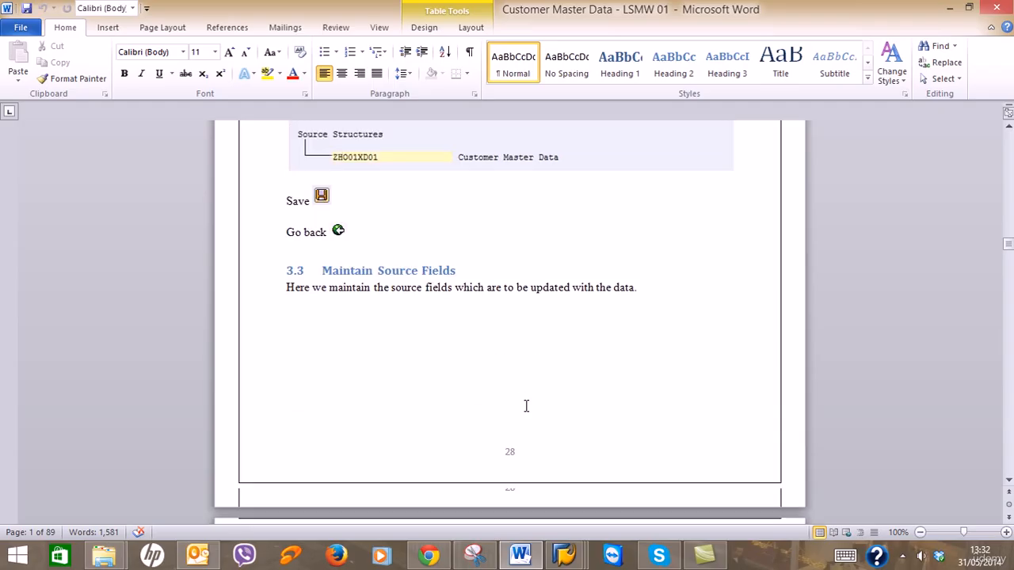
scroll(526, 405, down, 3)
scroll(519, 401, down, 9)
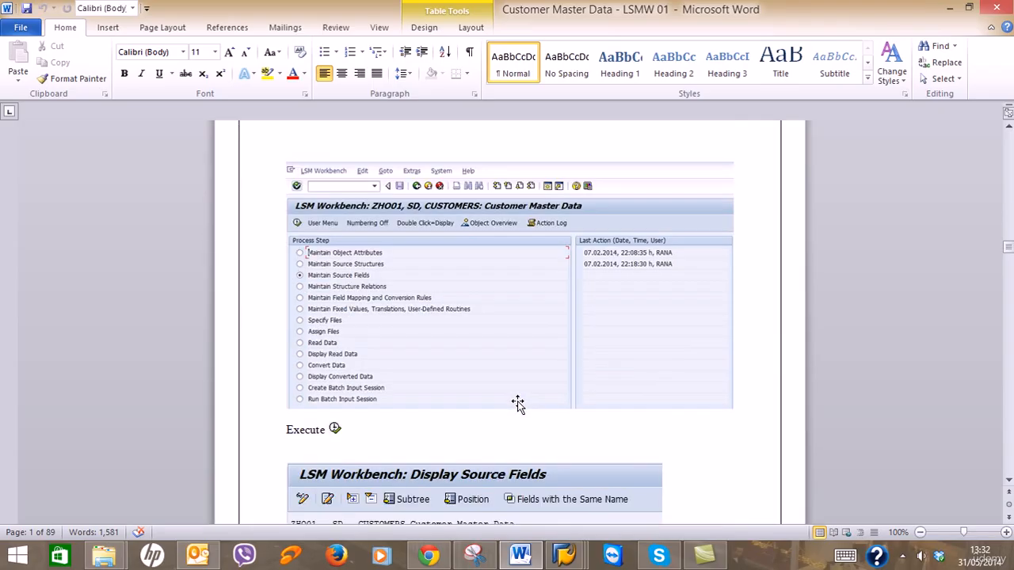
scroll(516, 403, down, 11)
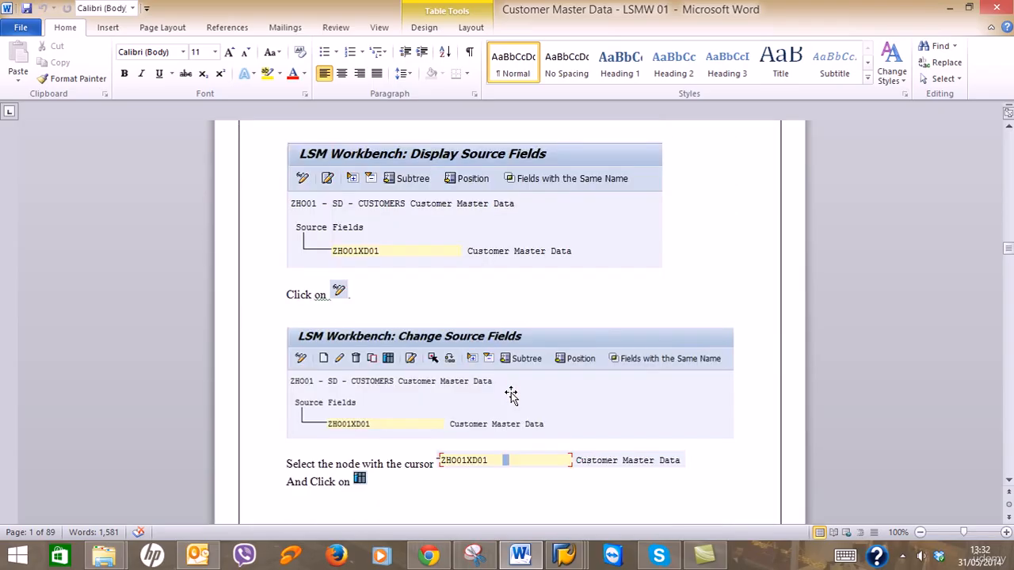
click(949, 8)
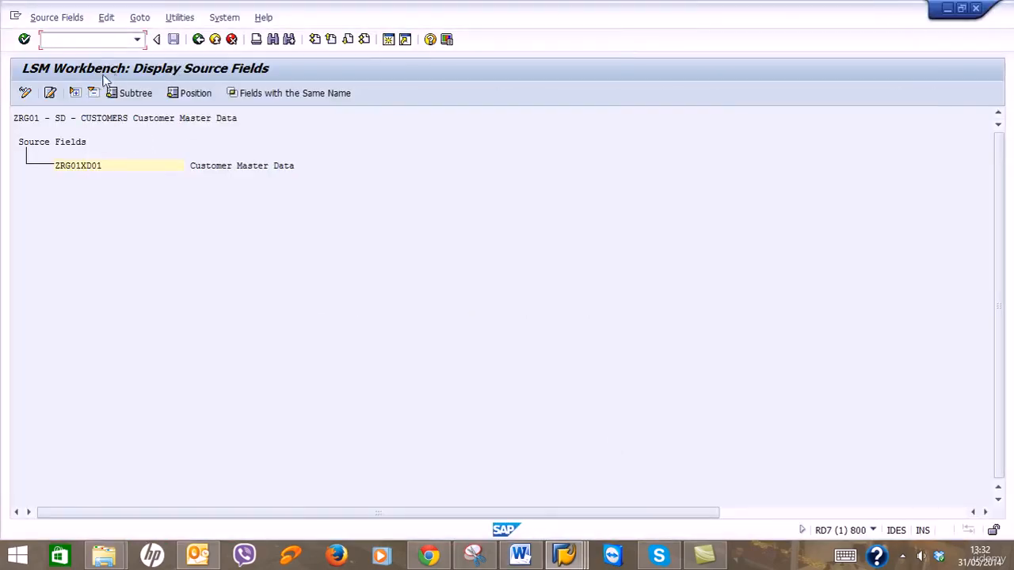
Switch to change mode and open the empty field table for ZRG01XD01, then return to the guide.
click(24, 92)
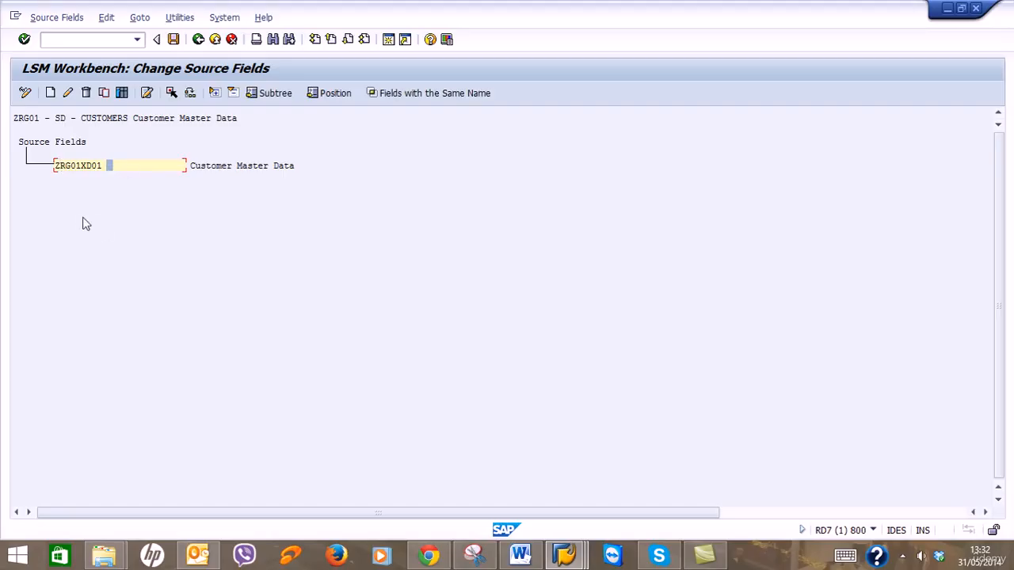
click(123, 95)
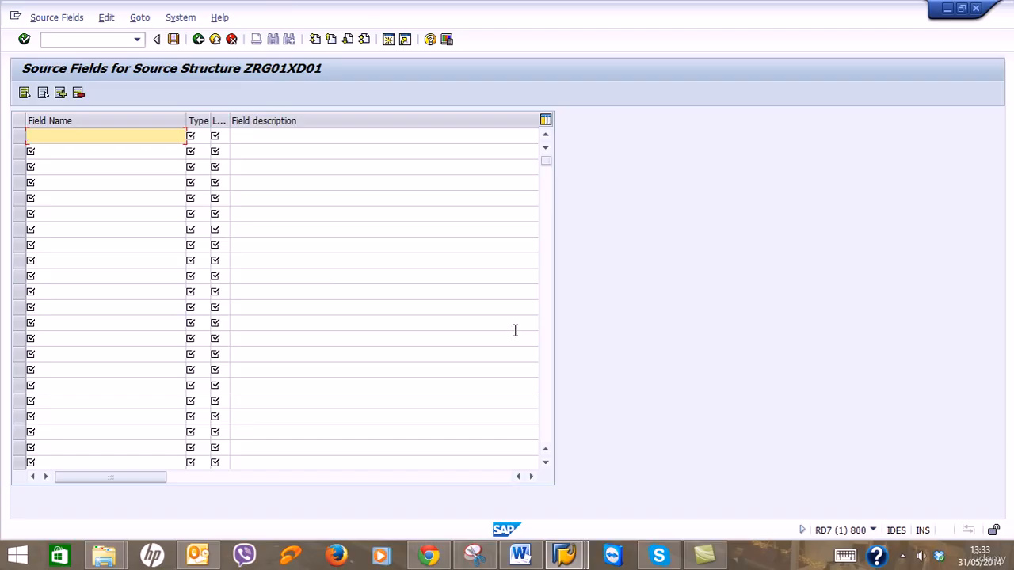
click(520, 555)
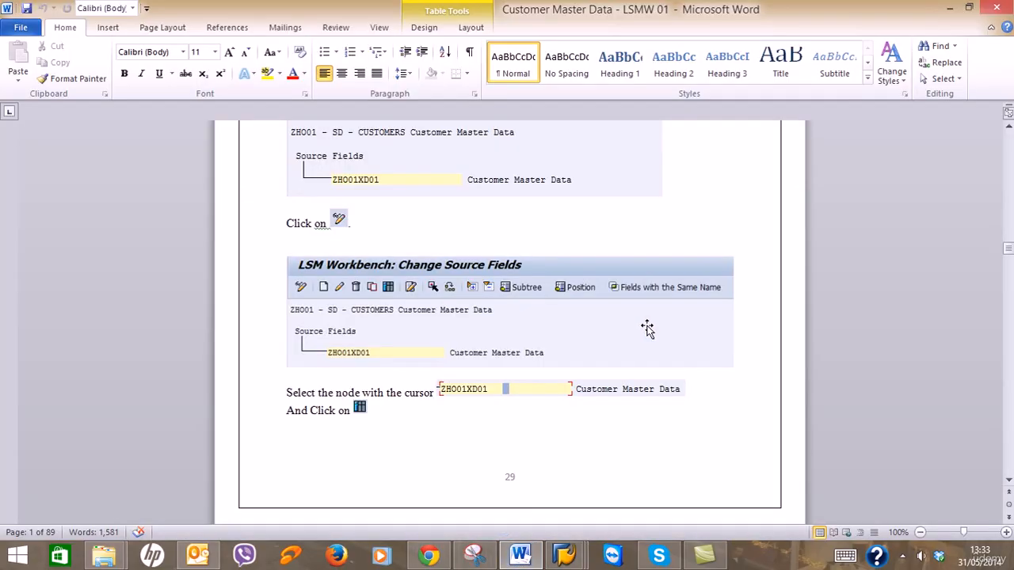
Scroll the guide to page 30, which covers opening the downloaded field file in Excel.
scroll(663, 336, down, 10)
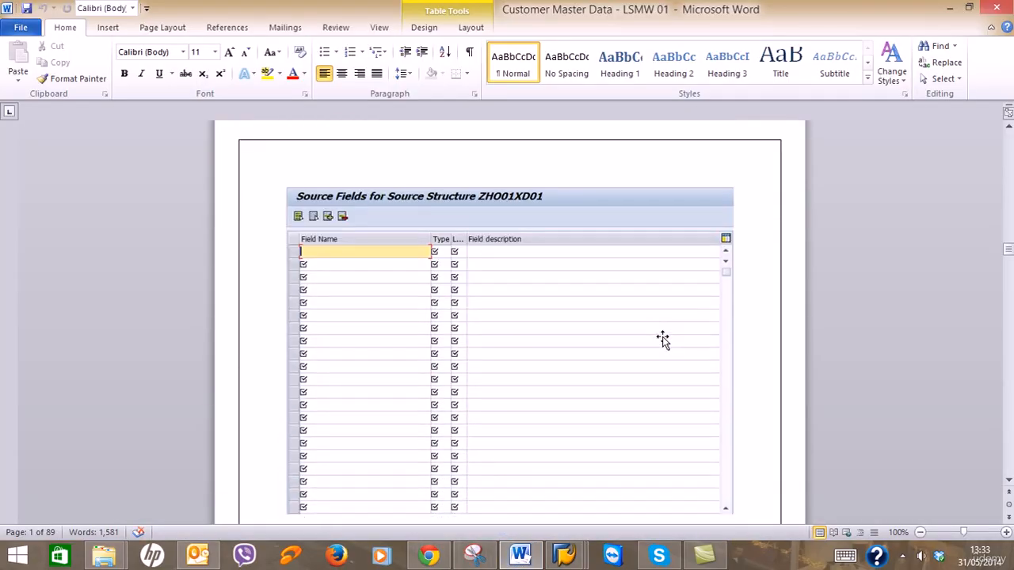
scroll(662, 337, down, 10)
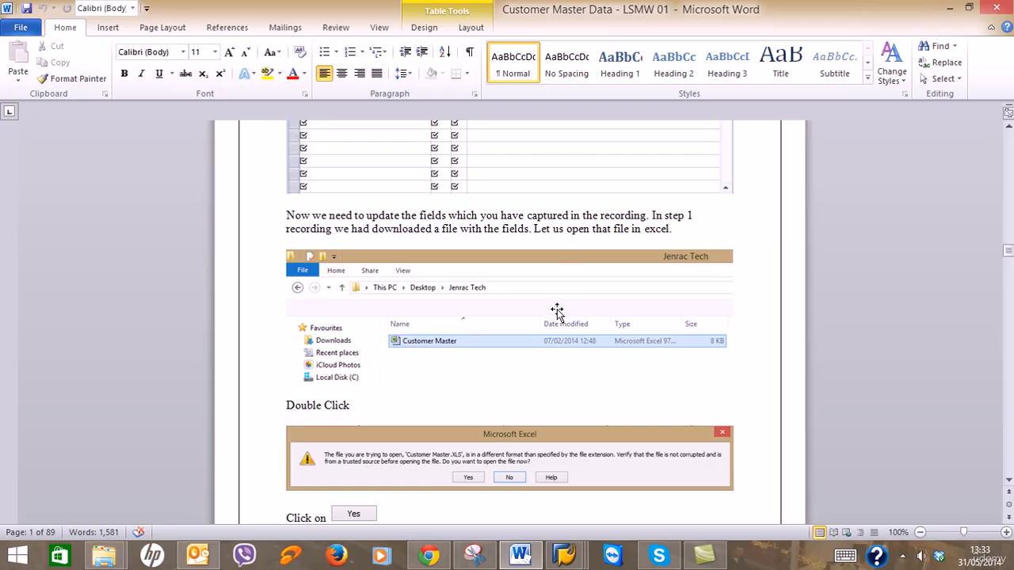
scroll(558, 309, down, 3)
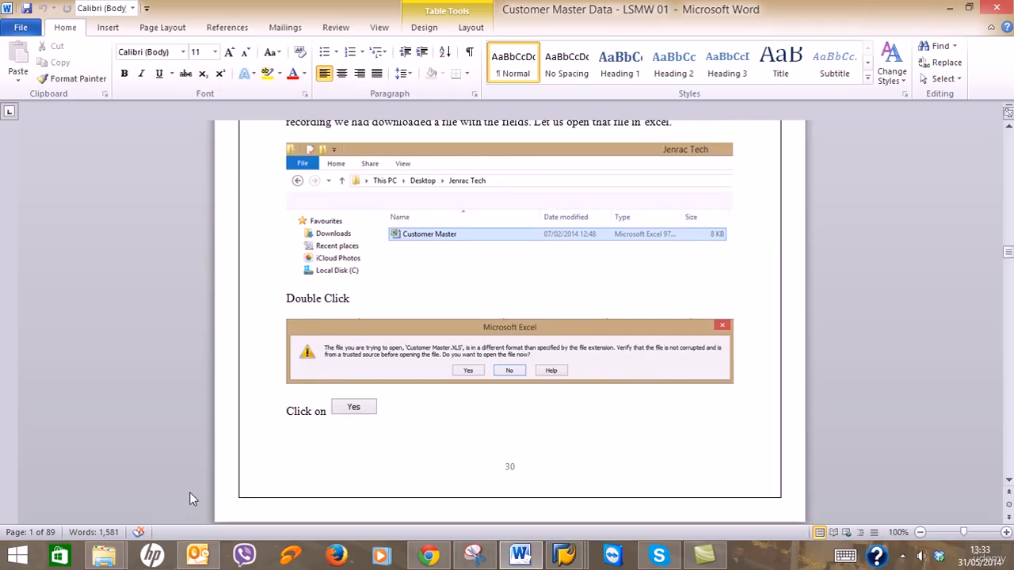
Open the Customer.xls file from the Desktop LSMW folder in Excel.
mouse_move(104, 555)
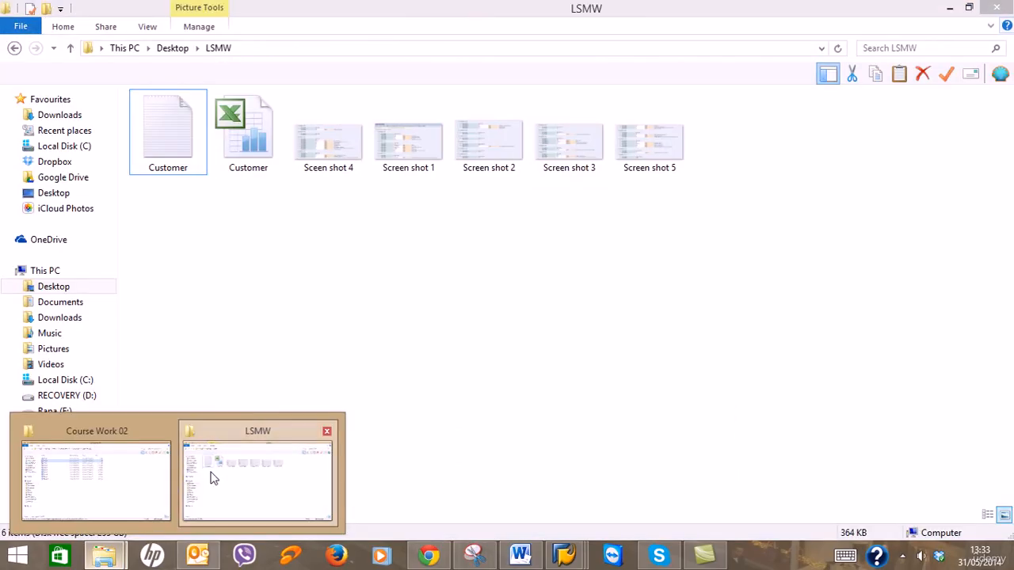
click(212, 478)
double_click(242, 165)
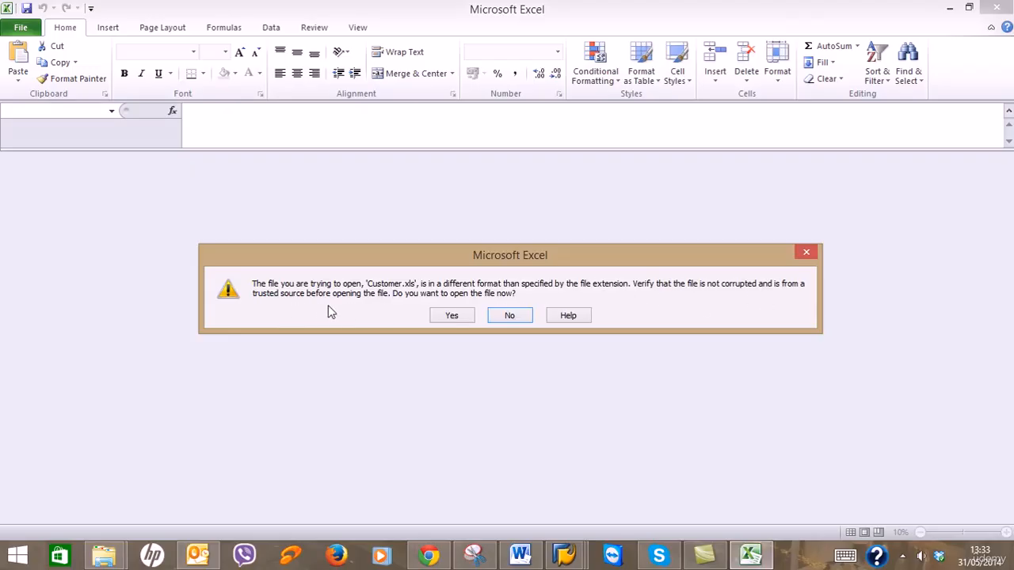
Accept Excel's format warning to open Customer.xls, checking the Word guide before and after.
click(521, 555)
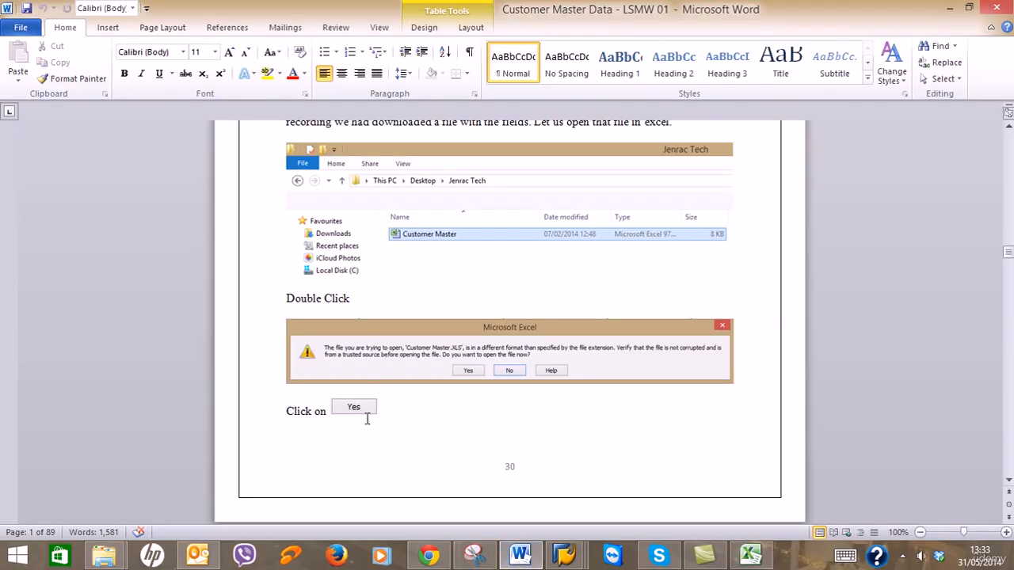
click(950, 8)
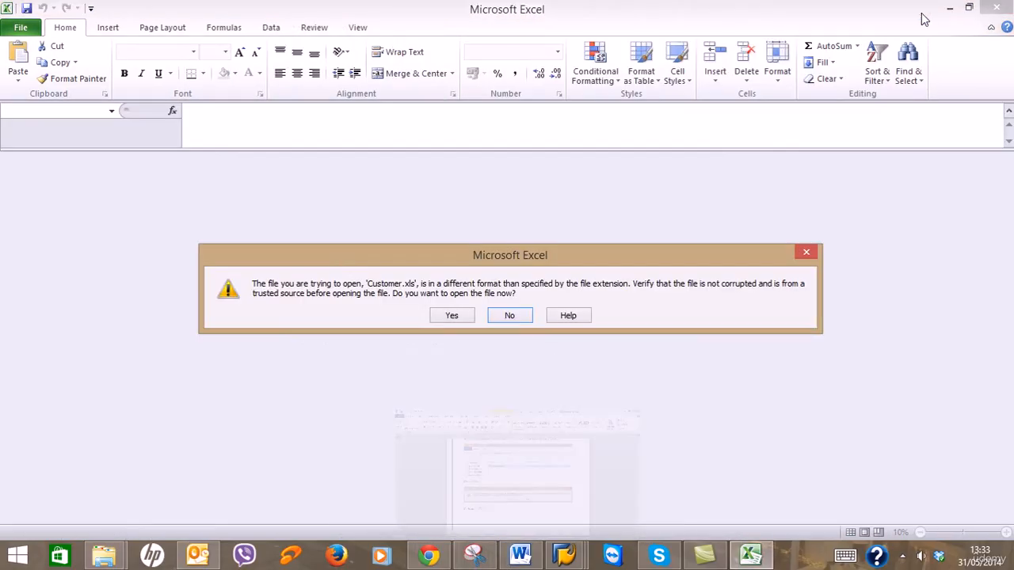
click(452, 316)
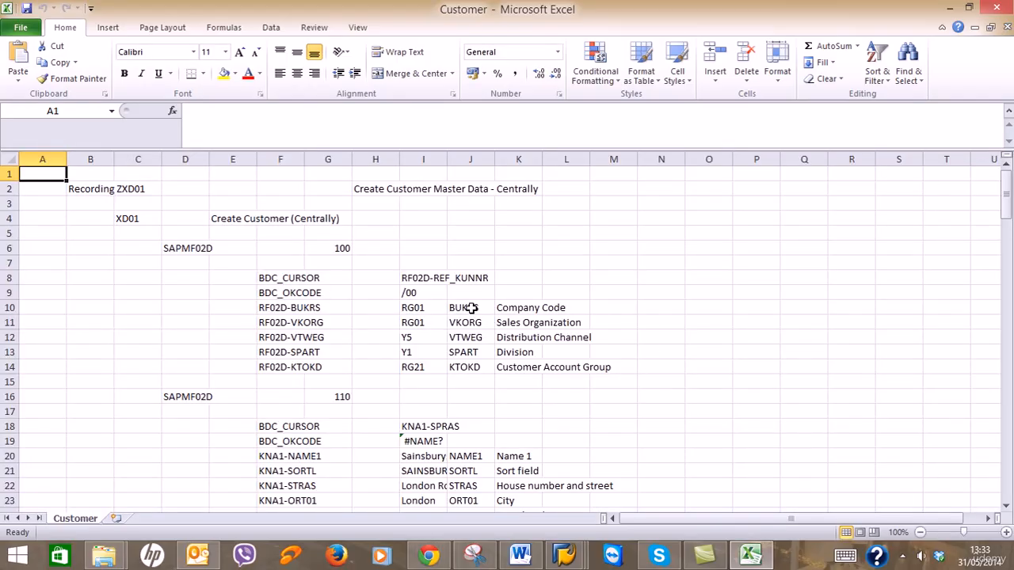
click(521, 557)
scroll(729, 381, down, 12)
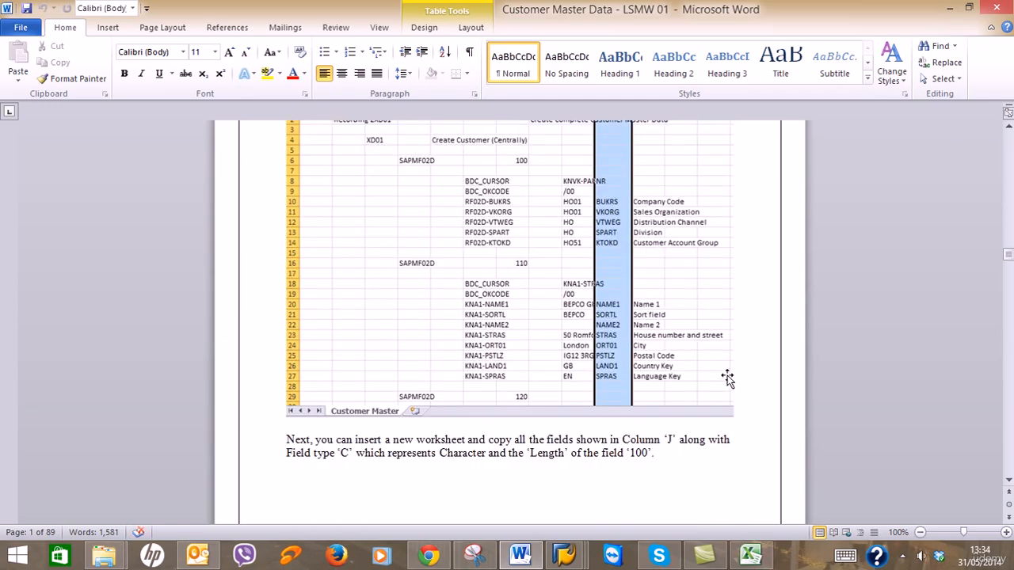
scroll(782, 282, up, 3)
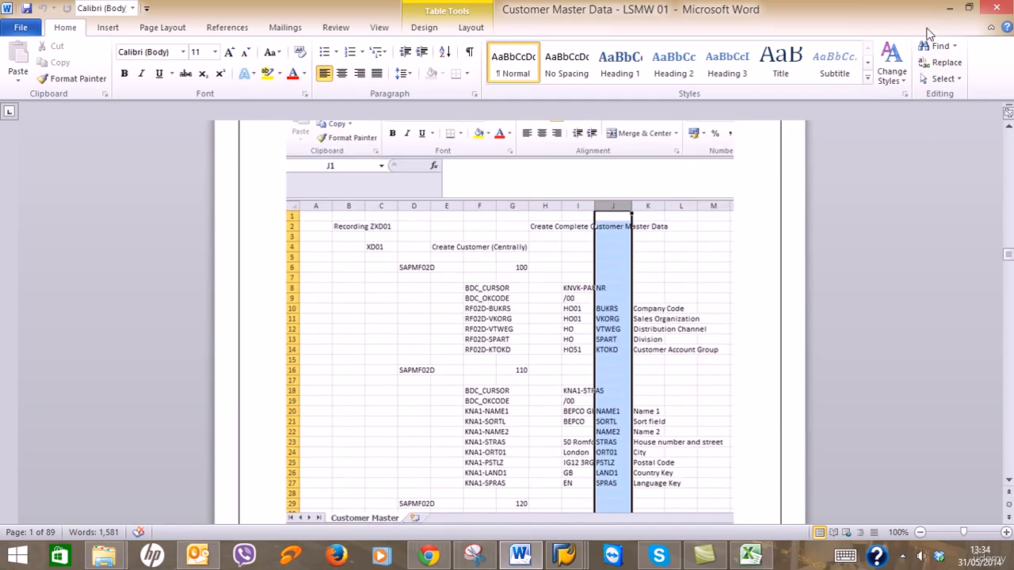
click(950, 9)
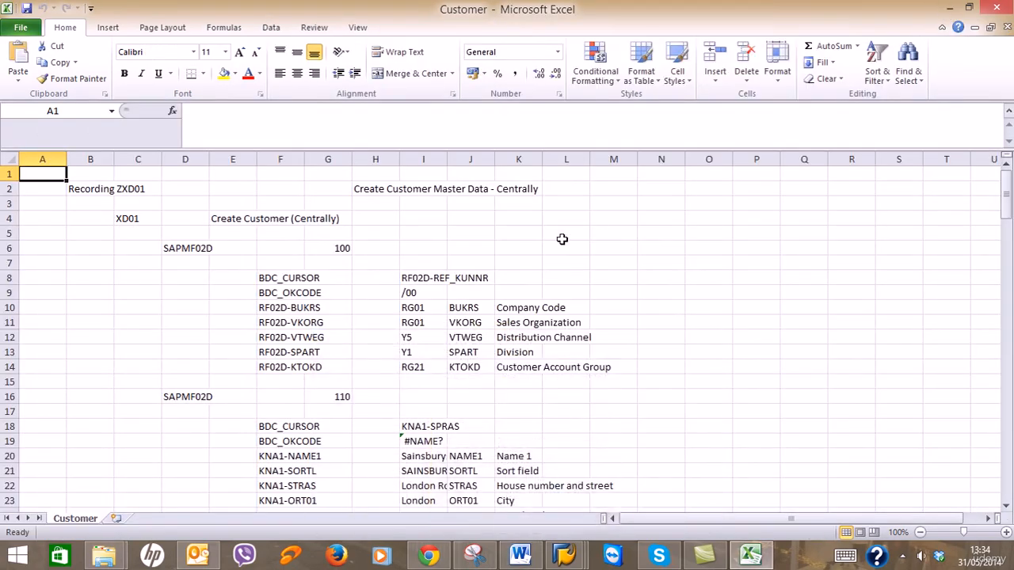
Copy the recorded field names in column J, checking the guide for the next step.
click(474, 159)
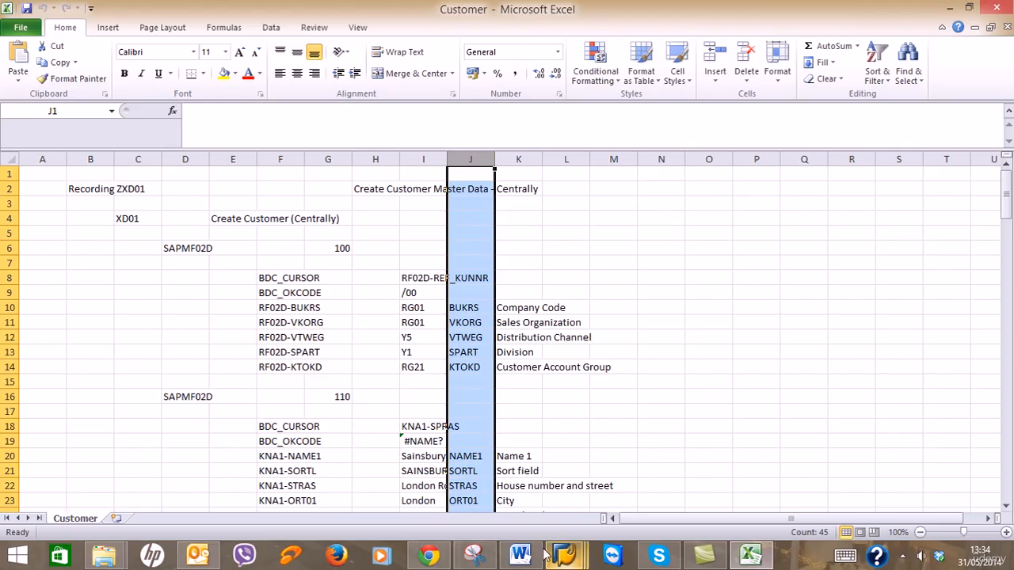
click(520, 555)
scroll(592, 403, down, 5)
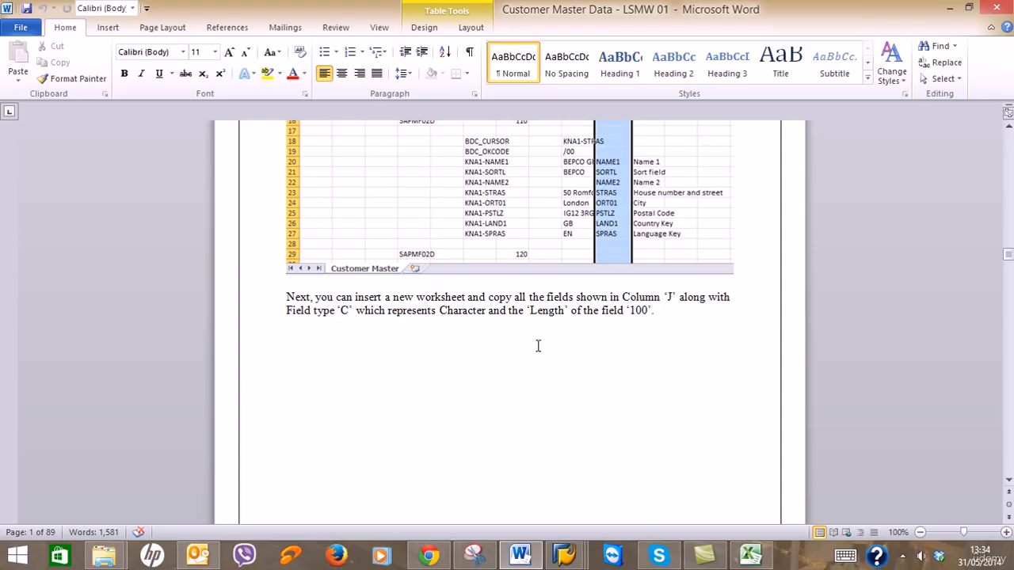
scroll(538, 346, down, 15)
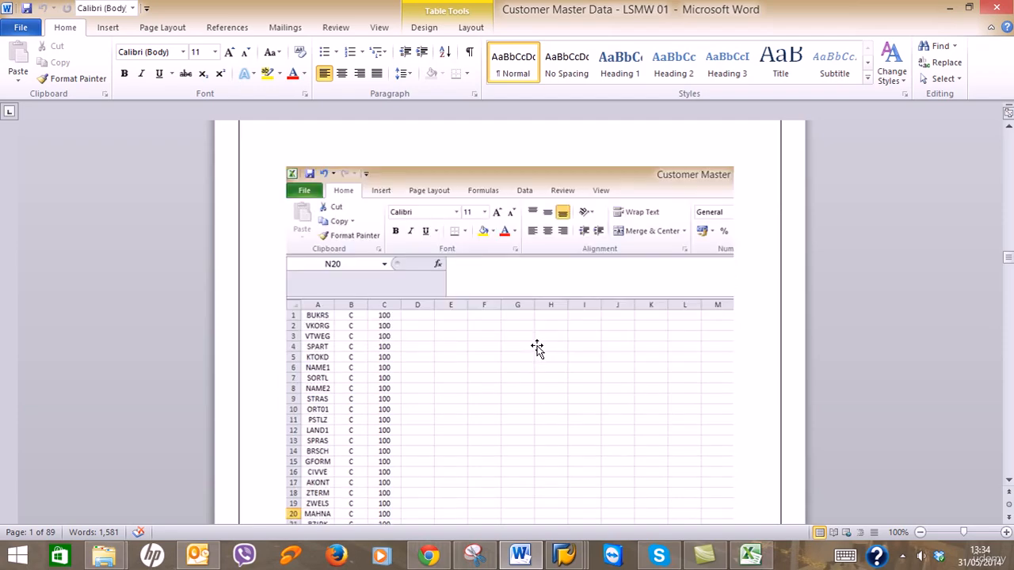
scroll(533, 342, down, 1)
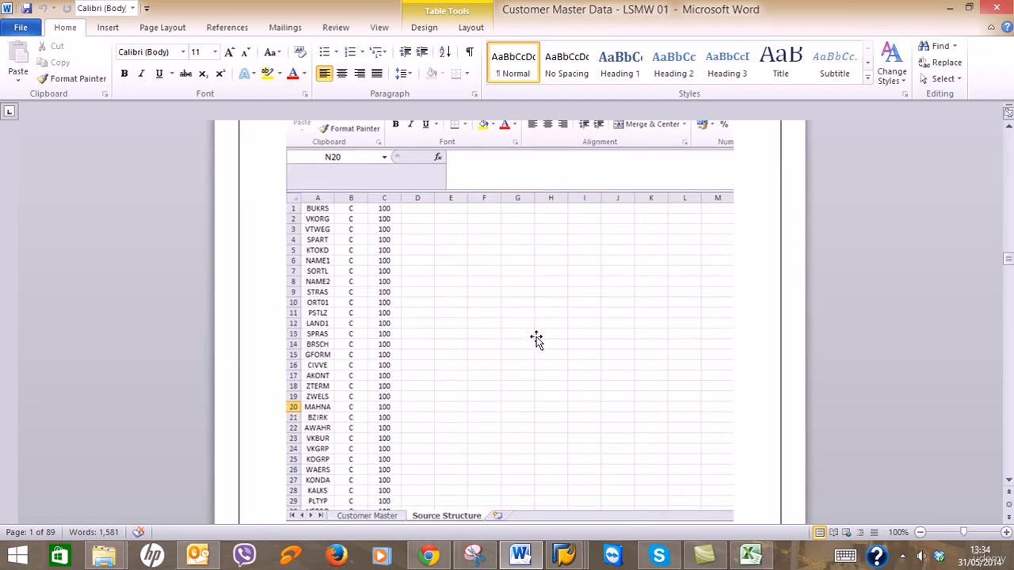
click(947, 12)
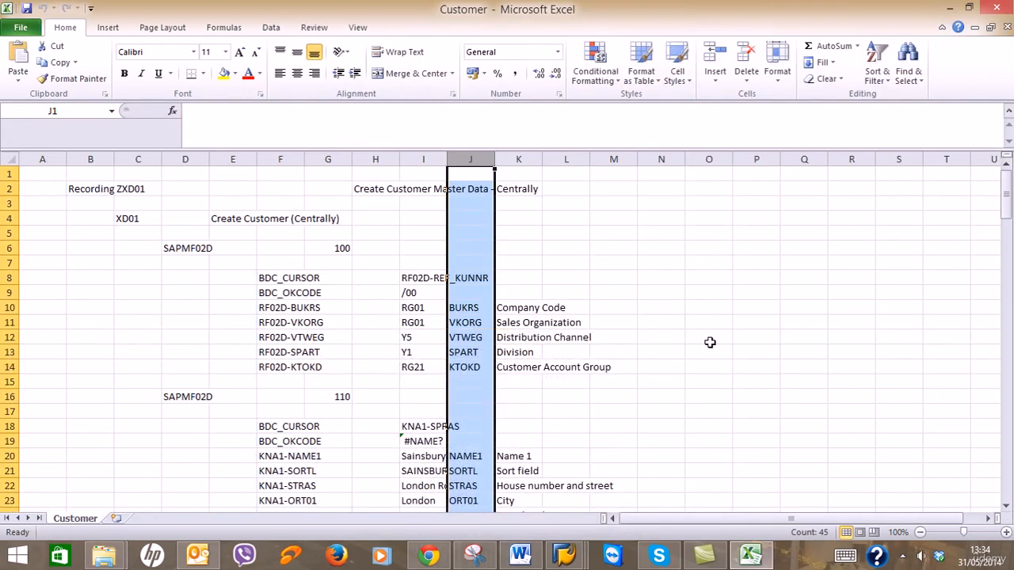
key(ctrl+c)
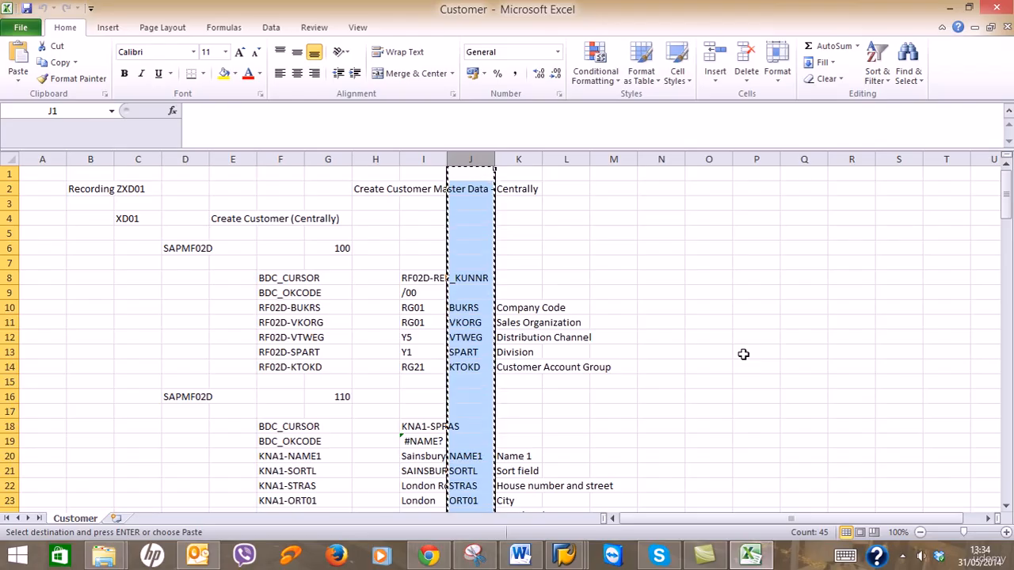
Paste the field names into a new sheet and rename it 'Source Structure'.
click(116, 519)
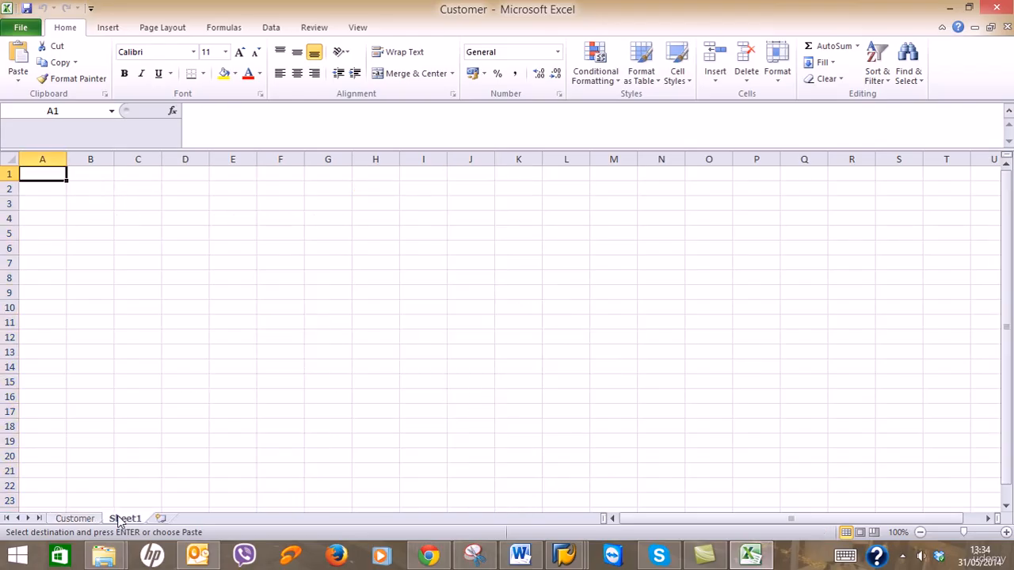
click(511, 557)
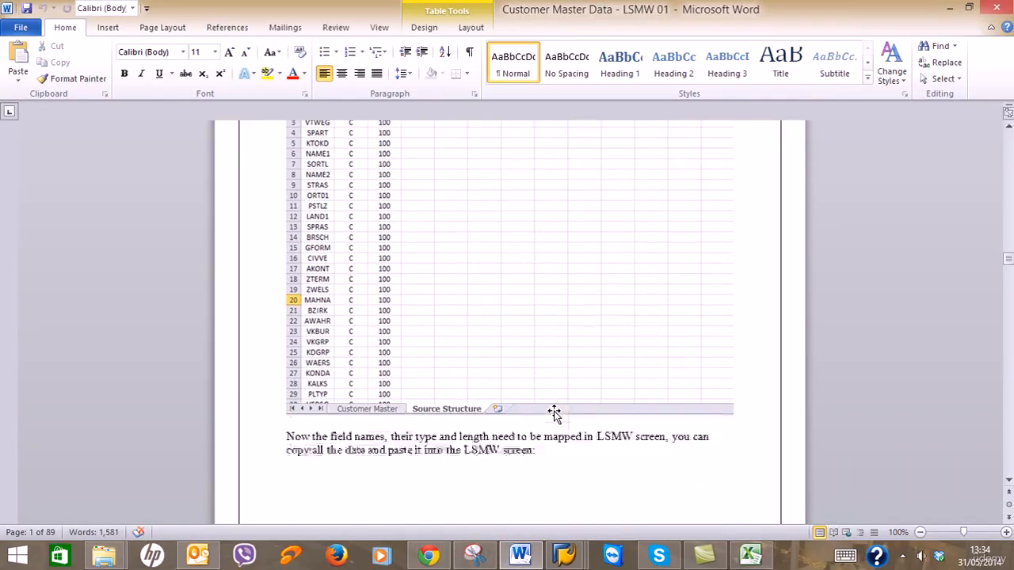
click(949, 7)
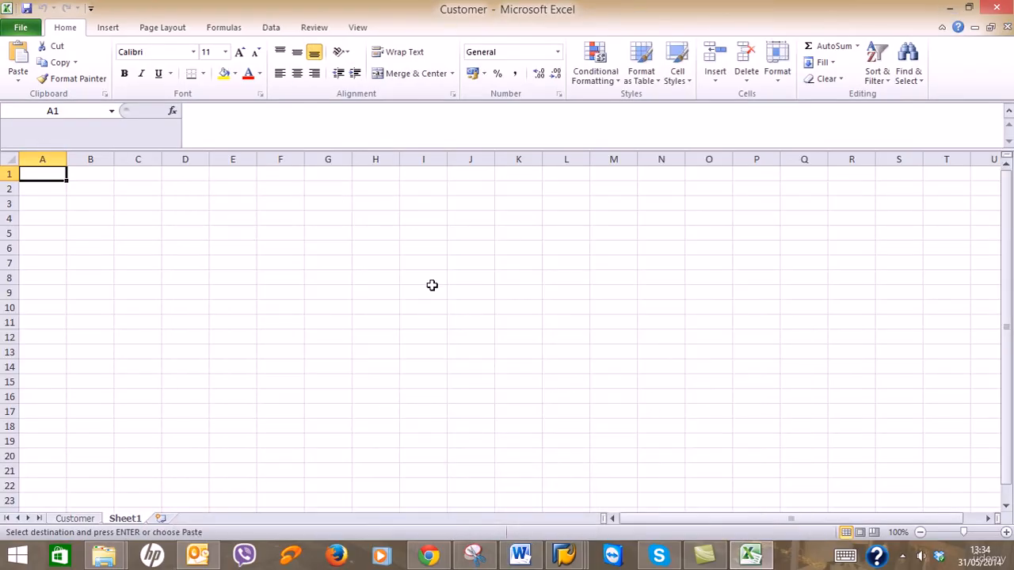
key(ctrl+v)
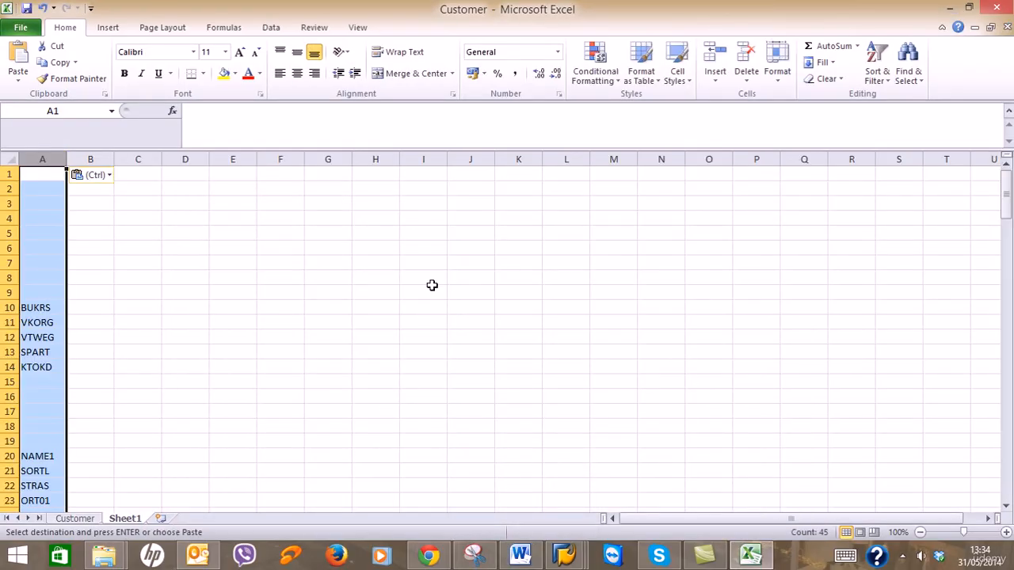
right_click(141, 521)
click(182, 390)
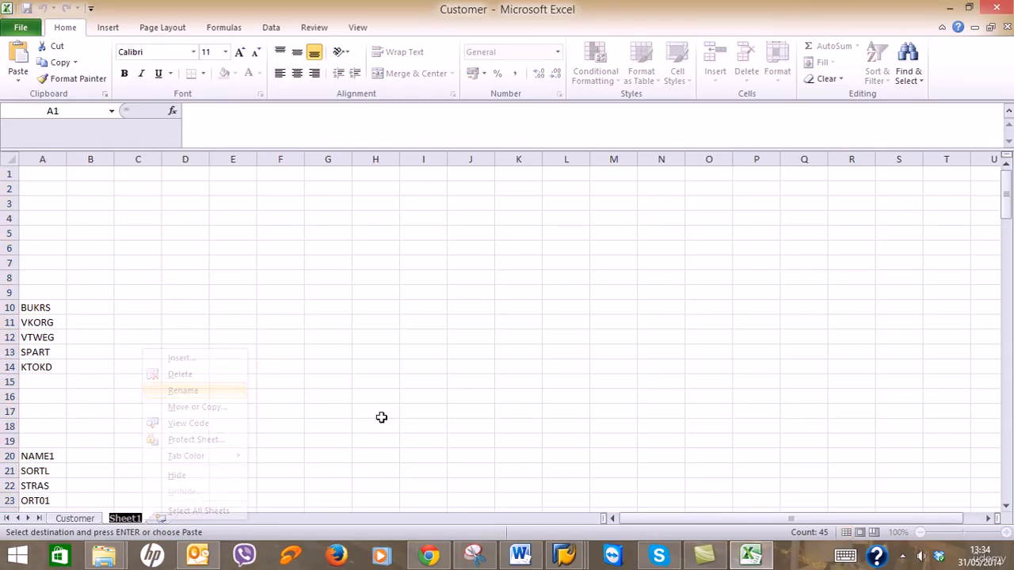
text(Source Str)
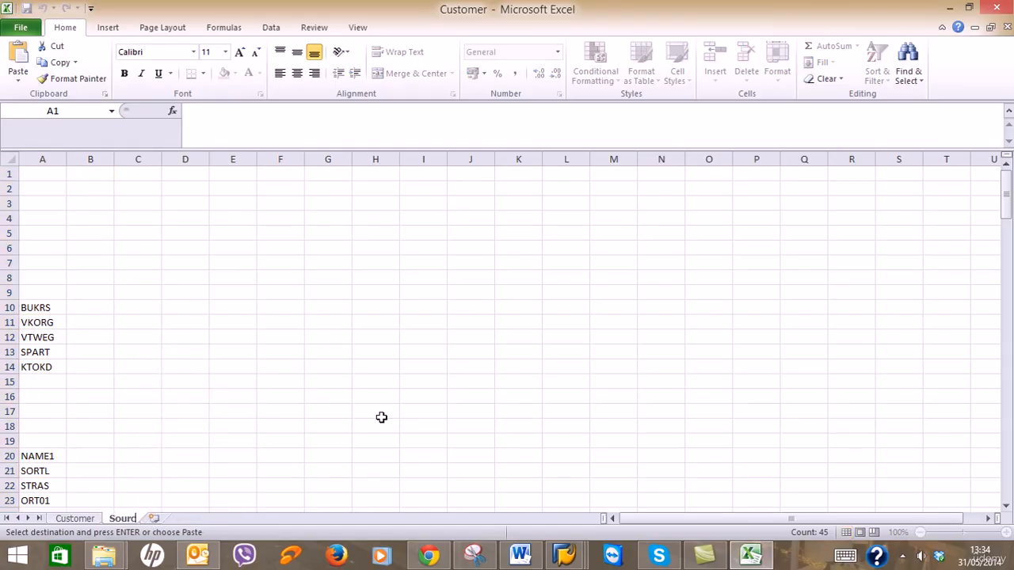
text(ucture)
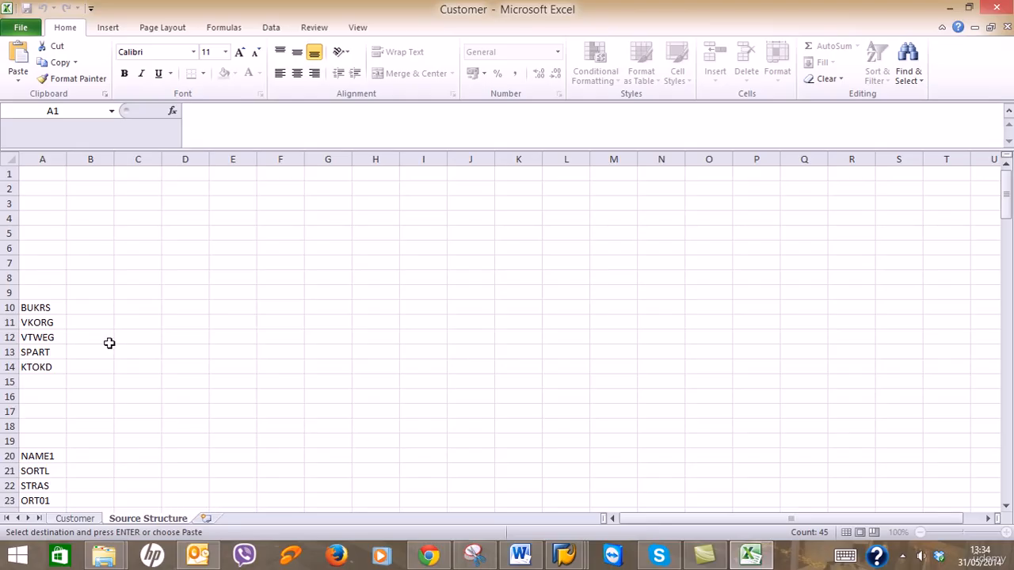
Delete the nine empty rows above BUKRS.
drag(58, 292, 49, 182)
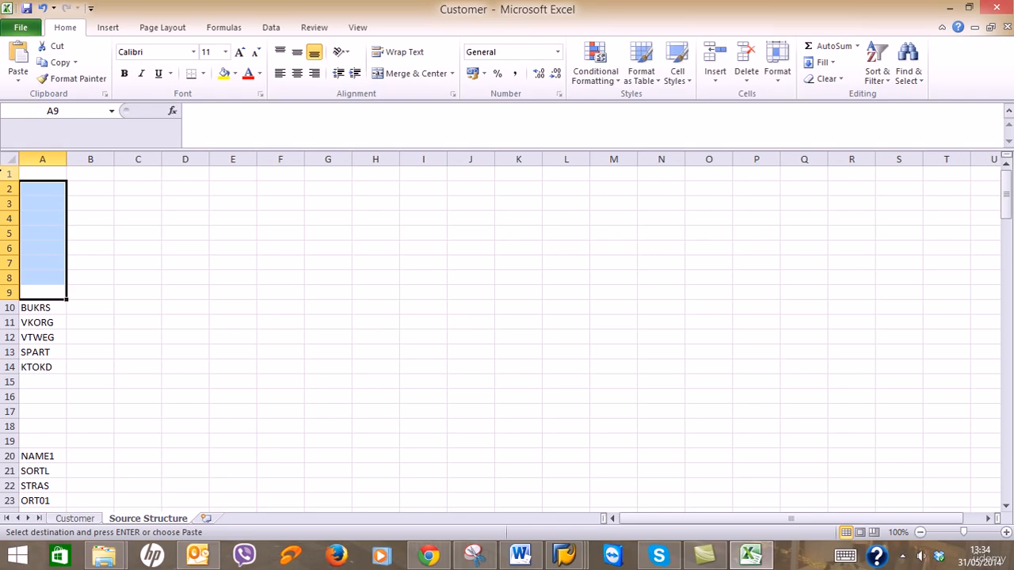
click(10, 172)
ctrl+click(10, 188)
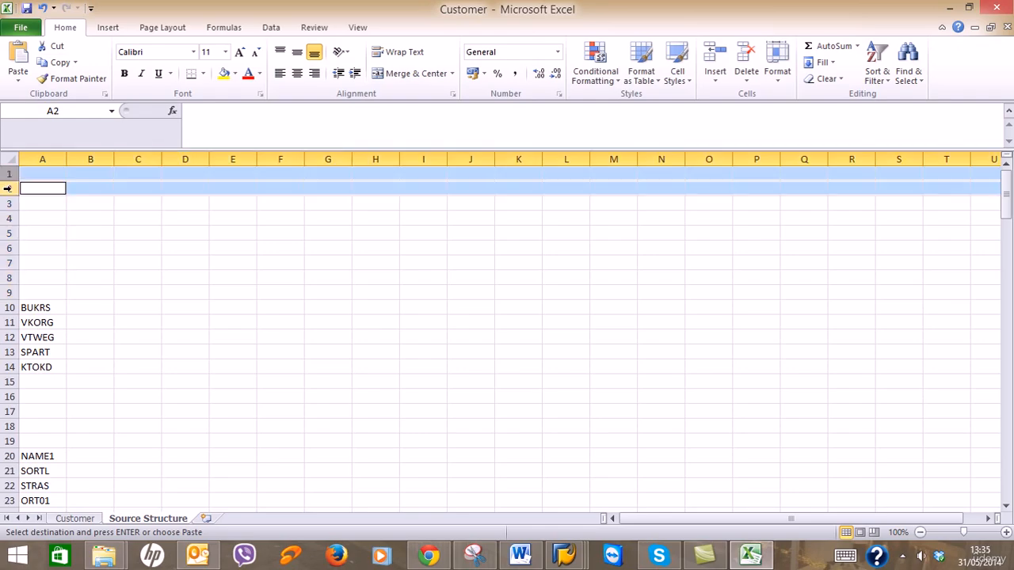
ctrl+click(10, 202)
ctrl+click(11, 218)
ctrl+click(10, 232)
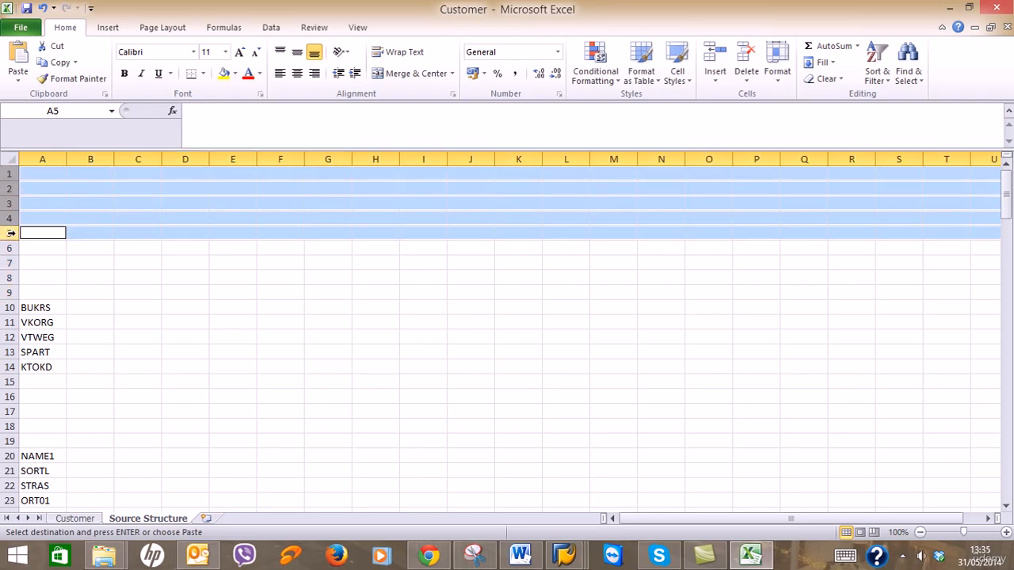
ctrl+click(10, 248)
ctrl+click(11, 263)
ctrl+click(10, 277)
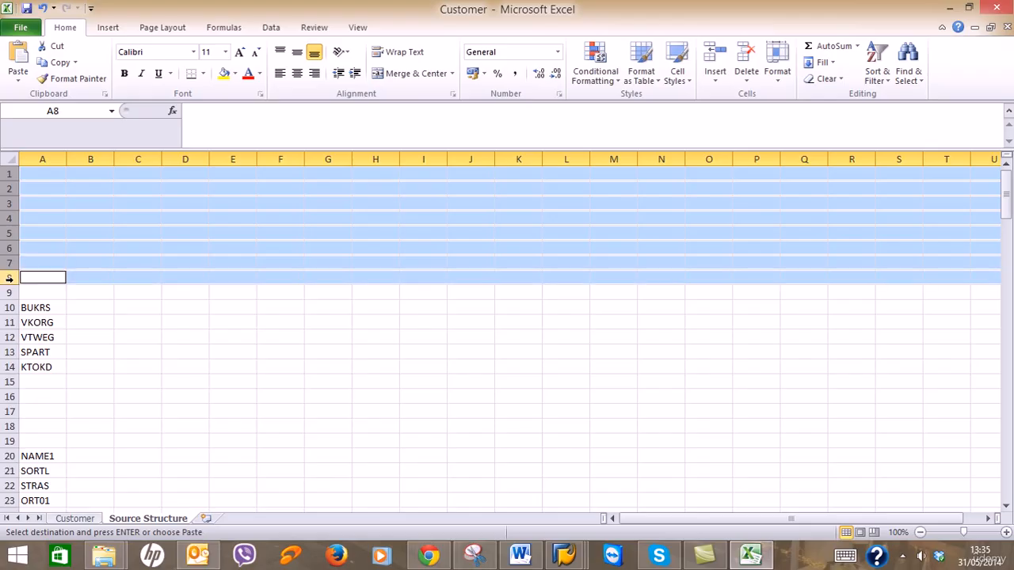
ctrl+click(10, 292)
right_click(10, 292)
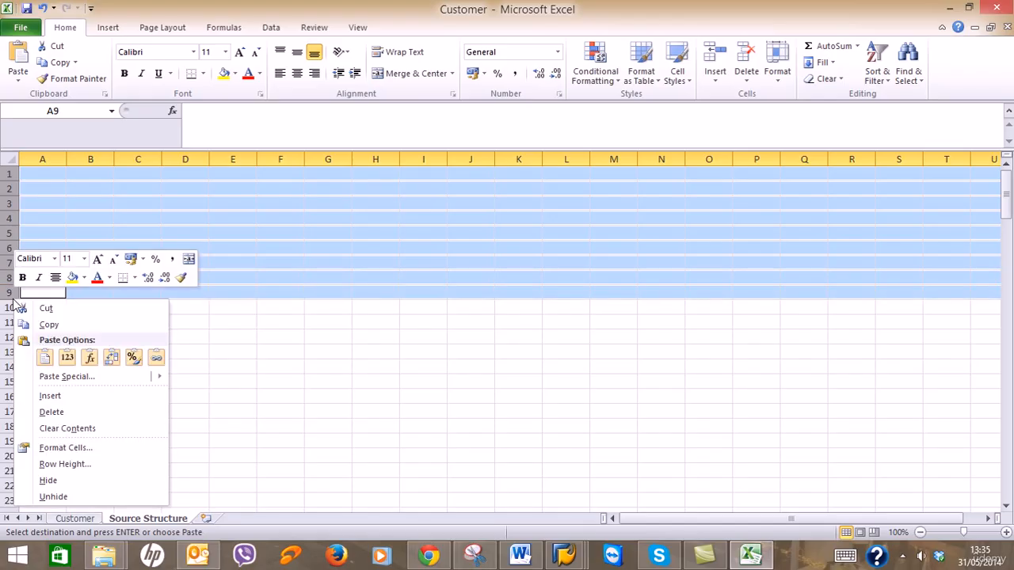
click(75, 411)
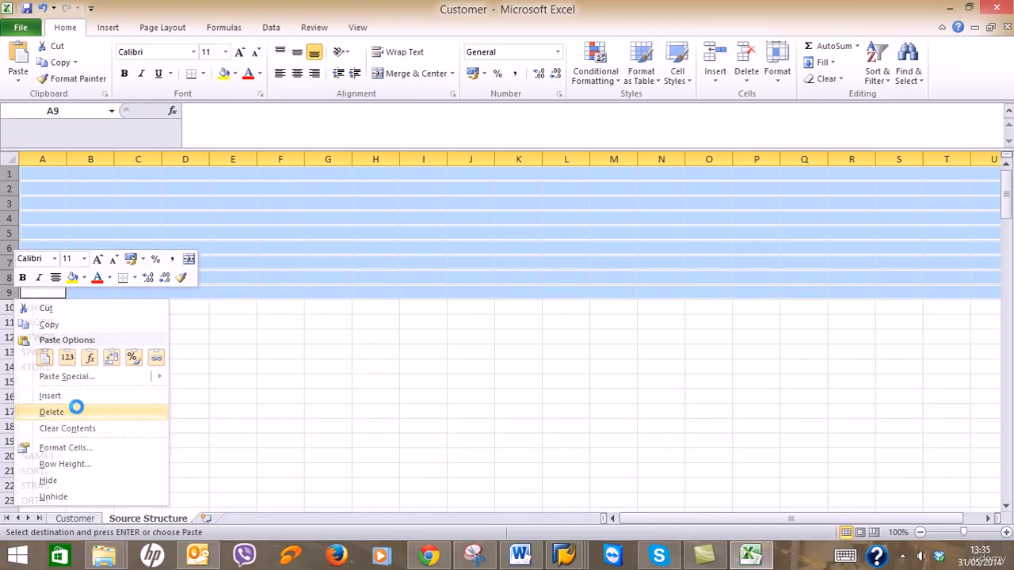
Delete the empty rows between KTOKD and NAME1.
drag(10, 248, 10, 307)
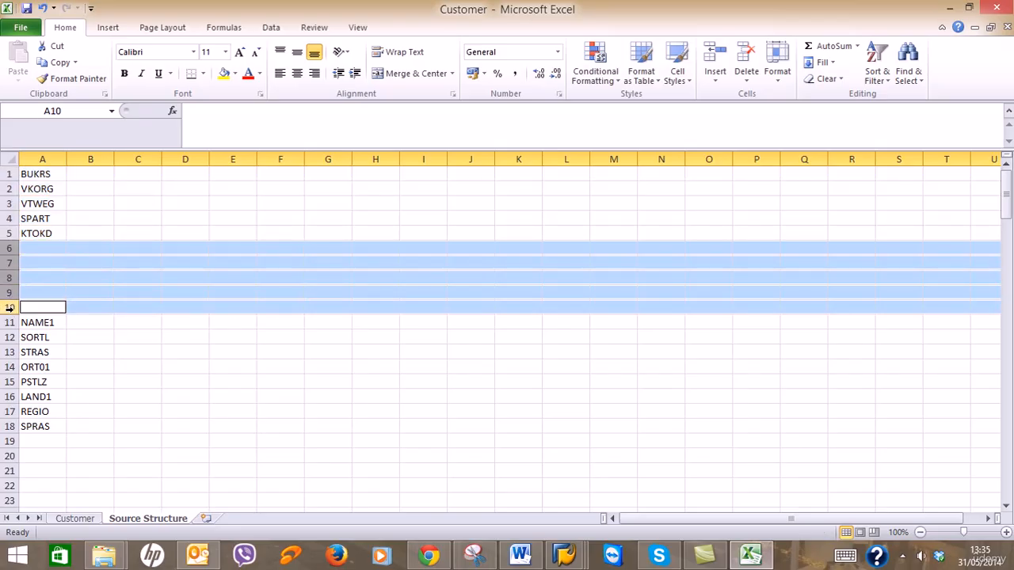
right_click(13, 251)
click(61, 356)
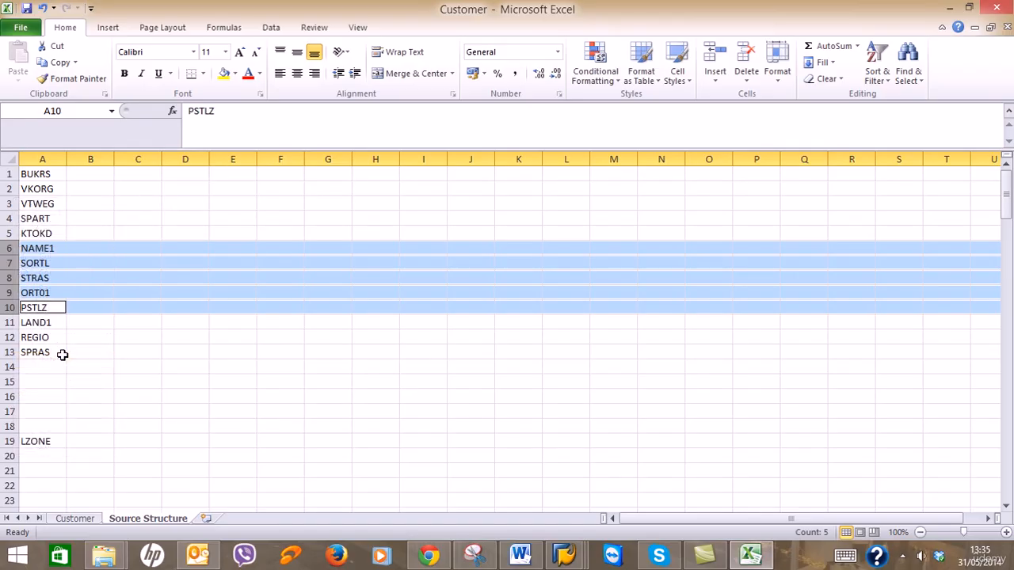
click(9, 367)
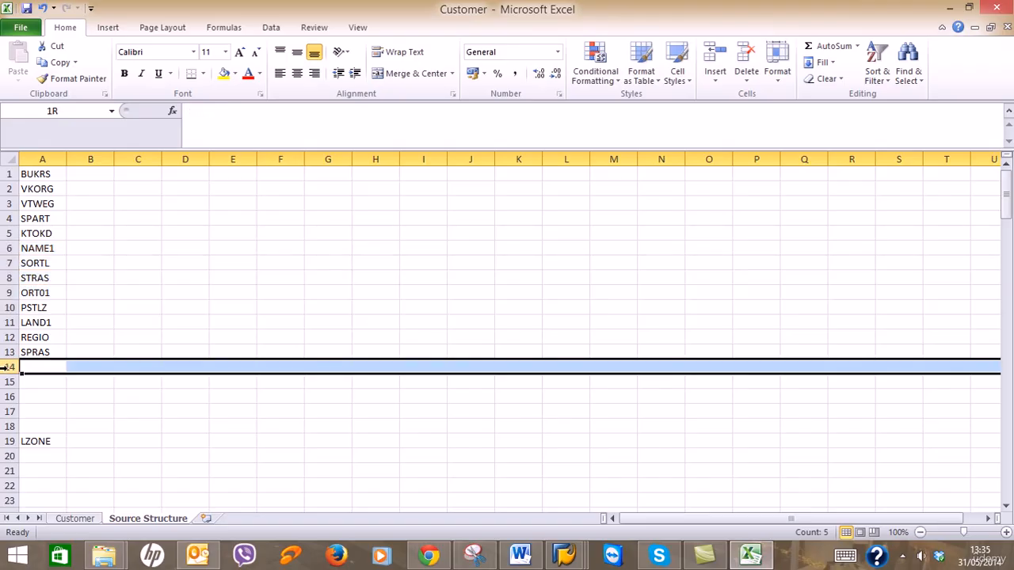
ctrl+click(9, 381)
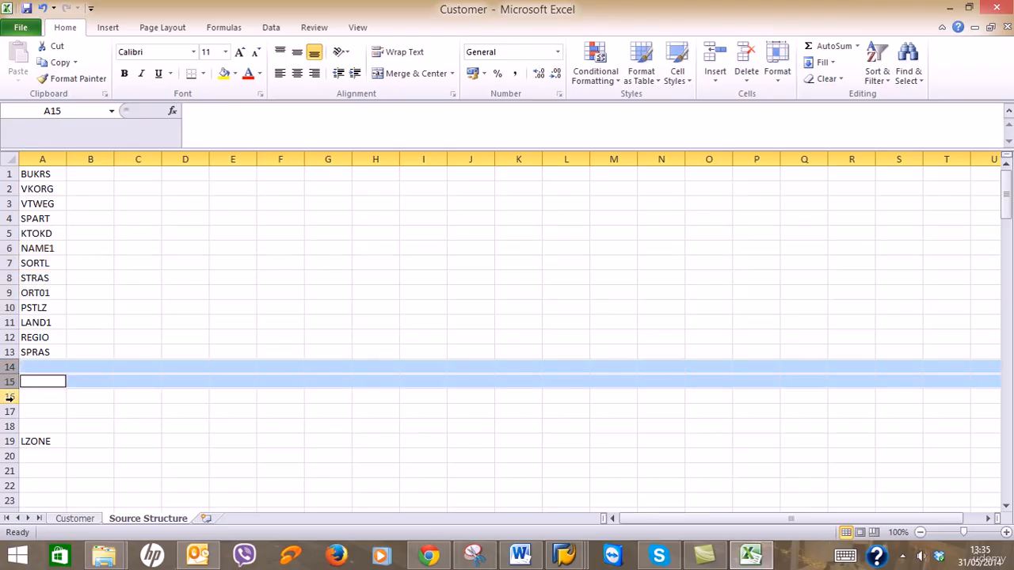
ctrl+click(9, 396)
ctrl+click(9, 410)
ctrl+click(10, 425)
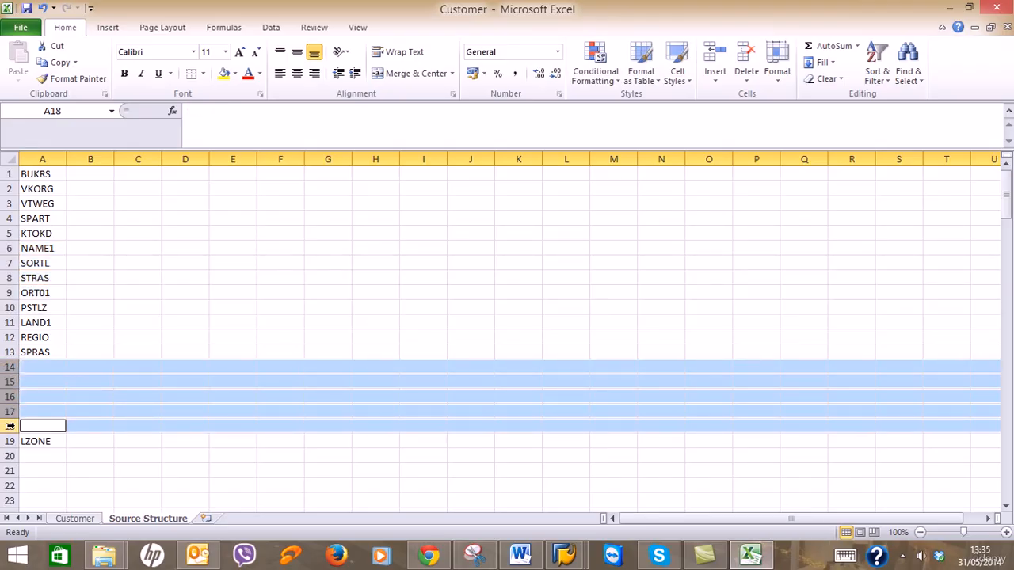
right_click(10, 426)
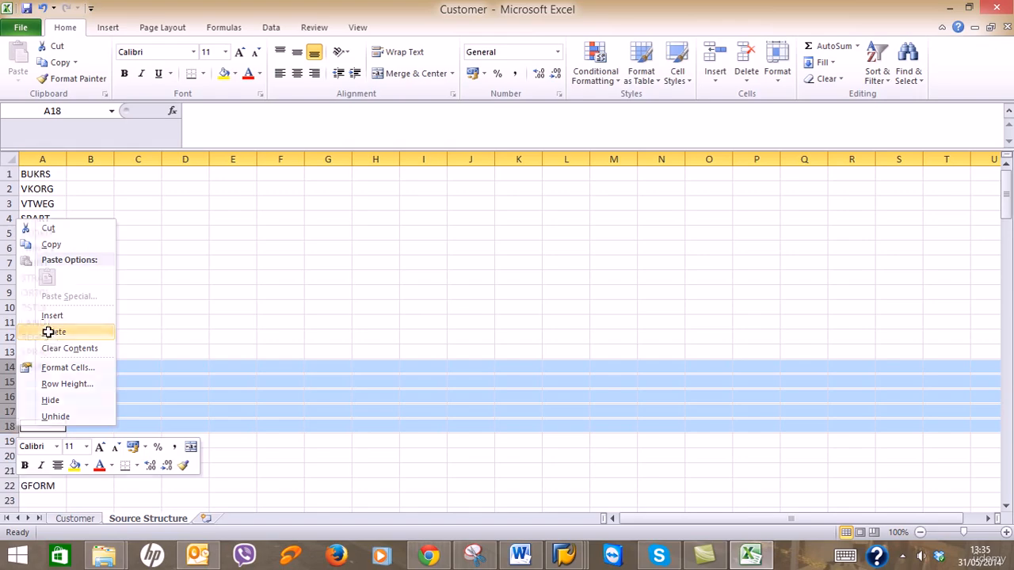
key(Escape)
Delete the empty rows between LZONE and KUKLA, leaving BUKRS through GFORM in rows 1–17.
click(9, 381)
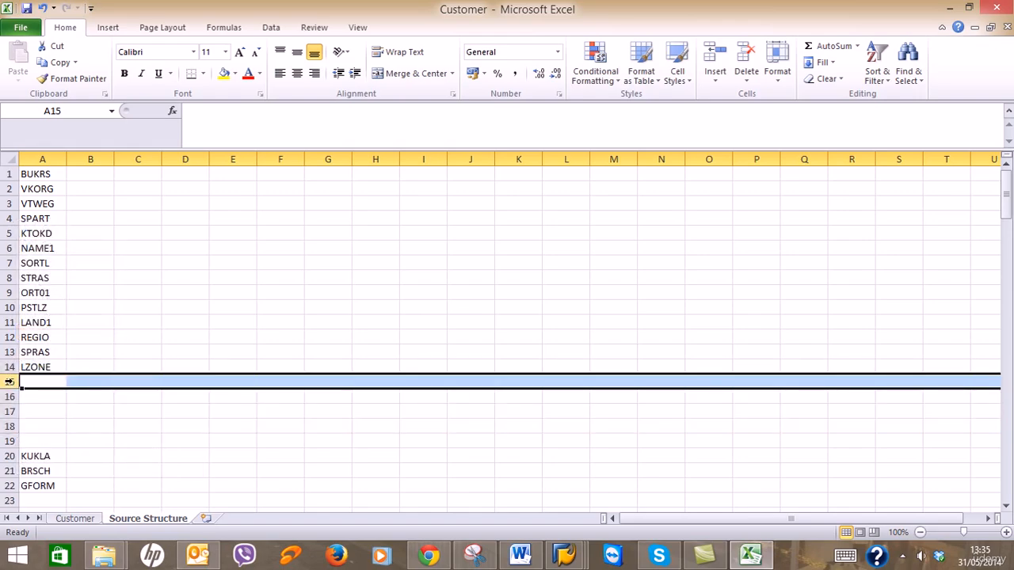
ctrl+click(10, 396)
ctrl+click(10, 411)
ctrl+click(10, 425)
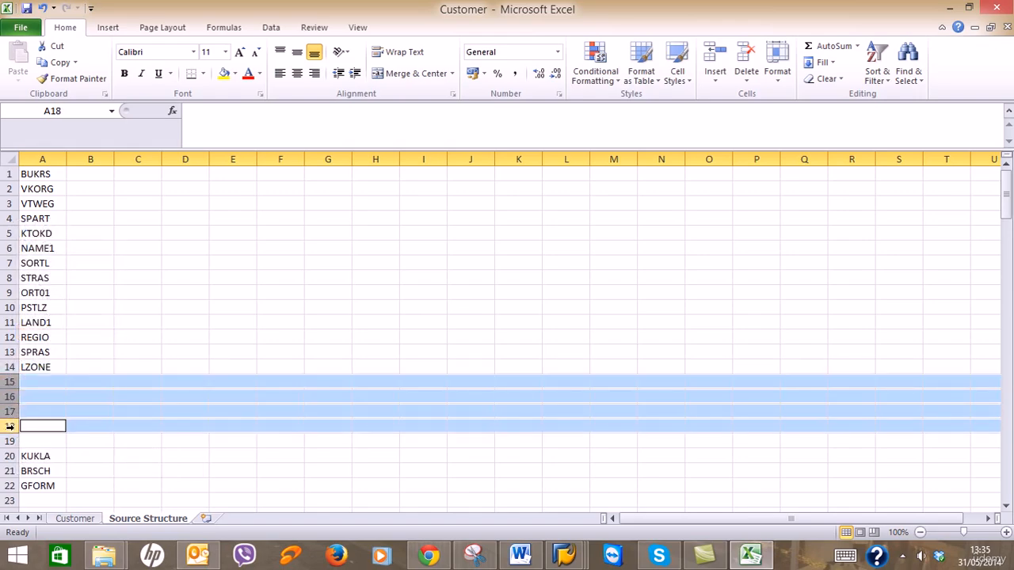
ctrl+click(10, 441)
right_click(10, 441)
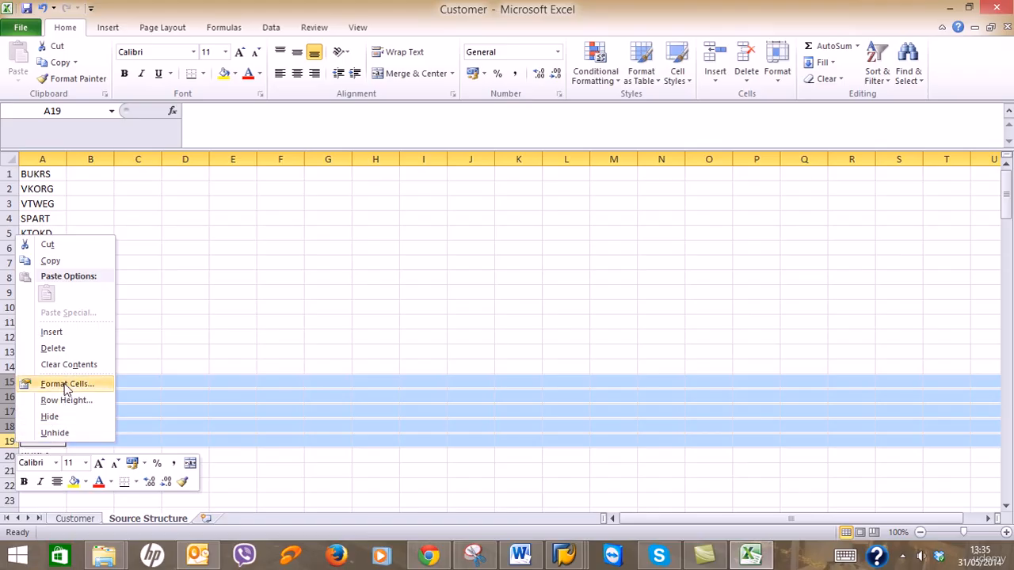
click(70, 348)
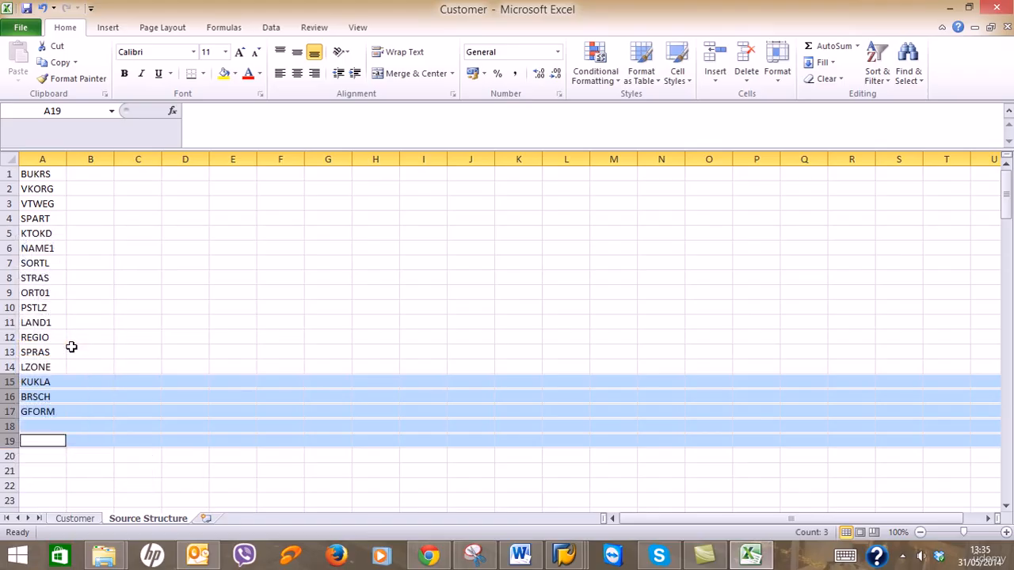
click(373, 470)
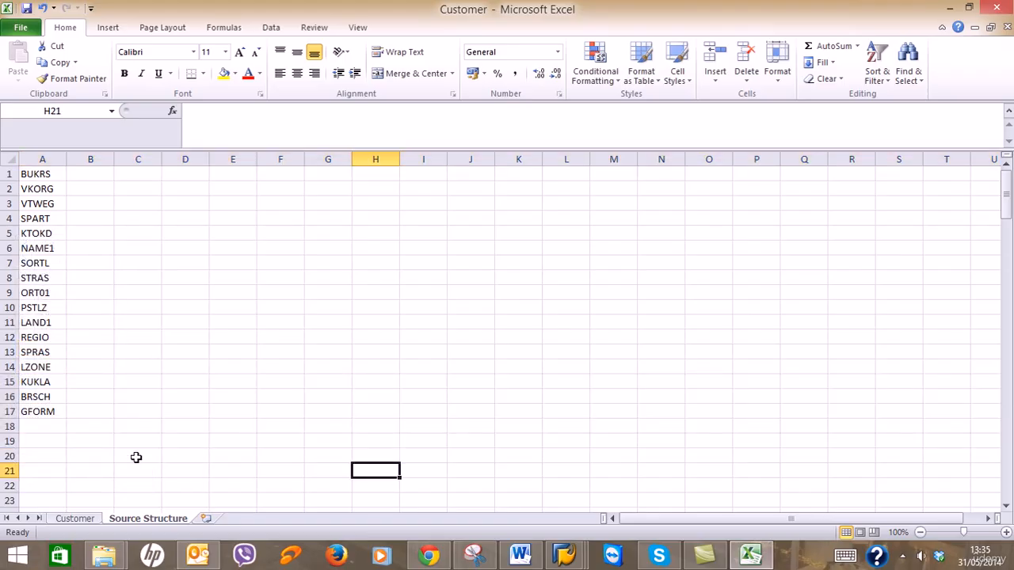
scroll(122, 430, down, 6)
scroll(123, 430, up, 4)
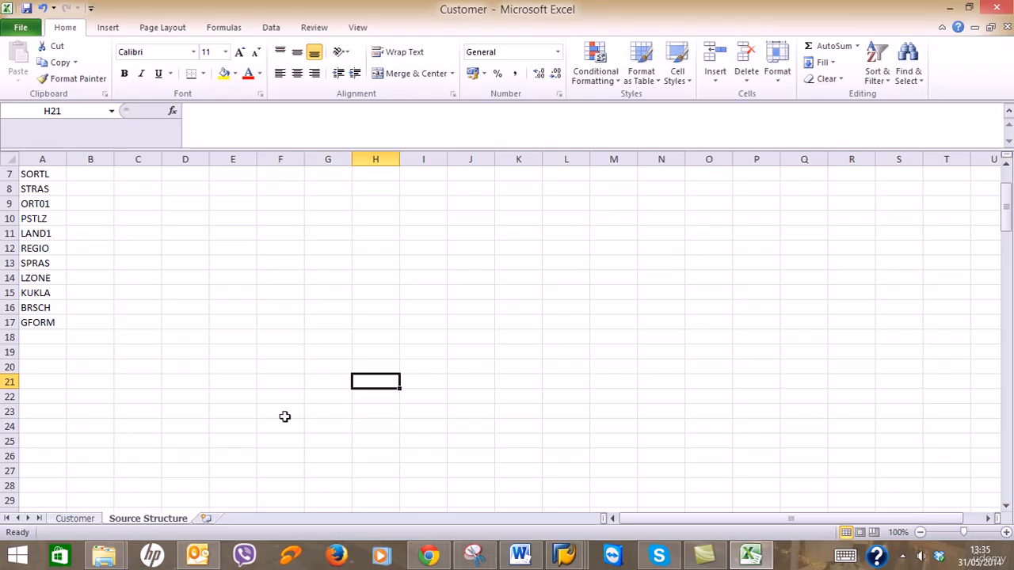
click(520, 554)
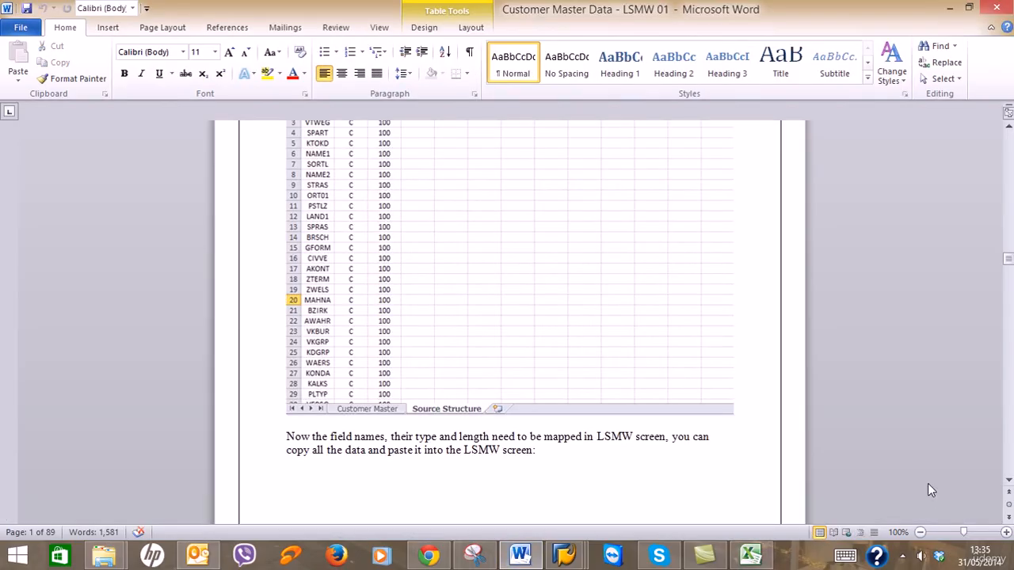
click(903, 555)
click(926, 452)
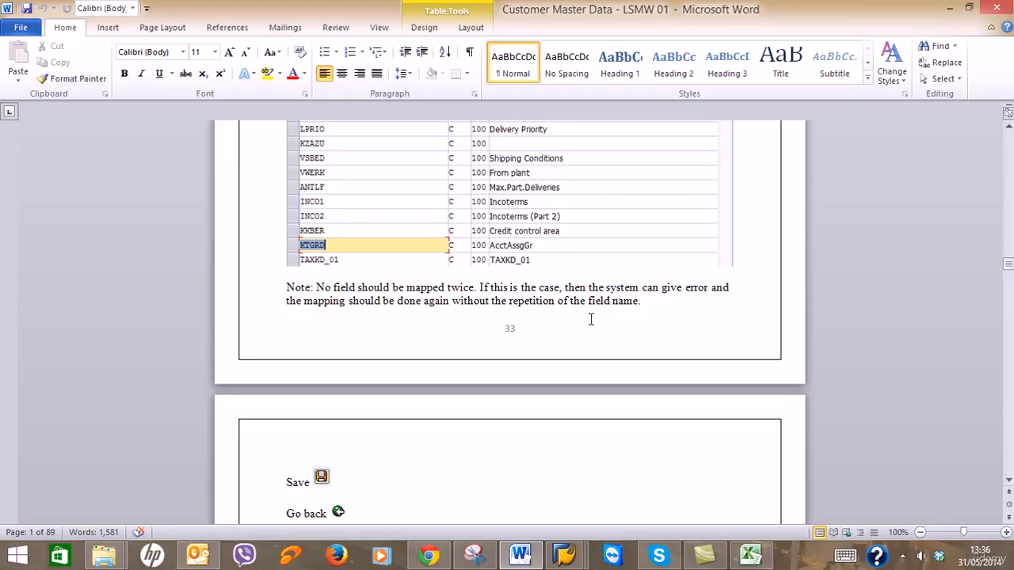
click(952, 8)
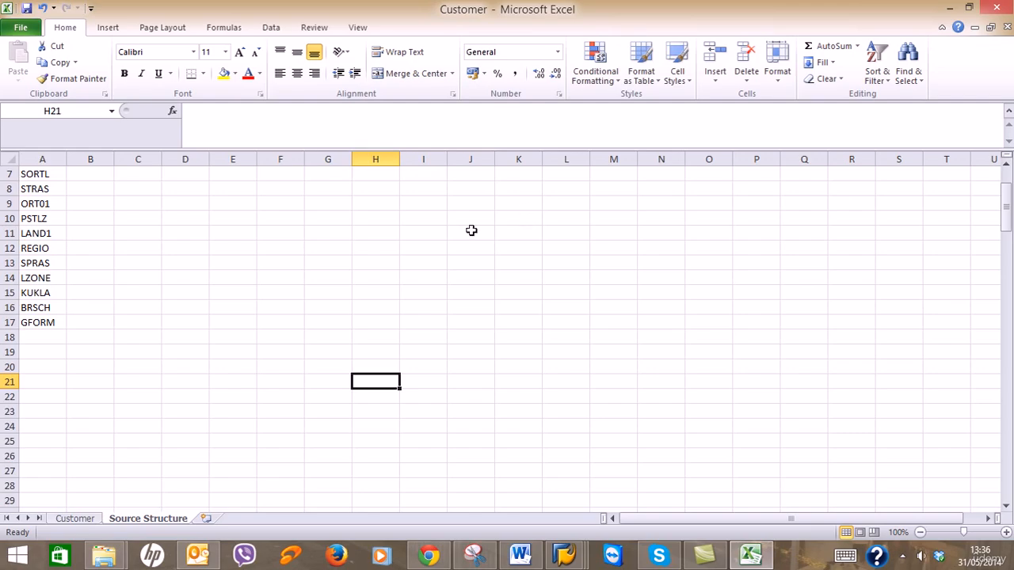
Delete the block of blank rows between GFORM and CIVVE.
click(8, 337)
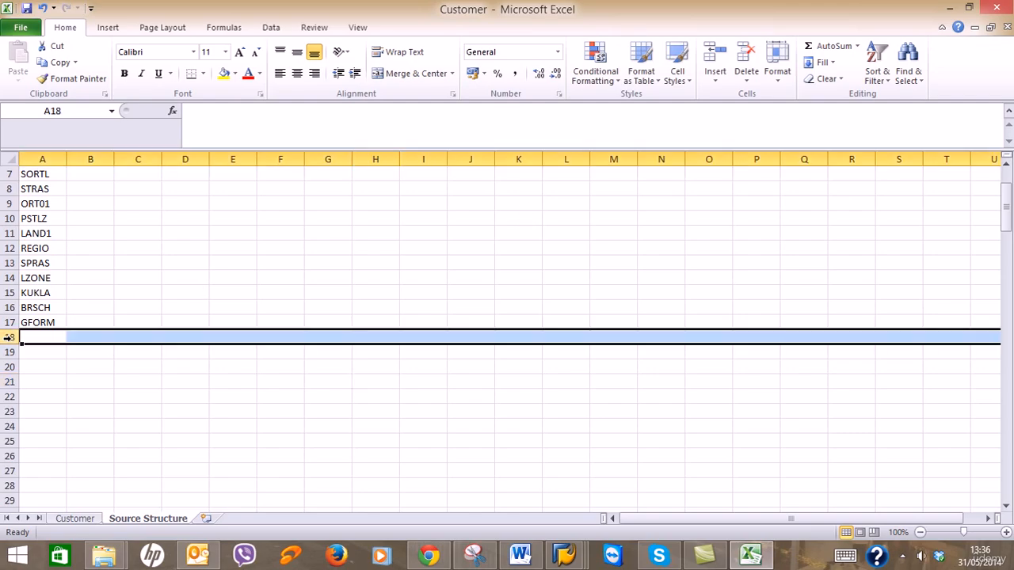
ctrl+click(9, 352)
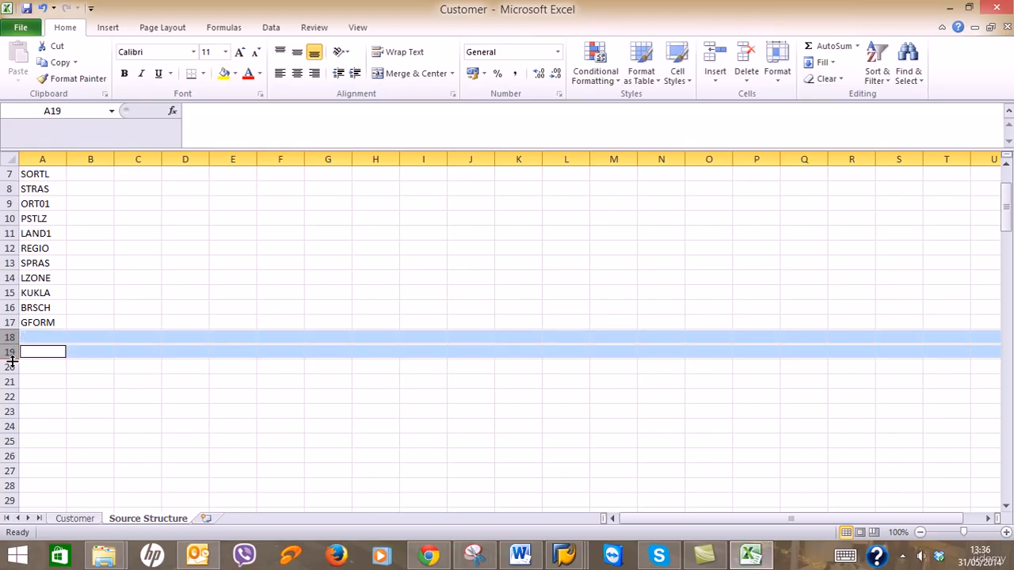
ctrl+click(10, 366)
ctrl+click(9, 382)
ctrl+click(9, 396)
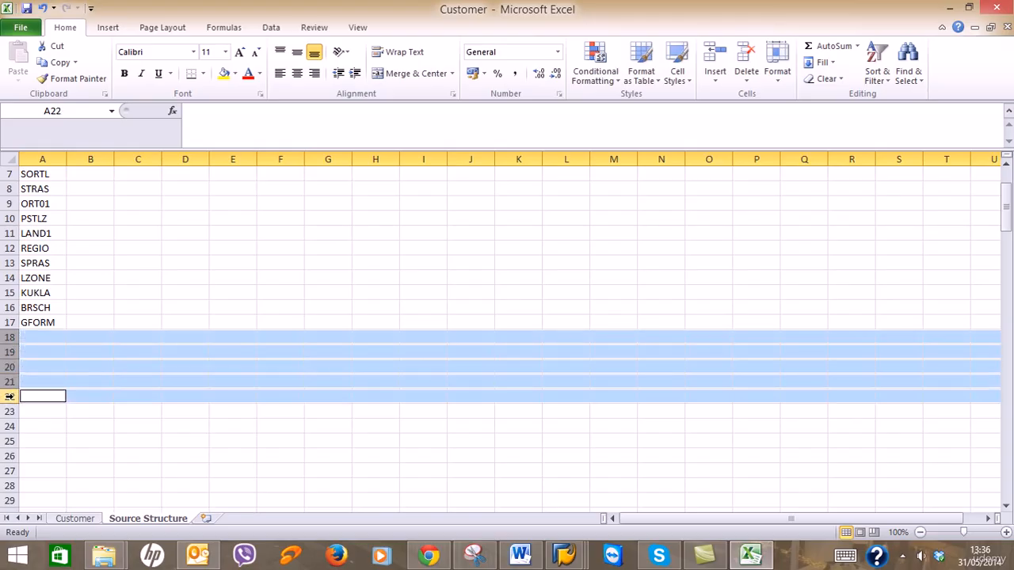
ctrl+click(10, 411)
ctrl+click(10, 427)
ctrl+click(9, 441)
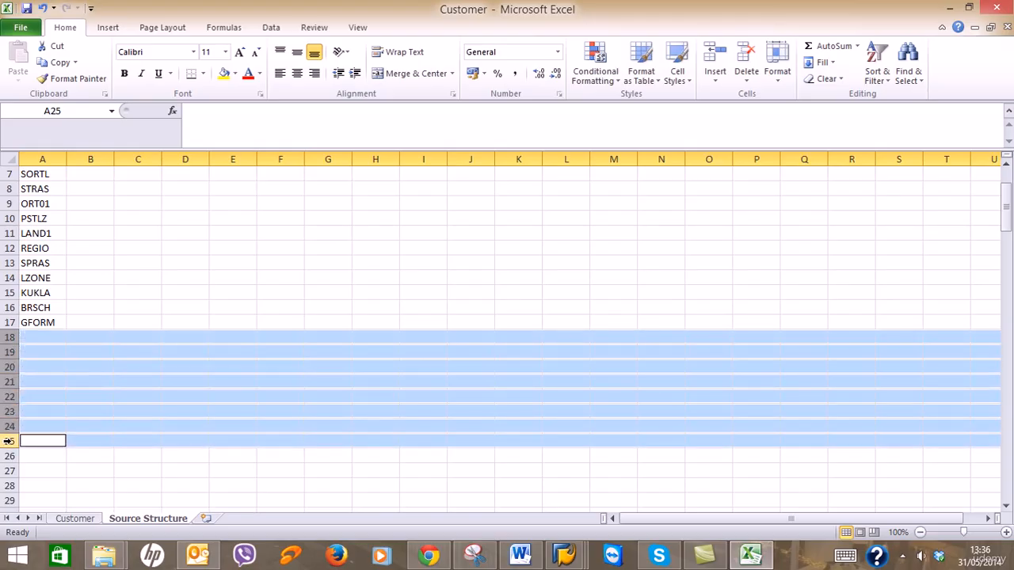
ctrl+click(9, 456)
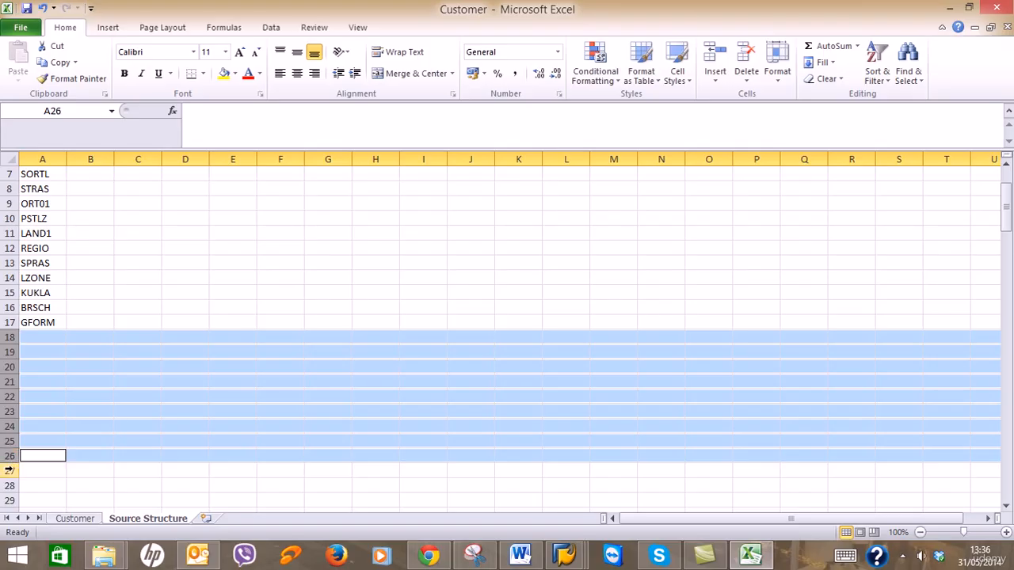
ctrl+click(10, 470)
ctrl+click(10, 485)
ctrl+click(10, 500)
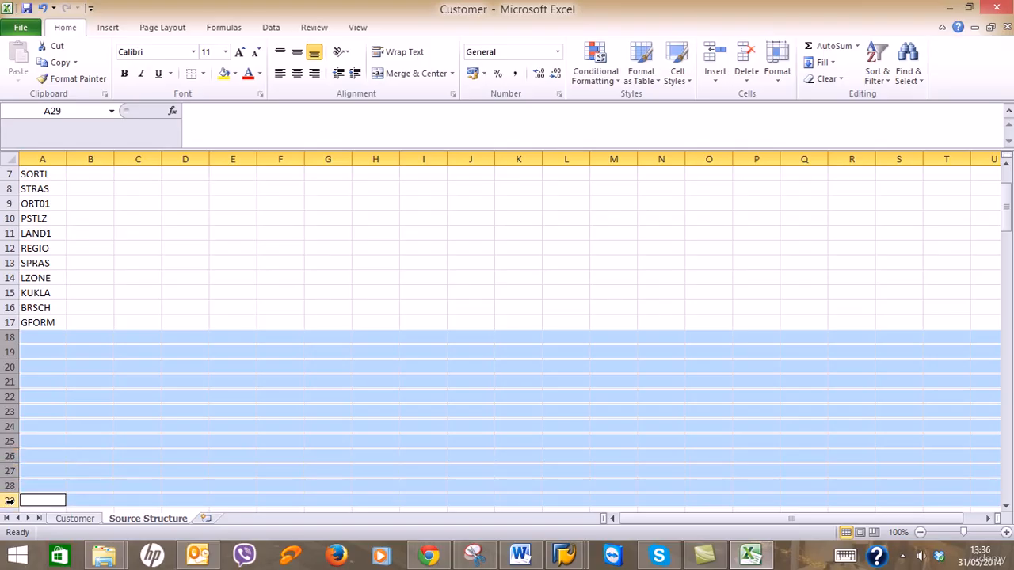
right_click(9, 500)
click(41, 407)
Delete blank rows 18–20 and rows 19–38 around CIVVE.
click(9, 337)
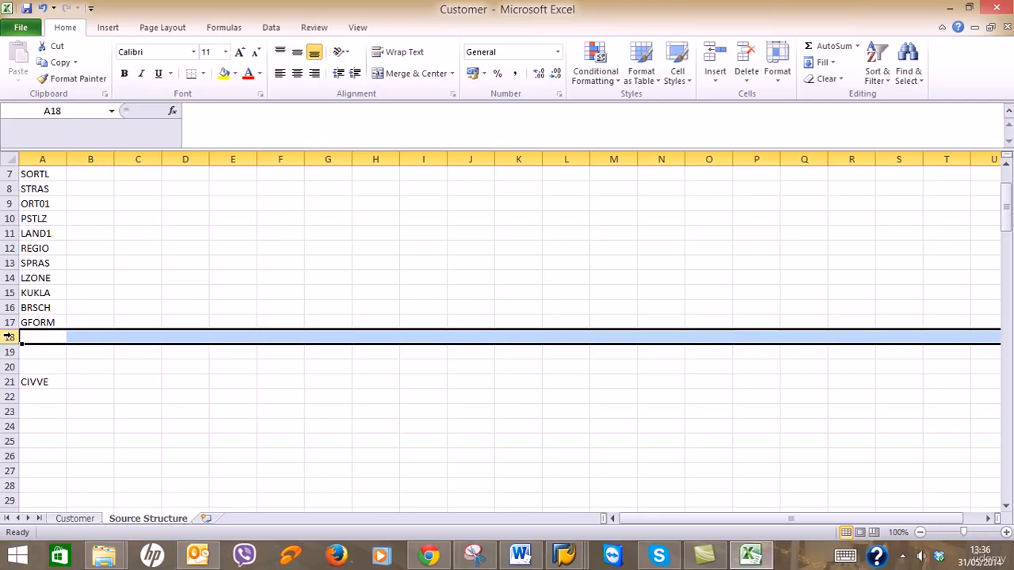
drag(9, 340, 10, 366)
right_click(9, 367)
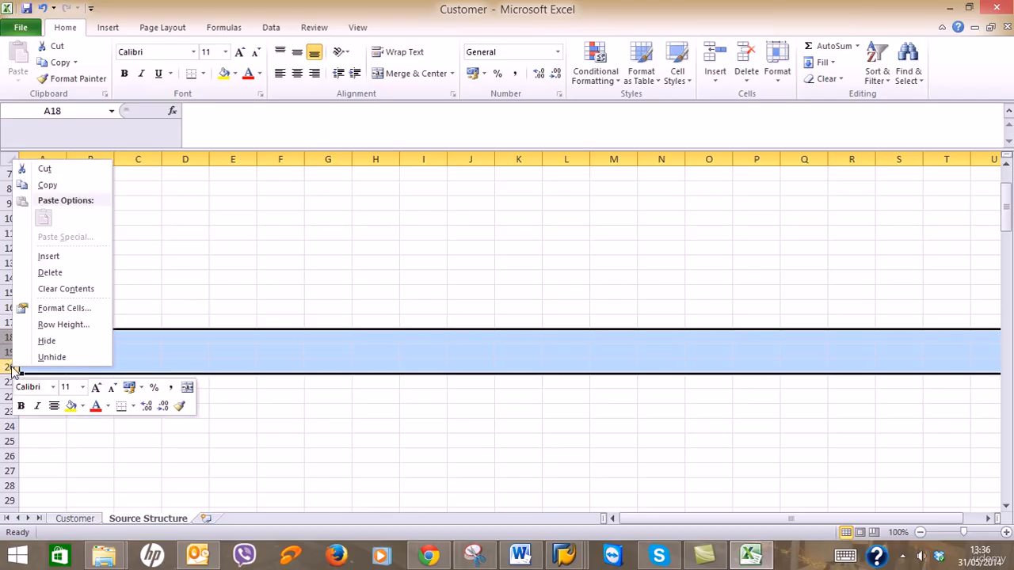
click(43, 274)
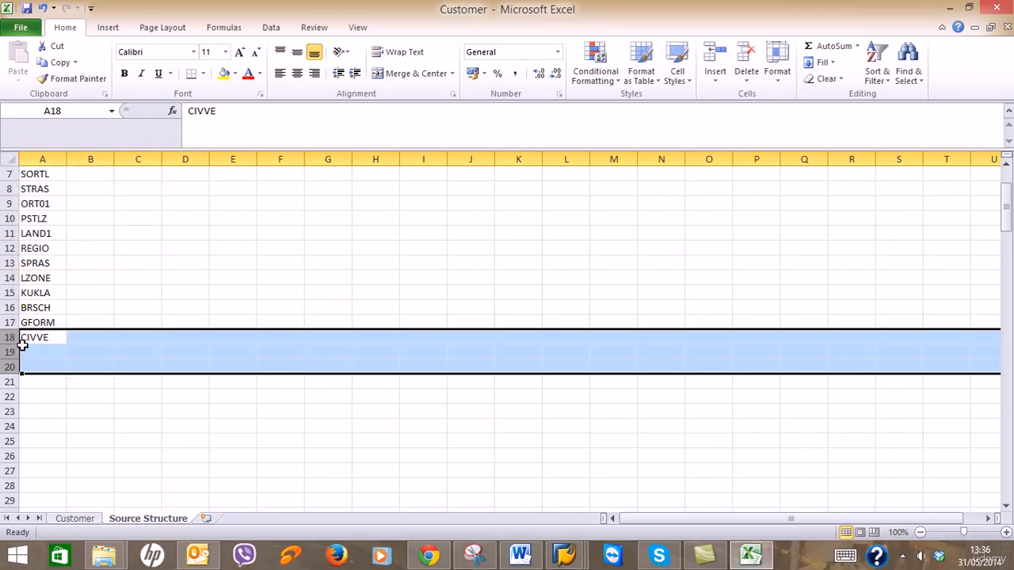
drag(8, 352, 4, 469)
right_click(38, 325)
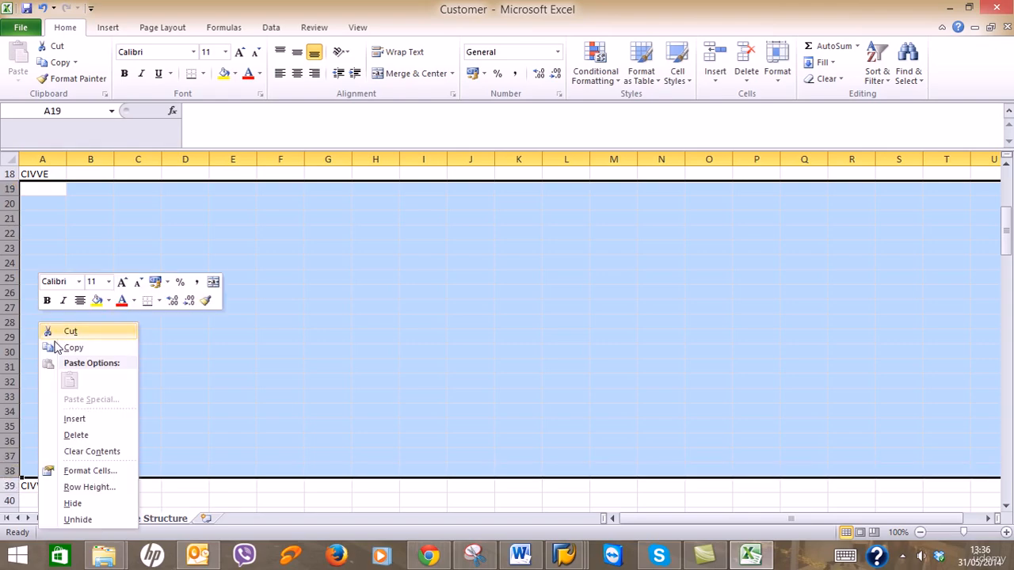
click(76, 435)
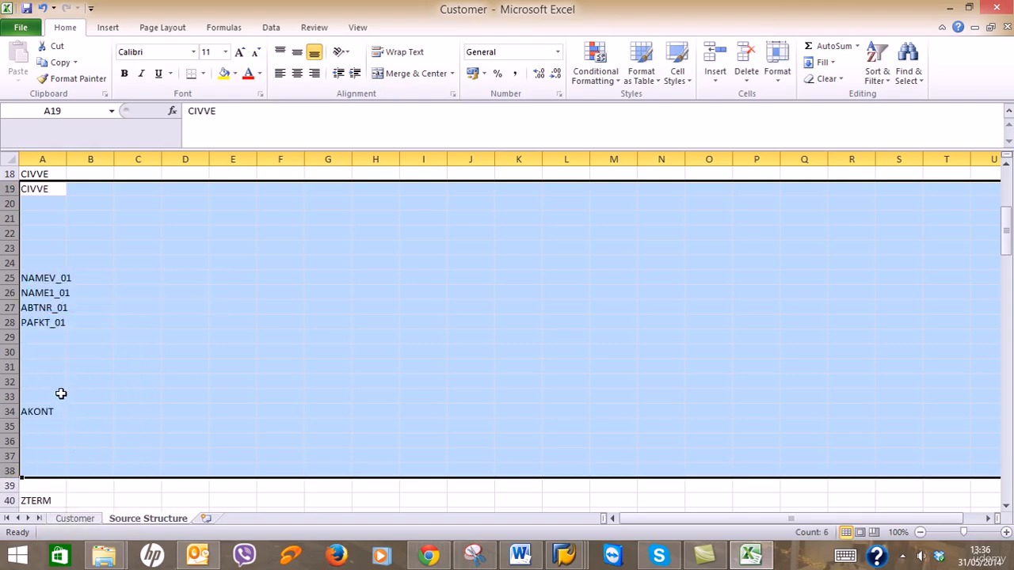
scroll(70, 281, up, 2)
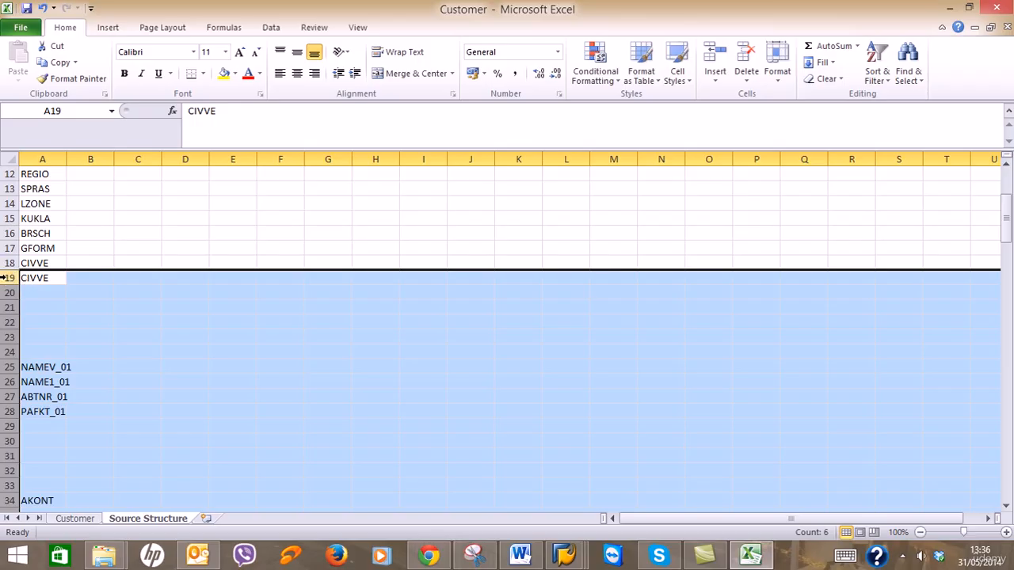
Remove rows 19–24 with the duplicate CIVVE, then the blank rows above AKONT.
click(6, 278)
drag(6, 278, 6, 352)
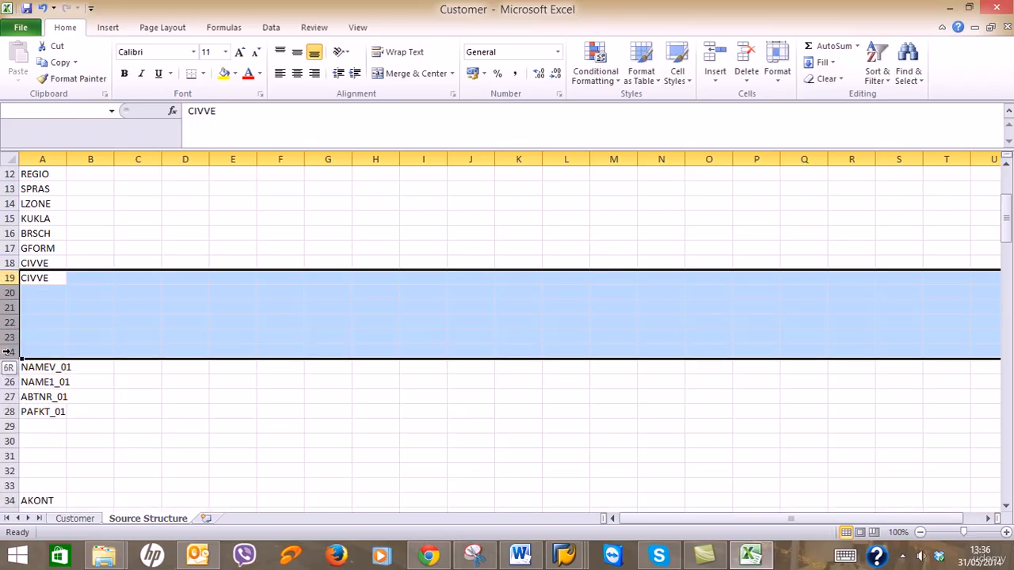
right_click(8, 280)
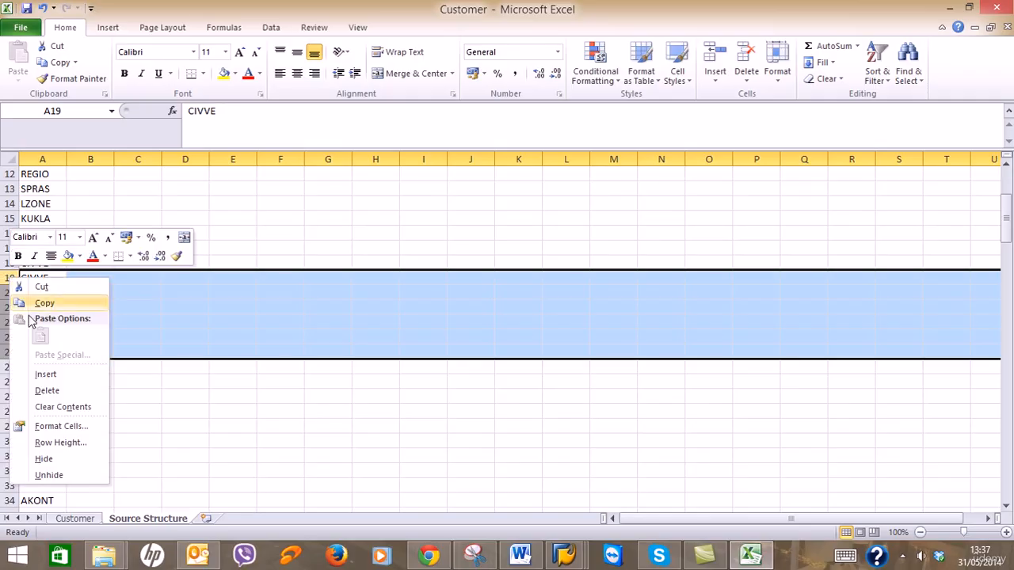
click(48, 391)
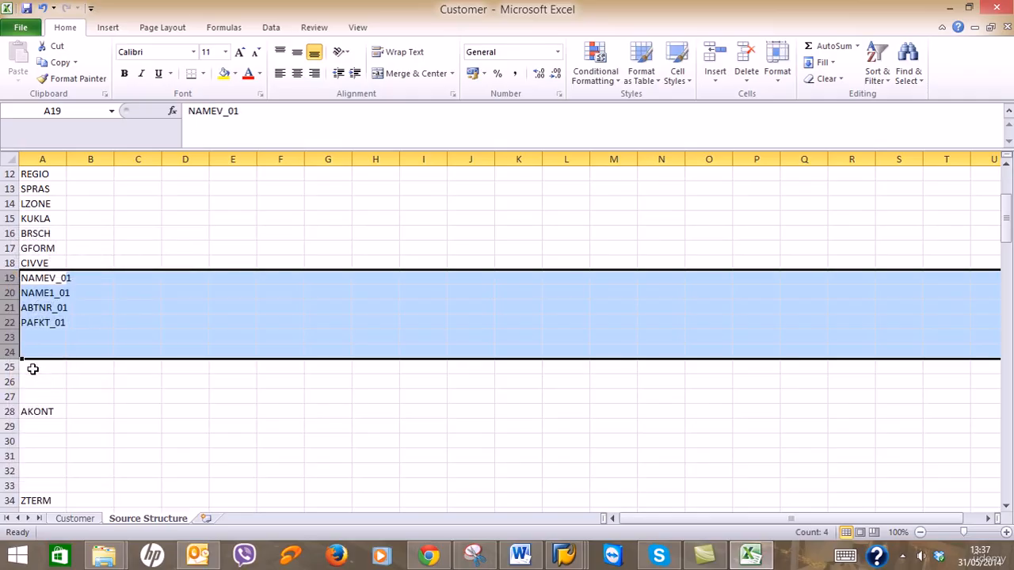
click(6, 337)
drag(7, 337, 8, 399)
right_click(12, 400)
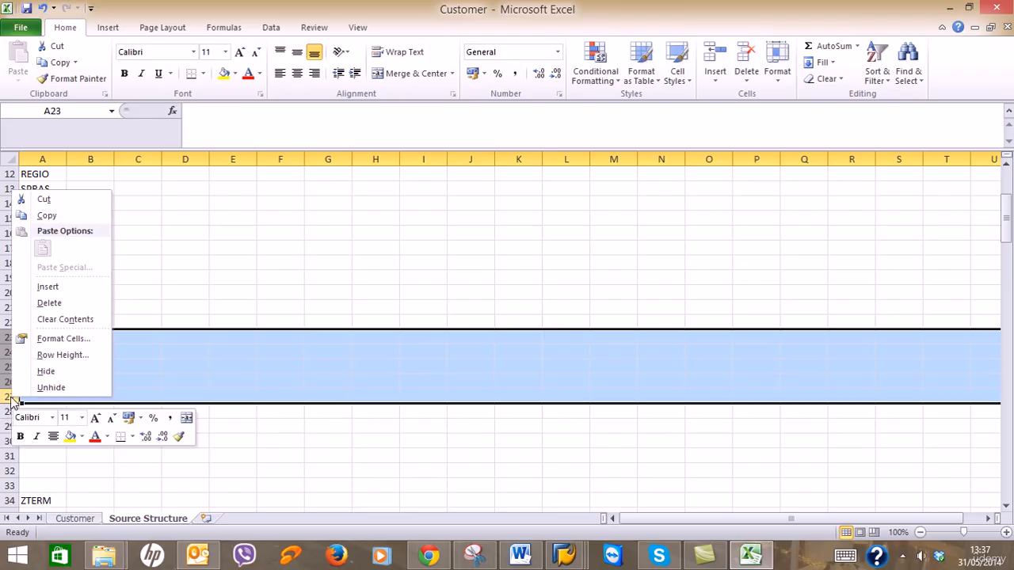
click(48, 303)
Delete the blank gaps so ZTERM, ZWELS, MAHNA and BZIRK move up.
drag(10, 352, 16, 412)
right_click(18, 411)
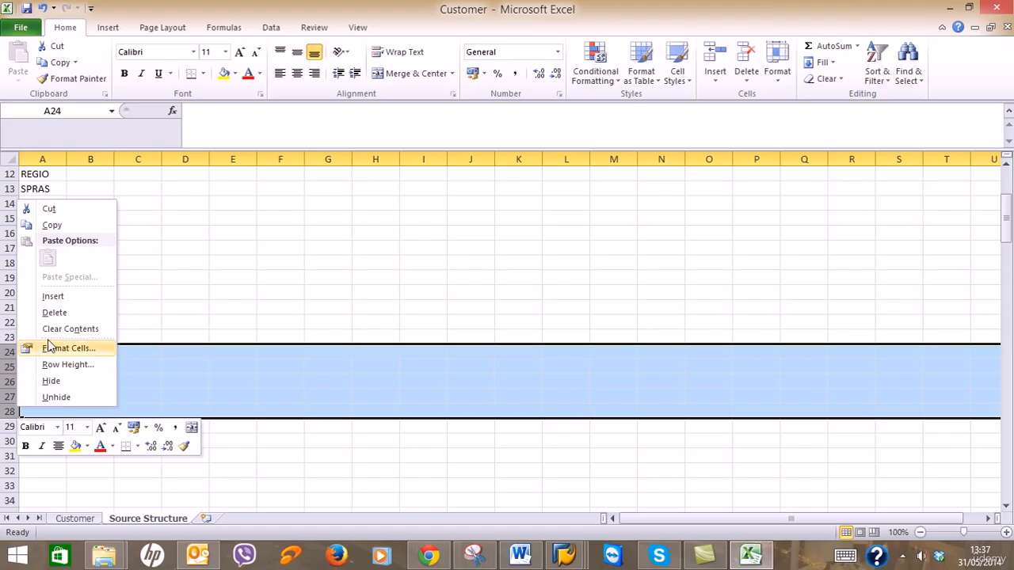
click(54, 312)
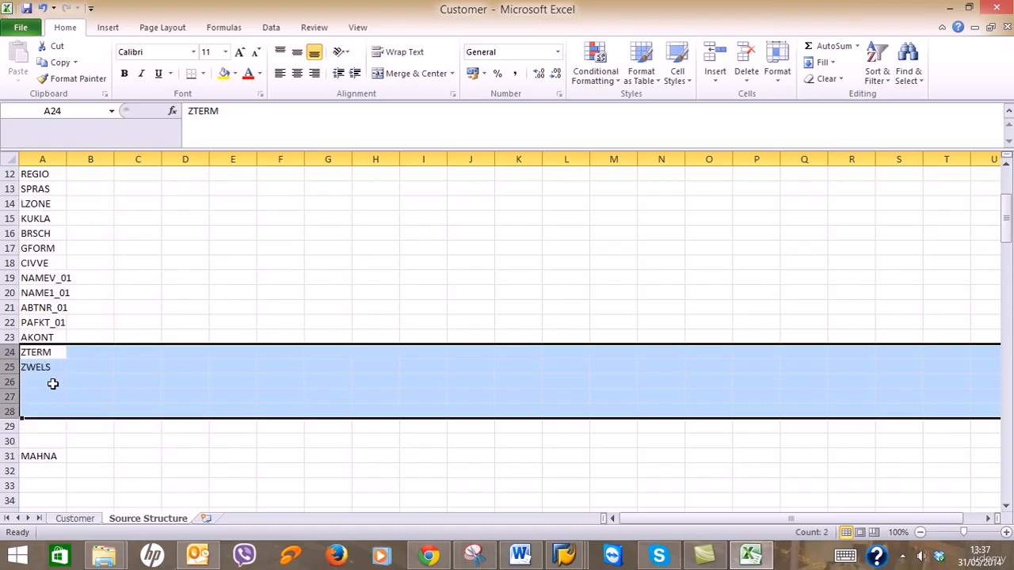
drag(9, 382, 10, 440)
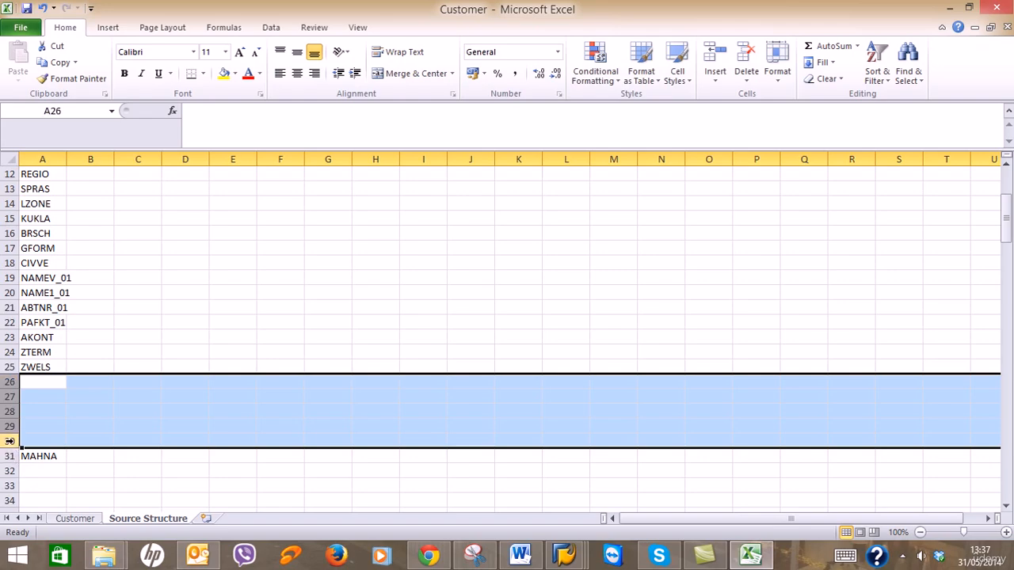
right_click(10, 440)
click(45, 345)
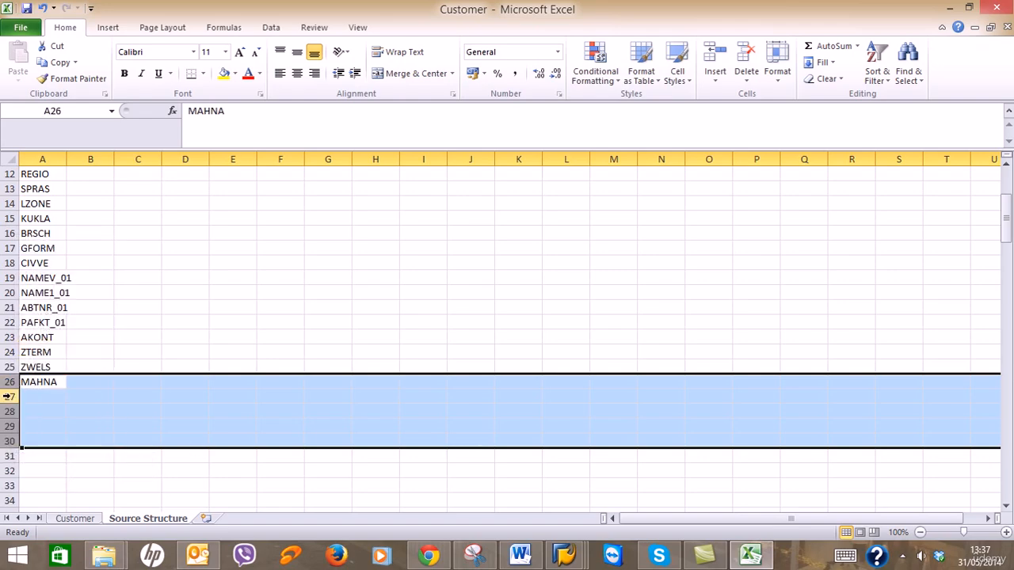
drag(9, 396, 11, 471)
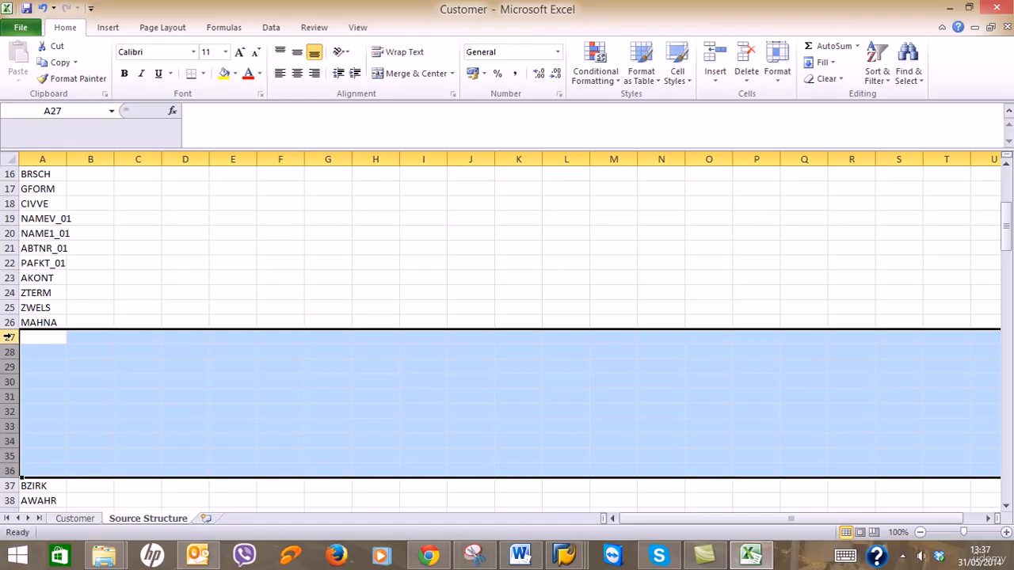
right_click(8, 337)
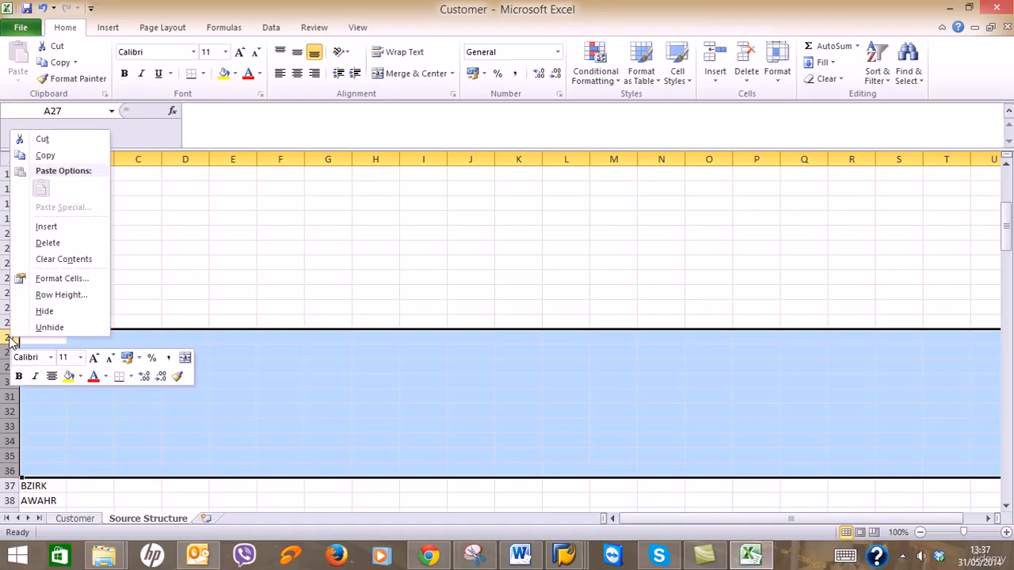
click(48, 242)
Delete the remaining gaps so KZAZU and INCO1 move up and TAXKD_01 reaches row 44.
scroll(122, 381, down, 2)
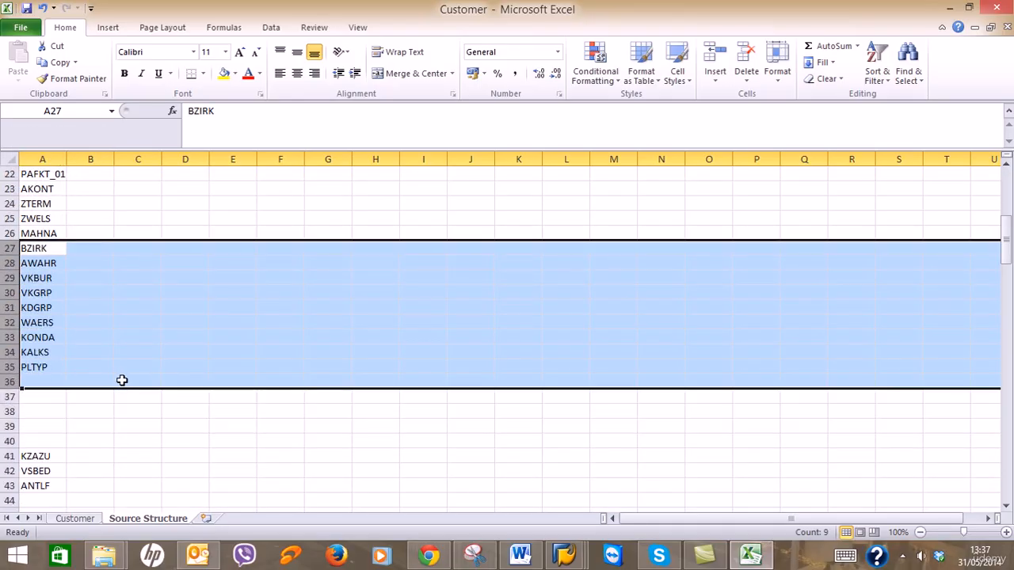
drag(9, 382, 8, 442)
right_click(9, 443)
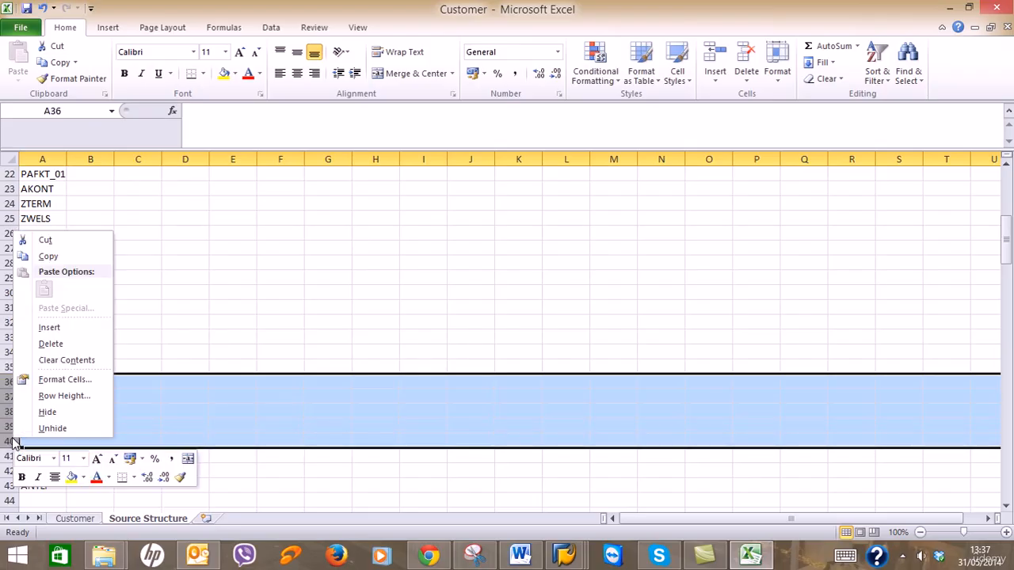
click(39, 346)
drag(8, 426, 9, 486)
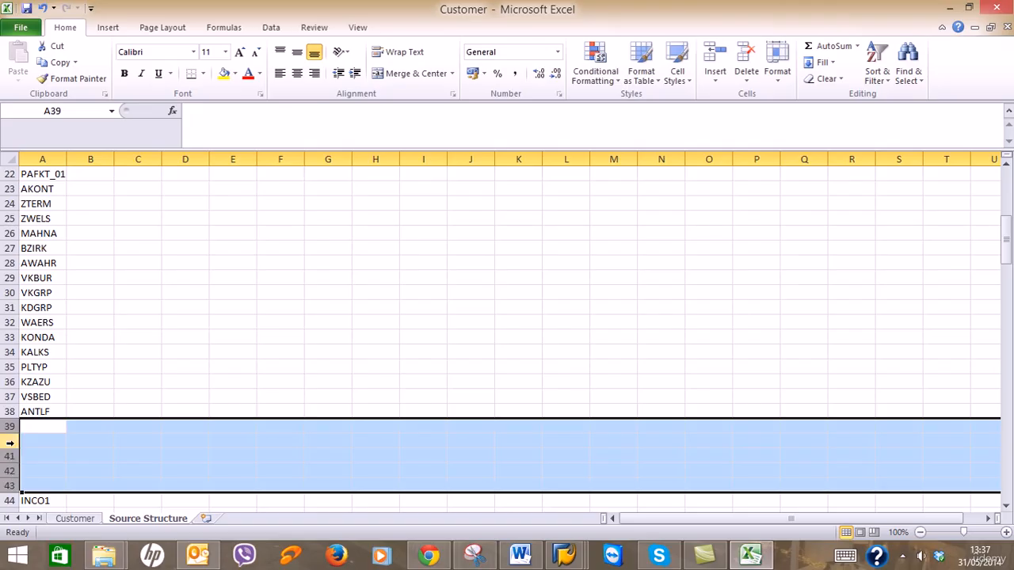
right_click(9, 426)
click(60, 336)
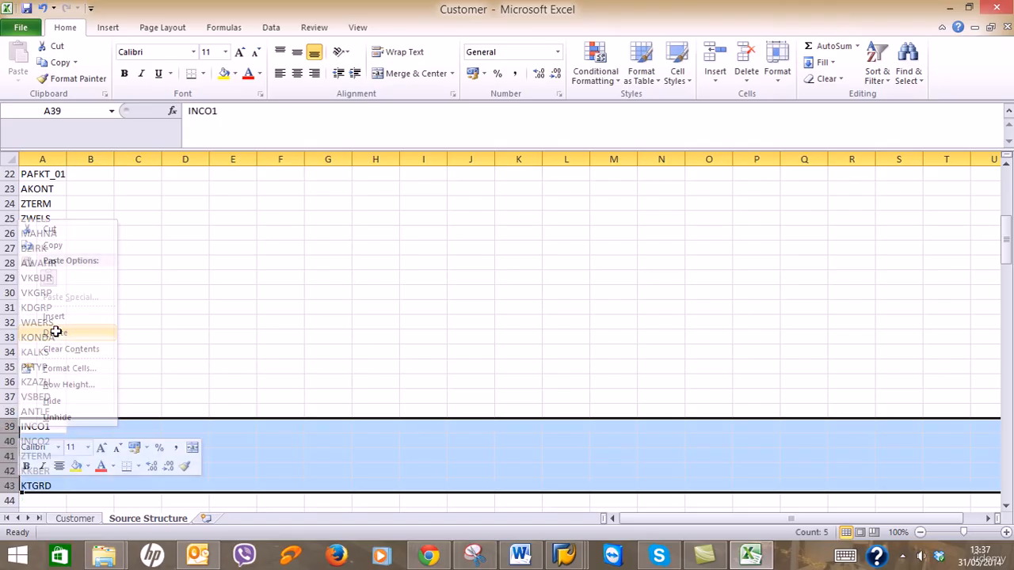
scroll(124, 410, down, 3)
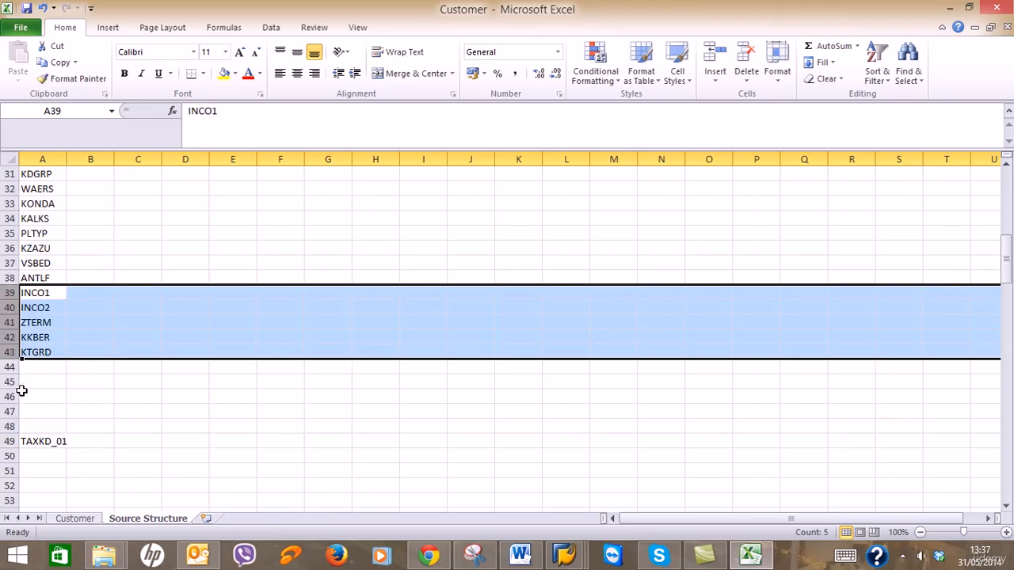
drag(10, 366, 10, 428)
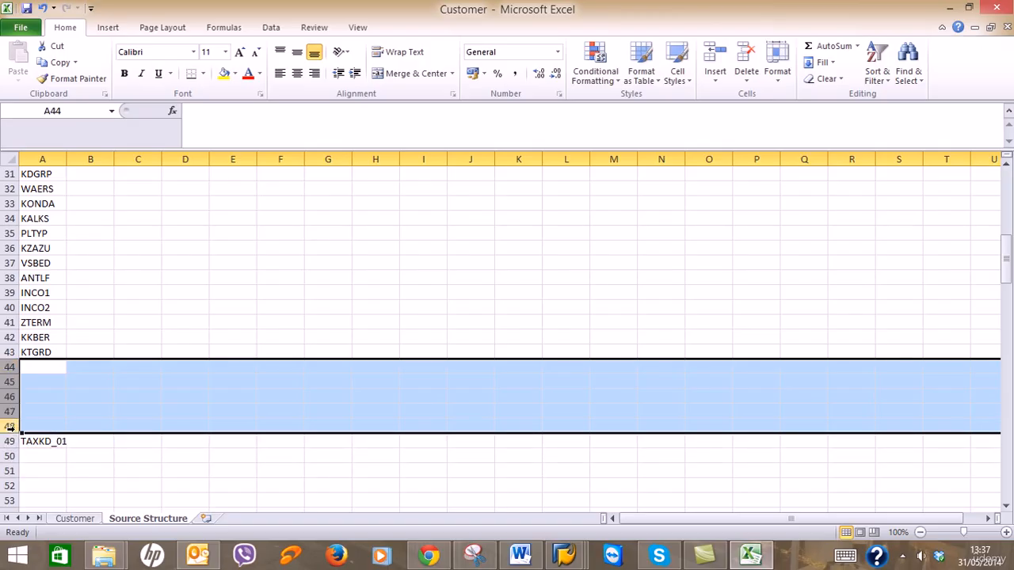
right_click(10, 366)
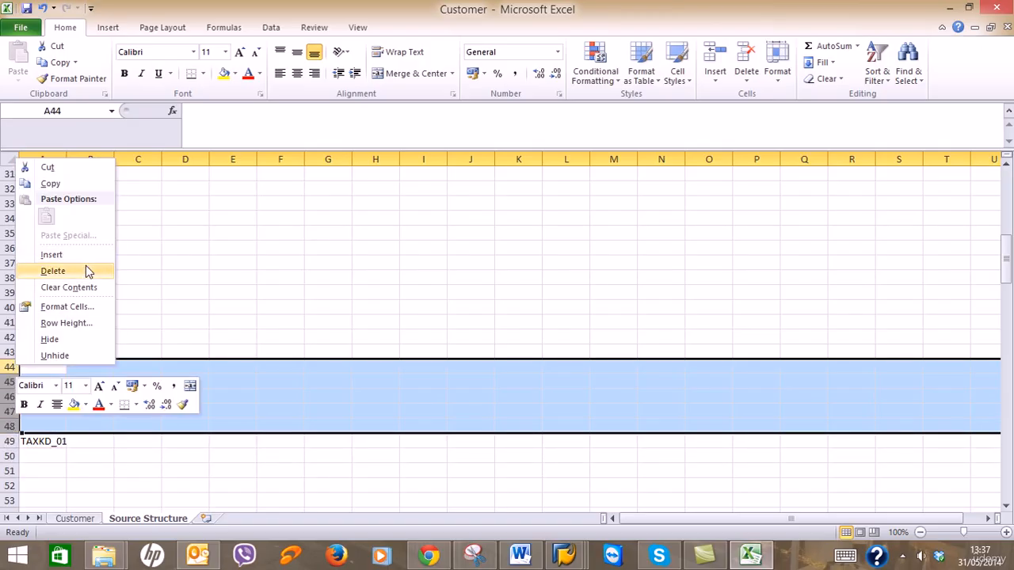
click(84, 267)
Check the rows below TAXKD_01 and compare the ZTERM entries in A24 and A41.
click(10, 381)
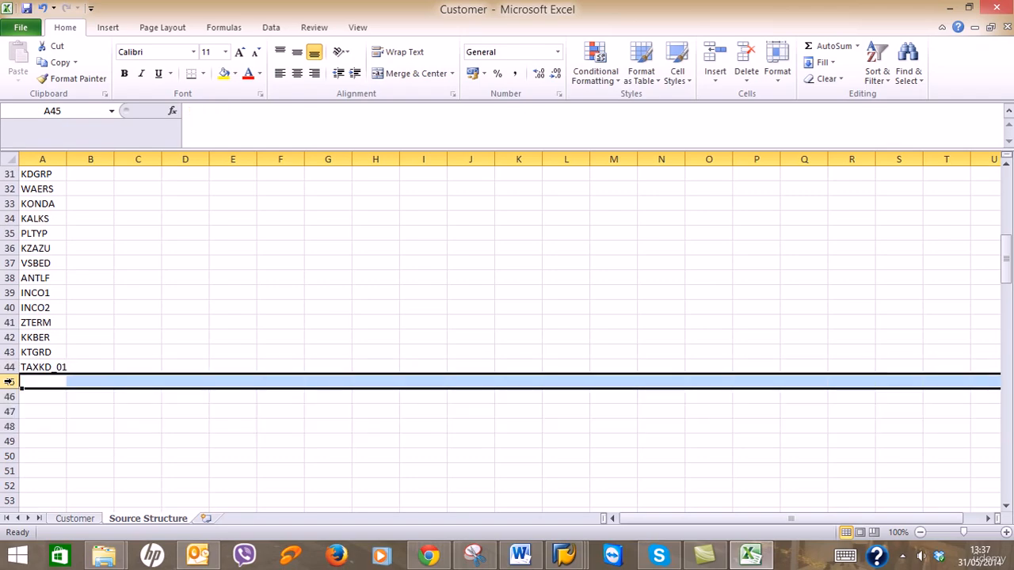
drag(9, 381, 11, 511)
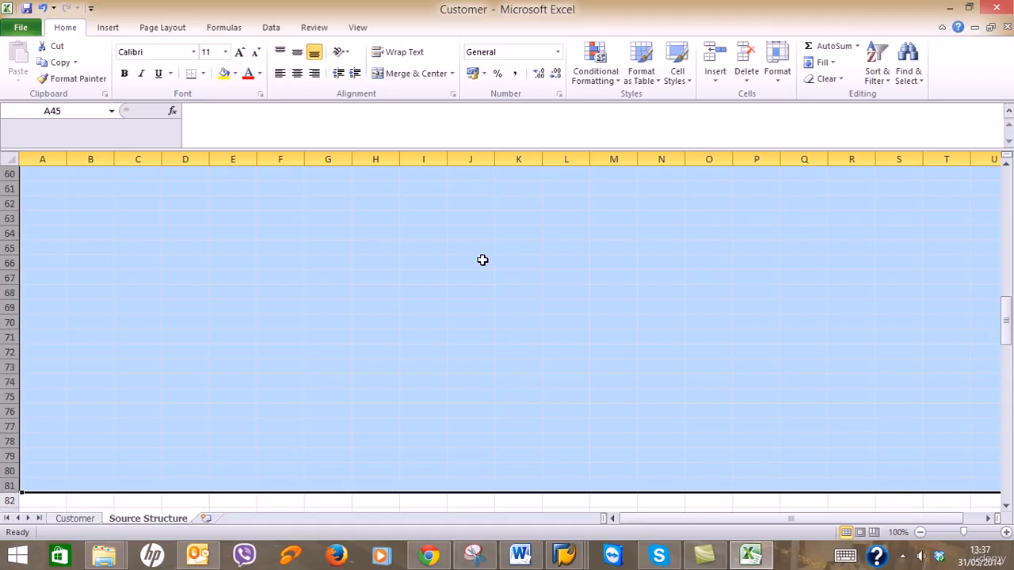
drag(1006, 349, 1008, 213)
click(107, 217)
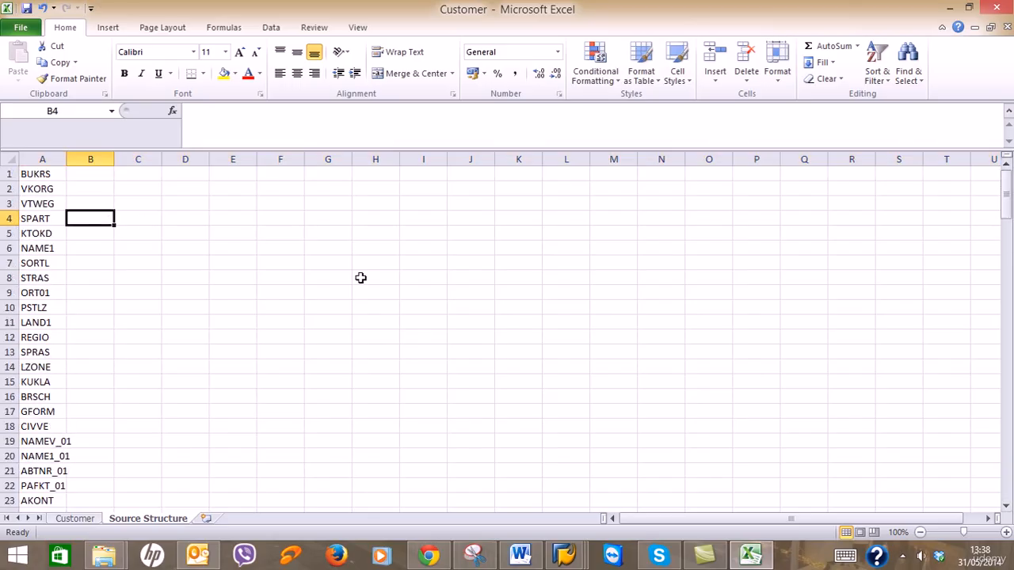
scroll(354, 299, down, 3)
scroll(354, 299, down, 8)
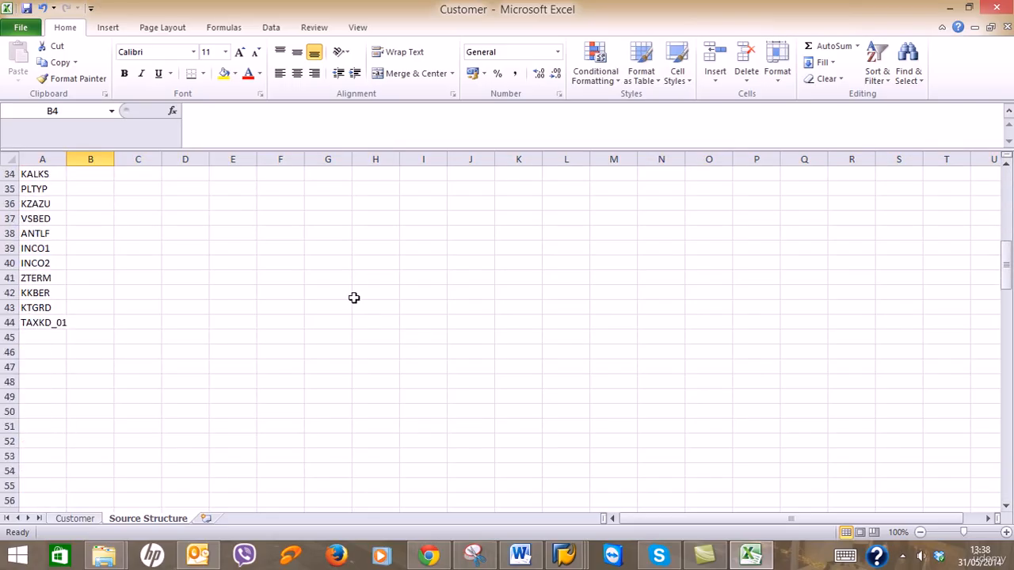
scroll(354, 298, up, 4)
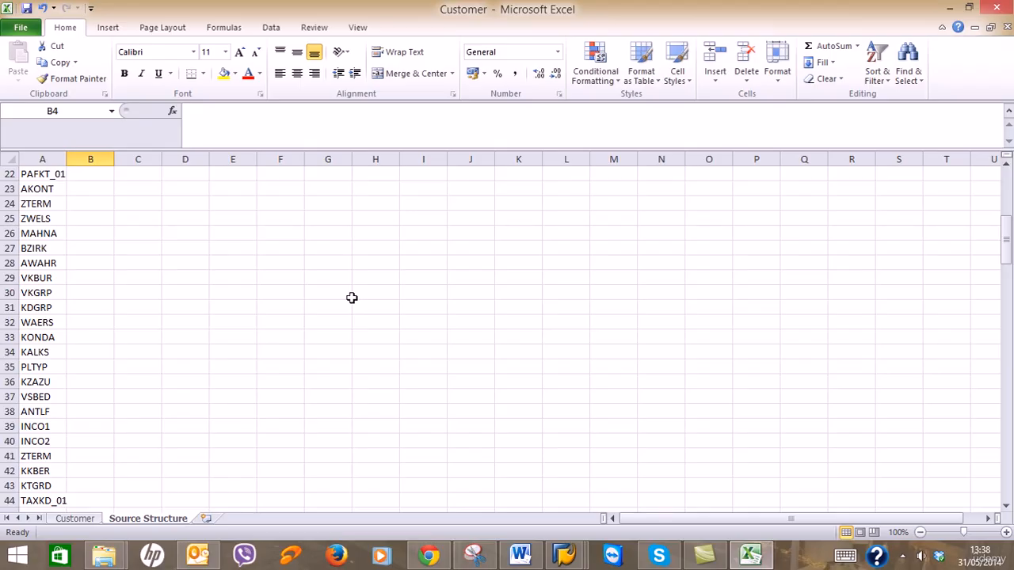
click(56, 205)
click(35, 459)
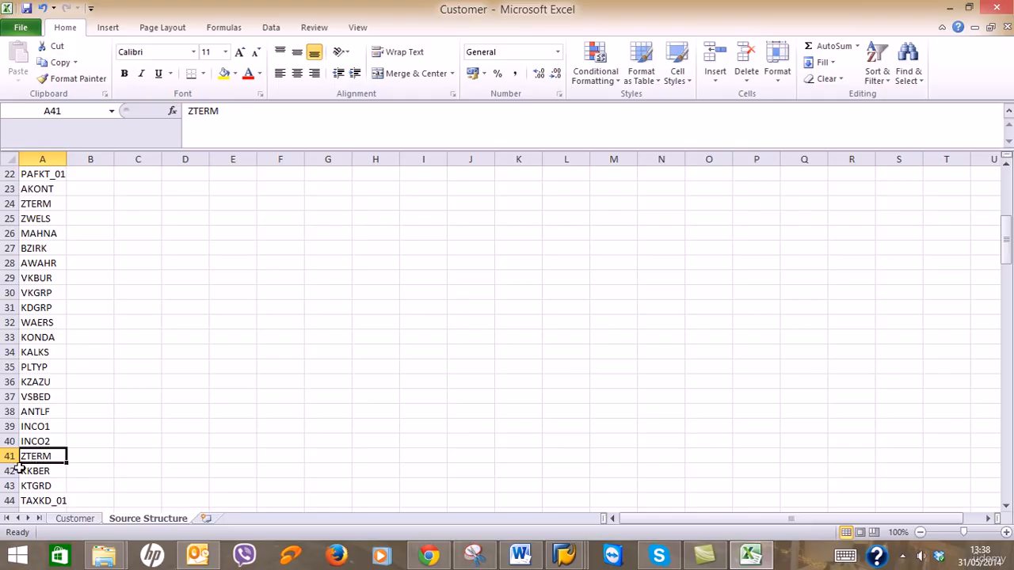
Delete row 41 holding the duplicate ZTERM.
click(8, 456)
right_click(9, 457)
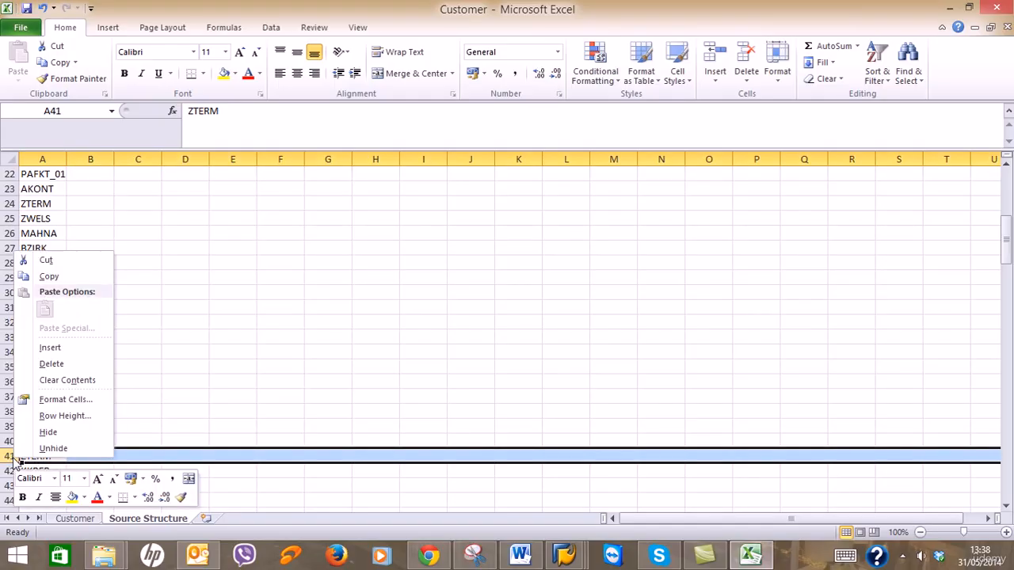
click(55, 366)
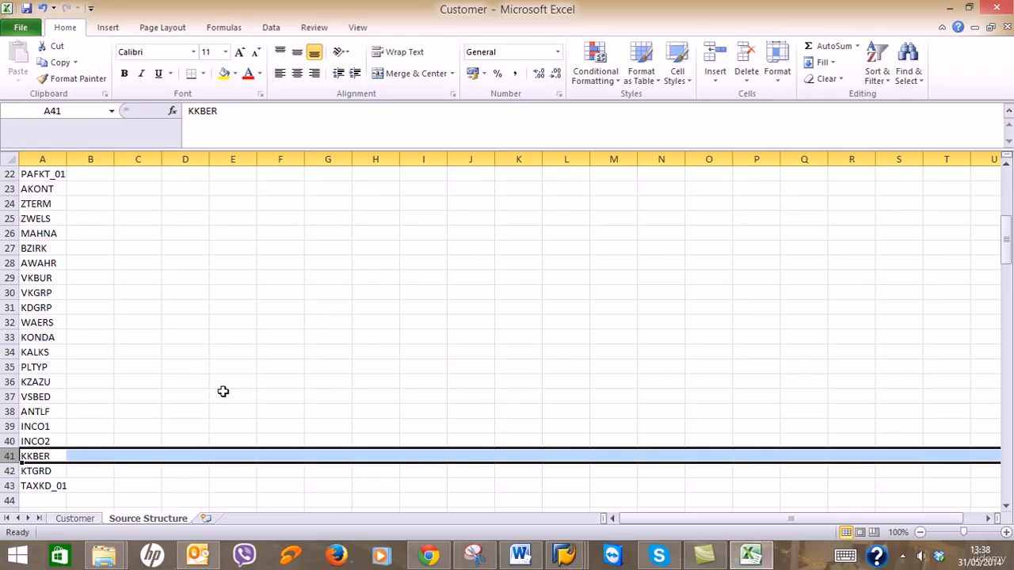
scroll(223, 392, up, 7)
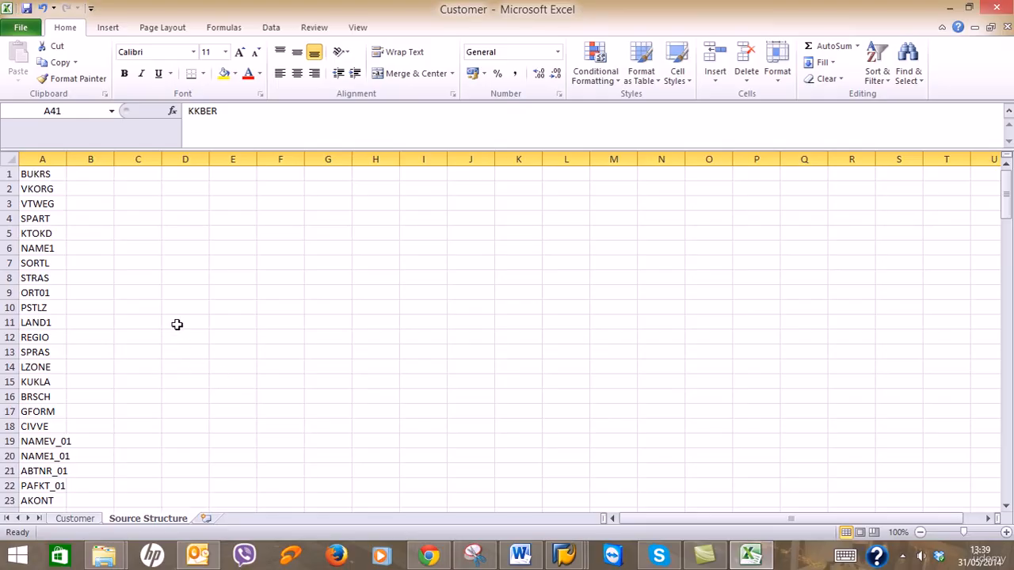
Autofit column A to its longest field name and go to cell B1 beside BUKRS.
double_click(67, 159)
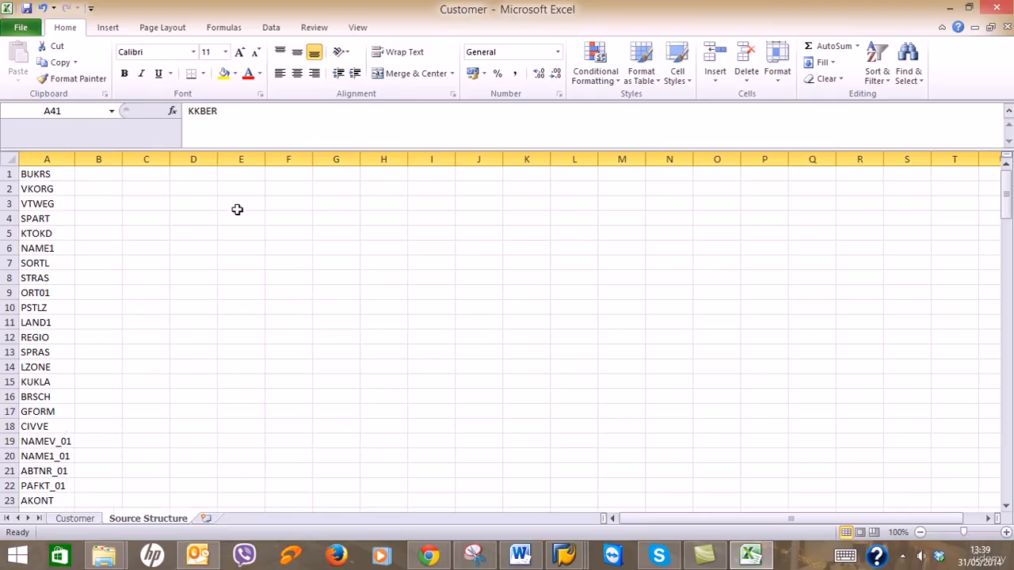
click(58, 176)
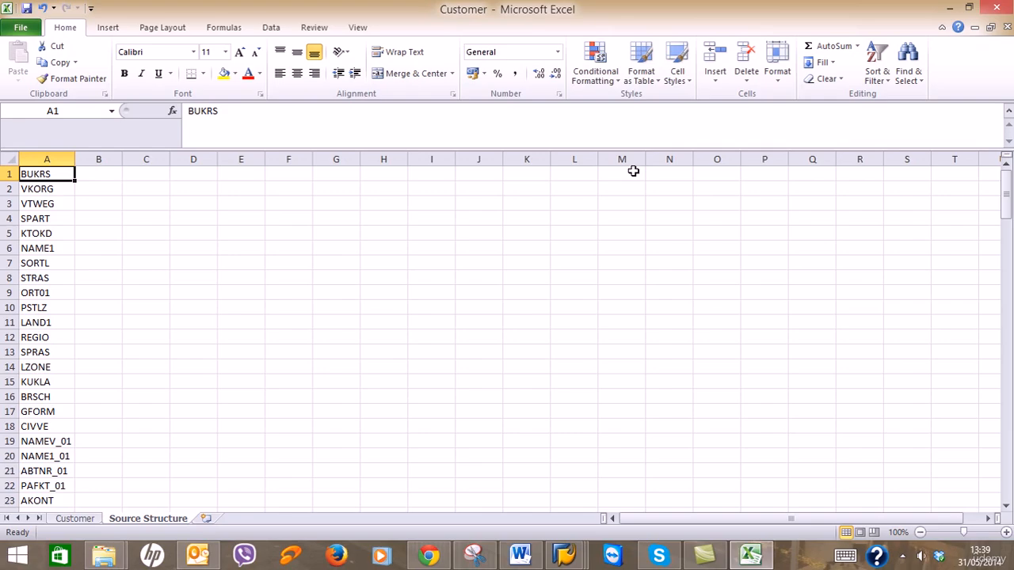
click(95, 180)
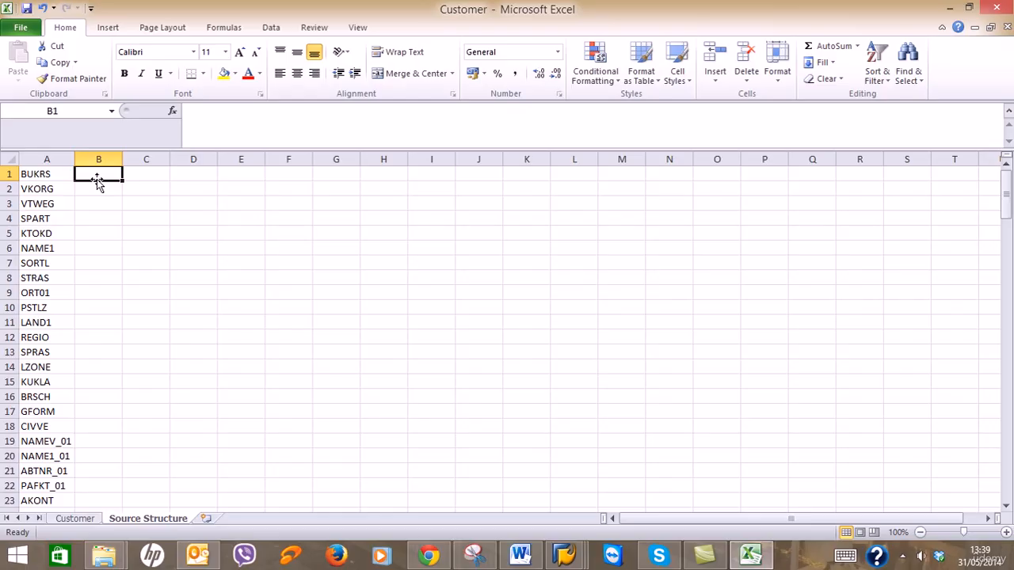
Widen the source fields' Length column, then switch to the sales organization Change View window.
mouse_move(572, 554)
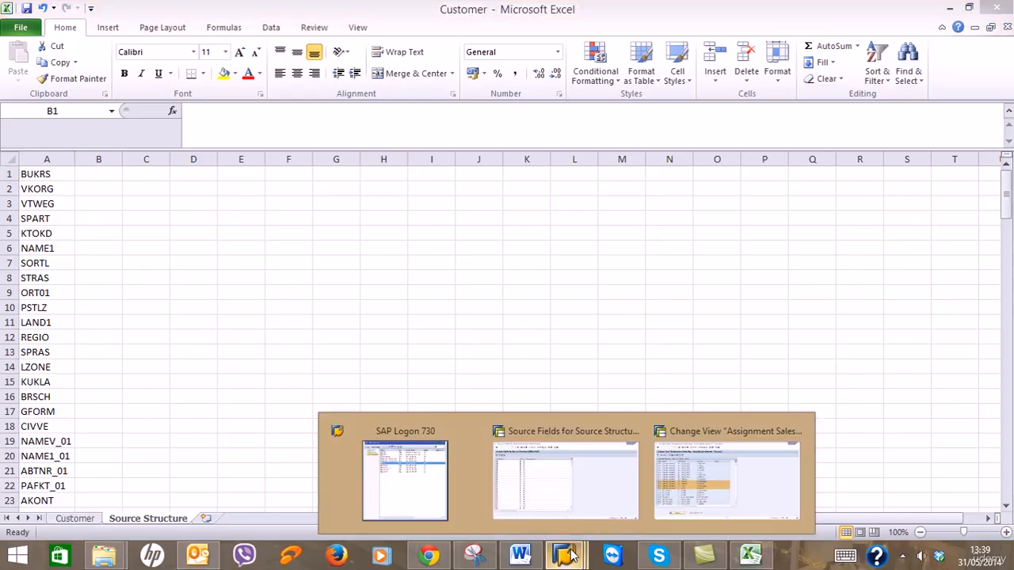
click(570, 493)
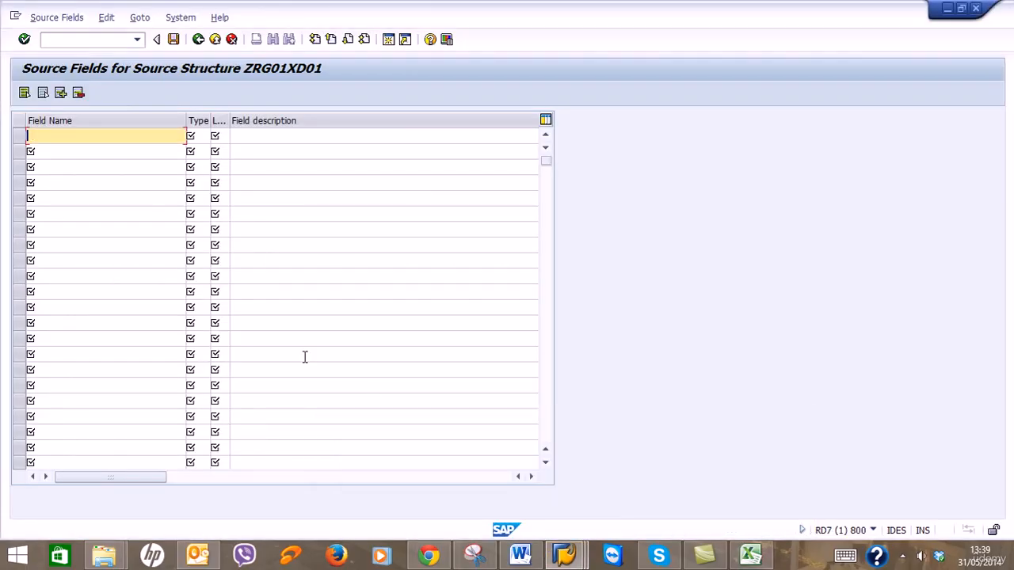
click(202, 136)
mouse_move(228, 121)
mouse_down()
mouse_move(242, 120)
mouse_move(222, 121)
mouse_up()
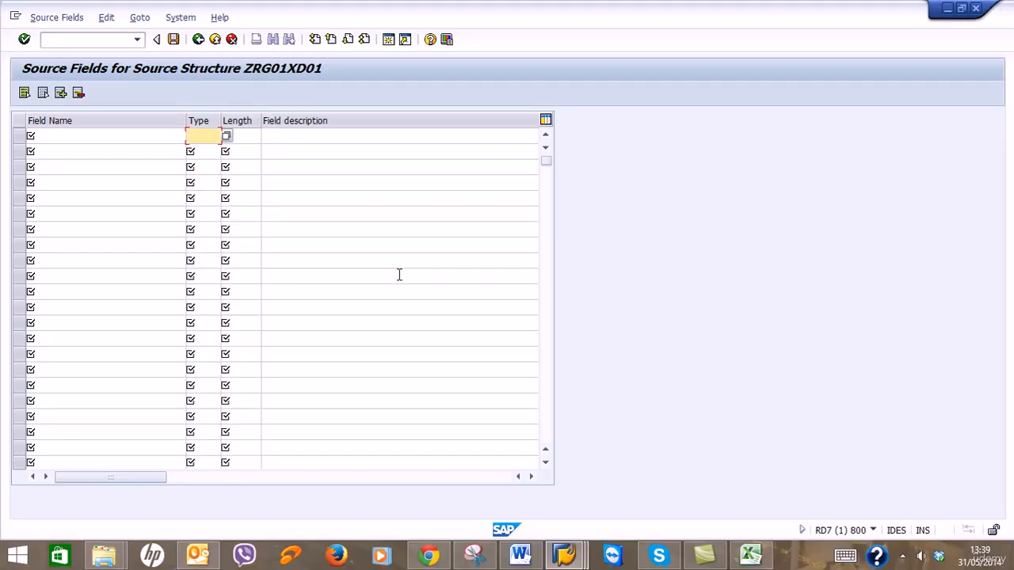
click(564, 557)
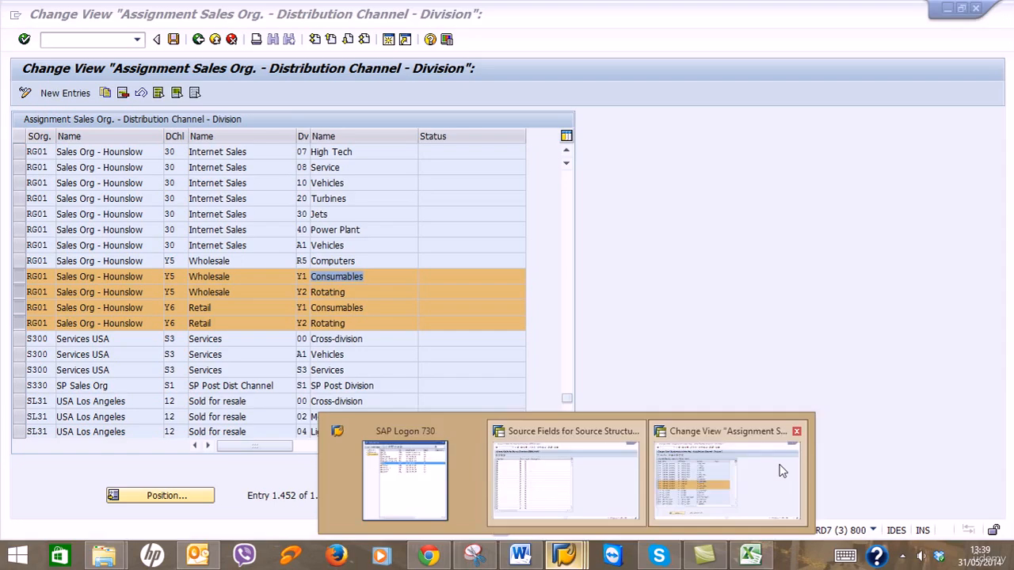
click(779, 468)
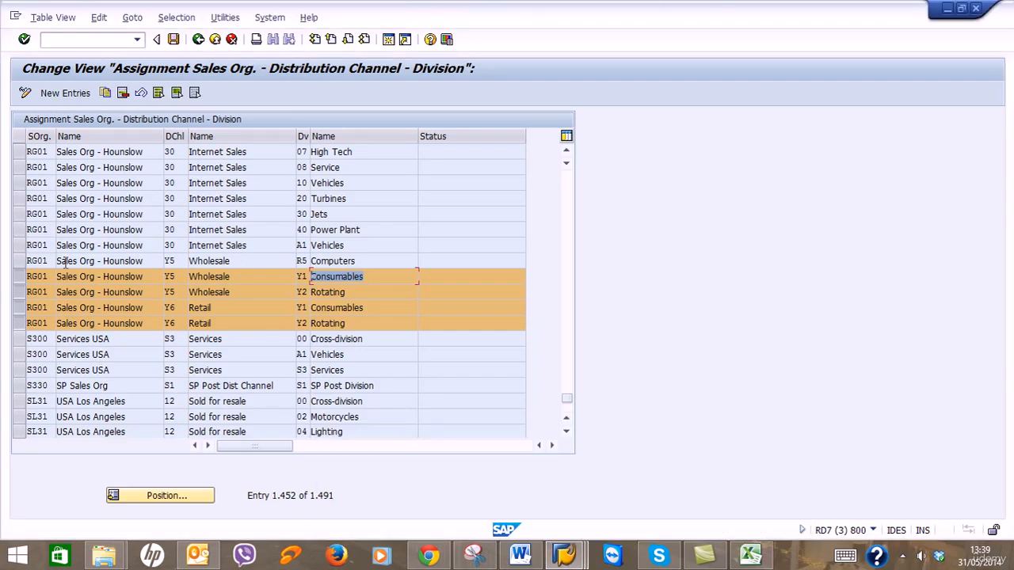
Display F1 technical information for the Sales Organization field in the first RG01 cell.
click(51, 152)
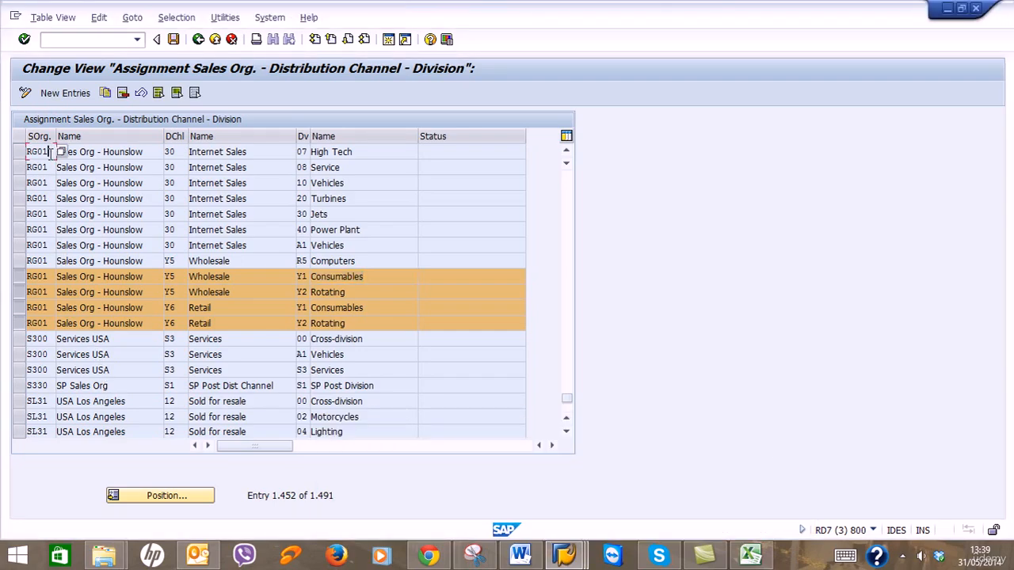
mouse_move(51, 153)
mouse_down()
mouse_move(30, 153)
mouse_move(40, 155)
mouse_up()
click(37, 152)
key(F1)
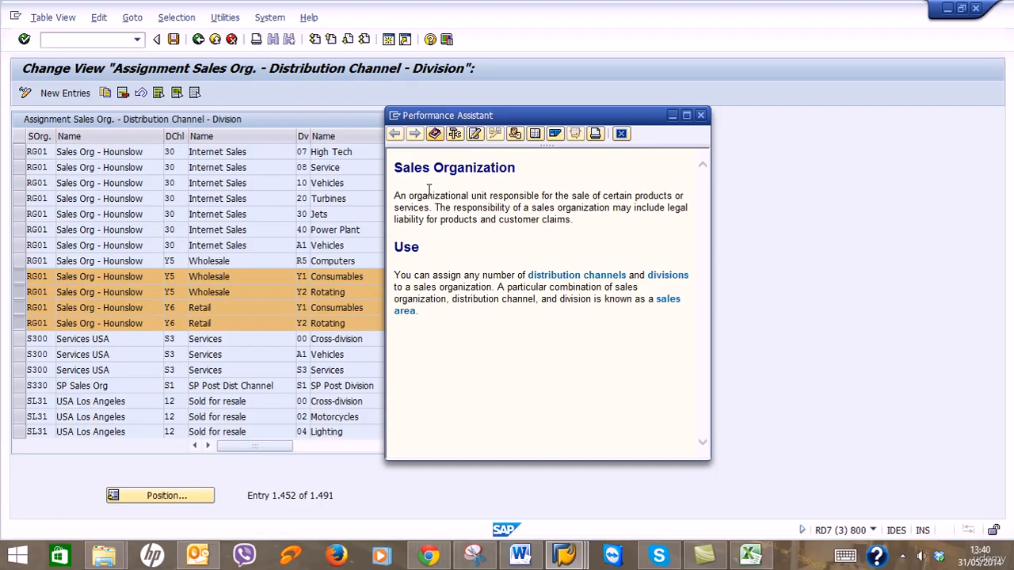
click(455, 134)
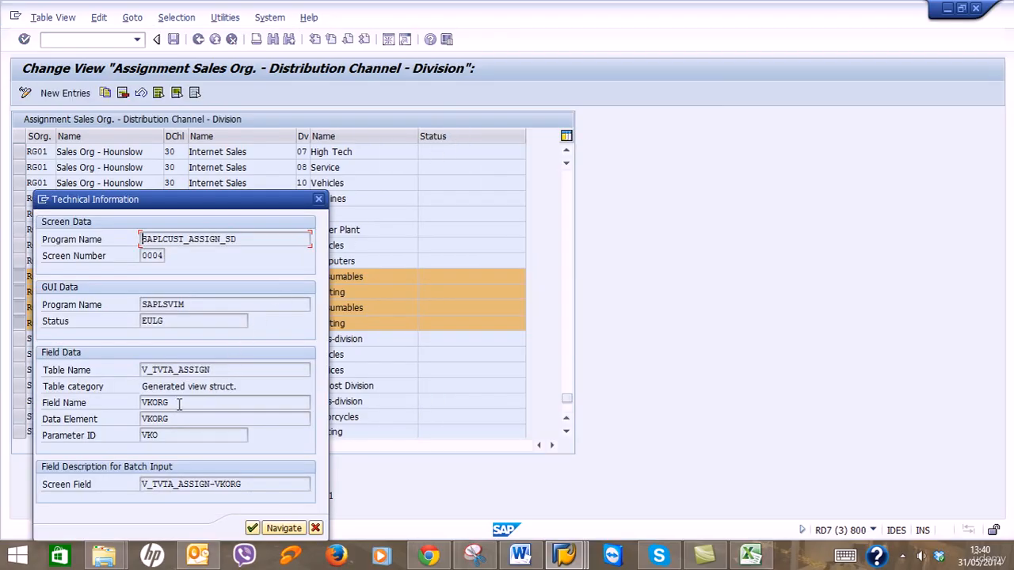
Check field name VKORG against workbook cell A2, then open its dictionary view V_TVTA_ASSIGN.
drag(168, 402, 97, 408)
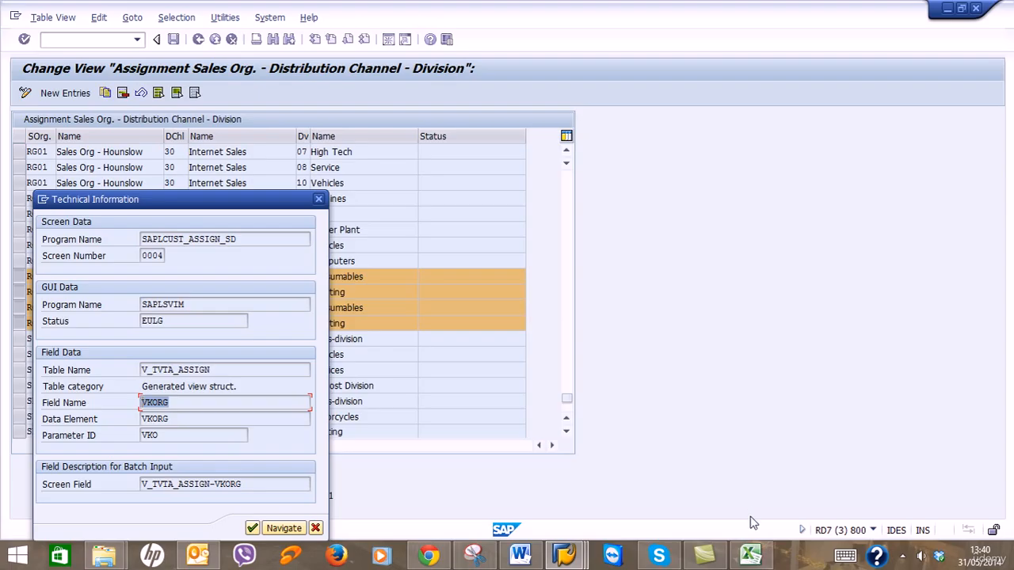
click(750, 555)
click(40, 191)
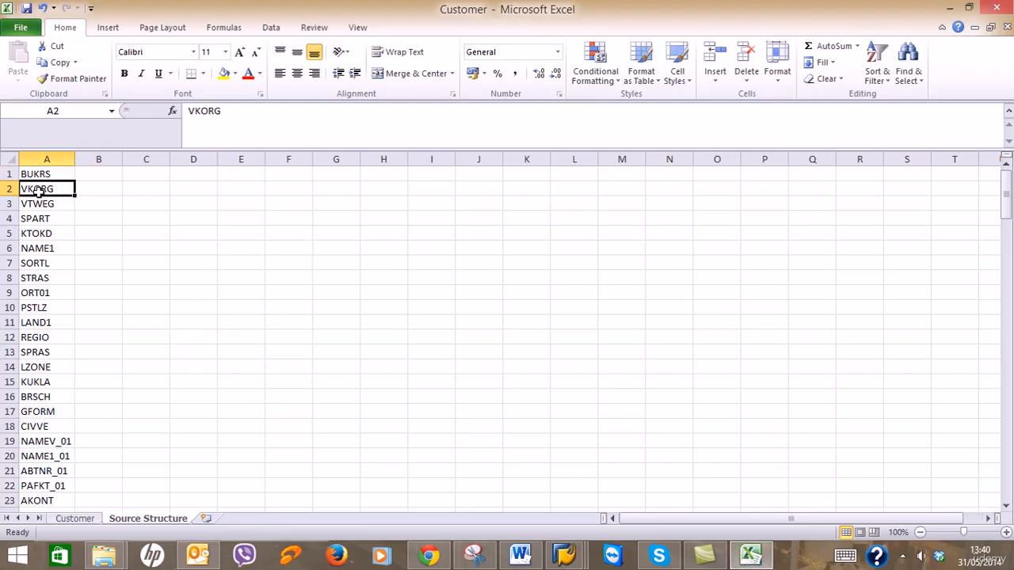
click(950, 7)
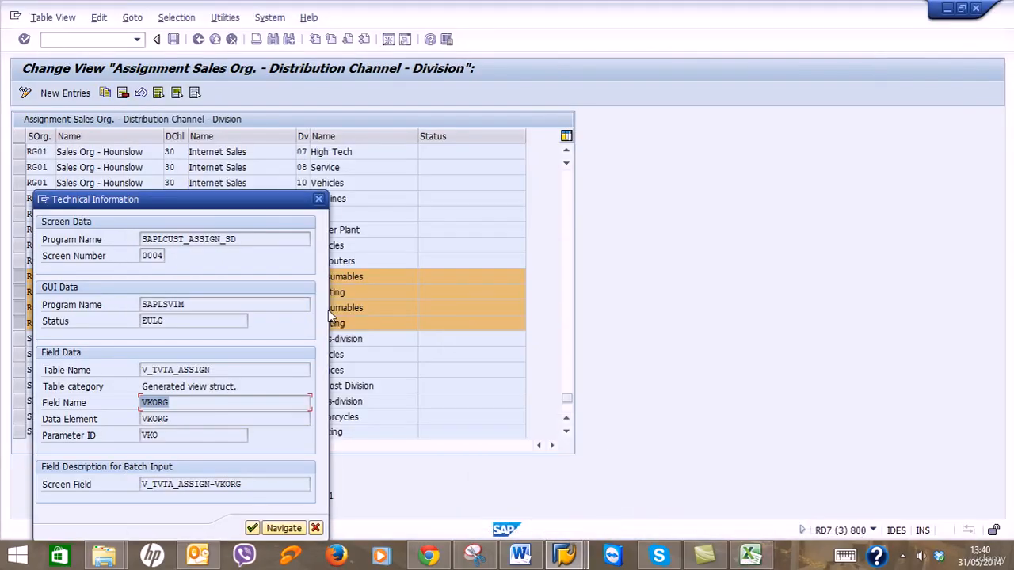
click(157, 406)
double_click(157, 408)
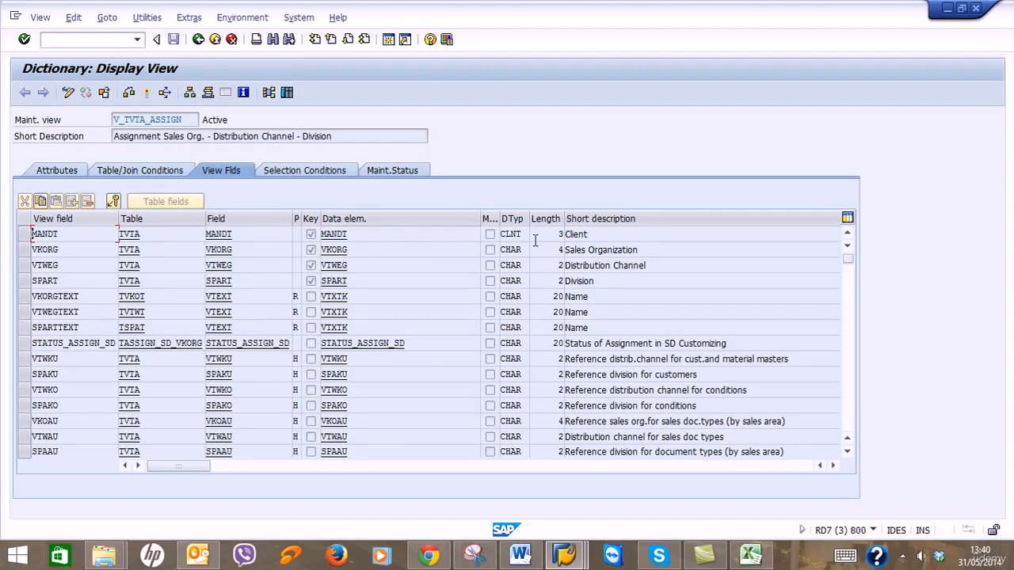
Widen the data type column and confirm VKORG is type CHAR with length 4.
drag(529, 219, 593, 219)
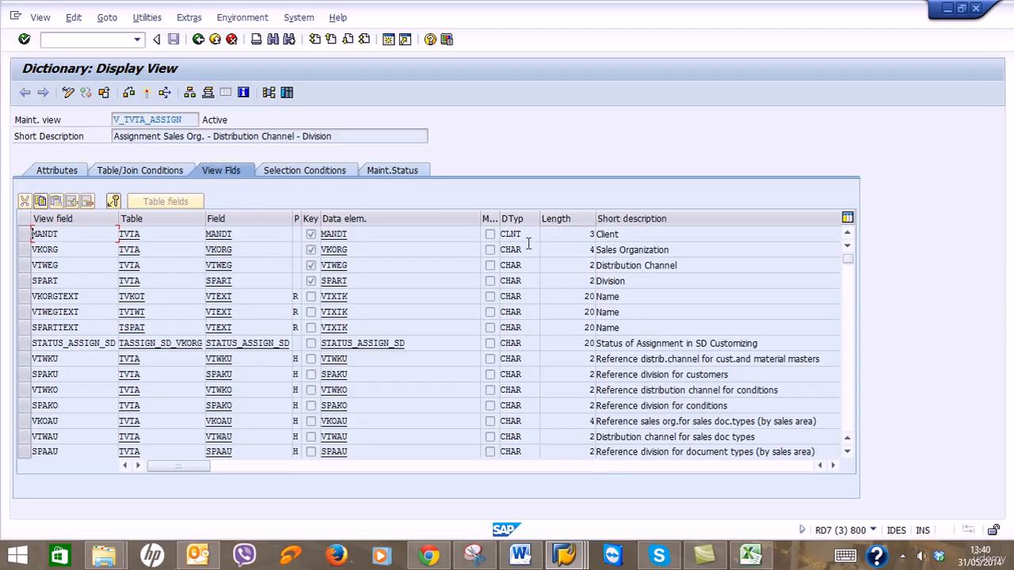
double_click(528, 249)
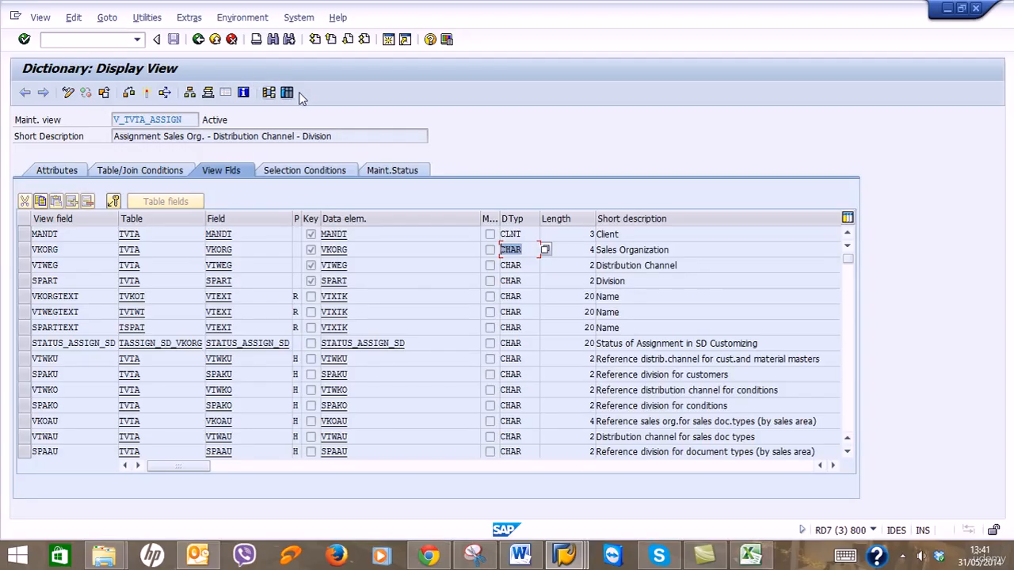
click(592, 250)
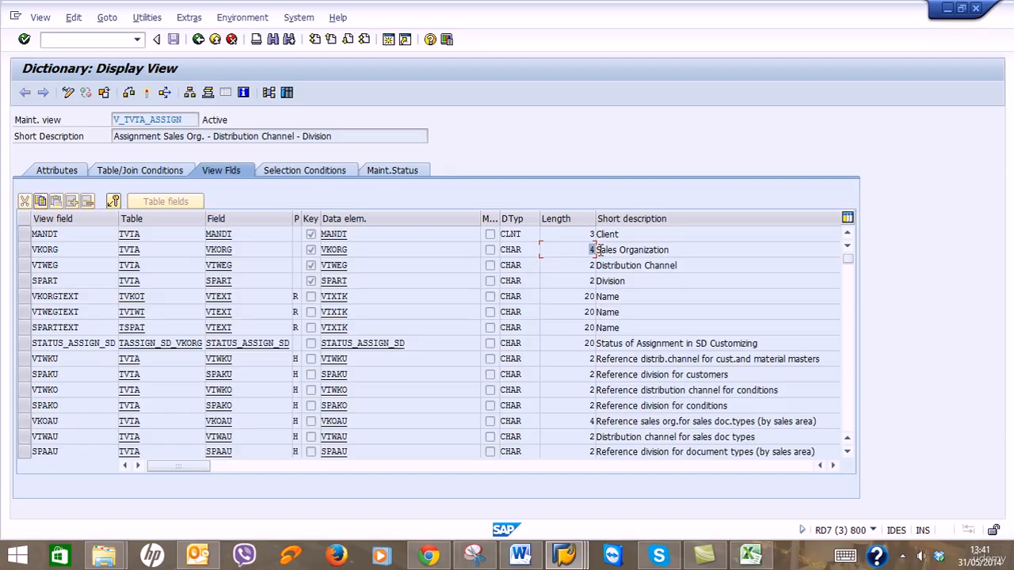
click(751, 554)
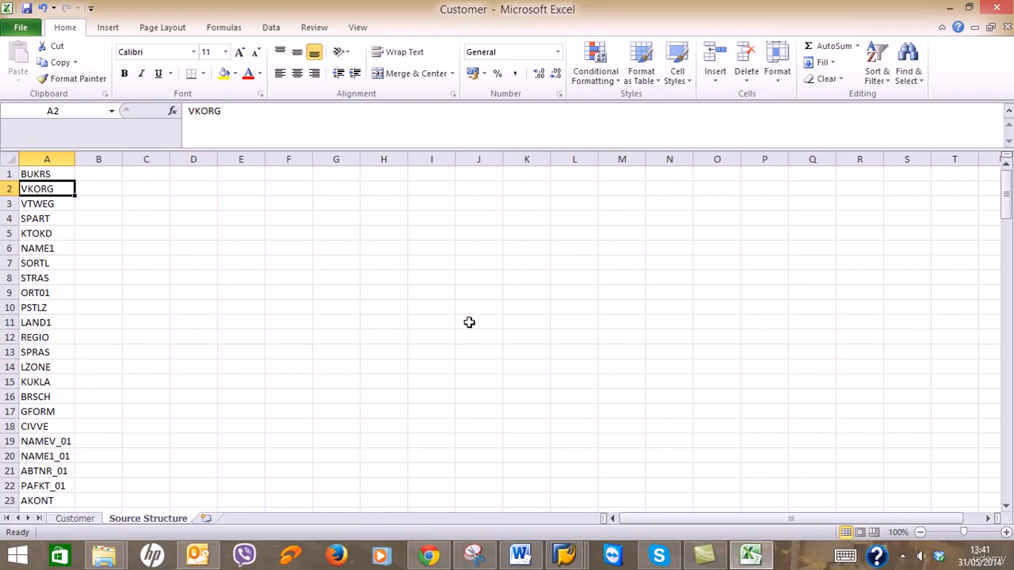
Fill type C into B1 through B43 and centre columns A and B.
click(96, 179)
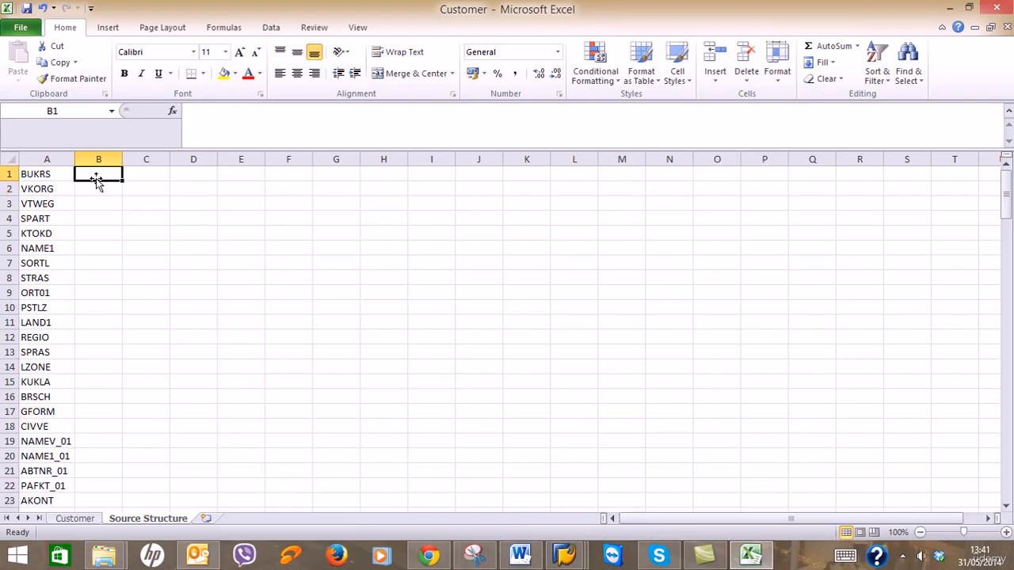
text(C)
key(Return)
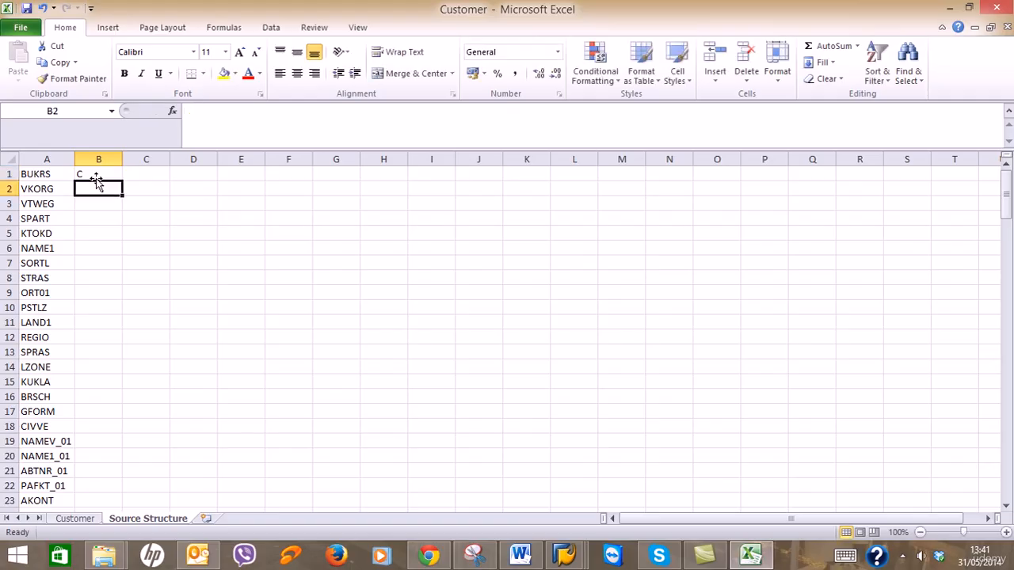
click(97, 180)
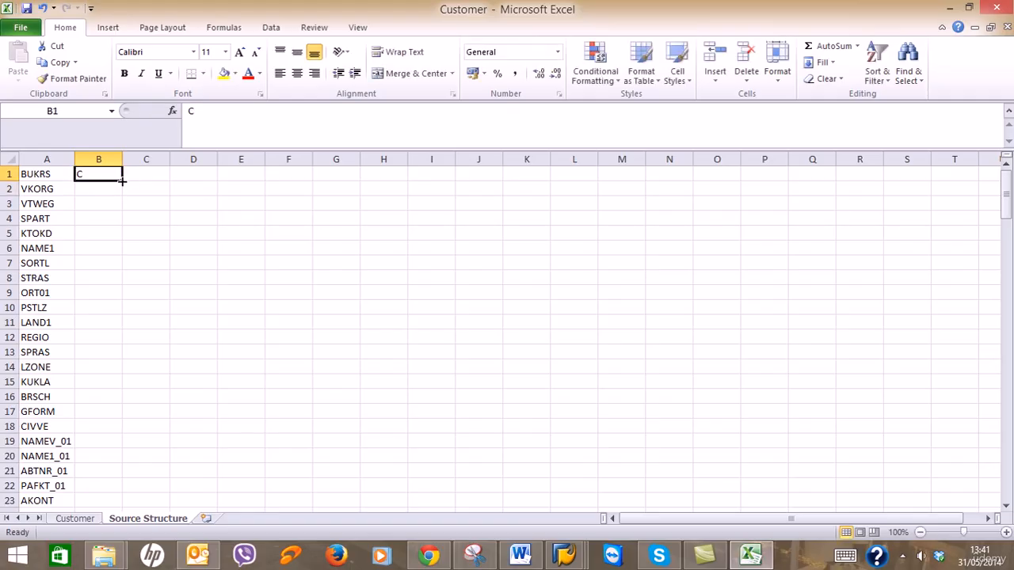
drag(122, 180, 121, 448)
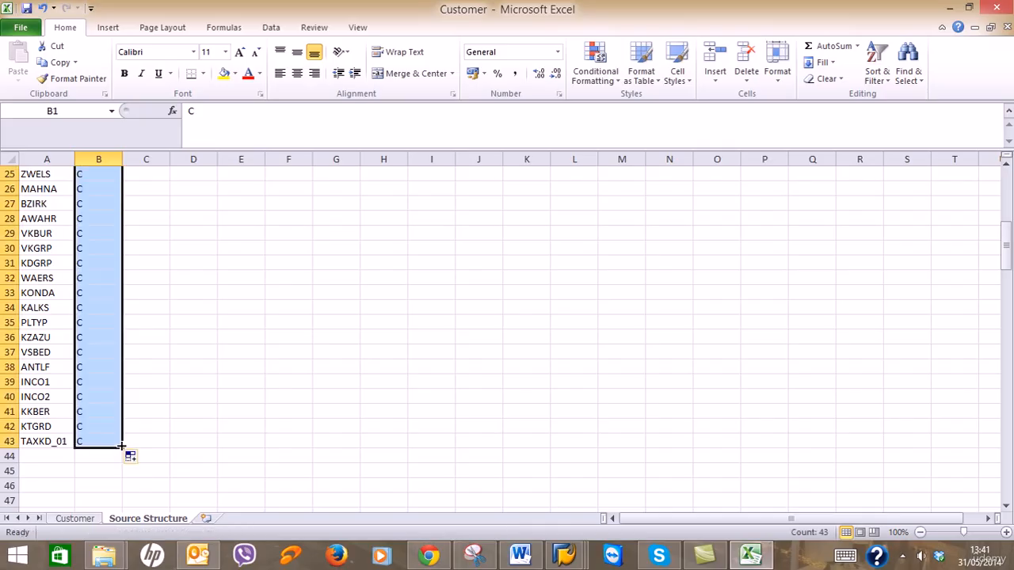
click(297, 75)
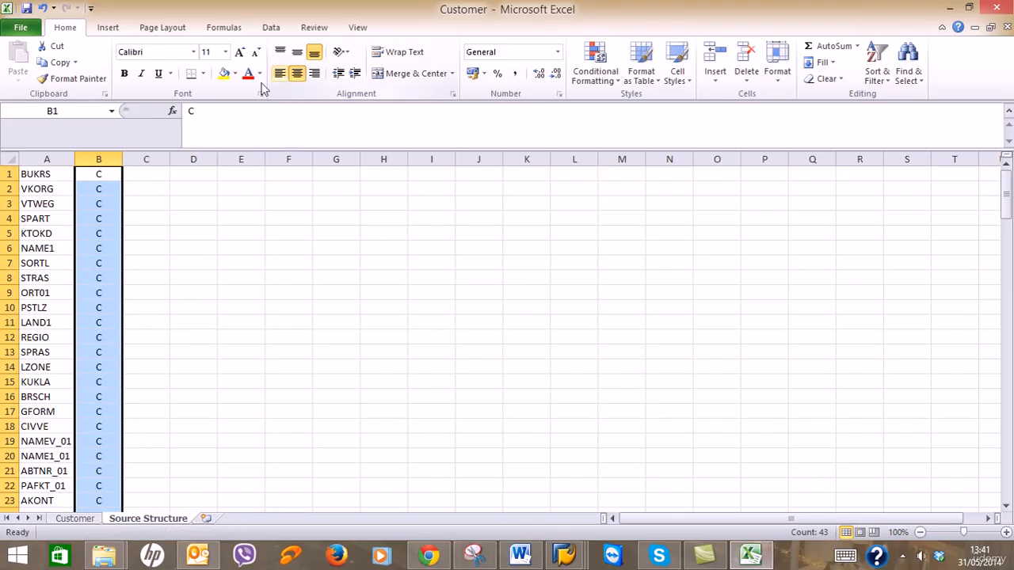
click(48, 166)
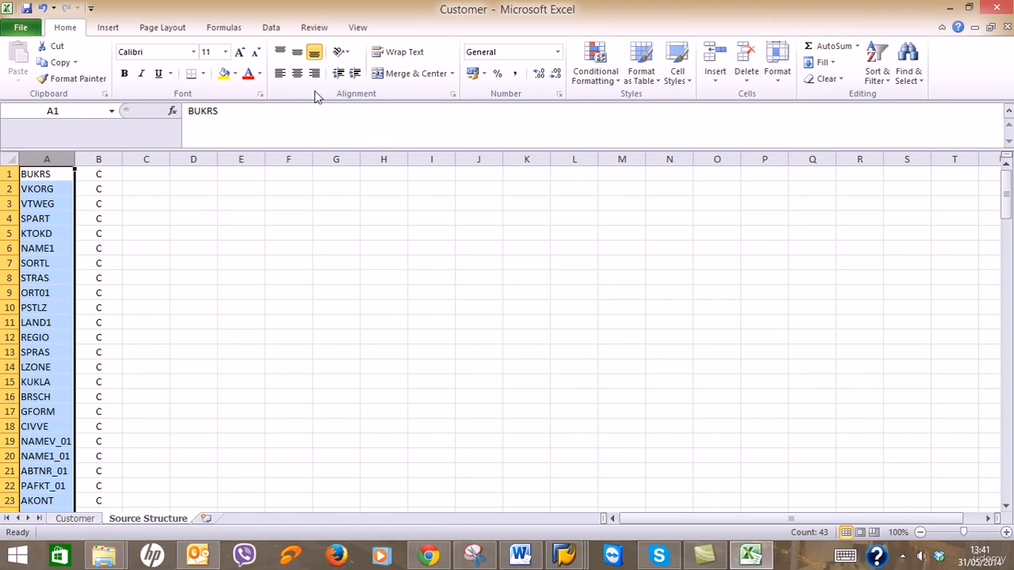
click(298, 74)
click(155, 176)
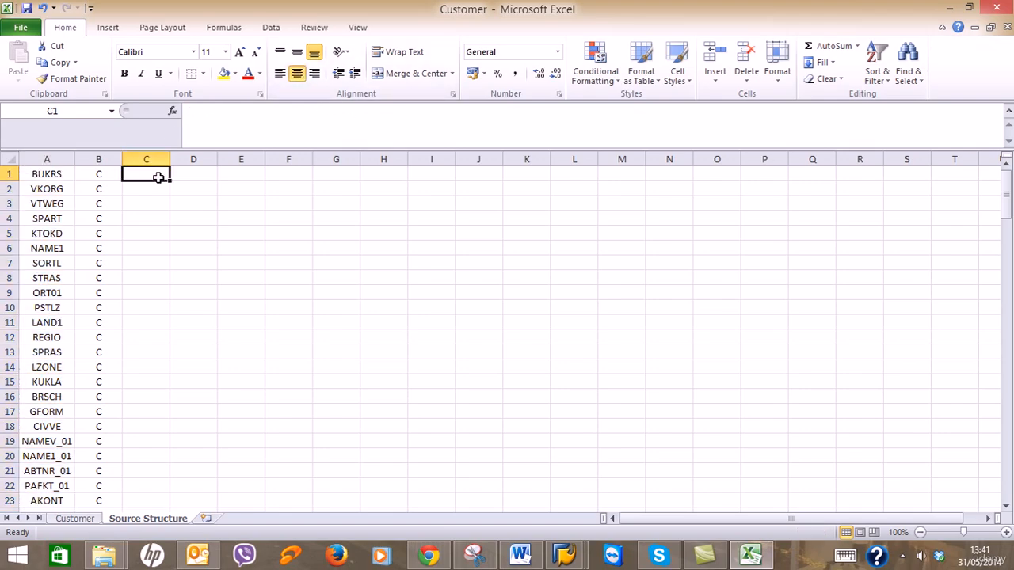
Bring the V_TVTA_ASSIGN dictionary view to the front, then minimize it again.
mouse_move(584, 561)
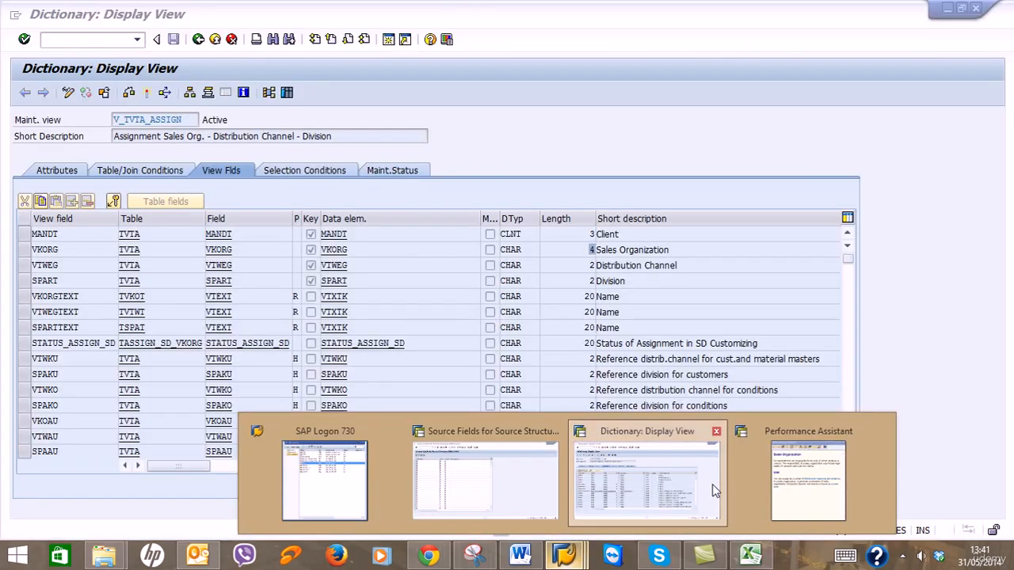
click(644, 475)
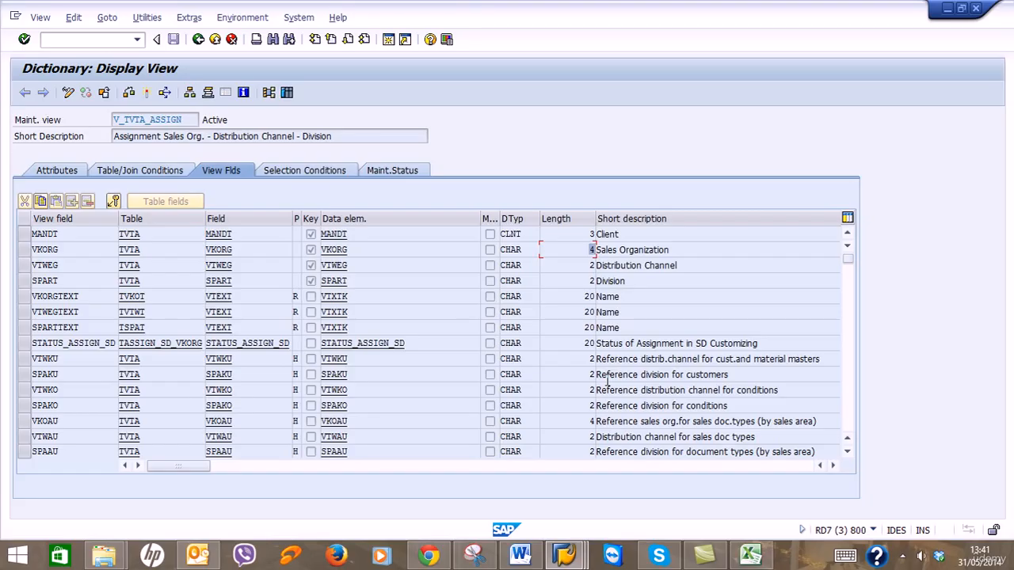
click(945, 9)
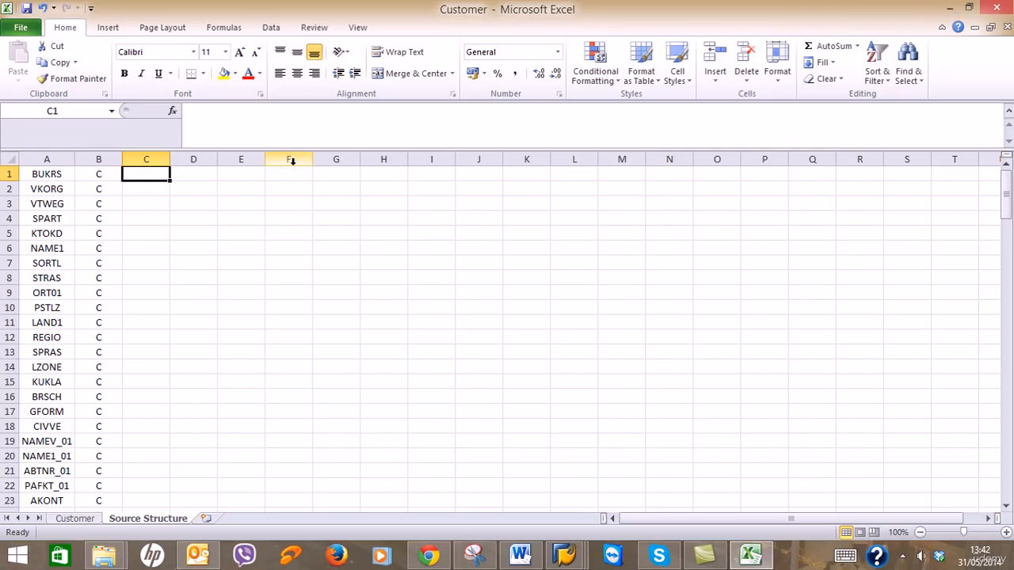
Enter length 100 in C1, fill it down column C to row 43, and centre it.
text(100)
key(Return)
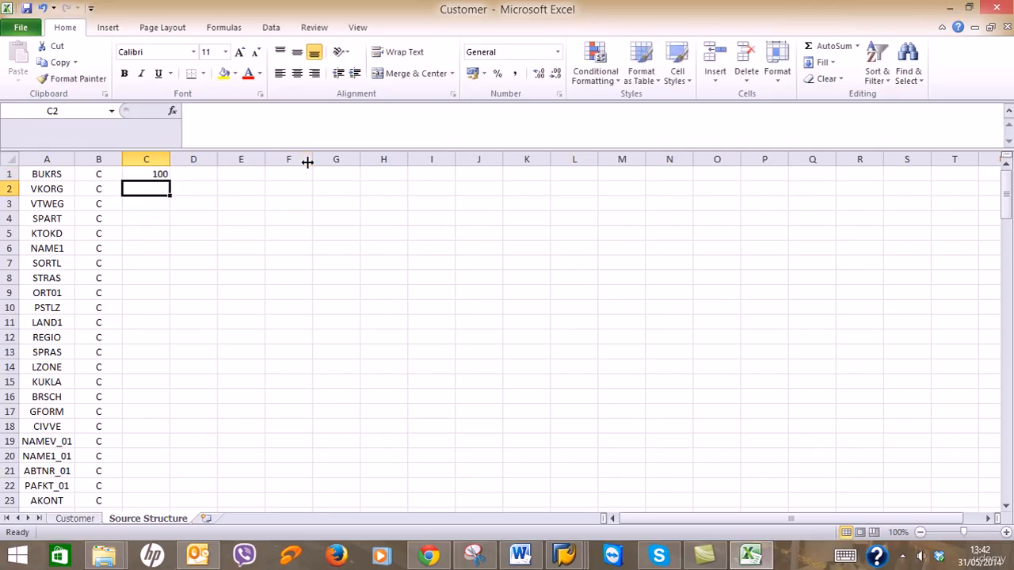
click(152, 172)
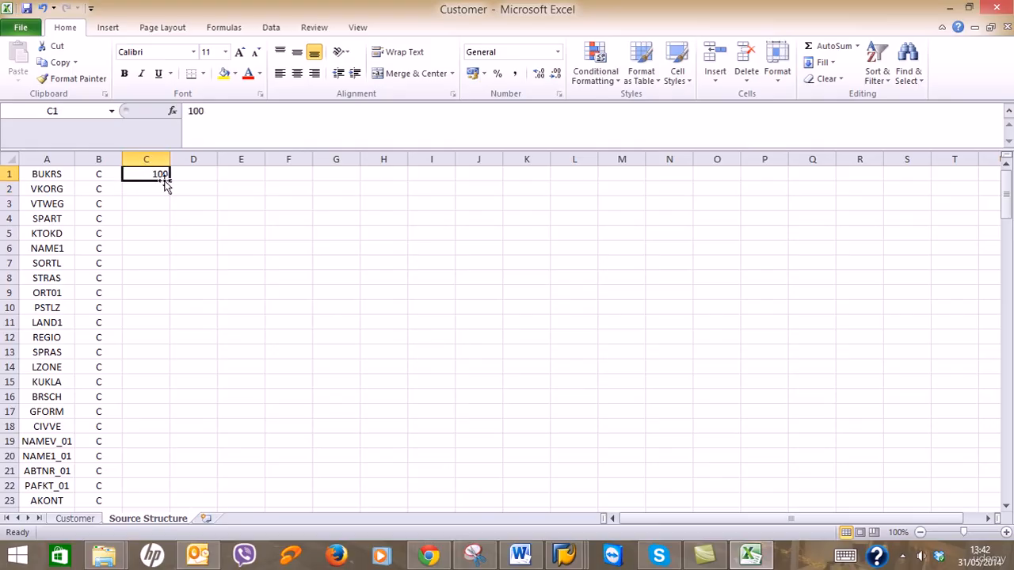
drag(169, 182, 169, 420)
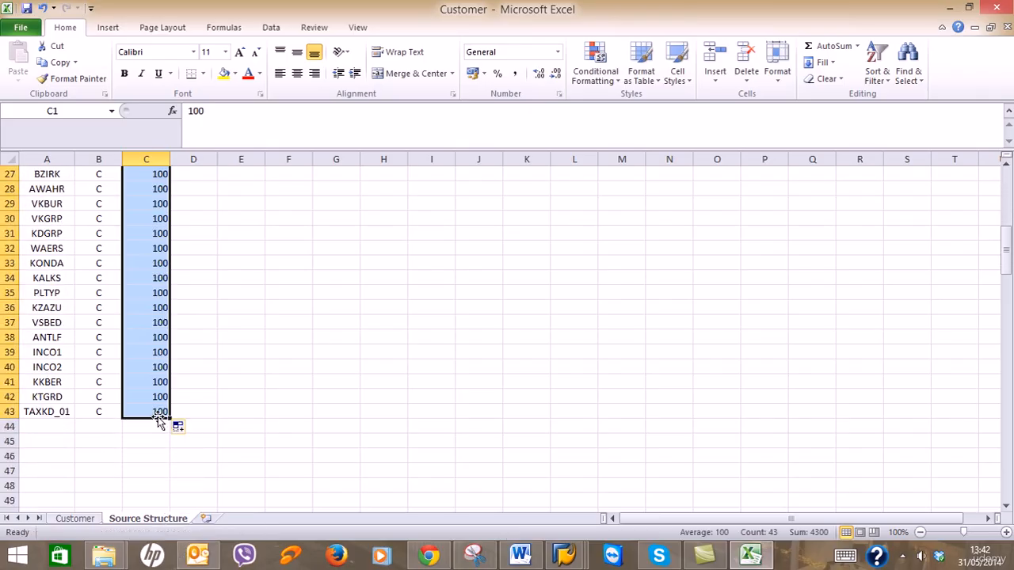
click(297, 73)
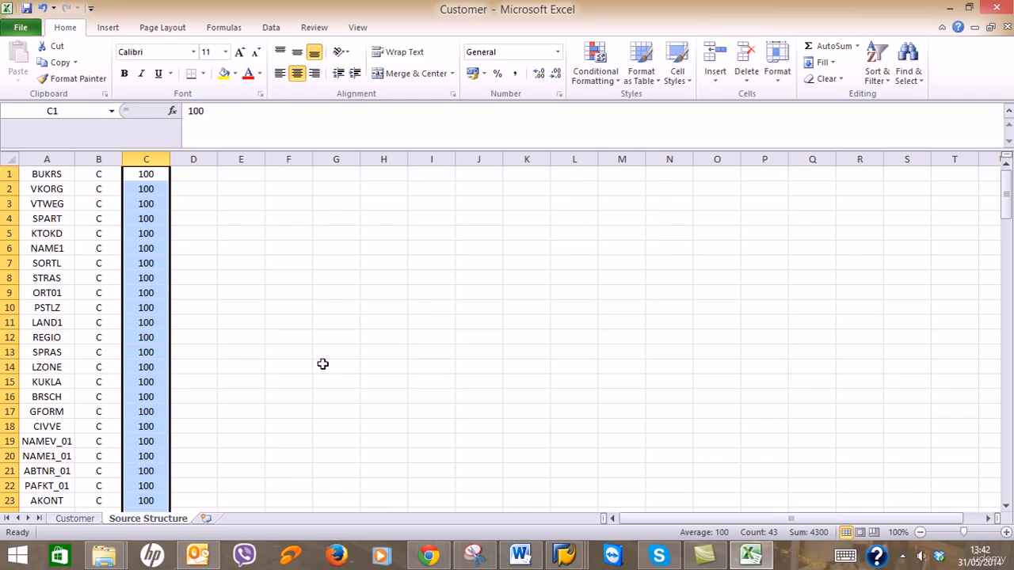
Copy the field rows with type and length from Excel and paste them into SAP's Field Name table.
click(559, 561)
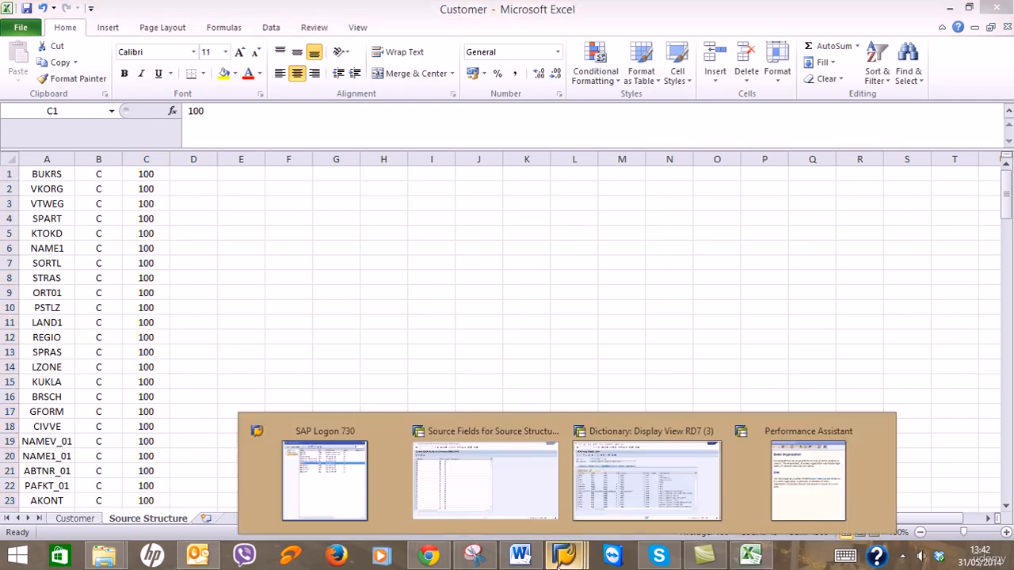
click(476, 506)
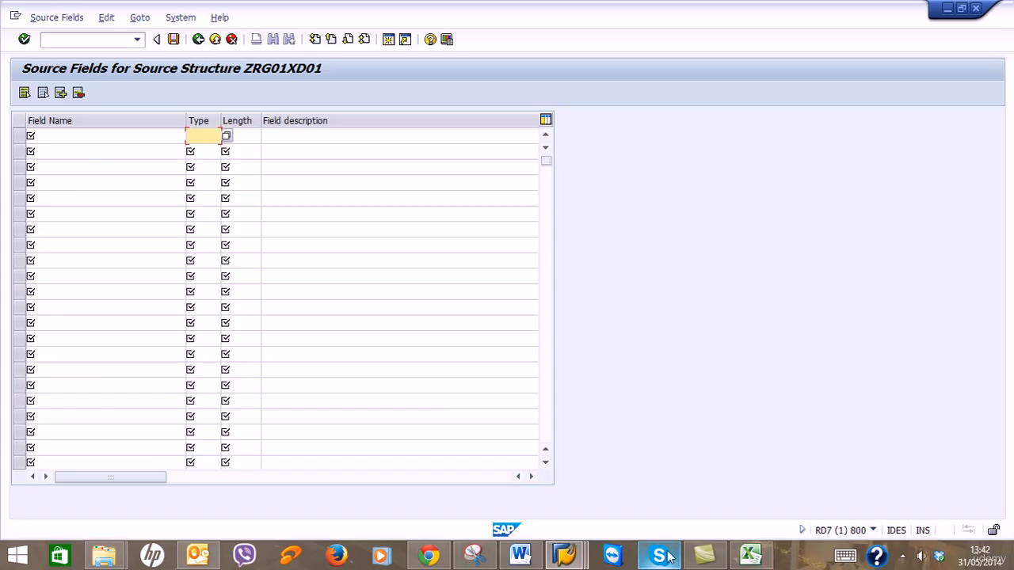
click(743, 557)
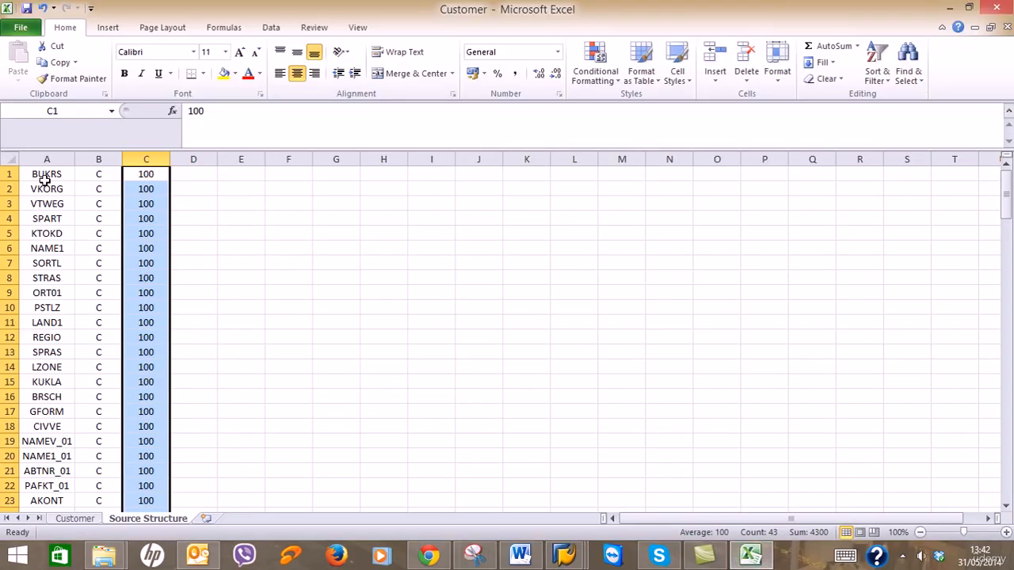
drag(45, 179, 146, 498)
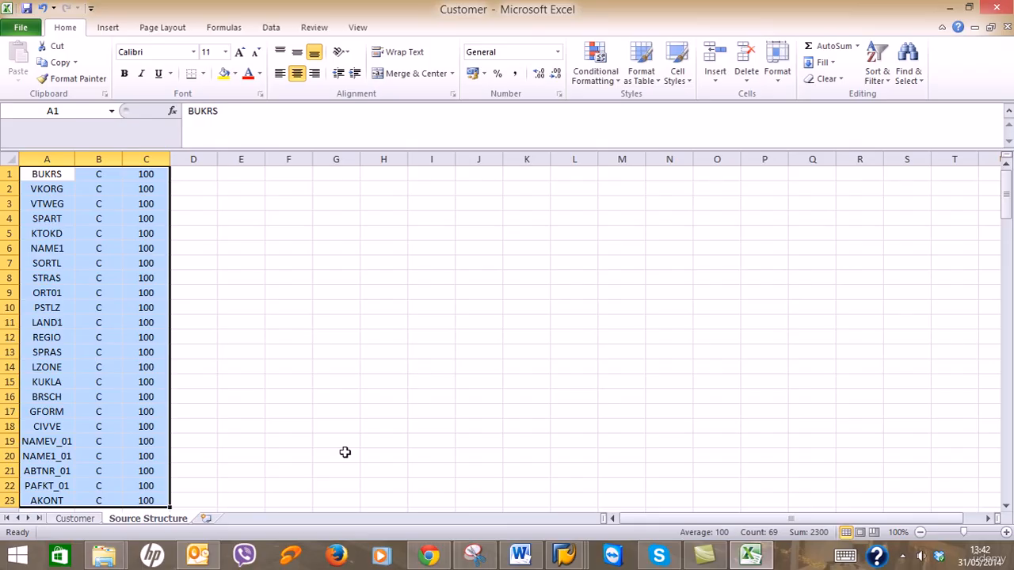
key(ctrl+c)
click(565, 557)
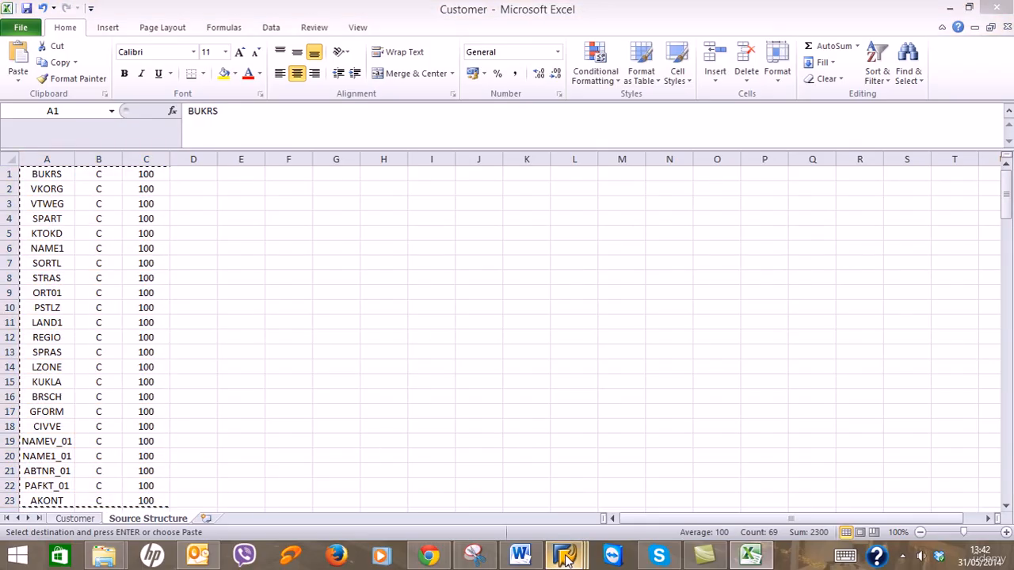
click(487, 474)
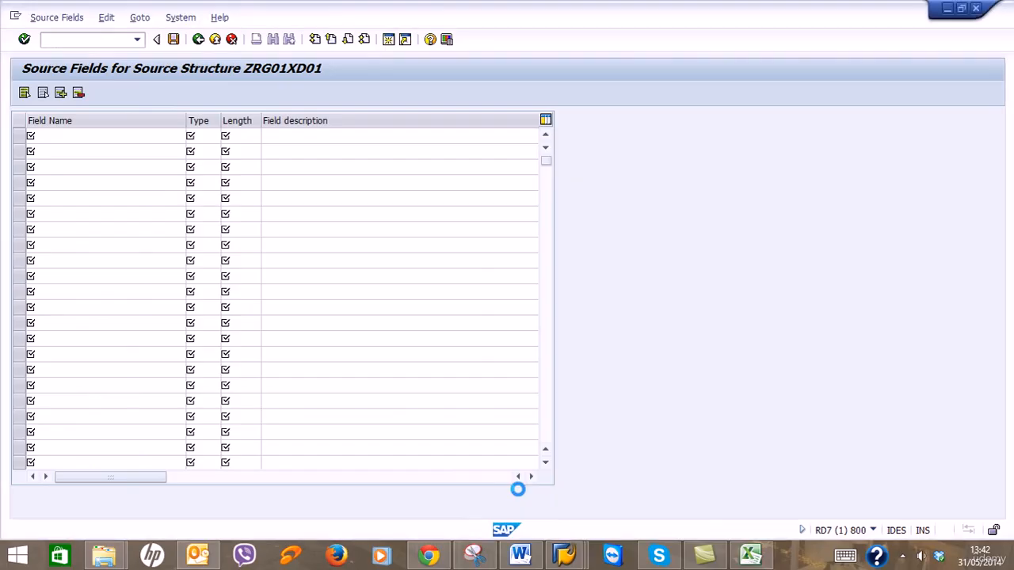
click(146, 135)
key(ctrl+v)
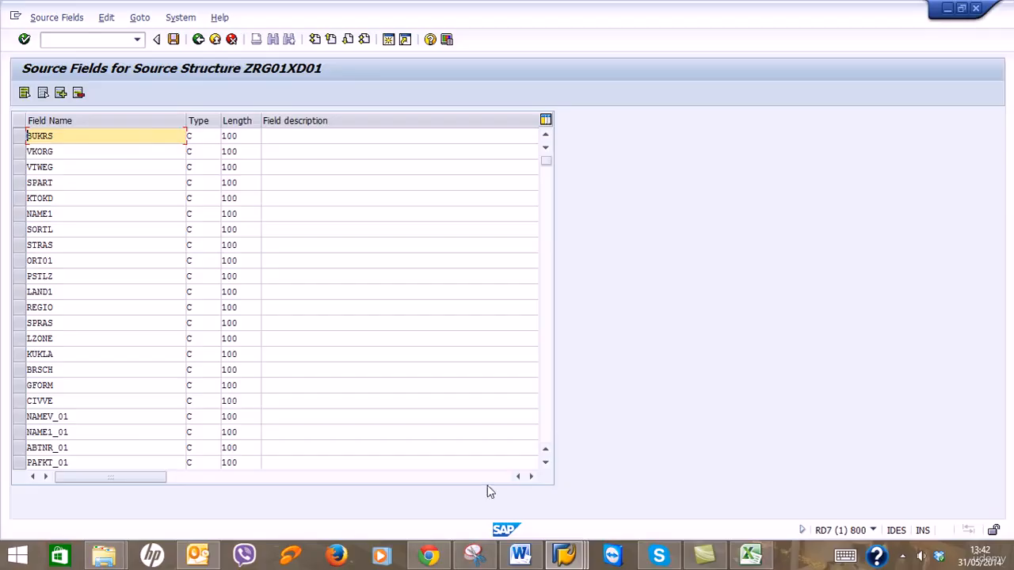
click(749, 555)
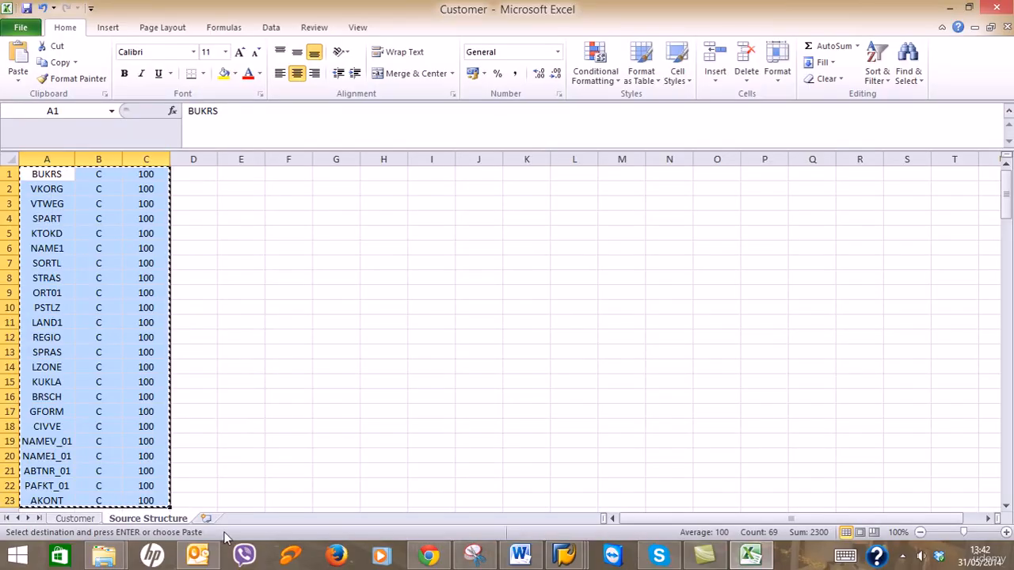
key(Escape)
click(51, 501)
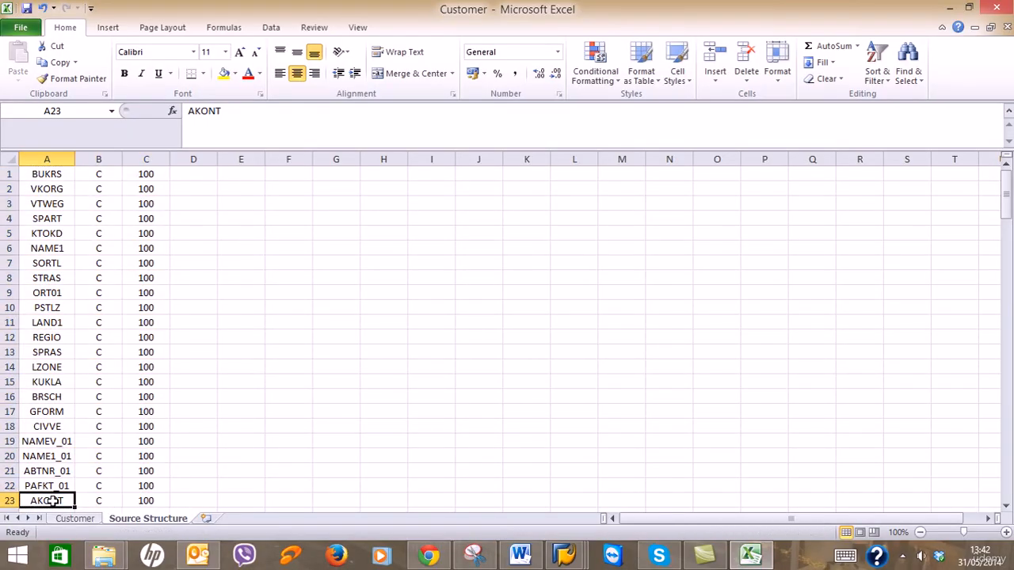
Scroll the SAP source fields table down to the last pasted entry, PAFKT_01.
click(565, 554)
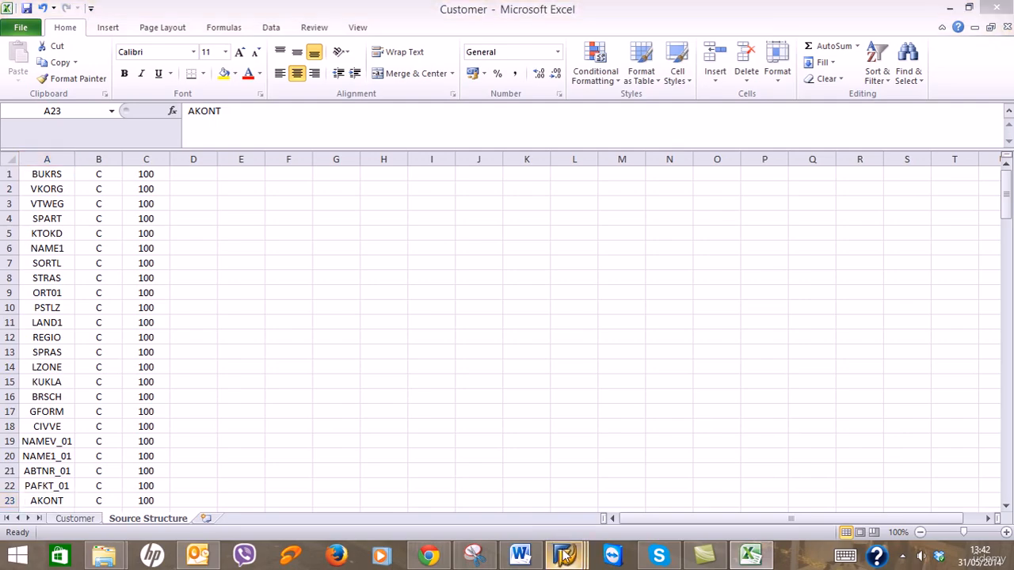
click(532, 511)
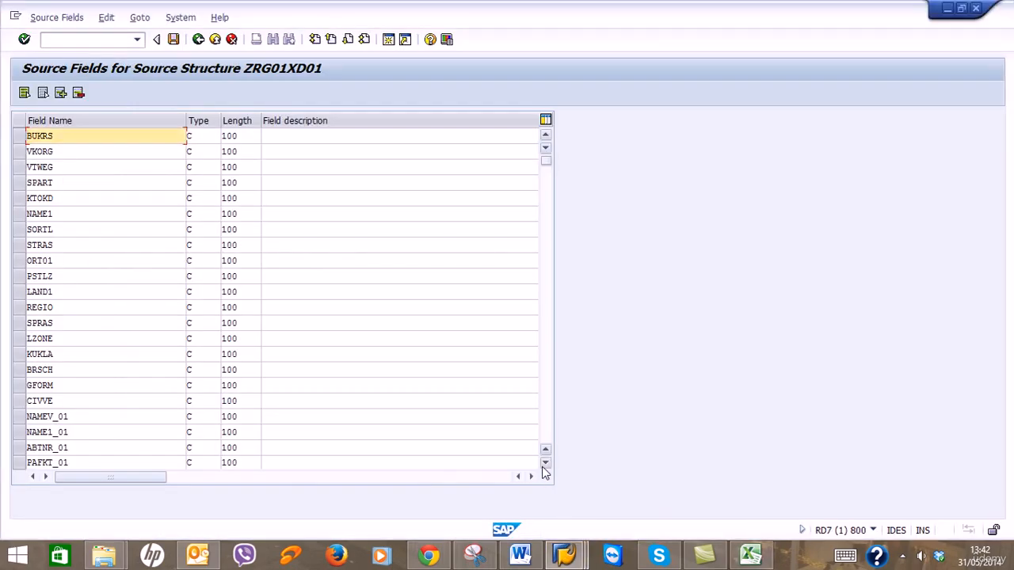
click(544, 465)
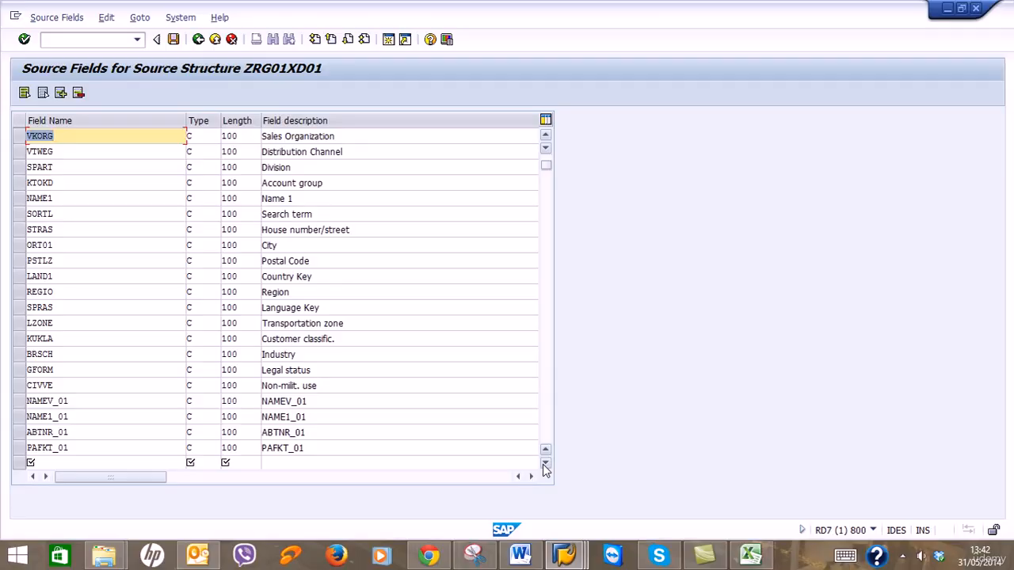
click(544, 466)
click(544, 465)
click(544, 465)
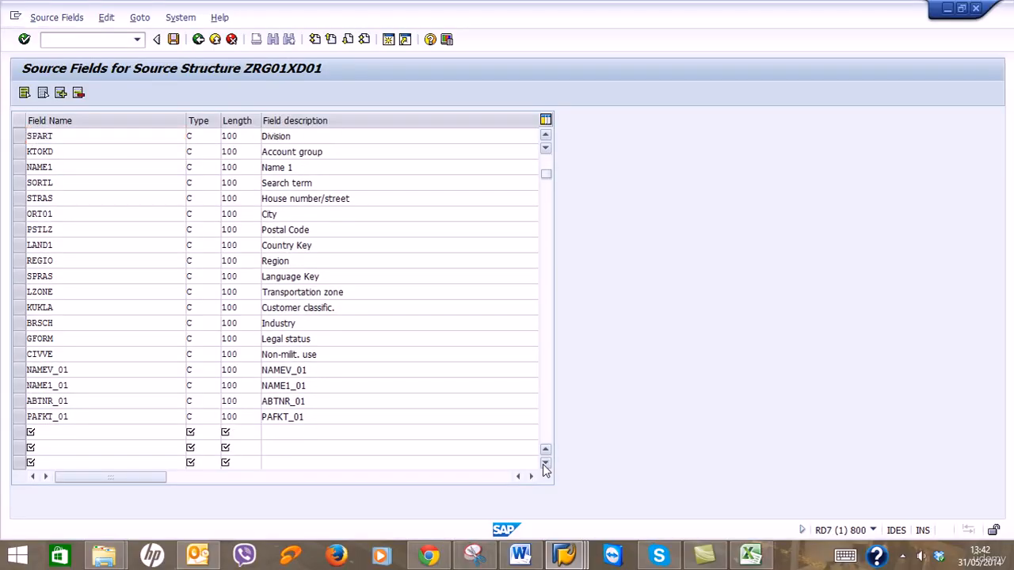
click(544, 465)
click(545, 465)
click(545, 465)
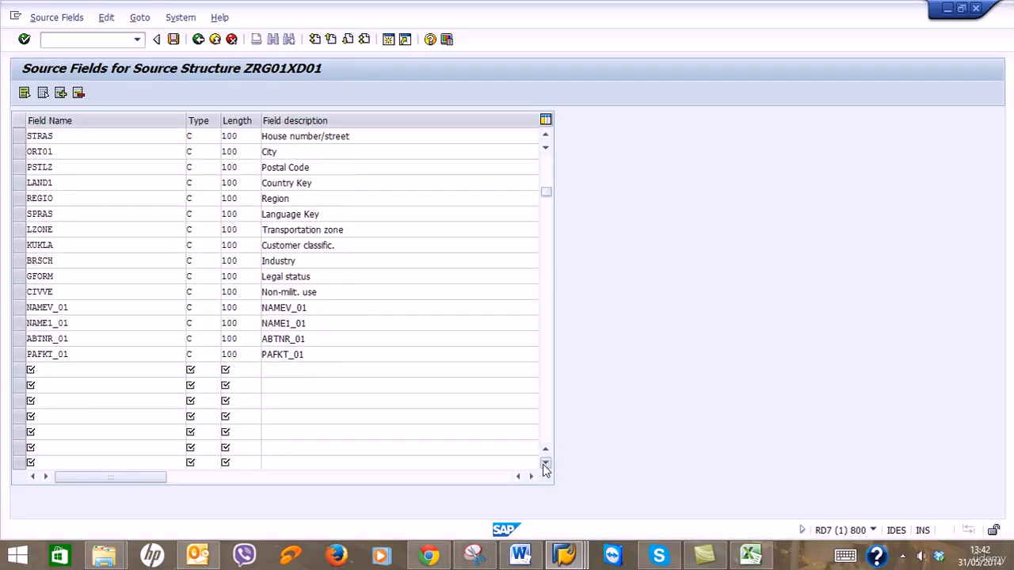
click(544, 465)
click(545, 465)
click(544, 465)
click(545, 465)
click(545, 465)
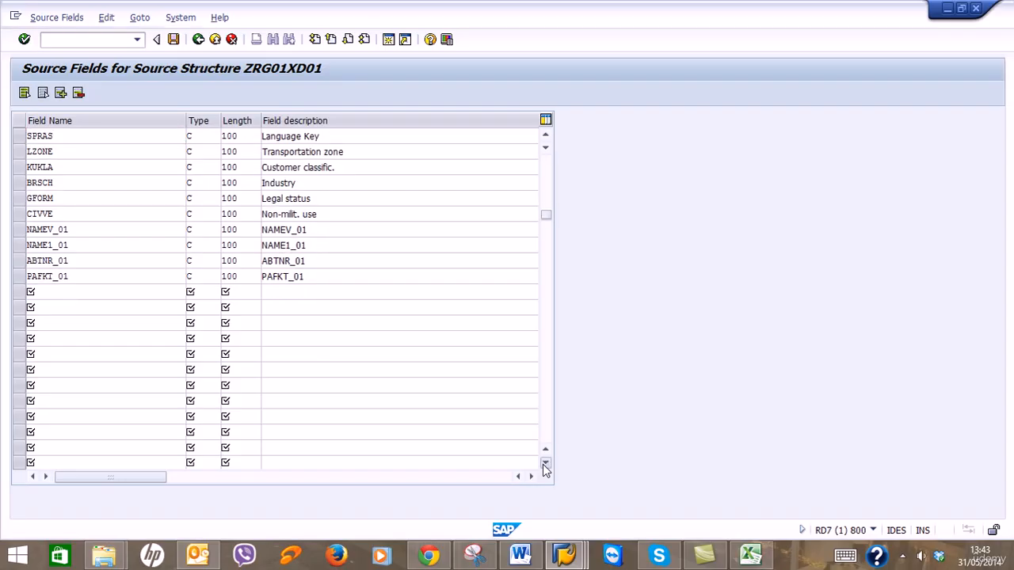
click(545, 465)
click(544, 466)
click(545, 465)
click(544, 465)
click(544, 465)
click(544, 465)
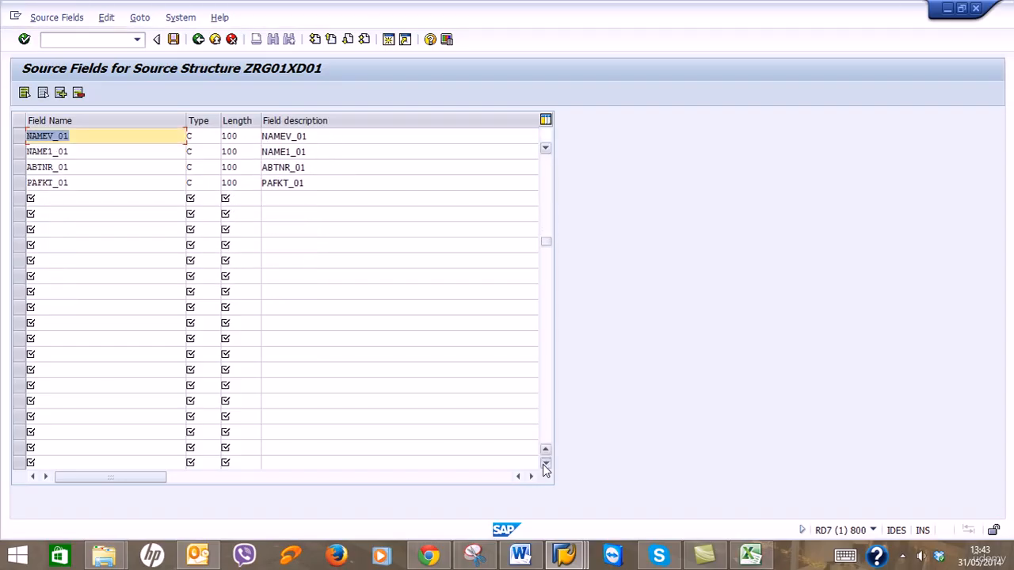
click(545, 465)
click(544, 465)
click(544, 465)
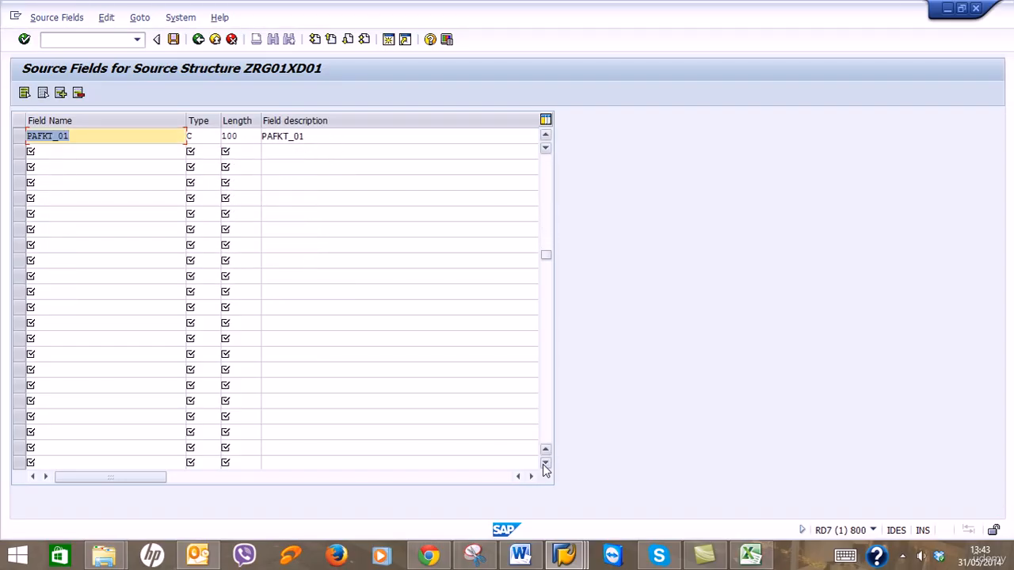
Copy the remaining fields AKONT through TAXKD_01 from Excel and paste them below PAFKT_01.
click(750, 554)
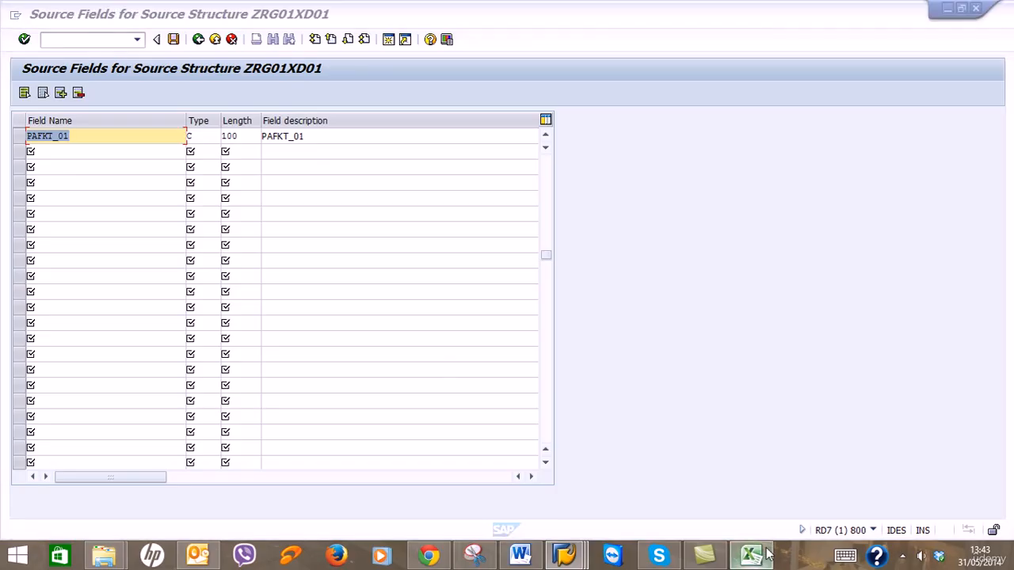
scroll(673, 468, down, 7)
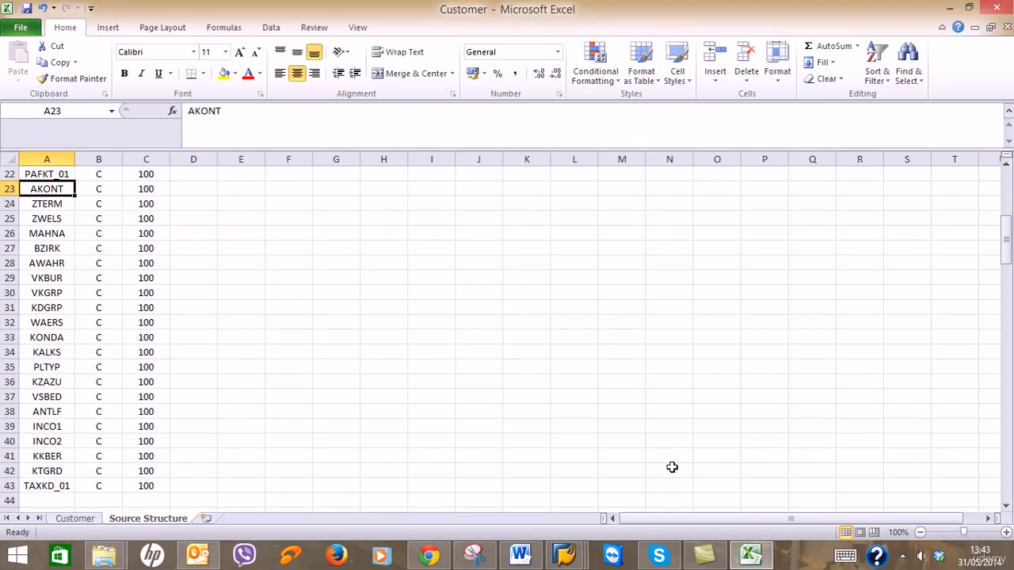
scroll(672, 467, down, 1)
scroll(672, 468, up, 1)
drag(41, 185, 148, 486)
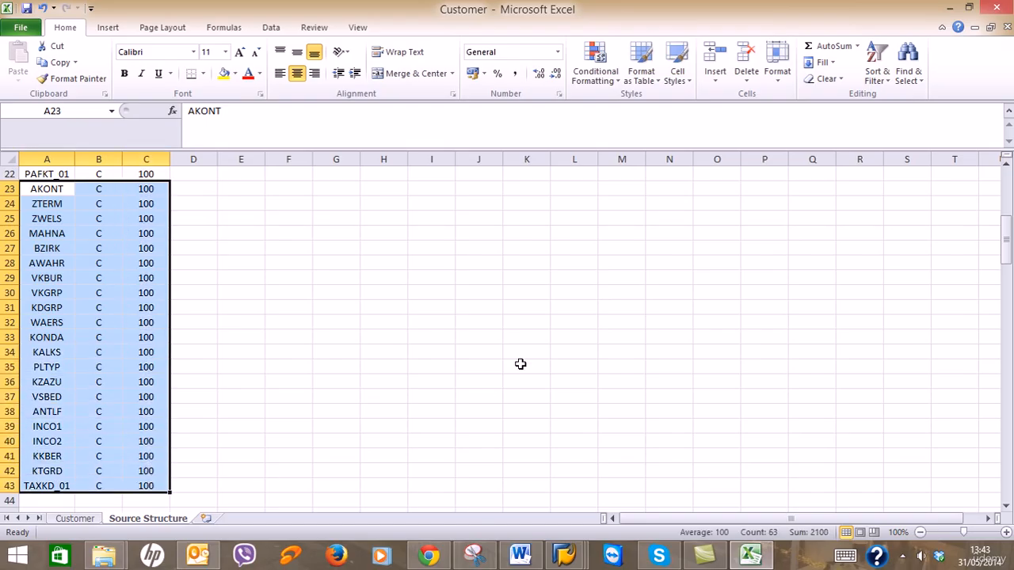
key(ctrl+c)
mouse_move(548, 558)
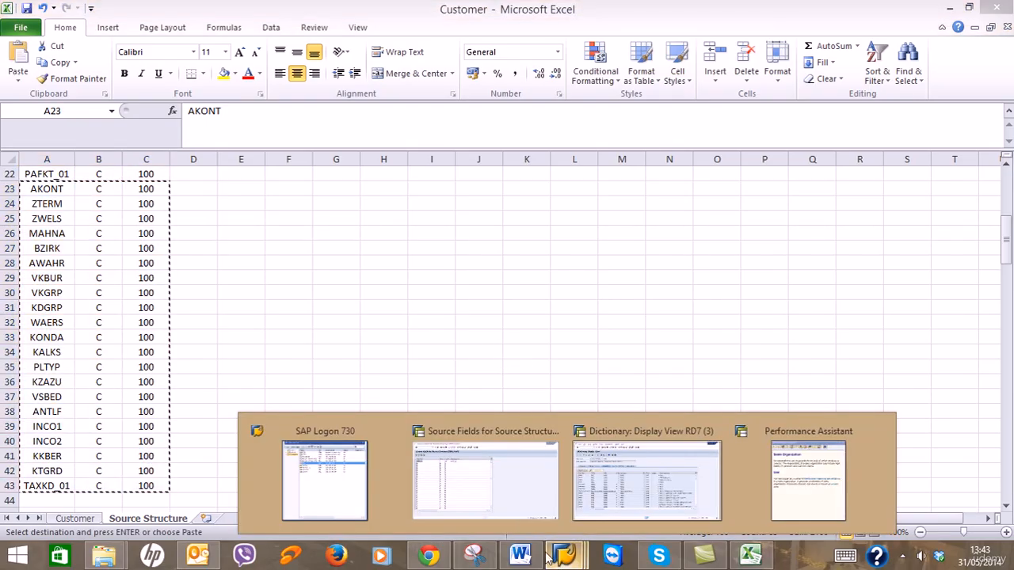
click(493, 485)
click(148, 152)
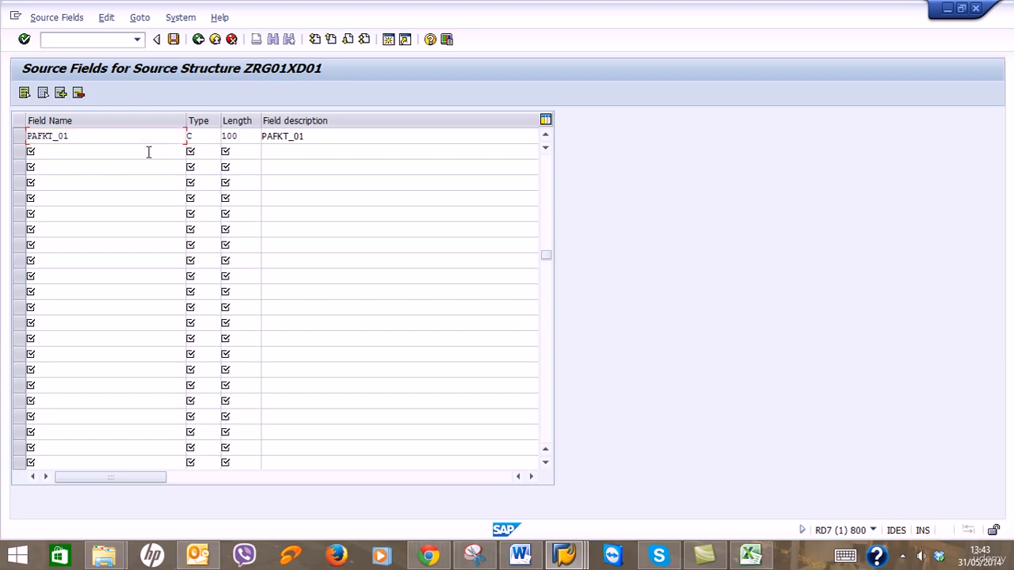
key(ctrl+v)
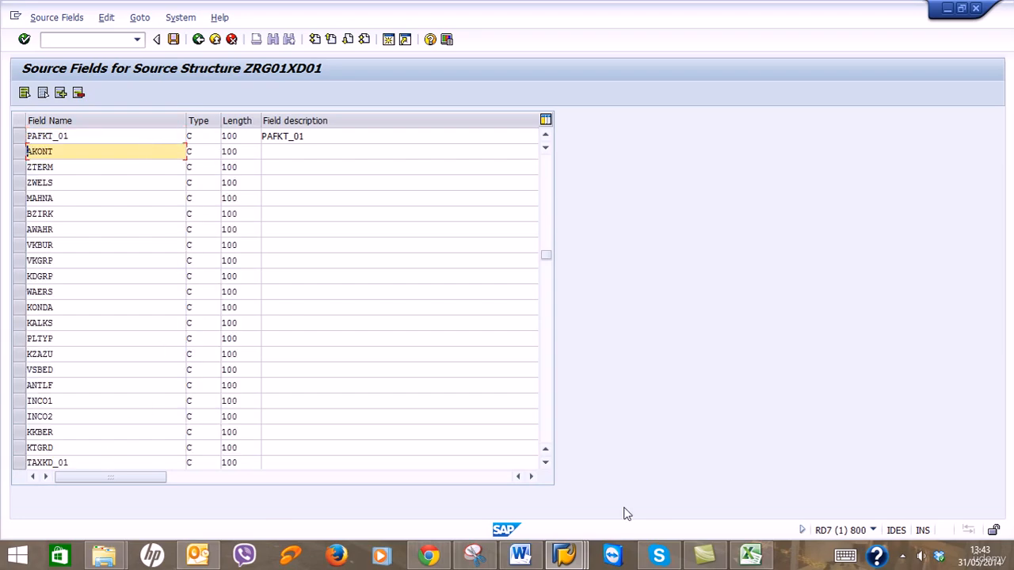
Clear Excel's copy selection and accept the field list in SAP so descriptions fill in.
click(750, 555)
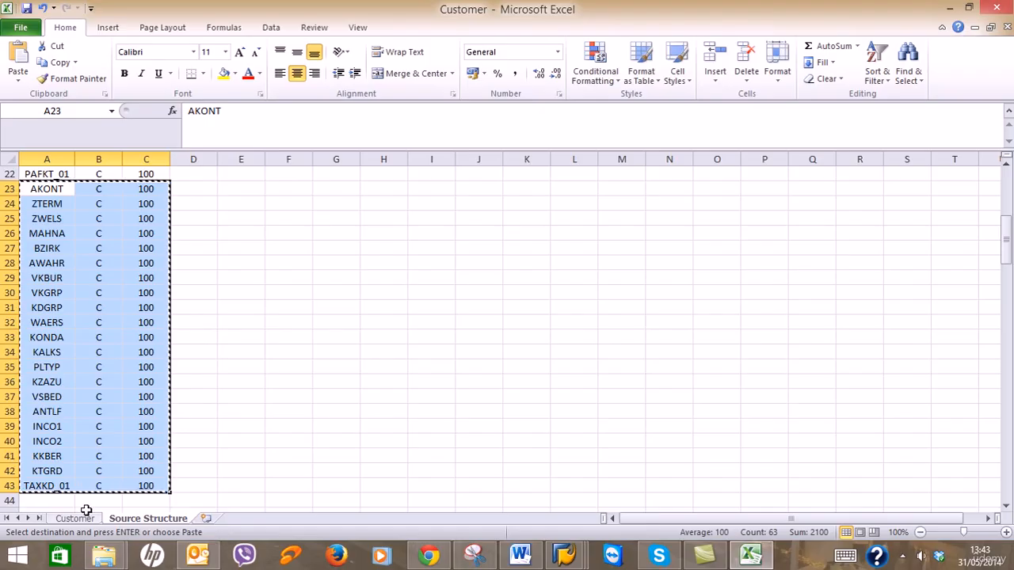
key(Escape)
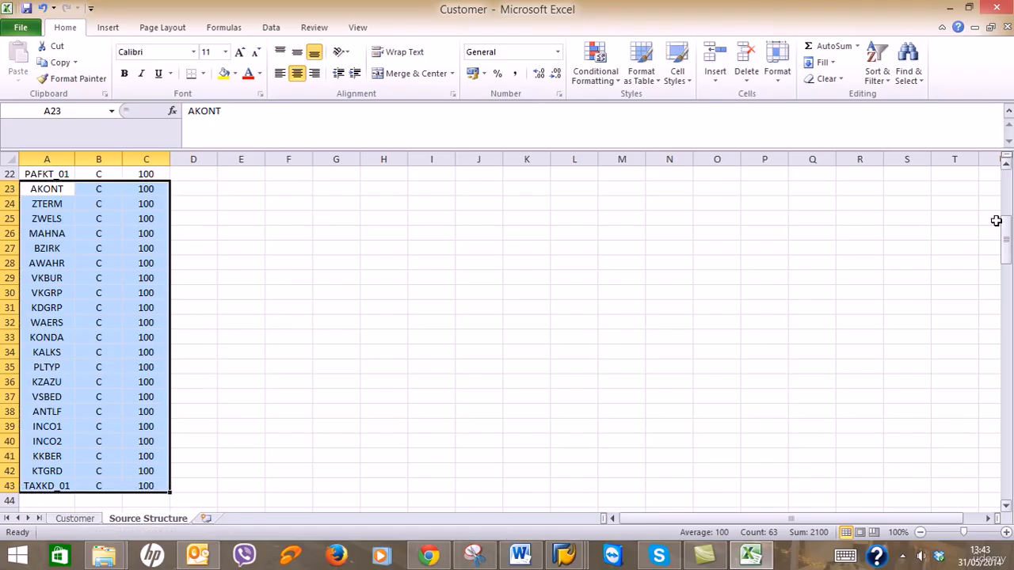
click(950, 7)
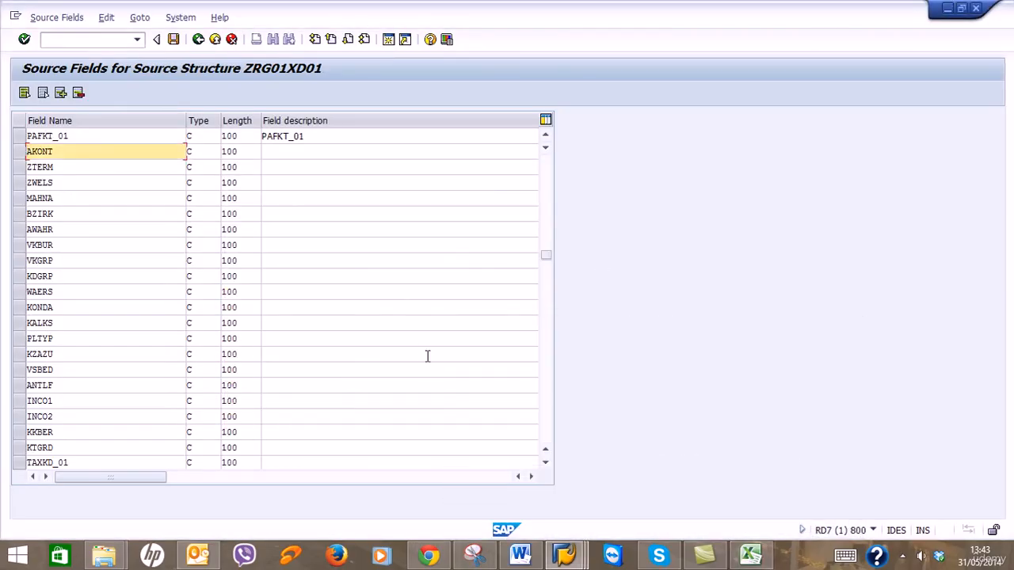
key(Return)
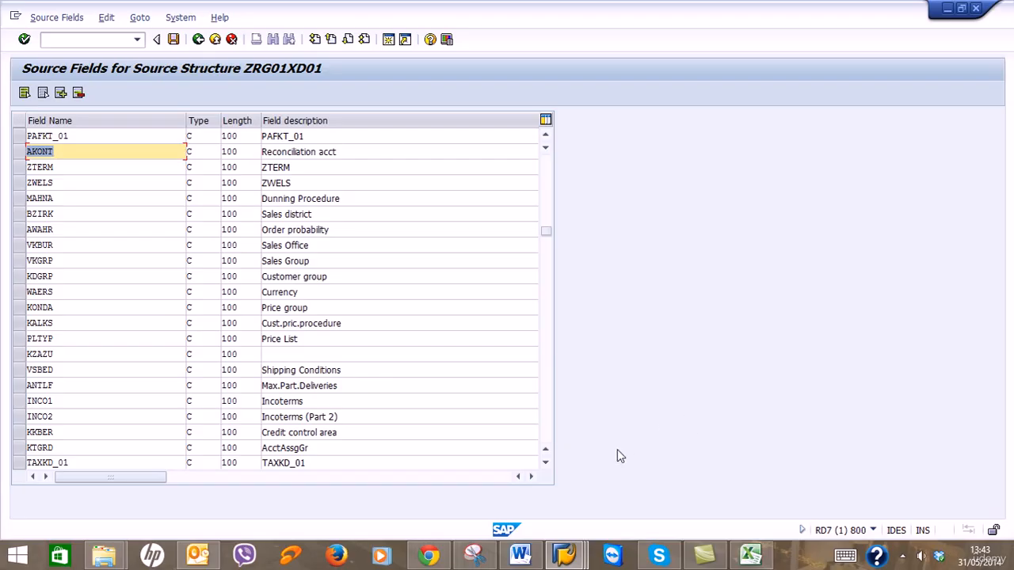
Check the Word guide, then save the source field entries and go back one screen.
click(520, 554)
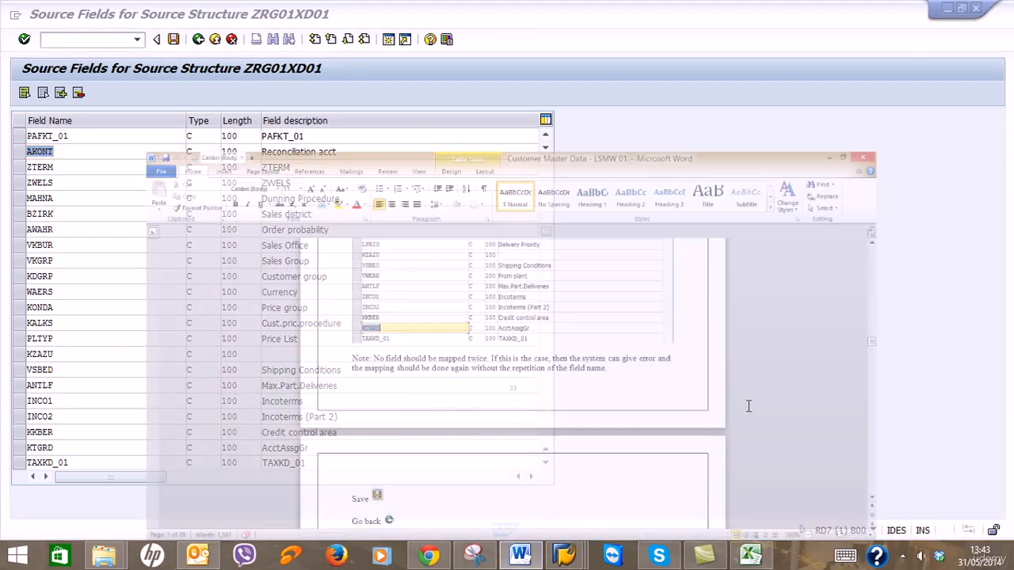
scroll(750, 396, down, 3)
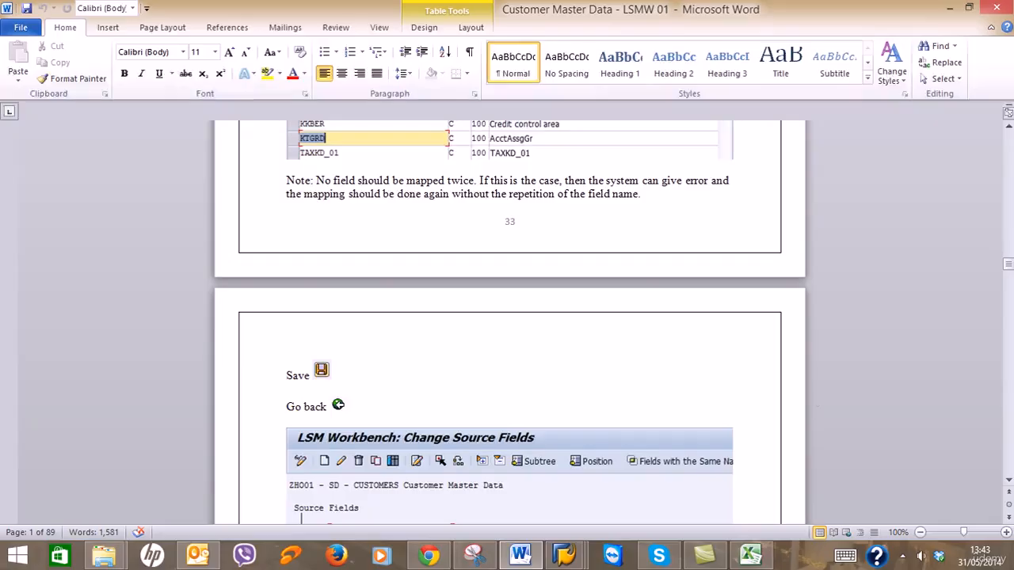
click(949, 8)
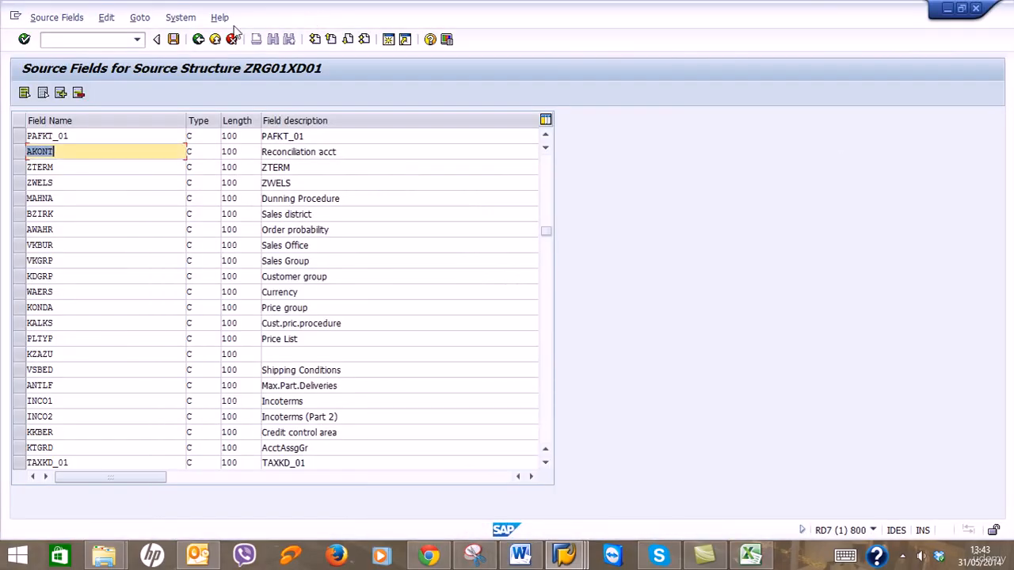
click(174, 40)
click(198, 40)
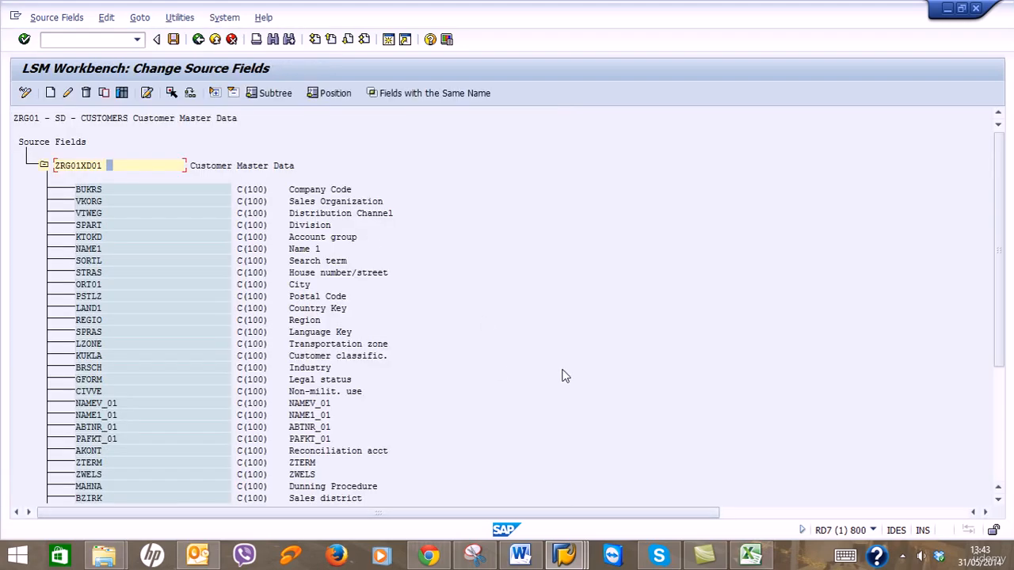
Consult the guide again, save the ZRG01 source fields and return to the process-step list.
key(alt+Tab)
scroll(635, 390, down, 9)
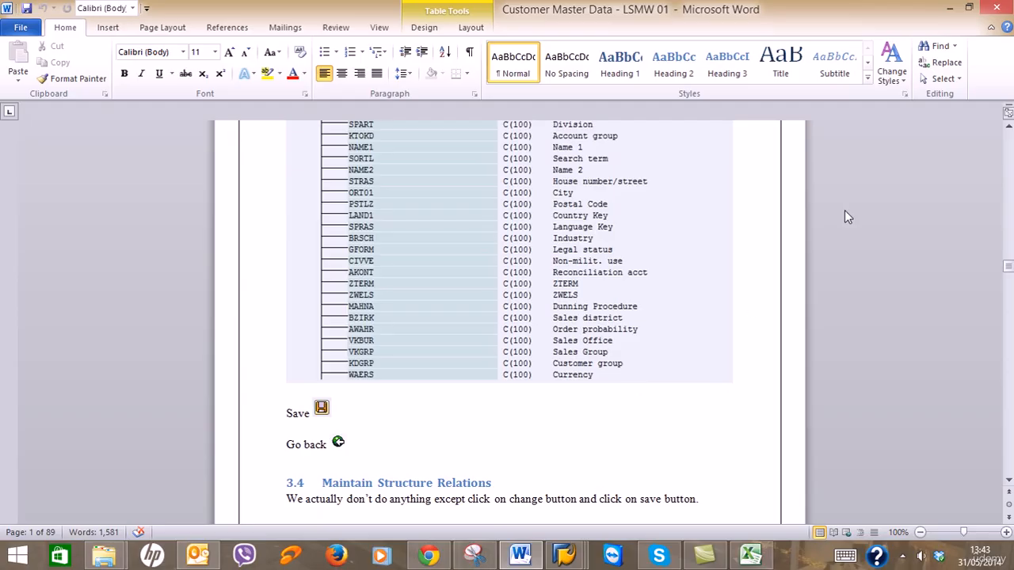
click(949, 8)
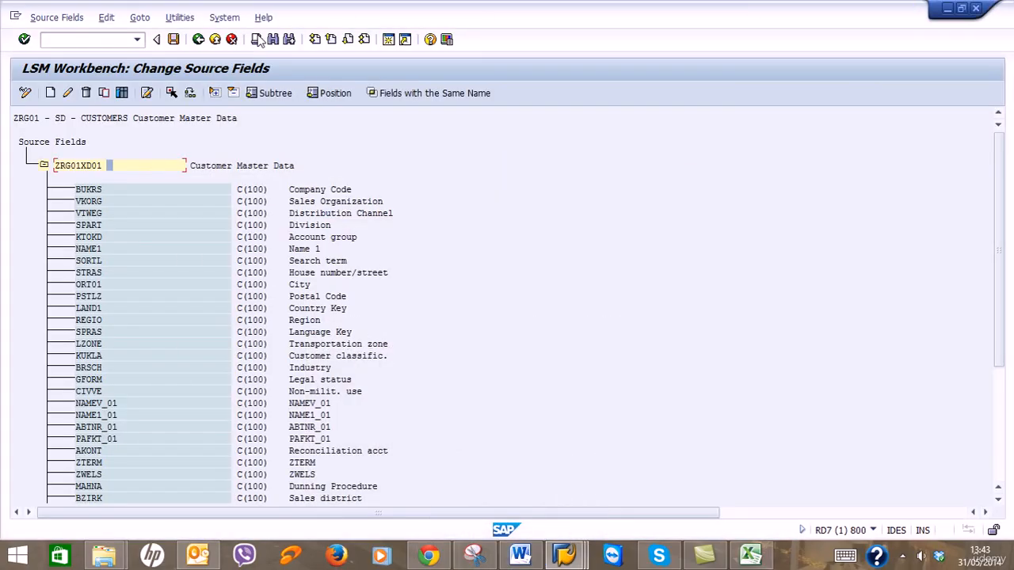
click(175, 40)
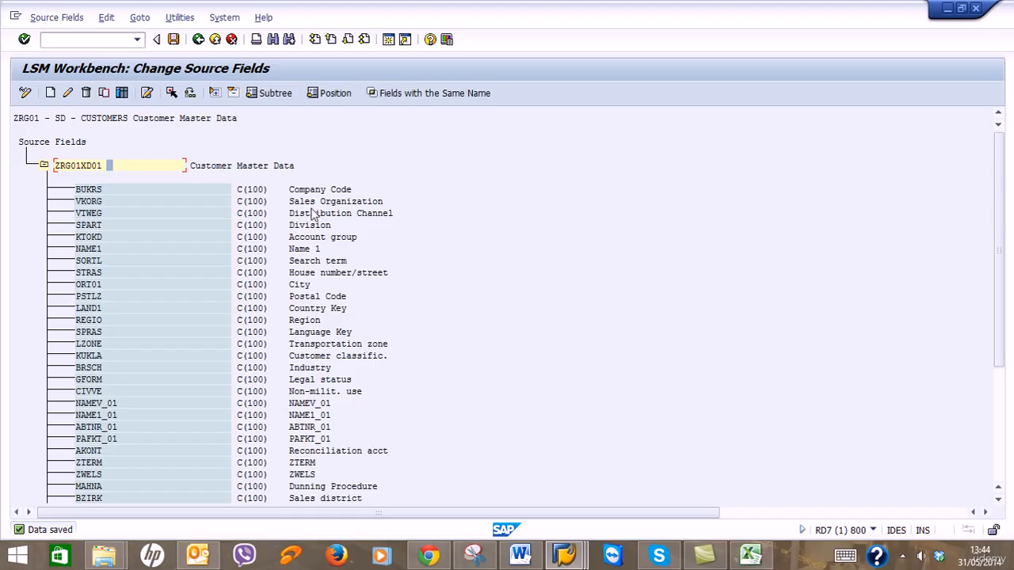
click(198, 39)
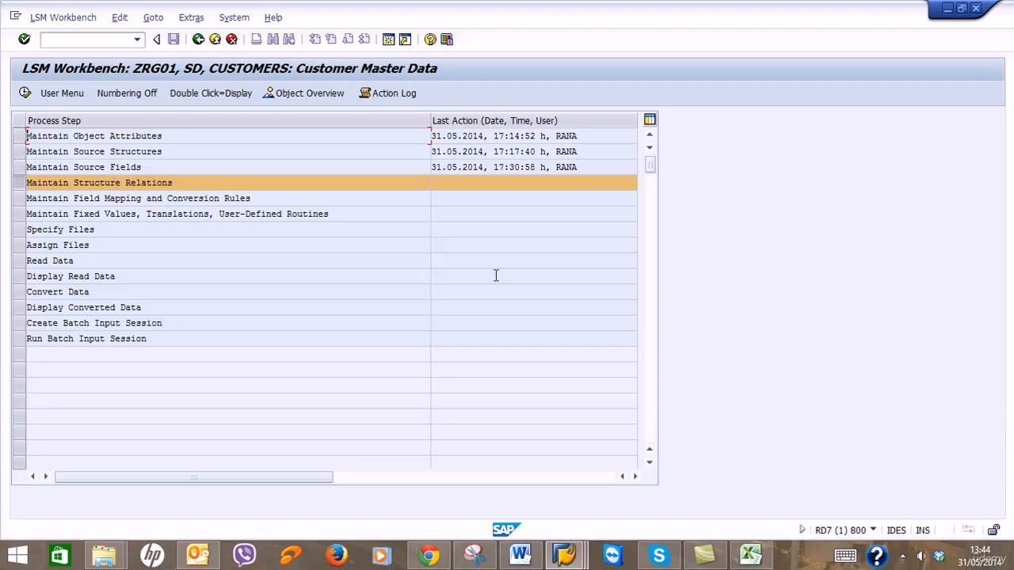
click(519, 554)
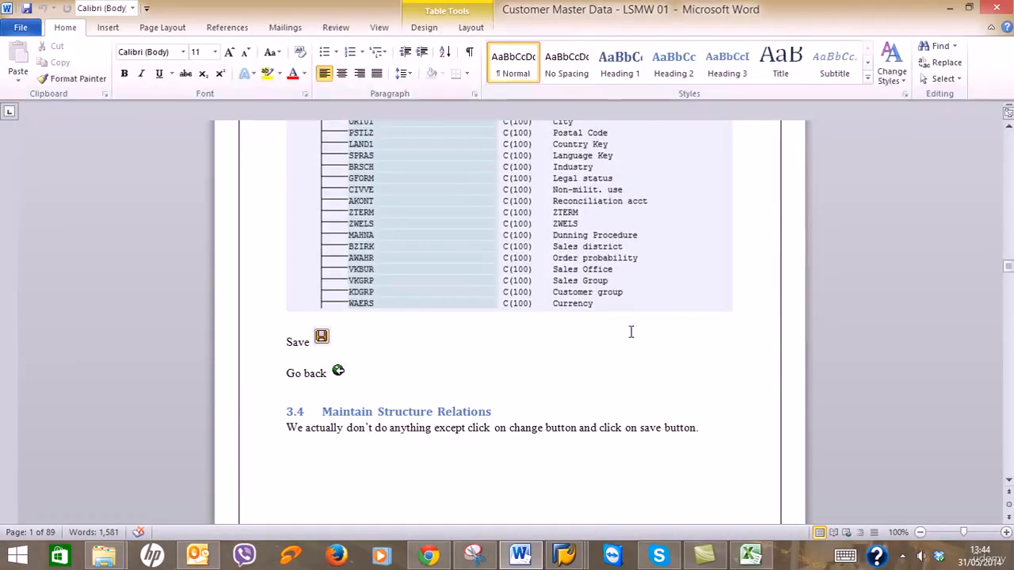
Open Maintain Structure Relations in change mode, save ZXD01 ← ZRG01XD01, and return to the step list.
scroll(631, 332, down, 3)
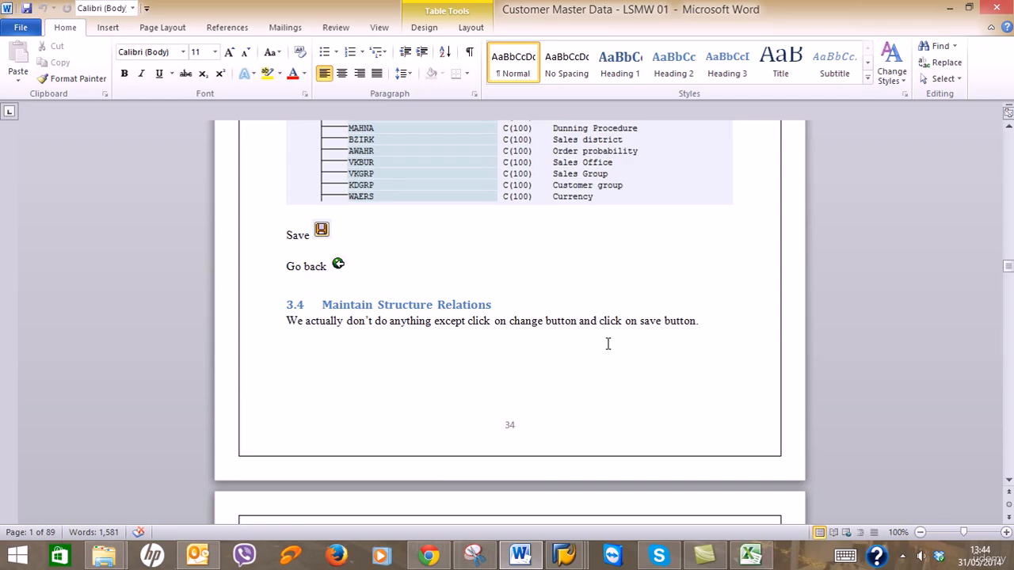
scroll(608, 343, down, 8)
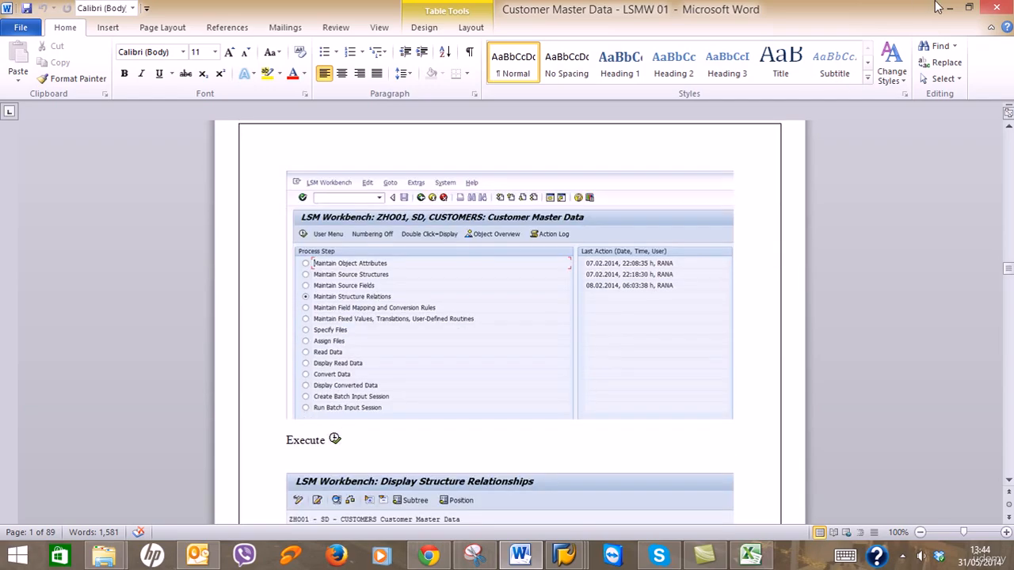
click(947, 7)
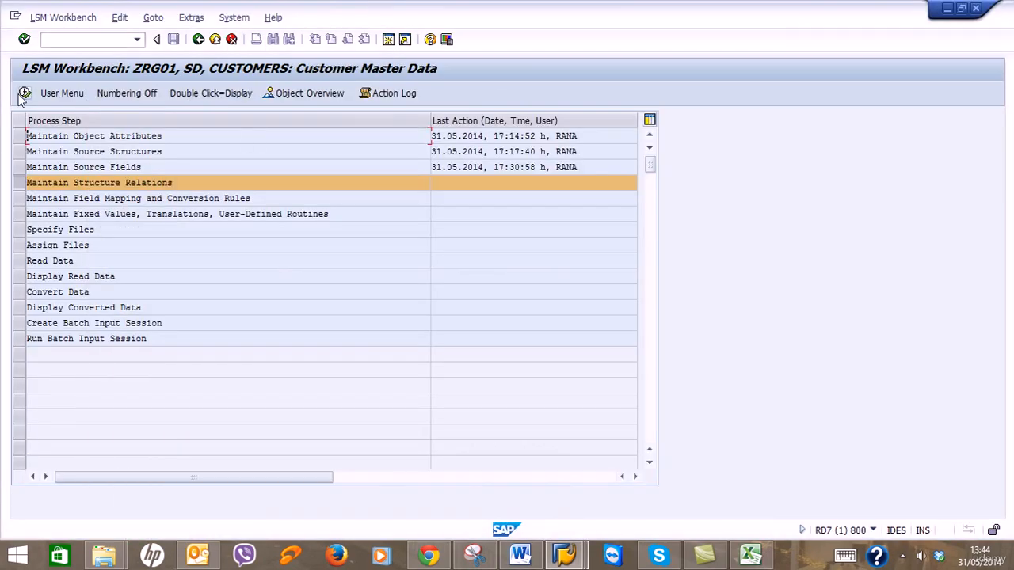
click(24, 94)
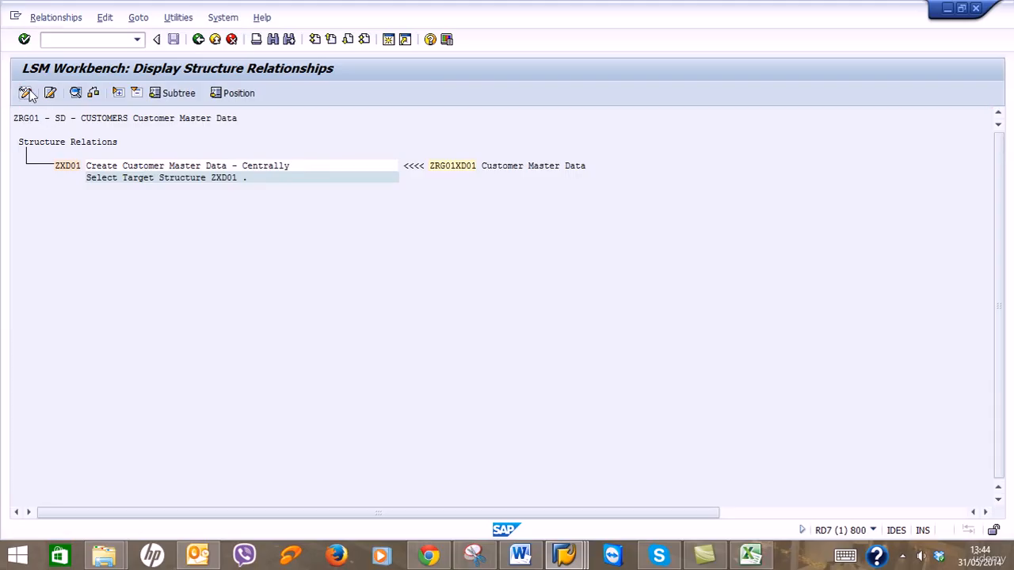
click(26, 94)
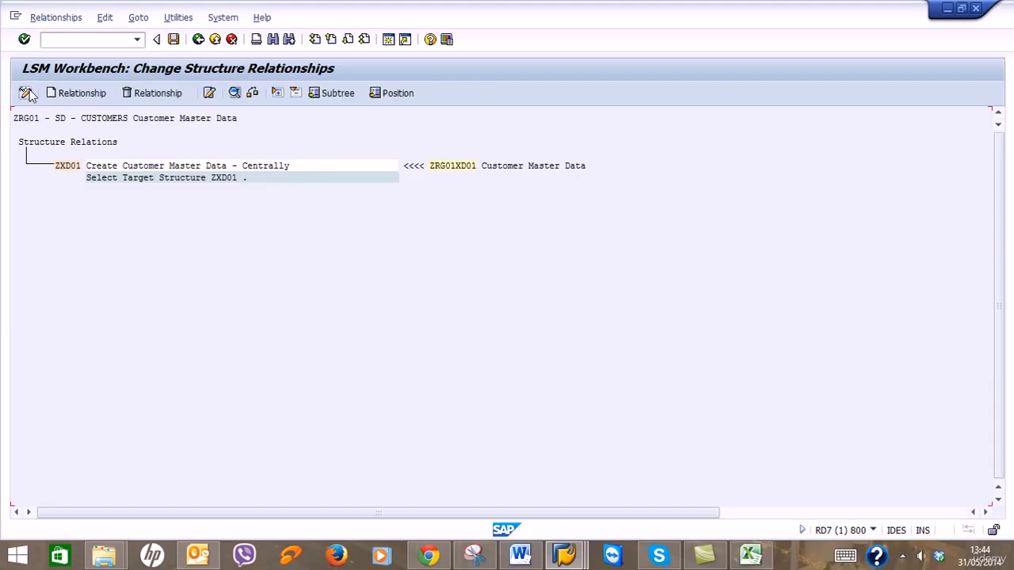
click(172, 41)
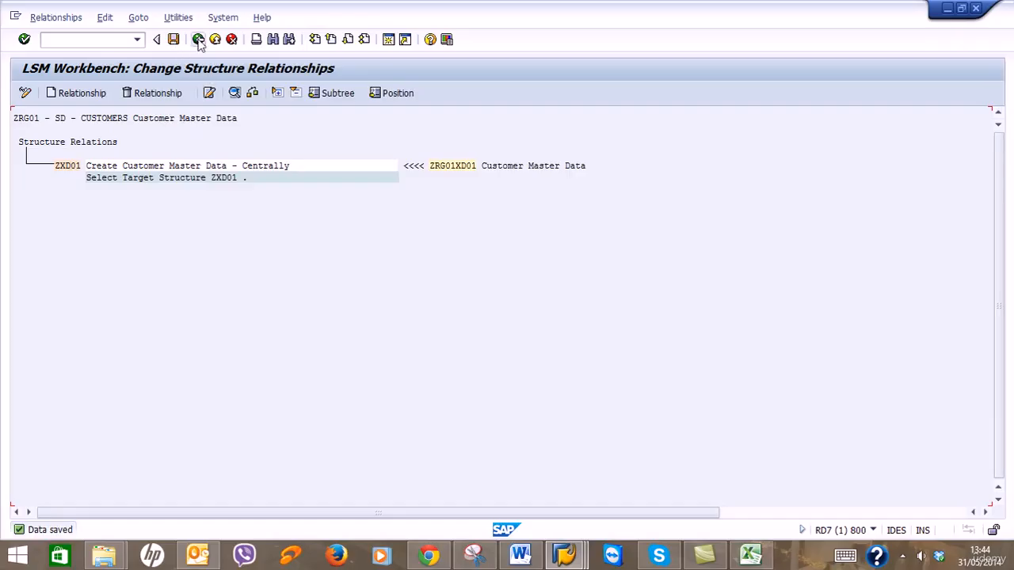
click(199, 39)
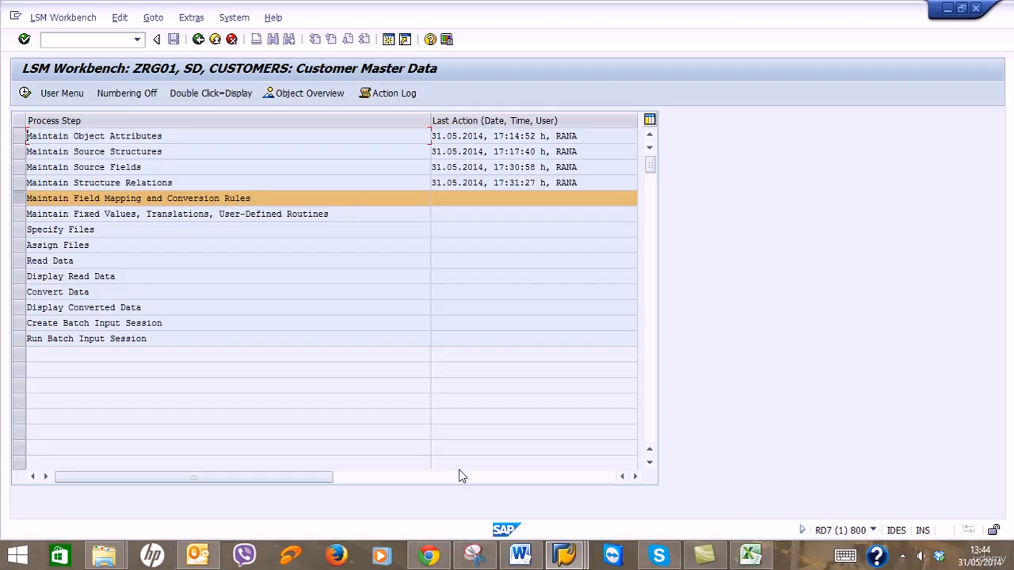
Read section 3.5 of the Word guide on field mapping and conversion rules.
click(520, 555)
scroll(577, 327, down, 2)
scroll(577, 327, down, 4)
scroll(576, 327, up, 6)
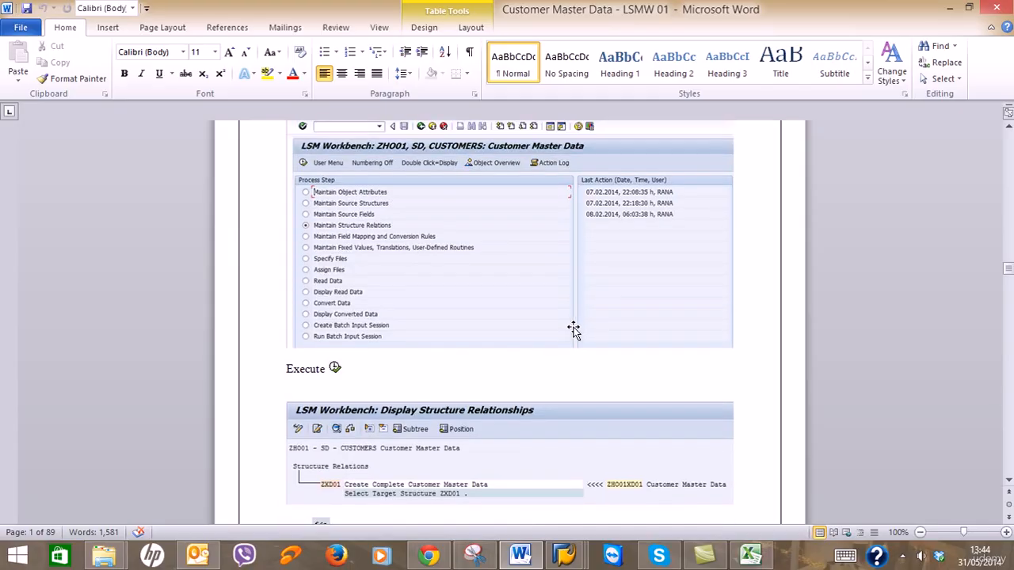
scroll(573, 330, down, 7)
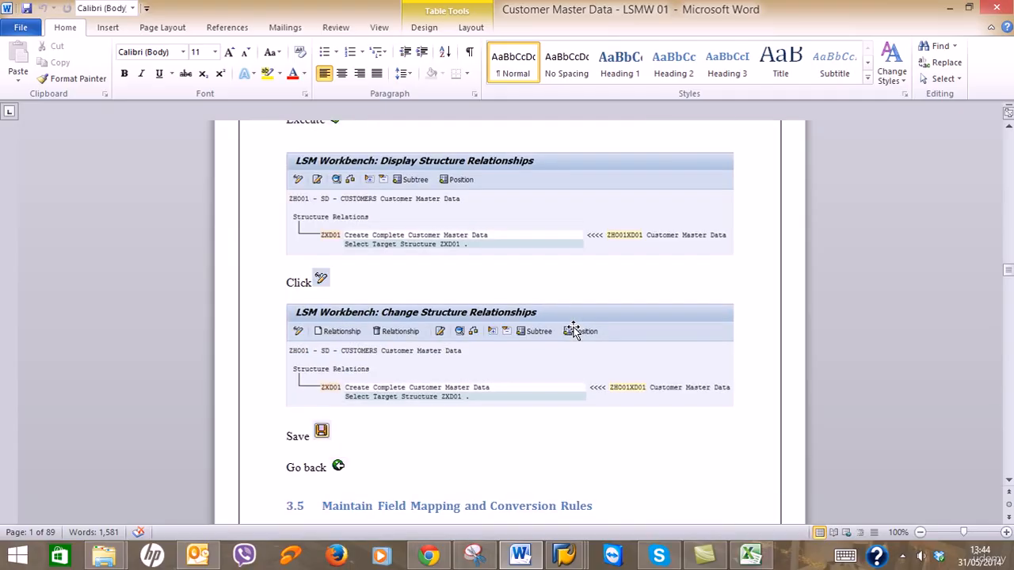
scroll(574, 332, down, 12)
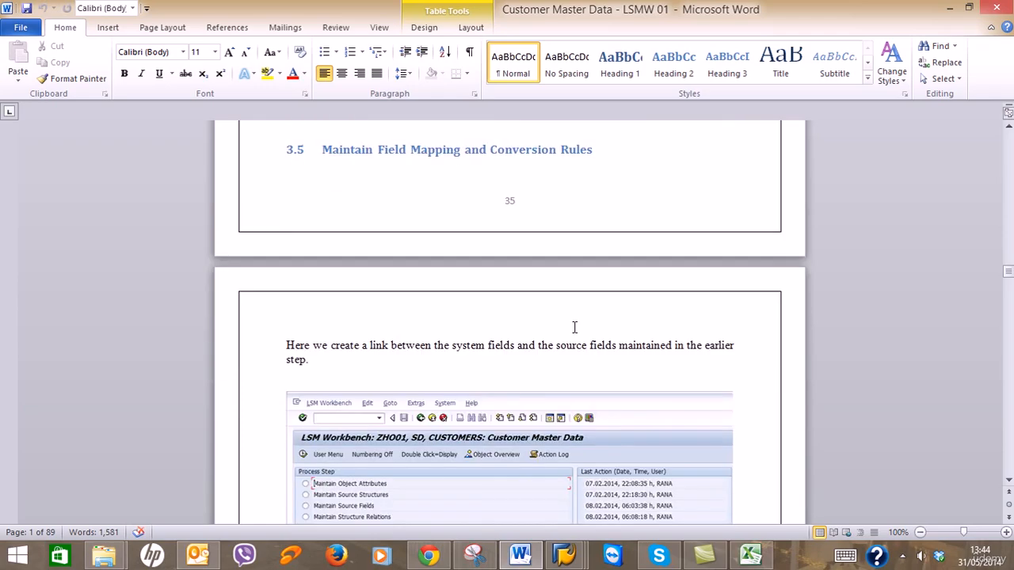
scroll(574, 331, down, 1)
scroll(573, 332, down, 1)
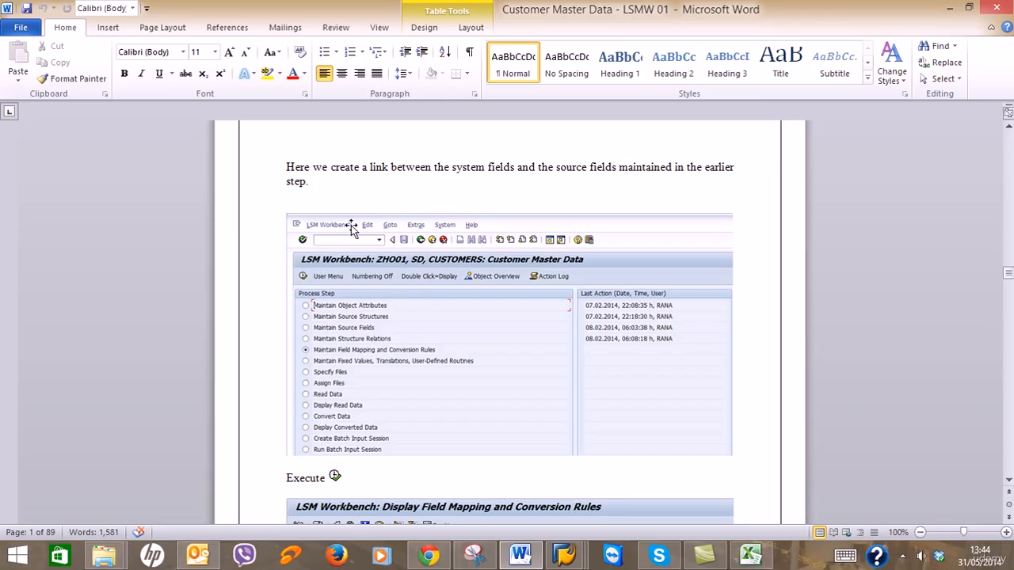
Execute Maintain Field Mapping and Conversion Rules for ZRG01, then recheck the guide's next instructions.
click(948, 9)
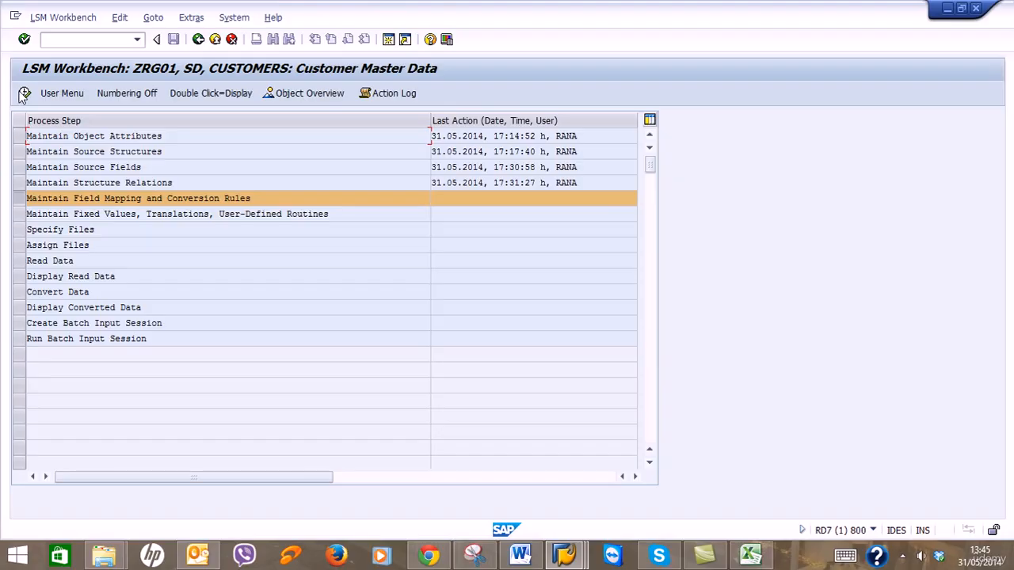
click(25, 93)
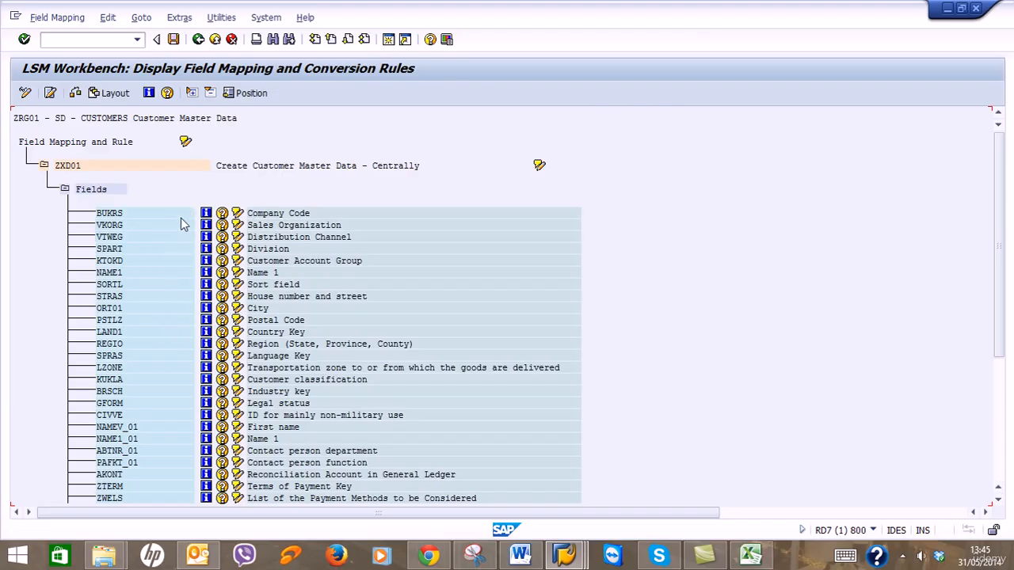
click(521, 556)
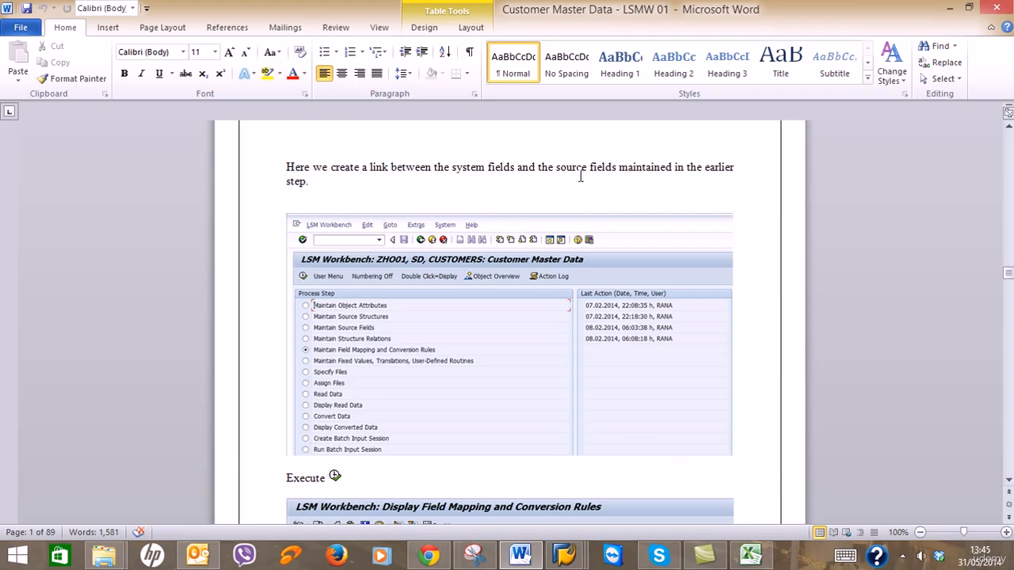
scroll(551, 252, down, 15)
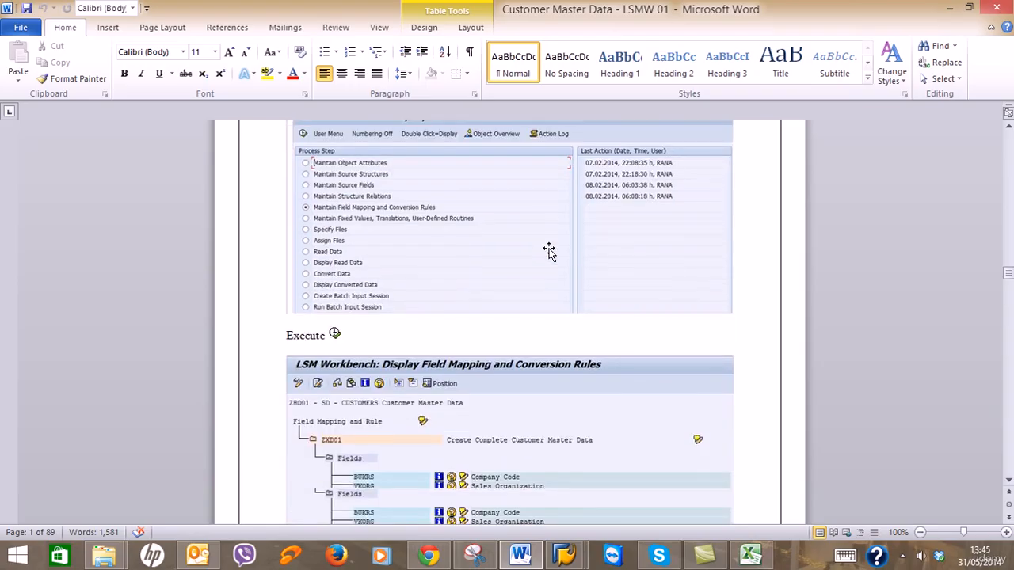
scroll(551, 252, down, 15)
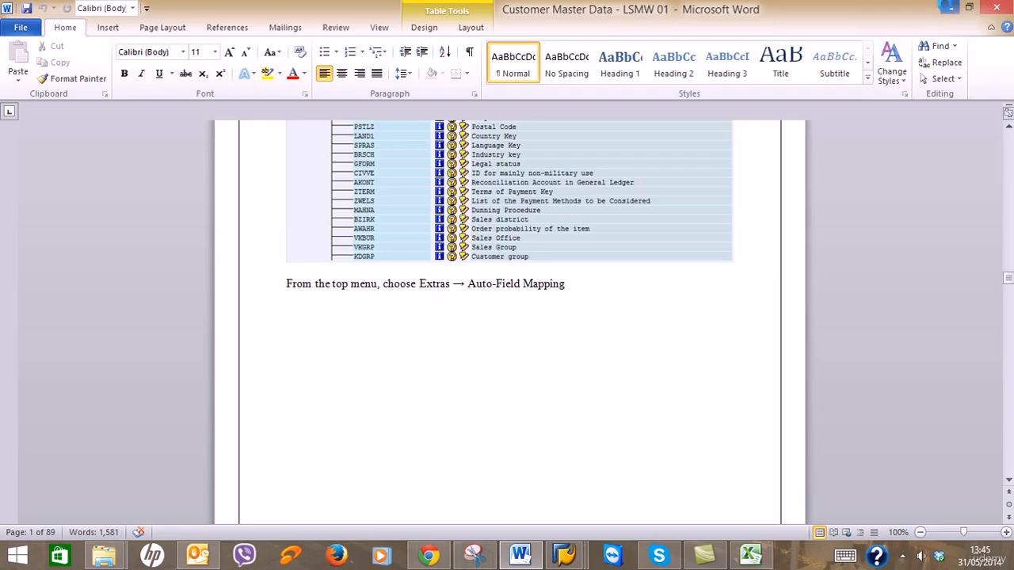
click(949, 8)
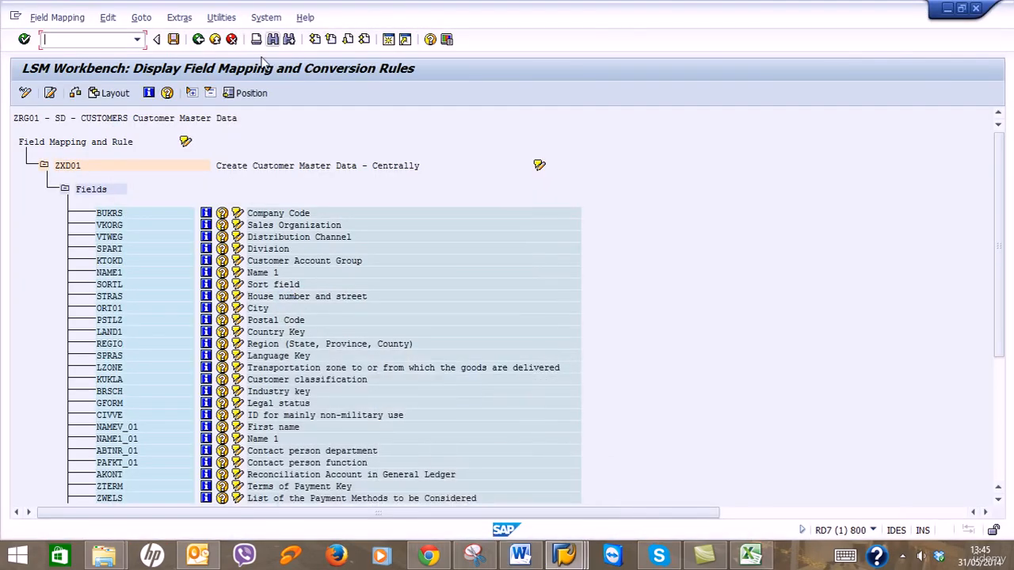
click(24, 95)
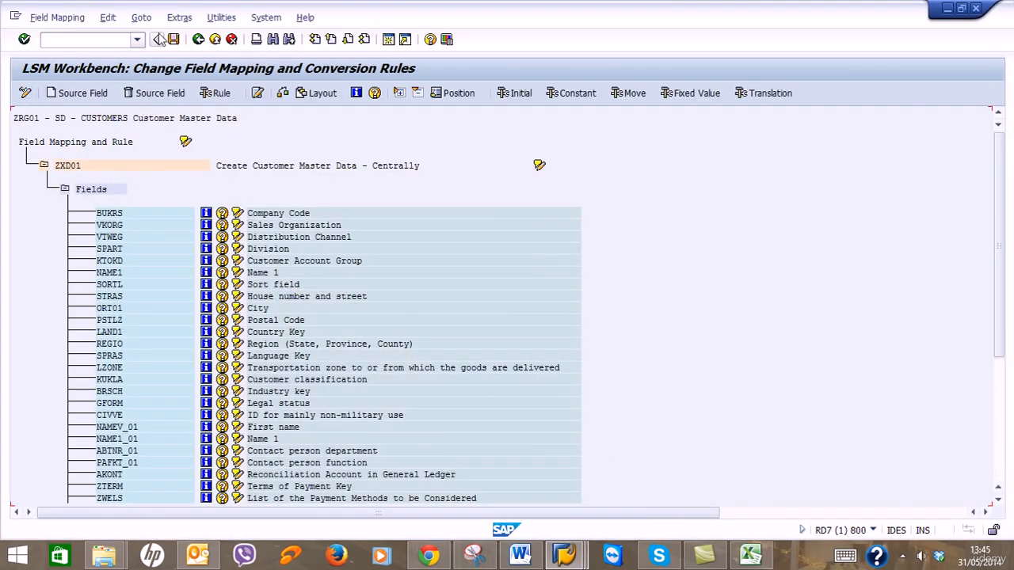
click(185, 21)
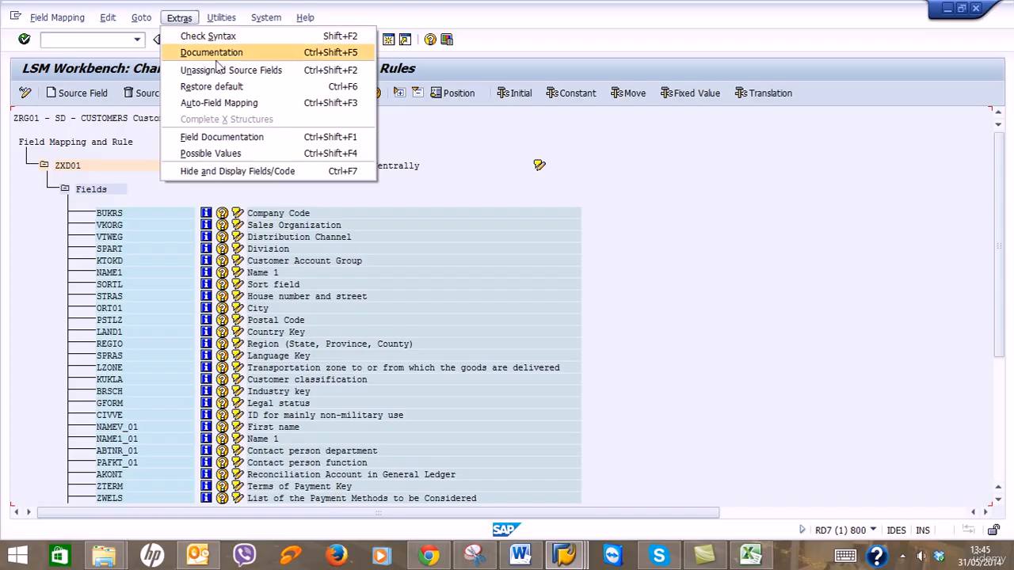
click(232, 104)
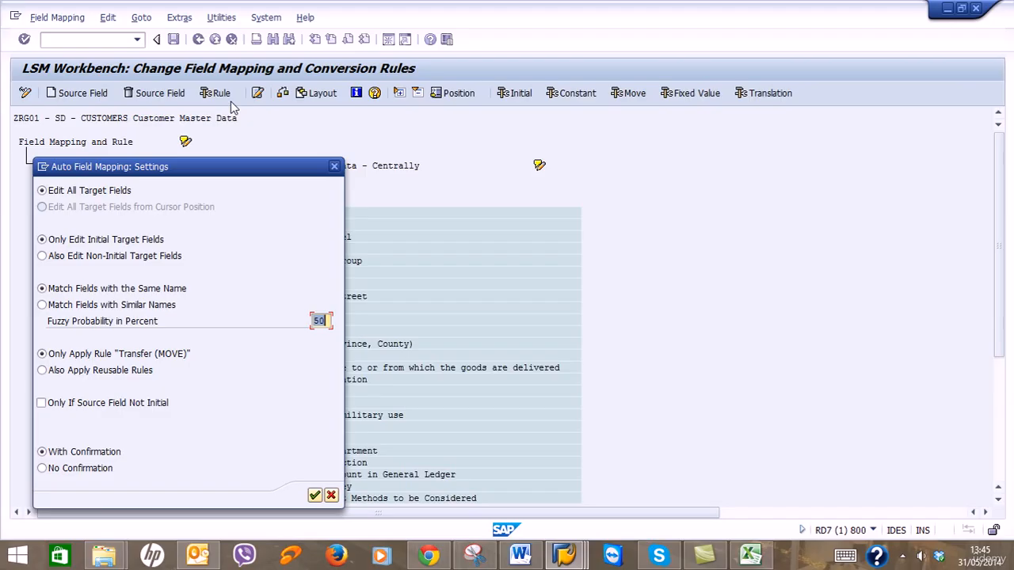
drag(221, 171, 285, 97)
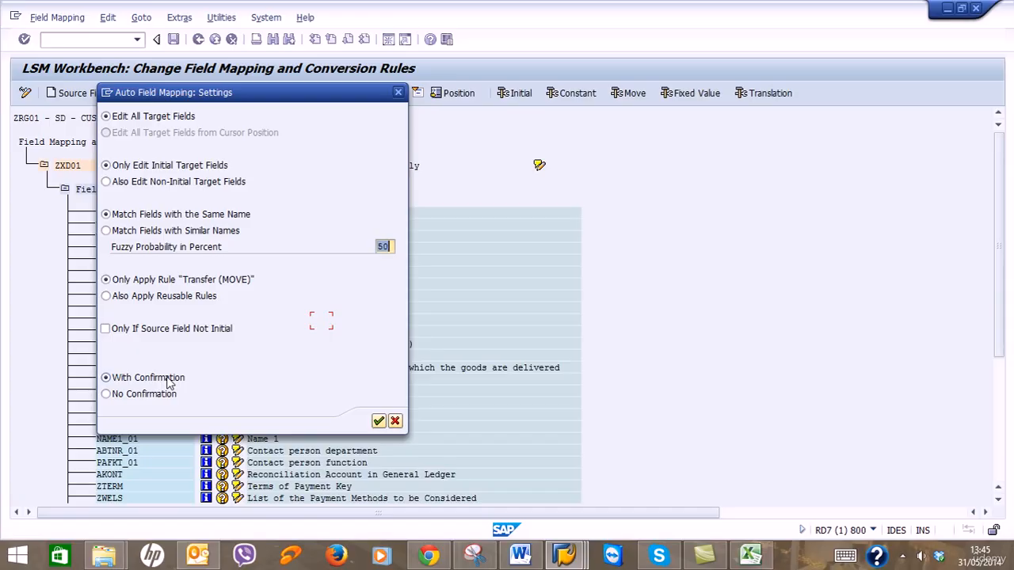
click(537, 560)
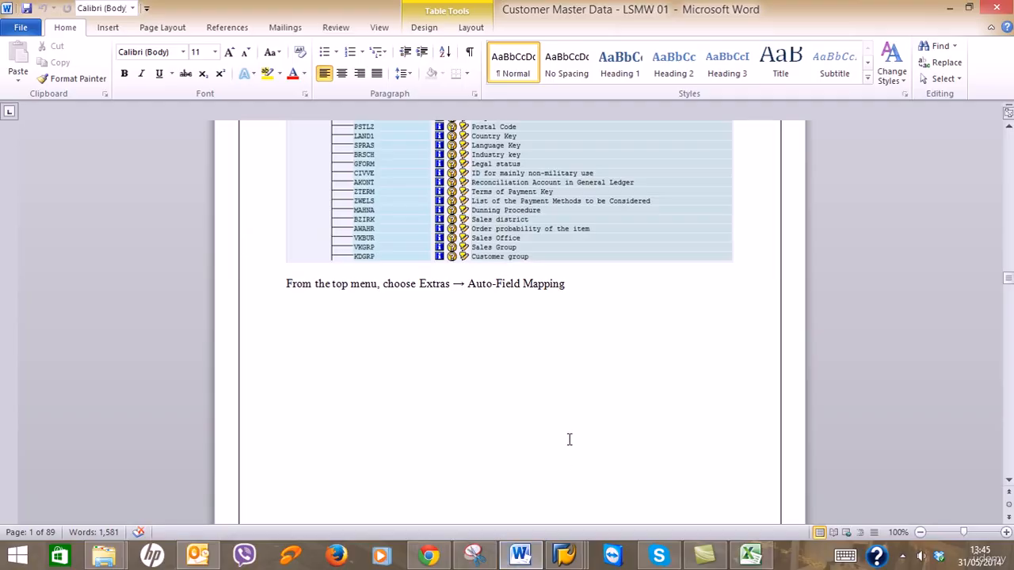
scroll(569, 440, down, 12)
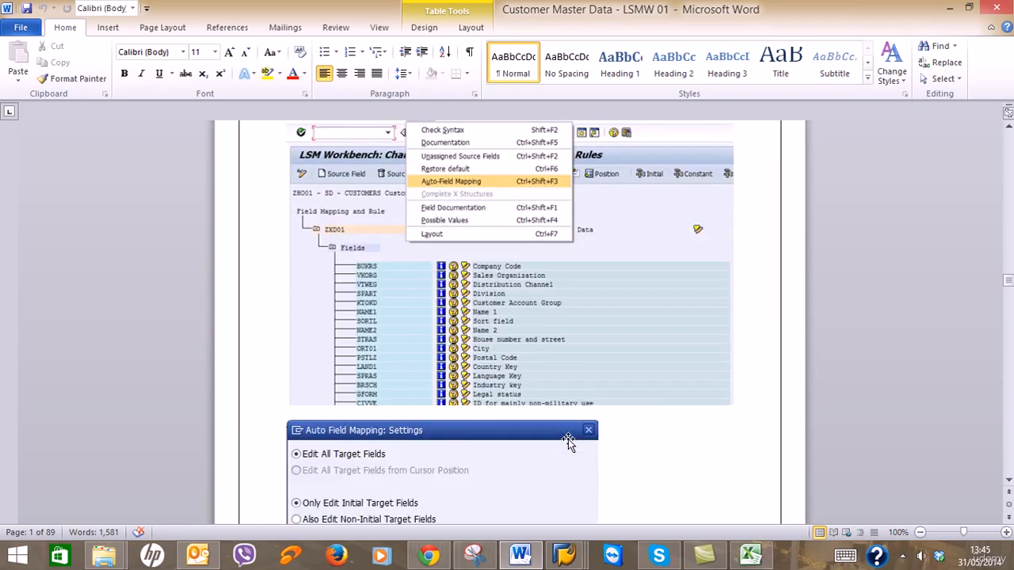
scroll(569, 441, down, 12)
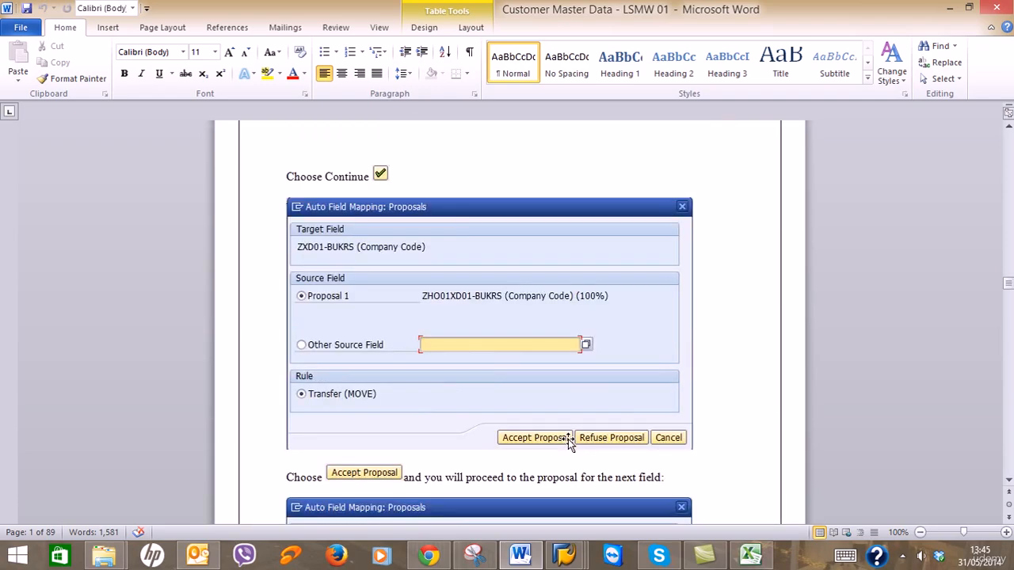
scroll(568, 440, down, 3)
scroll(568, 441, up, 2)
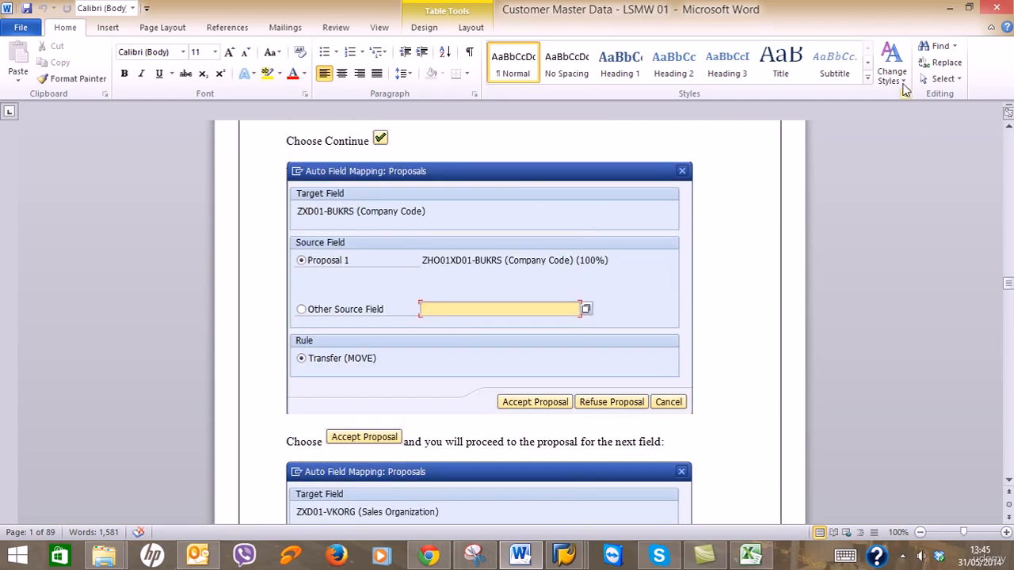
click(950, 7)
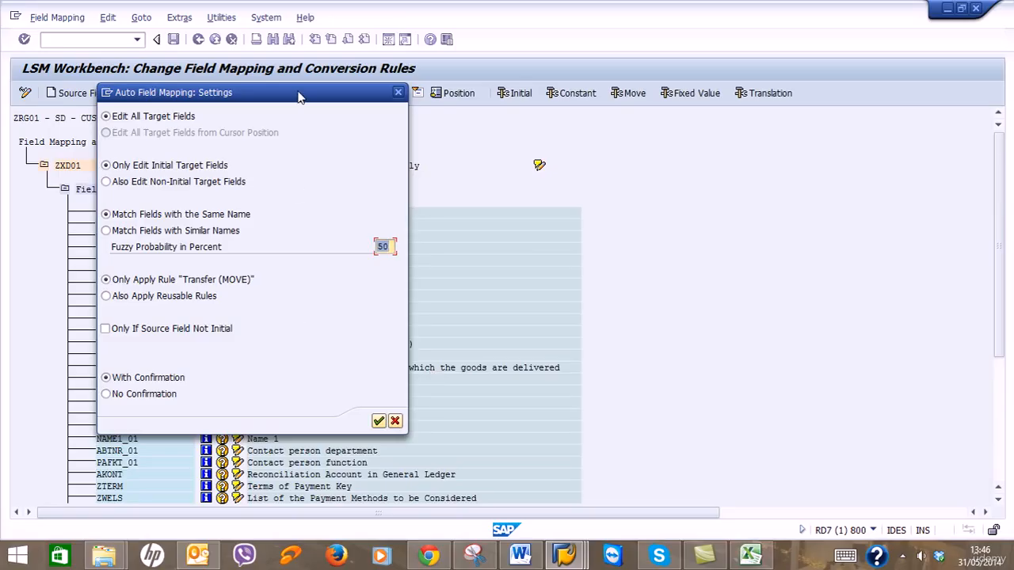
drag(302, 99, 710, 161)
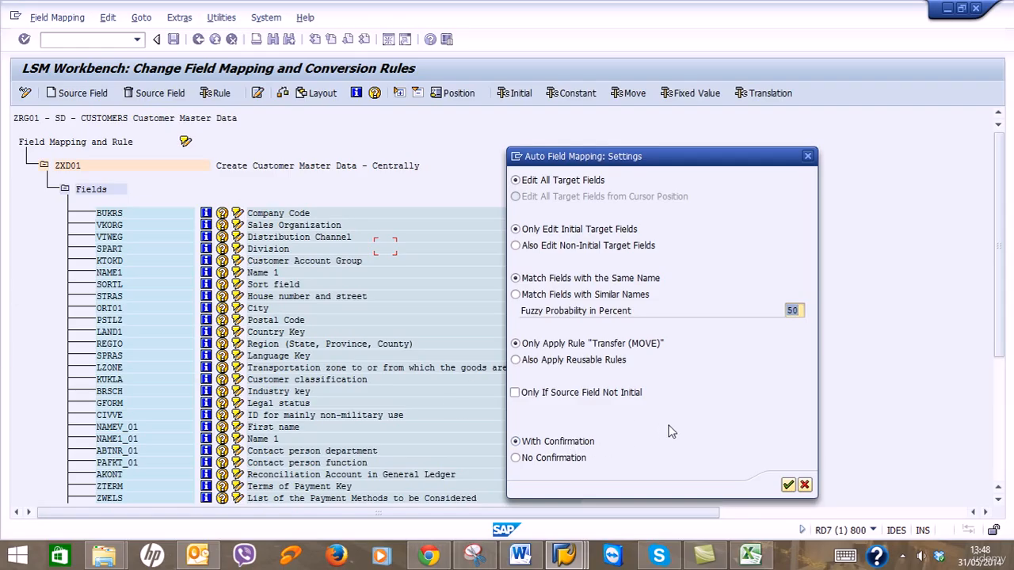
Accept the default auto-mapping settings and inspect the proposal: ZXD01-BUKRS from ZRG01XD01-BUKRS at 100%.
click(788, 486)
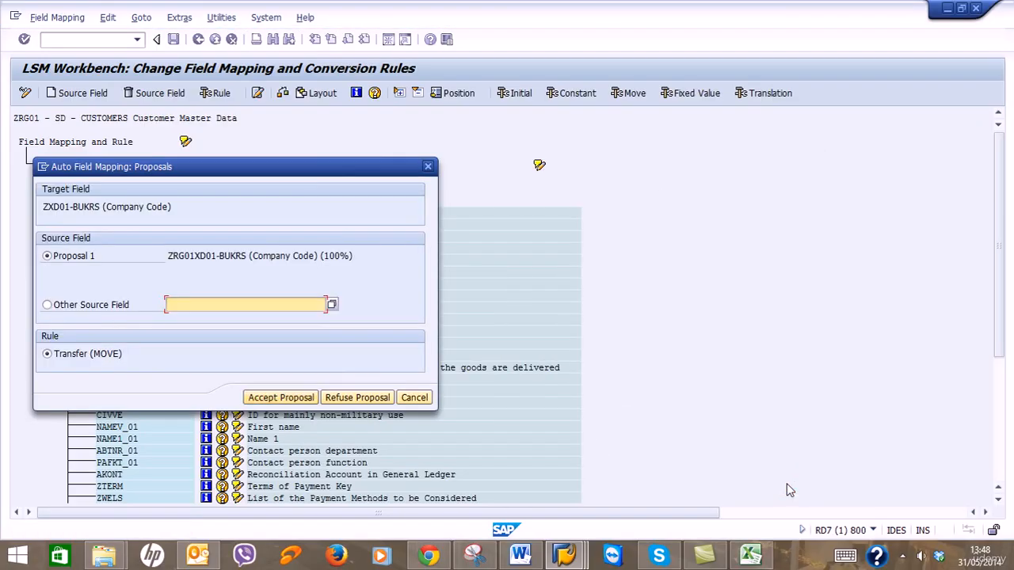
drag(312, 166, 651, 106)
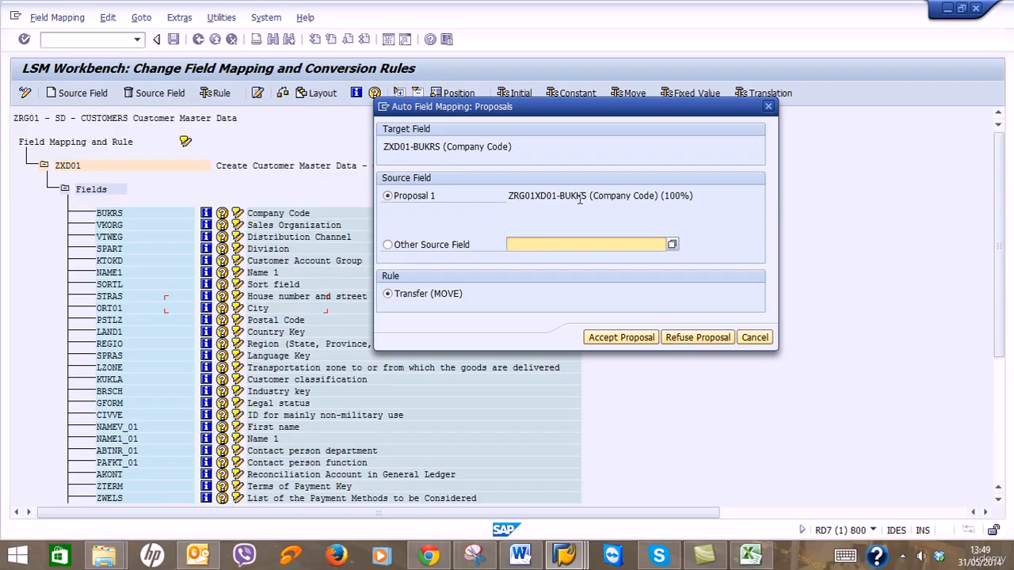
click(553, 196)
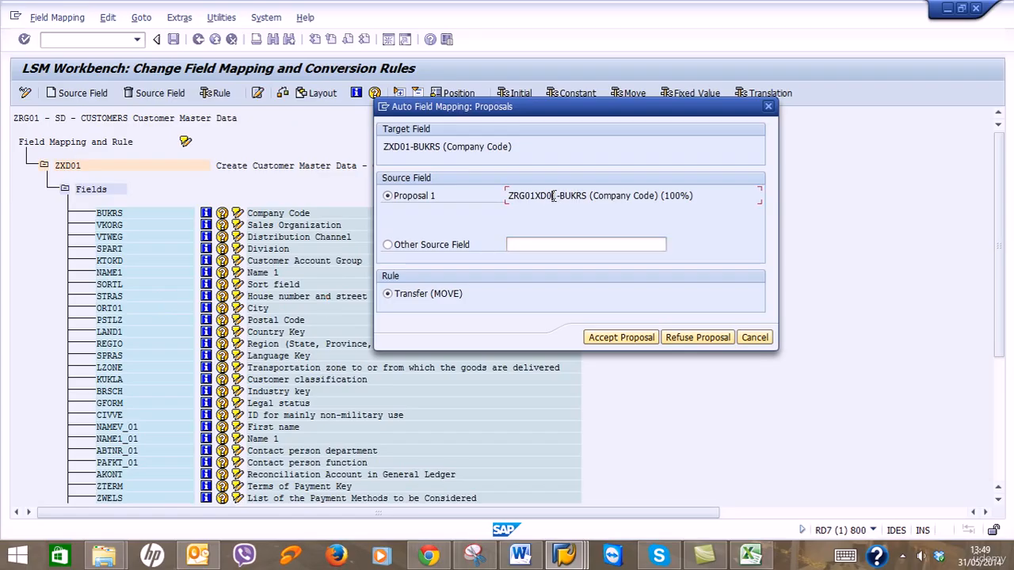
drag(553, 196, 516, 196)
drag(408, 149, 382, 145)
drag(559, 196, 508, 193)
drag(695, 195, 663, 194)
Accept the MOVE proposals for general data fields, Company Code through contact field PAFKT_01.
click(639, 339)
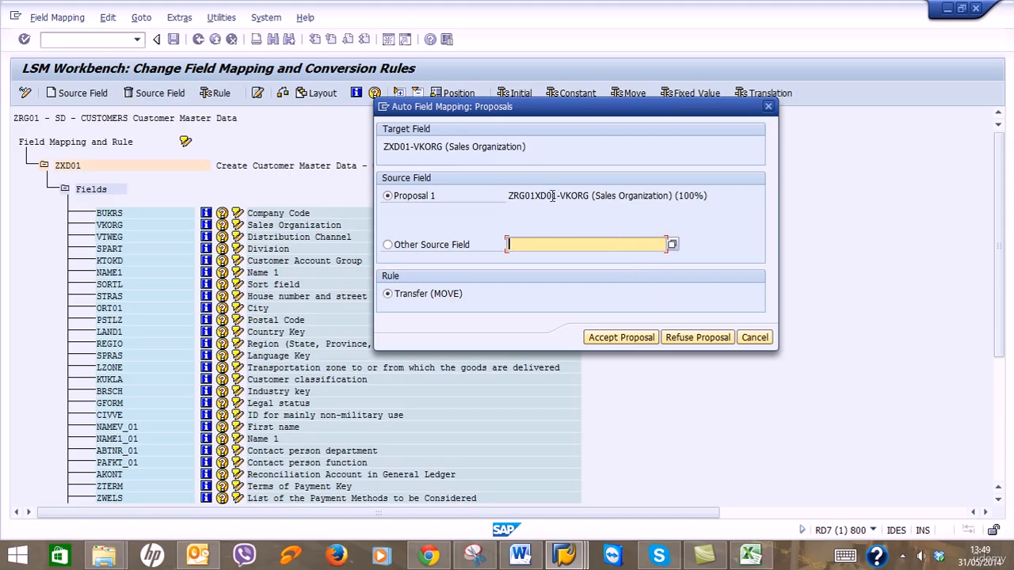
click(611, 339)
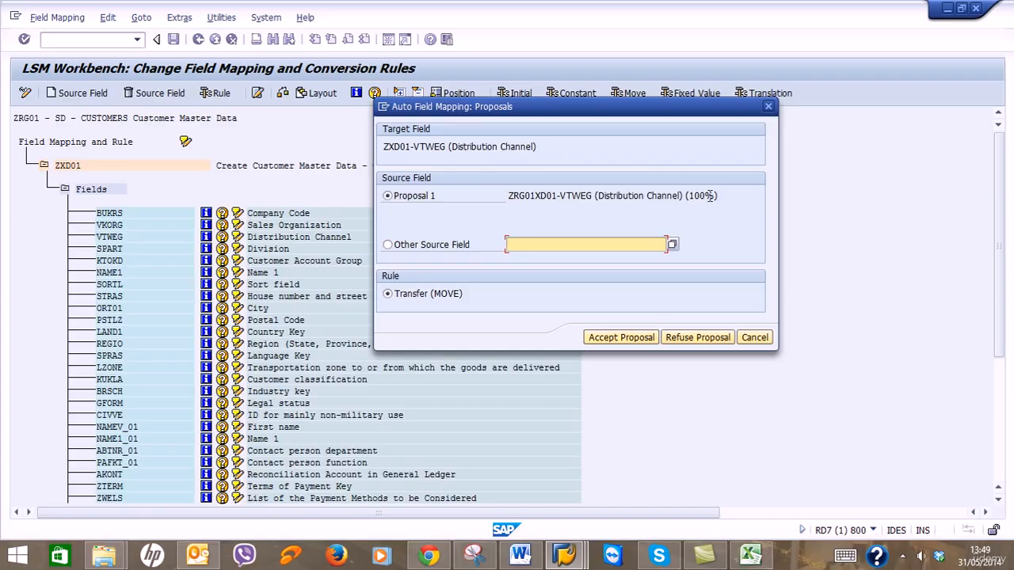
click(637, 337)
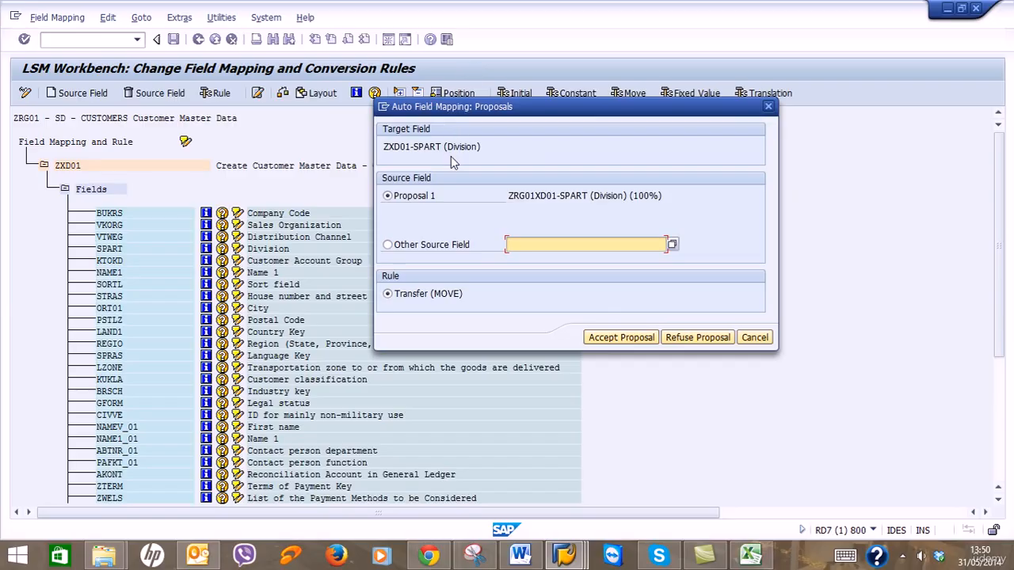
click(621, 338)
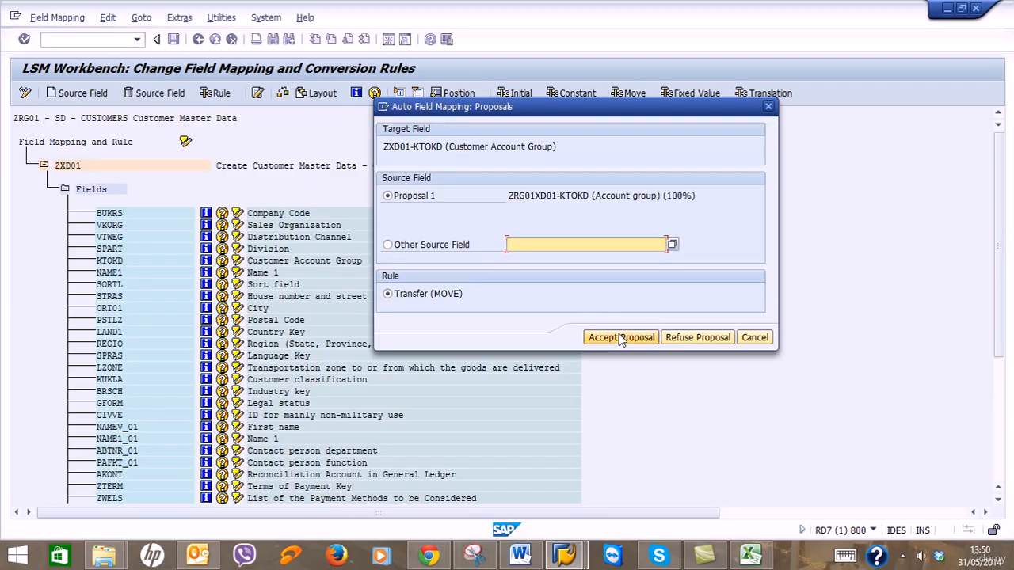
click(620, 339)
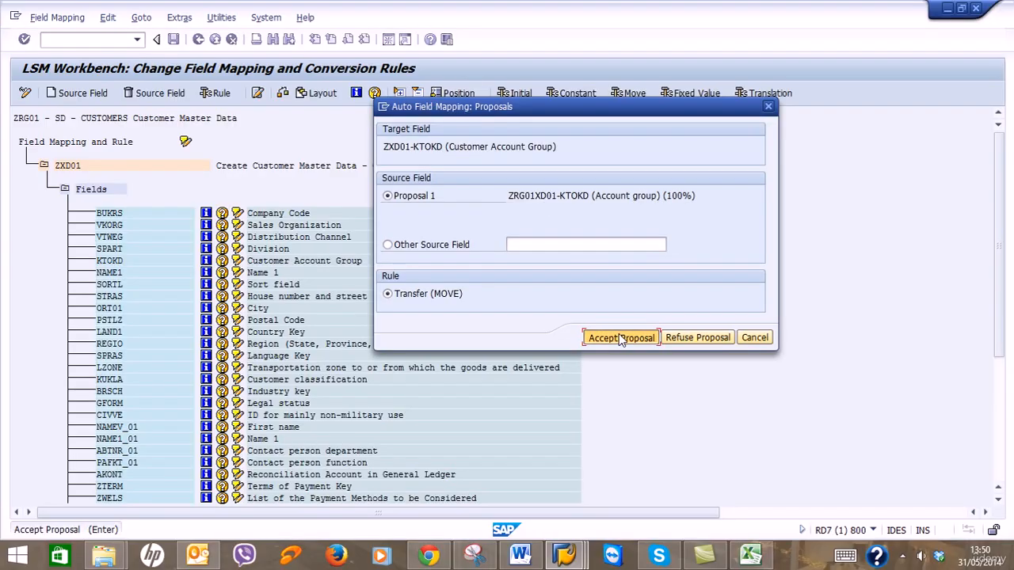
click(620, 339)
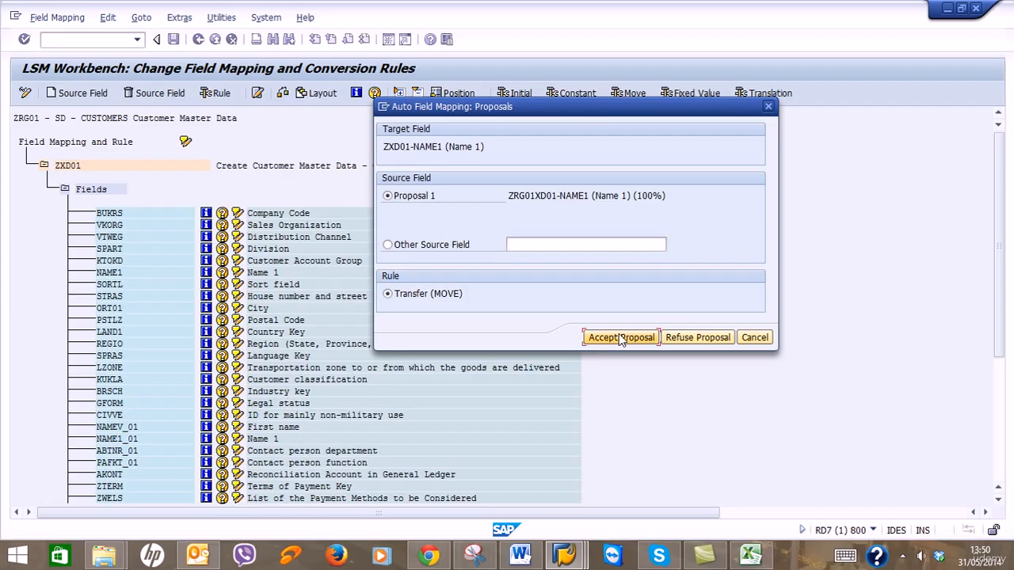
click(621, 339)
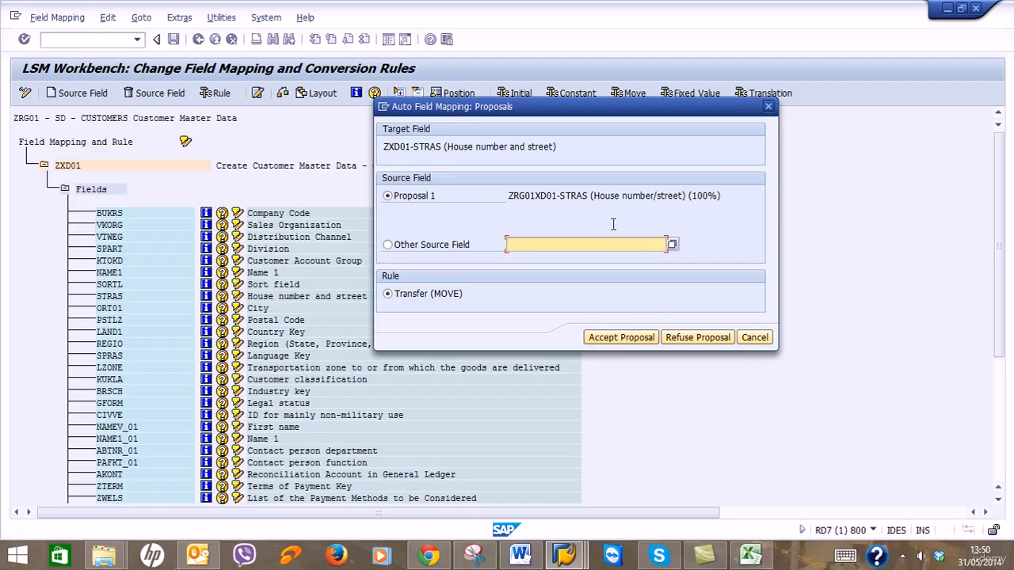
click(606, 340)
click(606, 340)
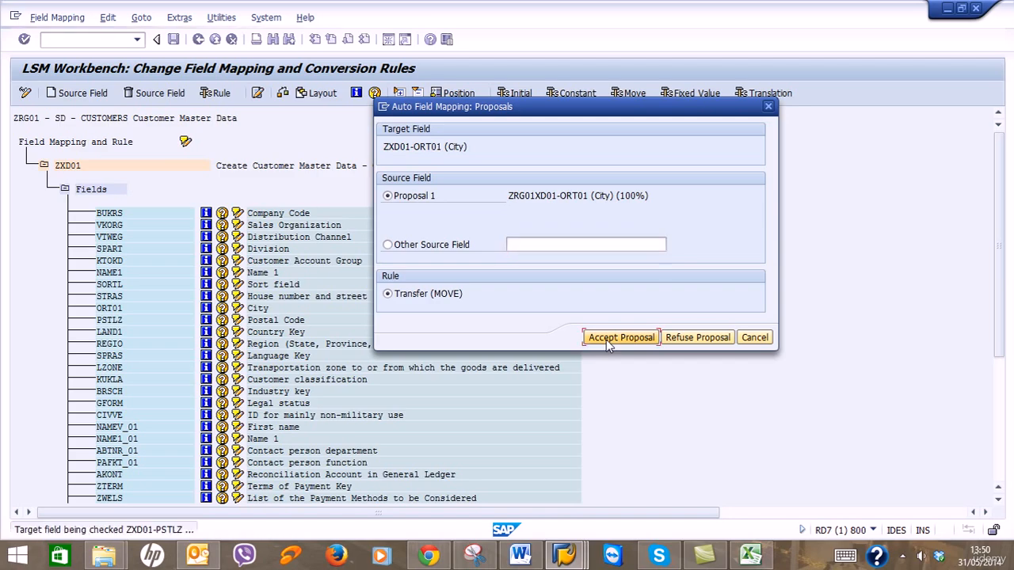
click(607, 340)
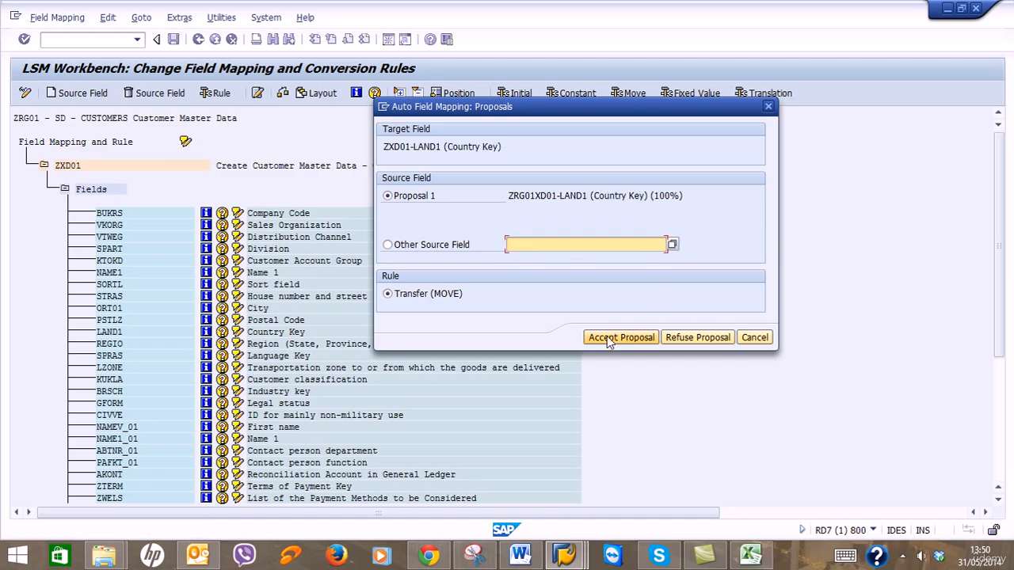
click(606, 340)
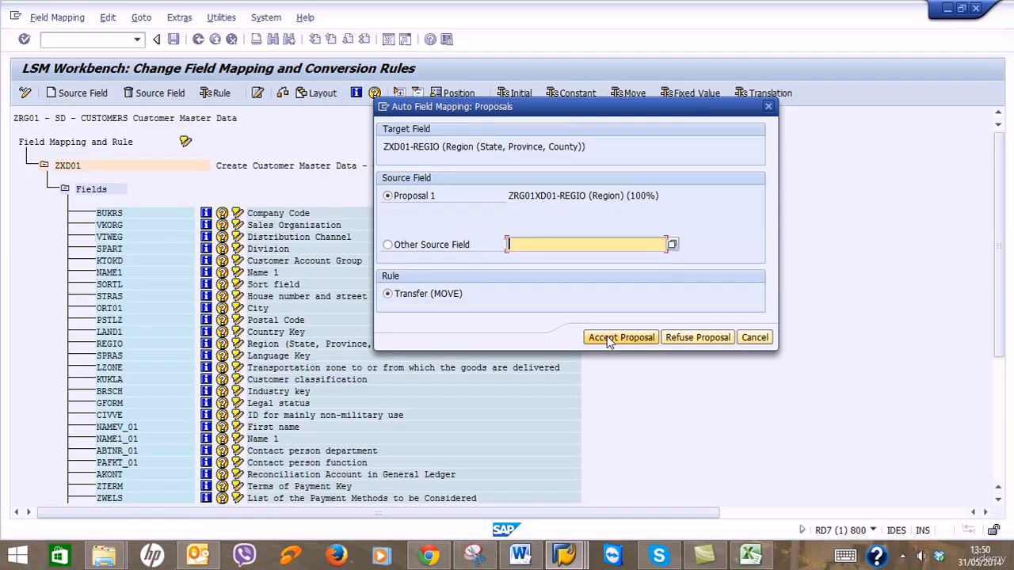
click(608, 340)
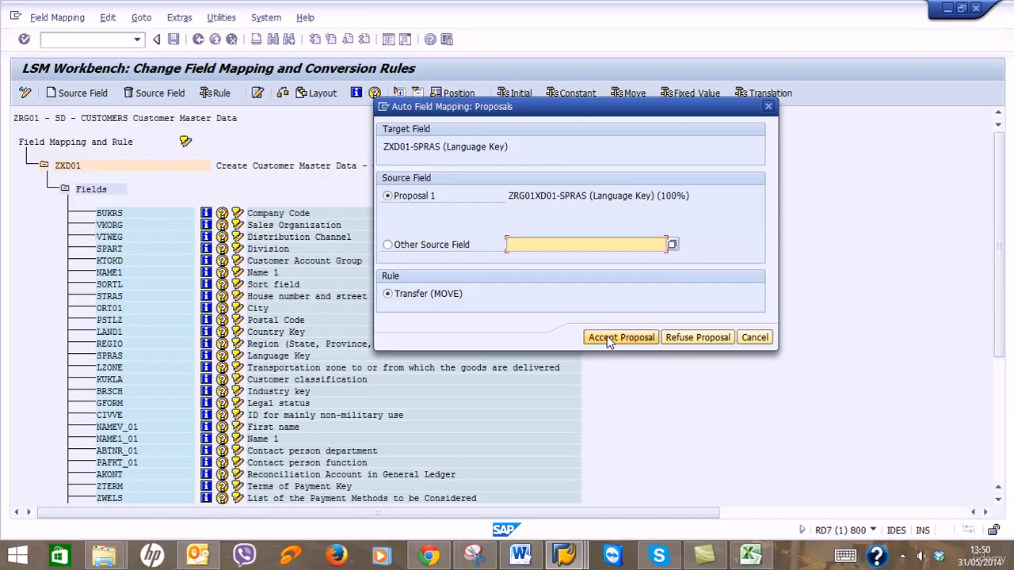
click(609, 339)
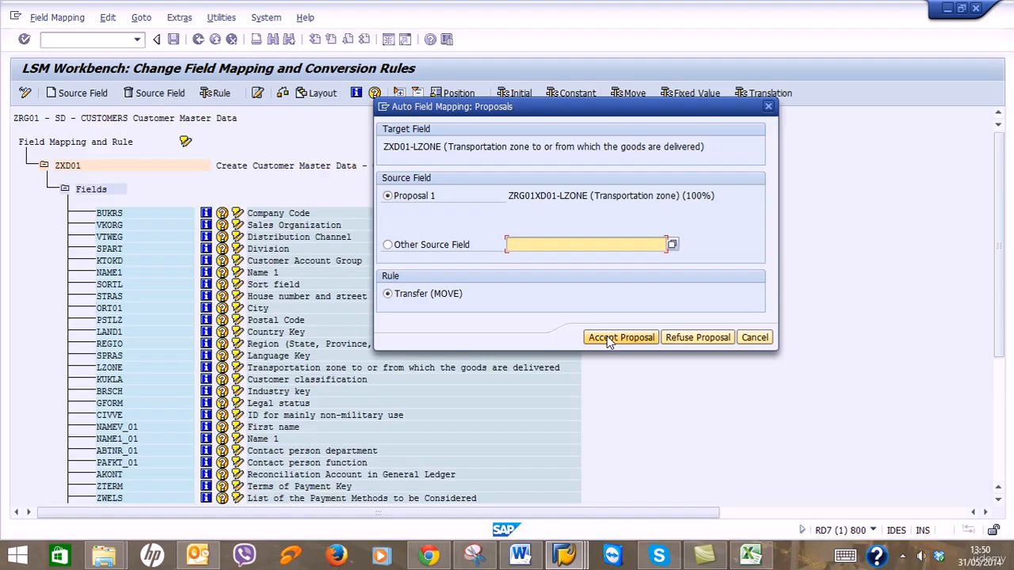
click(609, 341)
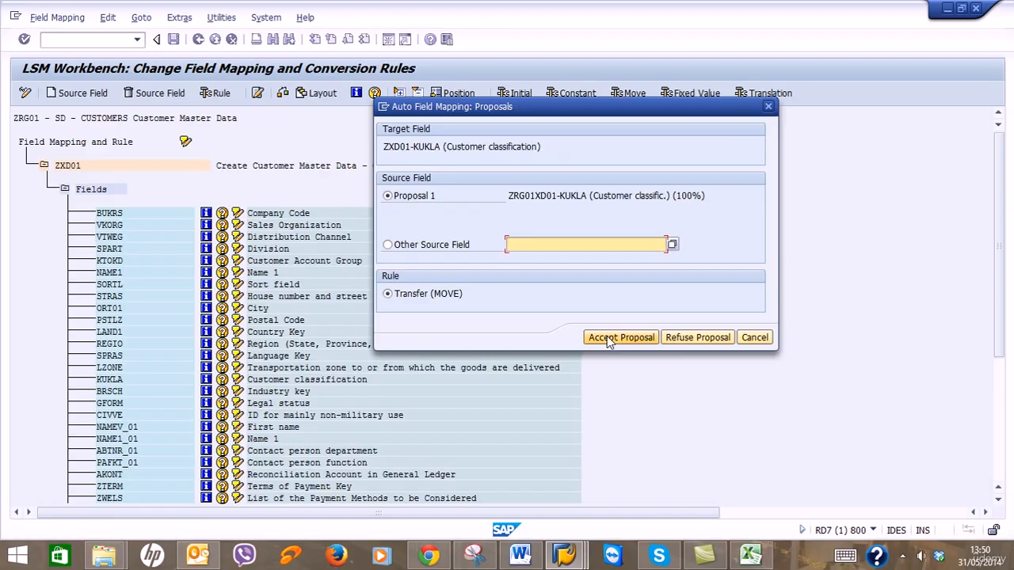
click(609, 341)
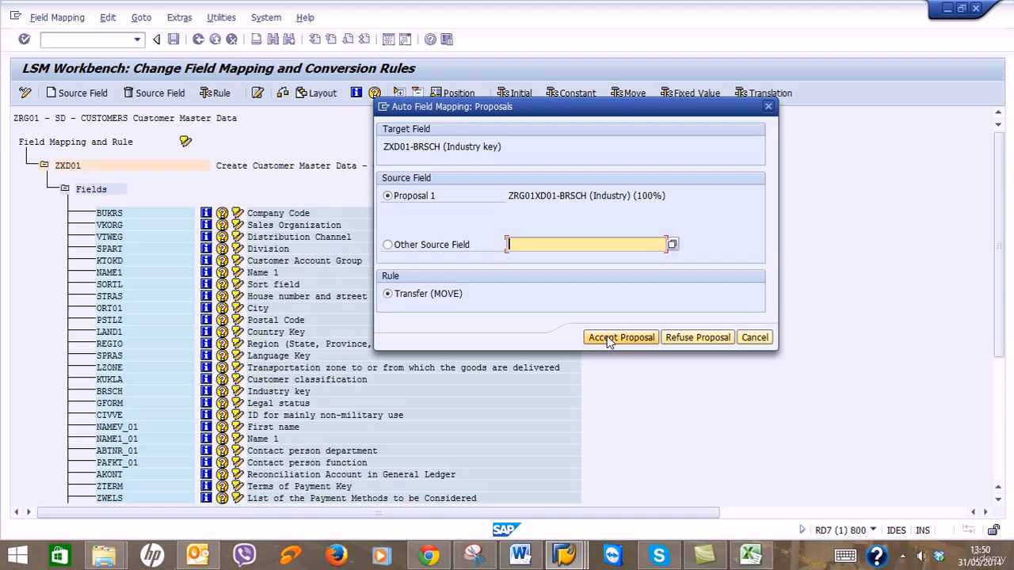
click(609, 341)
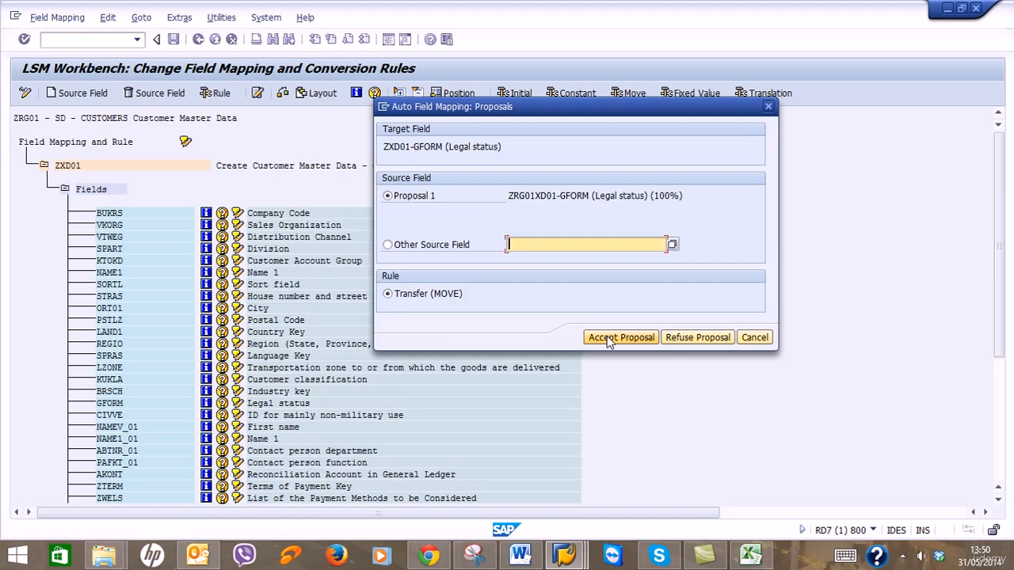
click(609, 340)
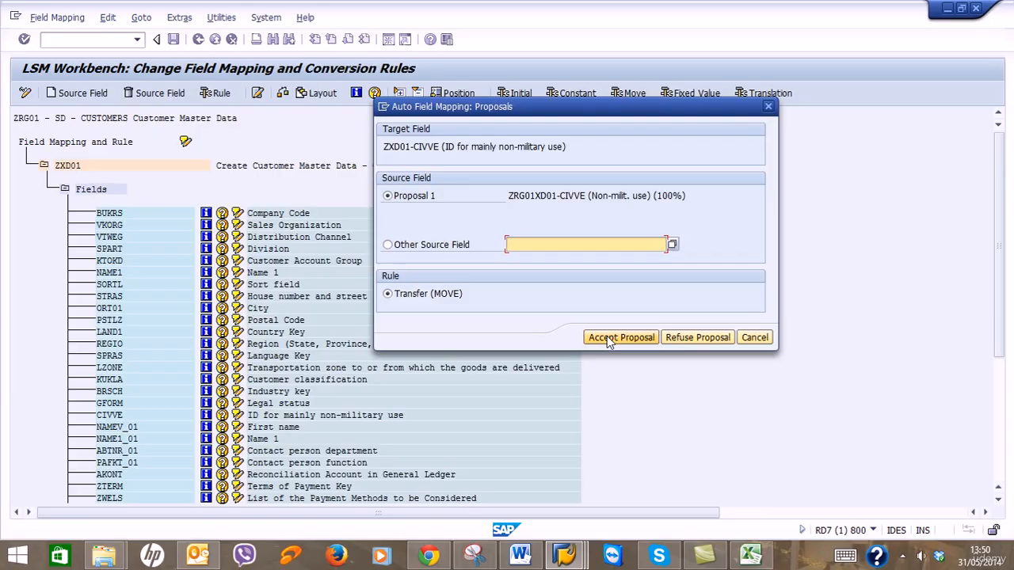
click(610, 341)
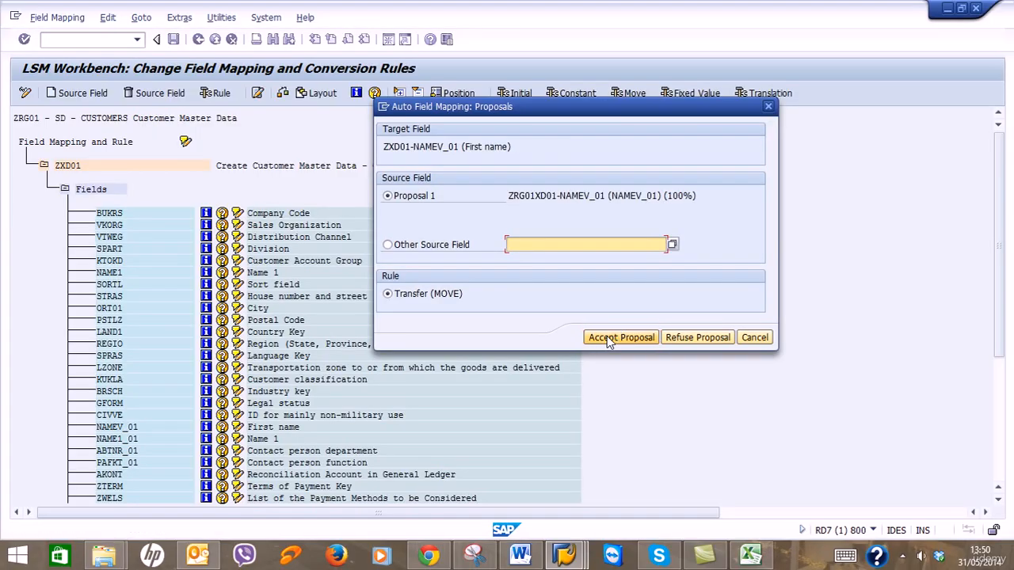
click(609, 341)
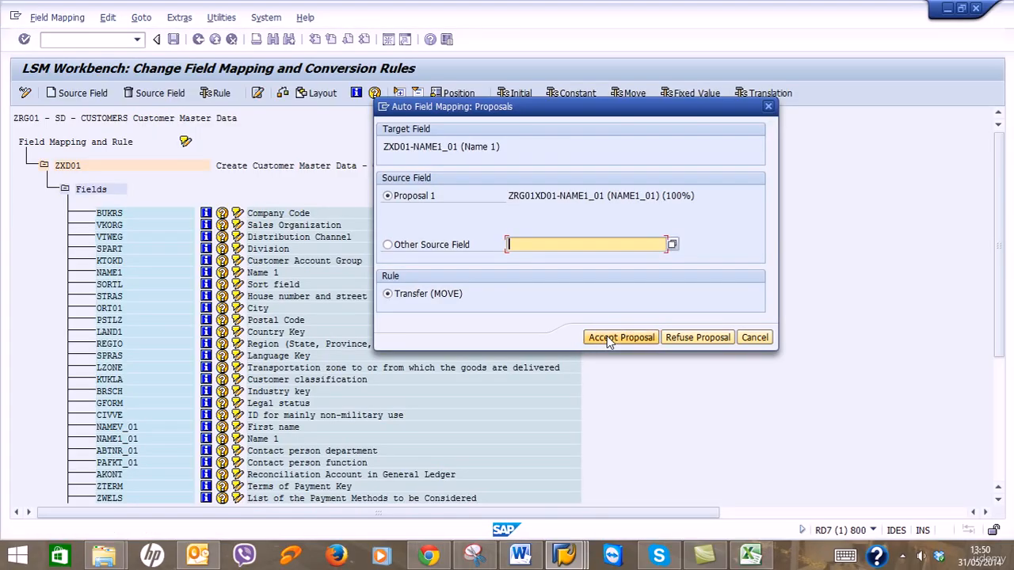
click(610, 341)
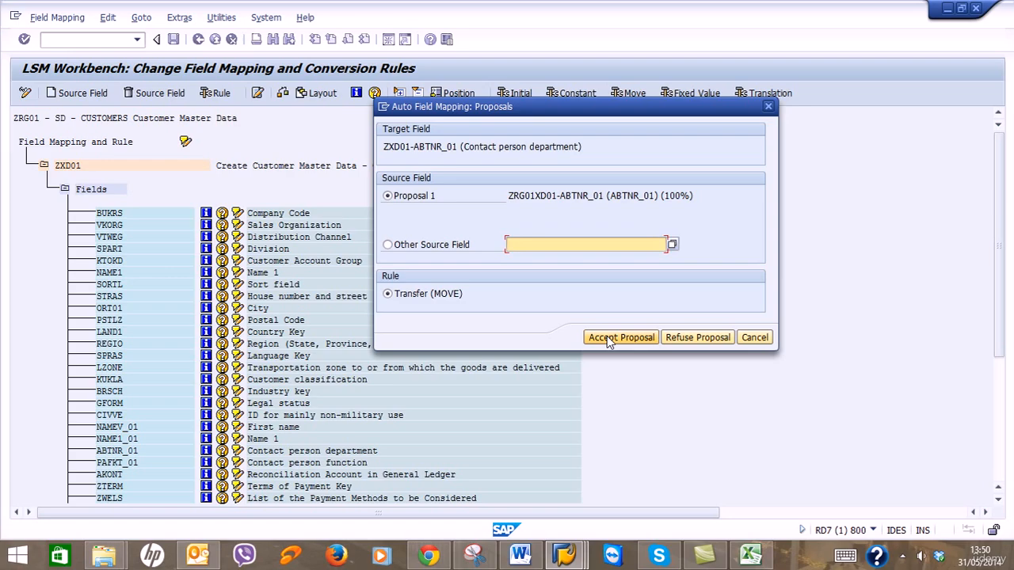
click(610, 341)
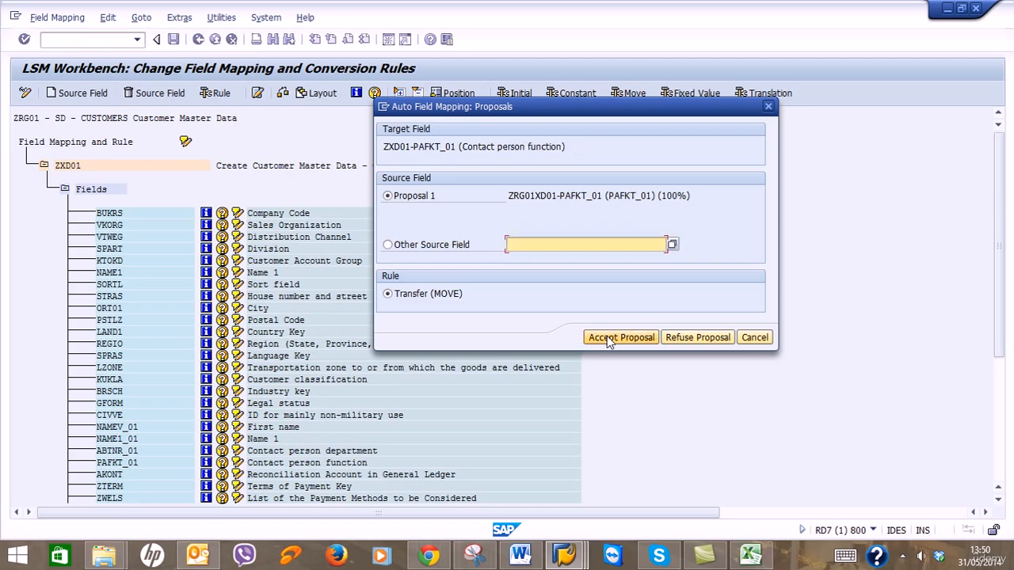
click(610, 340)
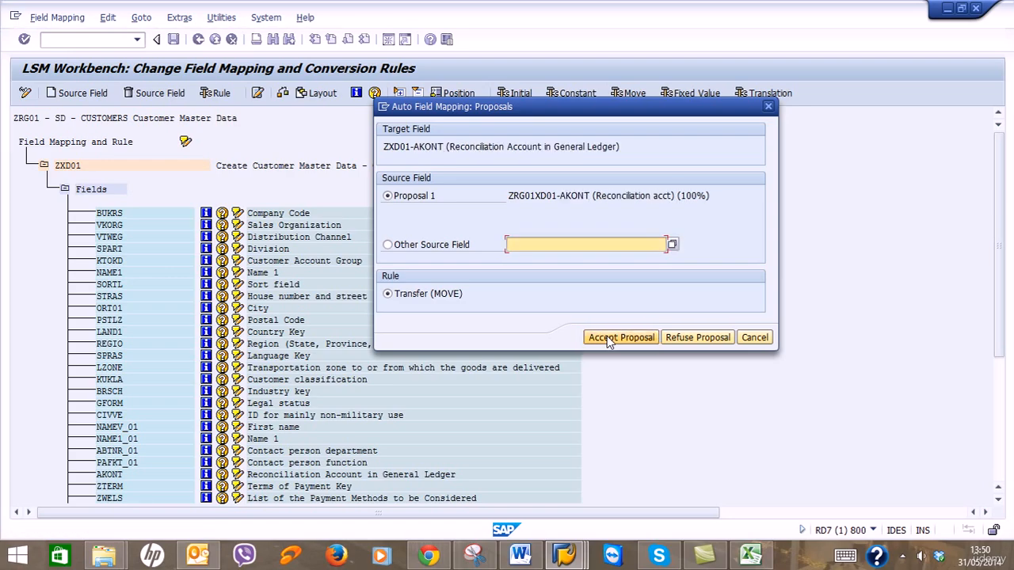
Accept the remaining MOVE proposals from AKONT through the final field TAXKD_01.
click(609, 340)
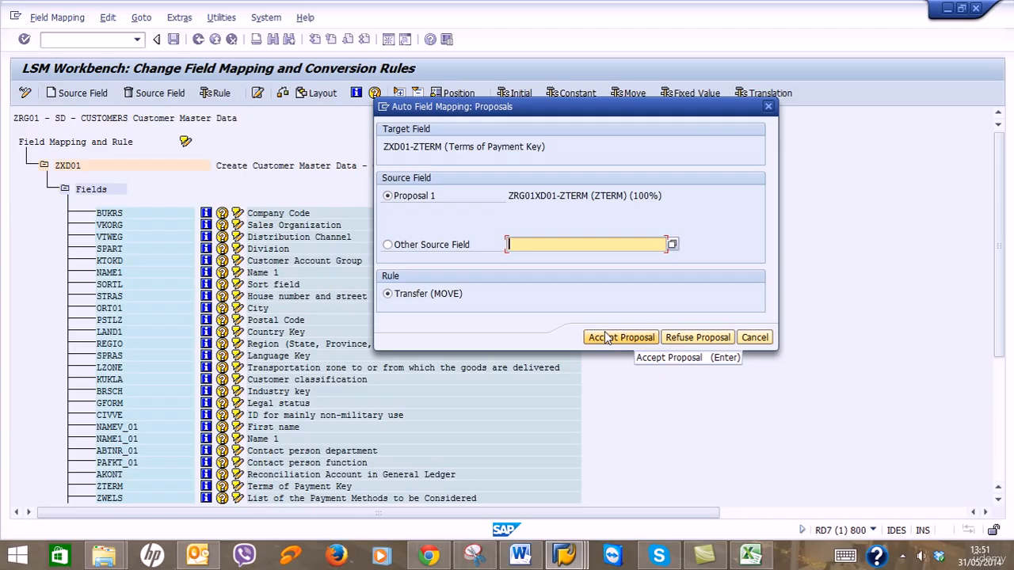
click(608, 339)
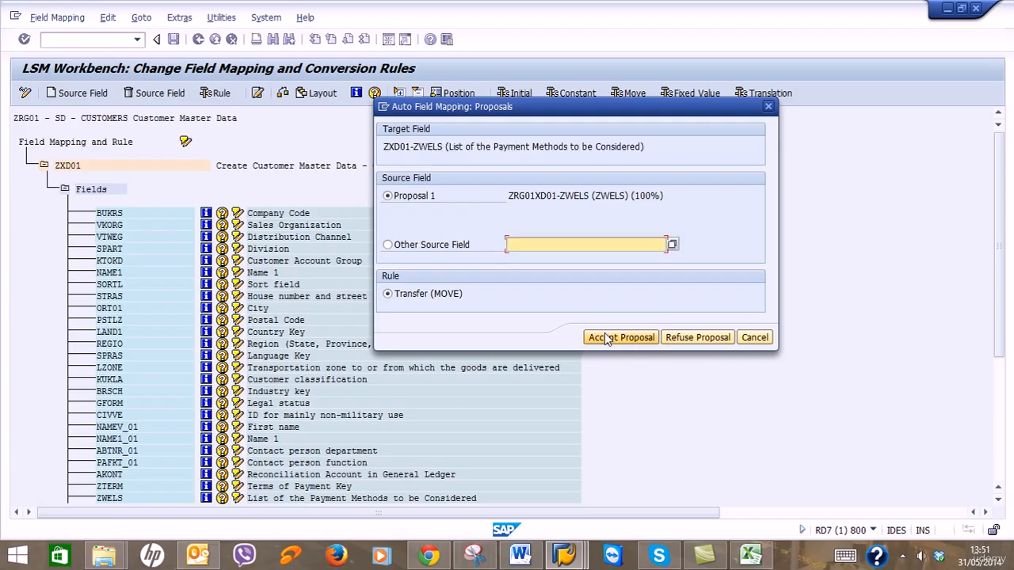
click(608, 339)
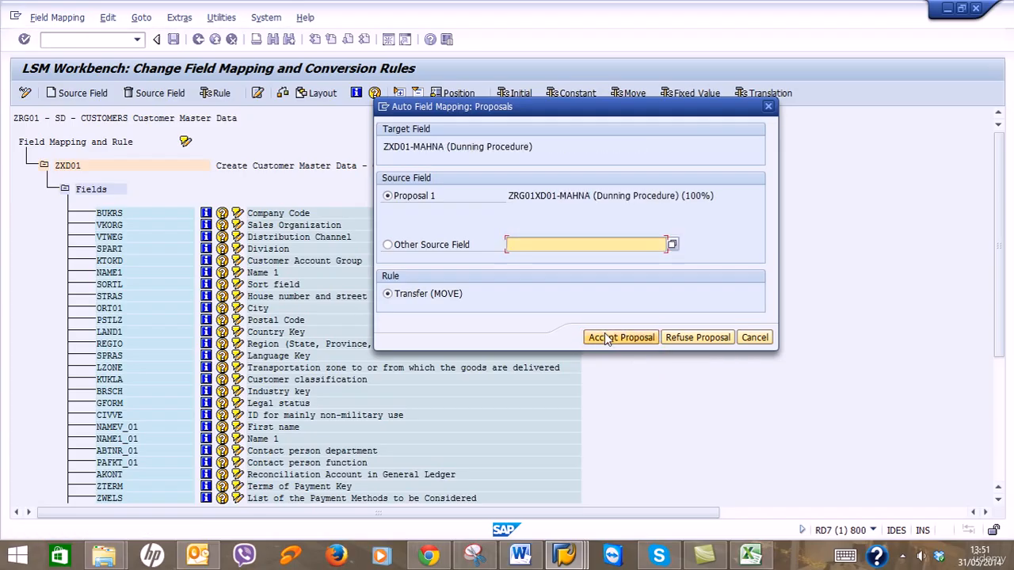
click(608, 339)
click(608, 339)
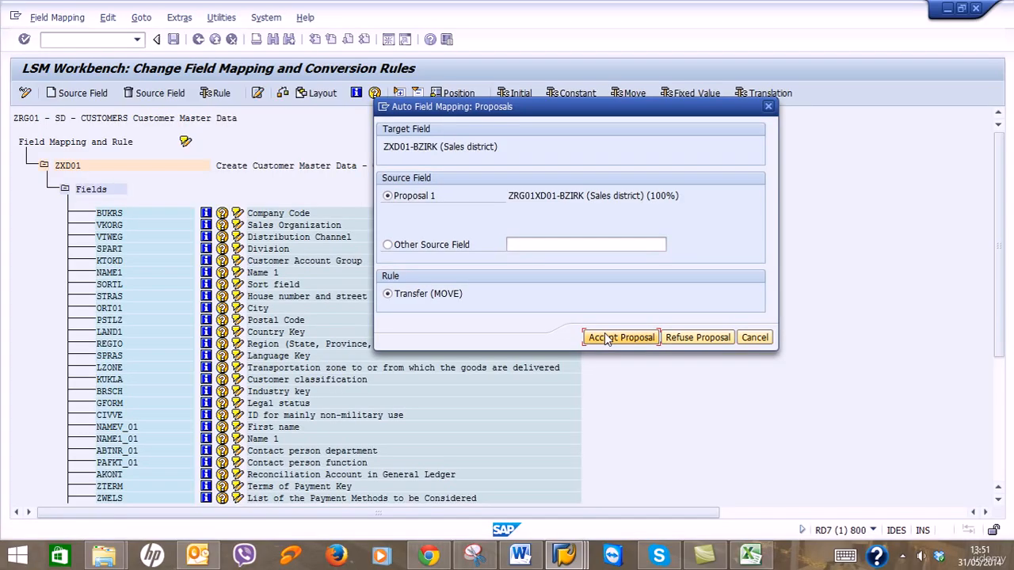
click(607, 339)
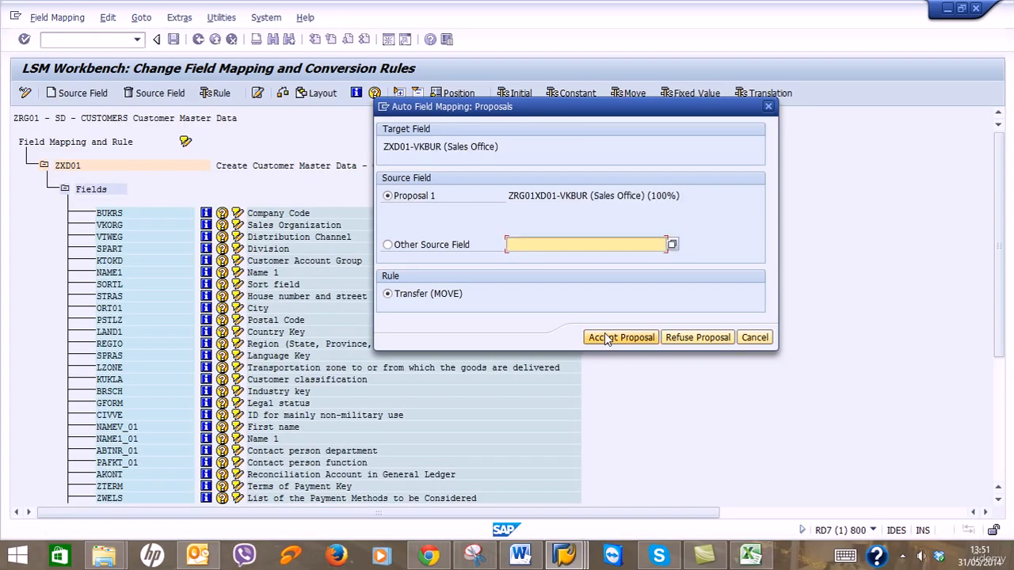
click(608, 339)
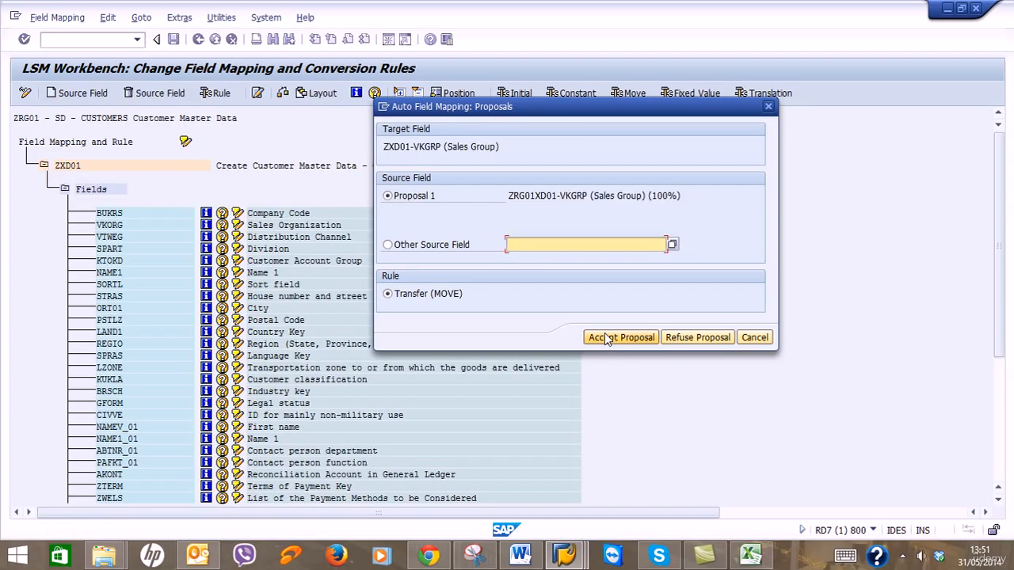
click(608, 339)
click(608, 339)
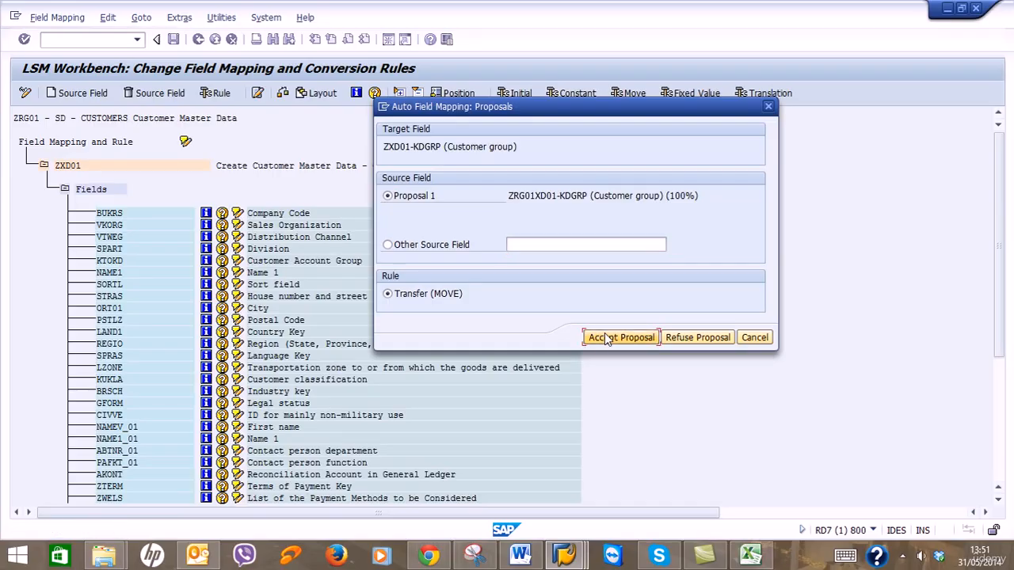
click(608, 339)
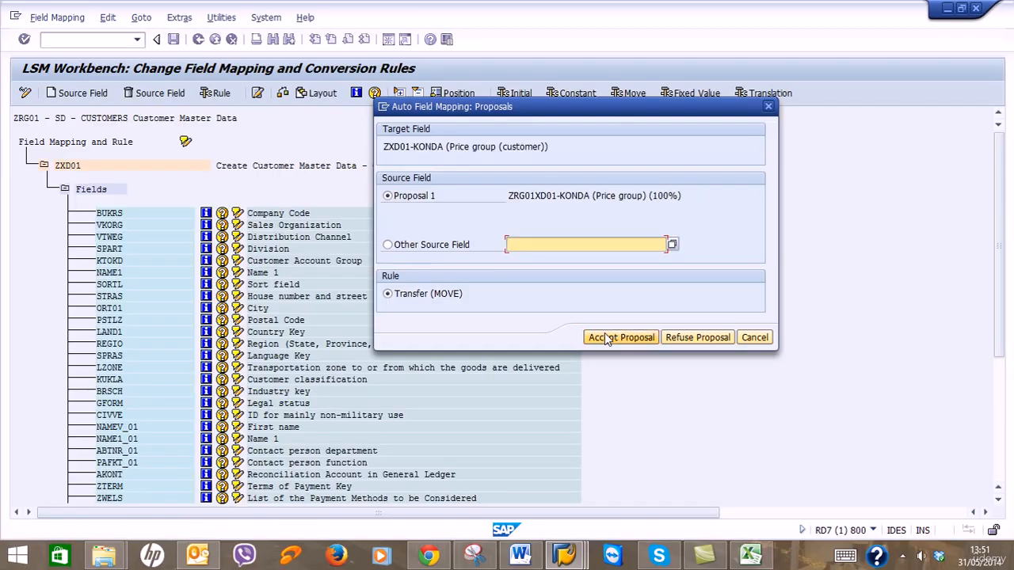
click(607, 340)
click(608, 339)
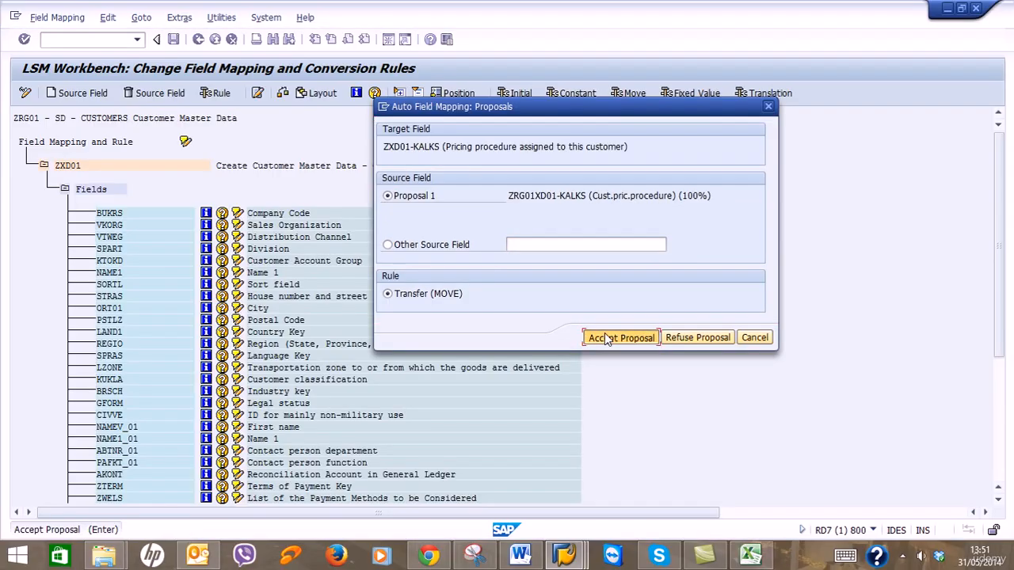
click(608, 339)
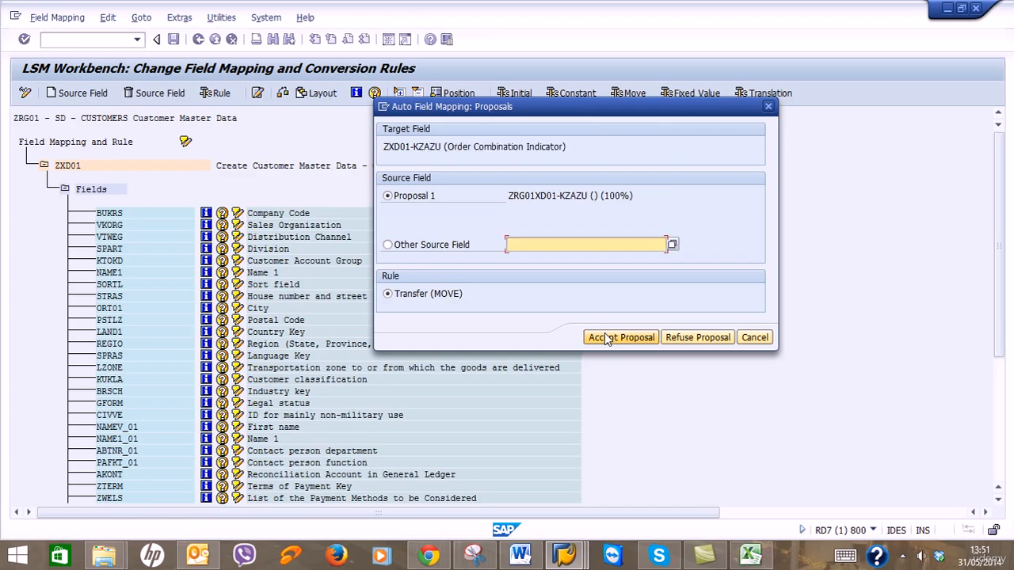
click(608, 339)
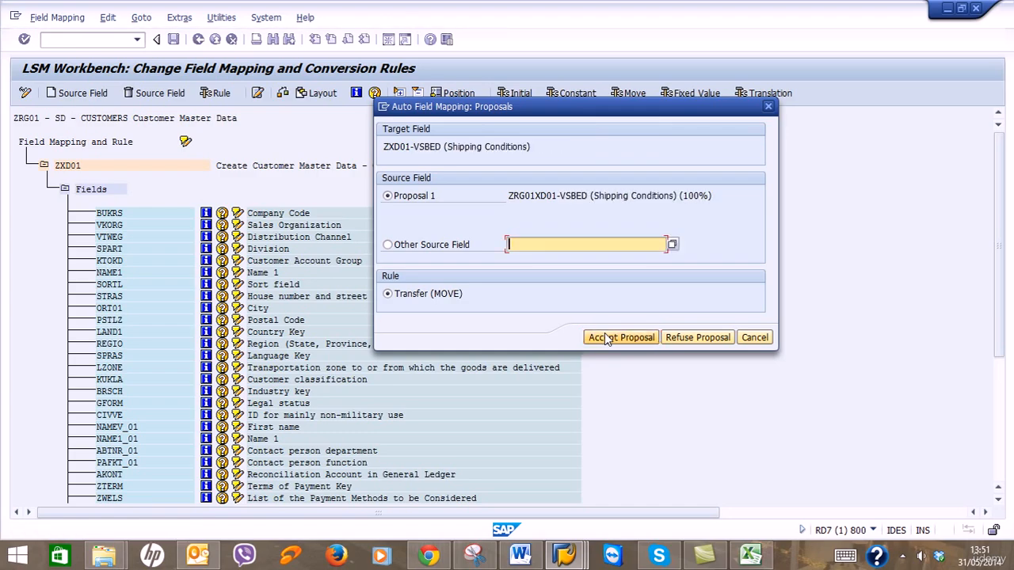
click(608, 339)
click(608, 339)
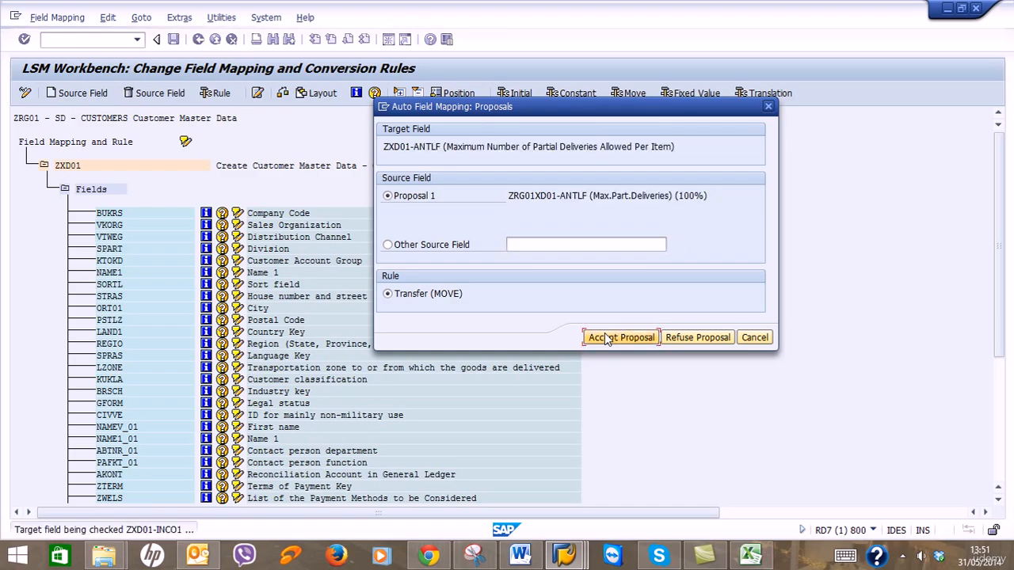
click(608, 339)
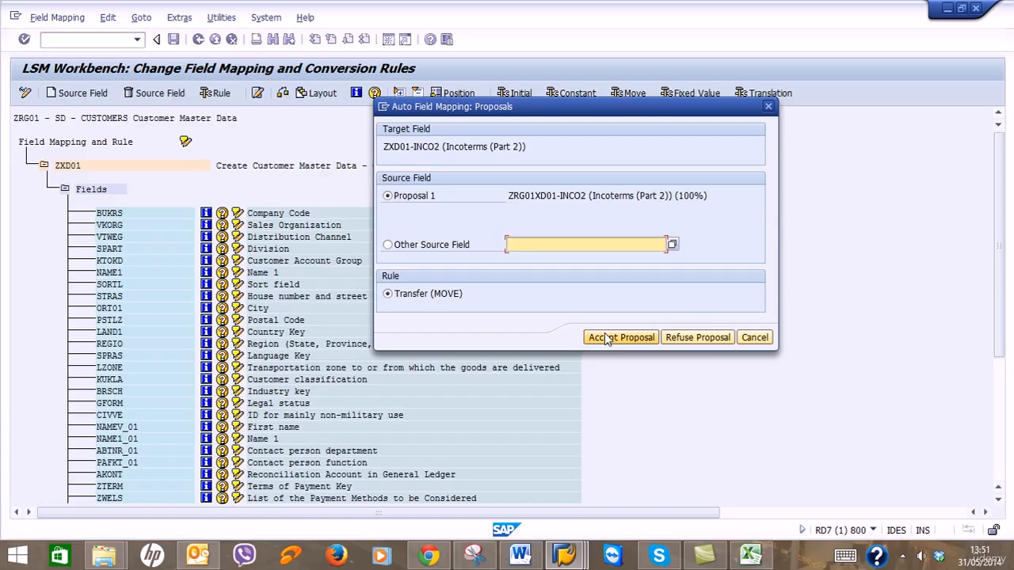
click(607, 339)
click(607, 340)
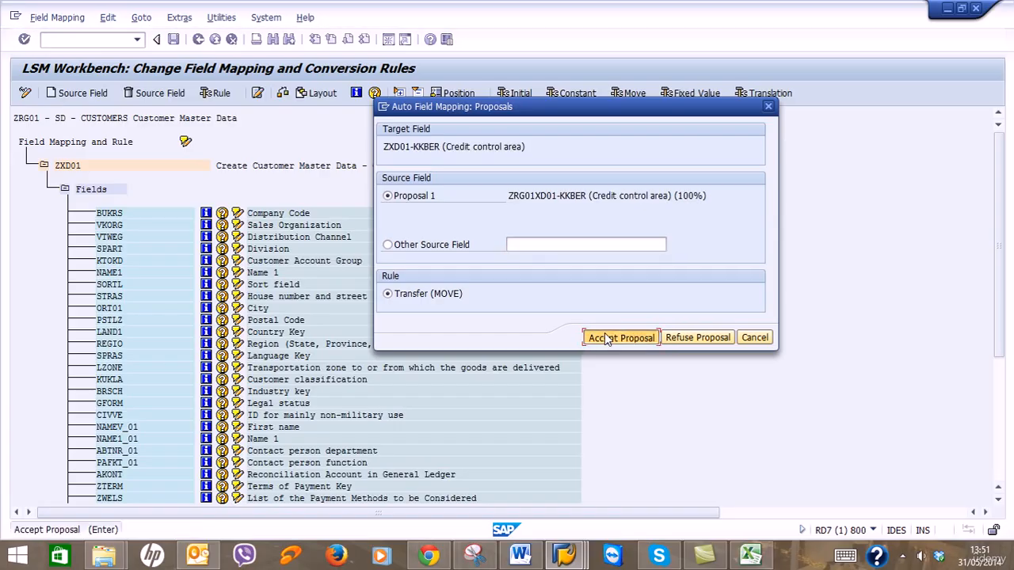
click(608, 339)
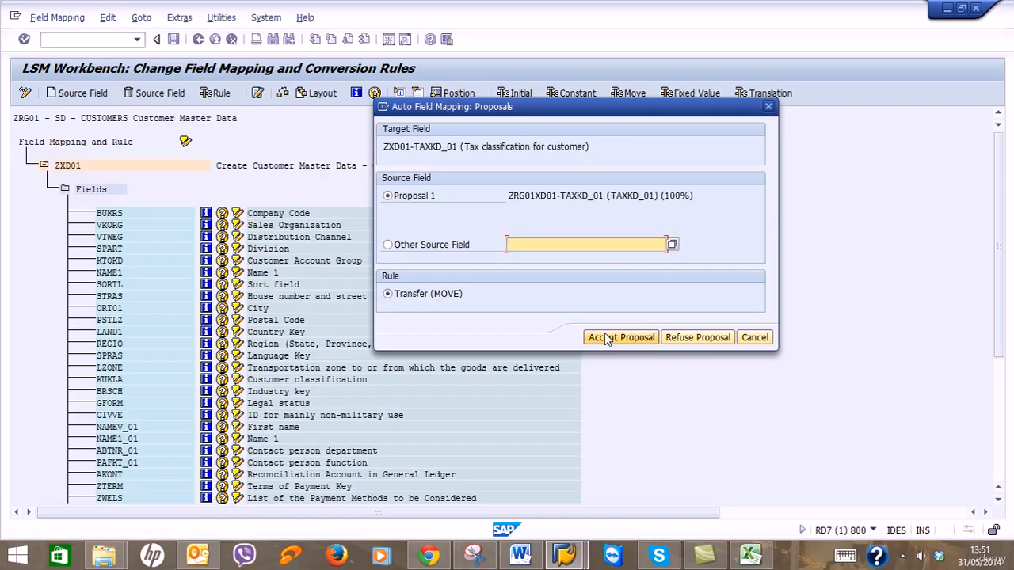
click(608, 339)
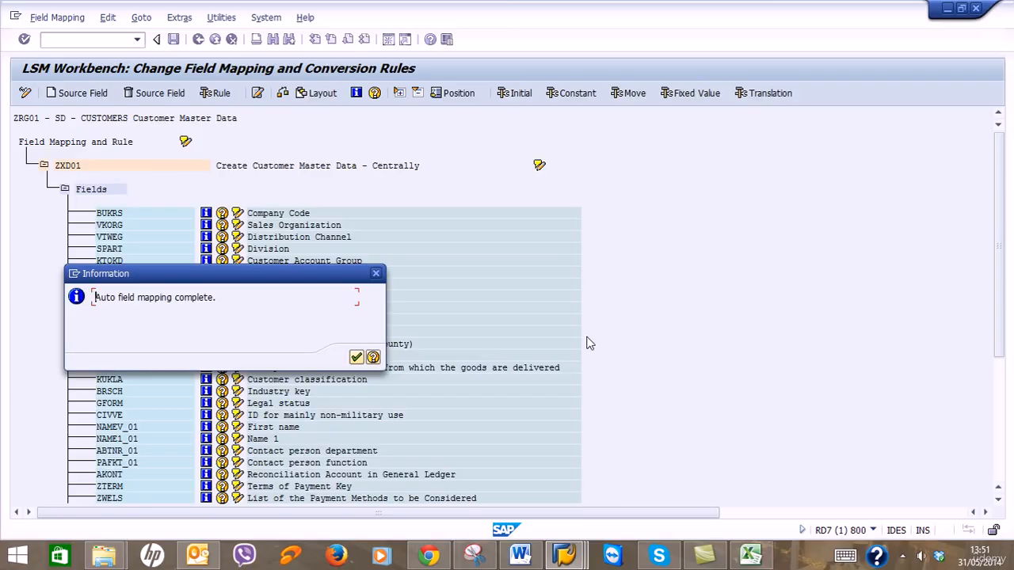
Dismiss the mapping-complete notice and page through the list, checking each field's MOVE rule.
click(355, 359)
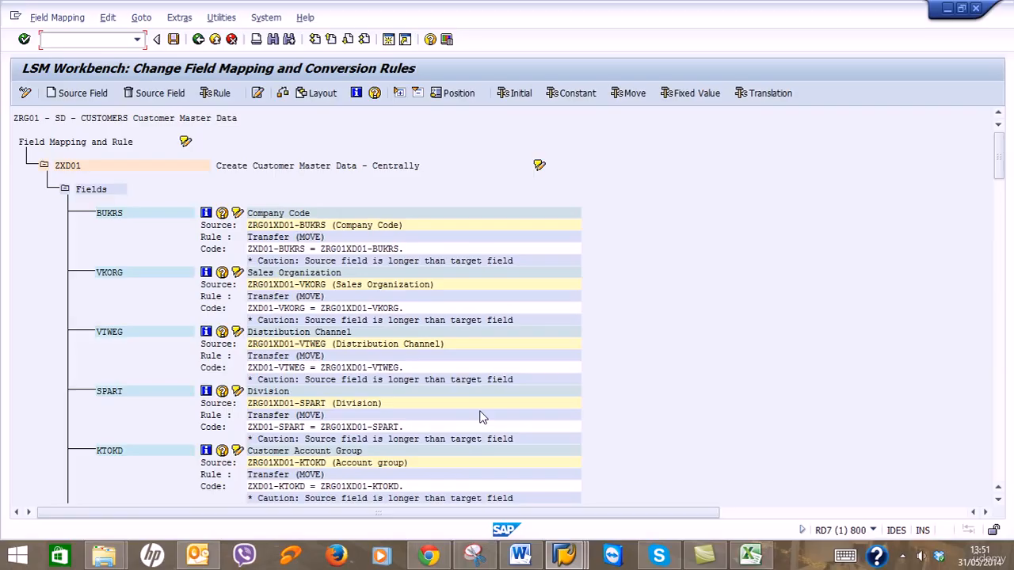
click(996, 459)
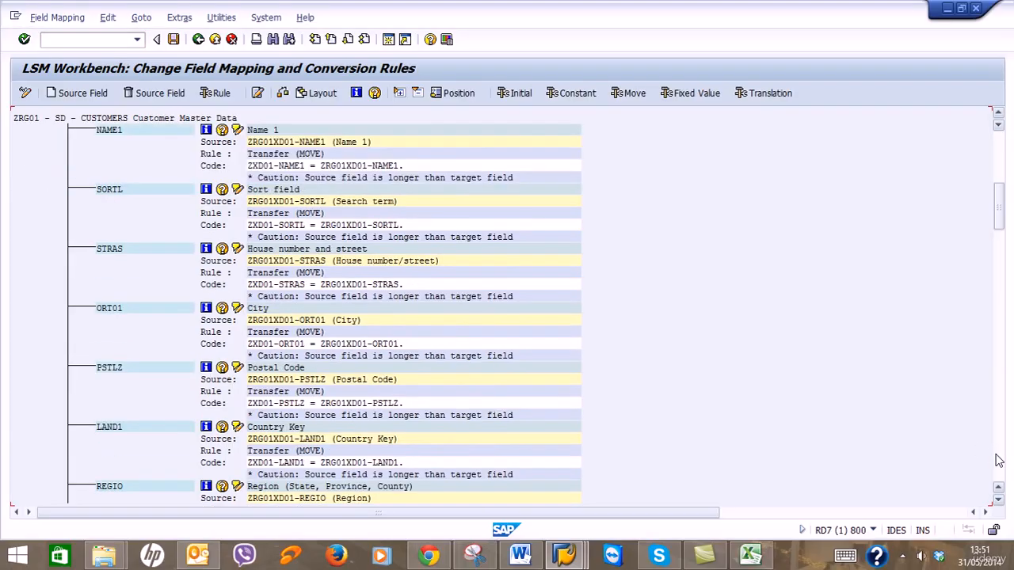
click(996, 460)
click(998, 462)
click(998, 461)
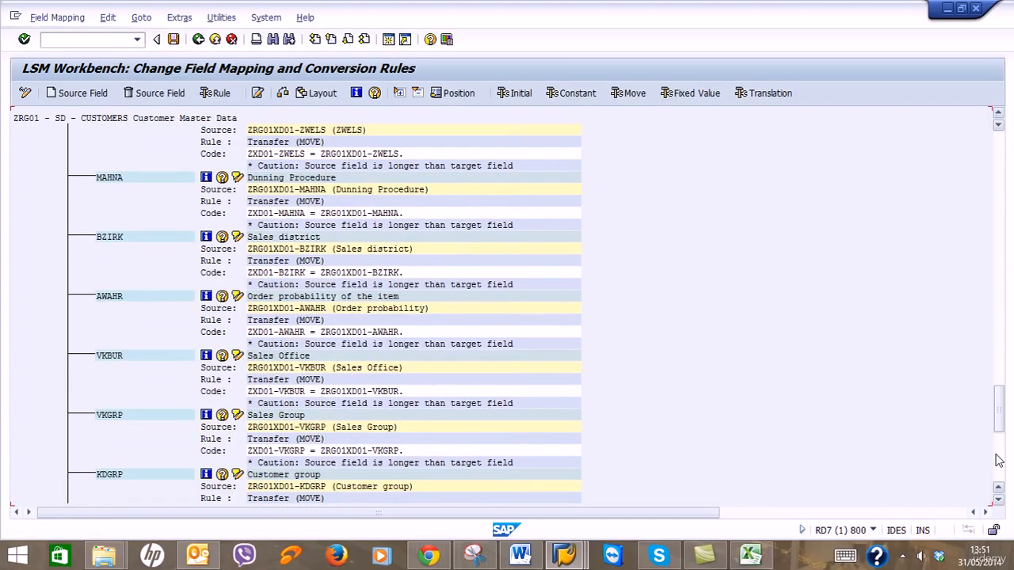
click(998, 461)
click(998, 461)
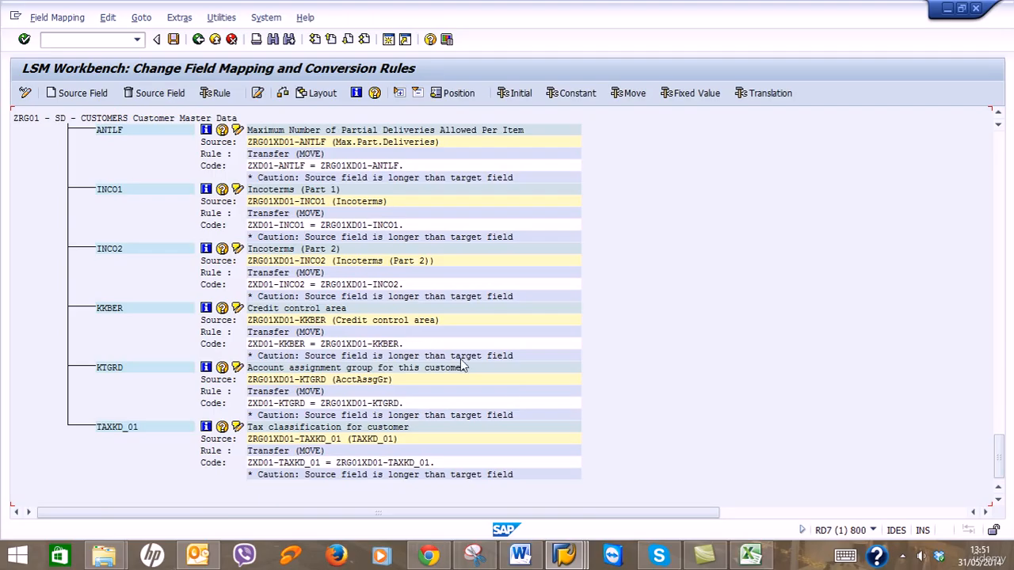
click(520, 554)
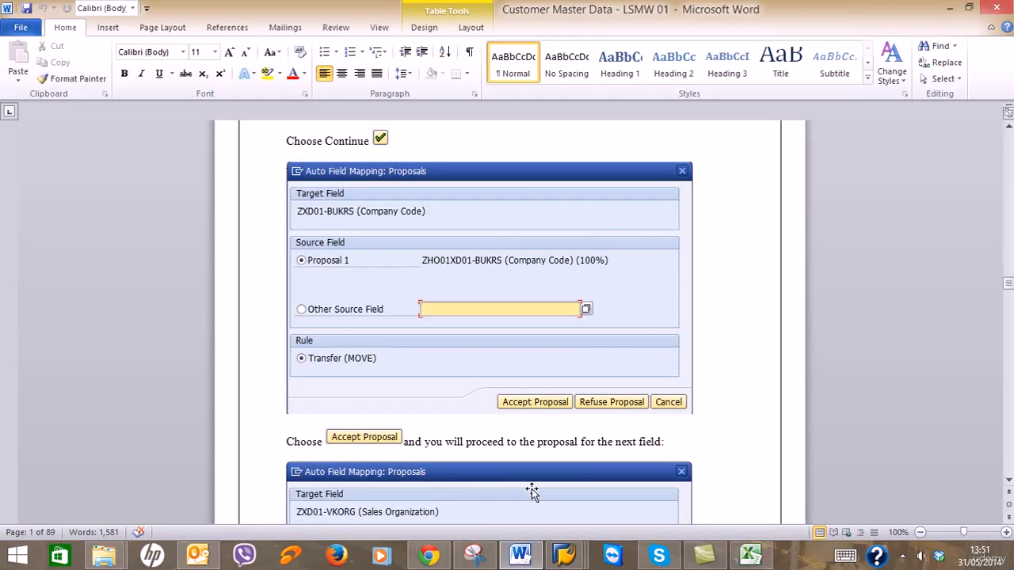
Compare the mapping with the guide's Change Field Mapping screenshot, then return to SAP.
scroll(532, 487, down, 5)
scroll(532, 487, down, 5)
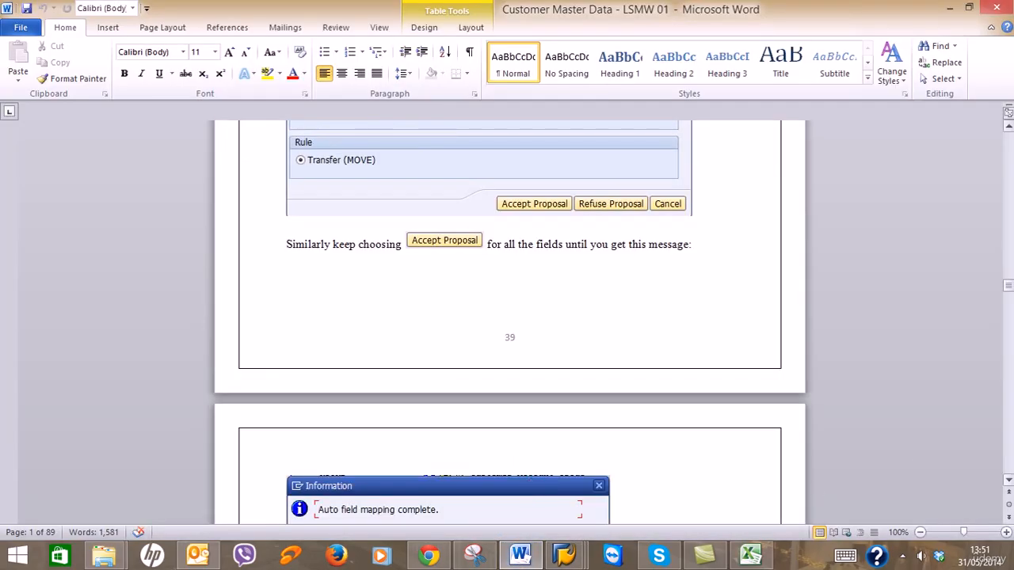
scroll(917, 469, down, 10)
scroll(509, 322, down, 8)
click(1010, 239)
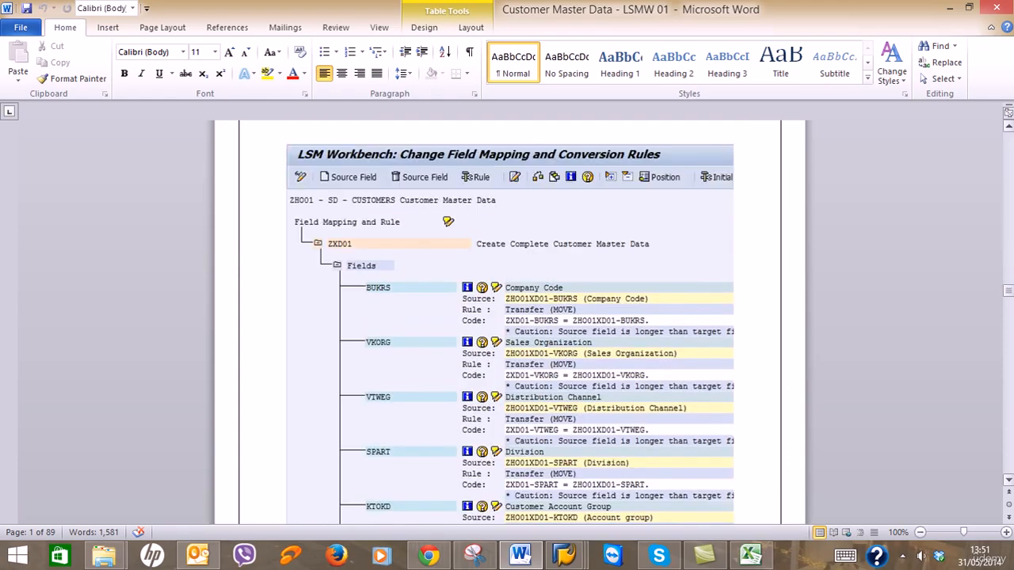
click(1010, 239)
scroll(1010, 389, up, 6)
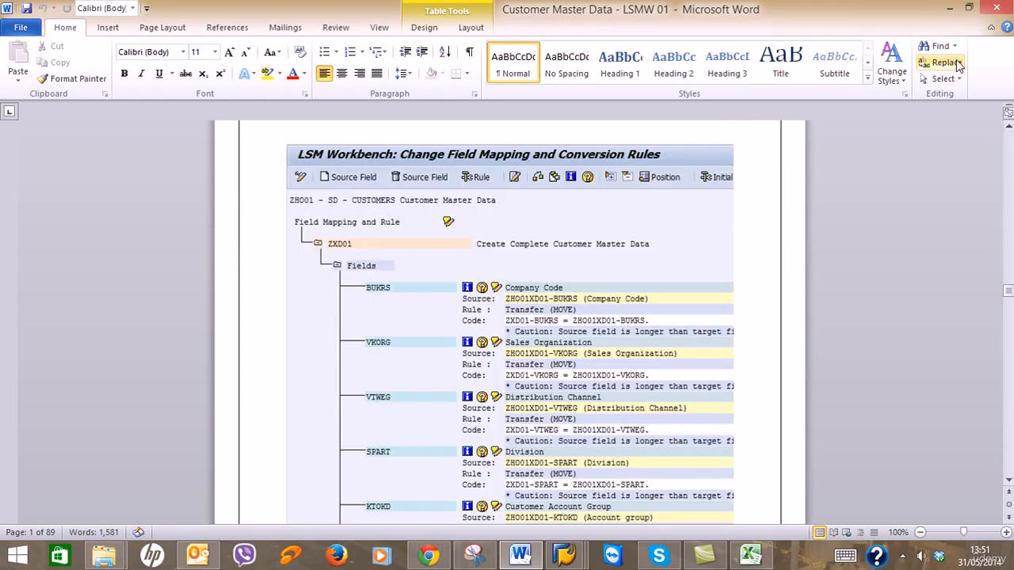
click(949, 8)
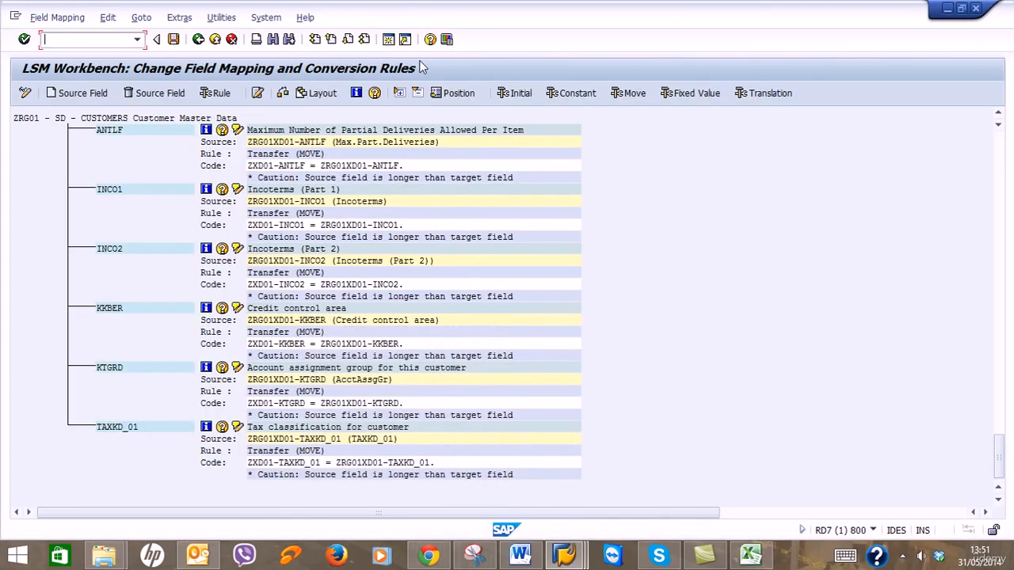
Save the ZRG01 field mapping and run Check Syntax on its conversion rules.
click(173, 41)
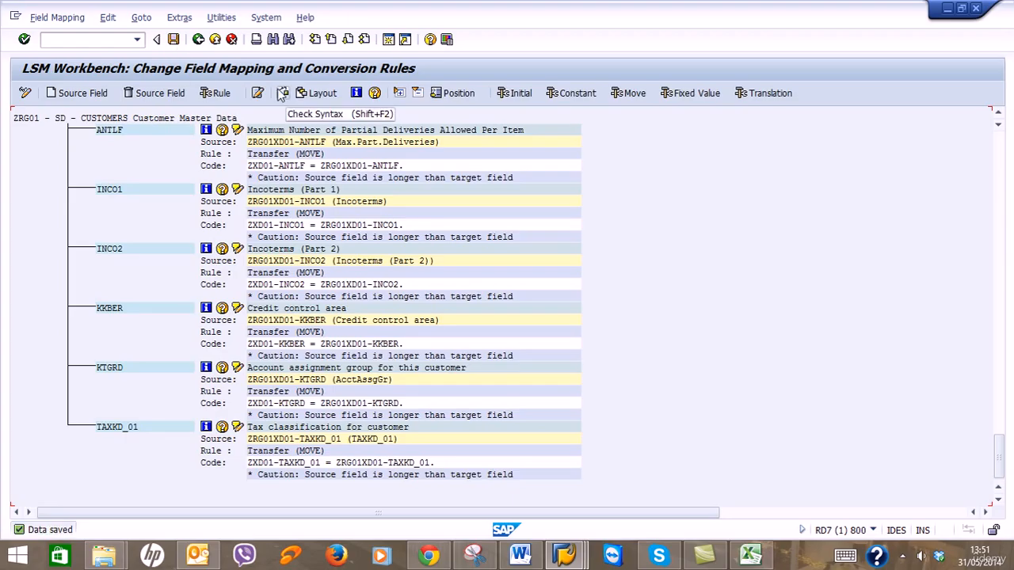
click(283, 94)
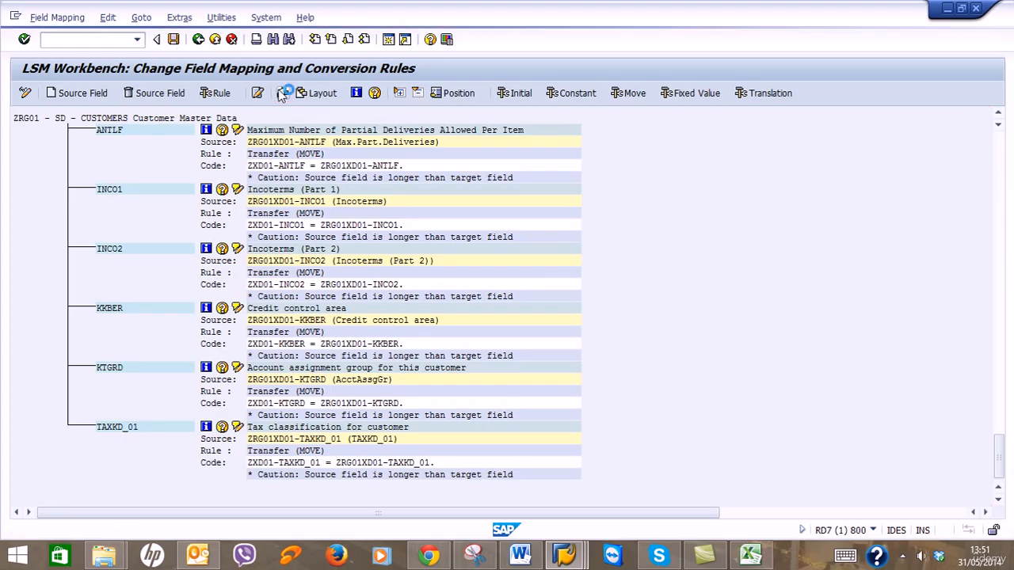
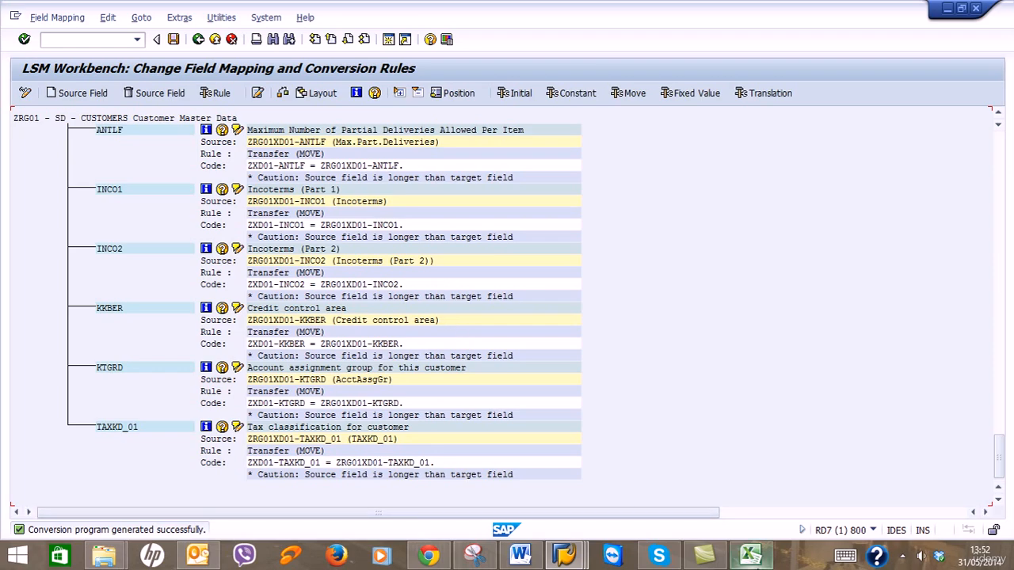
Check the guide, then go back from the ZRG01 field mapping to the process-step list.
click(561, 555)
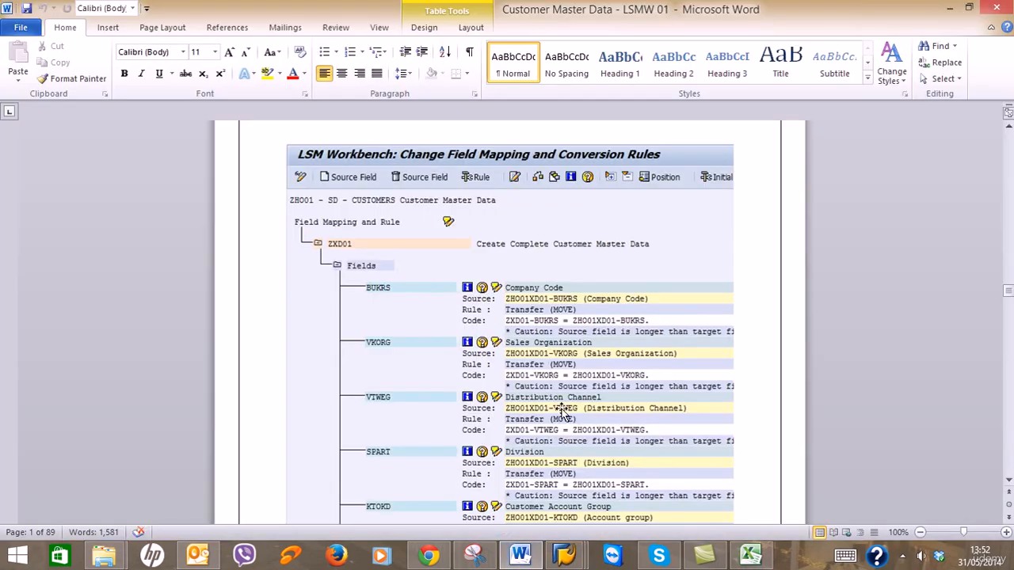
scroll(562, 409, down, 5)
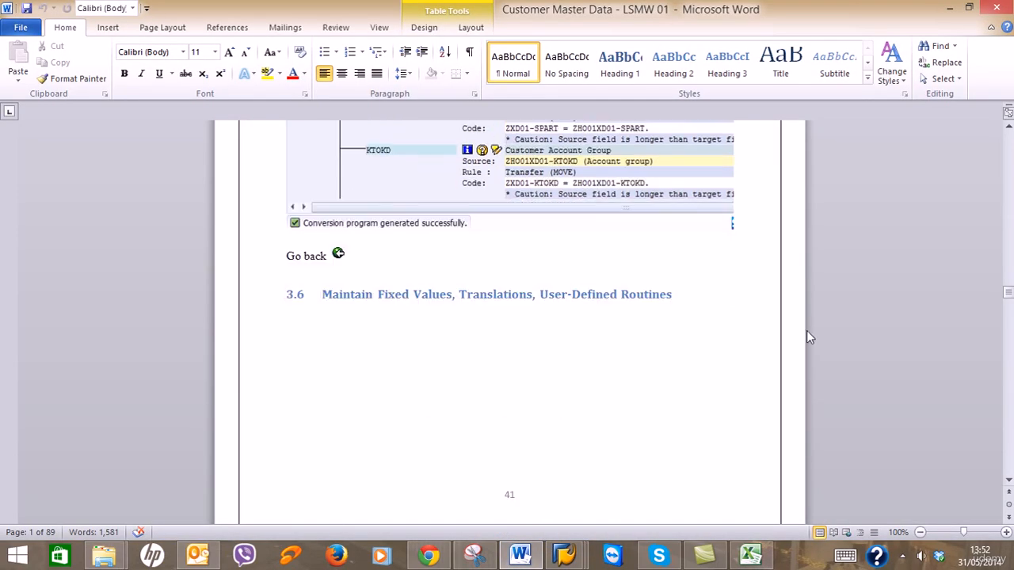
click(949, 8)
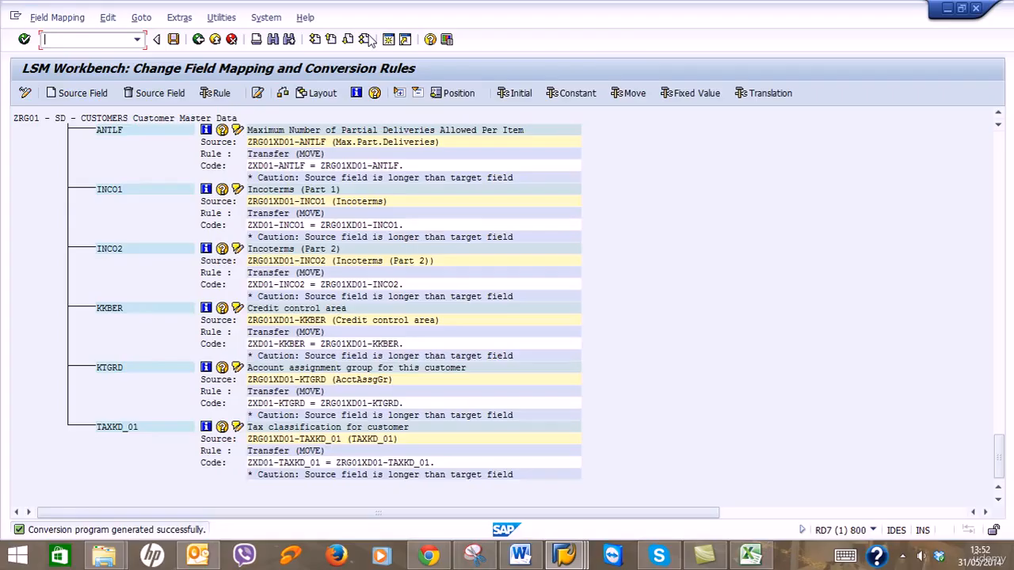
click(198, 39)
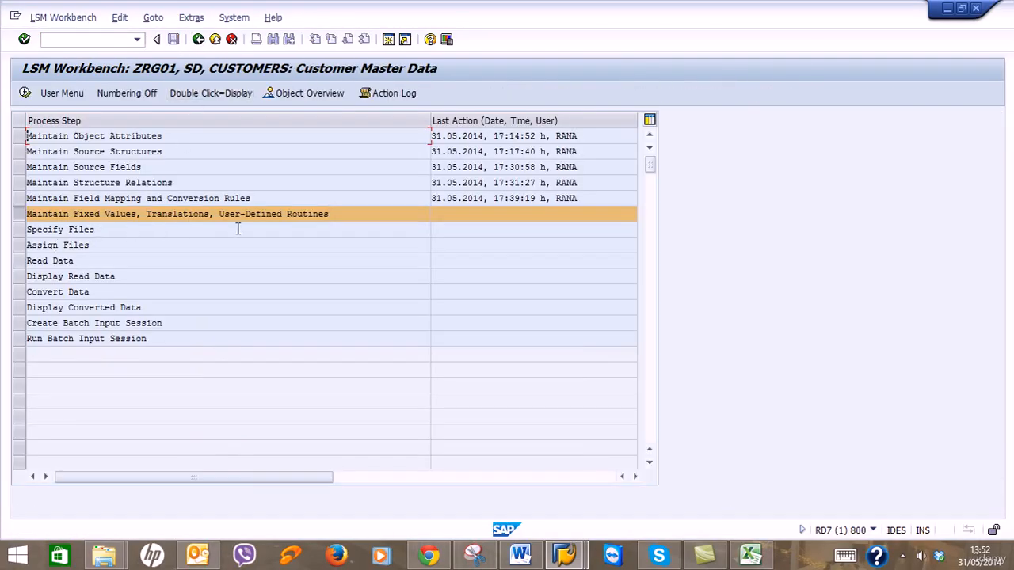
Read the guide's next step, then select and execute the Specify Files step.
click(516, 553)
scroll(713, 371, down, 10)
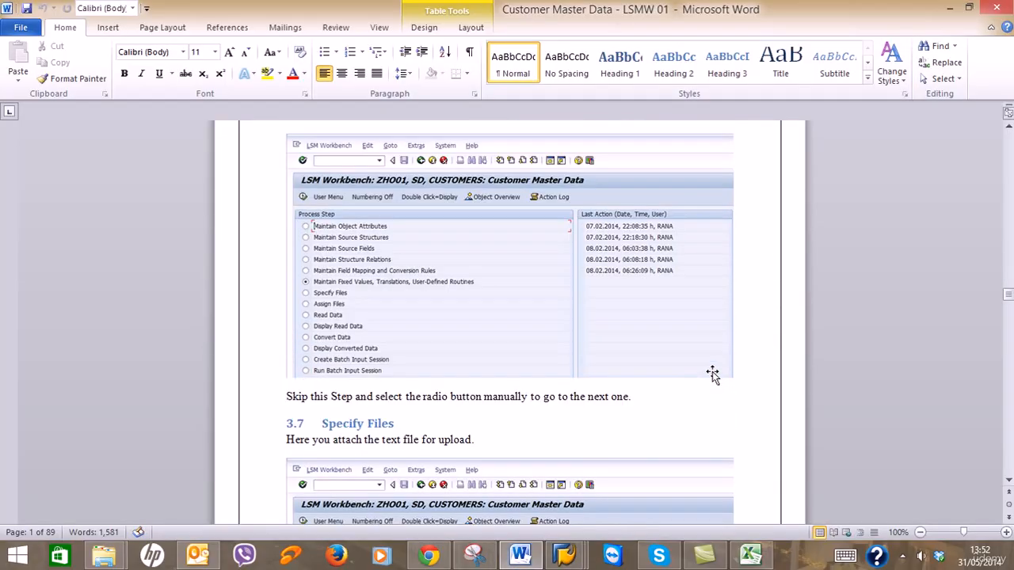
scroll(713, 371, down, 4)
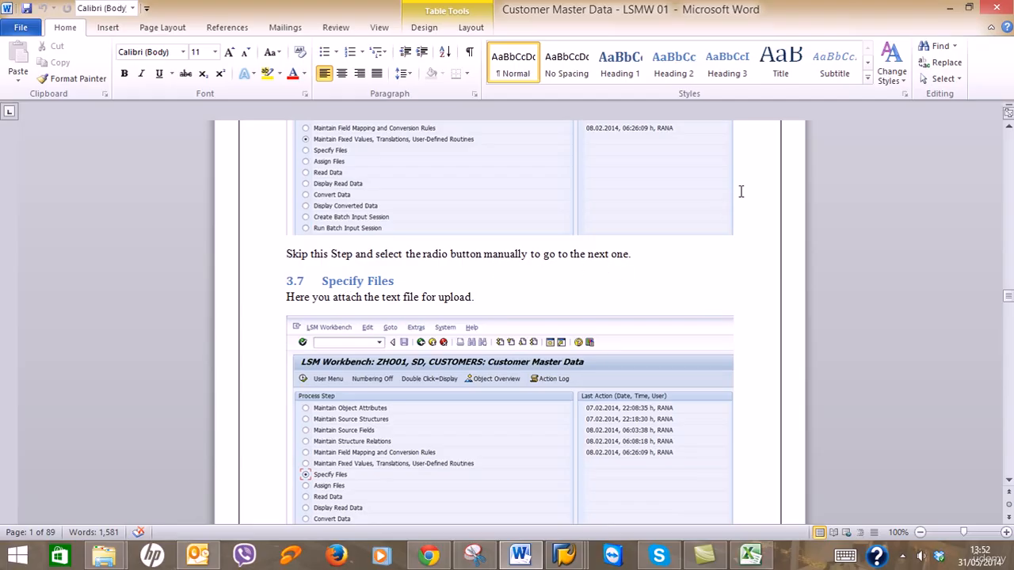
click(950, 8)
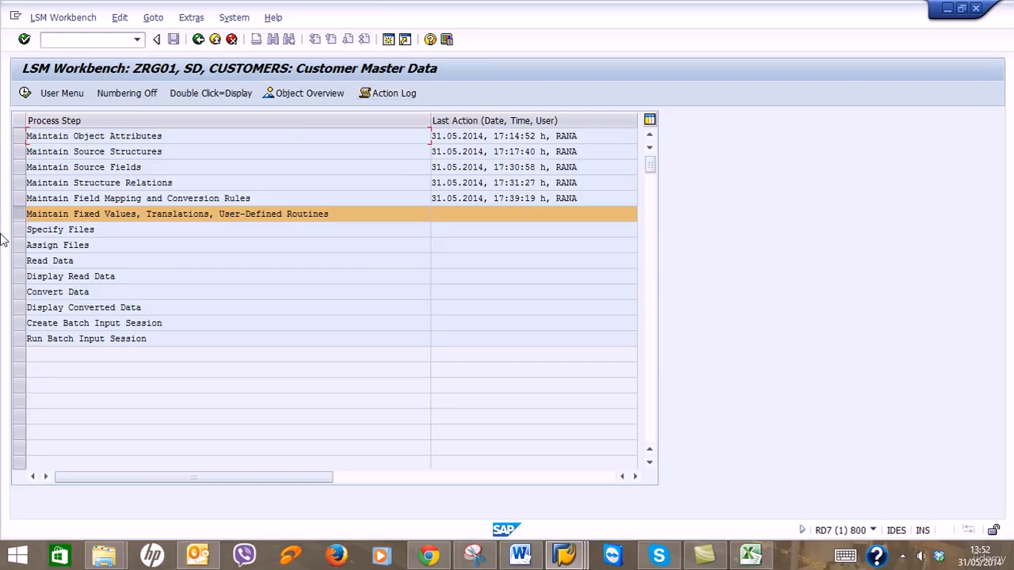
click(28, 231)
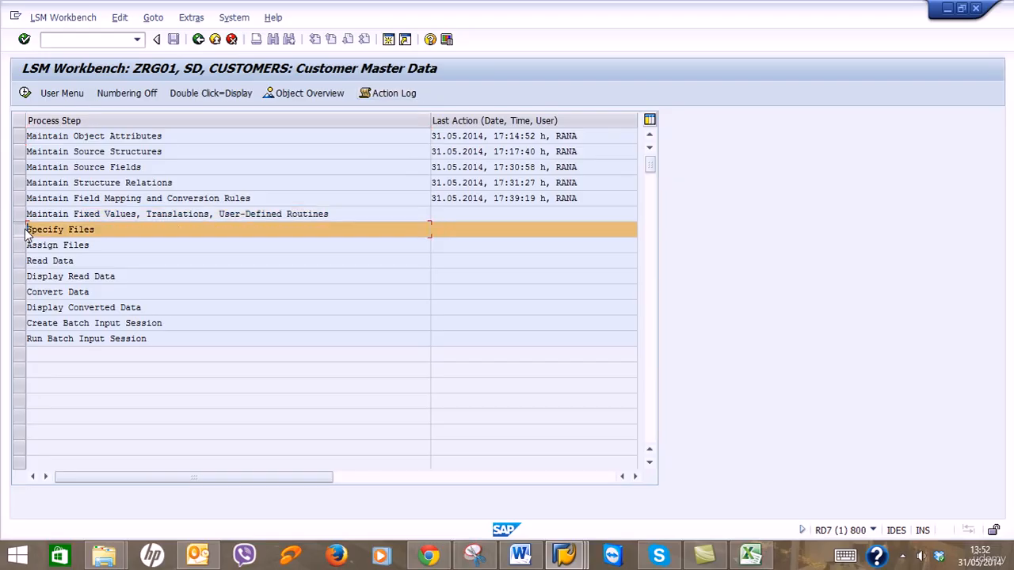
click(25, 93)
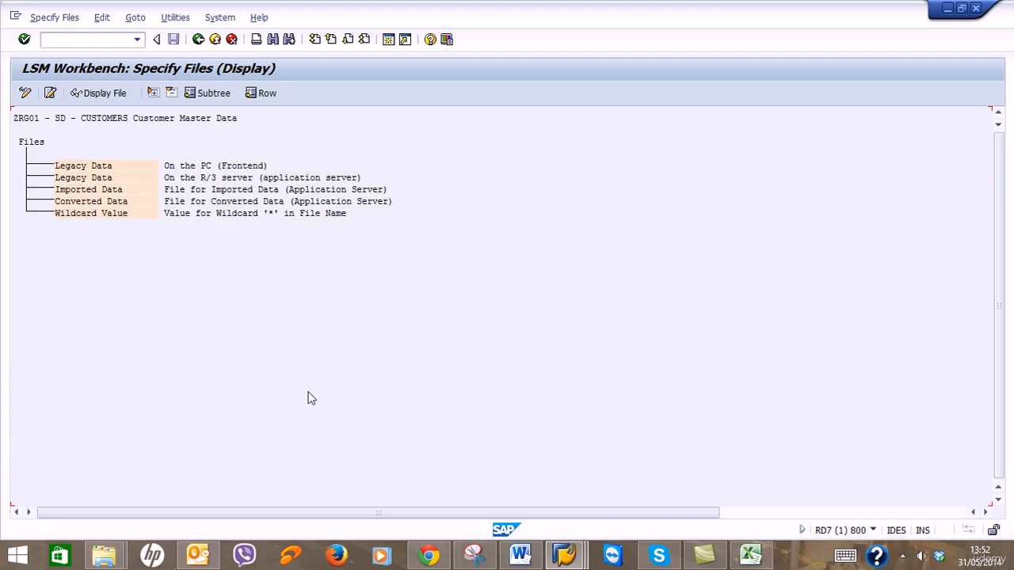
Read the guide's Specify Files instructions, deleting a doubled 'the' in its text.
click(519, 555)
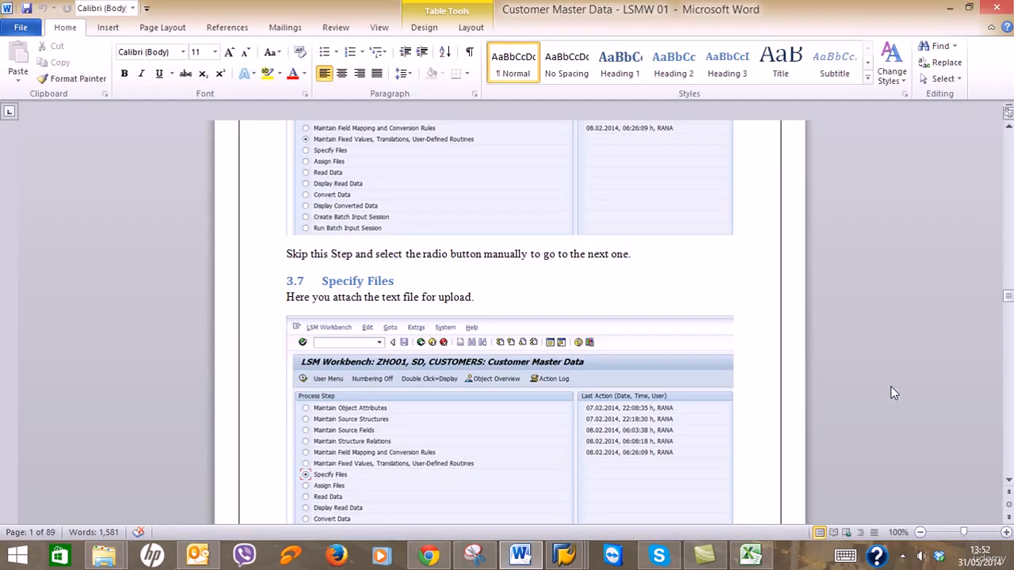
scroll(893, 393, down, 5)
scroll(890, 386, up, 3)
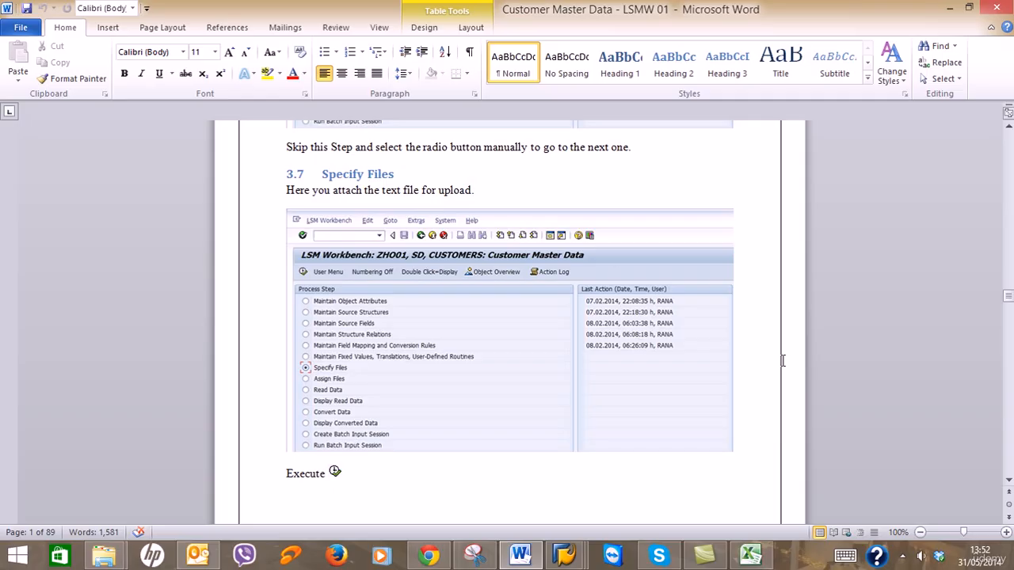
scroll(783, 360, down, 14)
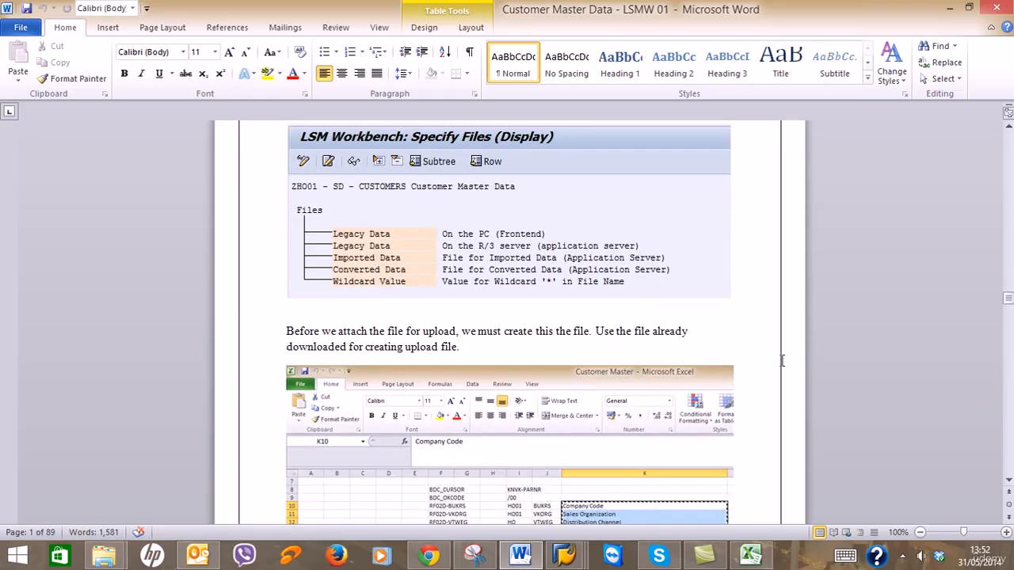
scroll(783, 361, down, 2)
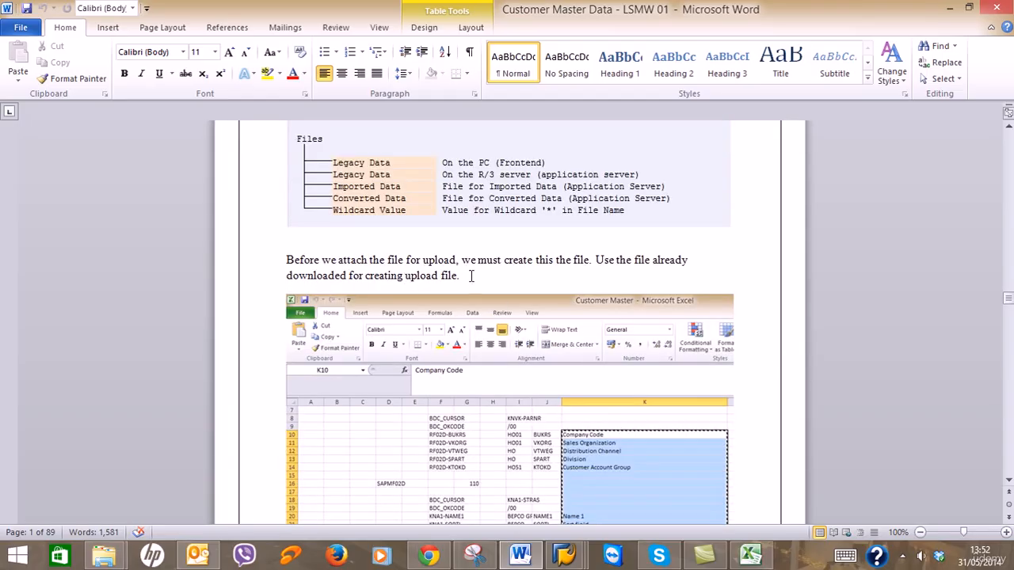
click(571, 260)
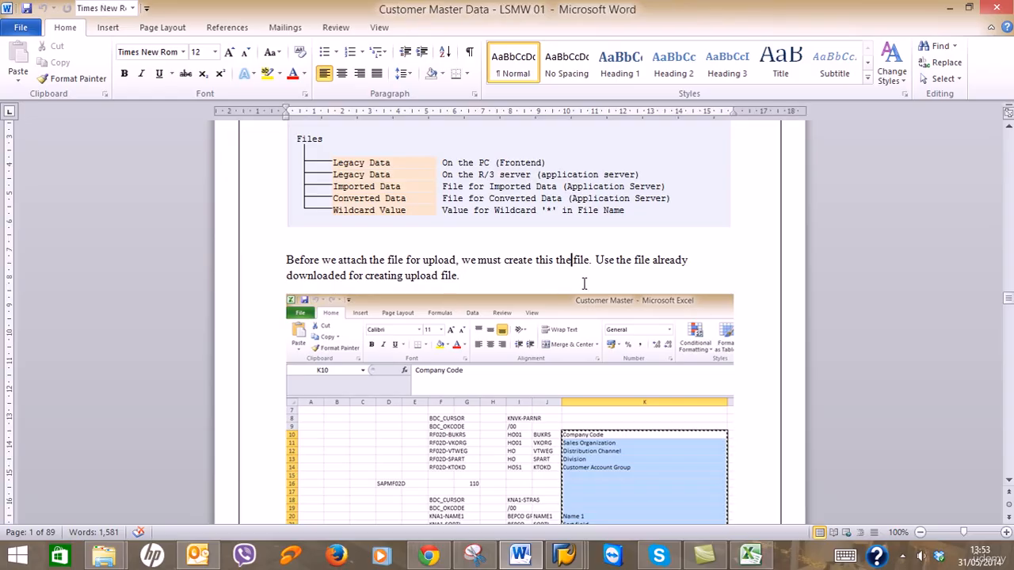
key(BackSpace)
key(BackSpace)
key(BackSpace)
key(BackSpace)
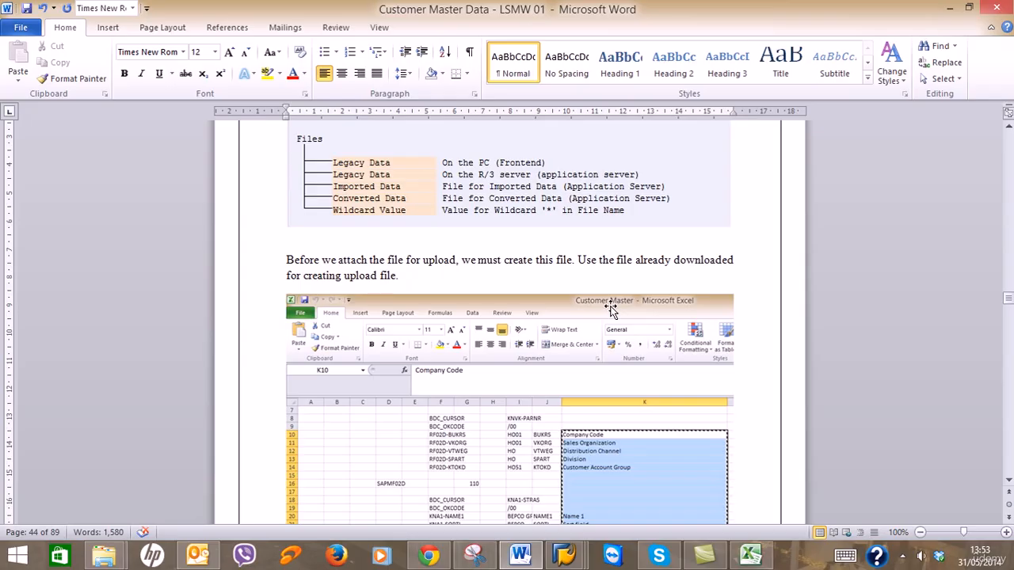
scroll(610, 307, down, 3)
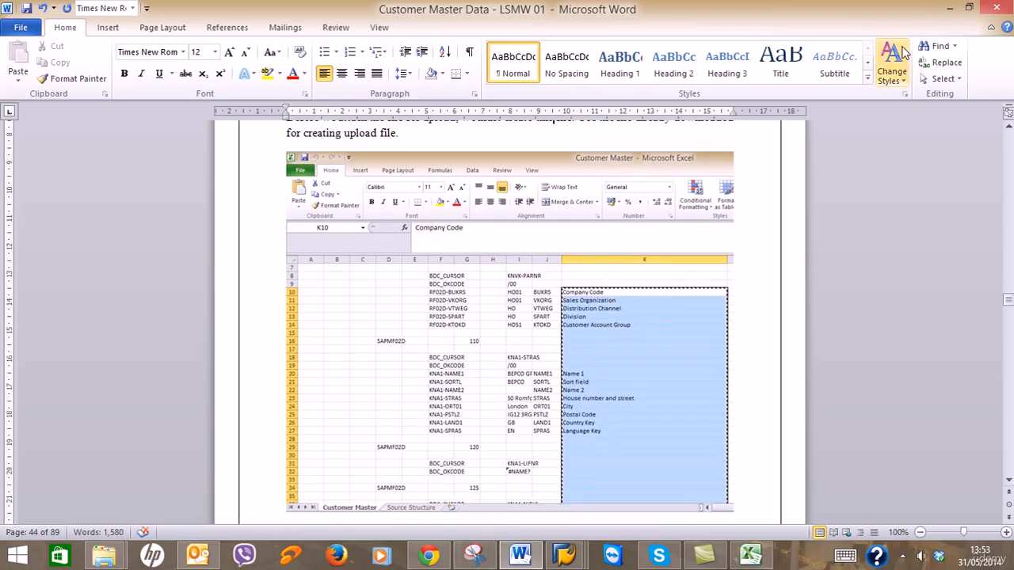
click(949, 7)
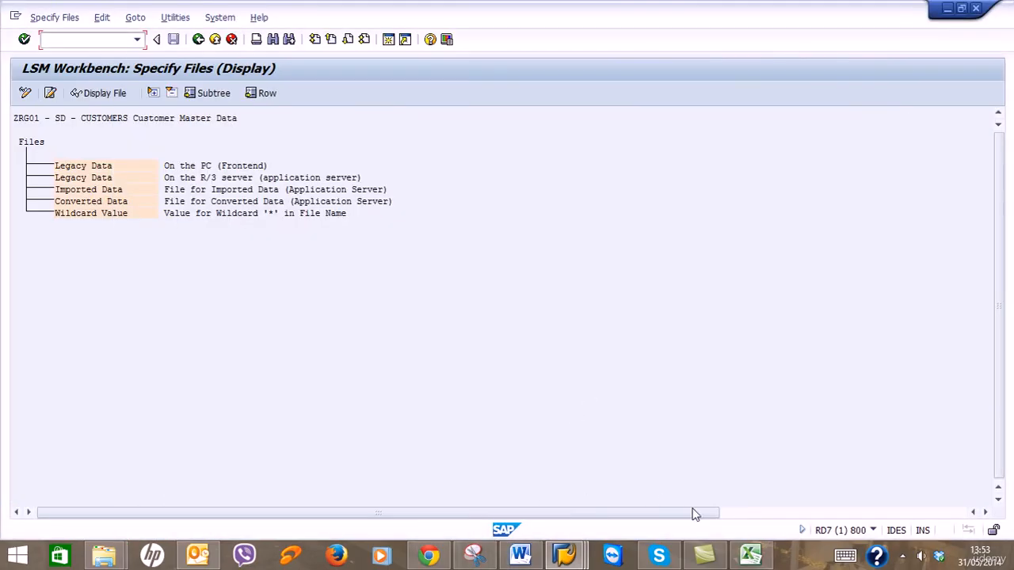
Copy column K of the Customer sheet and insert a new blank Sheet2.
click(751, 554)
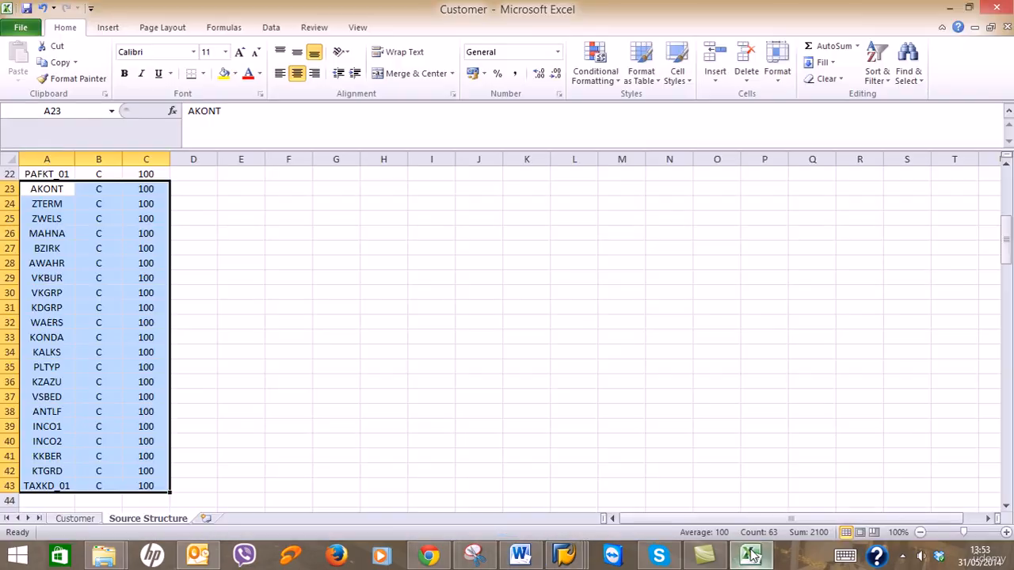
click(76, 520)
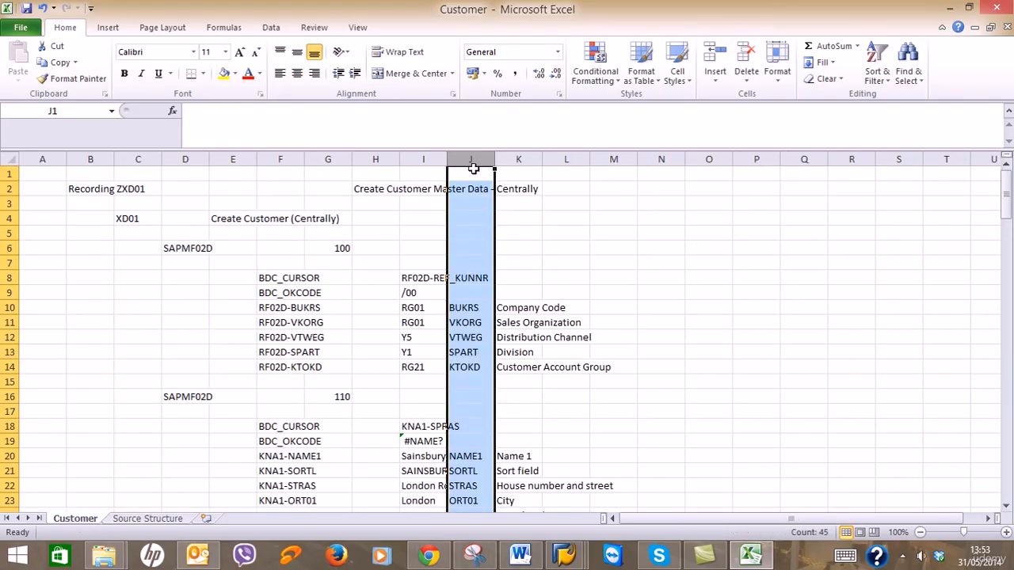
click(511, 160)
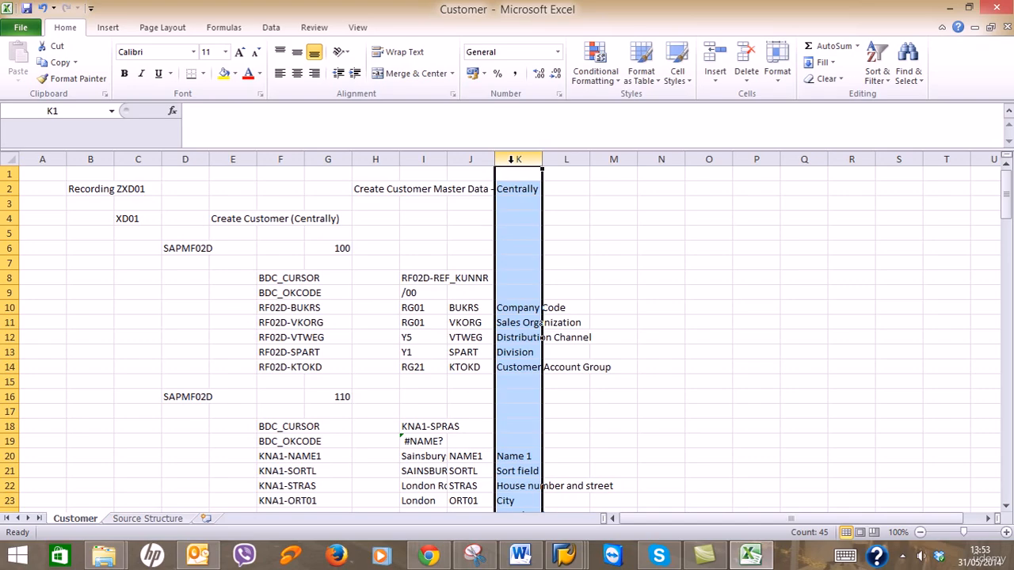
key(ctrl+c)
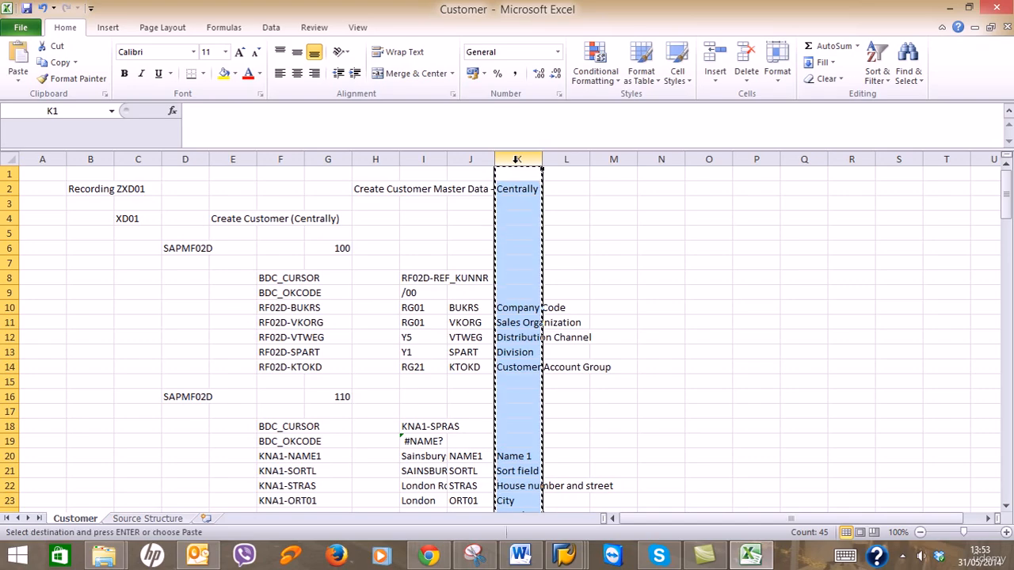
click(206, 519)
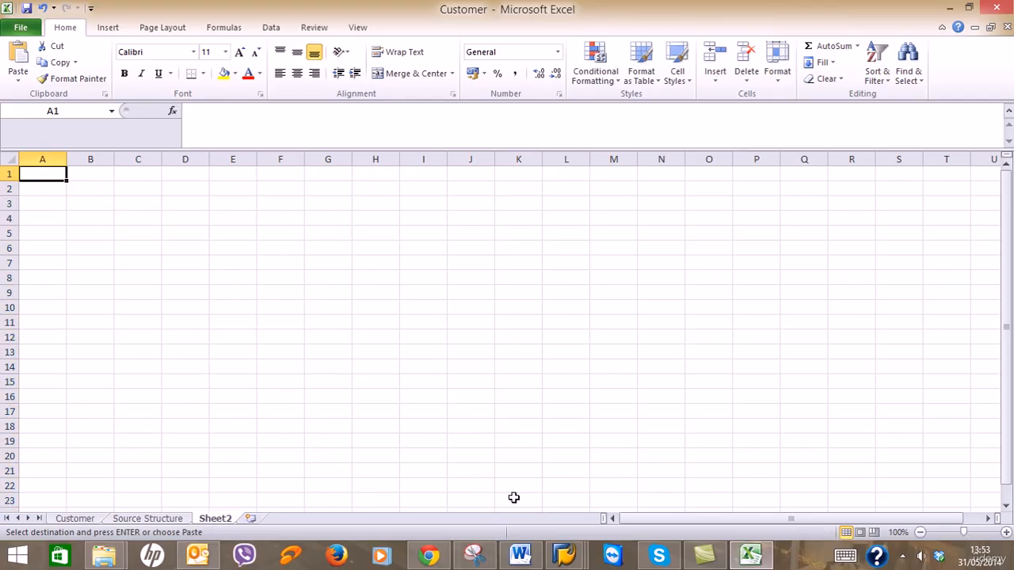
Check the guide for where to paste the column, then return to the Customer sheet.
click(520, 555)
scroll(539, 476, down, 8)
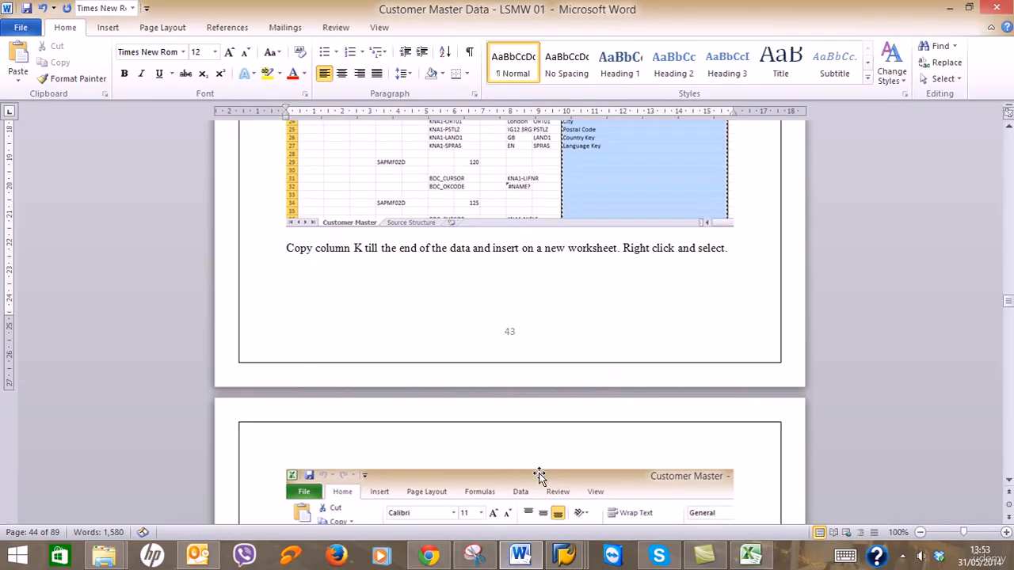
scroll(543, 396, down, 8)
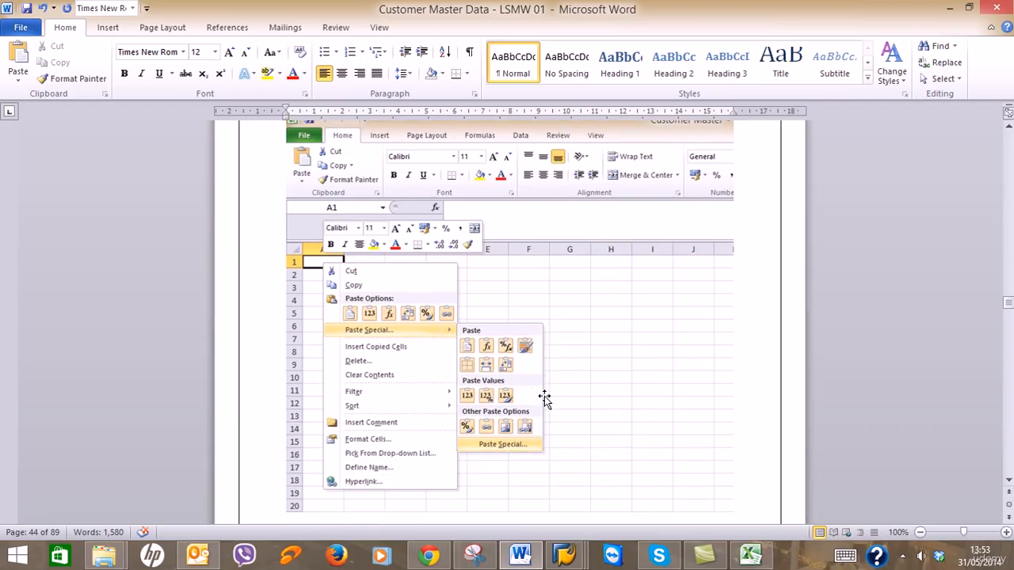
scroll(544, 396, down, 7)
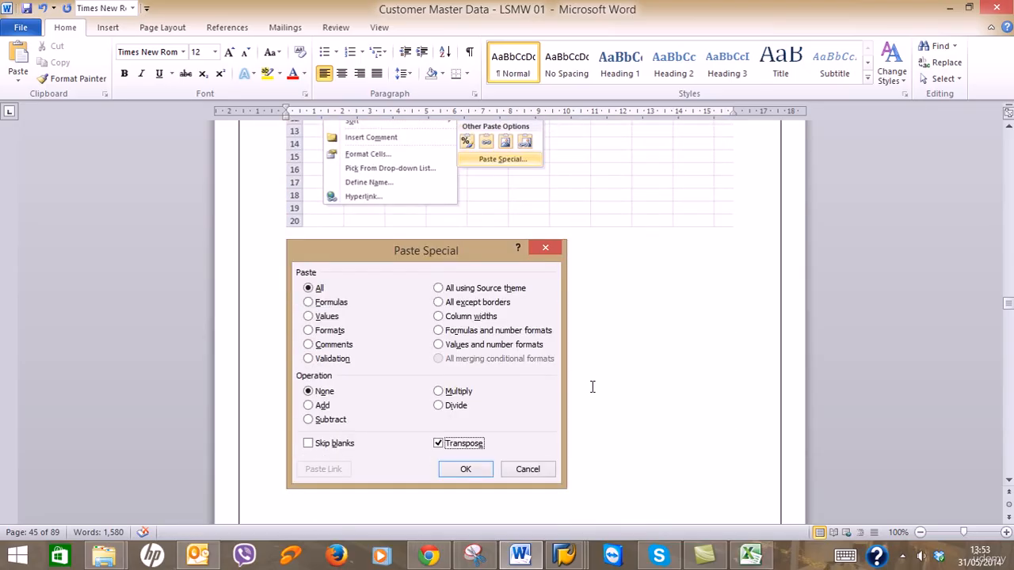
click(949, 8)
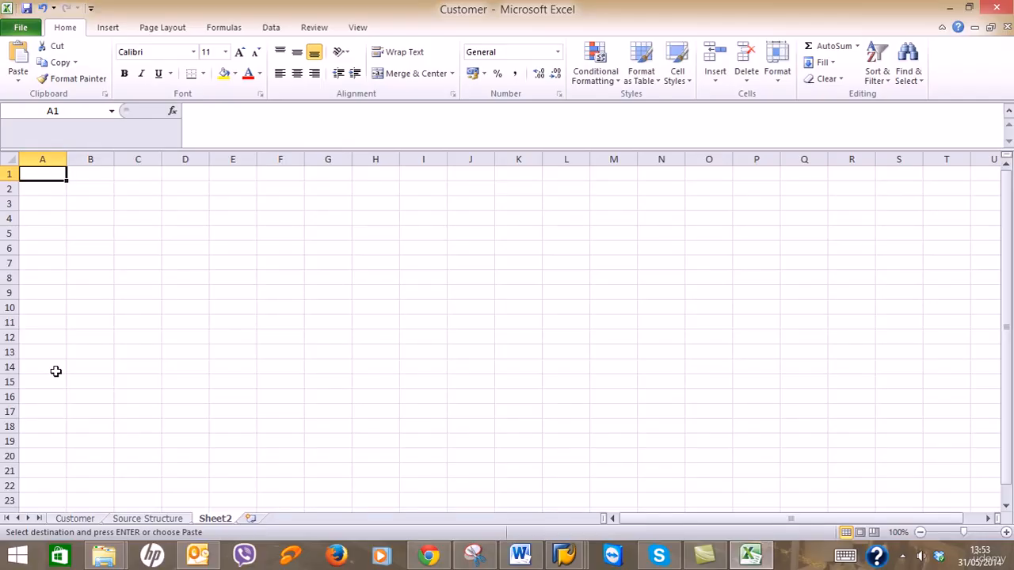
click(75, 520)
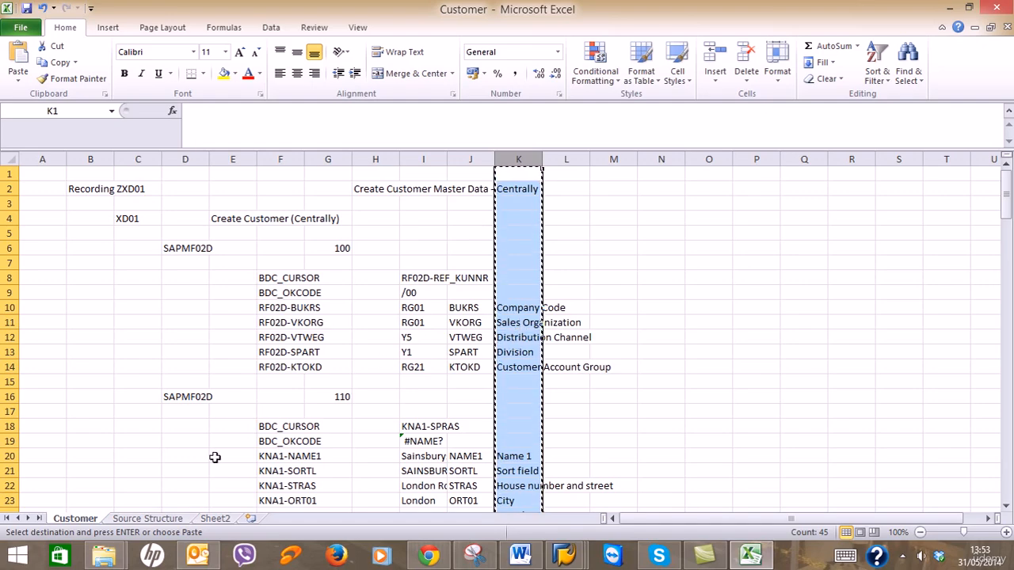
click(210, 518)
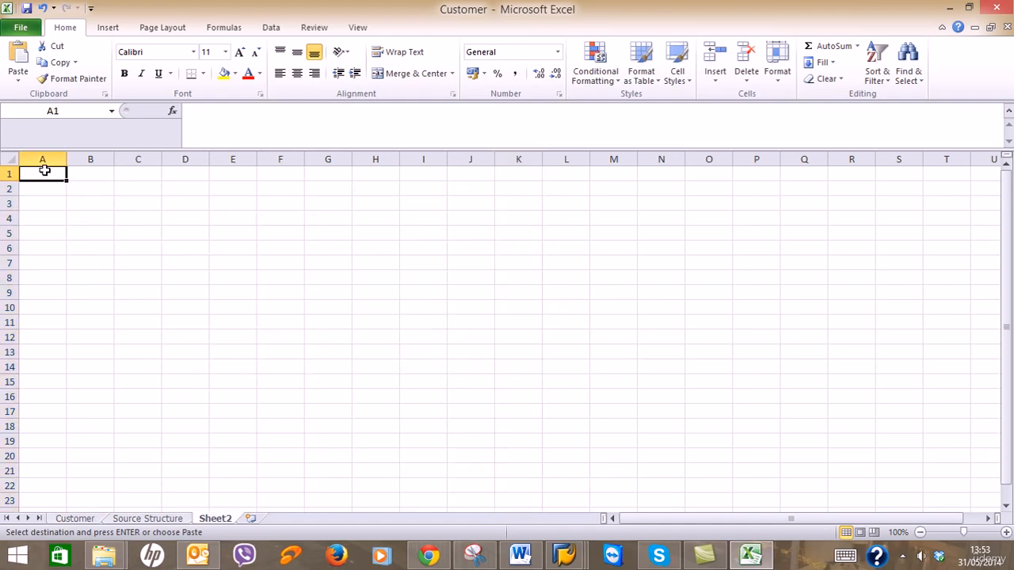
right_click(44, 170)
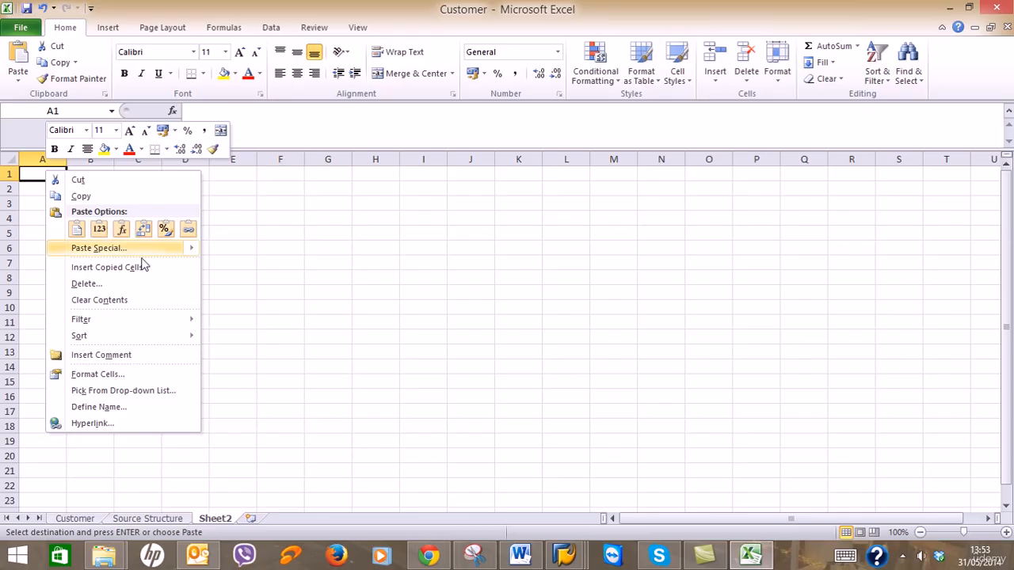
mouse_move(153, 254)
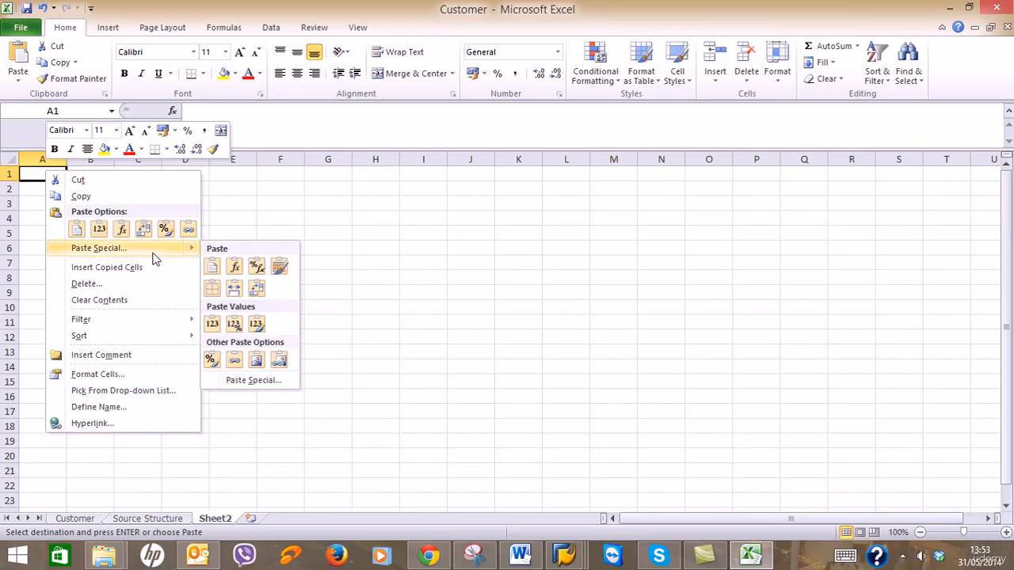
click(255, 381)
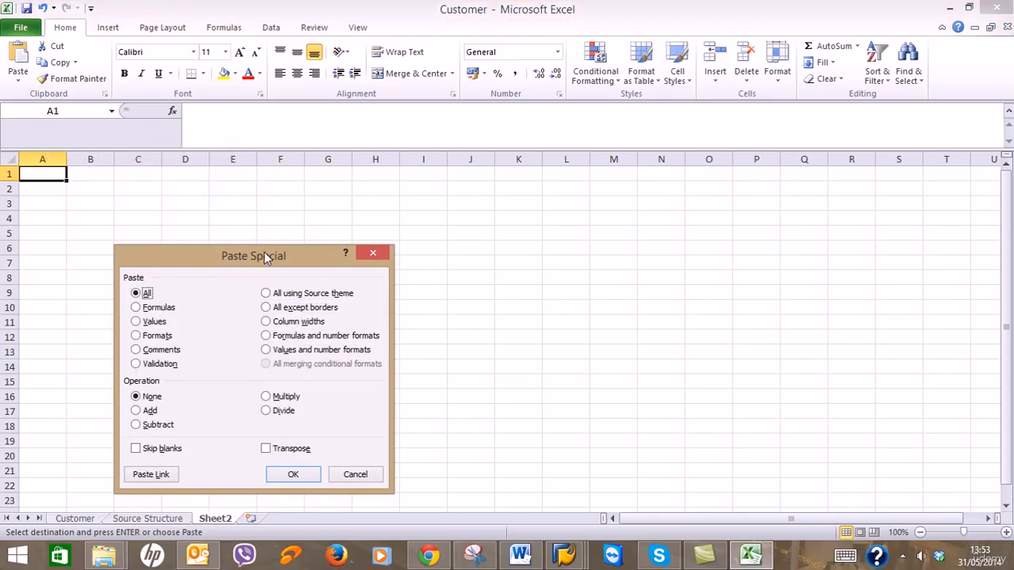
drag(266, 256, 280, 174)
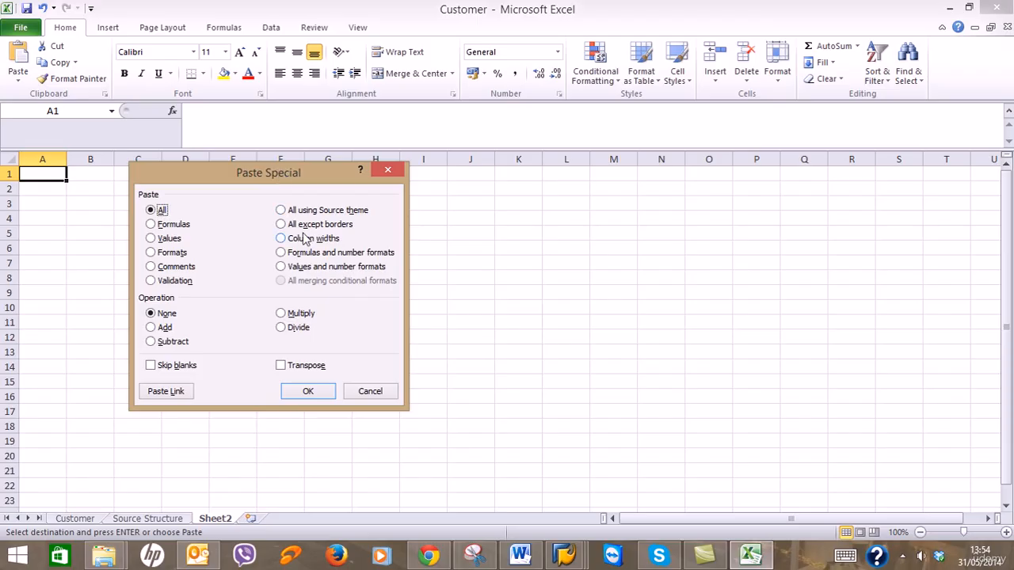
click(307, 367)
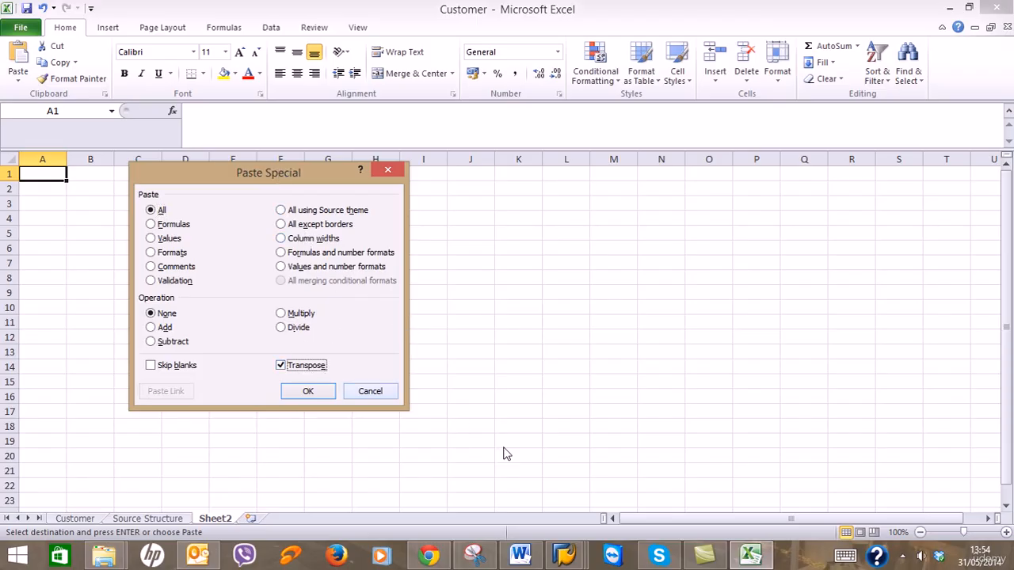
click(520, 555)
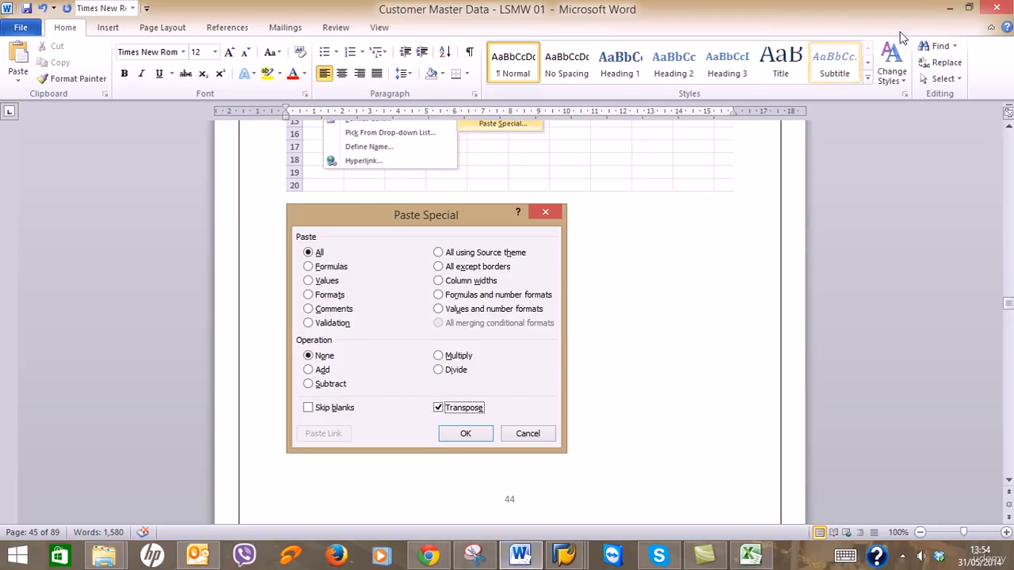
click(949, 8)
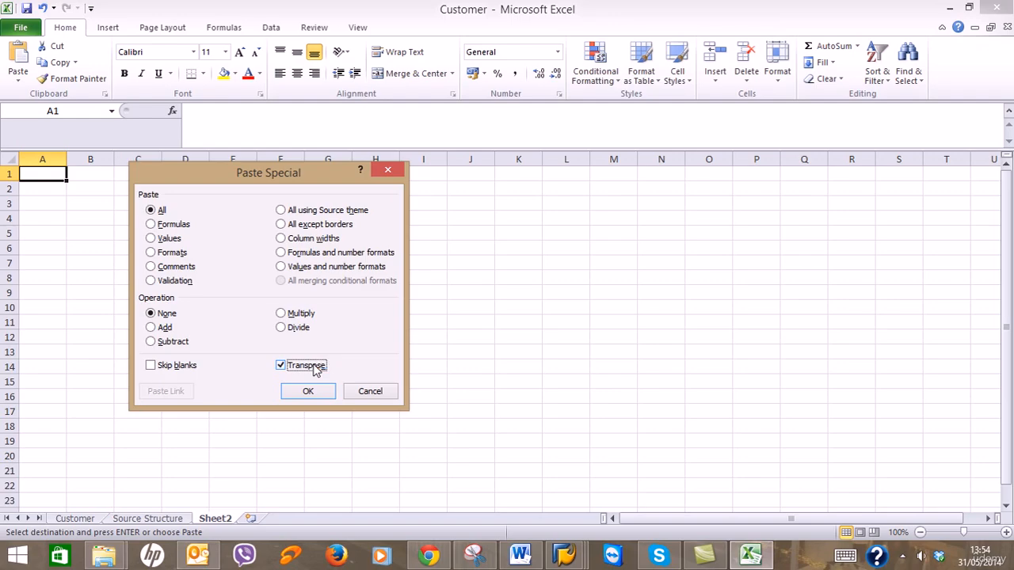
key(F1)
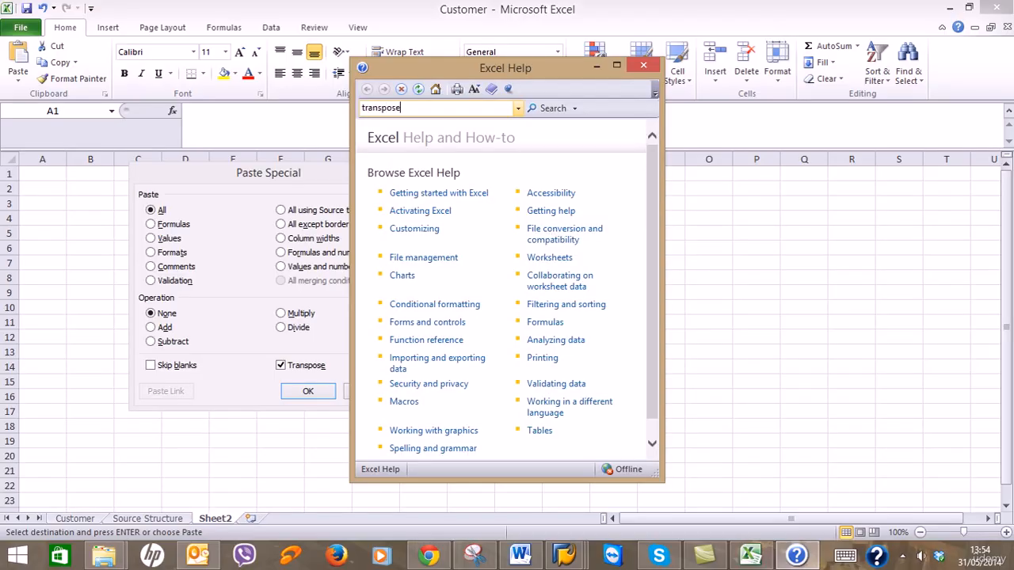
key(Return)
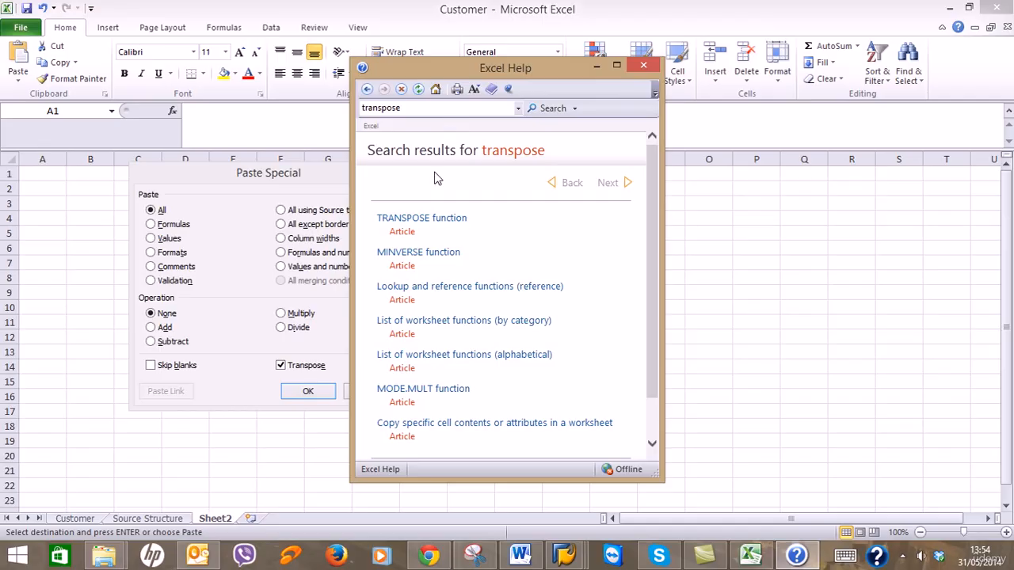
click(432, 220)
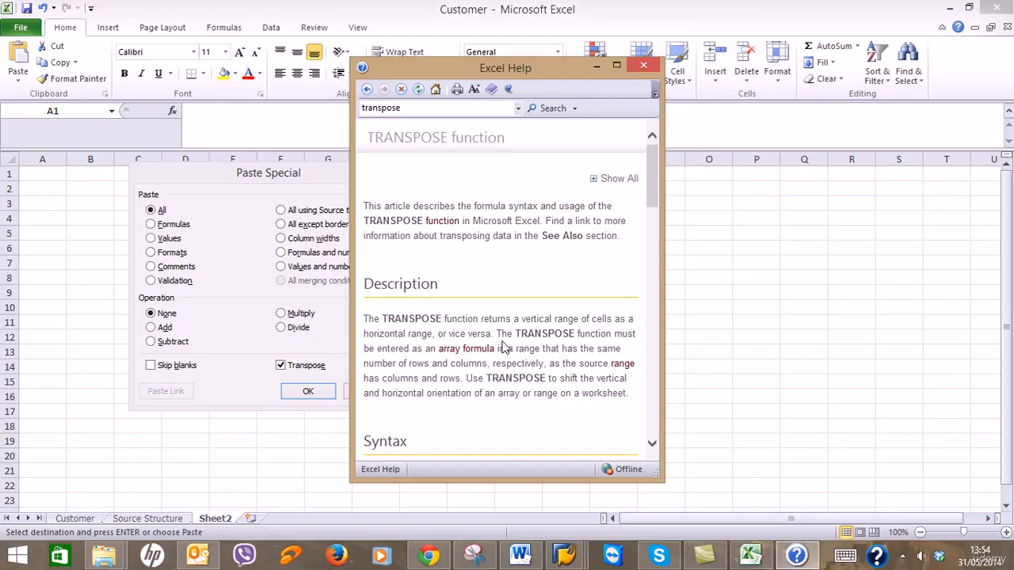
click(642, 65)
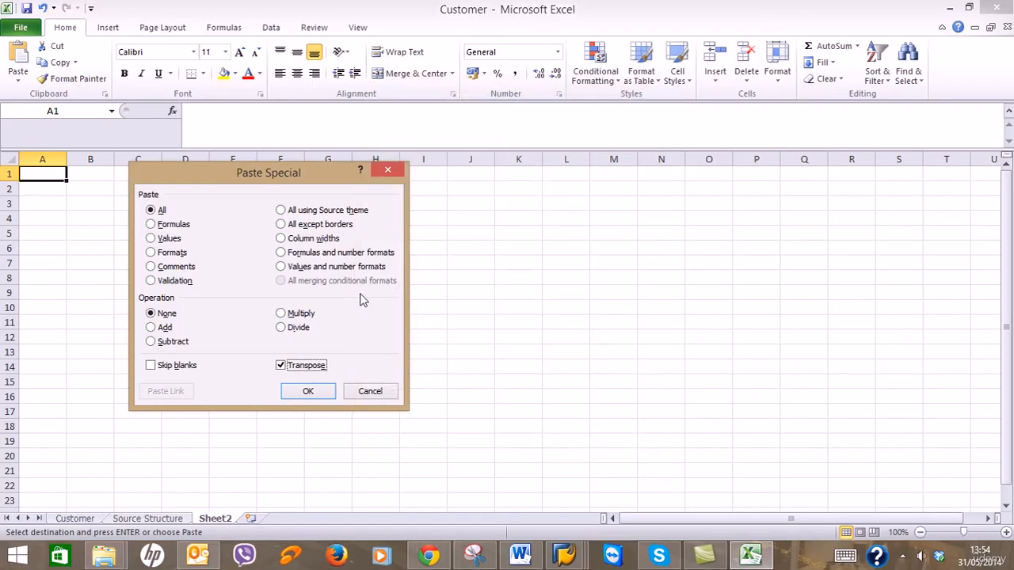
click(309, 393)
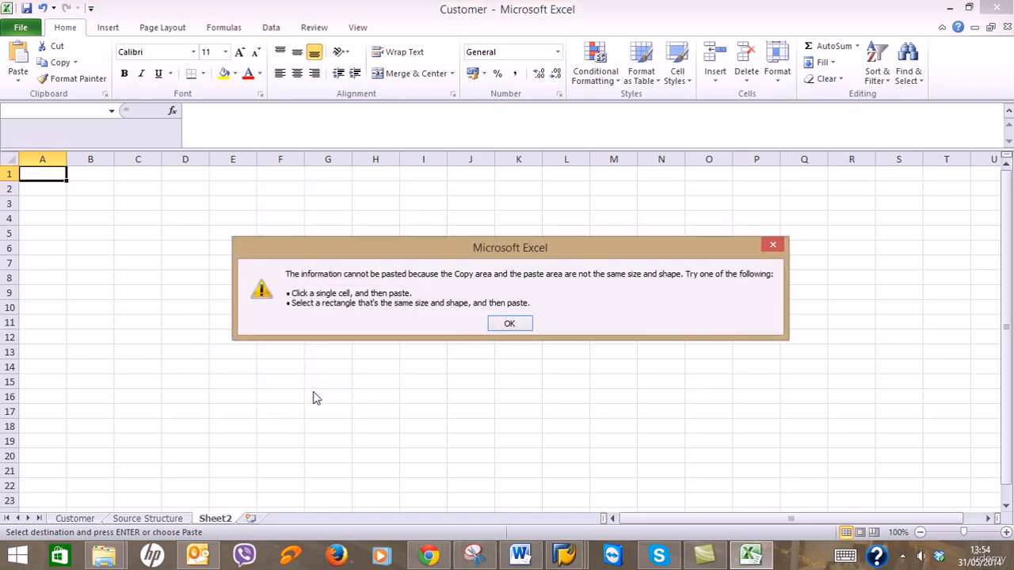
click(510, 324)
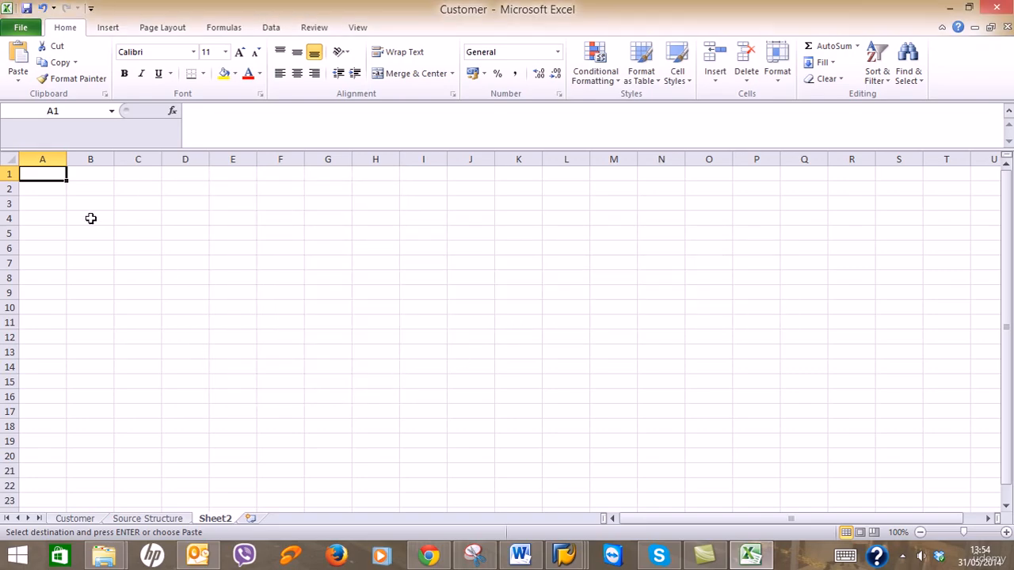
Read the guide's 'Check Transpose and Click OK' step, then return to Excel's Customer sheet.
click(520, 555)
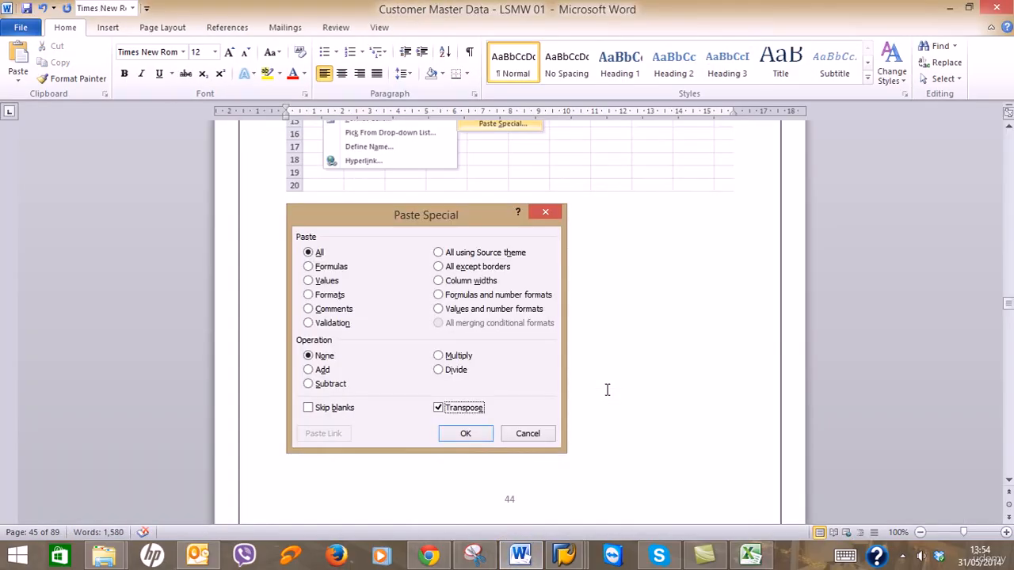
scroll(607, 390, down, 5)
scroll(607, 391, down, 4)
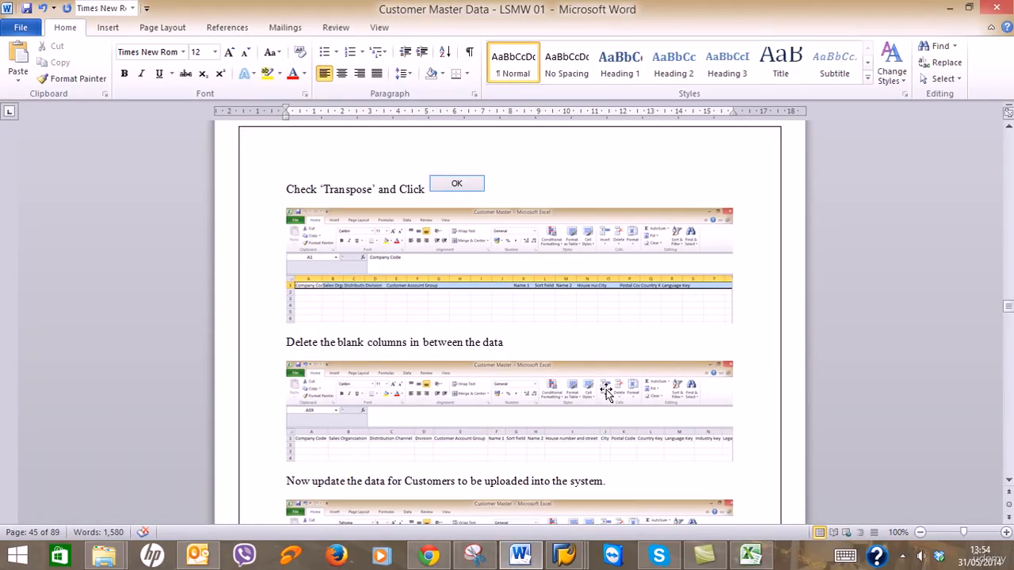
click(950, 7)
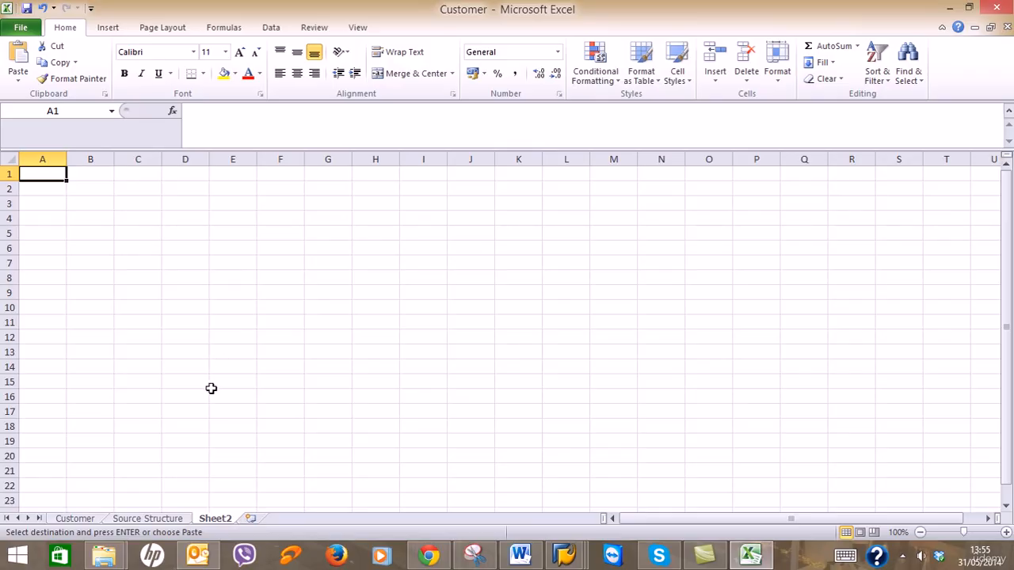
click(71, 520)
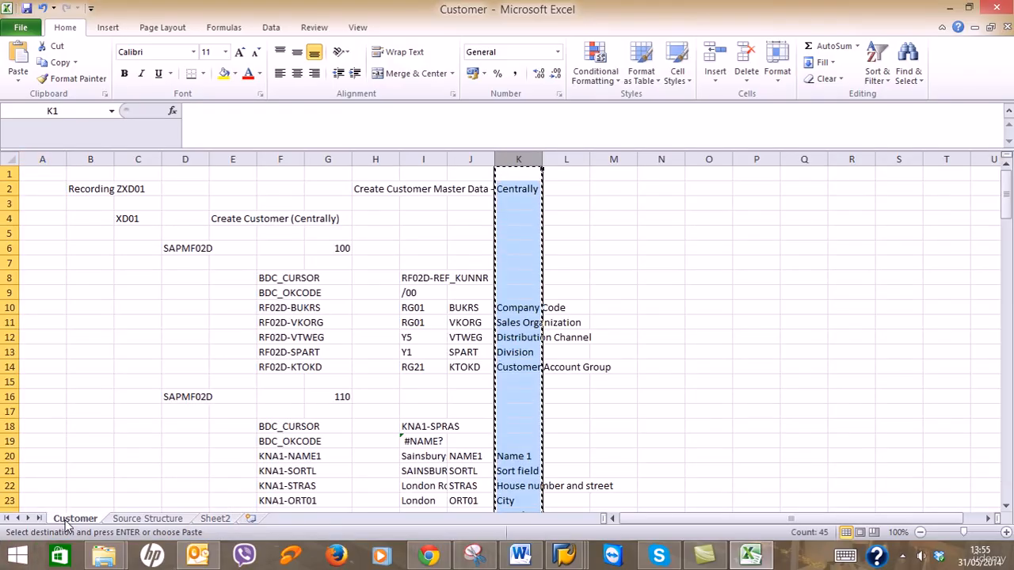
Try a transposed Paste Special of column K into Sheet2 cell A1 and dismiss the size error.
click(208, 520)
right_click(51, 177)
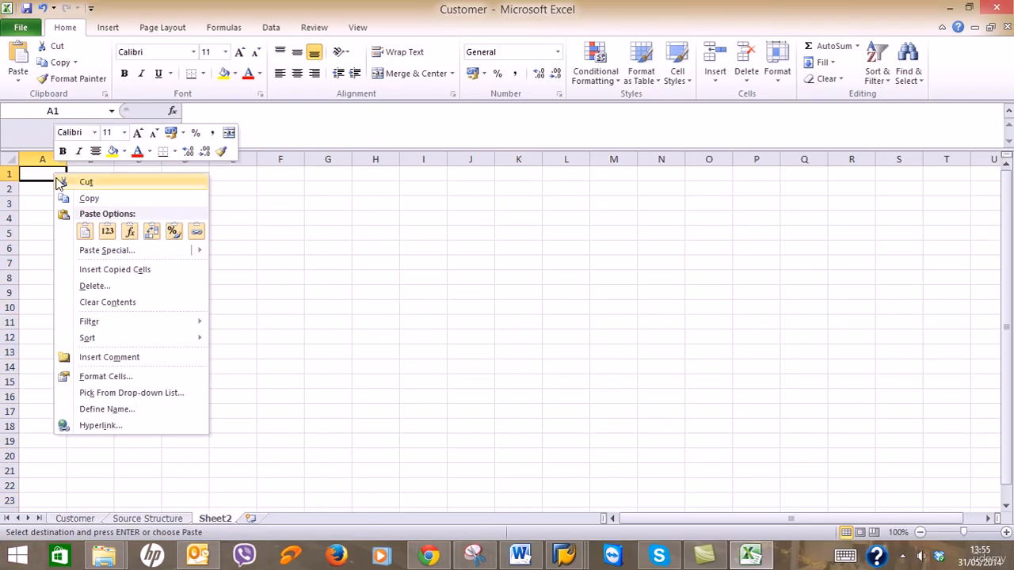
mouse_move(121, 252)
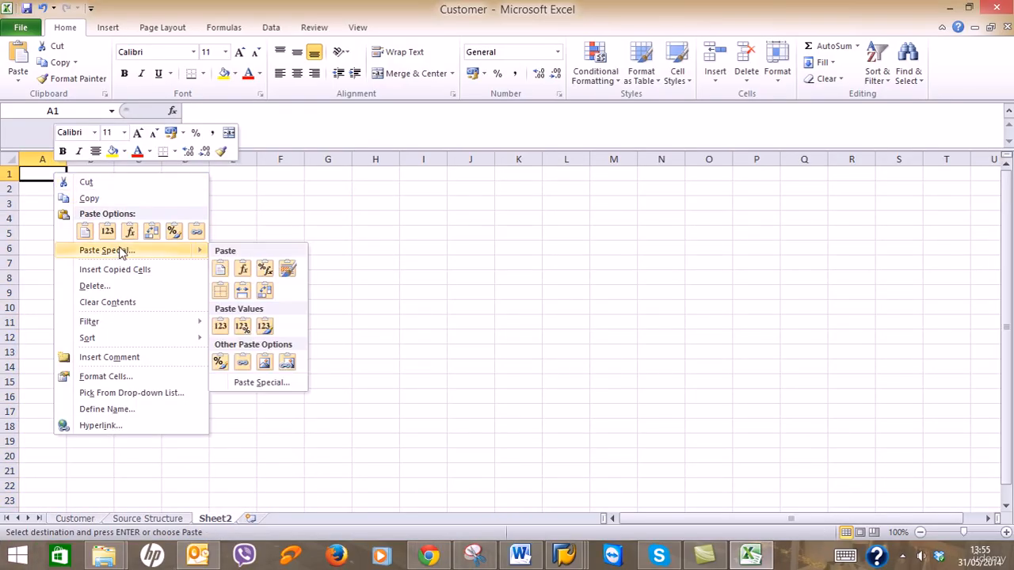
click(244, 383)
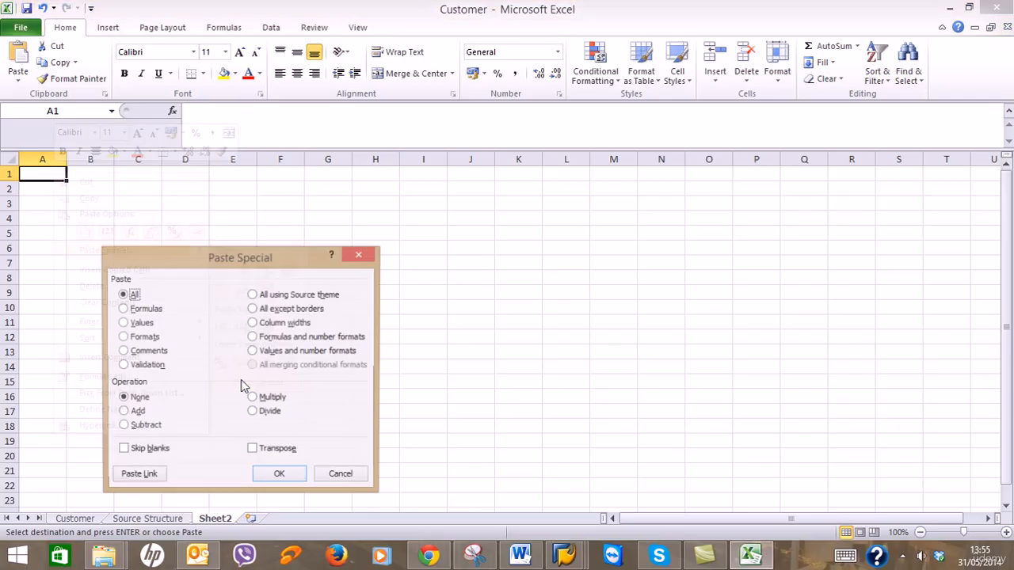
click(274, 450)
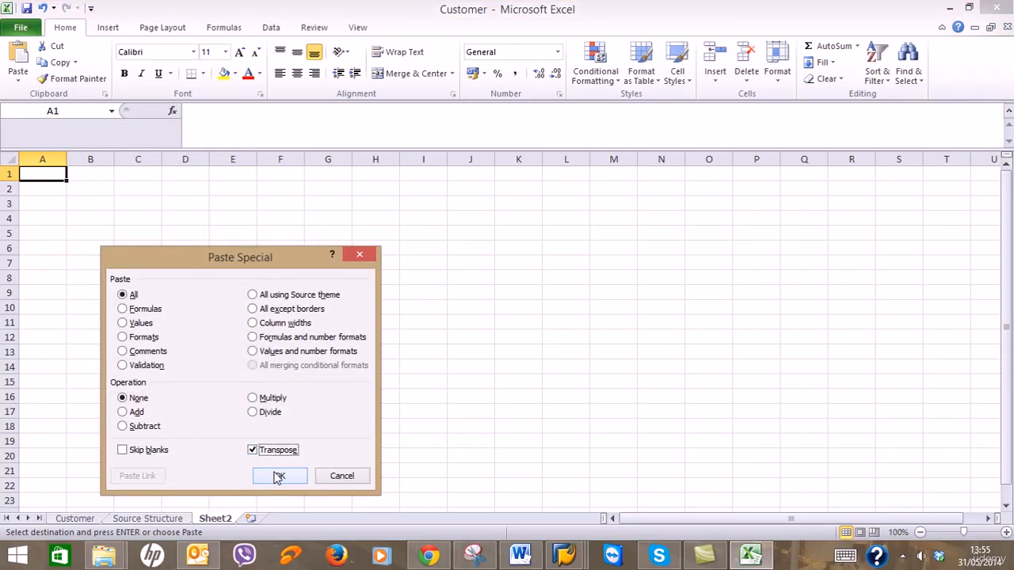
click(279, 476)
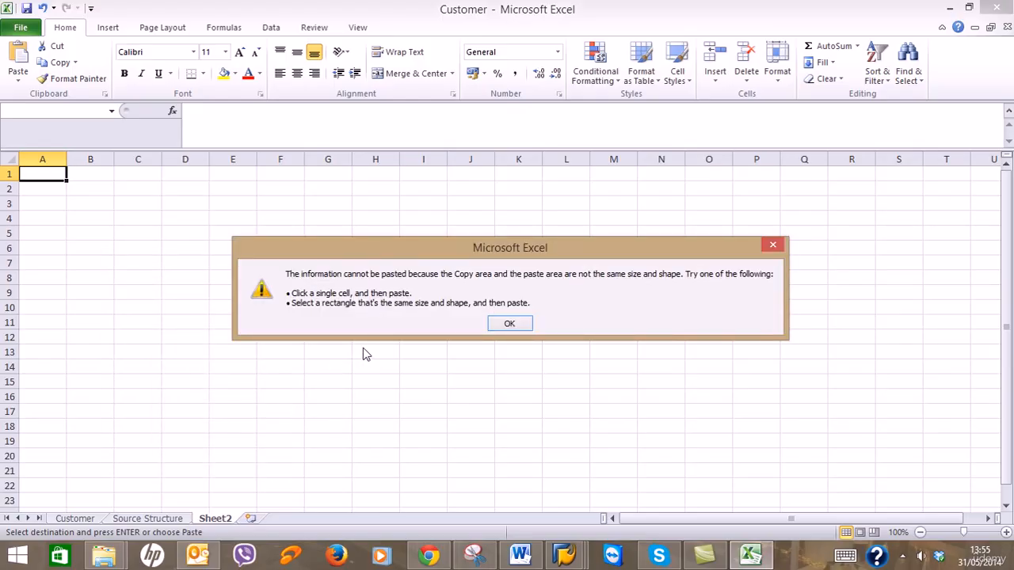
click(511, 323)
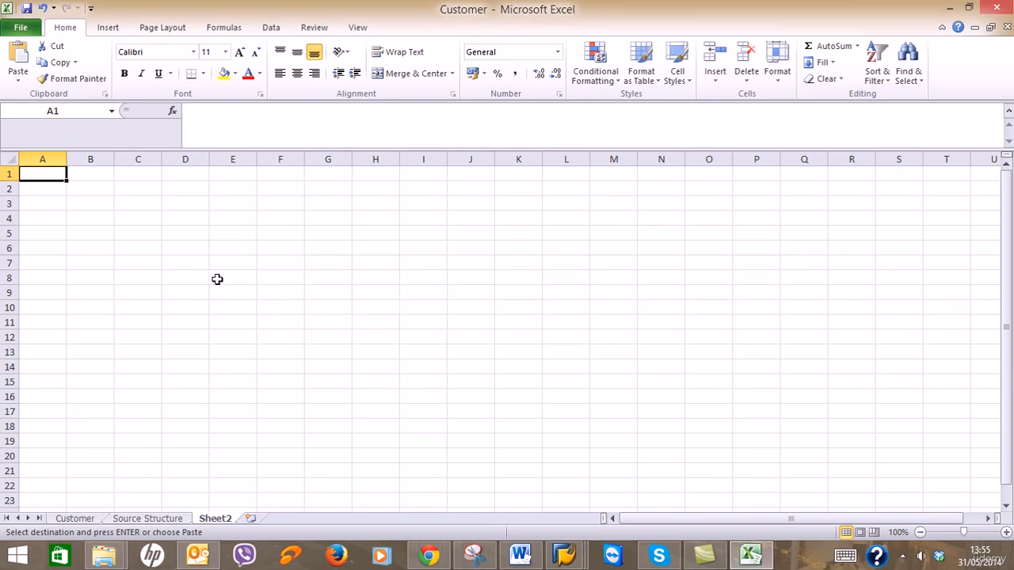
Try a transposed Paste Special into cell B1 and dismiss the paste size error.
click(94, 171)
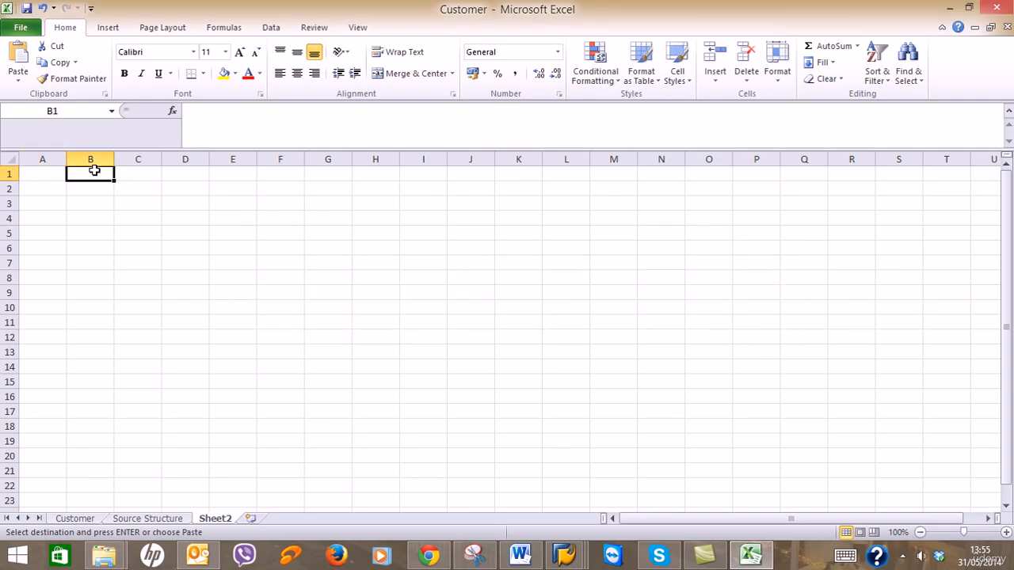
right_click(94, 171)
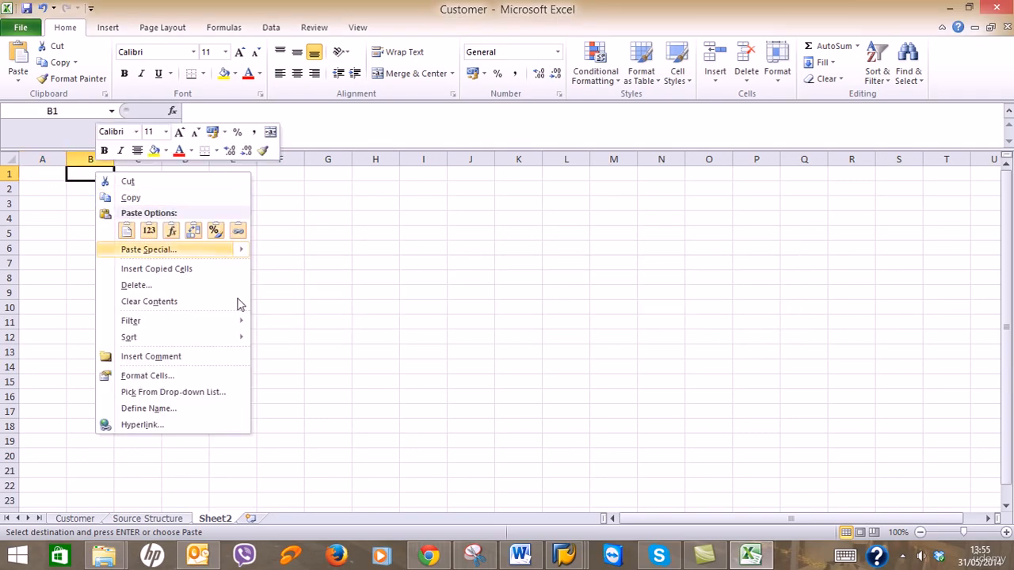
mouse_move(247, 251)
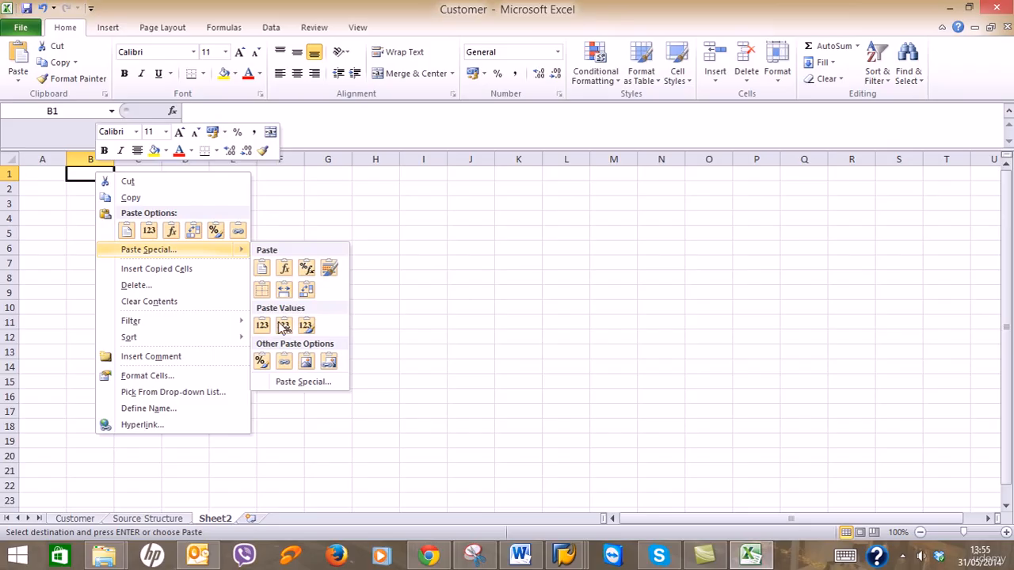
click(294, 380)
click(305, 449)
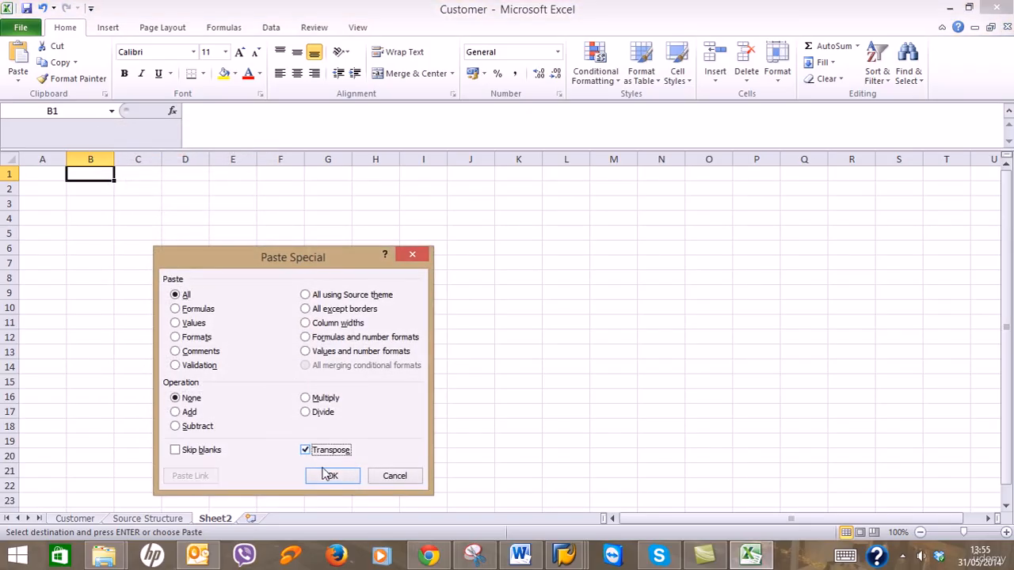
click(332, 474)
click(513, 323)
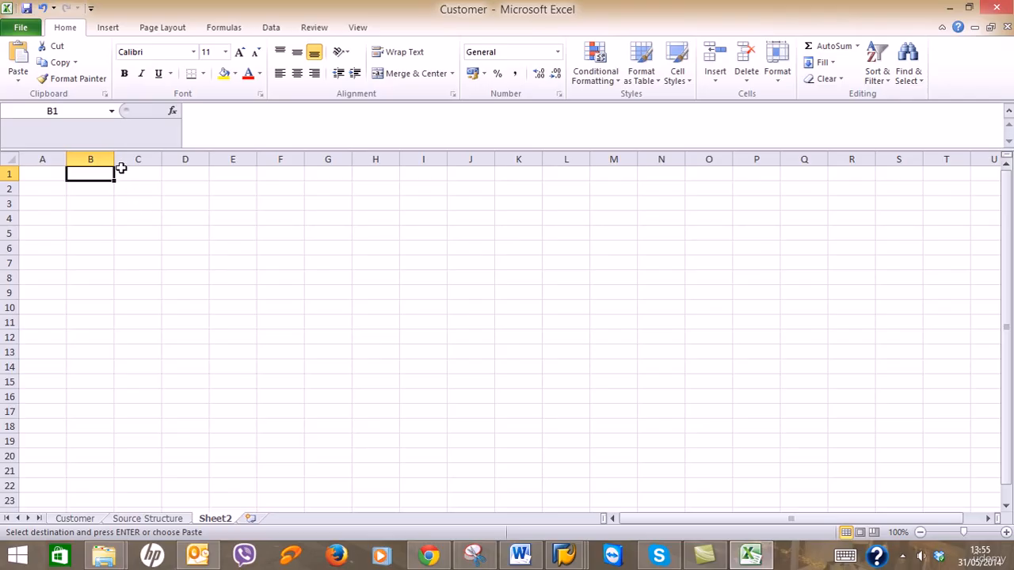
Widen column A, then retry the transposed paste at A1 and dismiss the error.
mouse_move(115, 154)
mouse_down()
mouse_move(63, 159)
mouse_move(106, 159)
mouse_up()
click(76, 172)
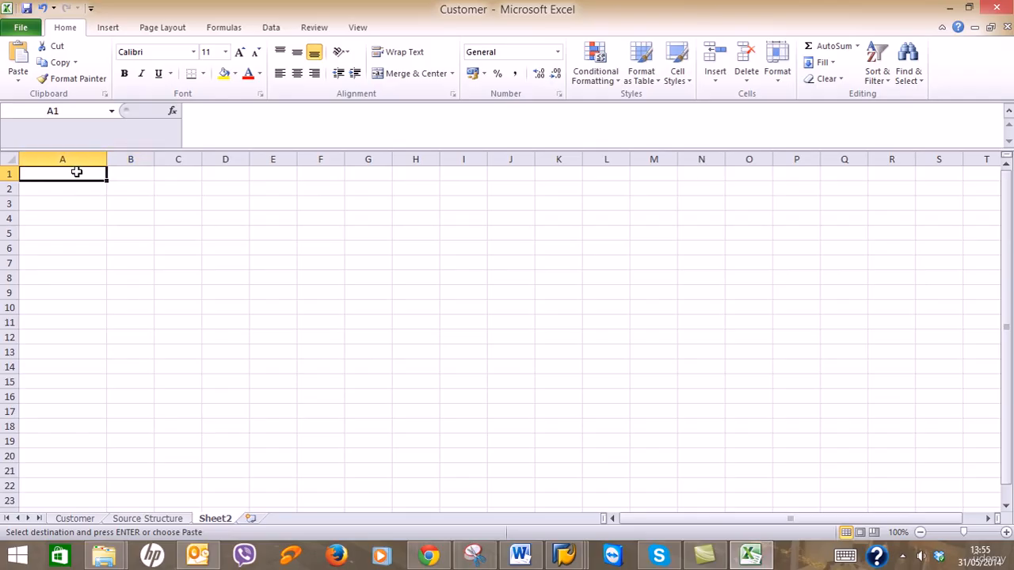
right_click(76, 172)
mouse_move(173, 256)
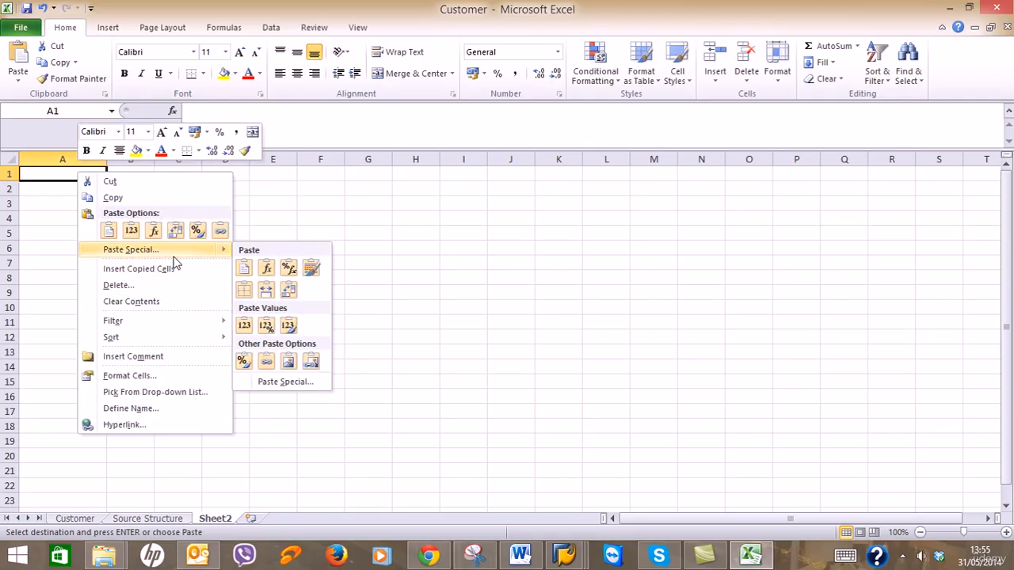
click(287, 383)
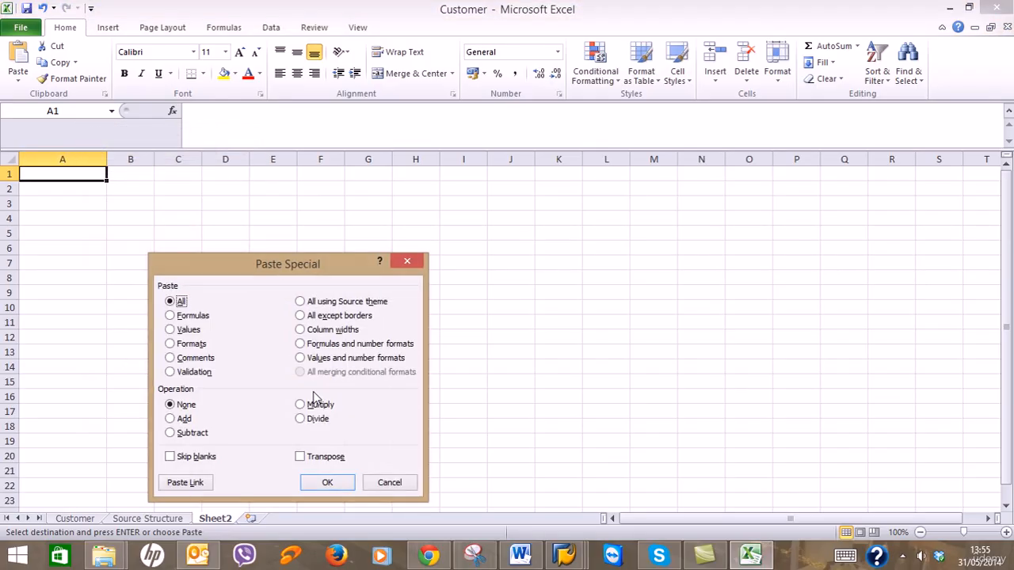
click(315, 457)
click(325, 481)
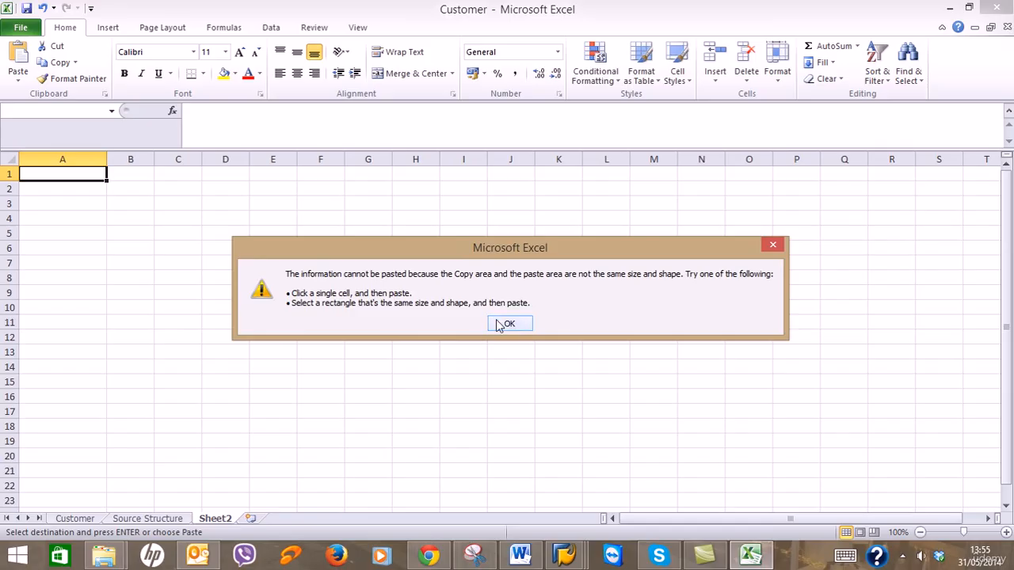
click(499, 325)
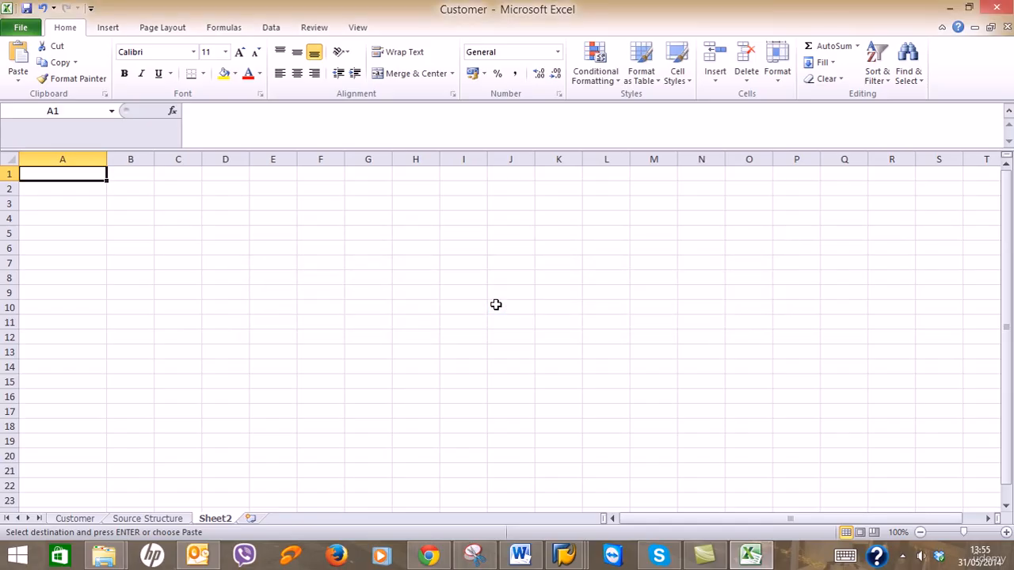
Autofit Customer's column K, then retry the transposed paste into Sheet2 A1 and dismiss the error.
click(91, 523)
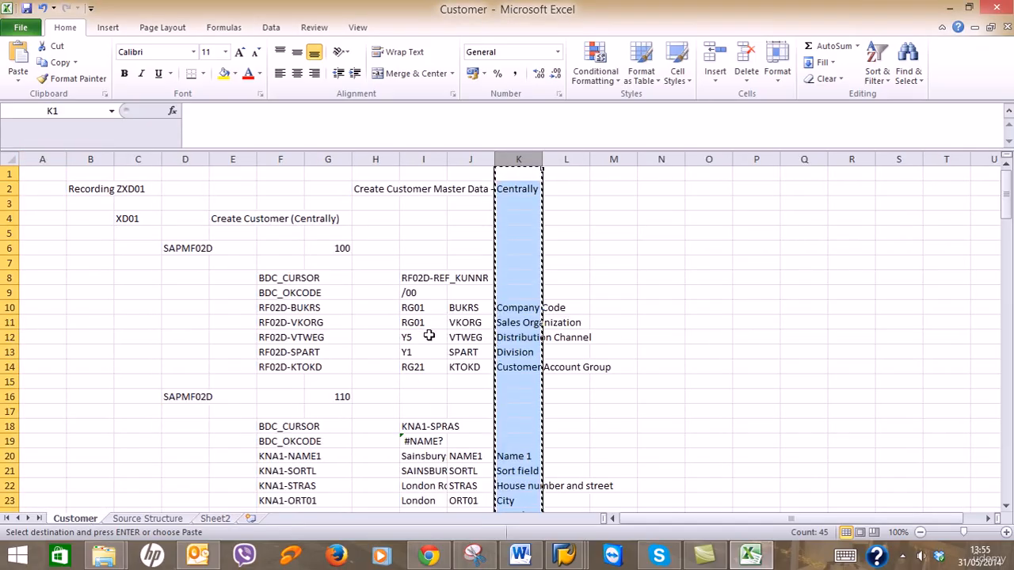
double_click(544, 162)
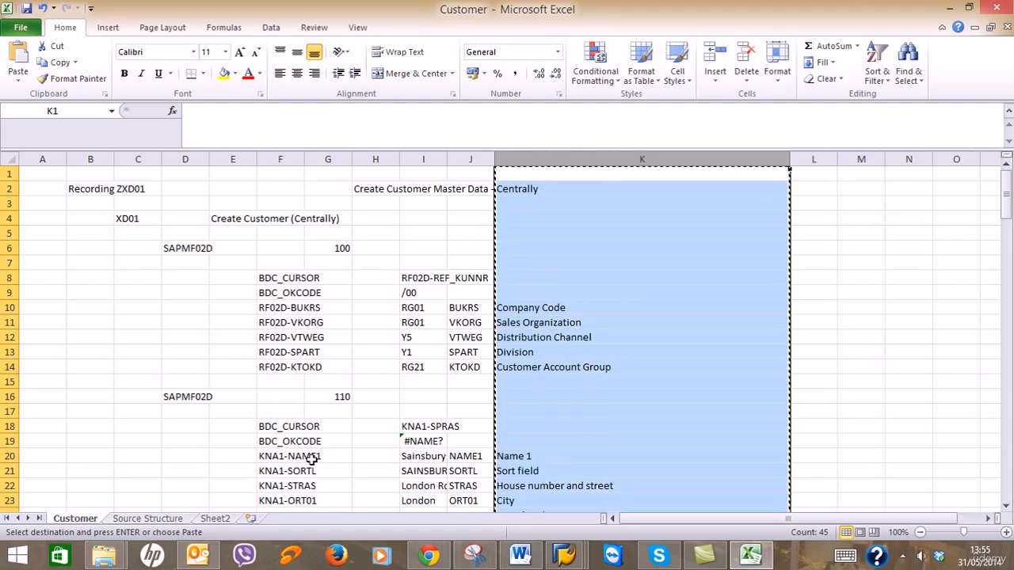
click(215, 518)
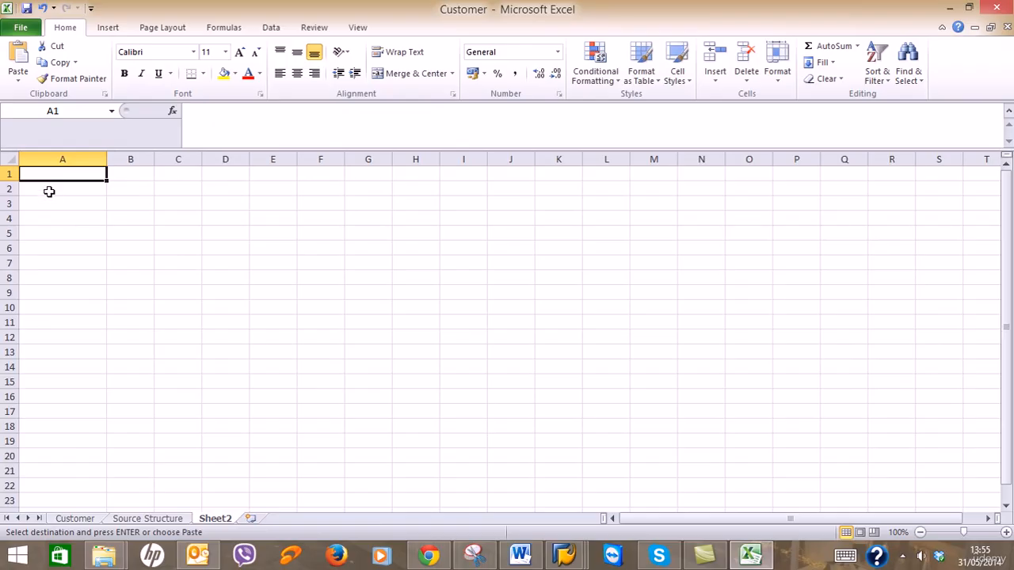
right_click(56, 173)
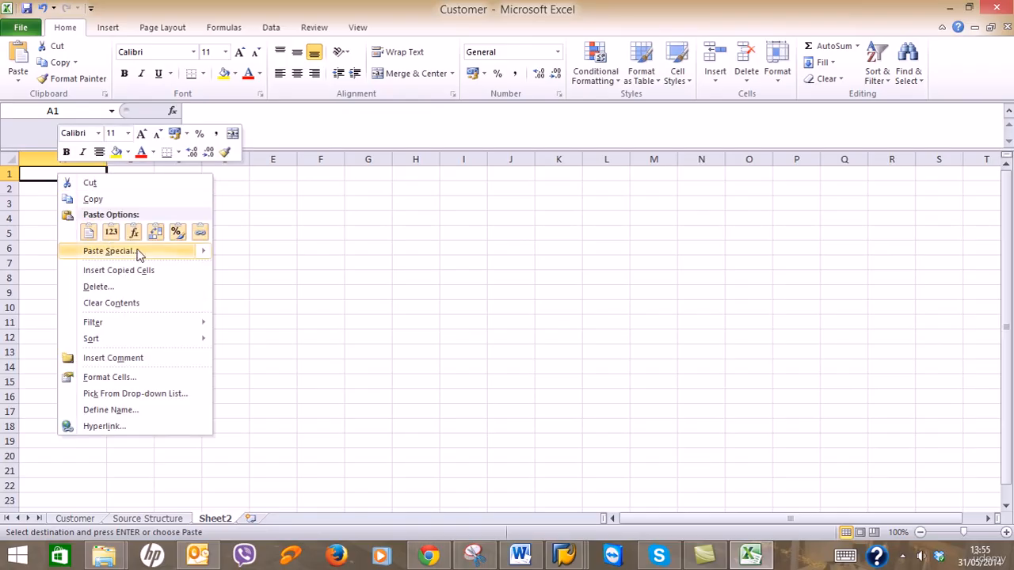
mouse_move(136, 251)
click(269, 382)
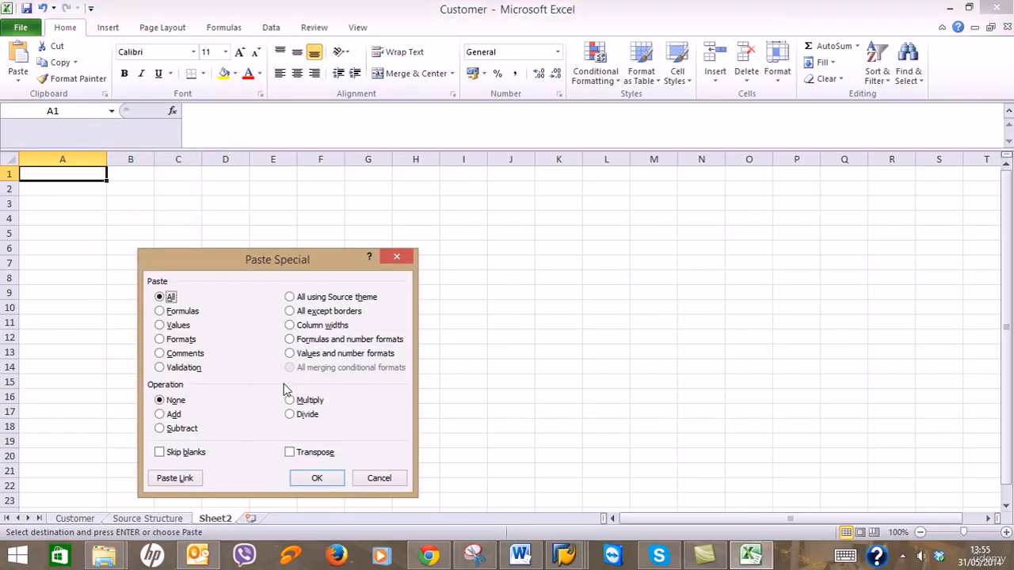
click(303, 455)
click(313, 477)
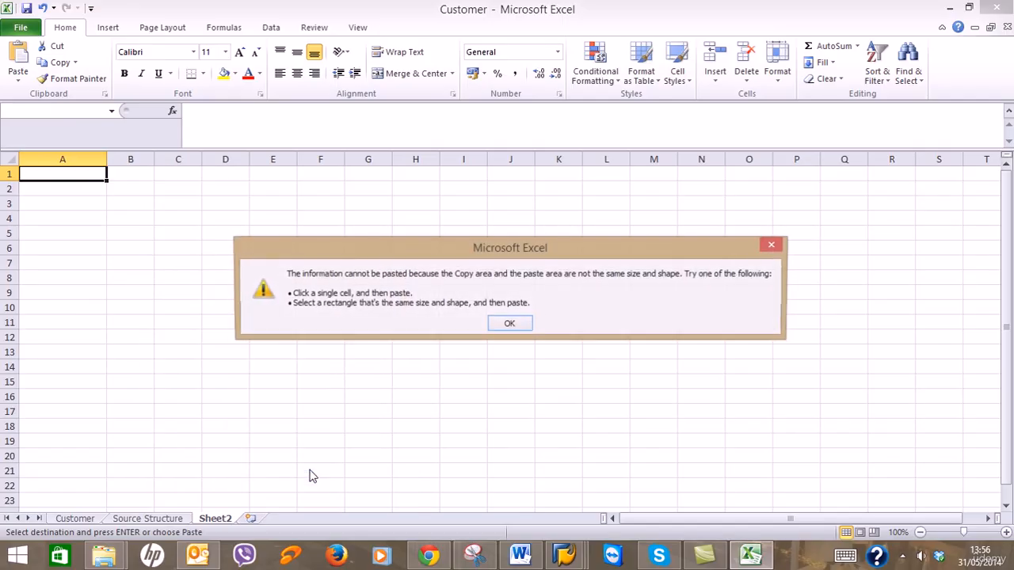
click(510, 325)
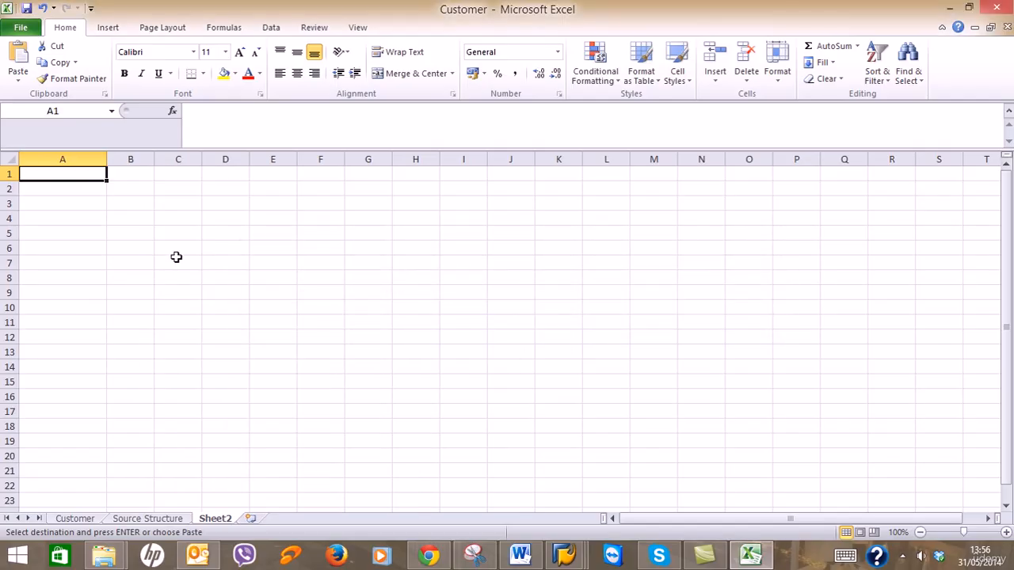
Select B2, then narrow column K on the Customer sheet back down.
click(130, 190)
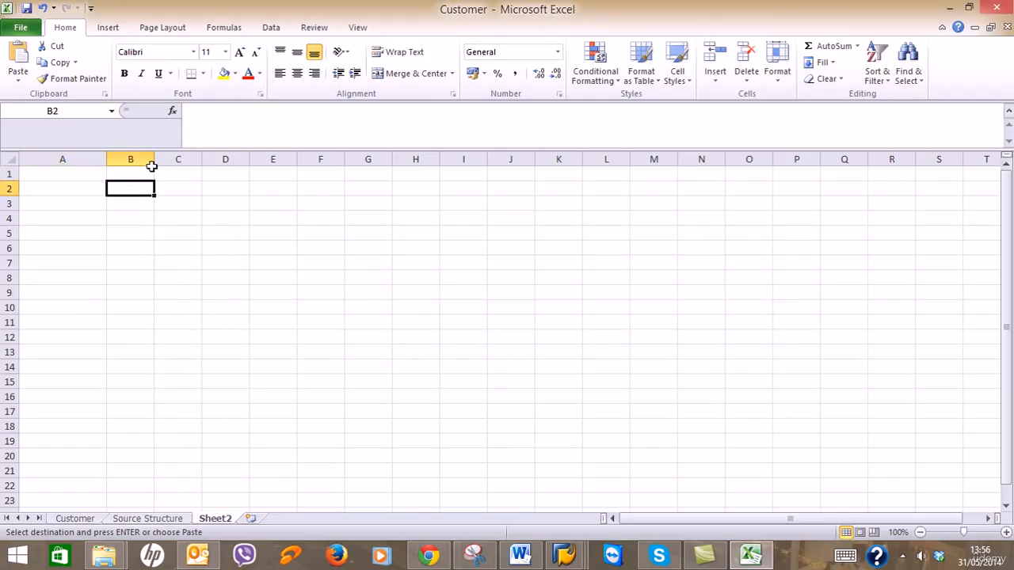
click(76, 521)
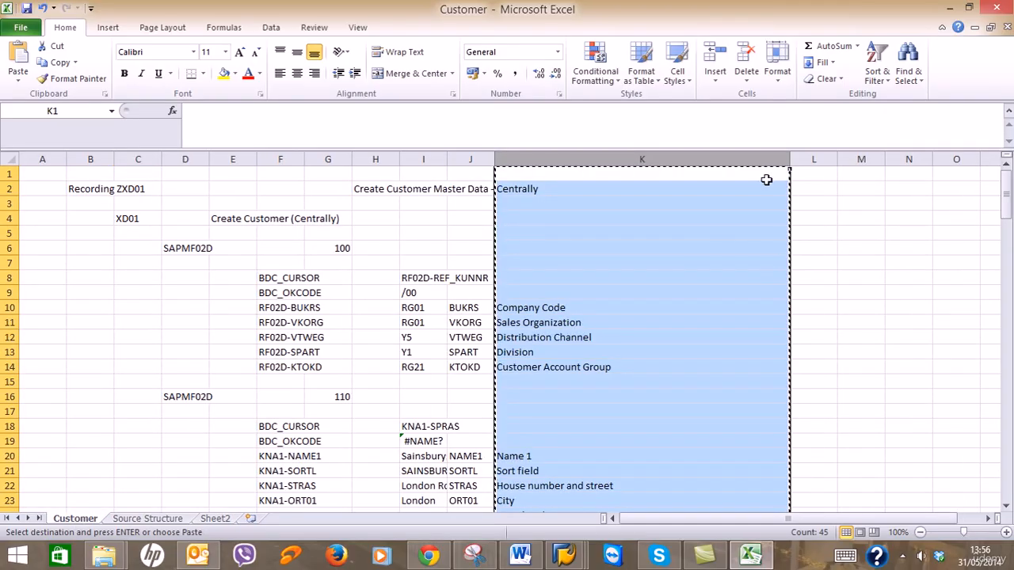
drag(787, 159, 552, 159)
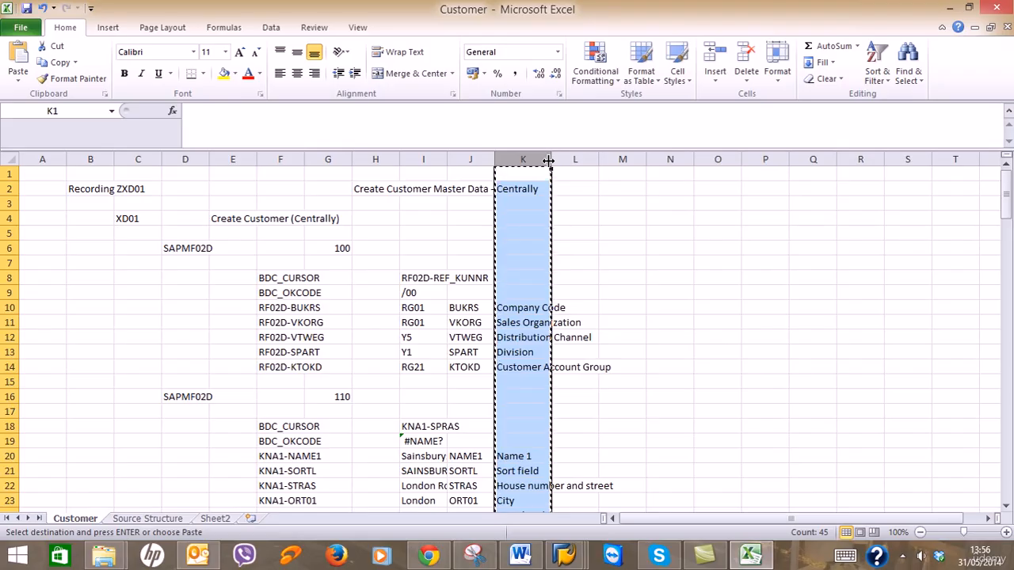
Try a transposed Paste Special into Sheet2 cell B3 and dismiss the paste error.
click(218, 519)
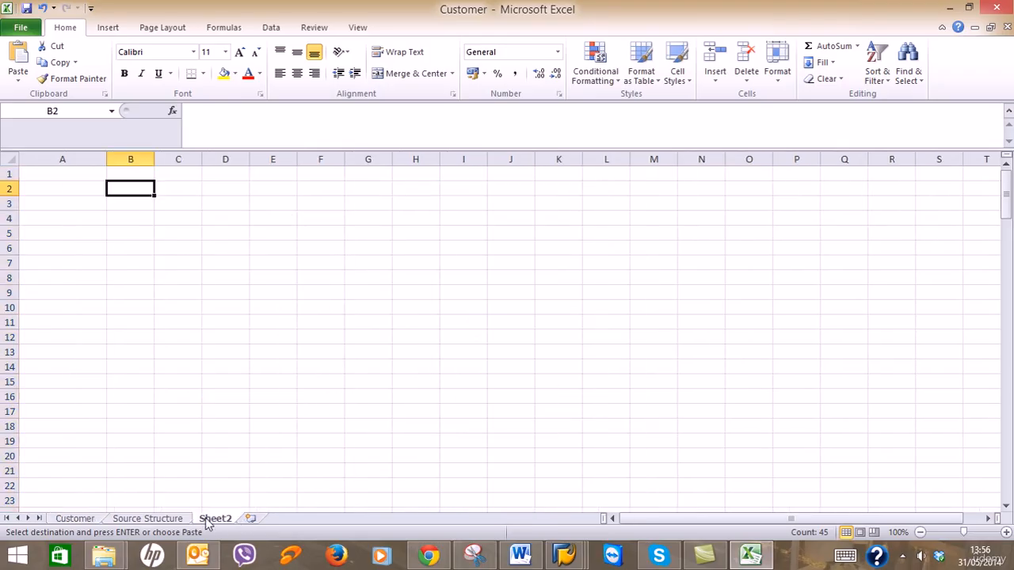
click(118, 204)
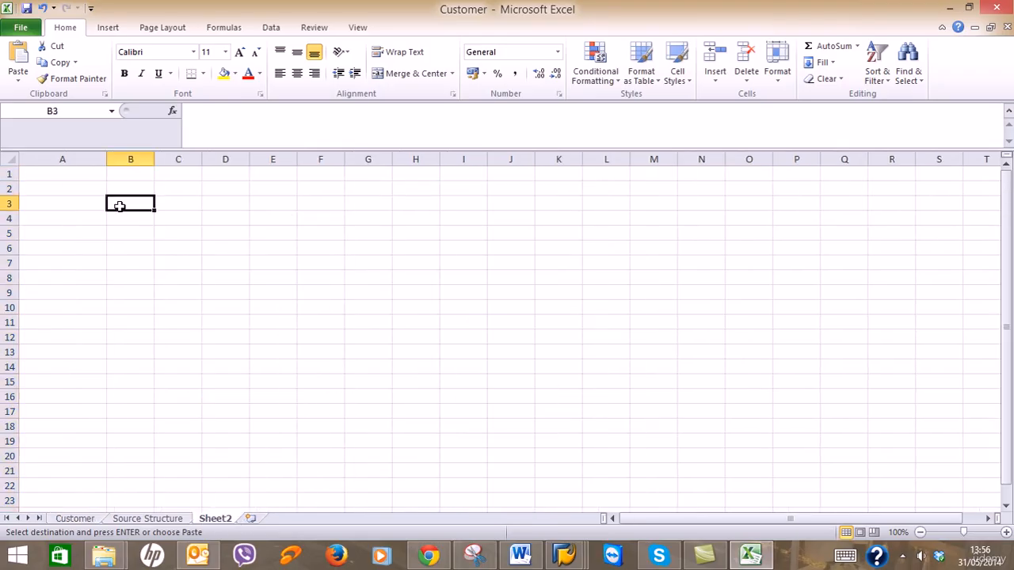
right_click(120, 206)
mouse_move(267, 285)
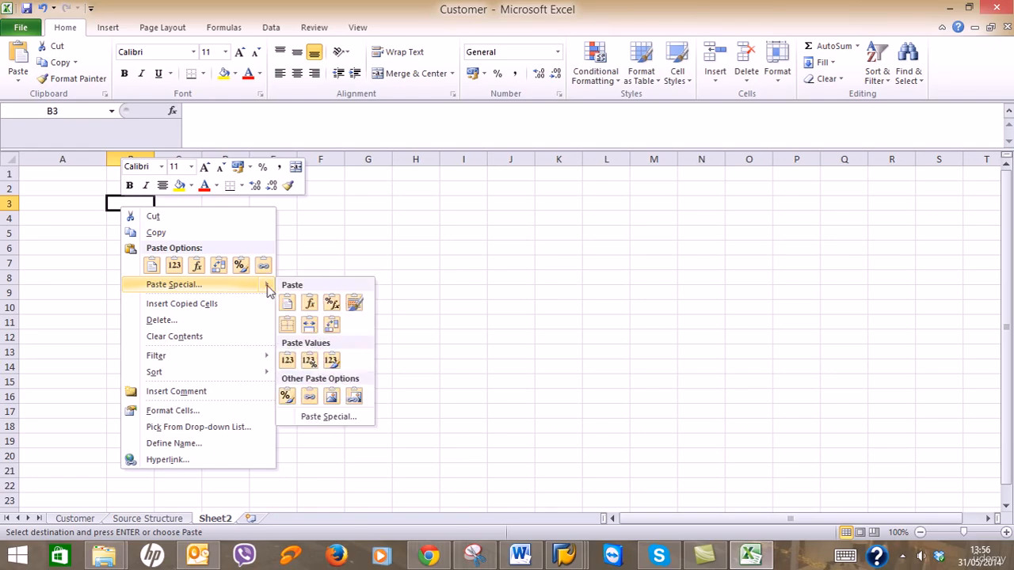
click(318, 417)
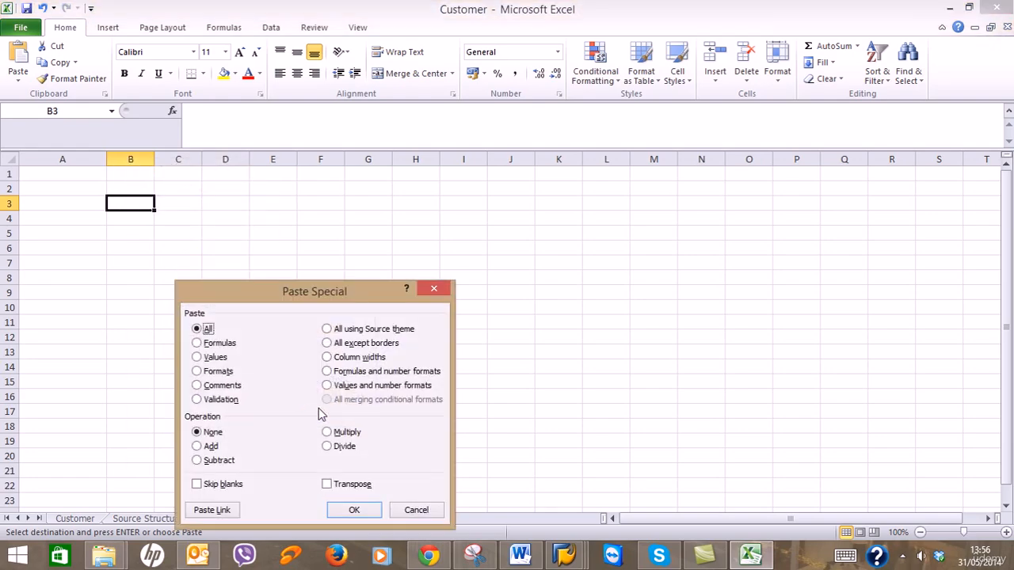
click(344, 485)
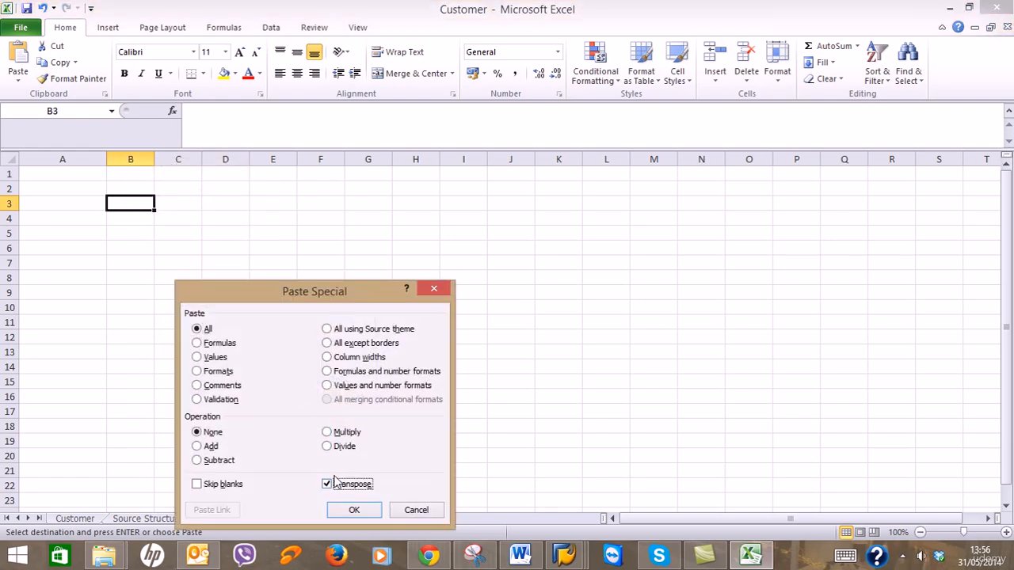
click(345, 511)
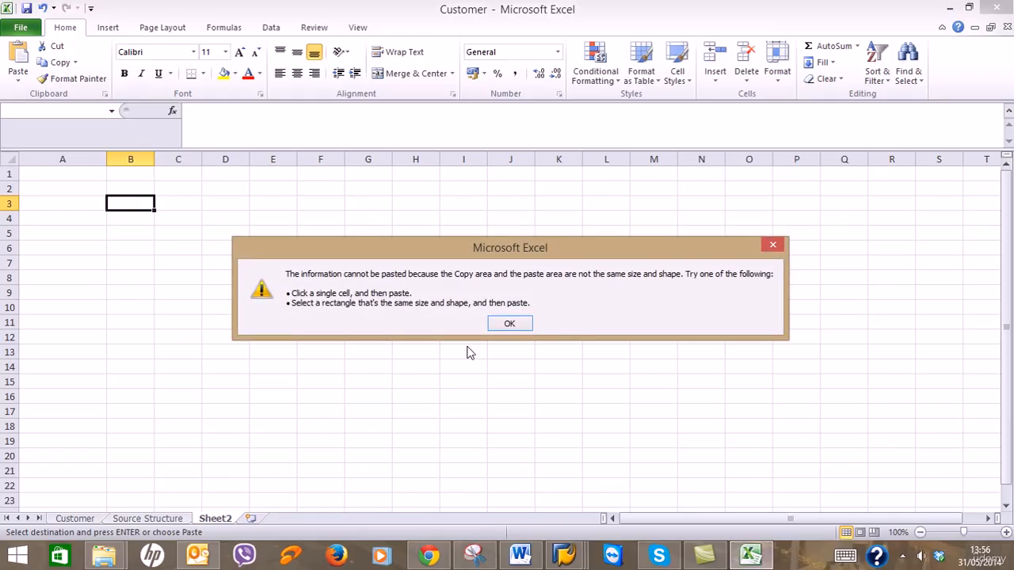
click(507, 325)
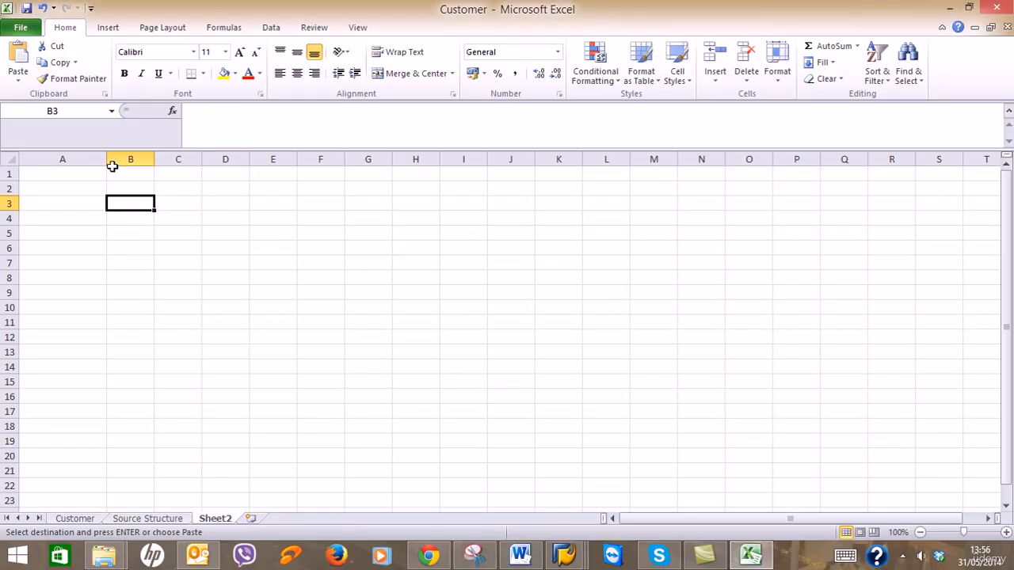
Narrow column A back and select cell A1.
drag(106, 159, 92, 158)
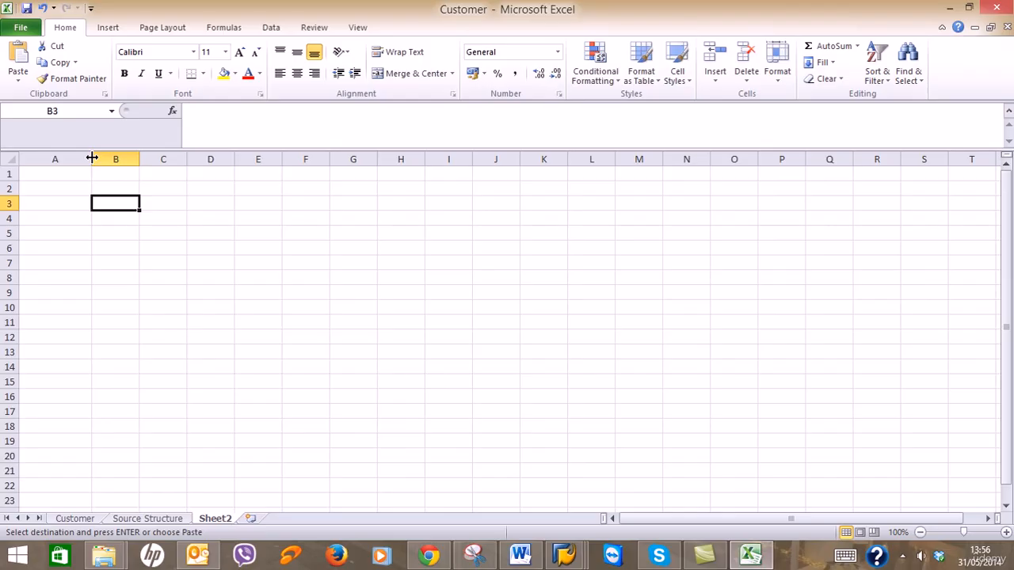
click(53, 172)
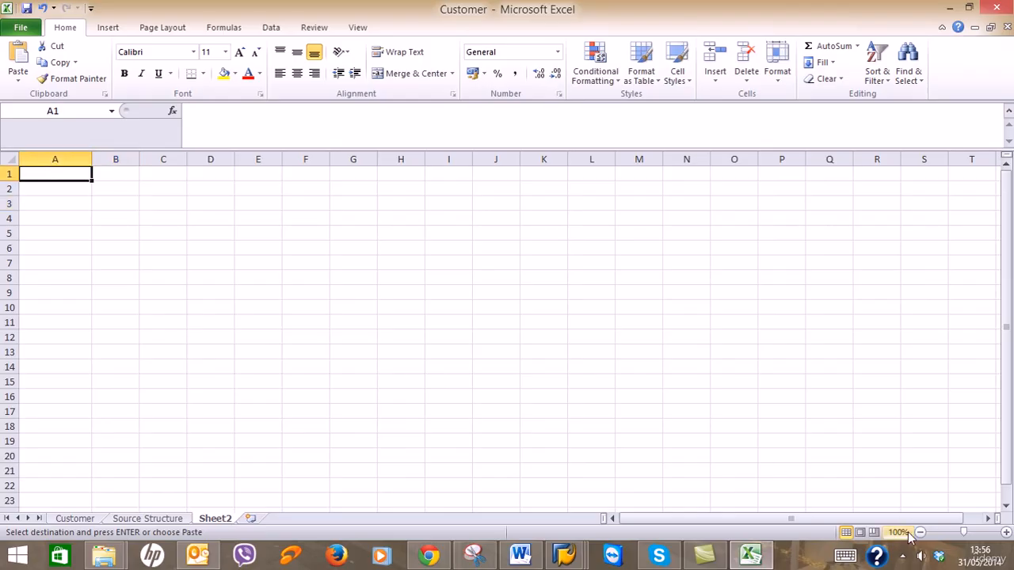
click(903, 557)
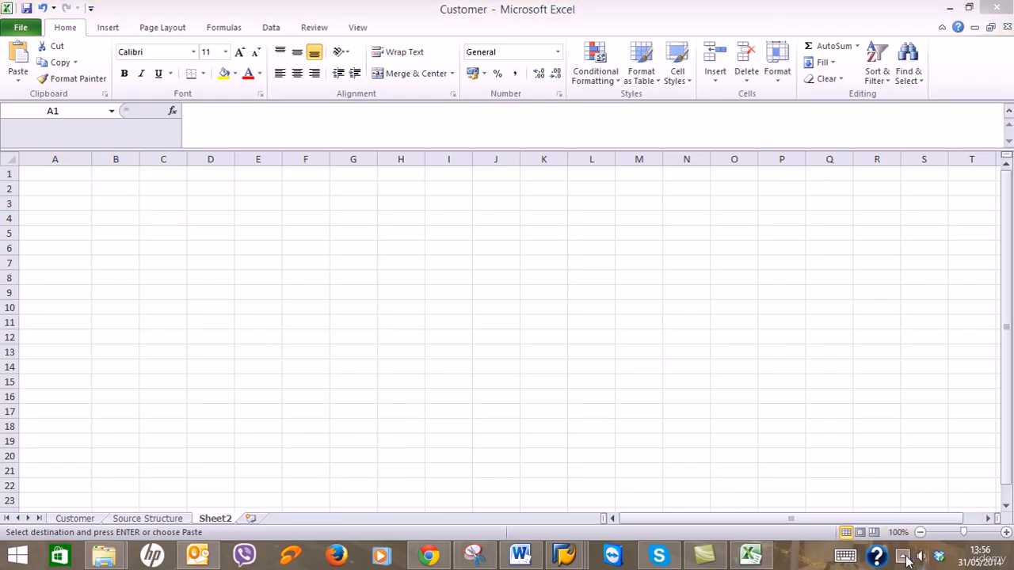
click(925, 433)
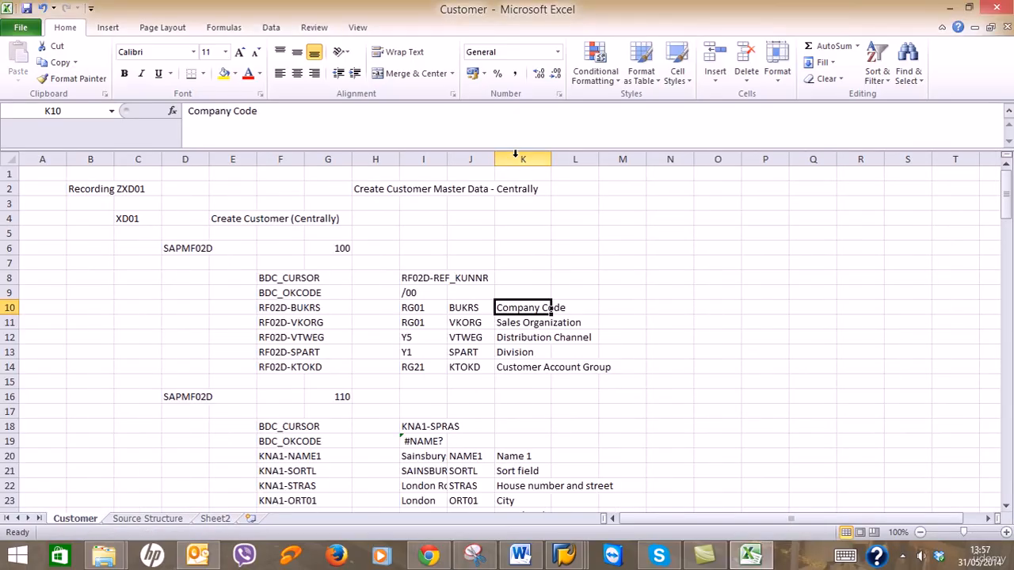
Copy only column K's descriptions from Company Code (K10) downward, then go to Sheet2.
click(515, 157)
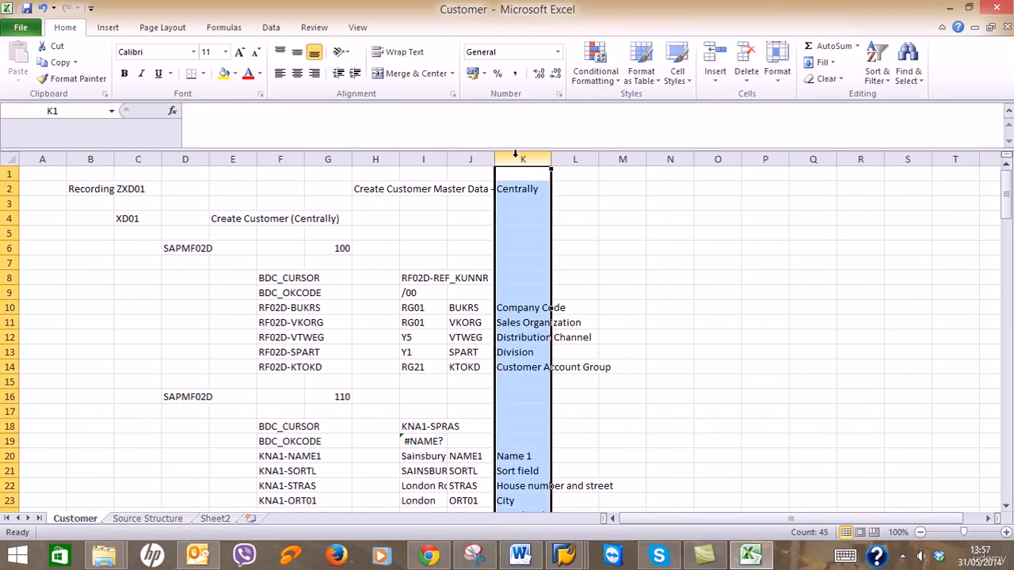
click(681, 259)
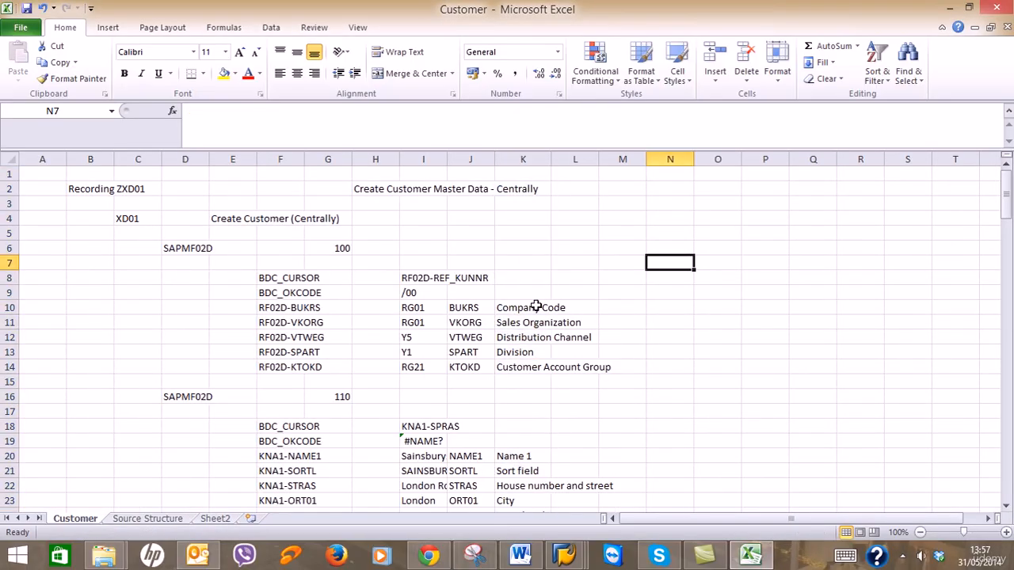
drag(536, 306, 532, 230)
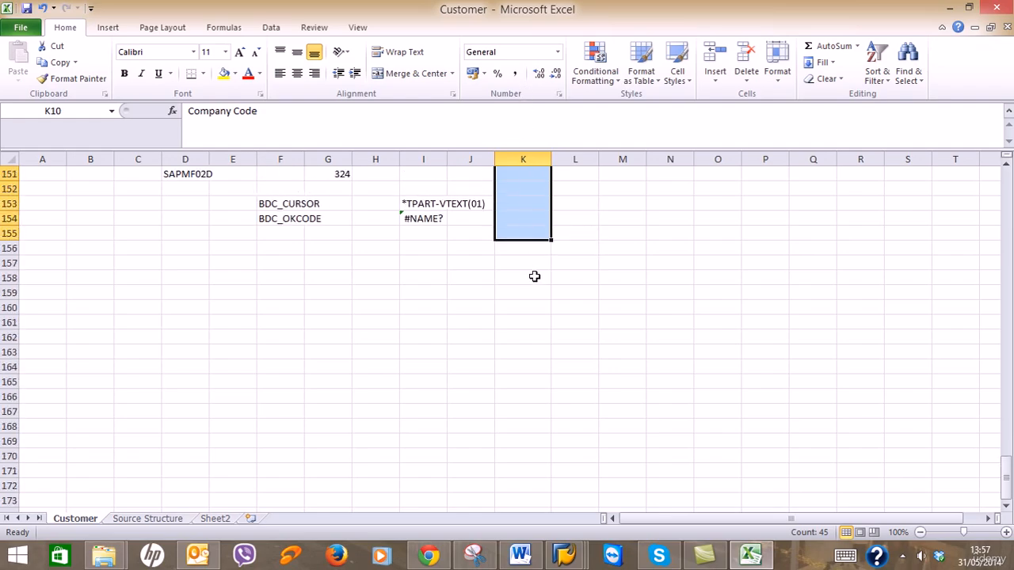
key(ctrl+c)
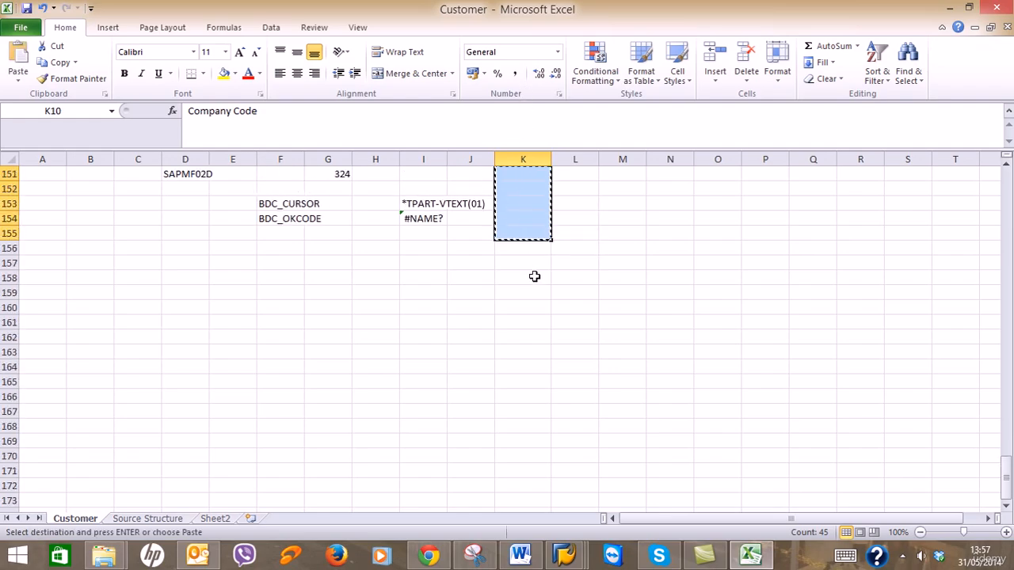
click(219, 521)
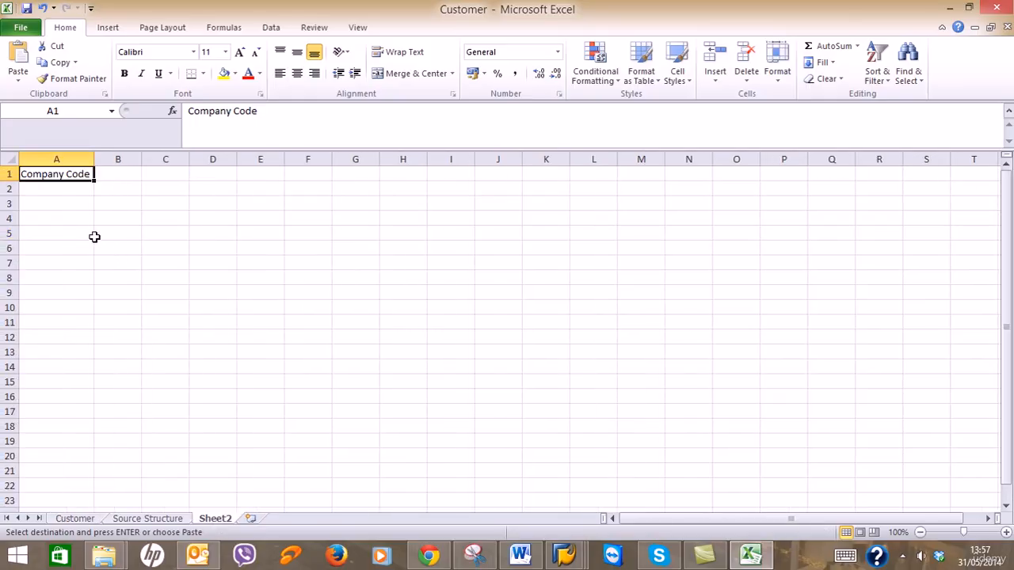
Clear cell A1 on Sheet2, check its paste options, and return to Sheet2.
key(Delete)
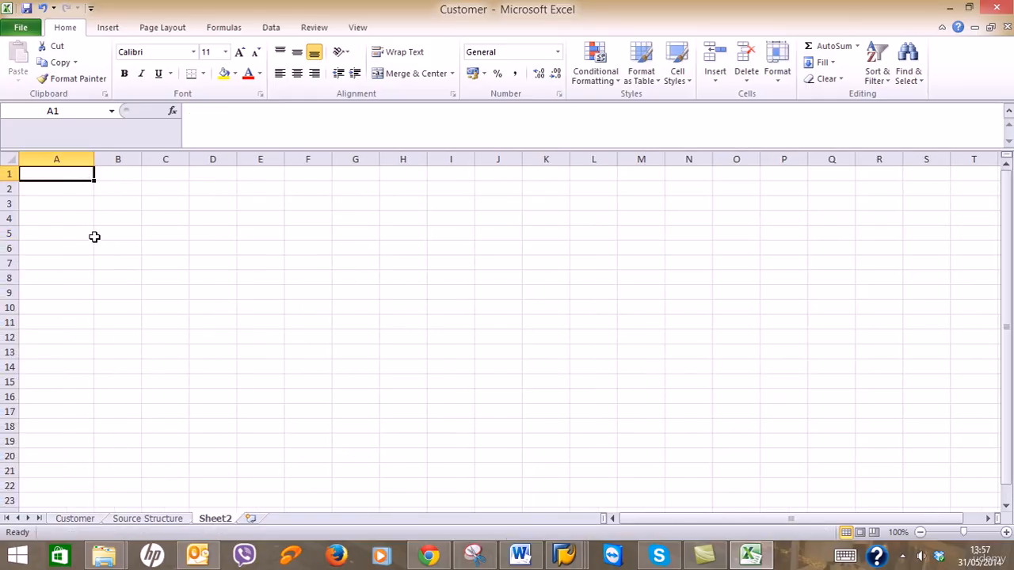
right_click(73, 174)
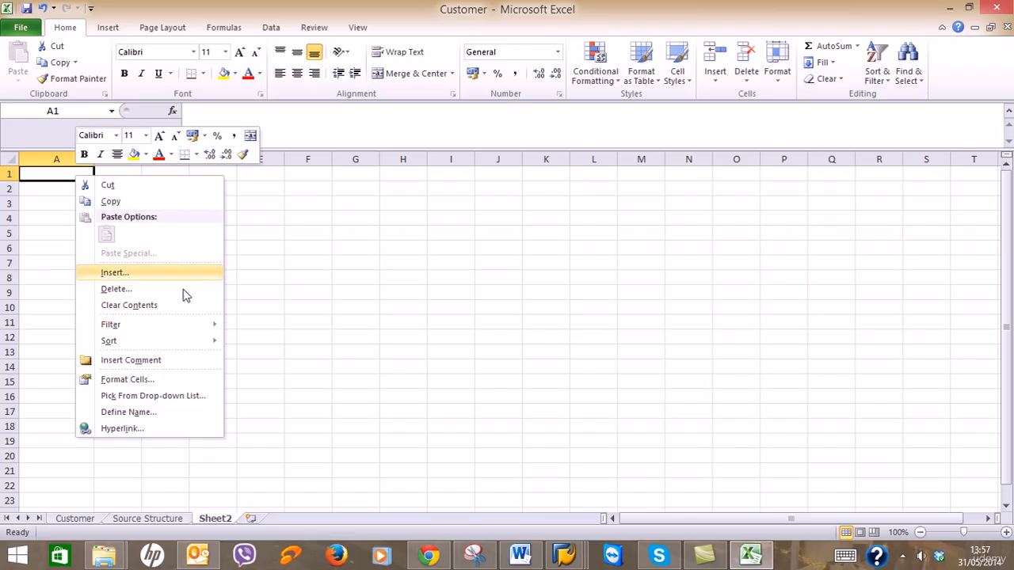
click(309, 246)
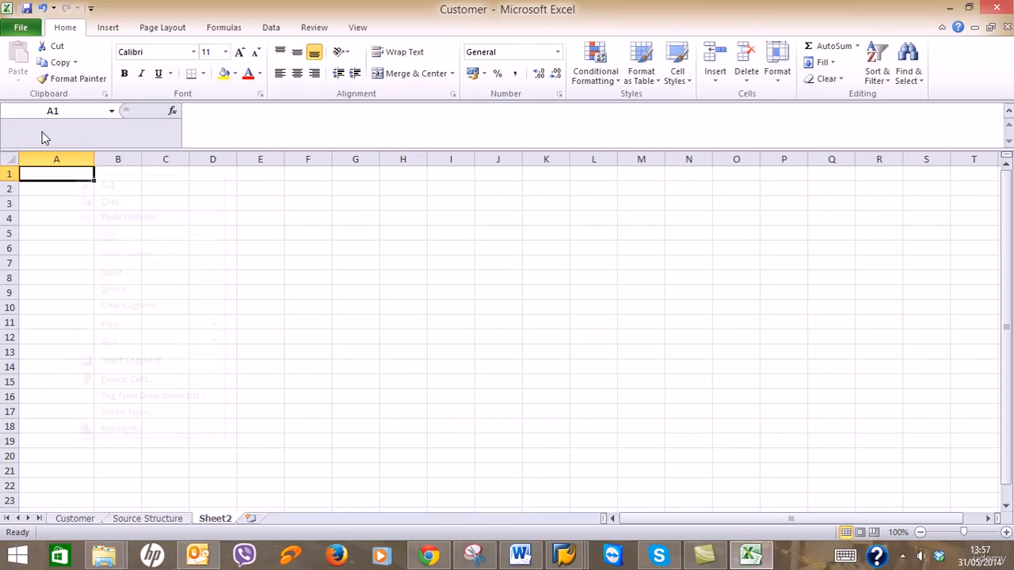
right_click(56, 176)
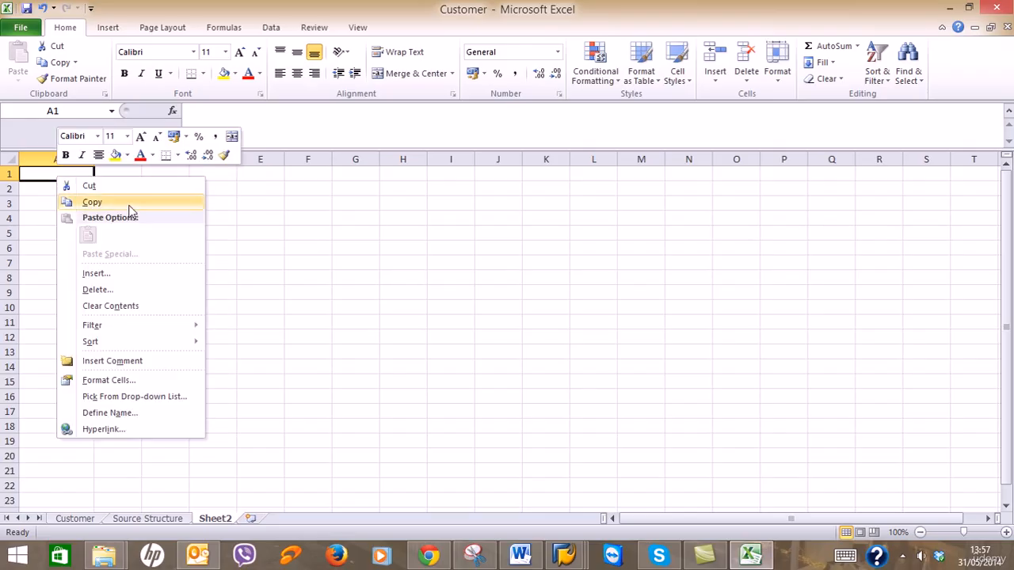
click(230, 244)
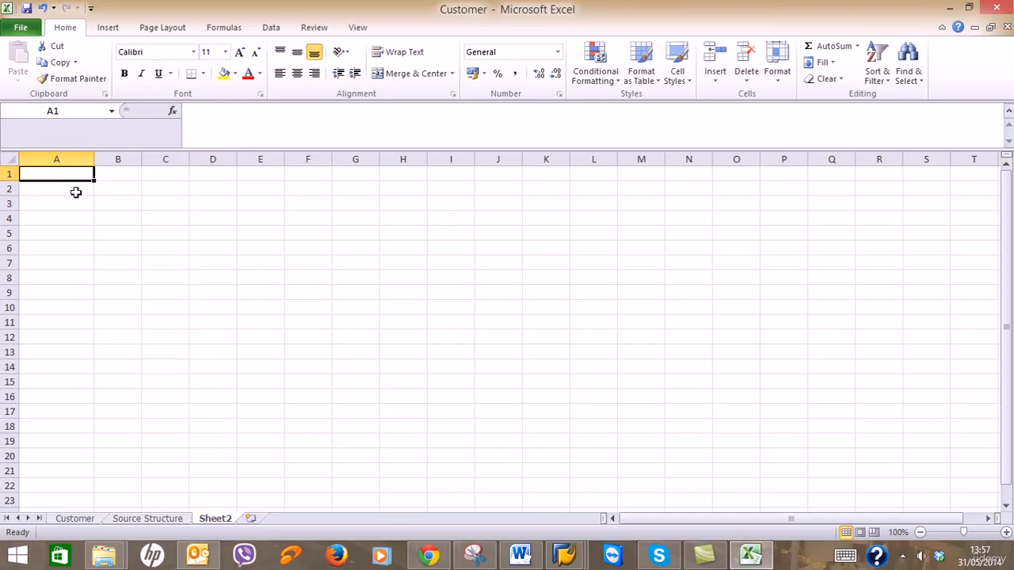
click(77, 190)
click(83, 518)
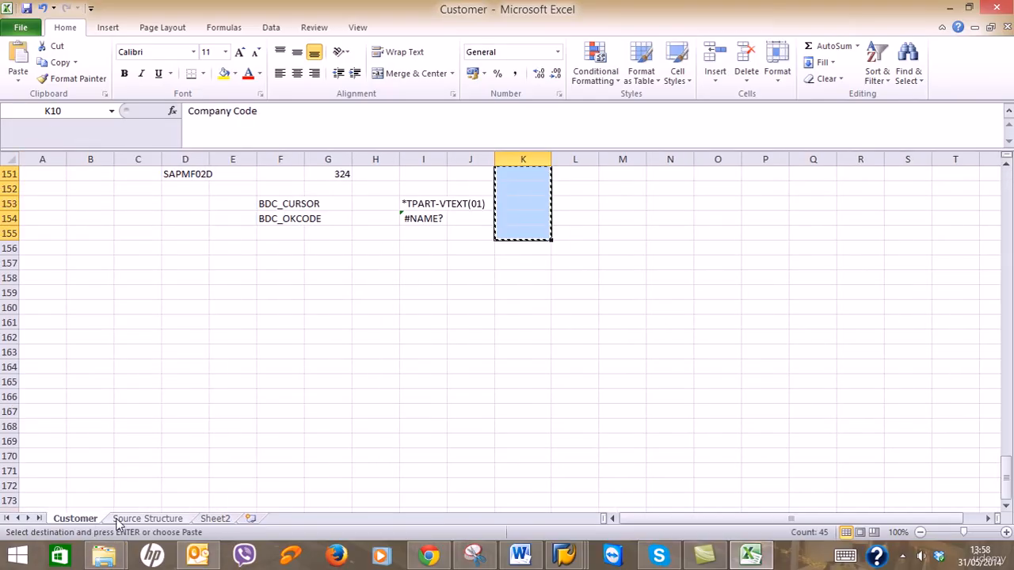
click(213, 518)
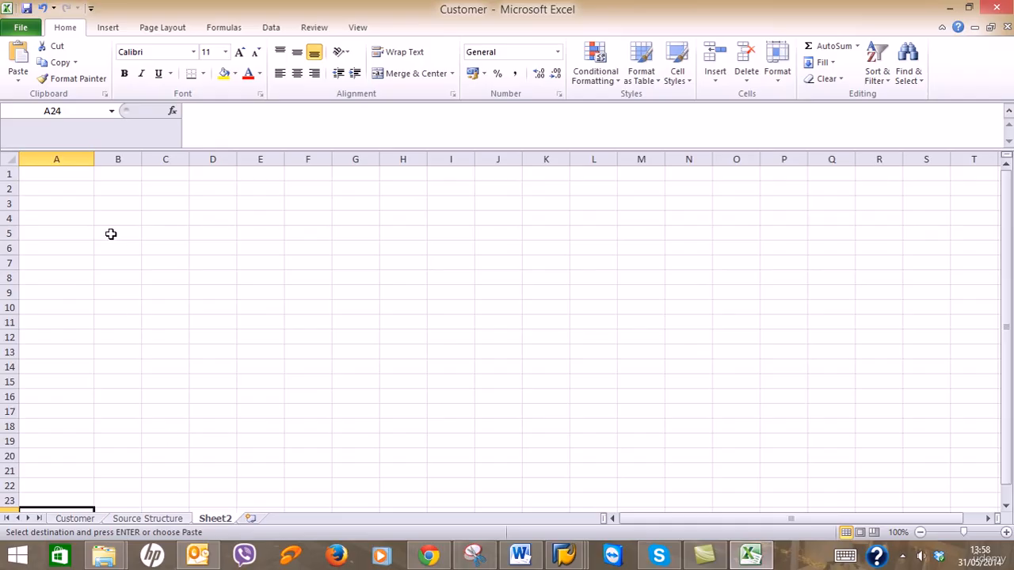
Paste the descriptions transposed into Sheet2 row 1, Company Code through Language Key.
click(79, 176)
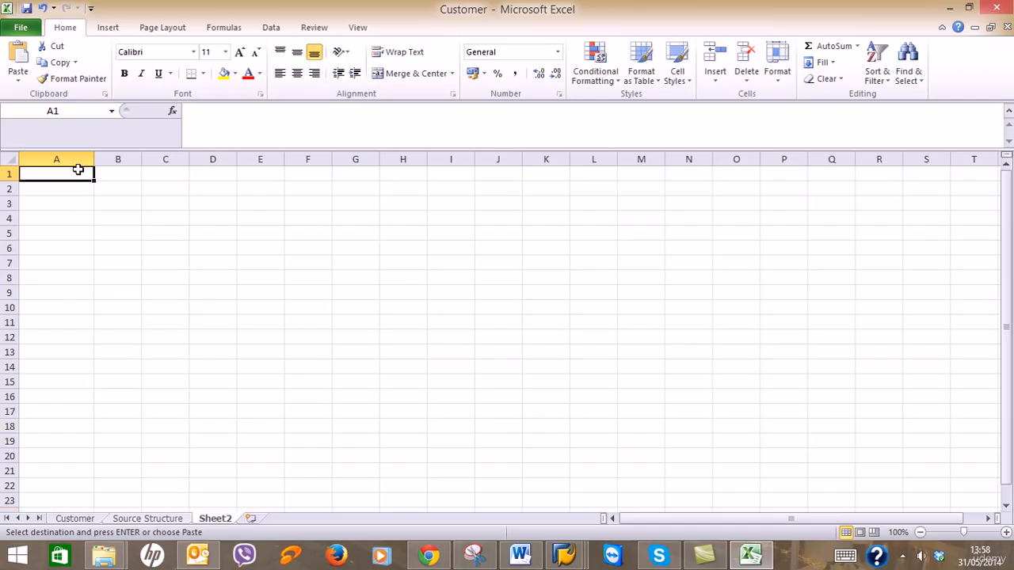
right_click(79, 178)
mouse_move(174, 259)
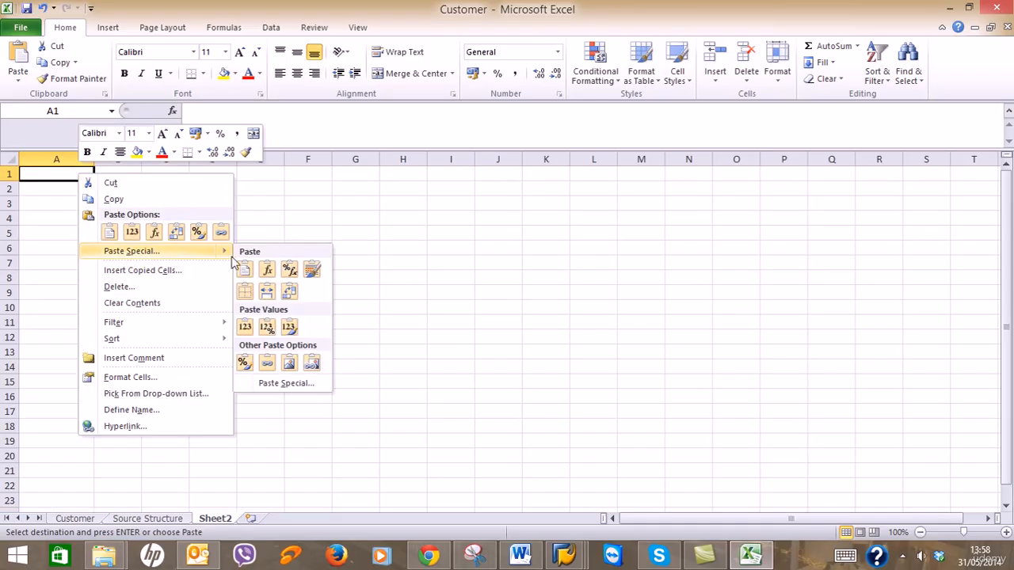
click(278, 382)
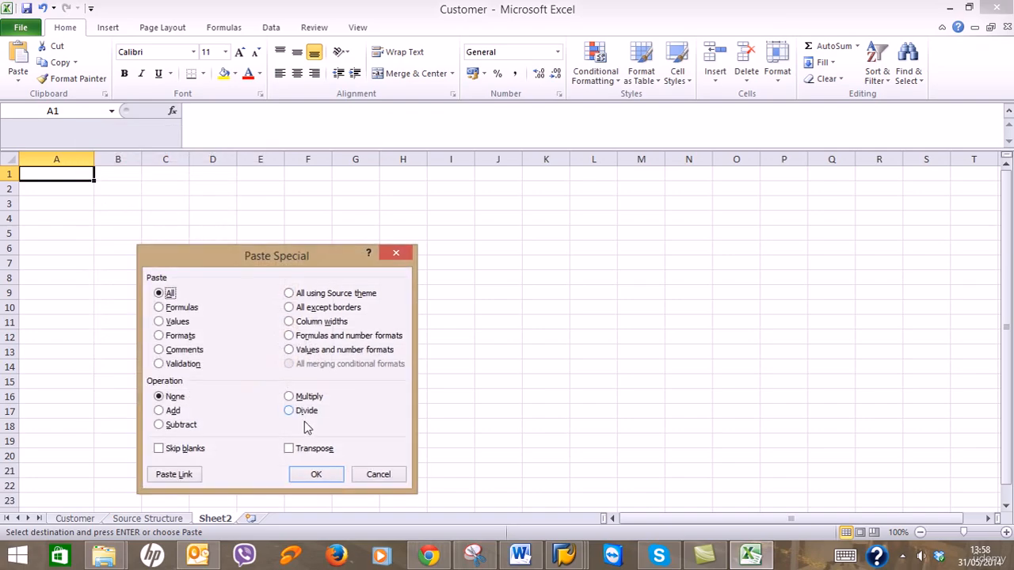
click(317, 449)
click(316, 474)
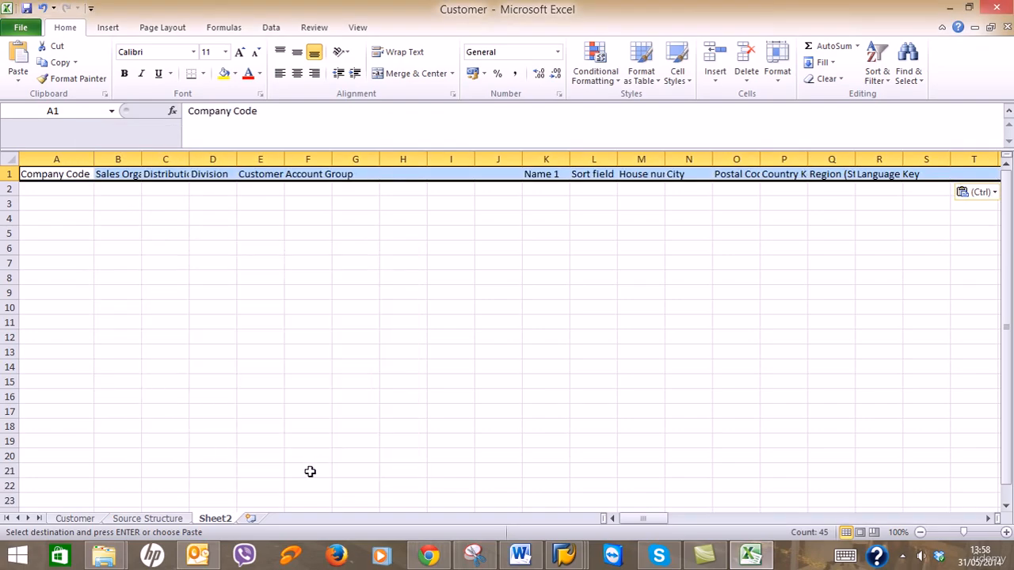
Autofit columns B–E to Sales Organization, Distribution Channel, Division and Customer Account Group headers.
double_click(141, 159)
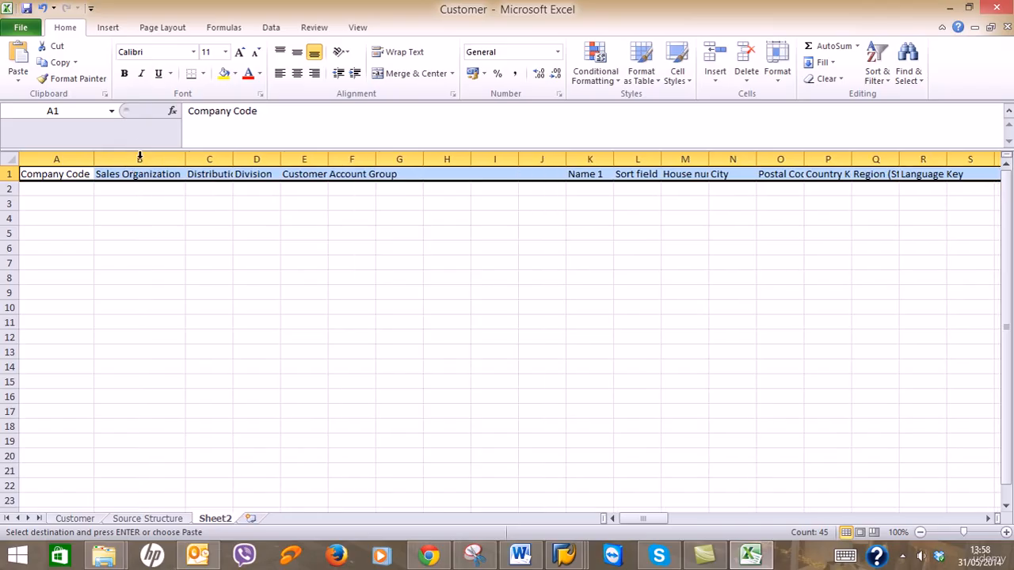
double_click(230, 161)
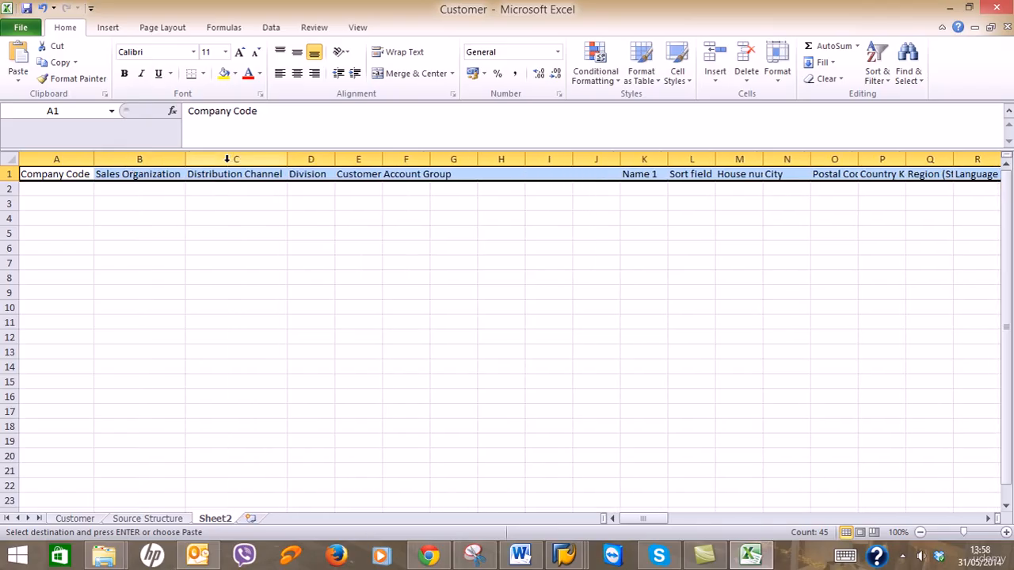
double_click(335, 157)
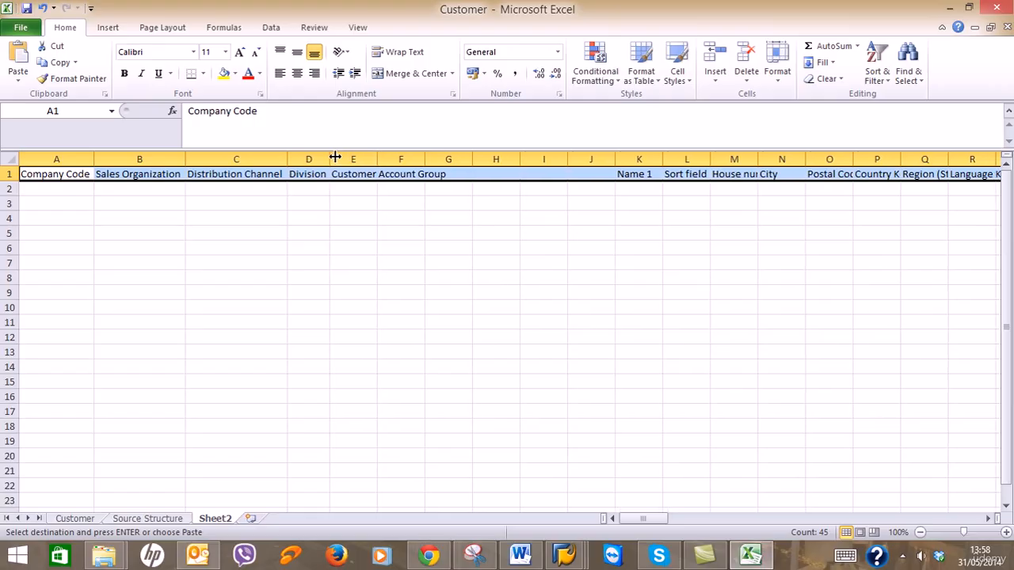
double_click(377, 159)
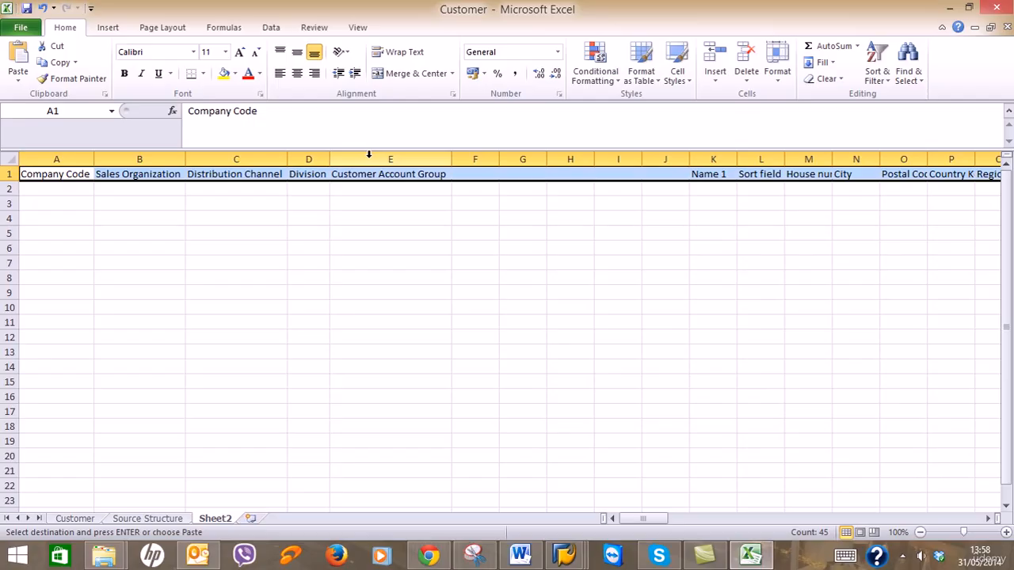
Delete the empty columns F through J before Name 1.
click(479, 158)
ctrl+click(519, 157)
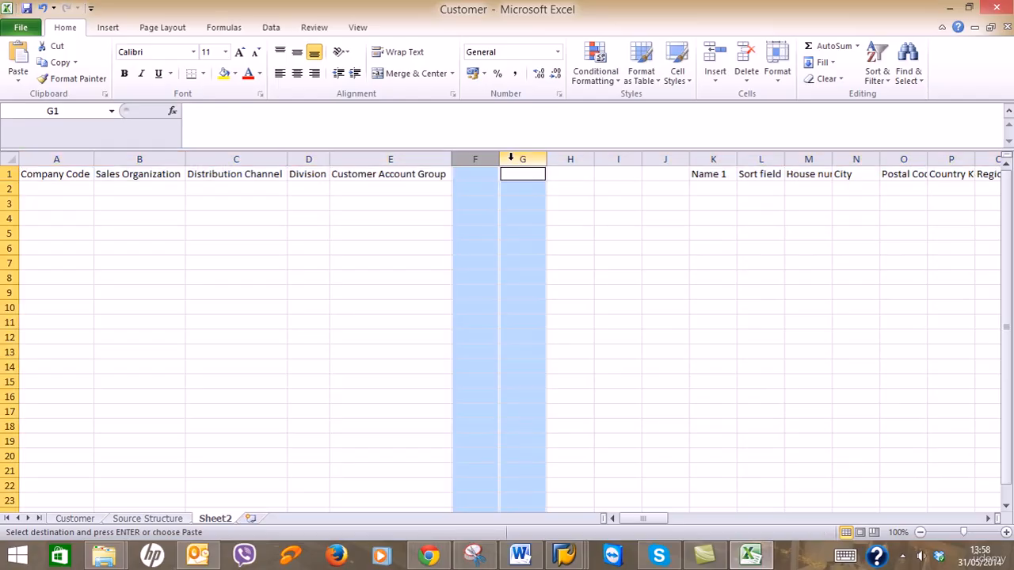
ctrl+click(566, 158)
ctrl+click(617, 161)
ctrl+click(656, 161)
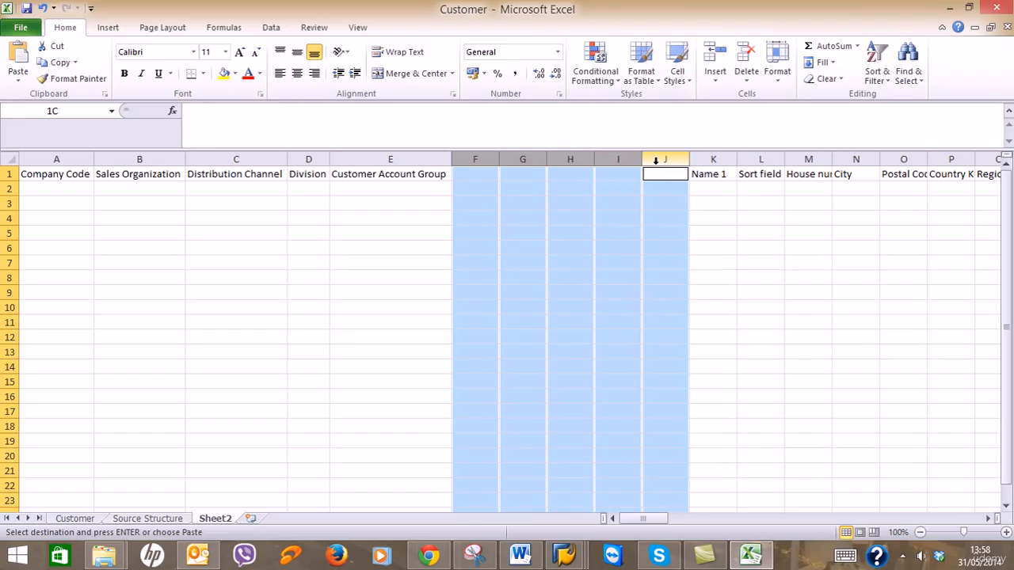
right_click(656, 156)
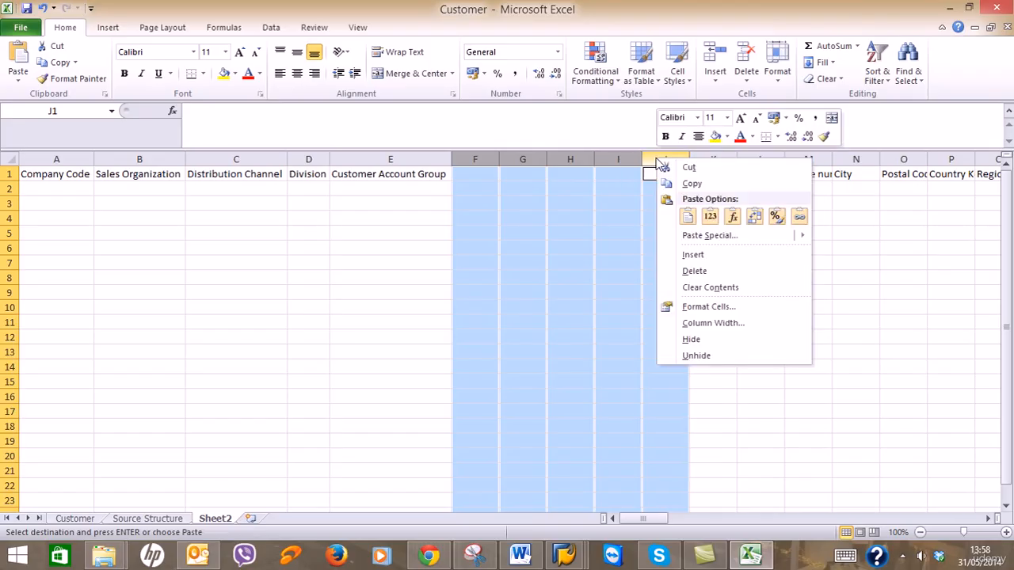
click(695, 270)
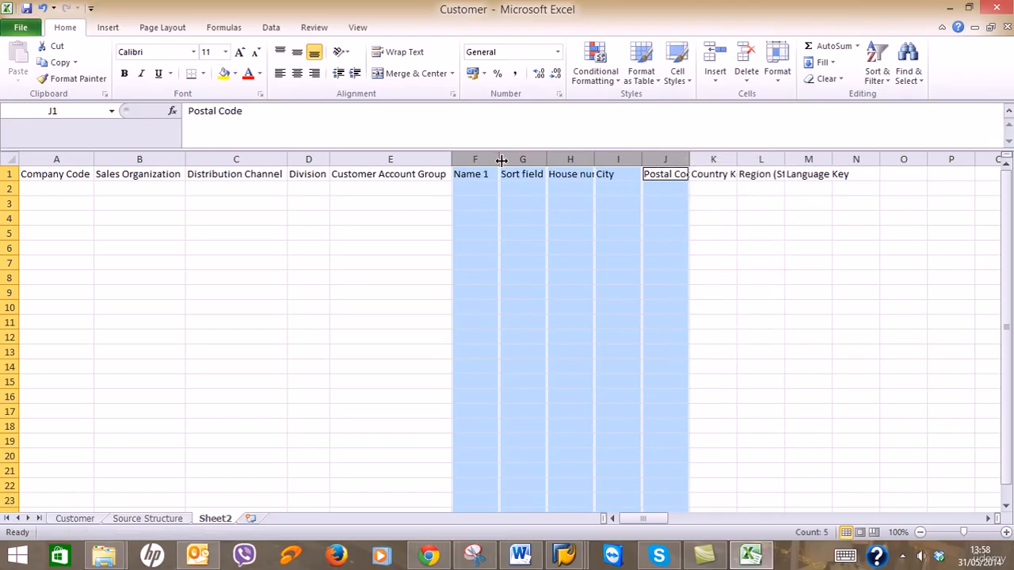
Autofit columns F to L, including Country Key and the Region header.
double_click(546, 160)
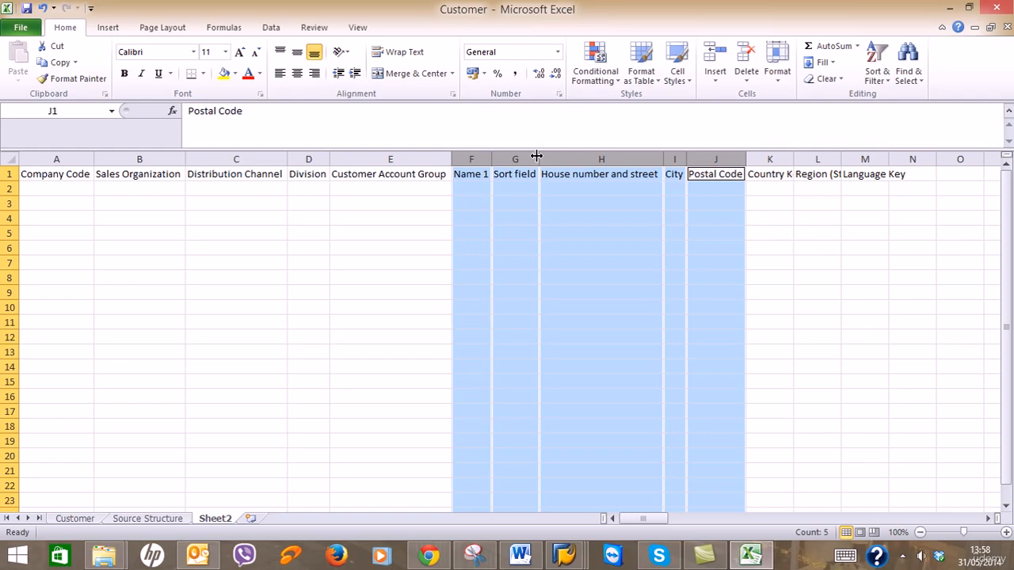
click(686, 158)
click(767, 230)
double_click(793, 160)
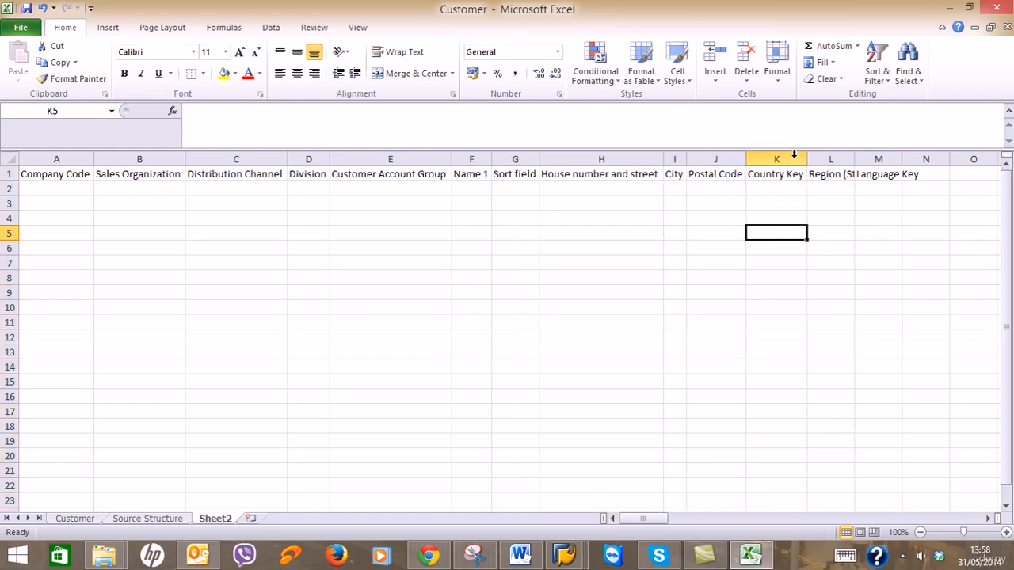
double_click(854, 160)
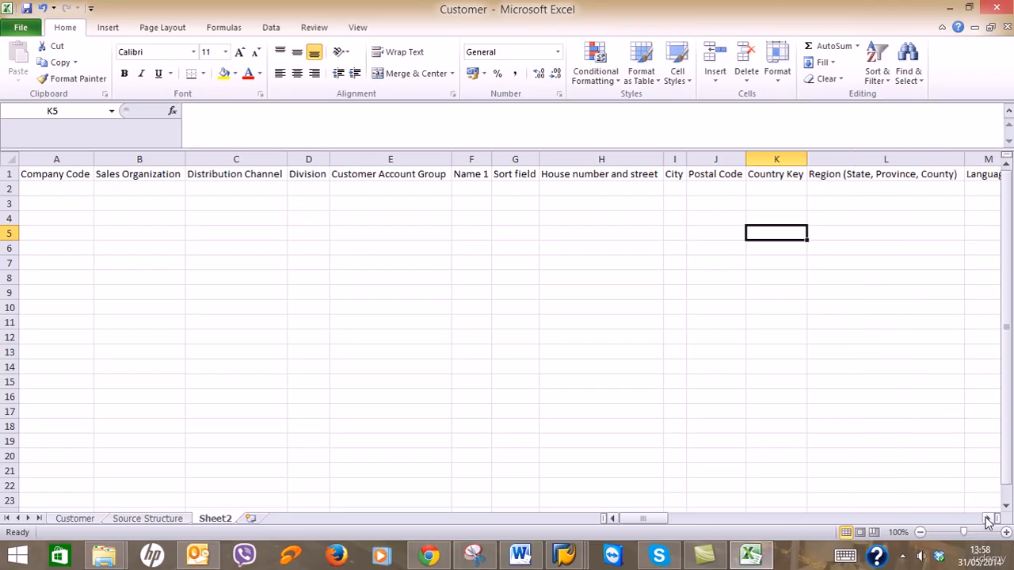
click(988, 519)
click(988, 519)
click(988, 519)
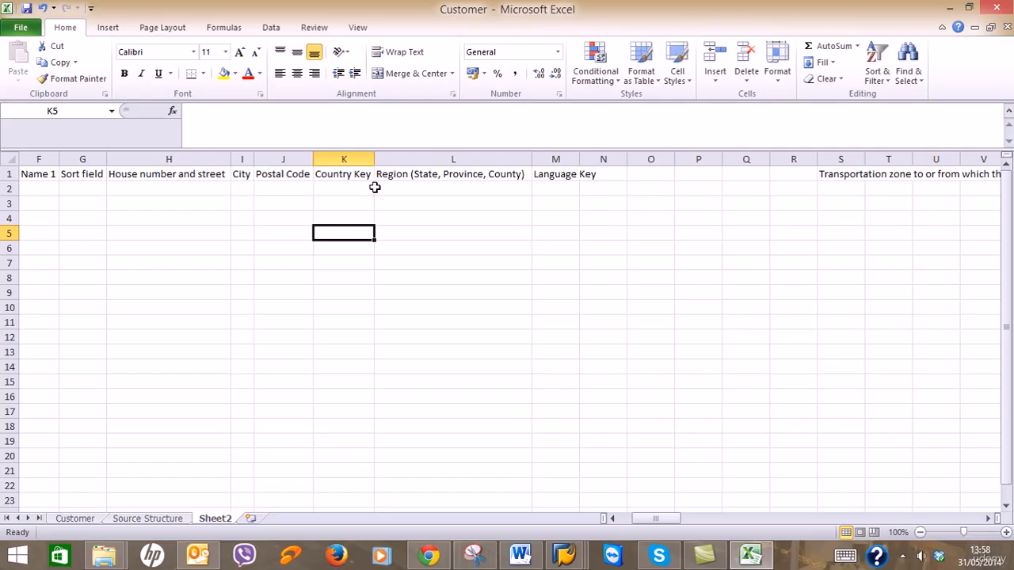
right_click(129, 9)
click(118, 9)
Select the whole sheet and autofit every column to its contents.
click(13, 160)
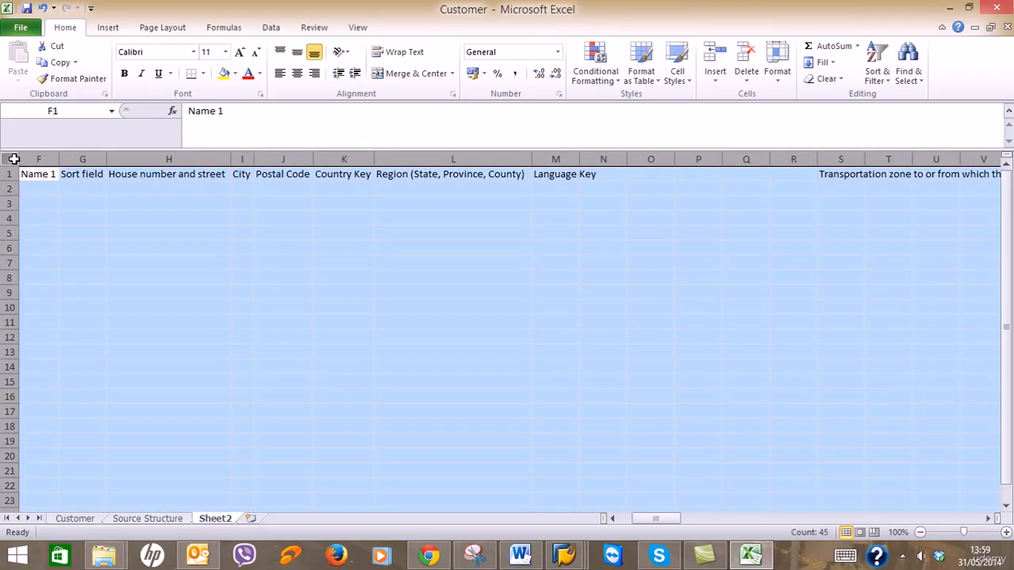
double_click(56, 160)
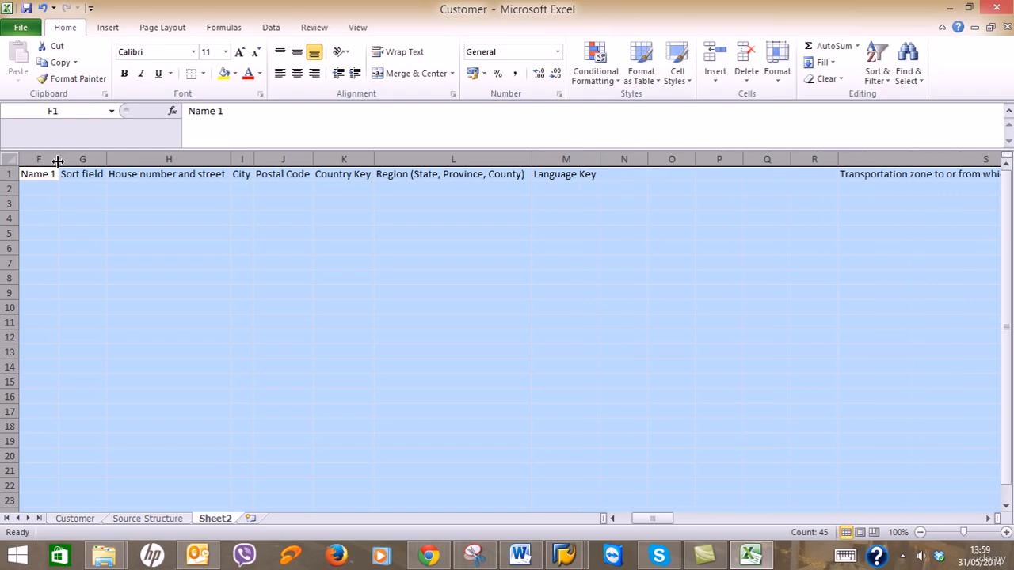
click(59, 160)
click(619, 279)
Delete the empty columns N through R.
click(633, 157)
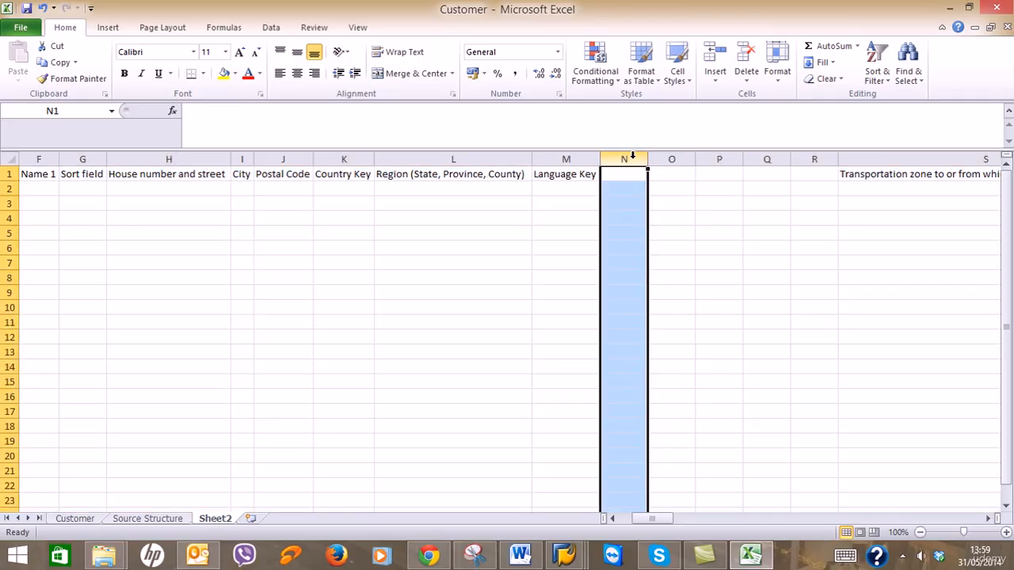
ctrl+click(664, 159)
ctrl+click(705, 159)
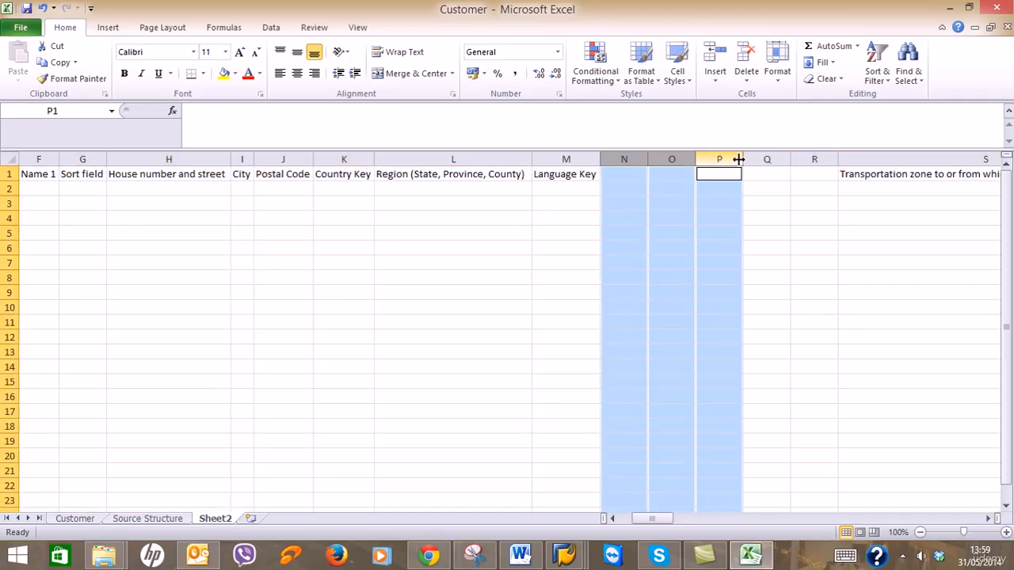
ctrl+click(762, 159)
ctrl+click(805, 159)
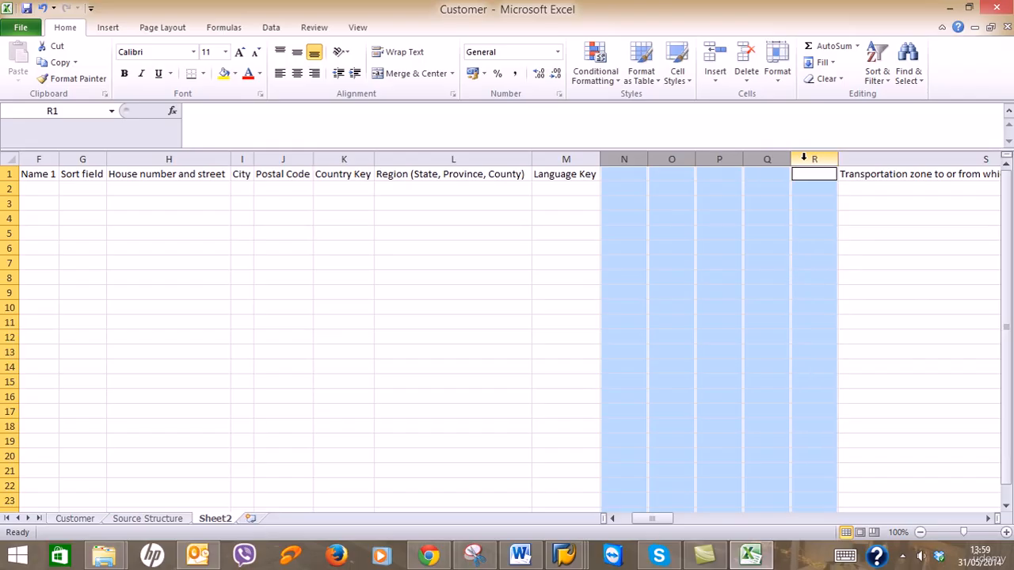
right_click(808, 159)
click(824, 273)
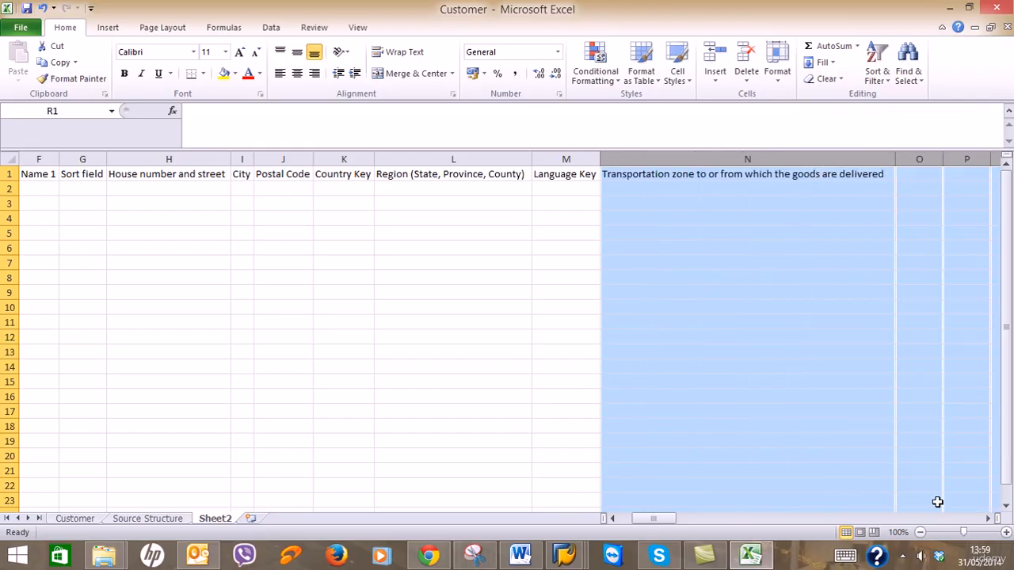
click(988, 519)
click(988, 519)
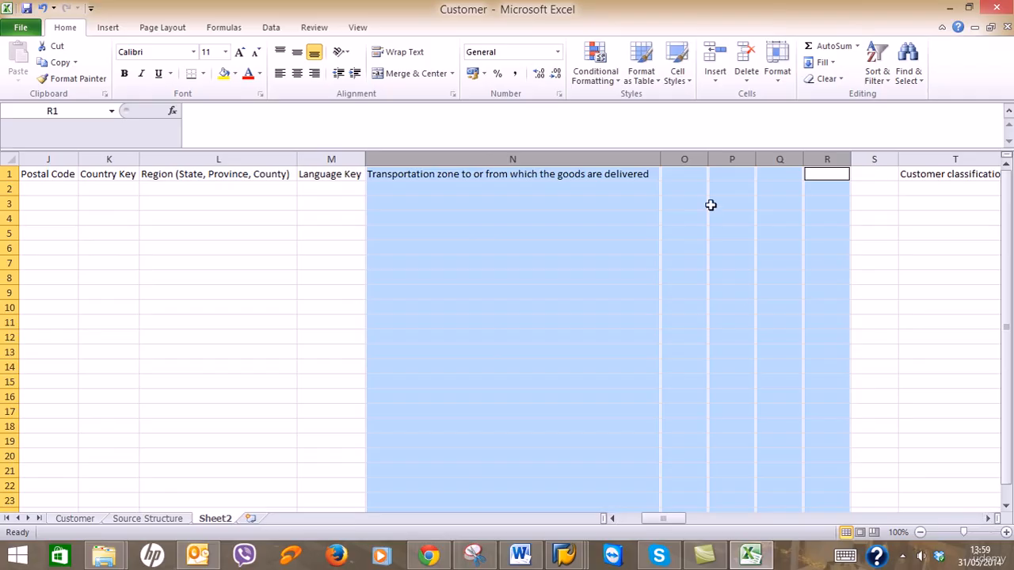
Delete the next empty column blocks, O through S and R through Z.
click(695, 159)
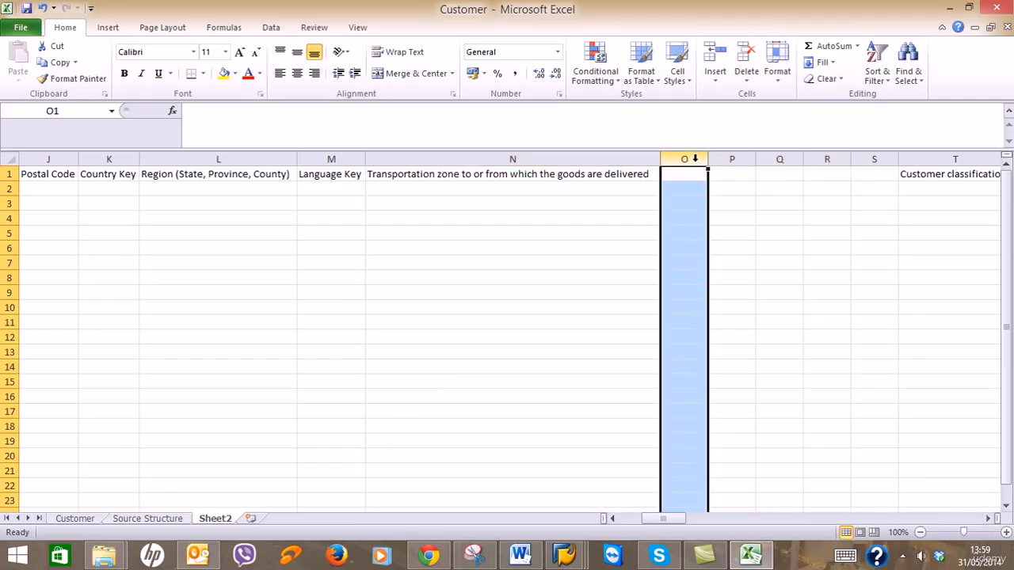
drag(689, 155, 863, 159)
right_click(863, 160)
click(919, 277)
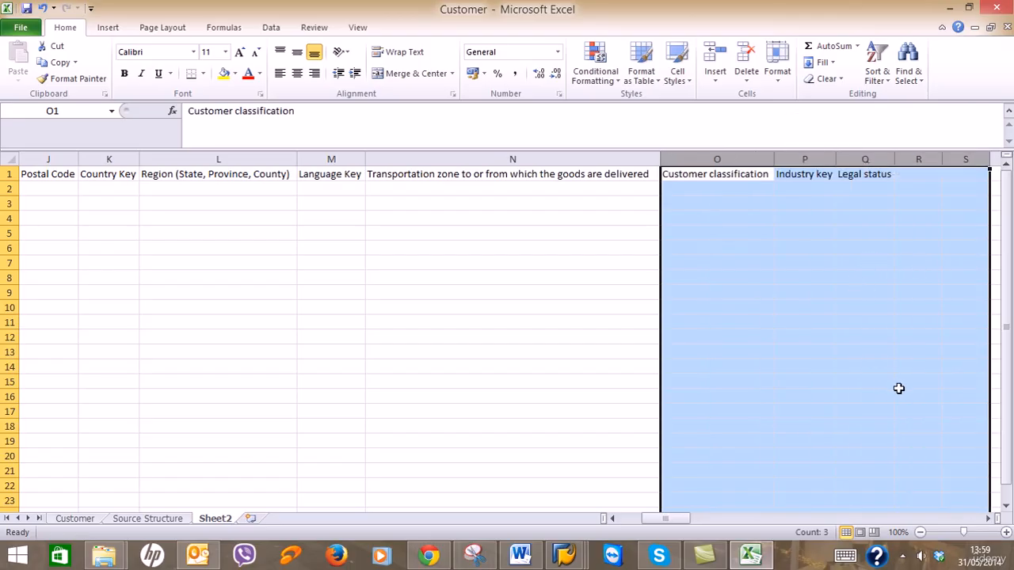
click(988, 519)
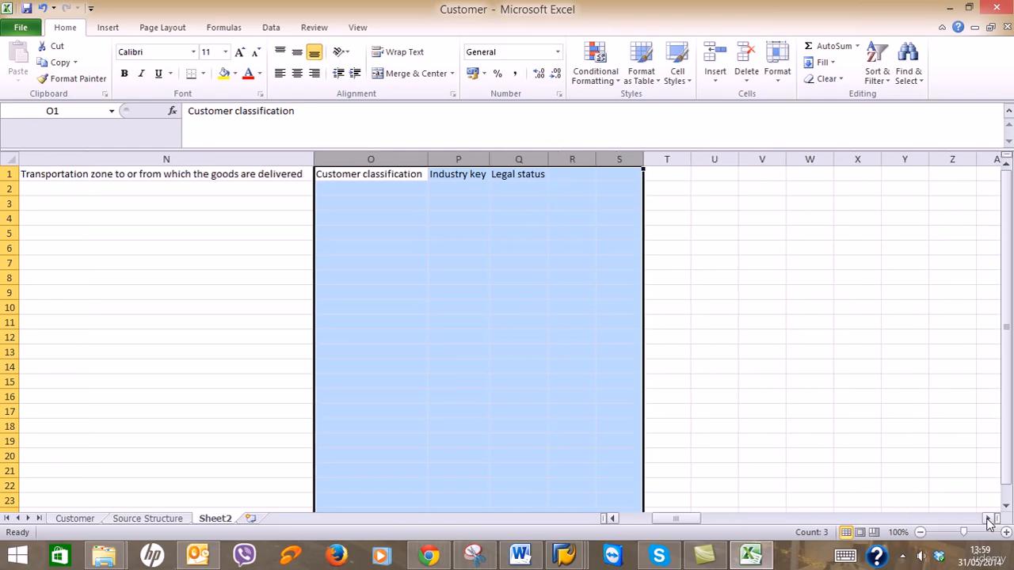
click(614, 403)
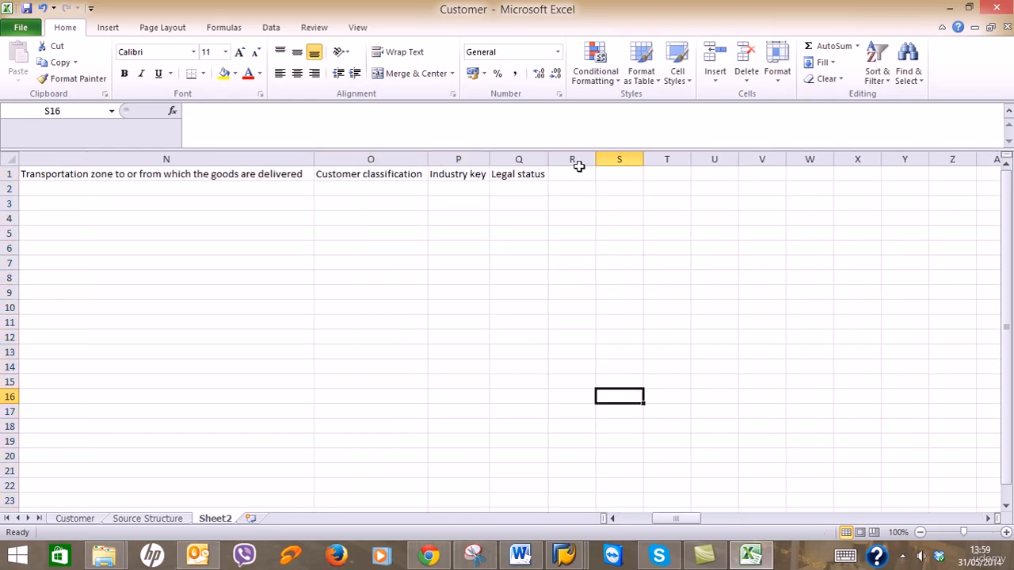
drag(574, 161, 942, 158)
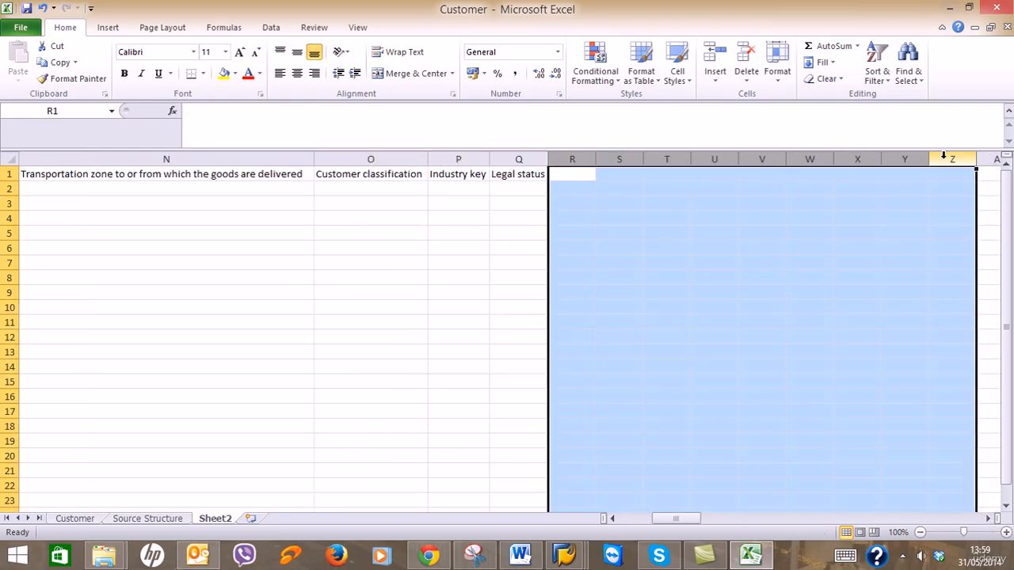
right_click(943, 156)
click(917, 270)
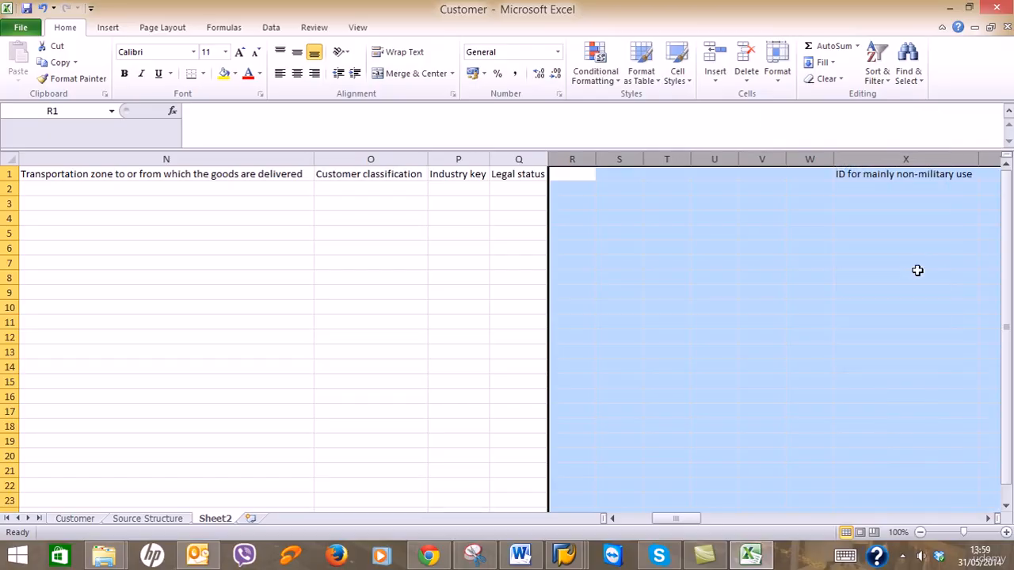
Delete empty columns R through W, S through X, and one more following block.
drag(566, 159, 798, 156)
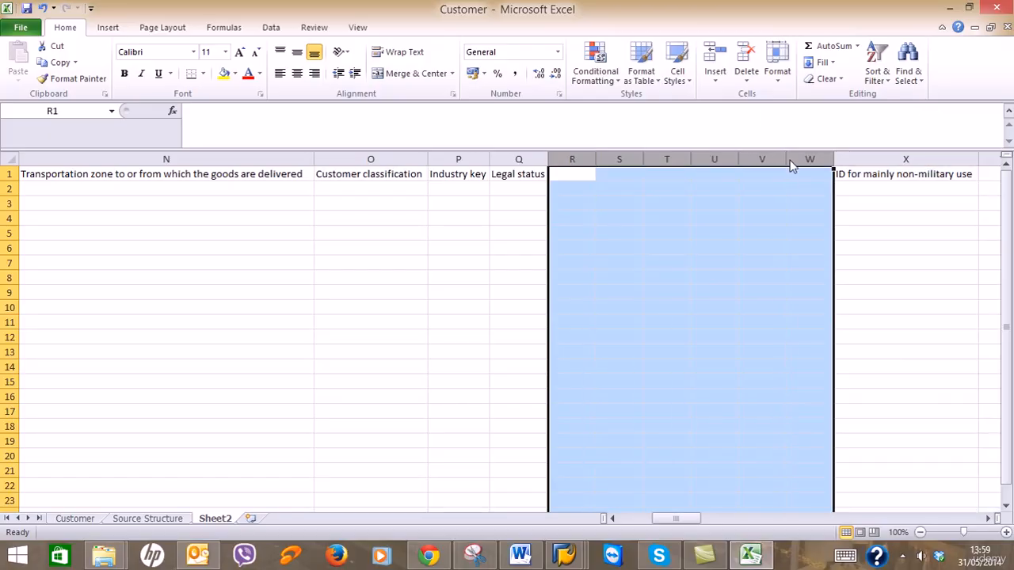
right_click(791, 163)
click(828, 273)
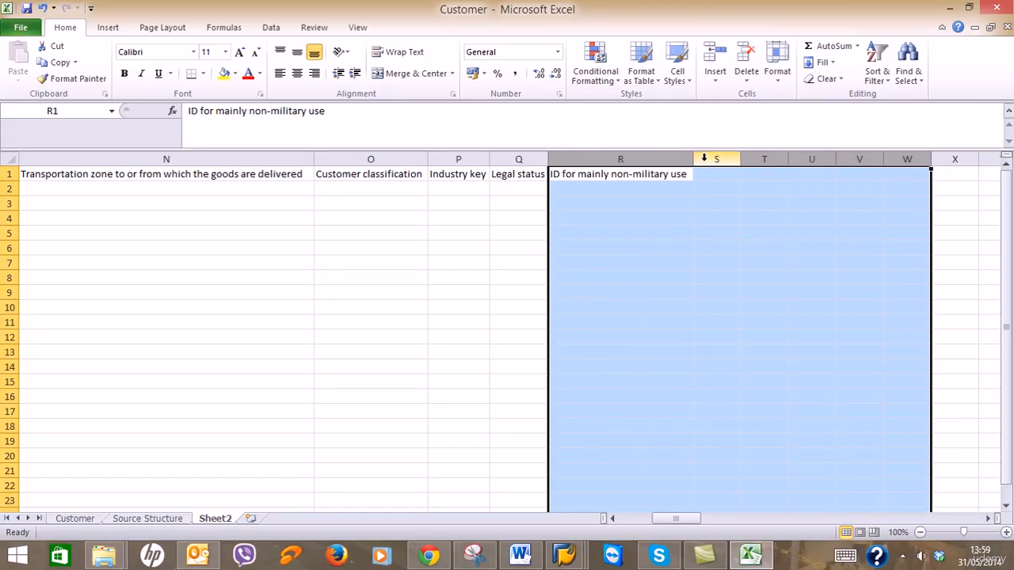
drag(704, 158, 935, 152)
right_click(943, 159)
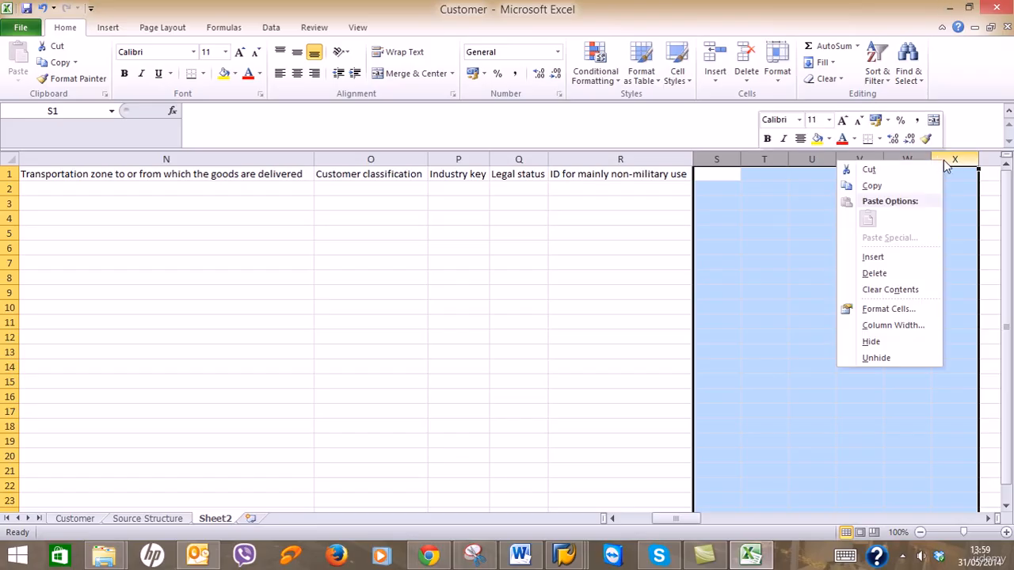
click(914, 279)
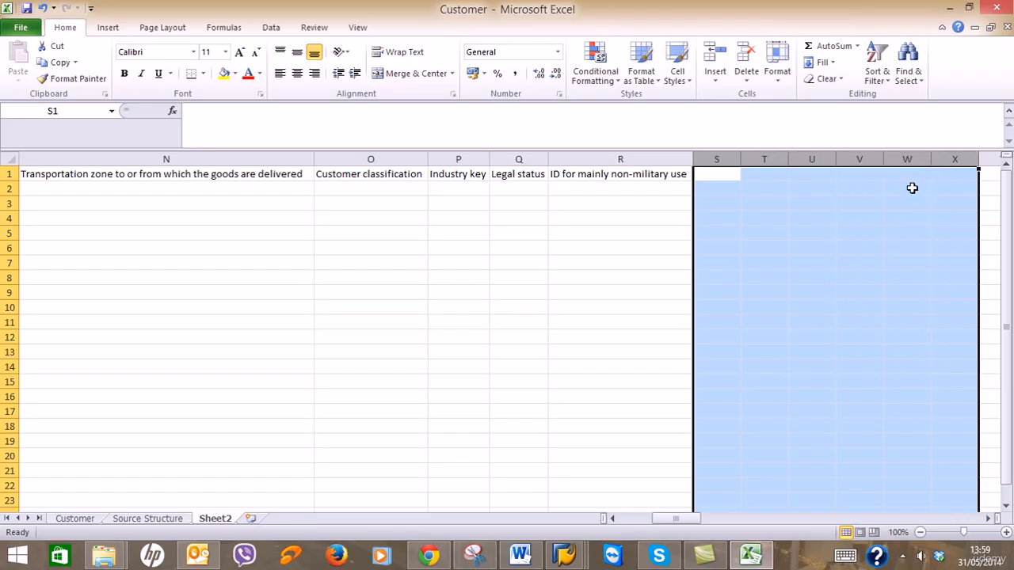
right_click(943, 159)
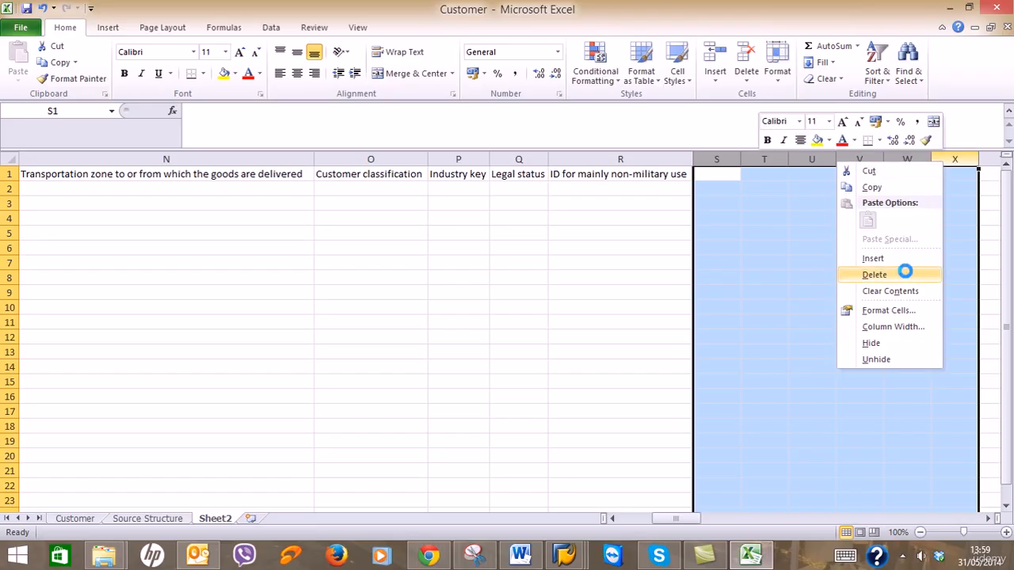
click(906, 269)
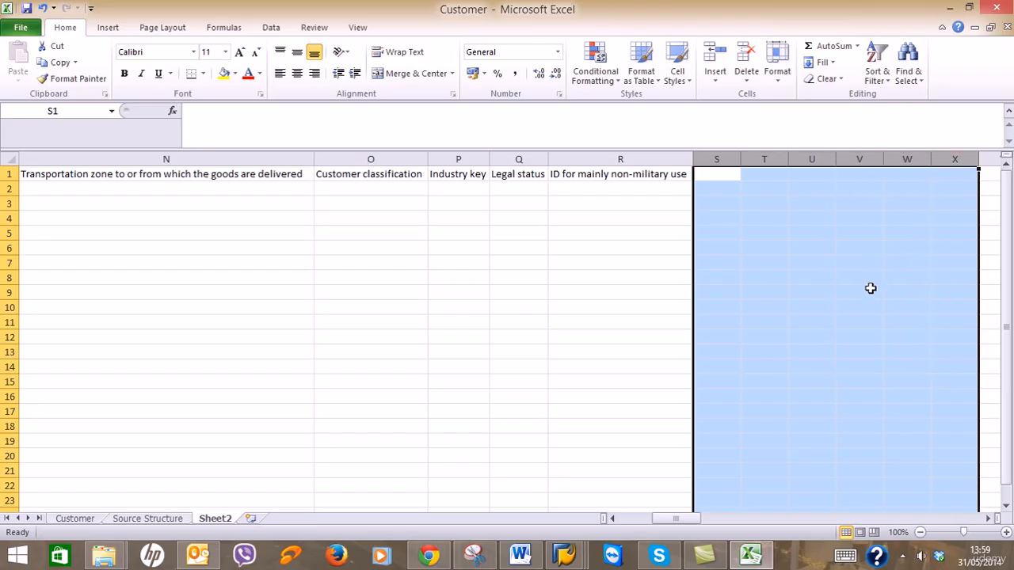
Remove further empty columns S through X, S and T, and T through X.
click(988, 519)
click(988, 519)
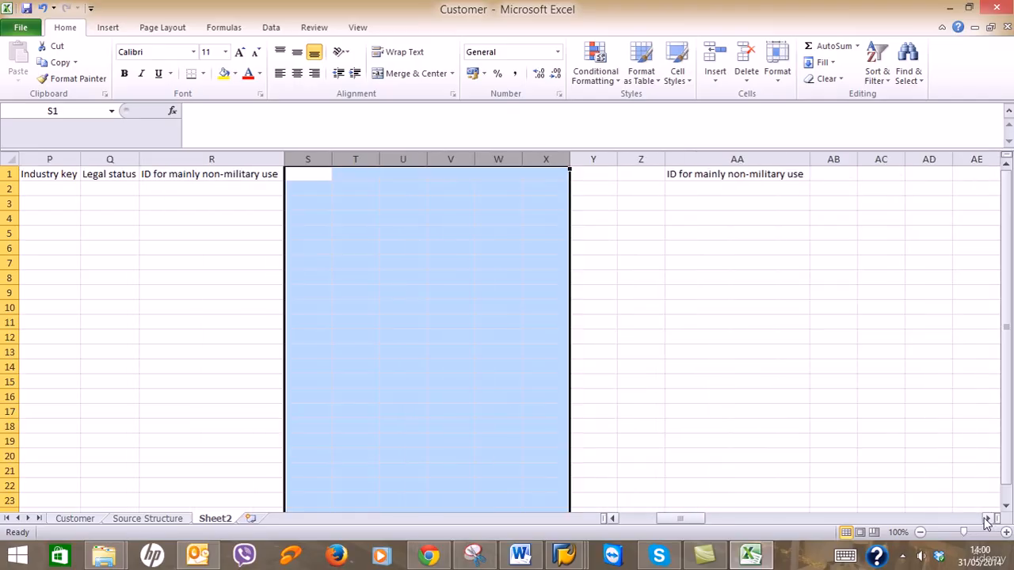
right_click(545, 159)
click(579, 276)
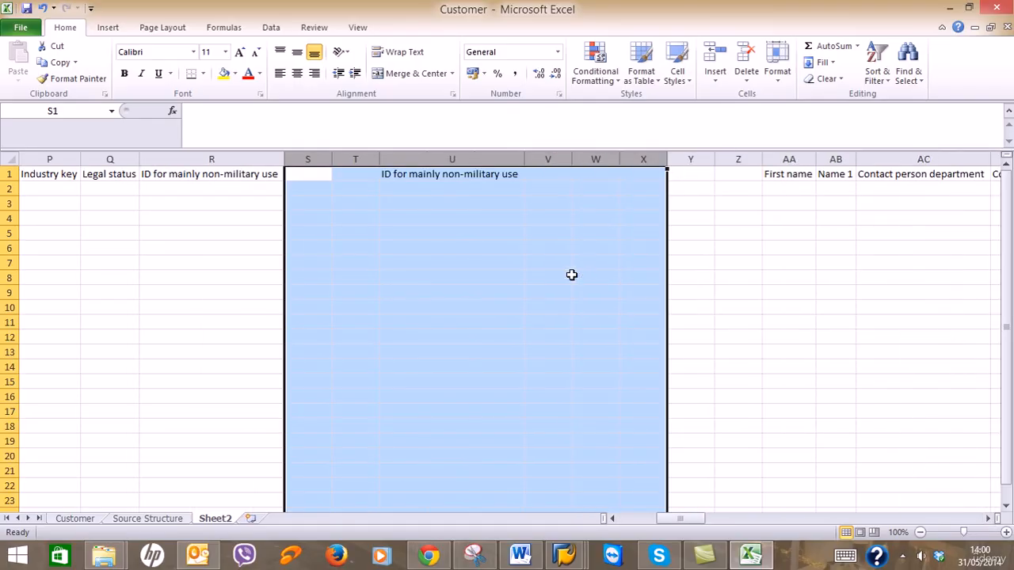
drag(322, 157, 340, 158)
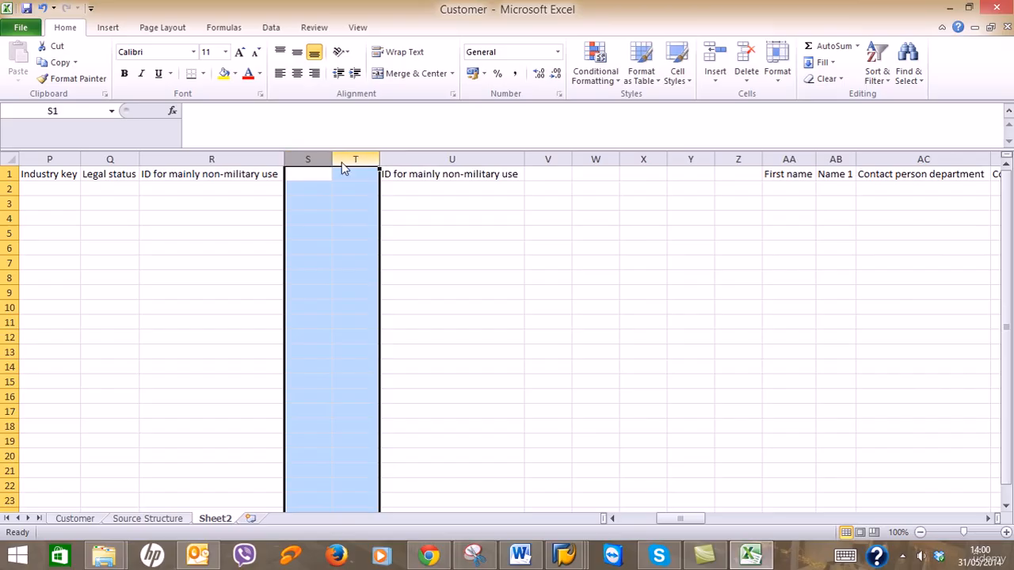
right_click(342, 162)
click(381, 277)
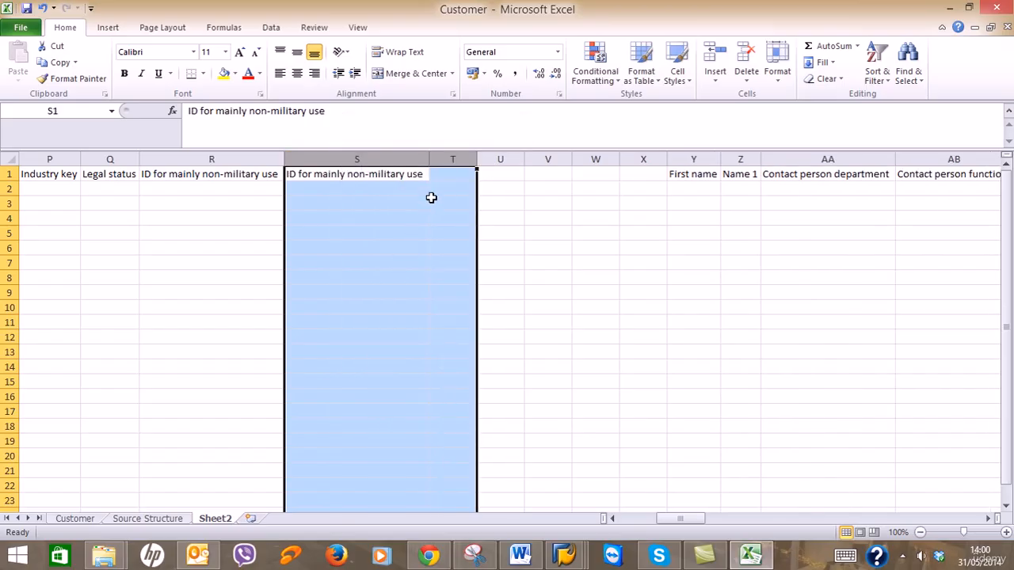
drag(448, 159, 626, 159)
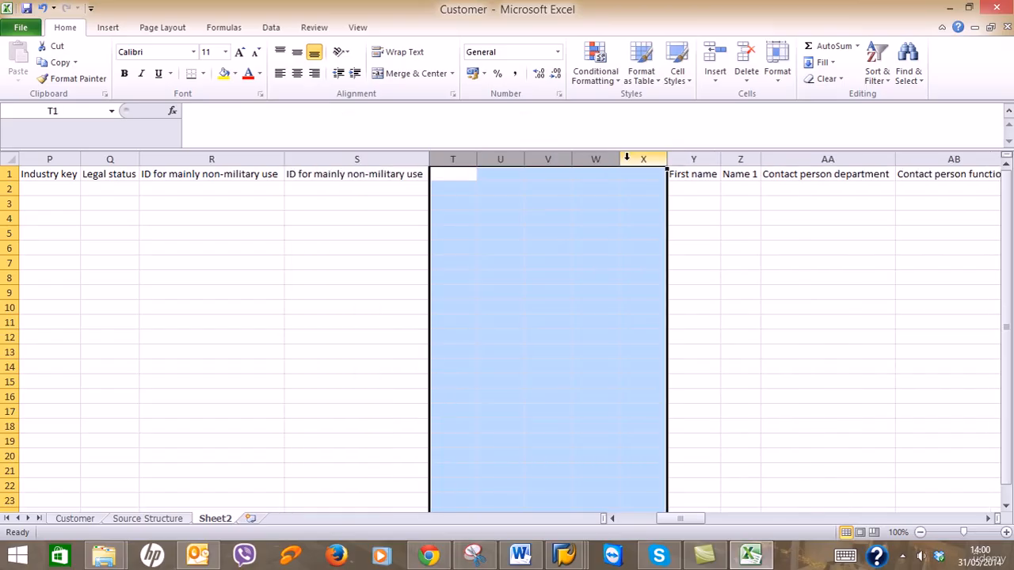
right_click(626, 159)
click(641, 268)
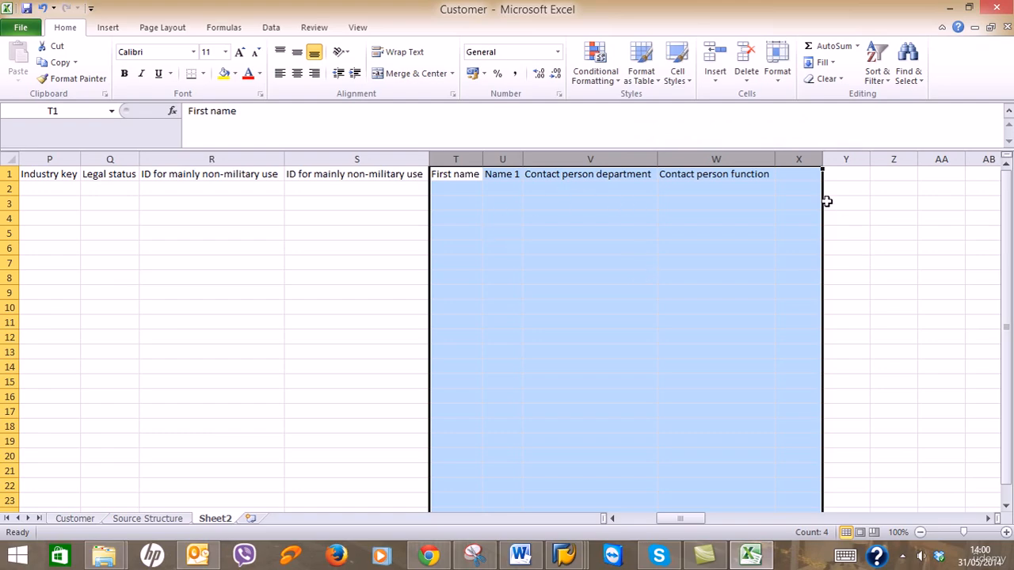
Delete empty columns X through AB and Y through AC after Contact person function.
click(805, 159)
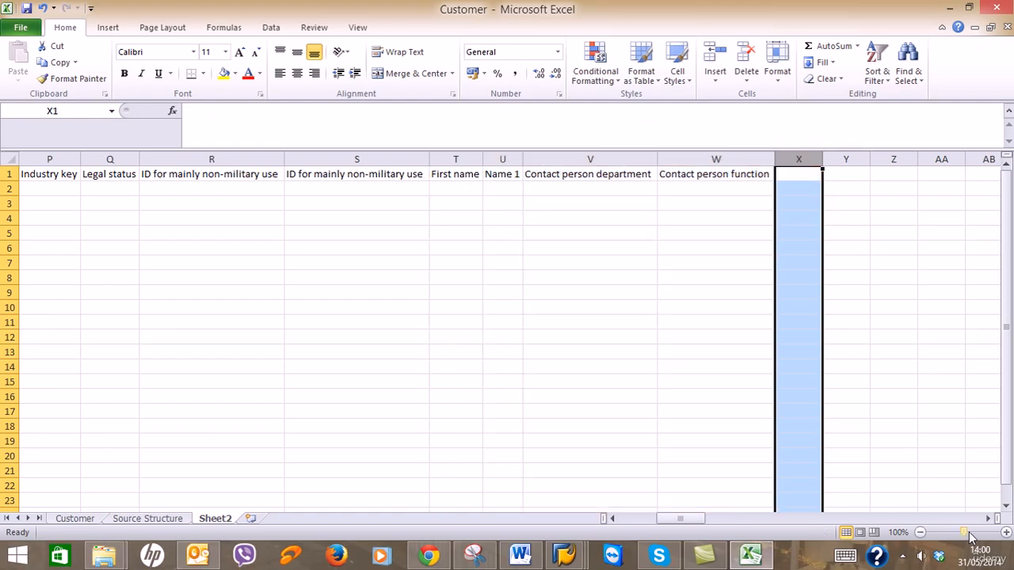
click(988, 519)
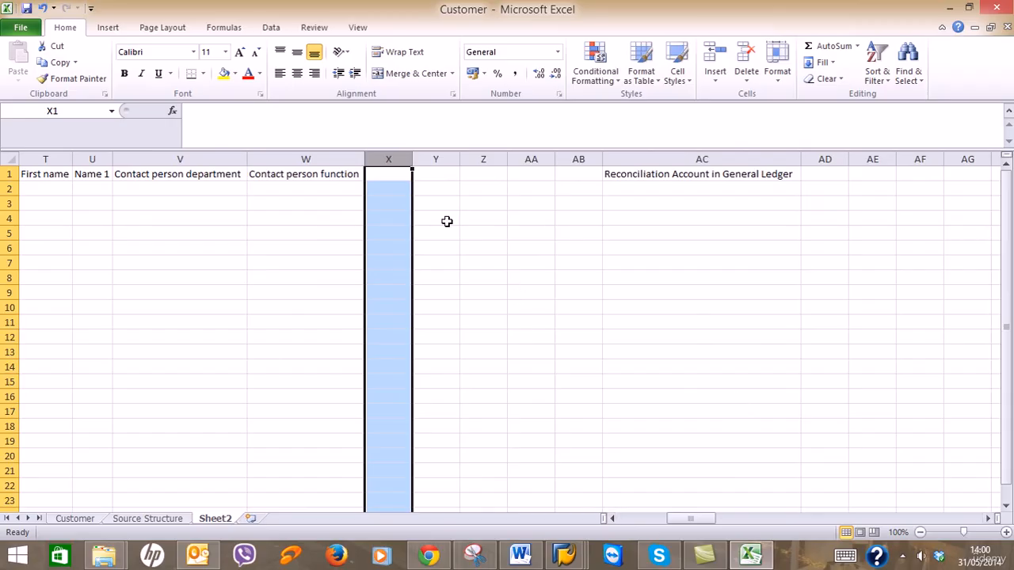
drag(391, 159, 571, 158)
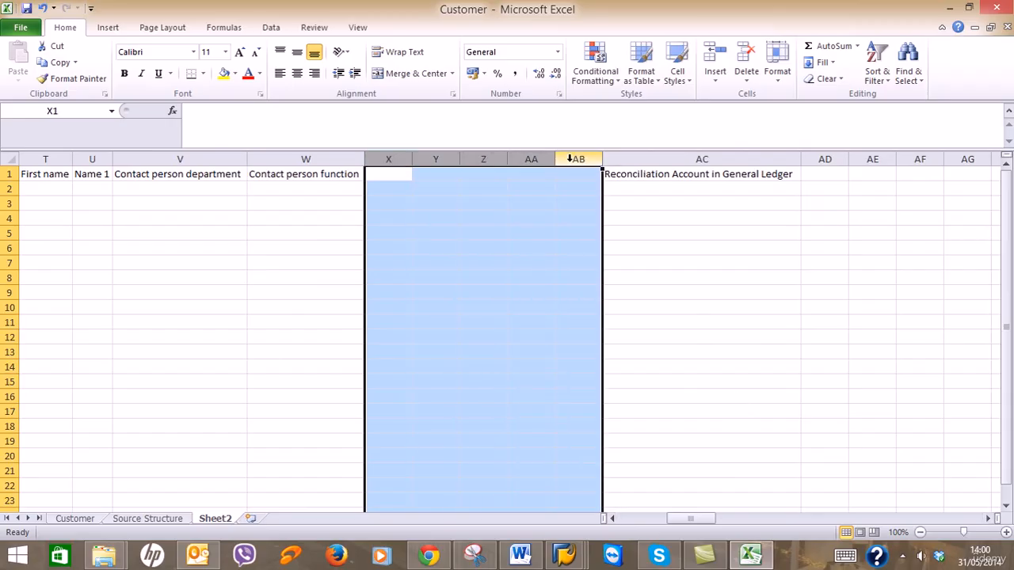
right_click(571, 161)
click(603, 274)
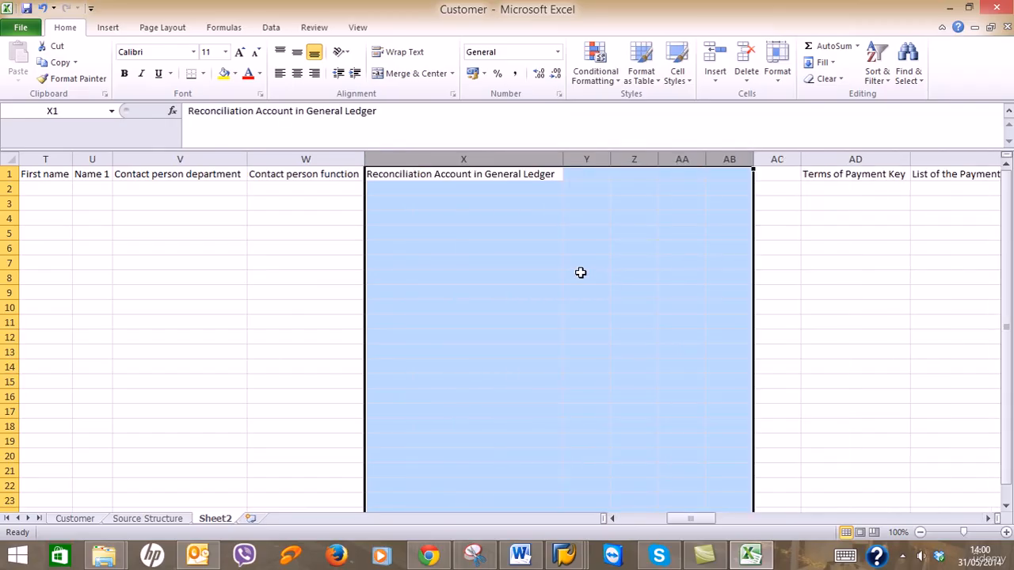
click(590, 158)
drag(591, 156, 776, 159)
right_click(777, 161)
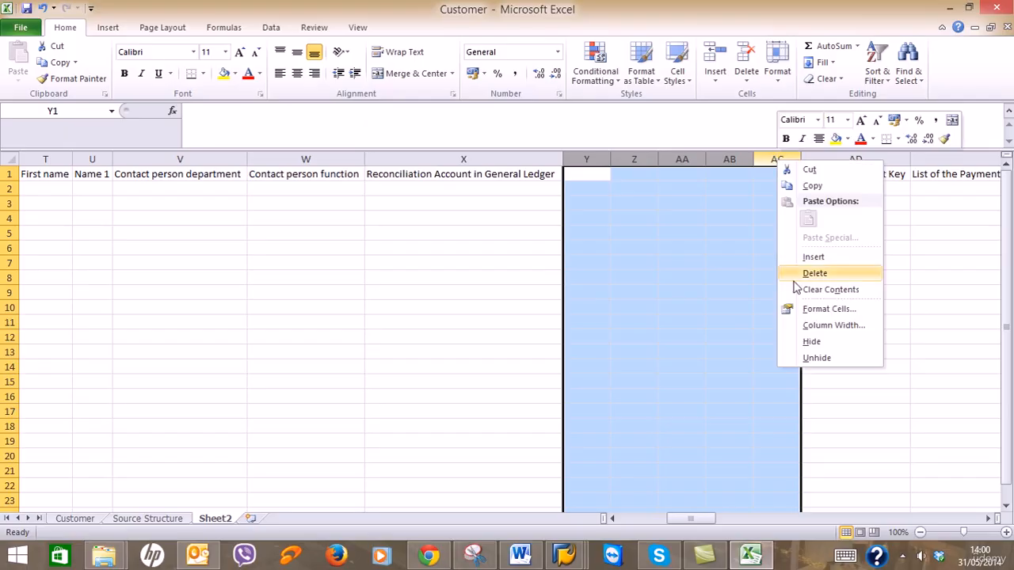
click(814, 273)
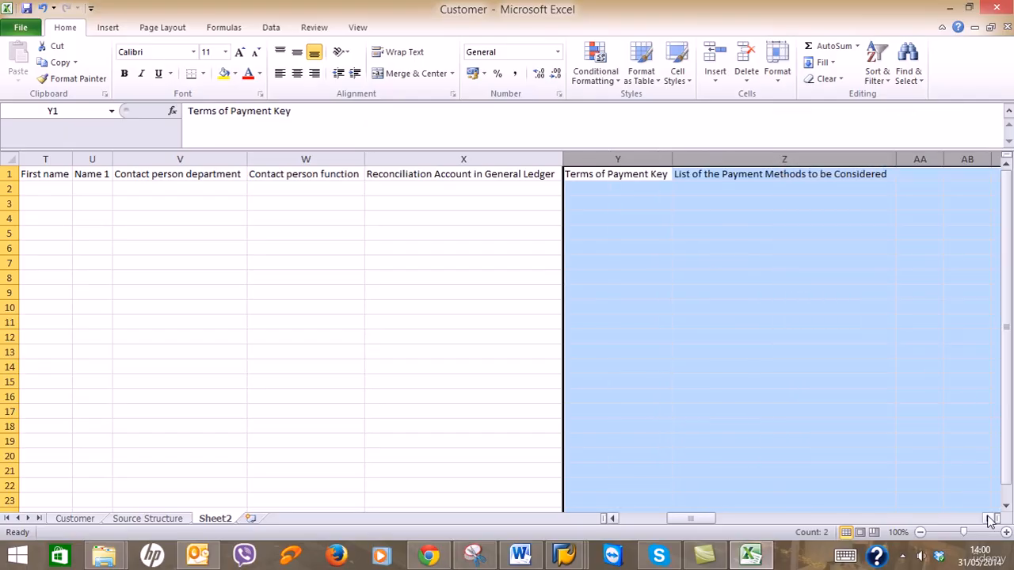
Delete empty columns AA through AE and AB through AK near Dunning Procedure.
click(989, 519)
click(989, 519)
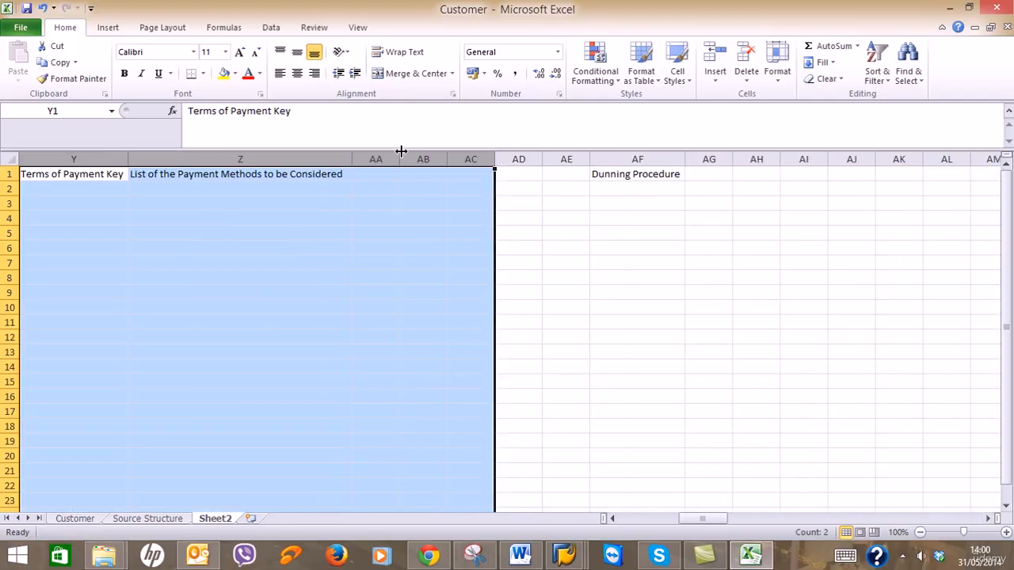
click(387, 156)
drag(387, 155, 557, 155)
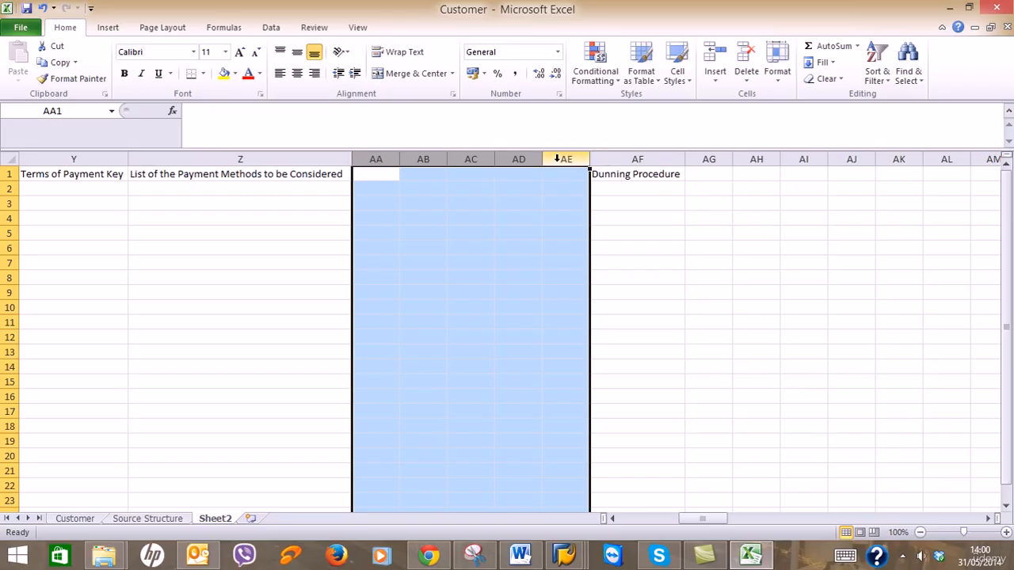
right_click(560, 162)
click(599, 275)
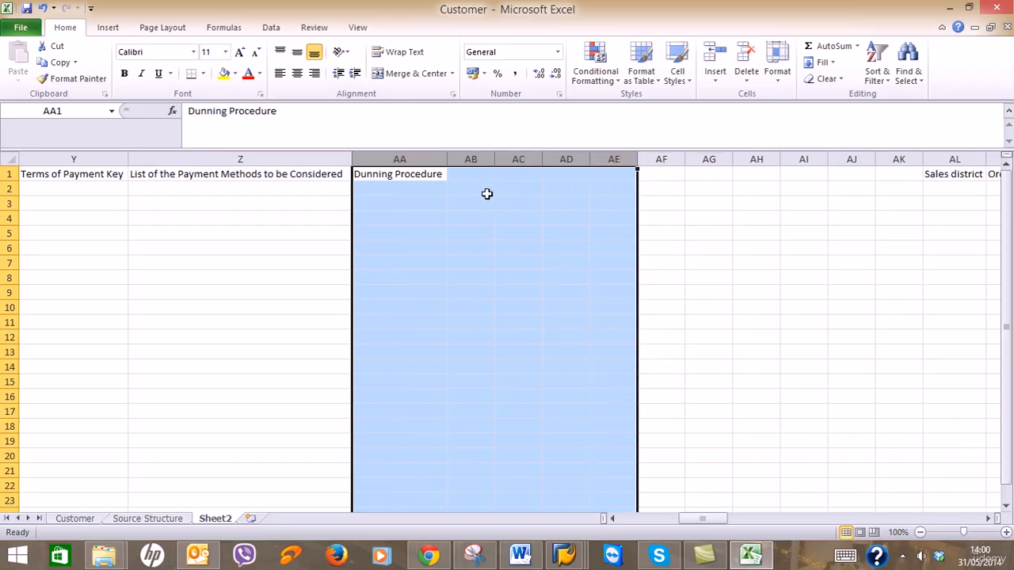
drag(480, 158, 894, 163)
right_click(894, 163)
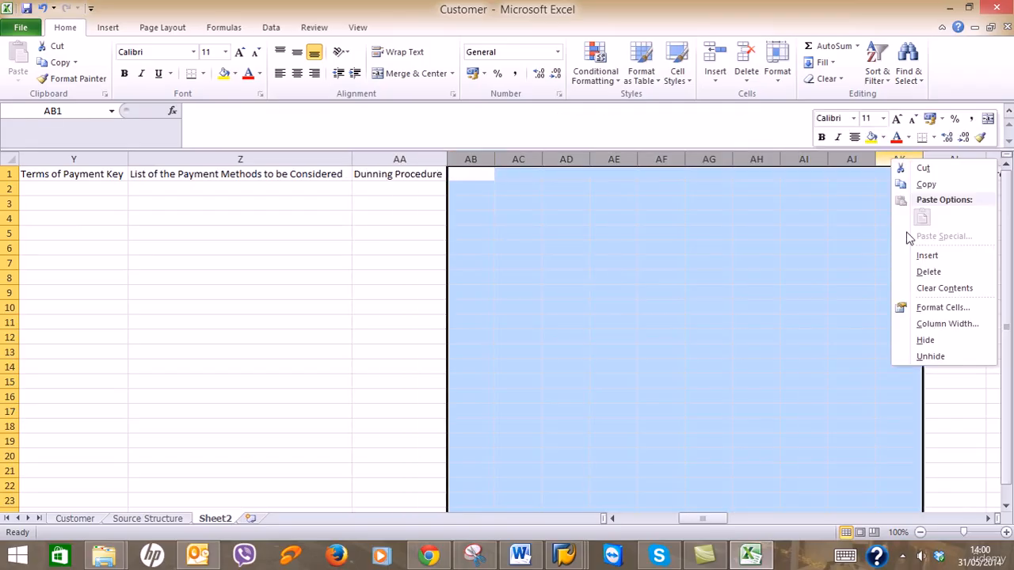
click(925, 272)
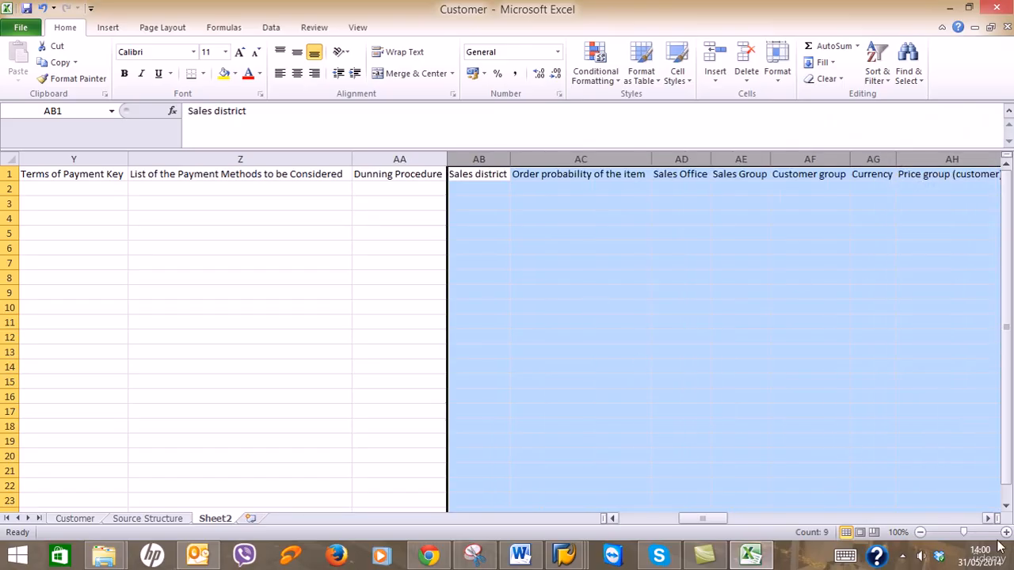
Delete empty columns AK through AO and even out the Incoterms column widths.
click(990, 519)
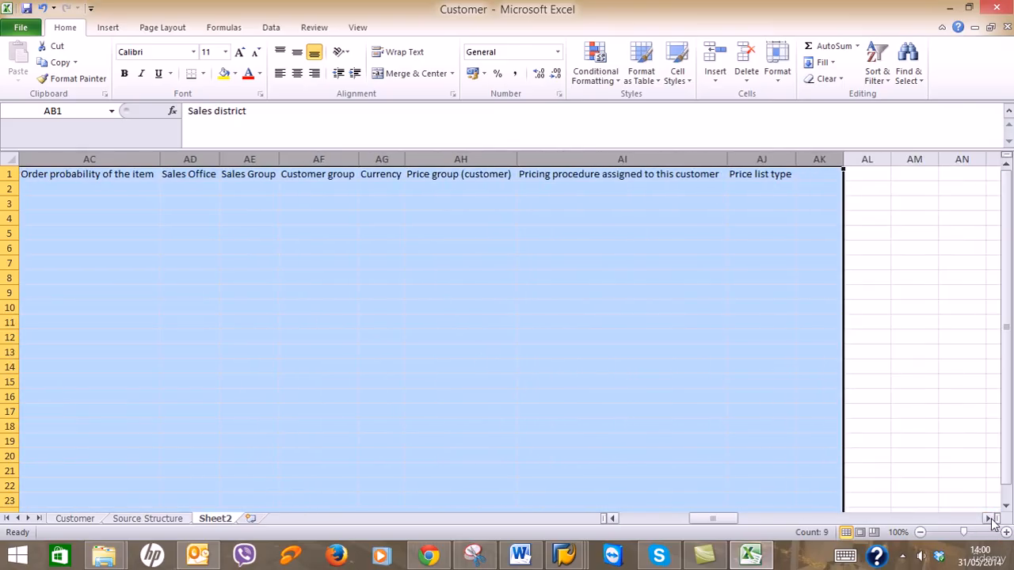
click(992, 520)
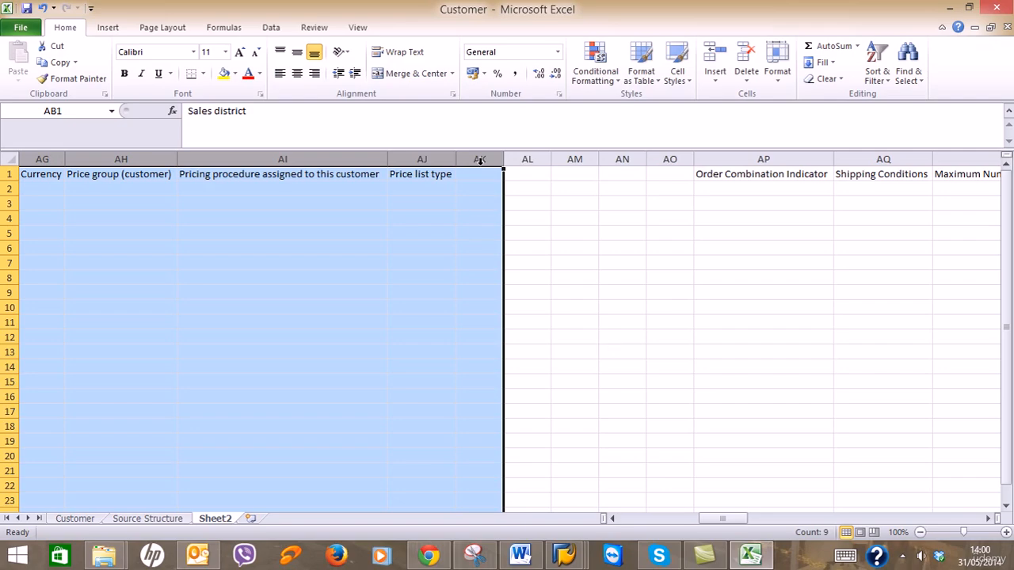
drag(479, 161, 658, 156)
right_click(660, 160)
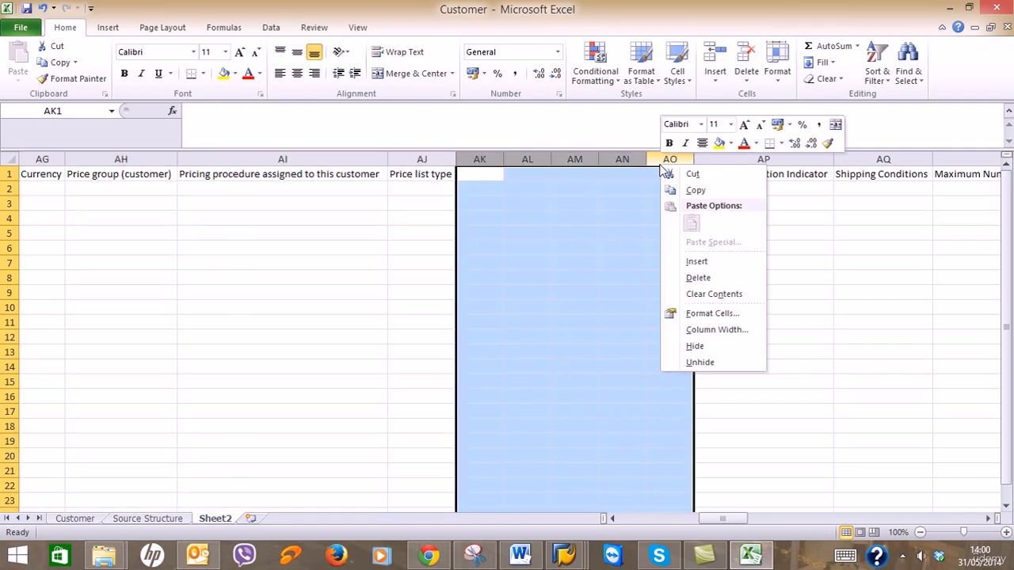
click(696, 277)
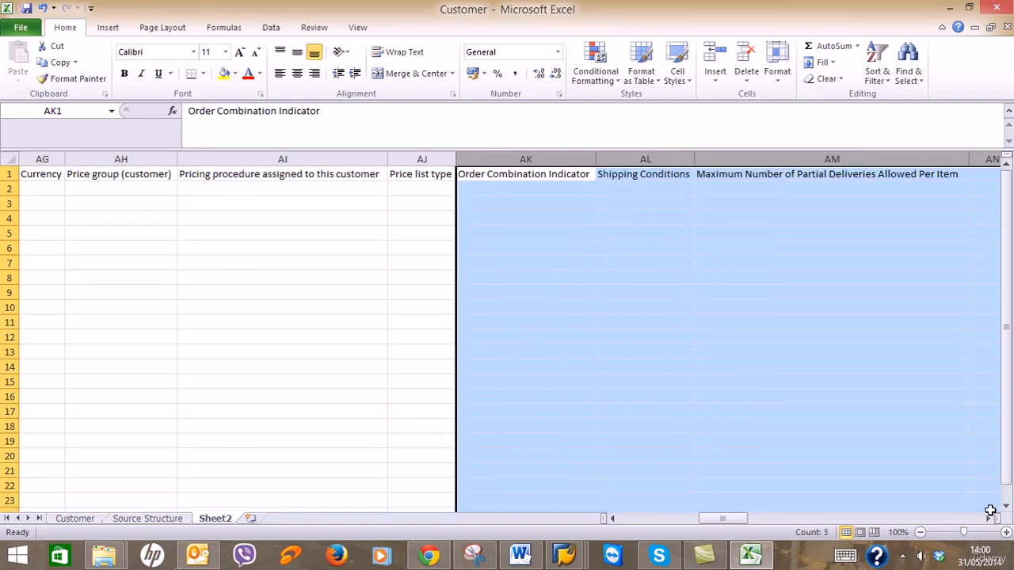
click(990, 519)
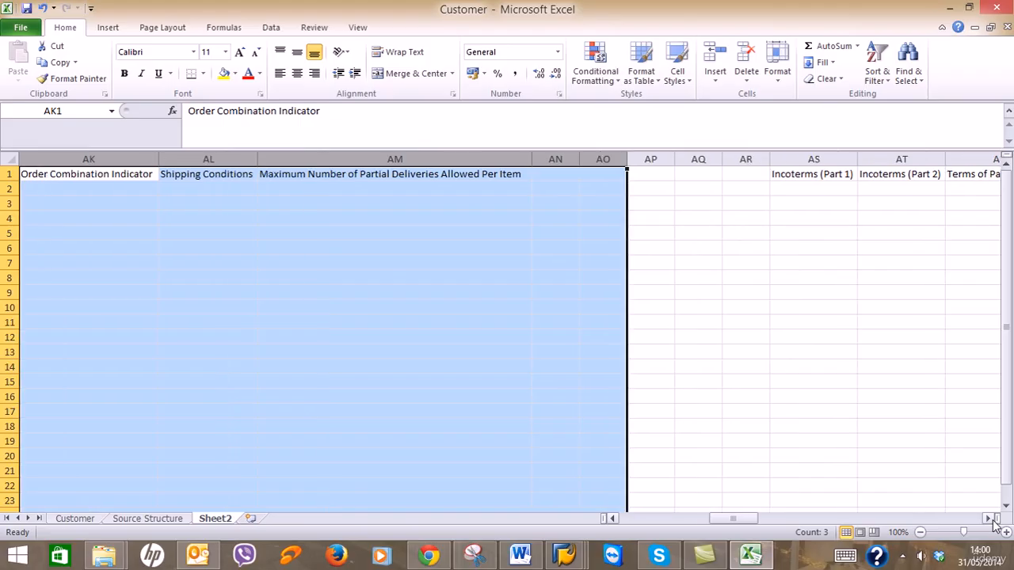
drag(579, 159, 635, 158)
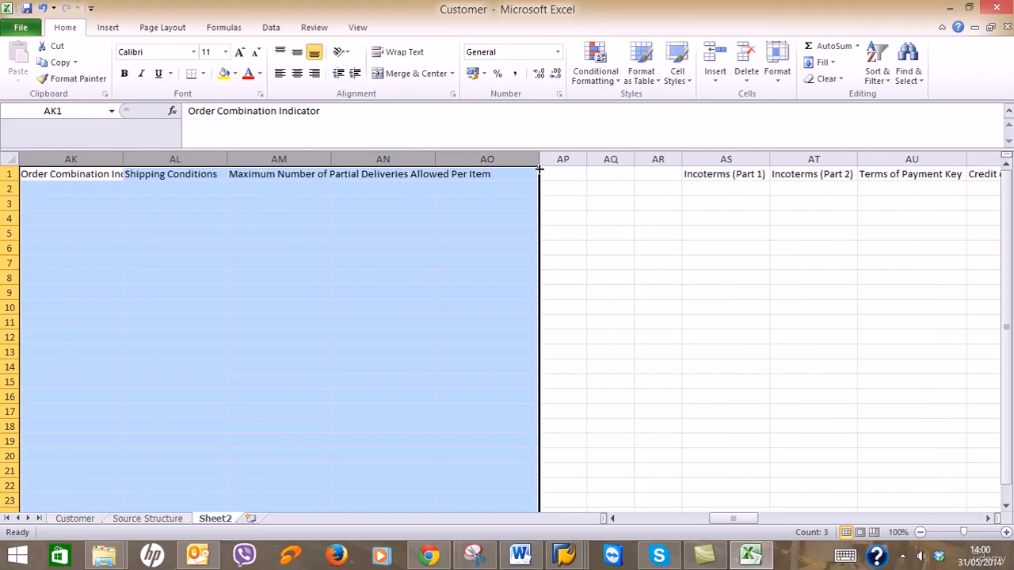
Delete the empty columns AP through AR.
drag(559, 159, 657, 160)
right_click(657, 159)
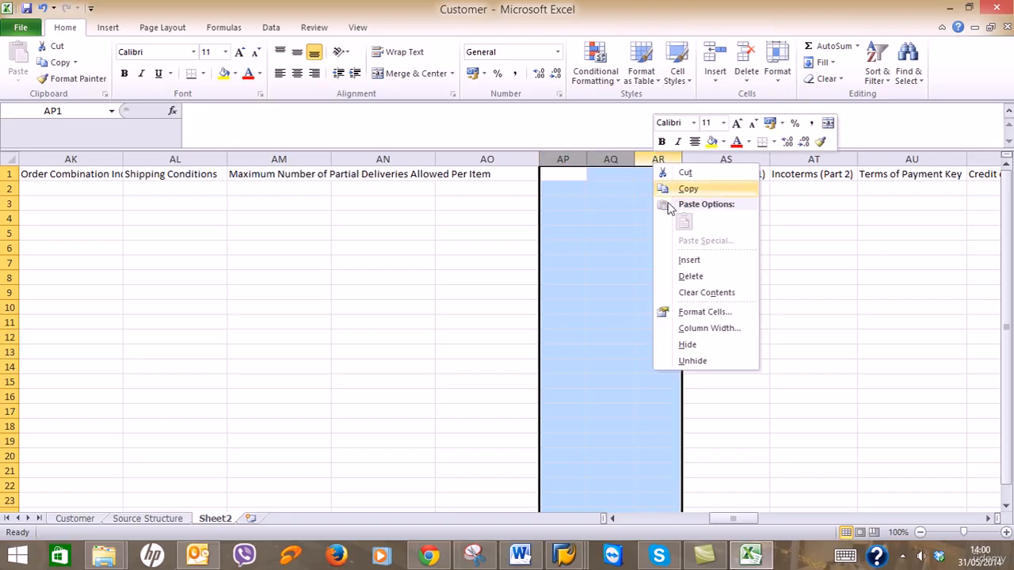
click(677, 274)
click(436, 158)
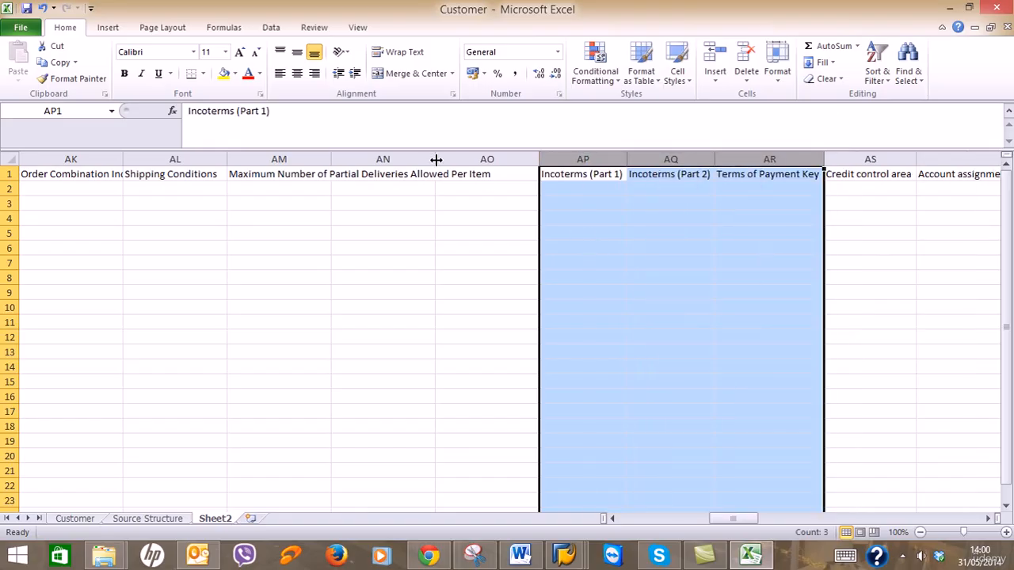
click(437, 159)
click(506, 221)
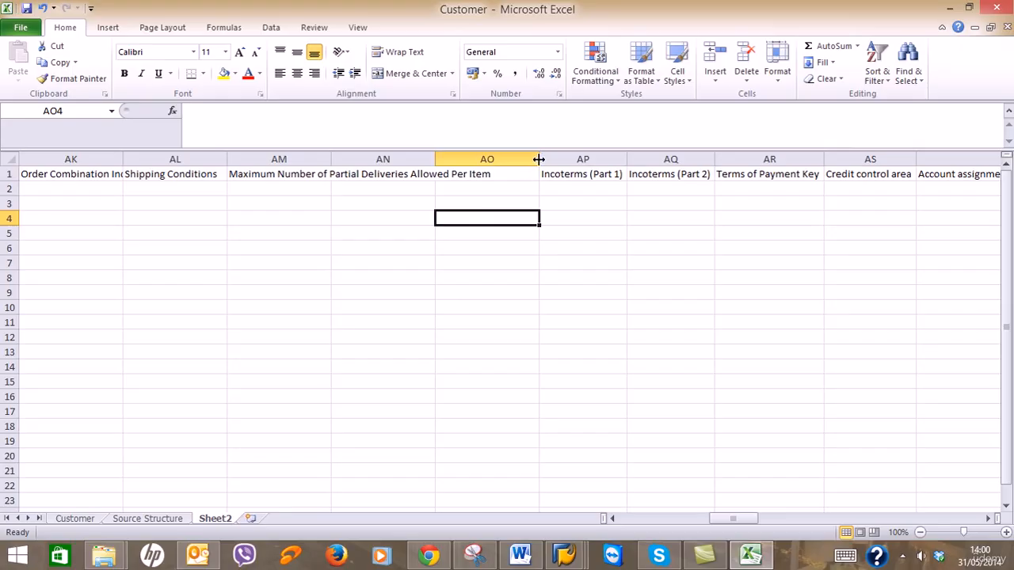
click(437, 159)
Autofit column AM to its header and delete empty columns AN and AO.
double_click(325, 160)
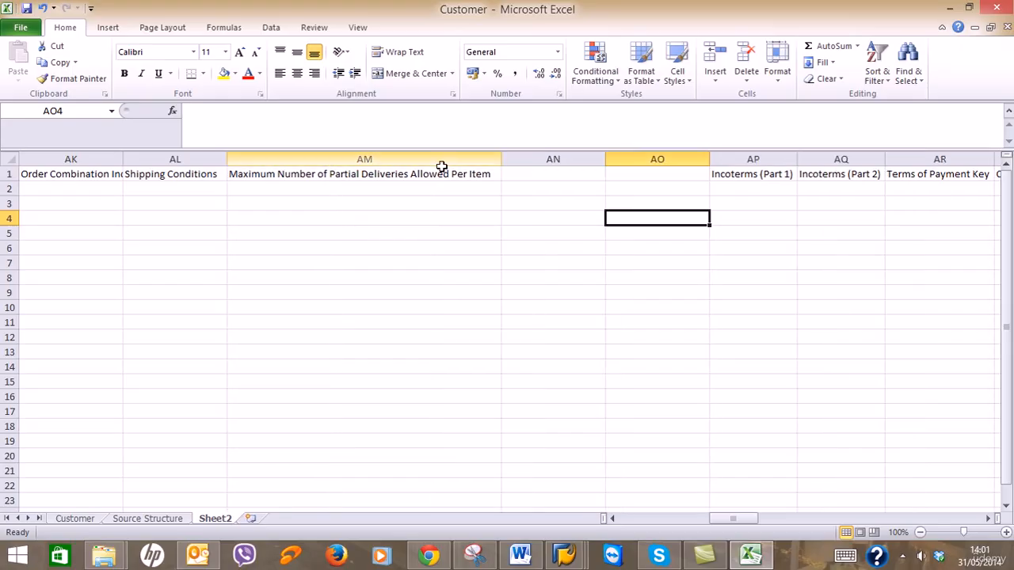
drag(584, 158, 619, 156)
right_click(619, 158)
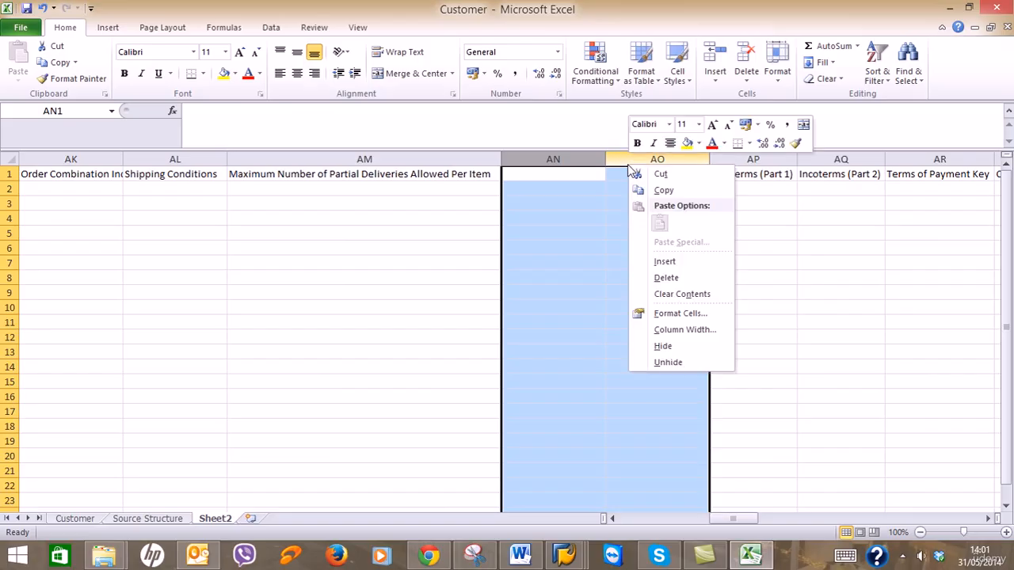
click(652, 276)
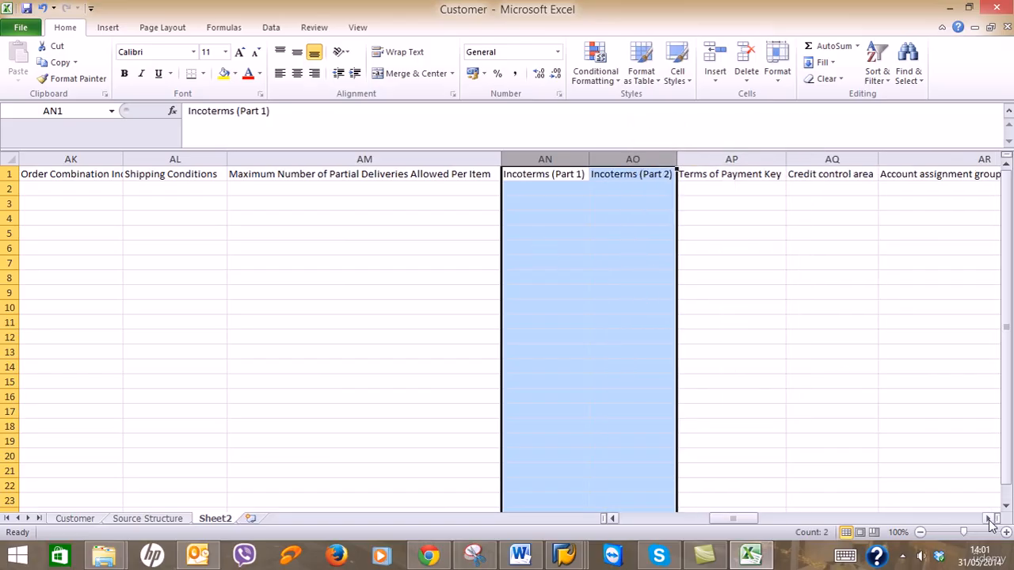
Delete the empty columns AS through AW and scroll back left.
click(989, 519)
click(989, 519)
click(989, 519)
click(989, 519)
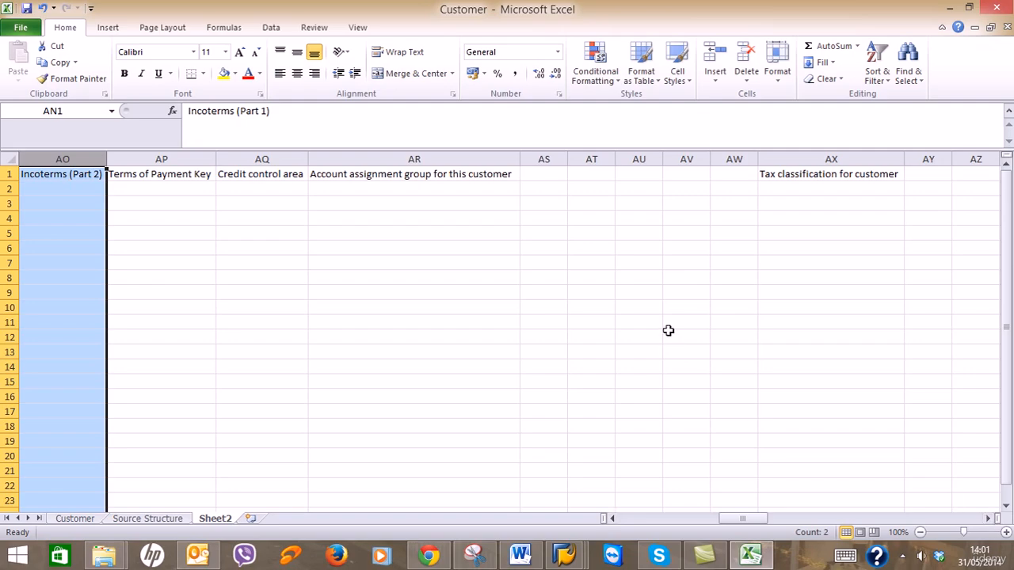
drag(543, 156, 734, 154)
right_click(734, 159)
click(765, 276)
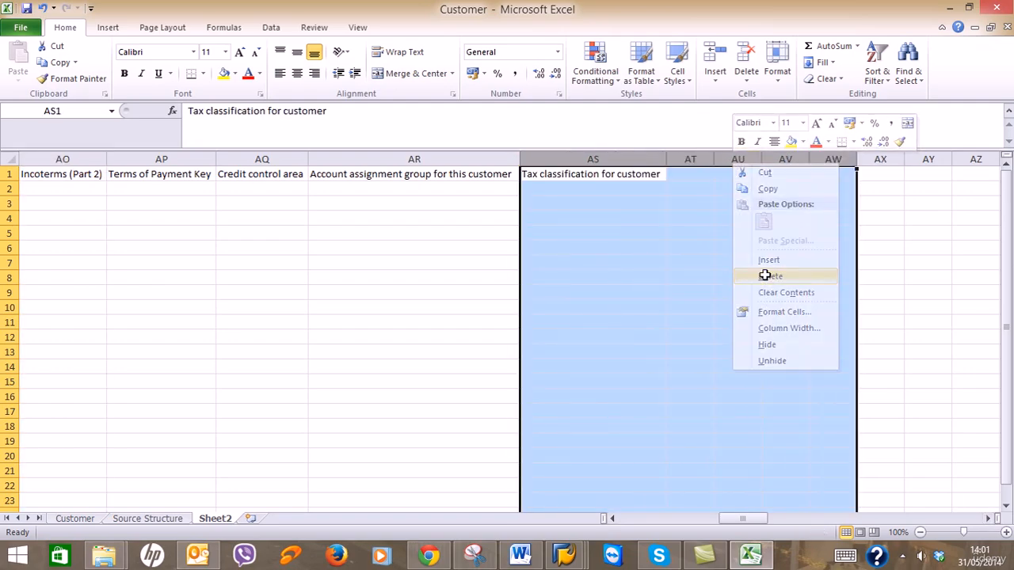
click(987, 518)
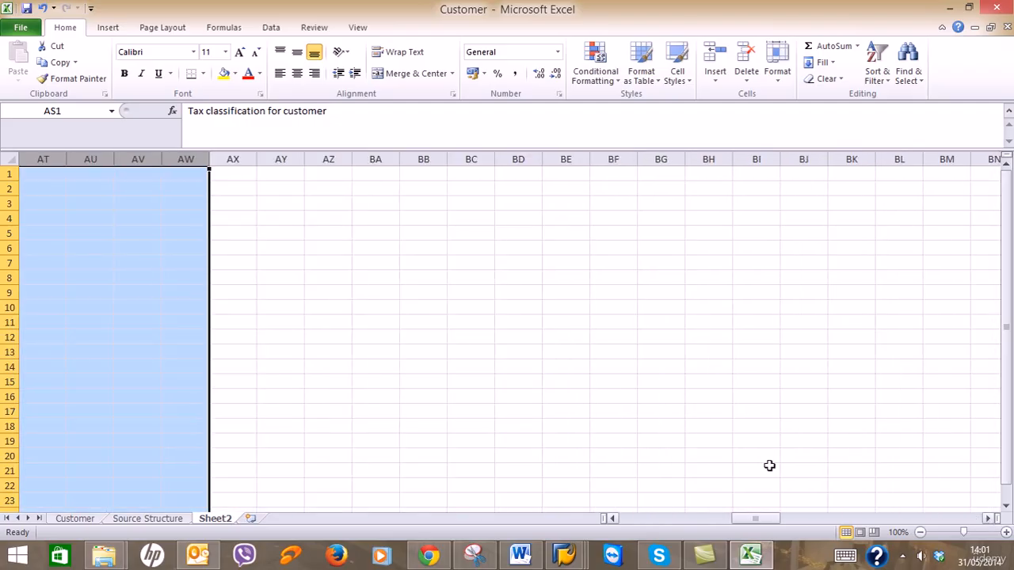
click(614, 519)
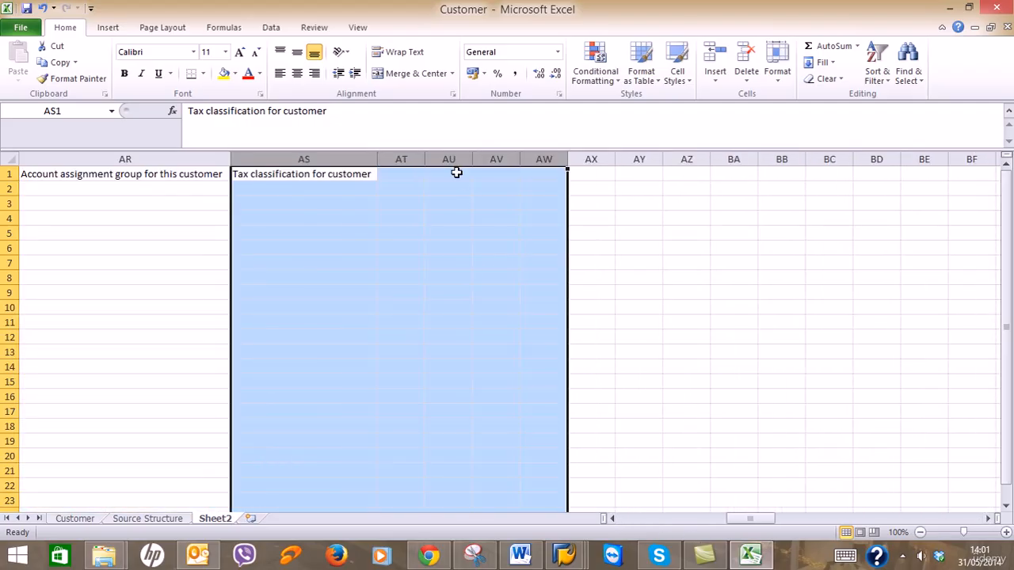
click(401, 158)
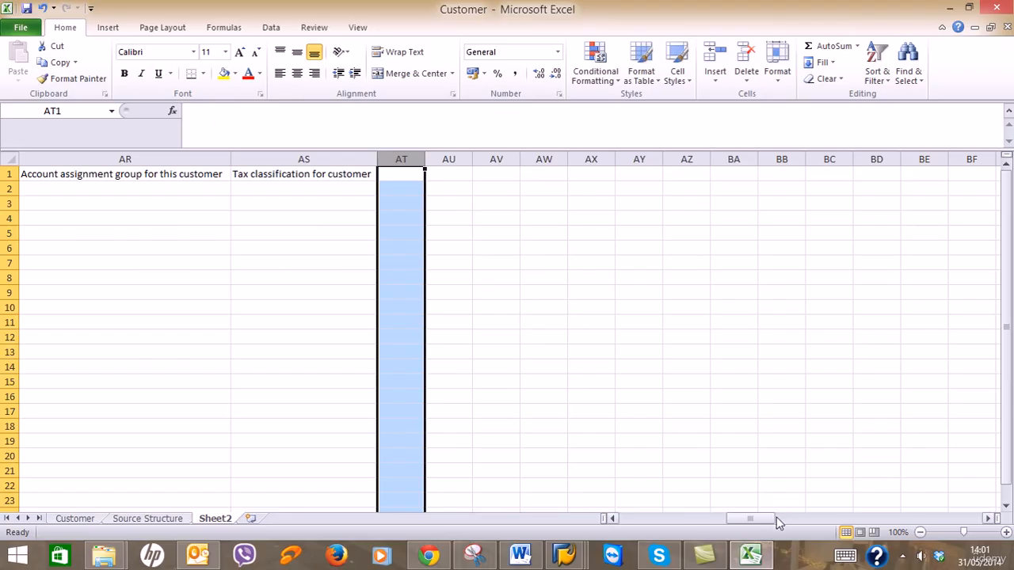
drag(777, 522, 642, 520)
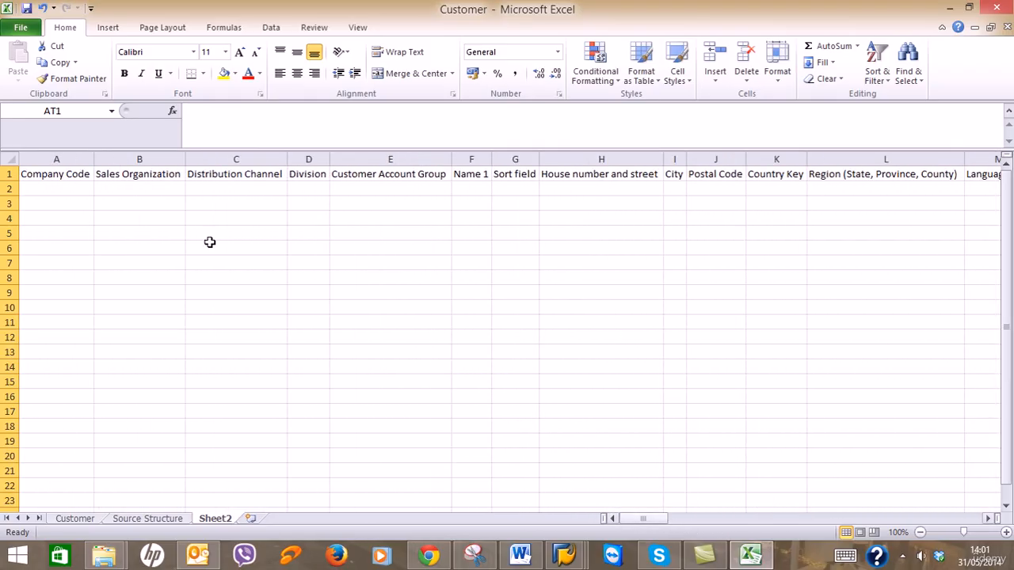
Enter RG01, RG01, Y5 and Y1 into cells A2 through D2.
click(52, 187)
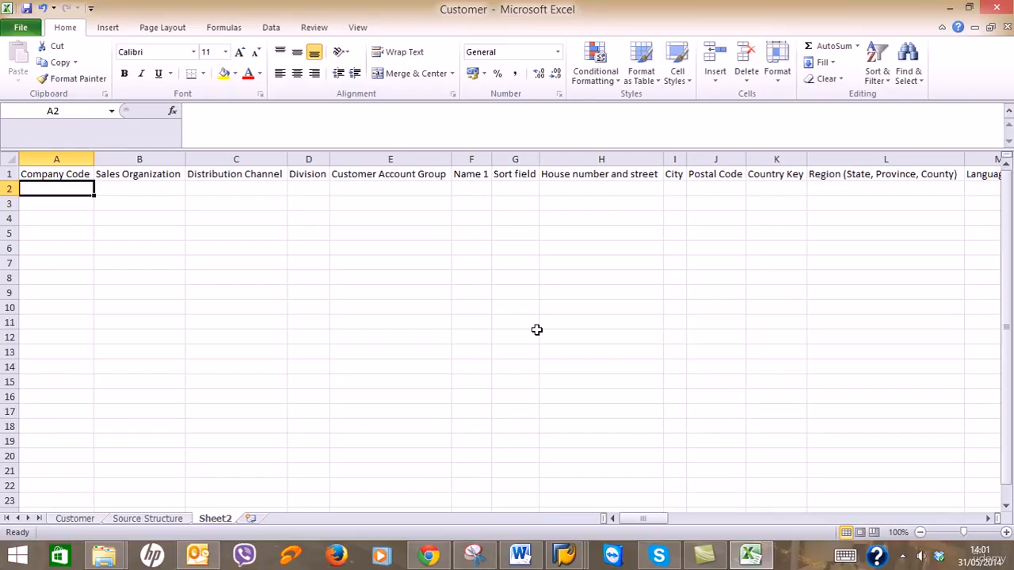
text(RG01)
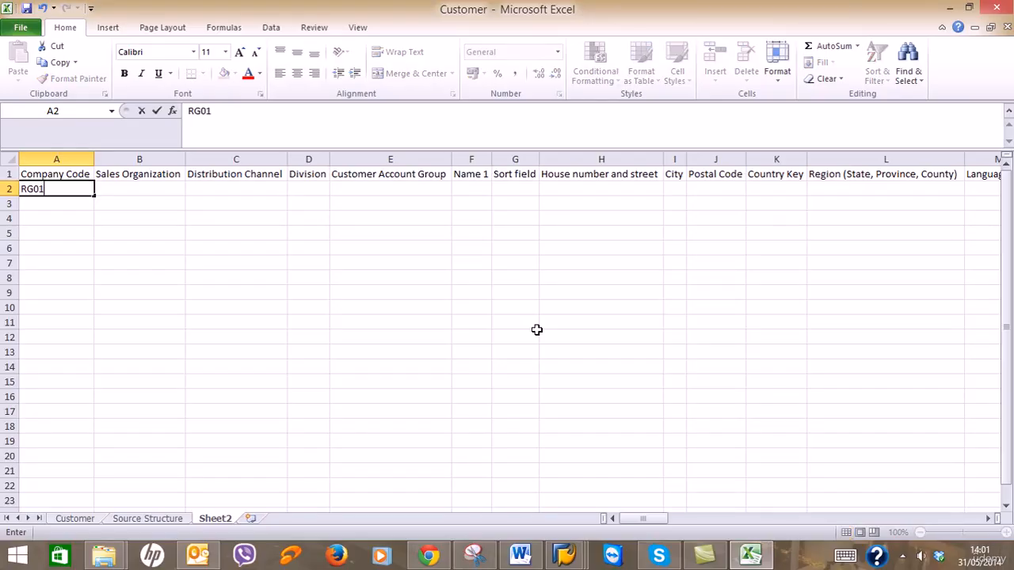
key(Tab)
text(RG01)
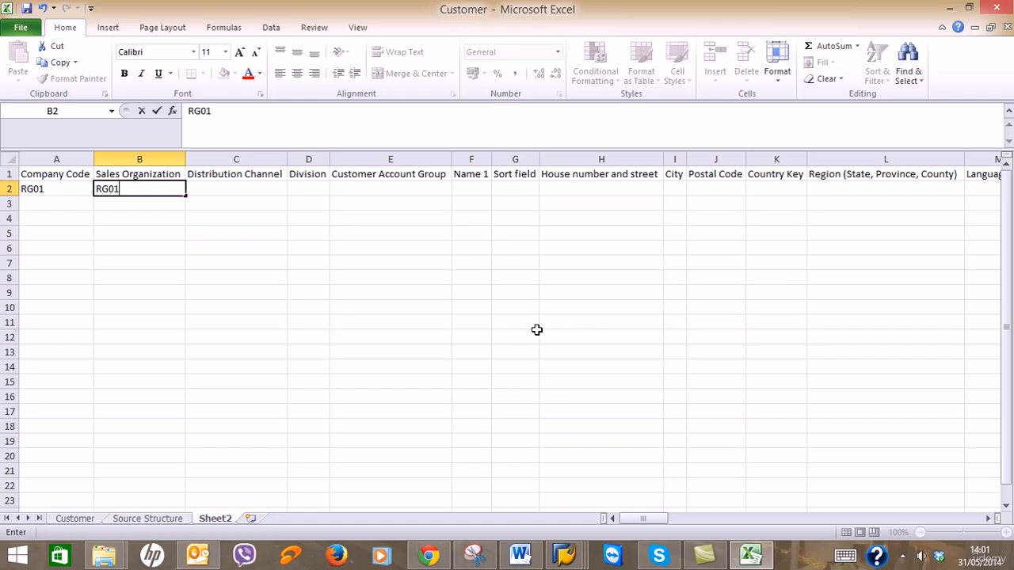
key(Tab)
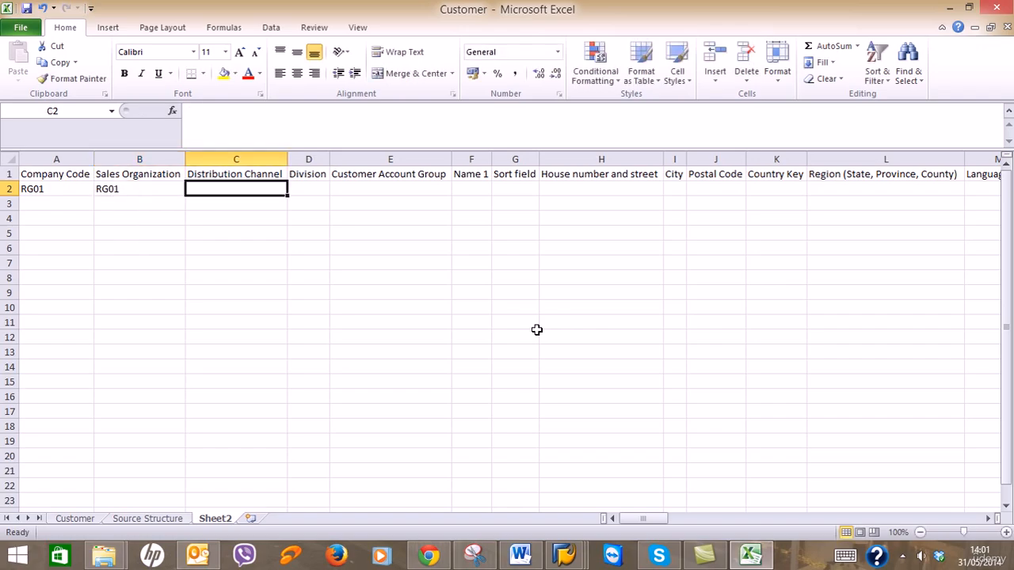
text(Y5)
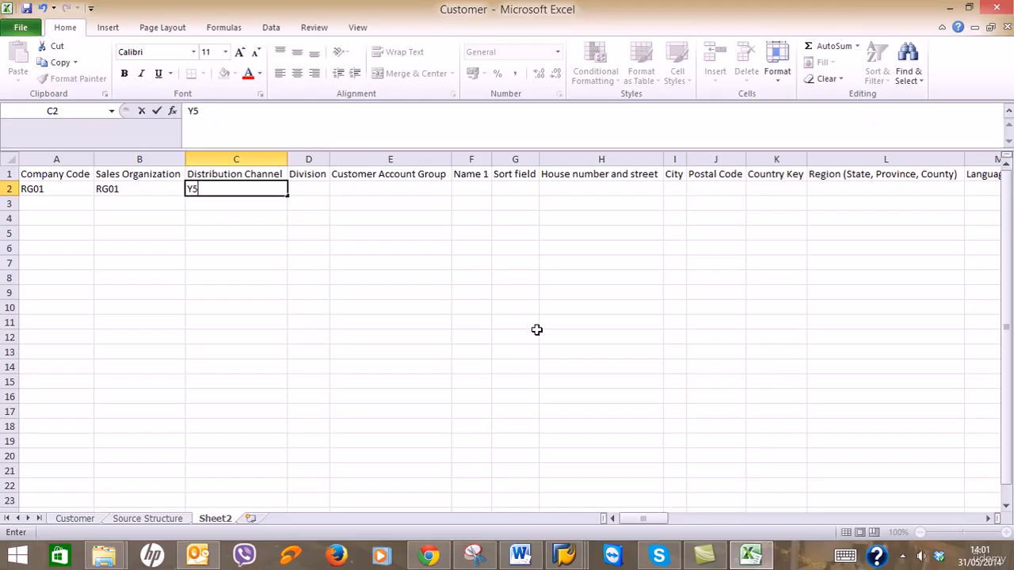
key(Tab)
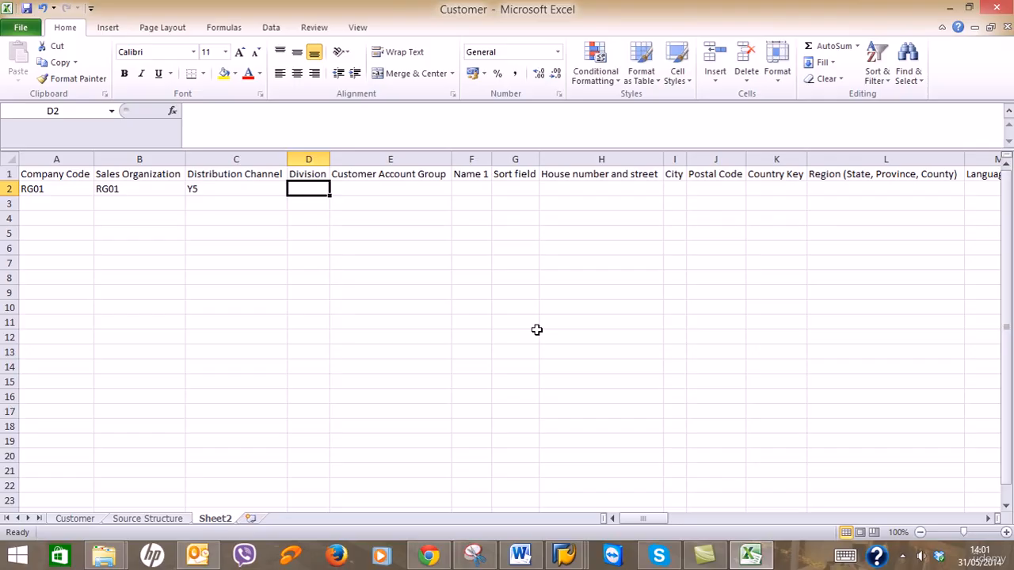
text(Y1)
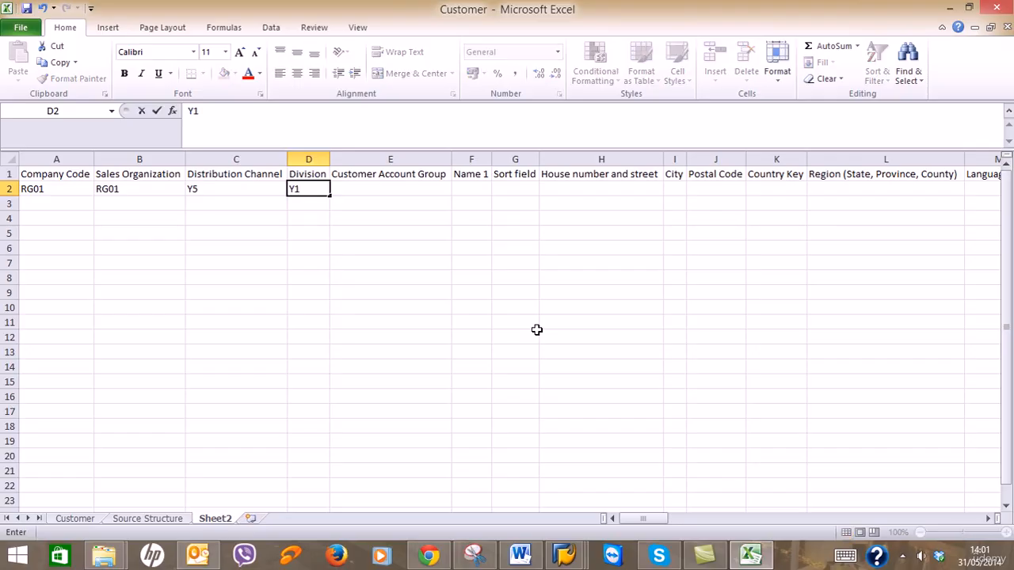
key(Tab)
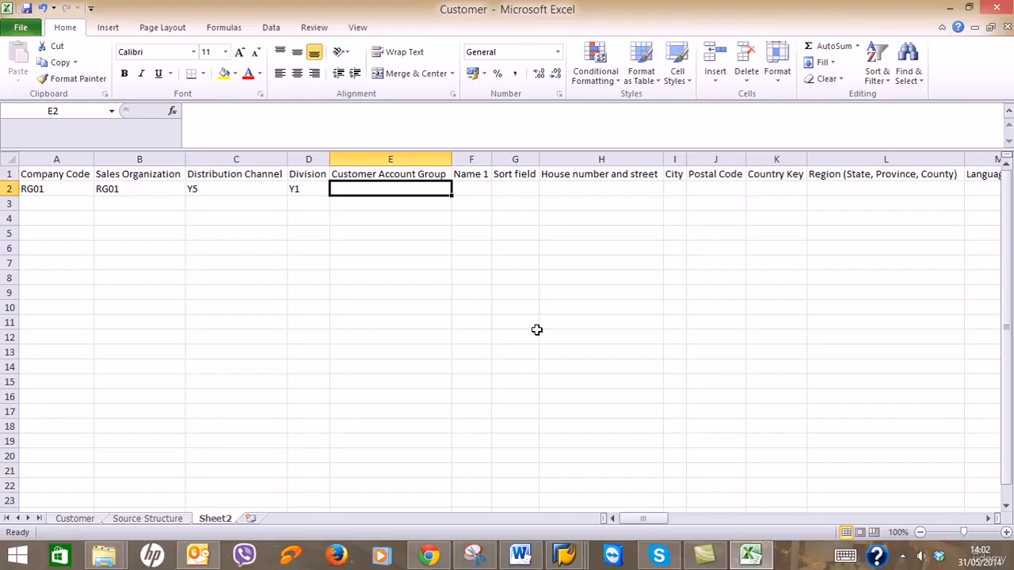
In SAP, leave the technical information view and start XD03 Display Customer for RG01/Y5/Y1.
mouse_move(564, 554)
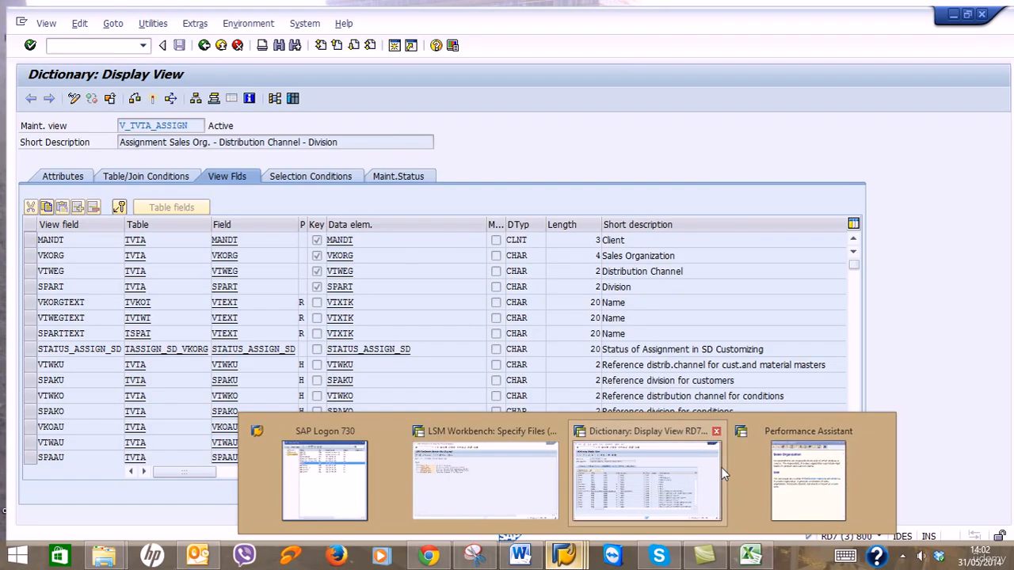
click(717, 468)
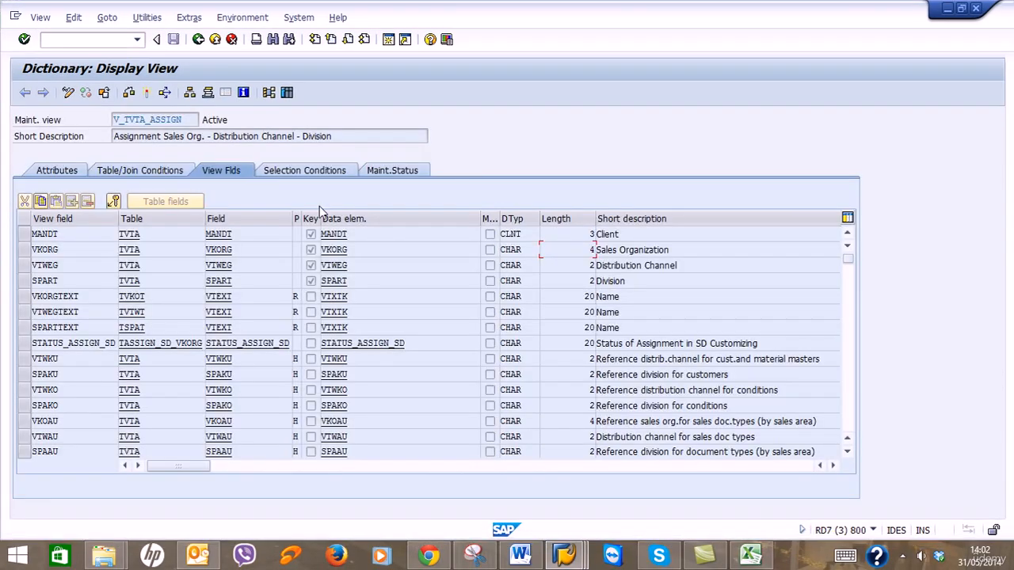
click(198, 39)
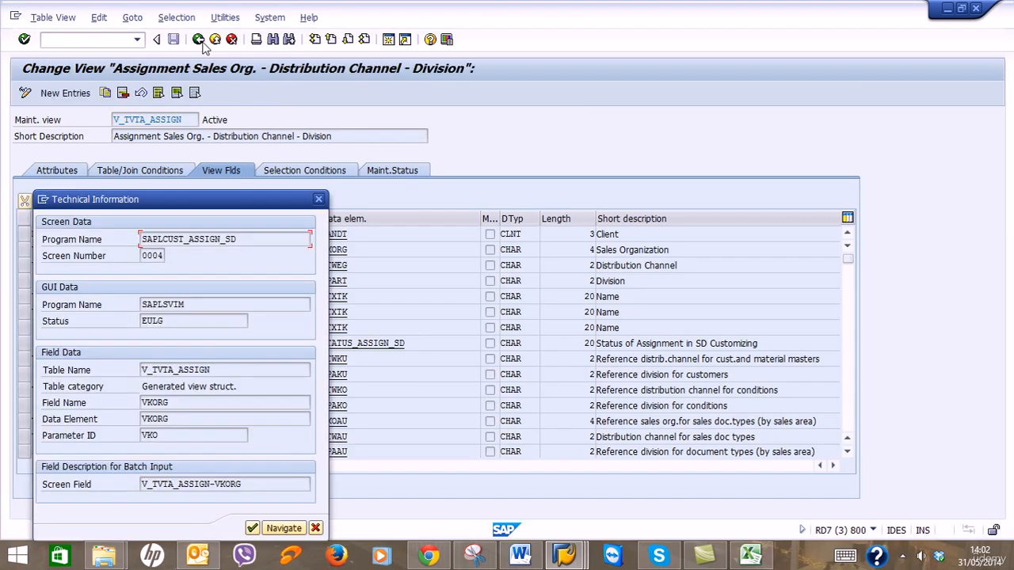
click(315, 529)
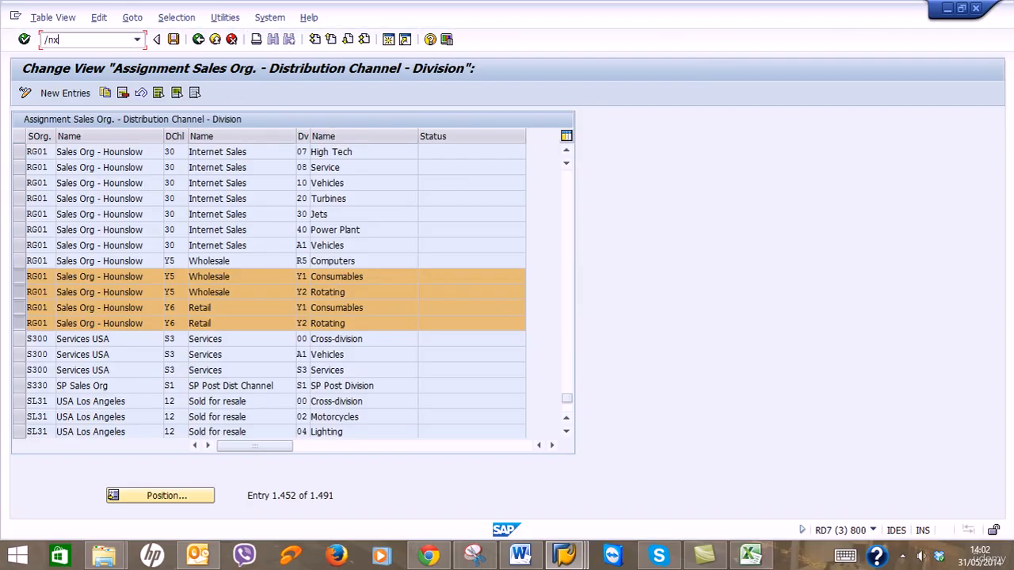
key(Return)
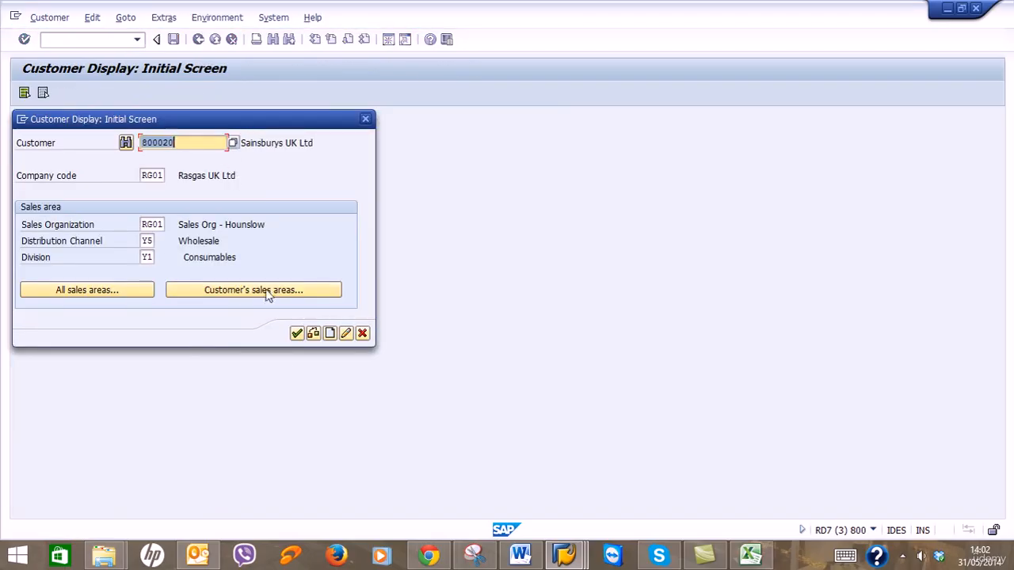
View the customer's general address data, compare with the Customer workbook, then cancel to SAP Easy Access.
click(296, 334)
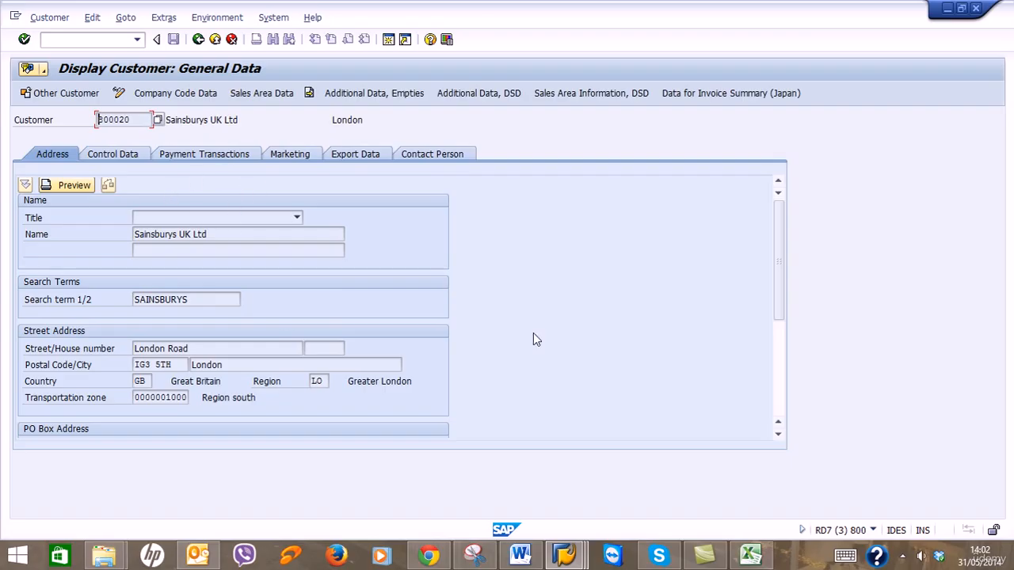
click(762, 558)
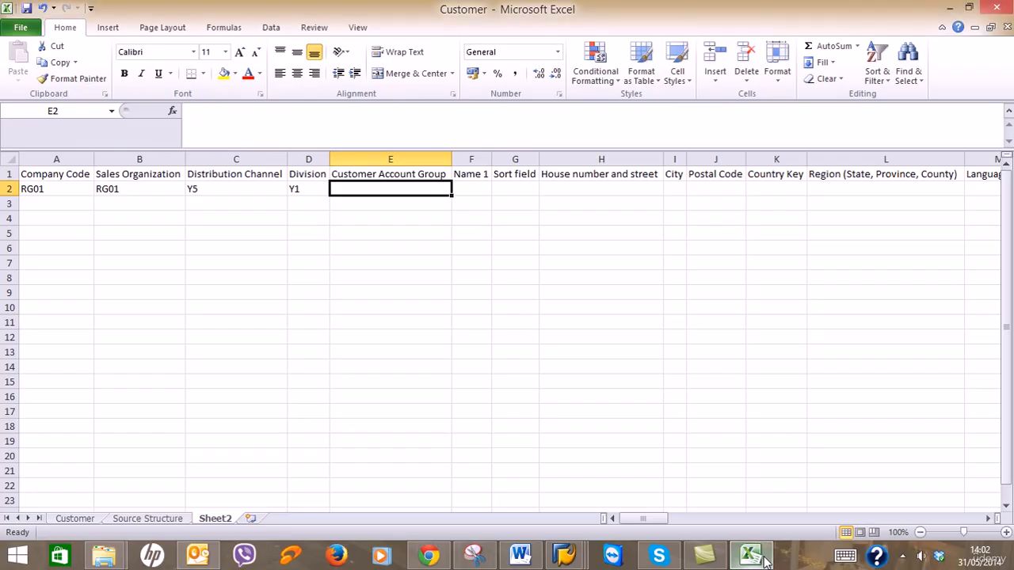
click(764, 559)
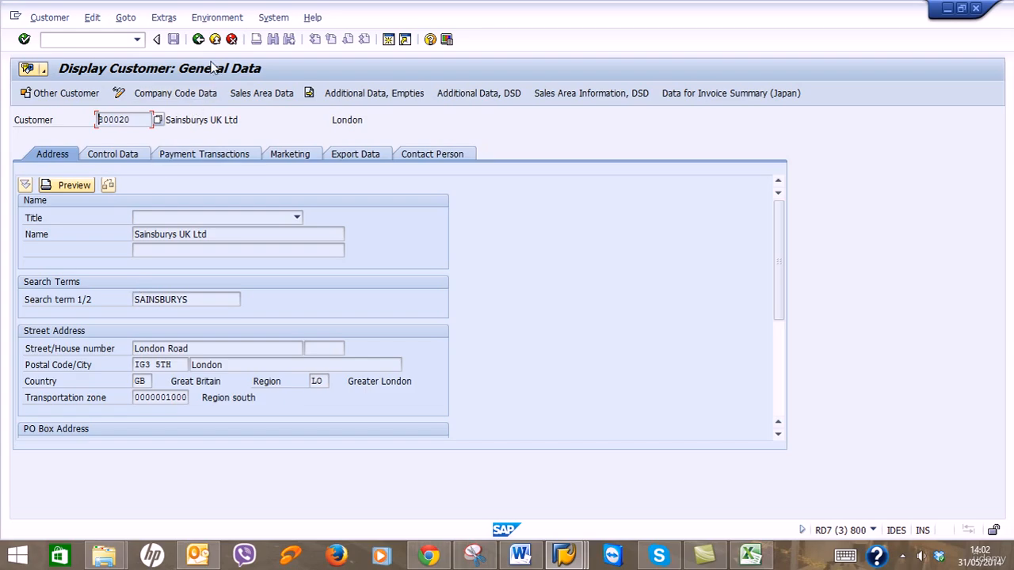
click(199, 41)
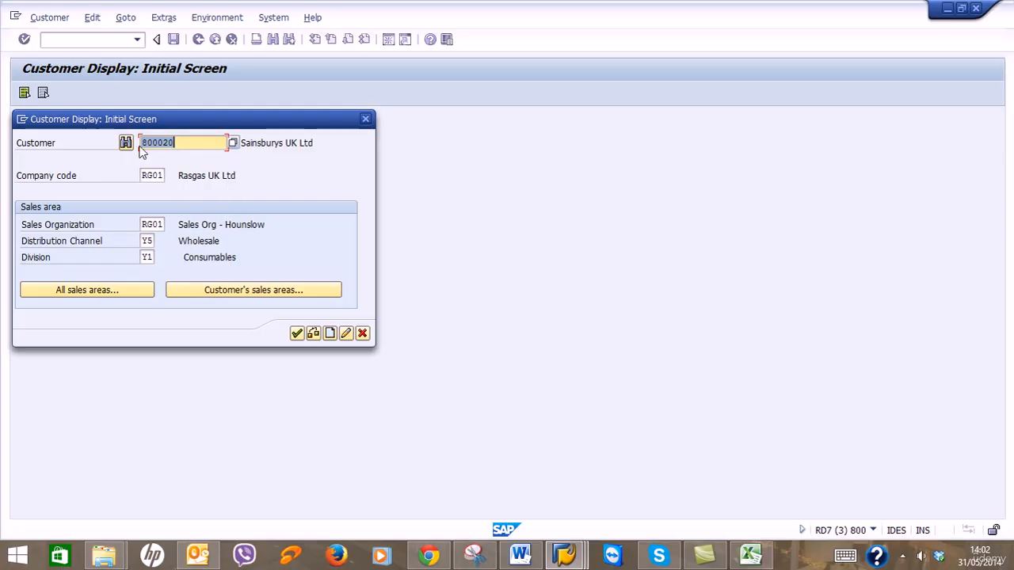
click(362, 333)
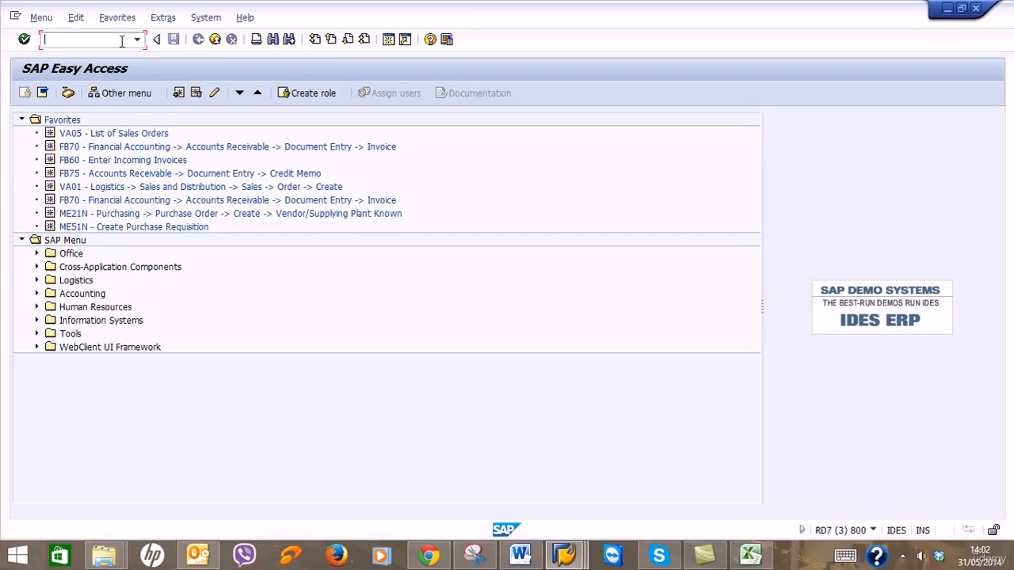
In the SAP menu, go to Accounts Receivable reports > Master Data and launch the Customer List report.
click(36, 320)
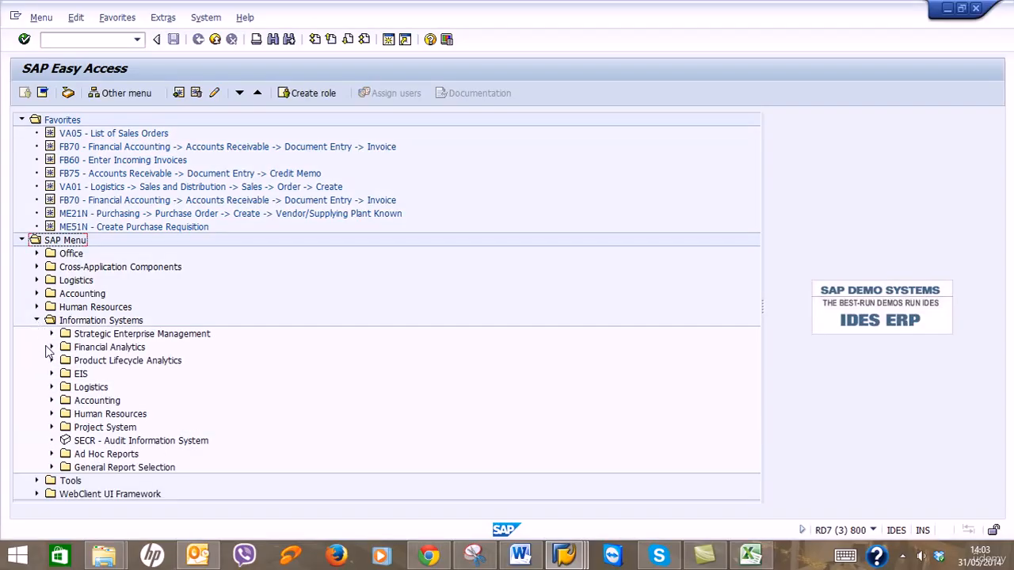
click(52, 401)
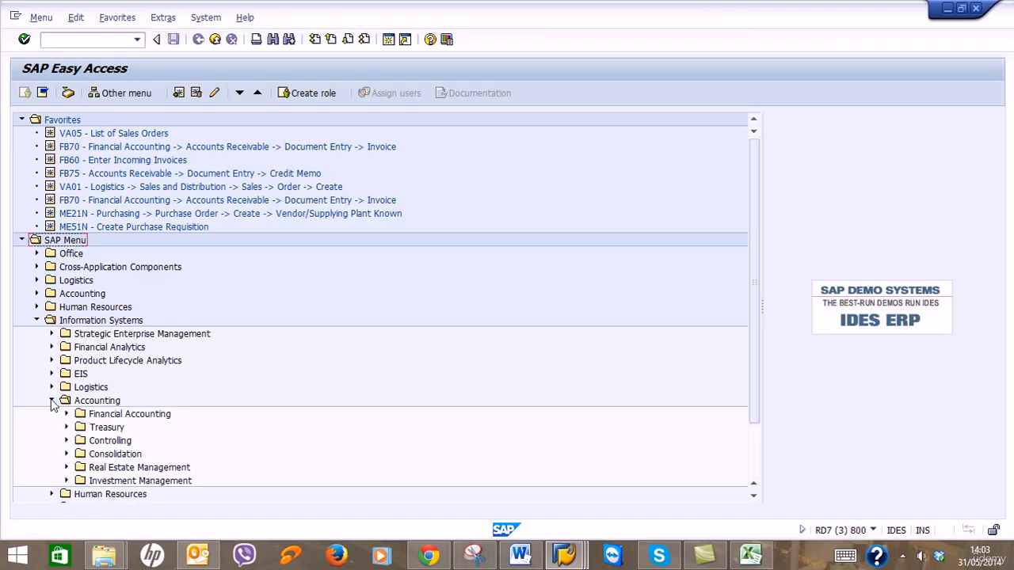
click(66, 414)
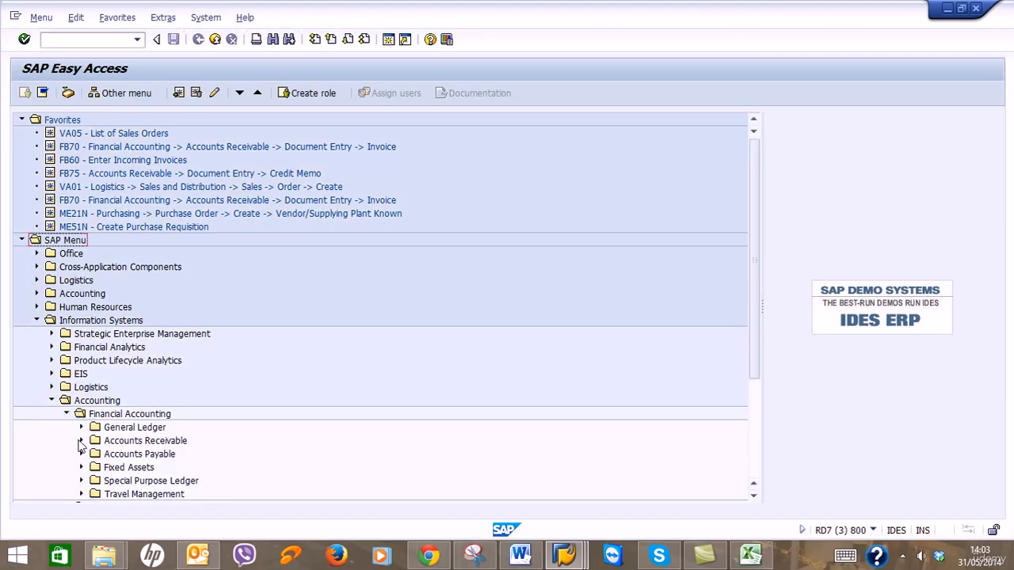
click(80, 440)
scroll(80, 441, down, 3)
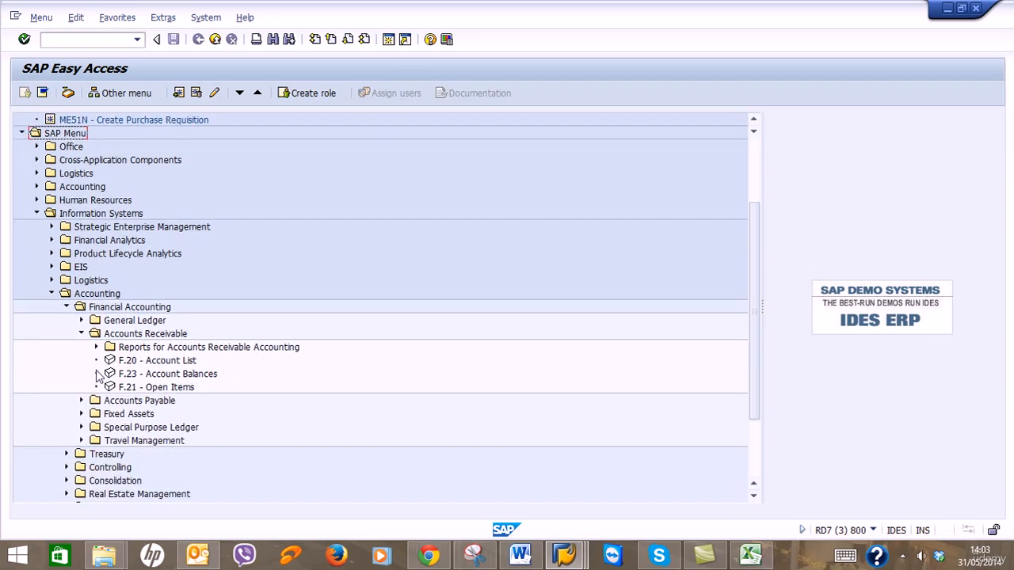
click(96, 347)
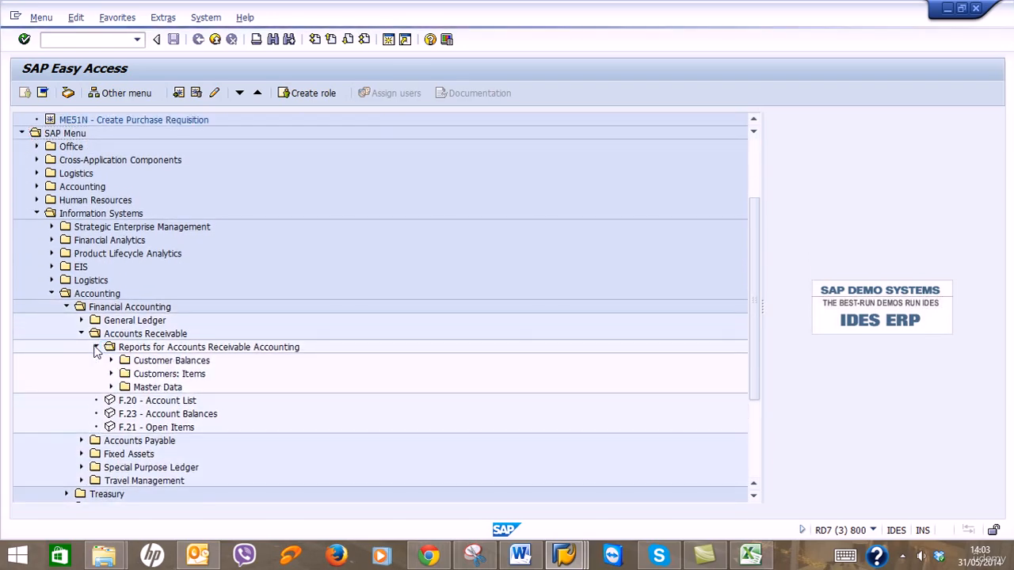
click(111, 361)
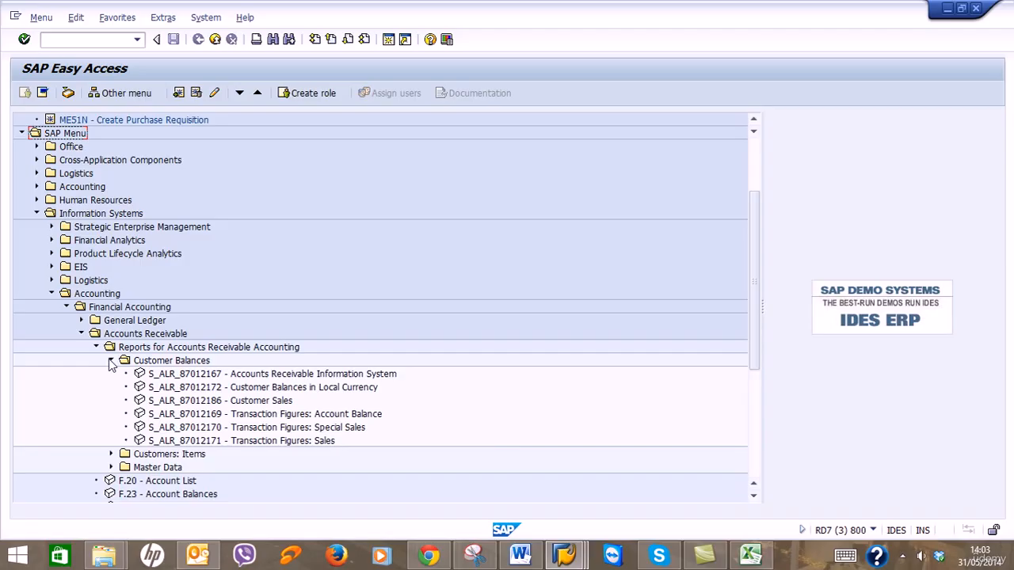
scroll(503, 437, down, 1)
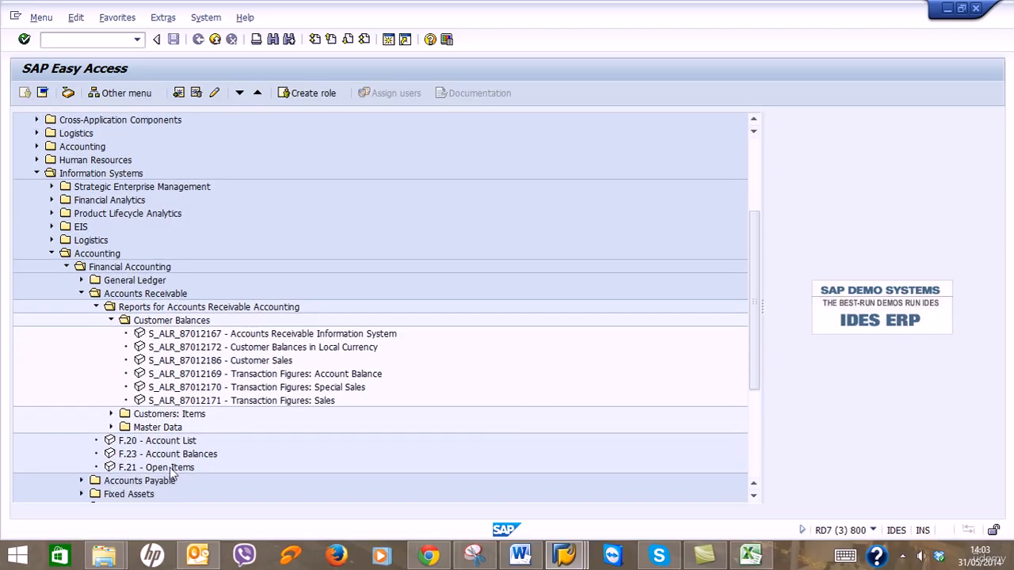
click(111, 427)
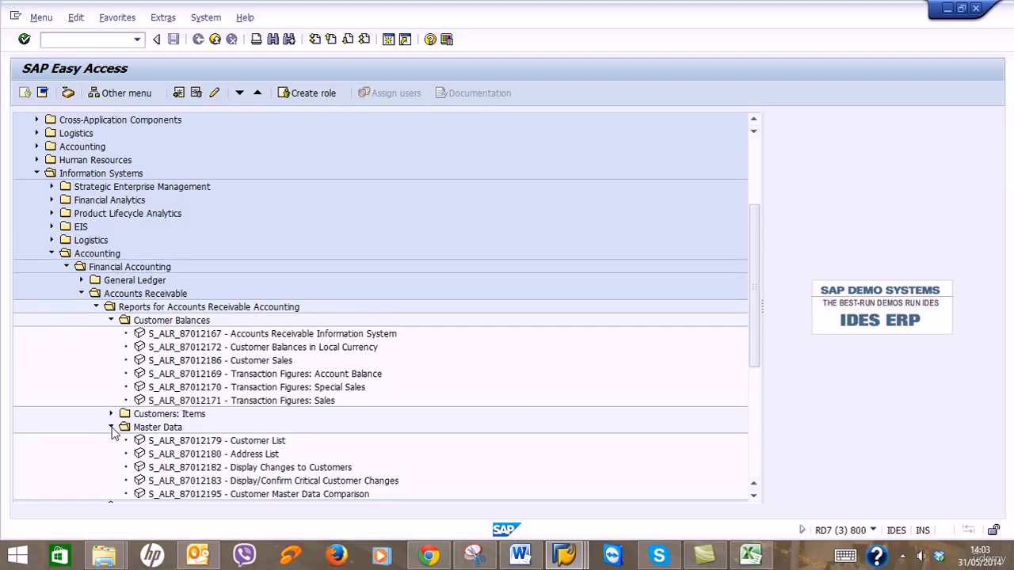
double_click(208, 442)
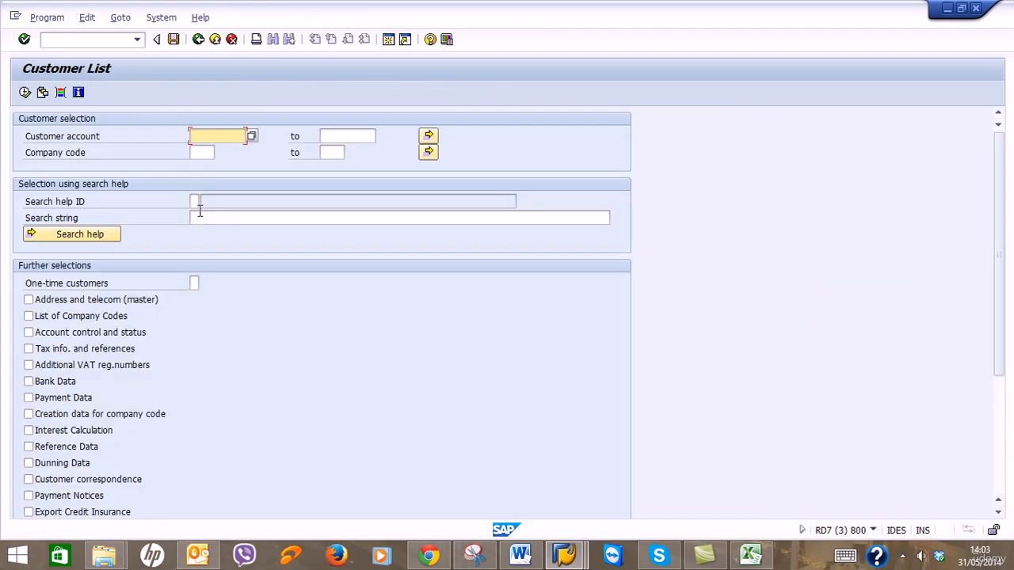
Run Customer List for company code RG01 with address and telecom data, then go back to Excel.
click(202, 154)
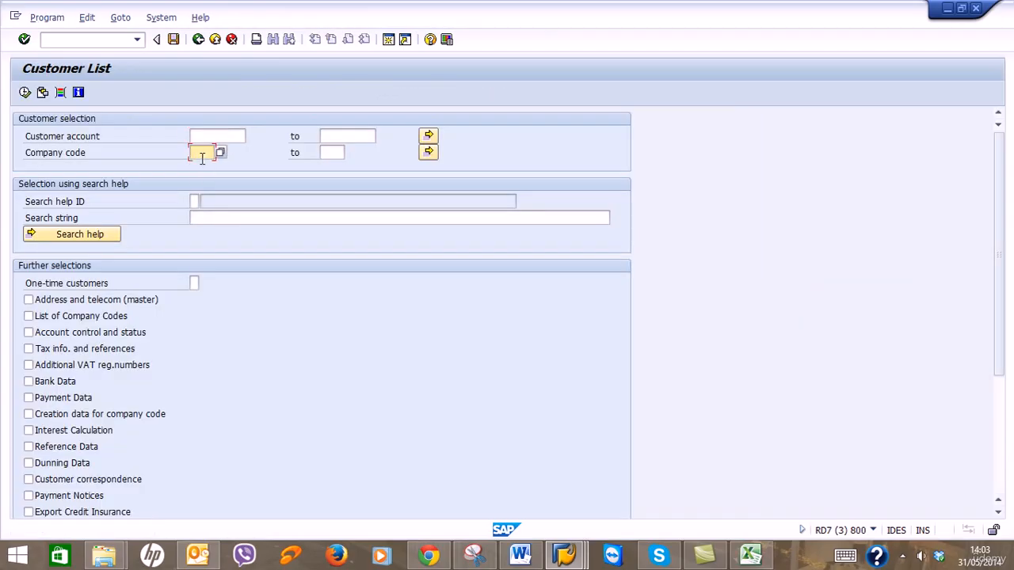
text(RG01)
click(38, 301)
scroll(103, 440, down, 1)
scroll(106, 440, down, 3)
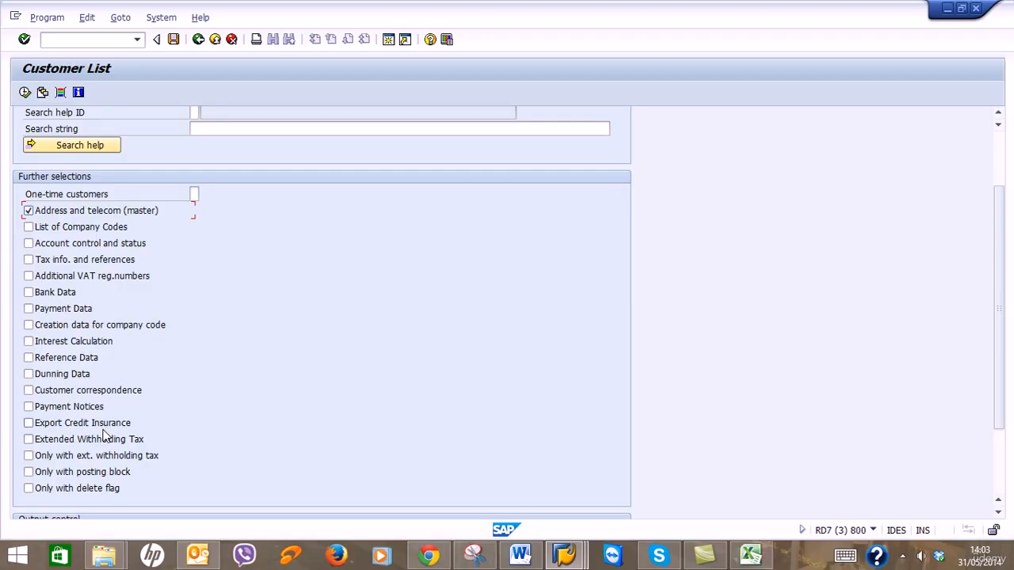
scroll(105, 433, down, 4)
scroll(102, 426, up, 5)
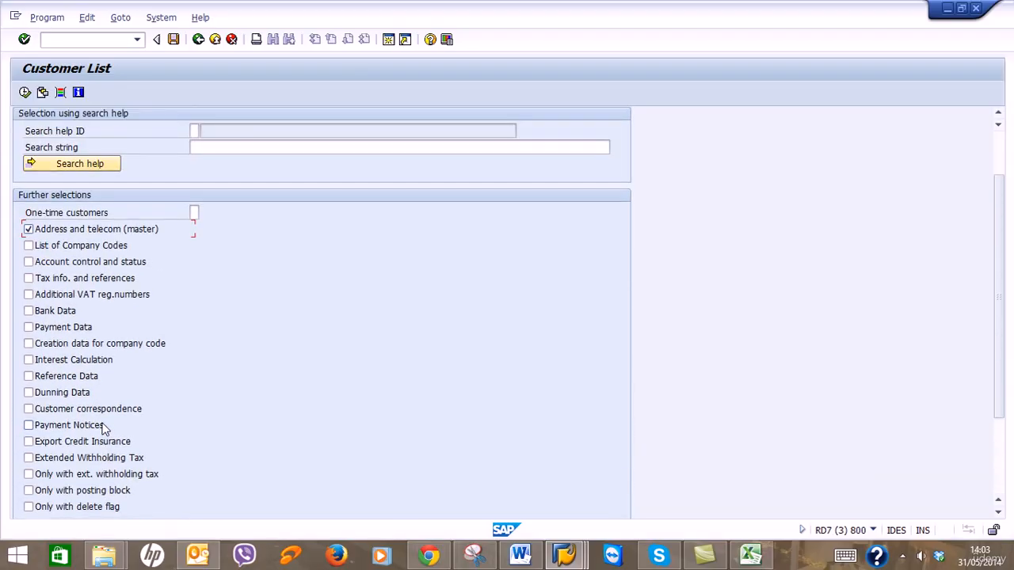
scroll(103, 428, up, 3)
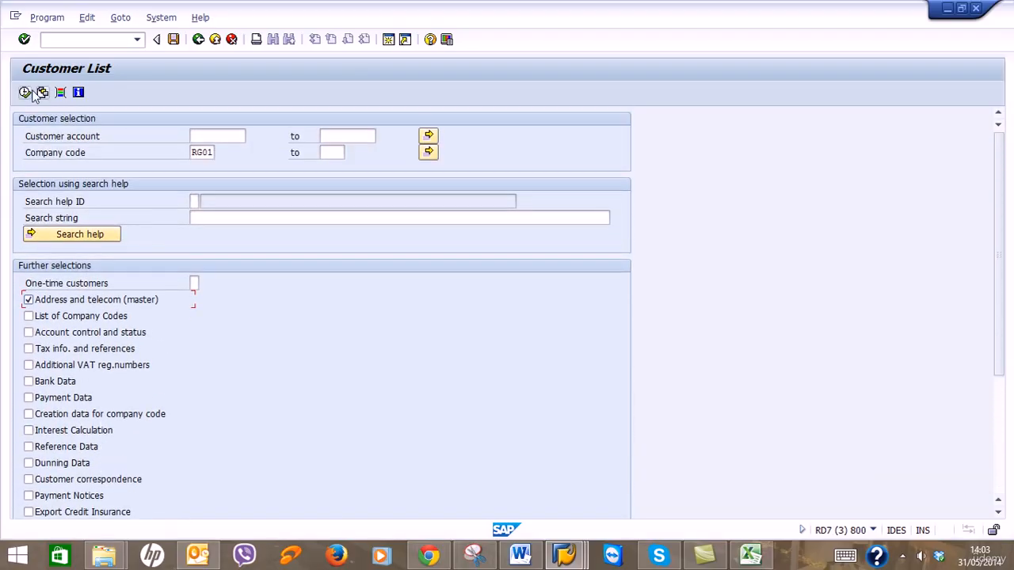
click(26, 93)
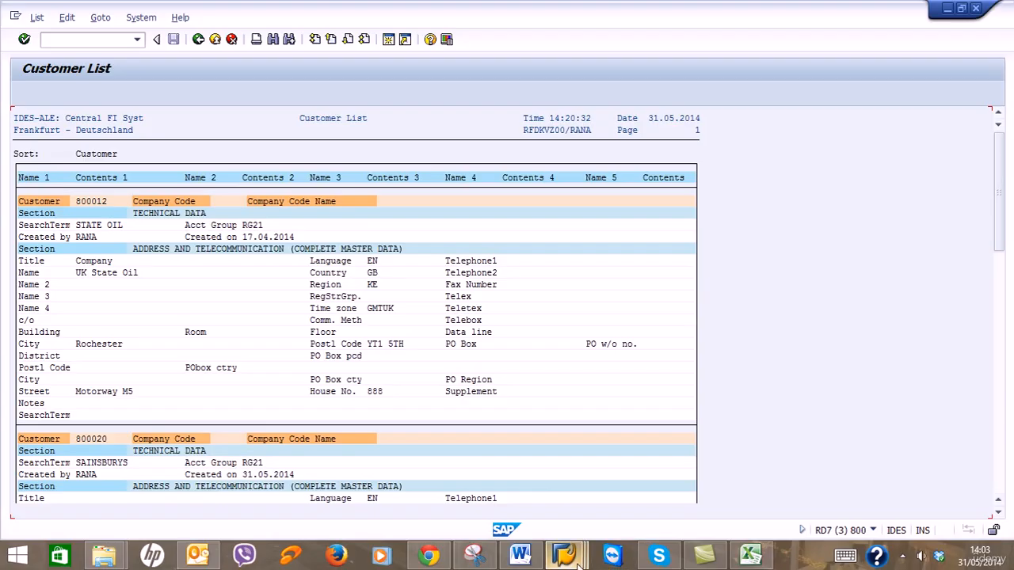
click(750, 554)
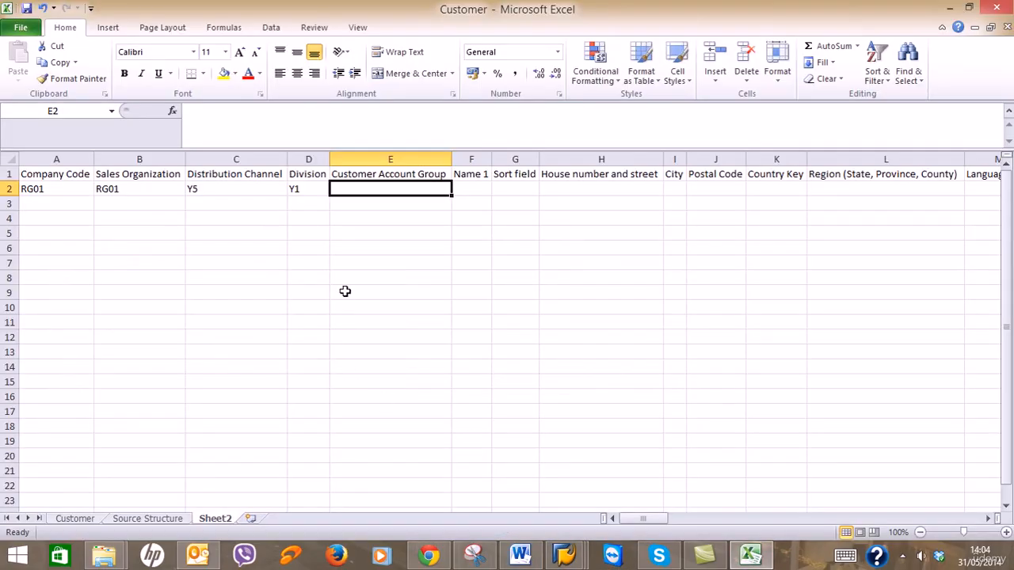
Enter account group RG21, name Morrisons UK Ltd, search term Morrisons and the street address in E2:H2.
text(RG21)
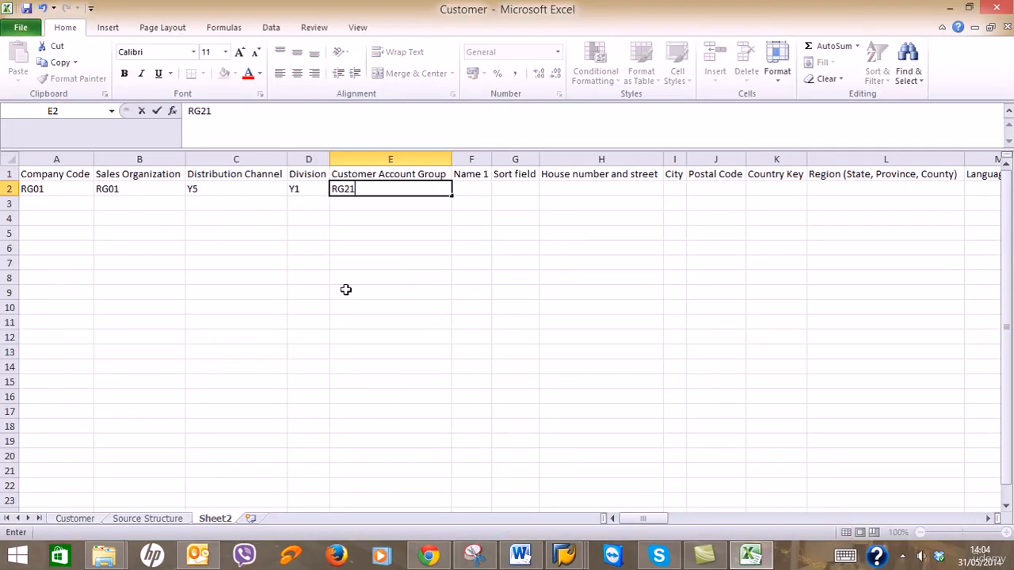
key(Tab)
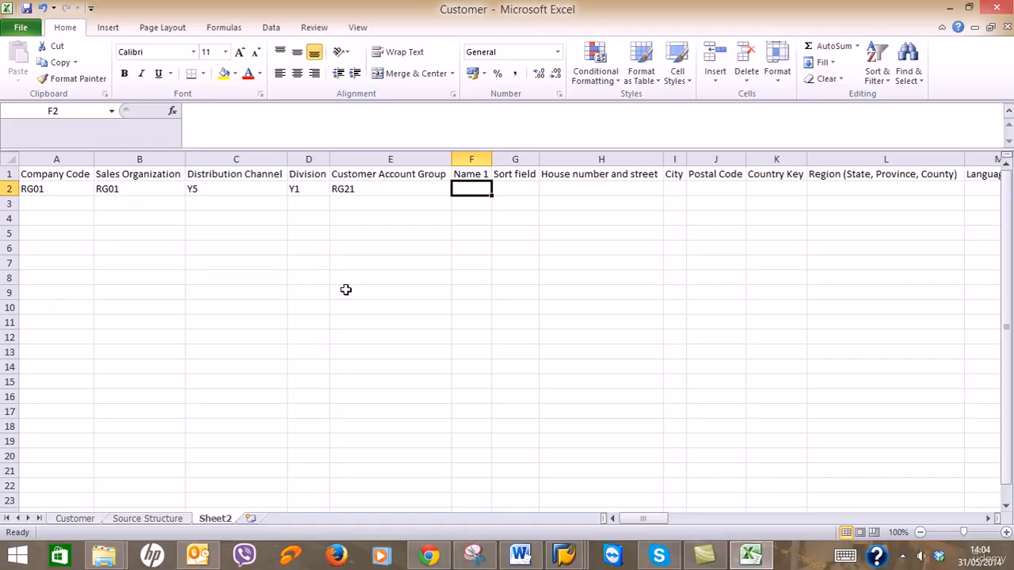
text(Morrisons U)
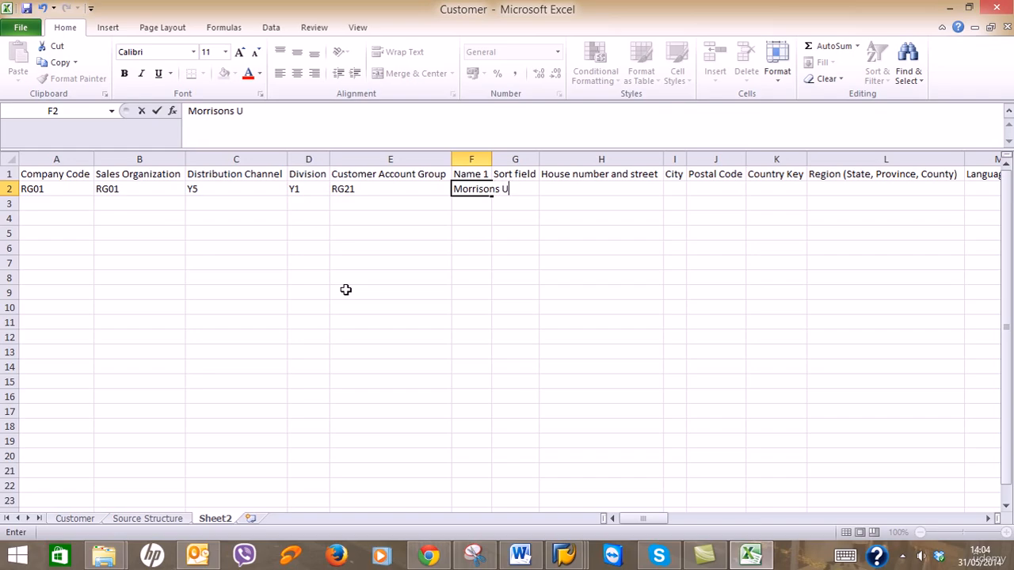
text(K Ltd)
key(Tab)
text(M)
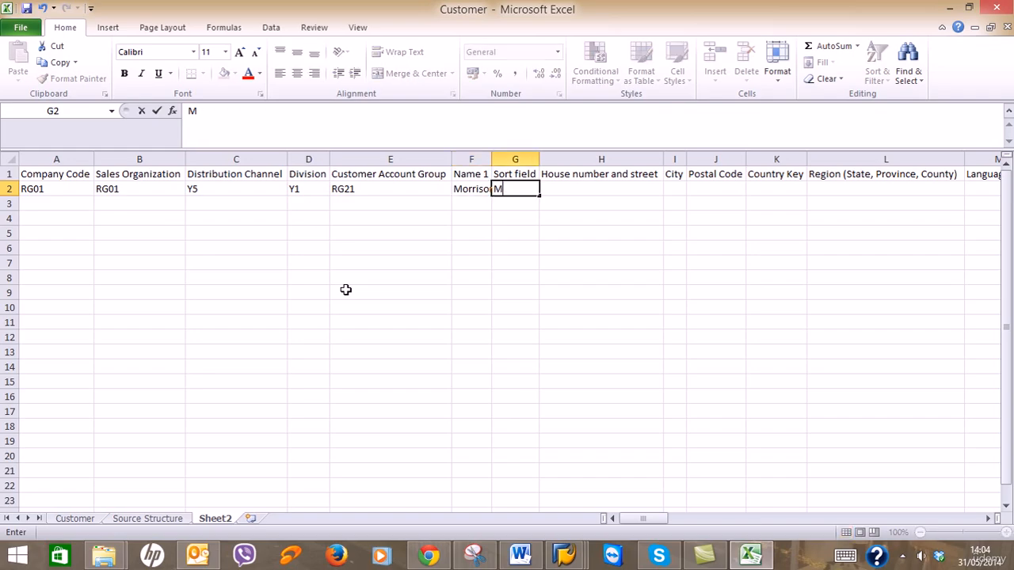
text(orrisons)
key(Tab)
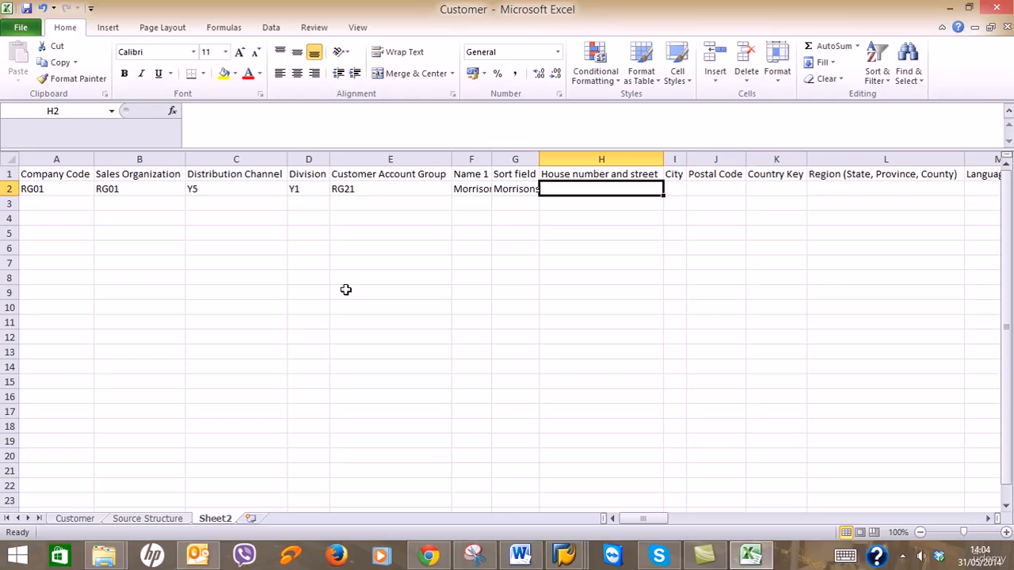
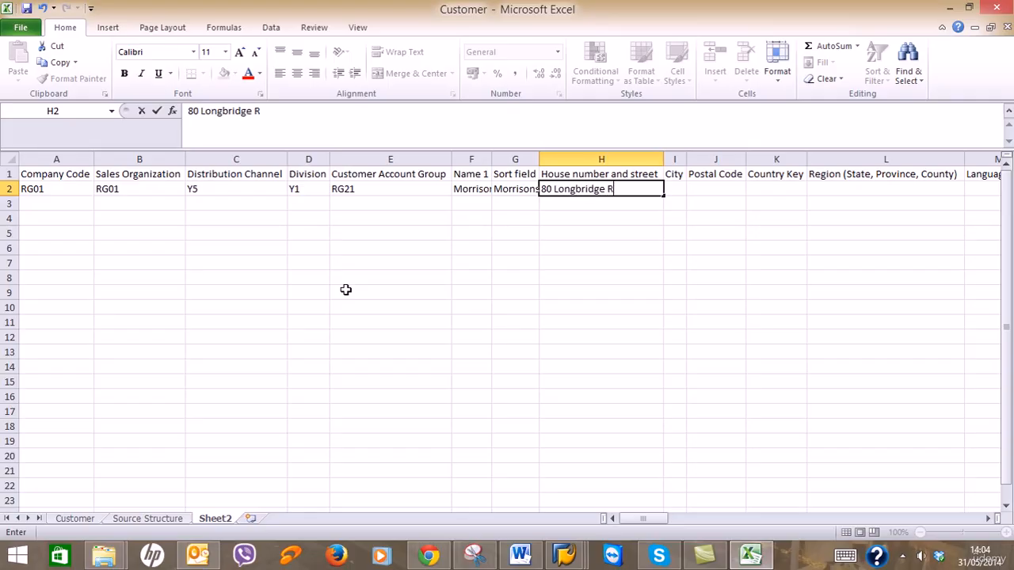
key(Tab)
Fill in city London, the postcode, country GB, region LO and language EN, ending on N2.
text(London)
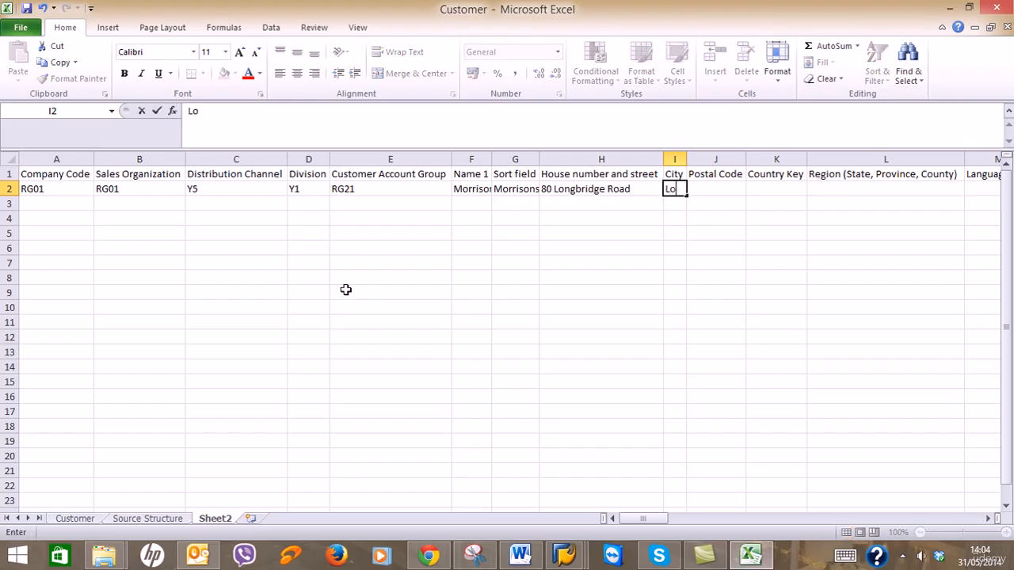
key(Tab)
text(H)
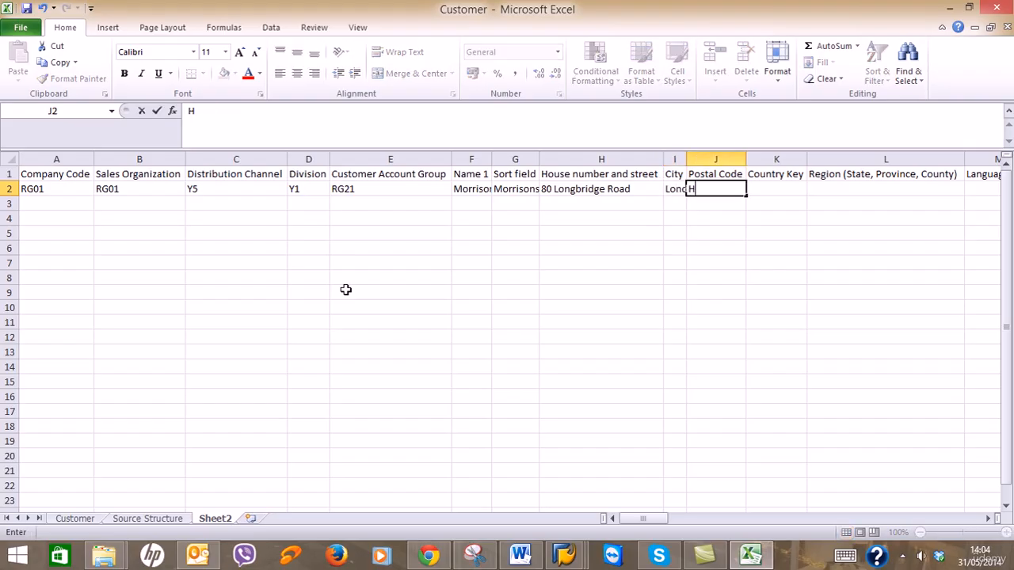
text(A0 9RG)
key(Tab)
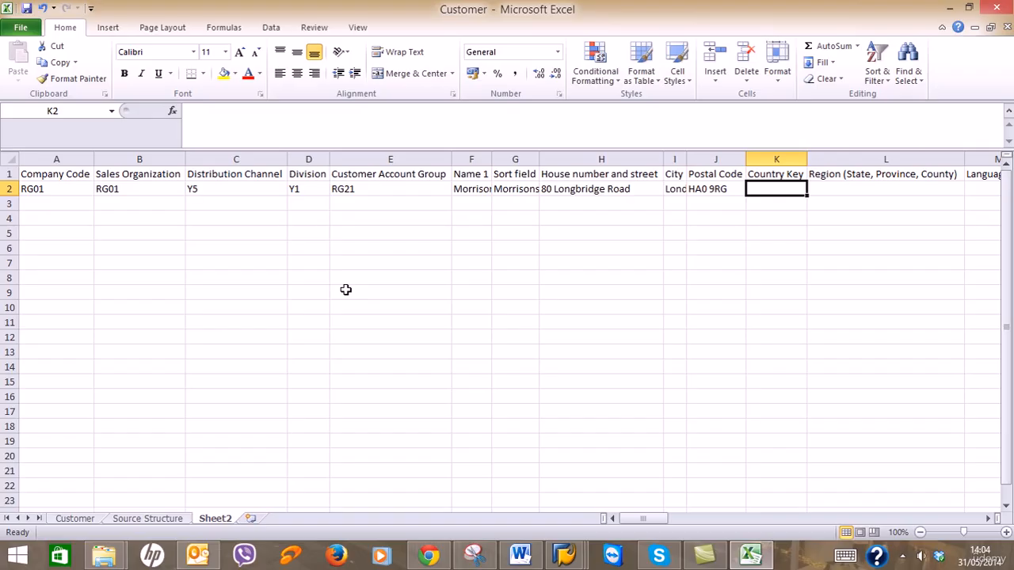
text(GB)
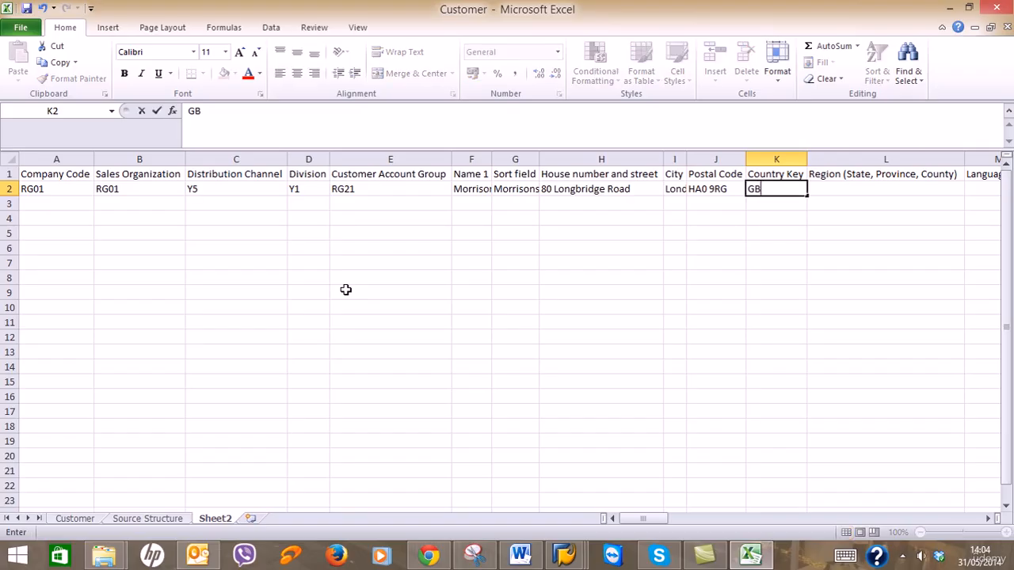
key(Tab)
text(LO)
key(Tab)
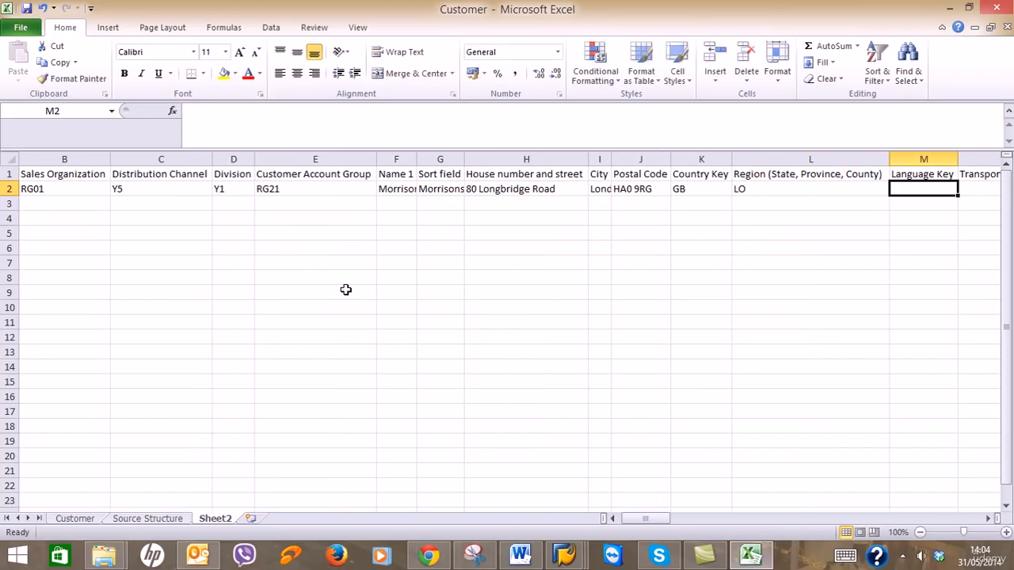
text(EN)
key(Tab)
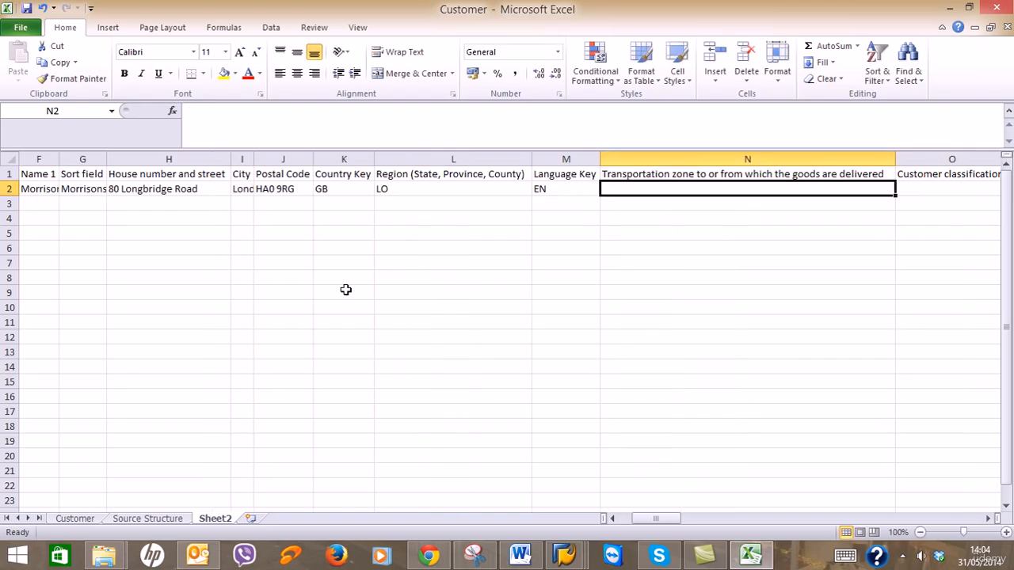
click(345, 291)
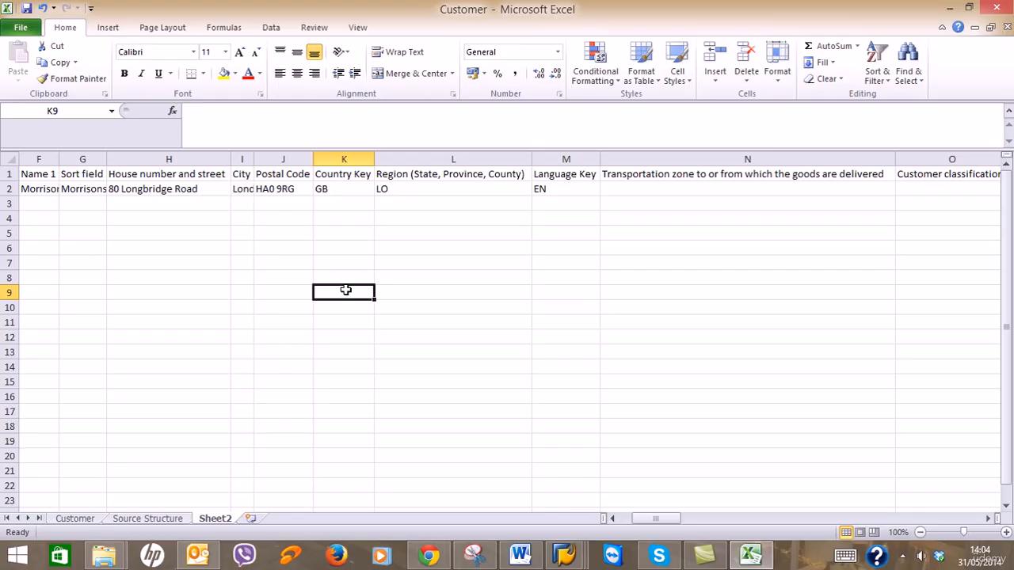
click(750, 186)
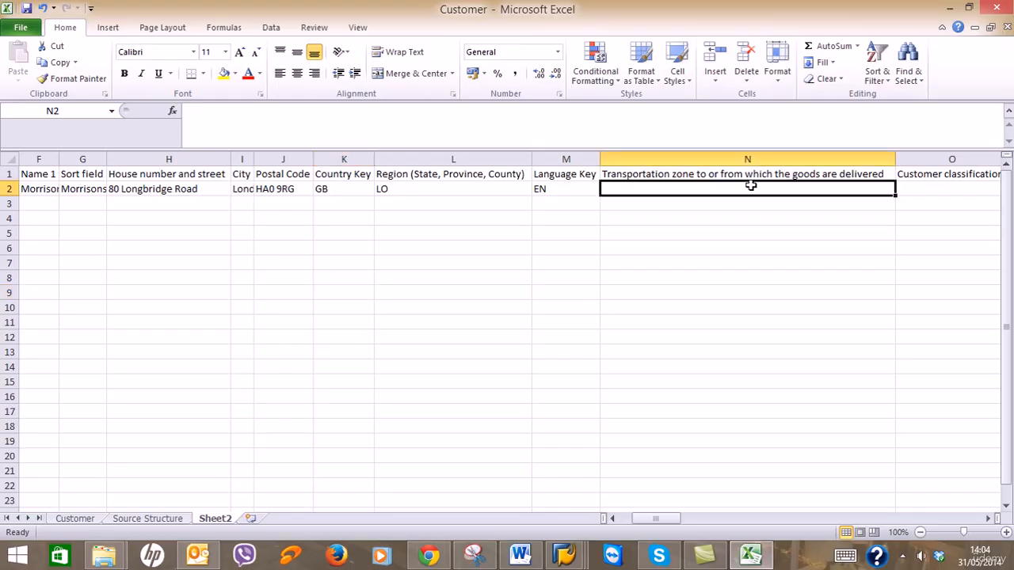
mouse_move(566, 547)
mouse_move(553, 487)
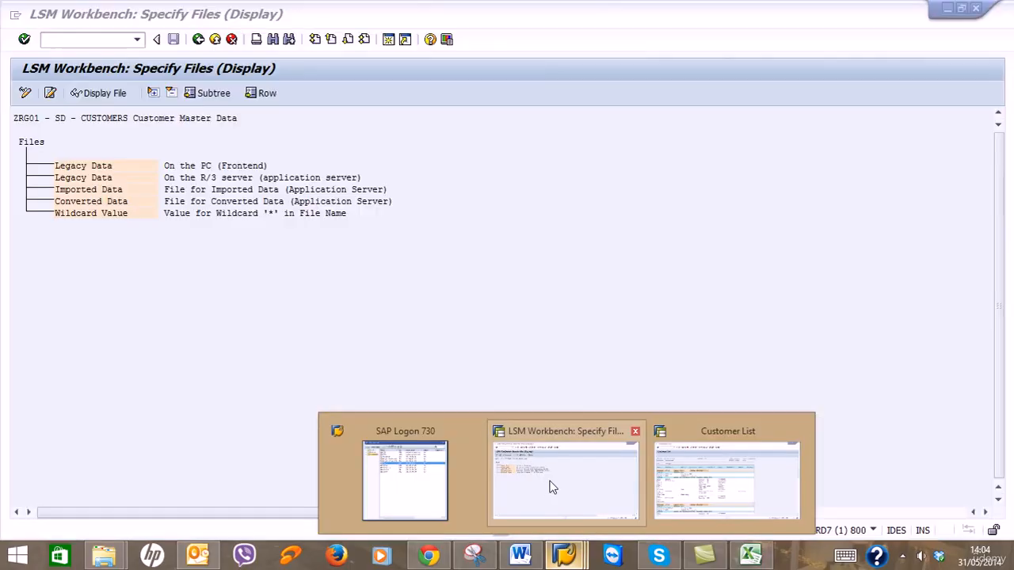
click(707, 483)
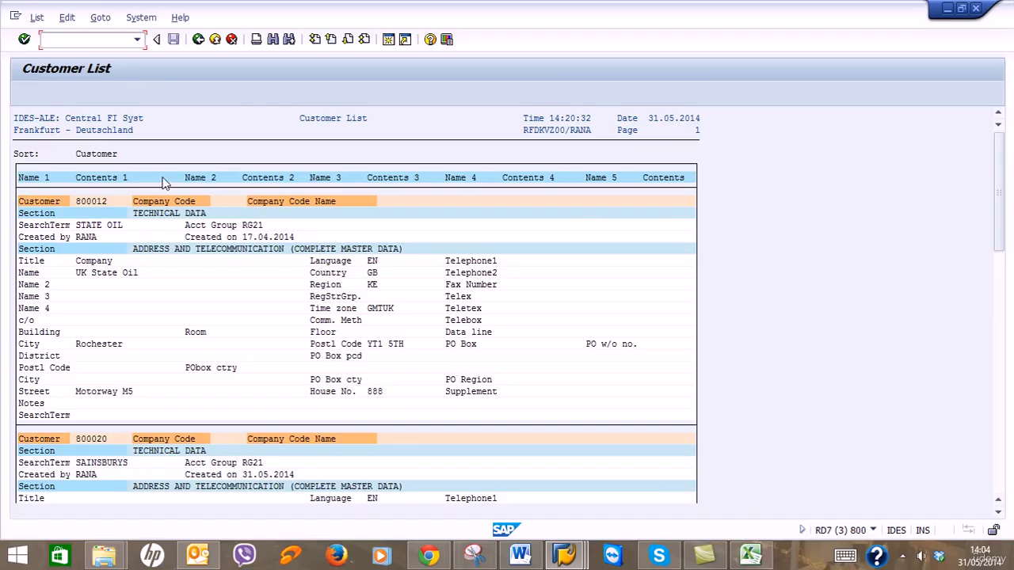
click(71, 41)
text(/n)
text(fd03)
key(Return)
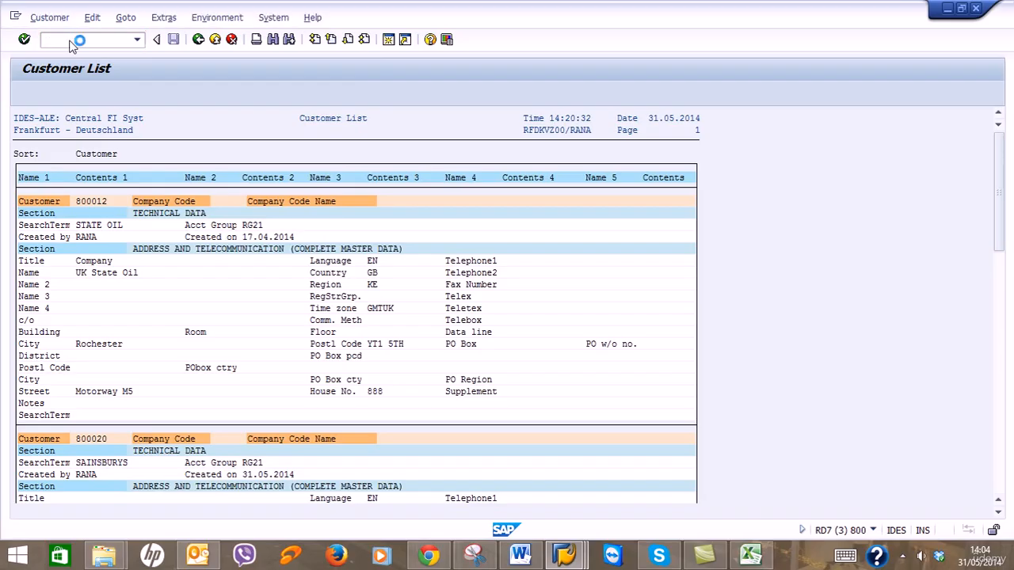
click(297, 334)
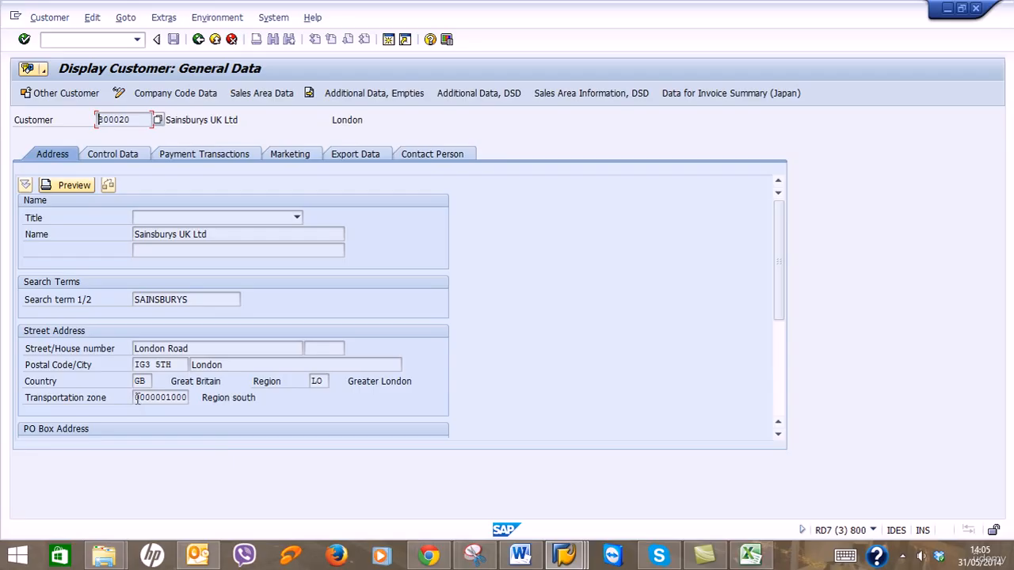
drag(137, 398, 197, 398)
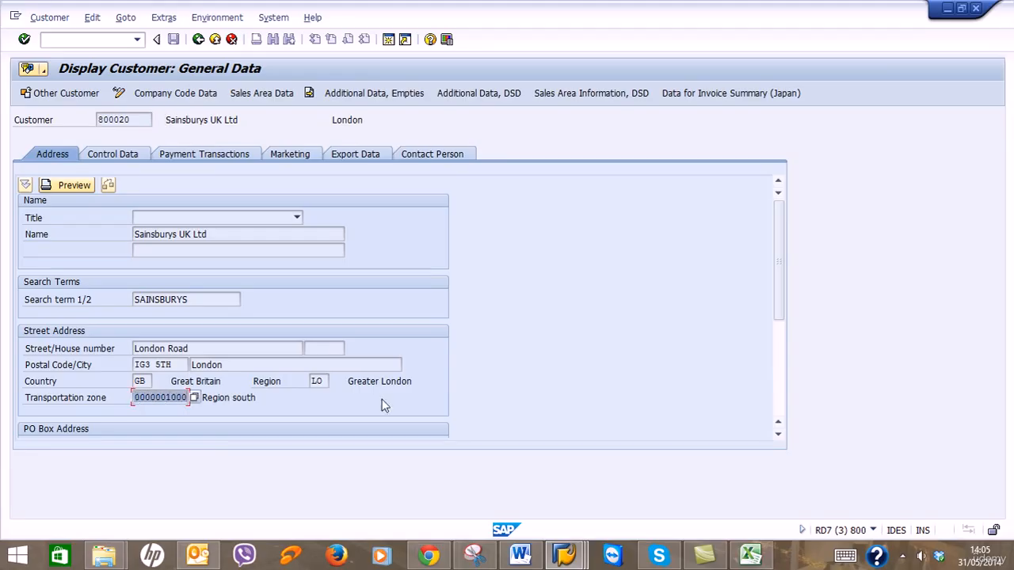
click(211, 418)
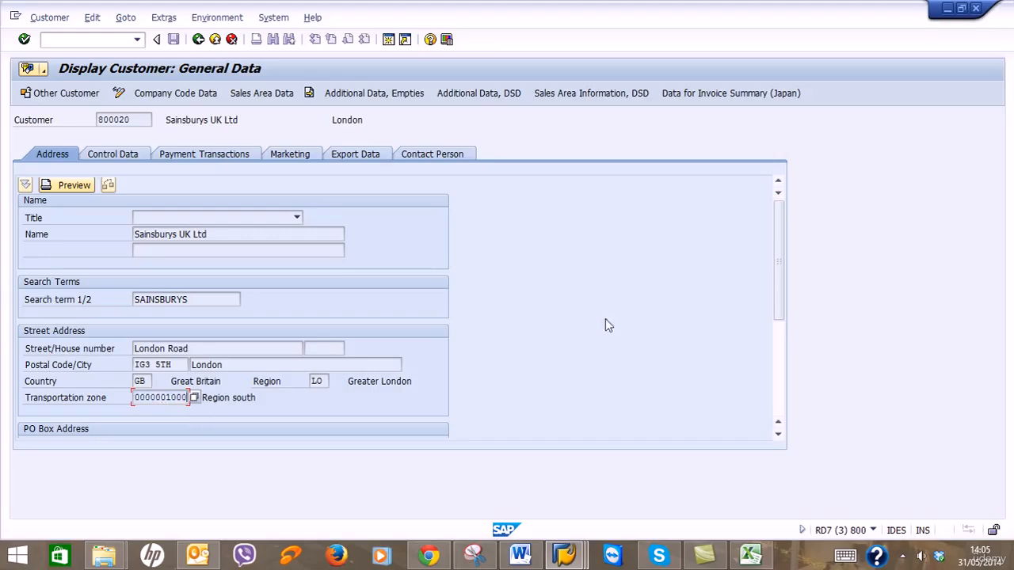
click(749, 557)
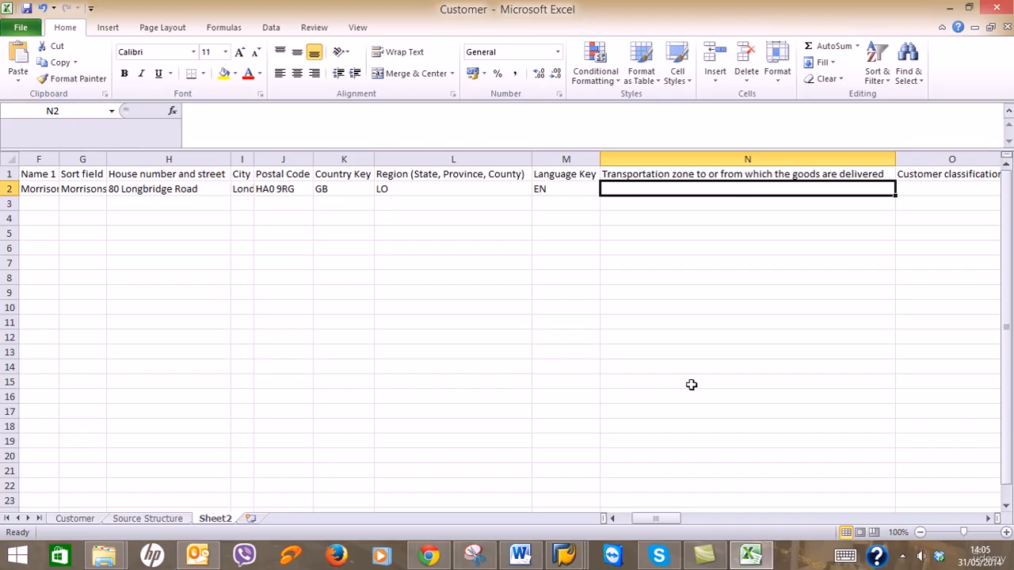
Paste the copied transportation zone into N2.
text(1000)
key(Return)
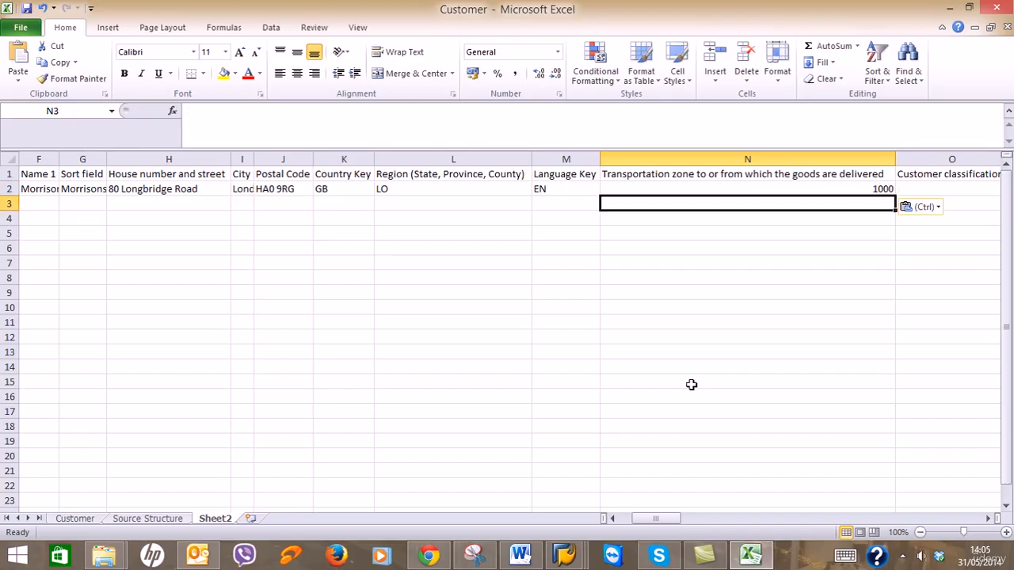
key(Up)
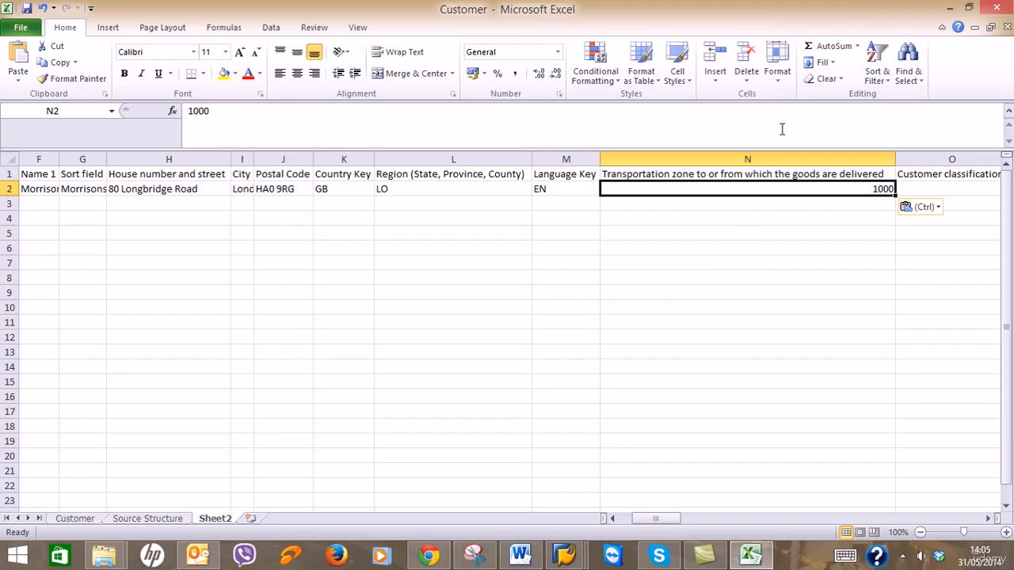
right_click(773, 187)
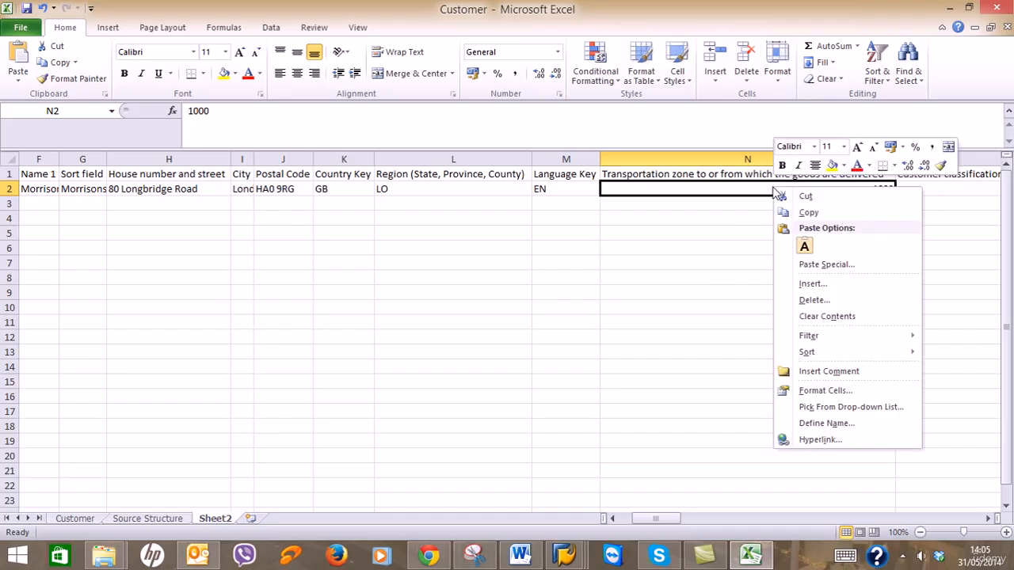
click(818, 392)
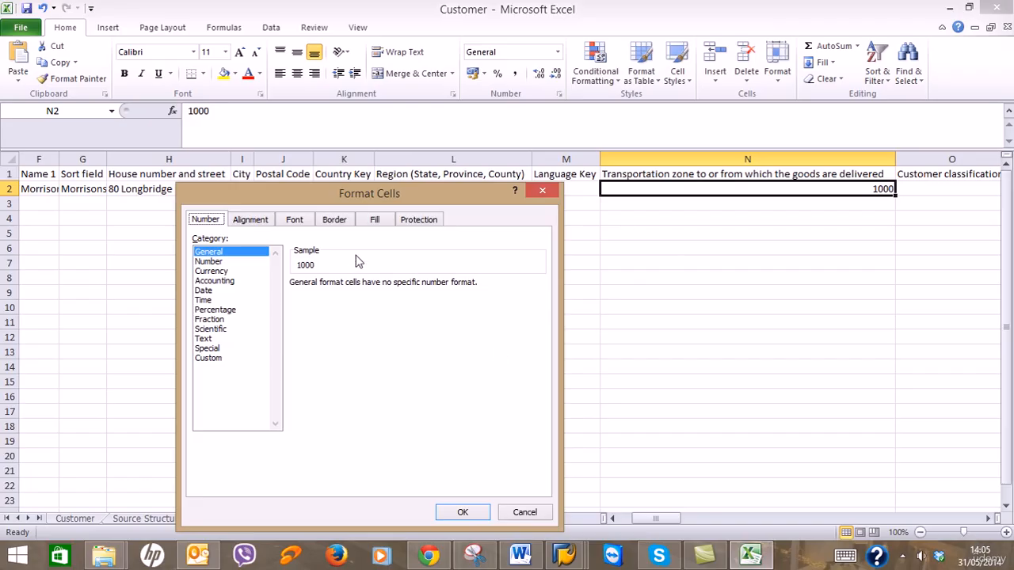
drag(364, 196, 377, 146)
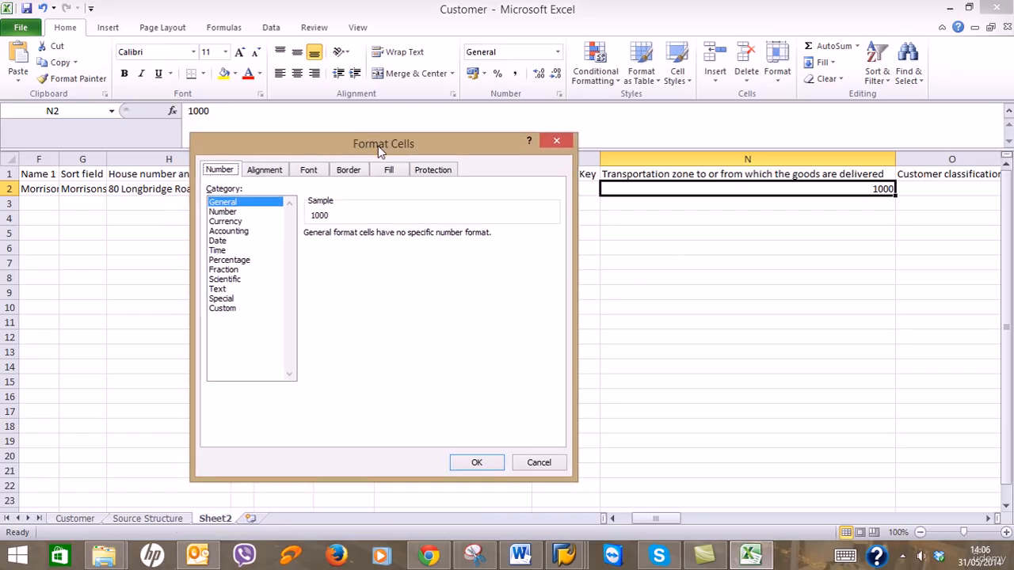
click(236, 310)
click(313, 273)
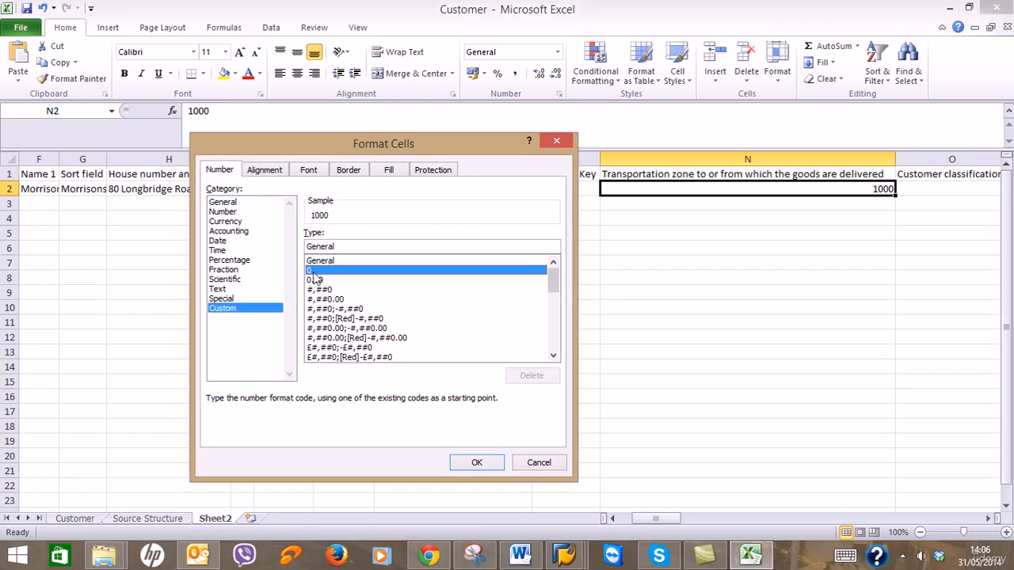
click(335, 245)
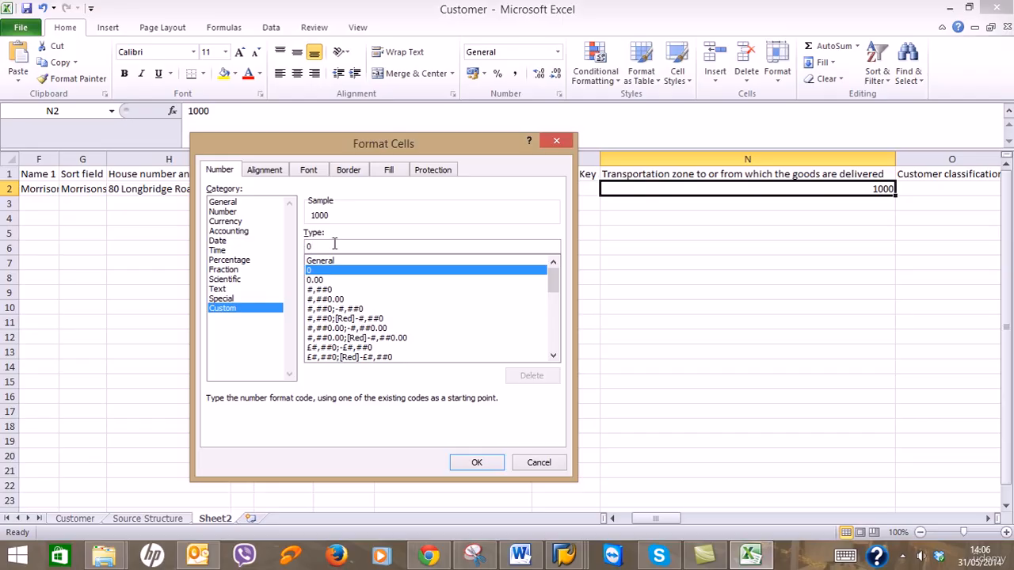
text(0)
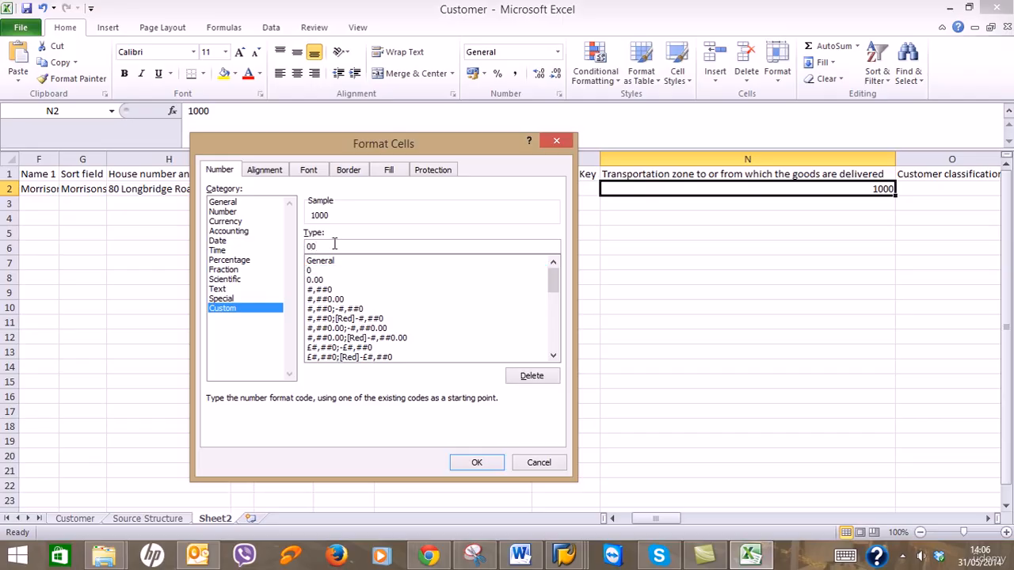
text(0000000000)
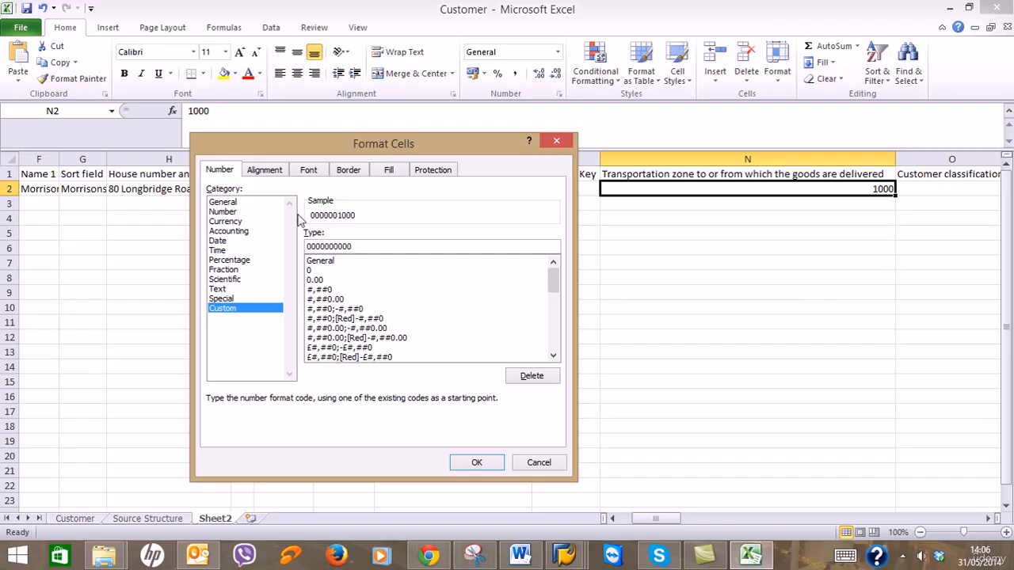
click(466, 468)
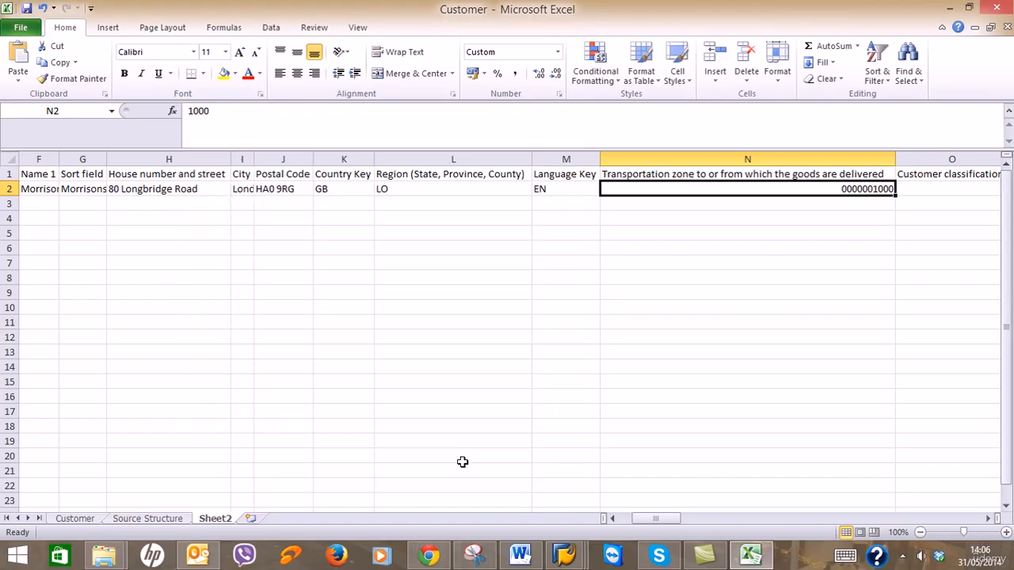
click(854, 202)
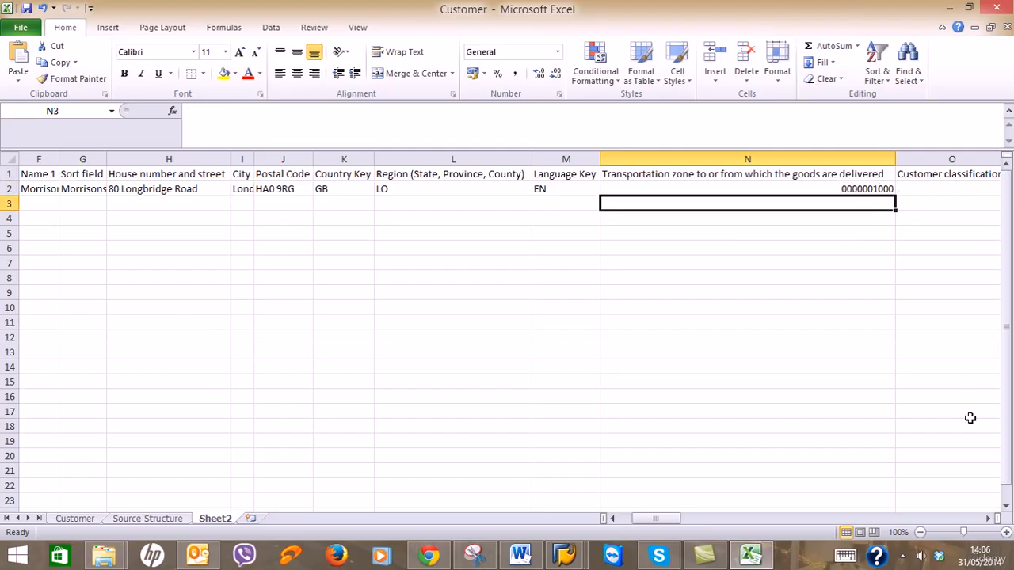
Select O2, then check the customer's Marketing tab in SAP for classification, industry and legal status.
click(990, 519)
click(989, 519)
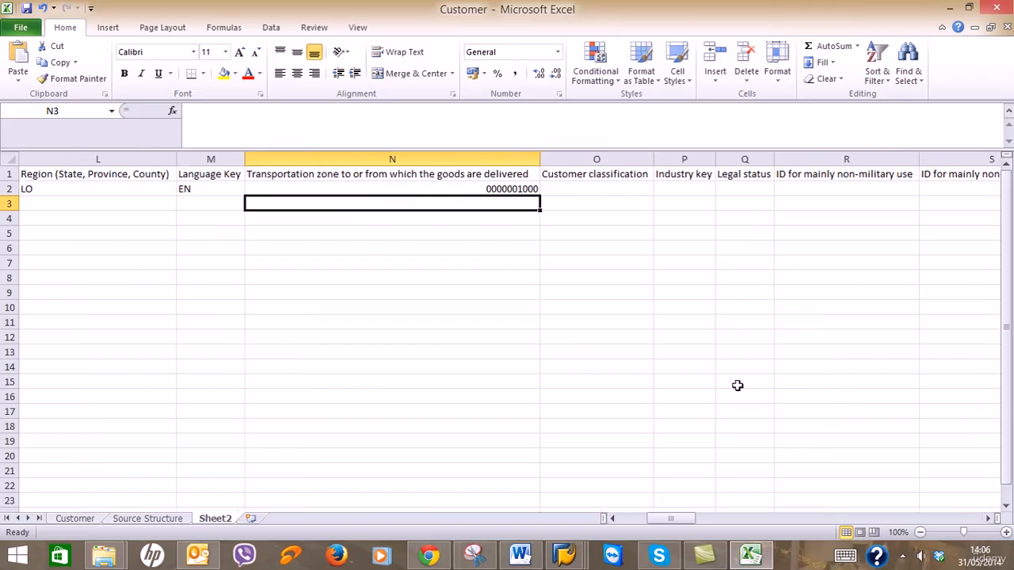
click(600, 188)
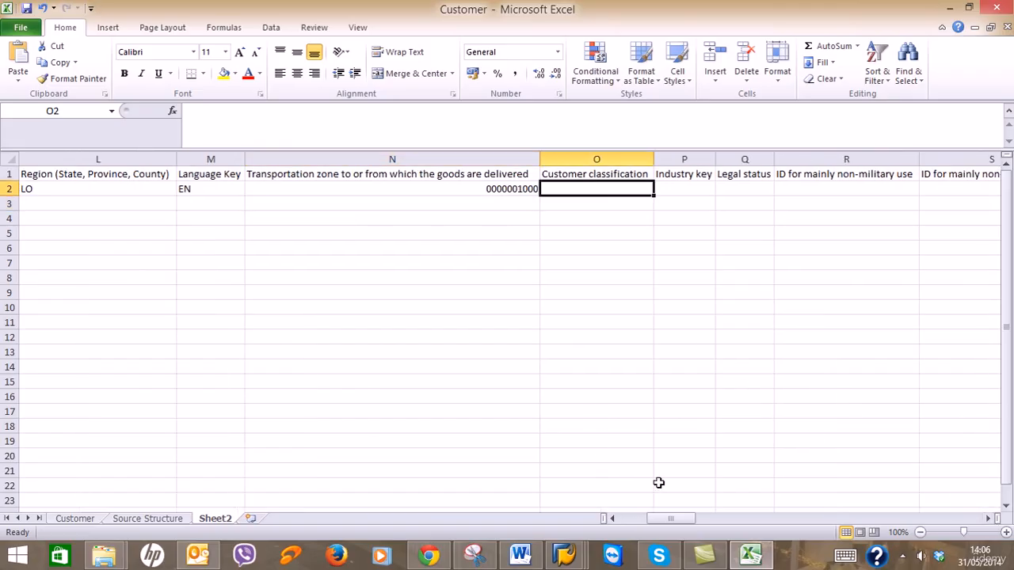
click(564, 554)
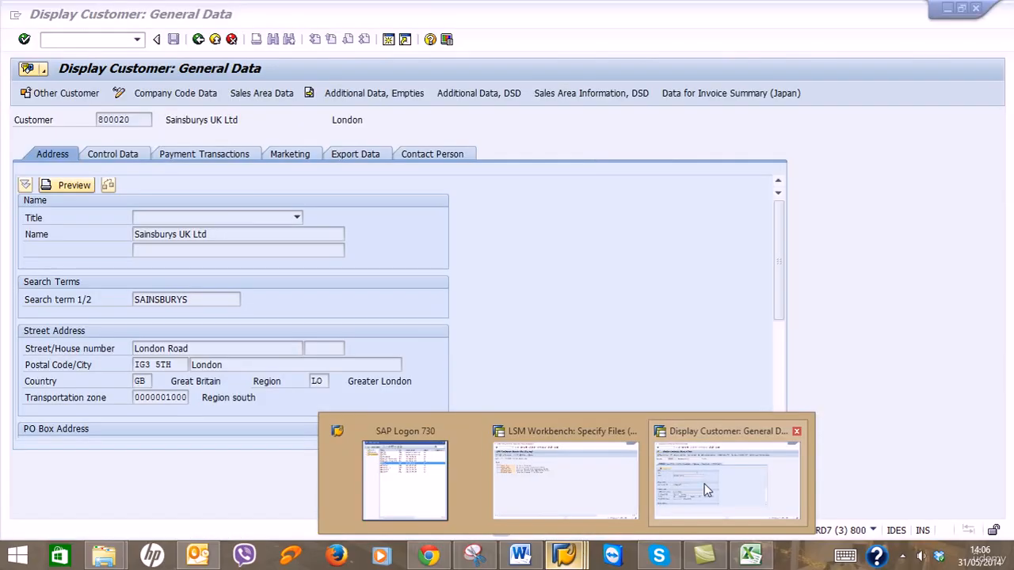
click(708, 489)
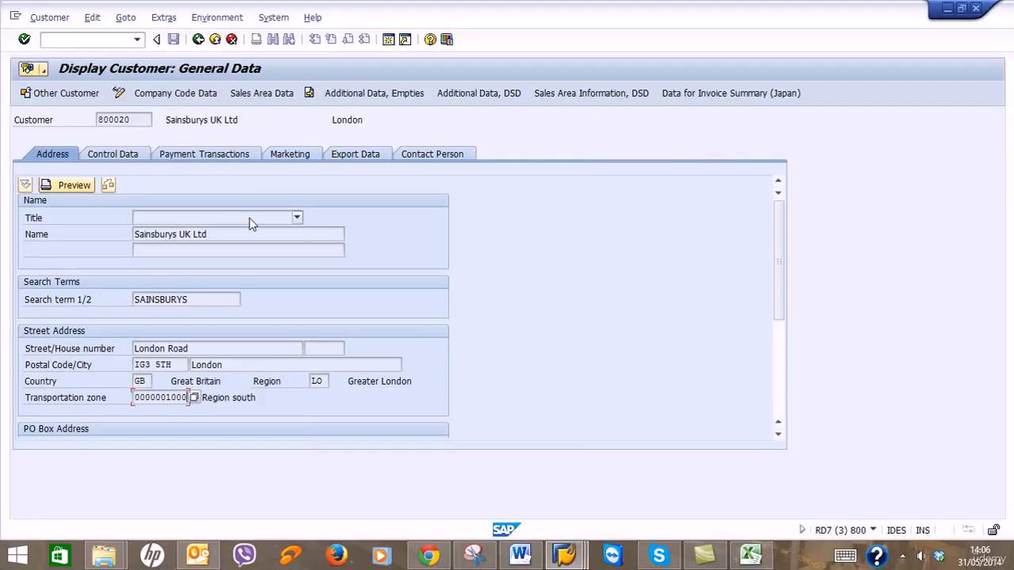
click(282, 154)
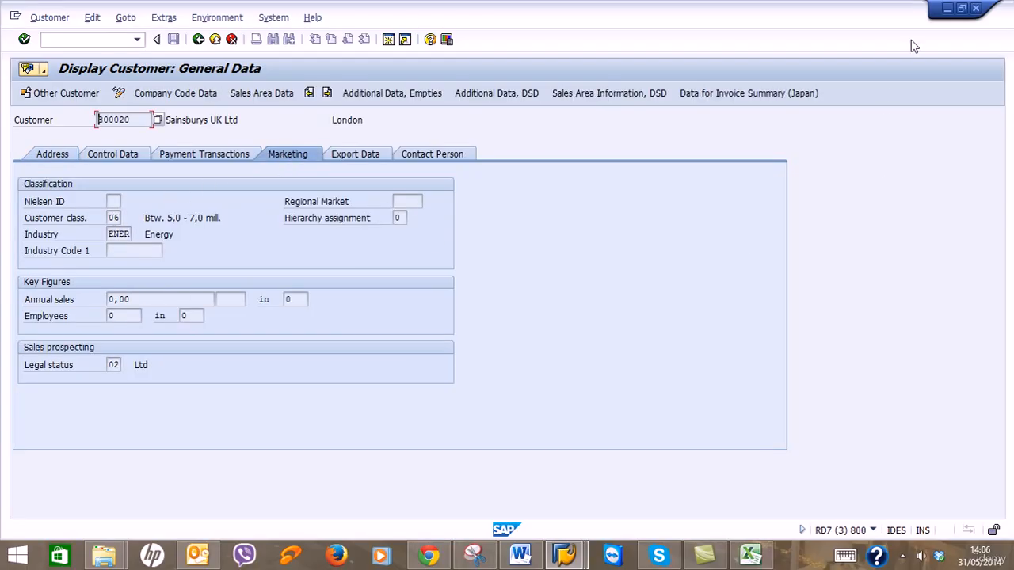
click(948, 8)
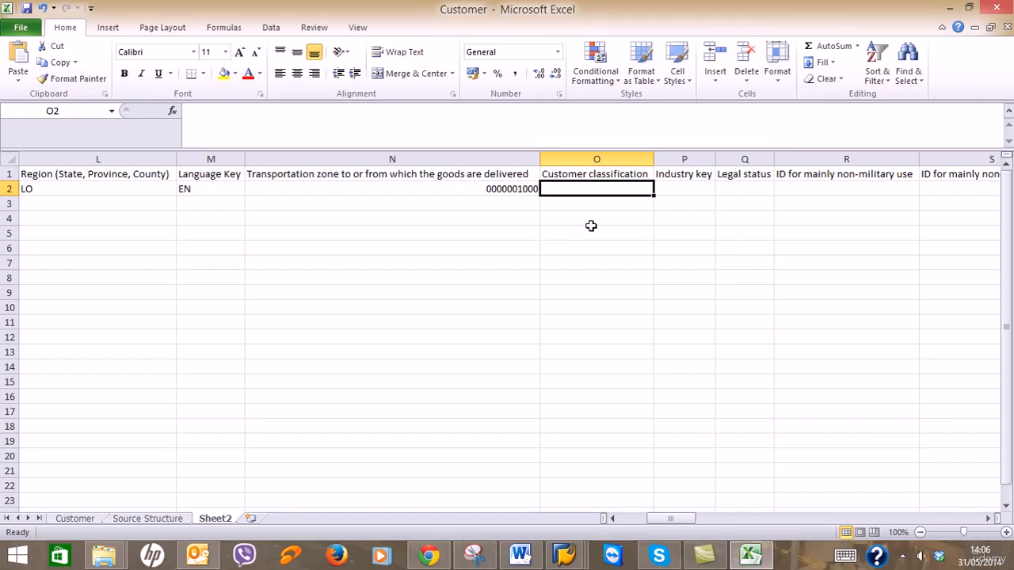
Enter 04 in O2 and give it the custom number format 00.
text(04)
key(Return)
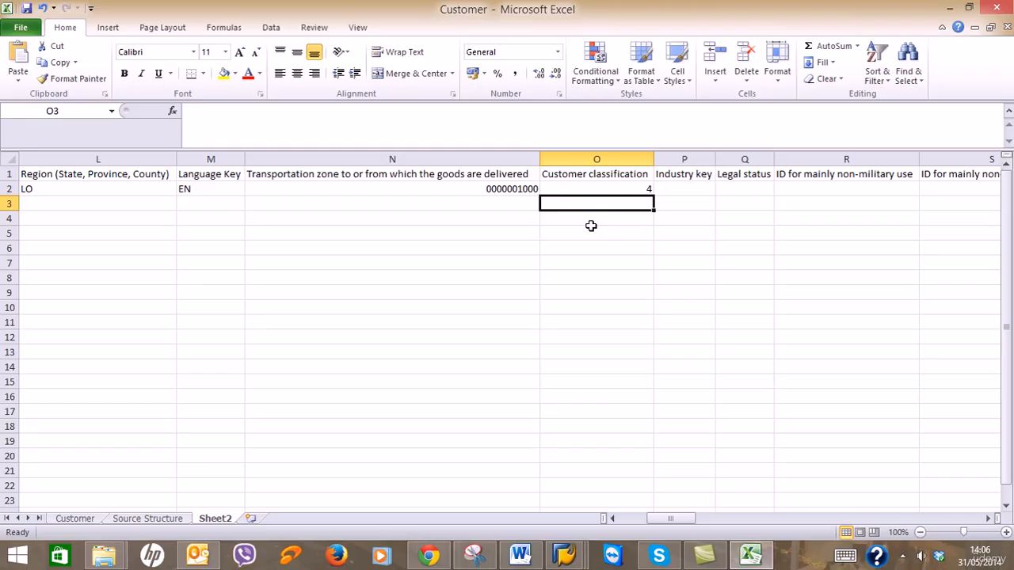
click(607, 190)
right_click(609, 191)
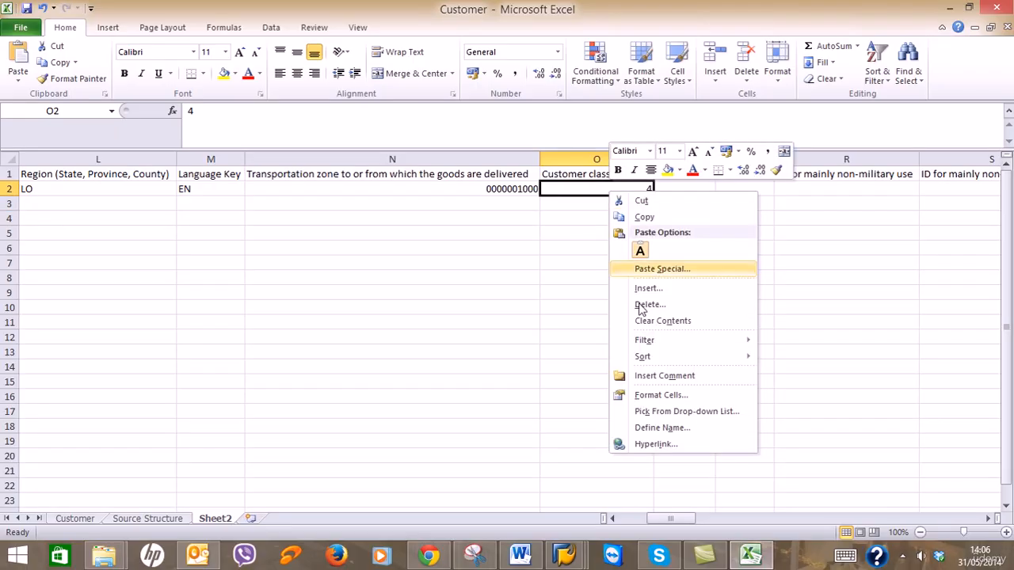
click(670, 395)
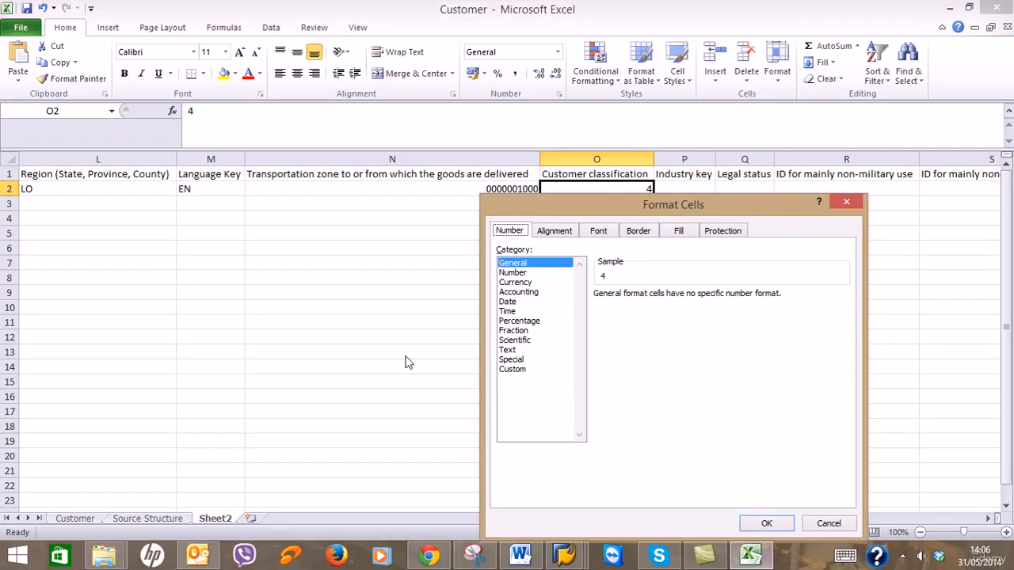
click(508, 369)
click(607, 333)
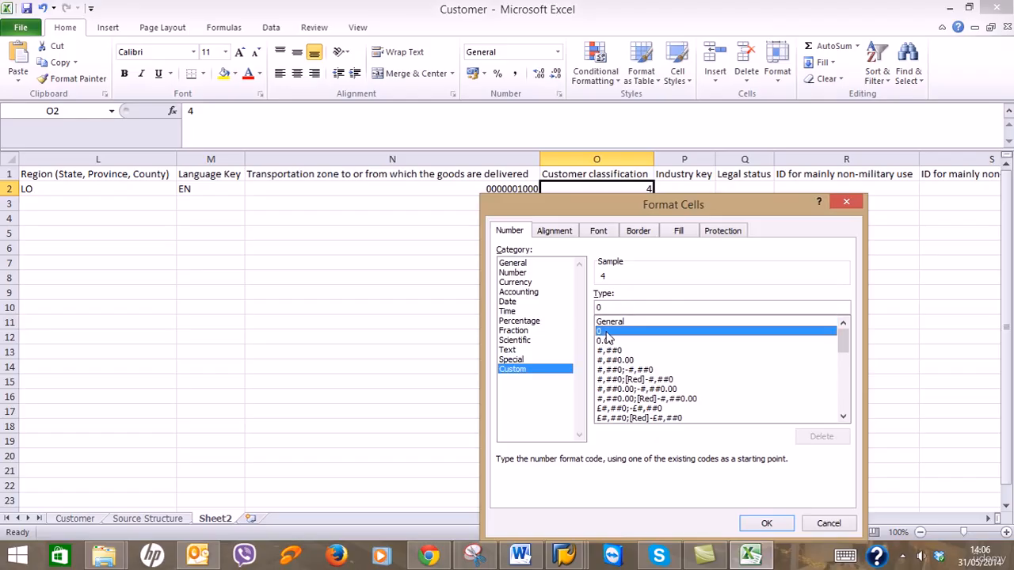
click(610, 306)
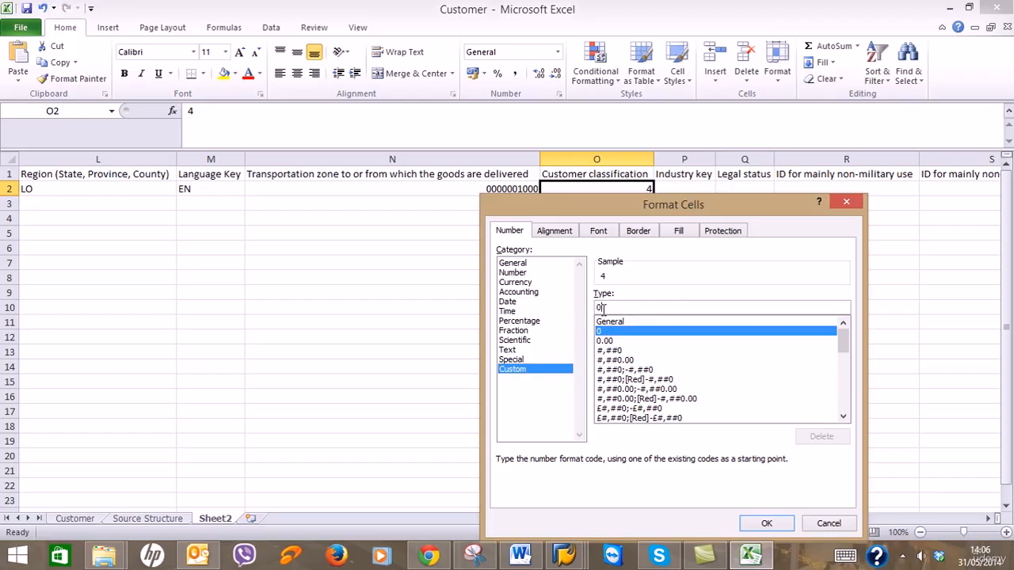
text(0)
click(766, 523)
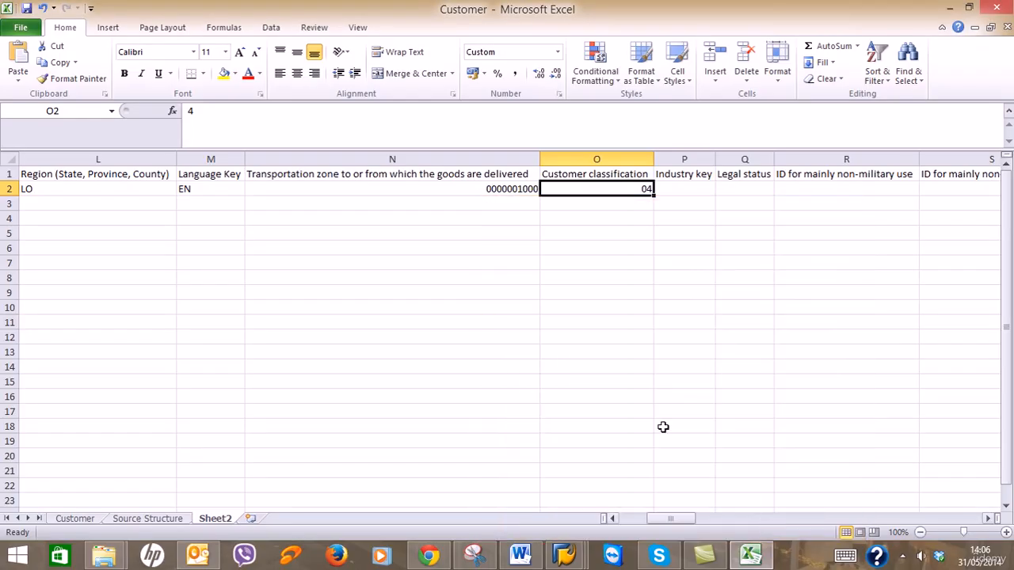
Select Industry key cell P2 and glance at the SAP customer display again.
click(683, 194)
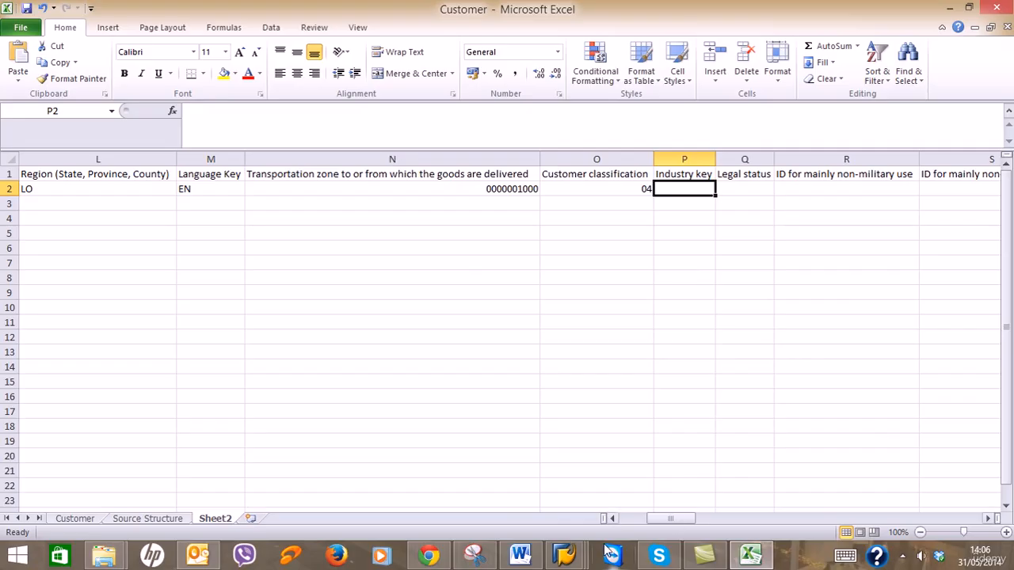
mouse_move(610, 552)
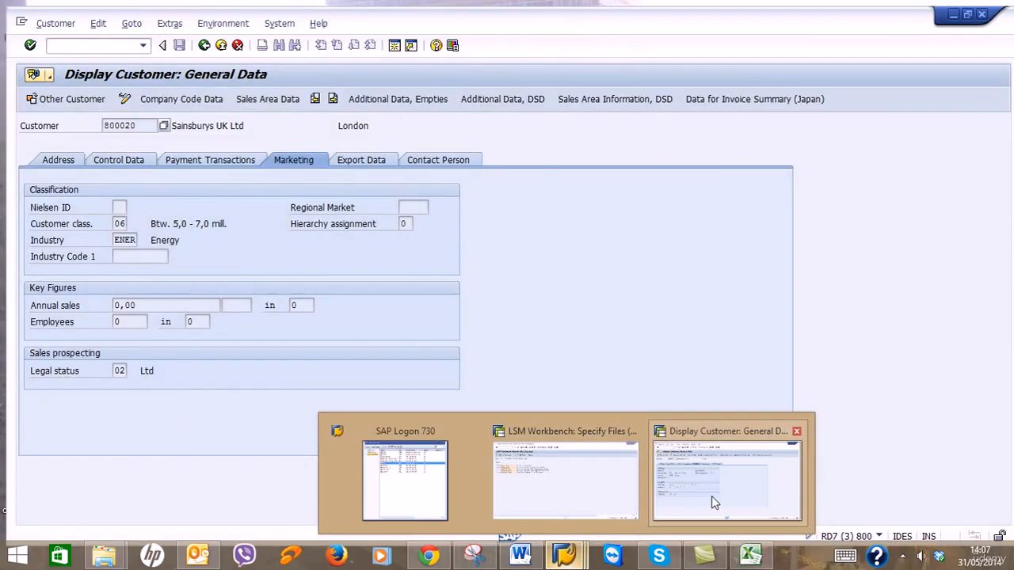
click(712, 496)
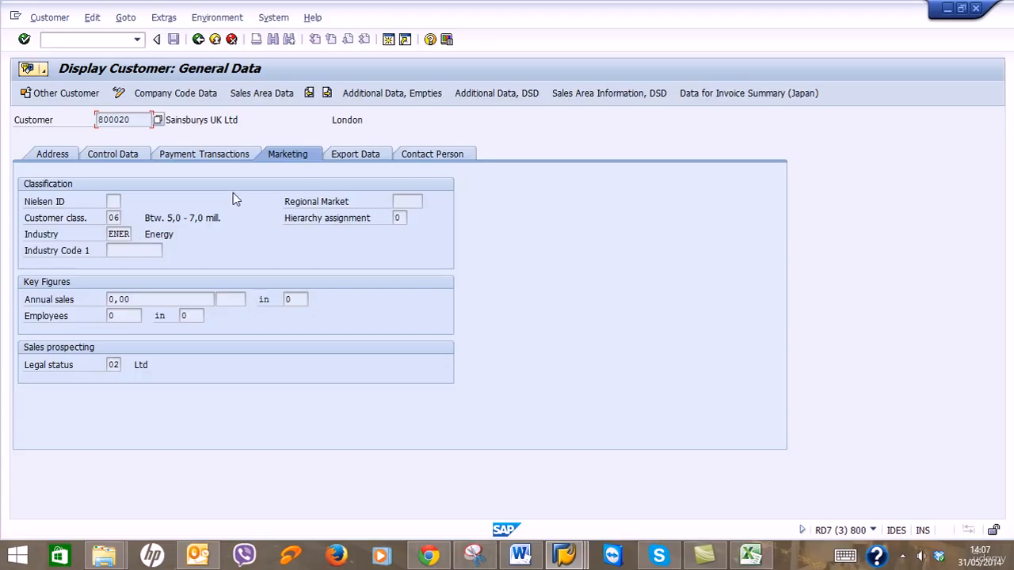
click(948, 8)
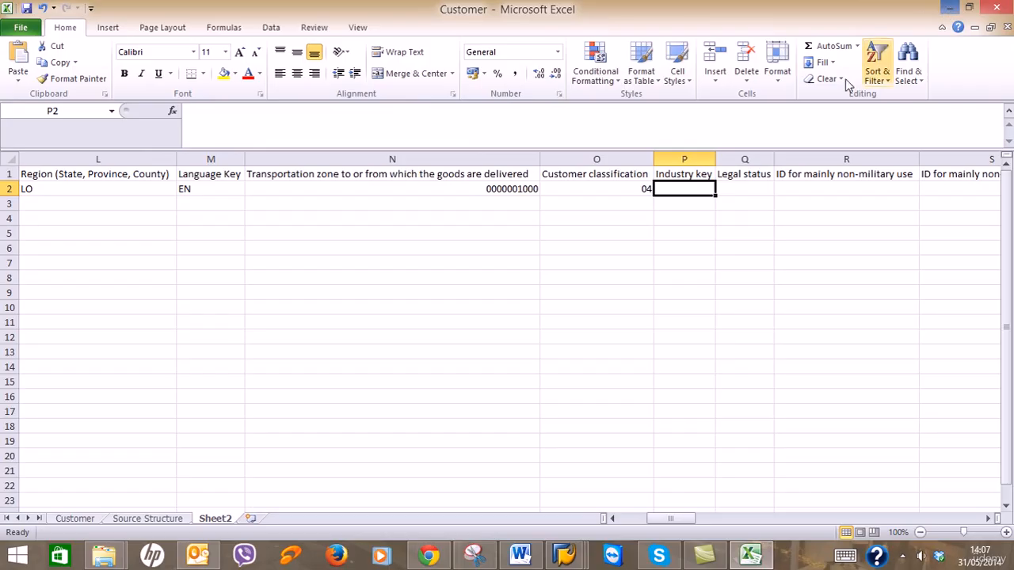
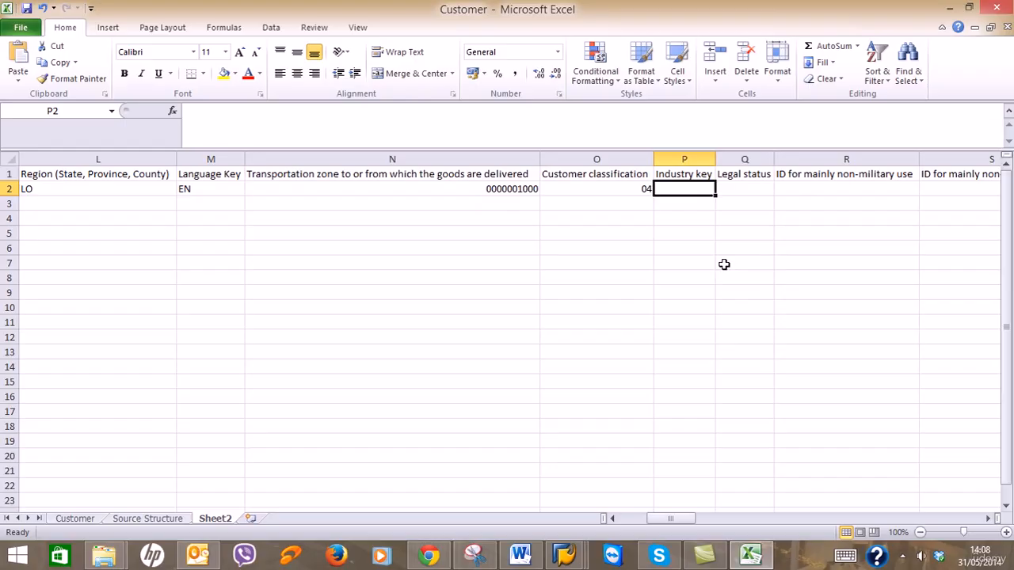
Look up the industry key list in SAP and enter AUTO as Industry key in P2.
click(452, 188)
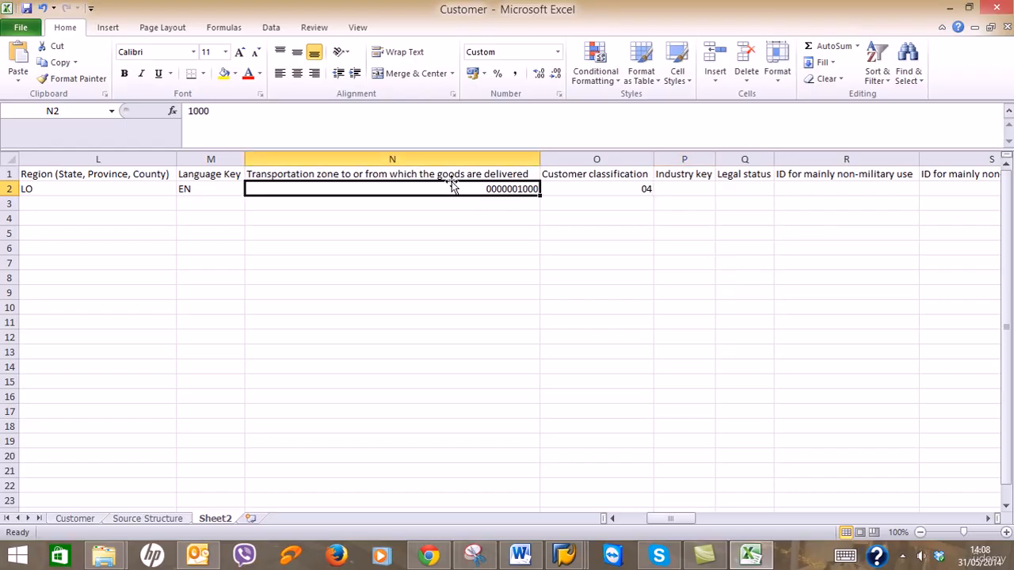
click(575, 188)
click(682, 188)
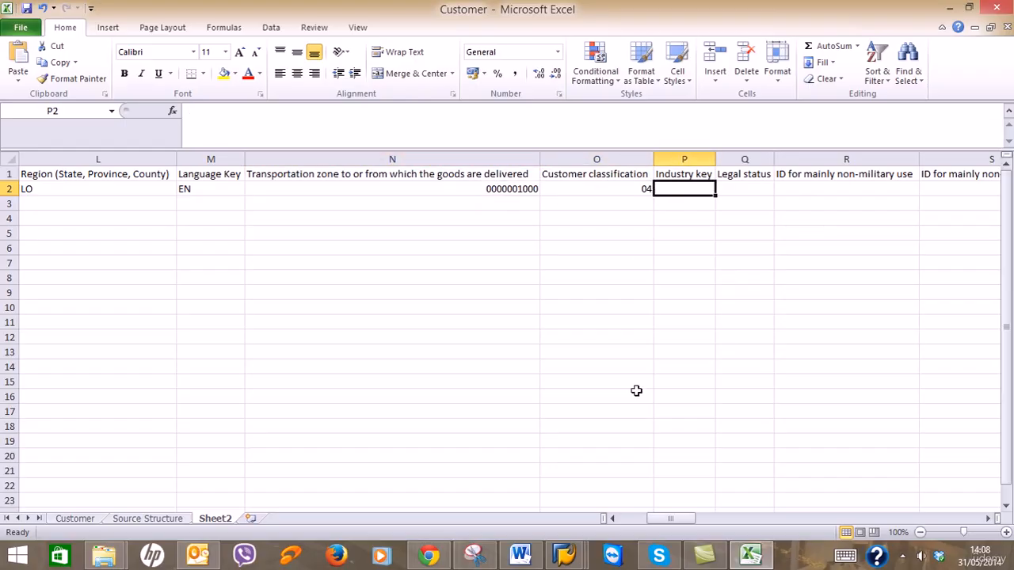
click(565, 555)
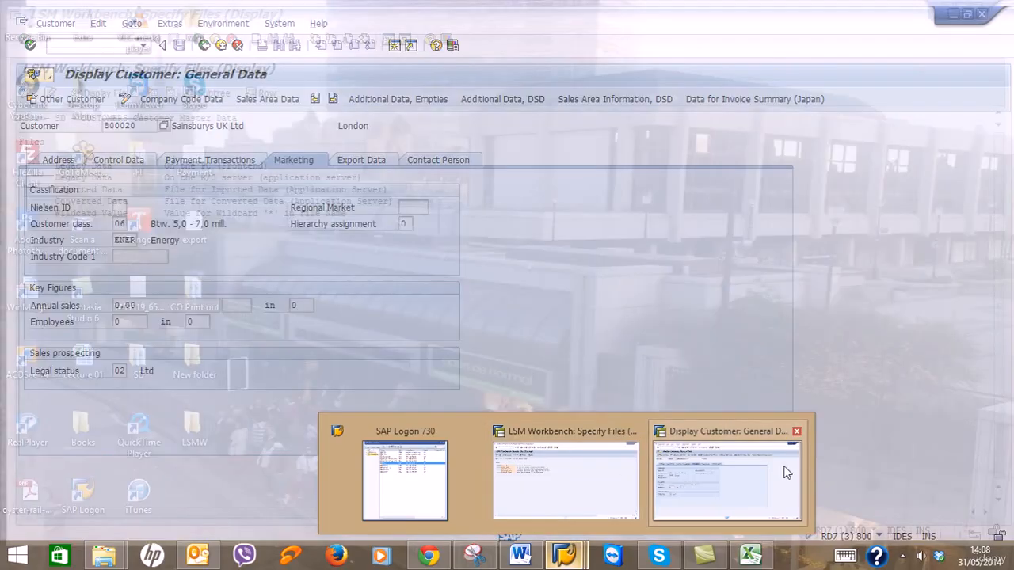
click(787, 473)
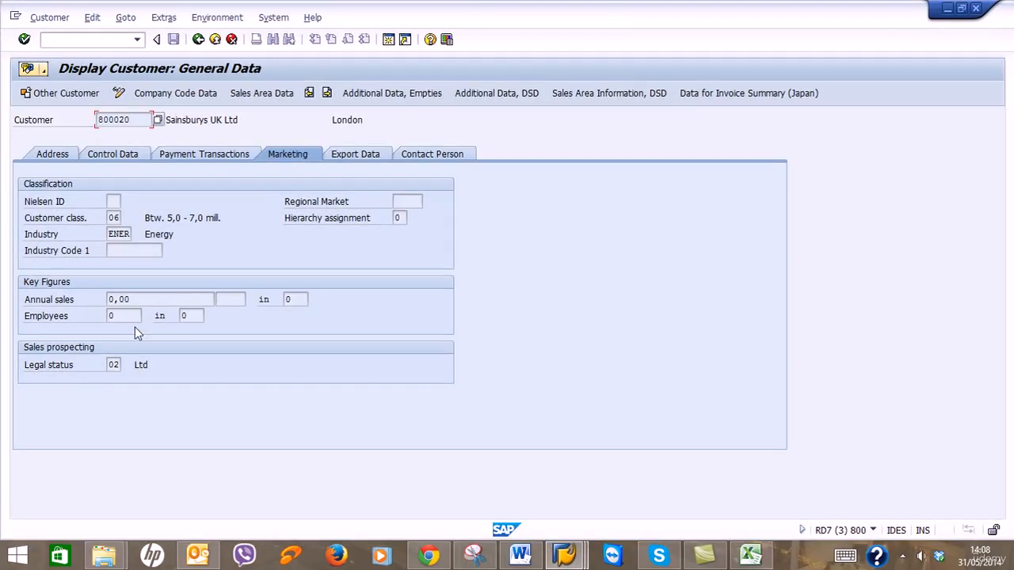
click(130, 234)
click(137, 235)
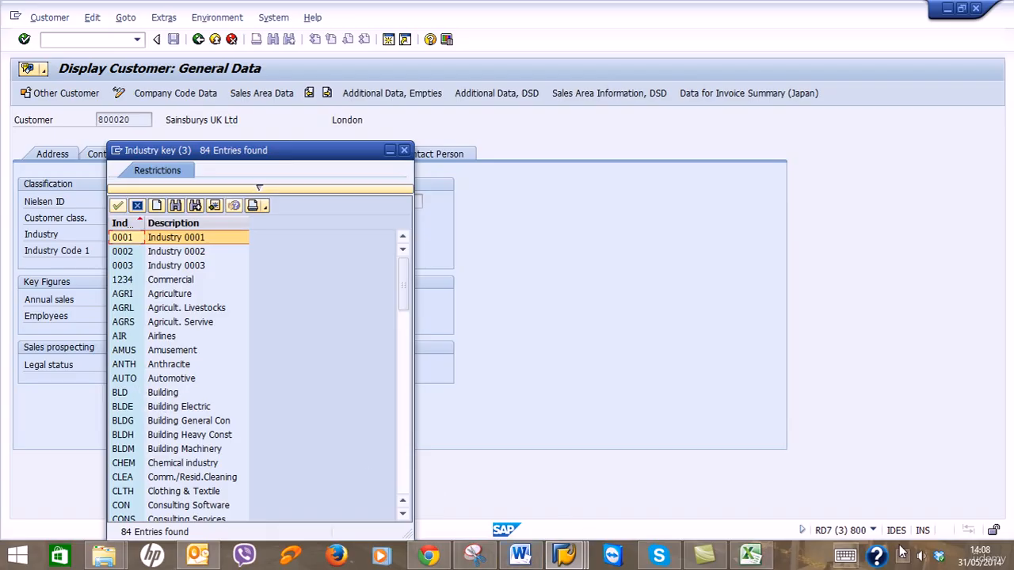
click(750, 555)
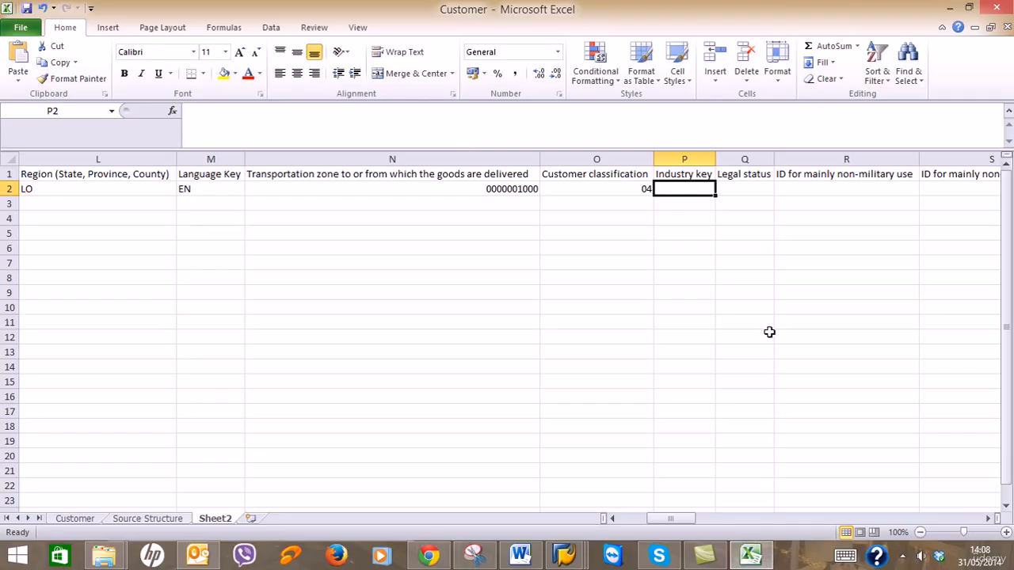
text(AUTO)
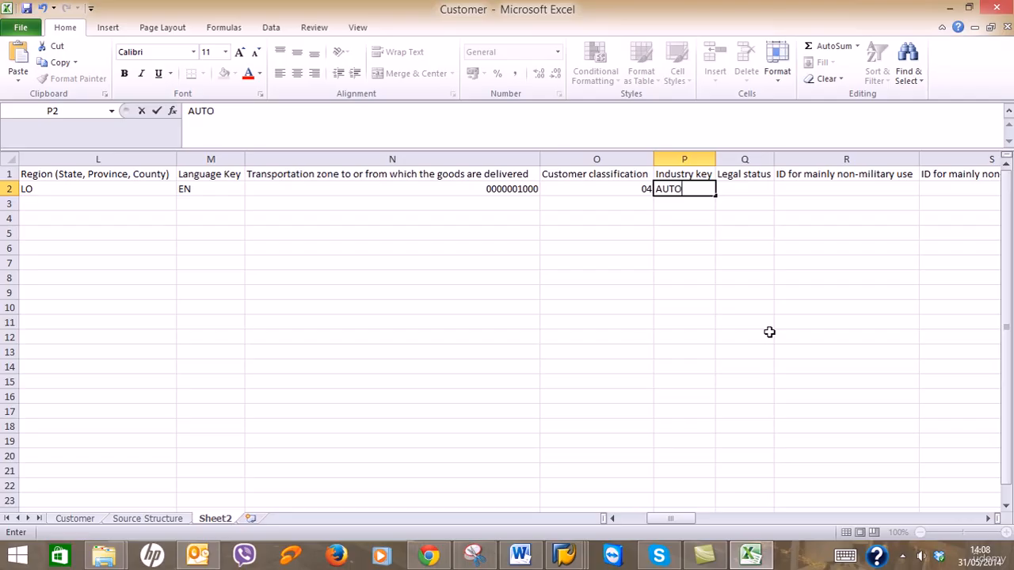
key(Tab)
Close SAP's industry key list and enter Legal status 02 in Q2 by copying O2 and overwriting it.
click(565, 554)
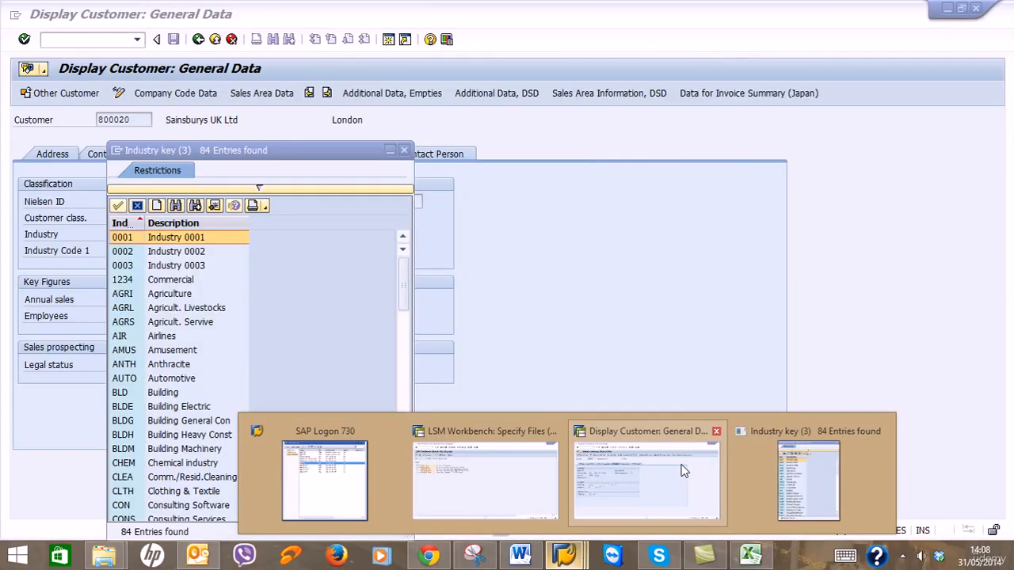
click(682, 471)
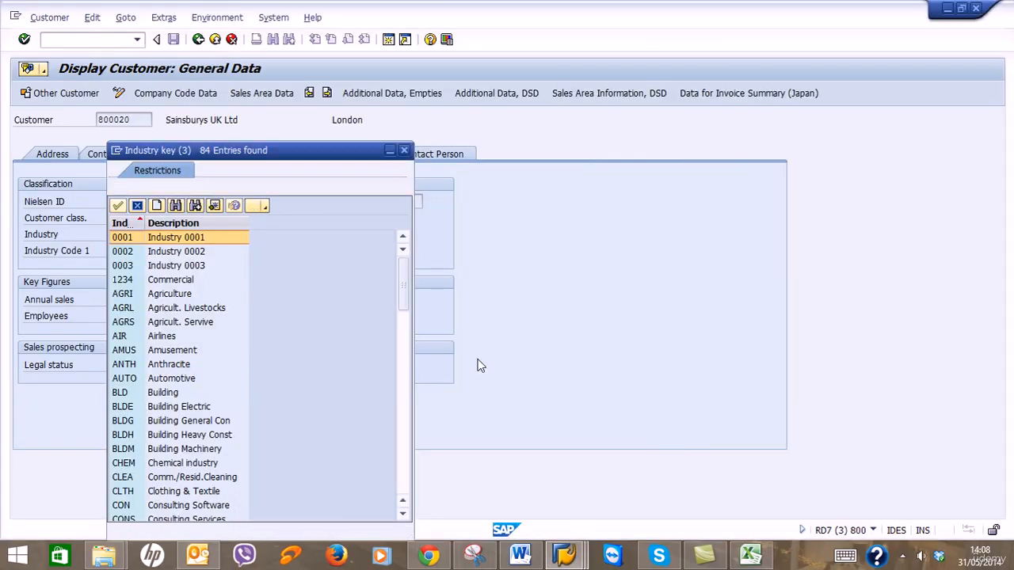
click(404, 151)
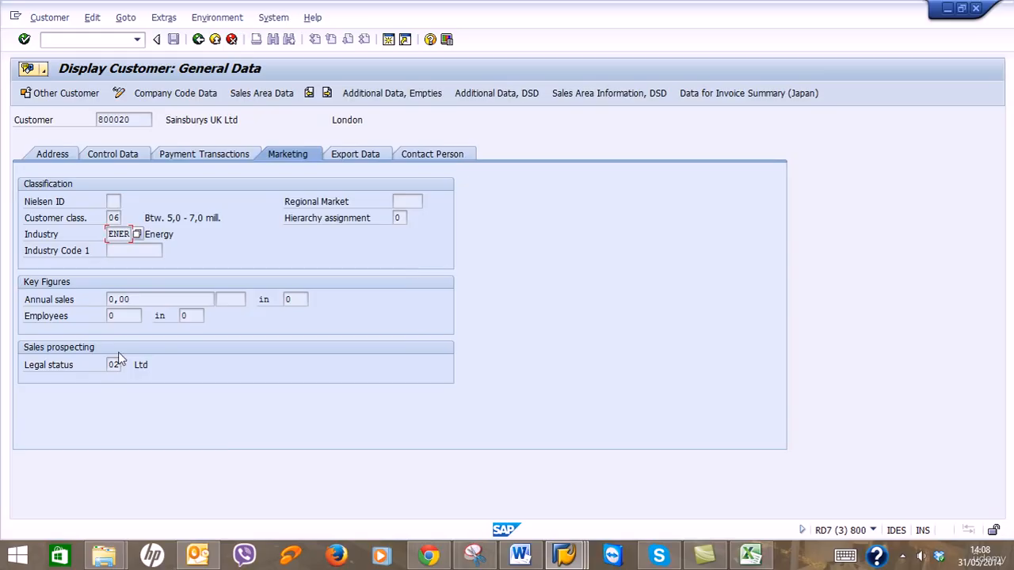
click(947, 9)
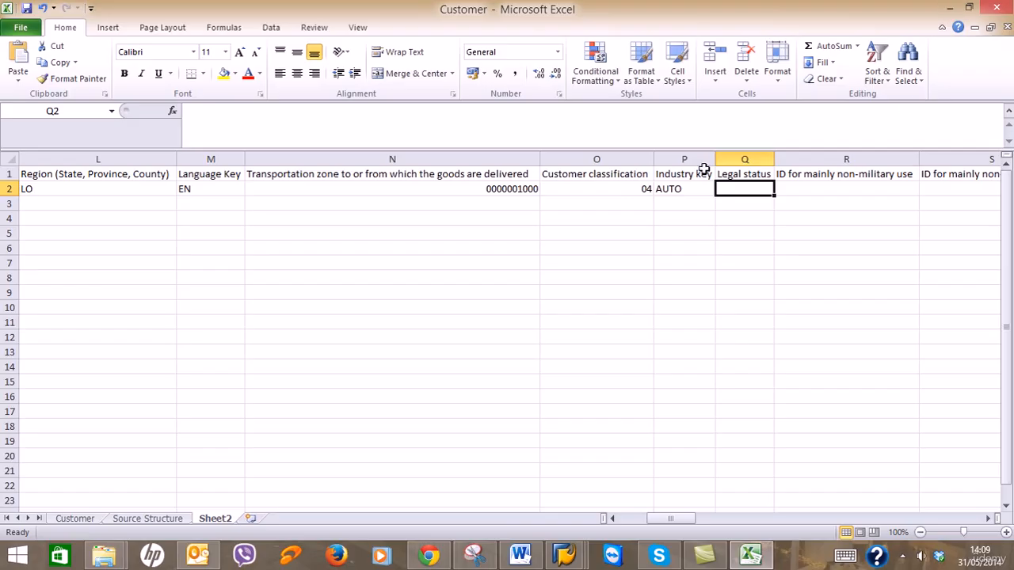
click(613, 187)
key(ctrl+c)
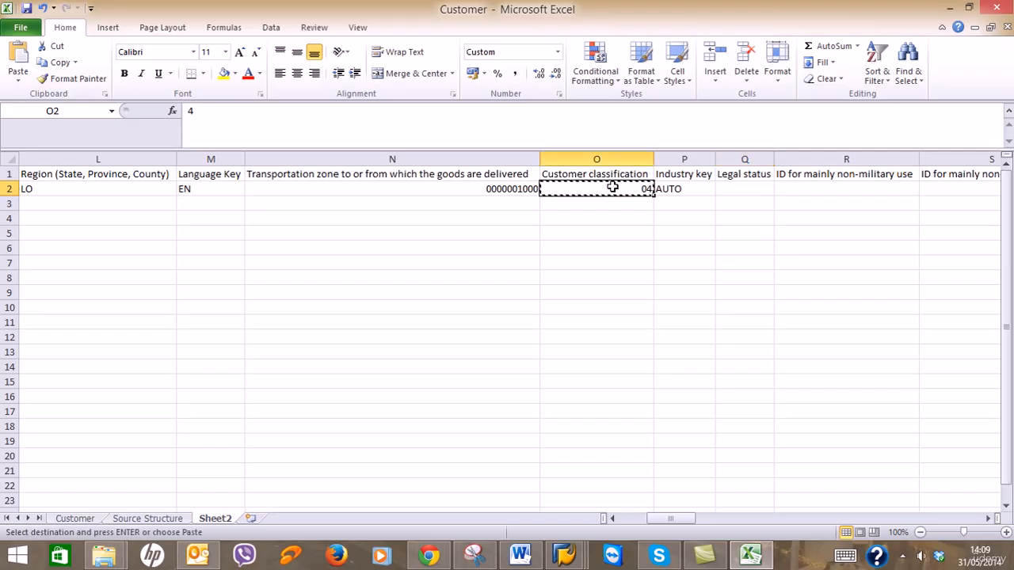
key(Right)
key(Right)
key(ctrl+v)
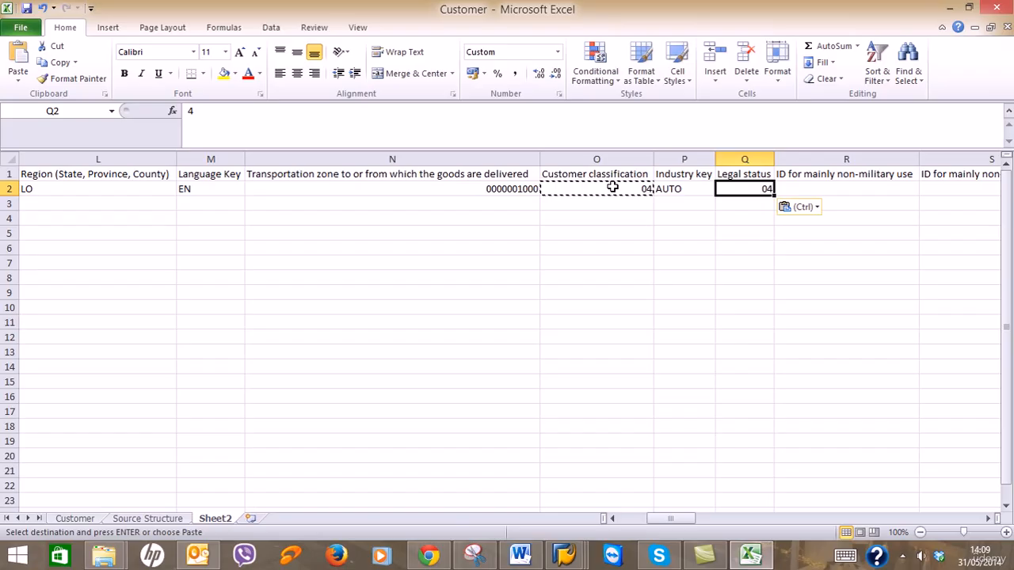
text(02)
key(Return)
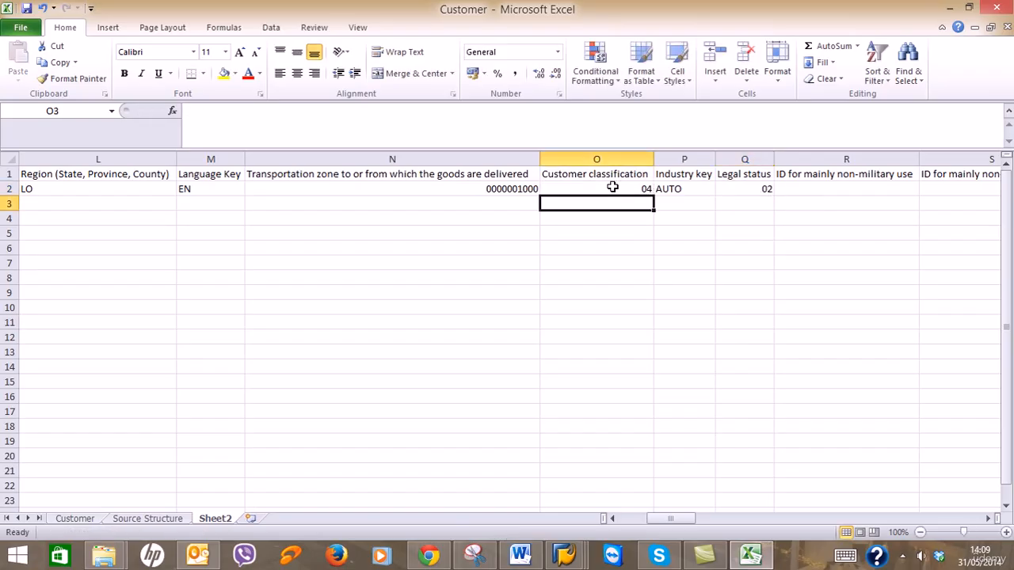
click(824, 187)
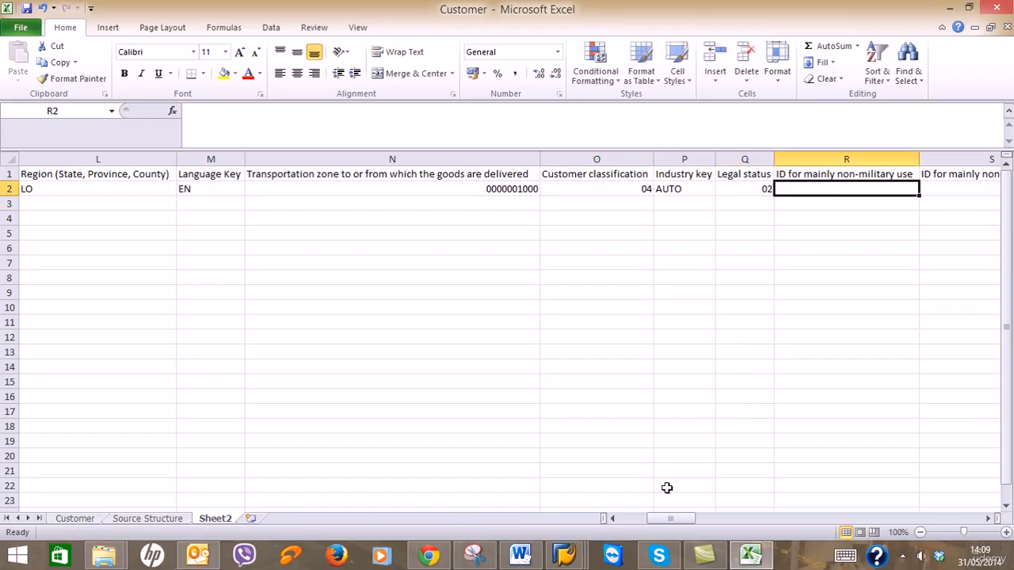
click(564, 554)
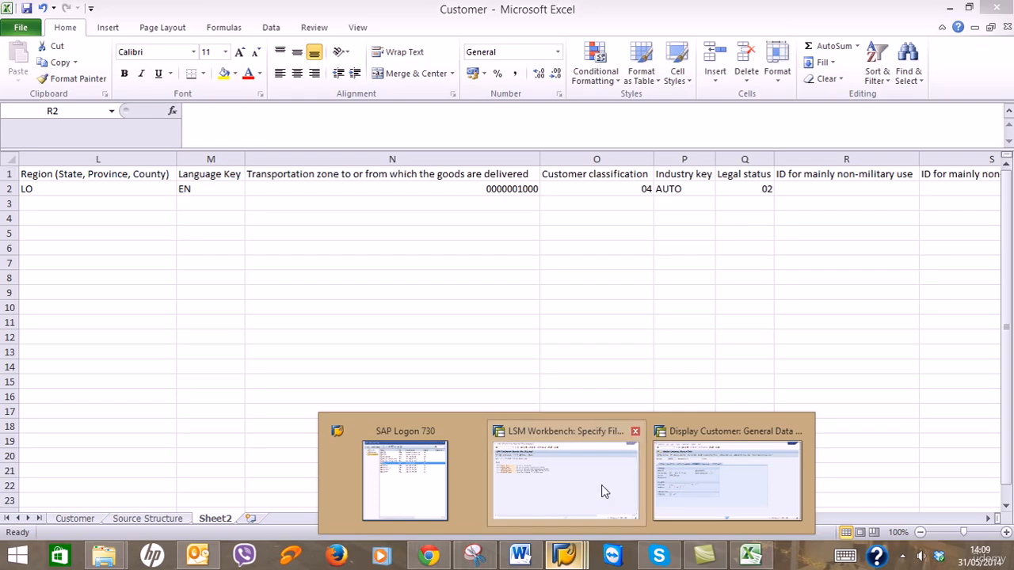
Check the SAP Export Data tab and enter X as the mainly non-military use ID in R2.
click(681, 480)
click(384, 156)
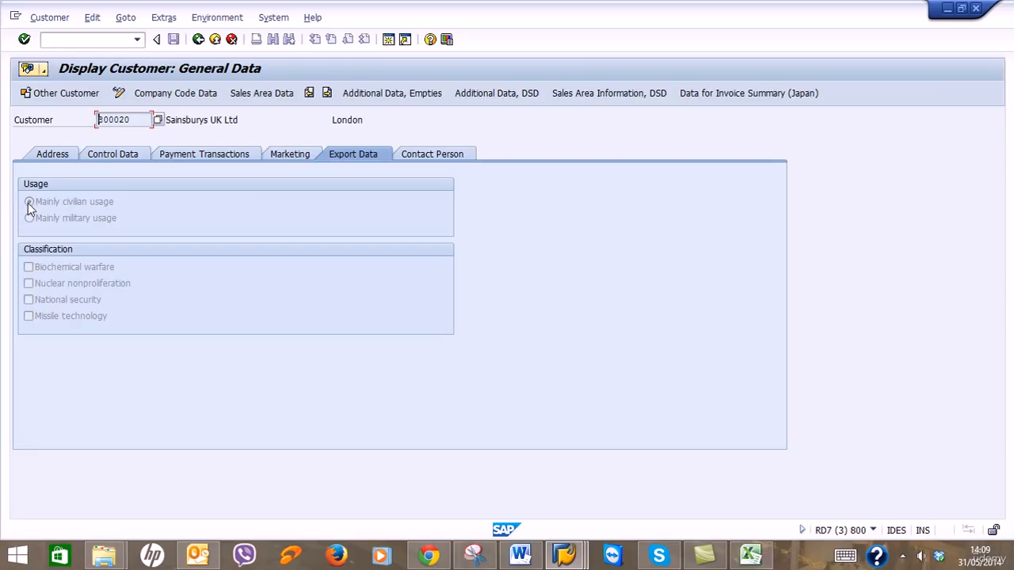
click(947, 8)
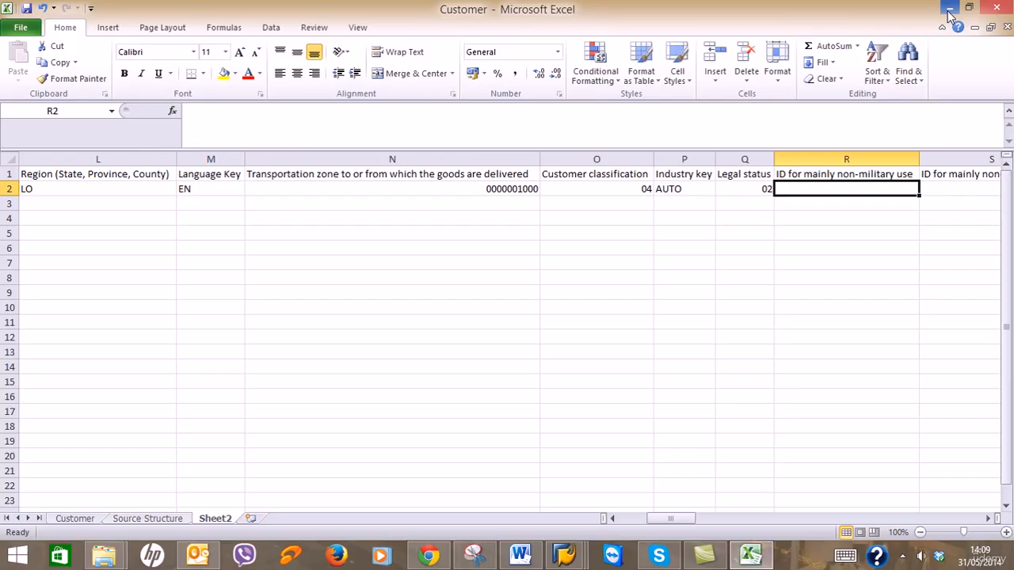
text(X)
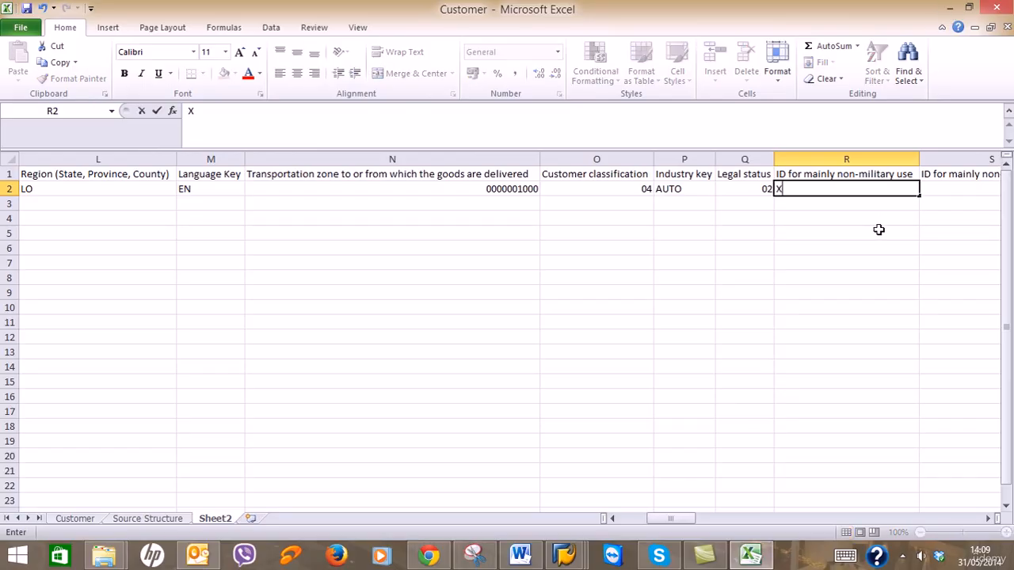
key(Tab)
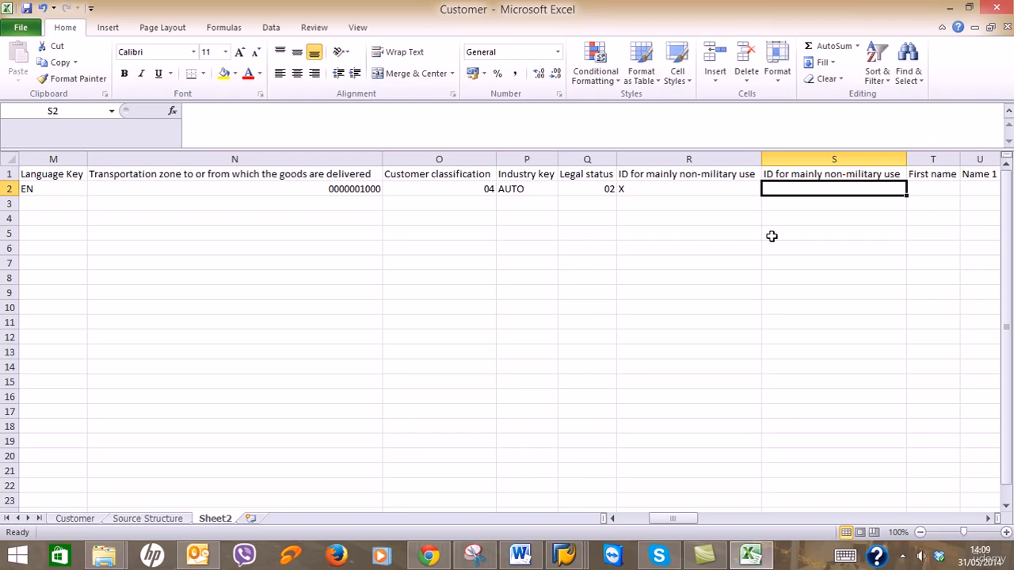
right_click(798, 159)
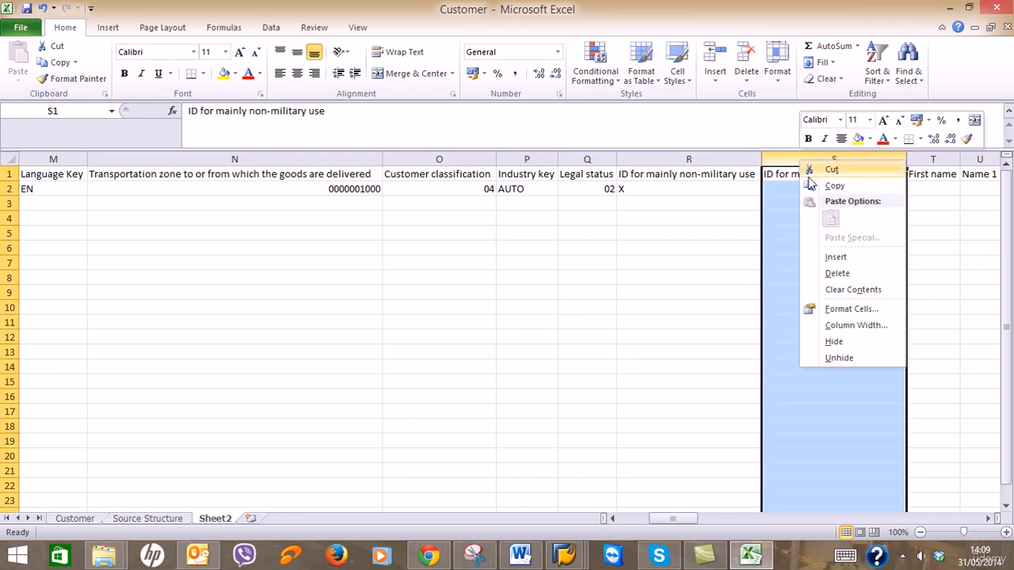
click(838, 273)
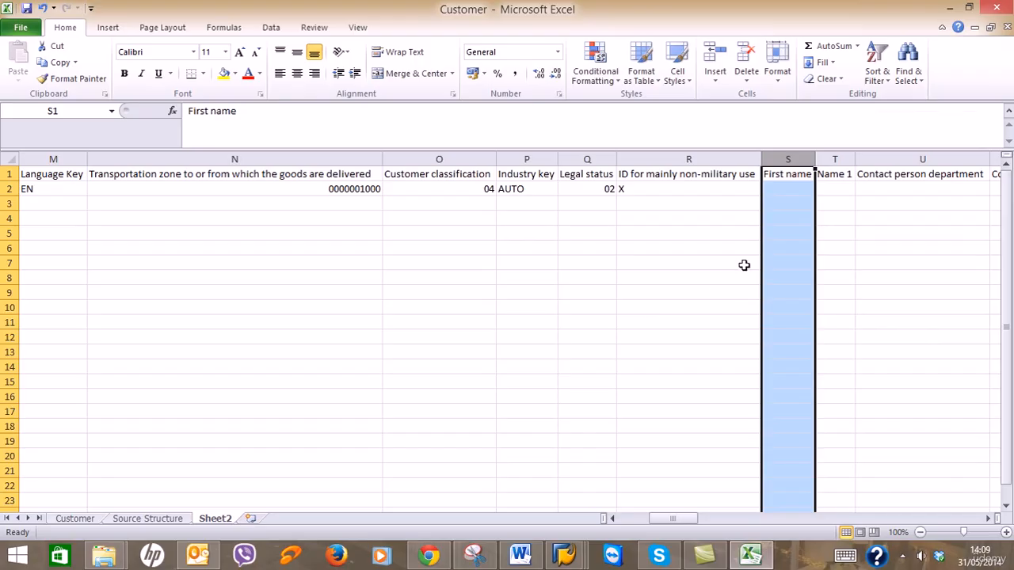
click(779, 189)
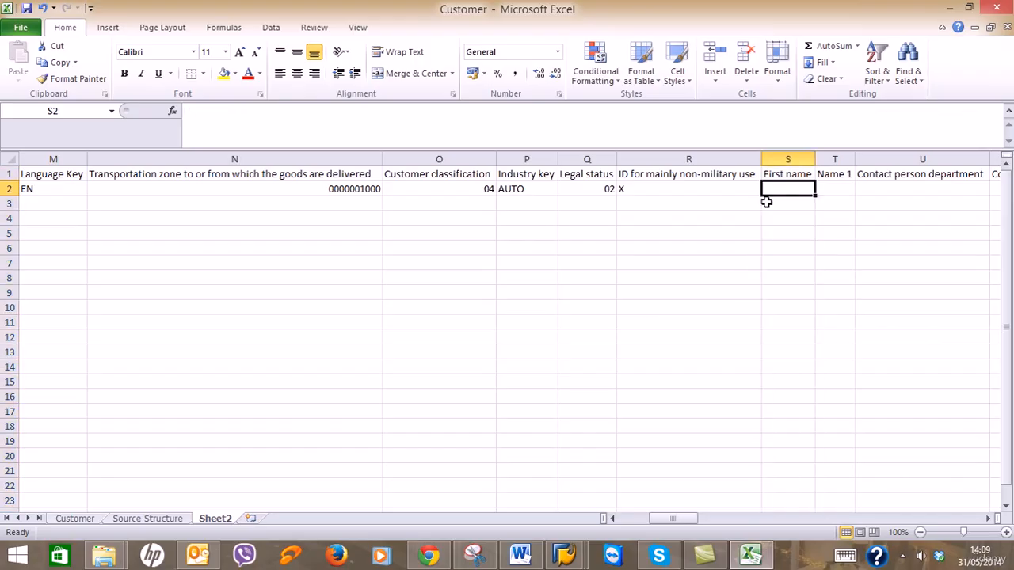
click(80, 522)
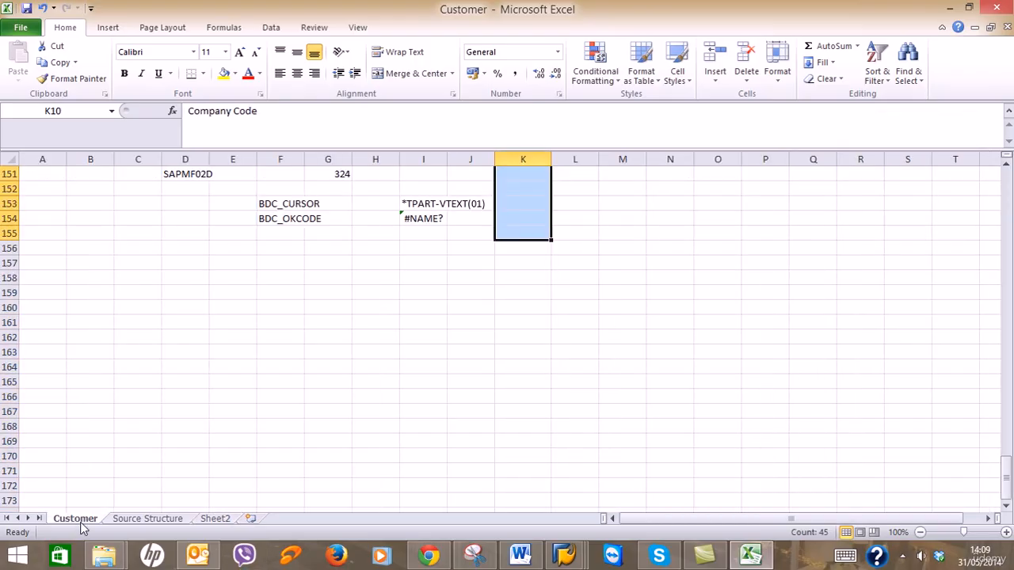
click(204, 519)
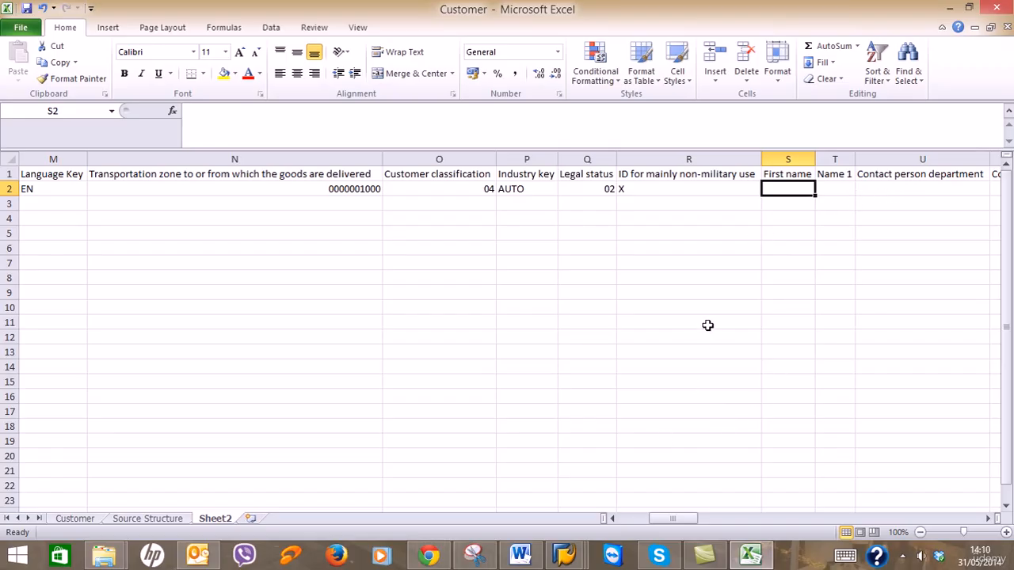
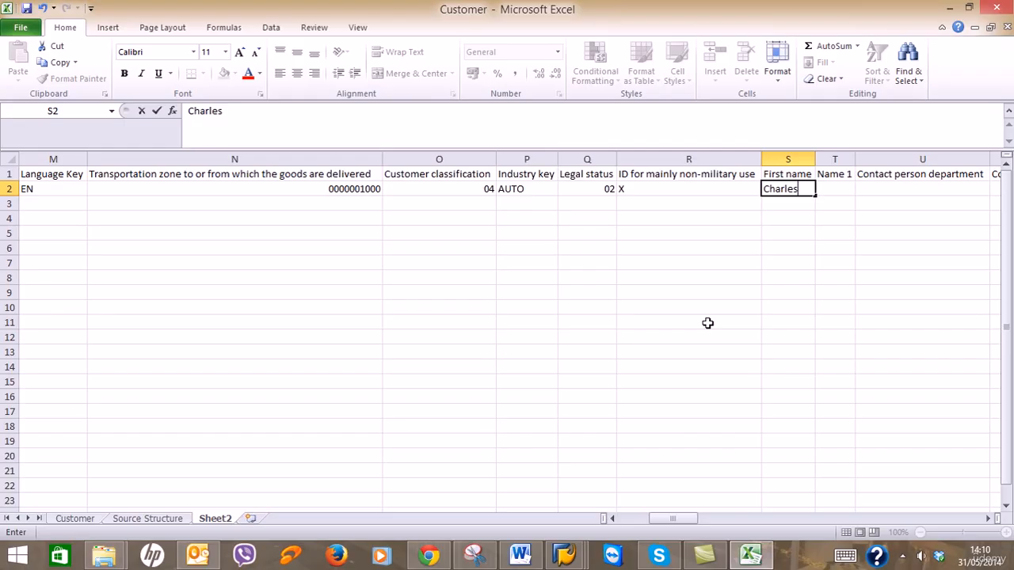
key(Tab)
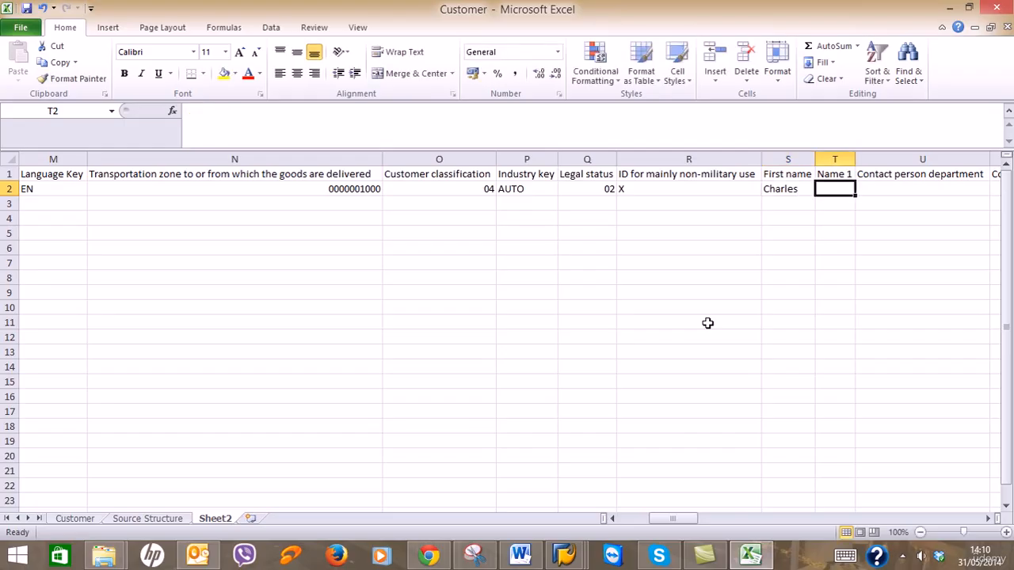
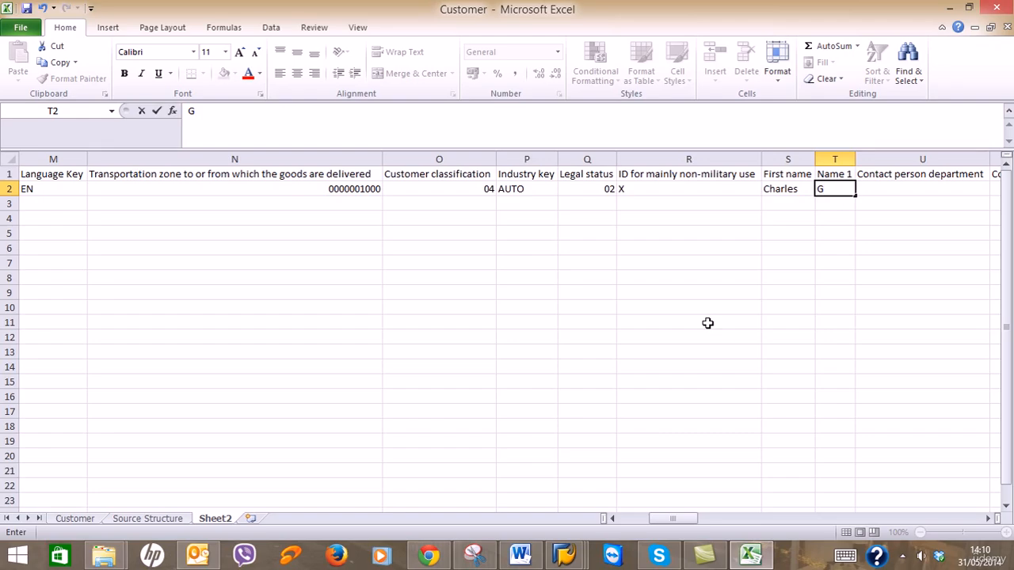
key(Tab)
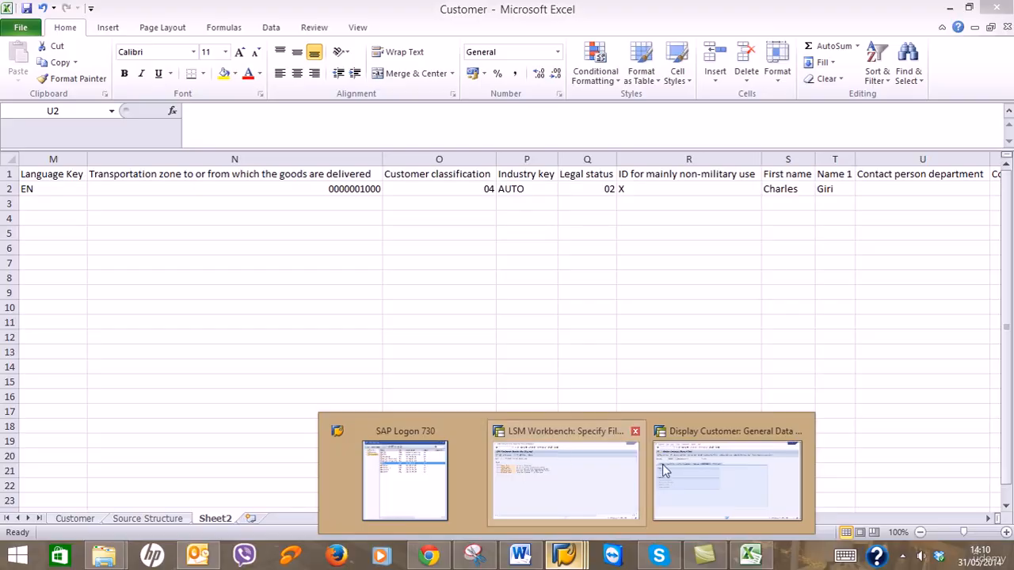
click(717, 473)
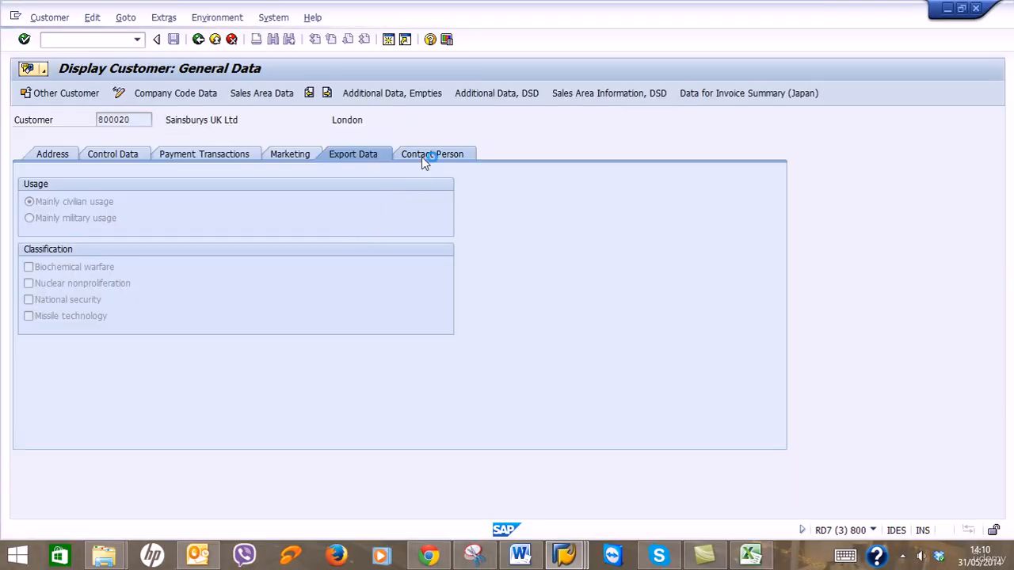
click(419, 158)
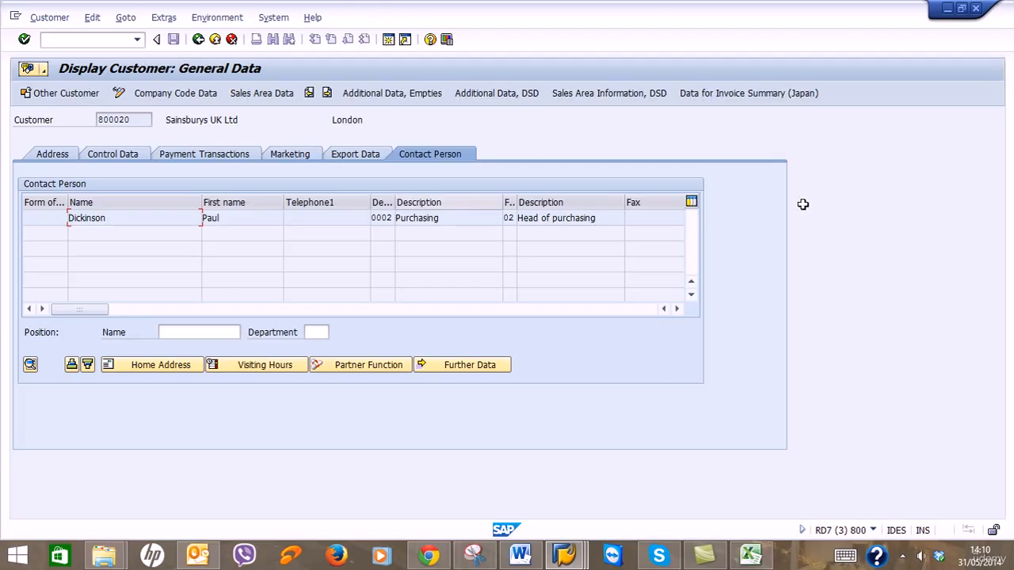
click(947, 8)
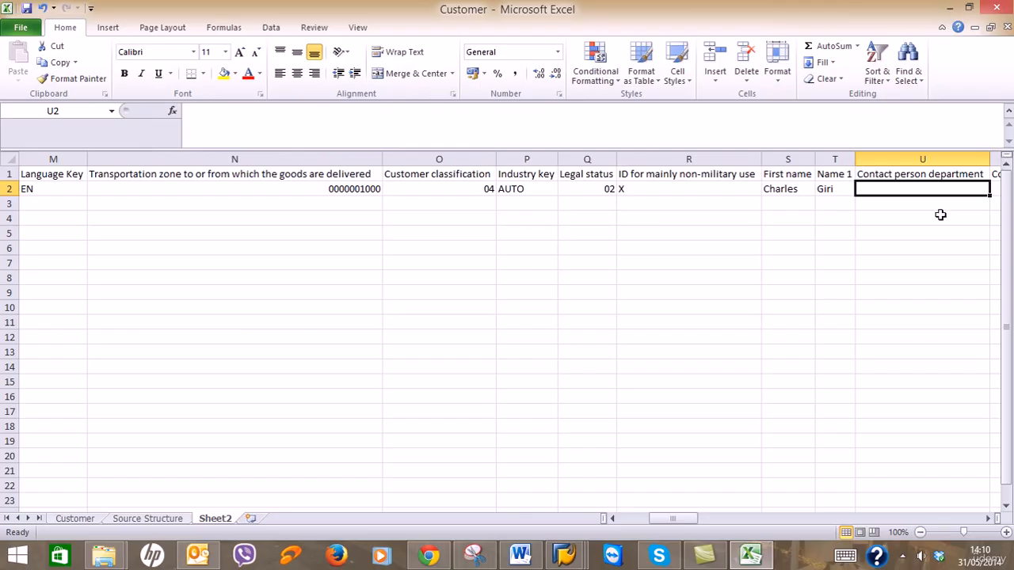
Enter department 0002 in U2 and give it the custom number format 0000.
text(0002)
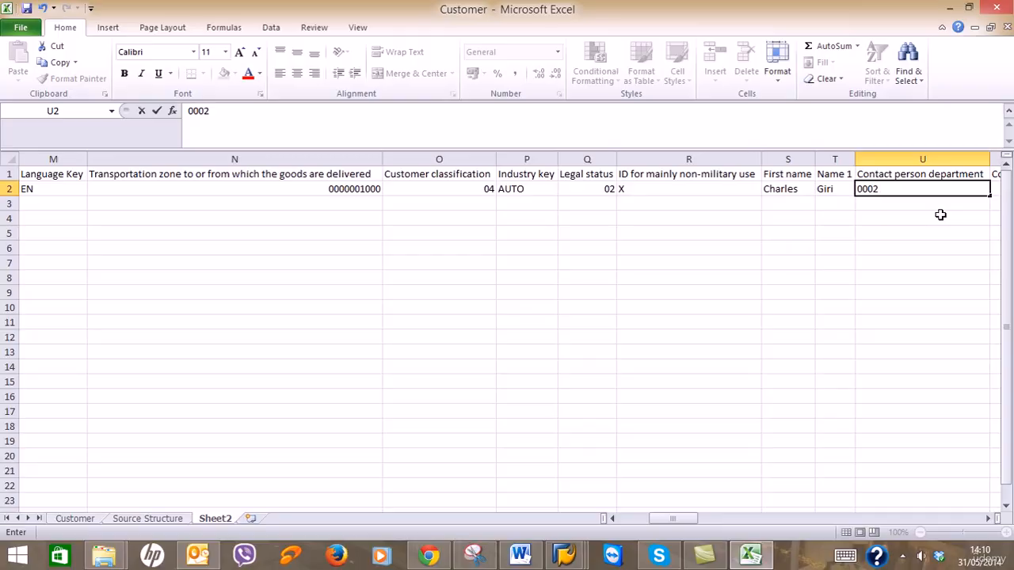
key(Return)
click(939, 191)
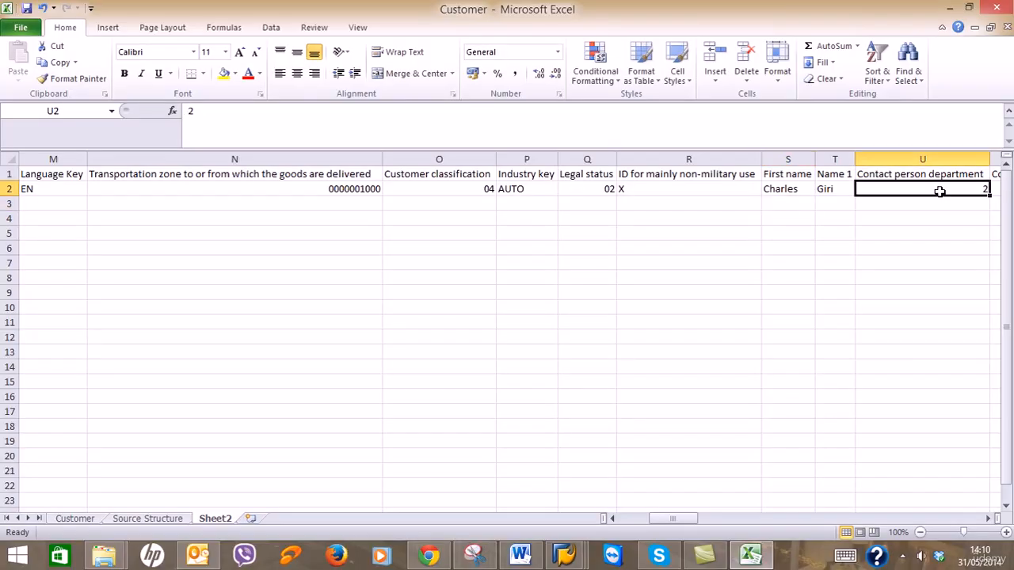
right_click(941, 194)
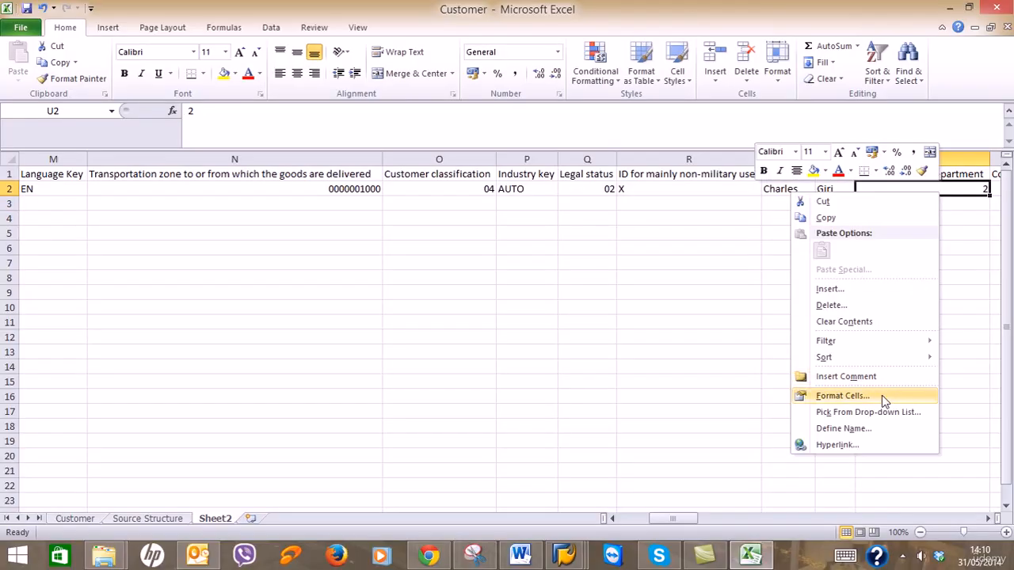
click(884, 394)
click(672, 369)
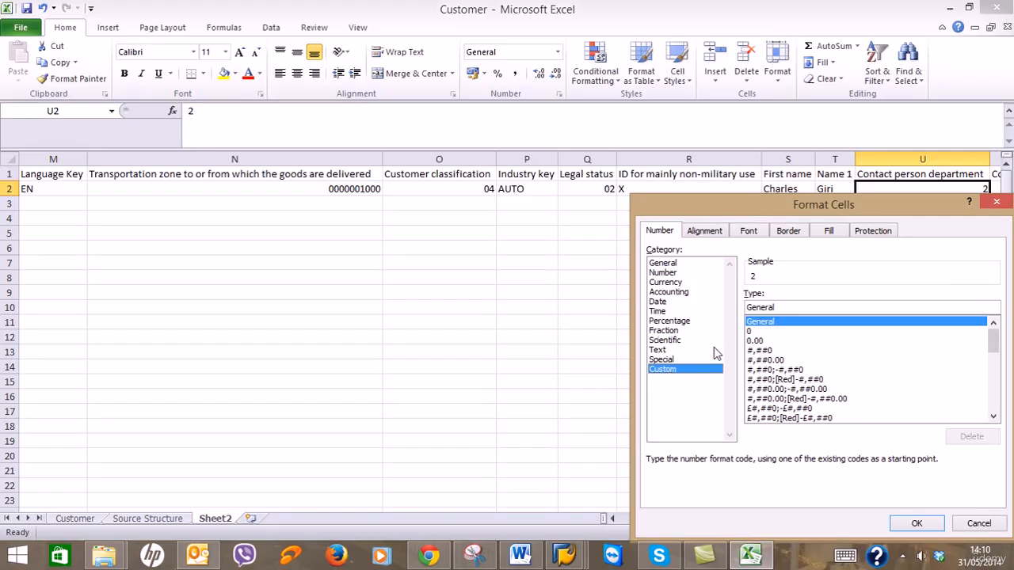
click(754, 332)
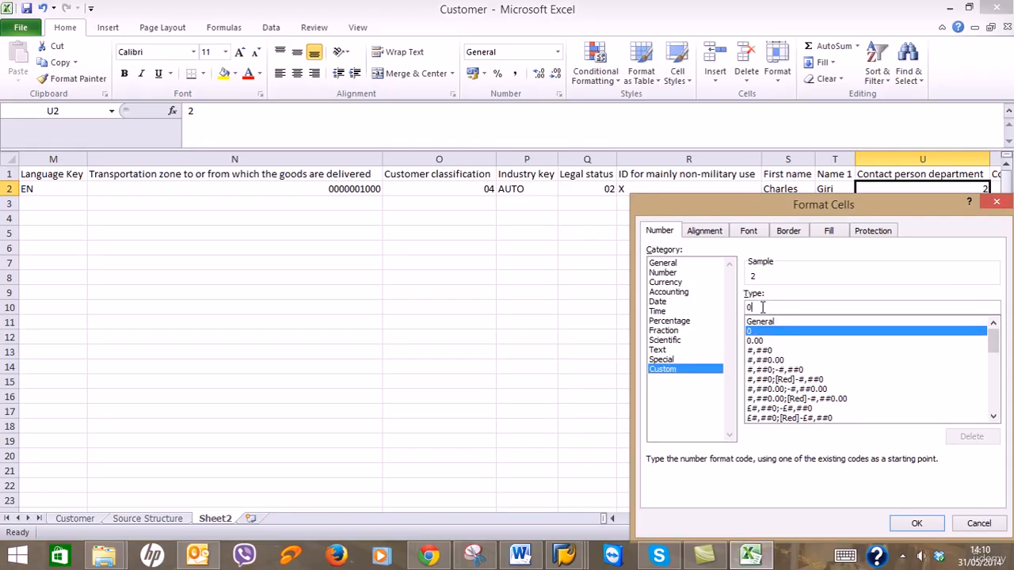
click(762, 308)
text(0)
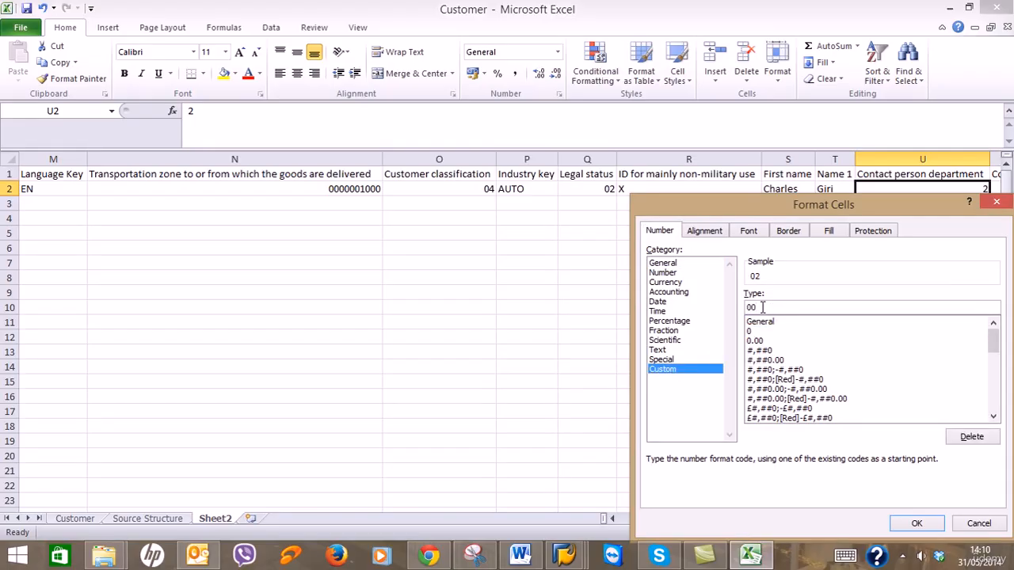
text(00)
key(Return)
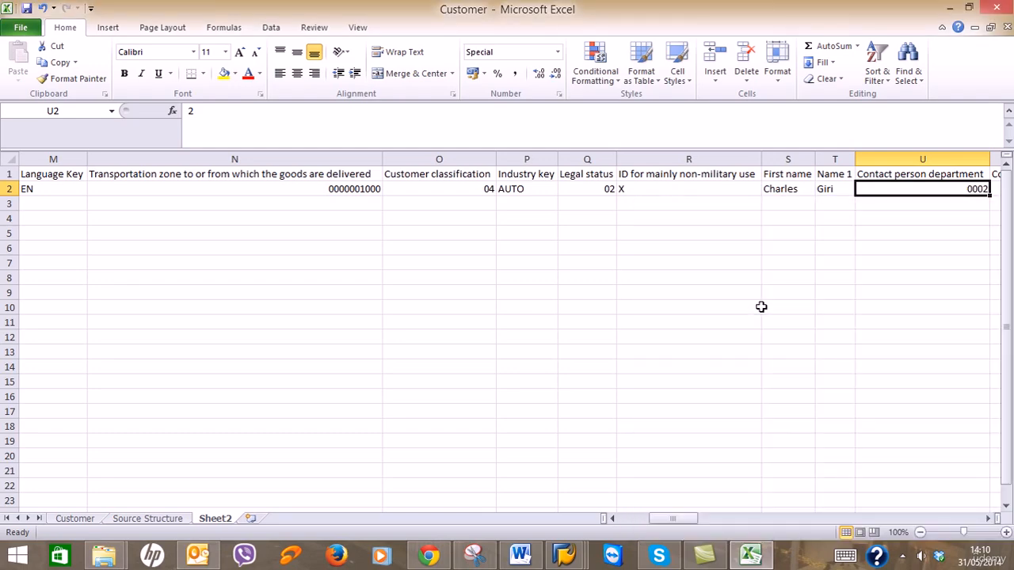
click(989, 518)
click(989, 518)
click(988, 518)
click(989, 518)
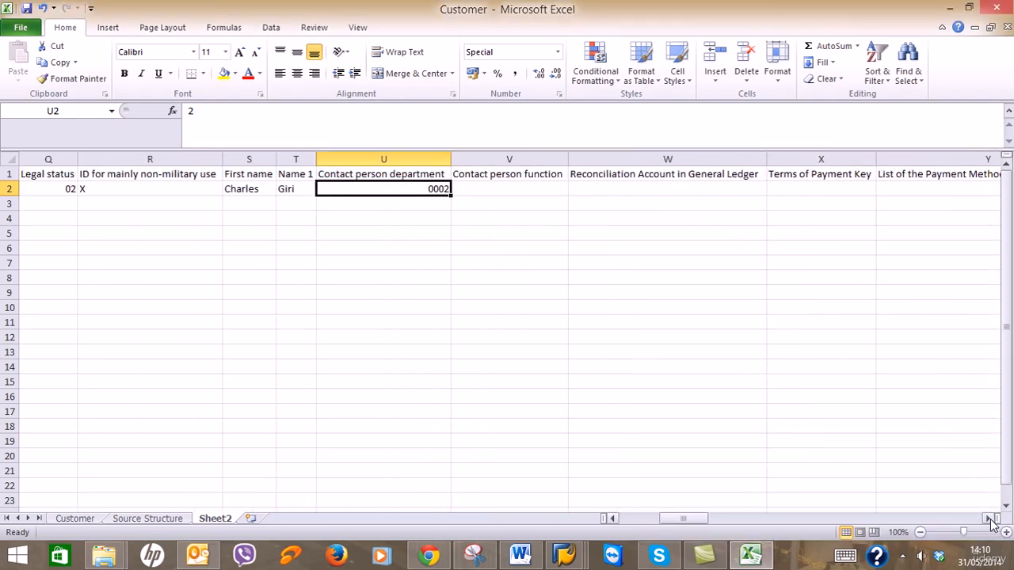
Set the contact person function in V2 to 02 by copying it from Q2.
click(534, 188)
text(02)
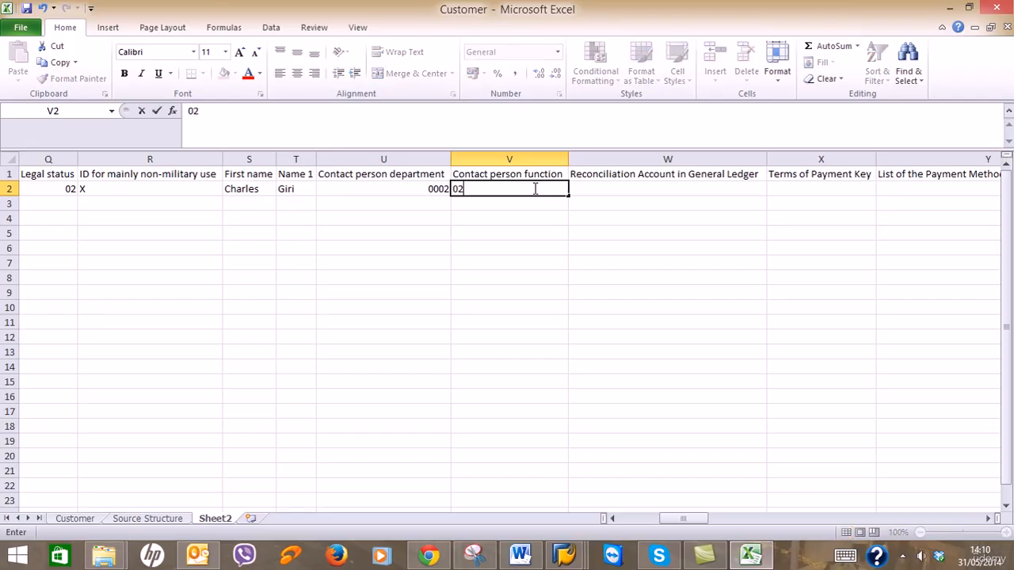
key(Return)
click(534, 189)
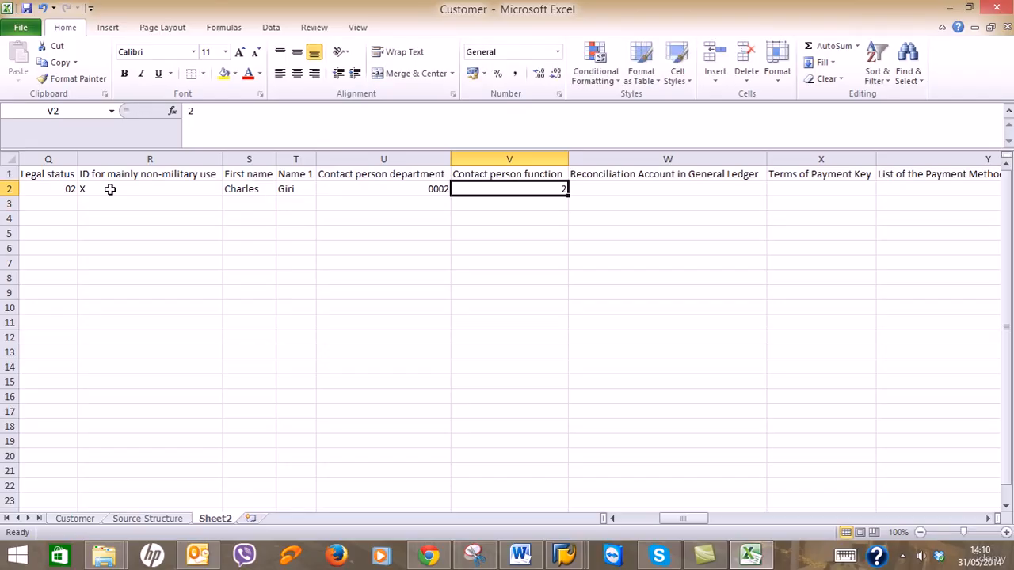
click(47, 189)
key(ctrl+c)
key(Right)
key(Right)
key(Right)
key(Right)
key(Right)
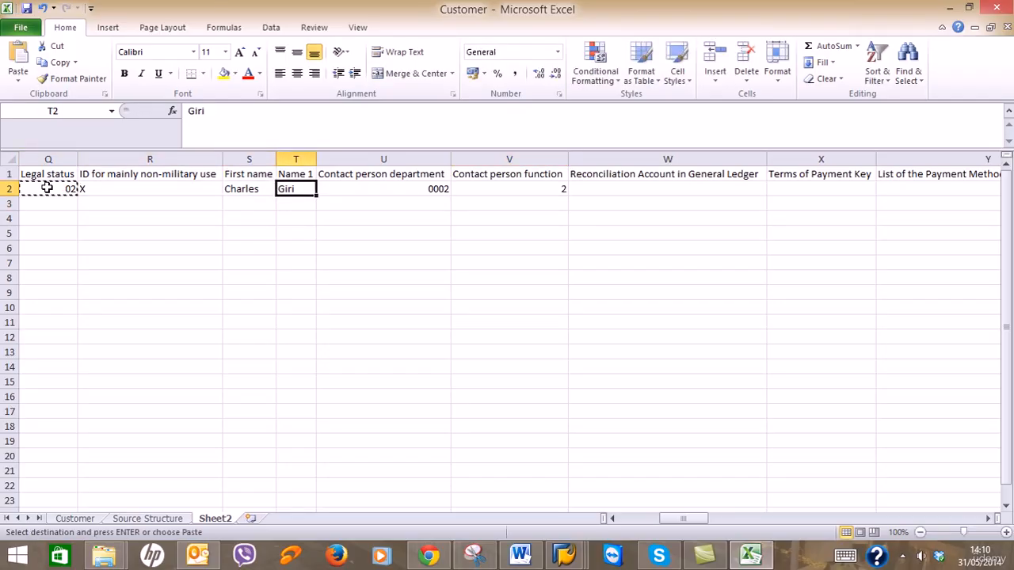
key(ctrl+v)
key(Right)
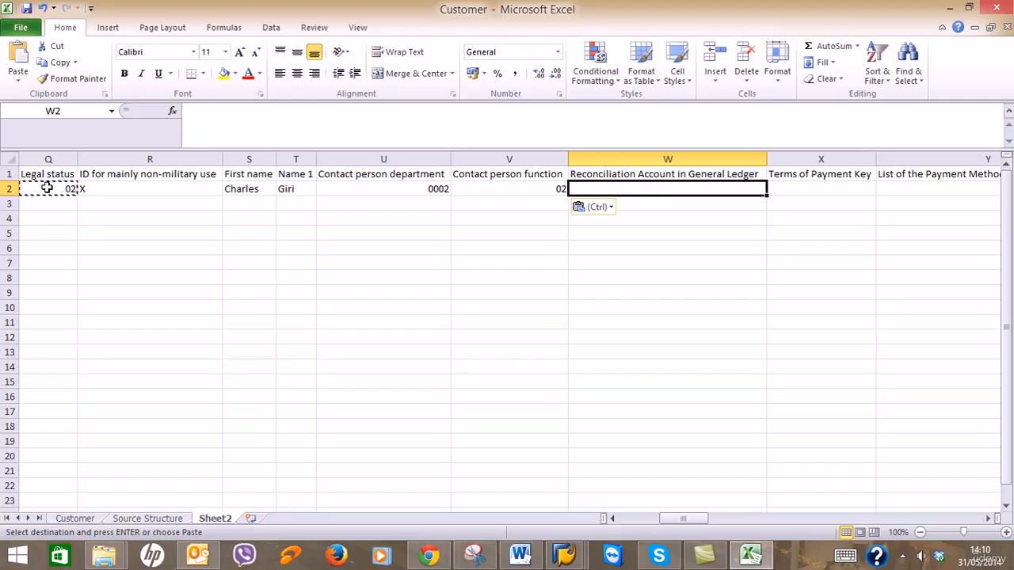
key(Escape)
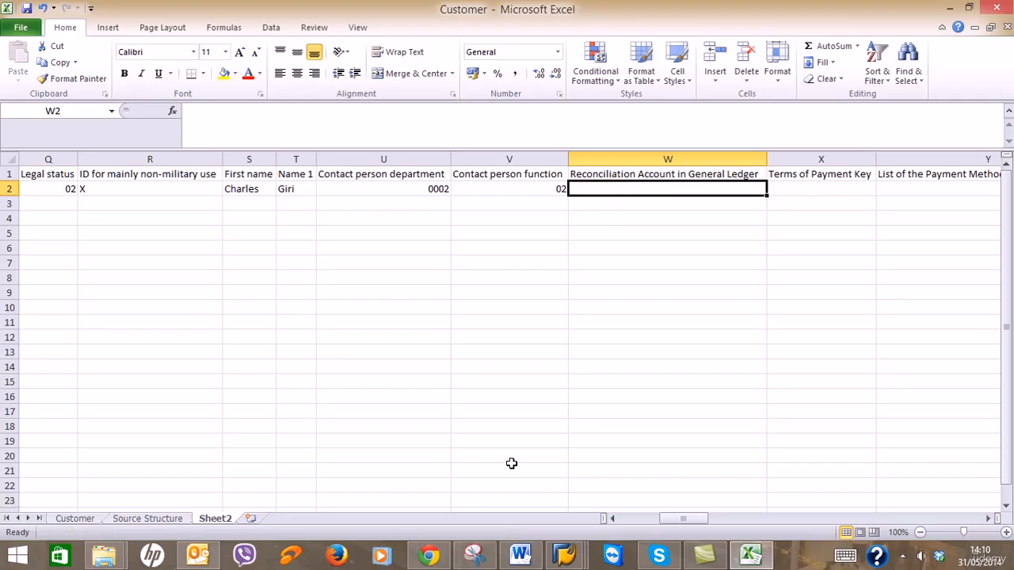
Bring the SAP customer display forward and open its Company Code Data.
click(565, 557)
click(675, 500)
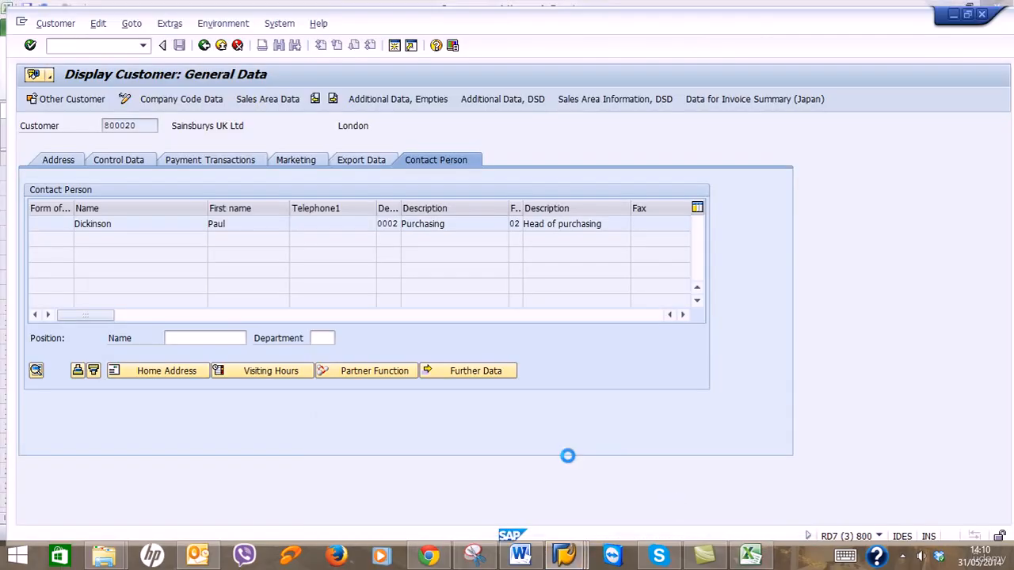
click(170, 95)
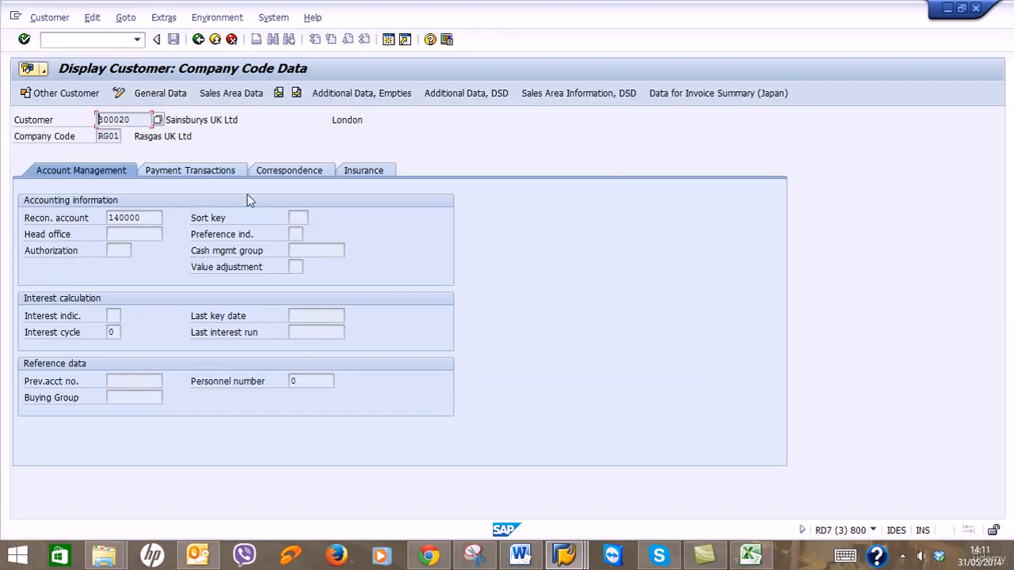
Enter reconciliation account 140000 and, after checking SAP payment transactions, payment terms SA50.
click(949, 10)
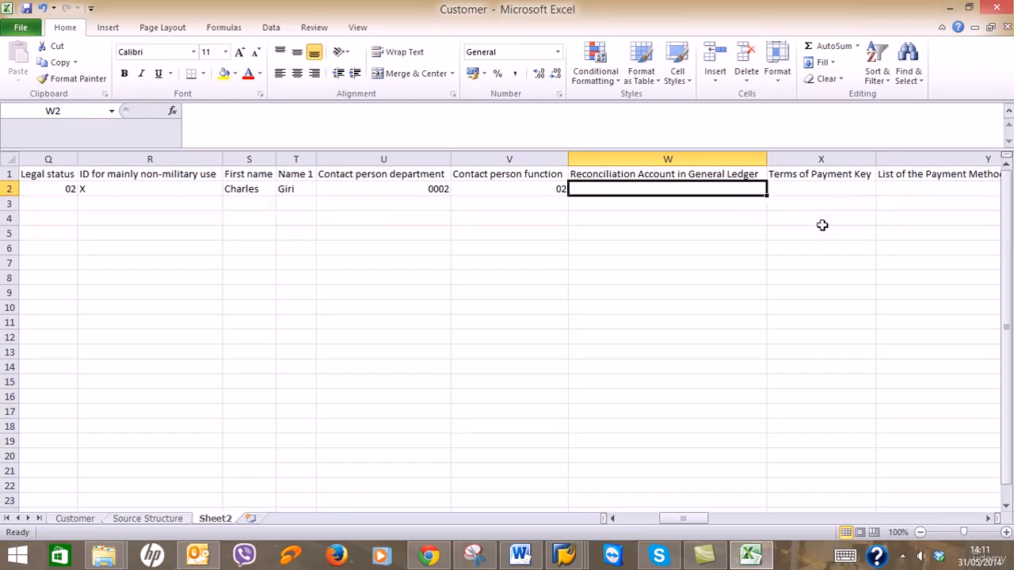
text(140000)
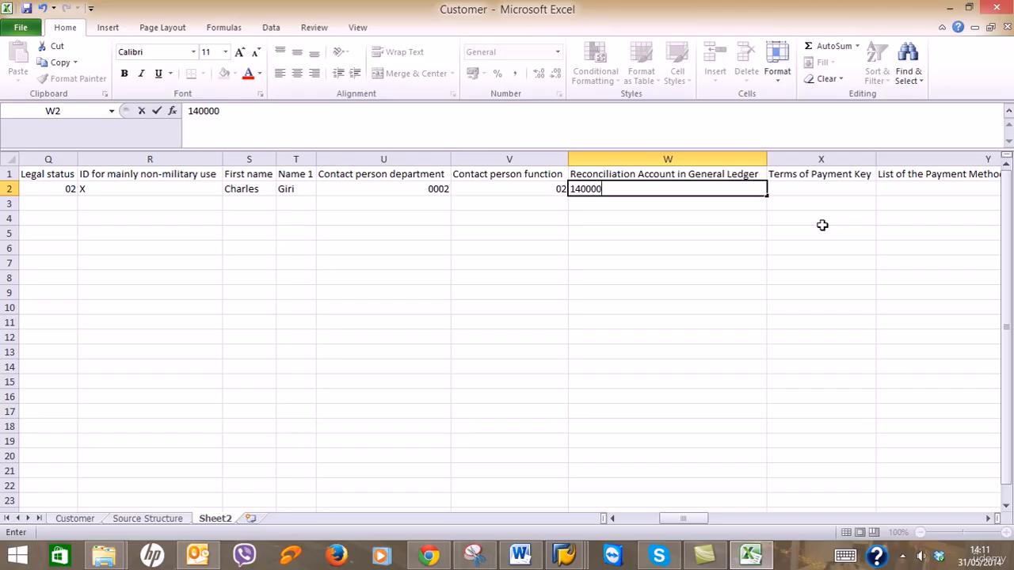
key(Tab)
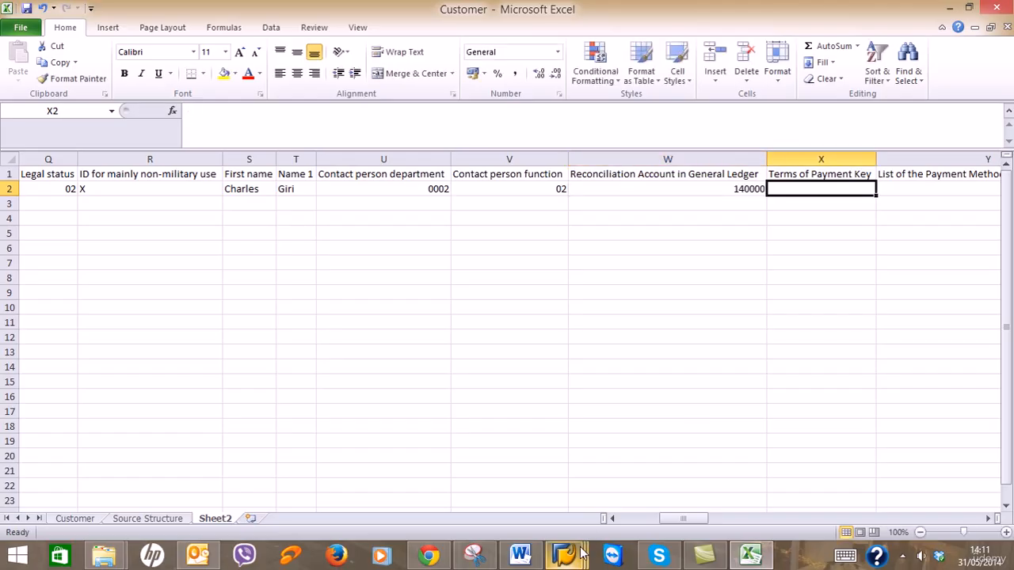
mouse_move(565, 554)
mouse_move(566, 519)
click(662, 496)
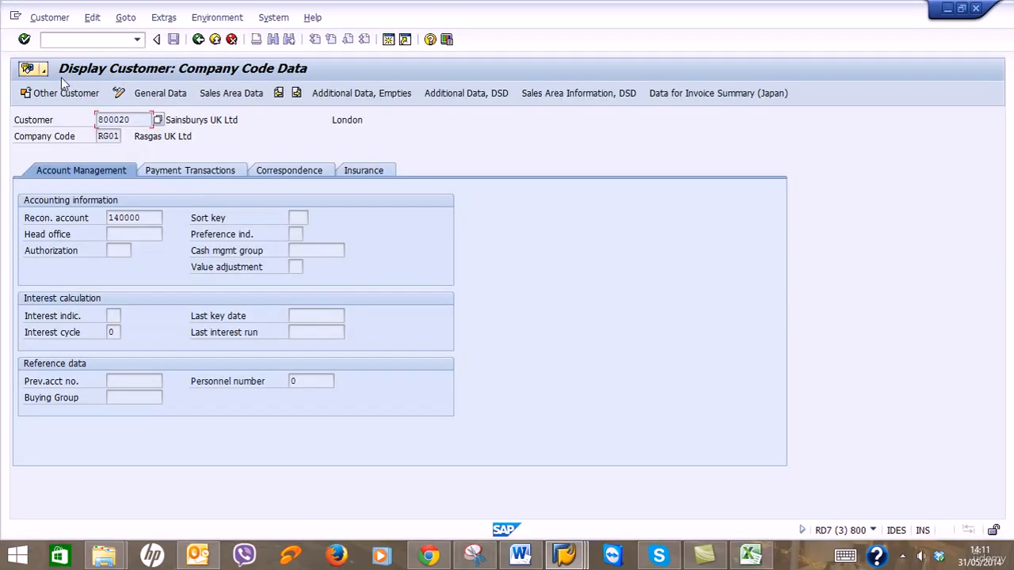
click(200, 176)
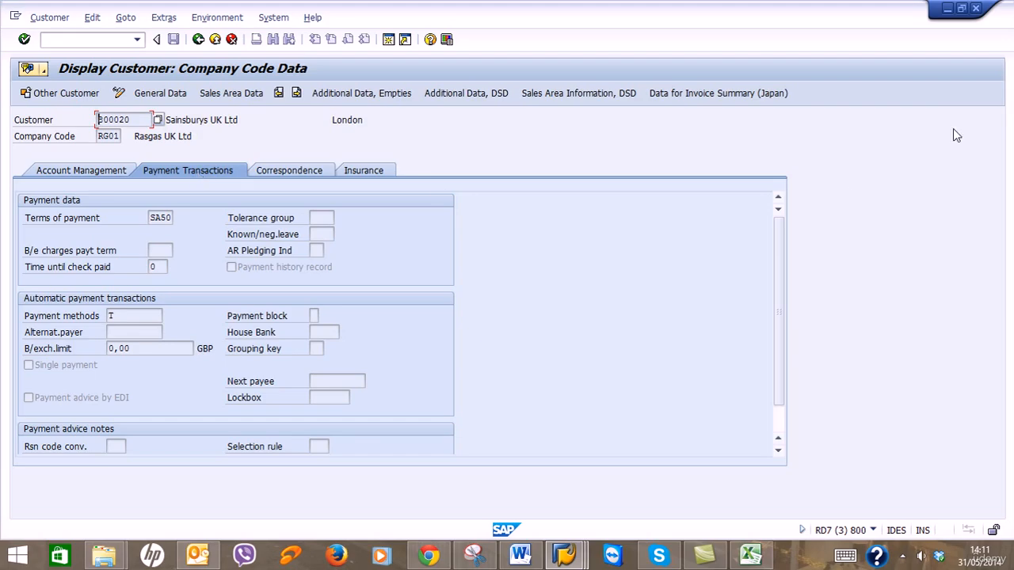
click(948, 9)
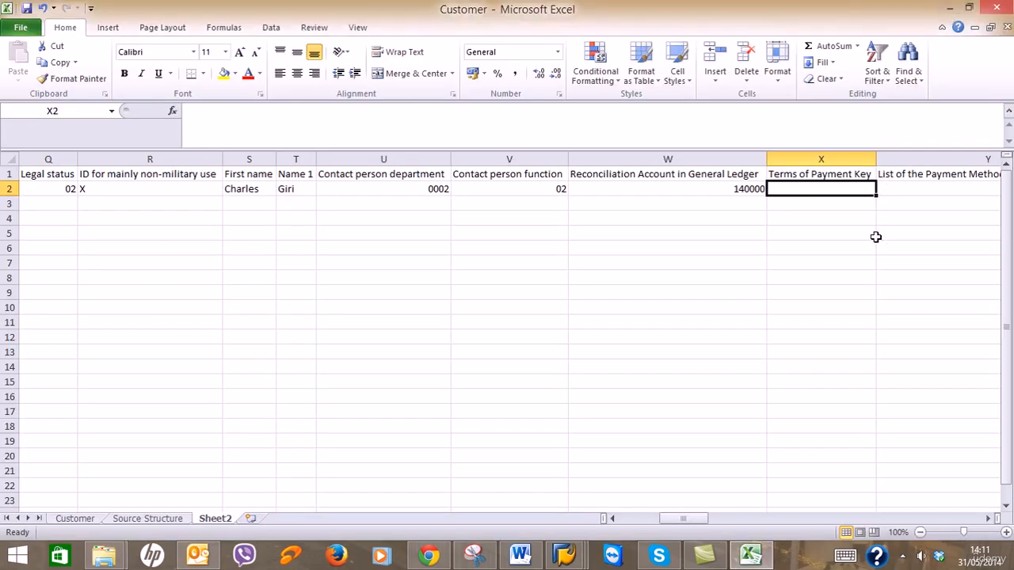
text(SA50)
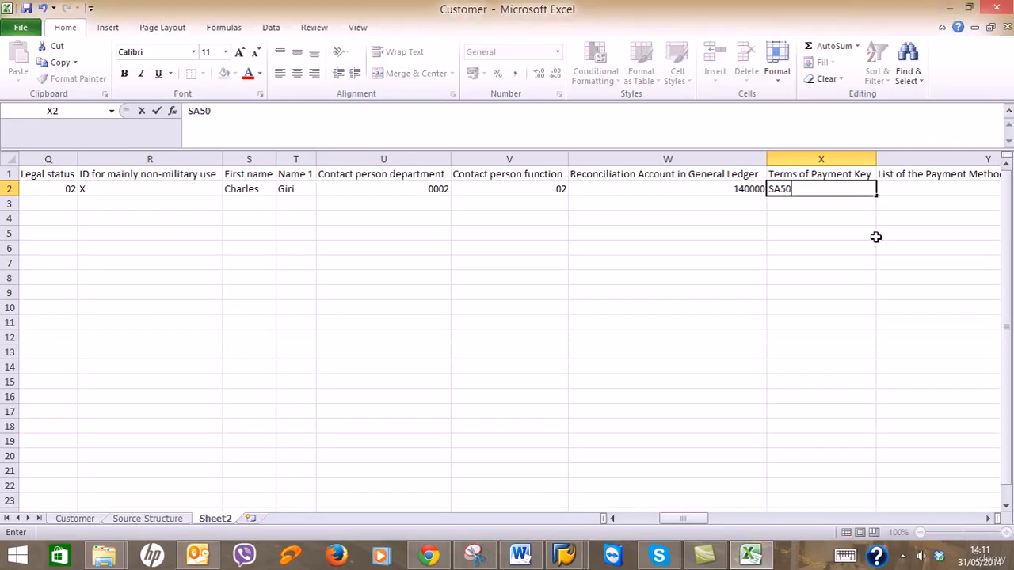
key(Tab)
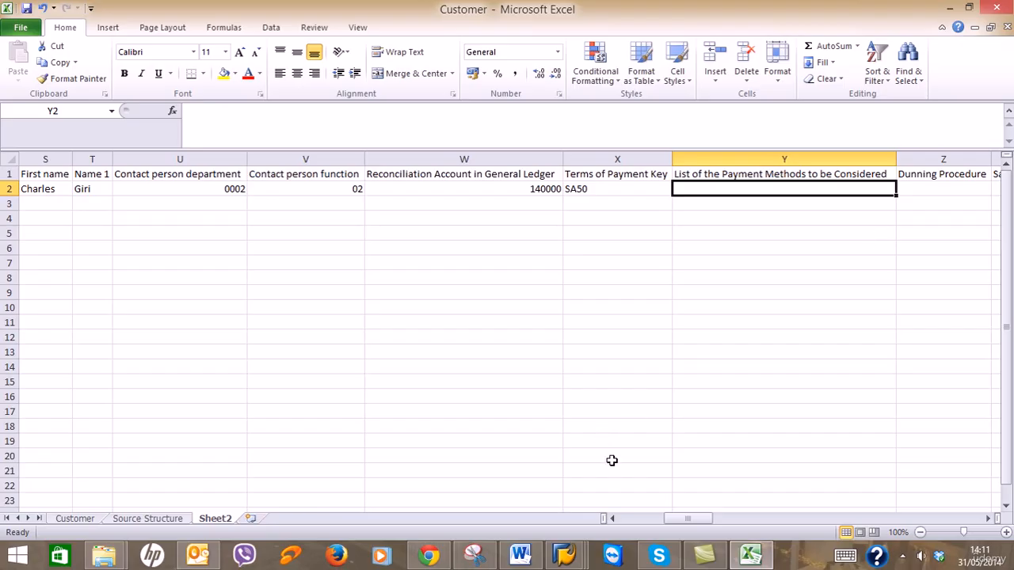
Enter T as the payment method.
click(564, 555)
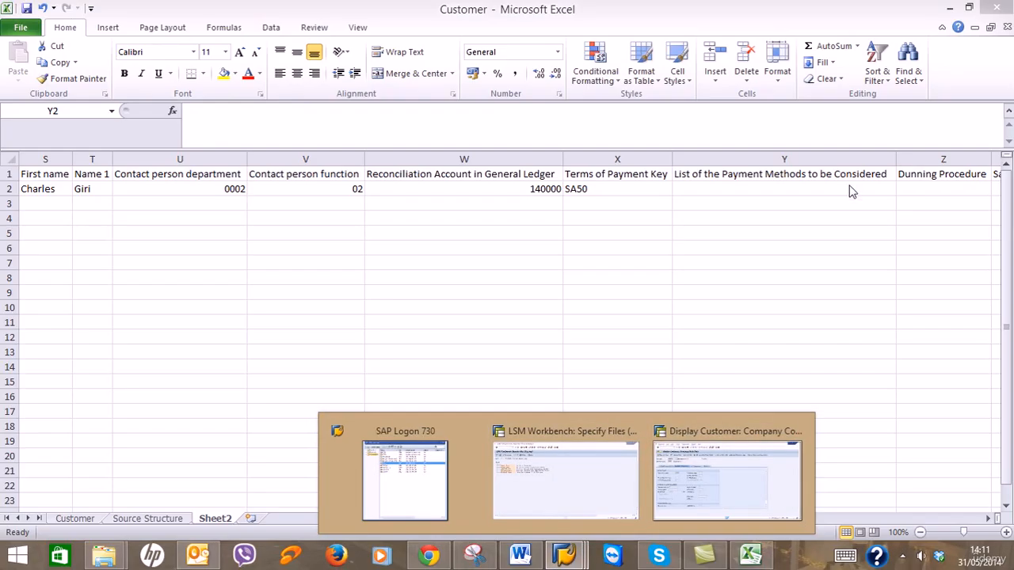
click(850, 185)
key(Tab)
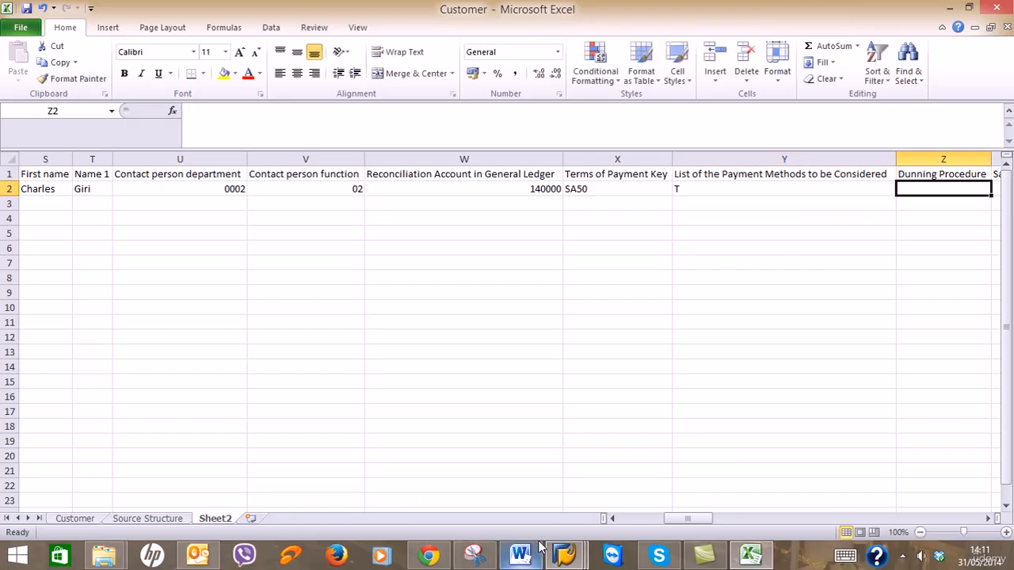
Check SAP's Correspondence data and enter SA25 as the Dunning Procedure in Z2.
click(564, 554)
click(676, 474)
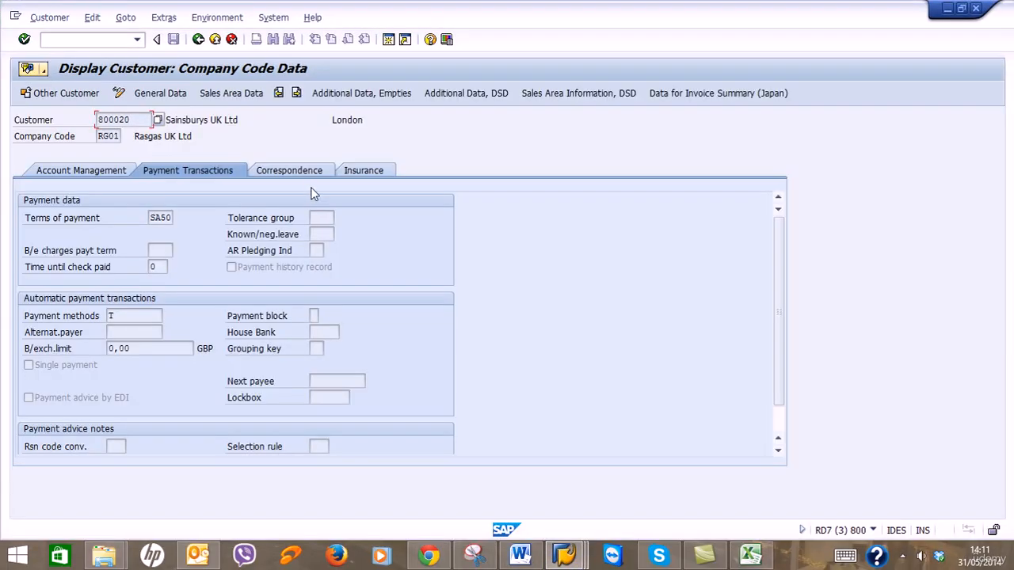
click(308, 176)
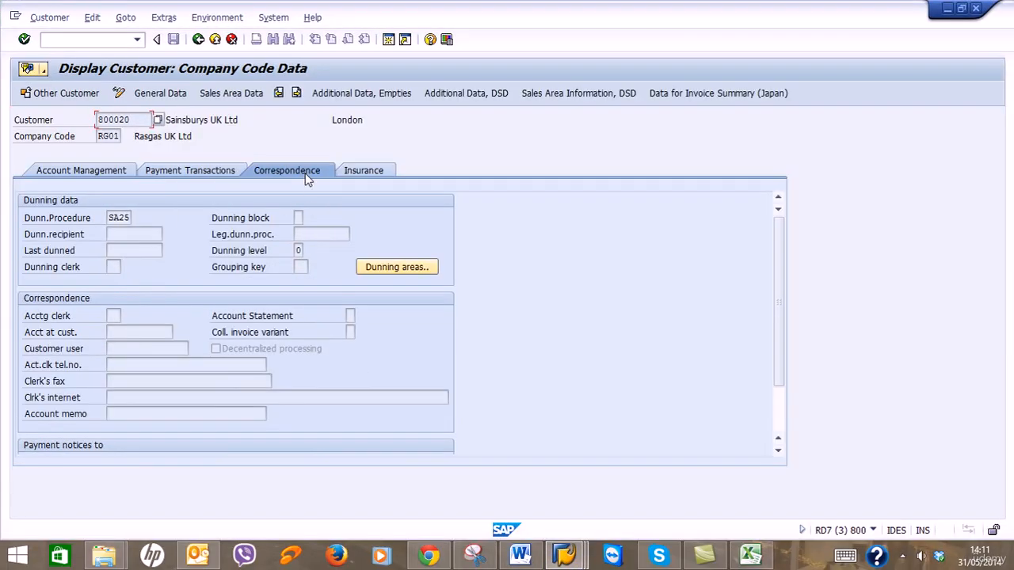
click(948, 8)
key(shift+Left)
text(S)
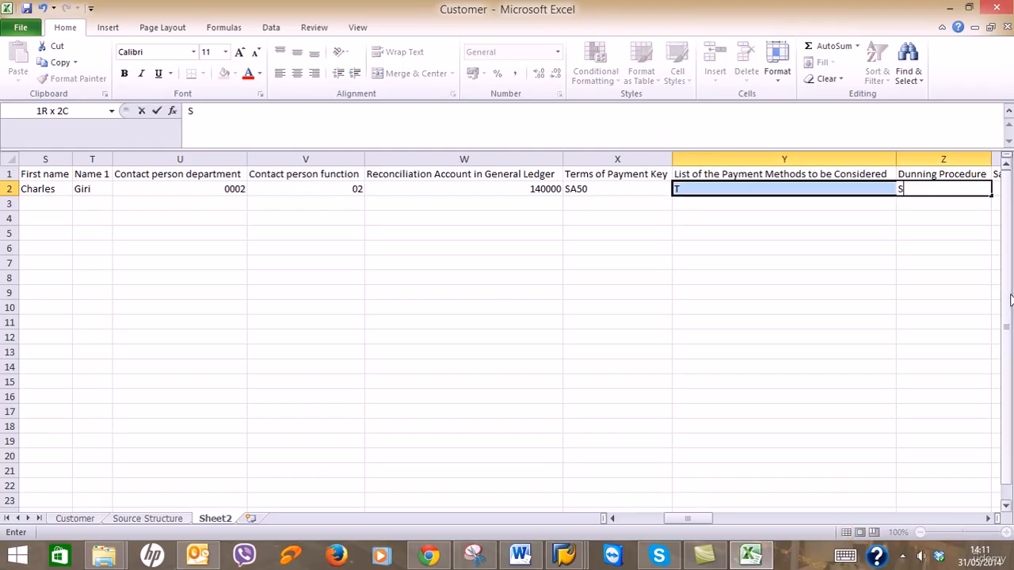
key(Right)
key(Left)
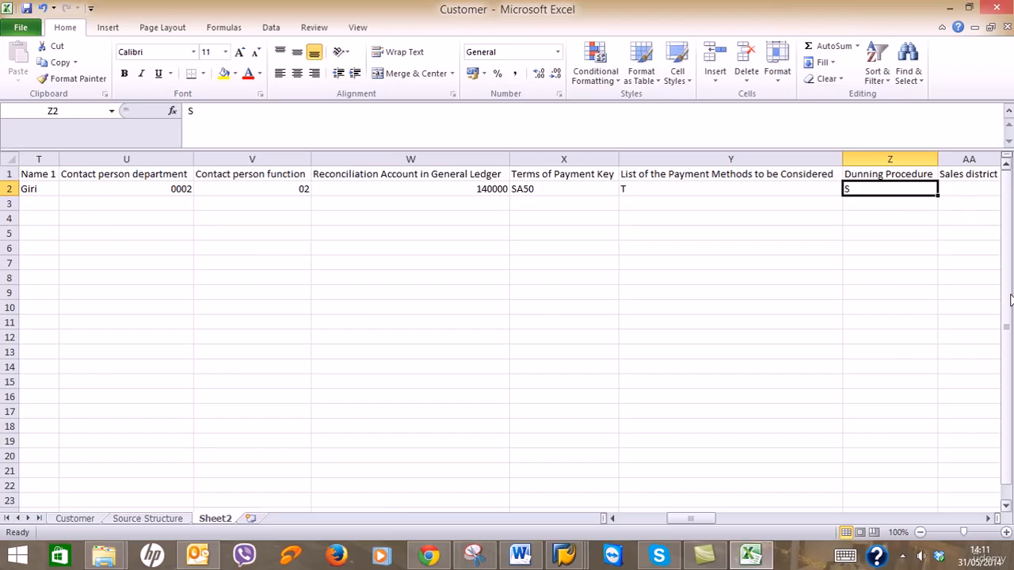
text(SA25)
key(Right)
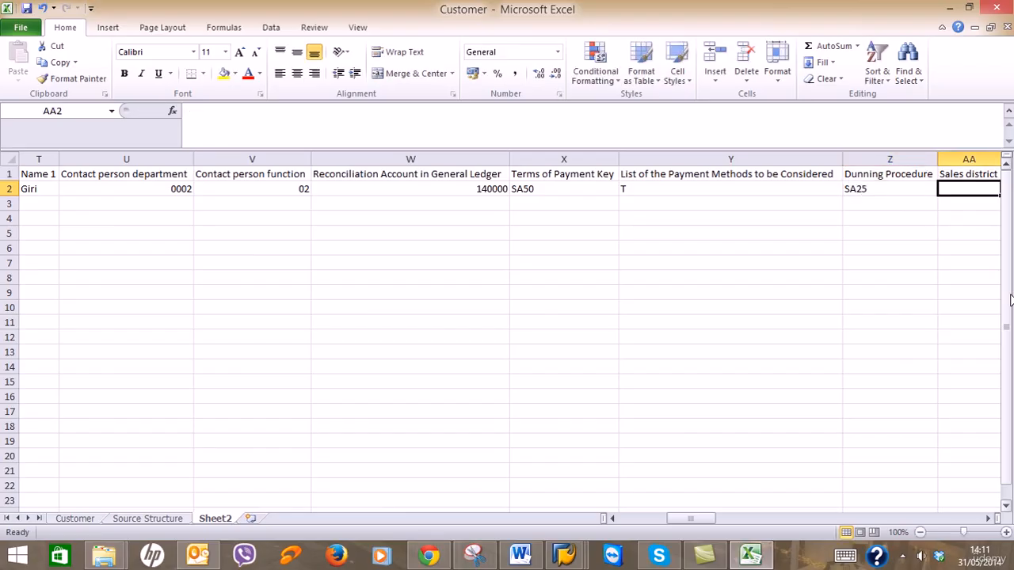
key(Right)
key(Right)
key(Right)
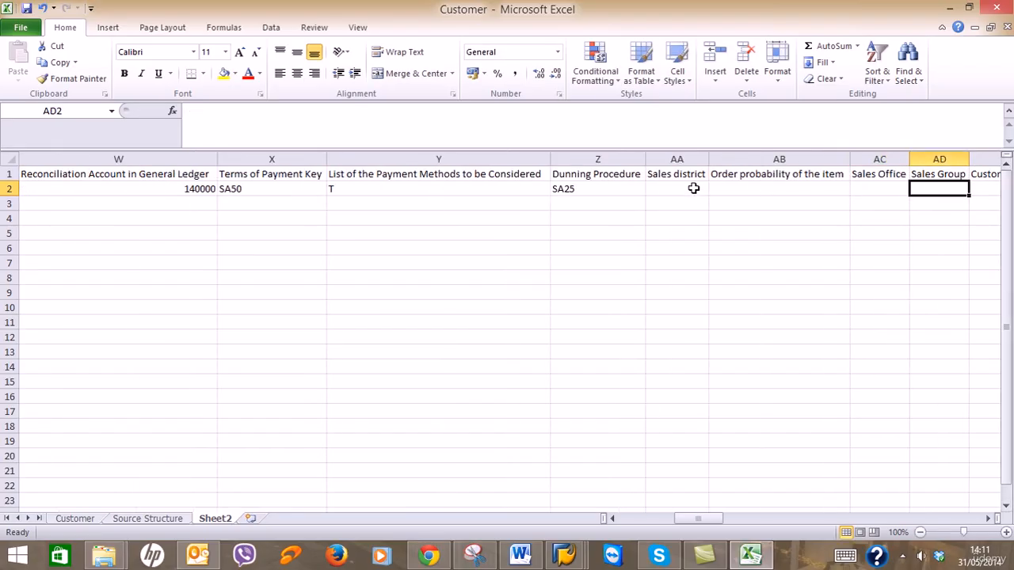
Select Sales district cell AA2 and bring the SAP customer display forward.
click(694, 189)
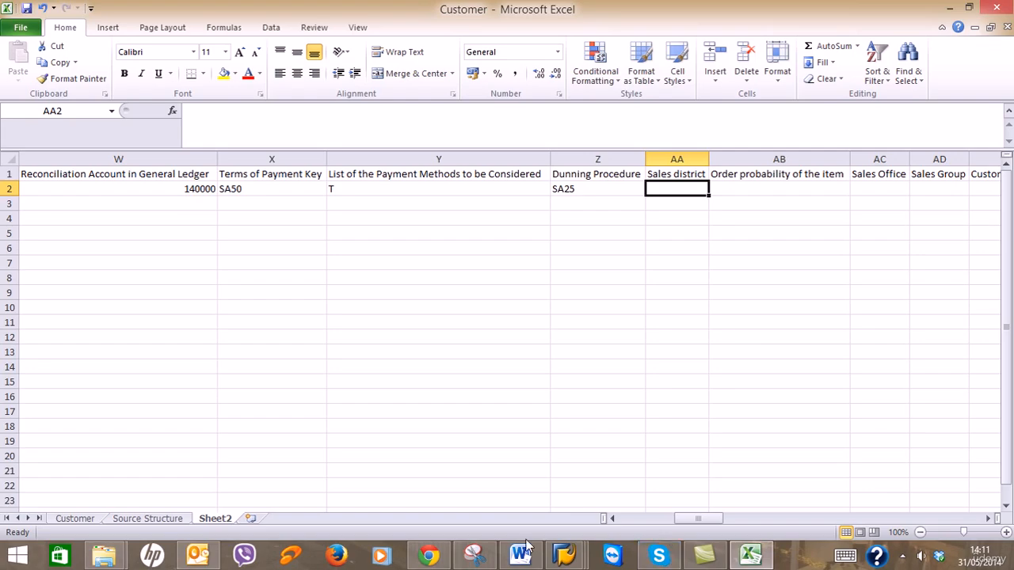
click(565, 554)
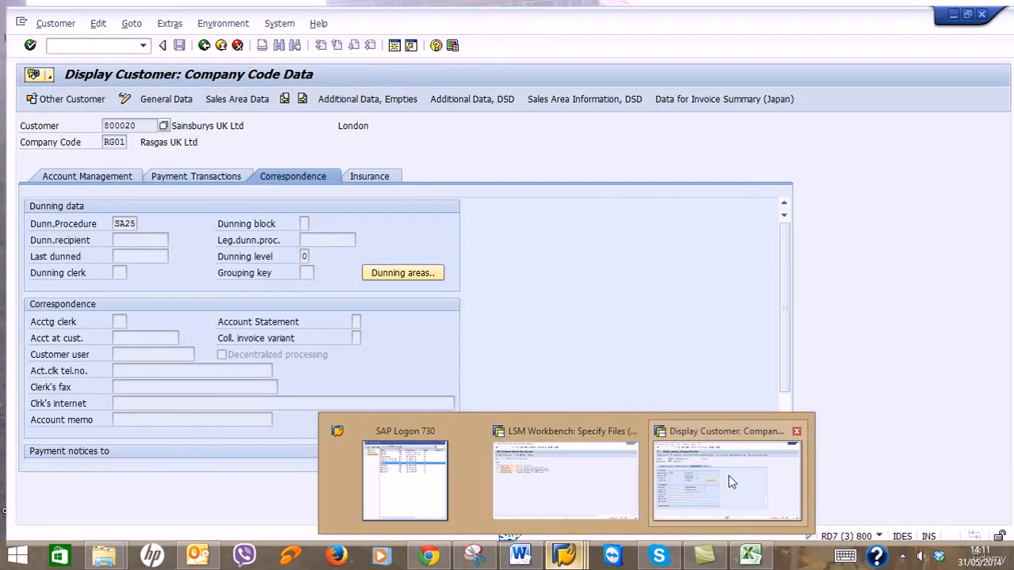
click(727, 481)
Copy Sales district GB0010 from SAP Sales Area Data into AA2.
click(255, 92)
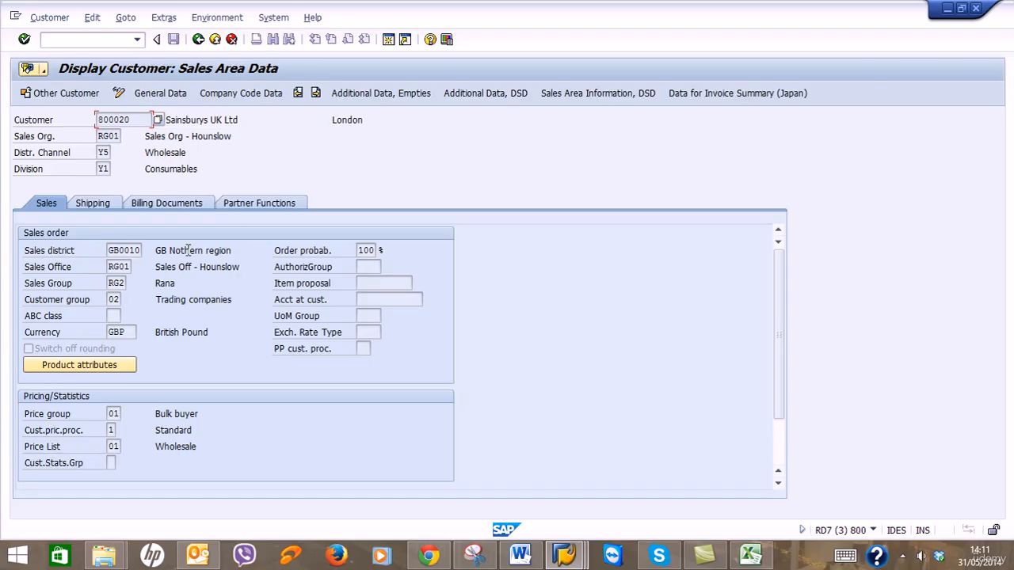
double_click(111, 250)
key(ctrl+c)
click(174, 247)
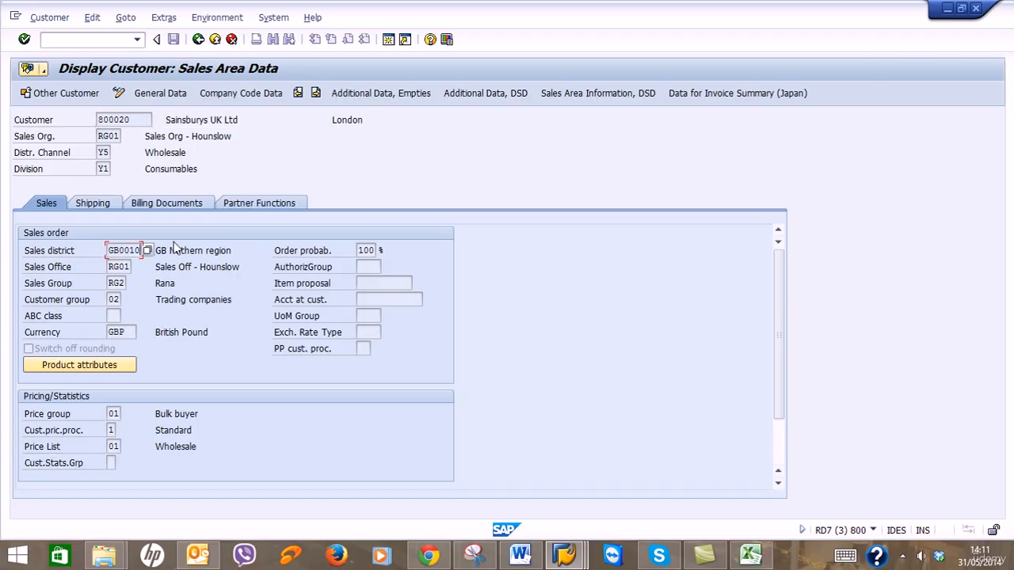
click(948, 8)
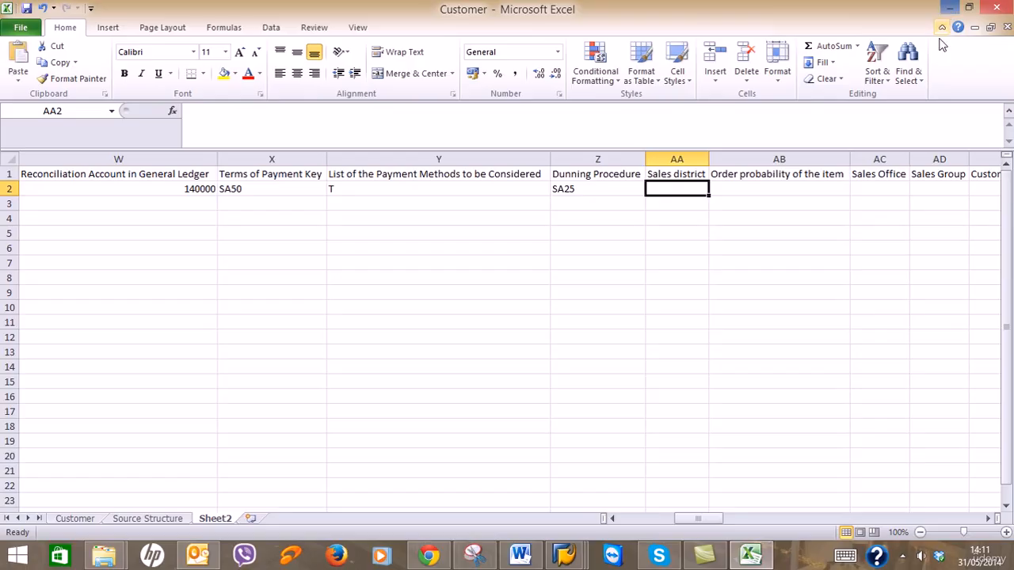
key(ctrl+v)
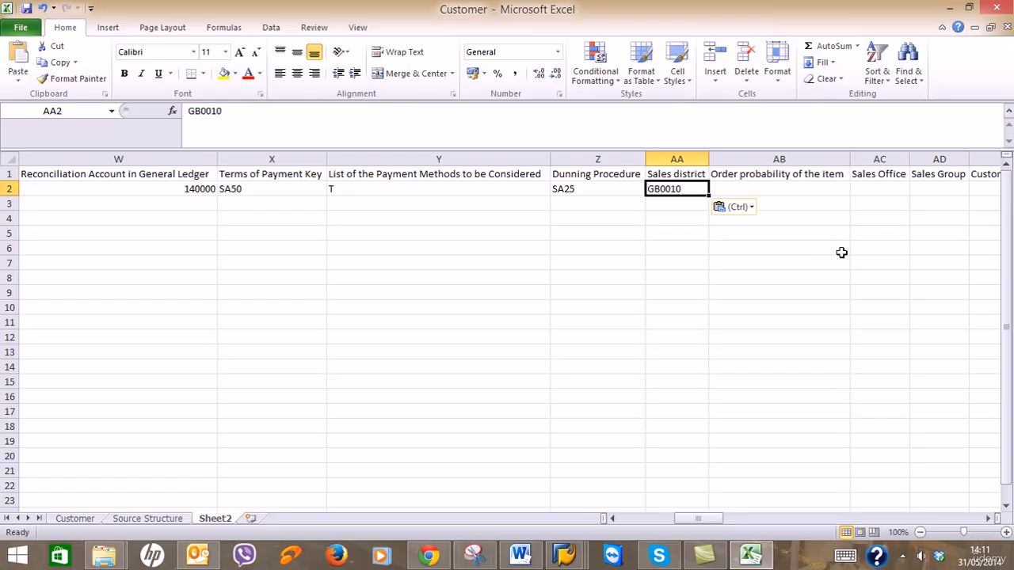
key(Tab)
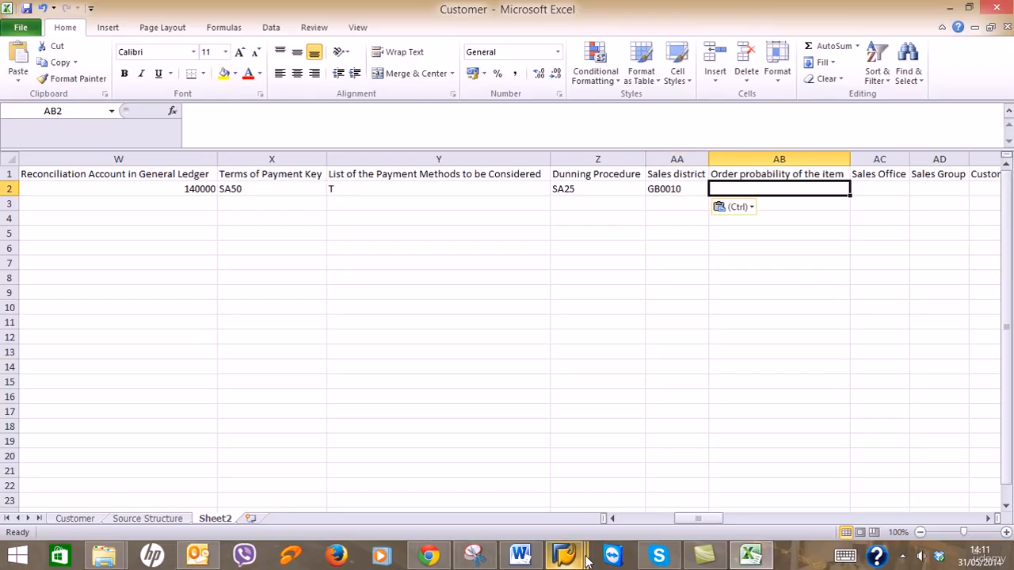
Enter order probability 100, Sales Office RG01 and Sales Group RG1.
mouse_move(566, 556)
click(729, 460)
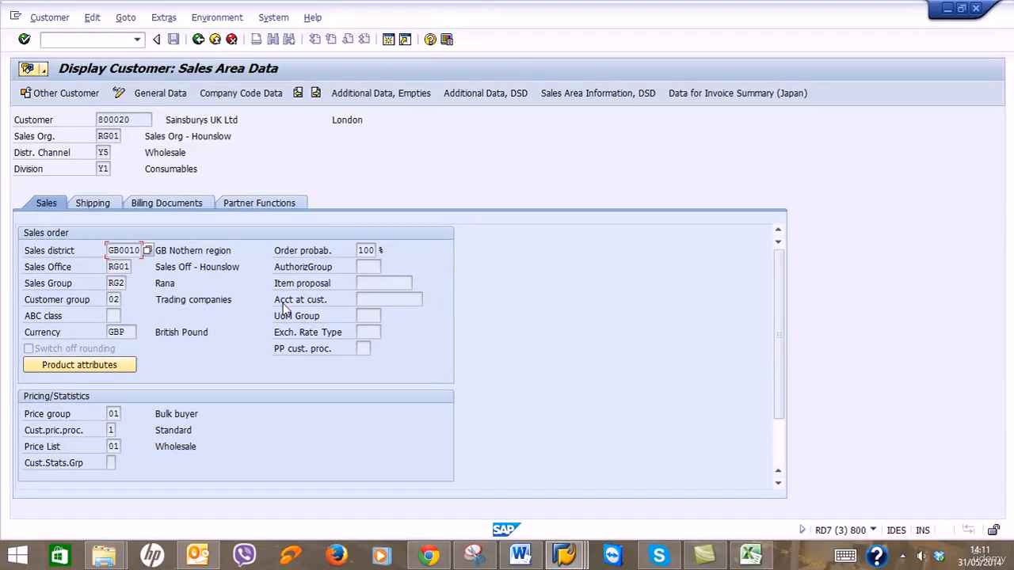
click(947, 8)
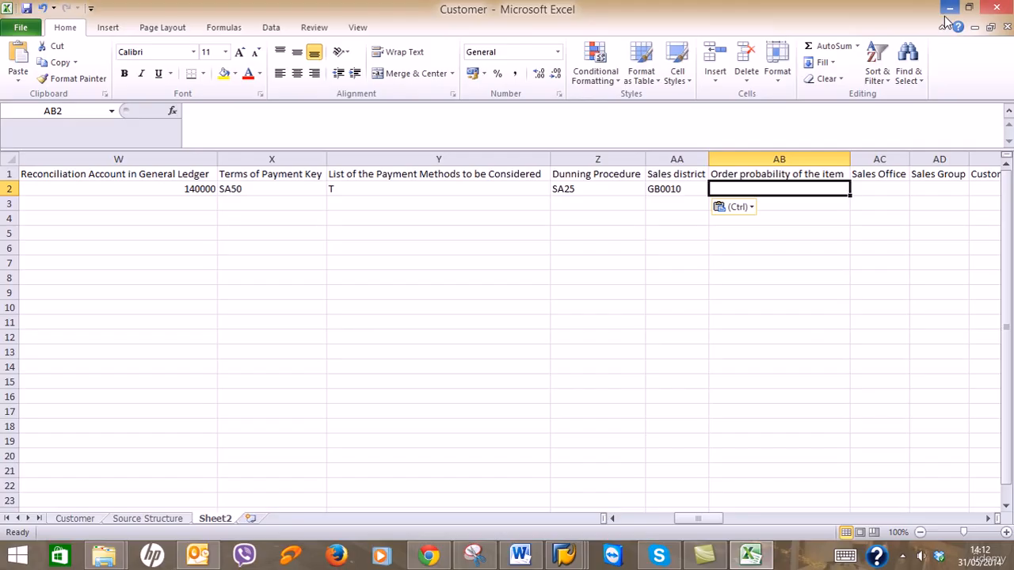
text(1)
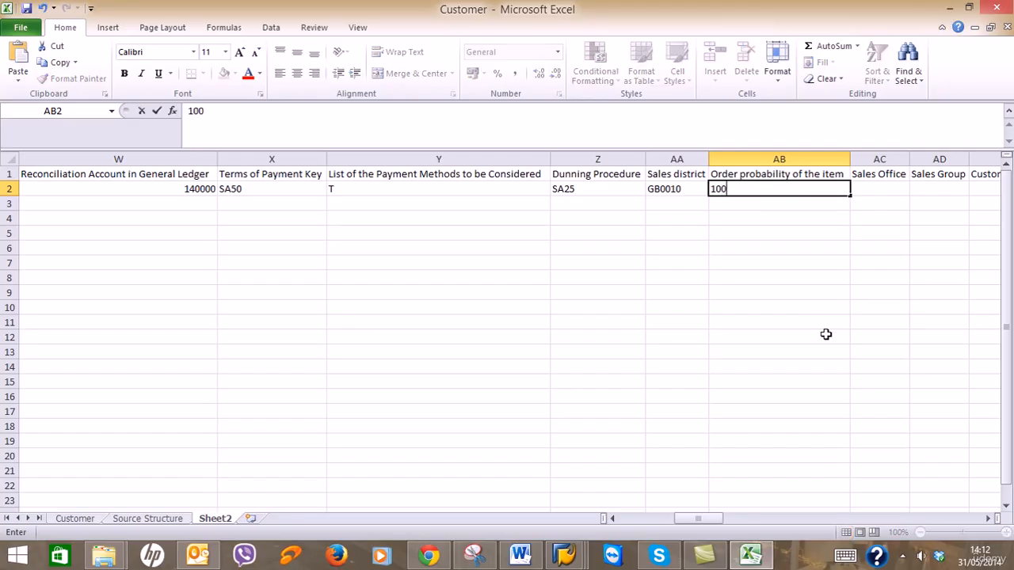
text(00)
key(Tab)
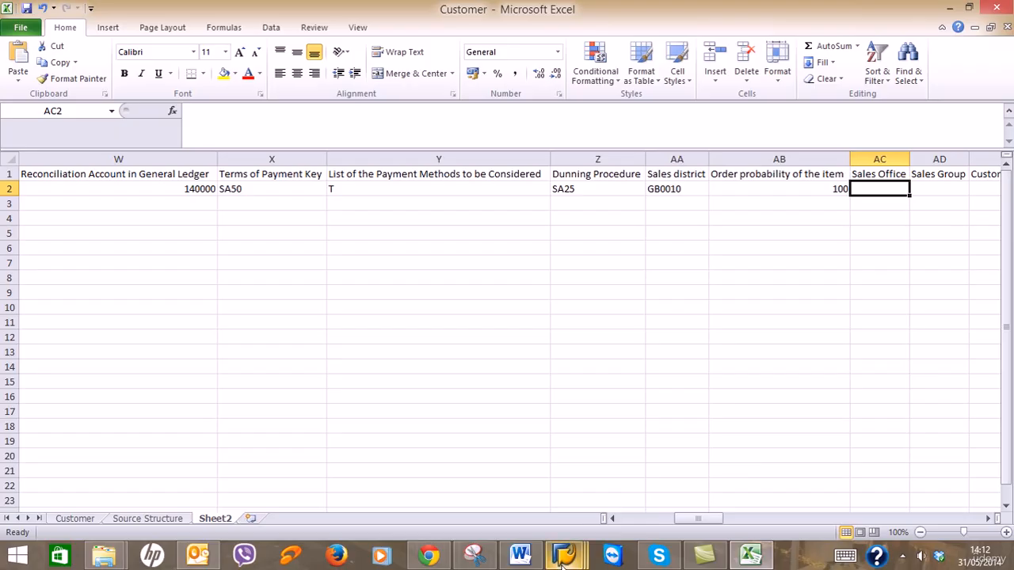
mouse_move(564, 555)
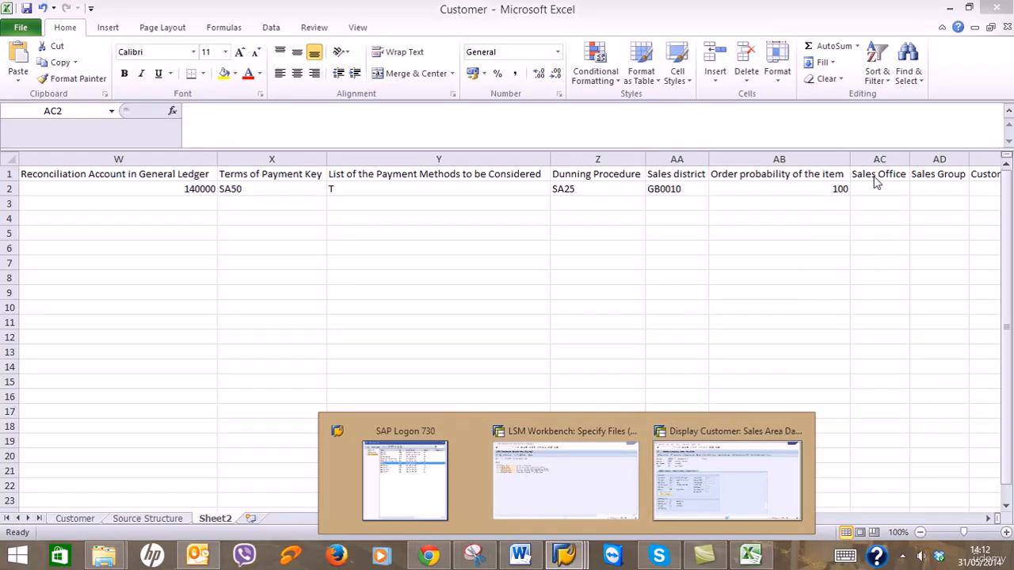
text(RG01)
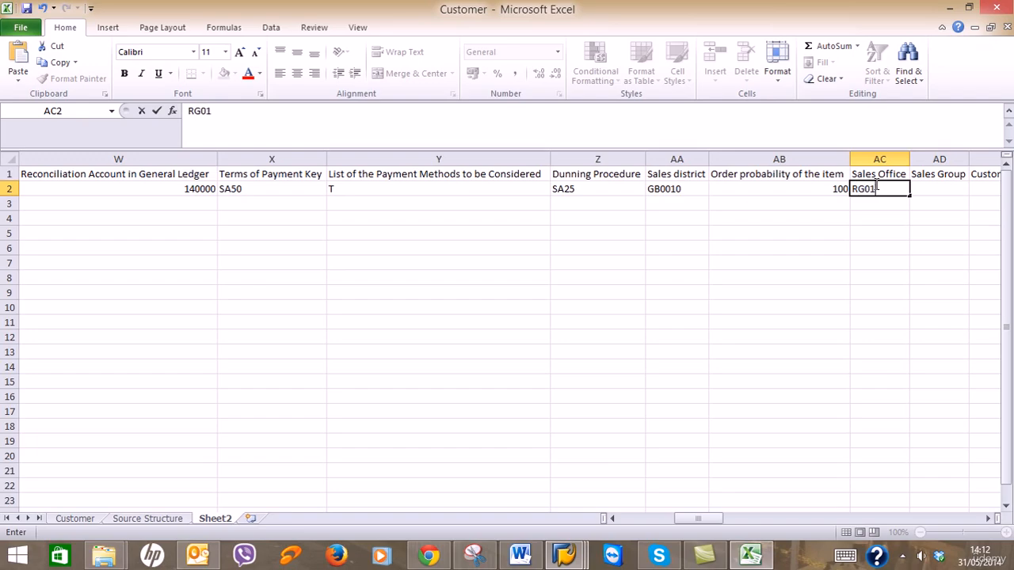
key(Tab)
text(R)
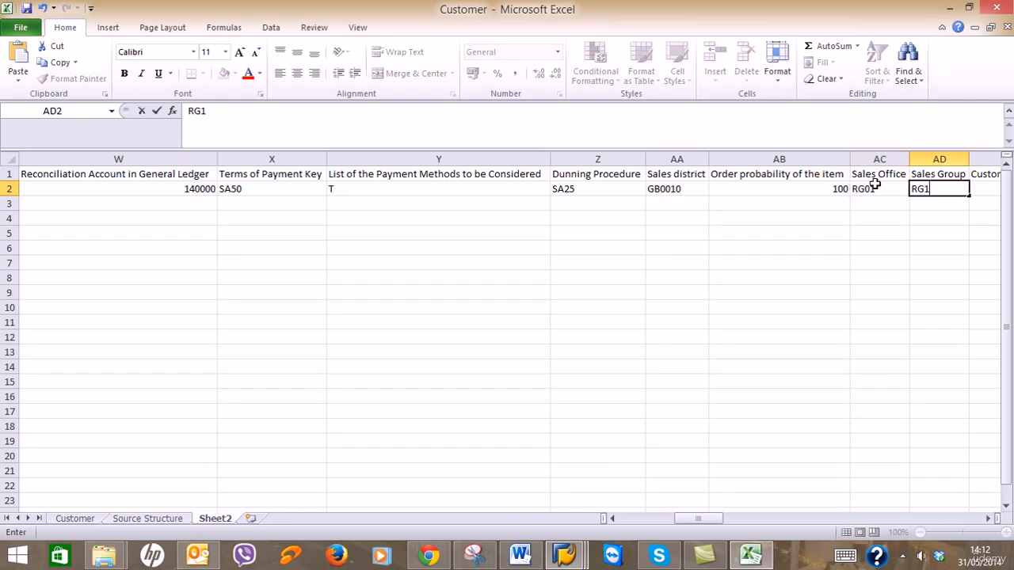
key(Tab)
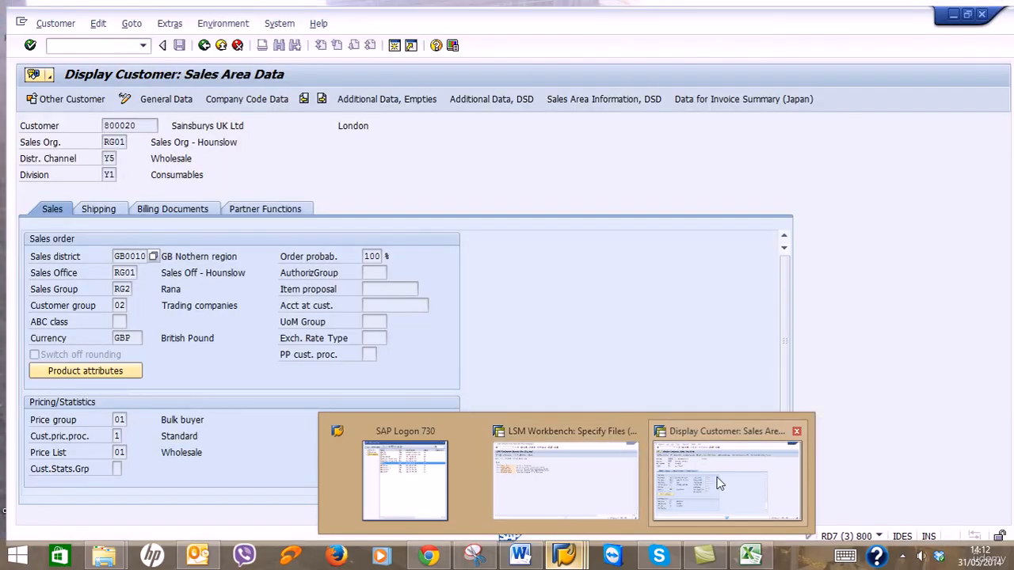
Enter 02 as the Customer group in AE2.
click(718, 481)
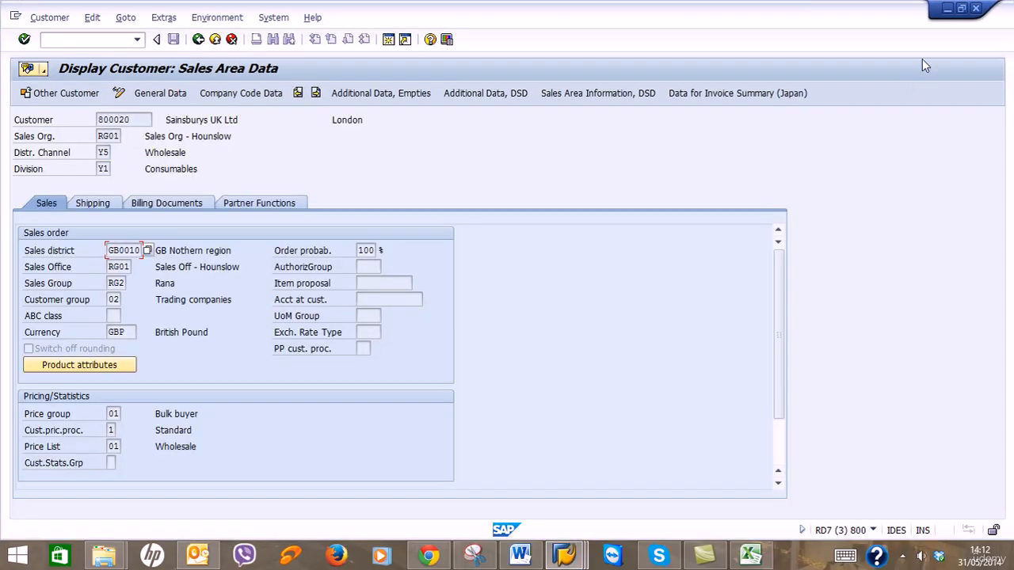
click(948, 10)
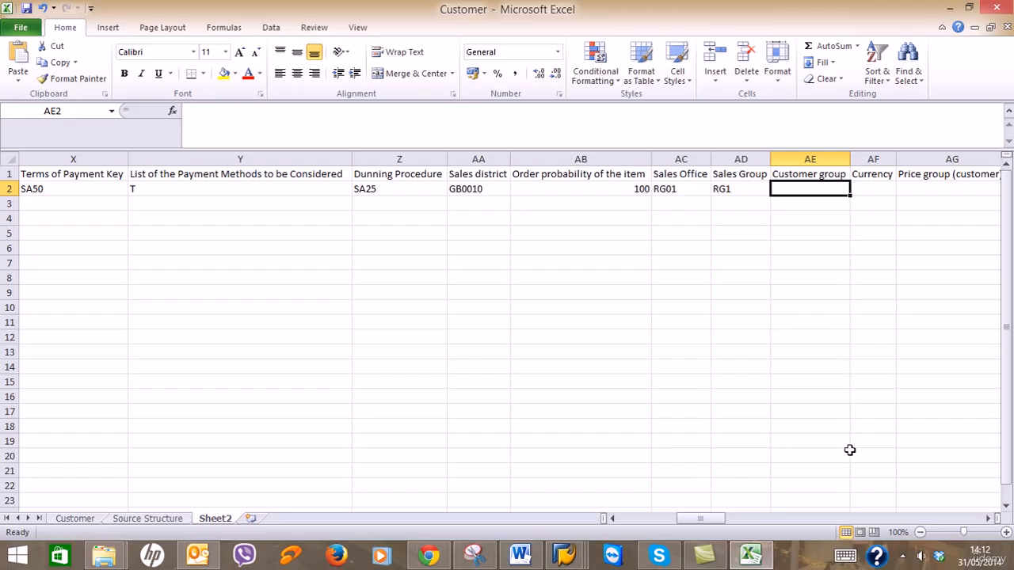
text(02)
key(Return)
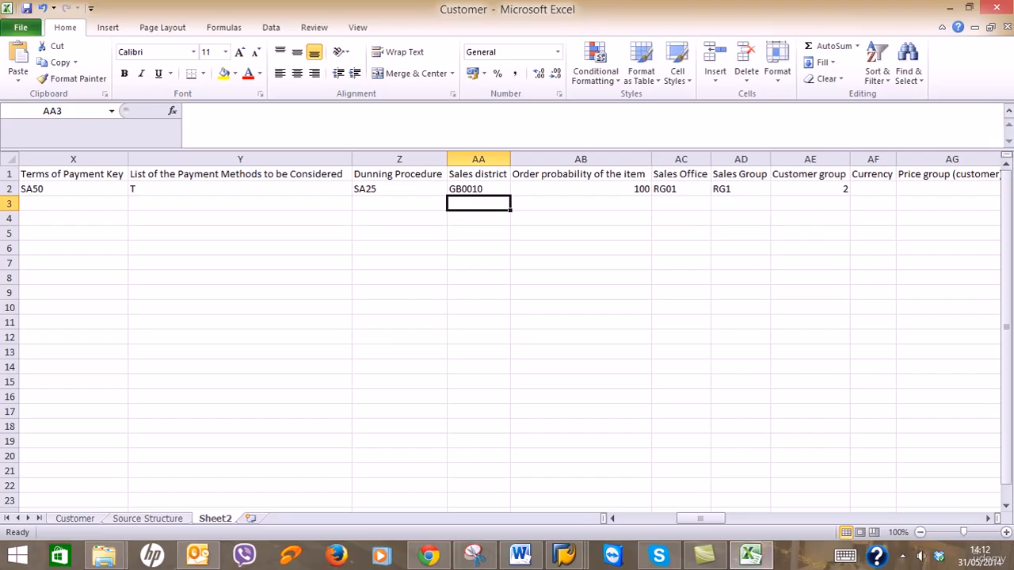
click(826, 188)
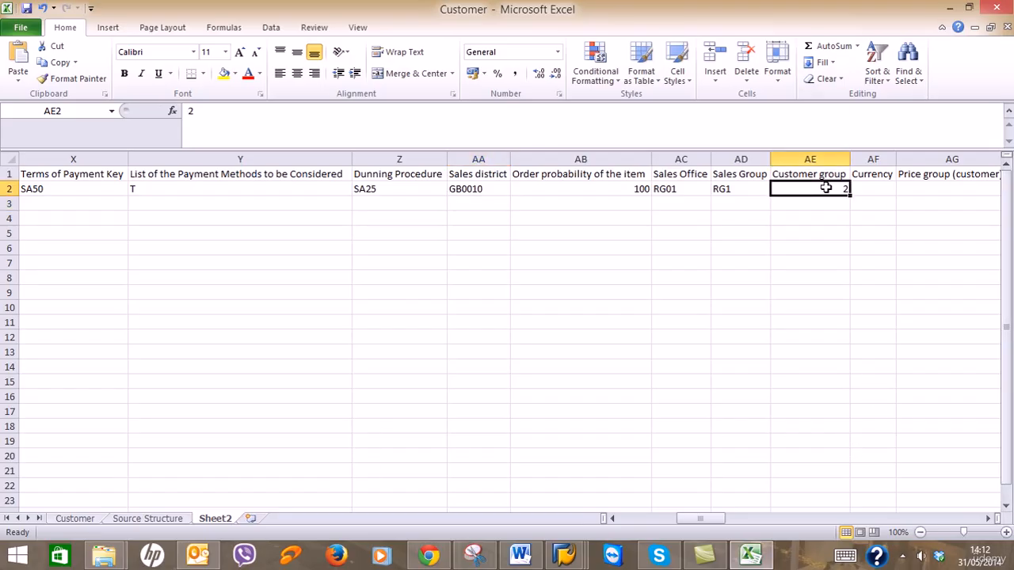
right_click(827, 188)
key(Escape)
Paste 02 from V2 into Customer group AE2 and enter currency GBP in AF2.
click(612, 518)
click(611, 518)
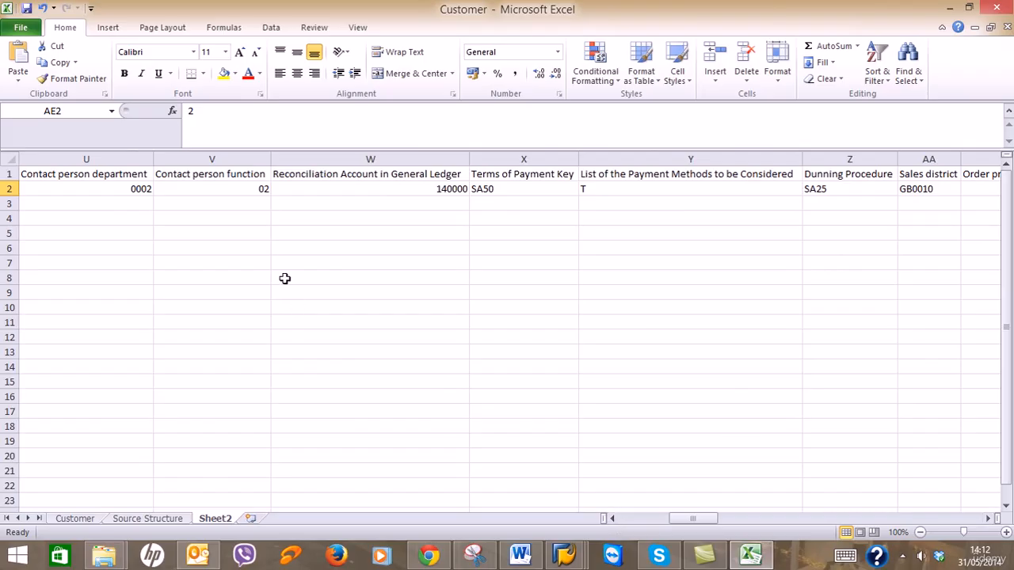
click(263, 190)
key(ctrl+c)
key(Right)
key(Right)
key(Right)
key(Right)
key(Right)
key(Right)
key(Right)
key(Right)
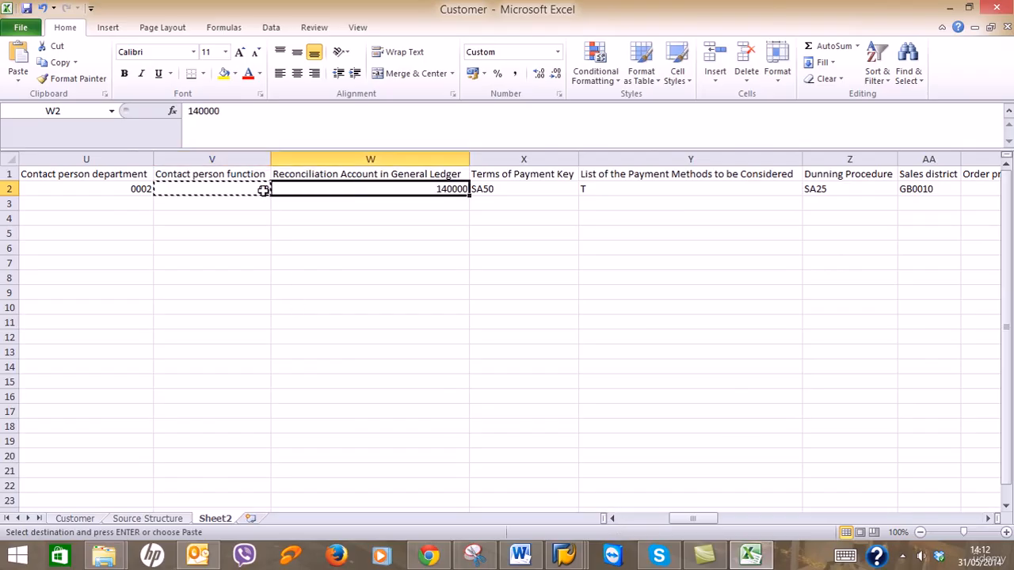
key(Right)
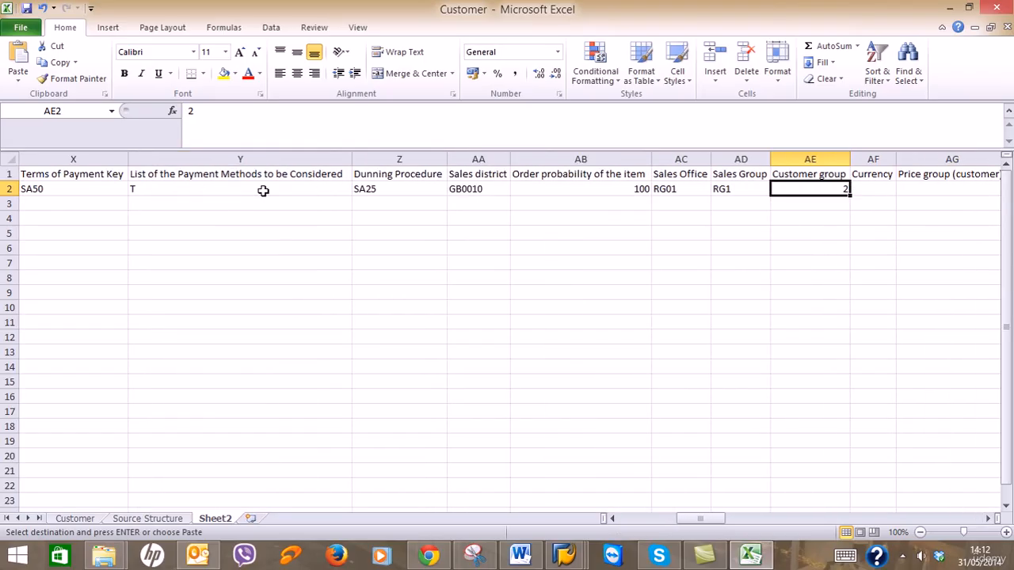
key(ctrl+v)
key(Right)
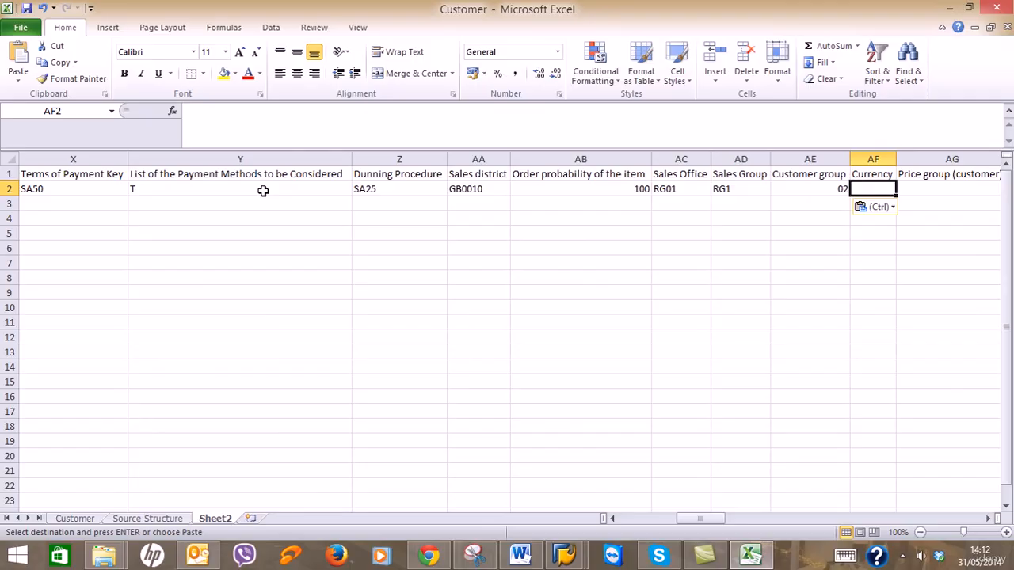
text(GBP)
key(Right)
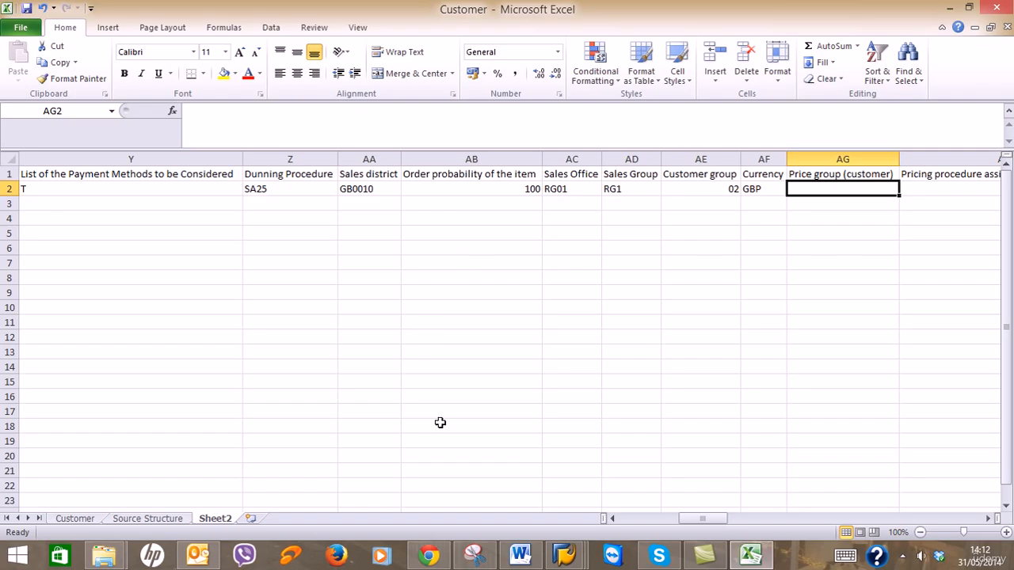
Check SAP's sales area data and enter 01 as the customer price group in AG2.
click(586, 558)
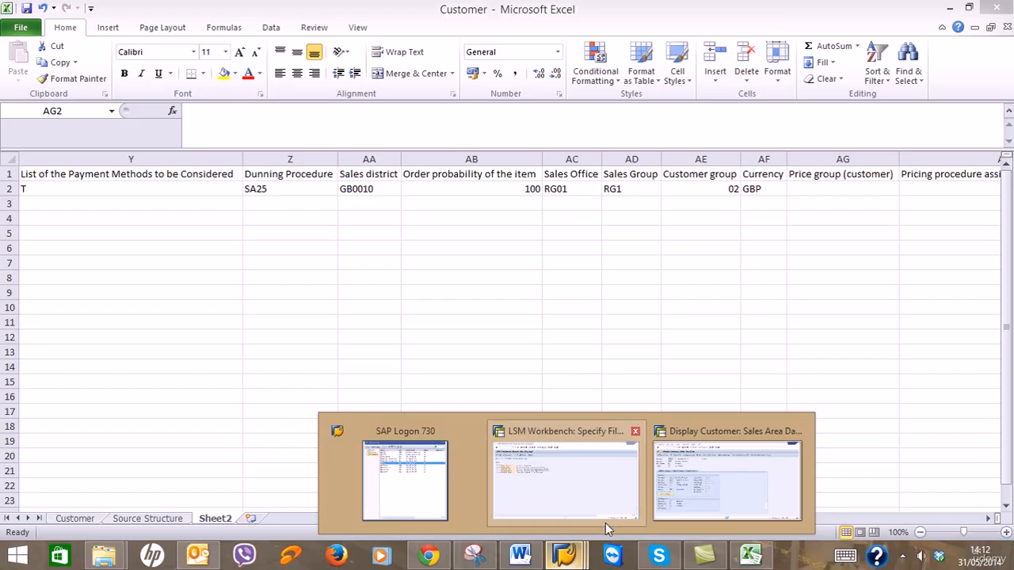
click(723, 485)
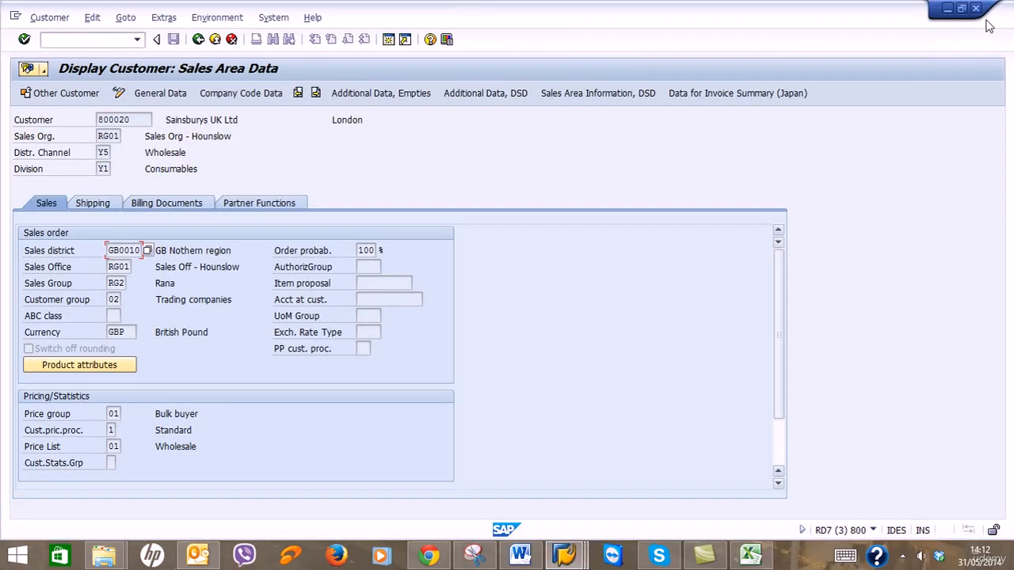
click(961, 8)
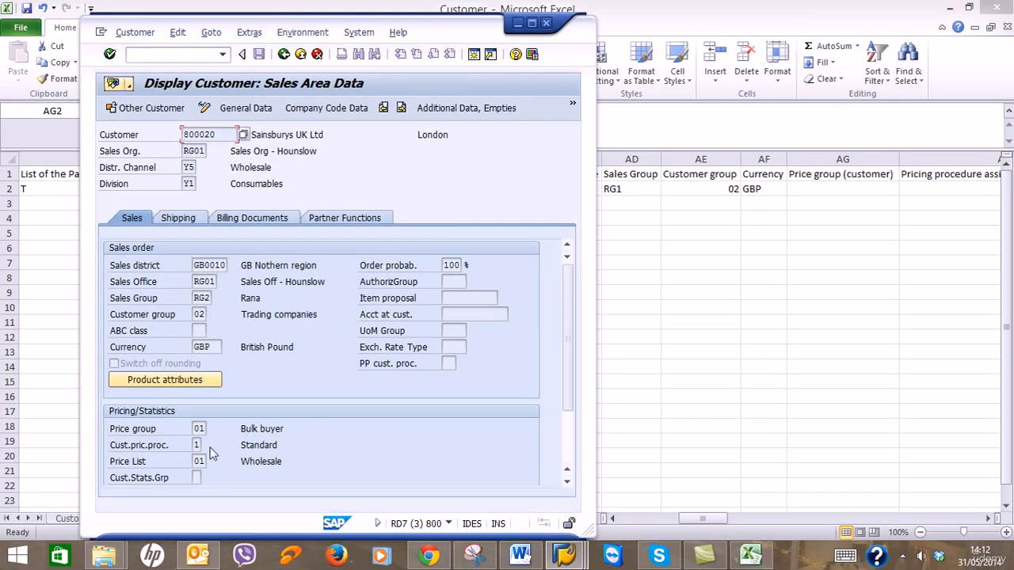
click(679, 187)
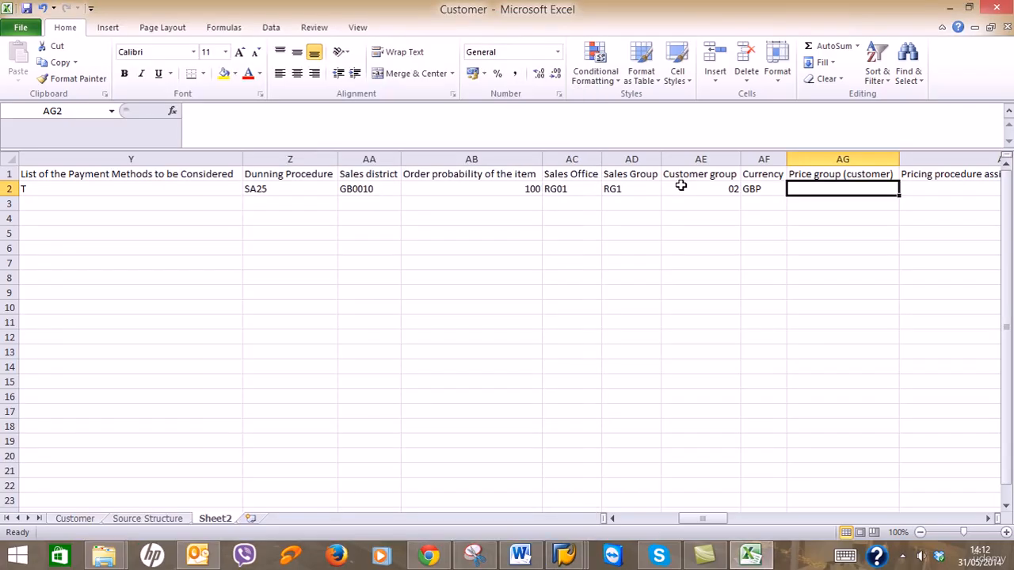
click(680, 186)
key(ctrl+c)
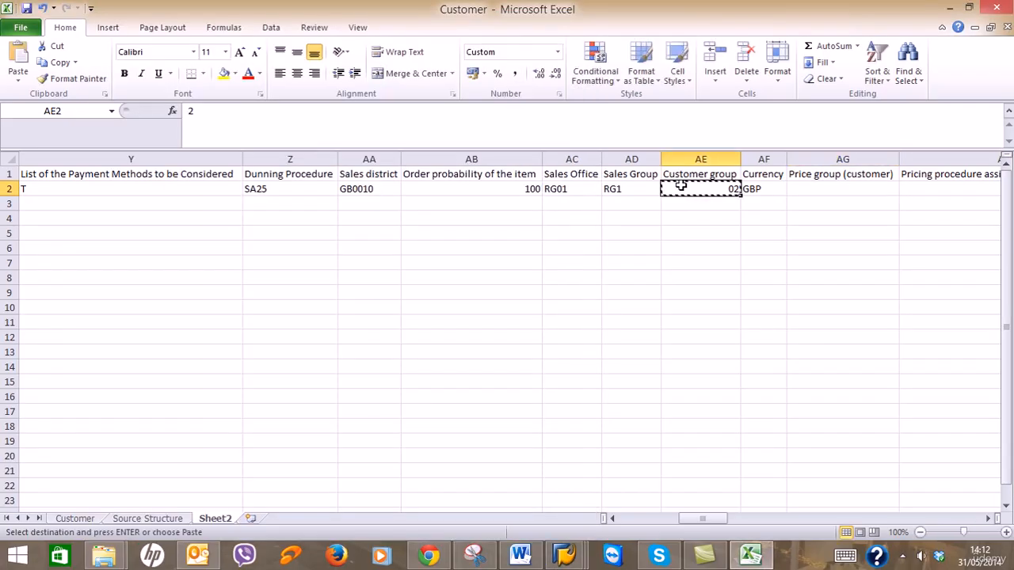
key(Right)
key(Right)
key(ctrl+v)
key(Right)
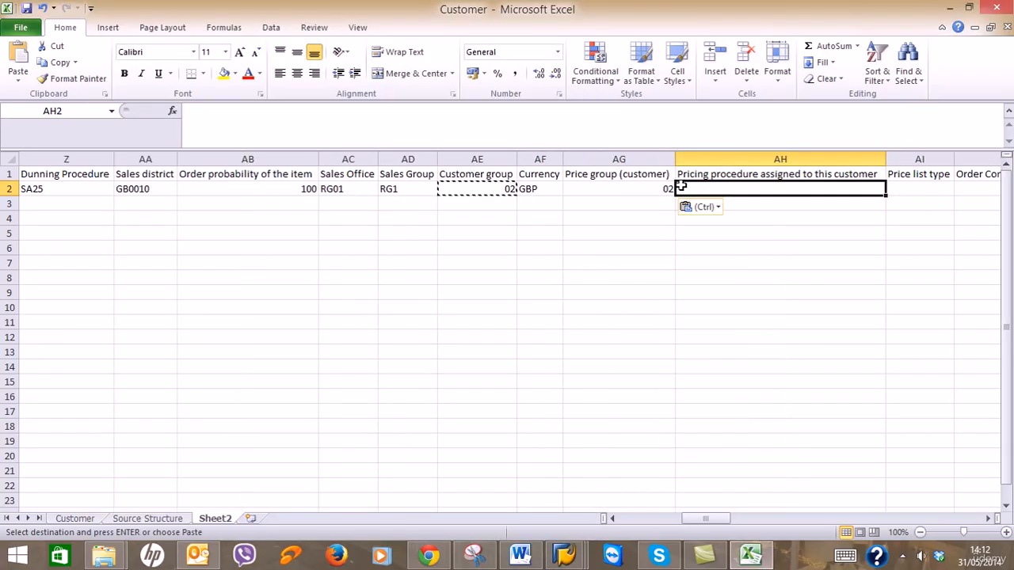
key(Left)
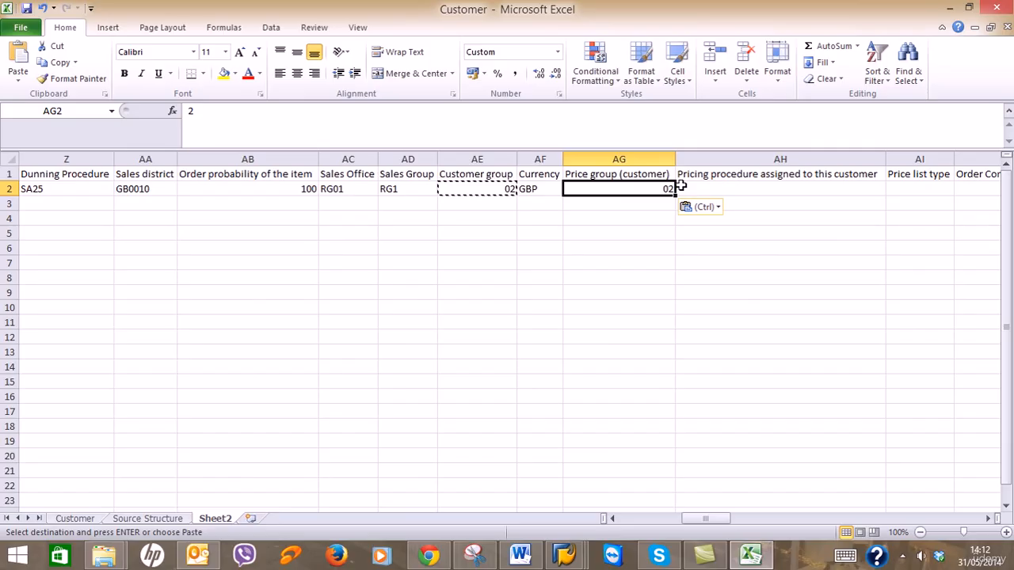
text(01)
key(Right)
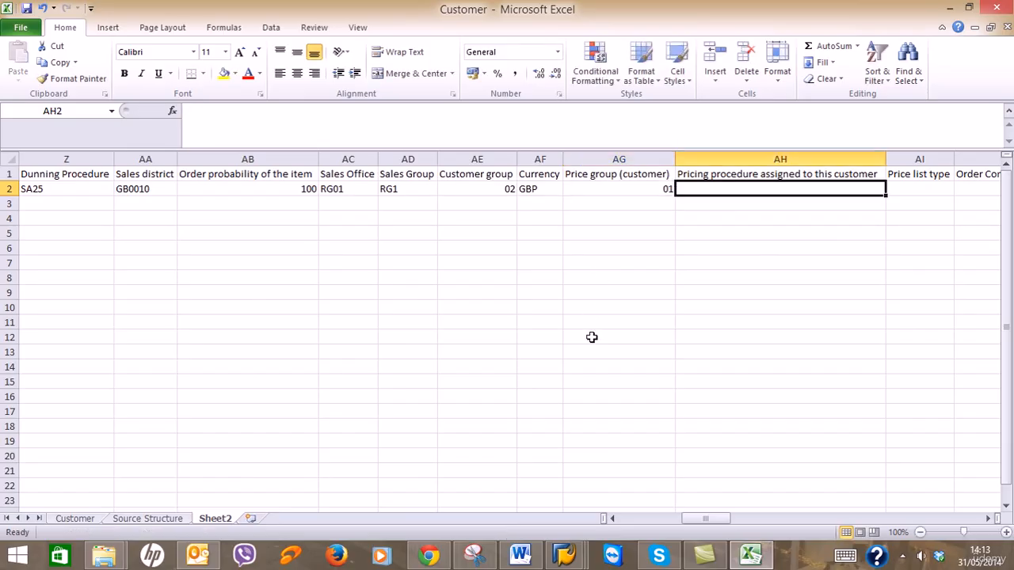
Check pricing in SAP and enter 1 as the pricing procedure in AH2.
click(564, 555)
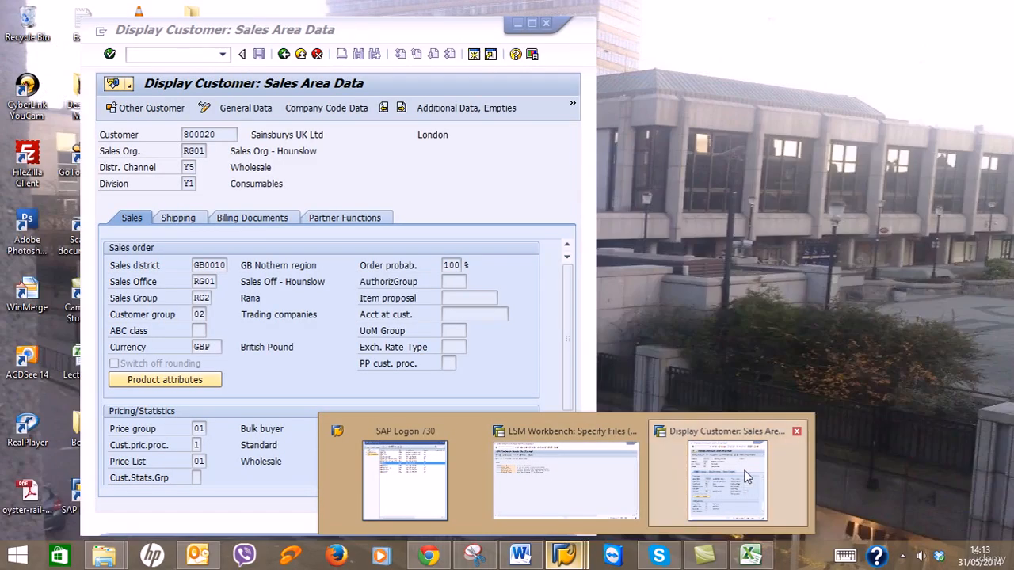
click(727, 479)
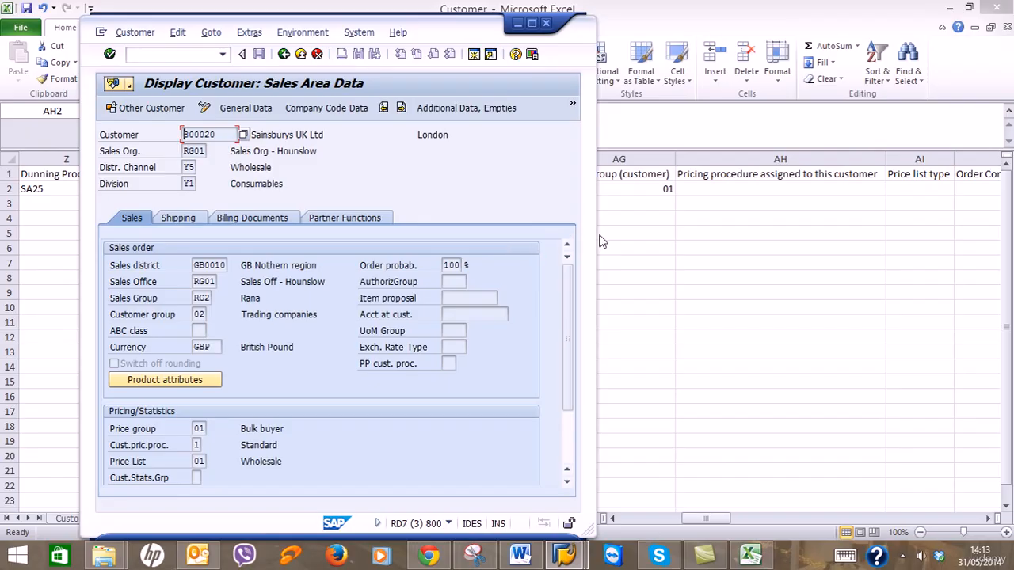
click(761, 188)
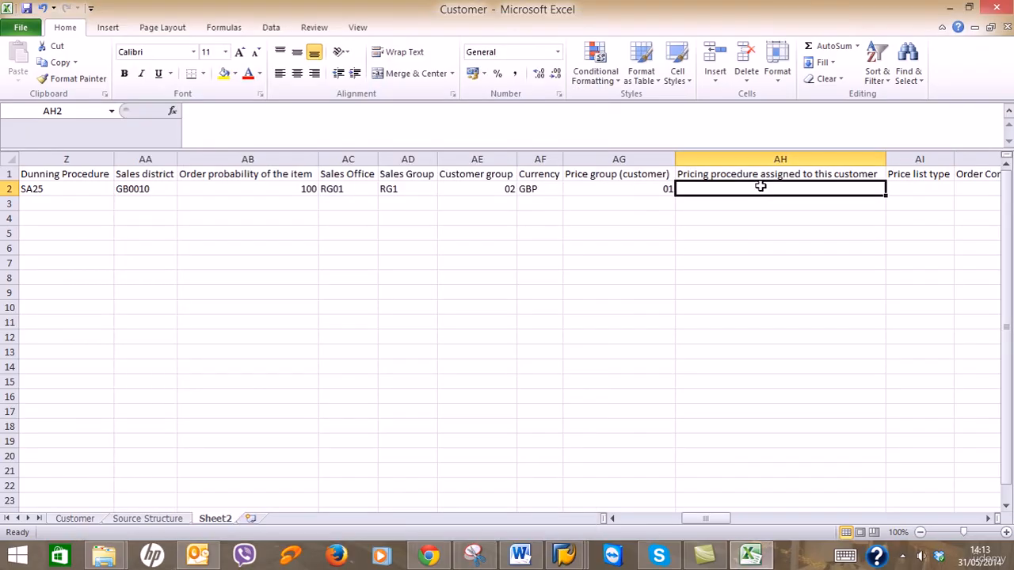
text(1)
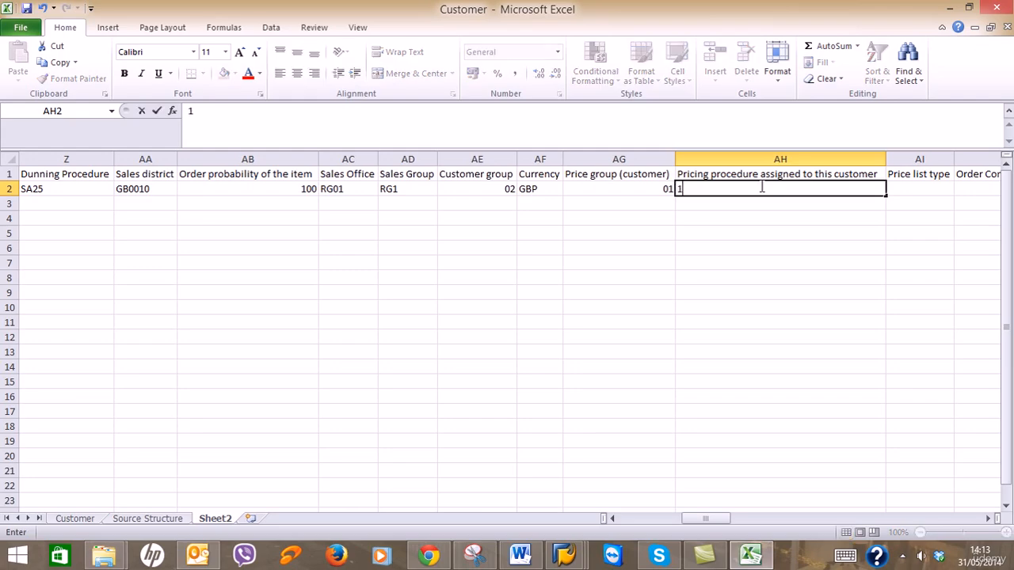
key(Tab)
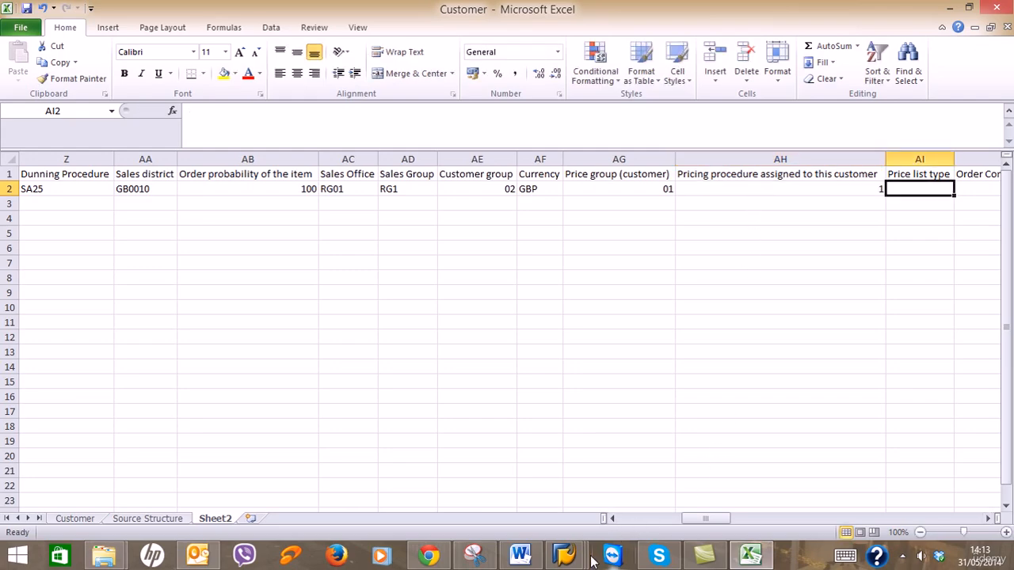
Copy 01 from AG2 into Price list type AI2 and bring the SAP record forward.
click(565, 555)
click(759, 497)
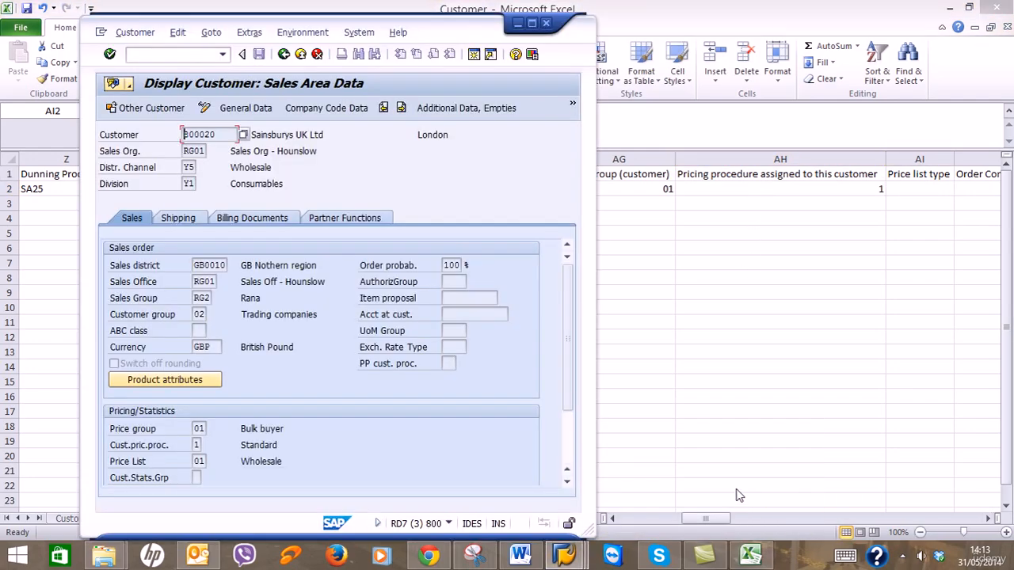
click(519, 24)
click(606, 198)
key(ctrl+c)
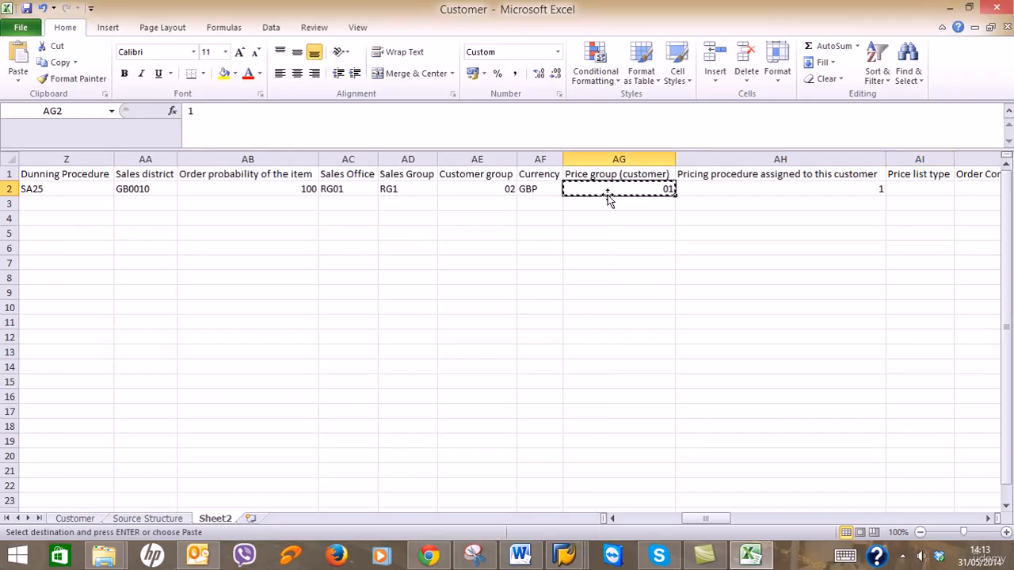
key(Right)
key(Right)
key(ctrl+v)
key(Right)
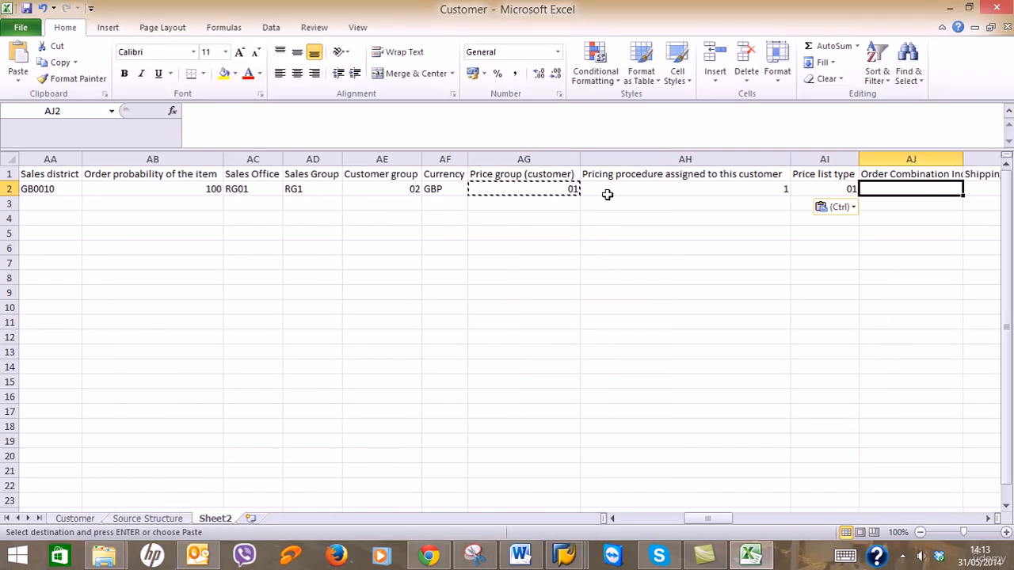
key(Escape)
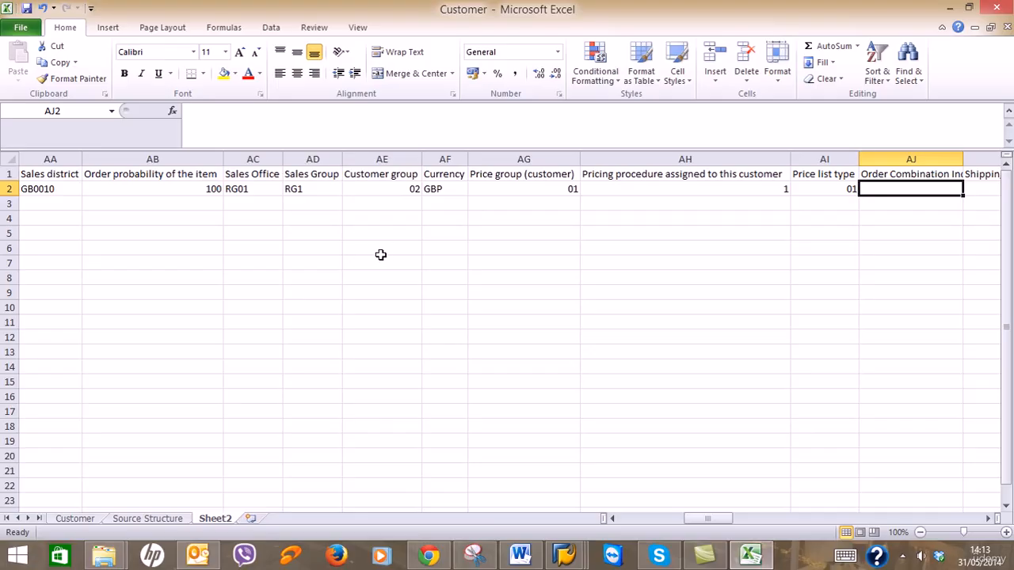
click(564, 555)
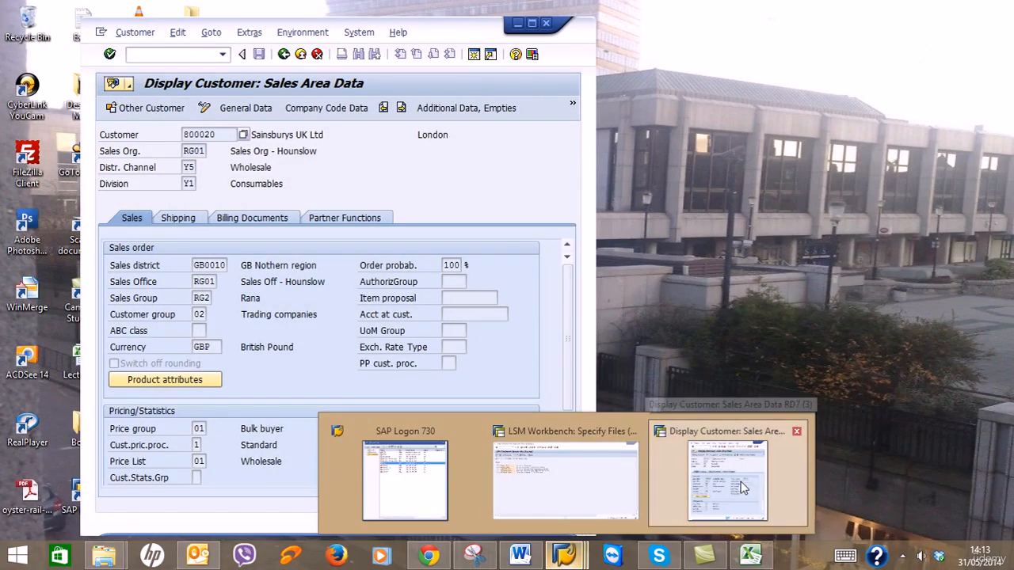
click(776, 507)
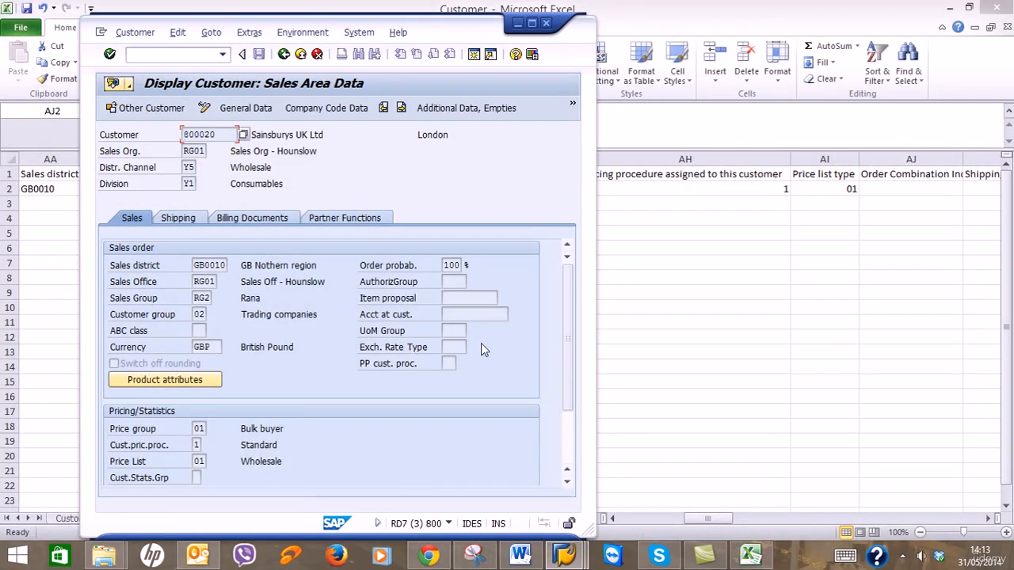
Review the SAP customer's shipping details and sales order data.
click(179, 219)
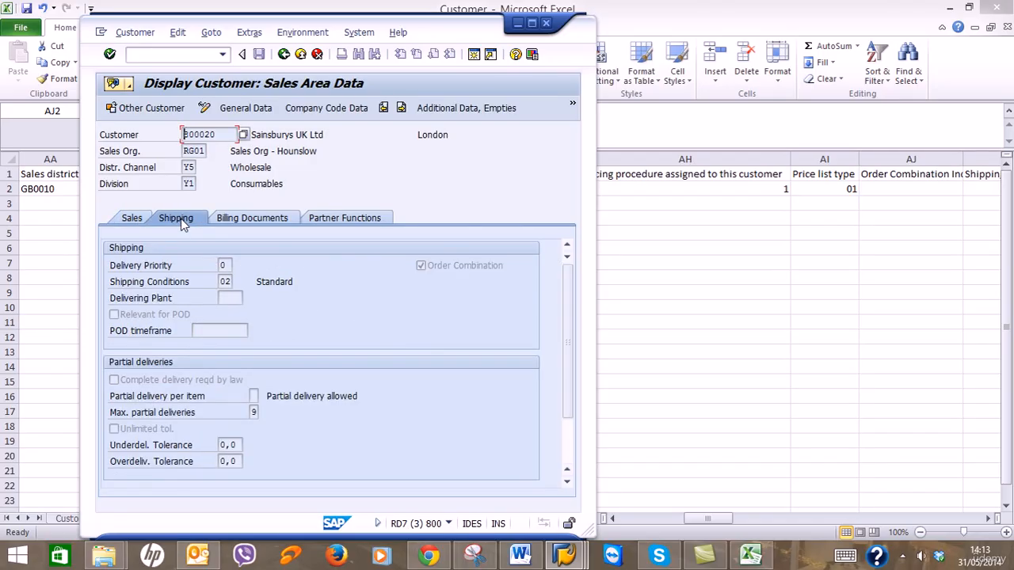
click(152, 222)
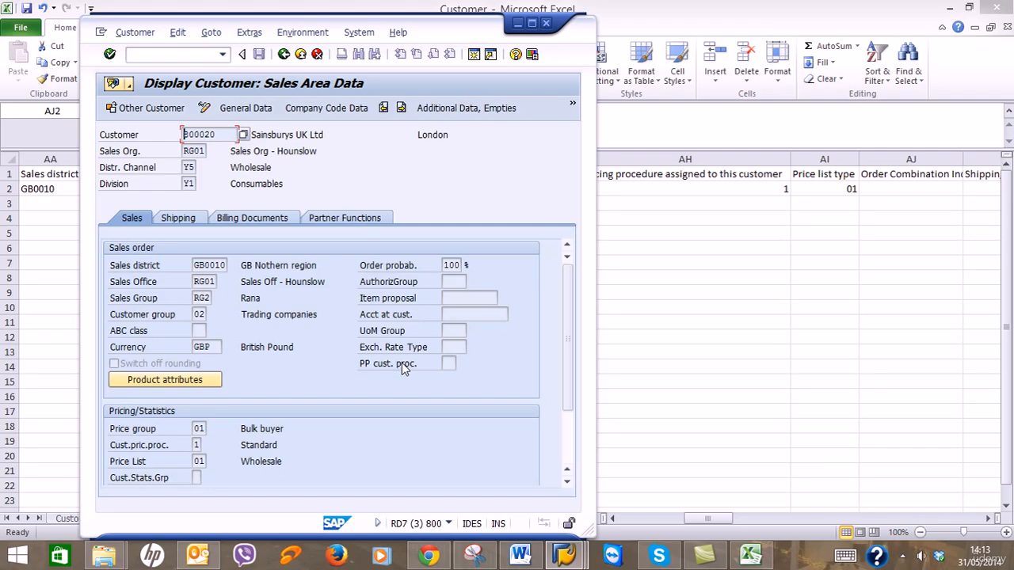
drag(569, 331, 566, 307)
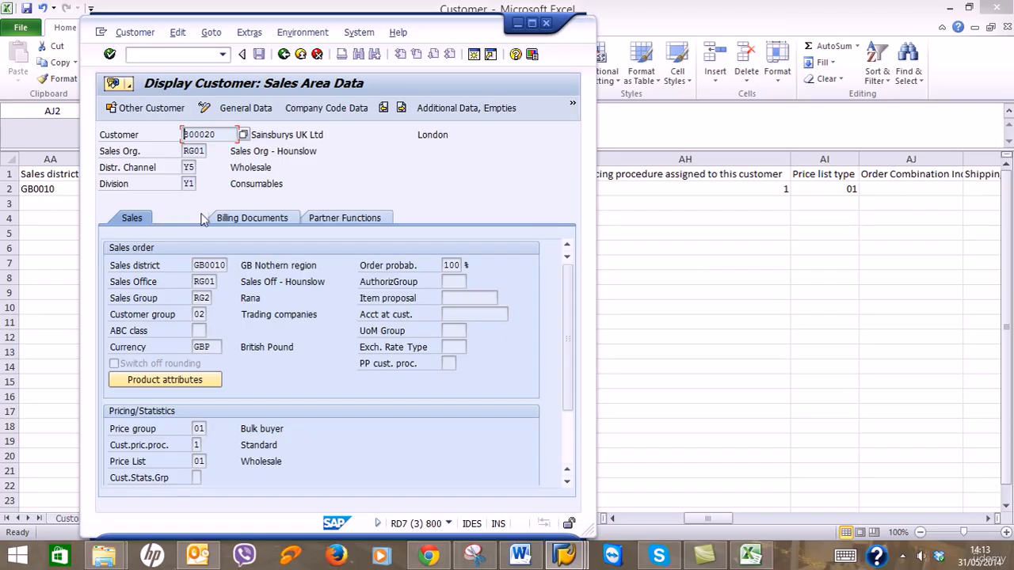
click(196, 216)
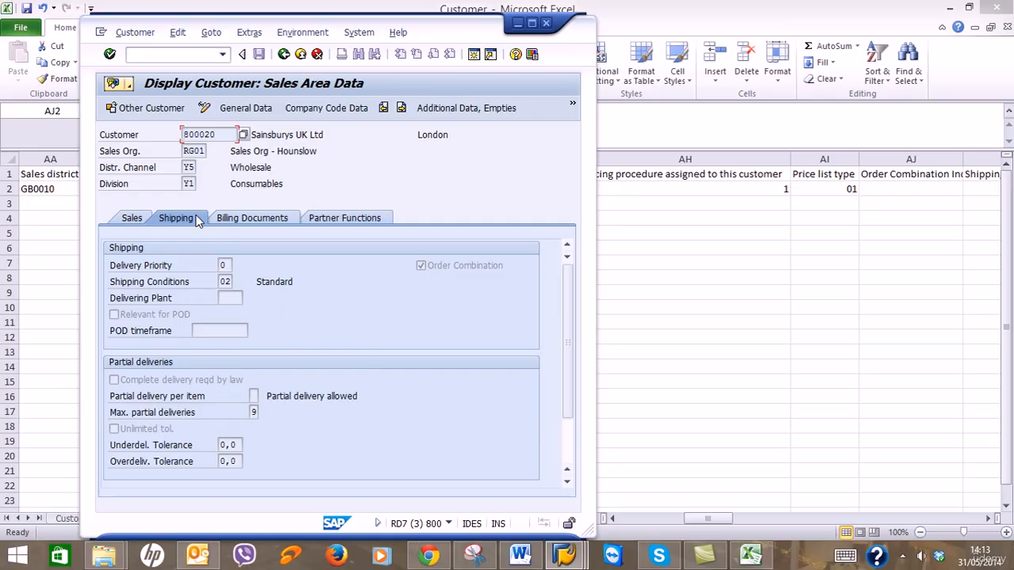
Widen column AJ and enter Order Combination Indicator X in AJ2.
click(963, 162)
drag(962, 156, 984, 156)
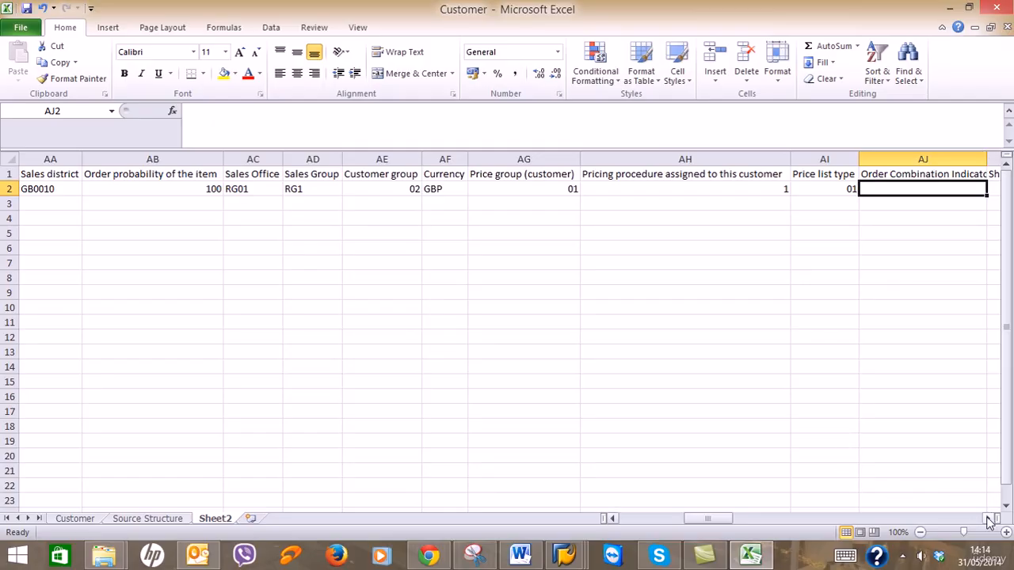
click(990, 521)
click(989, 521)
click(989, 521)
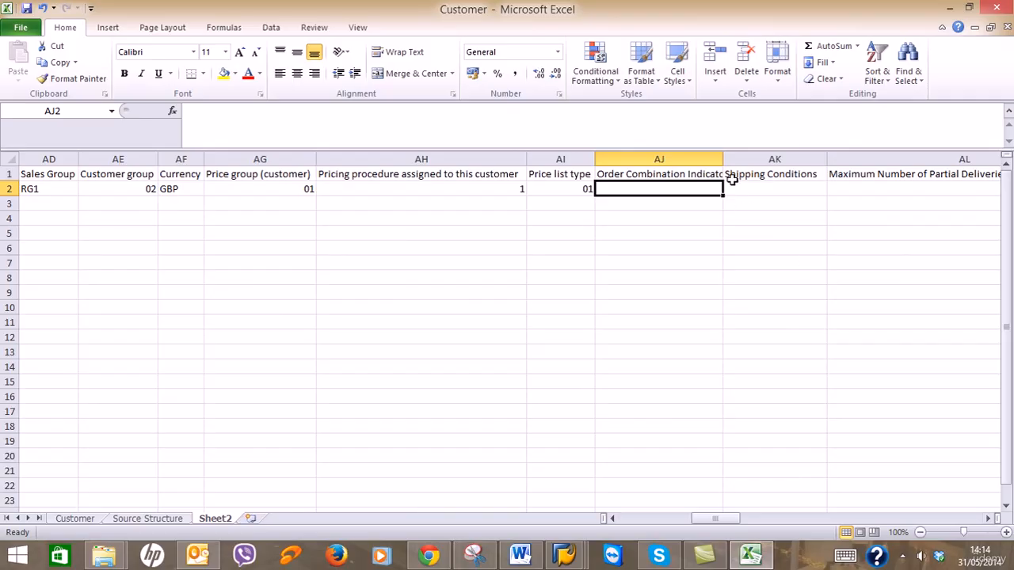
drag(723, 162, 749, 159)
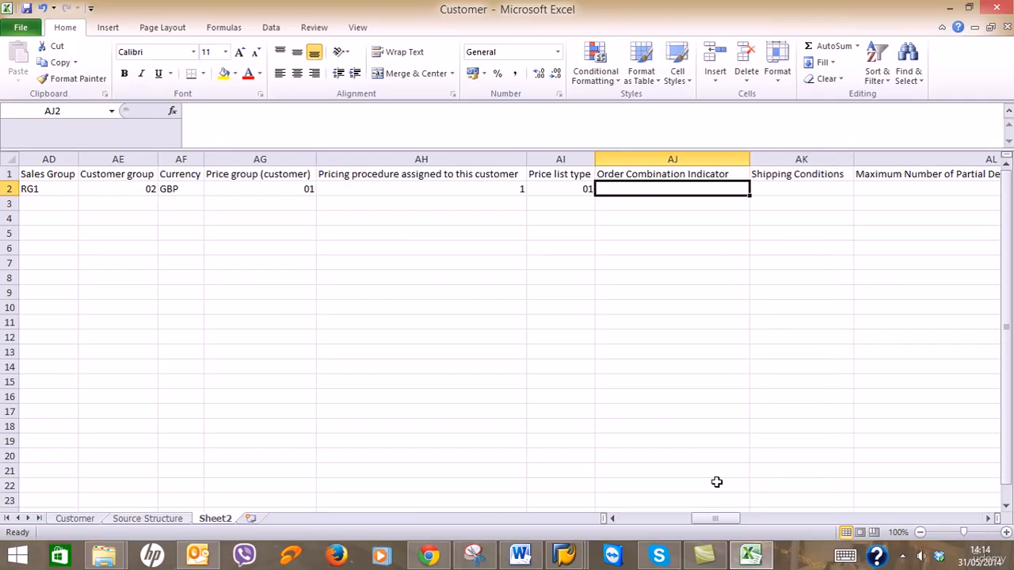
click(571, 553)
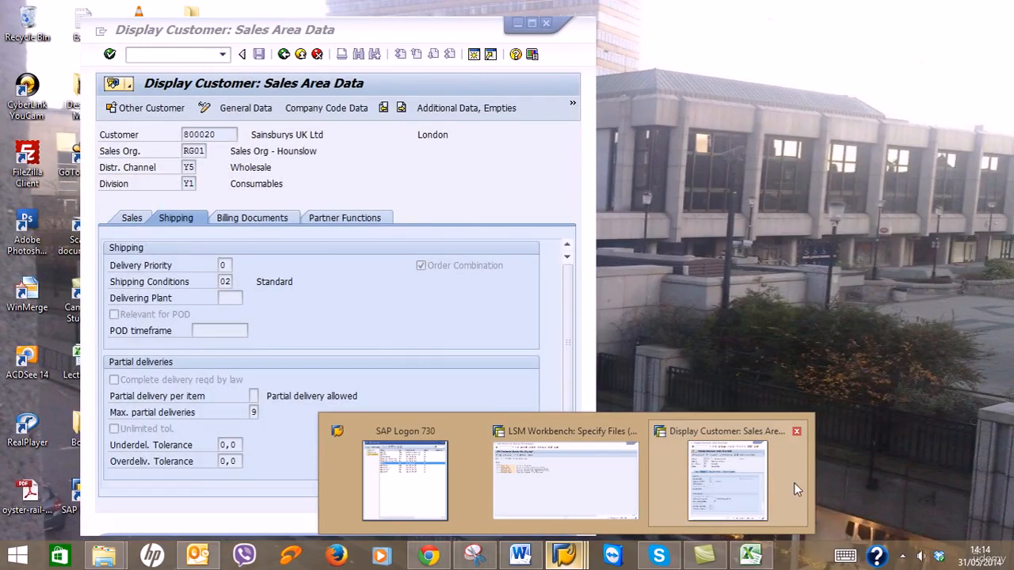
click(692, 468)
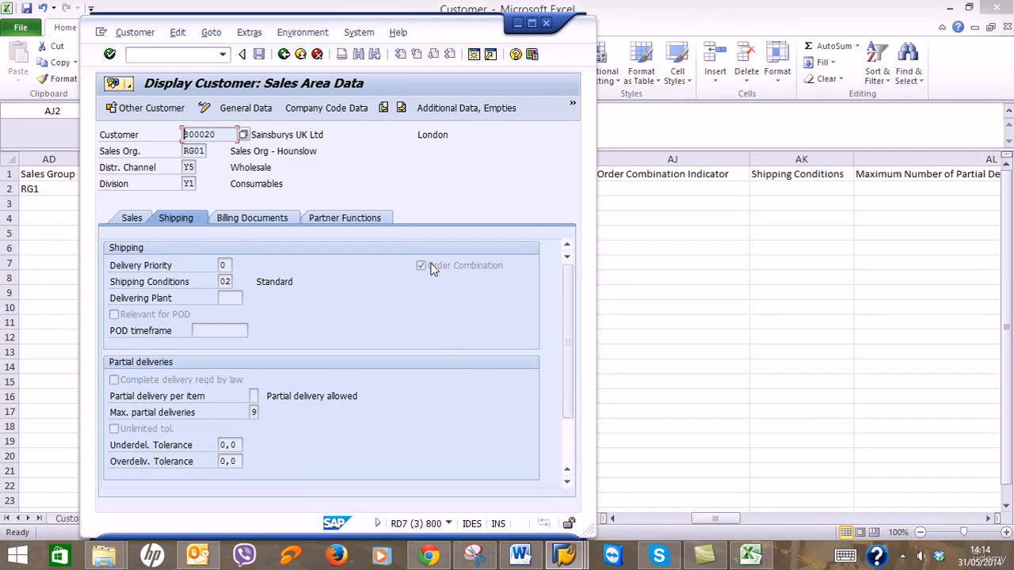
click(638, 189)
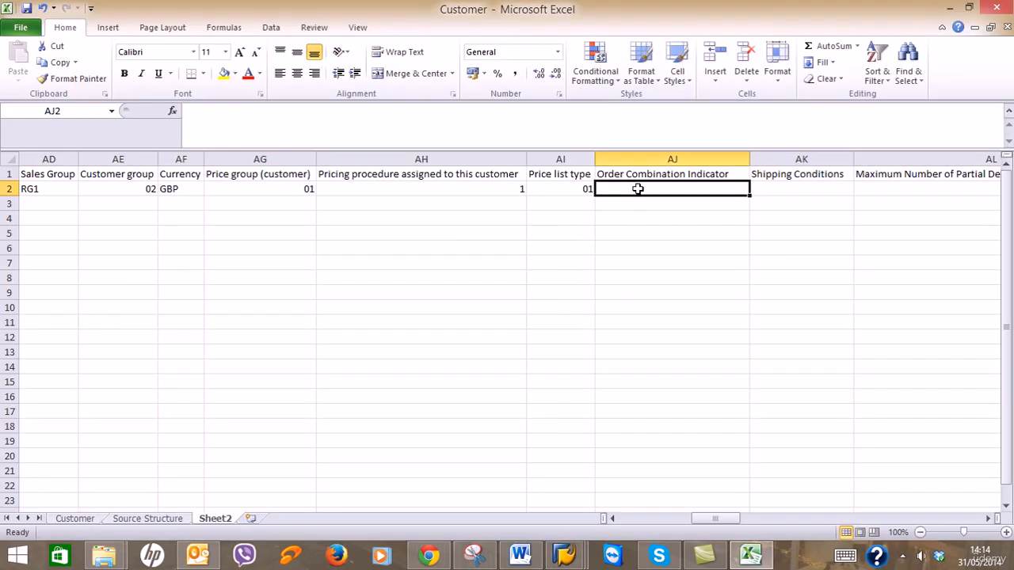
text(X)
key(Tab)
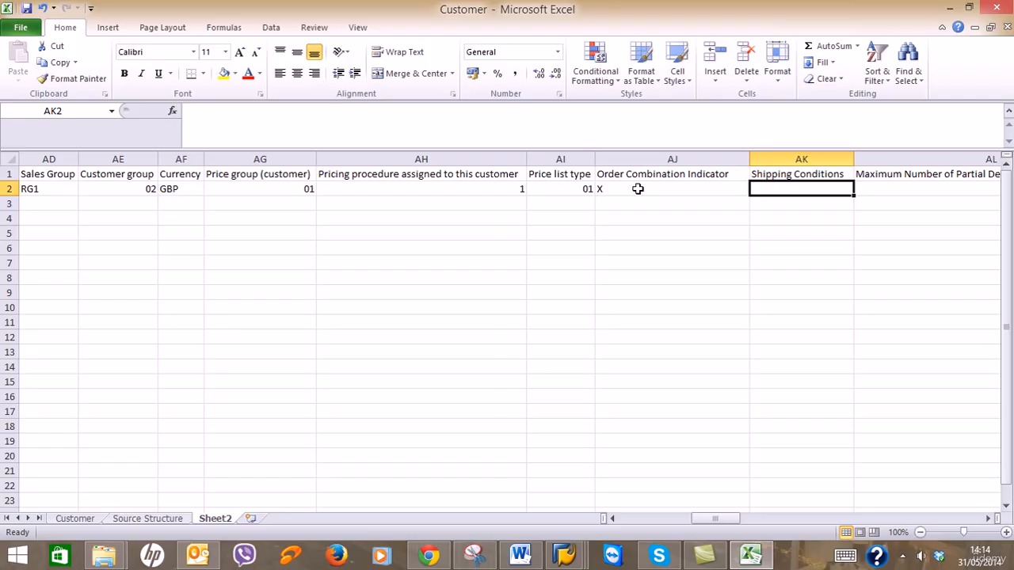
Copy the 01 value from AG2 into the Shipping Conditions cell AK2.
mouse_move(567, 556)
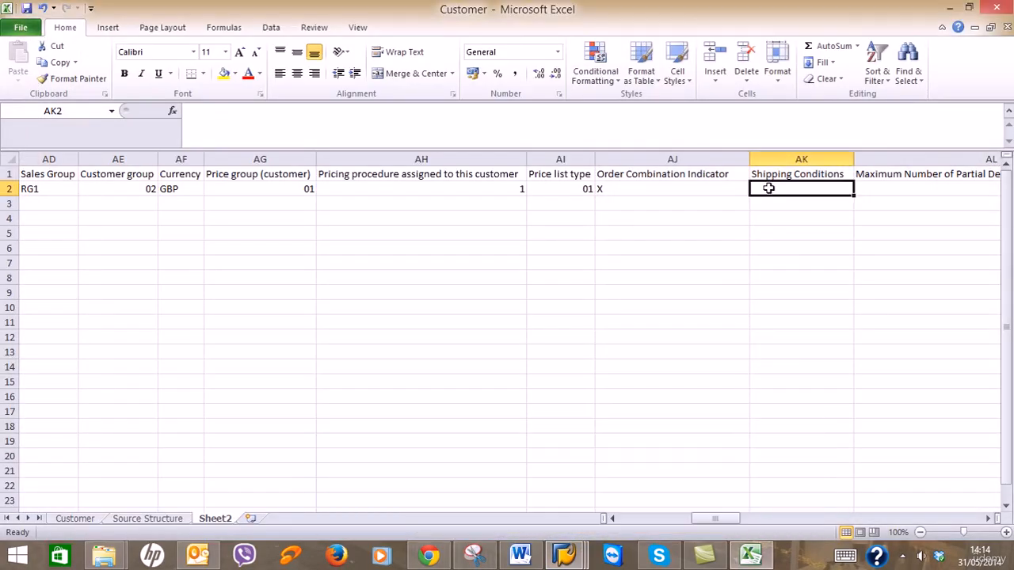
click(235, 191)
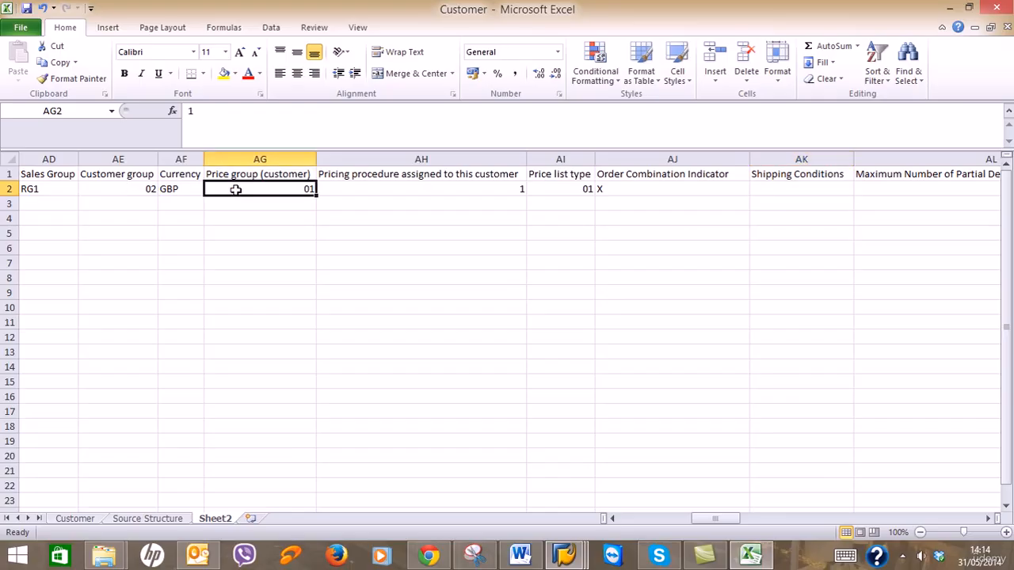
key(ctrl+c)
key(Right)
key(Right)
key(Right)
key(Right)
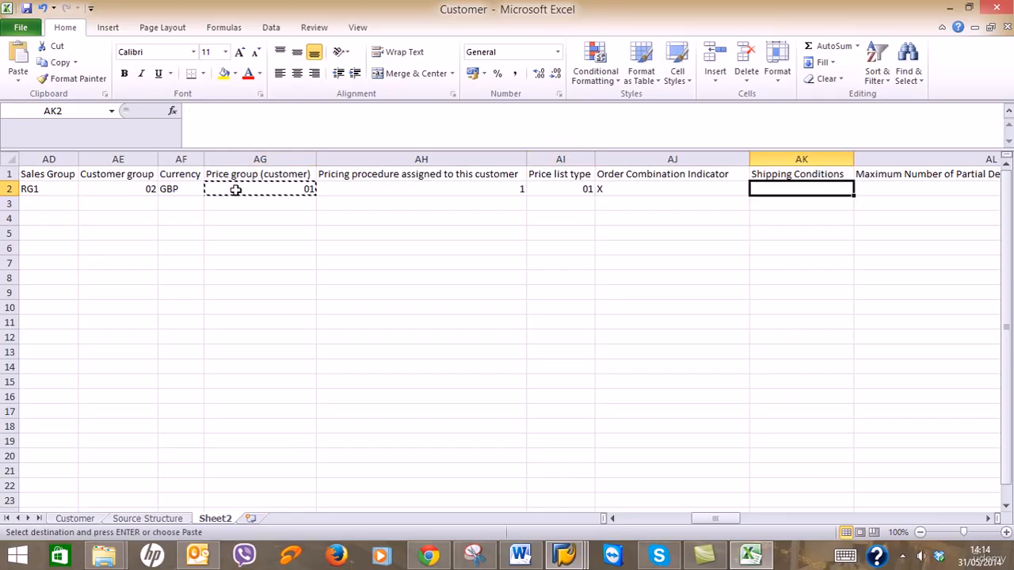
key(ctrl+v)
key(Right)
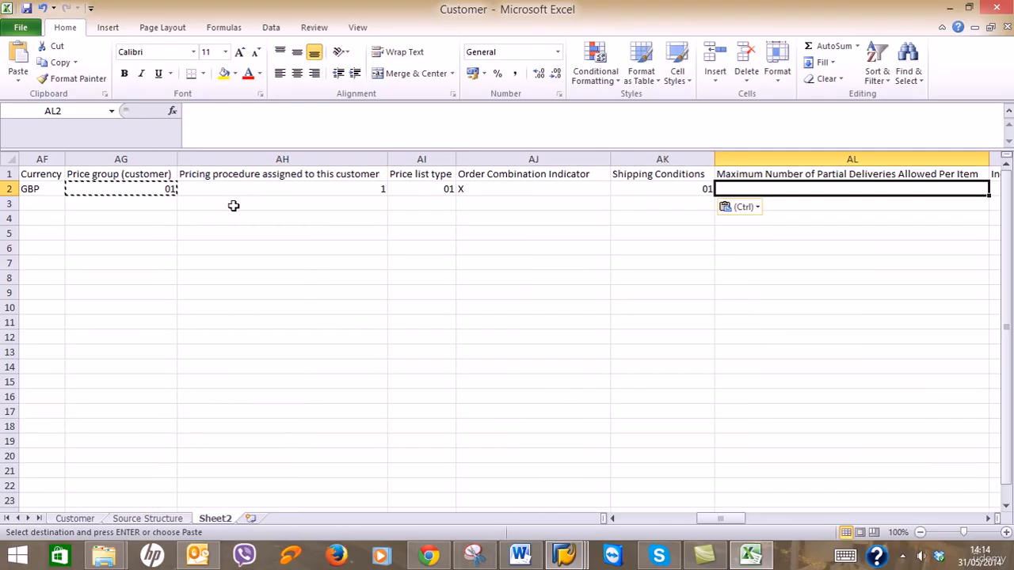
Set AK2 to shipping conditions 02 and AL2 to 9 maximum partial deliveries.
click(574, 547)
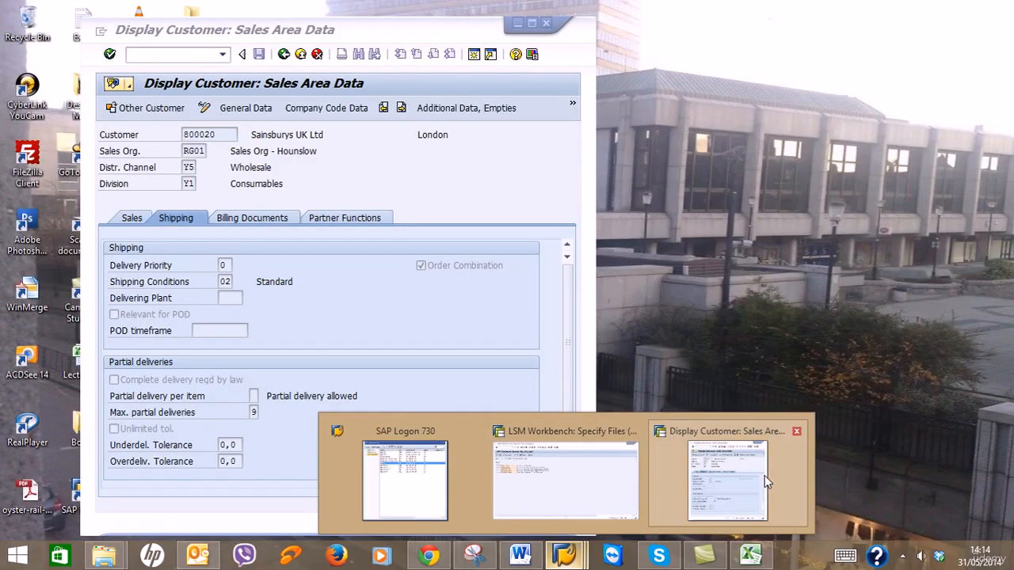
click(765, 475)
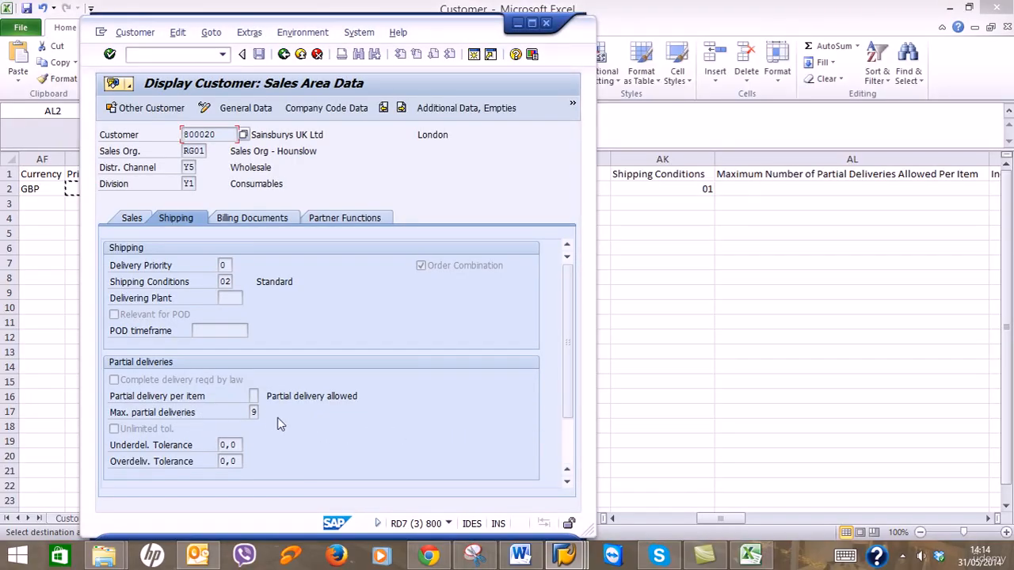
click(255, 412)
click(519, 23)
click(659, 189)
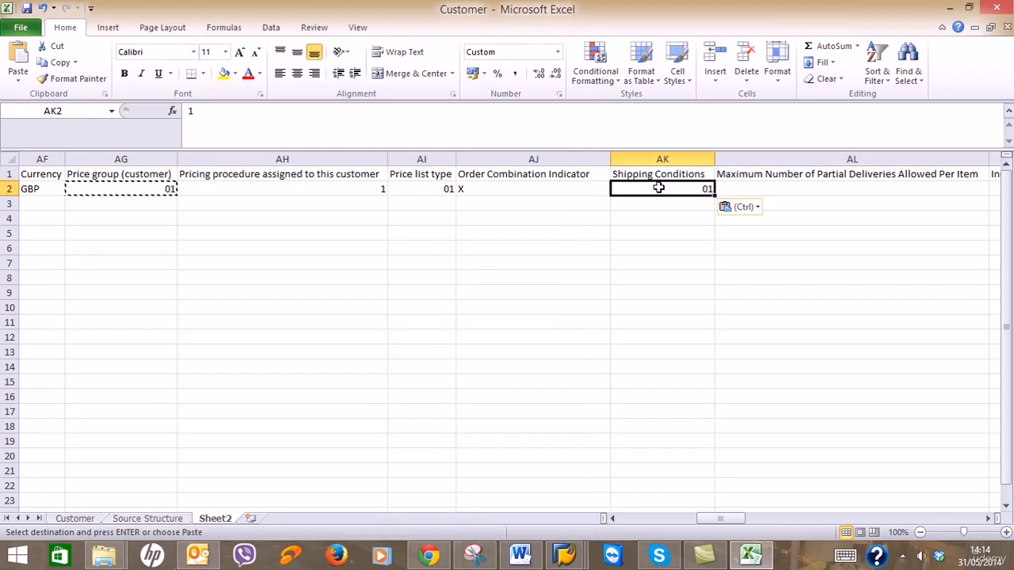
text(02)
key(Tab)
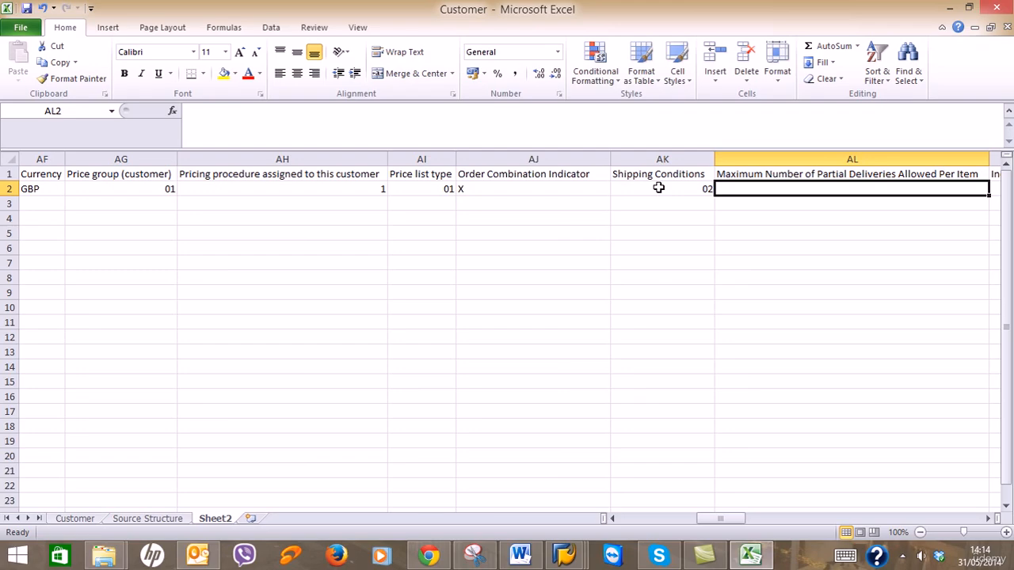
text(9)
key(Tab)
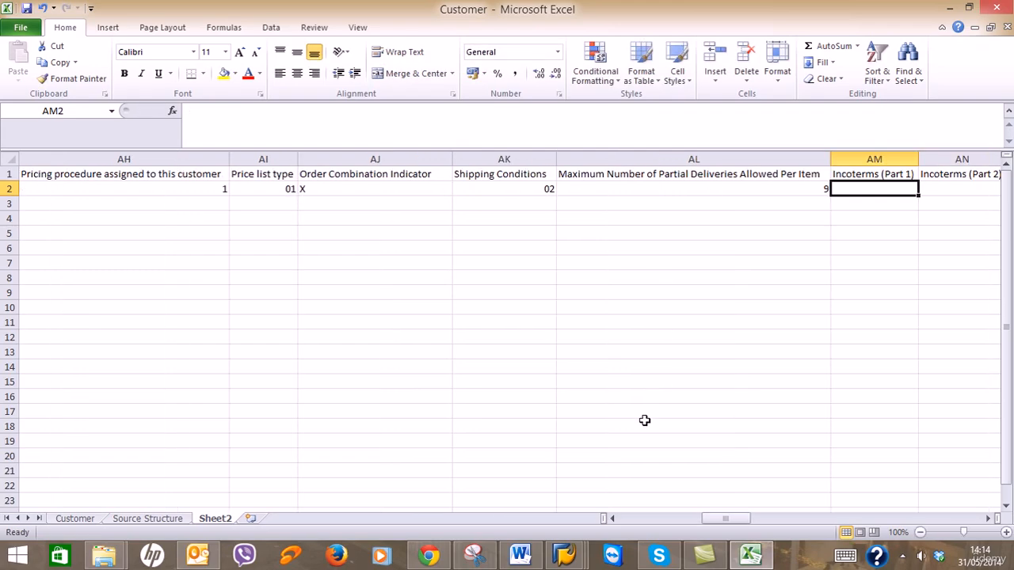
Bring the SAP customer's sales area data back to the front.
click(564, 555)
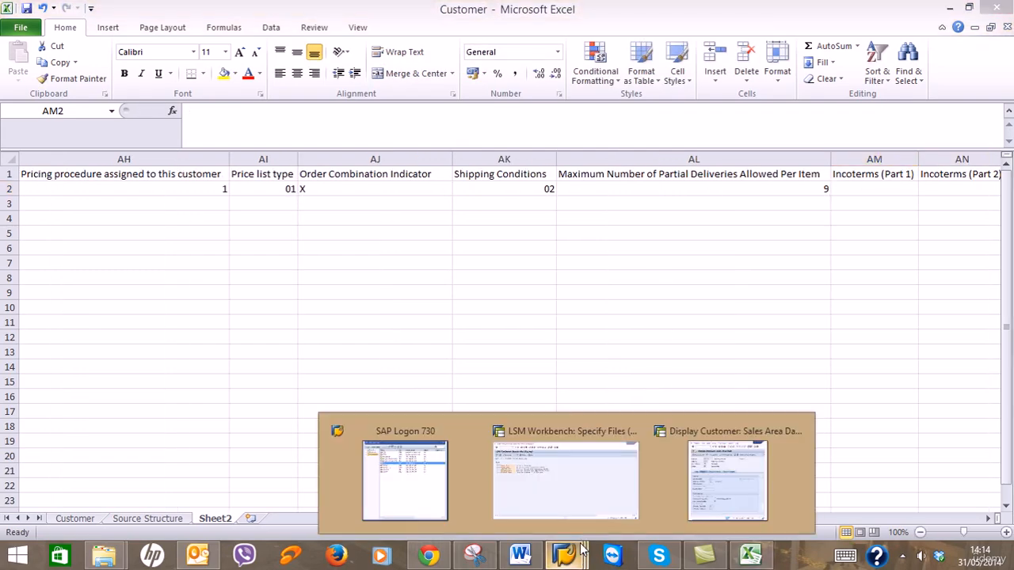
click(710, 498)
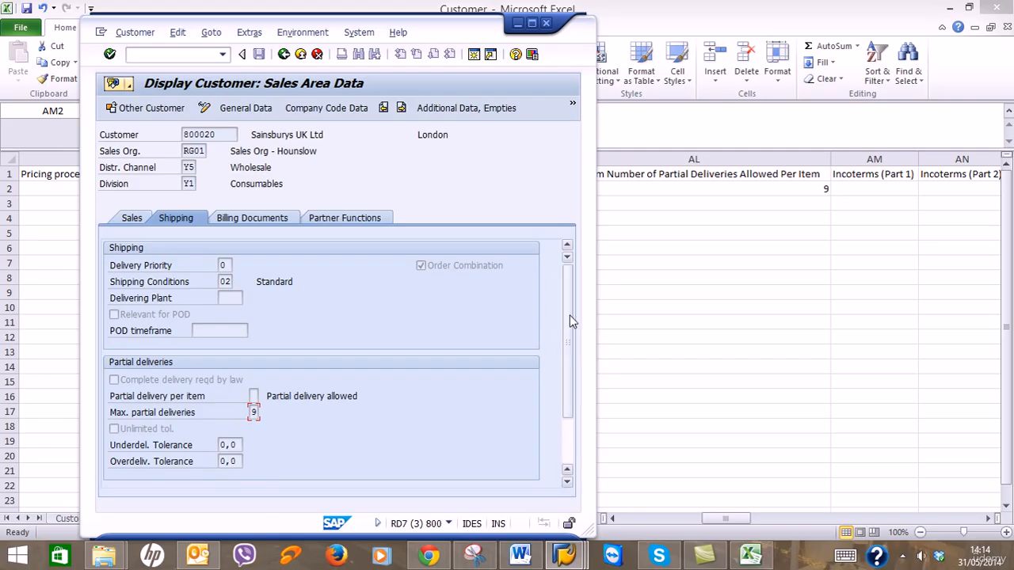
drag(570, 320, 568, 366)
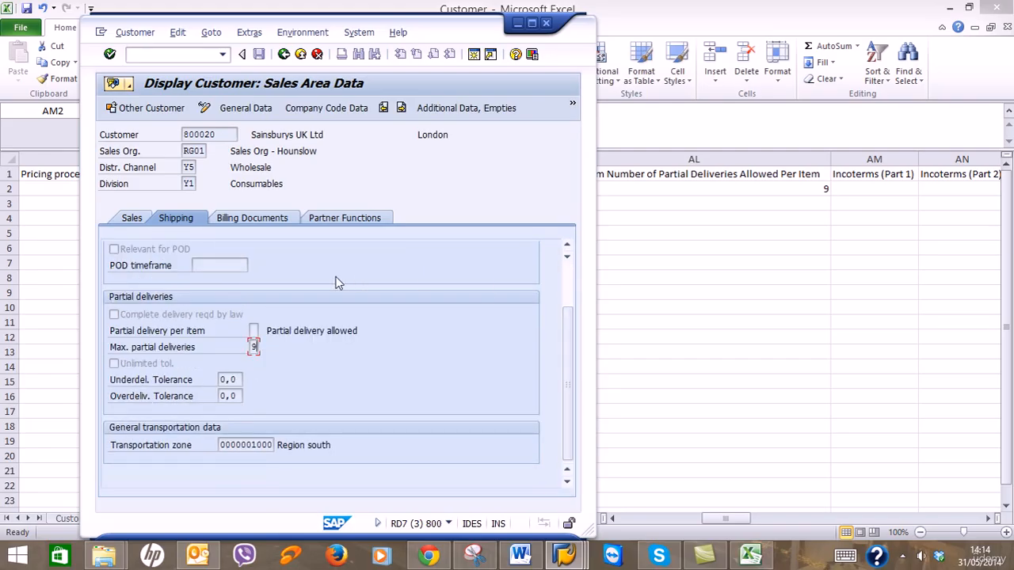
Enter Incoterms CFR and Hounslow in AM2 and AN2 from SAP's billing terms.
click(277, 218)
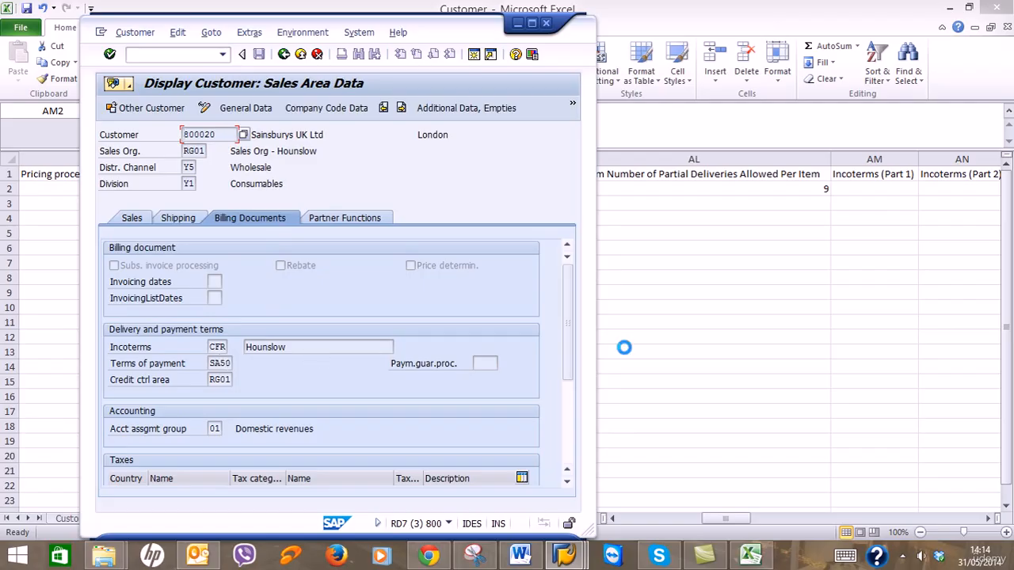
click(880, 187)
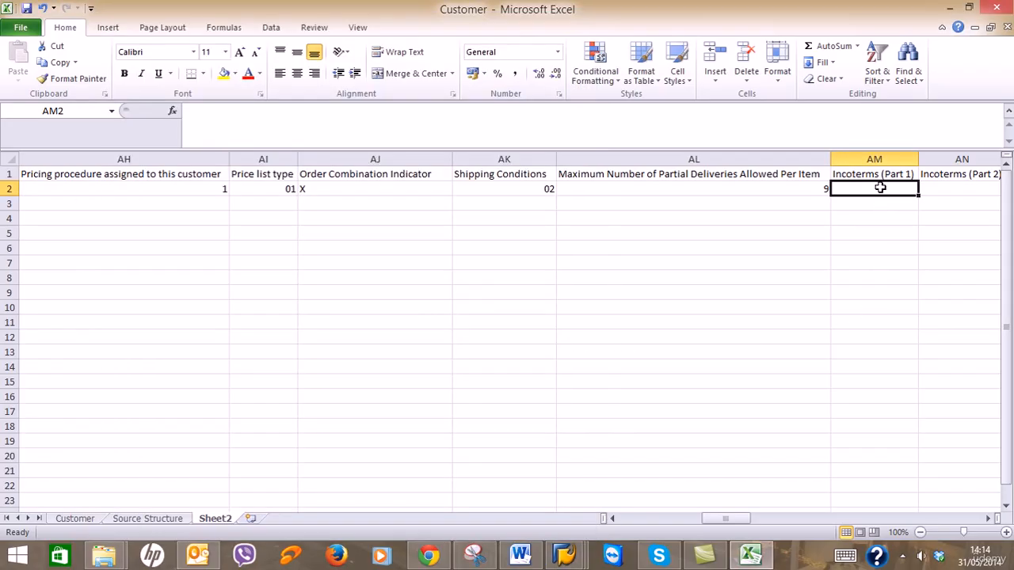
text(CFR)
key(Tab)
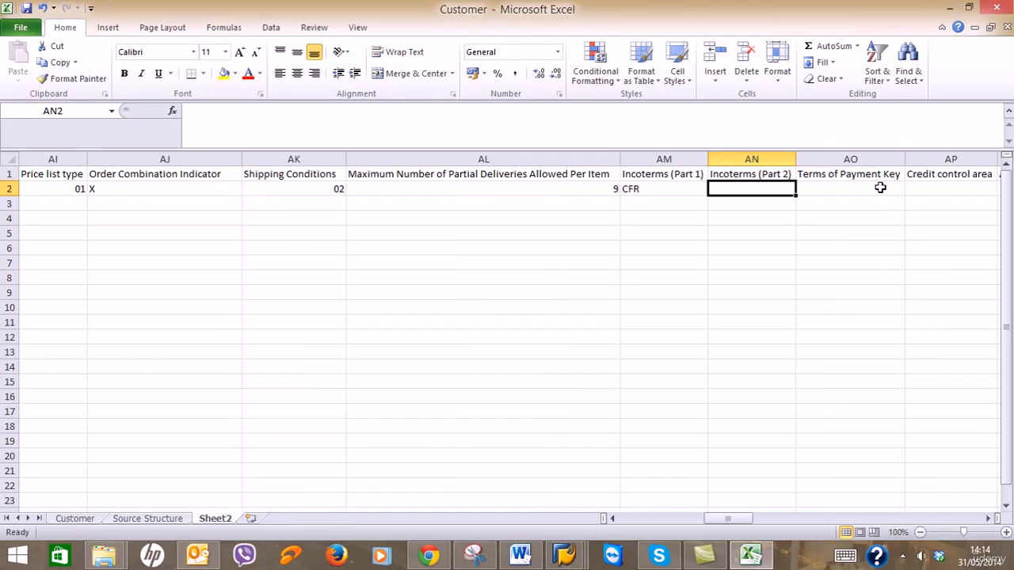
text(Hounslow)
key(Tab)
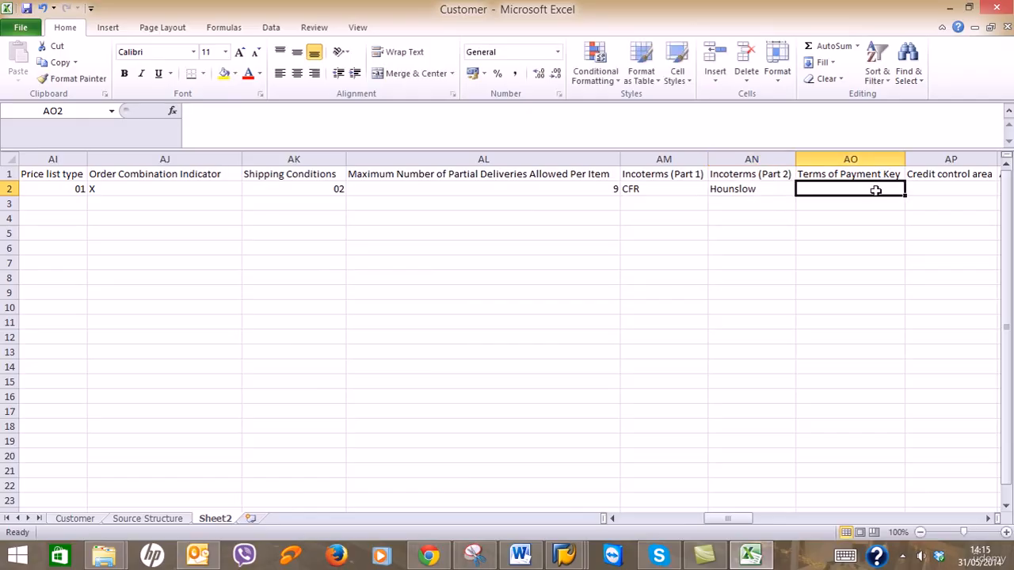
Delete the Terms of Payment Key column from the spreadsheet.
click(586, 555)
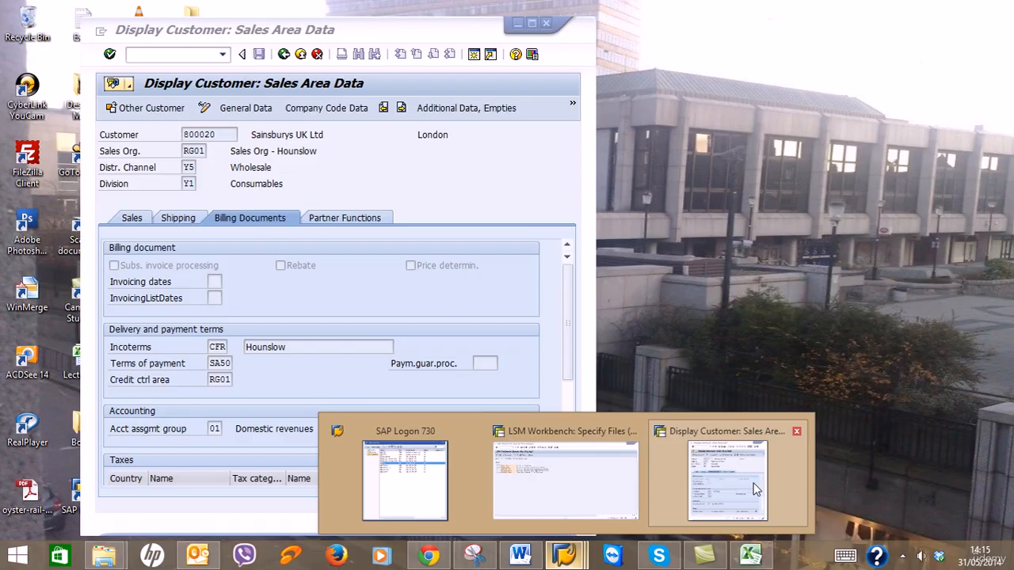
click(755, 489)
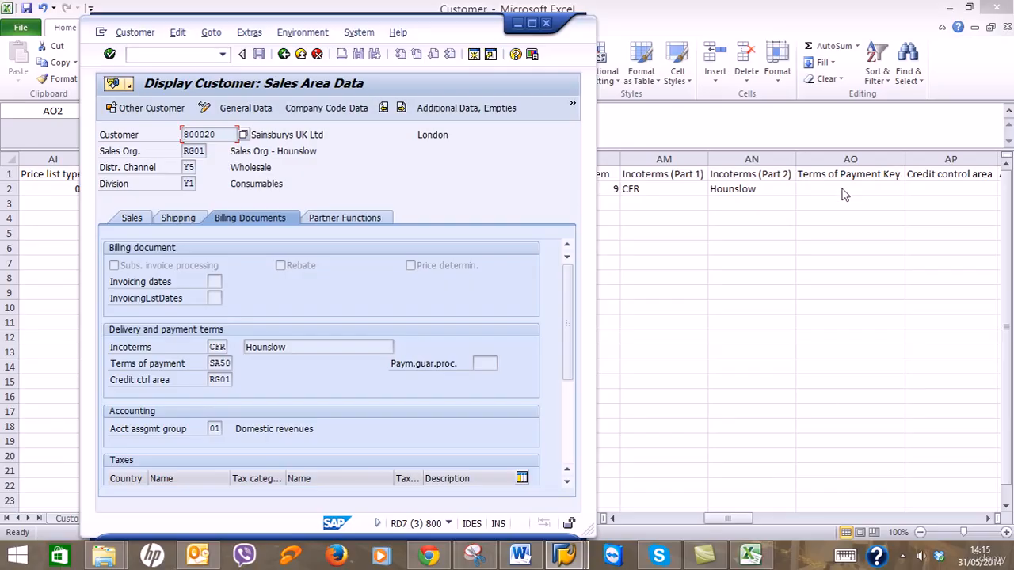
click(519, 24)
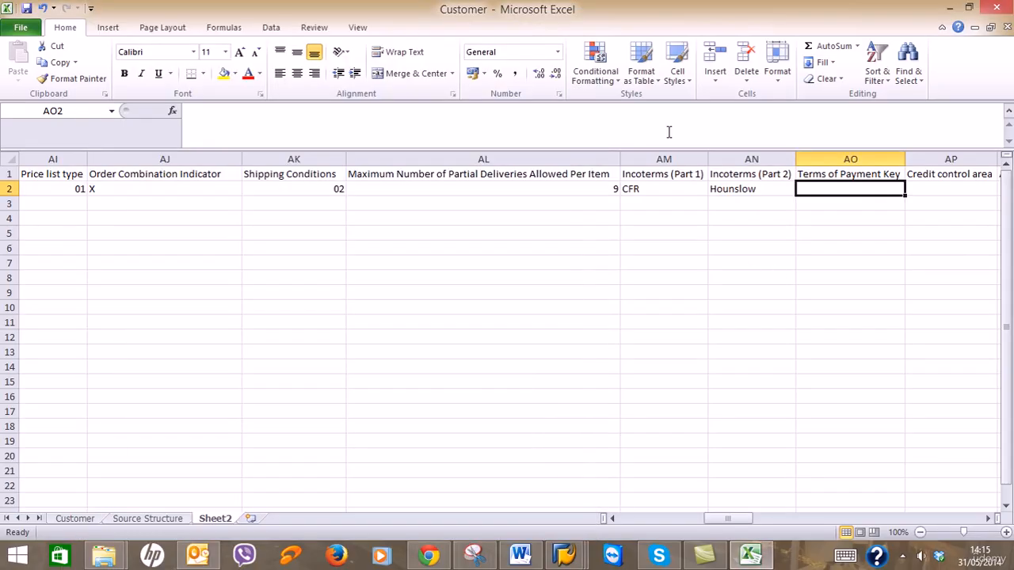
click(863, 158)
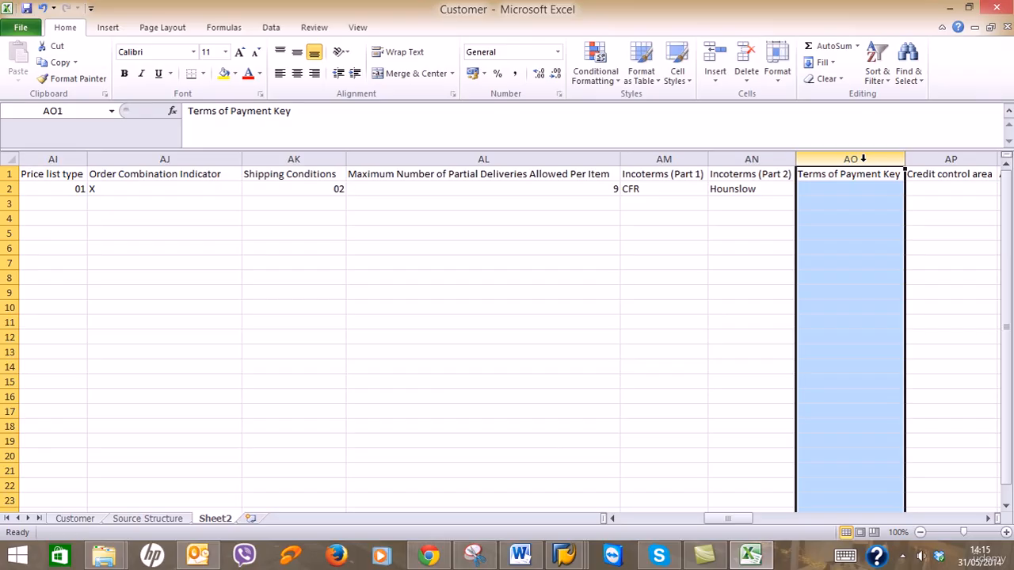
right_click(863, 159)
click(907, 271)
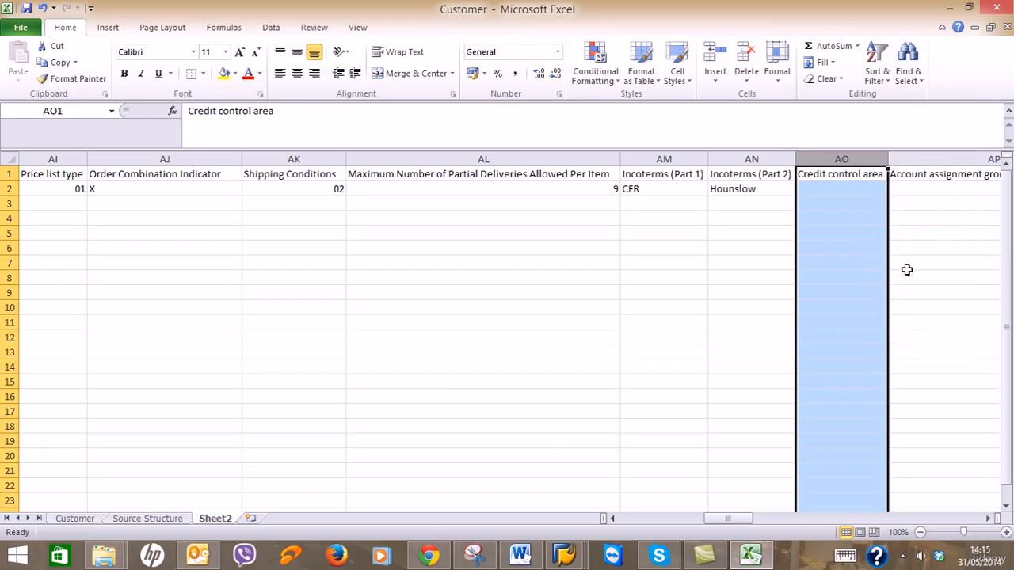
click(863, 190)
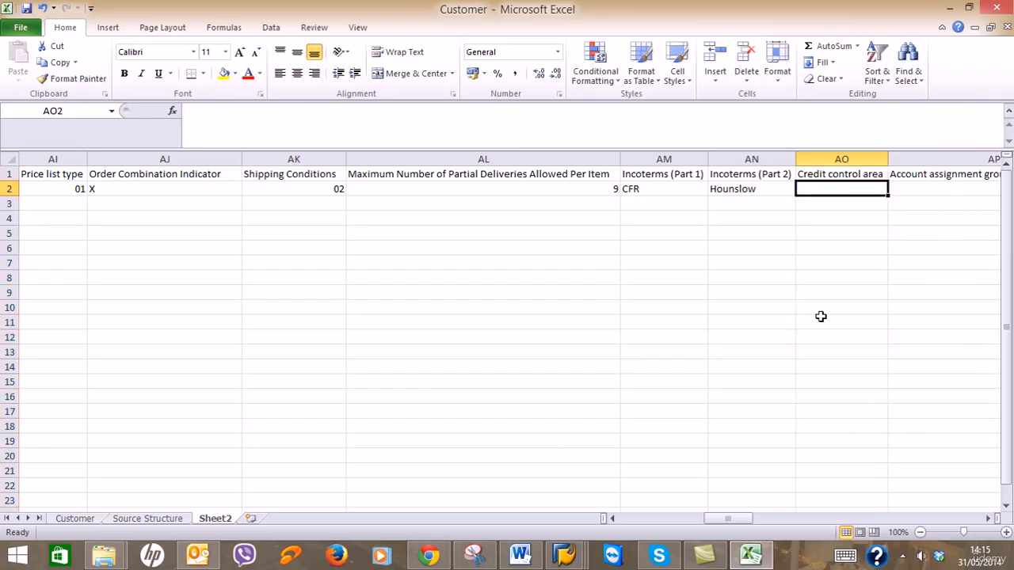
Enter credit control area RG01 in AO2 and account assignment group 01 in AP2.
mouse_move(579, 554)
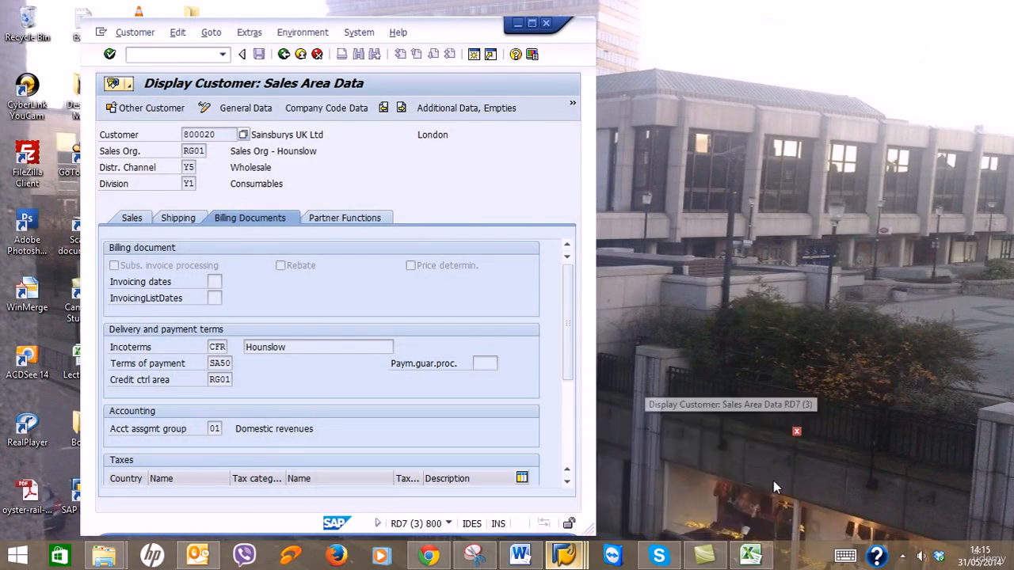
click(773, 481)
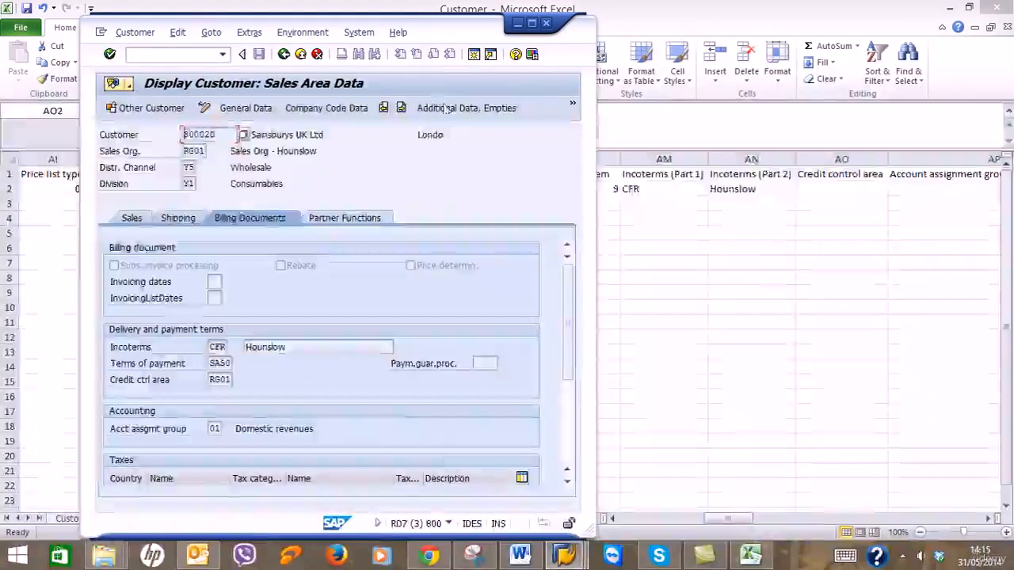
click(516, 24)
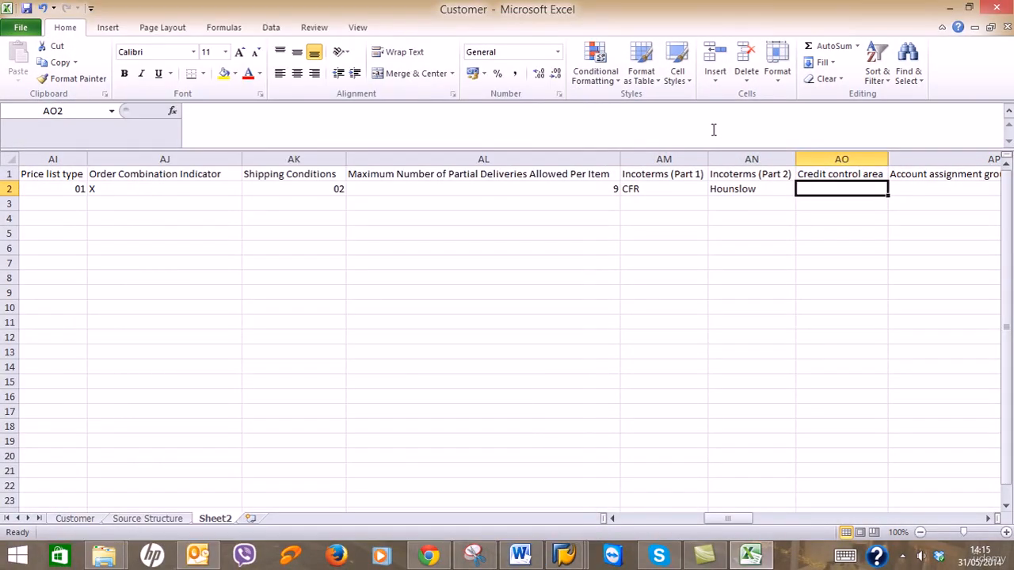
text(RG01)
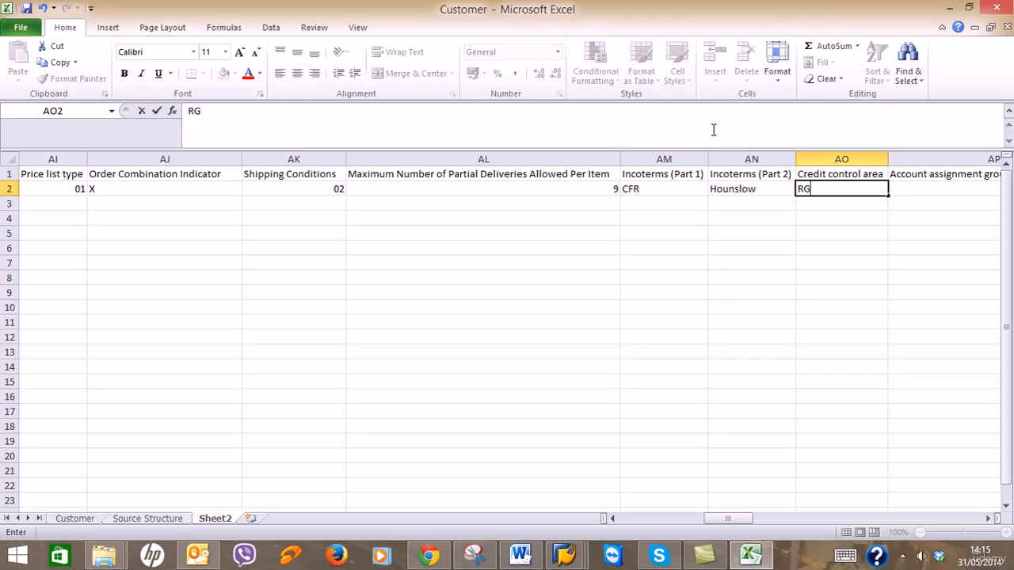
click(320, 188)
key(ctrl+c)
key(Right)
key(Right)
key(Right)
key(Right)
key(Right)
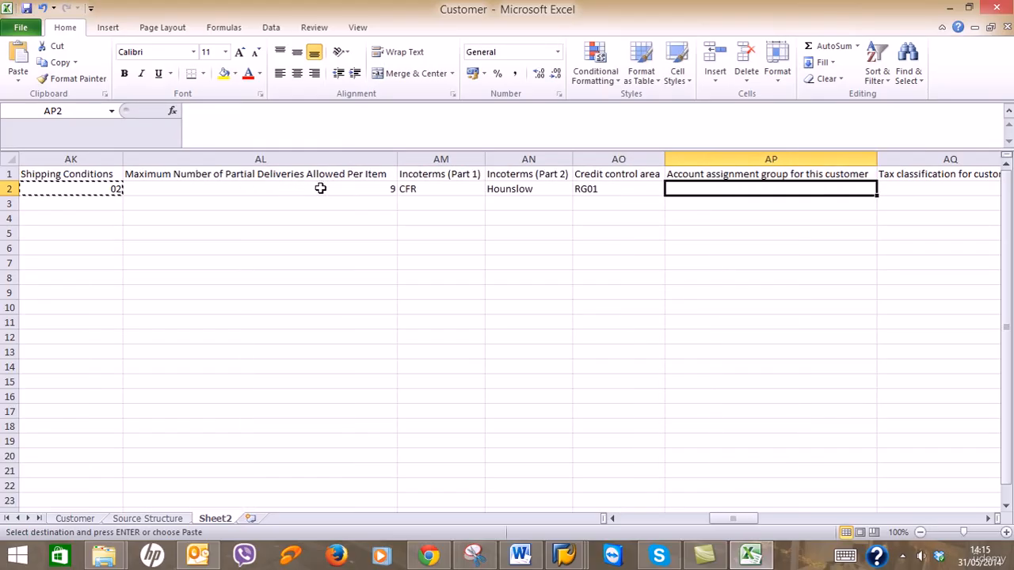
key(ctrl+v)
text(01)
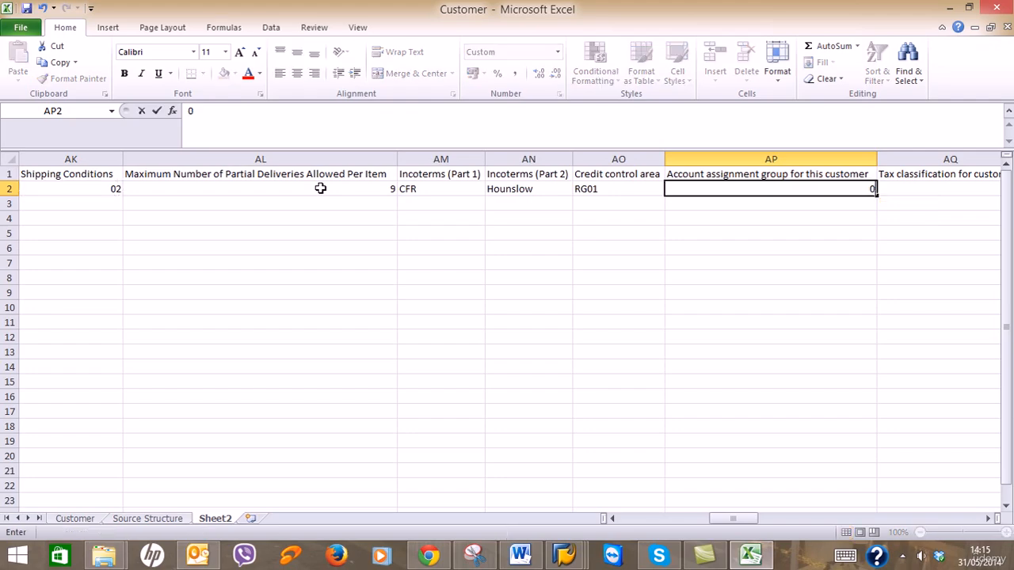
key(Return)
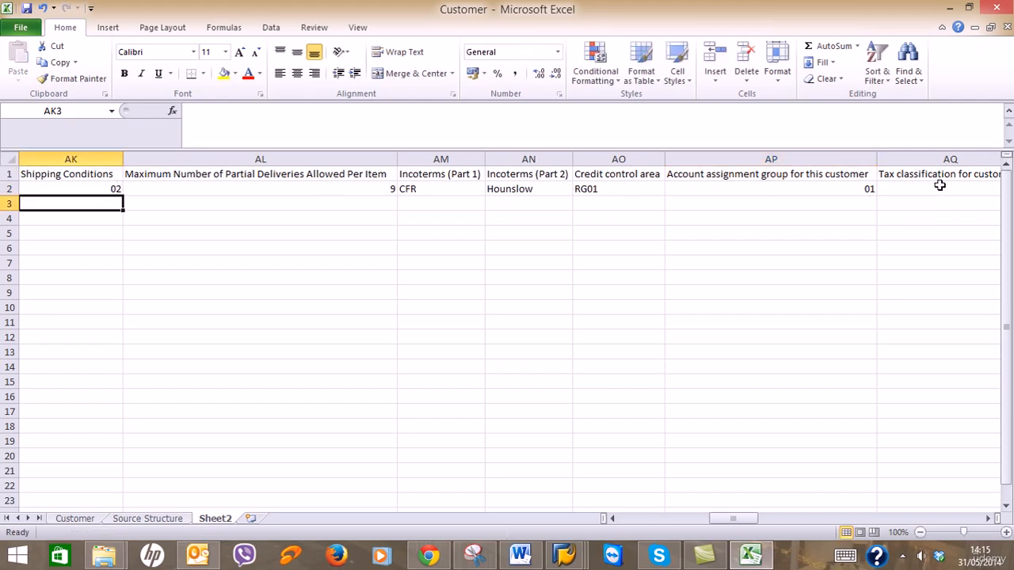
Check SAP's tax classification and enter 1 in the row 2 Tax classification cell.
click(942, 187)
click(990, 519)
click(990, 519)
click(990, 518)
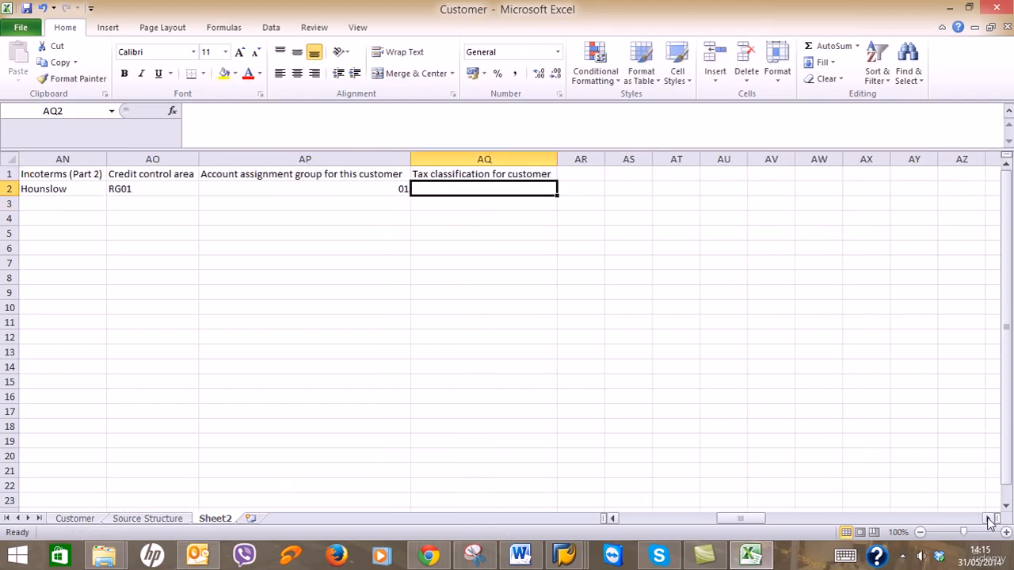
mouse_move(557, 557)
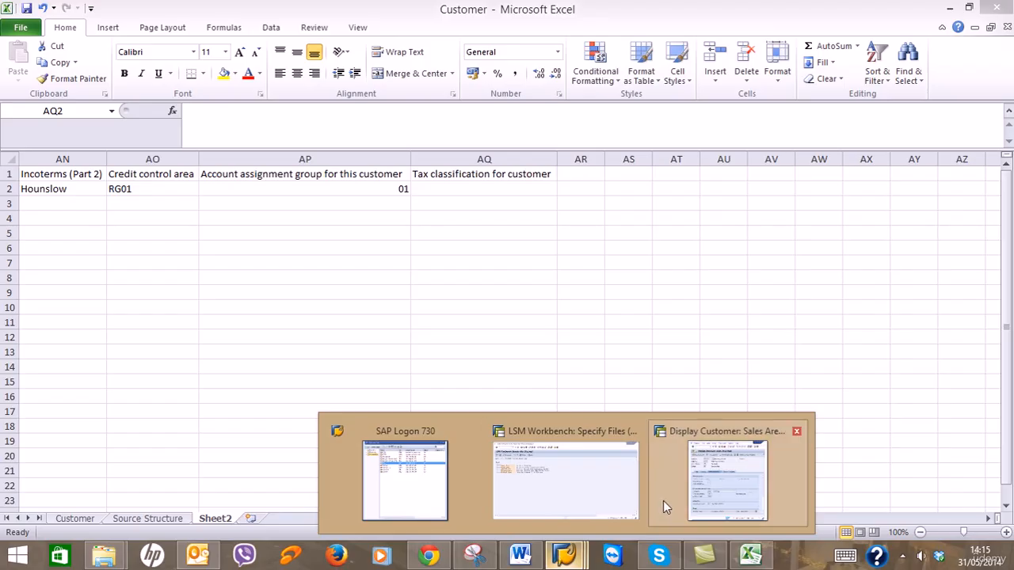
click(698, 490)
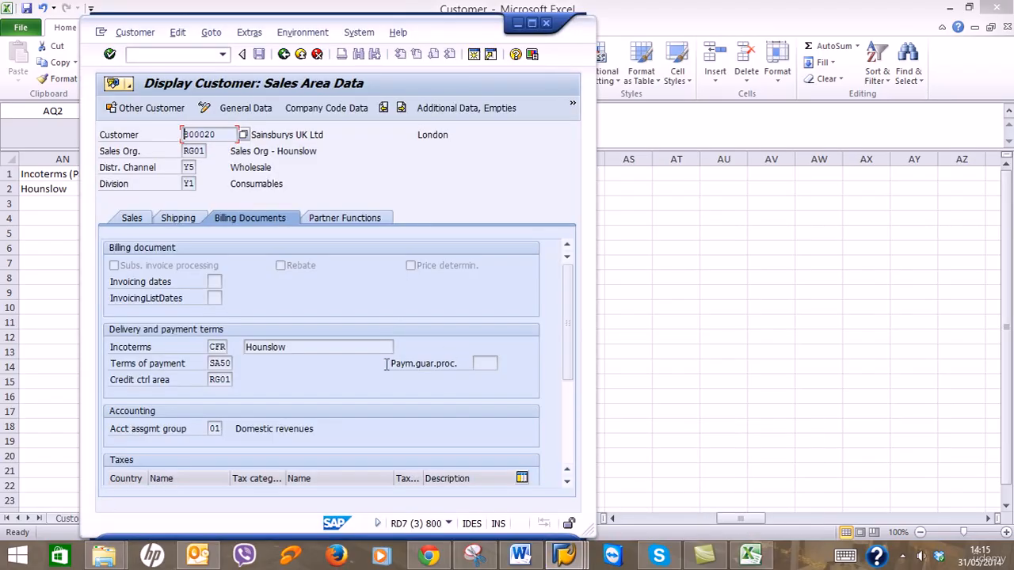
click(566, 422)
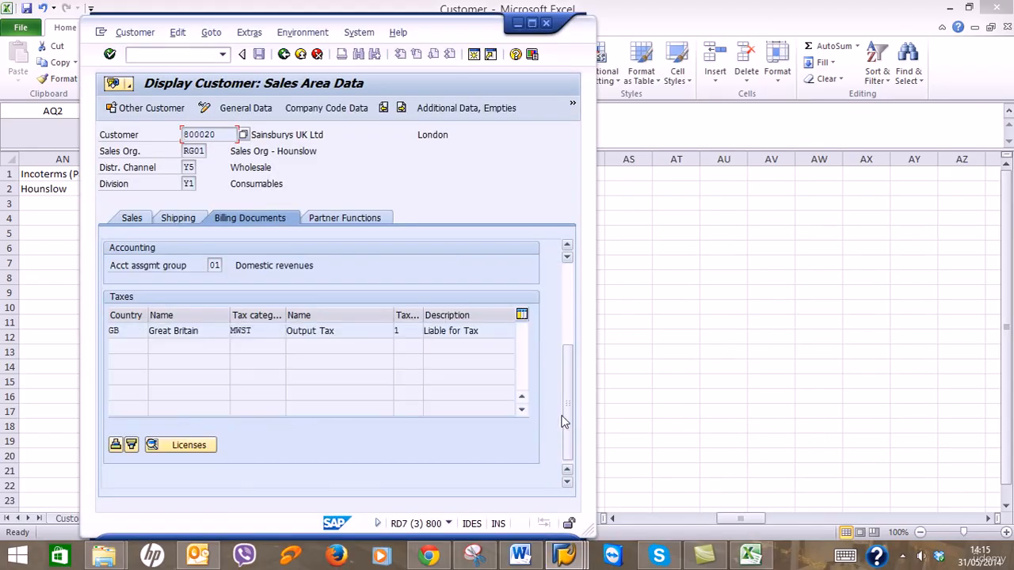
click(518, 23)
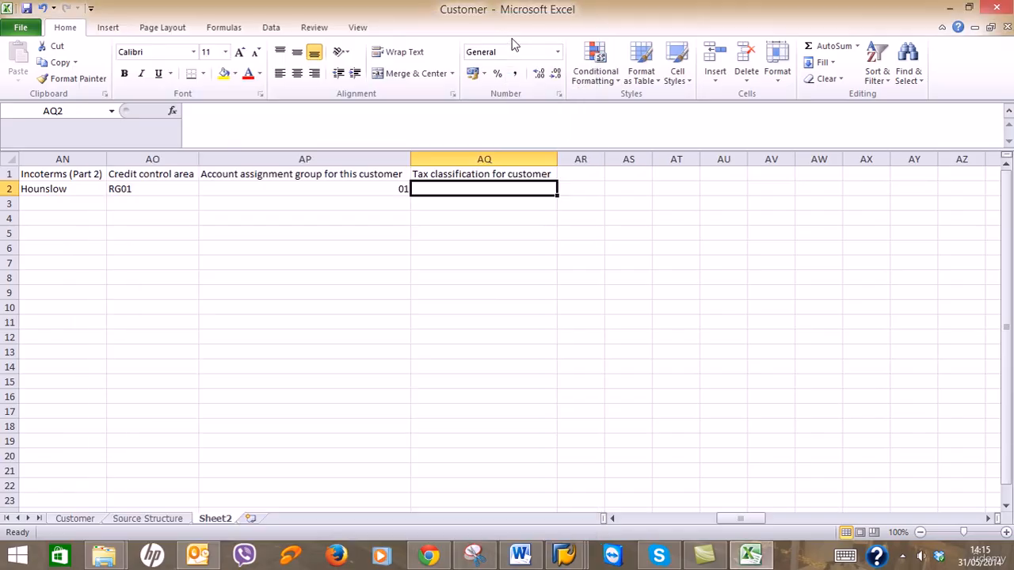
text(1)
key(Return)
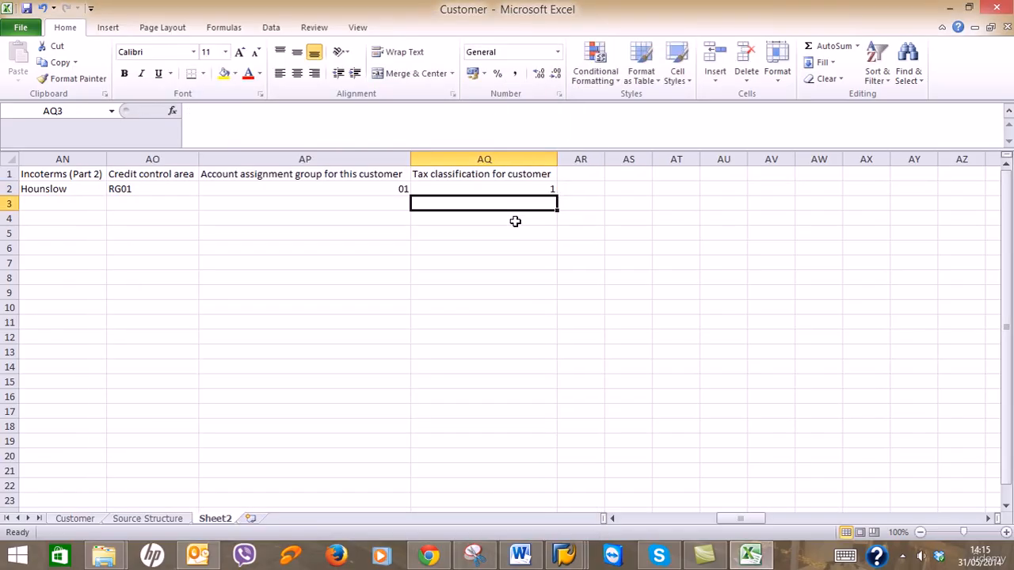
Shrink and restore the spreadsheet window to compare it with SAP.
click(970, 8)
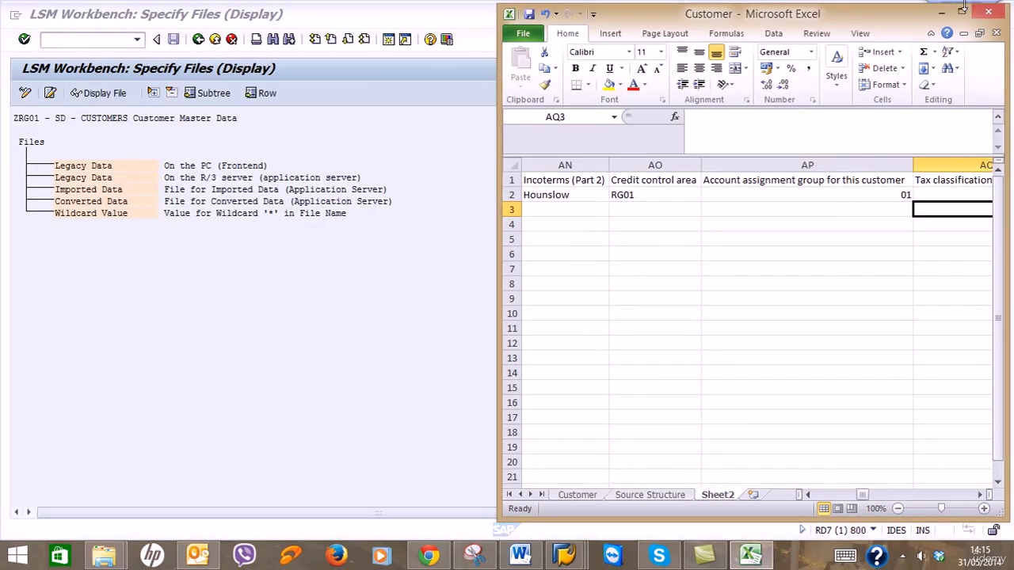
click(961, 12)
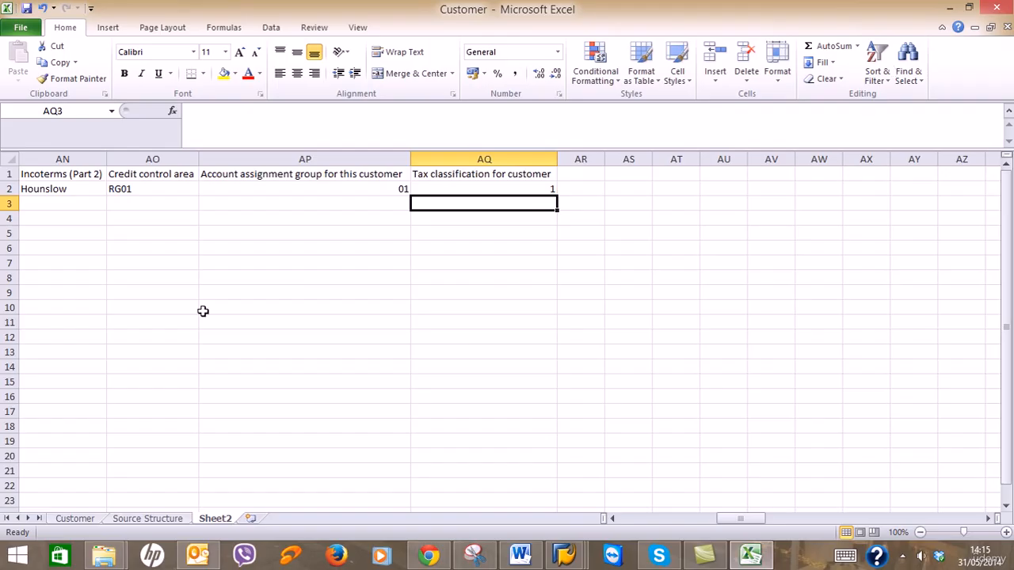
drag(741, 519, 444, 514)
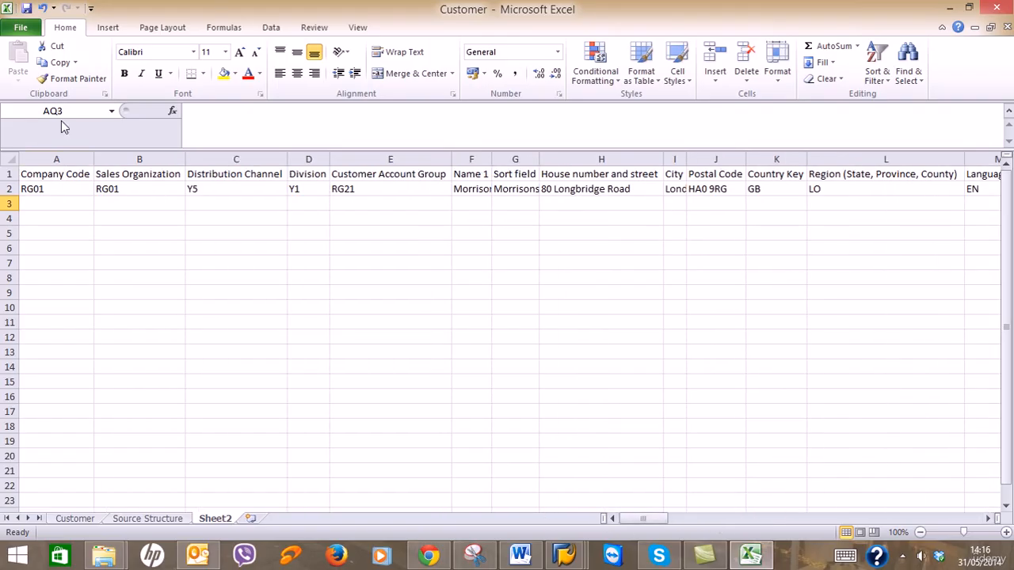
Center-align the whole customer data range on Sheet2.
drag(59, 177, 905, 502)
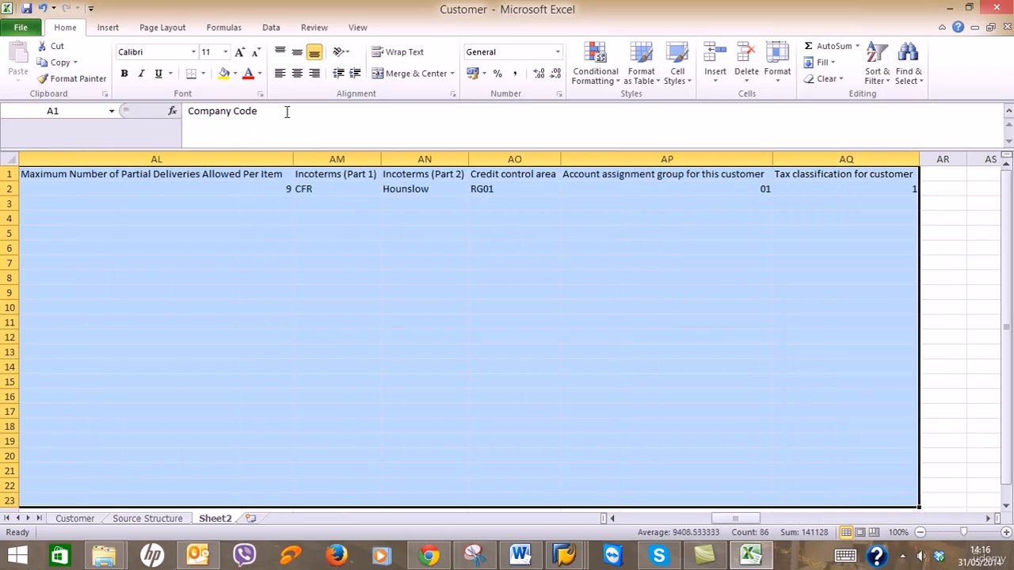
click(297, 73)
click(315, 292)
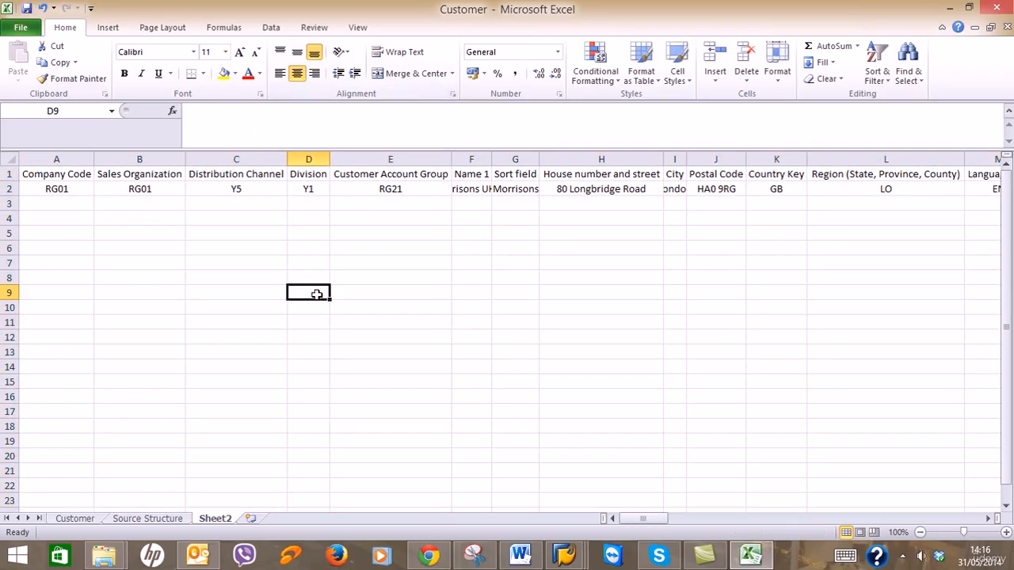
Auto-fit every column width on the sheet to its contents.
click(8, 161)
double_click(91, 160)
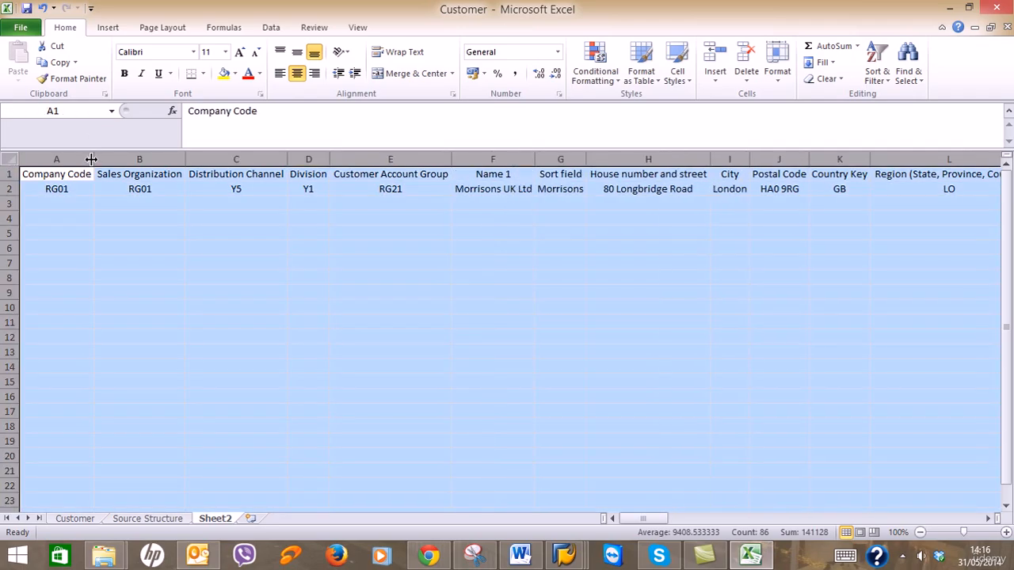
click(264, 302)
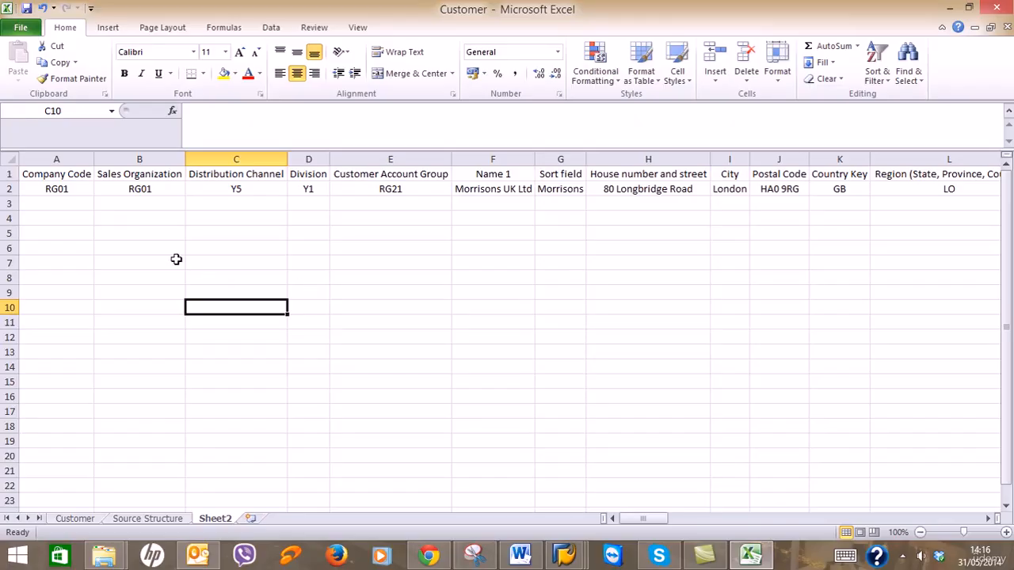
Fill row 2's first common fields down to row 21 as copied values, not a series.
drag(80, 190, 371, 191)
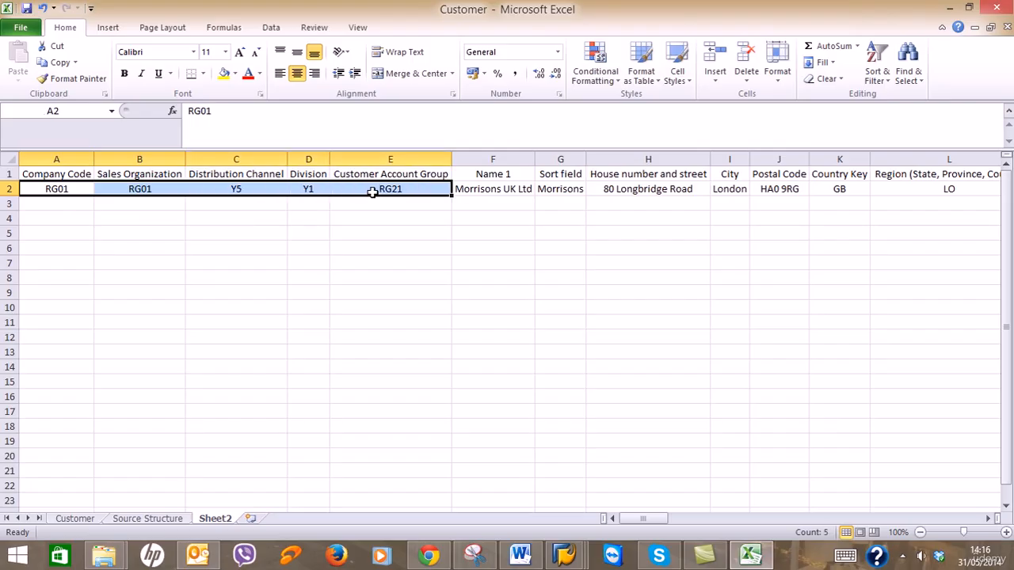
drag(451, 195, 456, 416)
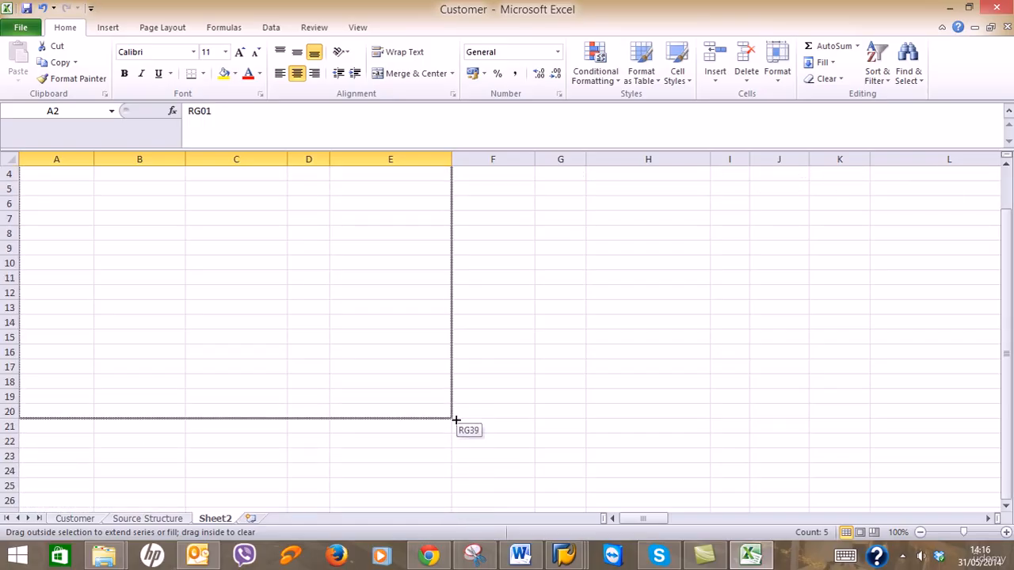
drag(455, 427, 455, 428)
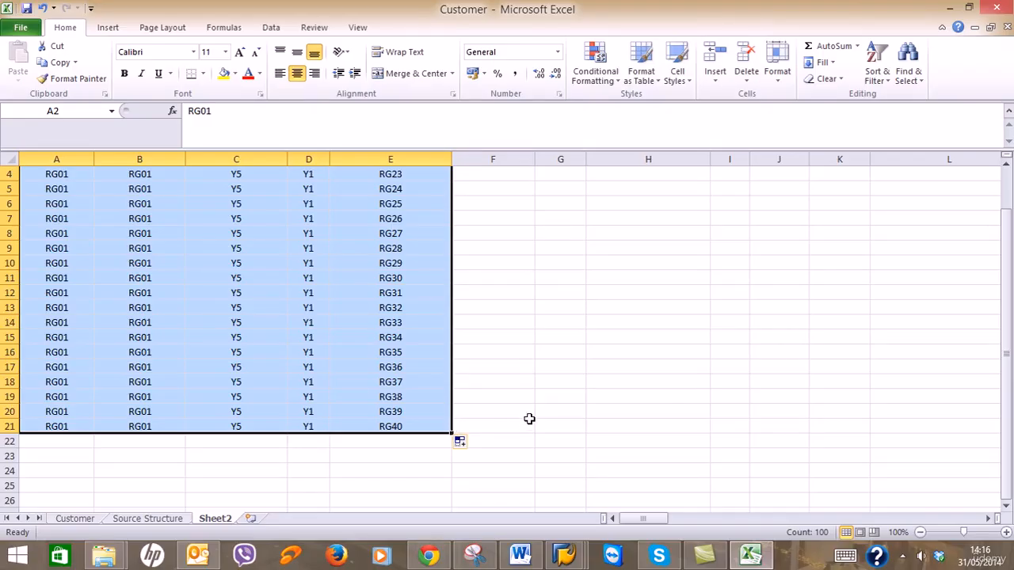
click(461, 443)
click(480, 463)
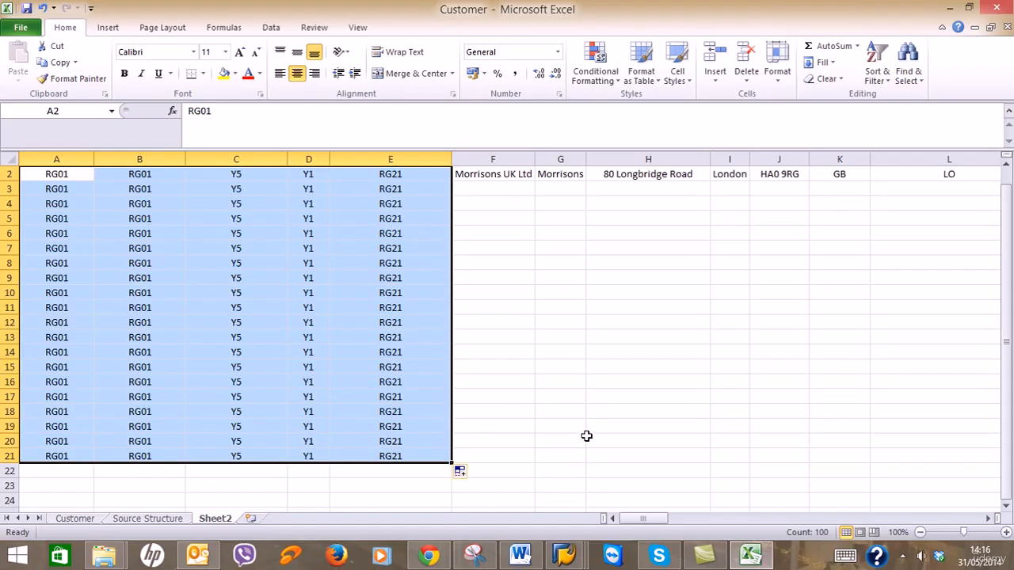
scroll(585, 430, up, 1)
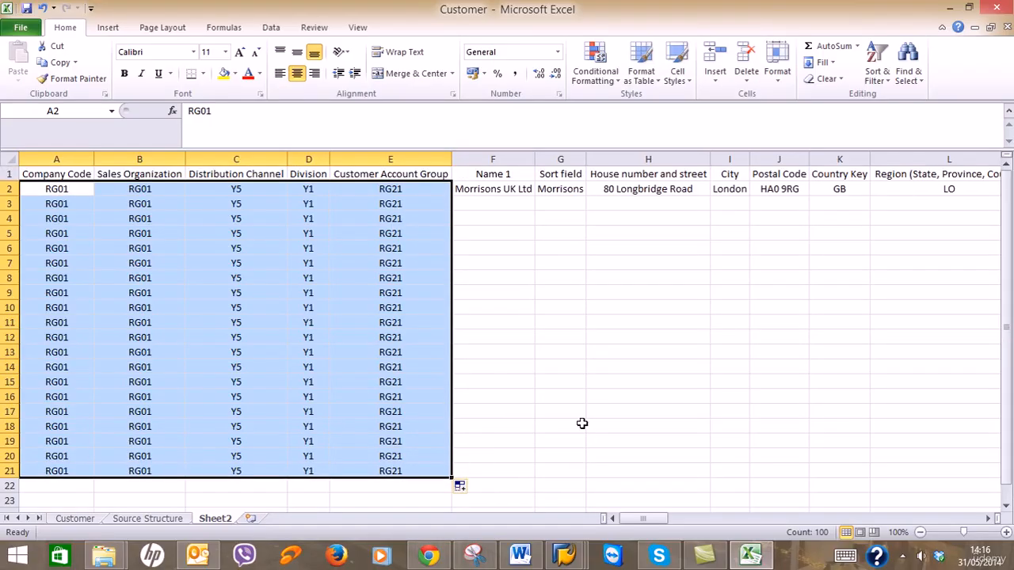
click(519, 202)
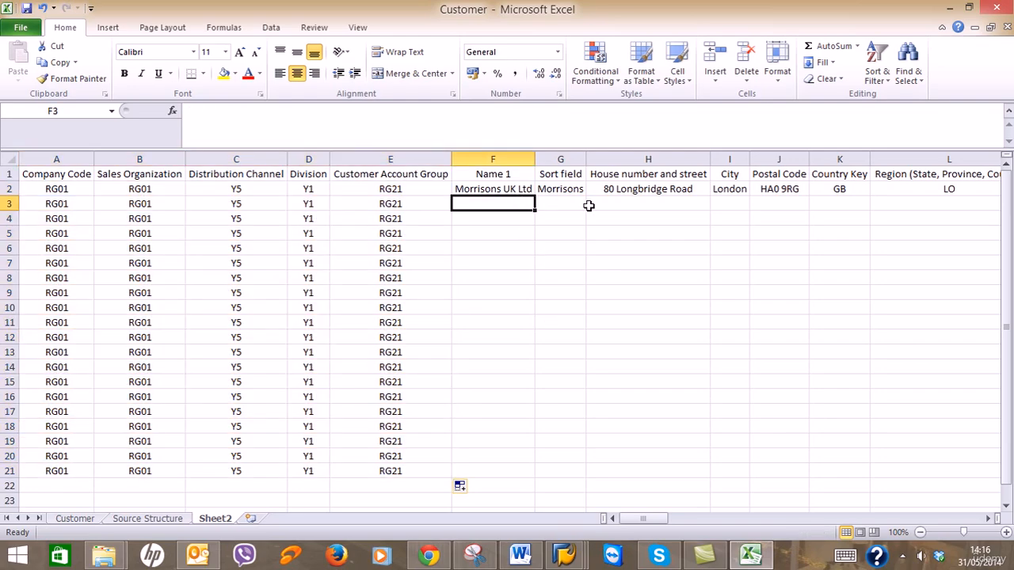
Fill City London down to row 21 and select Country Key, Region and Language Key.
click(739, 194)
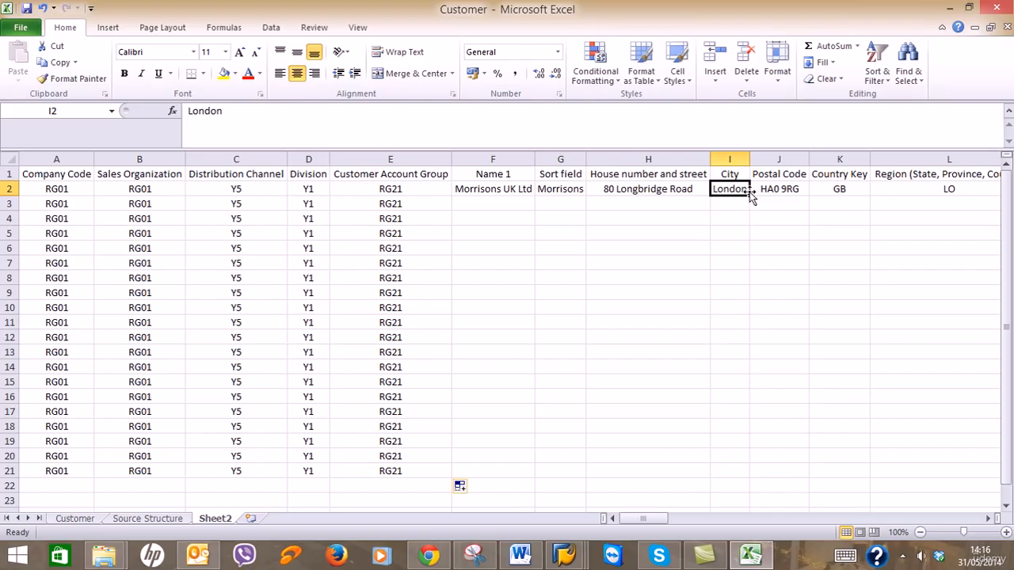
drag(750, 195, 752, 476)
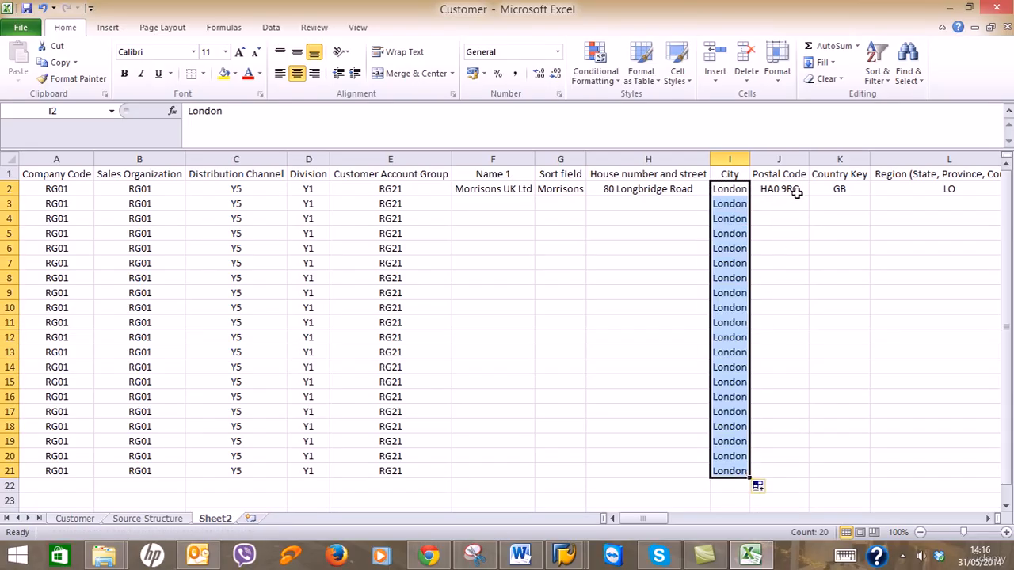
click(824, 192)
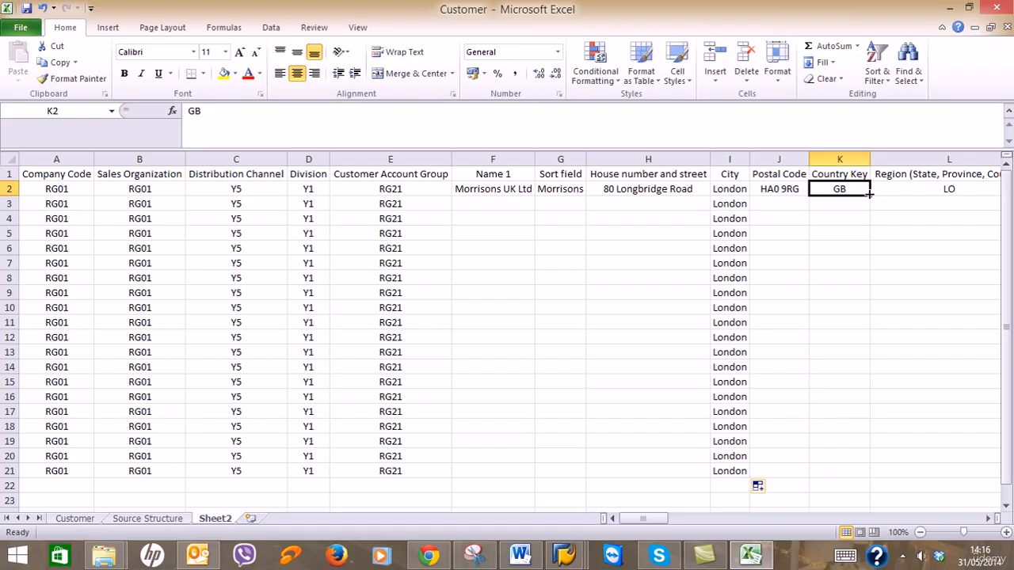
click(988, 518)
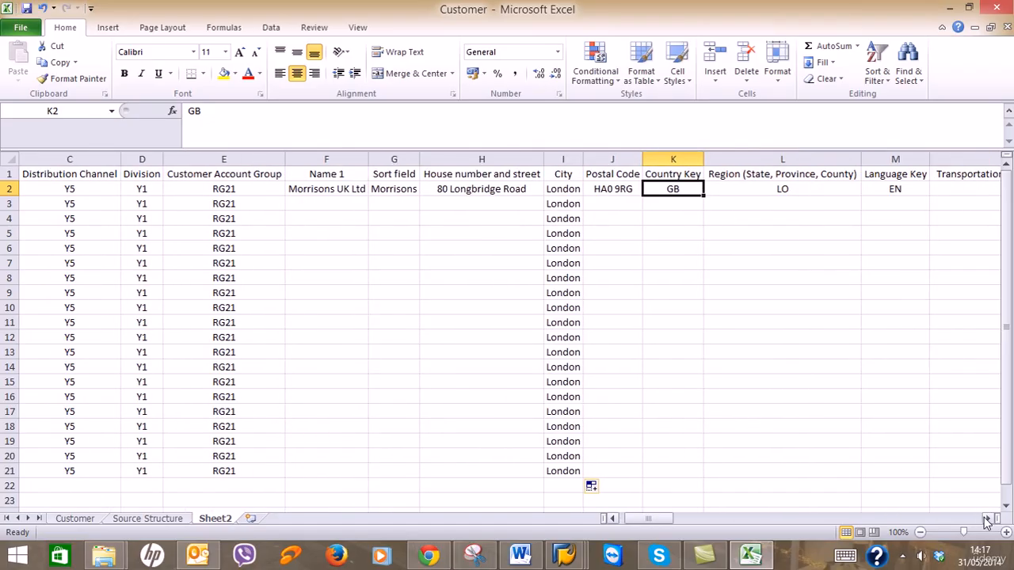
click(988, 519)
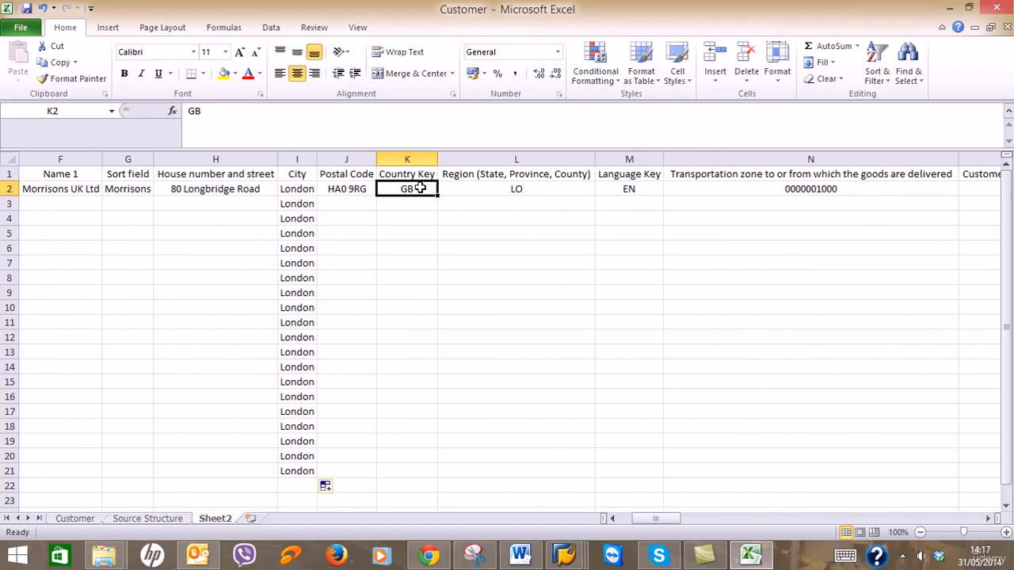
drag(412, 191, 658, 479)
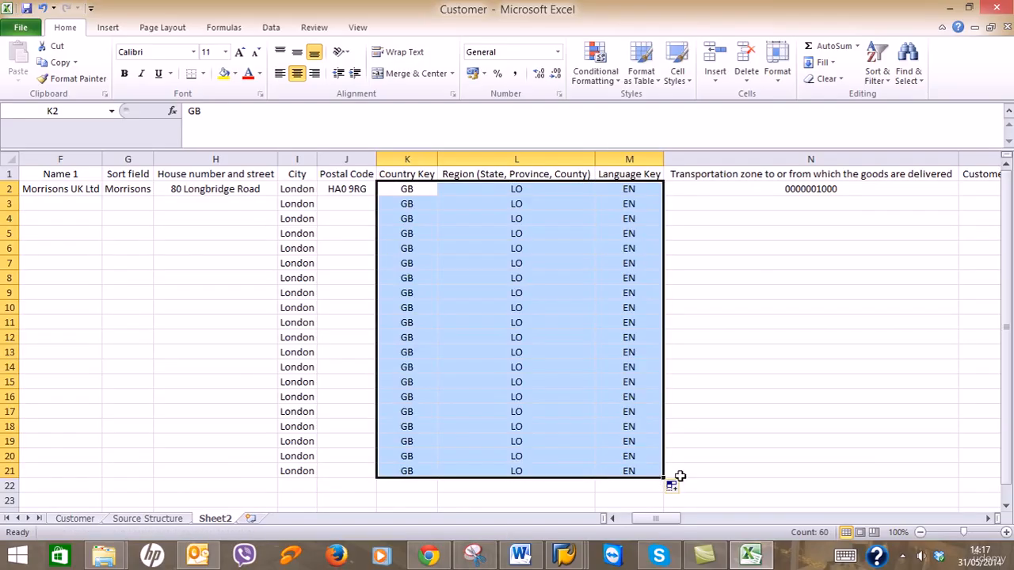
click(987, 518)
click(987, 518)
click(987, 519)
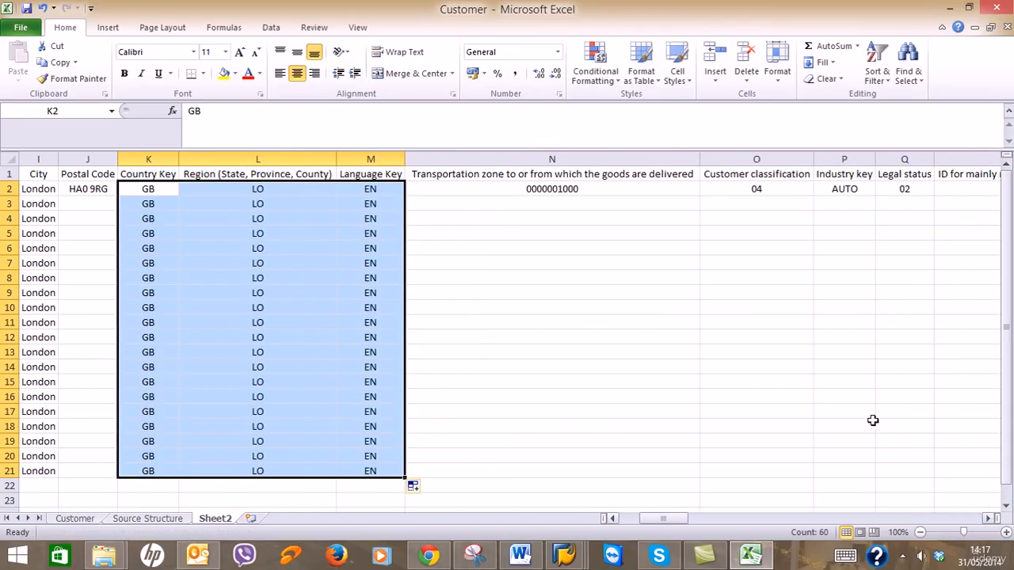
Fill N2 through Legal status down to row 21 as copies, keeping legal status 02.
click(619, 189)
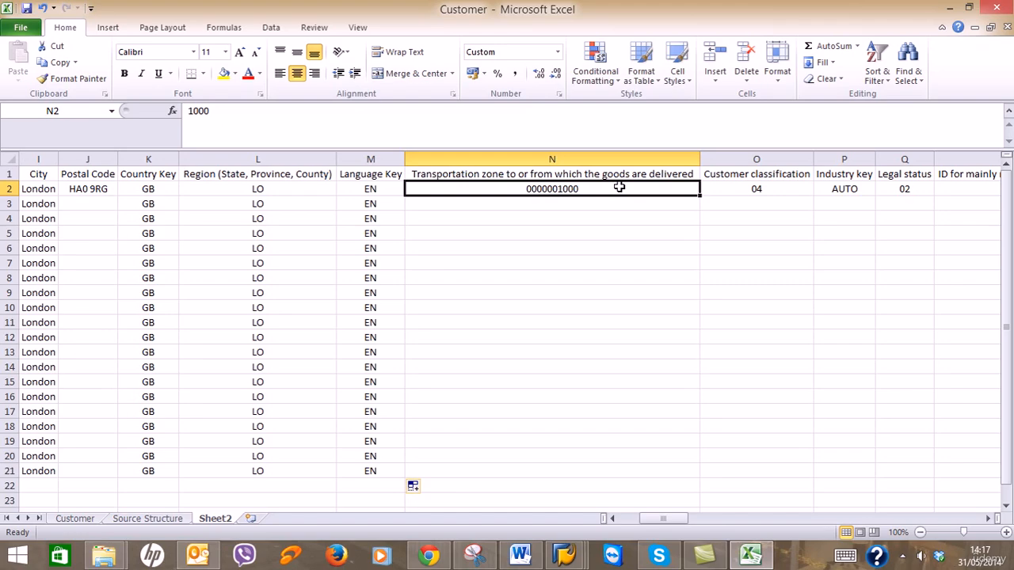
drag(619, 189, 938, 479)
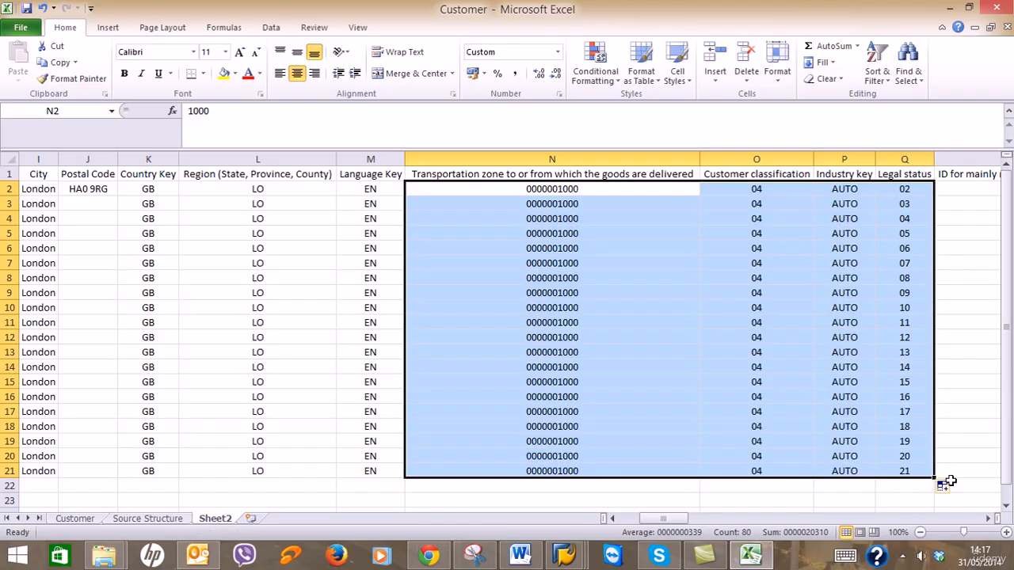
click(945, 484)
click(929, 415)
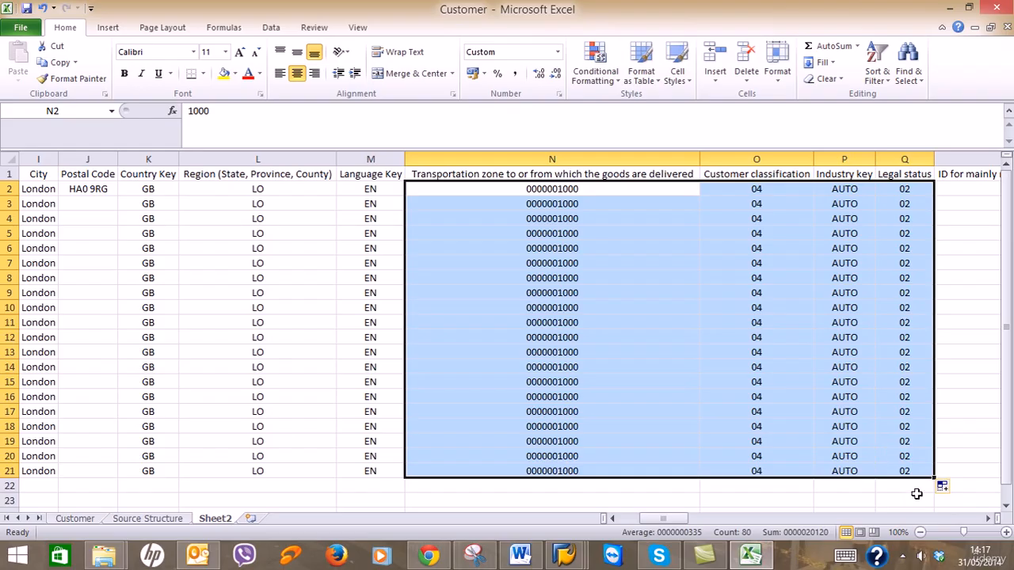
scroll(988, 518, right, 7)
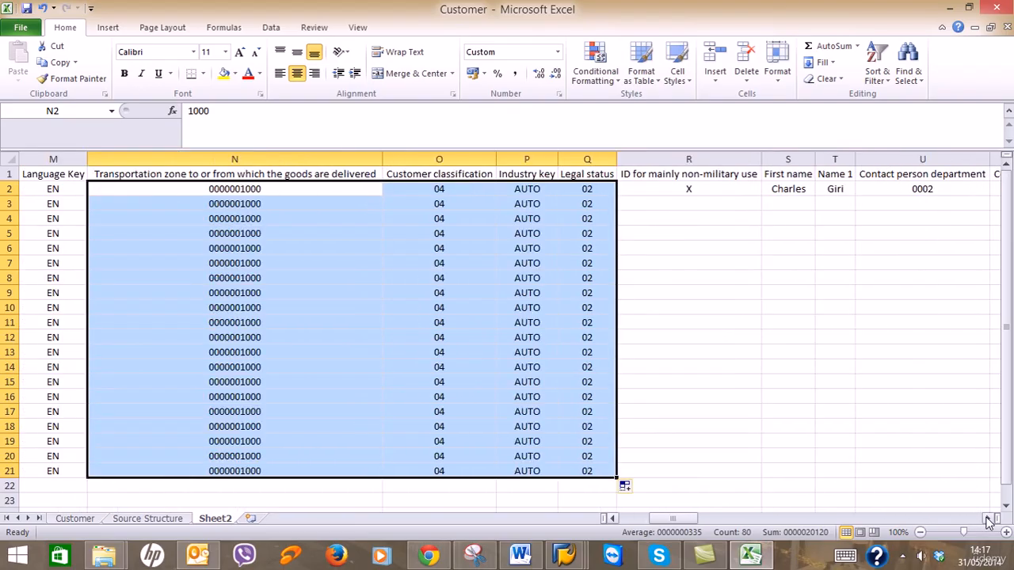
Fill the non-military X flag from row 2 down to row 21.
click(213, 187)
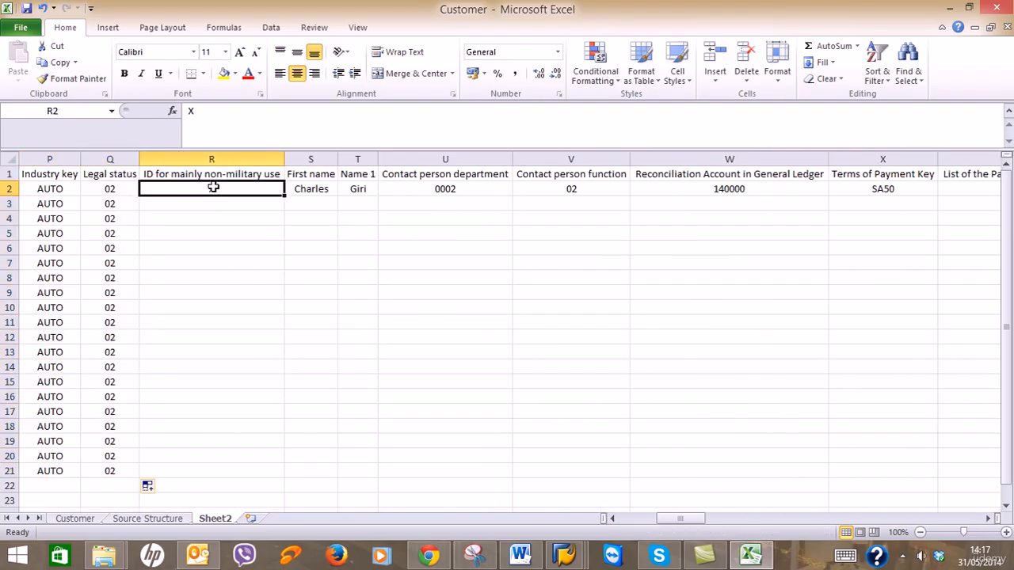
drag(210, 188, 235, 468)
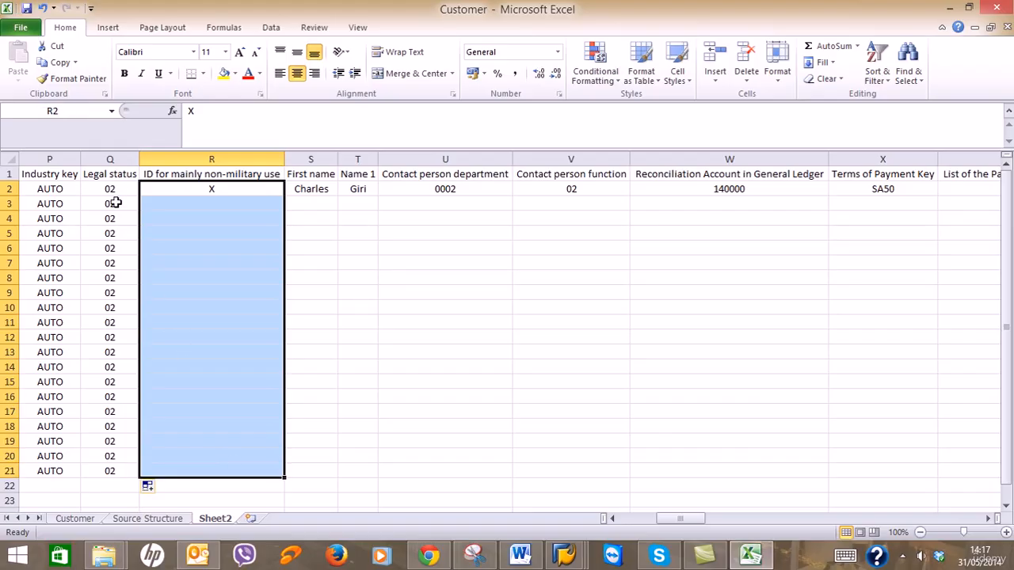
click(529, 296)
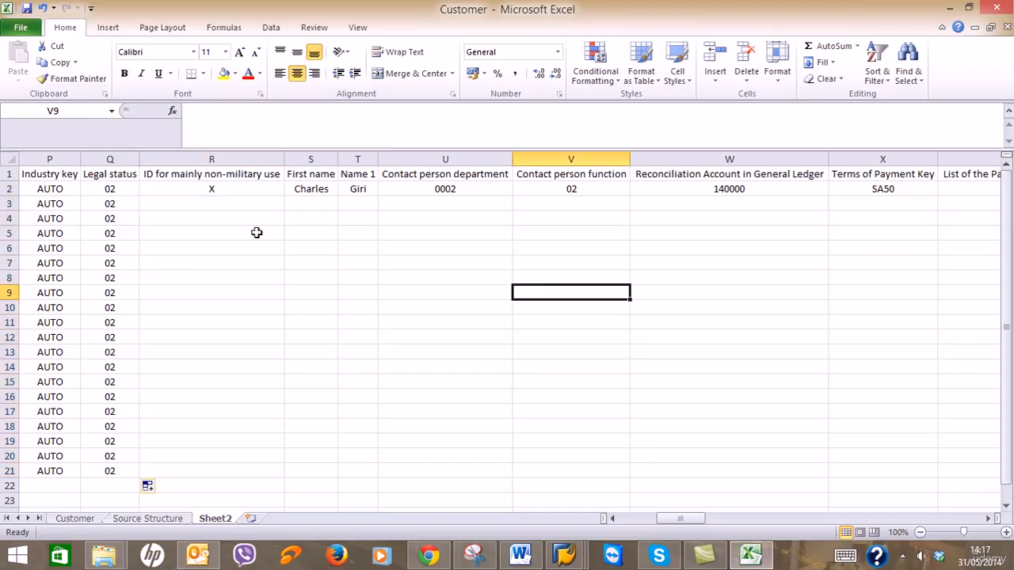
click(240, 190)
drag(284, 194, 292, 486)
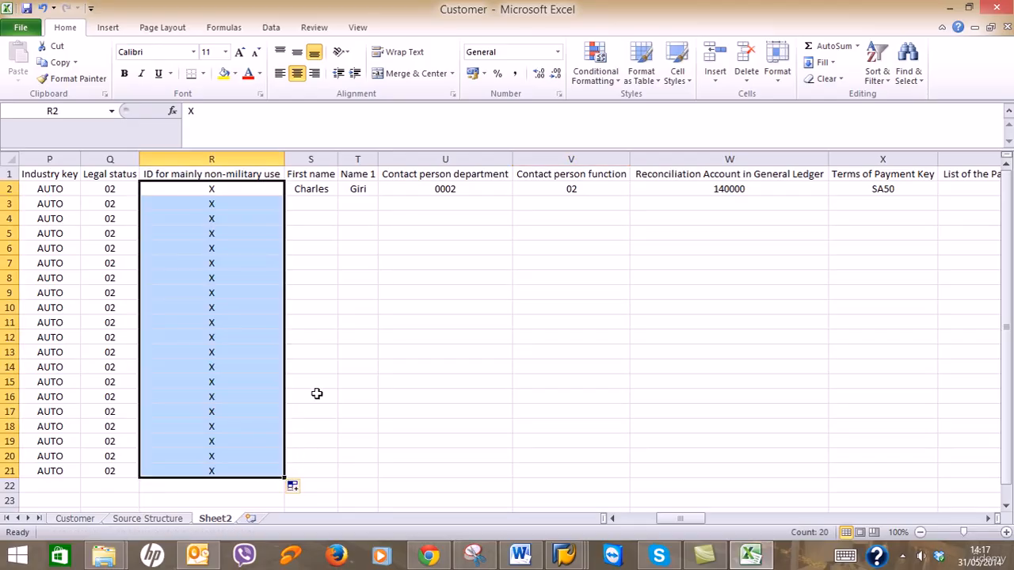
Fill row 2's contact and payment-term values down to row 21, keeping SA50 unchanged.
click(489, 190)
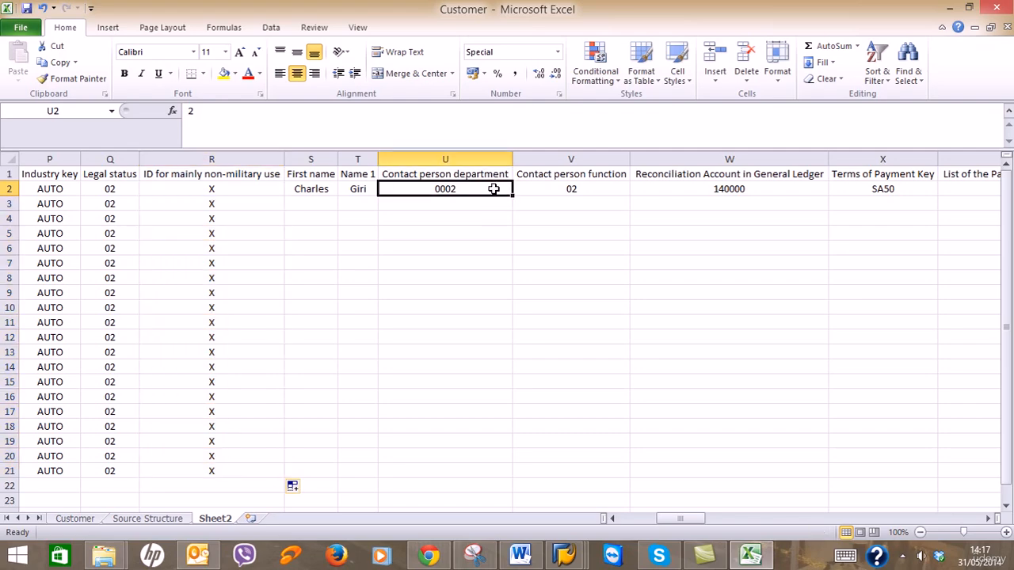
drag(493, 189, 929, 477)
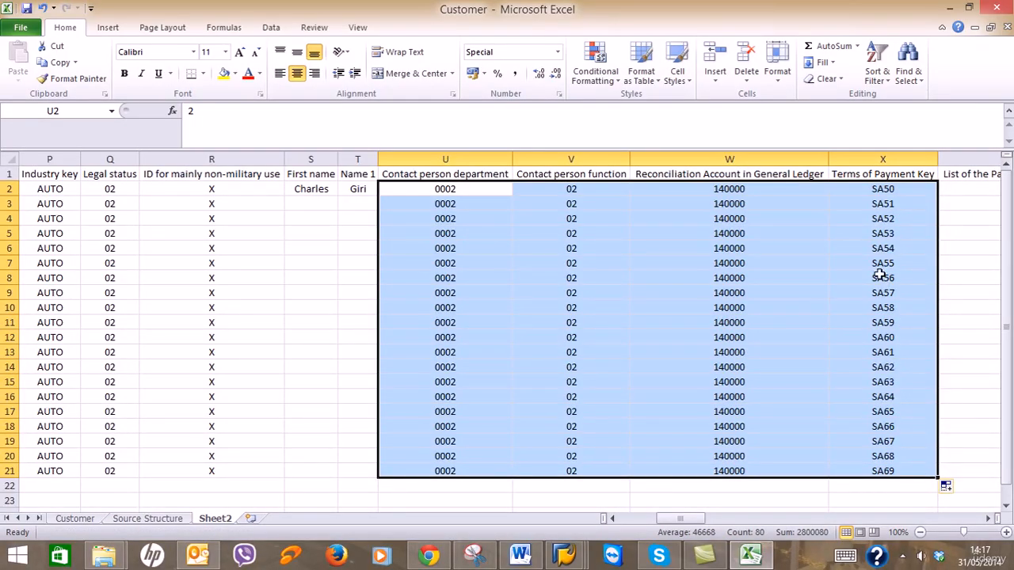
click(951, 487)
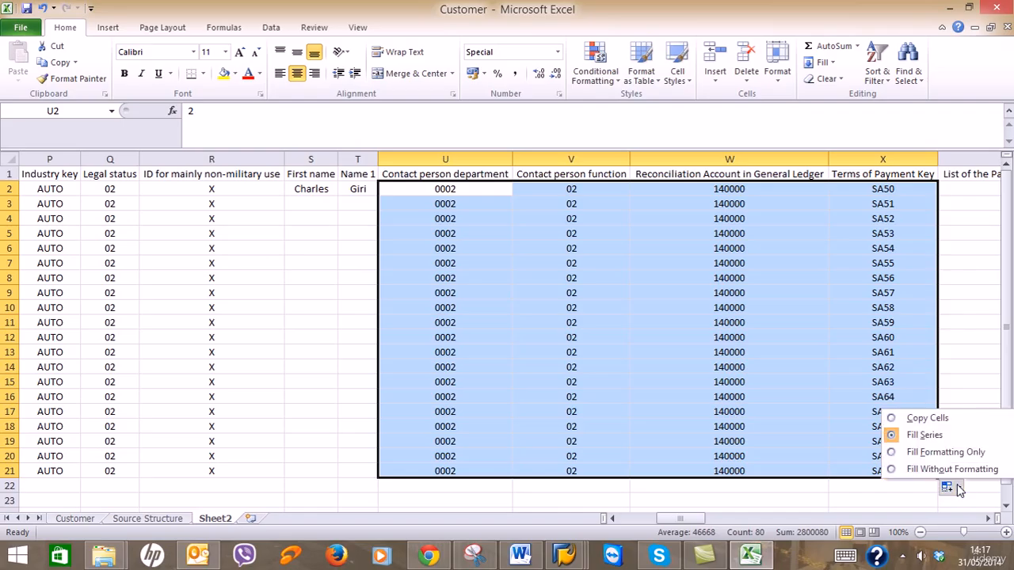
click(927, 418)
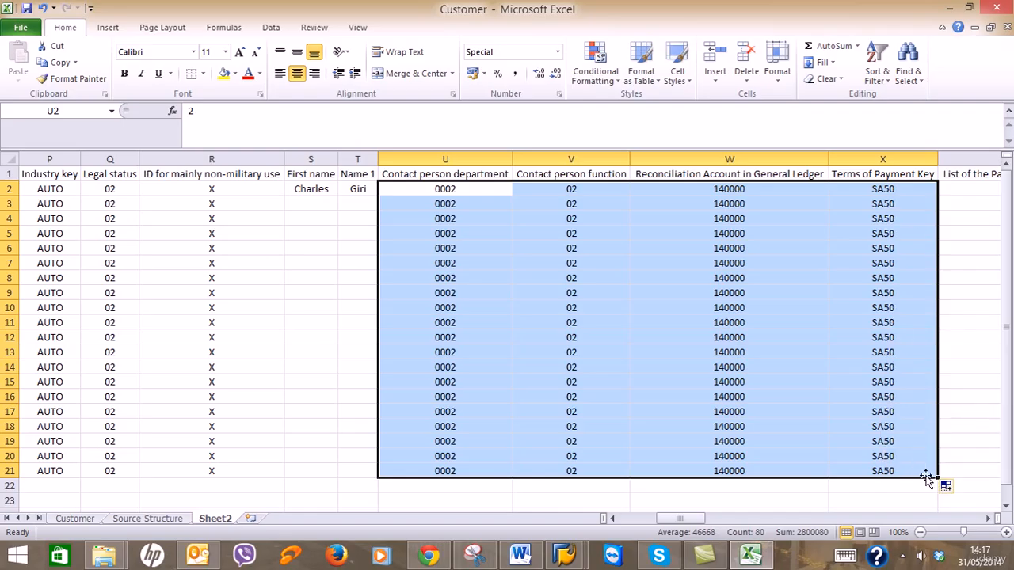
Copy row 2's values from payment methods through column AQ down to row 21.
click(988, 519)
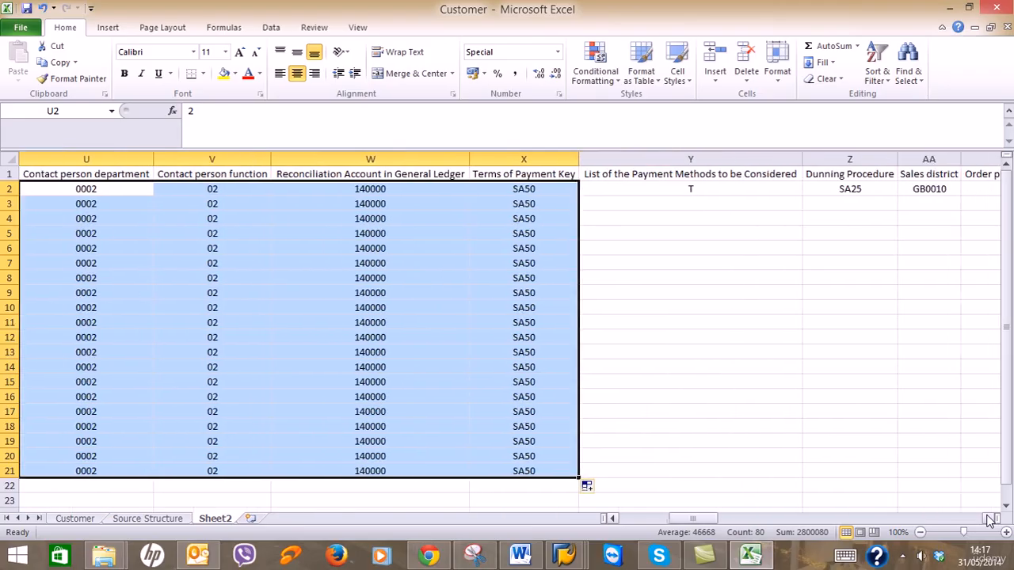
click(989, 519)
click(240, 187)
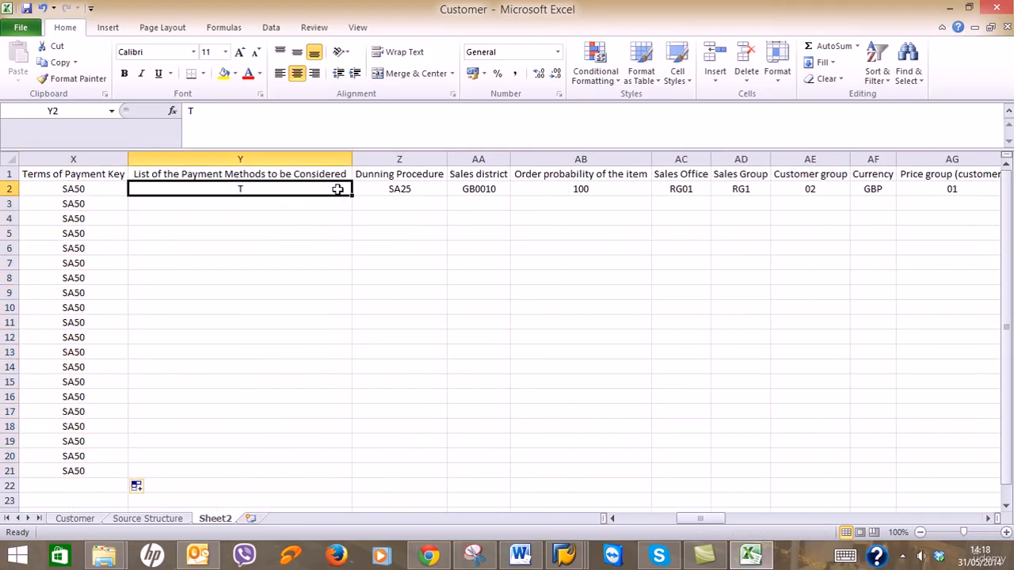
drag(337, 190, 930, 190)
click(988, 518)
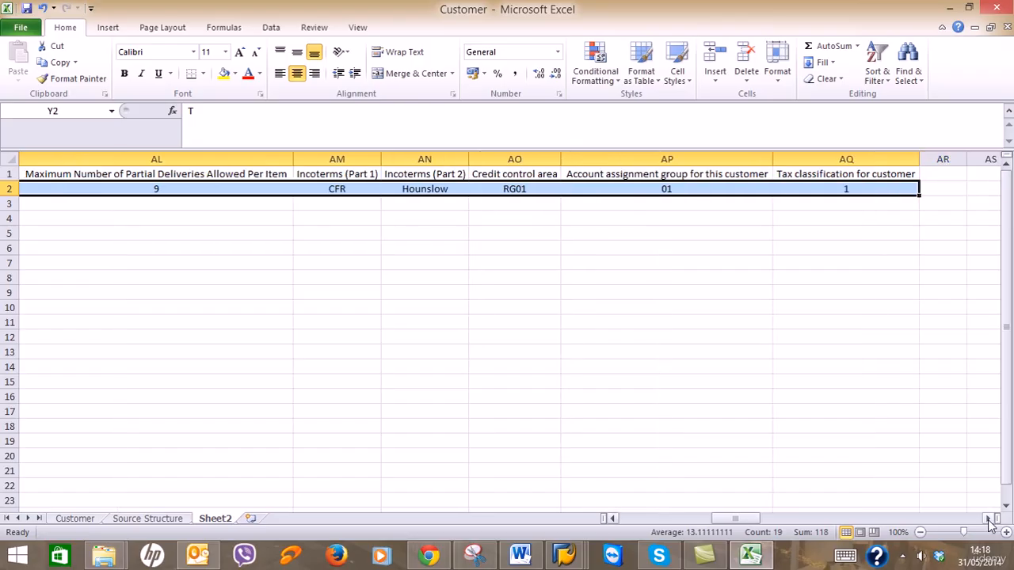
click(988, 518)
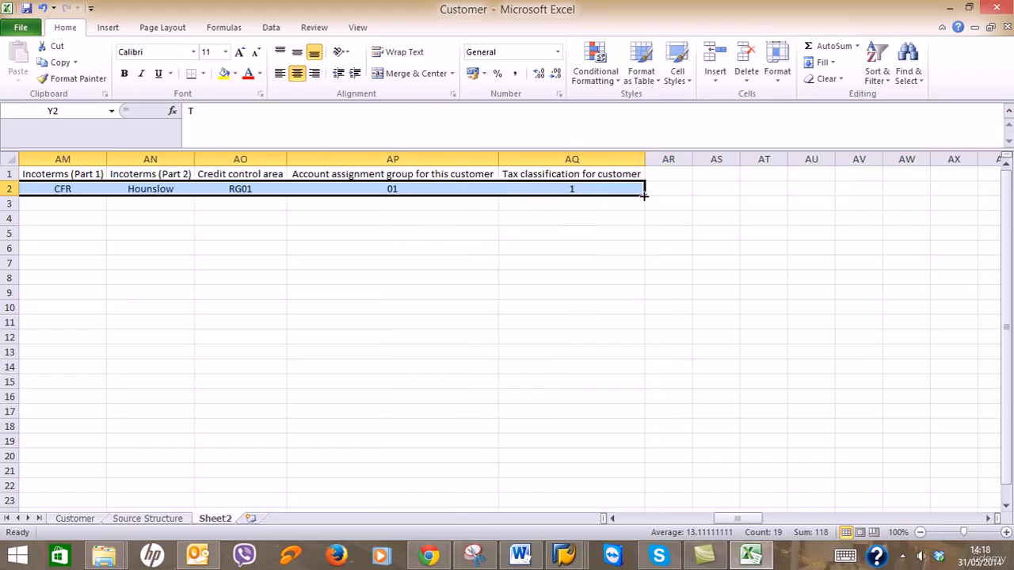
drag(645, 195, 634, 480)
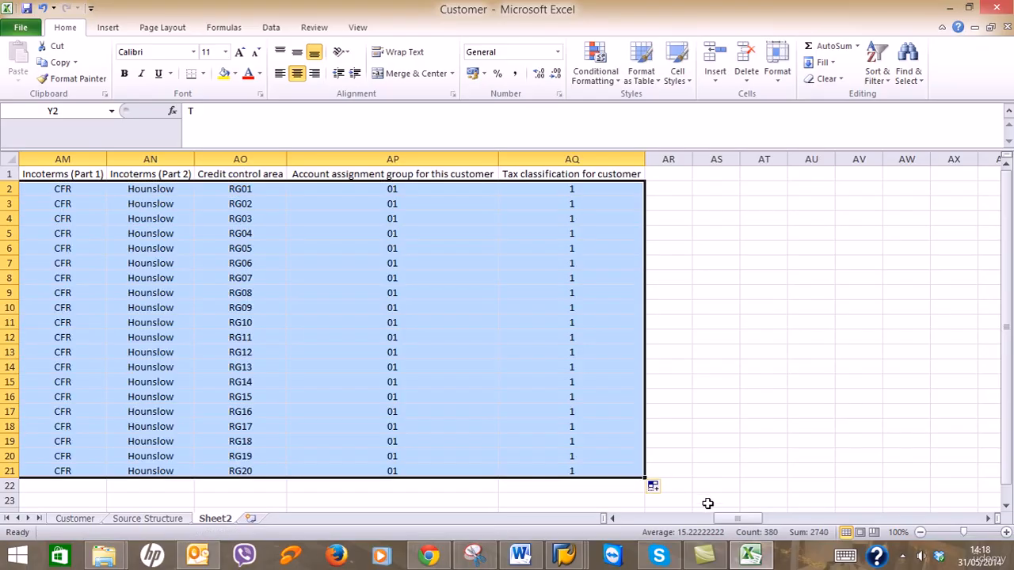
click(657, 489)
click(675, 419)
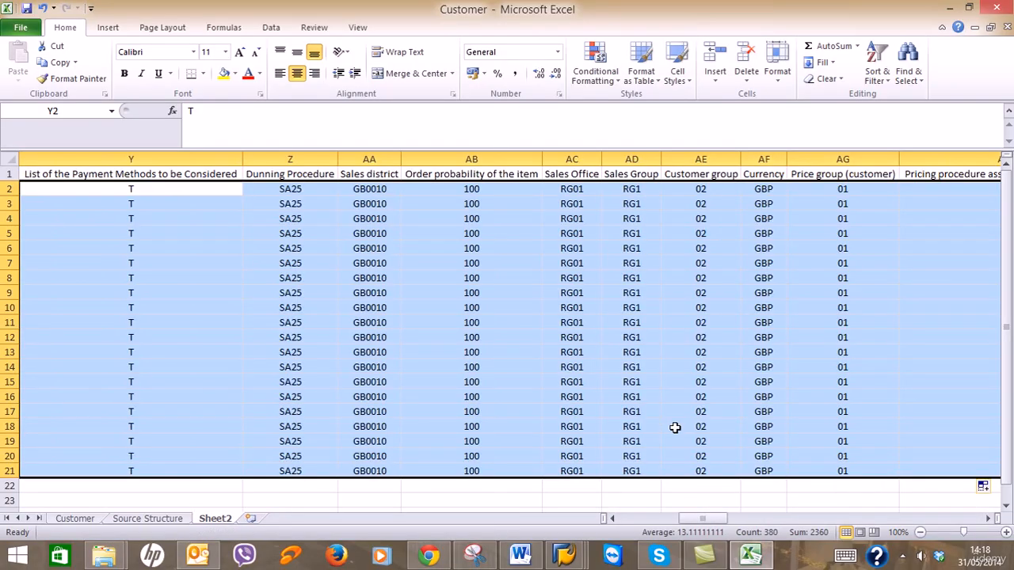
drag(714, 516, 615, 520)
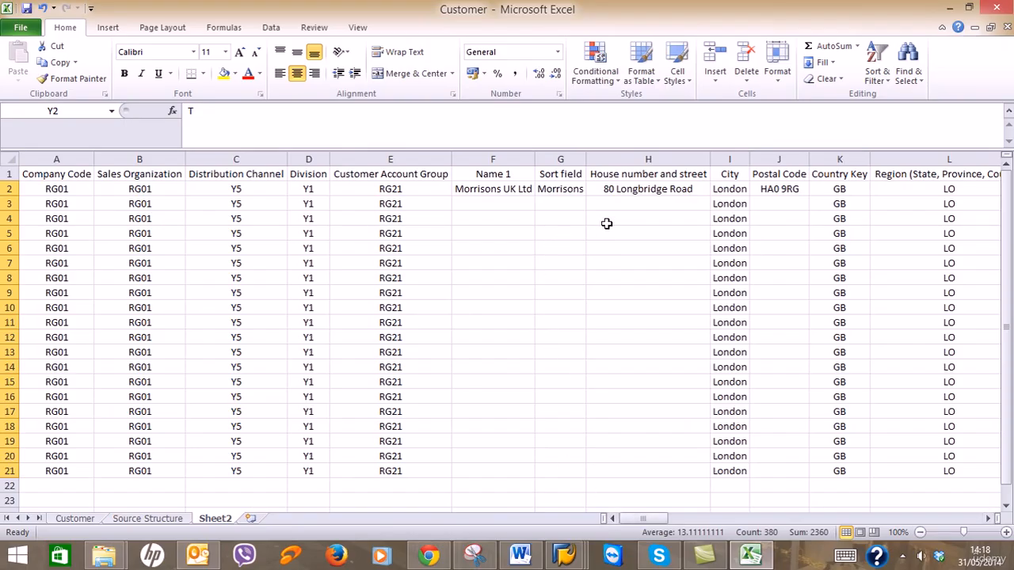
Enter Tesco UK Ltd / Tesco and Cost Cutter / Cost as the name and sort fields for rows 3–4.
click(495, 205)
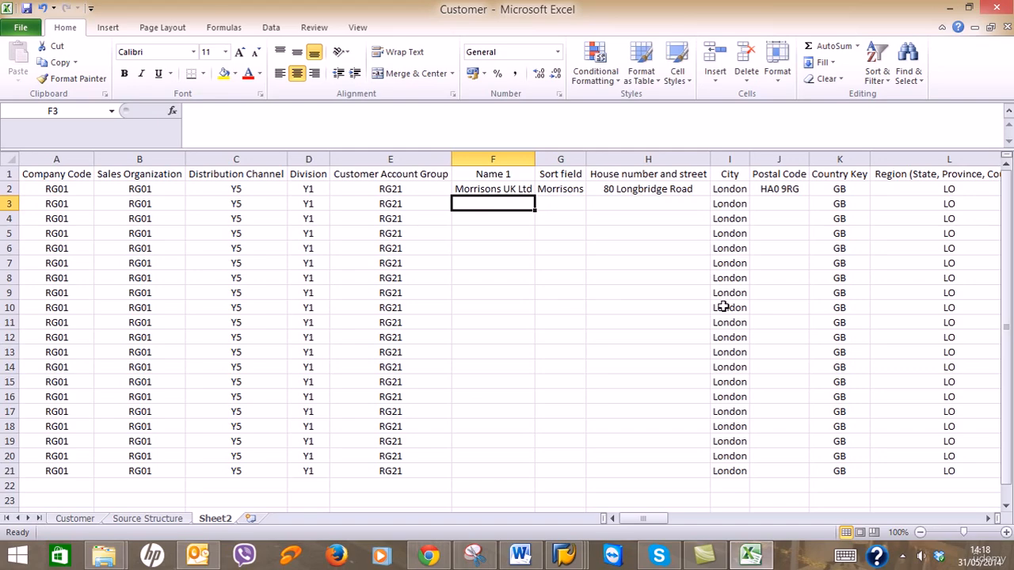
text(Tesco U)
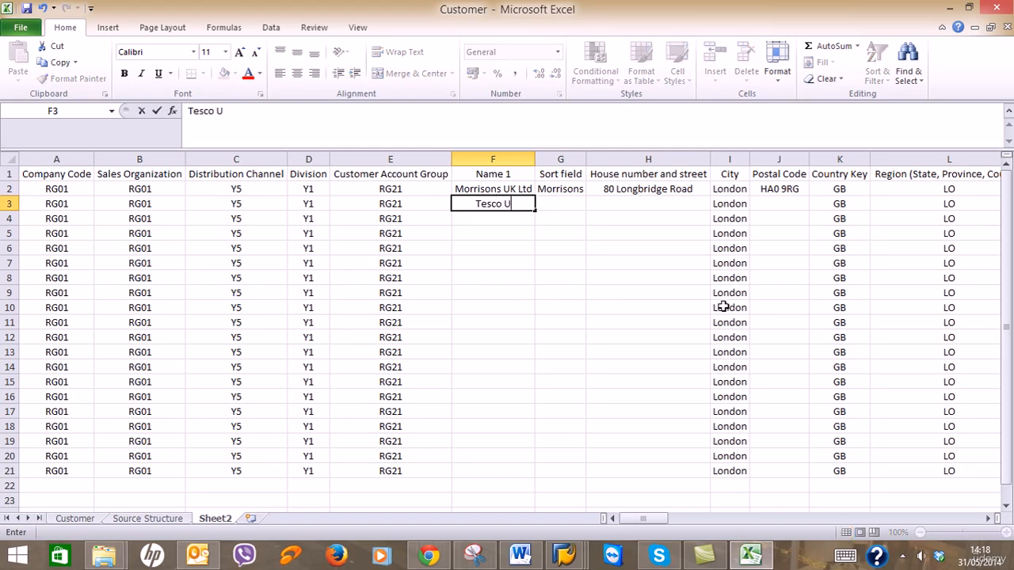
text(K Ltd)
key(Tab)
text(Tes)
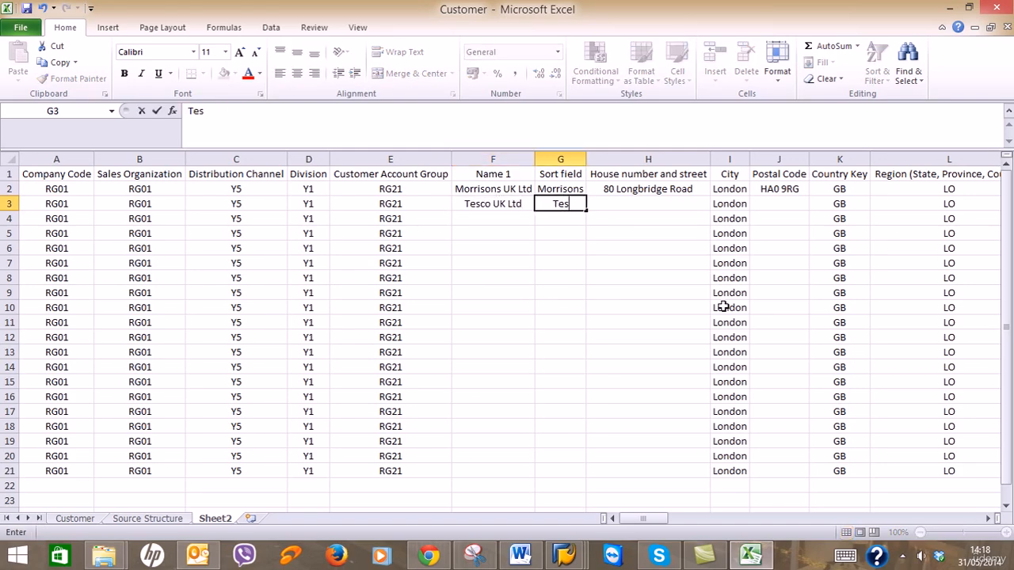
text(co)
key(Return)
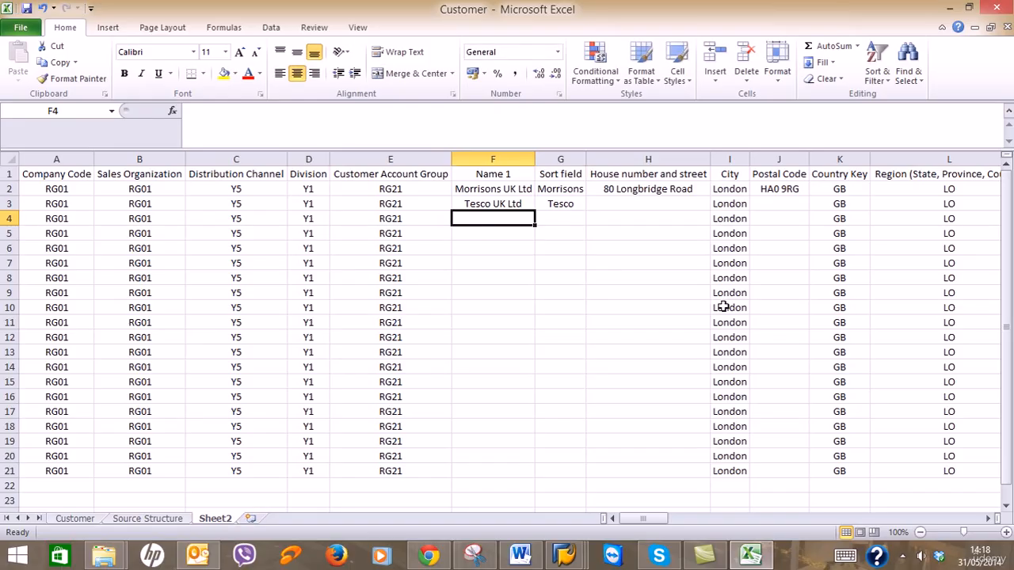
text(A)
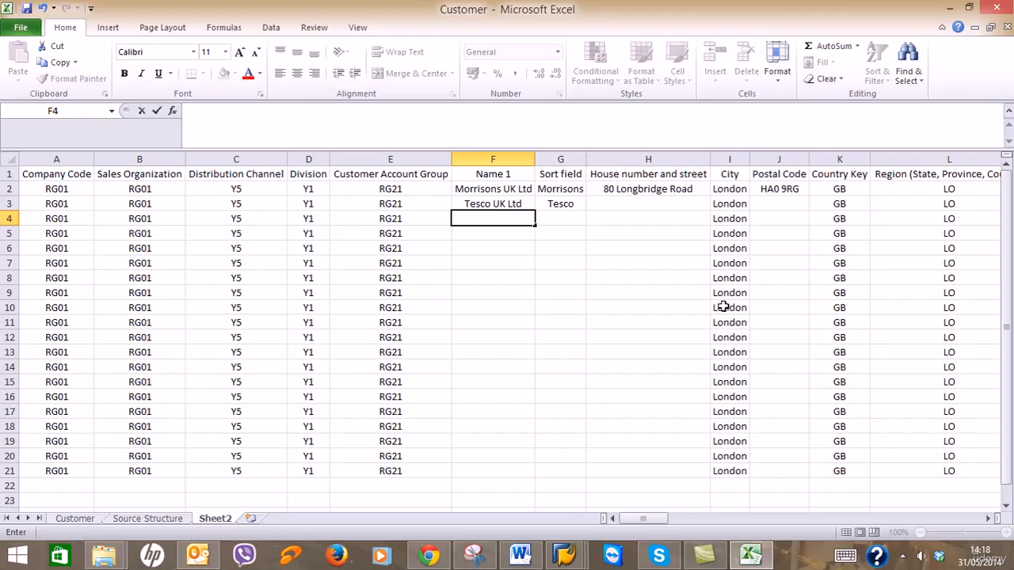
text(ost Cutter)
key(Tab)
text(Cost)
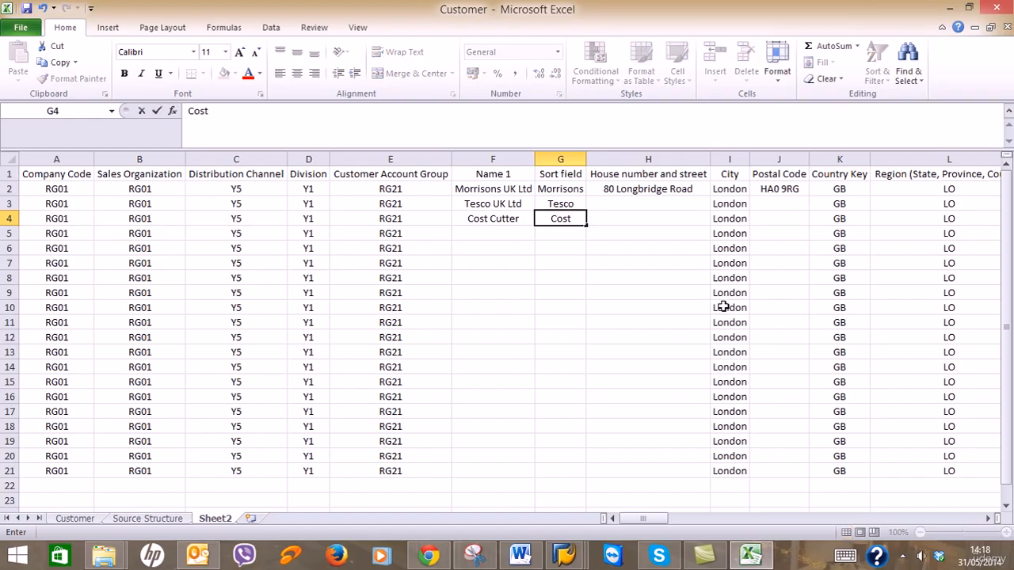
key(Tab)
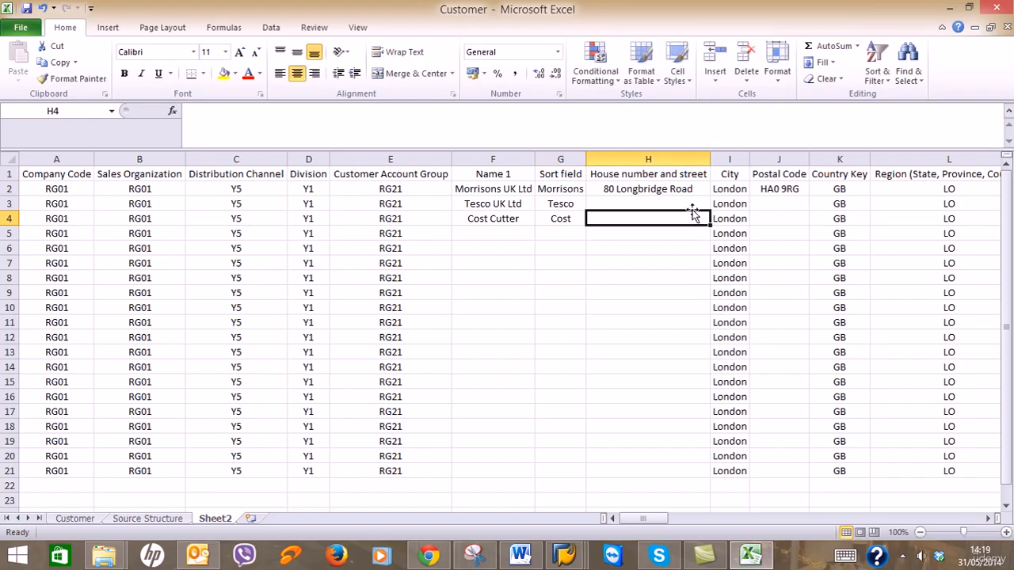
Enter Costco / Costco and Maplin UK / Maplin in rows 5–6.
click(519, 234)
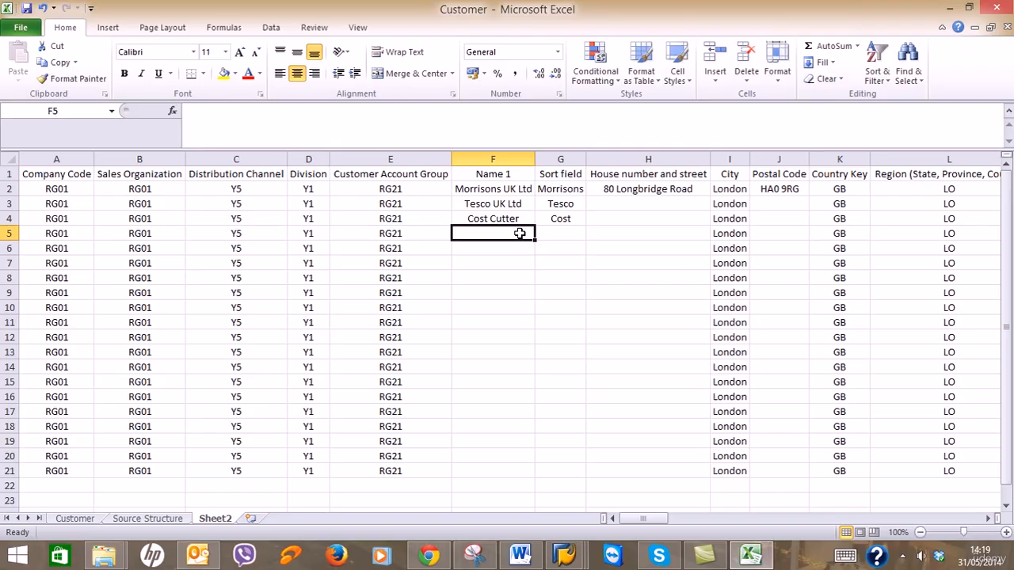
text(Cos)
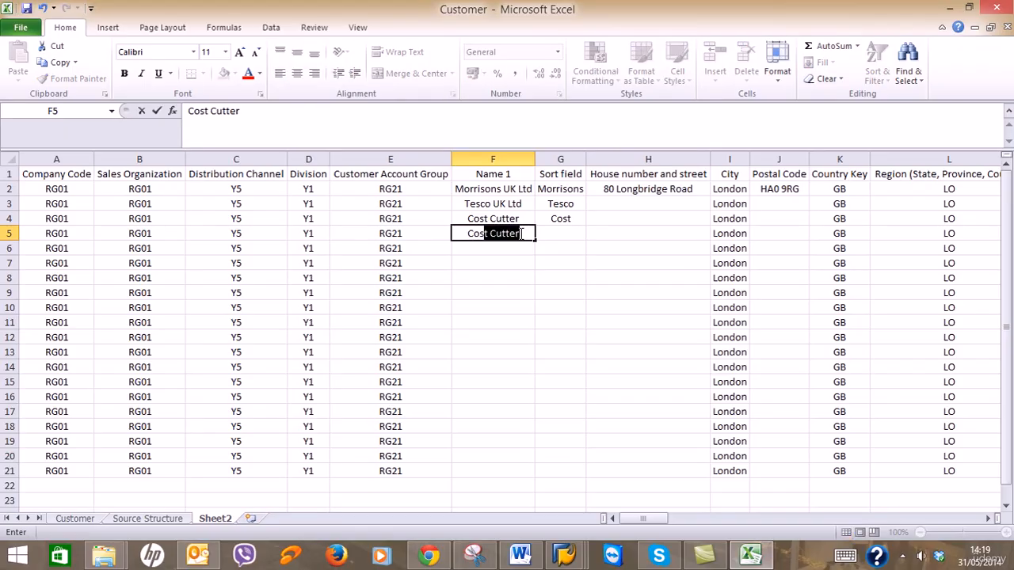
text(tco)
key(Tab)
text(C)
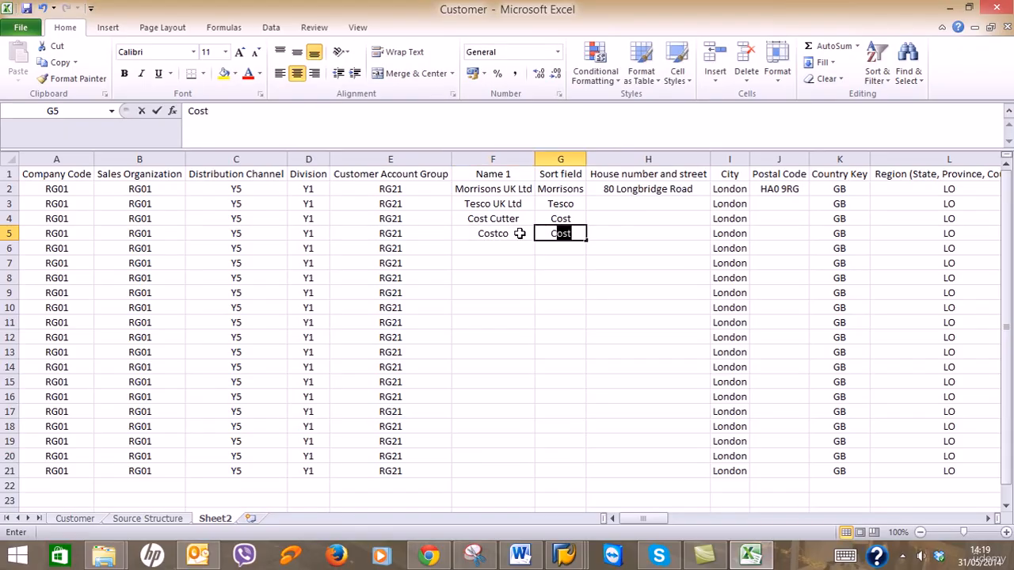
text(ostco)
key(Return)
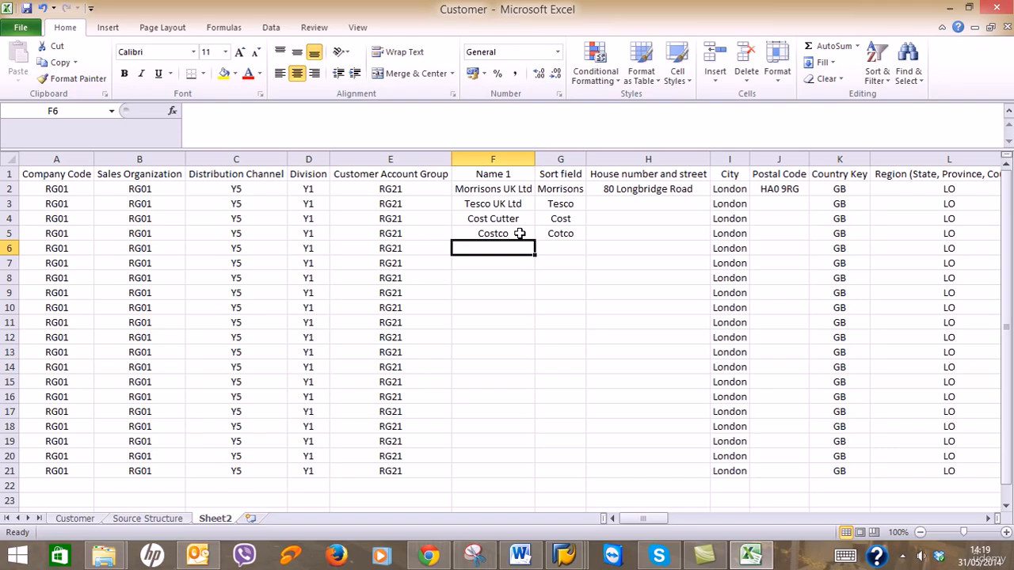
text(Map)
key(BackSpace)
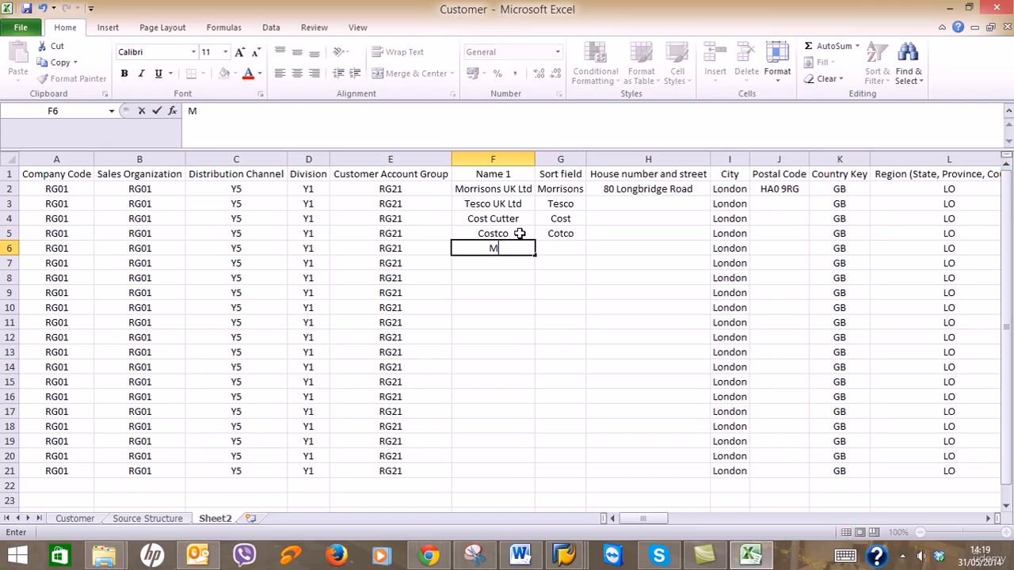
text(plin UK)
key(Tab)
text(Maplin)
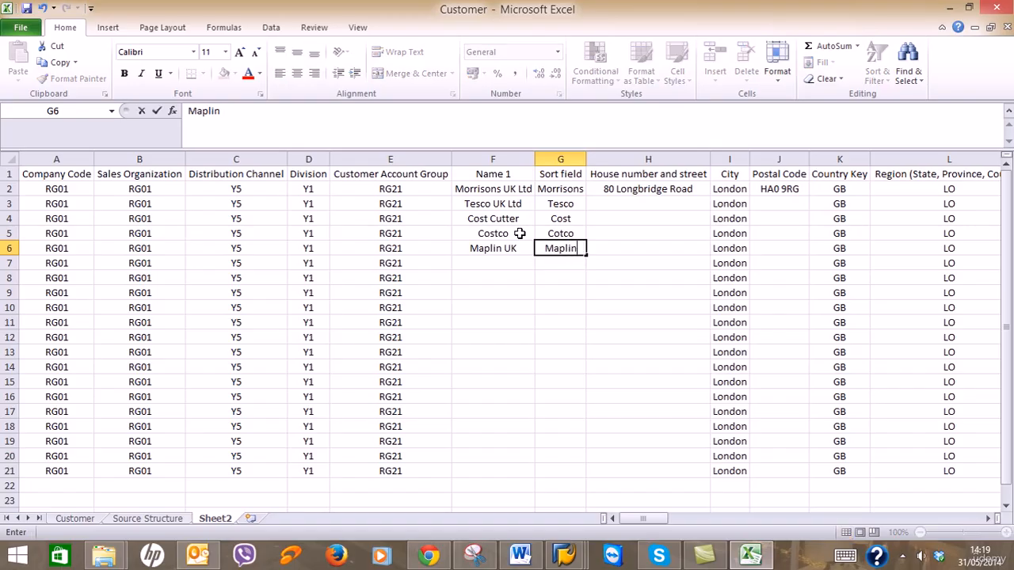
key(Return)
Enter Currys UK / Currys and PcWorld / PCWorld in rows 7–8, then begin correcting the name.
text(Cu)
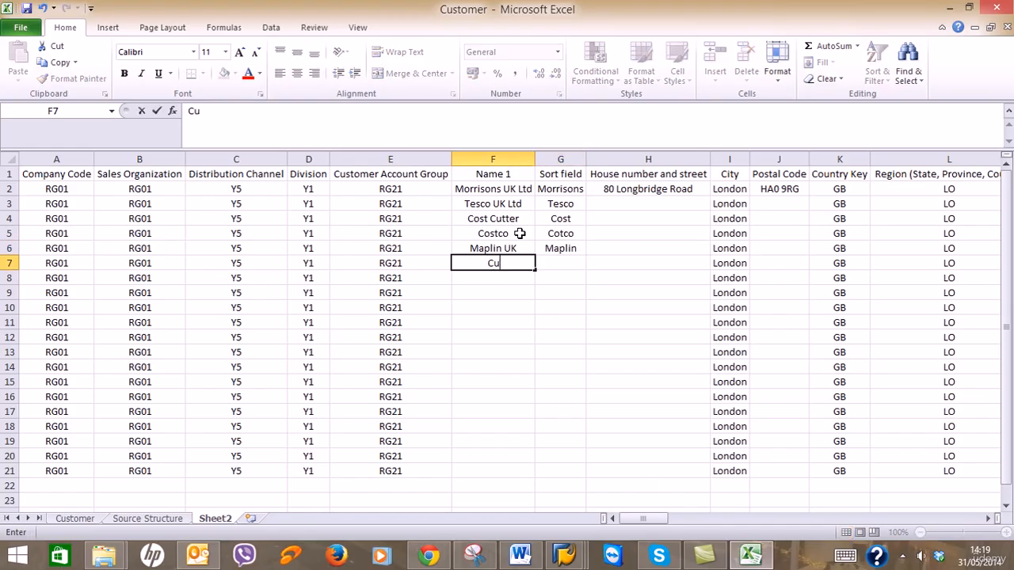
text(rrys UK)
key(Tab)
text(Currys)
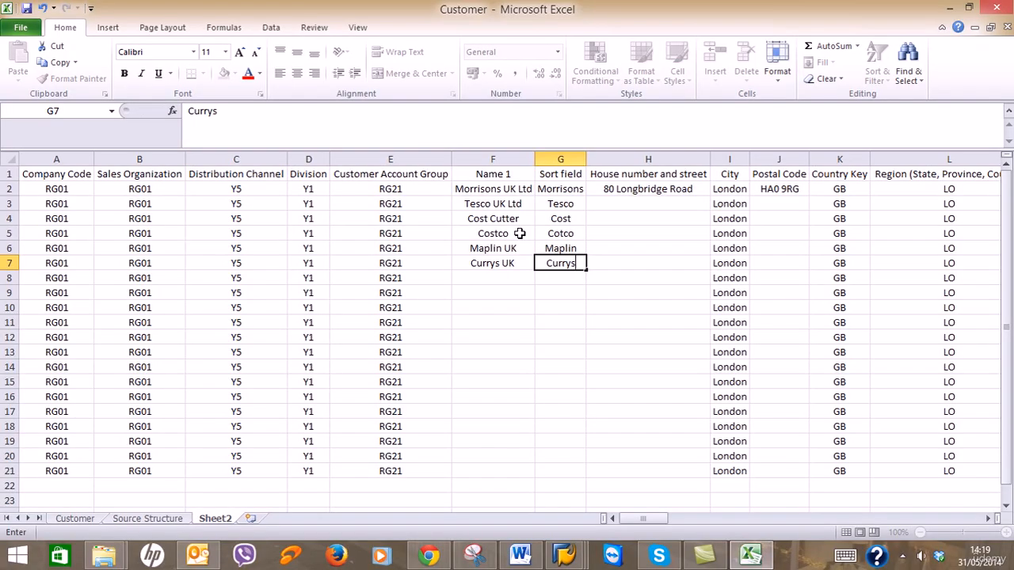
key(Return)
text(PcWorld)
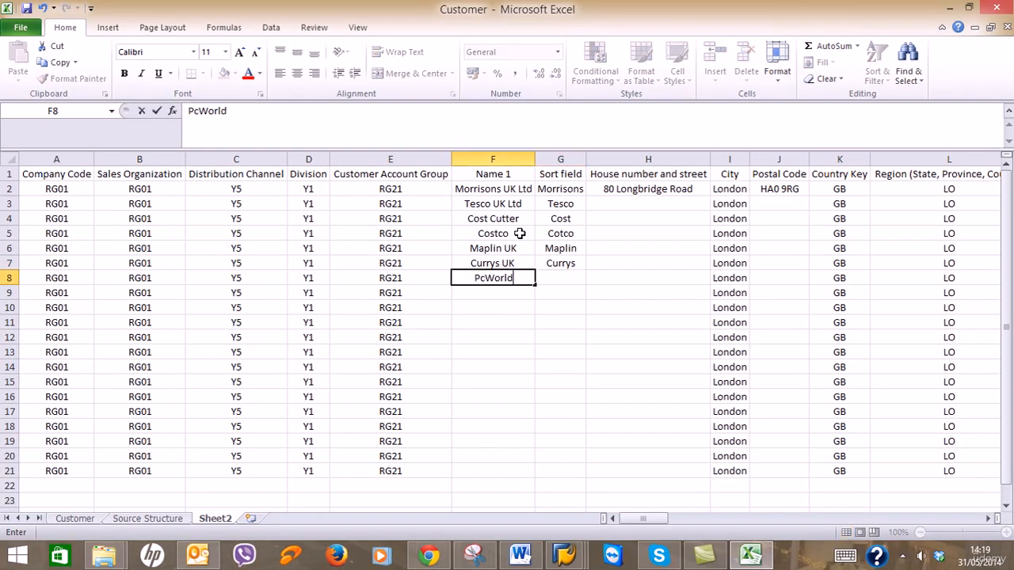
key(Tab)
text(P)
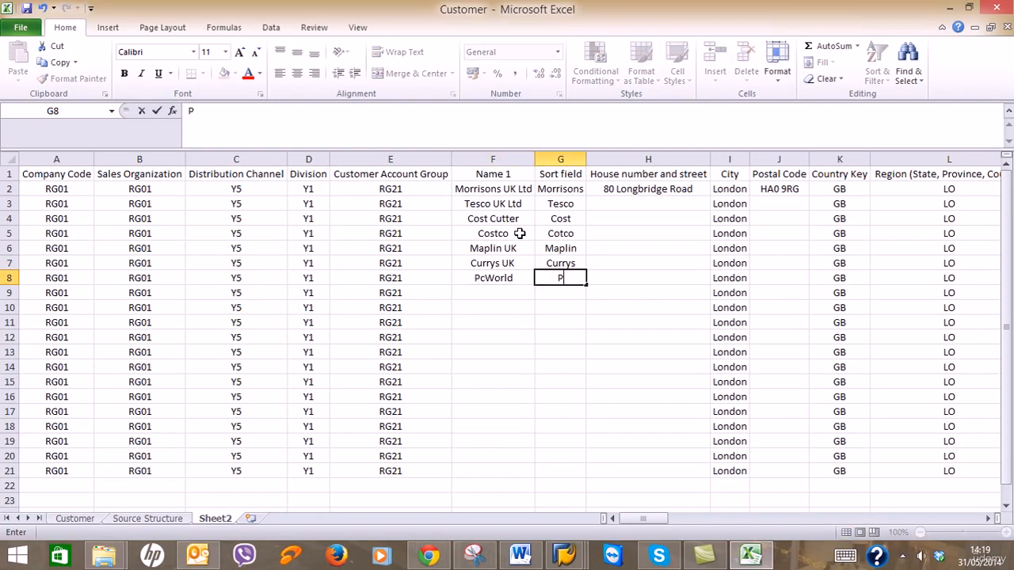
text(CWorld)
double_click(485, 279)
key(BackSpace)
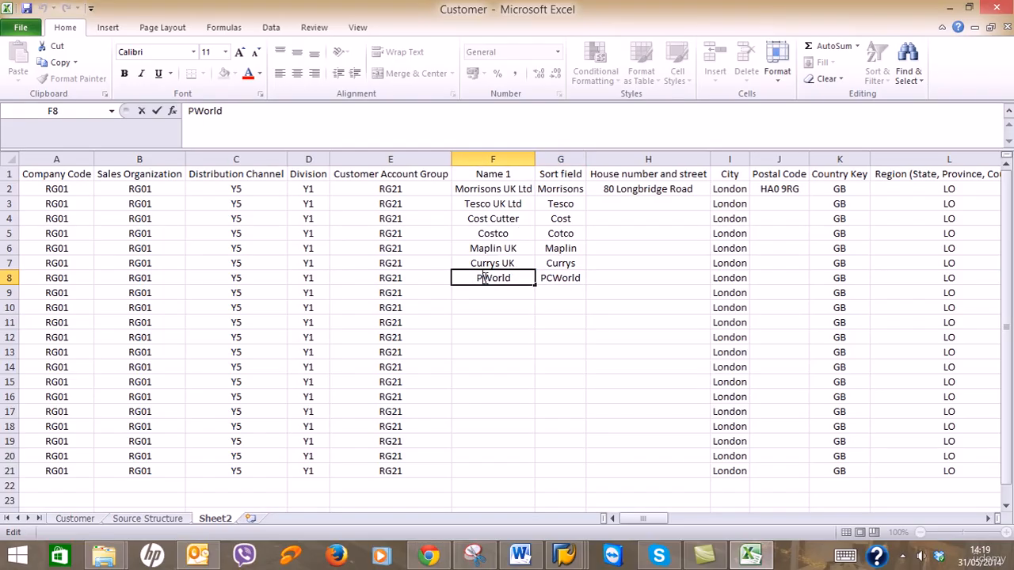
Finish correcting row 8's name to PCWorld and enter Staples UK / Staples in row 9.
text(C)
click(483, 293)
text(S)
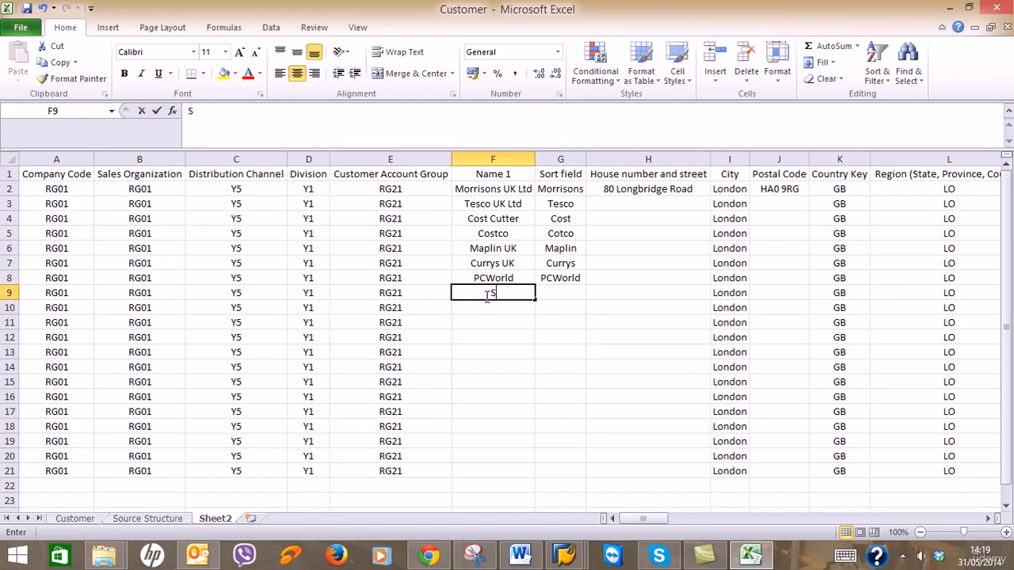
text(taples UK)
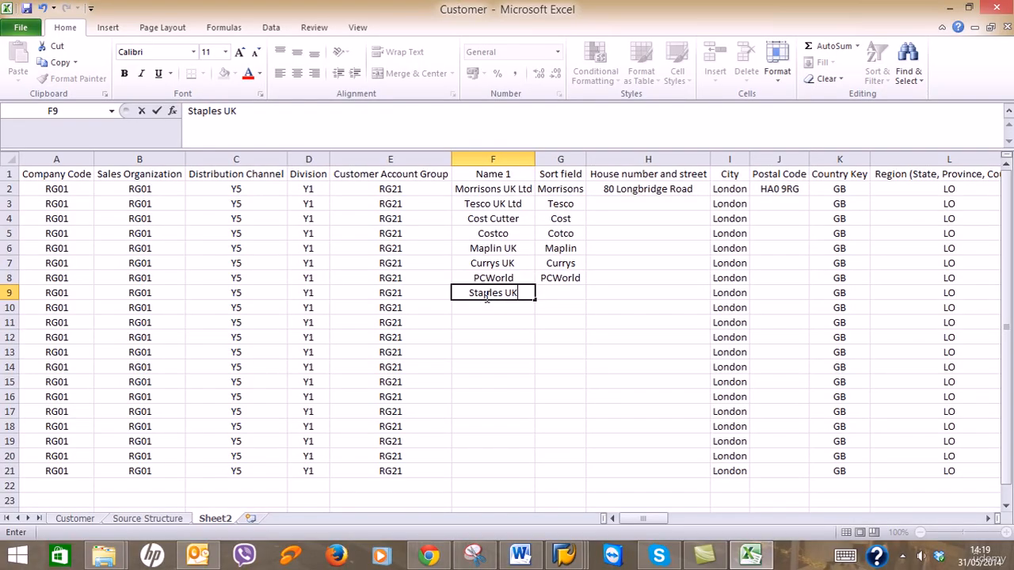
key(Tab)
text(Sya)
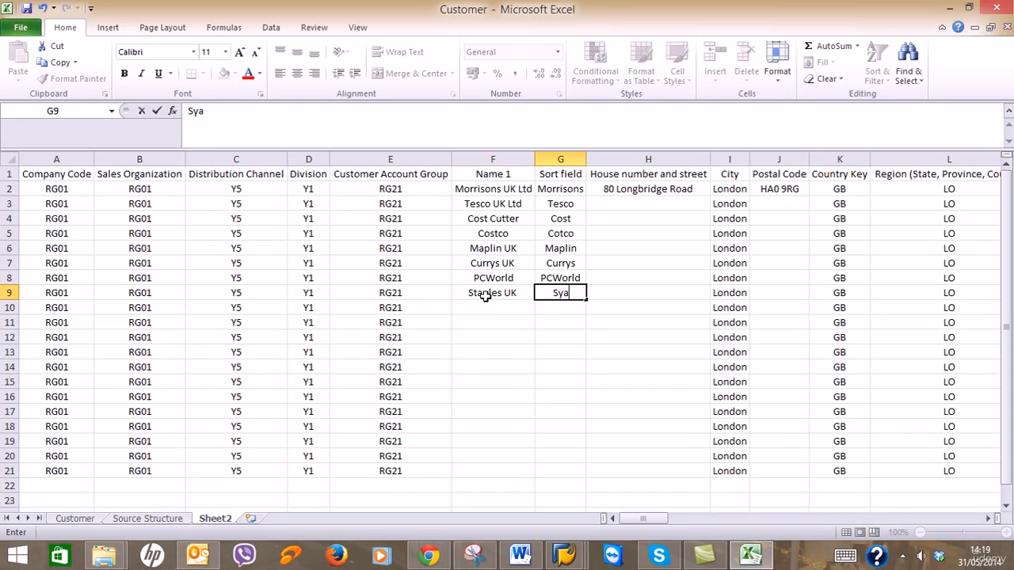
key(BackSpace)
key(BackSpace)
text(taples)
key(Return)
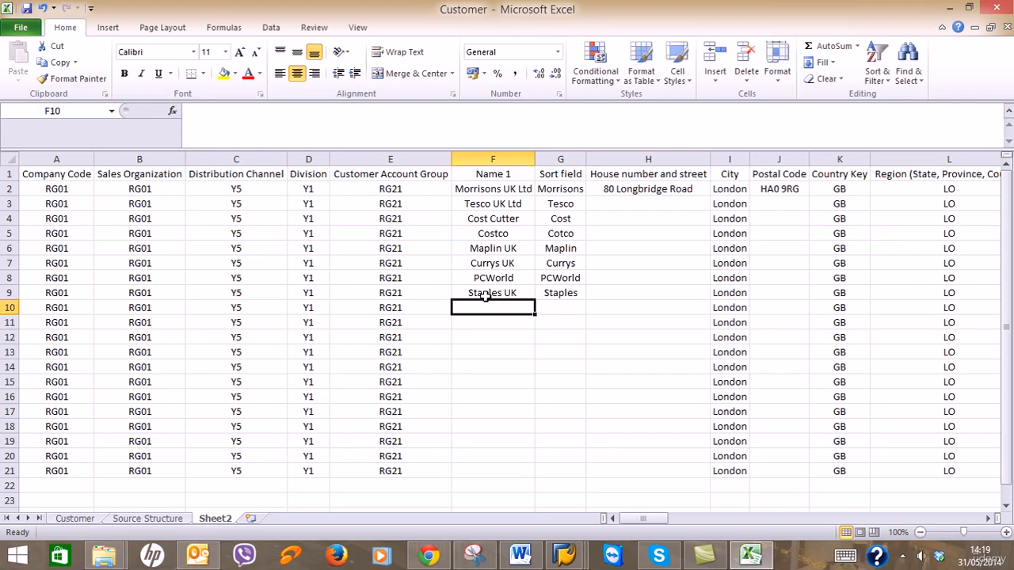
Enter Rymans / Rymans and Poundland / Poundland in rows 10–11.
text(Ryman)
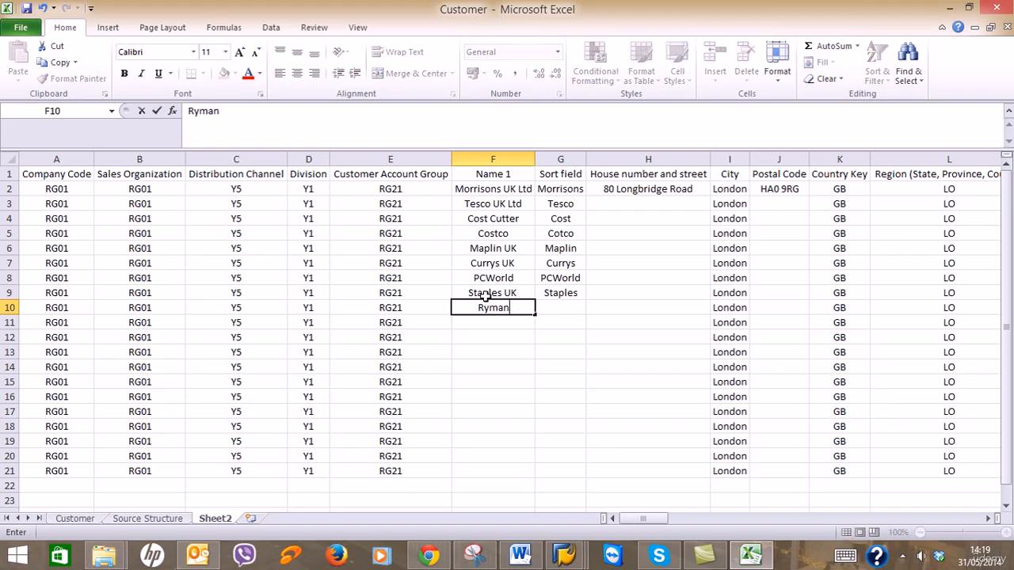
text(s)
key(Tab)
text(Rym)
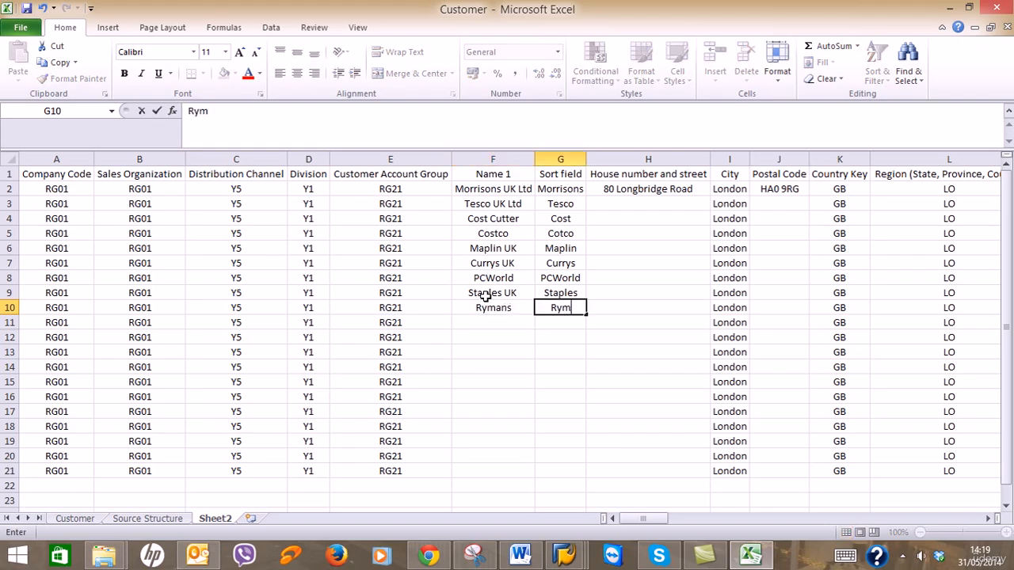
text(ans)
key(Tab)
key(Tab)
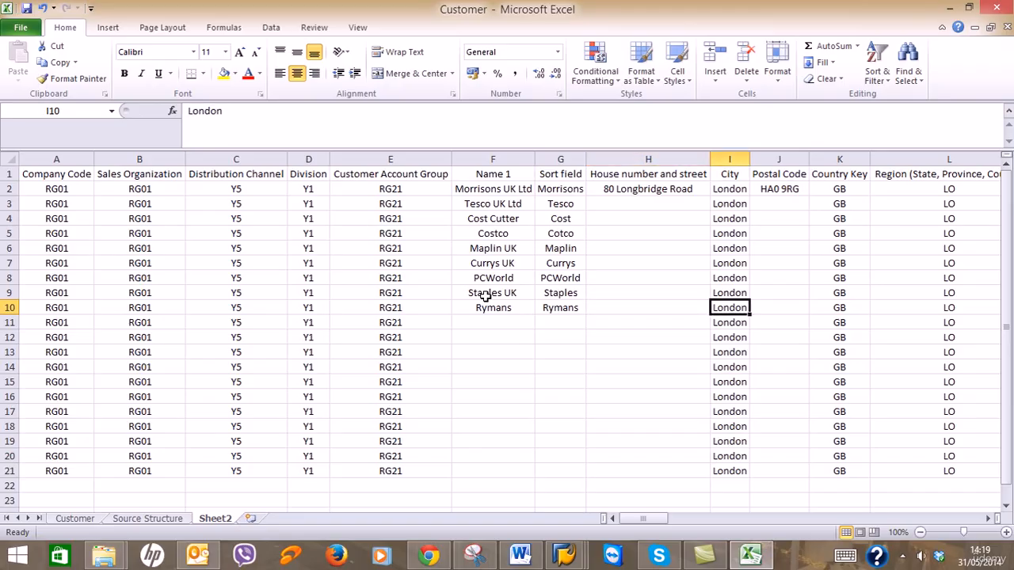
click(485, 327)
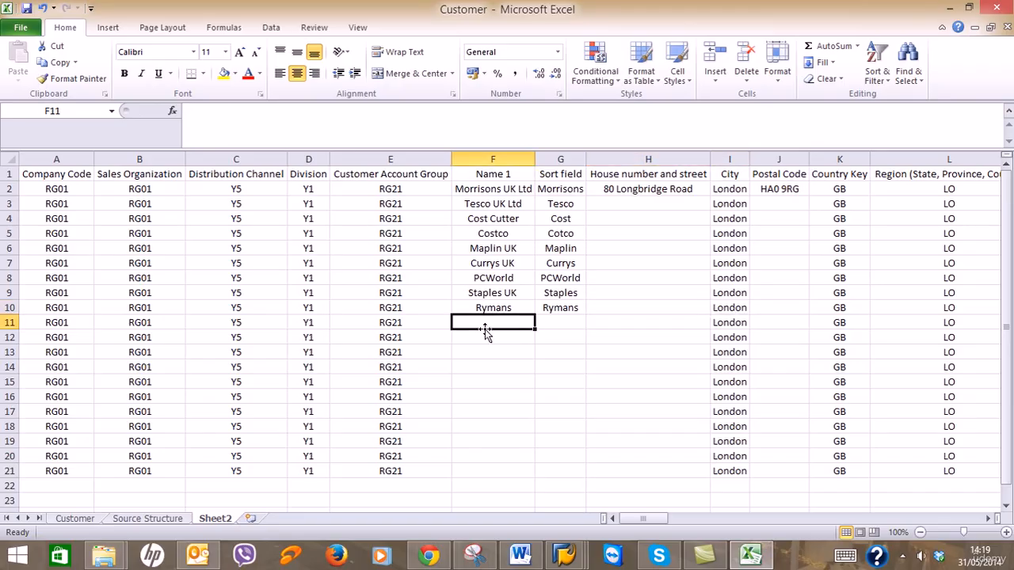
text(Poundland)
key(Tab)
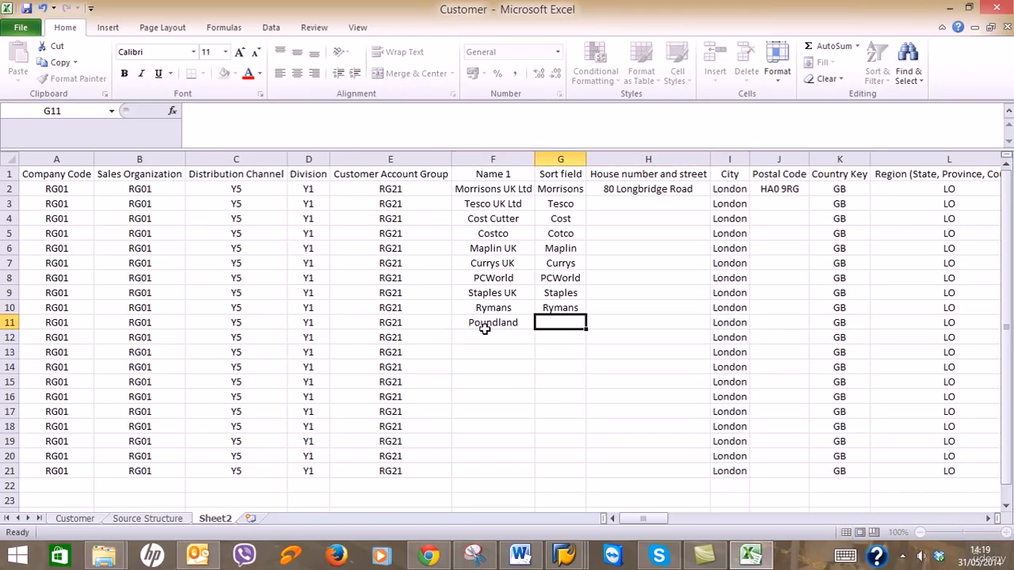
text(Pounda)
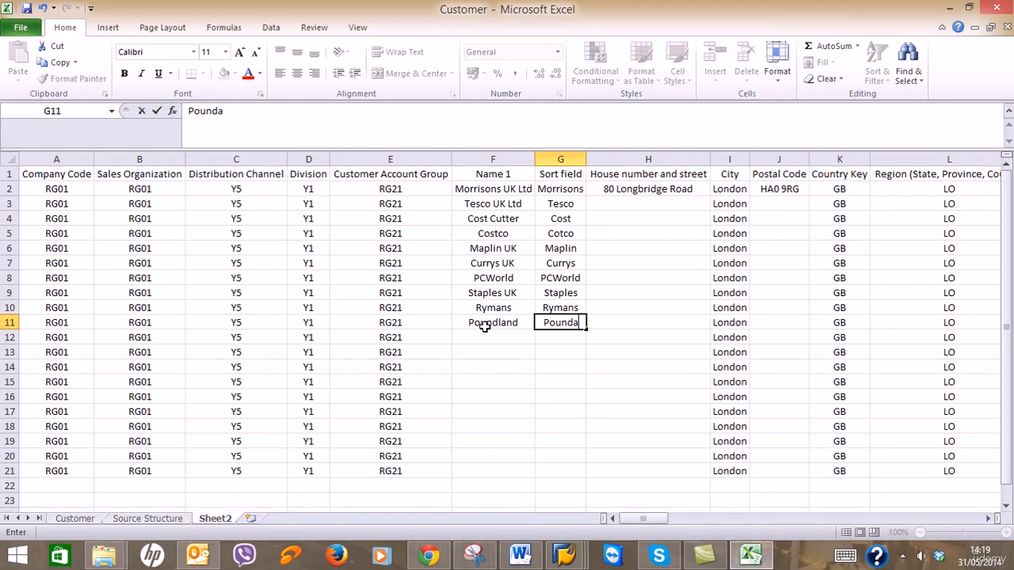
key(BackSpace)
text(land)
key(Tab)
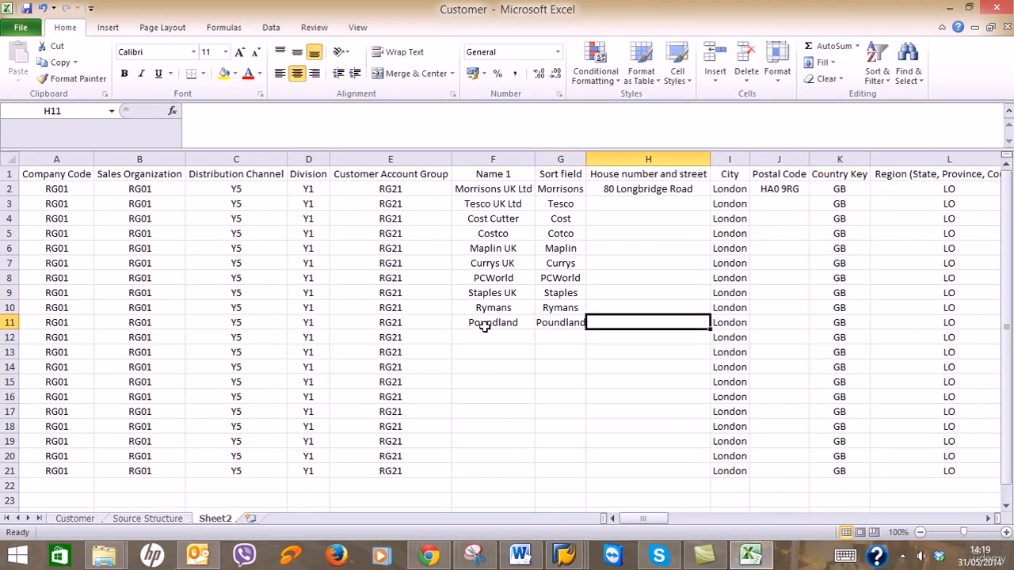
Enter British Petroleum with sort field BP in row 12.
click(489, 336)
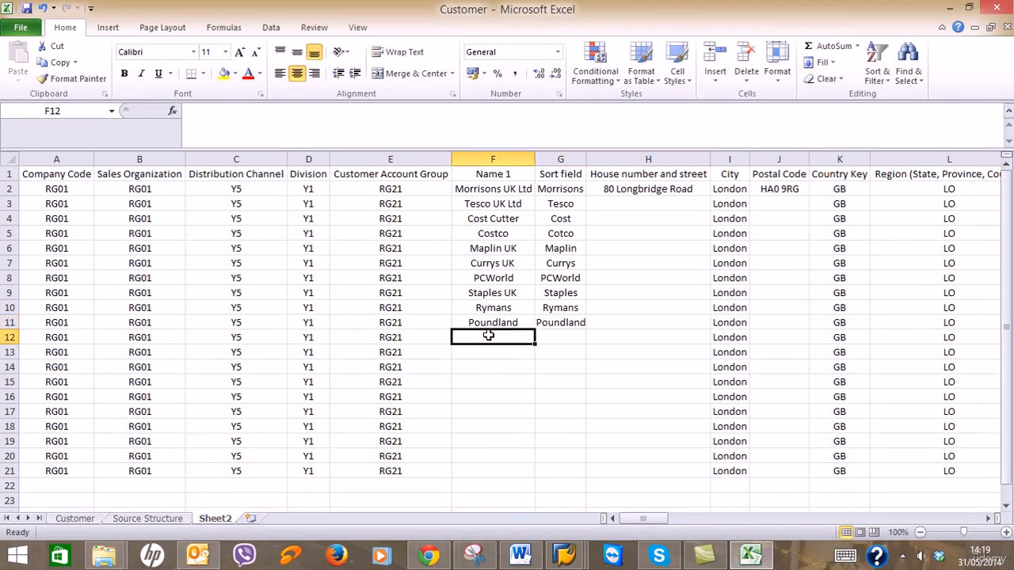
text(Britis)
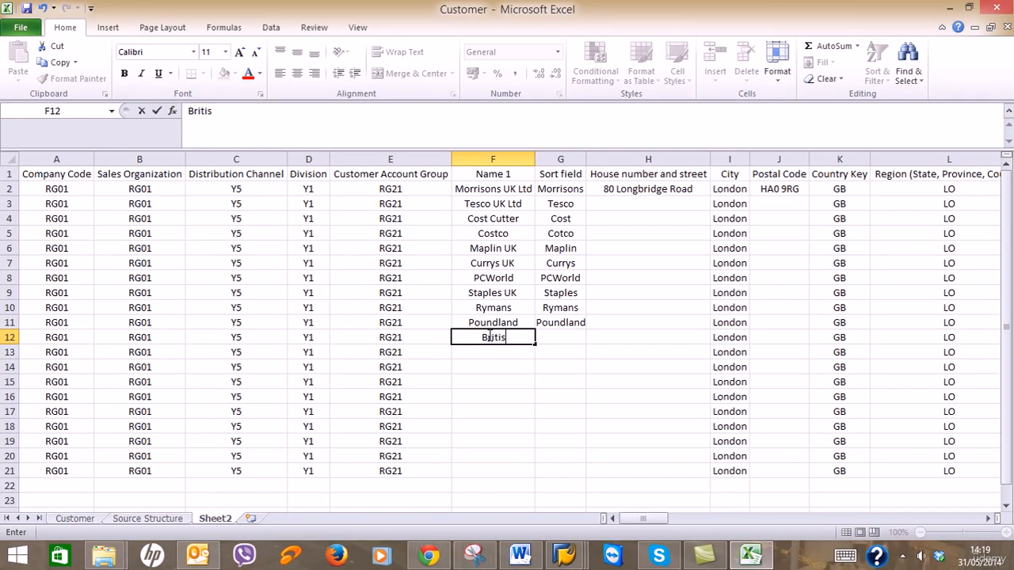
text(h Petrol)
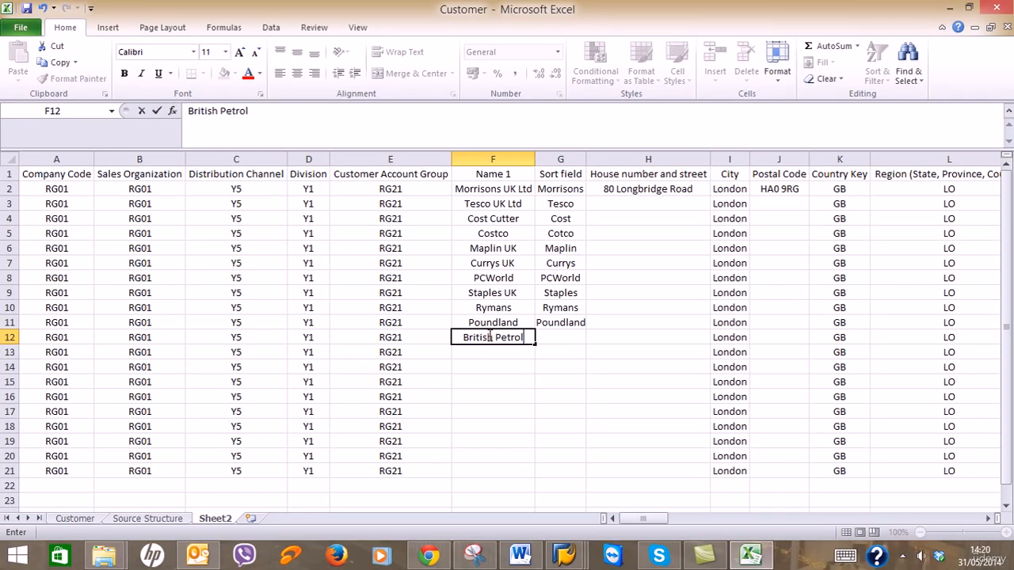
text(eum)
key(Tab)
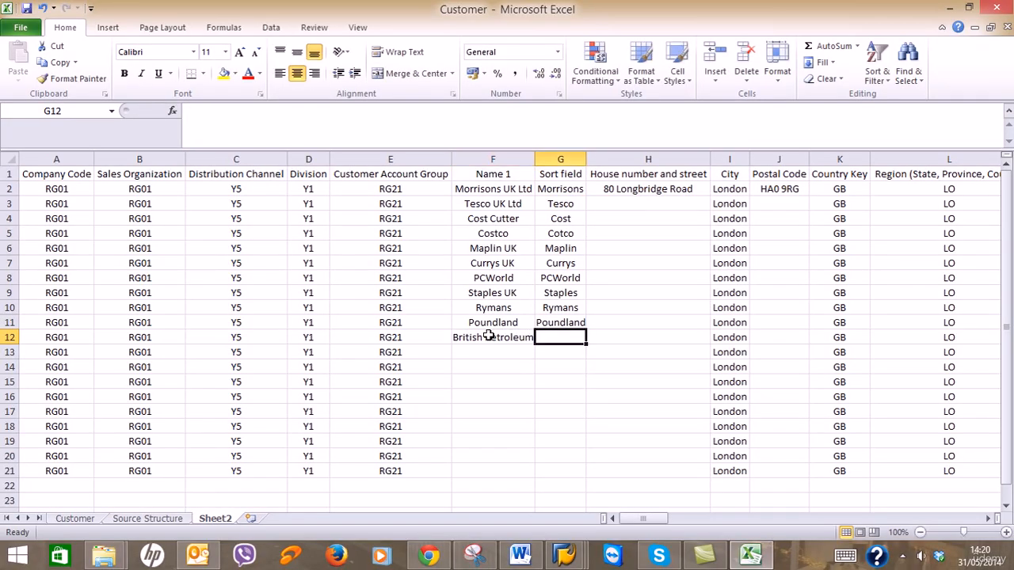
text(BP)
key(Tab)
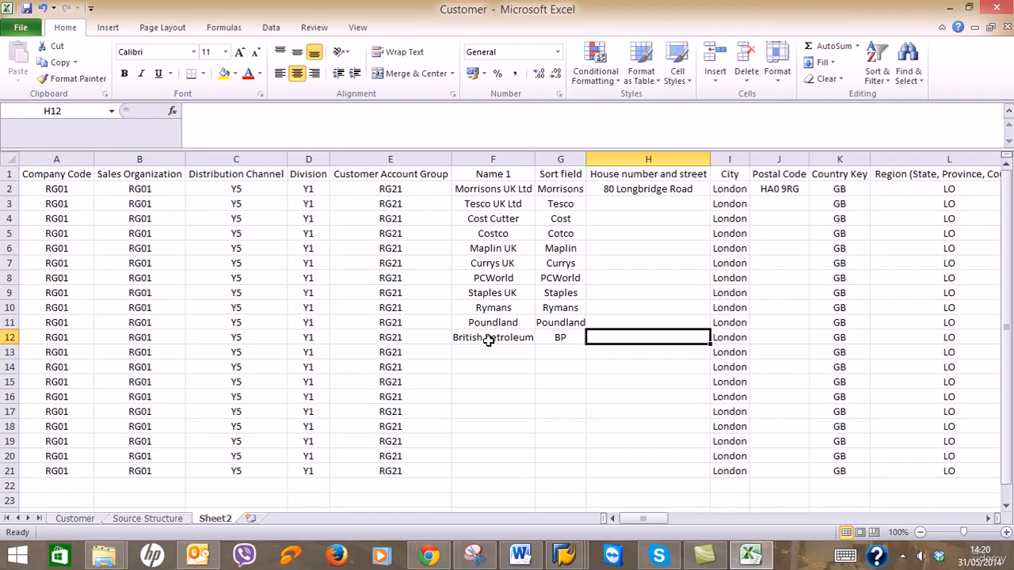
Enter Shell UK / Shell in row 13 and Tesco with sort field Texco in row 14.
click(494, 353)
text(Shell UK)
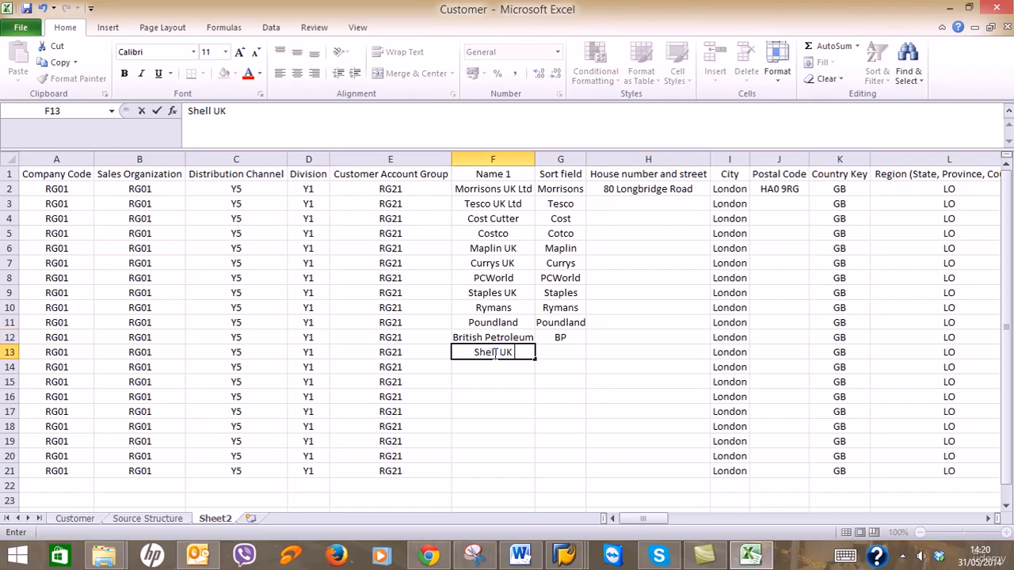
key(Tab)
text(Shell)
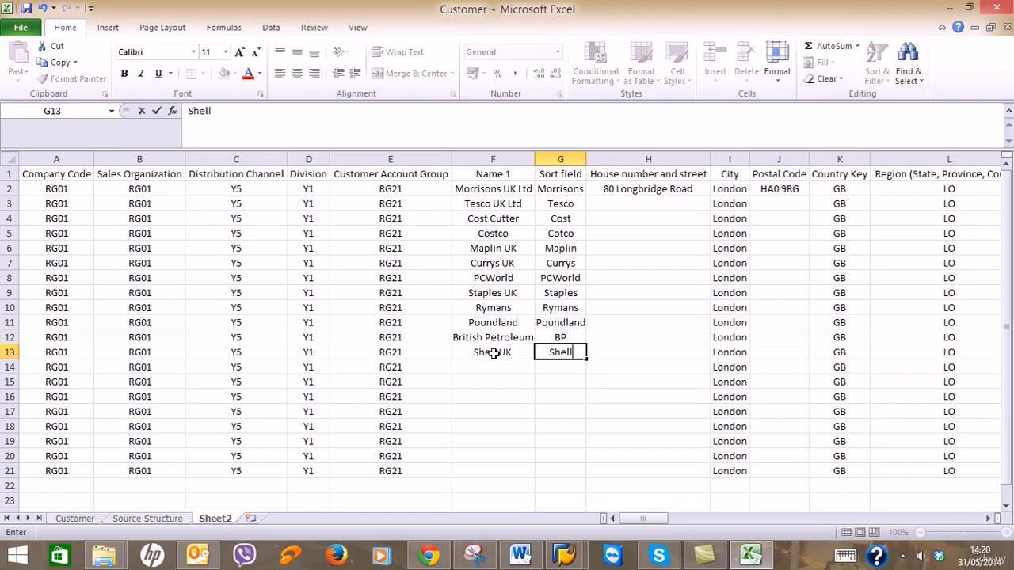
key(Return)
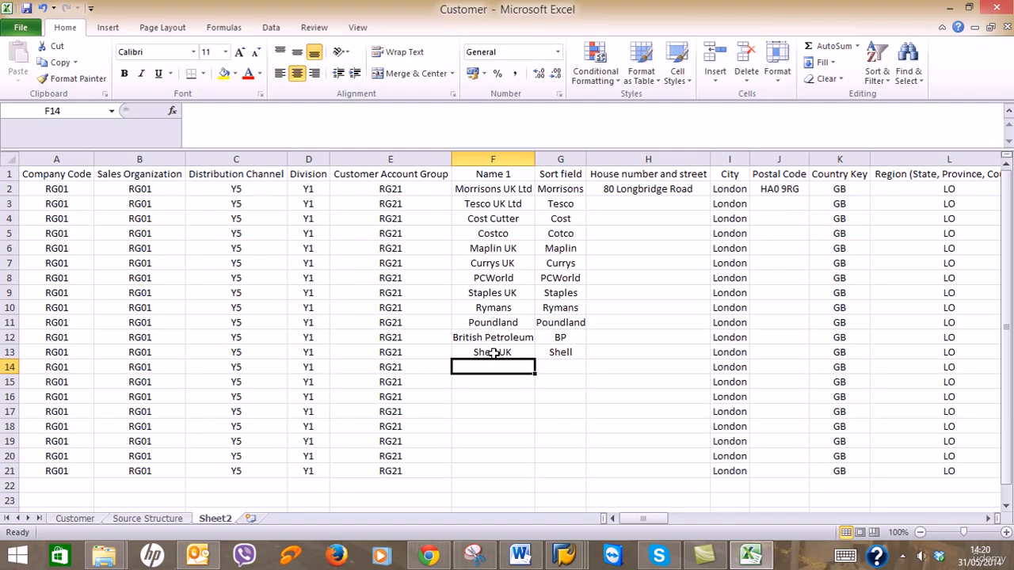
text(T)
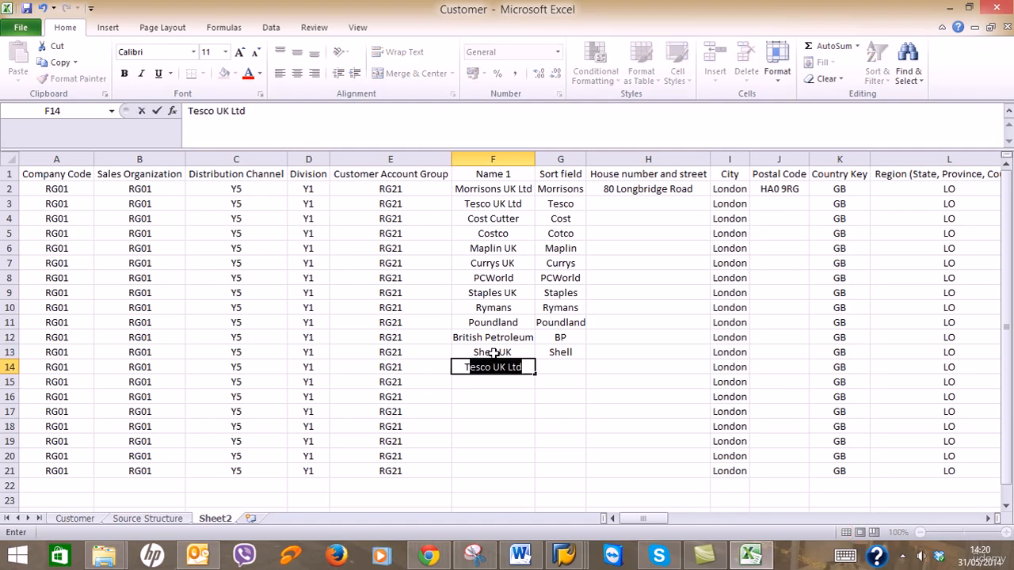
text(esco)
key(Tab)
text(T)
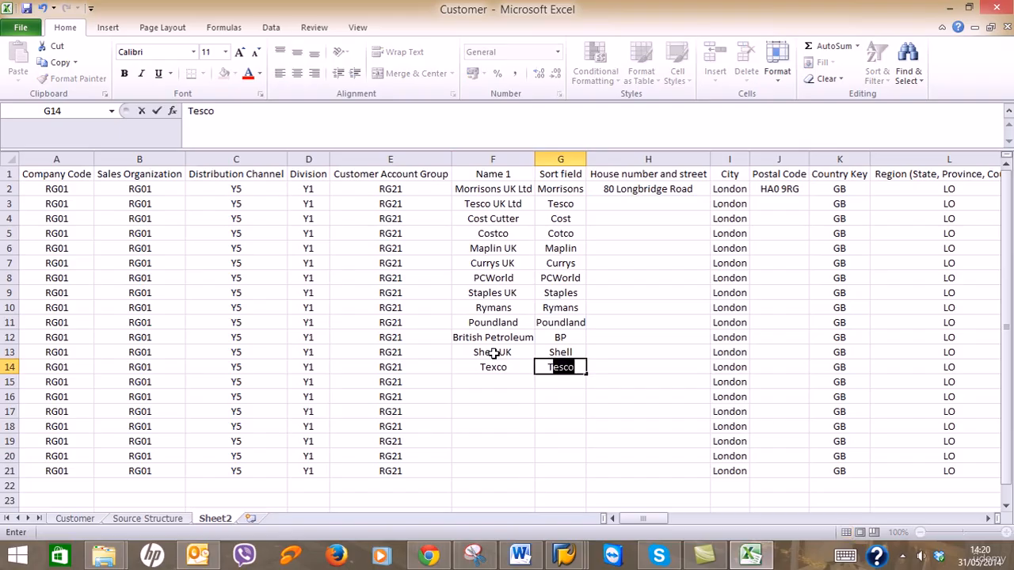
text(exco)
key(Return)
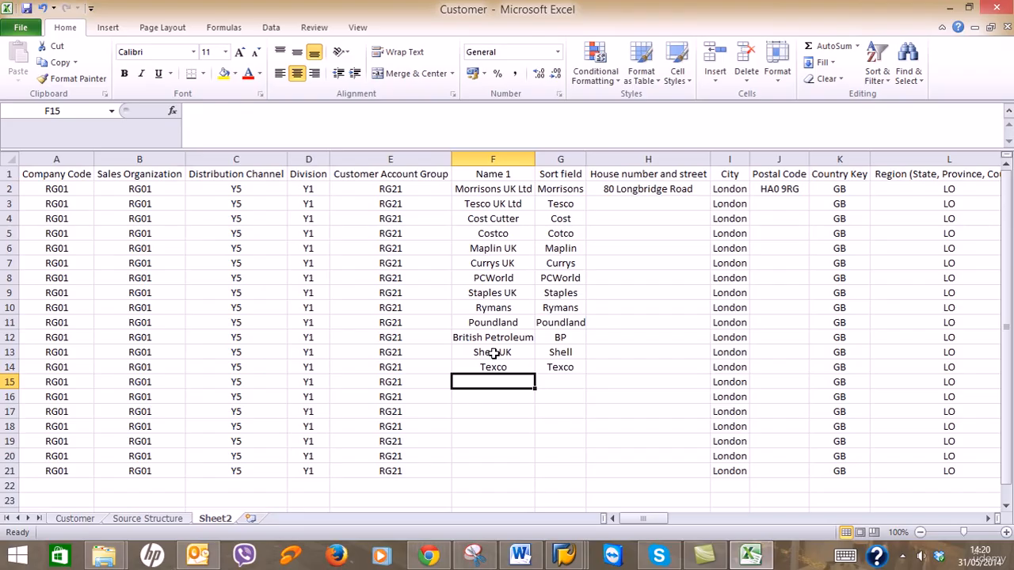
Enter Boots UK/Boots, Lloyds TSB/Lloyds, NatWest/Natwest and Nationwide/Nation in rows 15–18.
text(Boots UK)
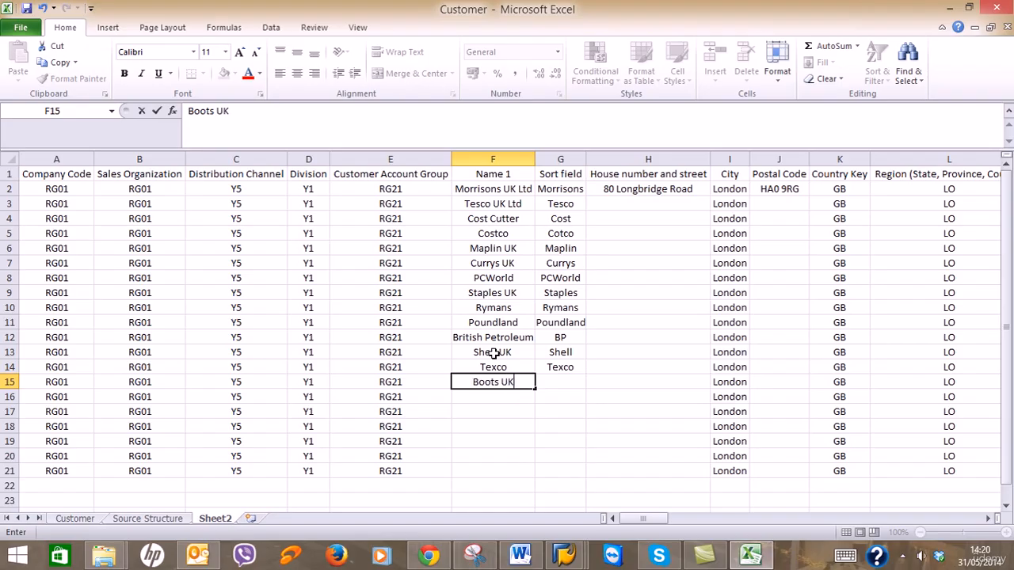
key(Tab)
text(Boots)
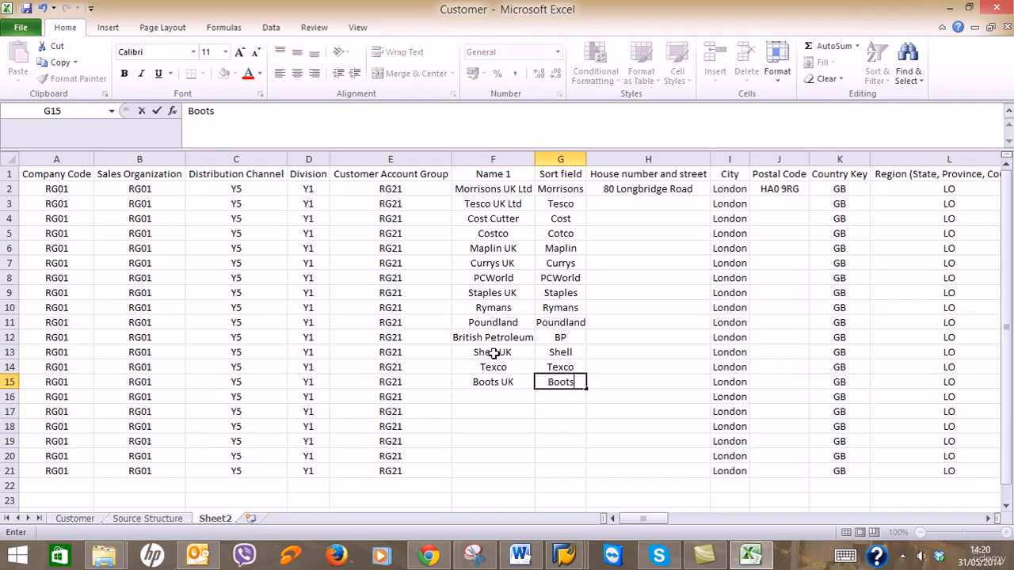
key(Return)
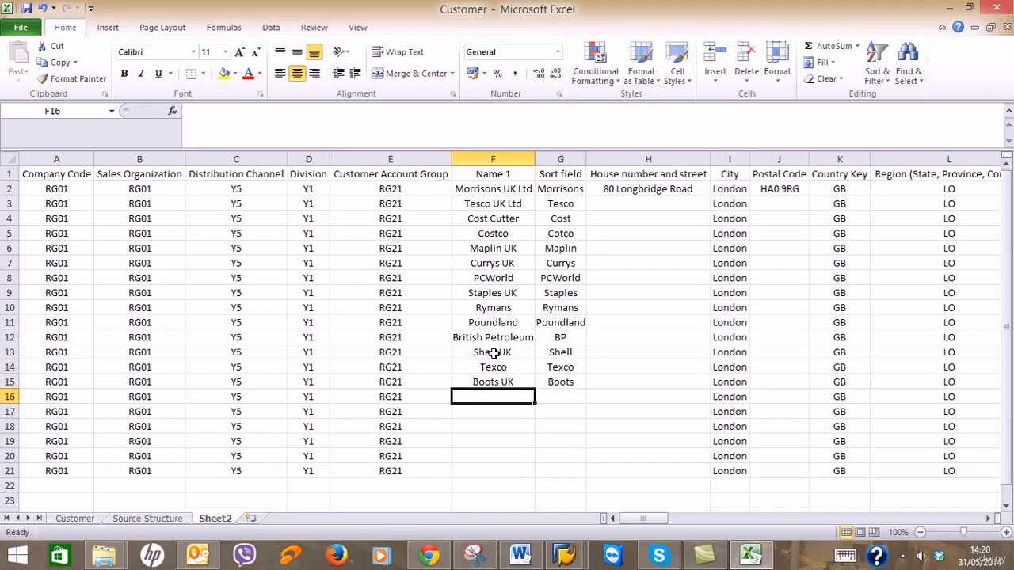
text(LL)
text(loyds)
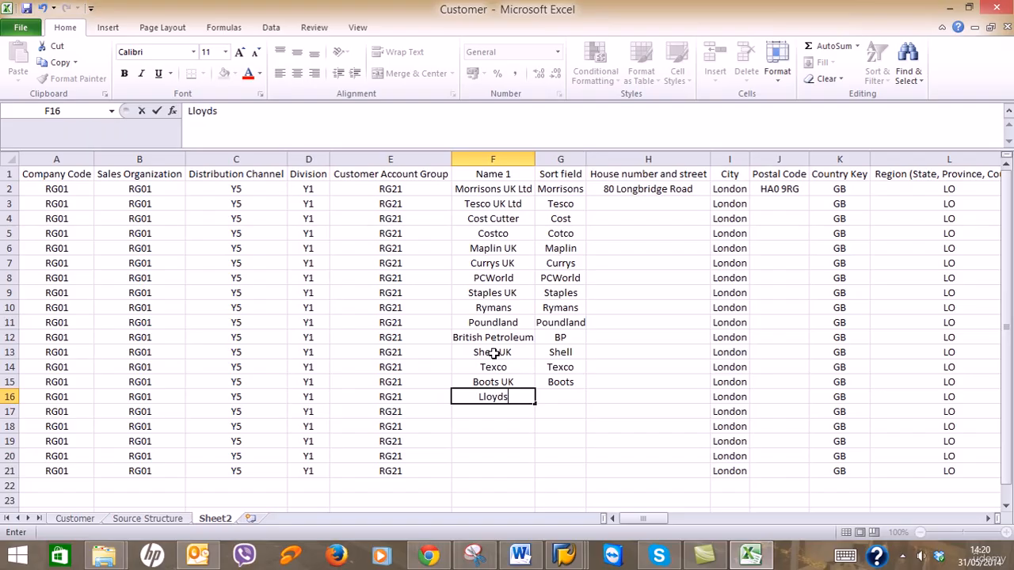
text( TSB)
key(Tab)
text(L)
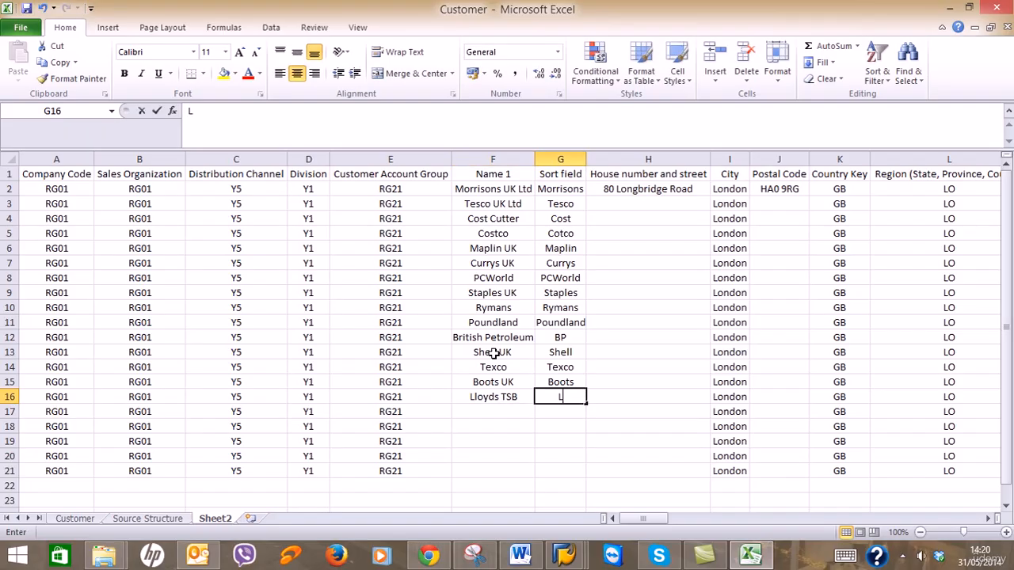
text(loyds)
key(Return)
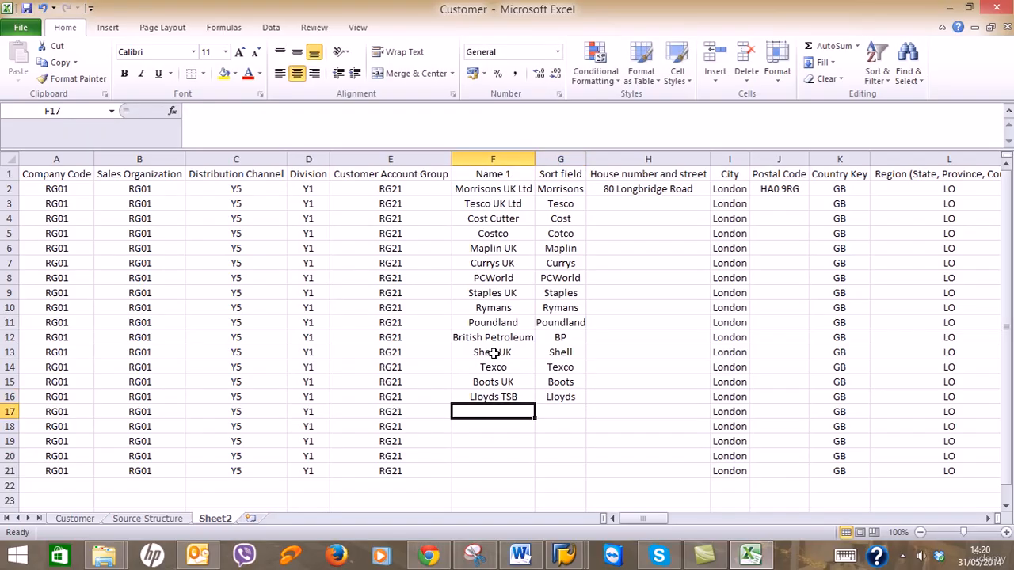
text(Na)
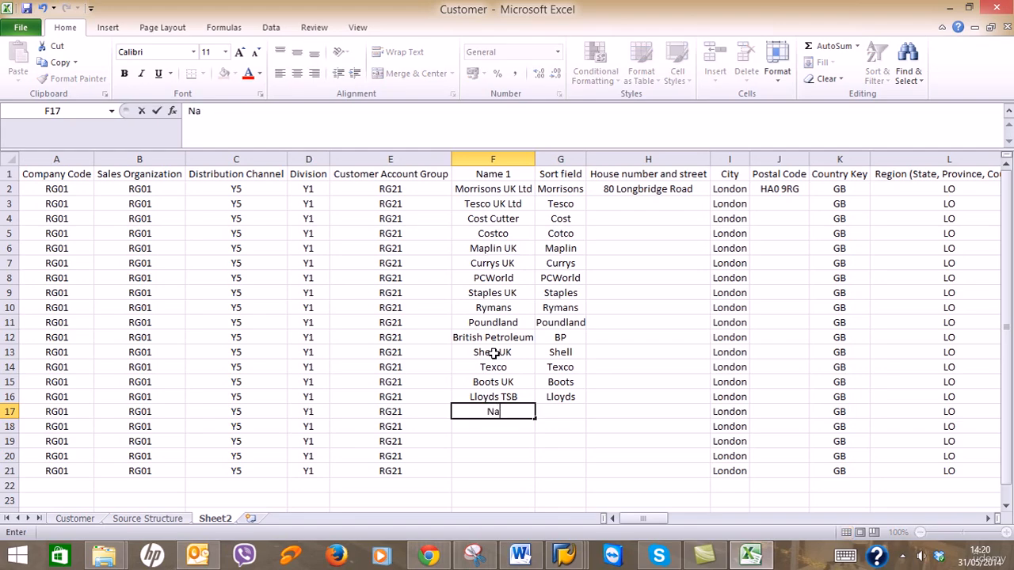
text(tWest)
key(Tab)
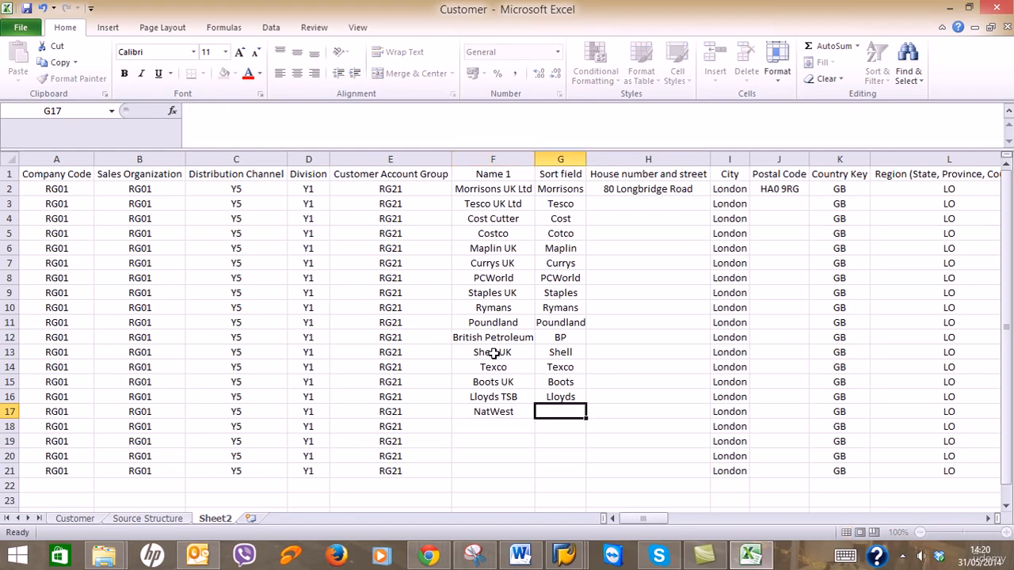
text(Natwest)
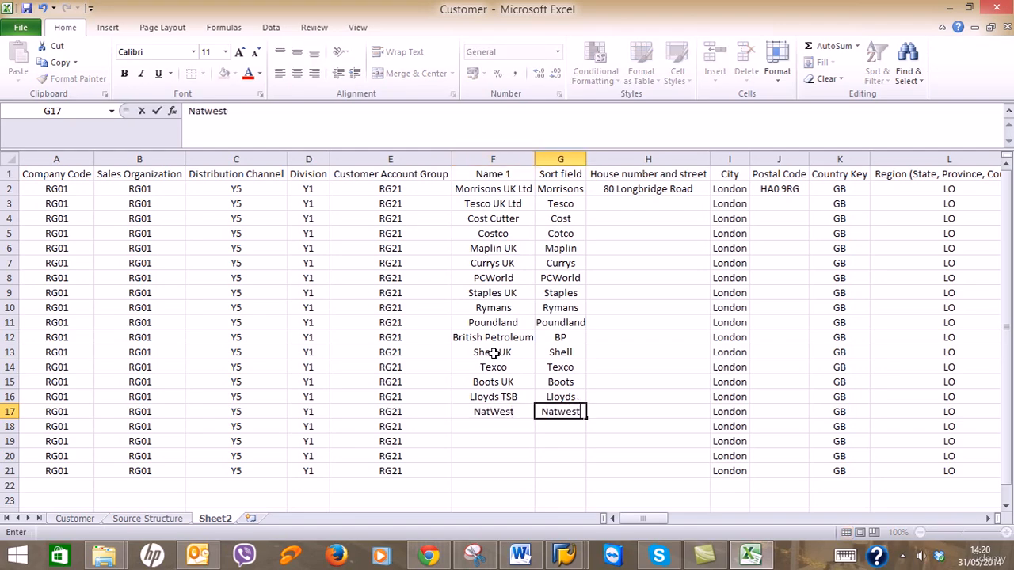
key(Return)
text(Nationwide)
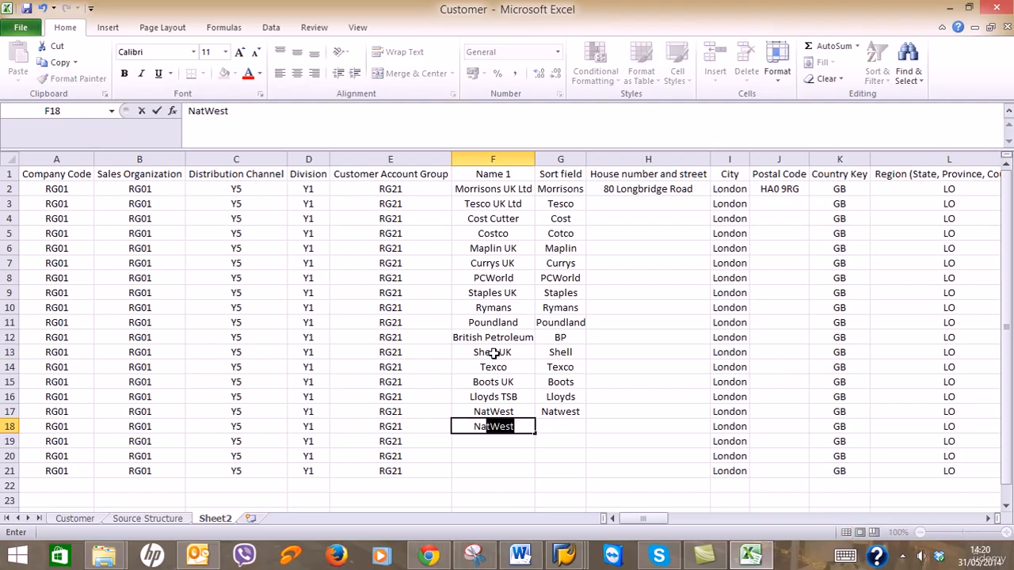
key(Tab)
text(Nation)
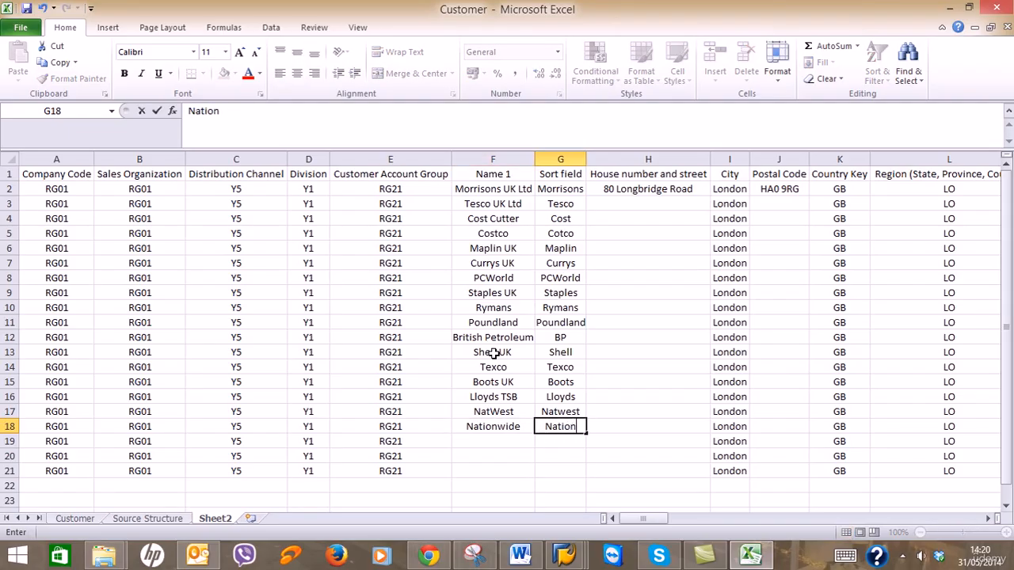
key(Return)
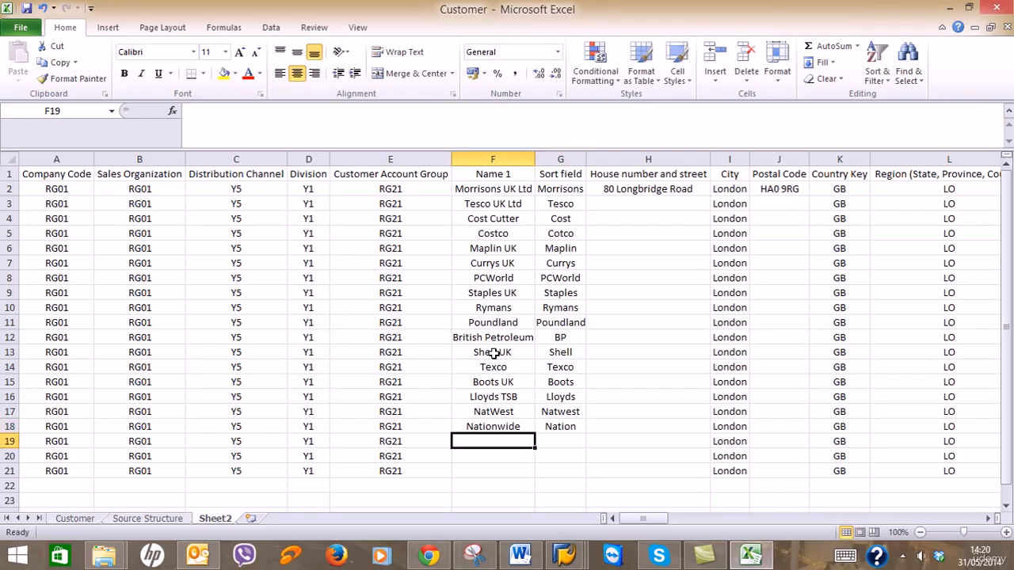
Enter Barclays UK/Barclays, Metro/Metro and RBS/RBS in rows 19–21.
text(Barlcy)
key(BackSpace)
key(BackSpace)
key(BackSpace)
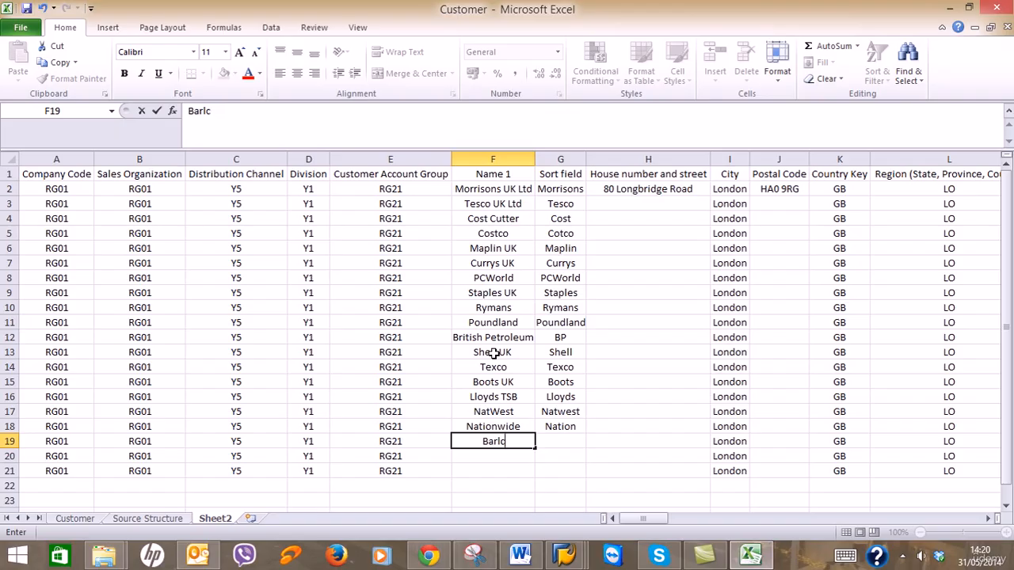
text(clays UK)
key(Tab)
text(Barclays)
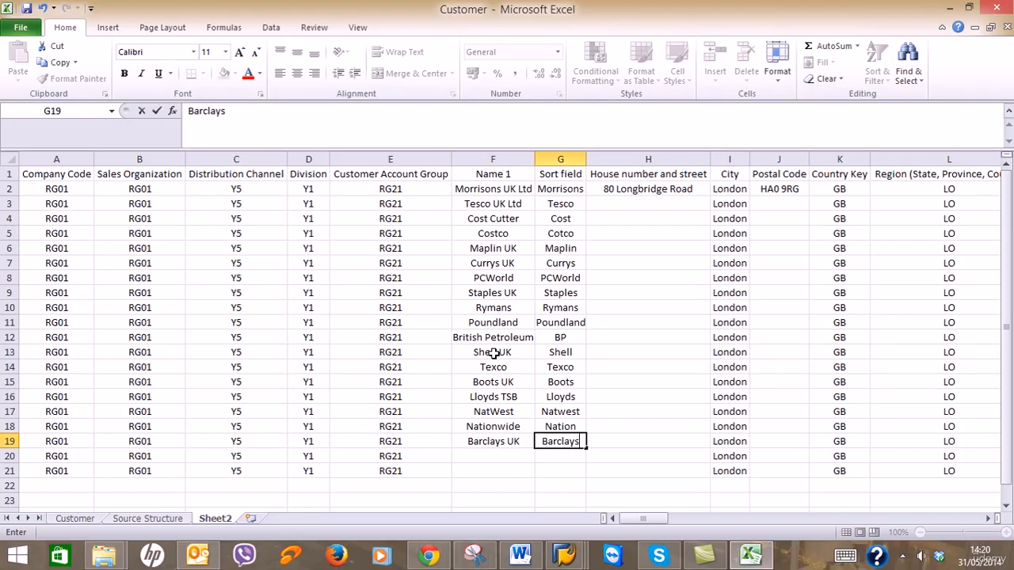
key(Return)
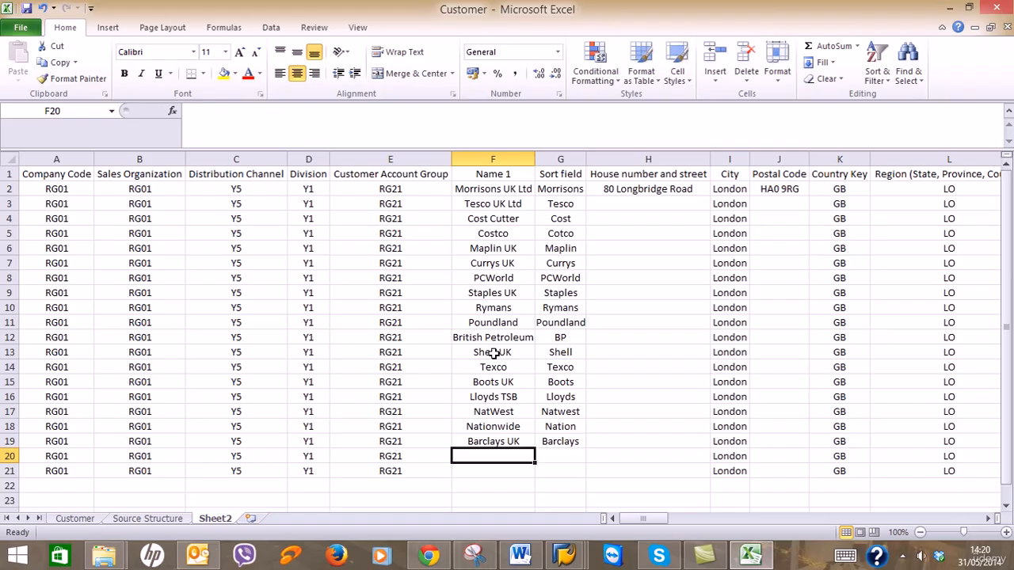
text(Metro)
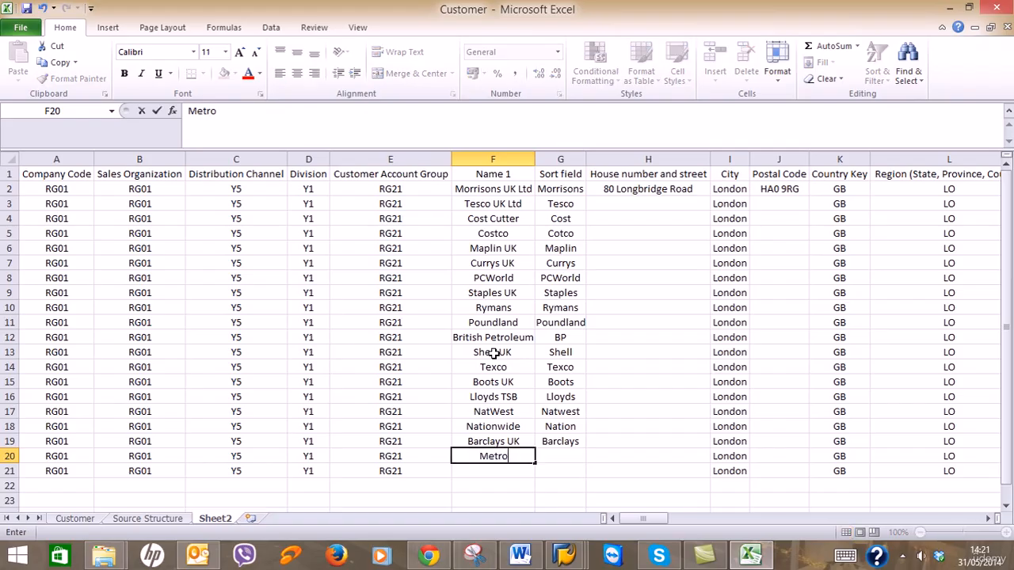
key(Tab)
text(Metro)
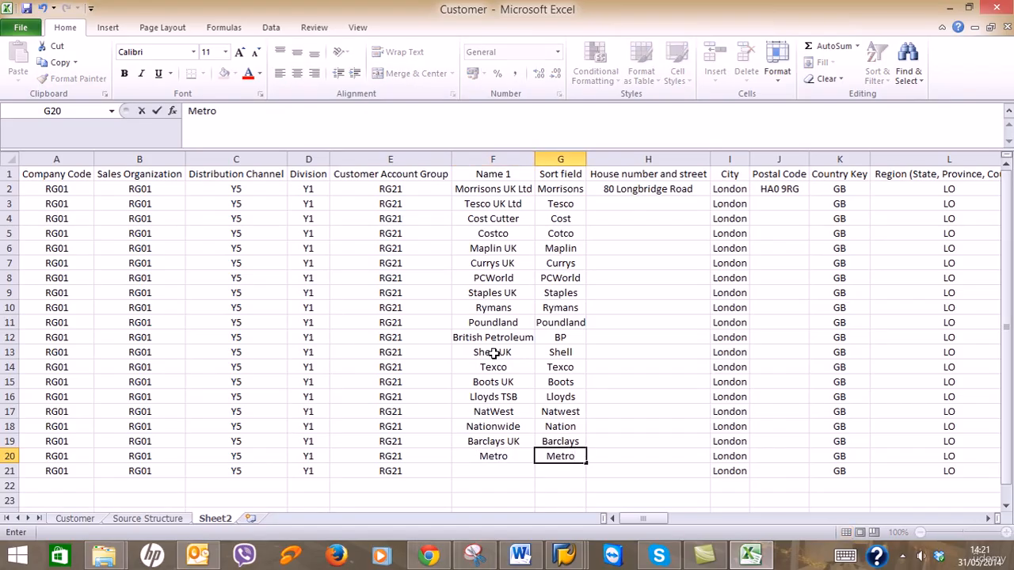
key(Return)
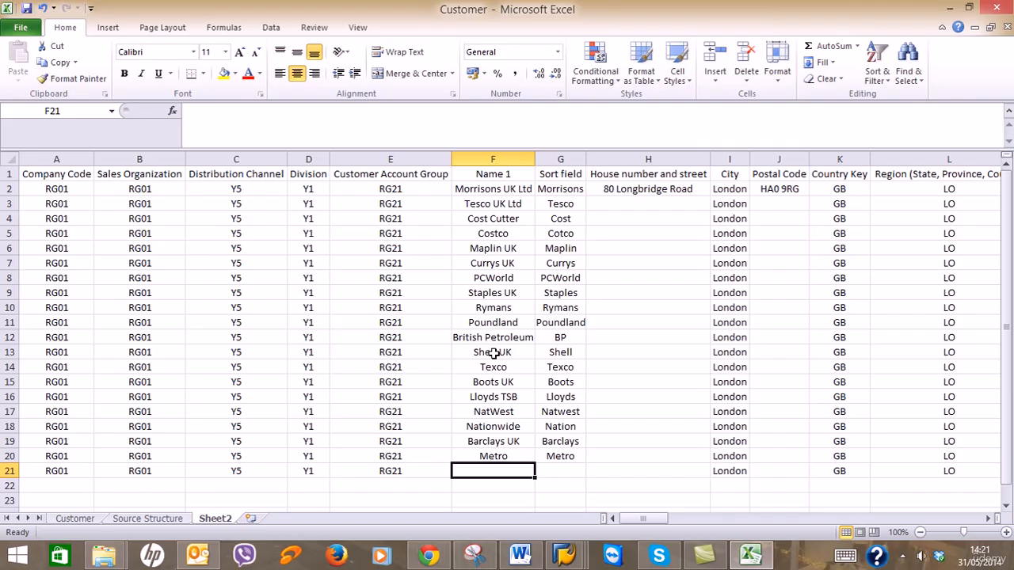
text(RBS)
key(Tab)
text(TB)
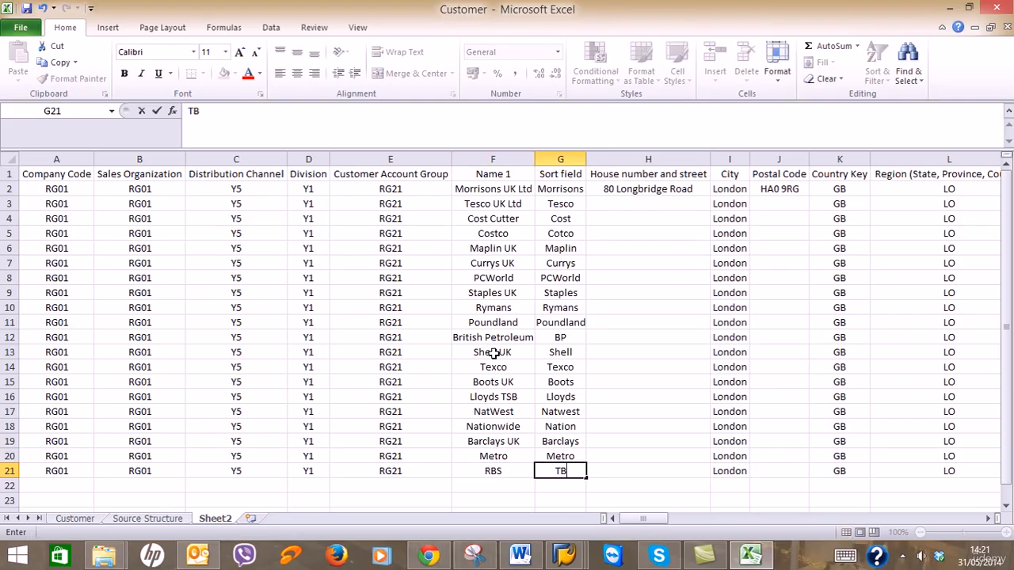
key(BackSpace)
key(BackSpace)
text(RBS)
click(628, 203)
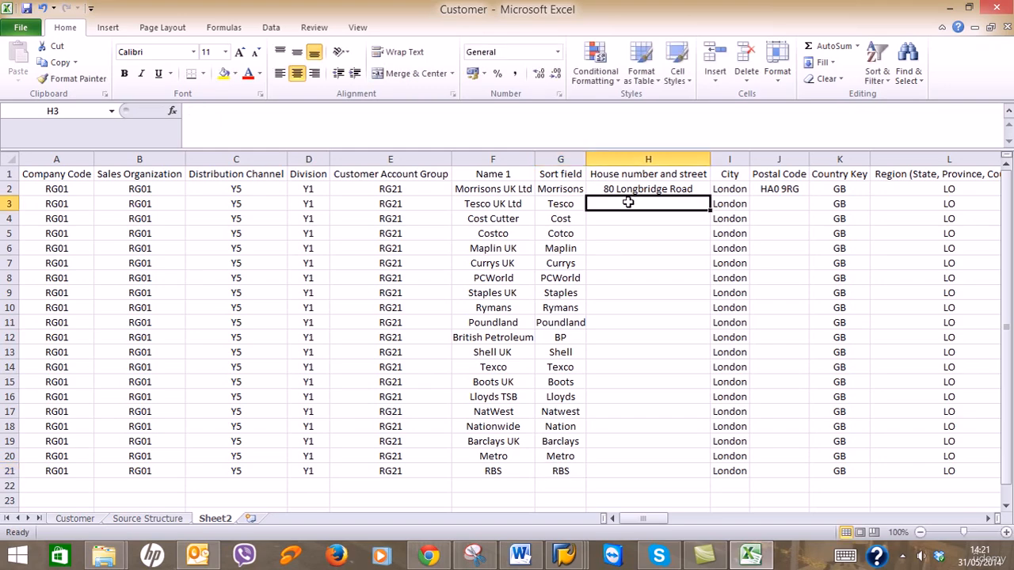
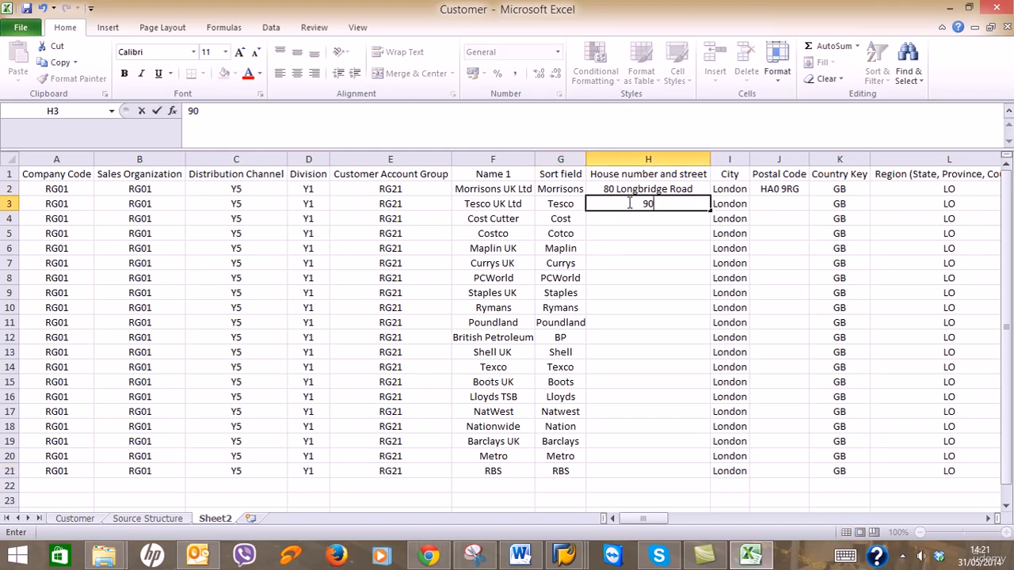
key(Return)
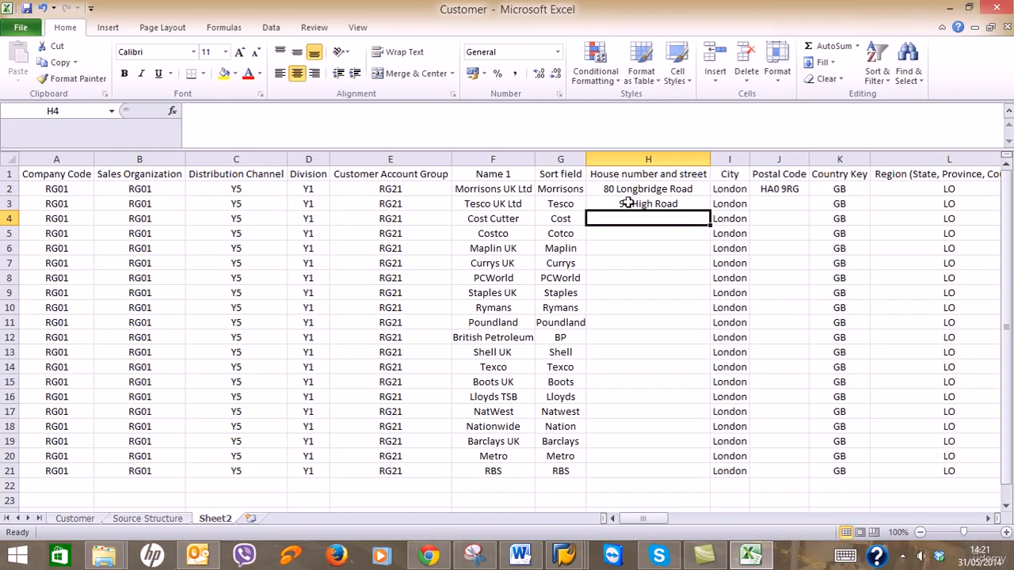
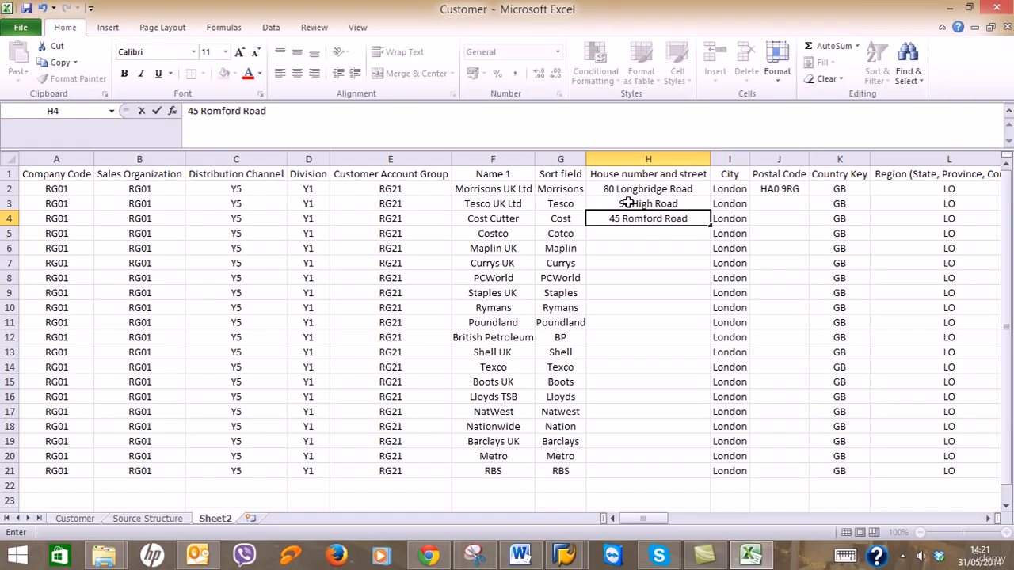
key(Return)
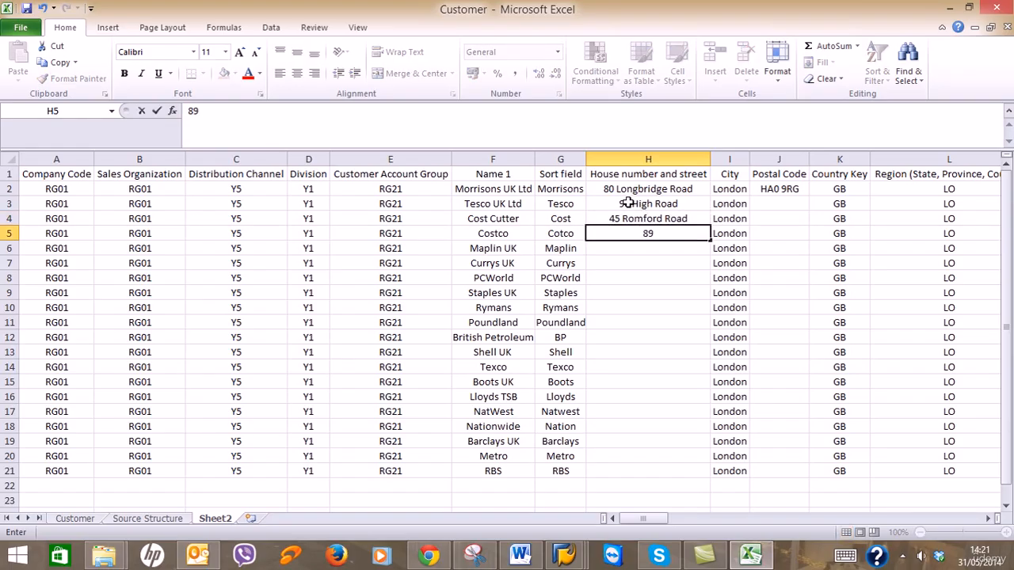
key(Return)
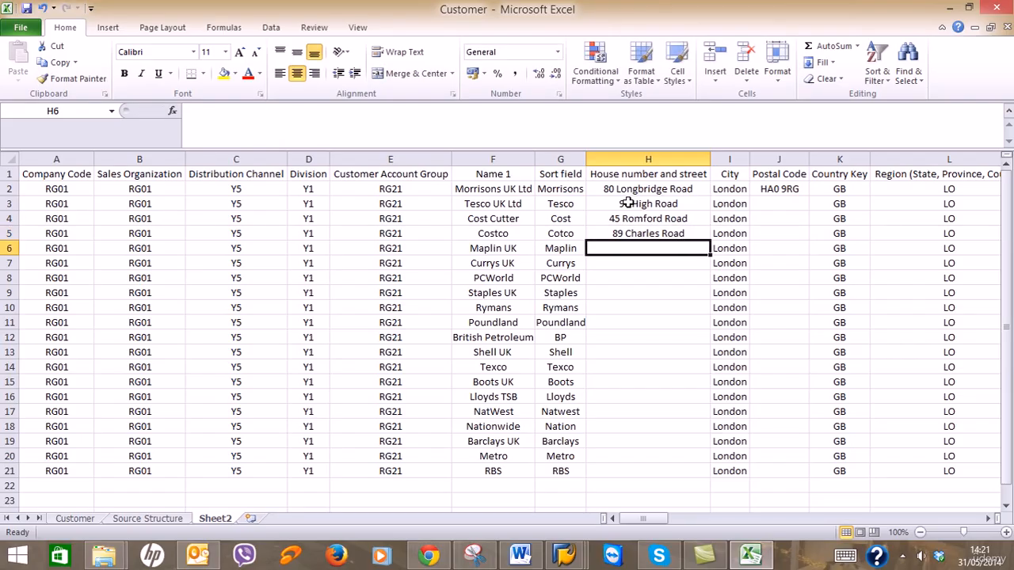
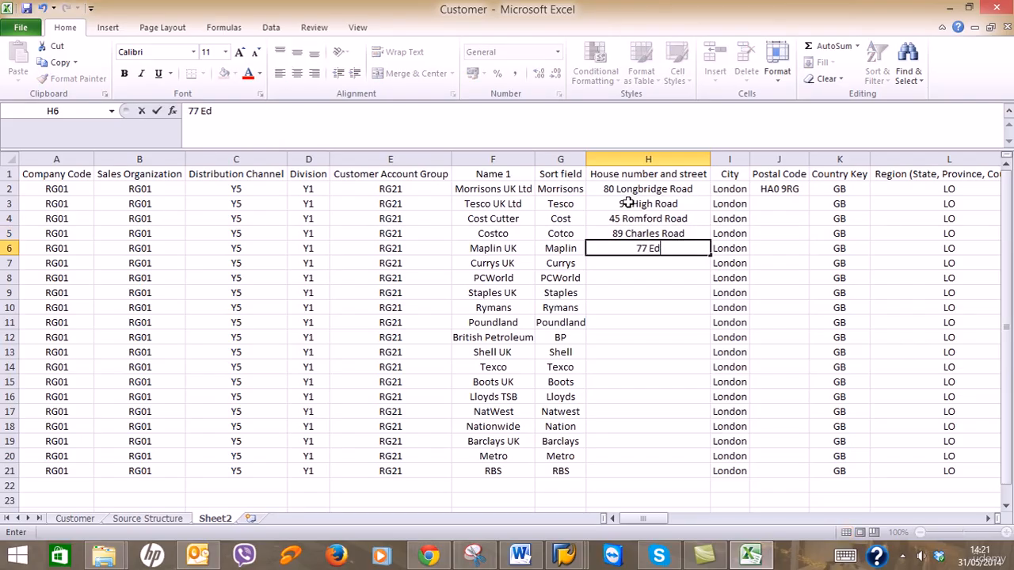
key(Return)
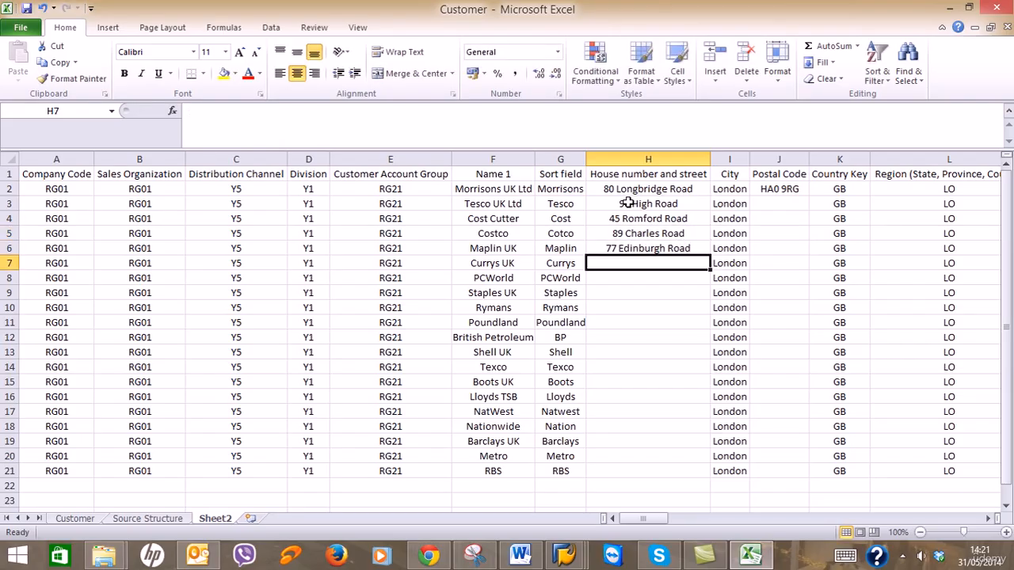
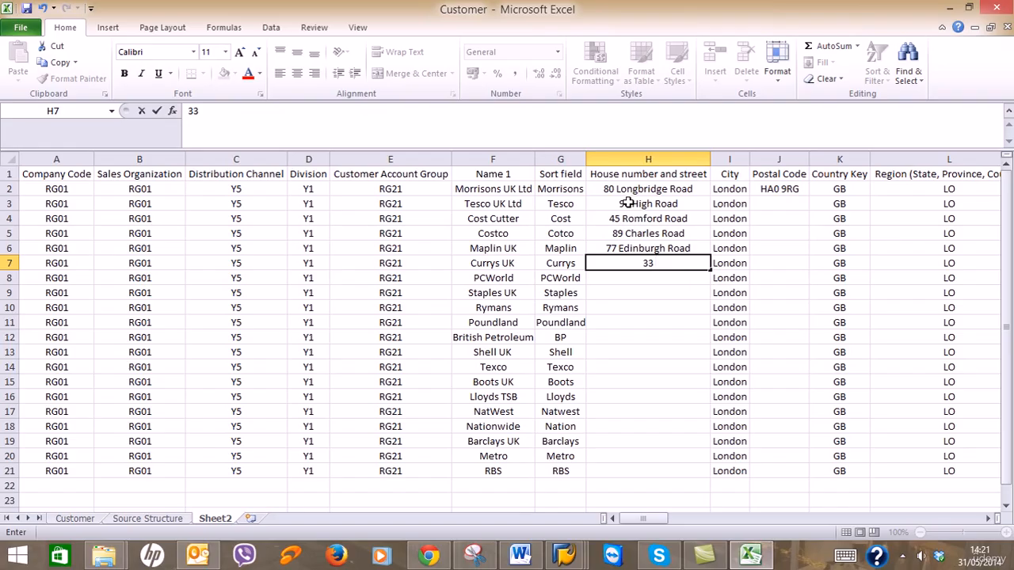
key(Return)
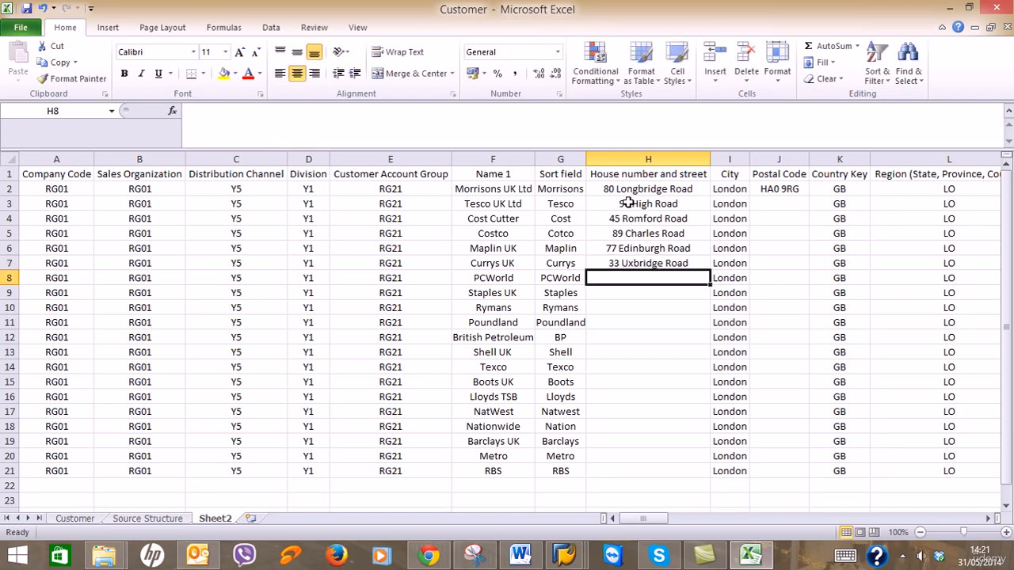
click(628, 204)
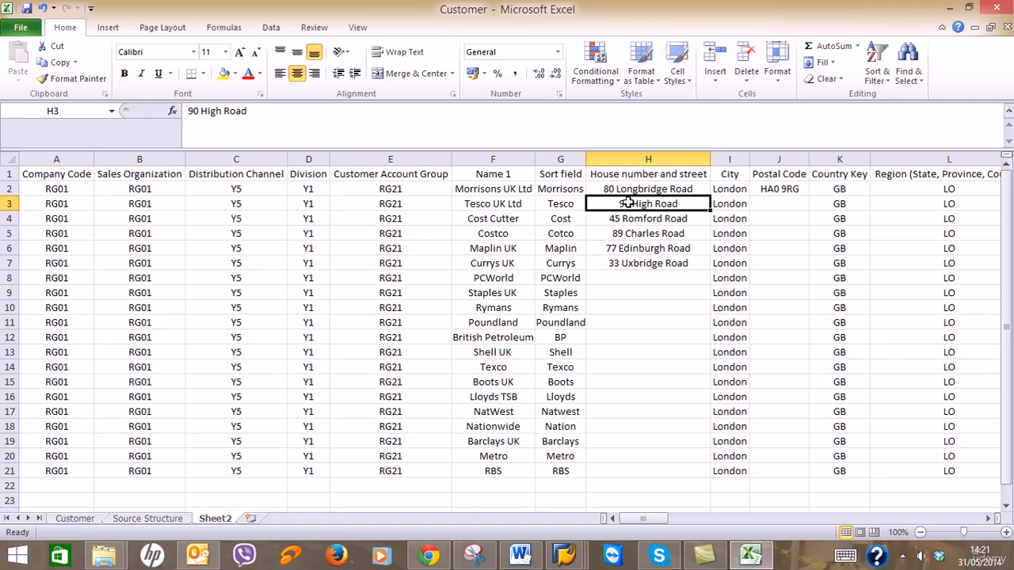
text(32)
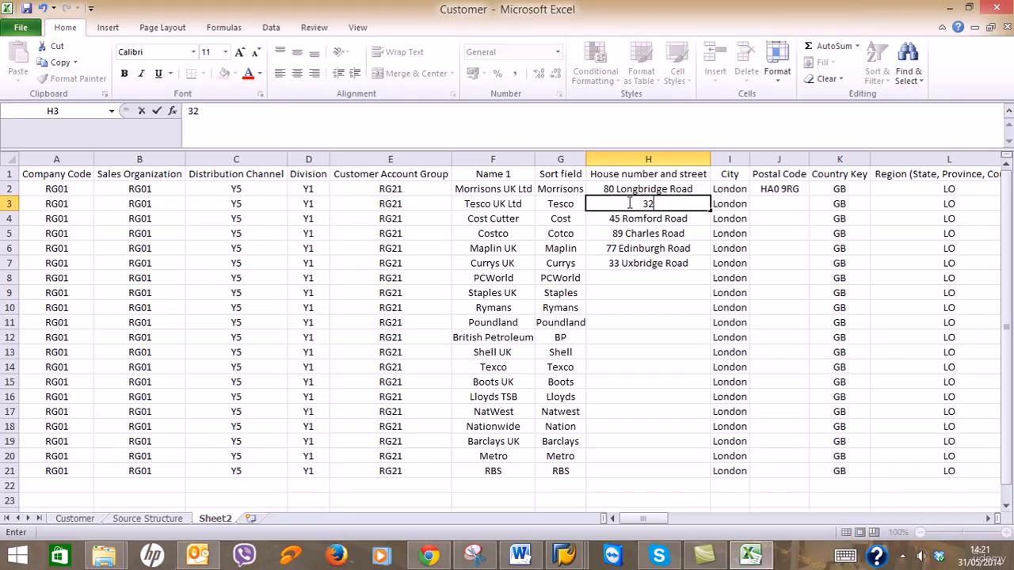
key(ctrl+z)
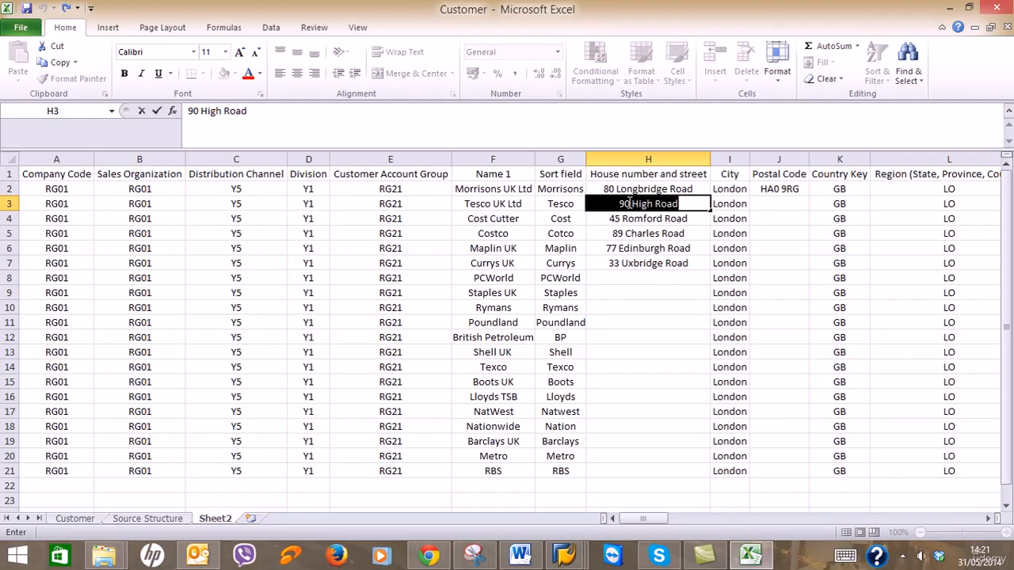
click(644, 280)
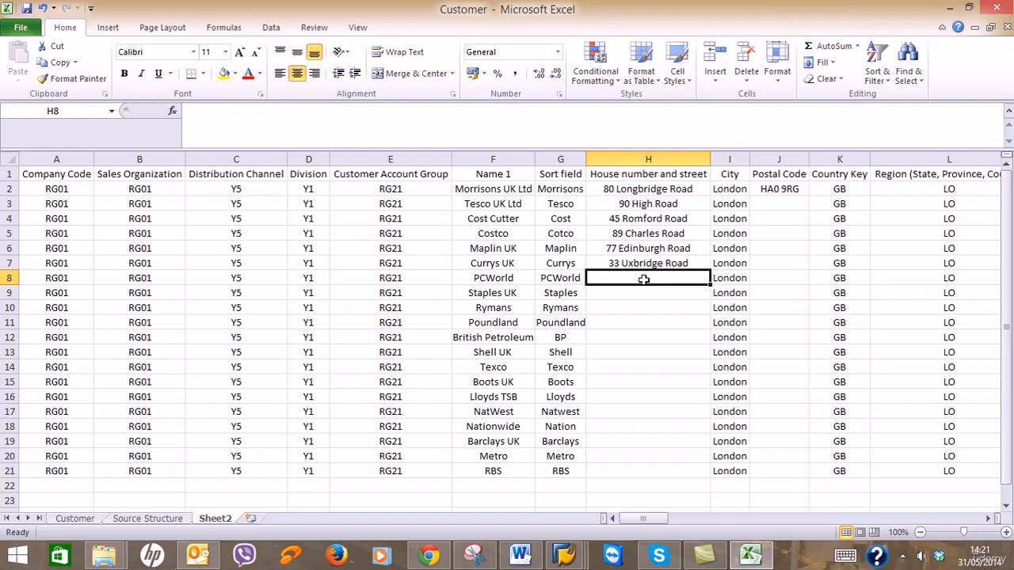
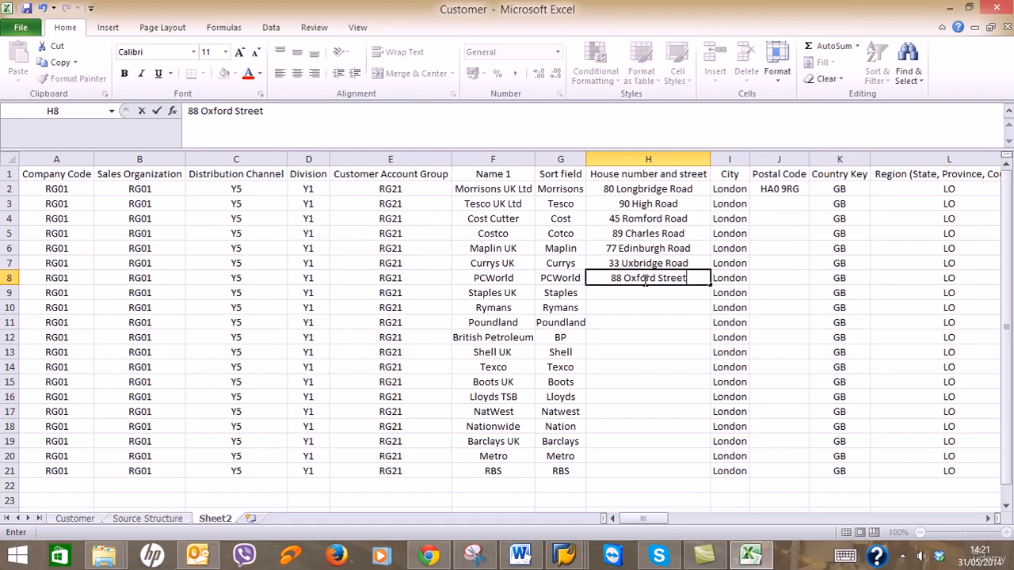
key(Return)
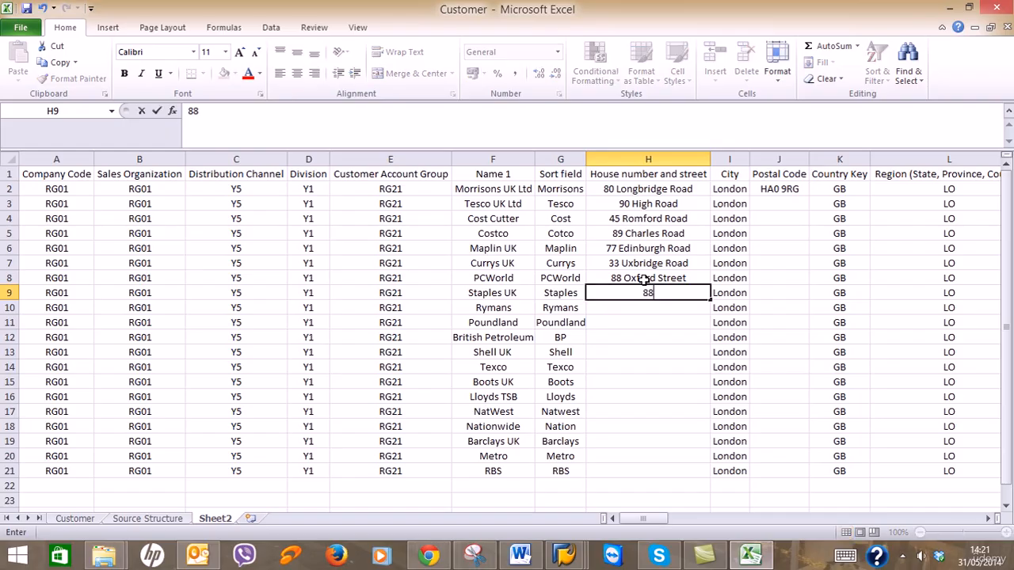
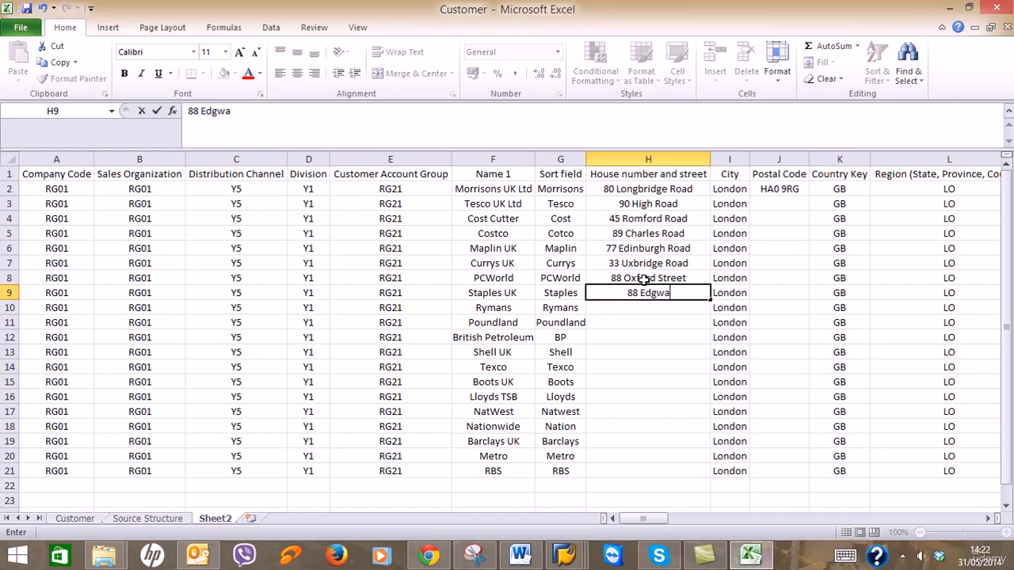
text(Road)
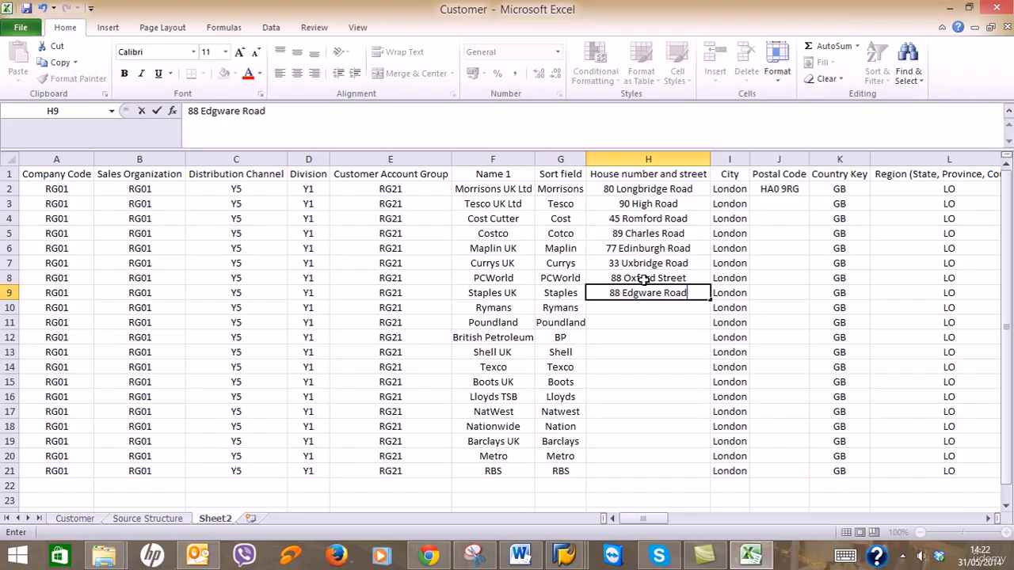
key(Return)
text(88)
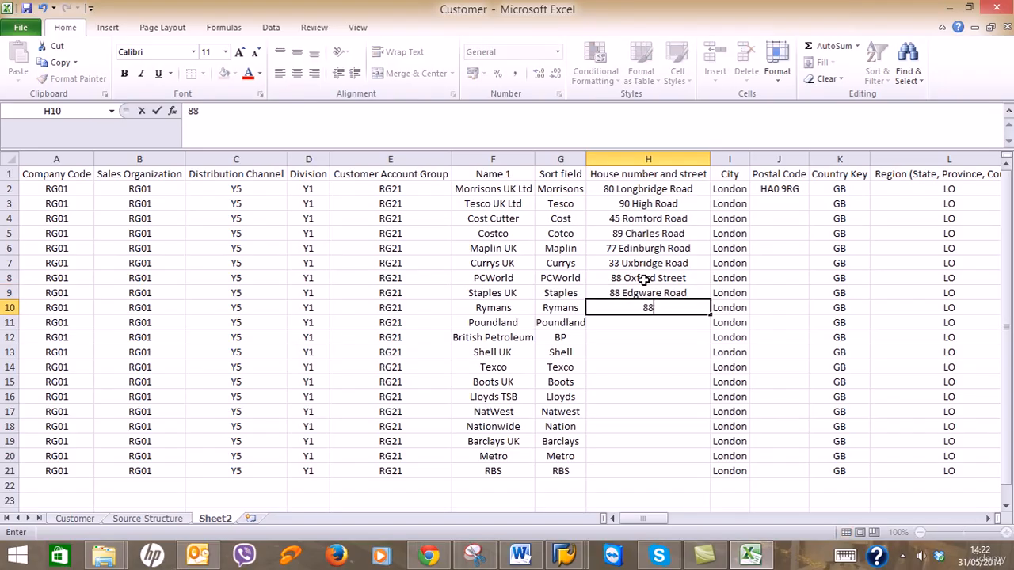
key(BackSpace)
key(BackSpace)
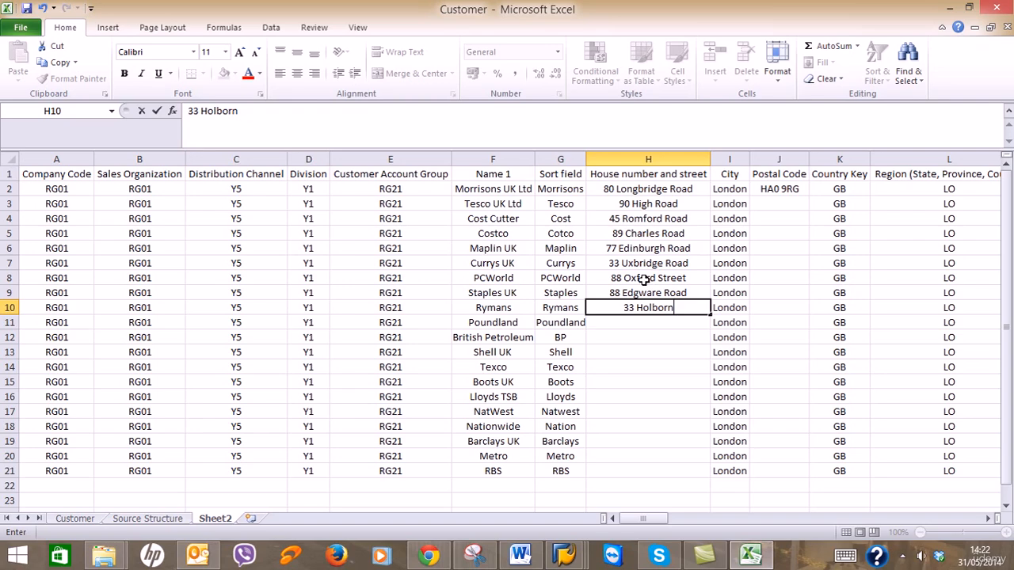
key(Return)
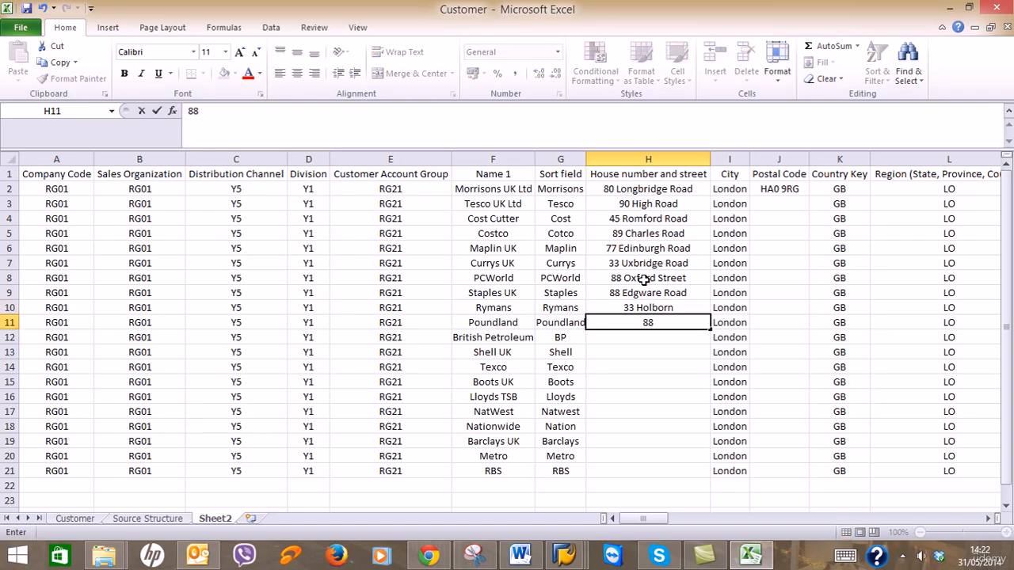
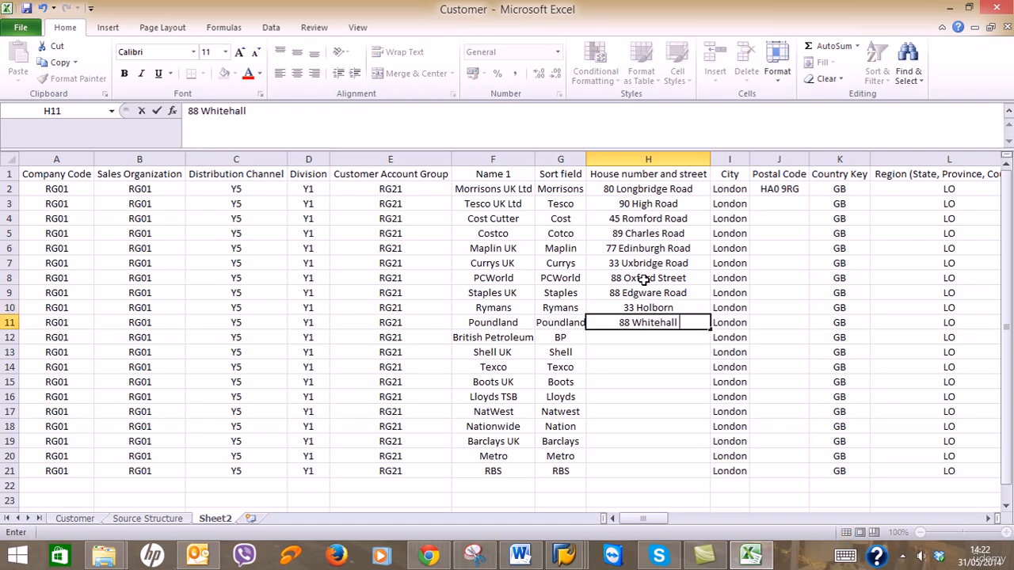
key(Return)
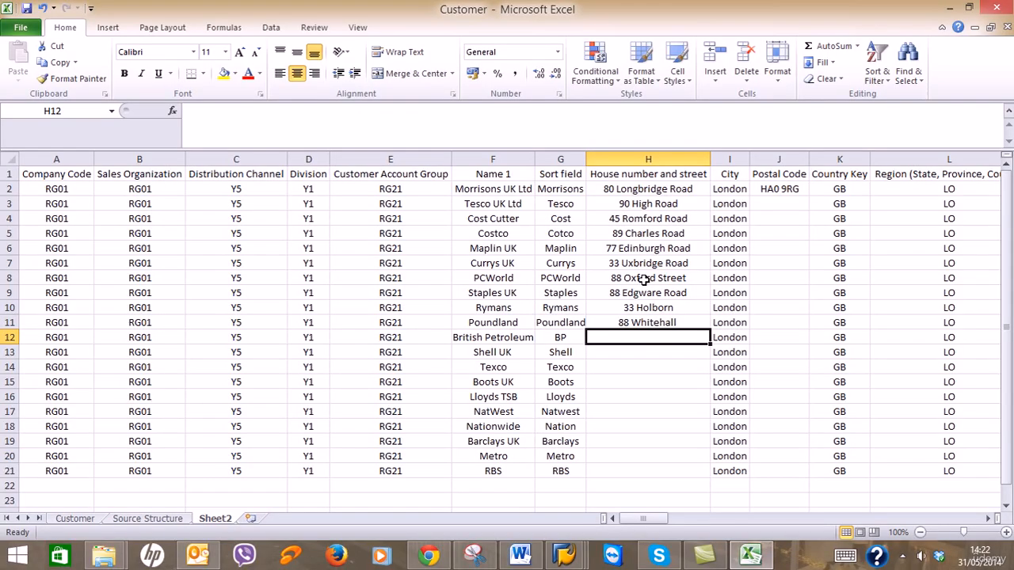
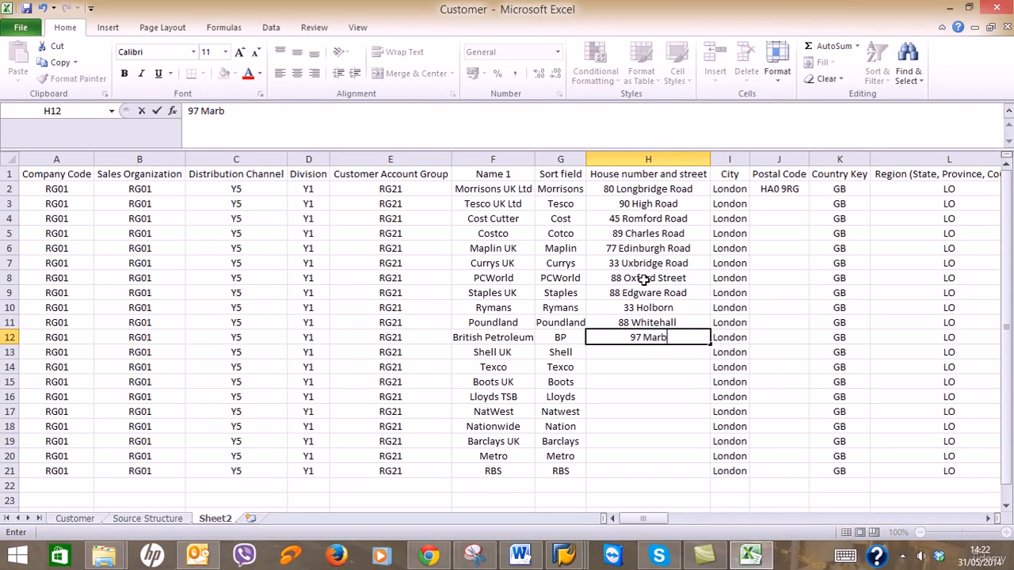
key(Return)
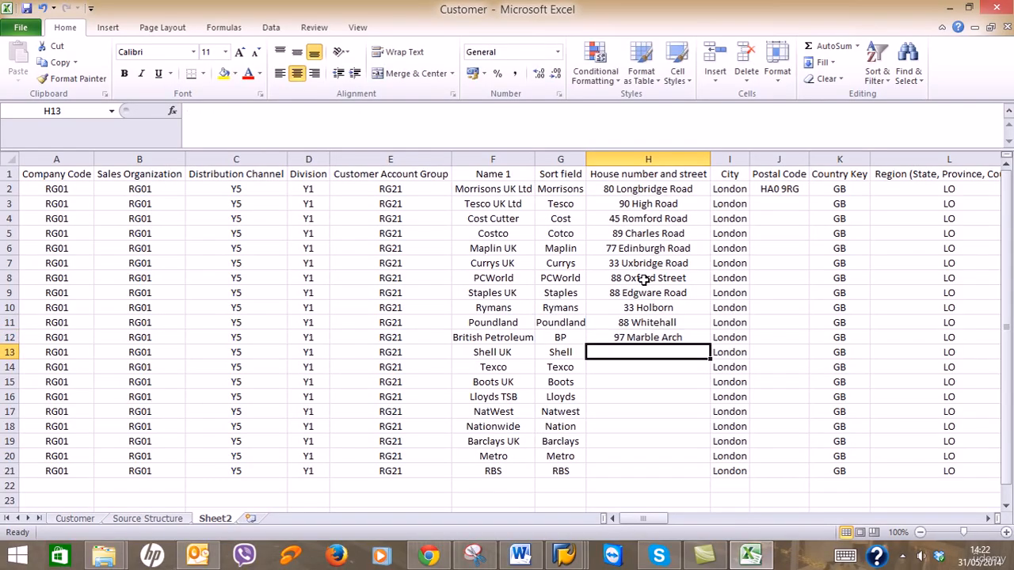
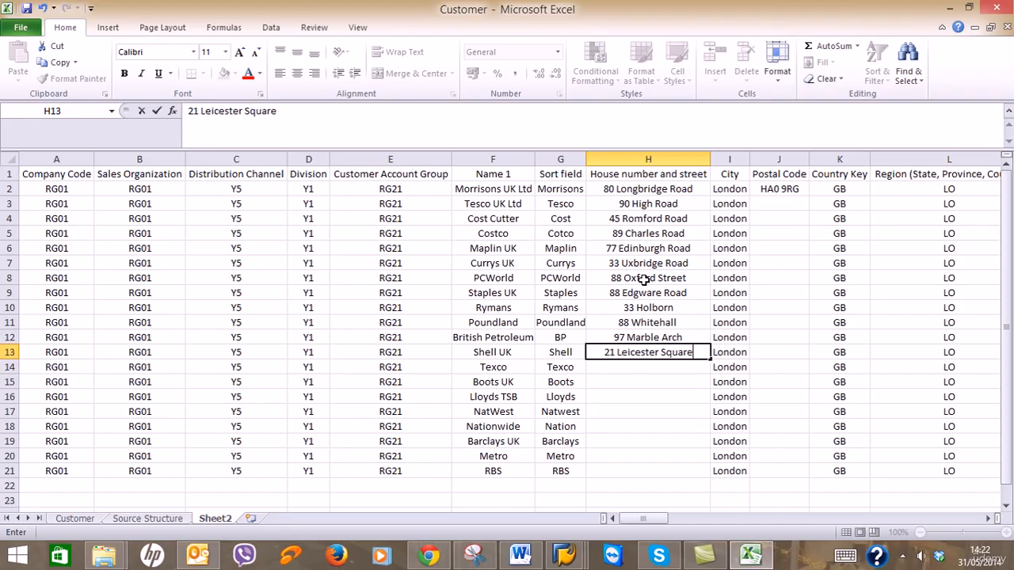
key(Return)
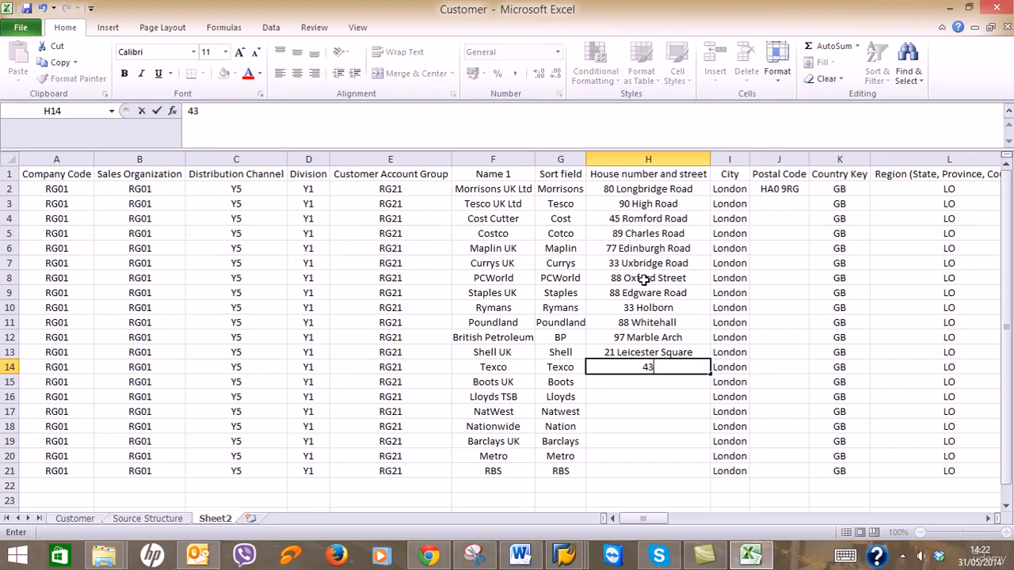
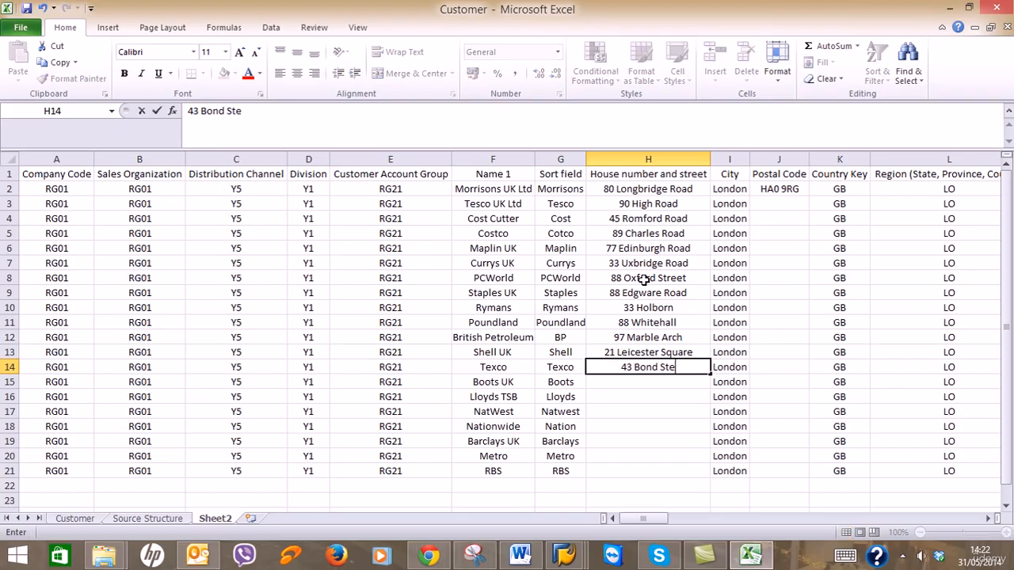
key(Return)
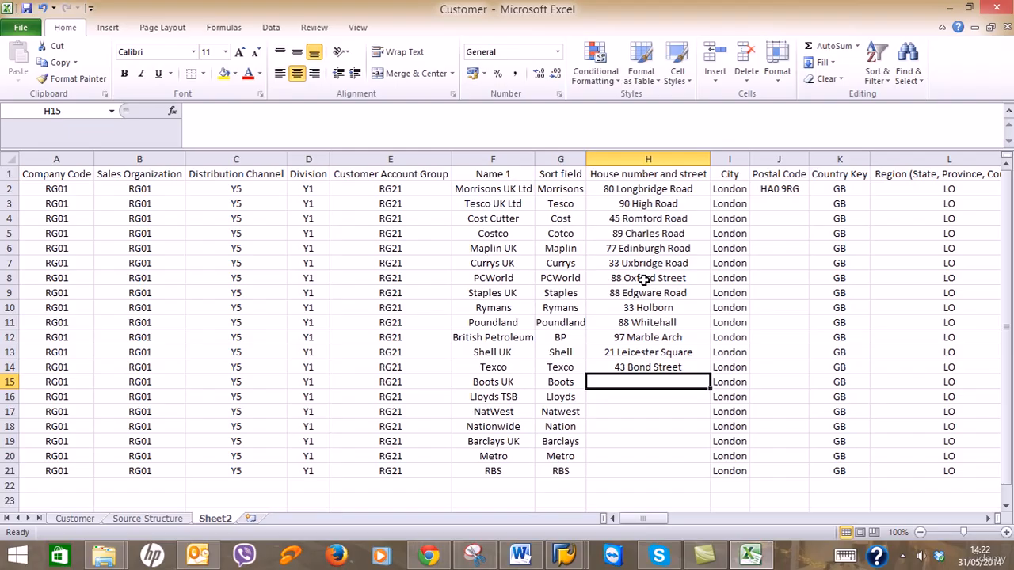
text(83)
key(BackSpace)
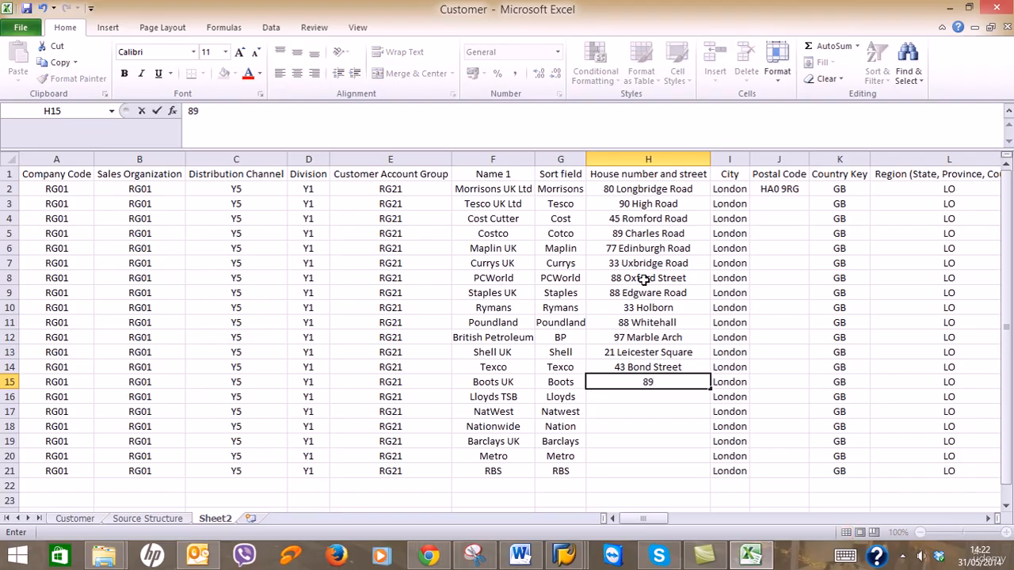
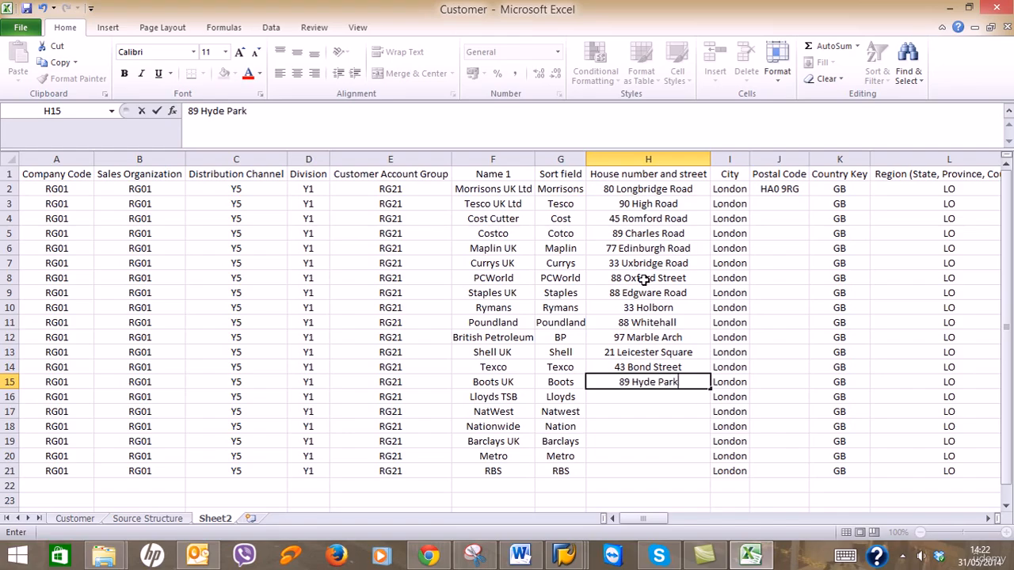
key(Return)
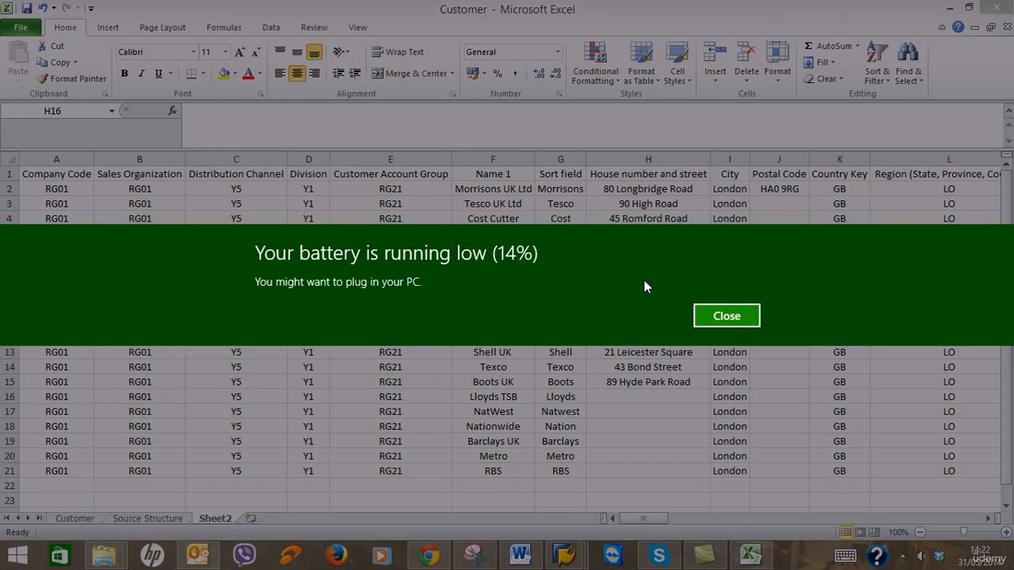
Dismiss the low-battery notification and return to the customer spreadsheet.
click(707, 315)
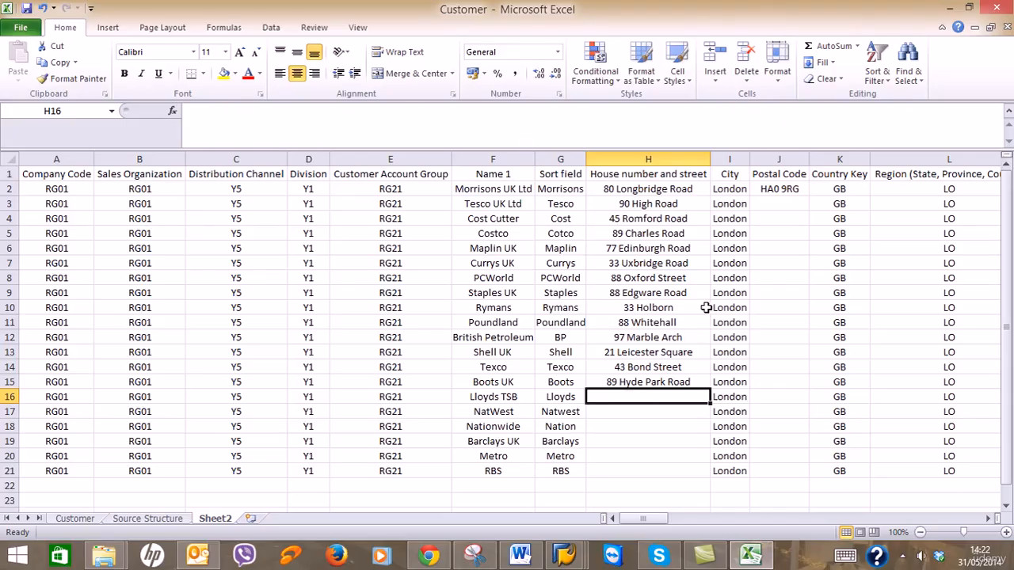
click(905, 556)
click(924, 433)
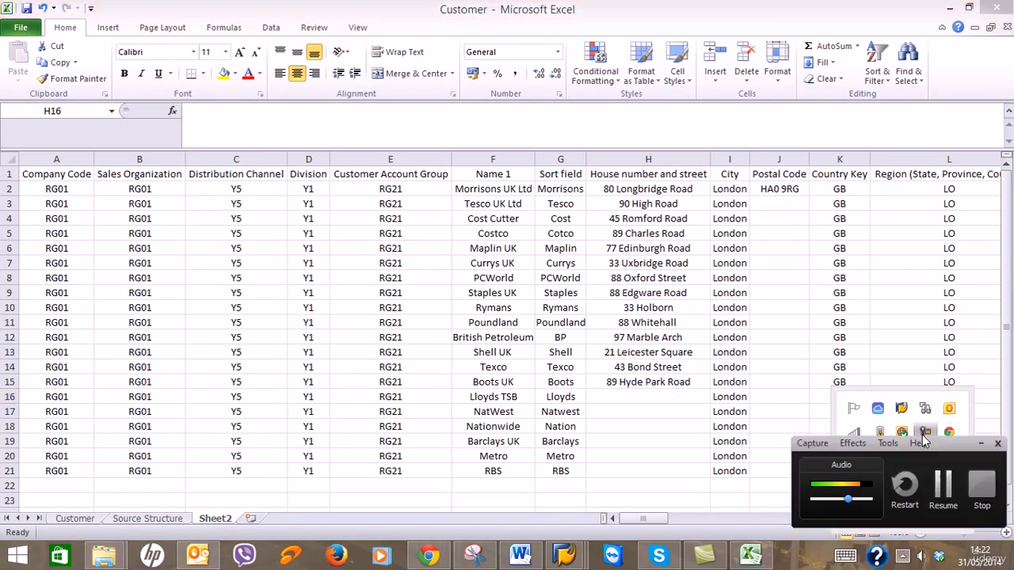
click(943, 490)
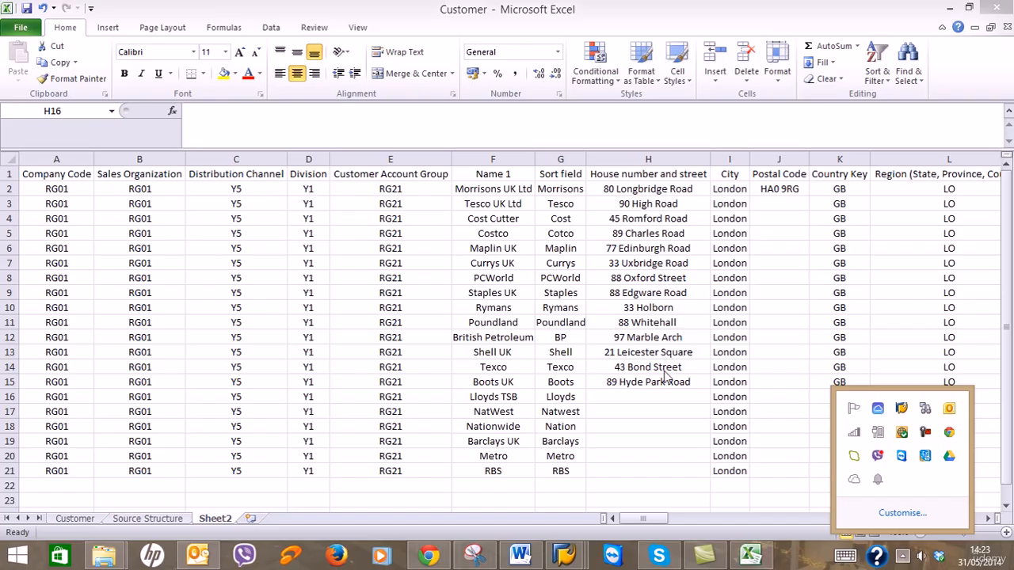
click(673, 397)
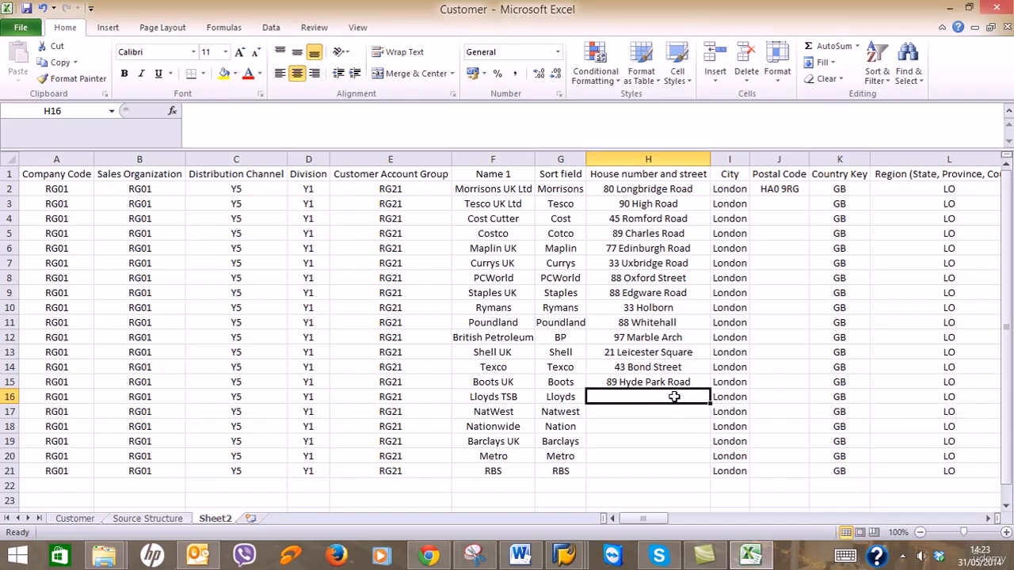
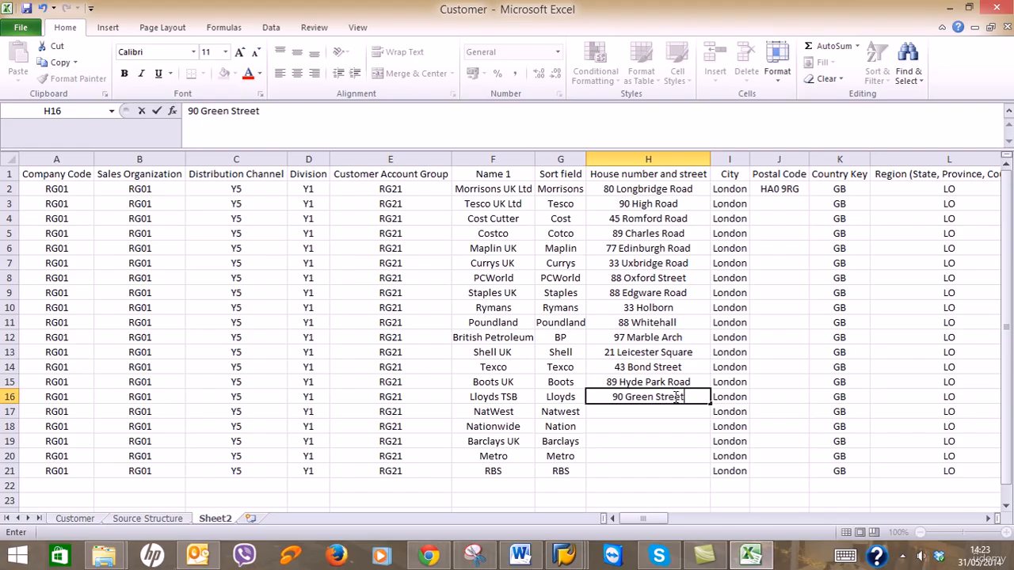
key(Return)
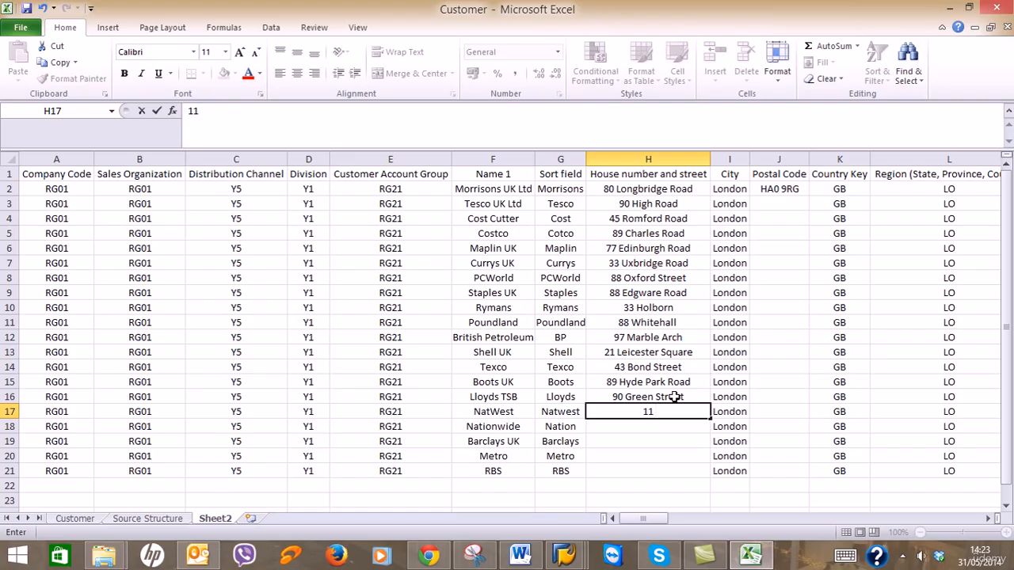
key(Return)
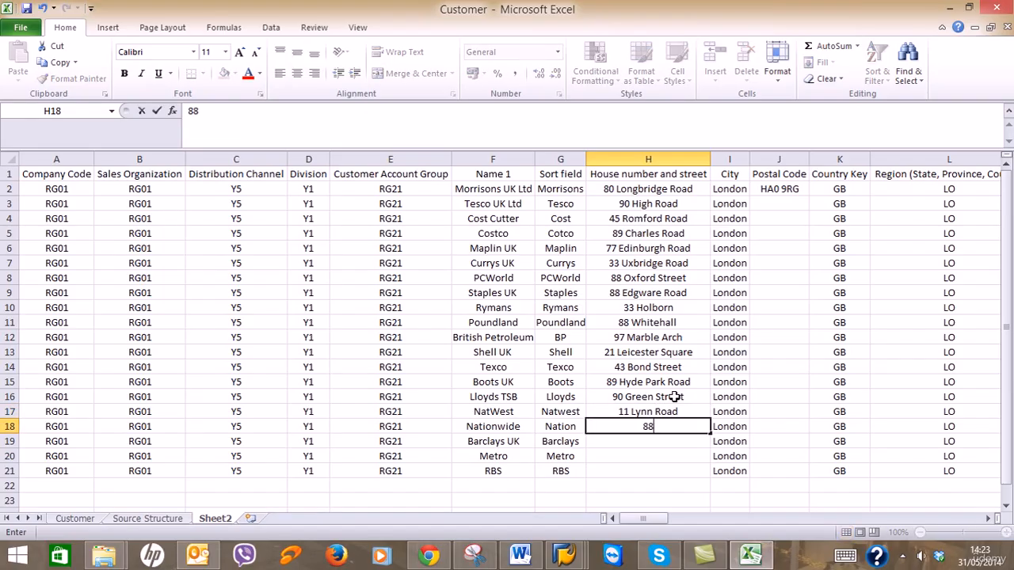
key(Return)
text(88 E)
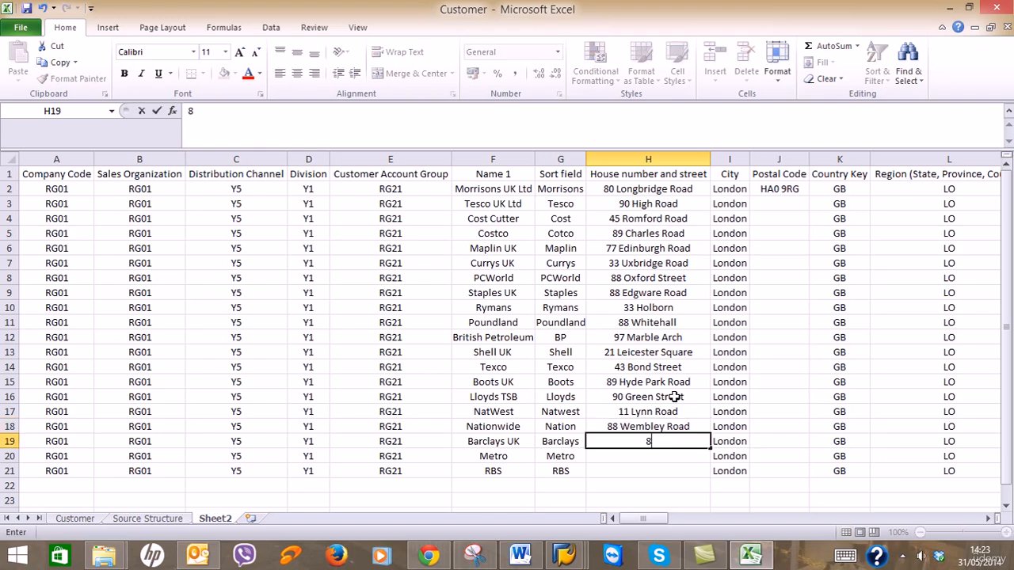
key(BackSpace)
key(BackSpace)
key(BackSpace)
key(Return)
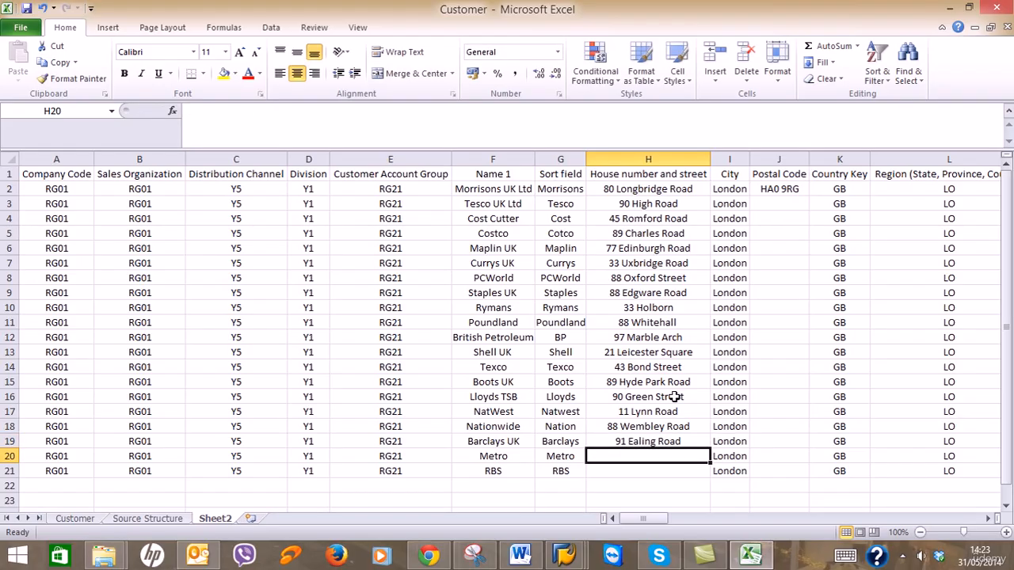
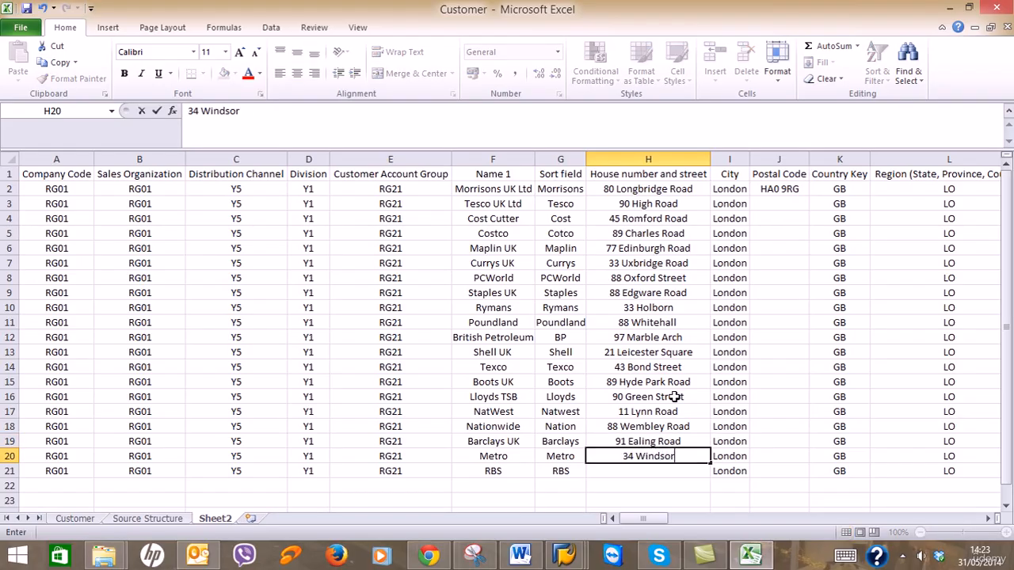
key(Return)
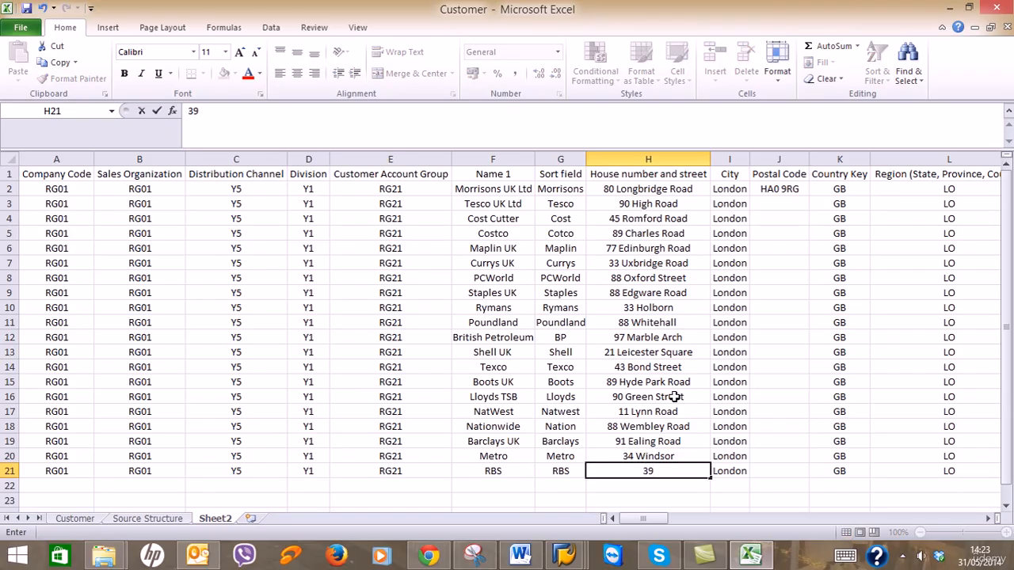
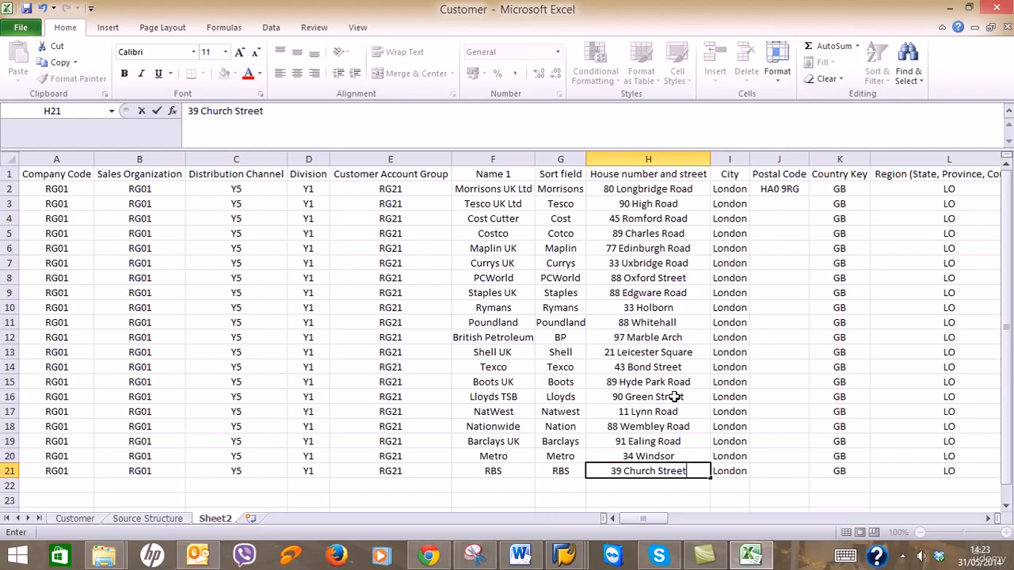
key(Return)
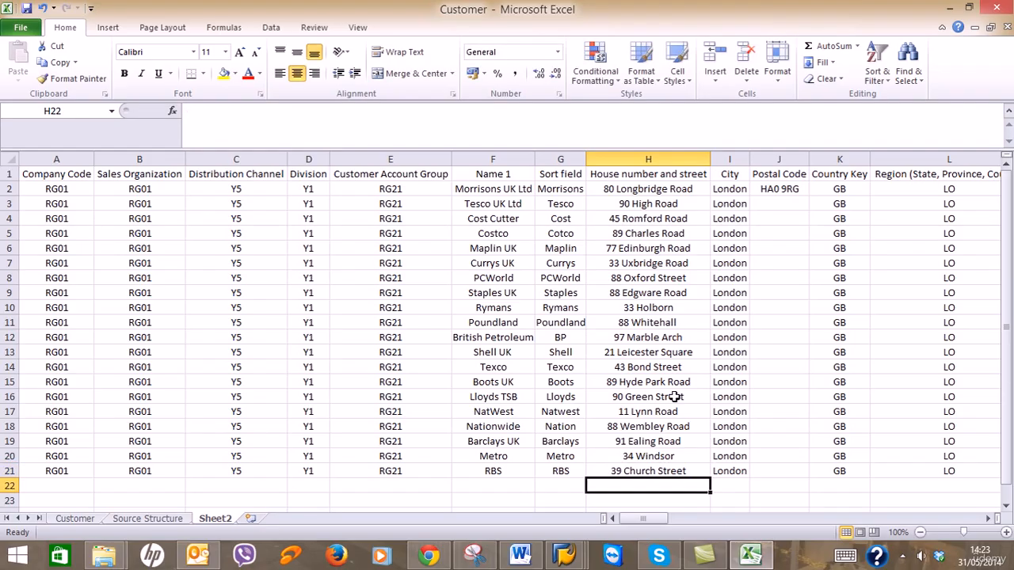
Enter postal codes jk3 8RG, 9UH 8YJ and 8DF 9JK in J3:J5, undoing an accidental J3 overwrite.
click(775, 206)
text(jk)
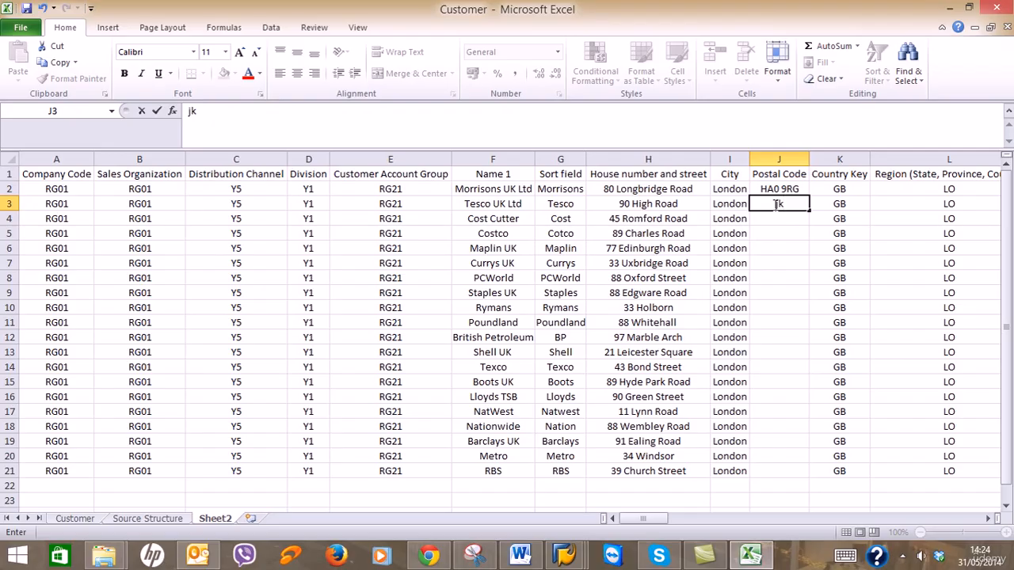
text(3 8RG)
key(Return)
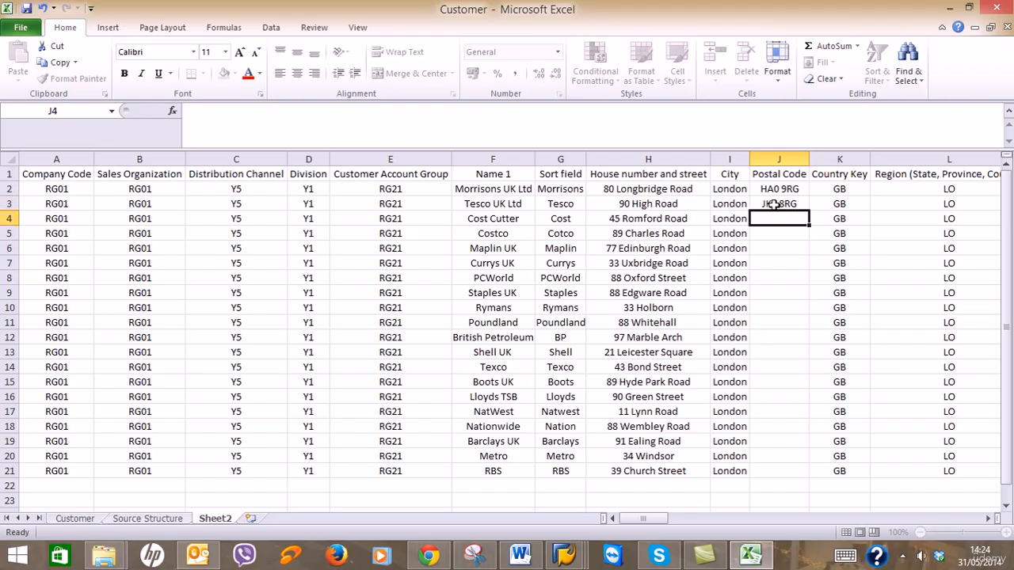
text(9UH)
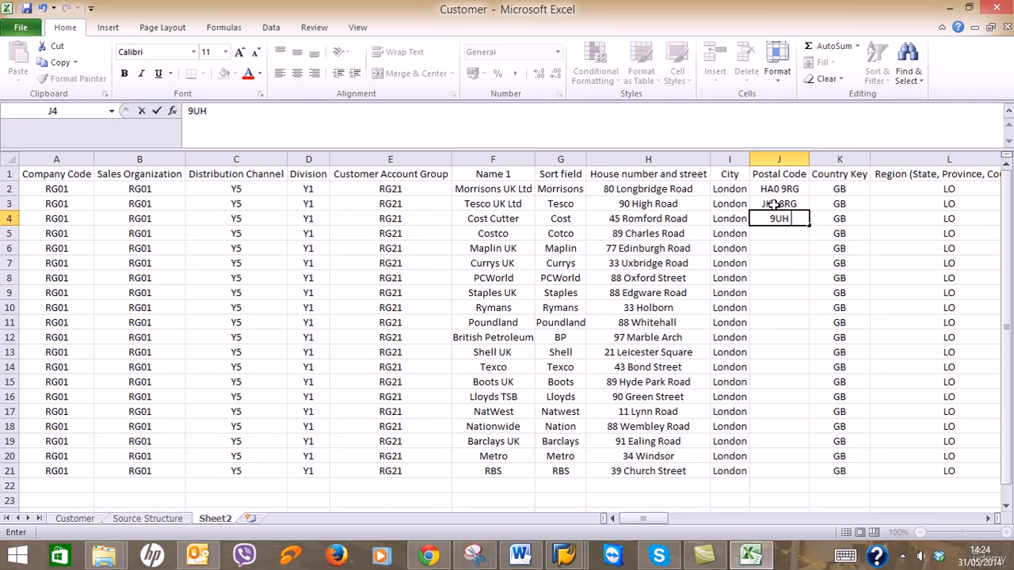
text( 8YJ)
key(Return)
click(775, 204)
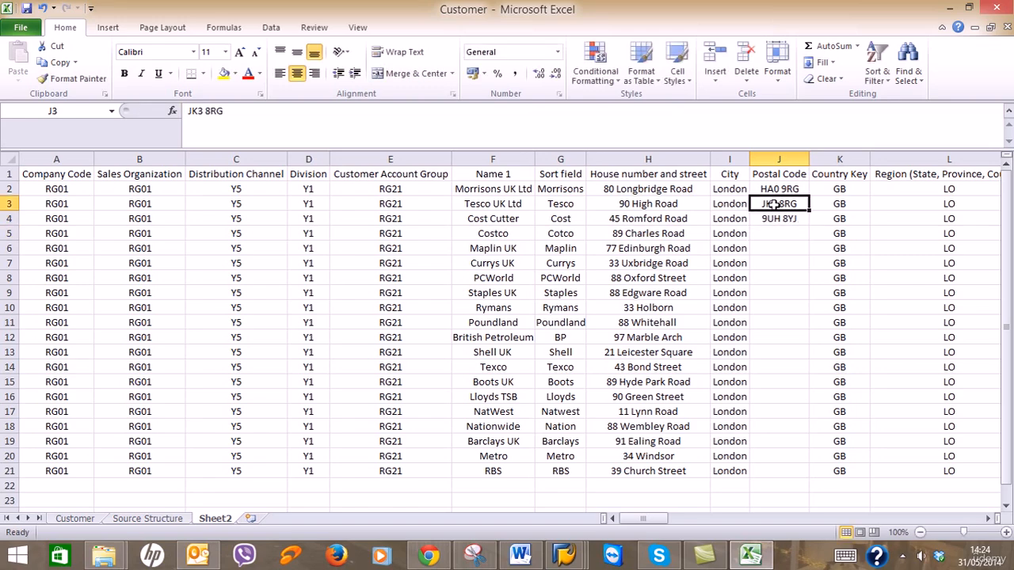
text(S)
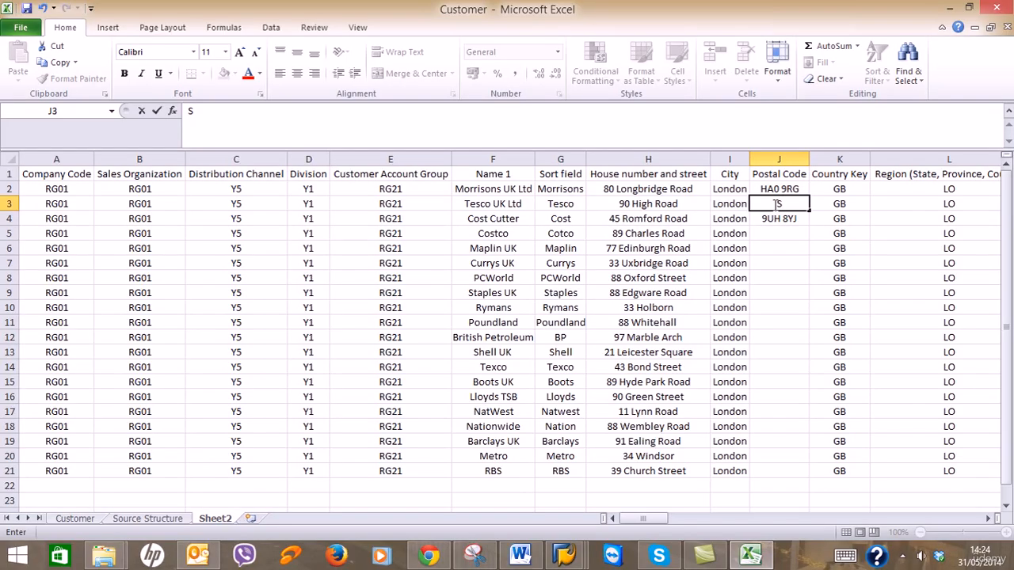
key(ctrl+z)
key(Return)
key(Return)
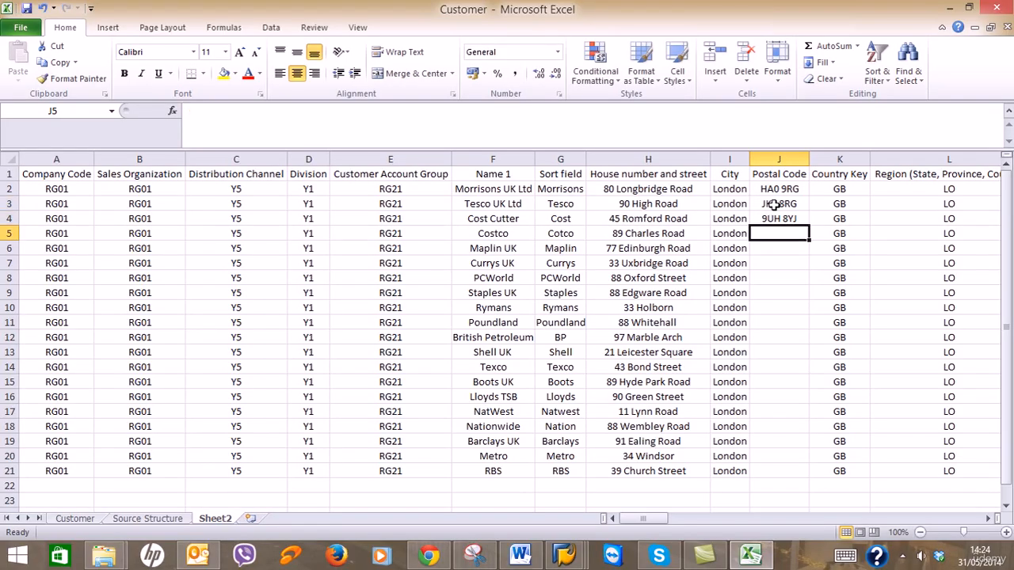
text(8DF)
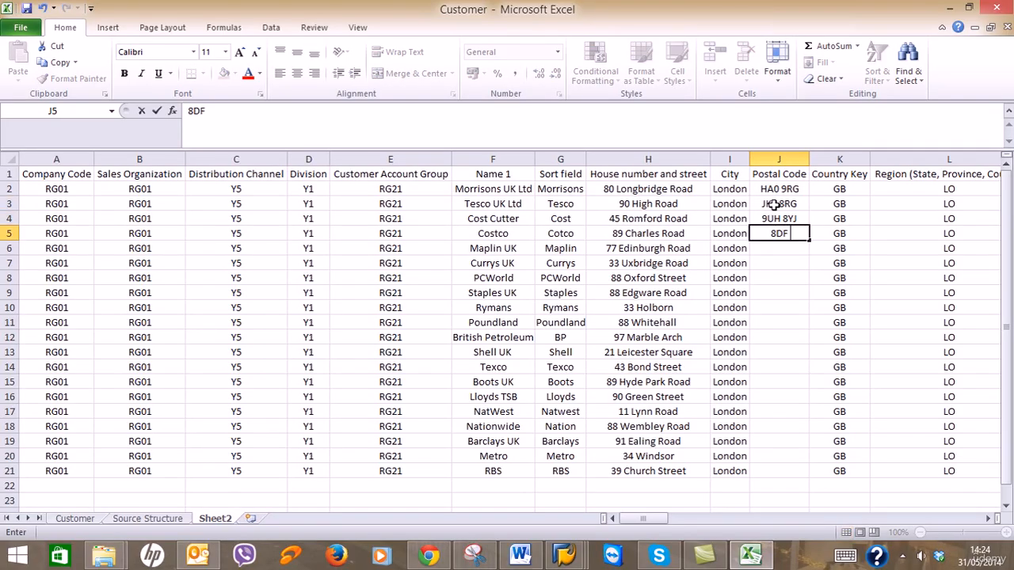
text( 9JK)
key(Return)
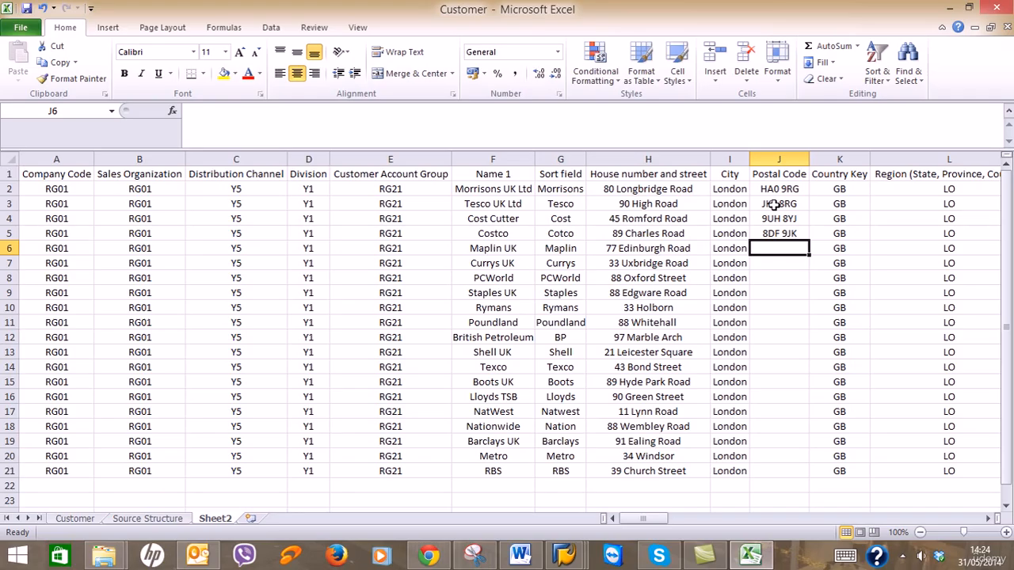
click(775, 204)
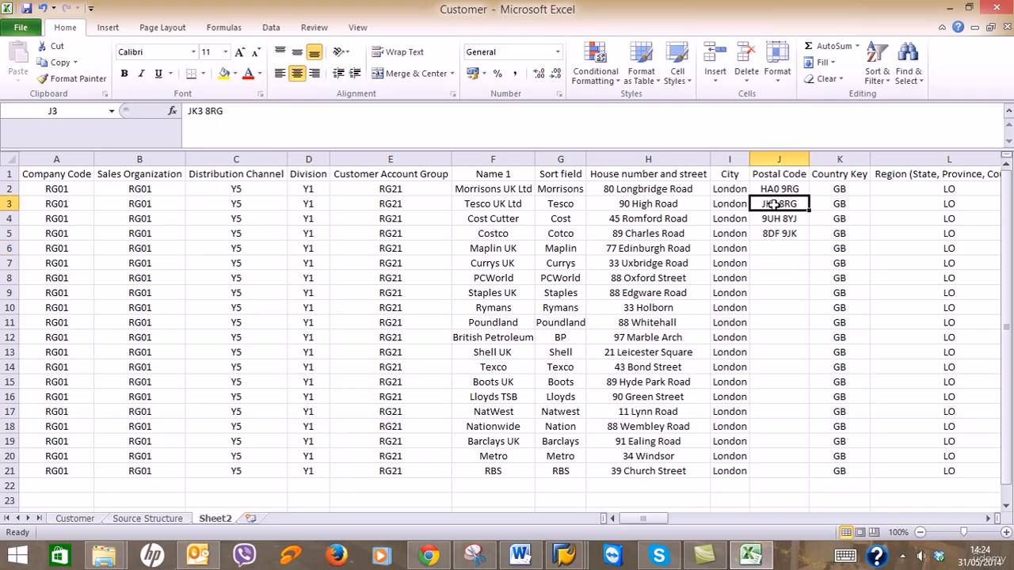
Copy the postal codes in J2:J5 and paste them into J6:J9.
click(783, 234)
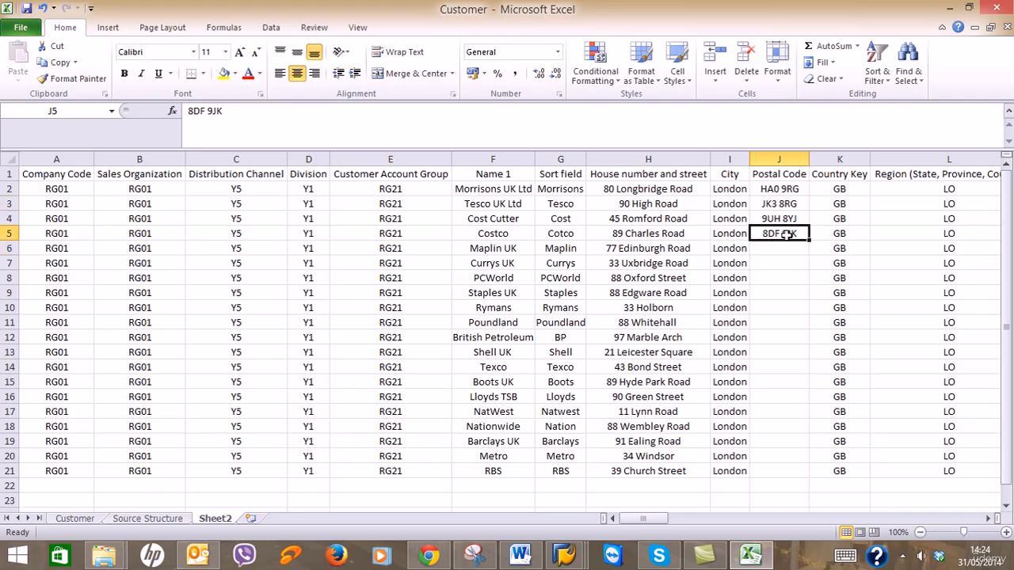
click(781, 194)
drag(781, 195, 782, 229)
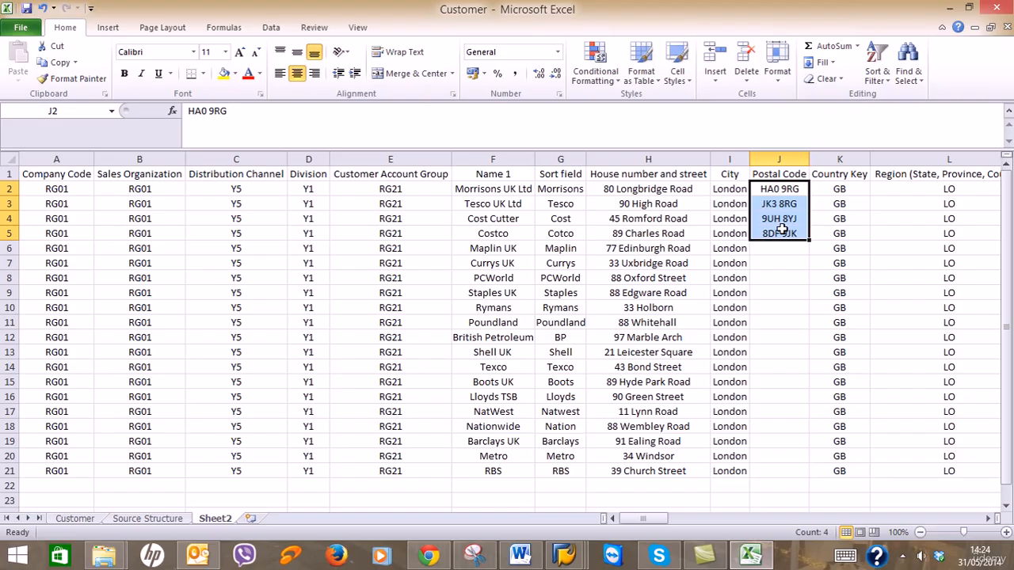
key(ctrl+c)
click(782, 229)
key(Down)
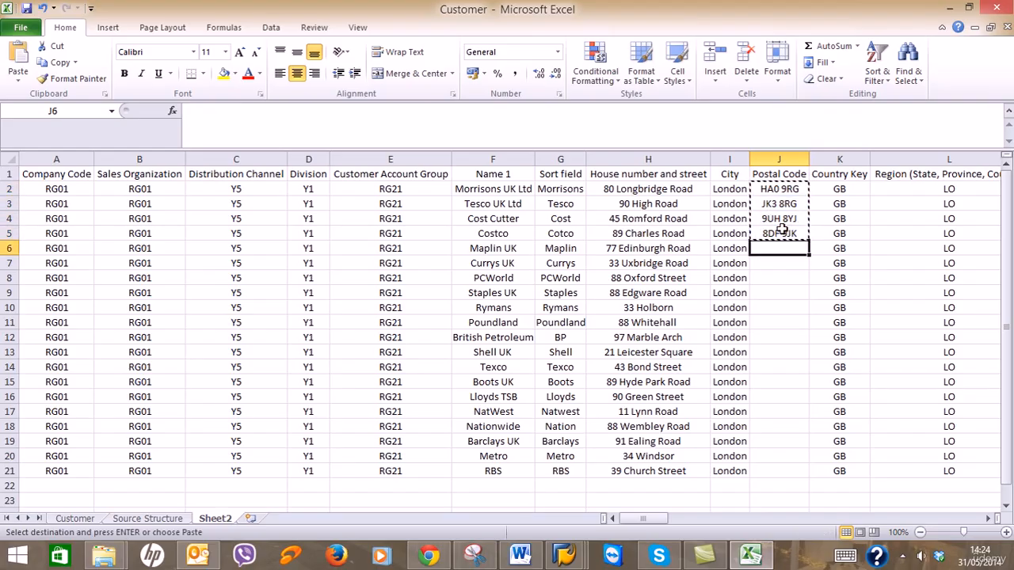
key(ctrl+v)
key(Down)
key(Down)
key(Down)
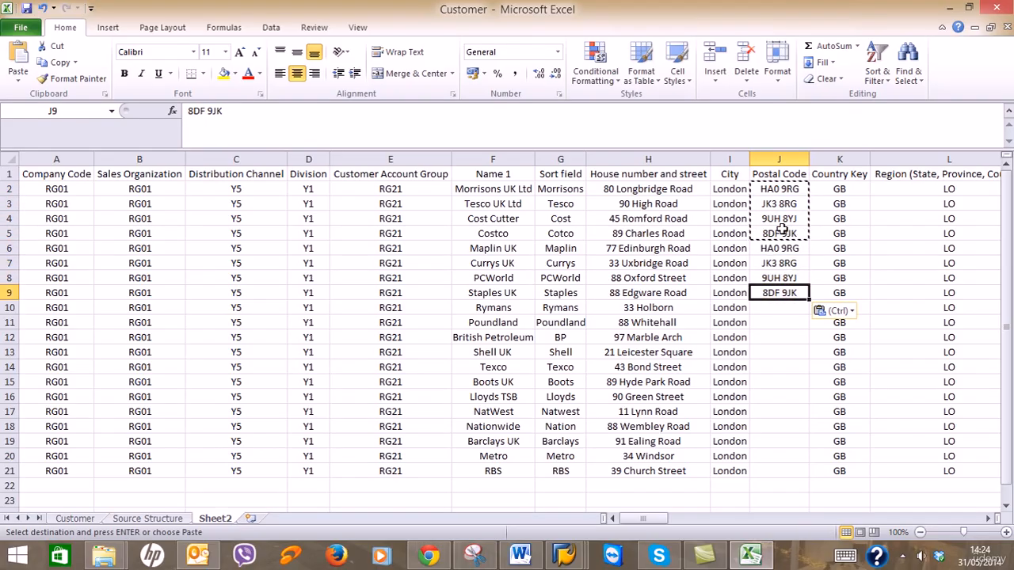
Copy the three postcodes 9UH 8YJ, 8DF 9JK and HA0 9RG from the column.
click(782, 221)
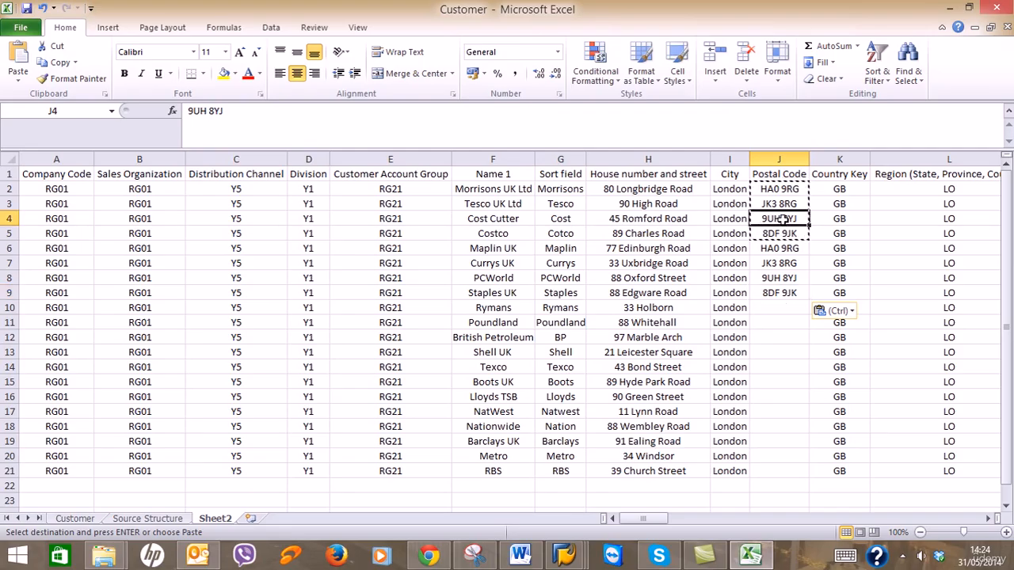
drag(783, 221, 784, 253)
click(773, 219)
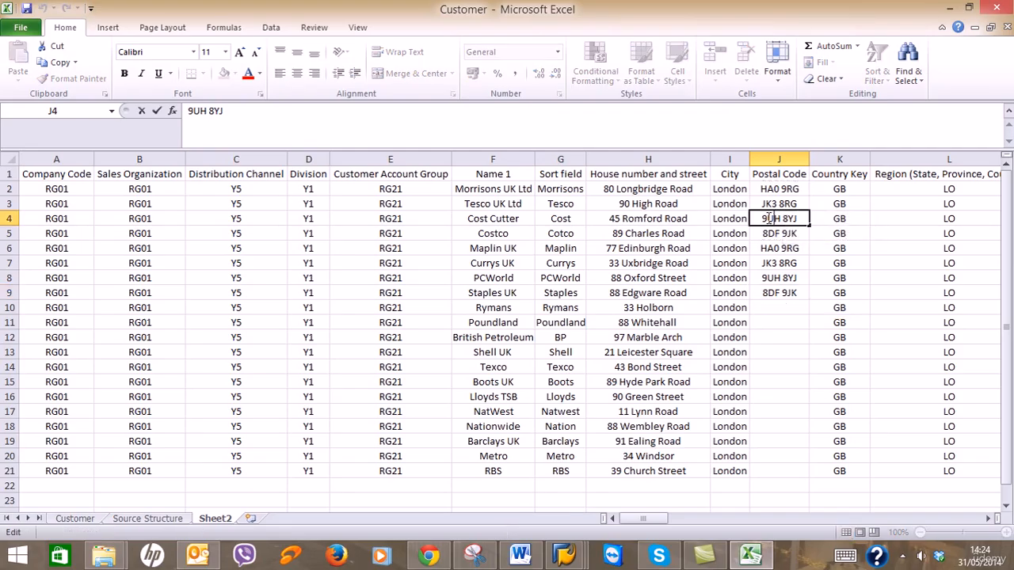
key(Escape)
drag(770, 220, 775, 248)
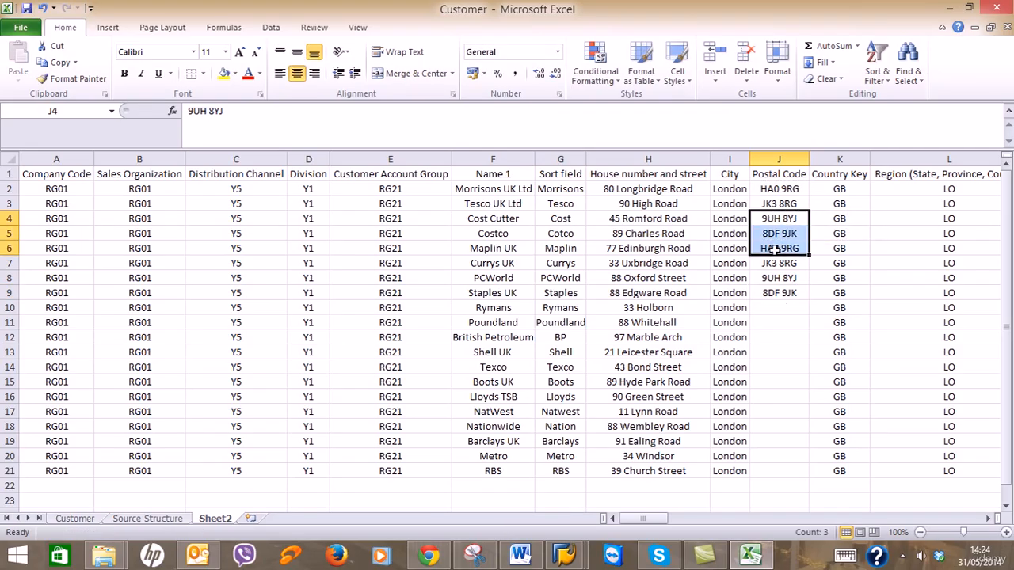
key(ctrl+c)
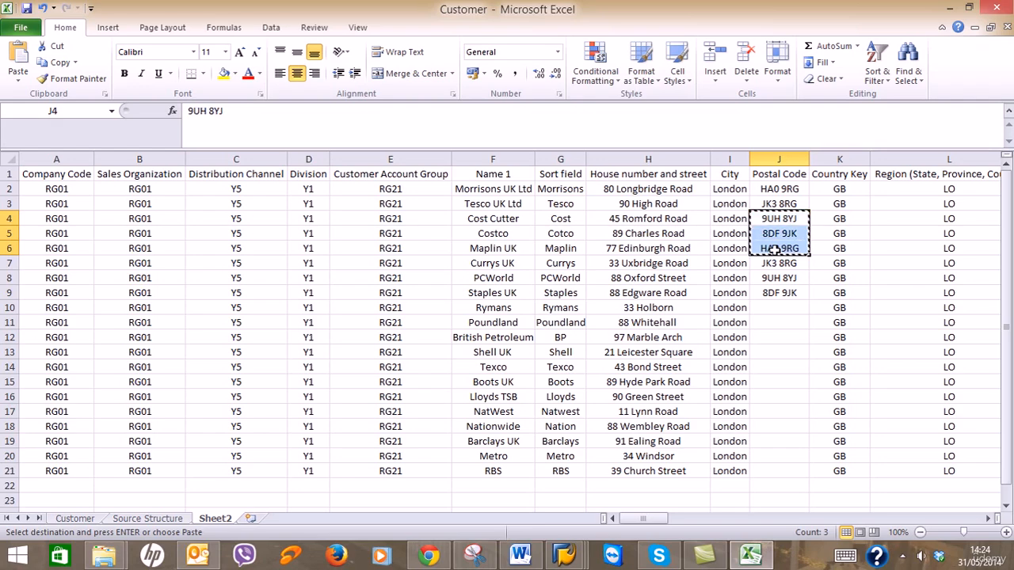
key(Escape)
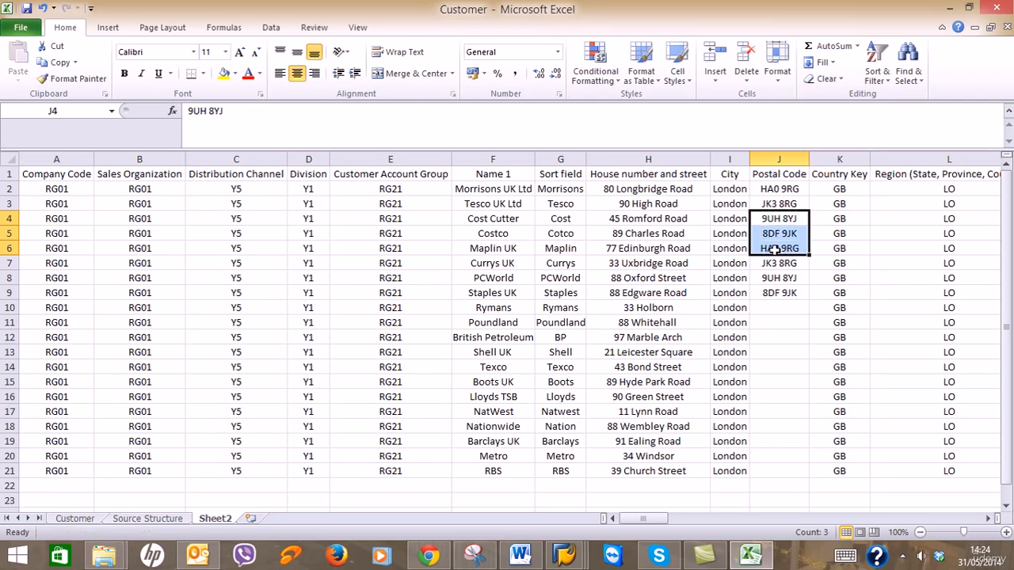
Paste the three postcodes repeatedly down J10:J21 so every customer has one.
key(ctrl+c)
key(Down)
key(Down)
key(Down)
key(Down)
key(Down)
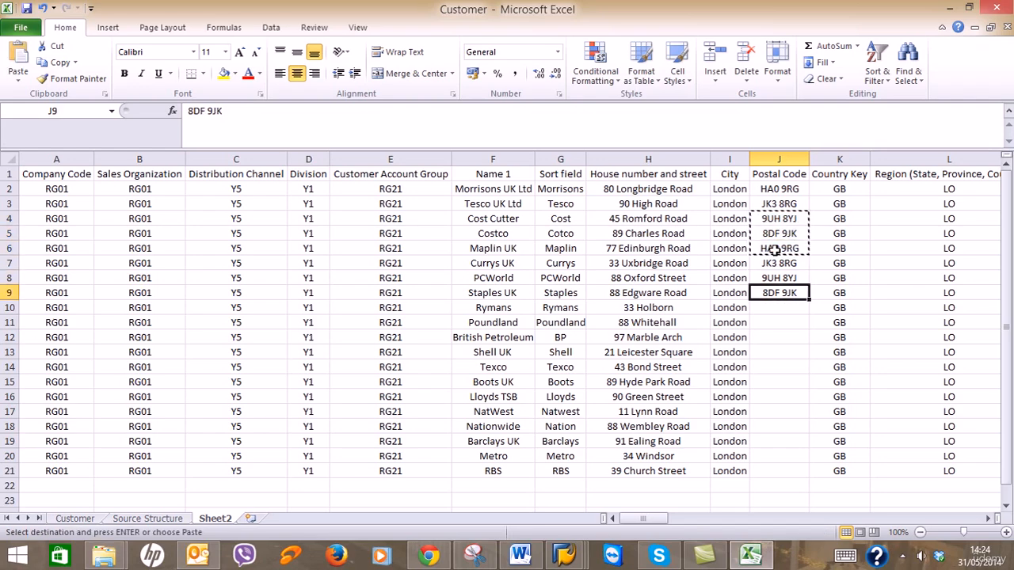
key(Down)
key(ctrl+v)
key(Down)
key(Down)
key(Down)
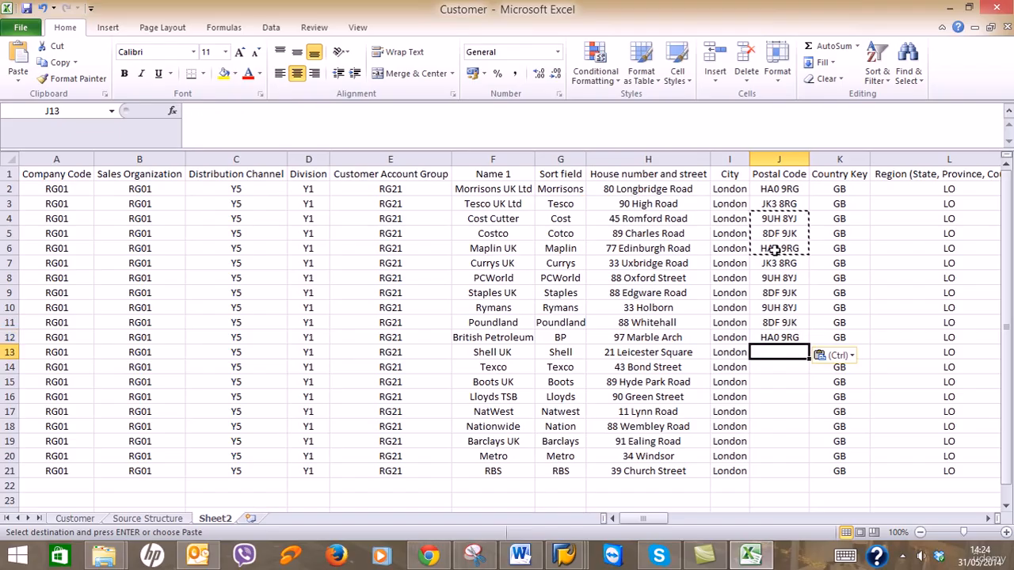
key(ctrl+v)
key(Down)
key(Down)
key(Down)
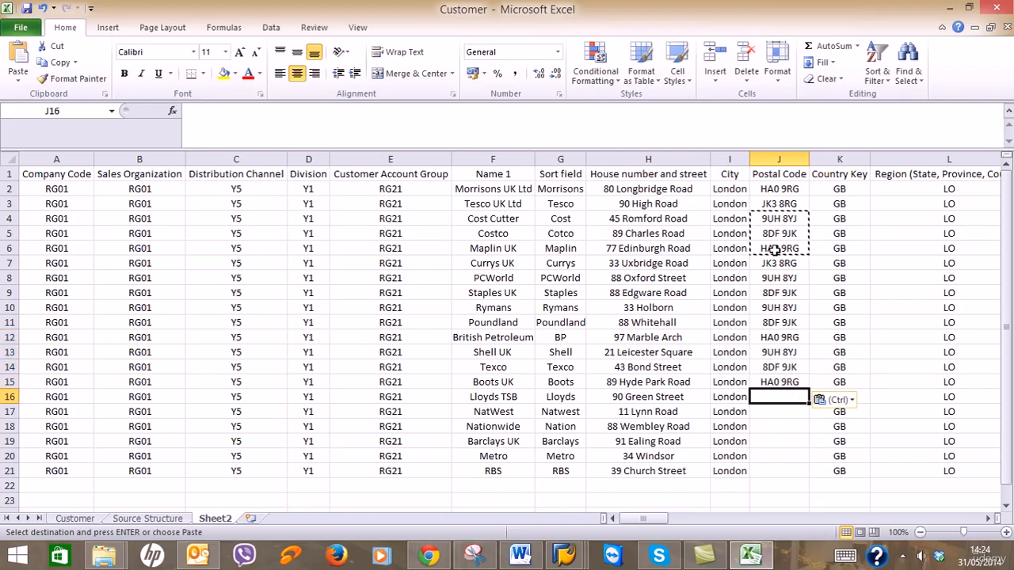
key(ctrl+v)
key(Down)
key(Down)
key(Down)
key(ctrl+v)
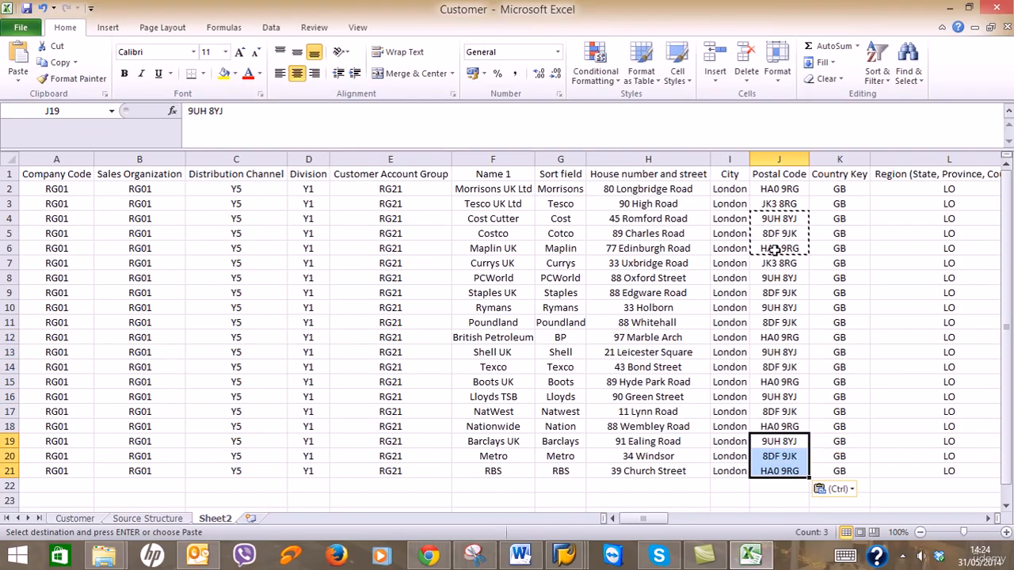
key(Escape)
Select cell L2 and scroll the sheet to the right.
click(887, 188)
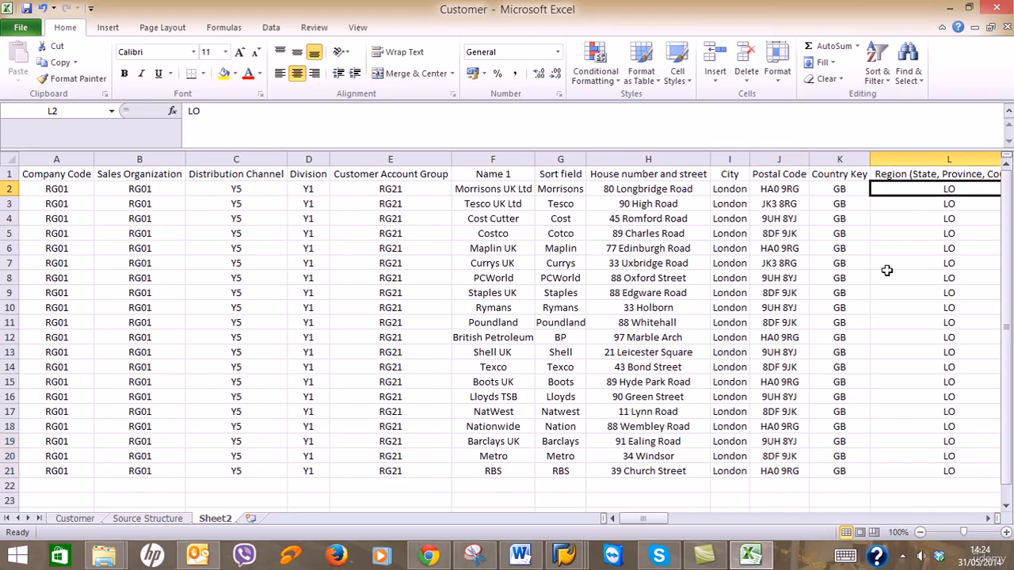
click(987, 519)
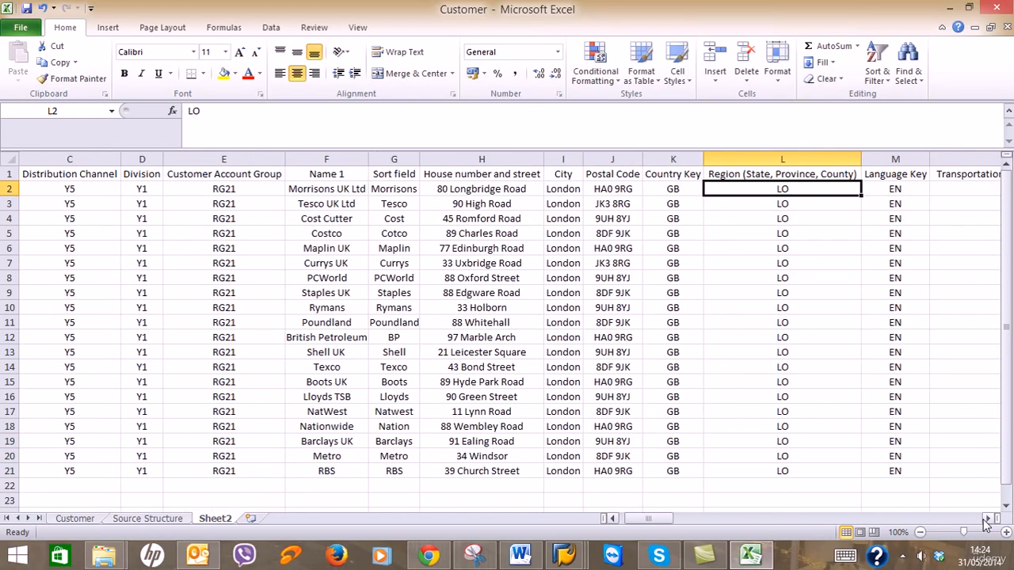
click(987, 519)
click(987, 519)
click(987, 519)
Fill the contact first name and Name 1 in S2:T2 down to row 21.
click(988, 519)
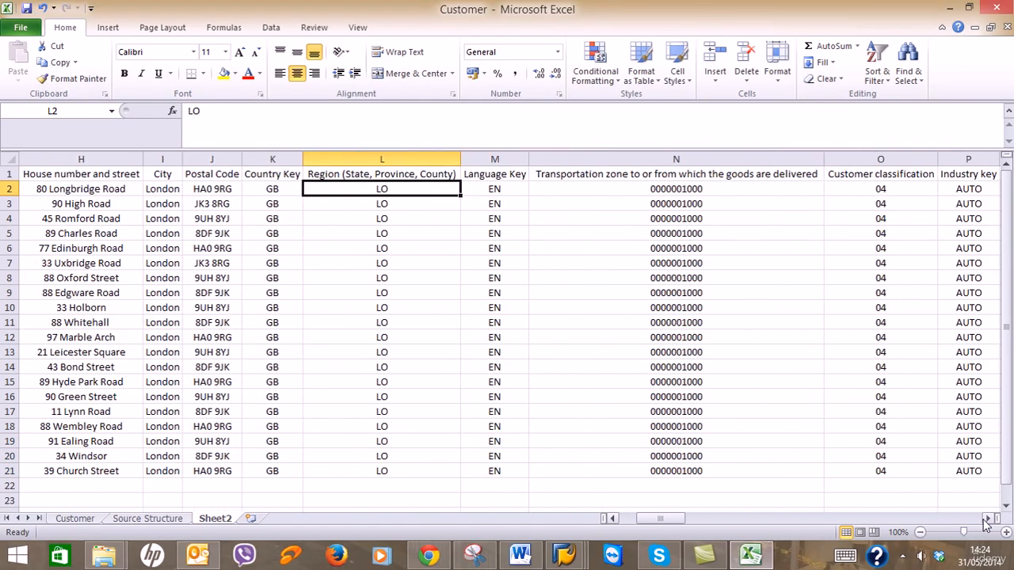
click(987, 519)
click(987, 519)
click(987, 519)
click(988, 519)
click(987, 519)
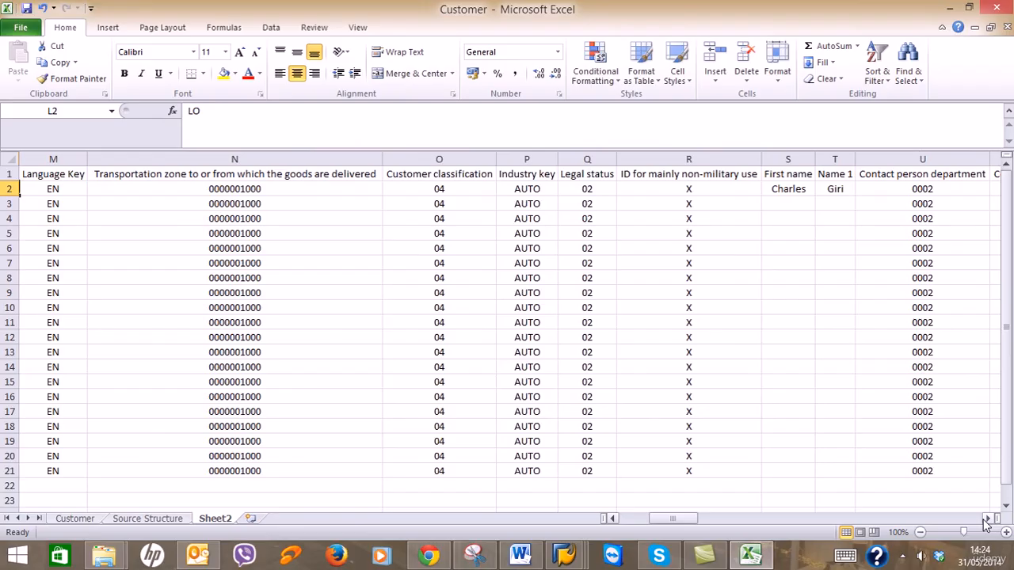
click(987, 519)
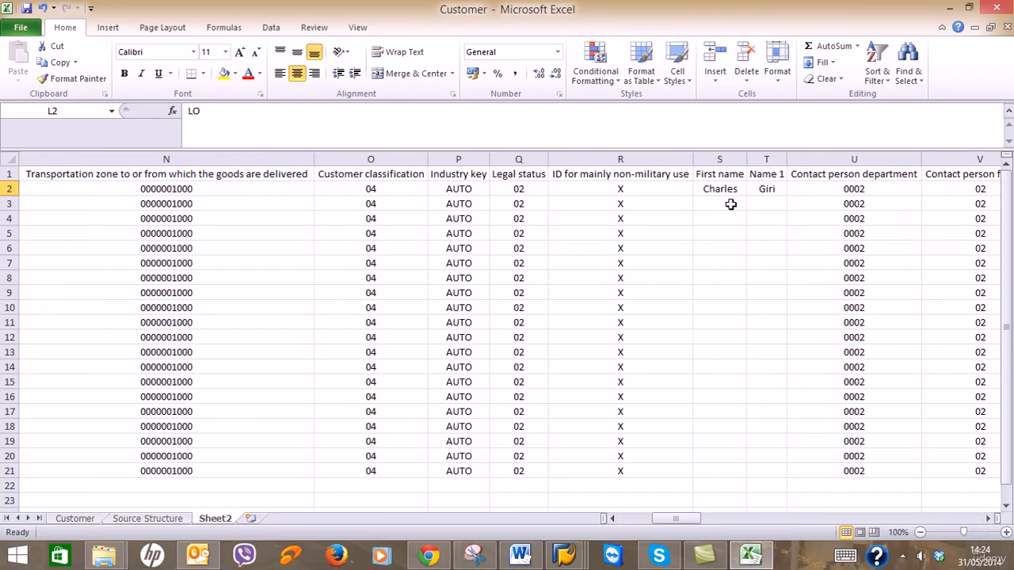
click(730, 189)
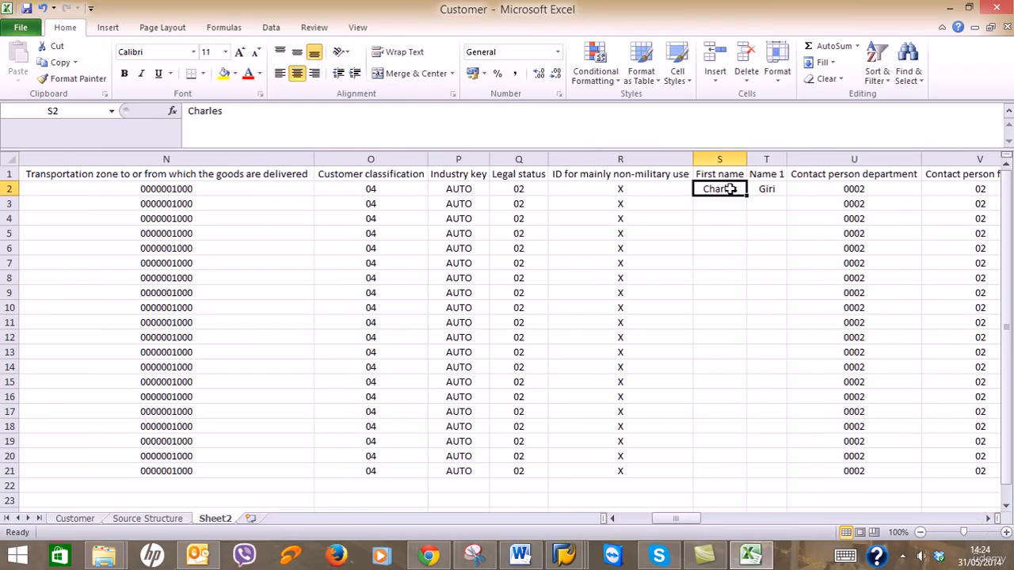
drag(729, 189, 782, 481)
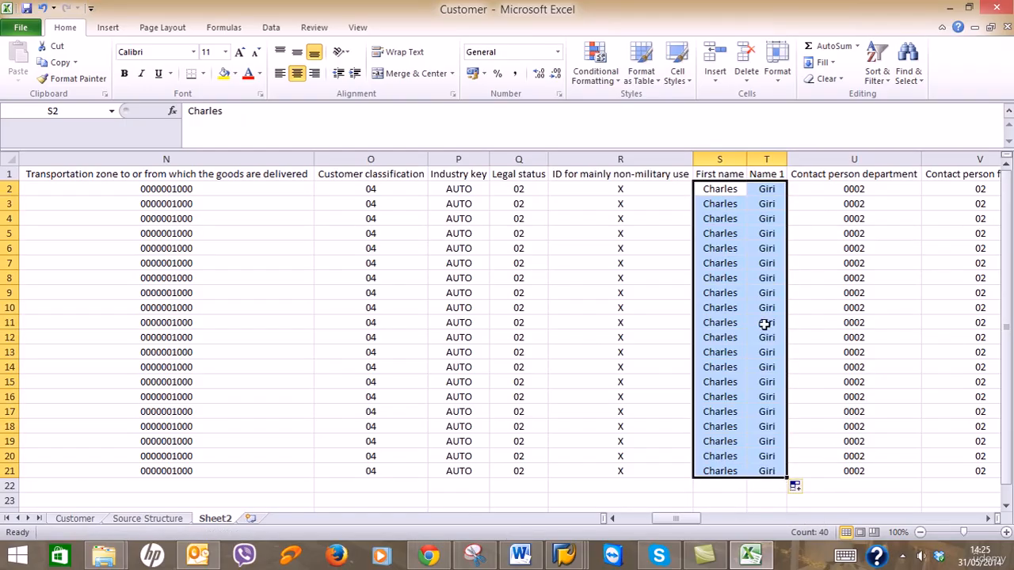
Replace row 3's contact with a different first name in S3 and surname in T3.
click(733, 204)
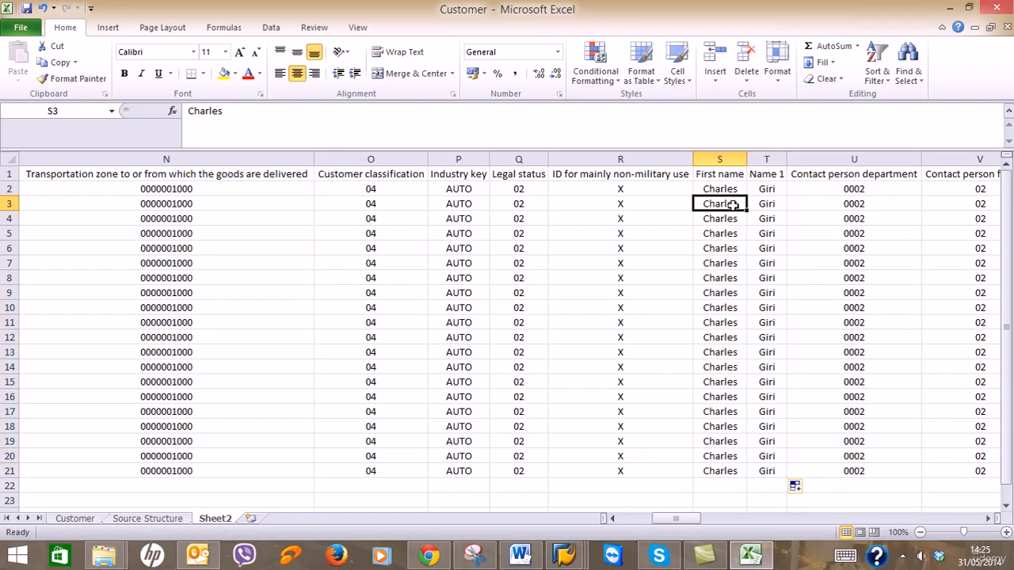
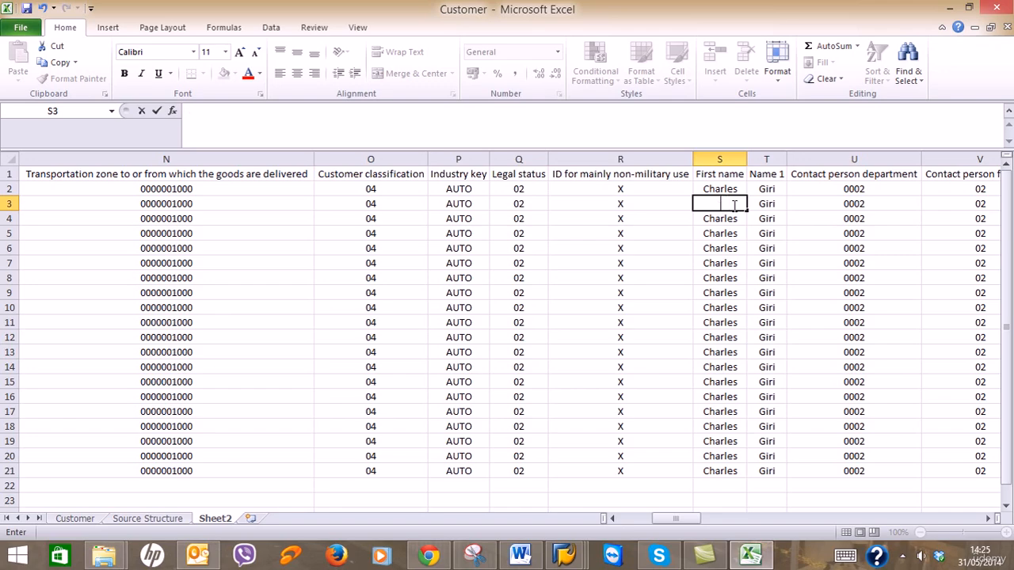
key(Tab)
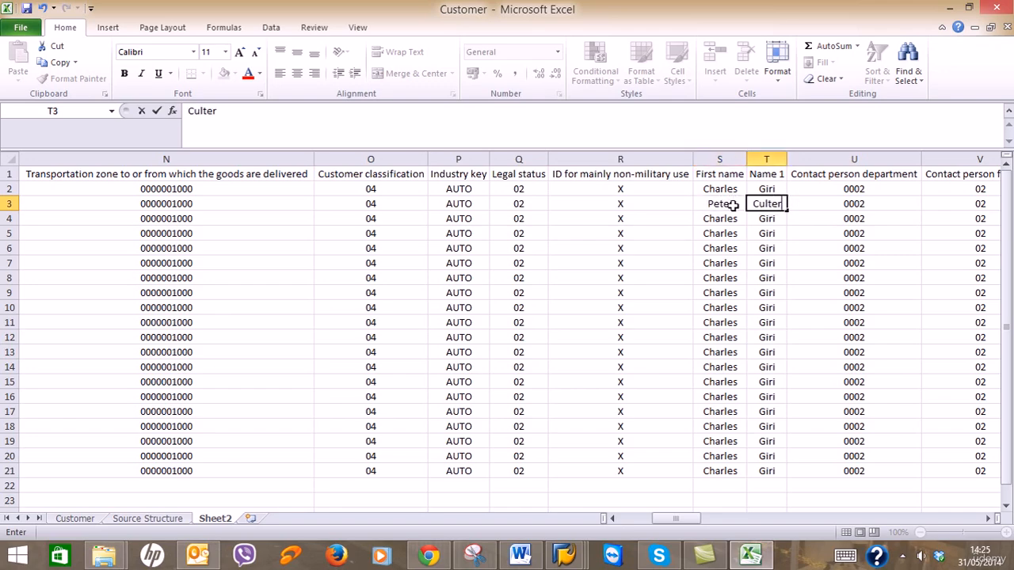
key(Return)
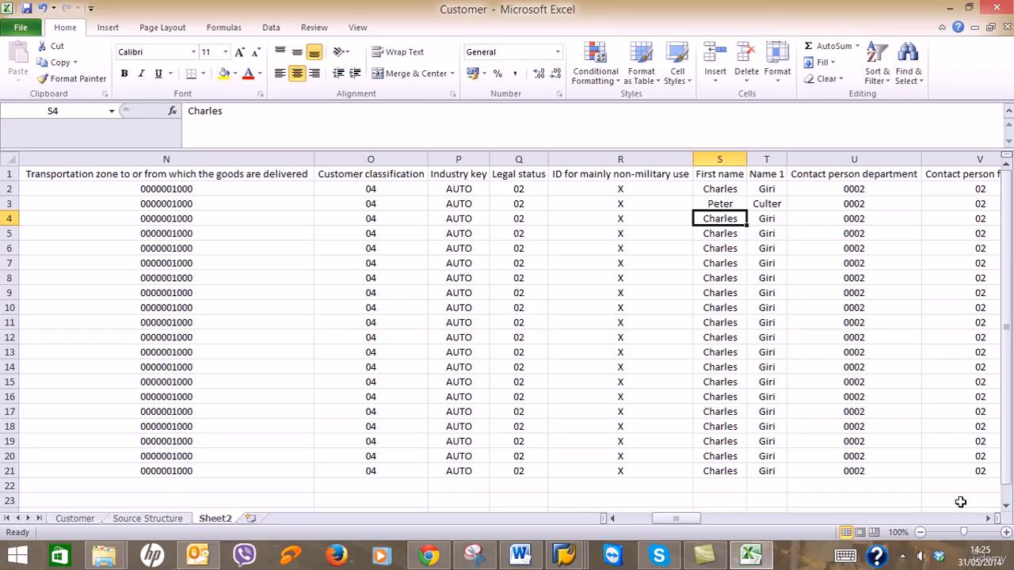
click(988, 518)
drag(988, 518, 988, 518)
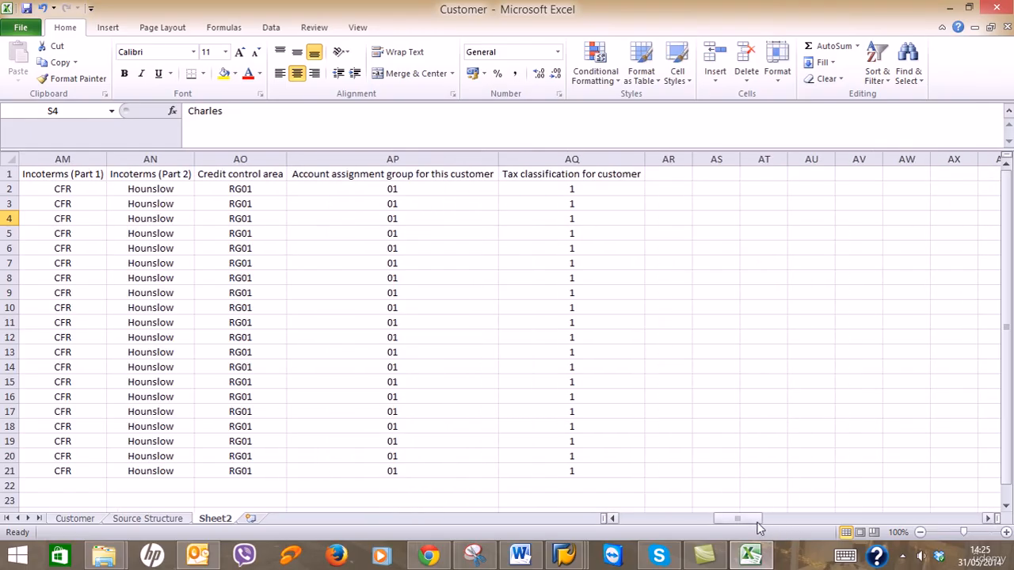
drag(757, 521, 642, 518)
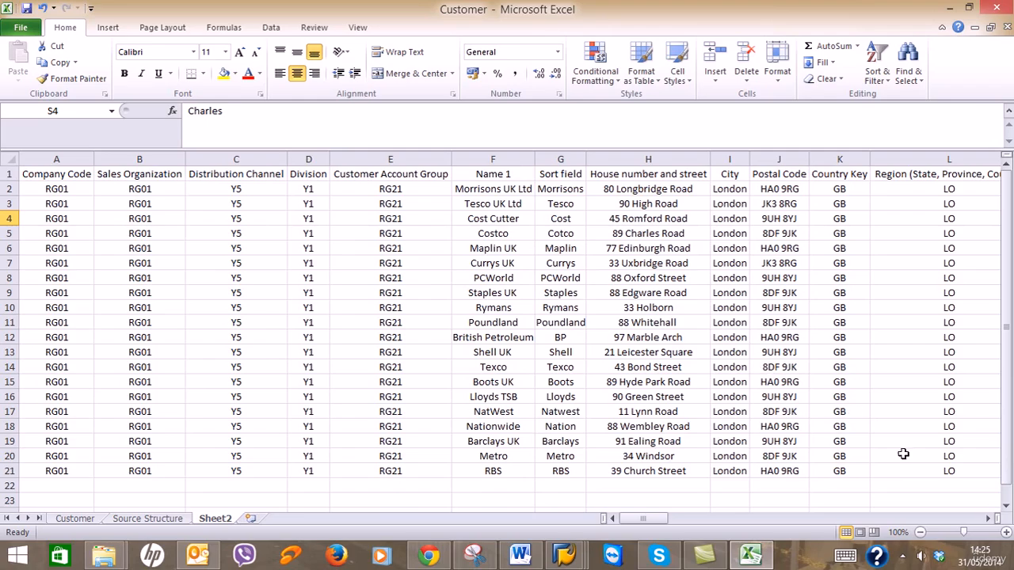
click(989, 519)
click(989, 519)
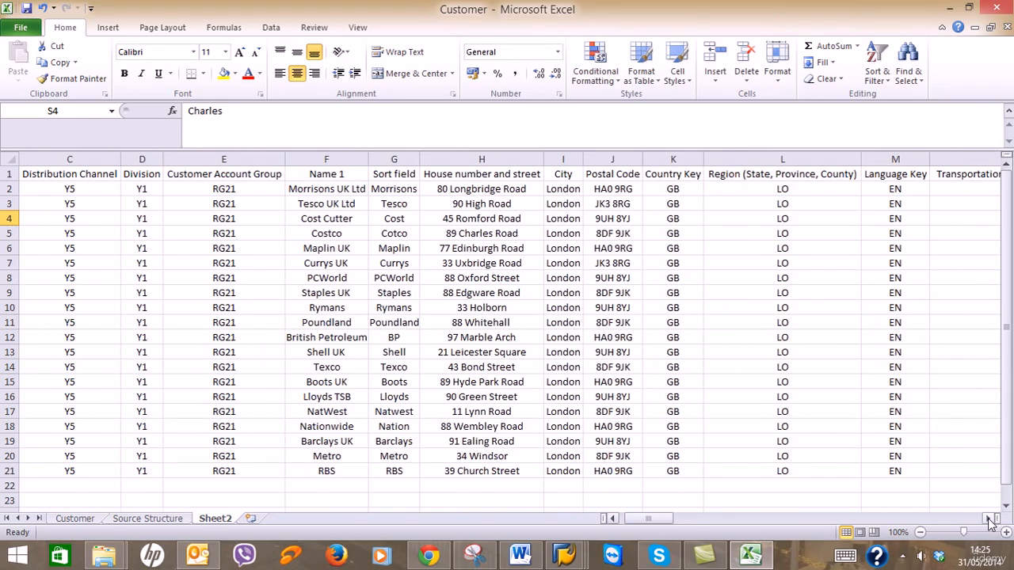
click(989, 519)
click(988, 519)
click(989, 519)
click(989, 519)
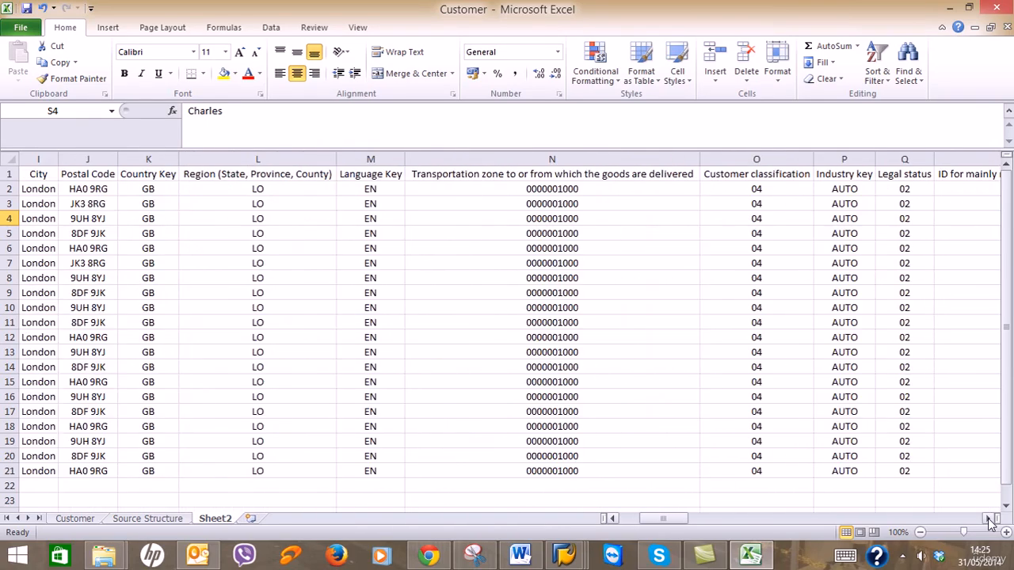
click(989, 519)
click(989, 519)
click(988, 518)
click(989, 519)
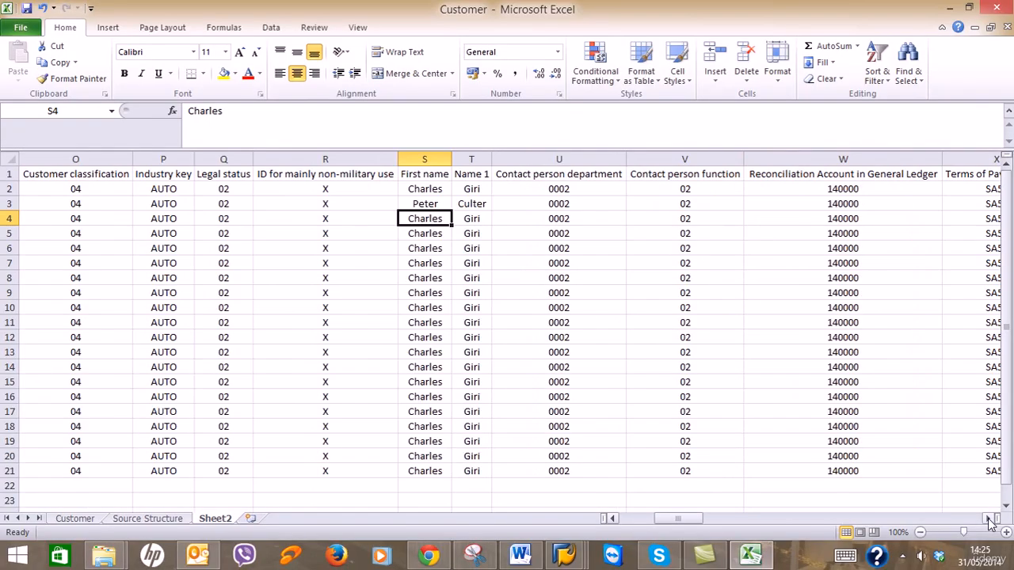
click(989, 519)
click(989, 519)
click(989, 519)
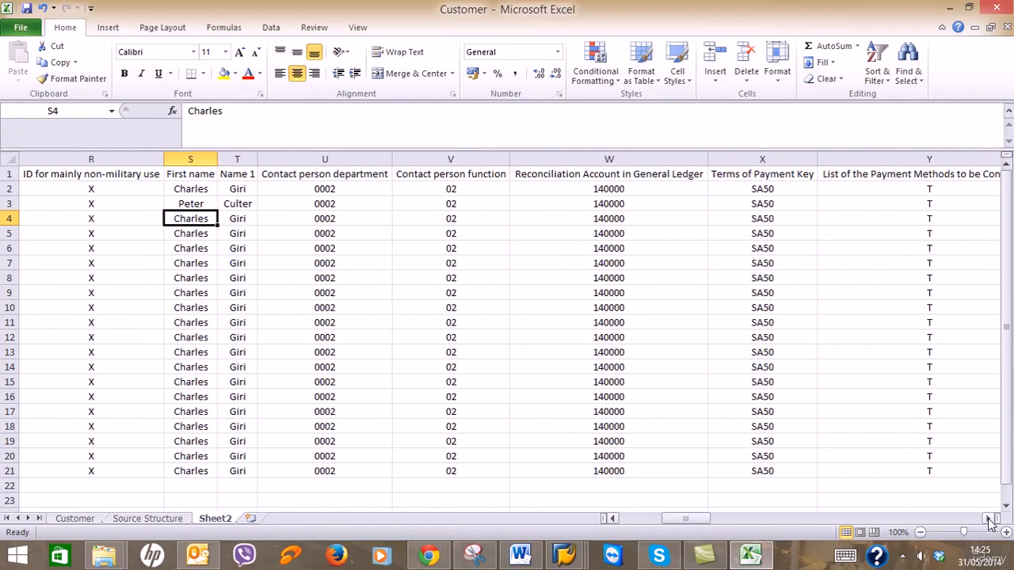
click(989, 519)
click(989, 519)
click(989, 519)
click(989, 519)
click(989, 518)
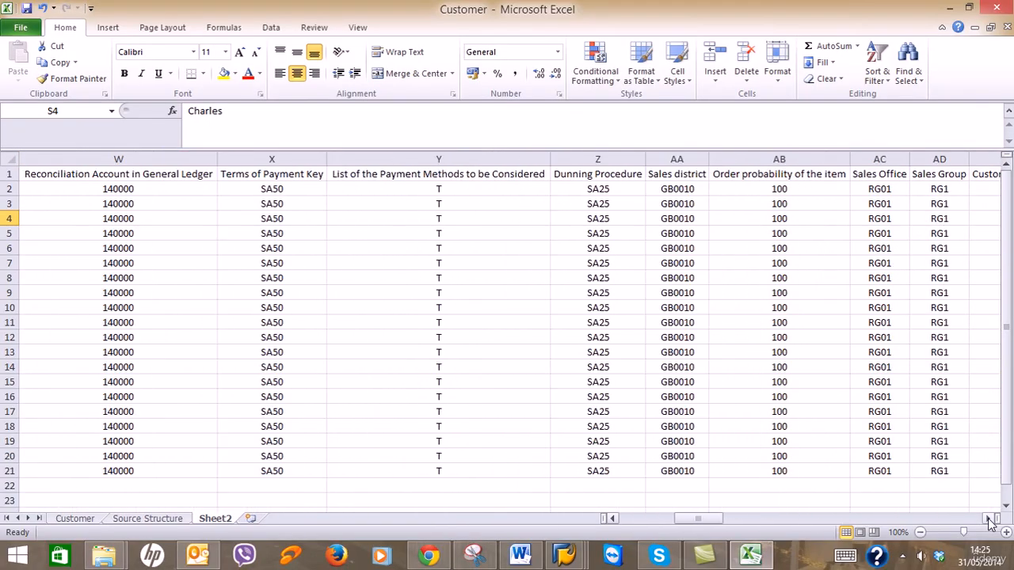
click(988, 519)
click(989, 519)
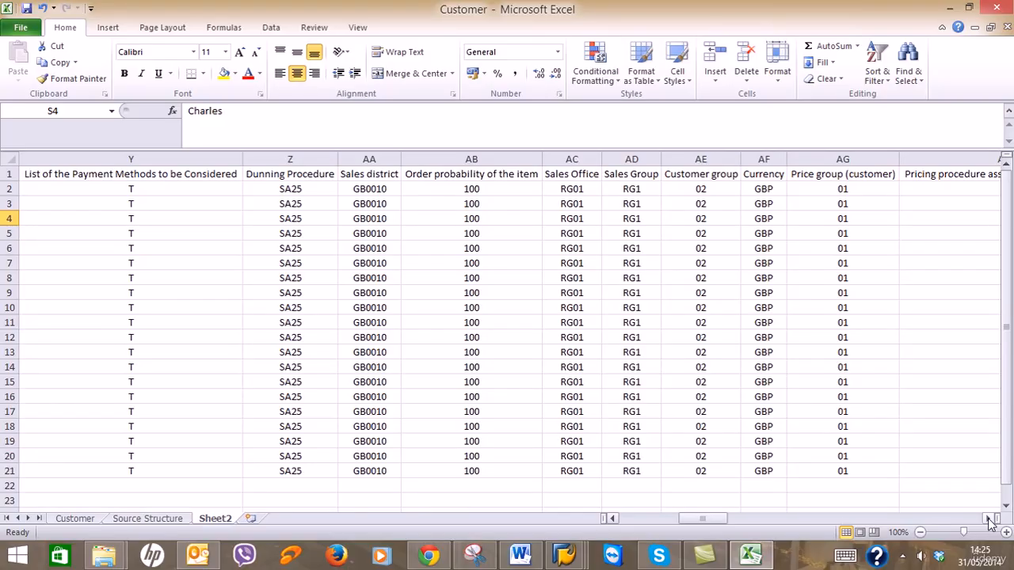
click(989, 519)
click(989, 519)
click(988, 519)
click(989, 519)
click(989, 519)
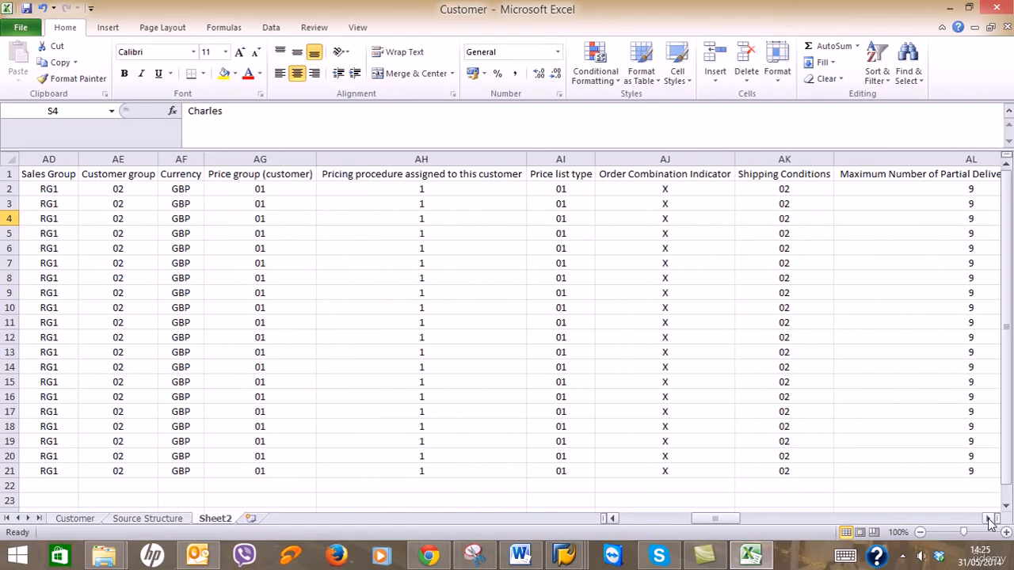
click(989, 519)
click(989, 519)
click(989, 519)
click(989, 519)
click(989, 519)
click(989, 519)
click(989, 519)
click(989, 519)
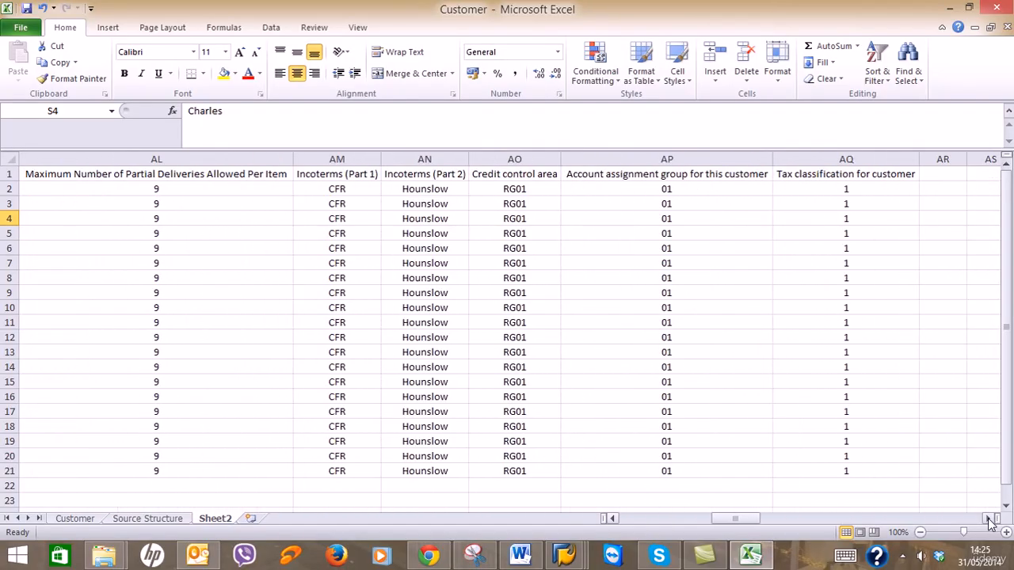
click(989, 519)
drag(760, 519, 612, 515)
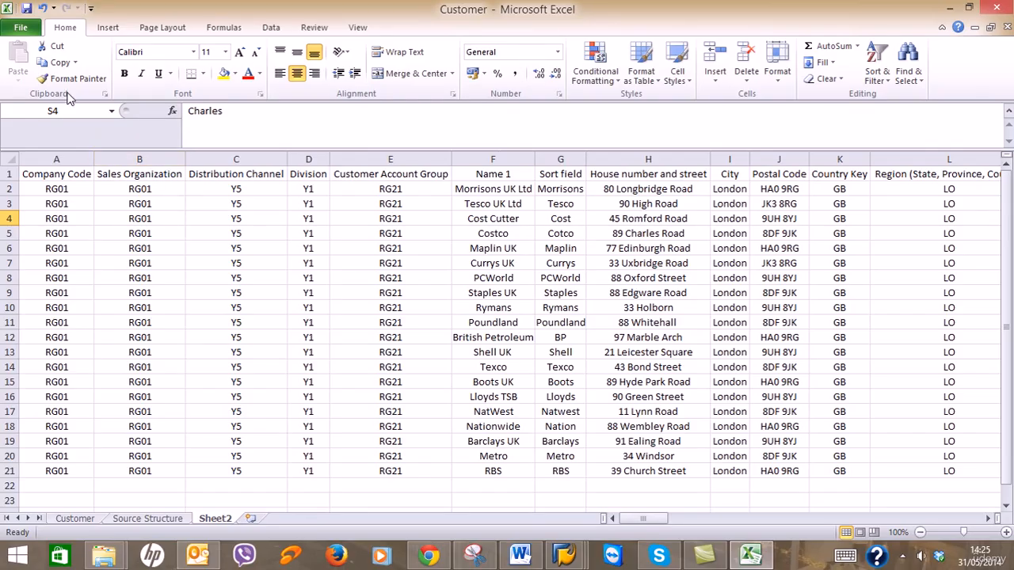
Read the Word guide's 'Save this file as an excel template' instructions, then minimize Word.
click(520, 554)
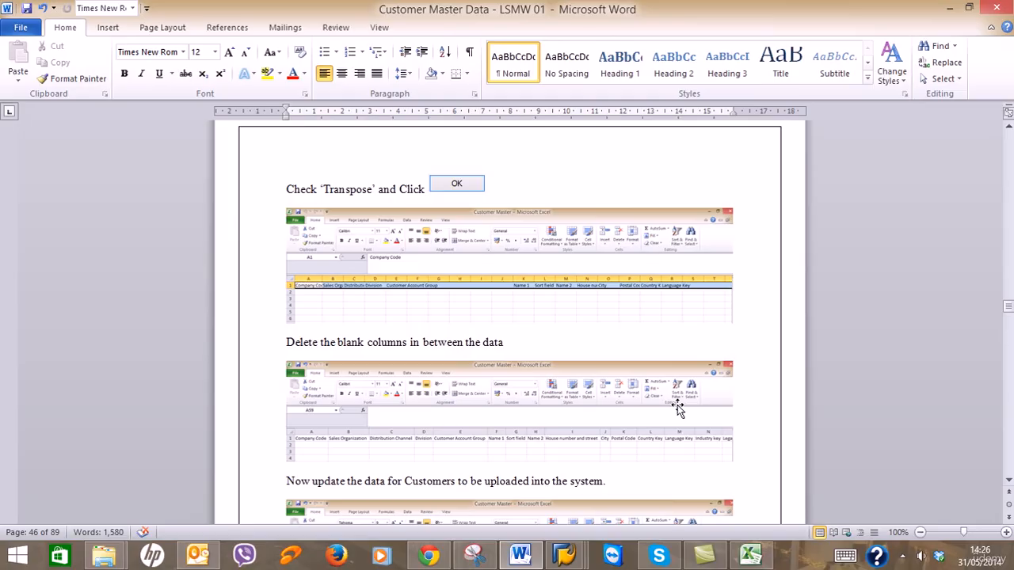
scroll(677, 408, down, 8)
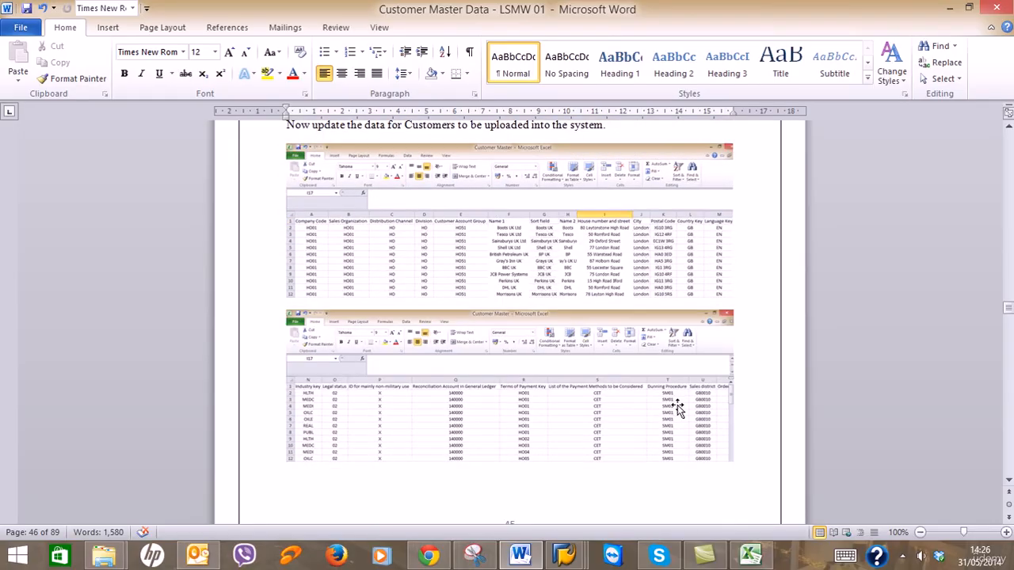
scroll(678, 408, down, 15)
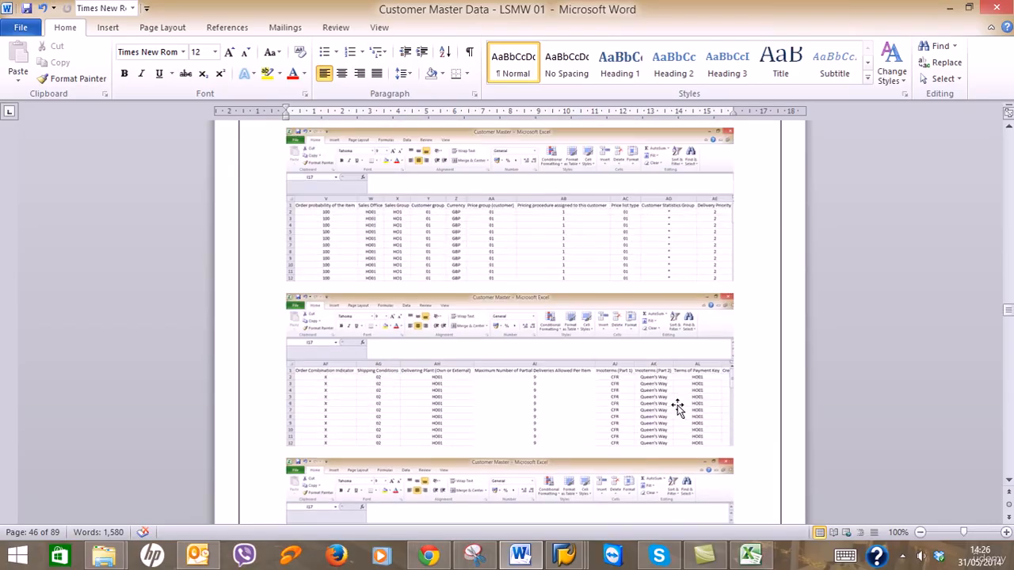
scroll(678, 406, down, 1)
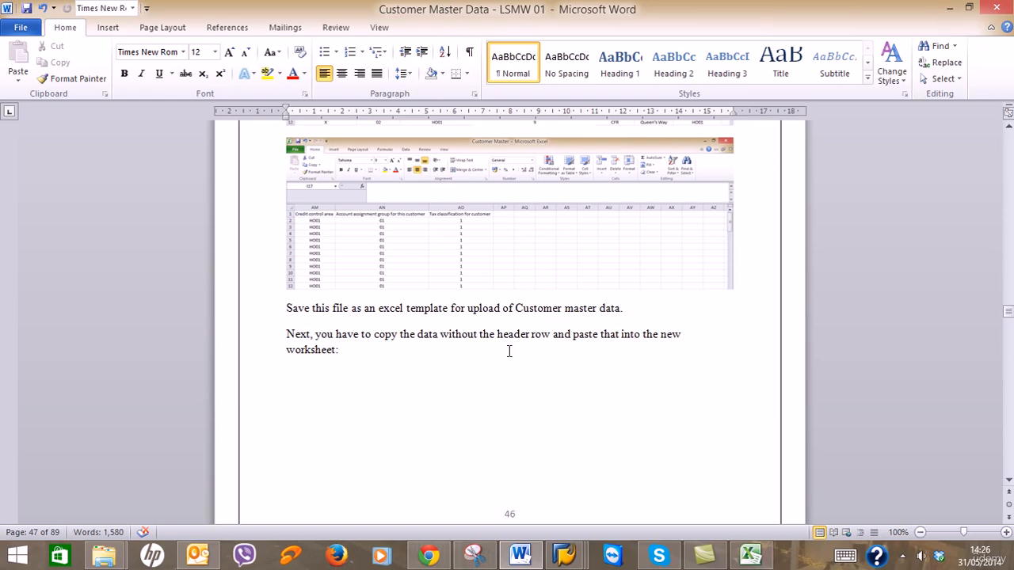
click(953, 8)
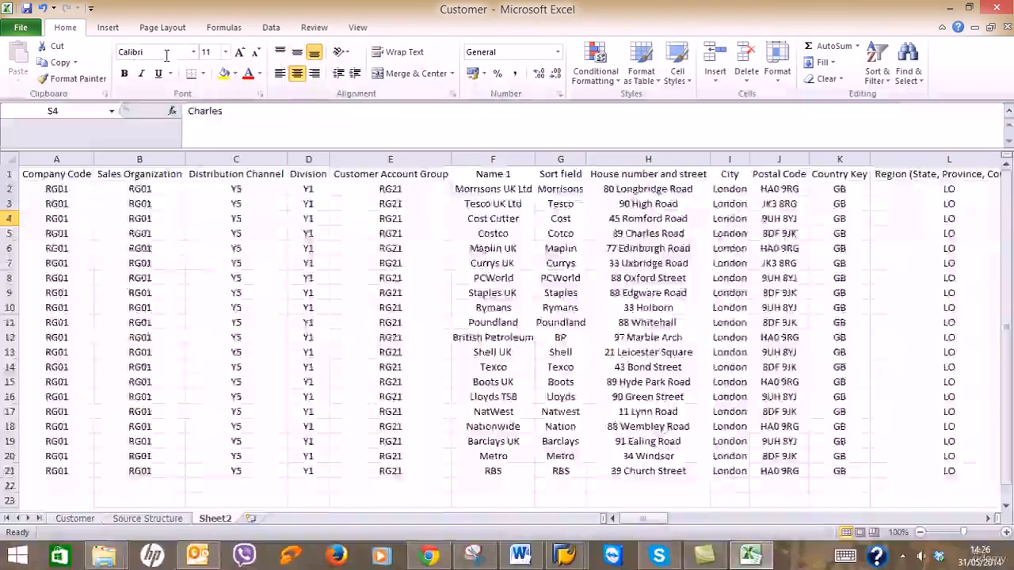
Save the Customer workbook and confirm keeping the .xls format in the compatibility prompt.
click(26, 9)
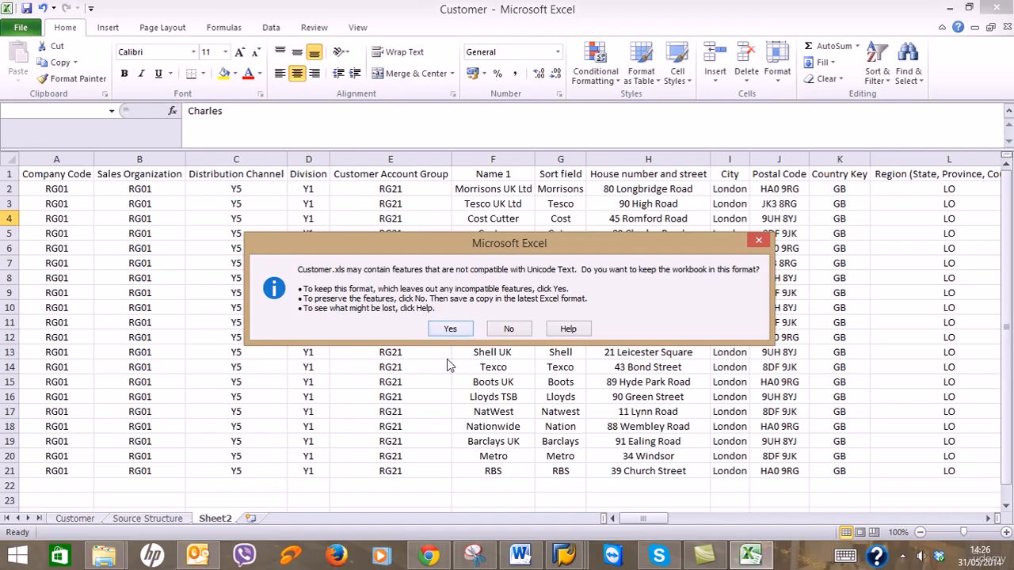
click(449, 325)
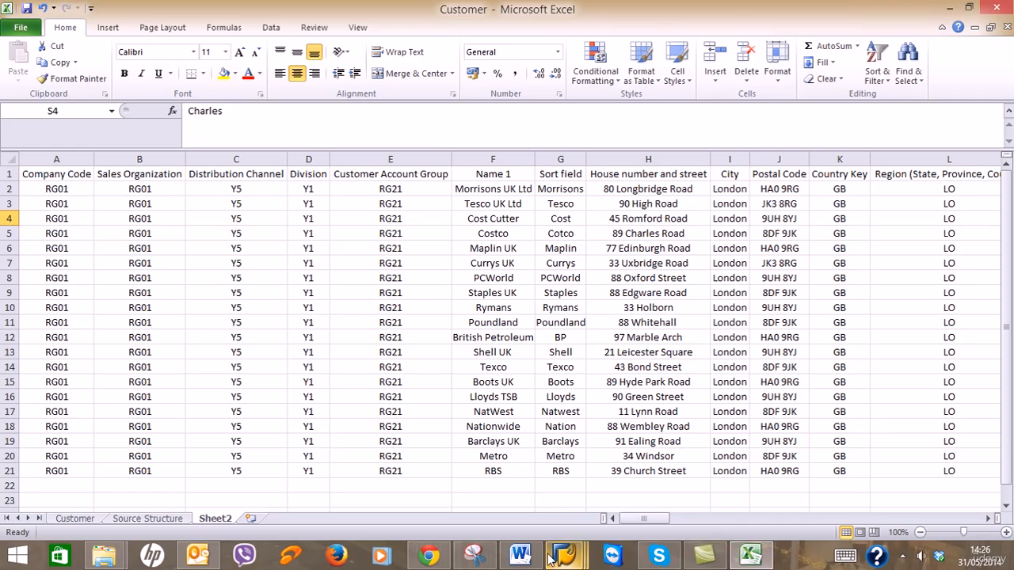
Scroll the Word guide to the instruction on copying data without headers into a new worksheet.
click(520, 556)
scroll(741, 346, up, 6)
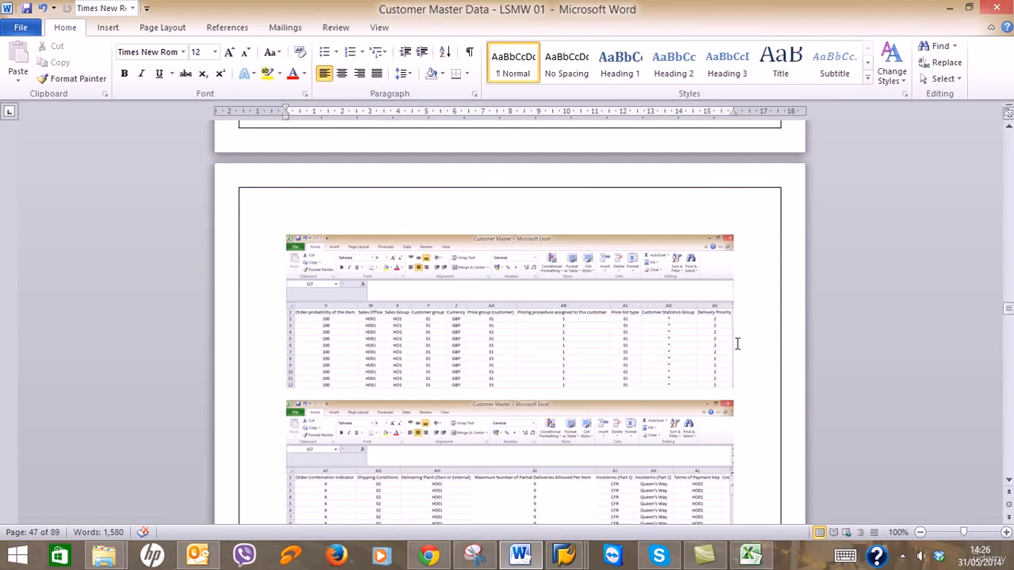
scroll(736, 343, up, 10)
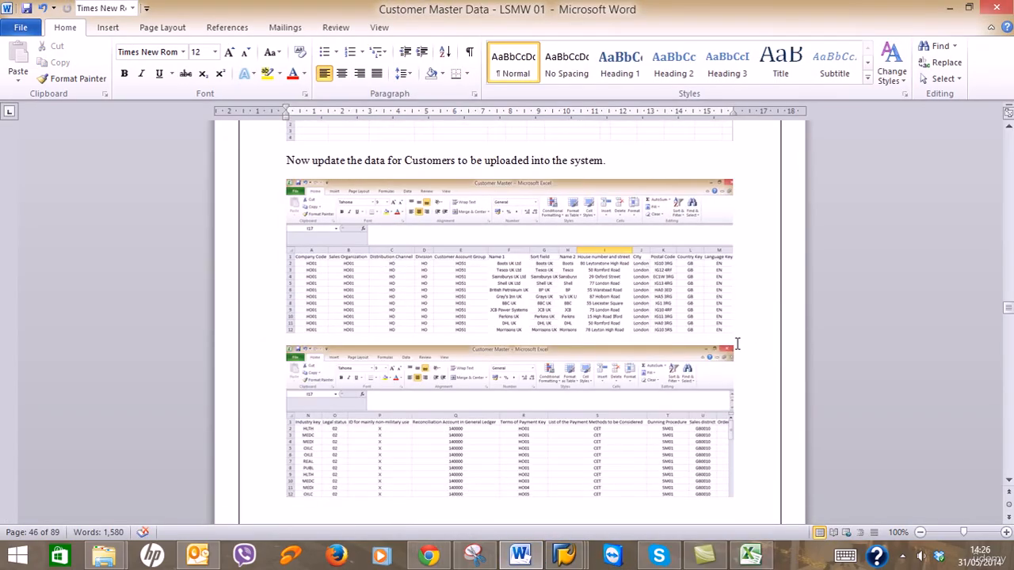
scroll(737, 344, down, 15)
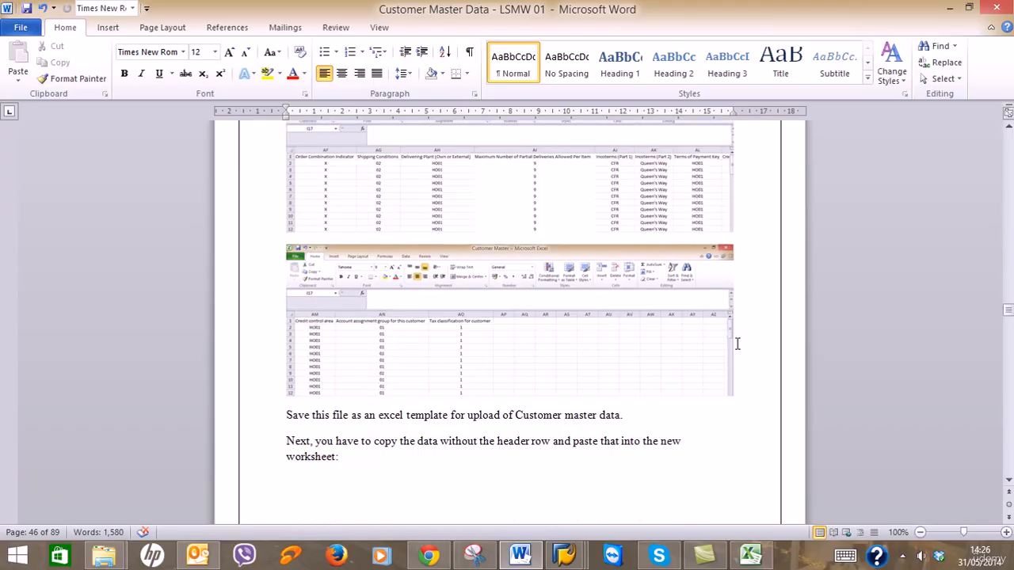
scroll(737, 343, down, 2)
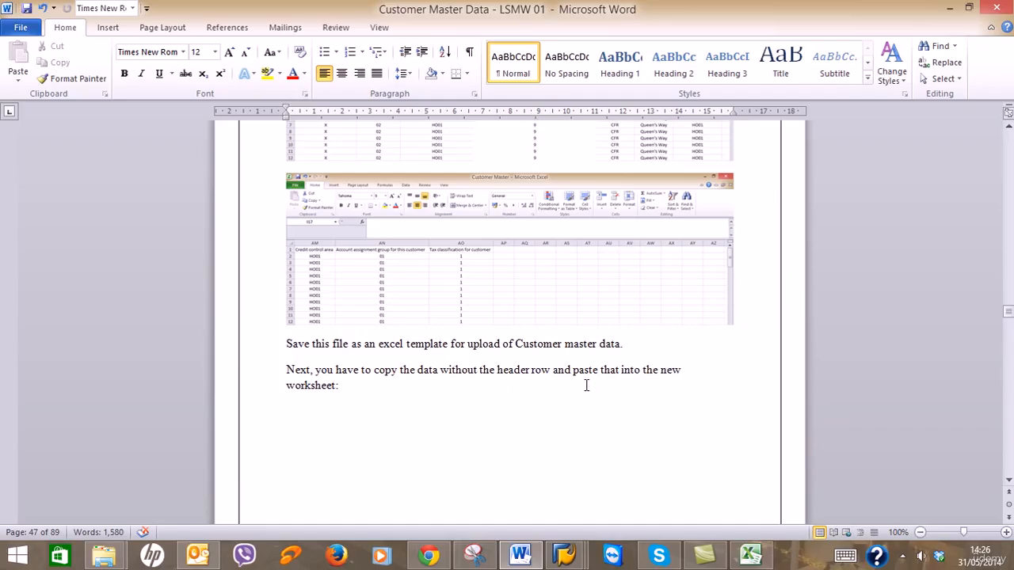
click(950, 8)
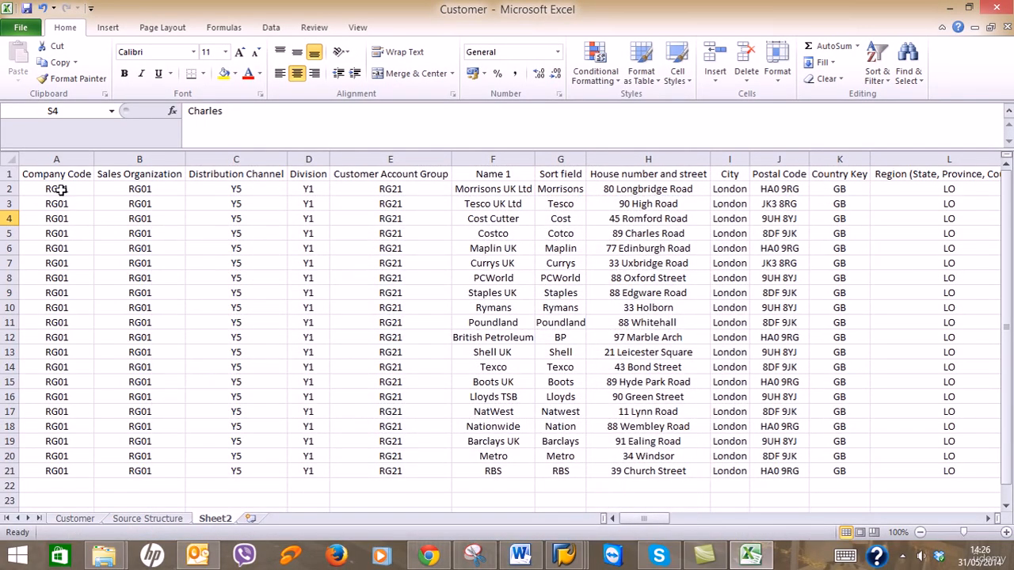
drag(61, 191, 630, 471)
key(ctrl+c)
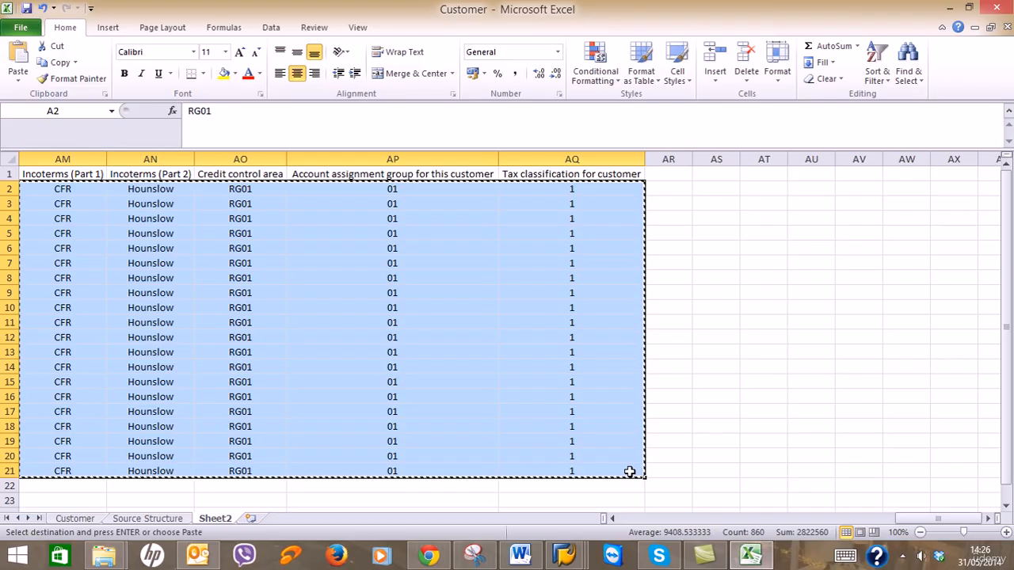
click(250, 518)
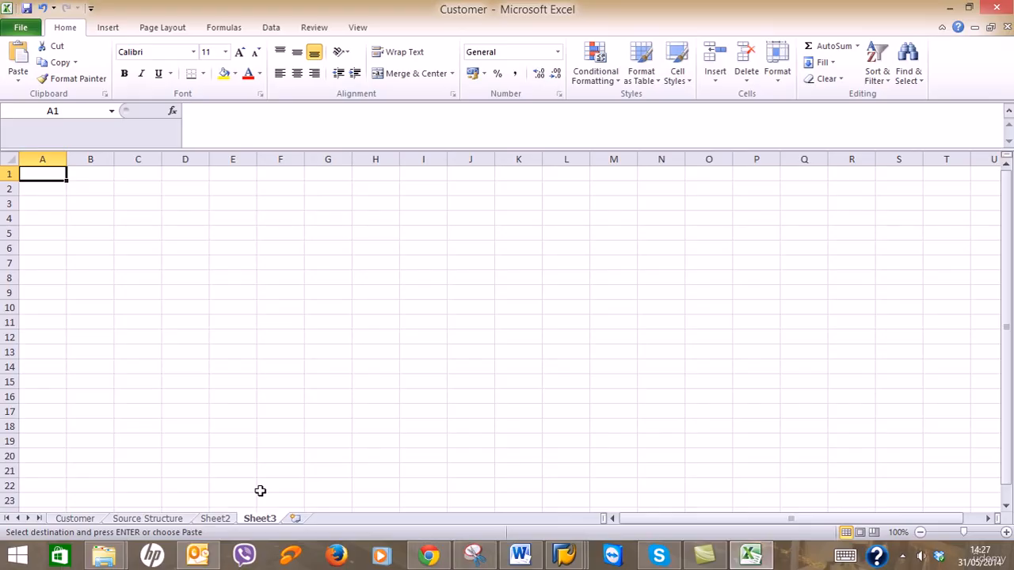
key(ctrl+v)
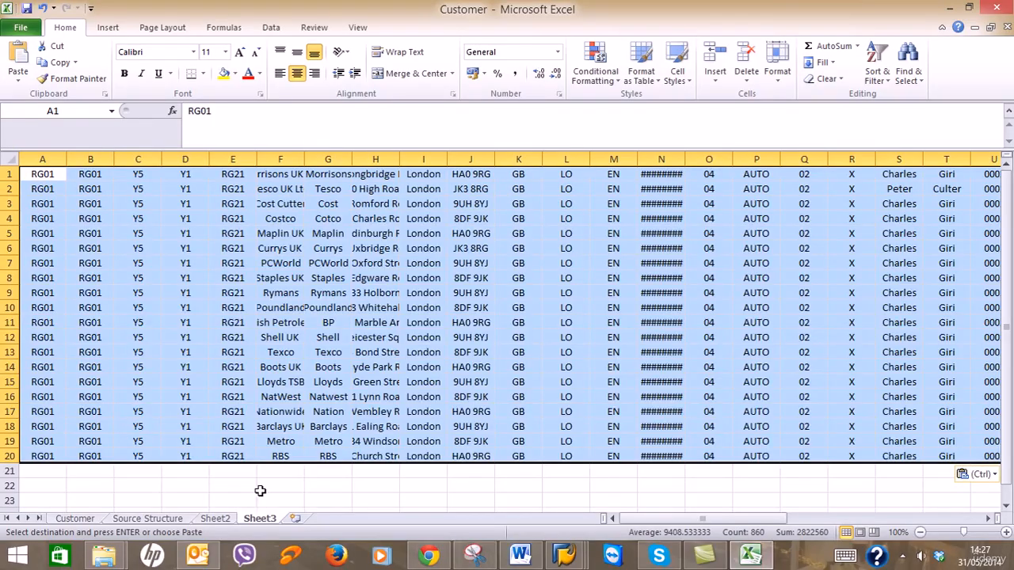
double_click(687, 159)
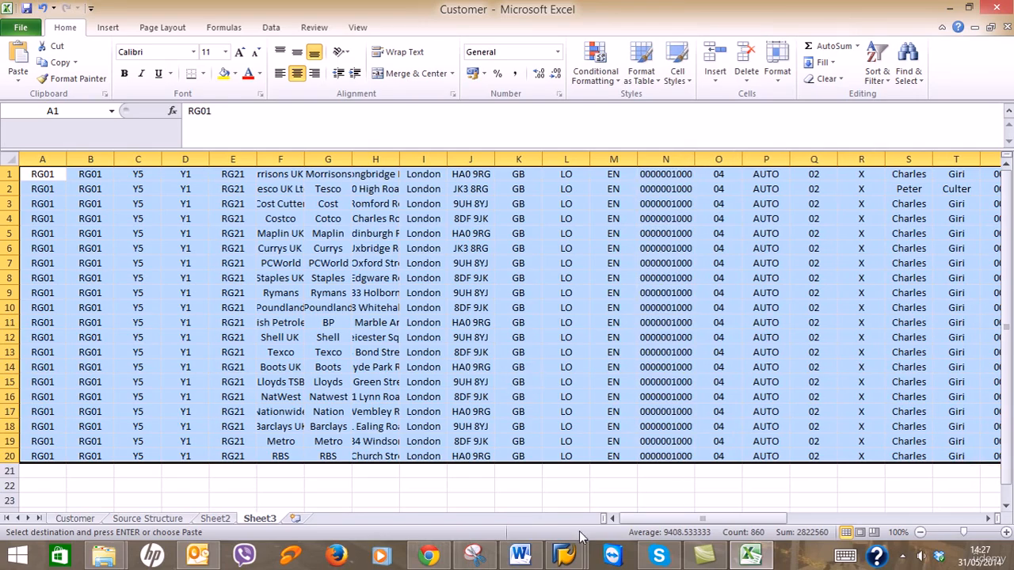
click(525, 558)
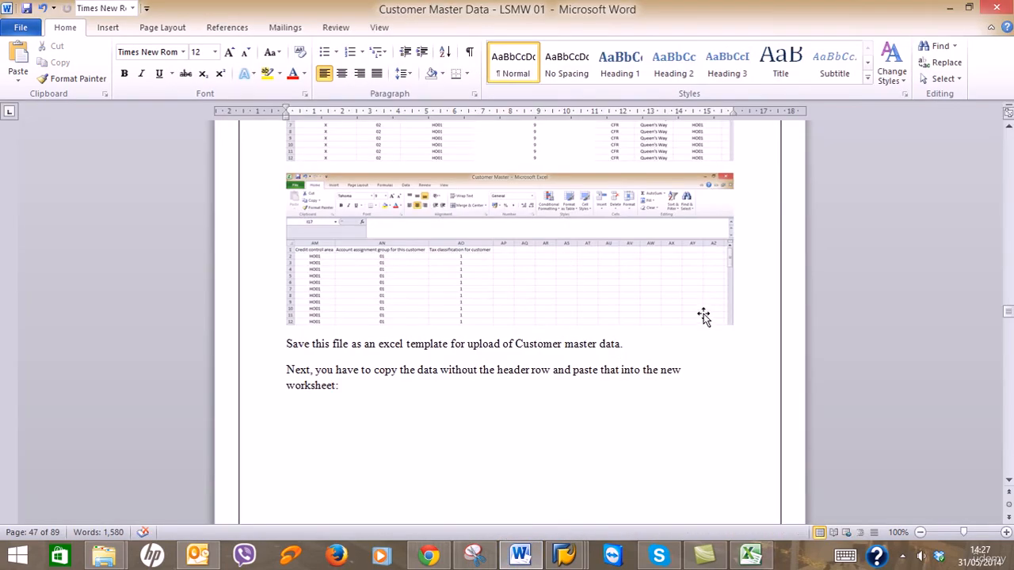
Scroll the Word guide to its Save As step for CUSTMAST, then minimize Word.
scroll(704, 314, down, 12)
scroll(707, 317, down, 3)
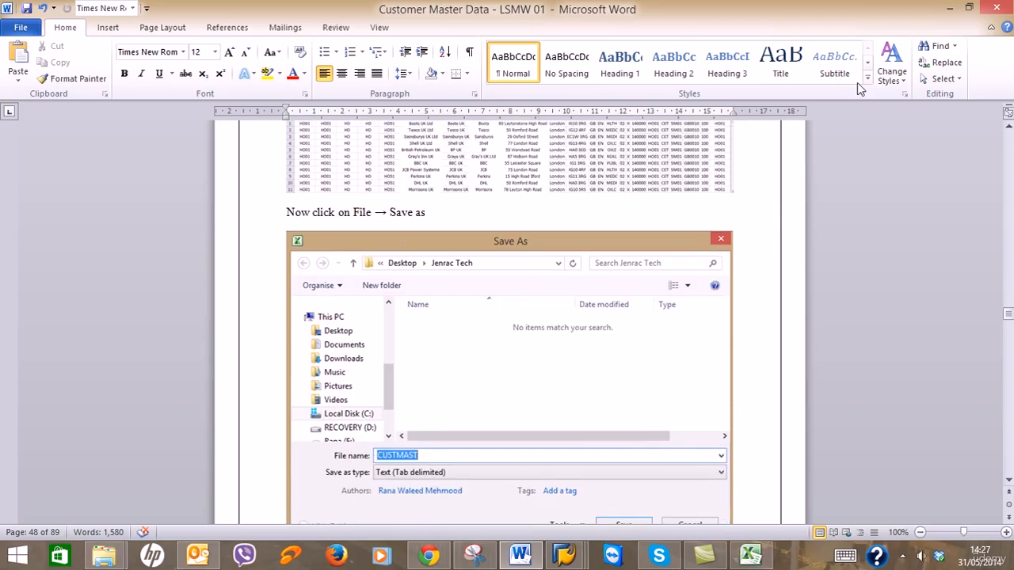
click(950, 8)
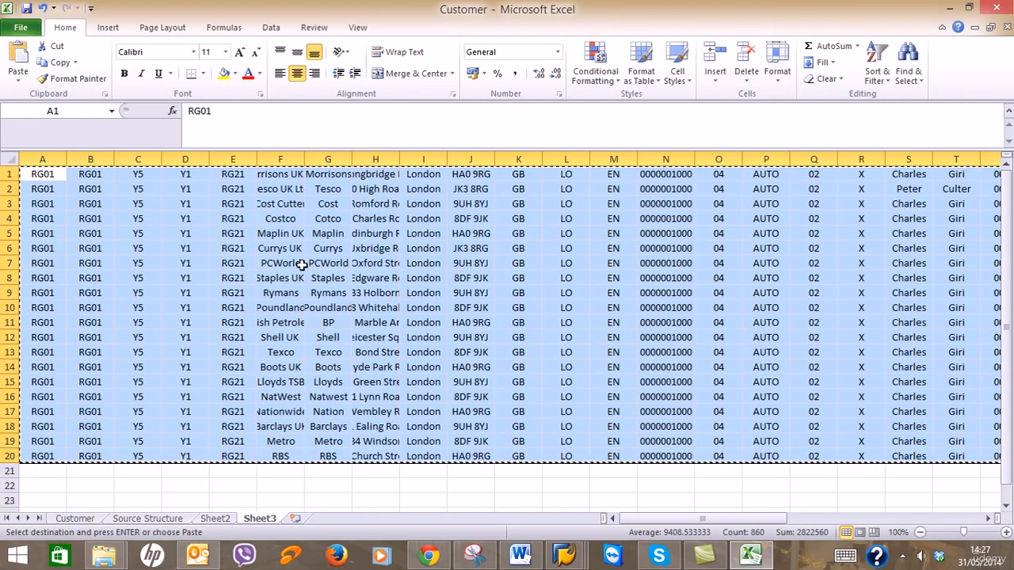
Create a new blank workbook and paste the 20 headerless customer rows into it.
click(36, 27)
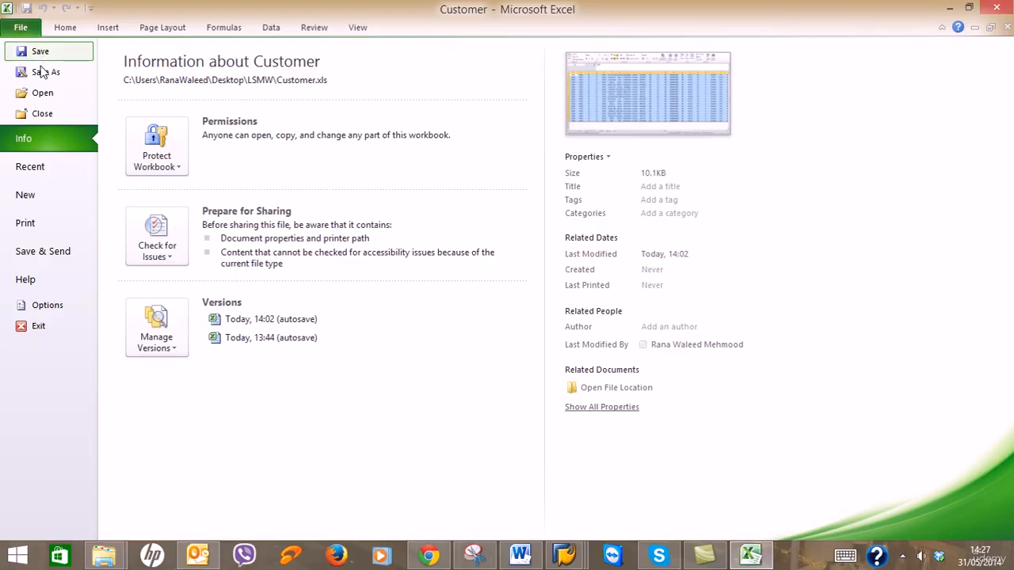
click(39, 197)
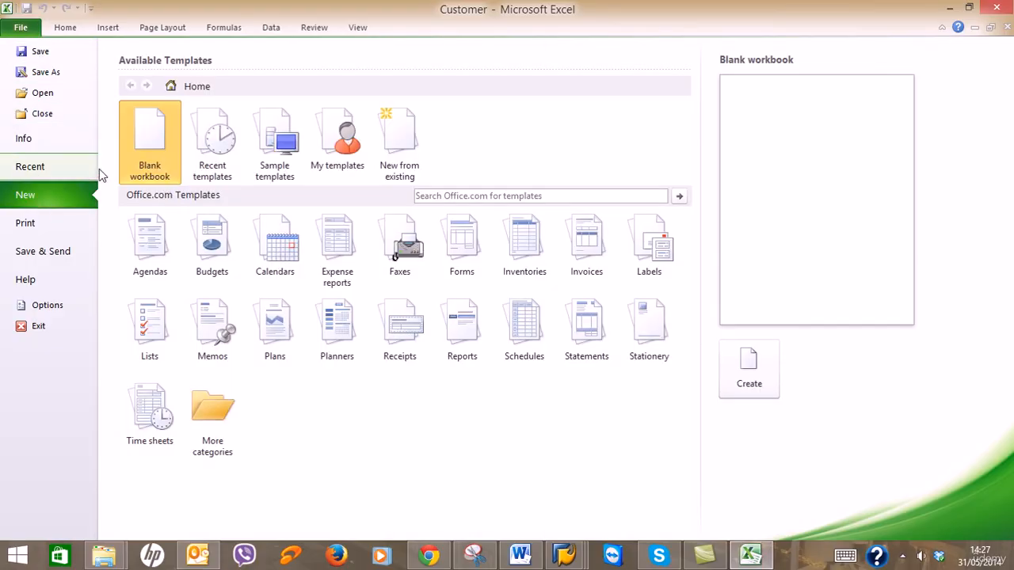
double_click(162, 159)
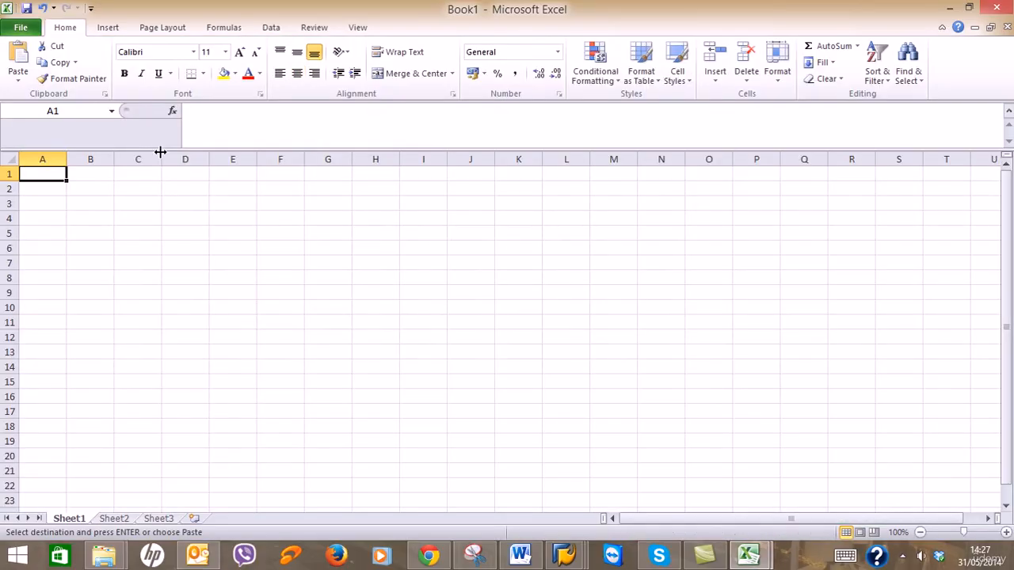
key(ctrl+v)
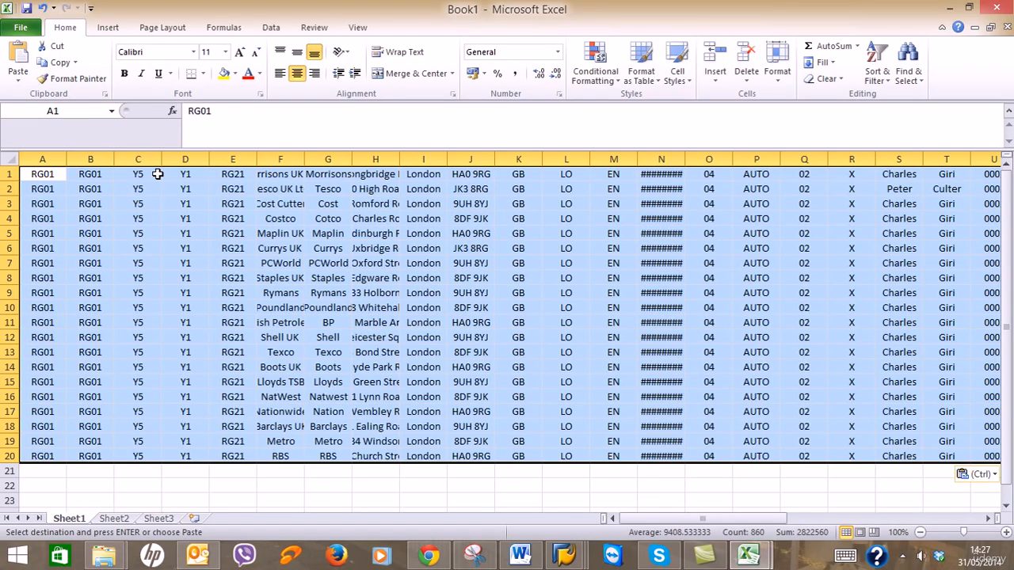
Save the new workbook as 'LSMW Customer' in the Desktop LSMW folder.
click(19, 26)
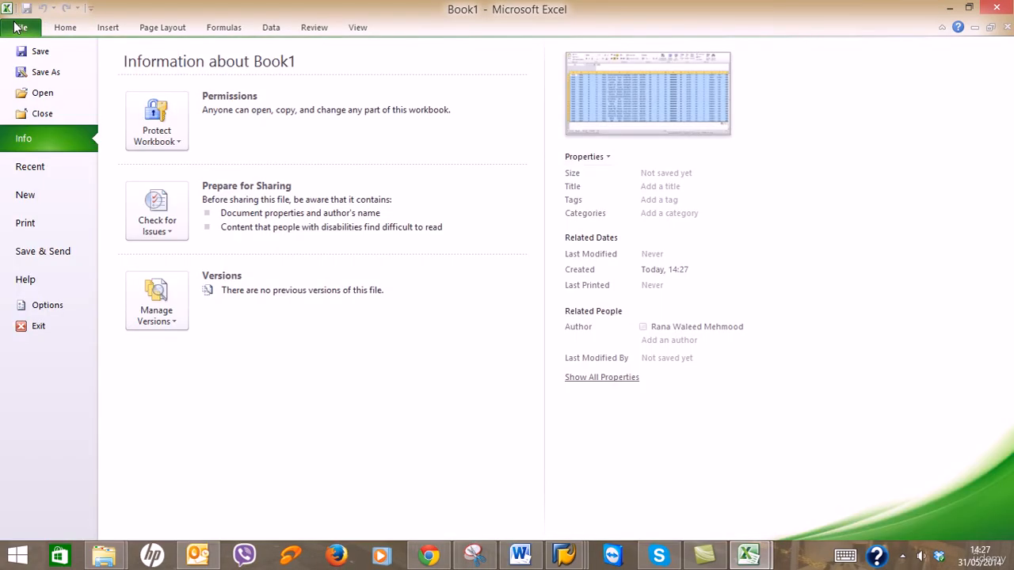
click(48, 71)
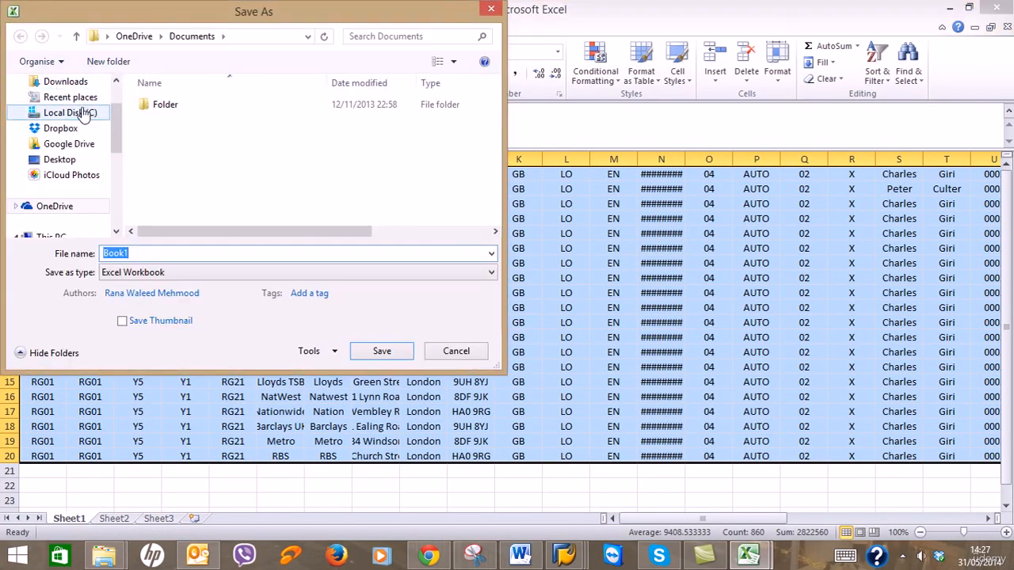
drag(116, 129, 112, 178)
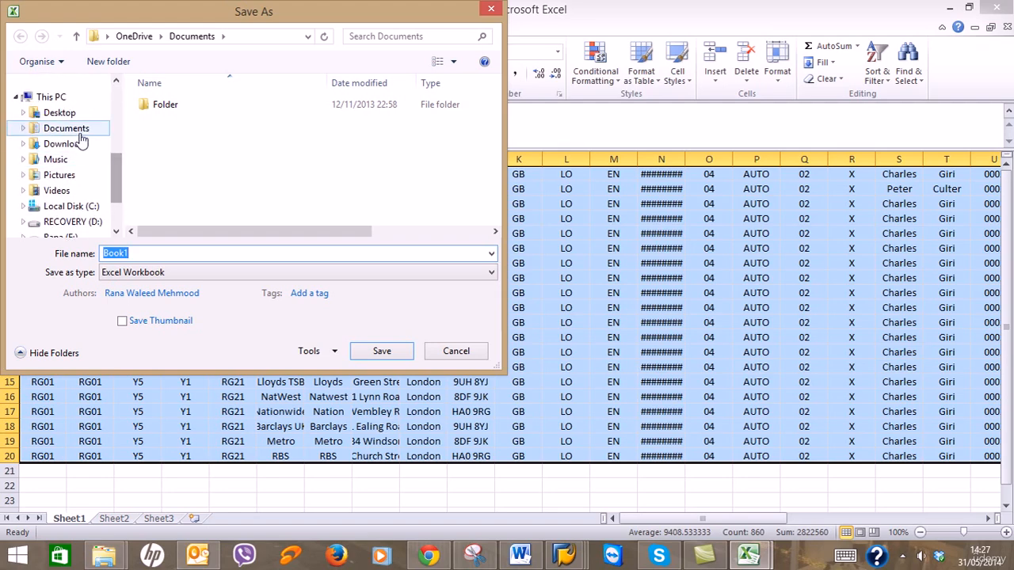
click(60, 113)
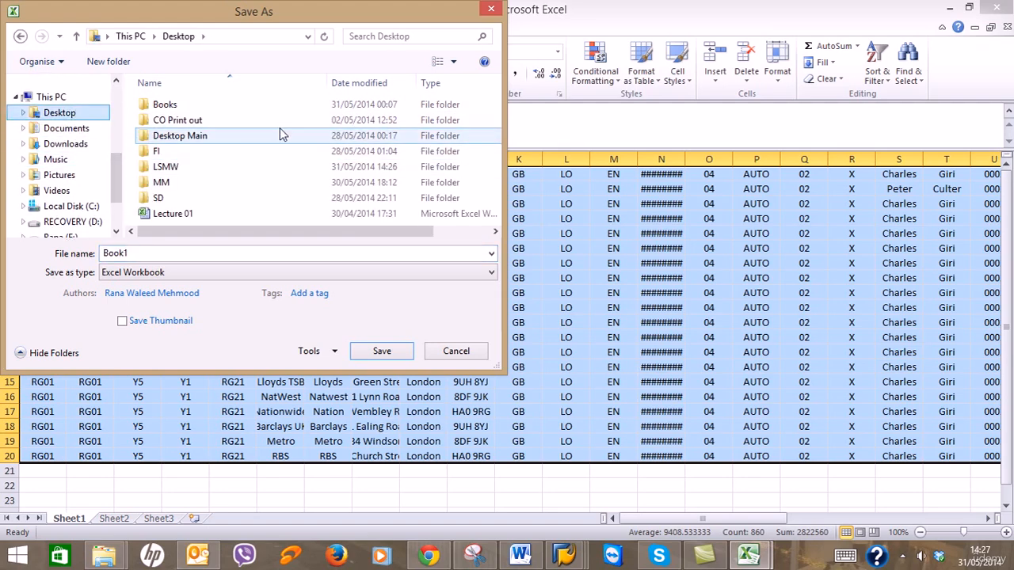
click(202, 168)
double_click(202, 167)
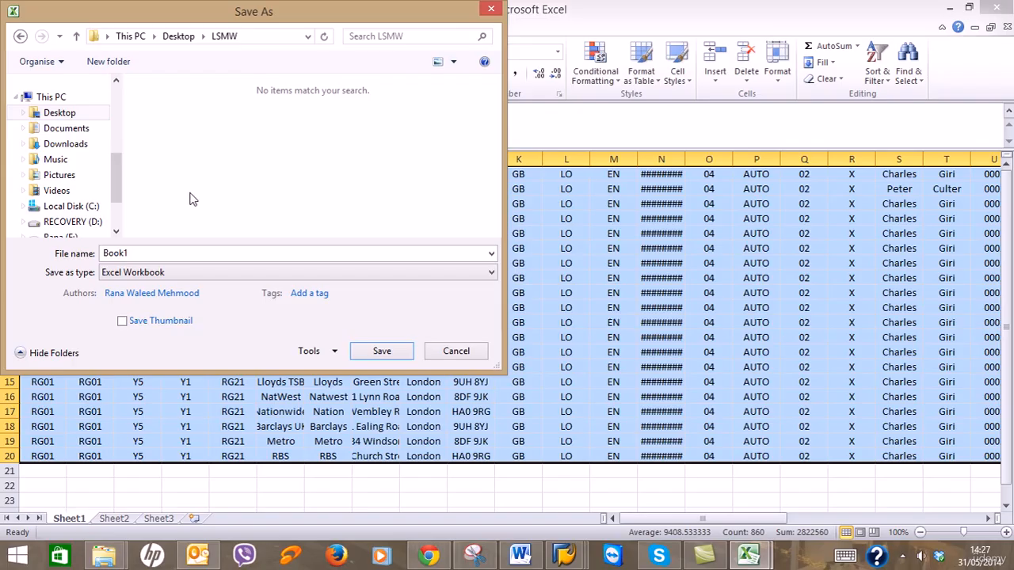
click(218, 253)
text(LSMW Customer)
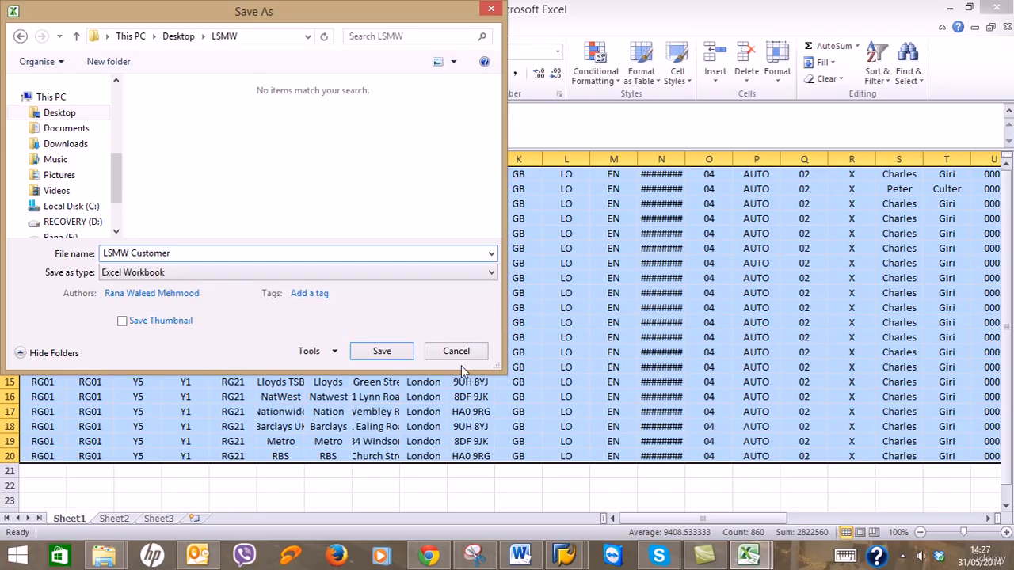
click(396, 357)
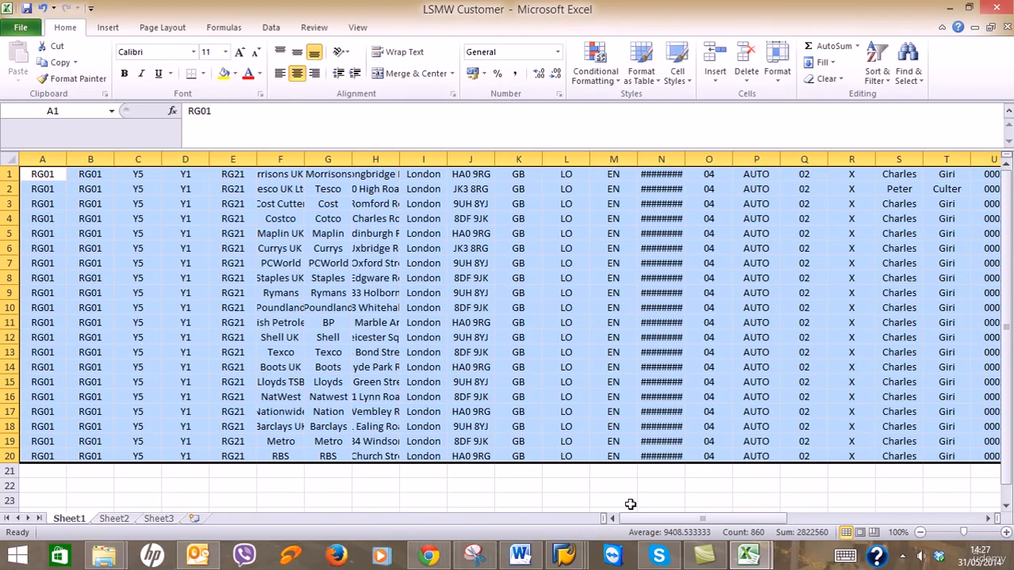
Close the Customer workbook, saving its changes in the old file format.
mouse_move(759, 564)
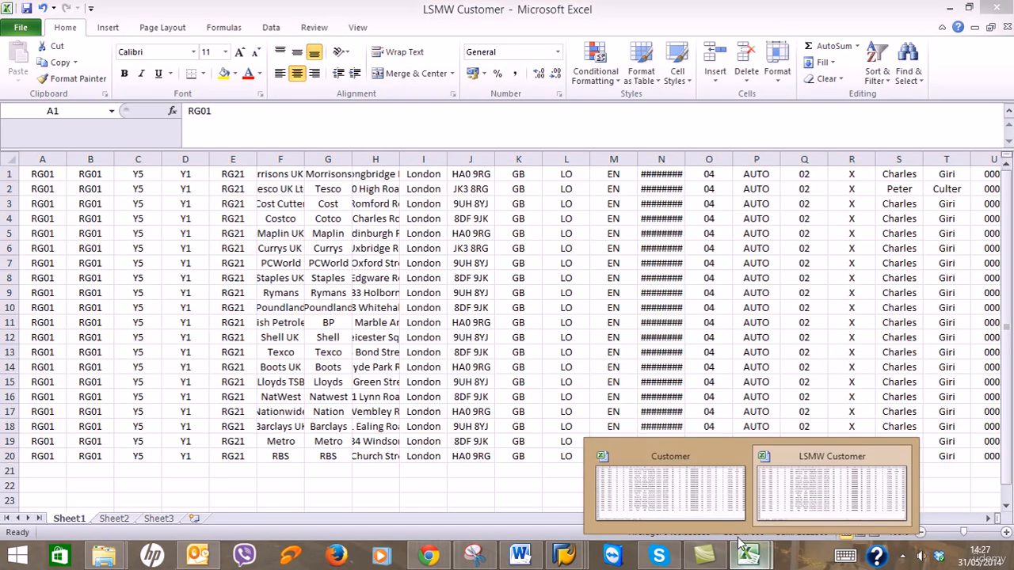
click(674, 495)
click(1005, 27)
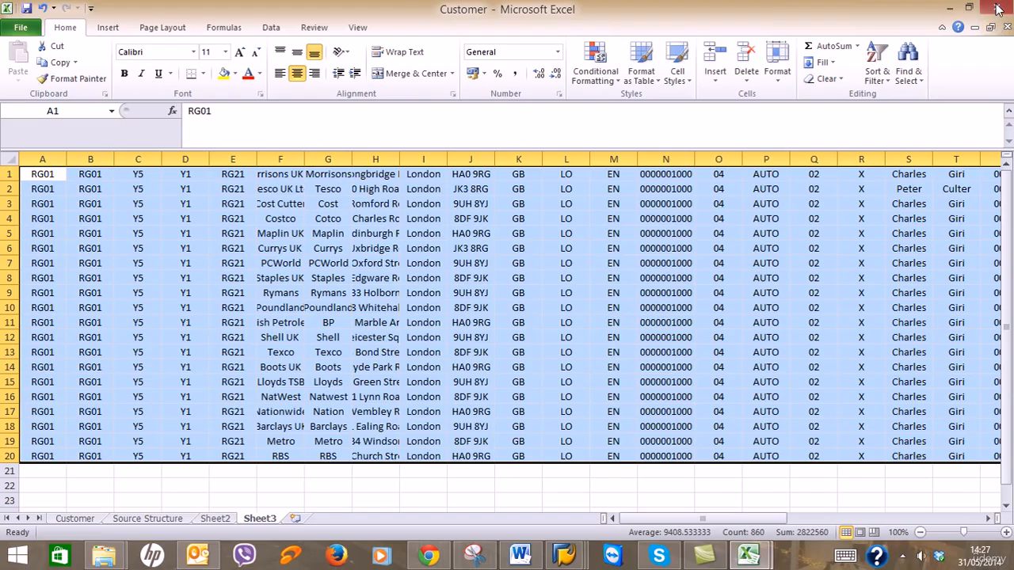
click(466, 296)
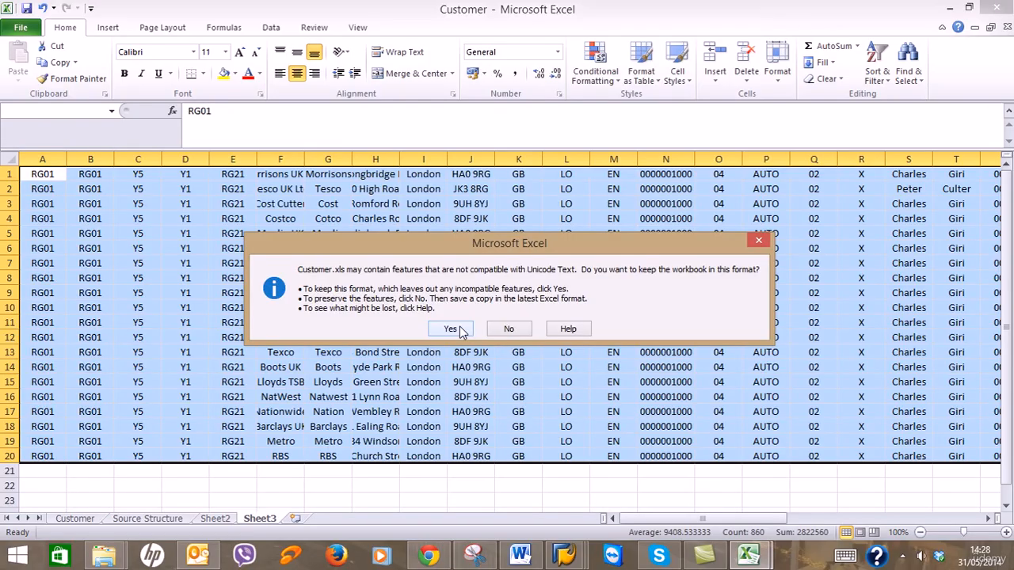
click(461, 330)
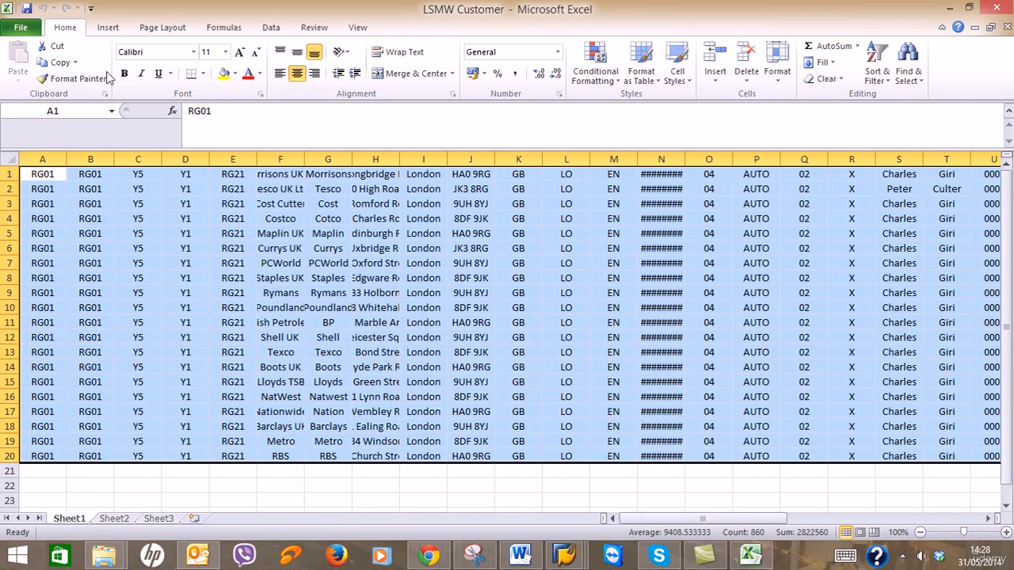
click(20, 27)
Save the active sheet as Text (Tab delimited) named CUSTMAST in the LSMW folder.
click(50, 69)
click(202, 276)
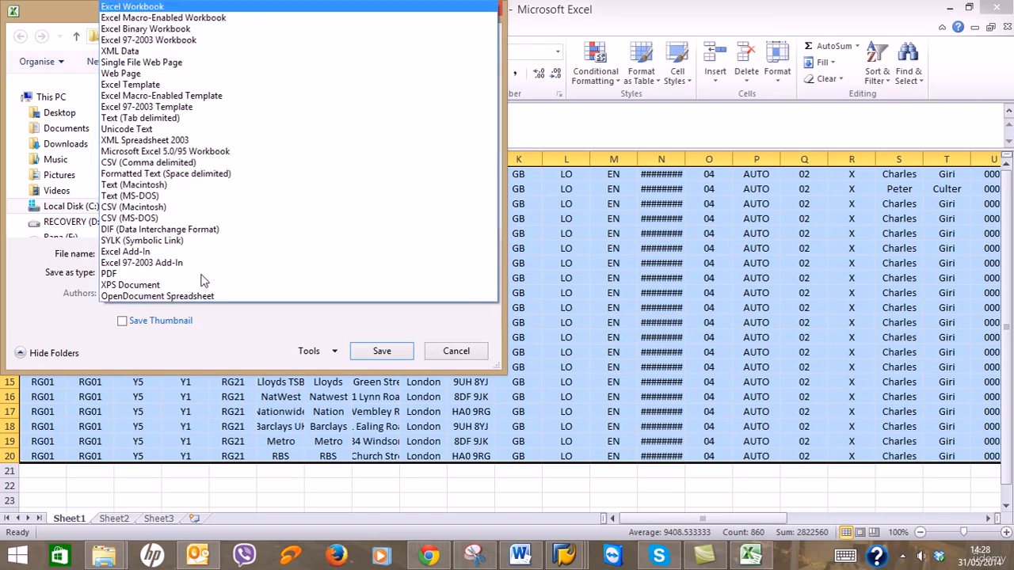
click(205, 117)
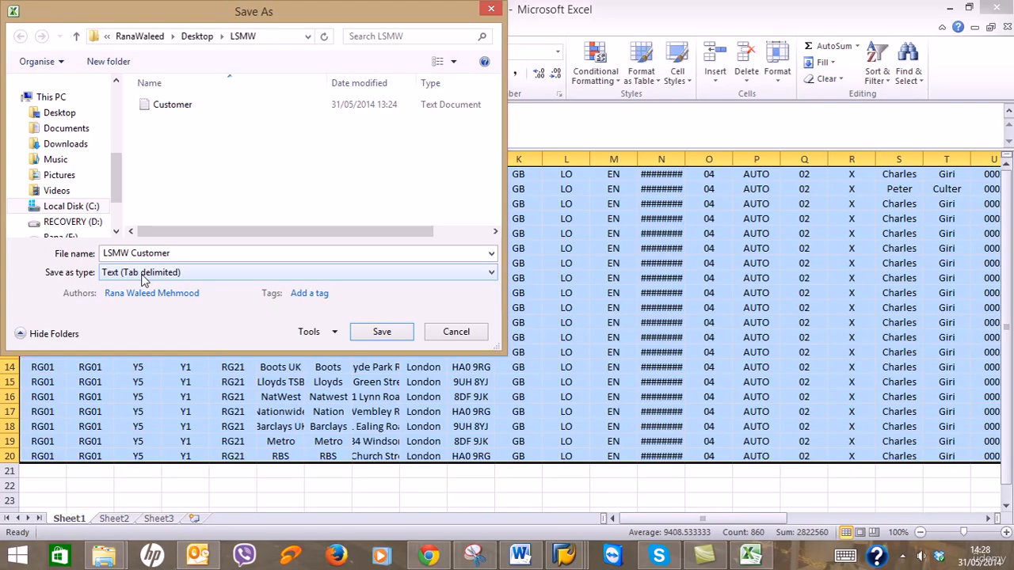
click(520, 555)
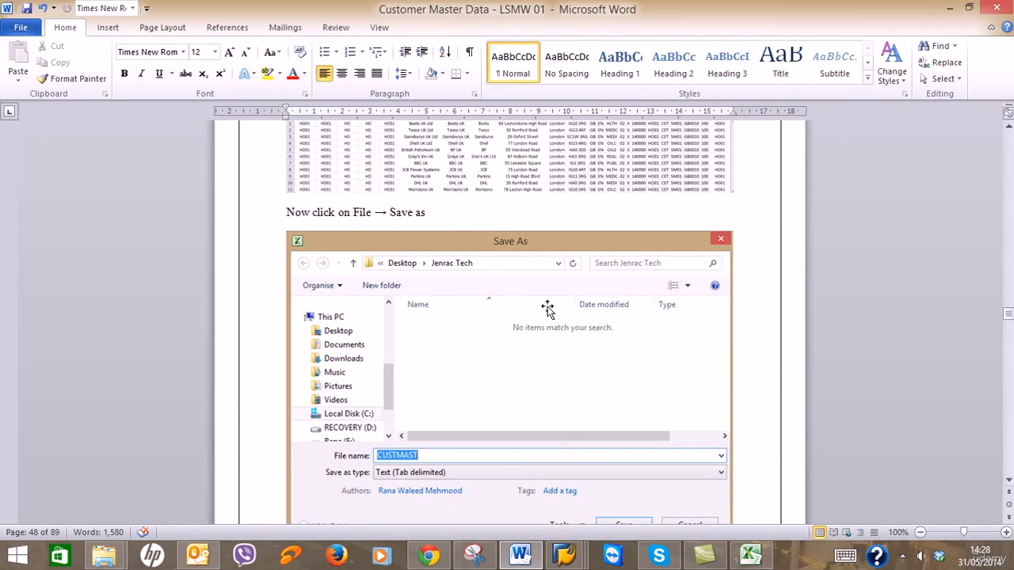
scroll(547, 308, down, 5)
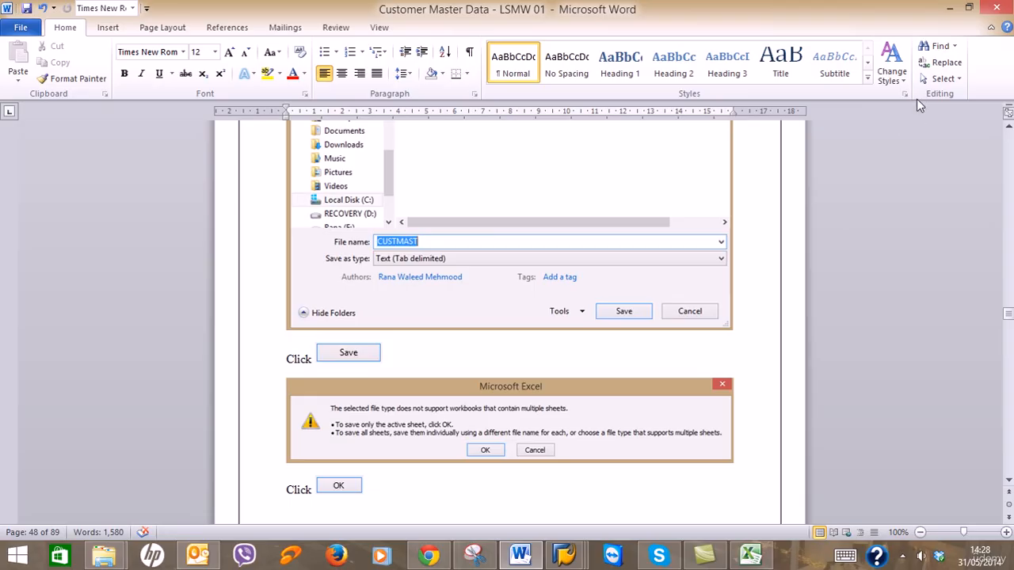
click(951, 10)
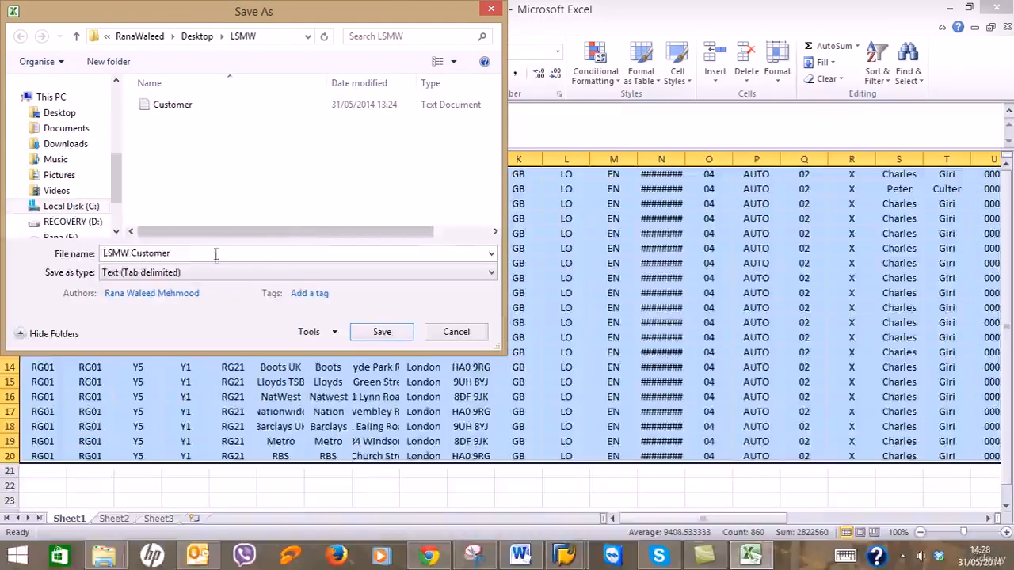
text(CU)
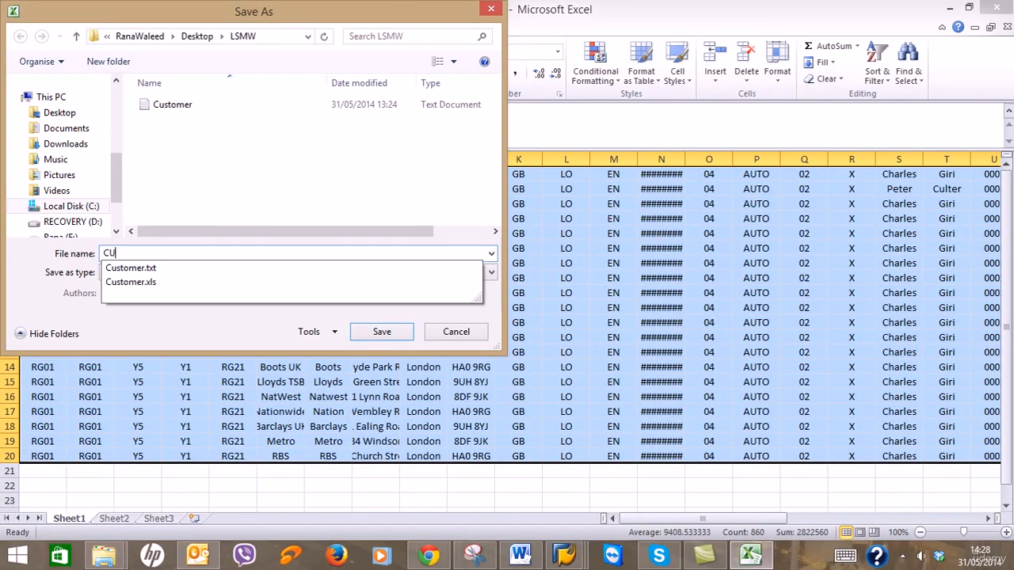
text(STMAST)
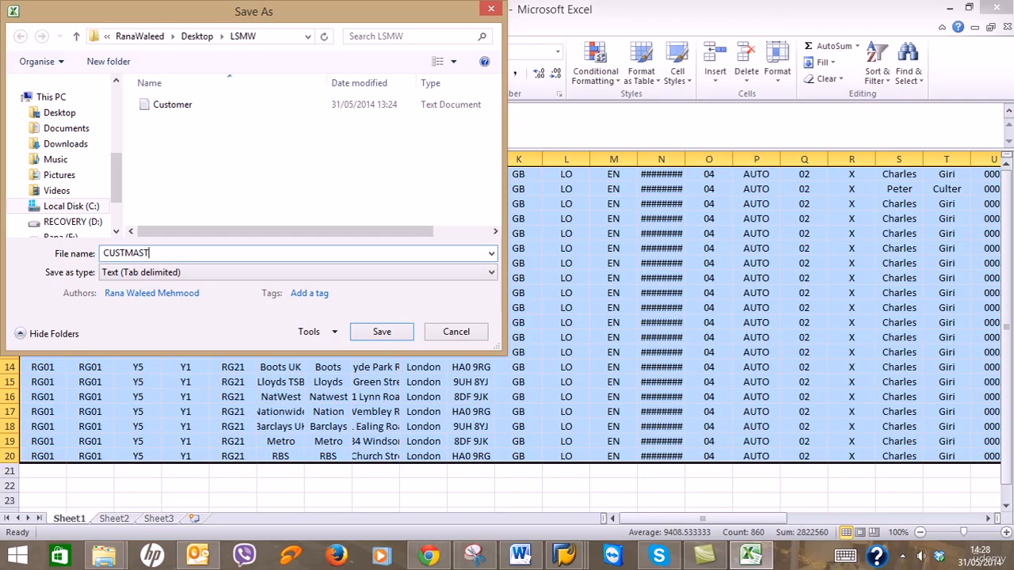
click(367, 331)
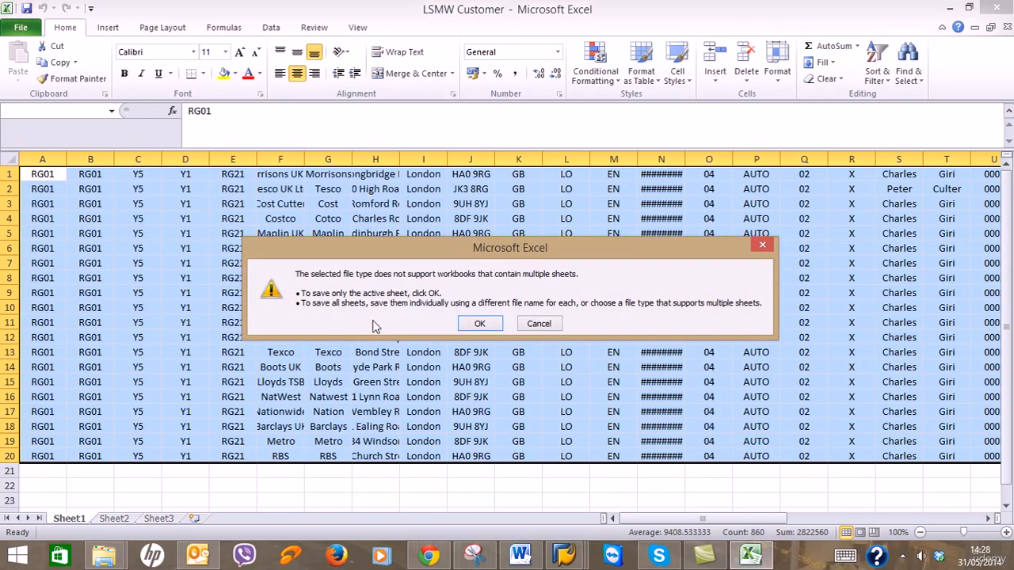
click(481, 324)
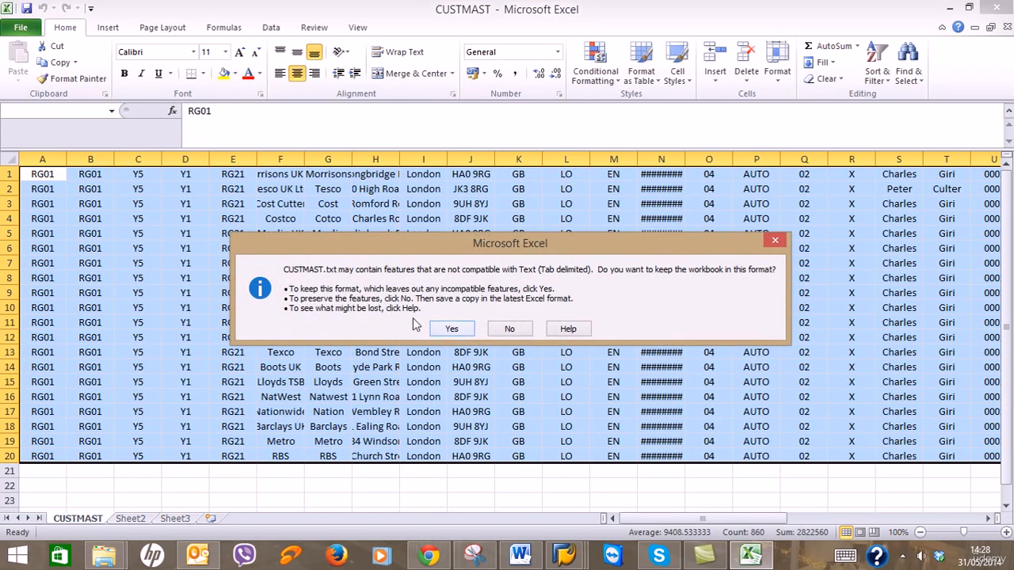
click(450, 328)
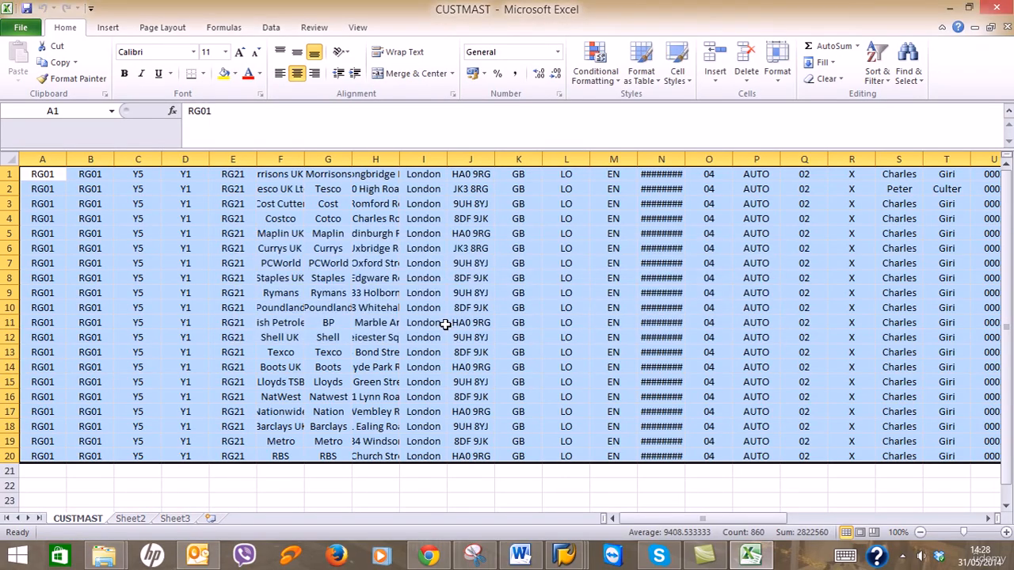
Close Excel, saving and replacing the existing CUSTMAST.txt in tab-delimited text format.
click(531, 553)
scroll(581, 408, down, 10)
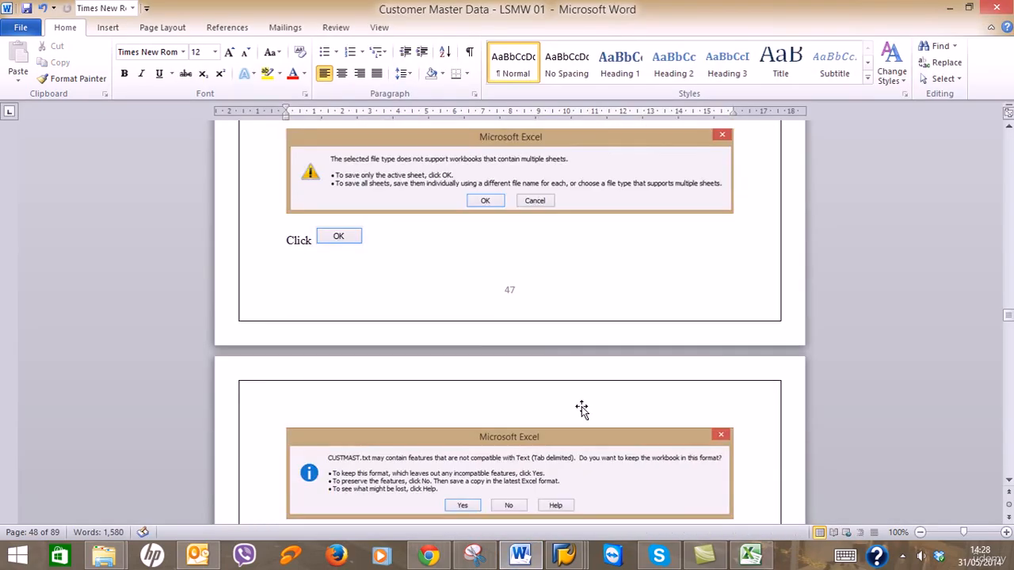
scroll(494, 387, down, 3)
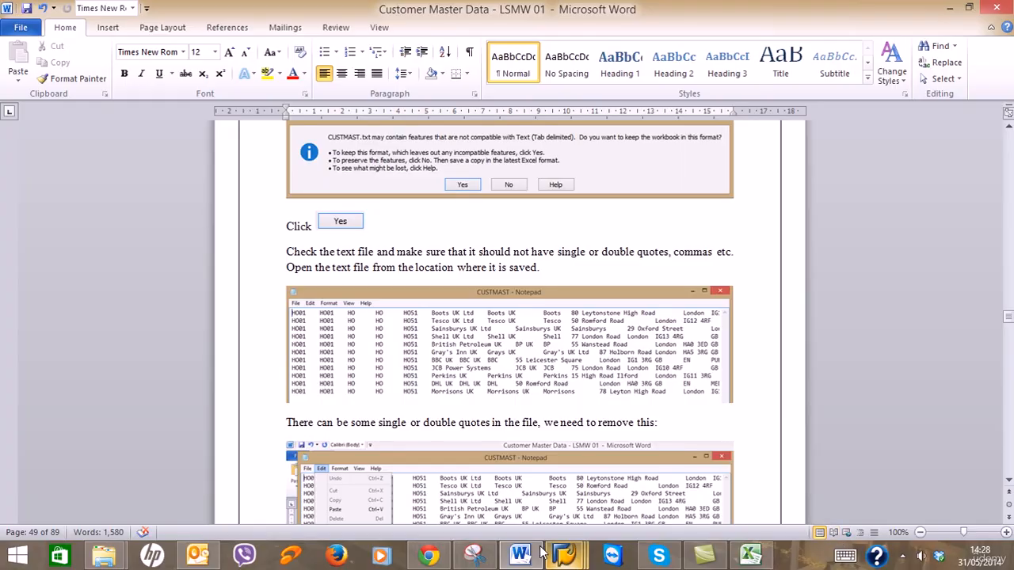
click(752, 556)
click(996, 8)
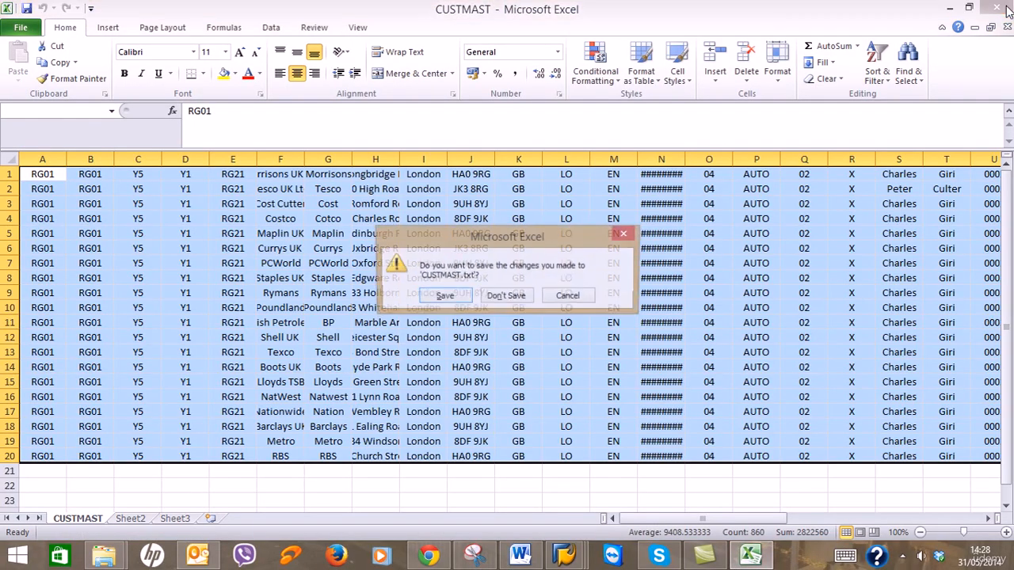
click(441, 296)
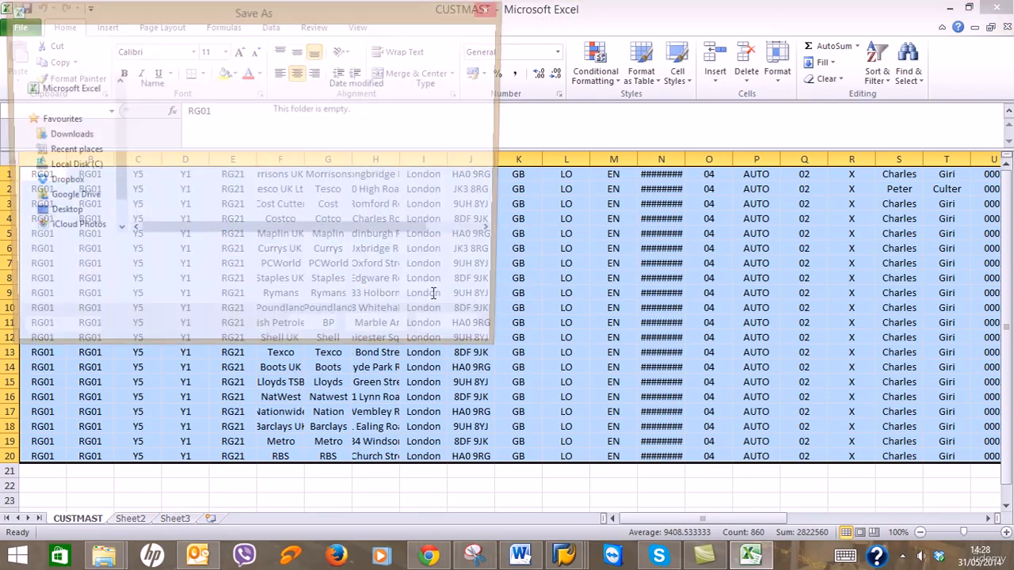
click(385, 332)
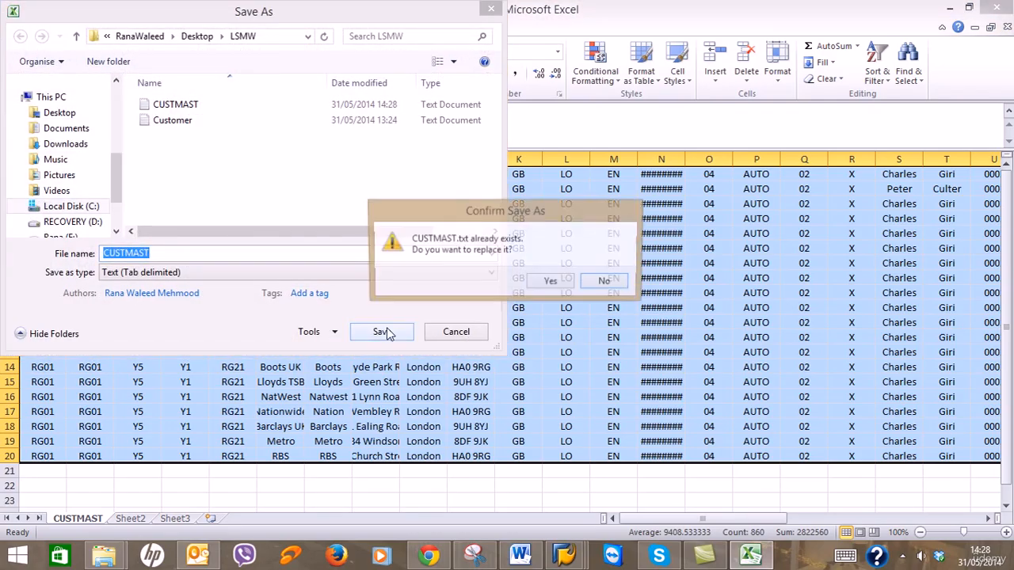
click(550, 283)
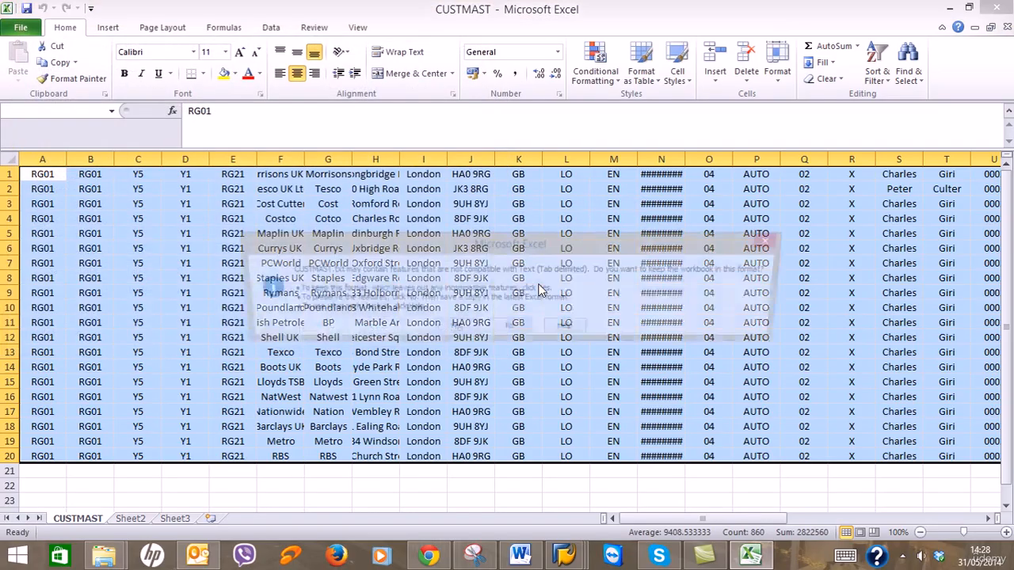
click(470, 327)
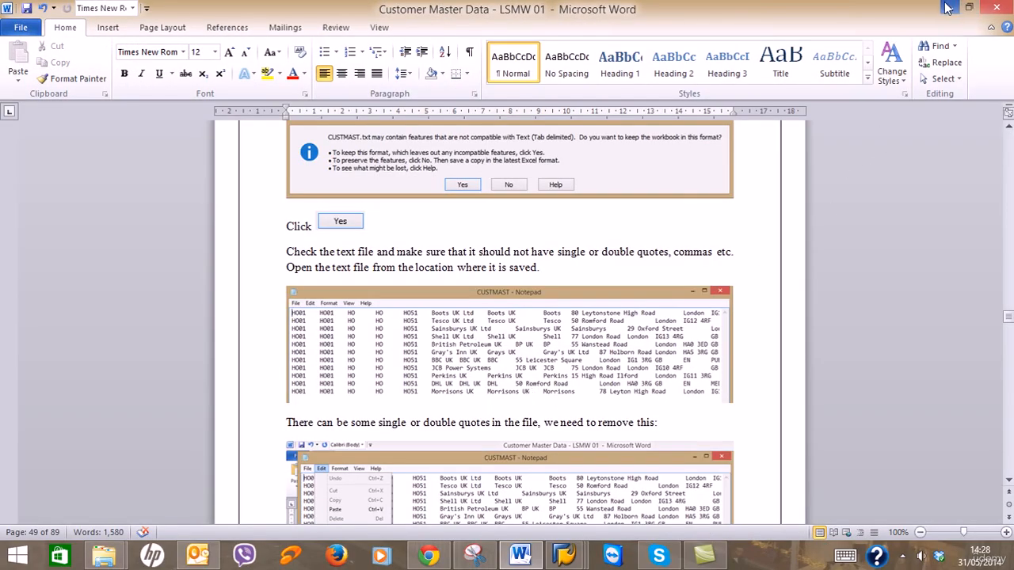
Open CUSTMAST.txt from the LSMW folder in a maximized Notepad, then read the guide's quote-removal step.
click(104, 554)
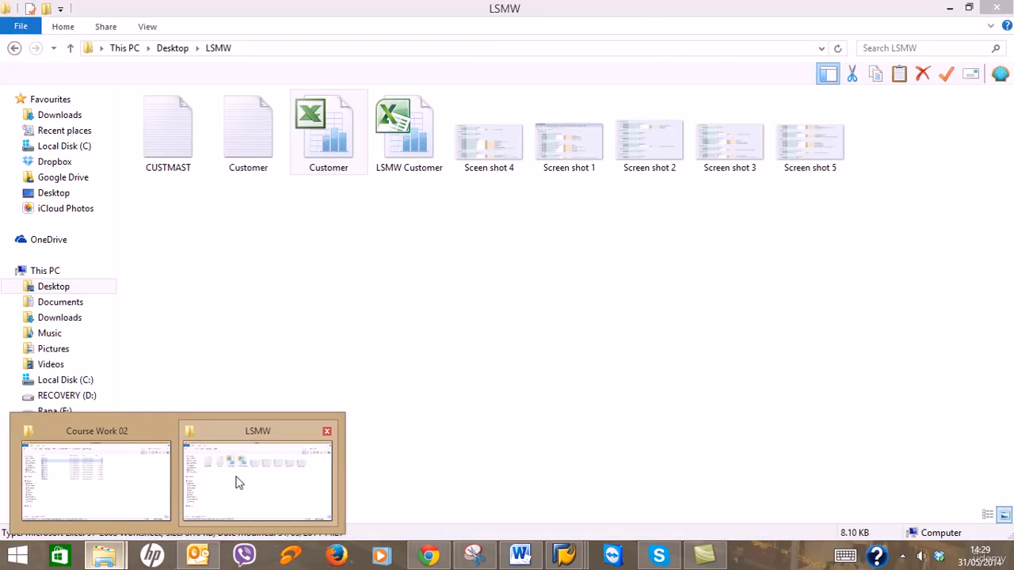
click(236, 481)
double_click(199, 155)
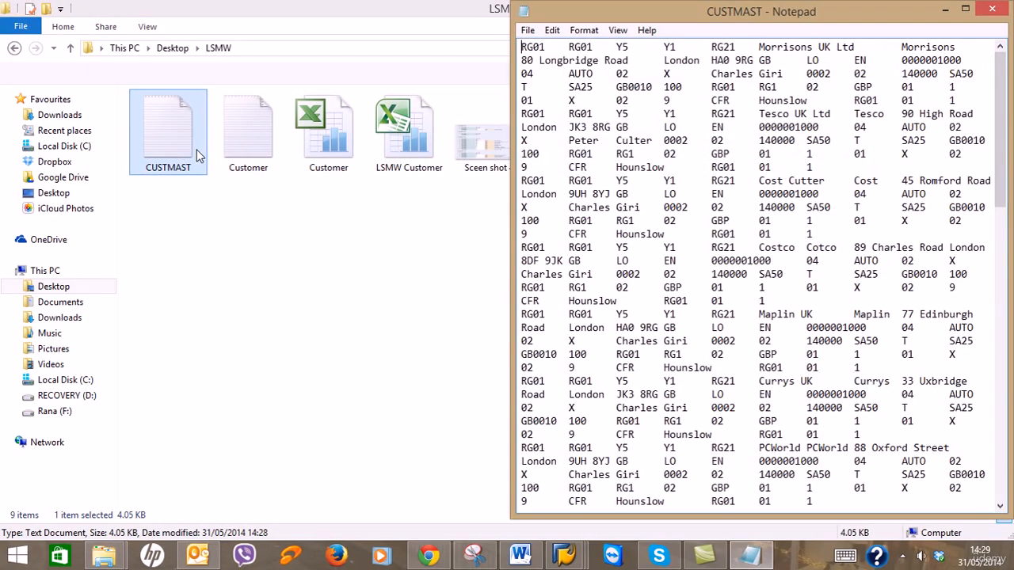
double_click(808, 14)
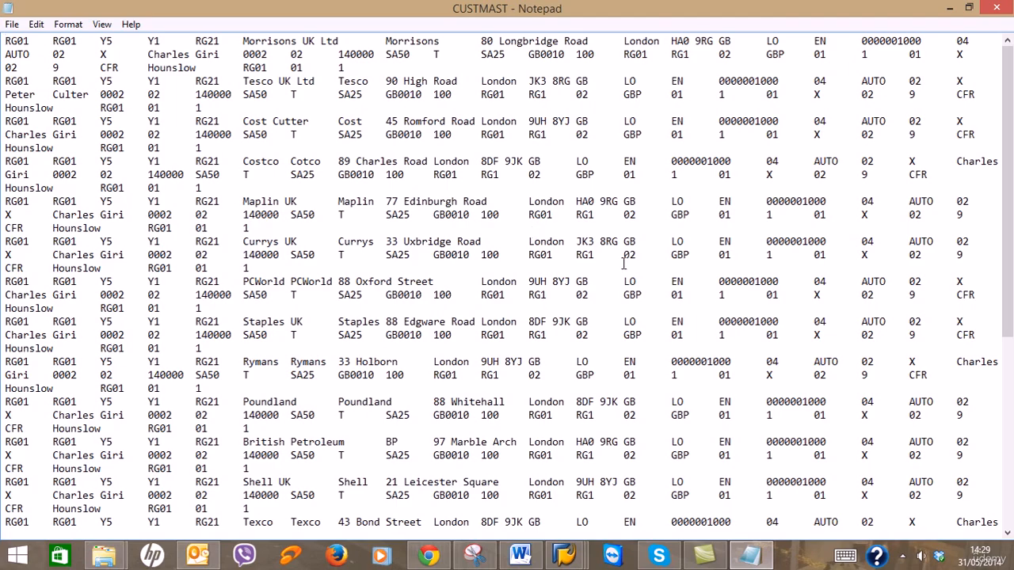
click(522, 554)
scroll(670, 372, down, 2)
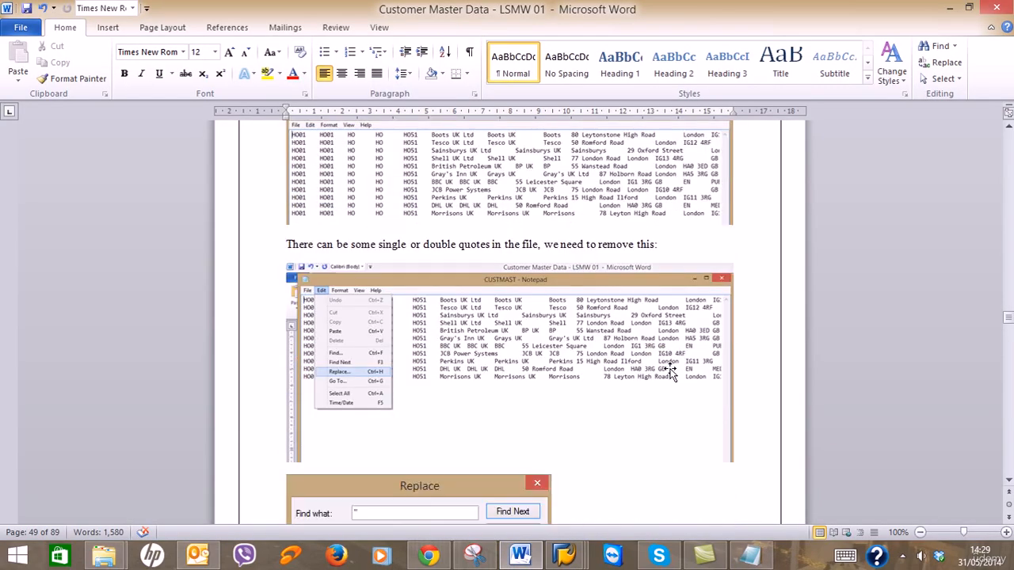
scroll(670, 372, down, 2)
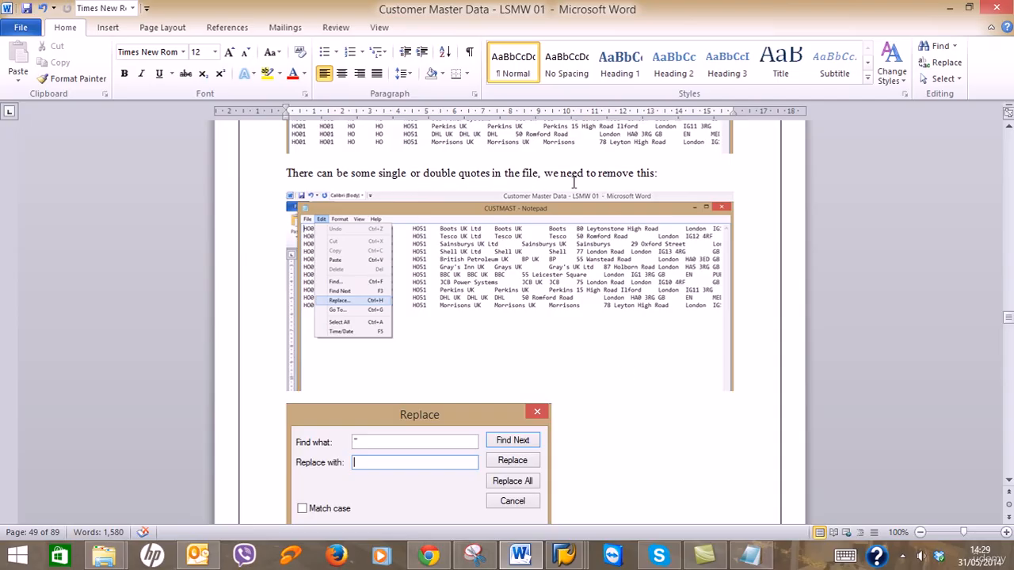
Open Notepad's Replace dialog with an empty Find what field, checking the guide's replace instructions.
click(948, 9)
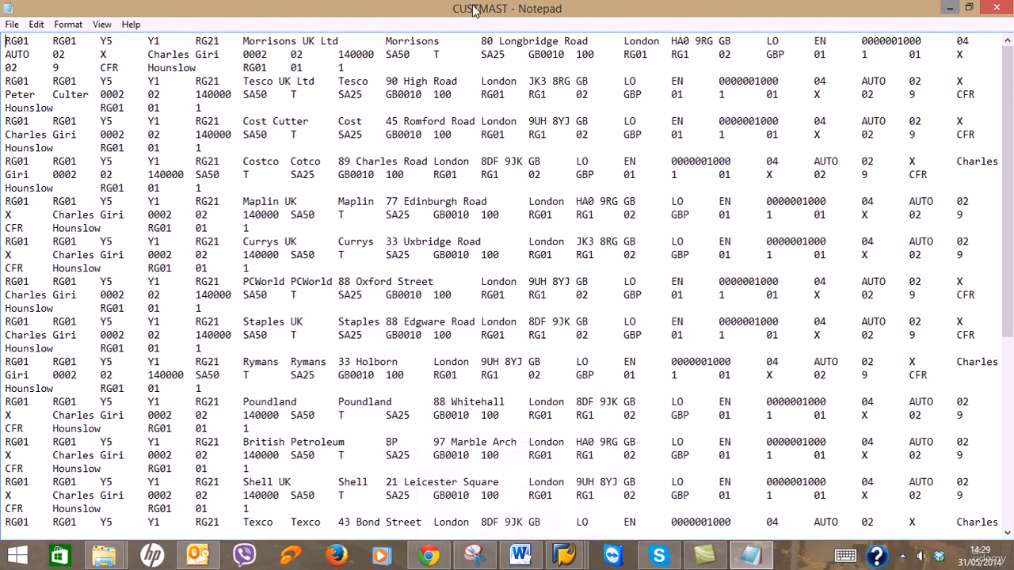
click(12, 24)
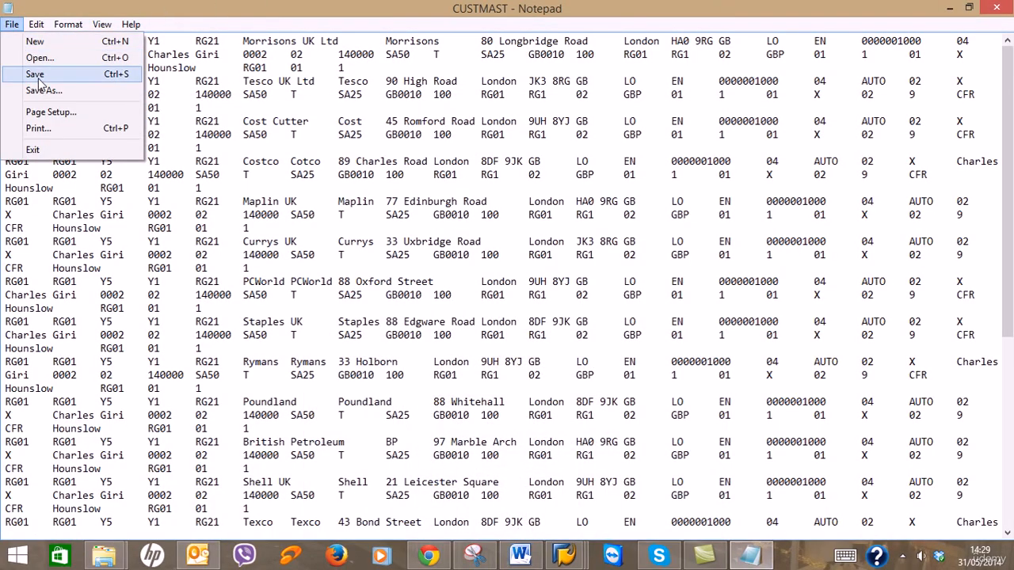
mouse_move(40, 26)
click(68, 166)
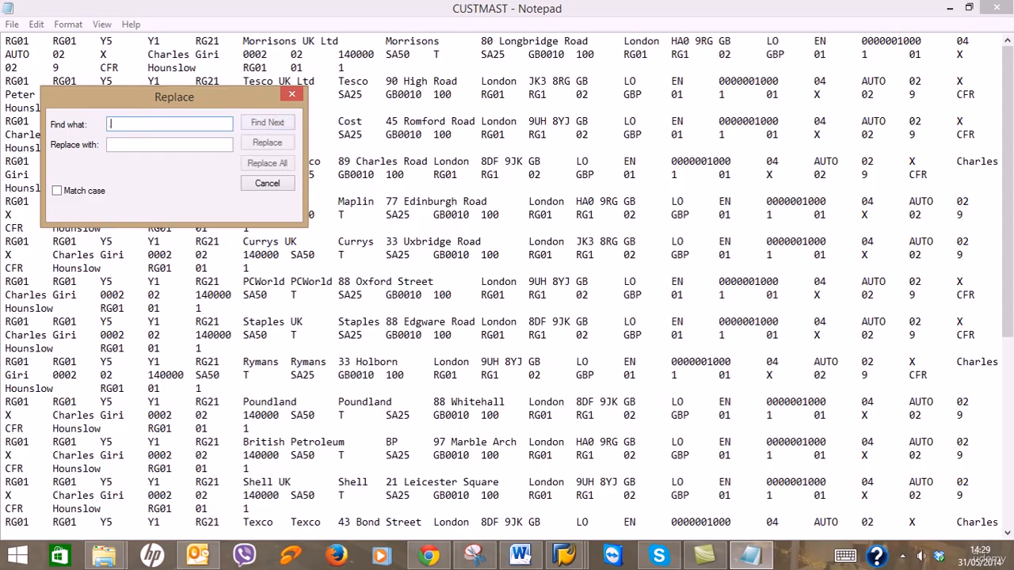
key(BackSpace)
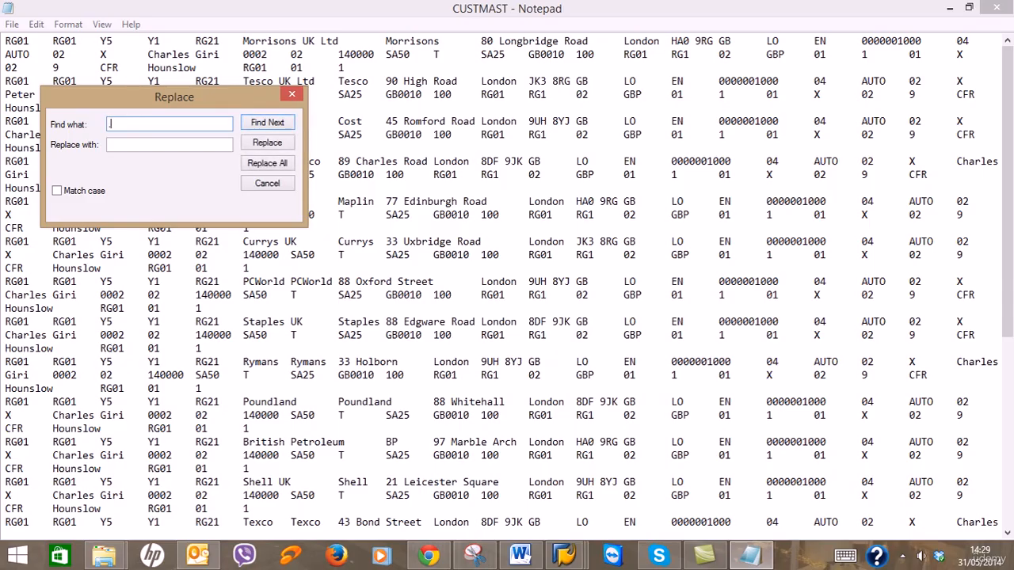
key(BackSpace)
click(519, 554)
scroll(514, 389, down, 10)
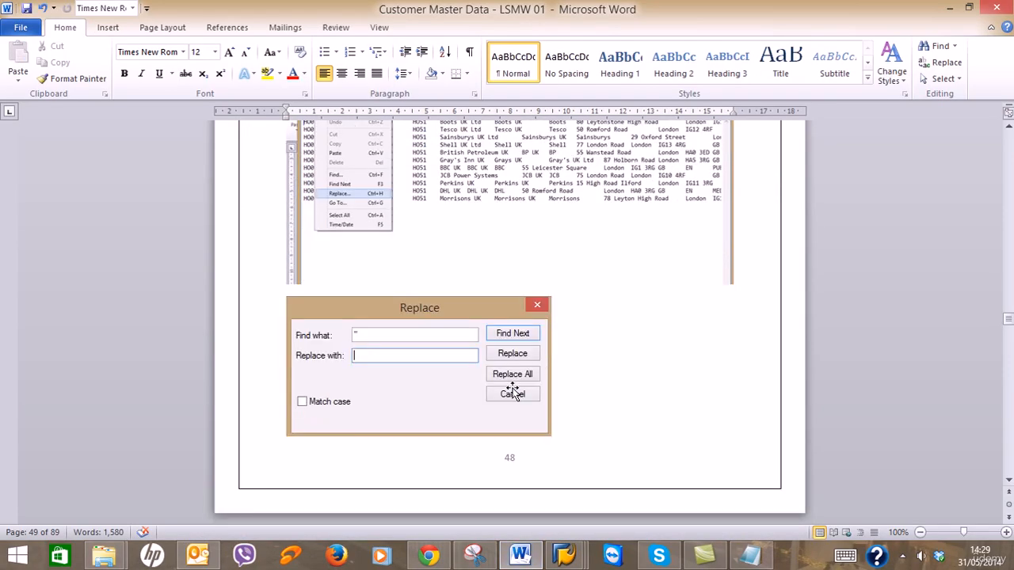
click(944, 7)
Replace every apostrophe in CUSTMAST with nothing, close the dialog, and save the file.
click(273, 166)
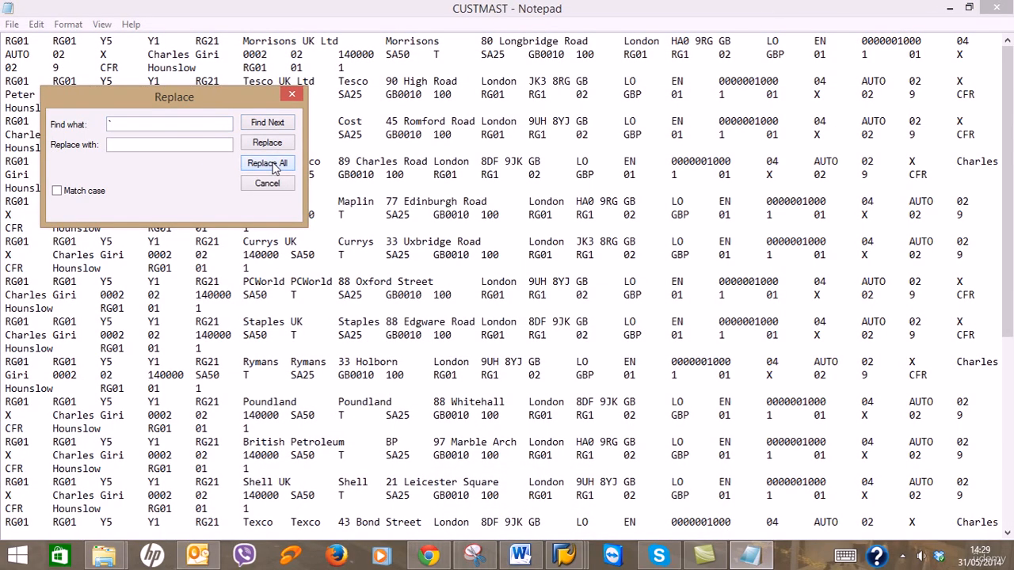
click(150, 128)
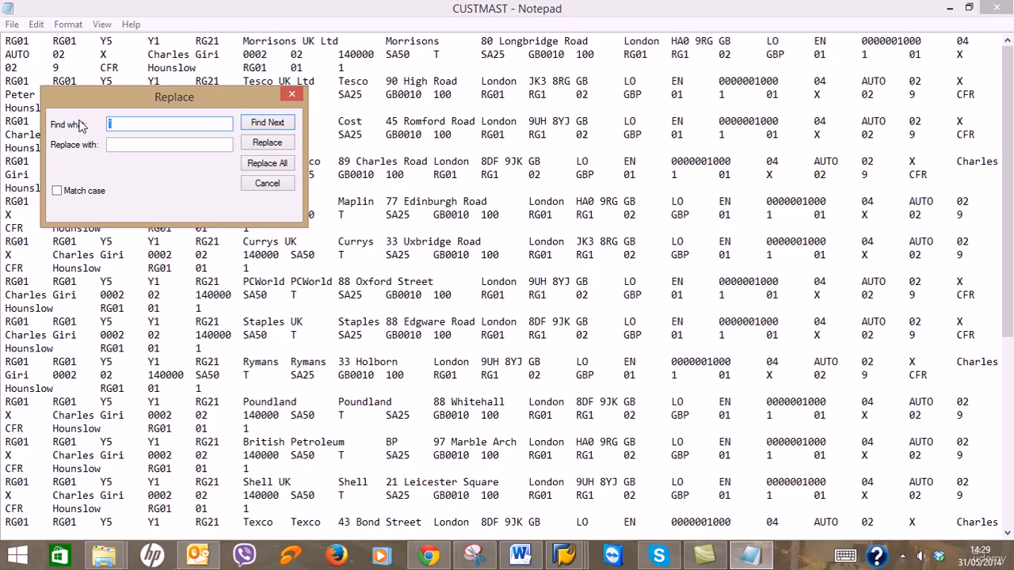
text(')
click(268, 164)
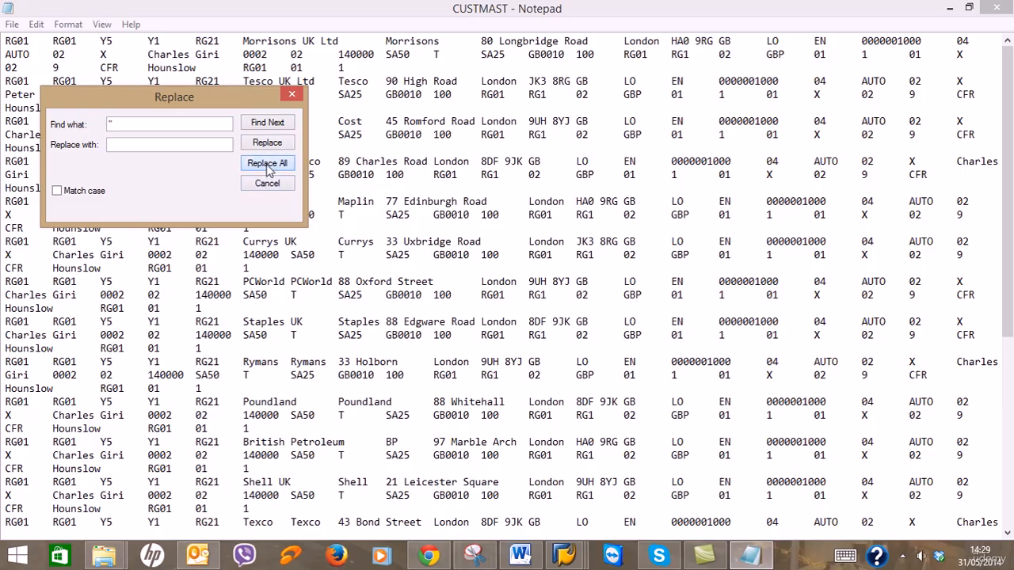
click(292, 95)
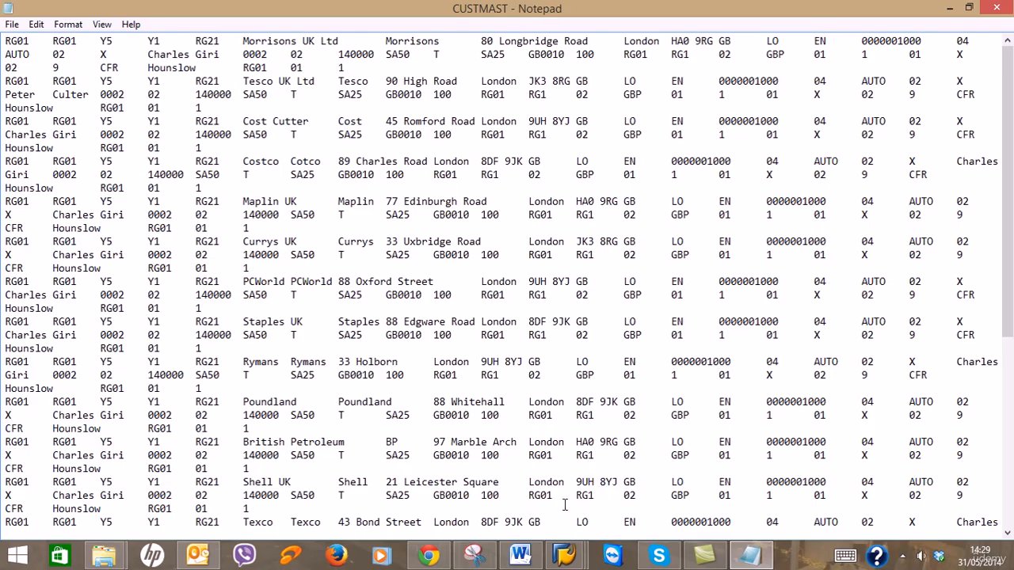
click(12, 24)
Save the cleaned CUSTMAST file and scroll the Word guide forward, keeping it open.
click(31, 67)
click(520, 555)
scroll(578, 400, down, 6)
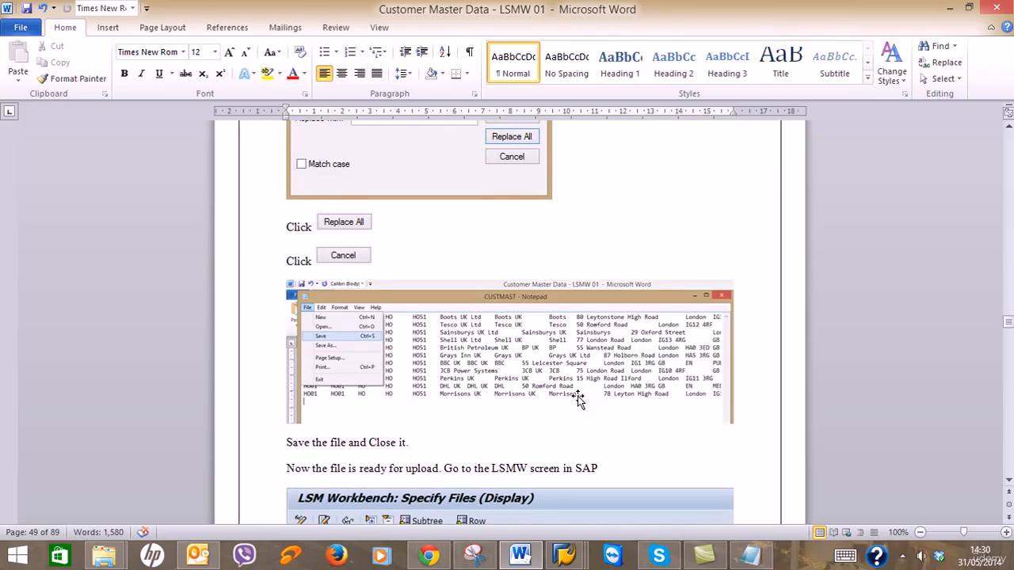
scroll(578, 400, down, 4)
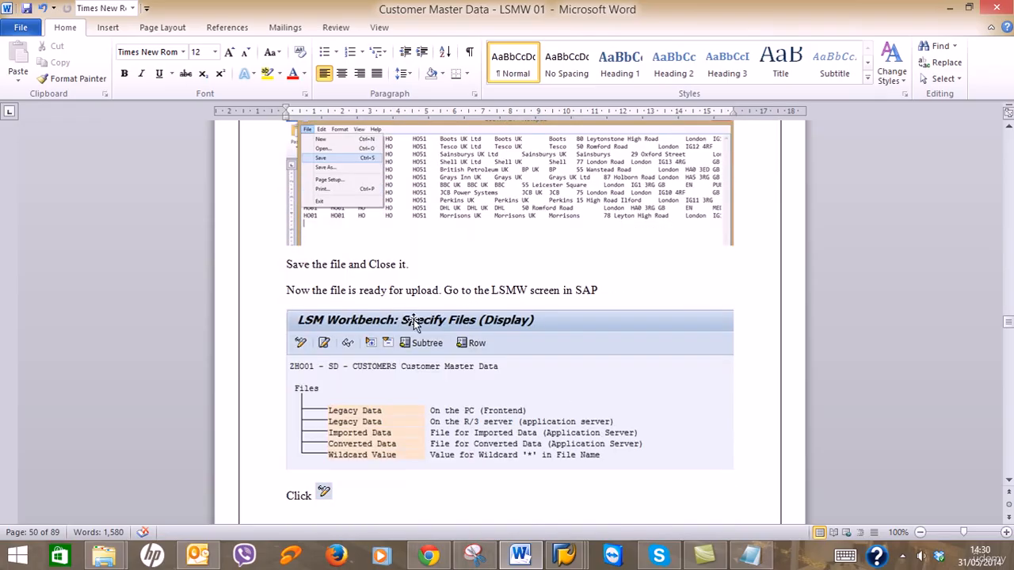
click(996, 8)
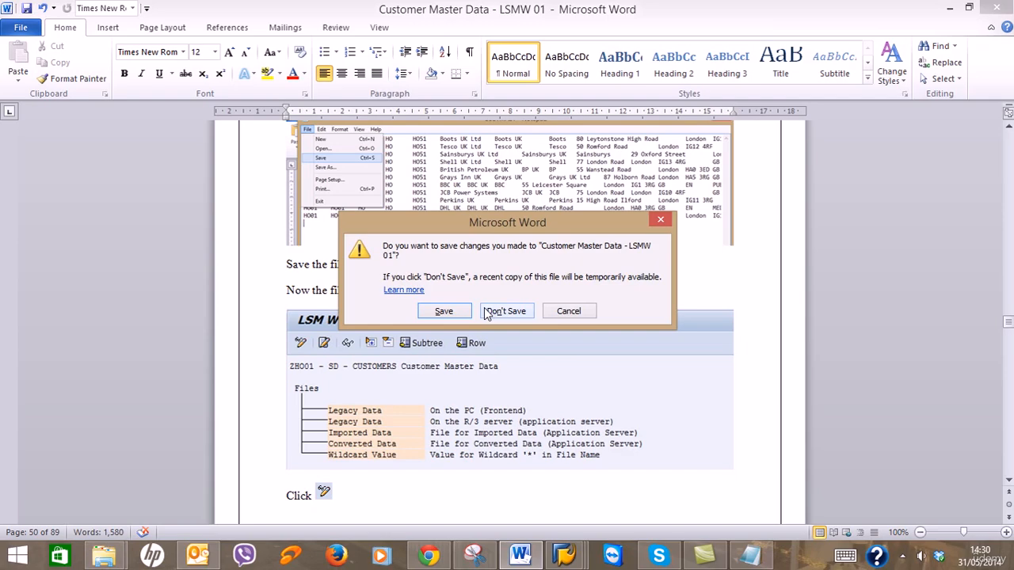
click(567, 311)
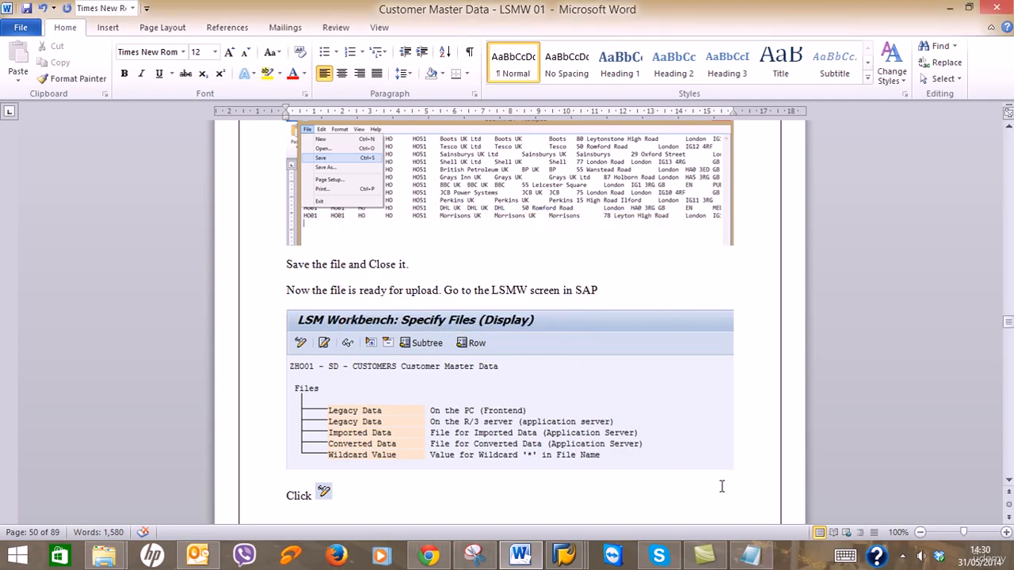
Close CUSTMAST in Notepad and scroll the guide to the legacy-file properties step.
click(749, 559)
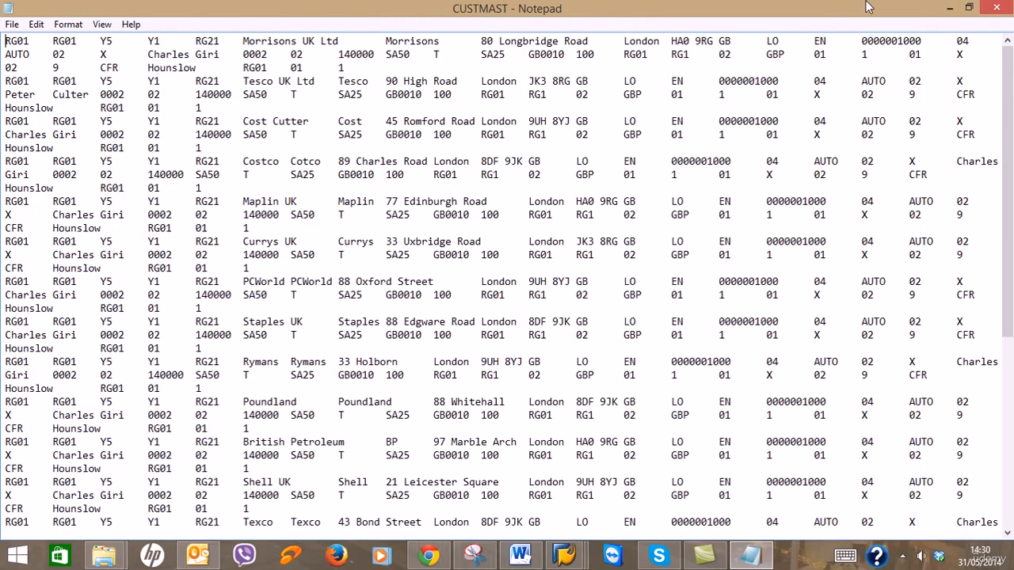
click(996, 7)
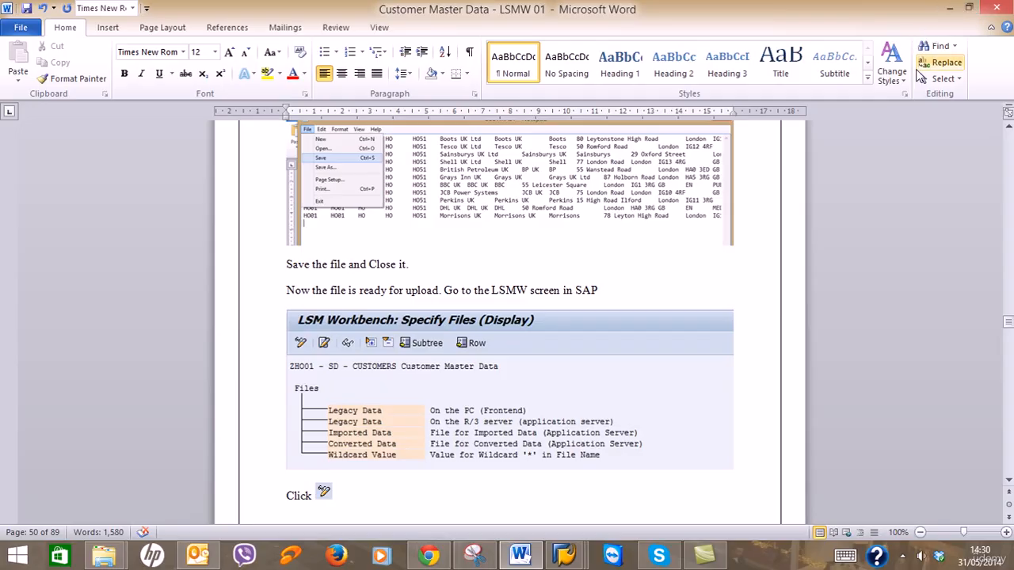
scroll(916, 70, down, 6)
scroll(770, 293, down, 15)
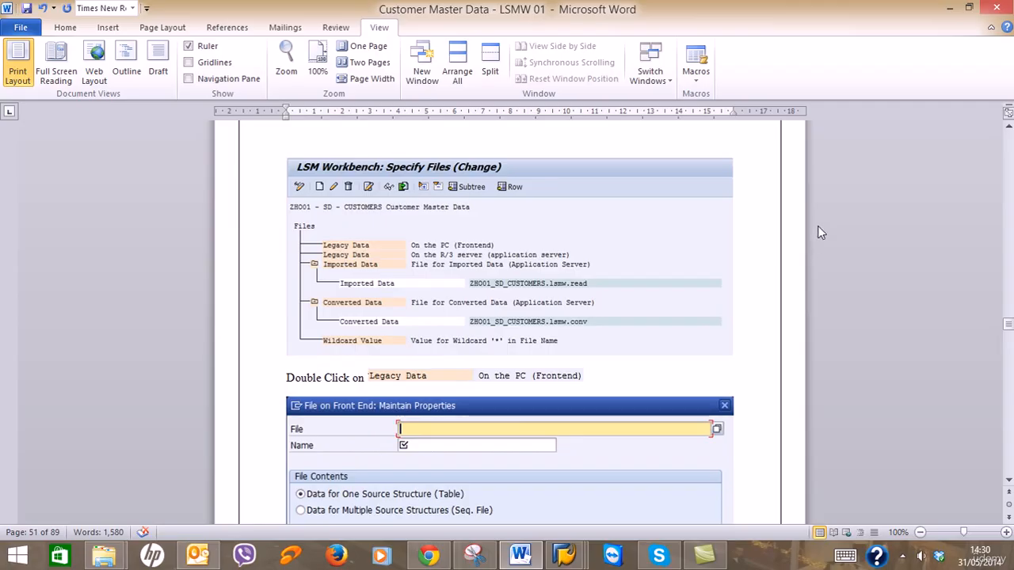
Switch ZRG01's Specify Files into change mode, proposing ZRG01_SD_CUSTOMERS.lsmw.read and .lsmw.conv.
click(943, 11)
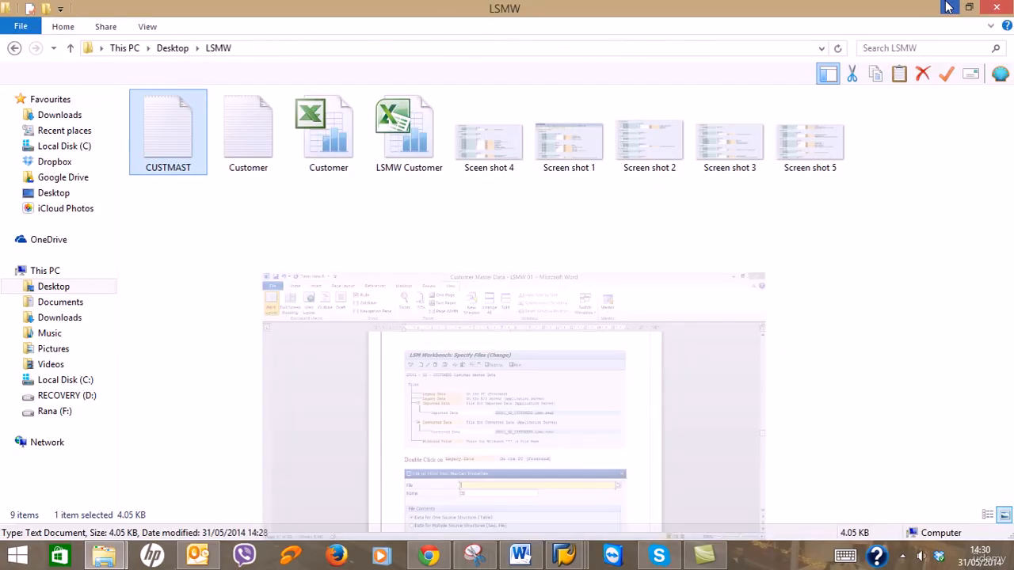
click(948, 10)
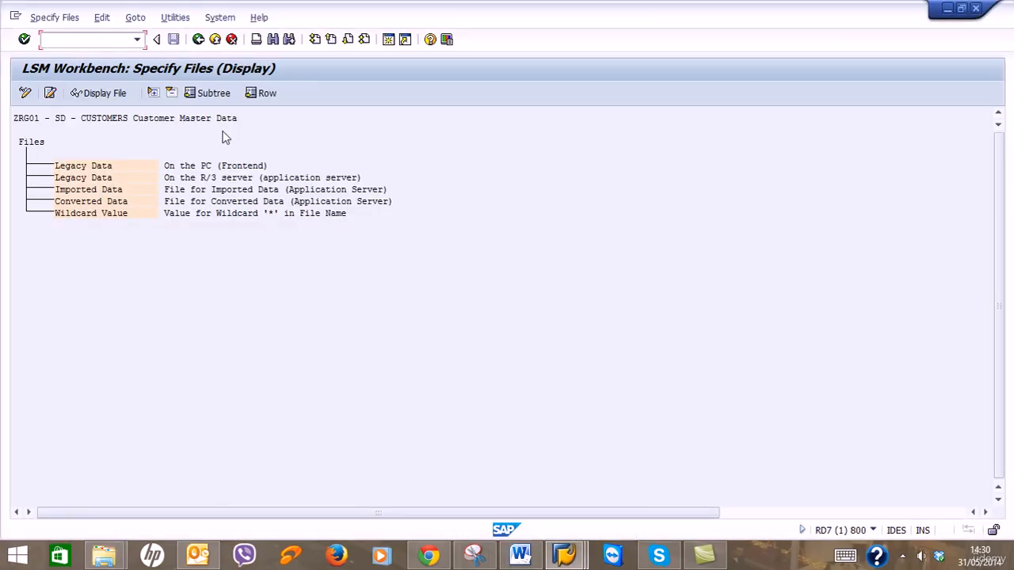
click(27, 94)
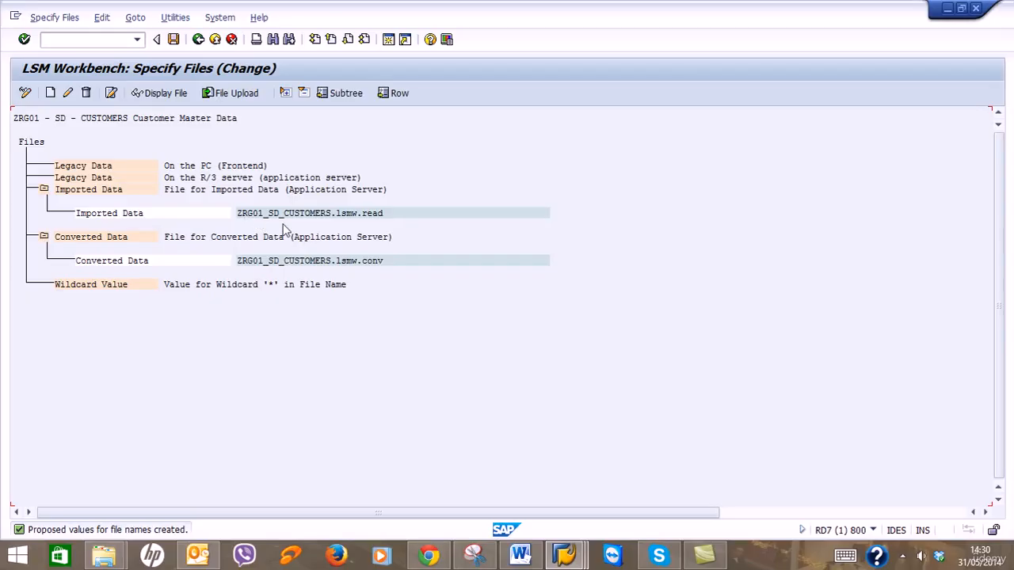
click(520, 555)
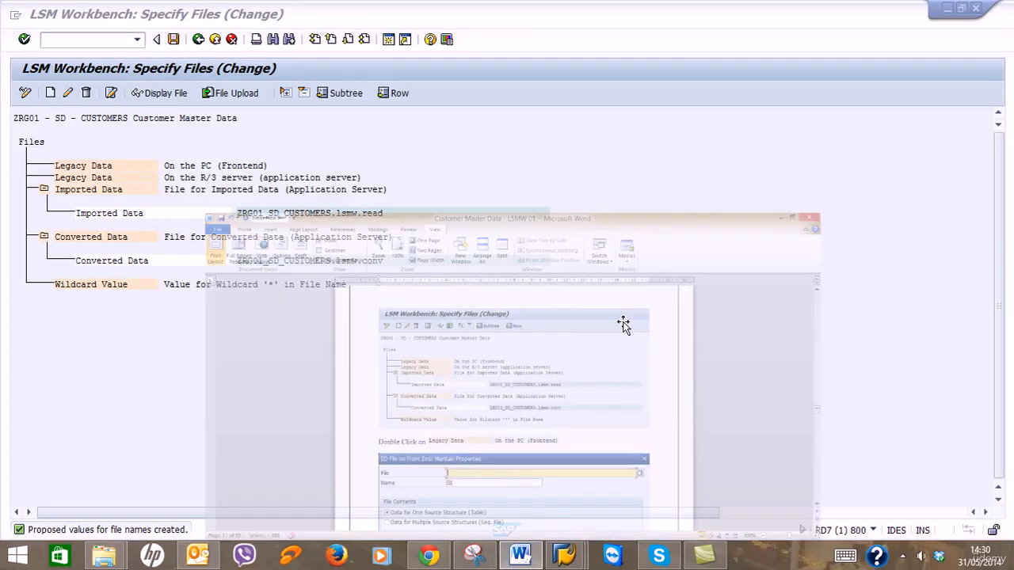
scroll(624, 323, up, 2)
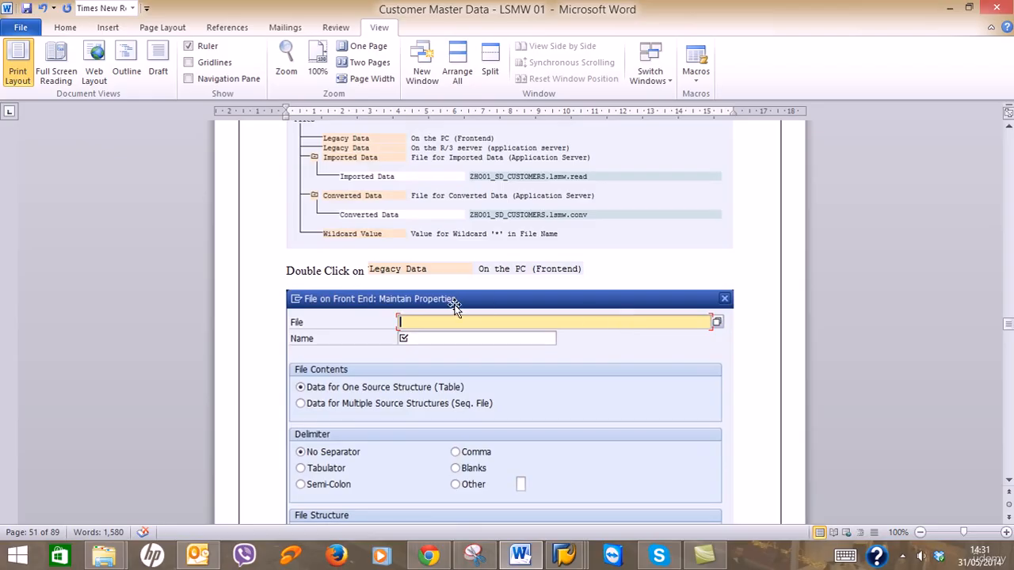
click(949, 8)
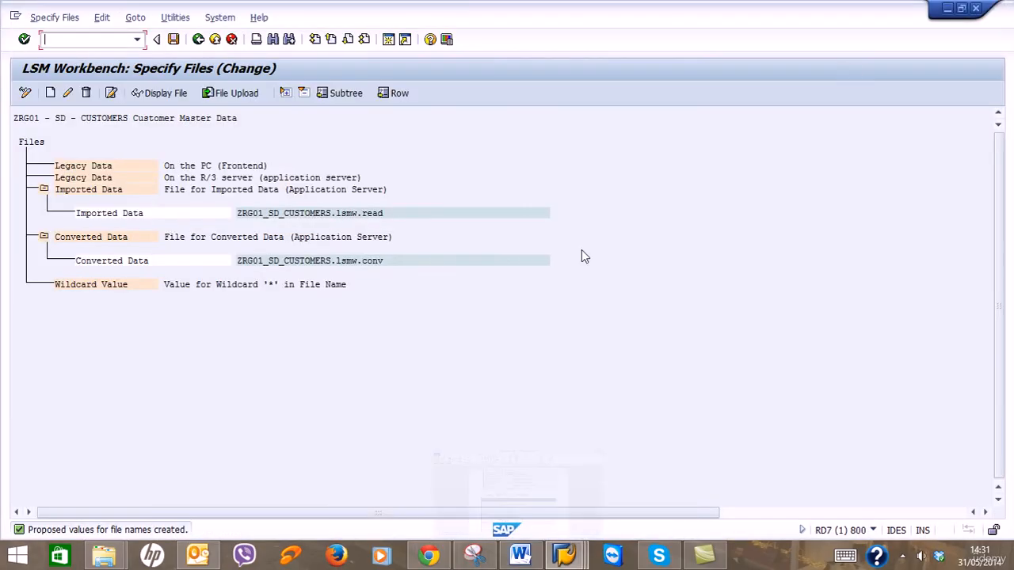
Set the frontend Legacy Data file to LSMW\CUSTMAST.txt via the File browse help.
double_click(111, 166)
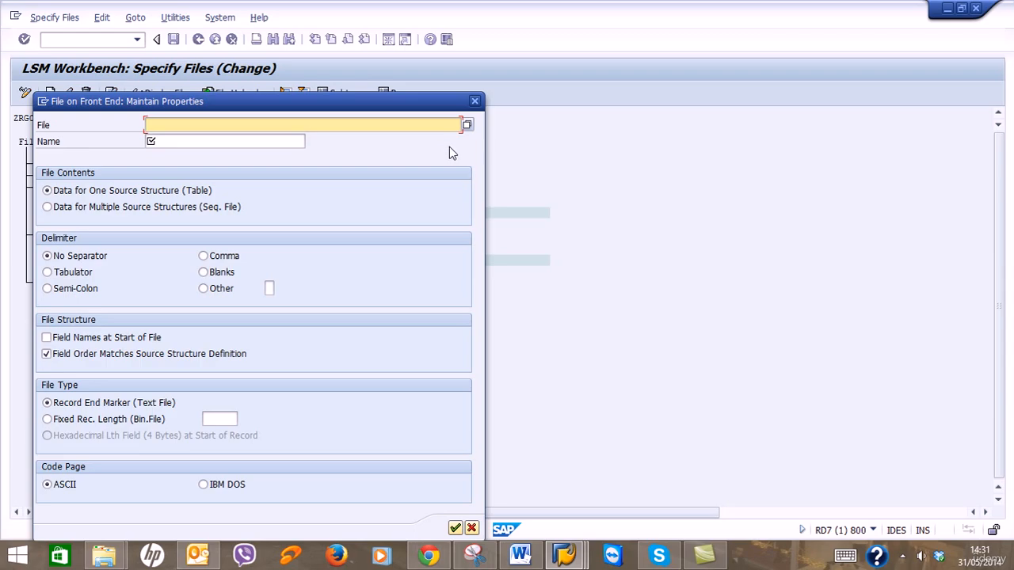
click(465, 124)
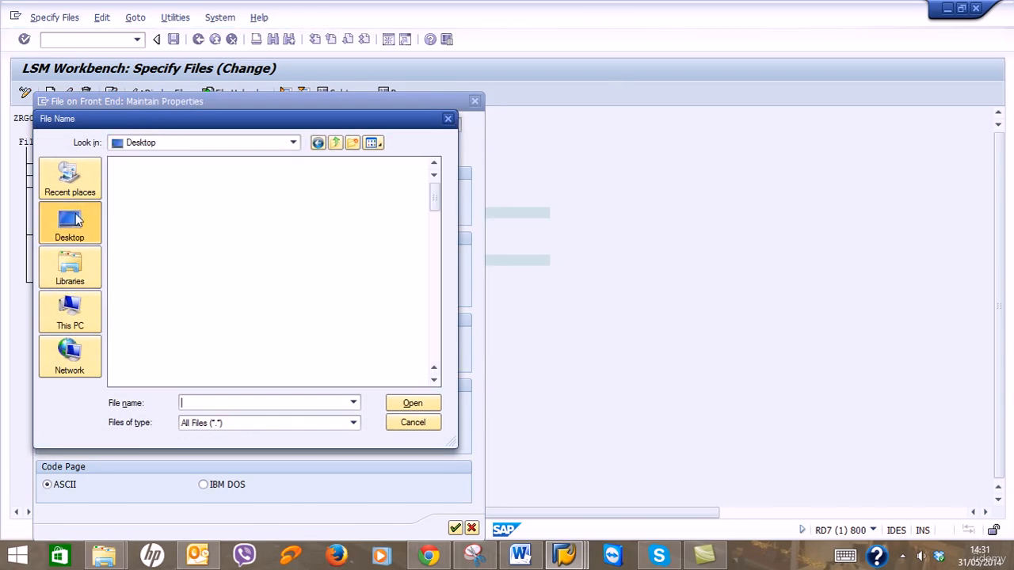
drag(432, 198, 441, 290)
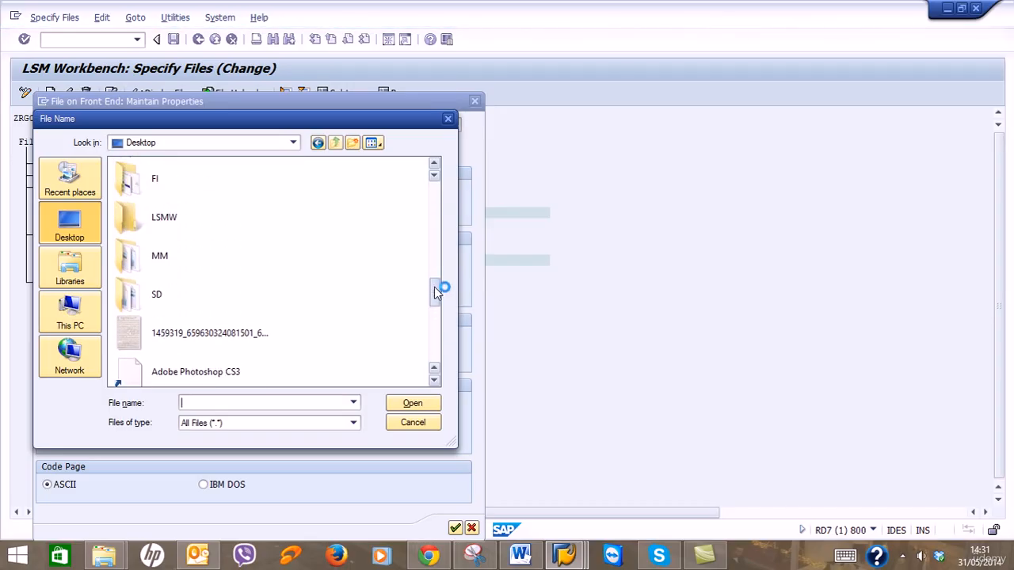
double_click(158, 221)
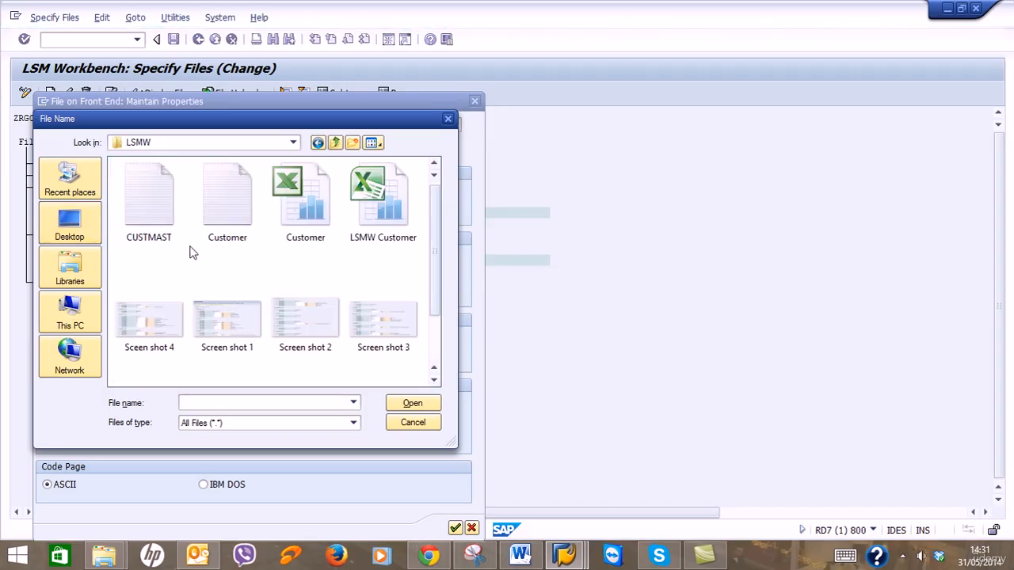
click(172, 228)
double_click(173, 226)
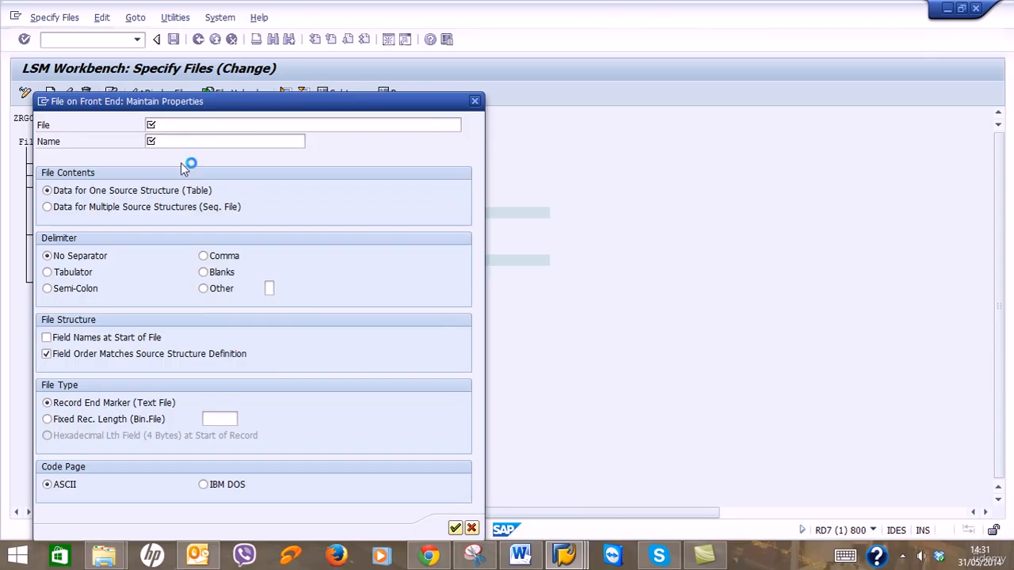
Name the legacy file 'Customer Master Data' after checking the guide.
click(203, 141)
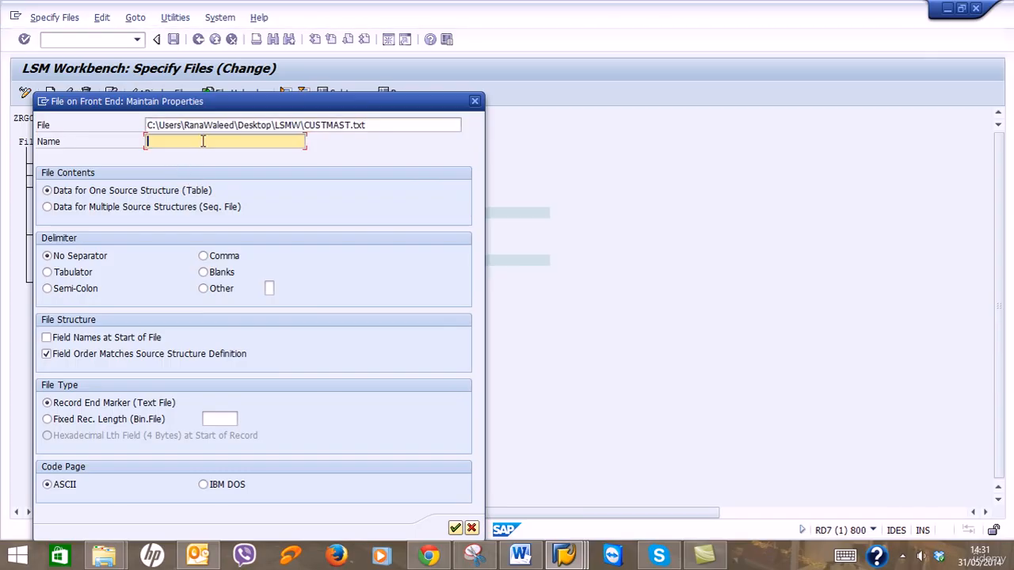
click(519, 555)
scroll(553, 422, down, 18)
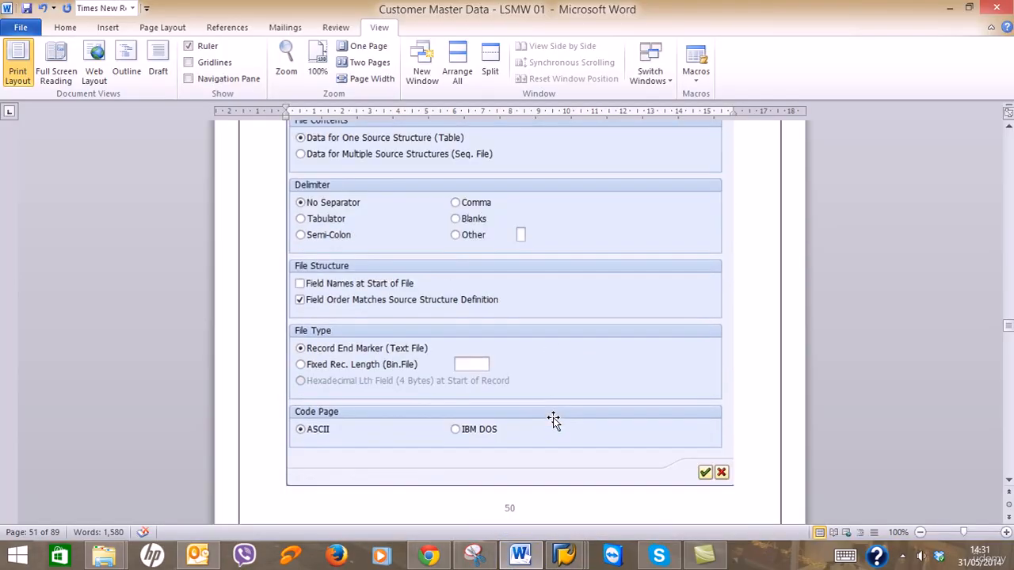
scroll(553, 418, down, 20)
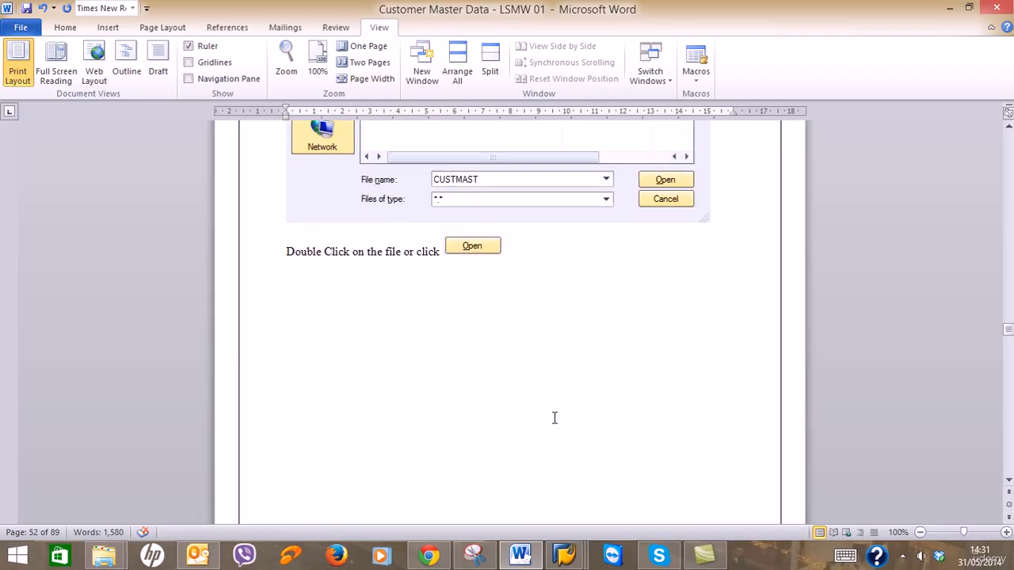
scroll(553, 418, down, 5)
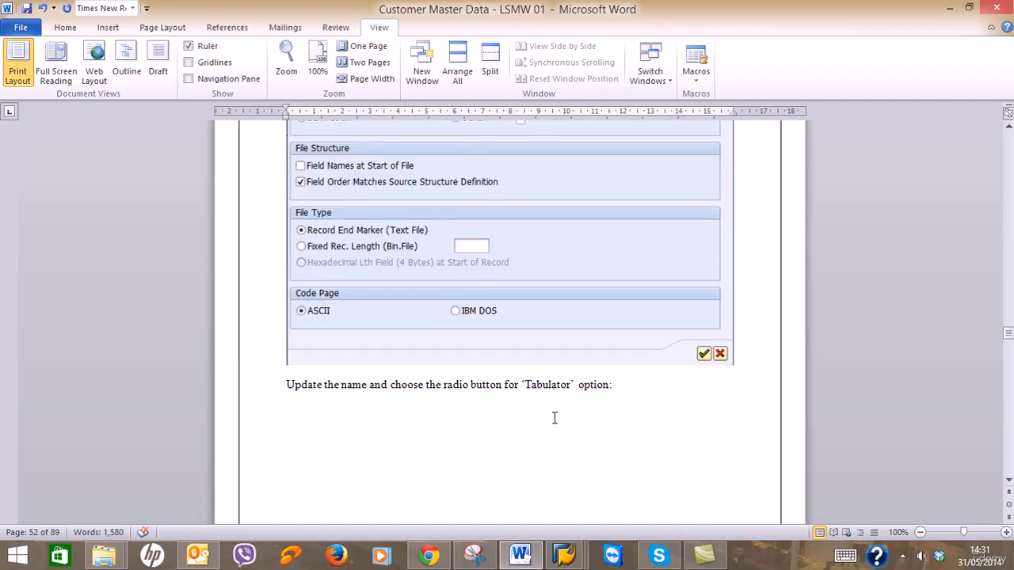
scroll(555, 418, down, 14)
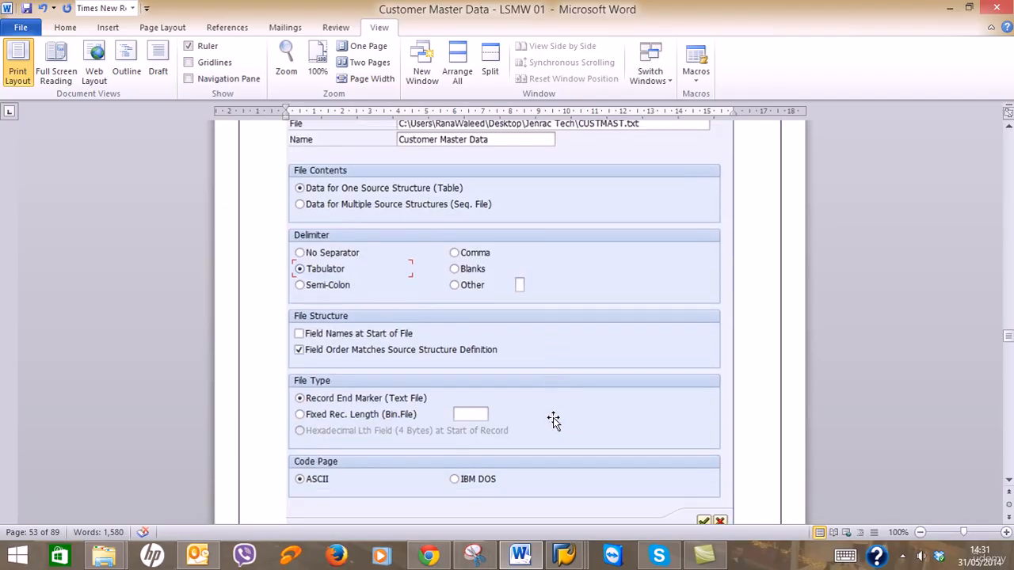
scroll(563, 436, up, 1)
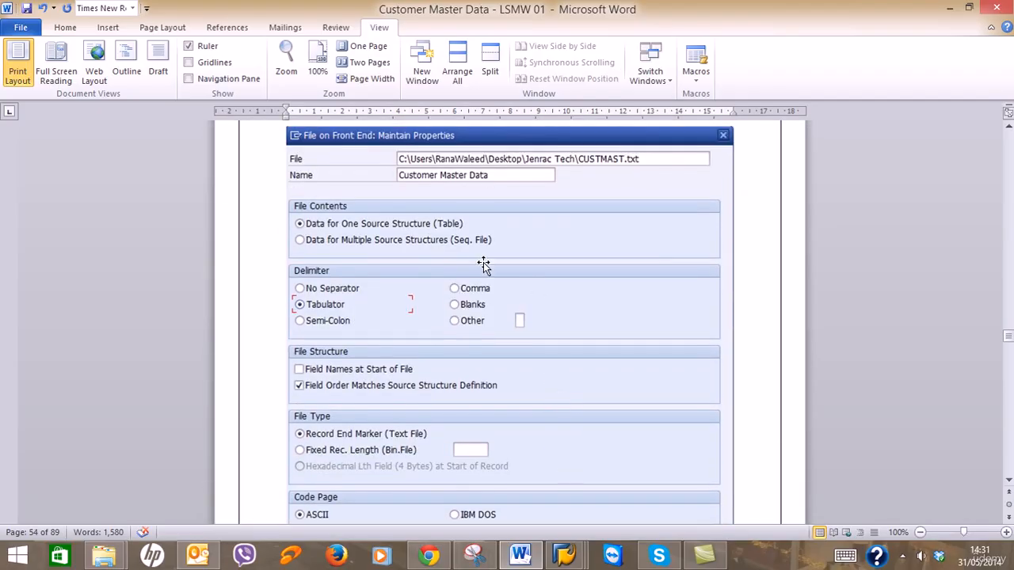
click(950, 8)
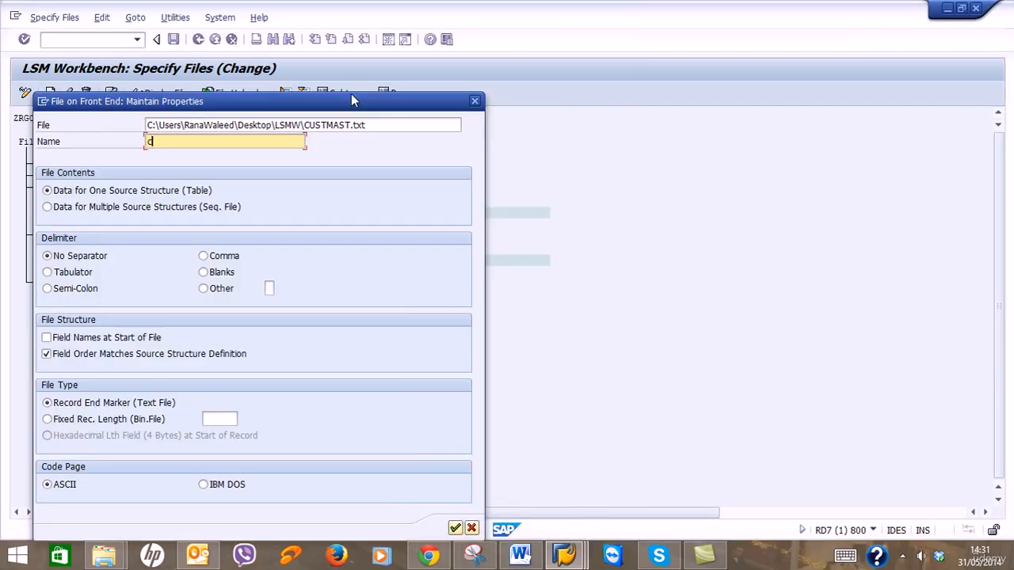
text(Customer Master Data)
Confirm CUSTMAST.txt's properties with Tabulator delimiter and record-end text file settings.
click(60, 276)
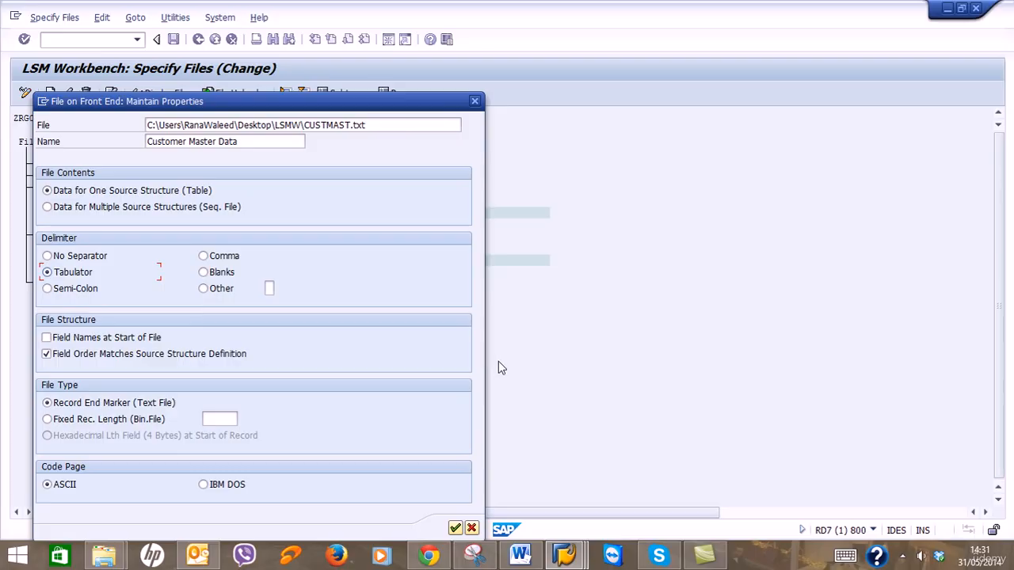
click(520, 554)
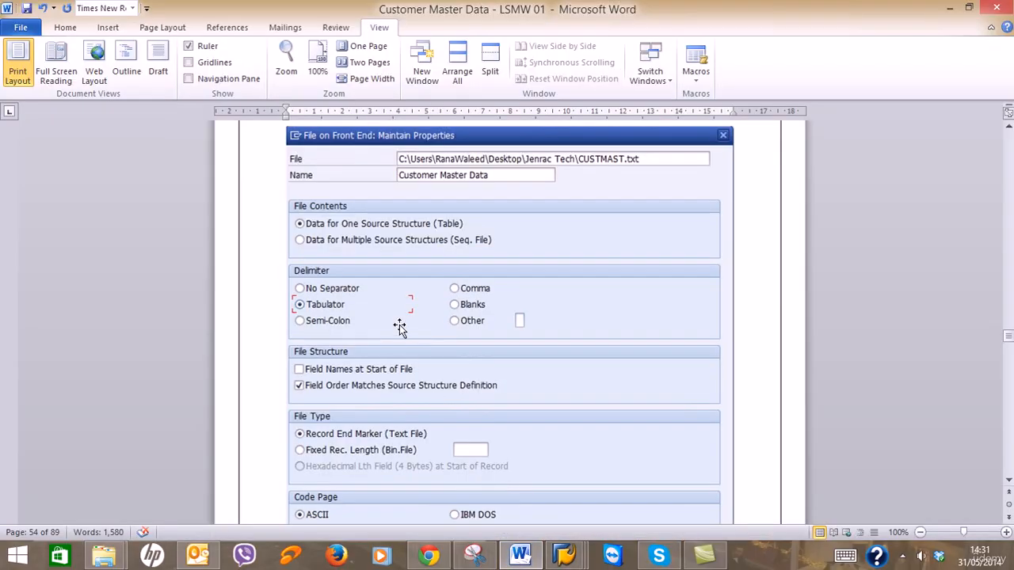
scroll(400, 325, down, 2)
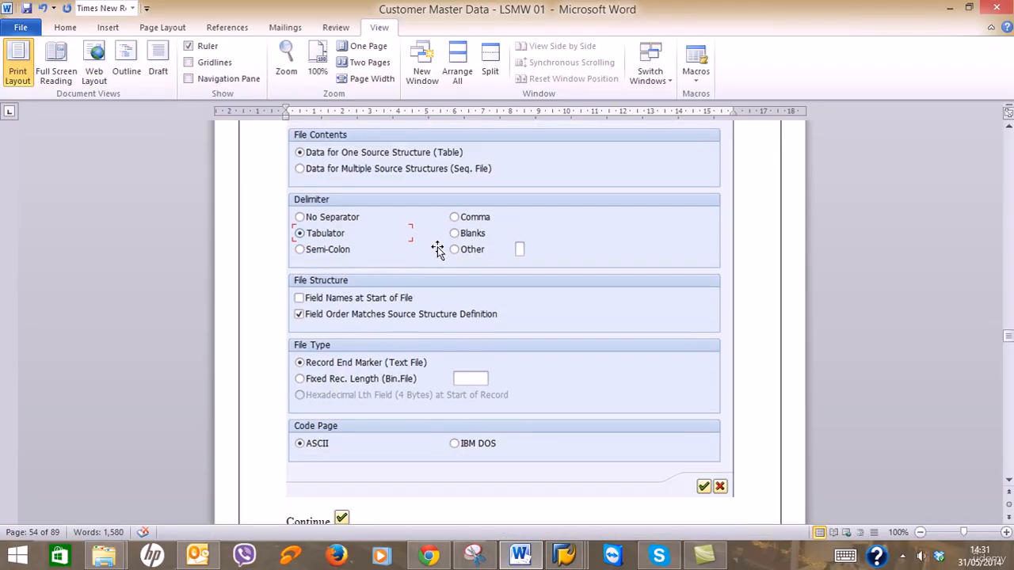
click(951, 10)
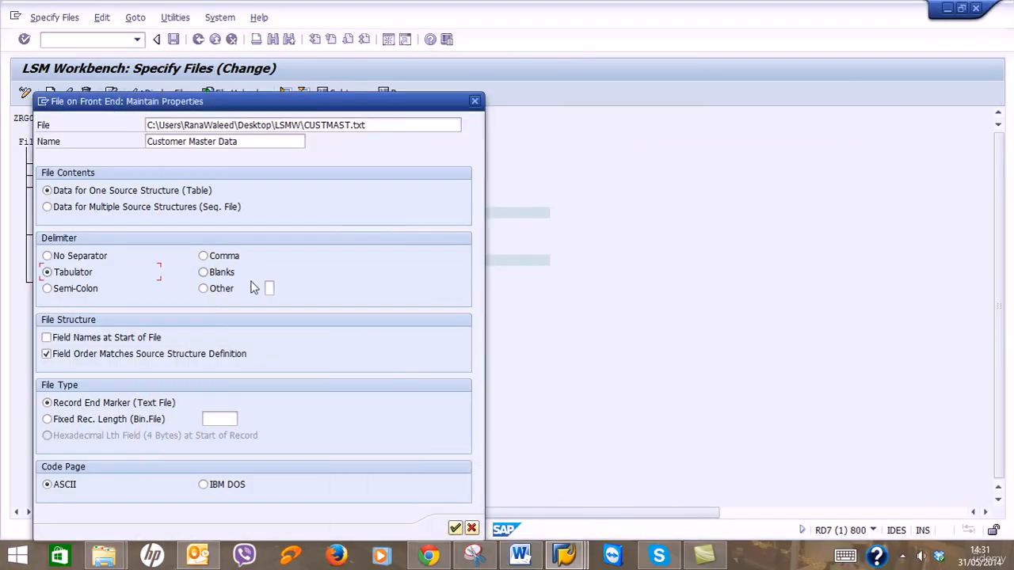
click(71, 272)
key(F1)
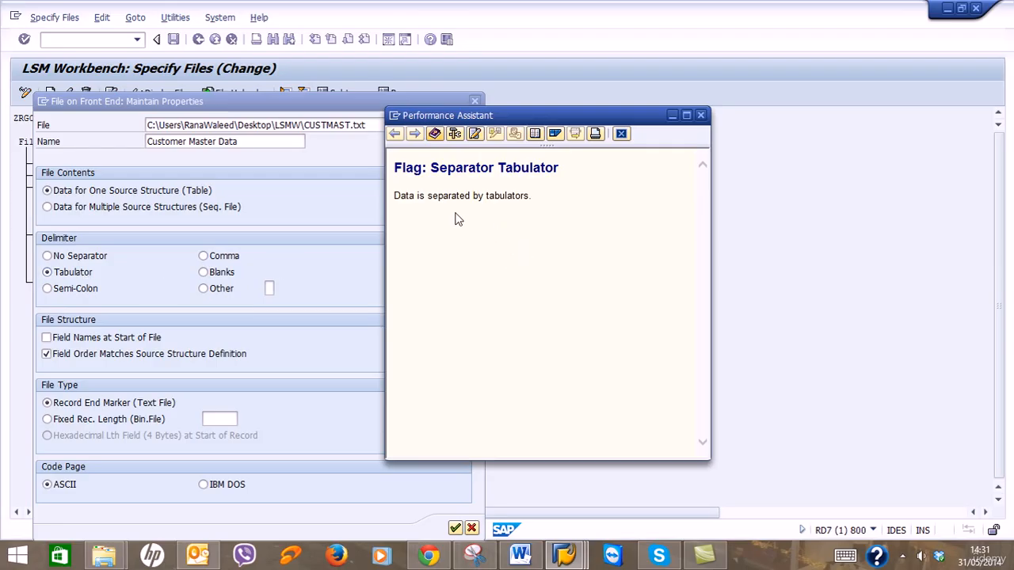
click(700, 115)
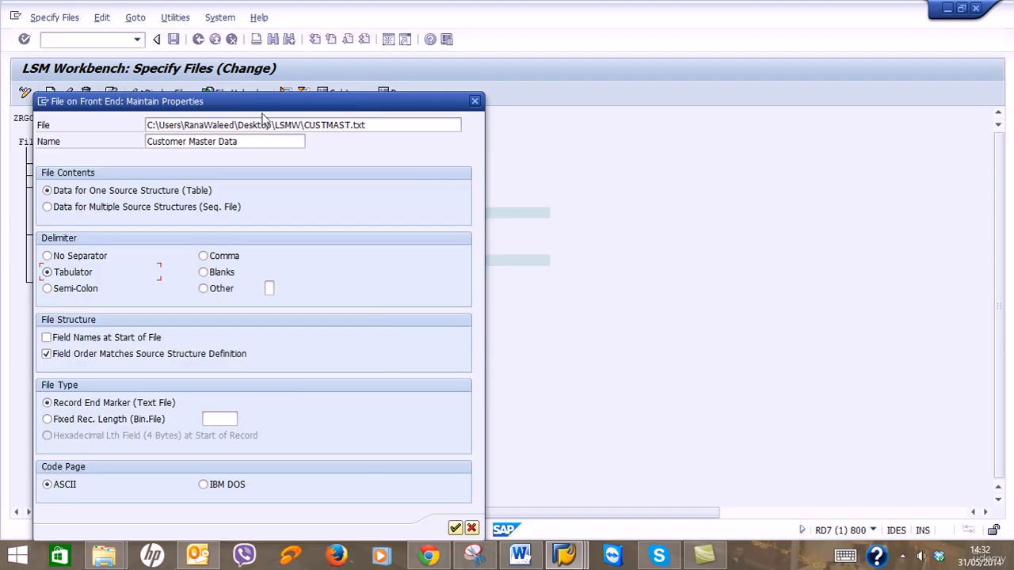
drag(267, 104, 509, 73)
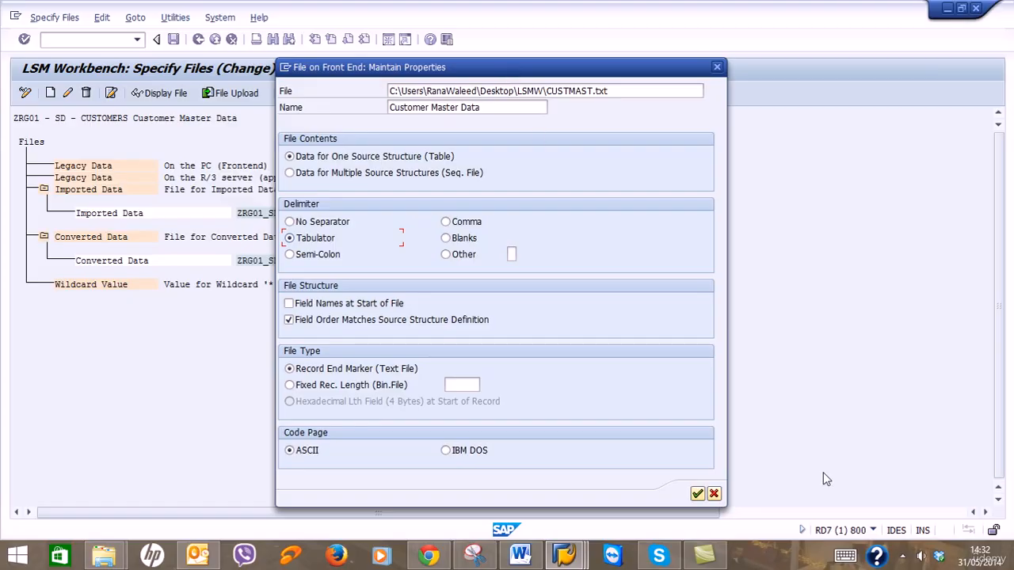
click(697, 495)
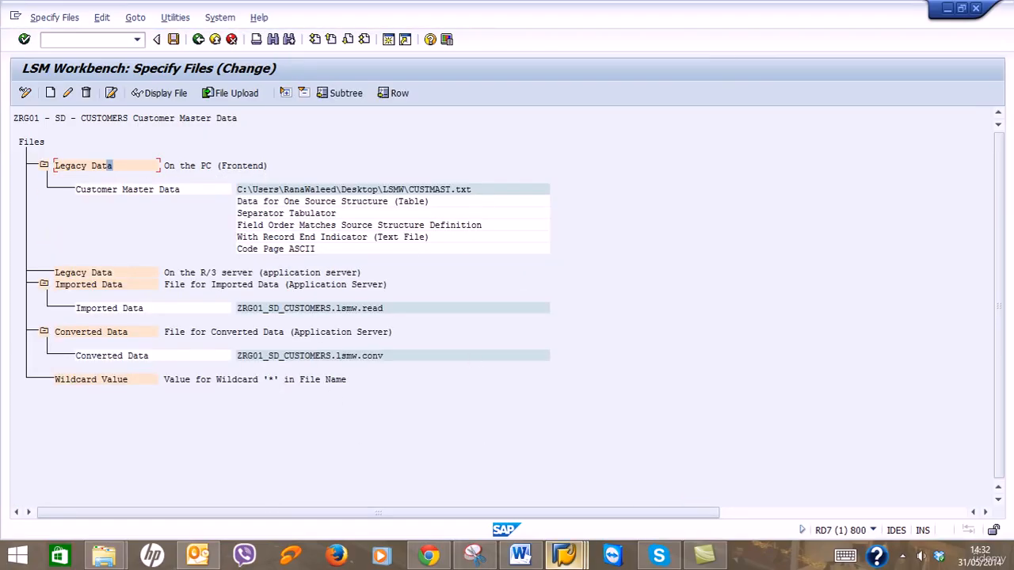
Save the file specification and return to the process step list.
click(539, 562)
scroll(586, 377, down, 3)
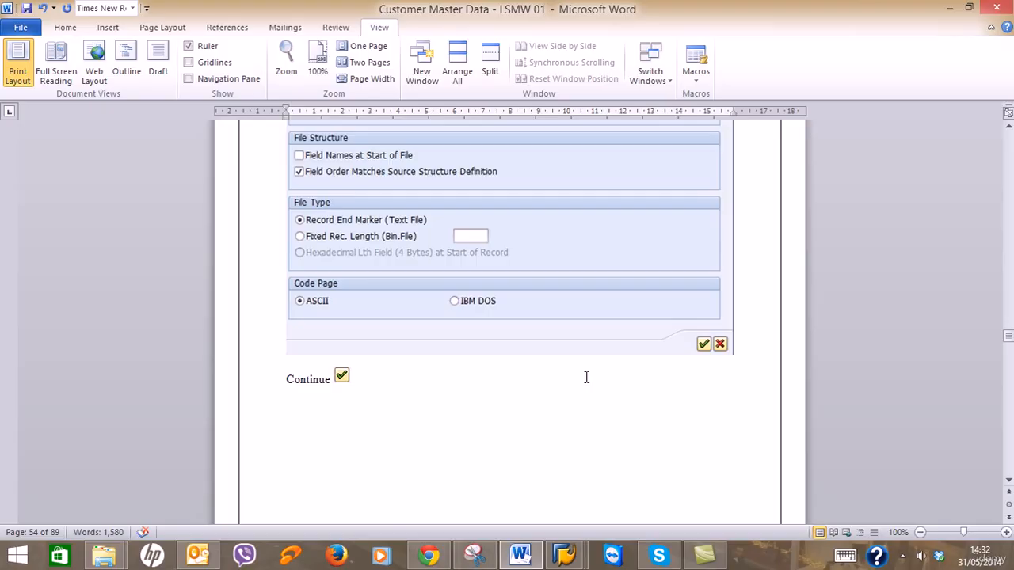
scroll(586, 377, down, 15)
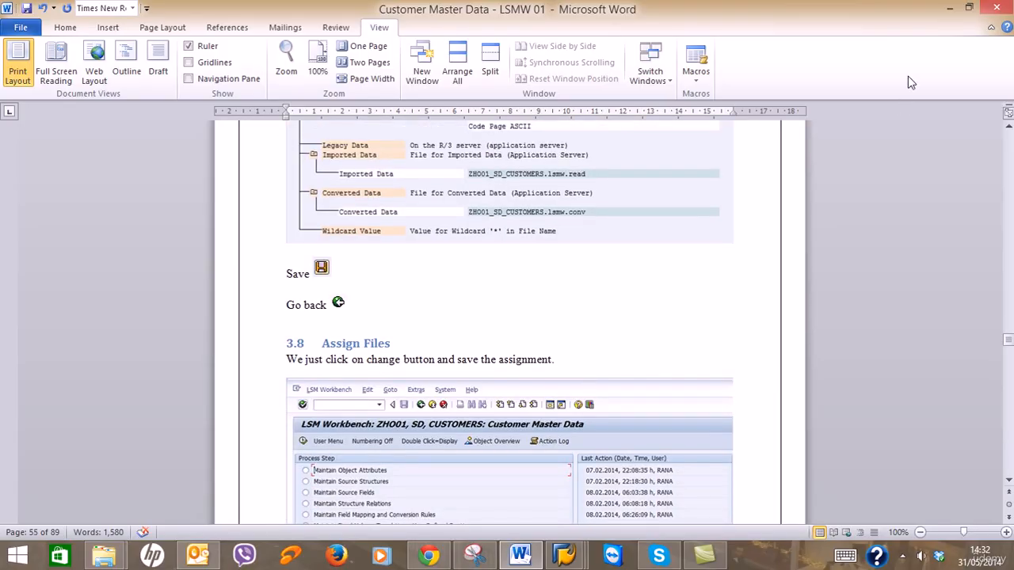
click(949, 7)
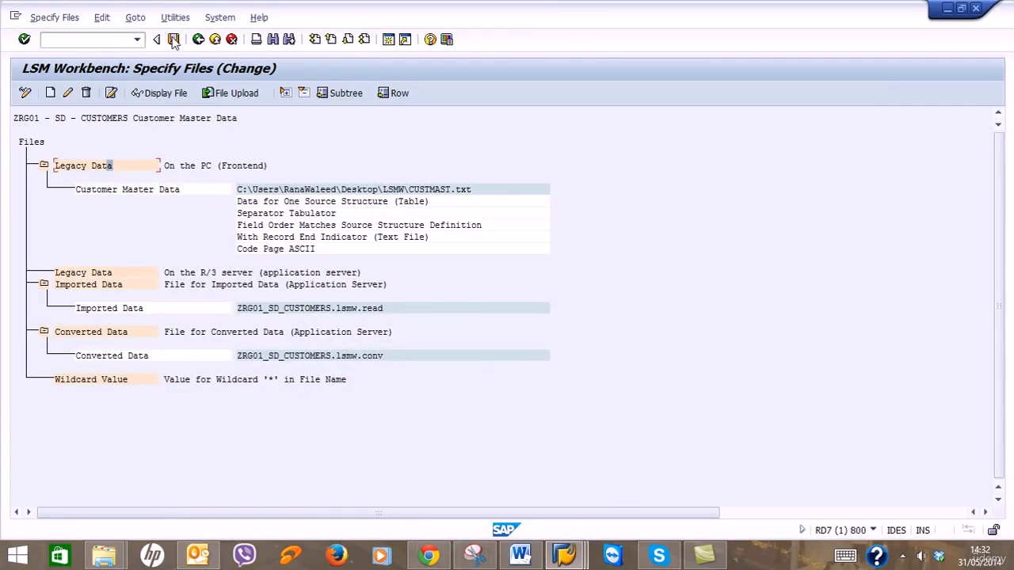
click(174, 39)
click(198, 39)
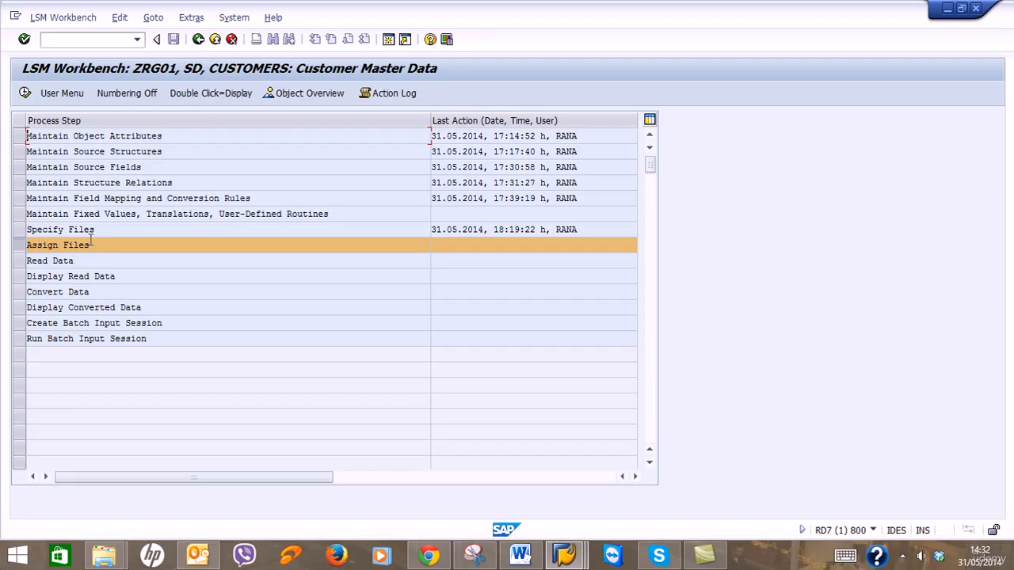
Assign CUSTMAST.txt to source structure ZRG01XD01 in Assign Files and save the assignment.
click(24, 94)
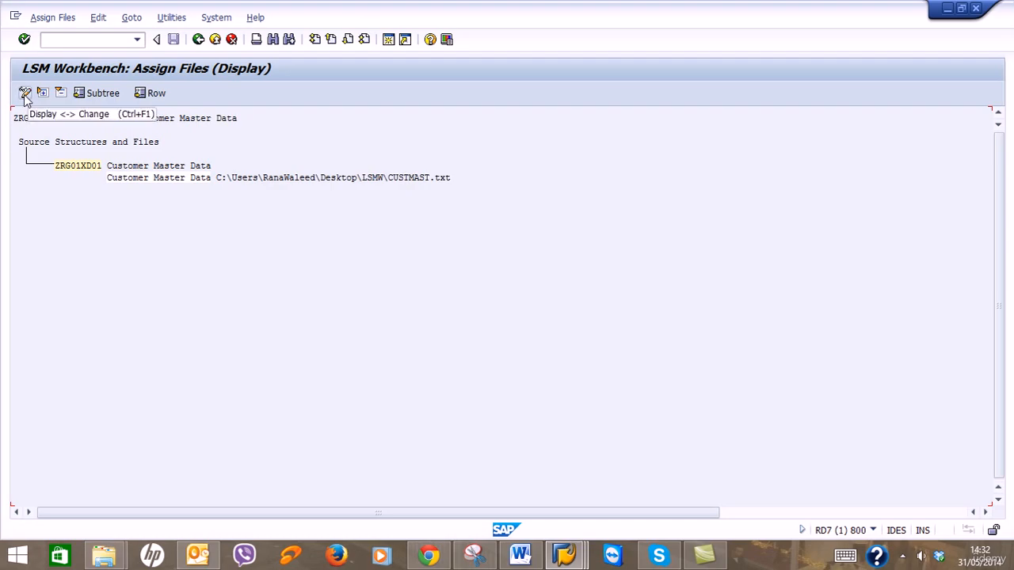
click(520, 555)
scroll(553, 383, down, 5)
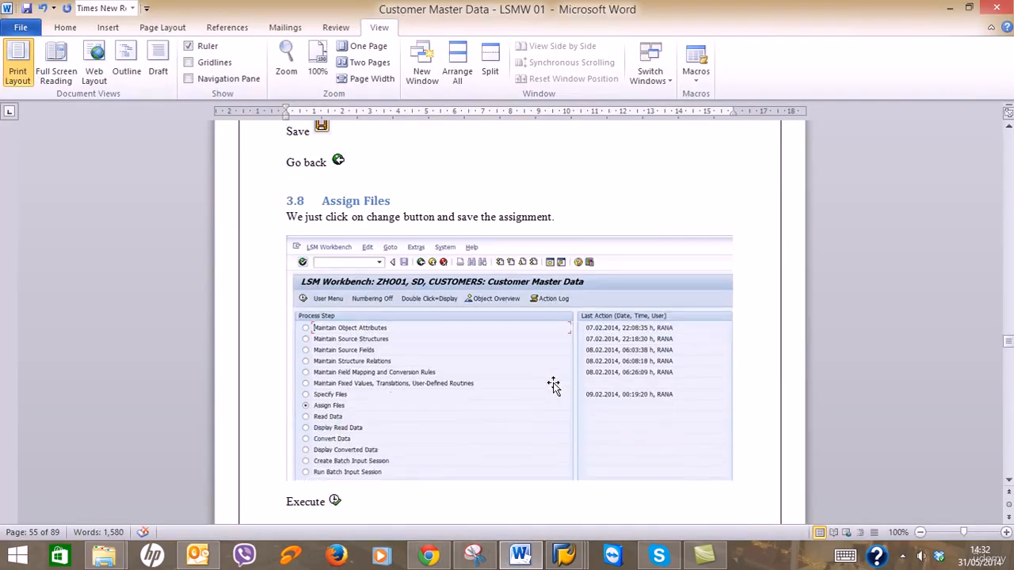
scroll(555, 383, up, 3)
scroll(554, 383, down, 12)
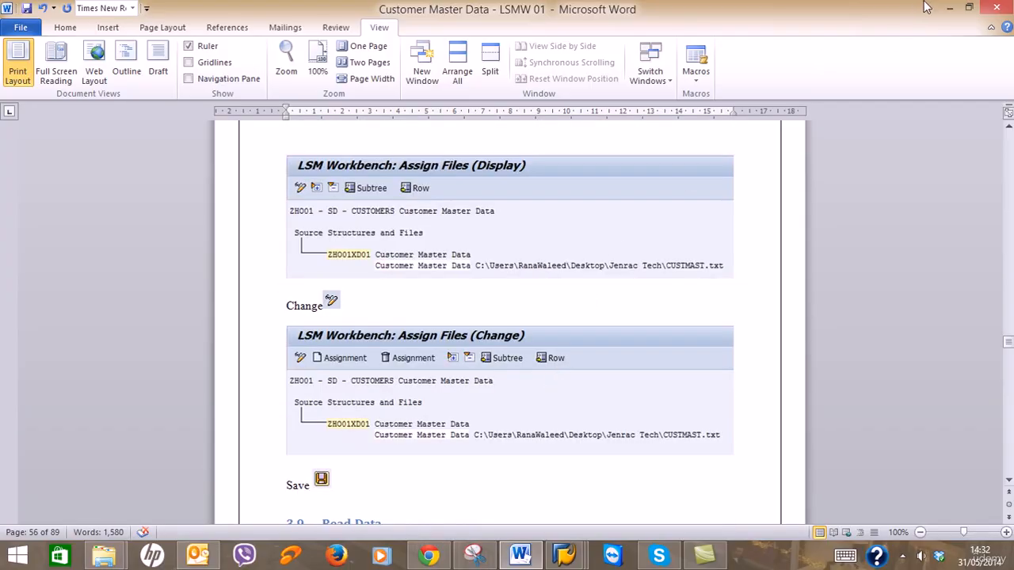
click(949, 8)
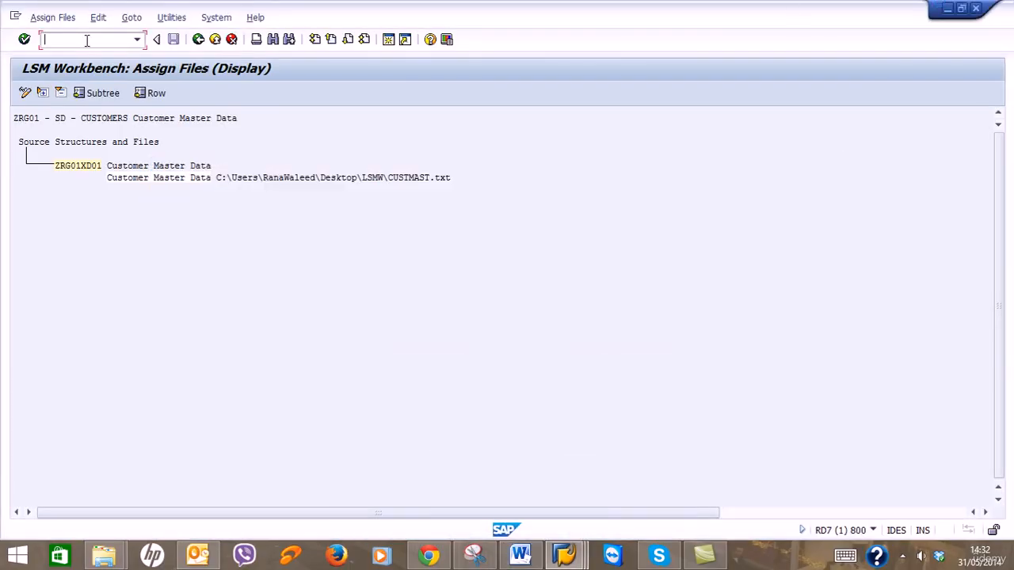
click(24, 92)
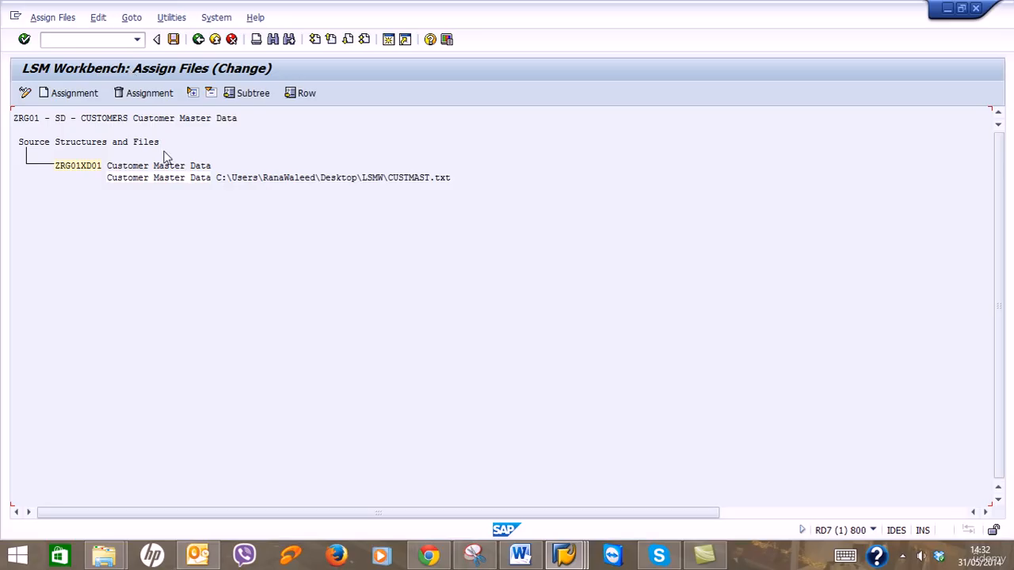
click(541, 557)
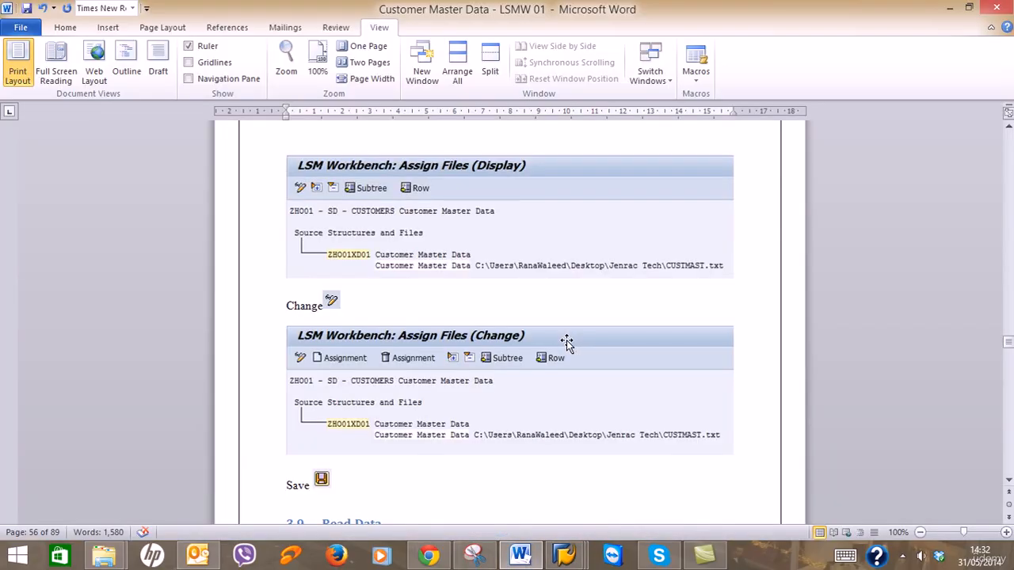
scroll(567, 343, down, 3)
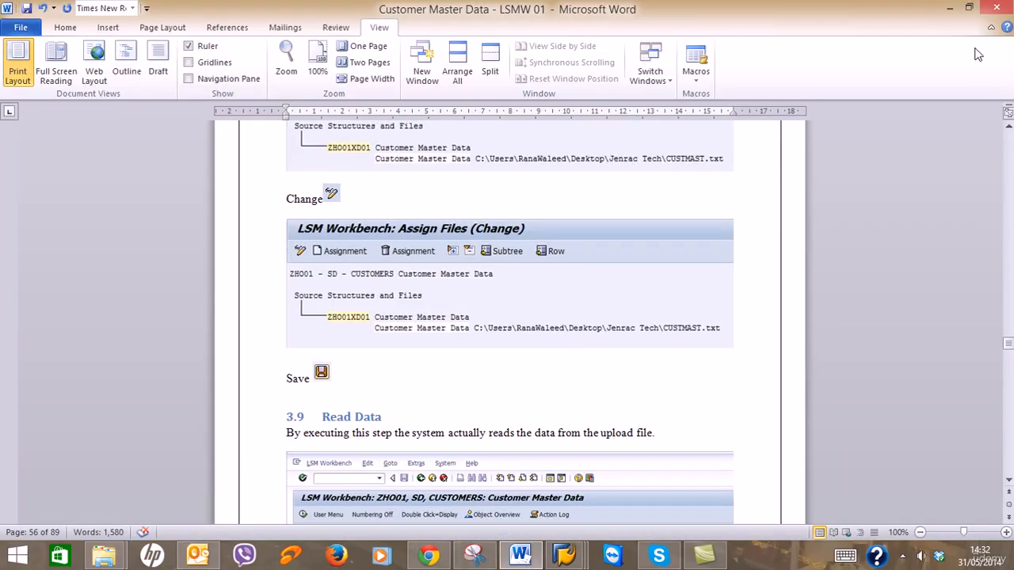
click(950, 8)
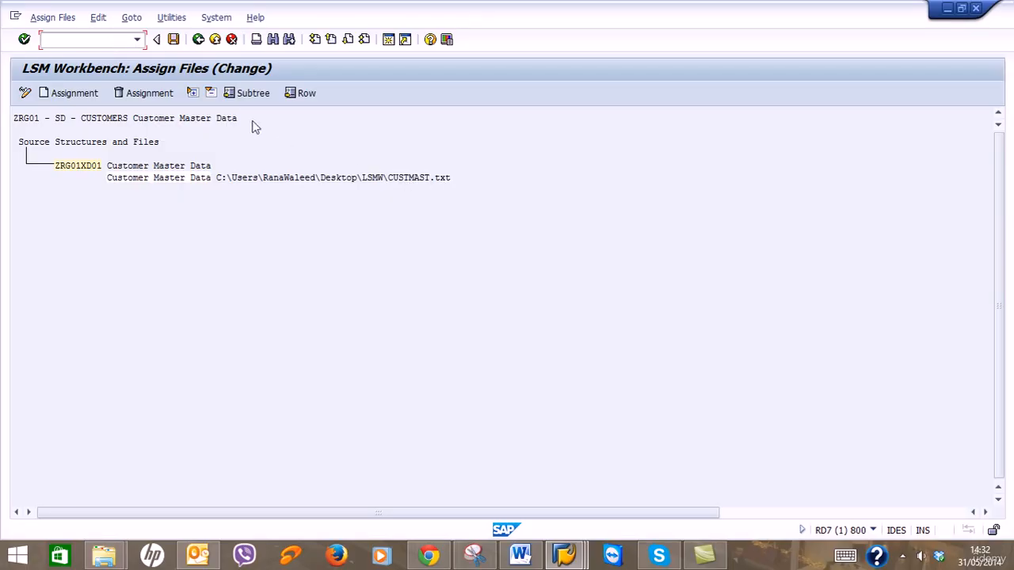
click(176, 40)
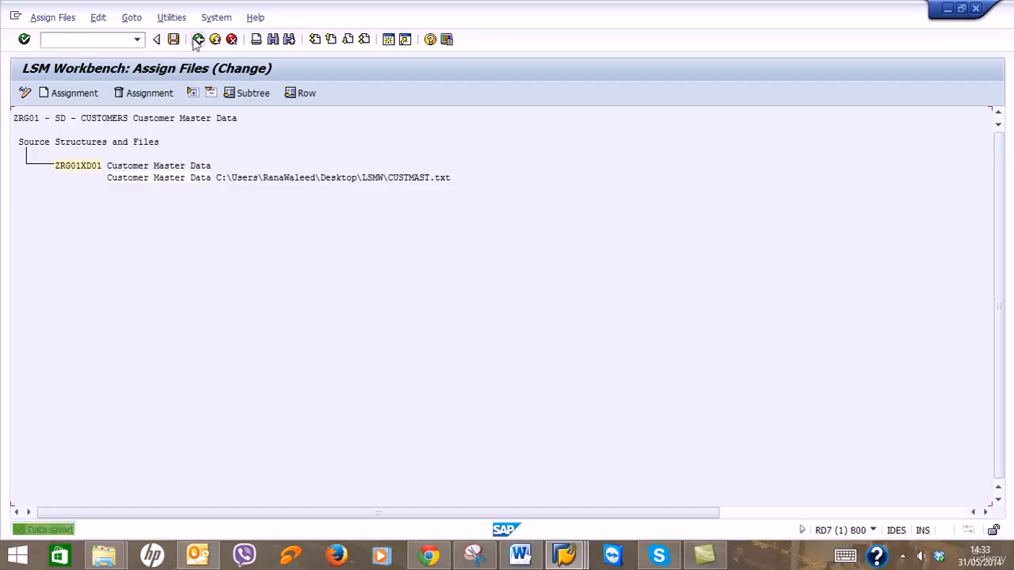
Return to ZRG01's process step list and execute the Read Data step.
click(198, 39)
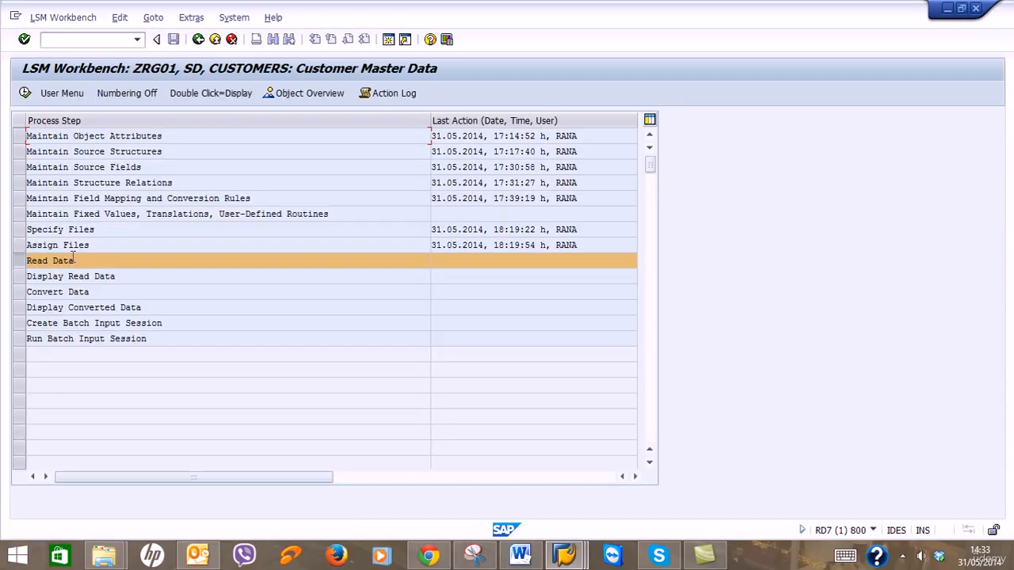
click(26, 93)
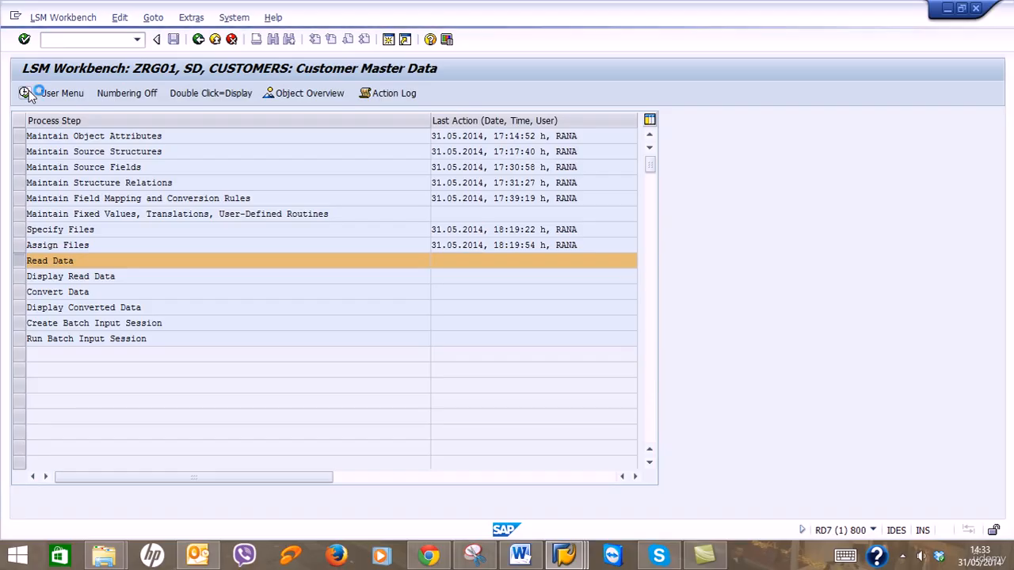
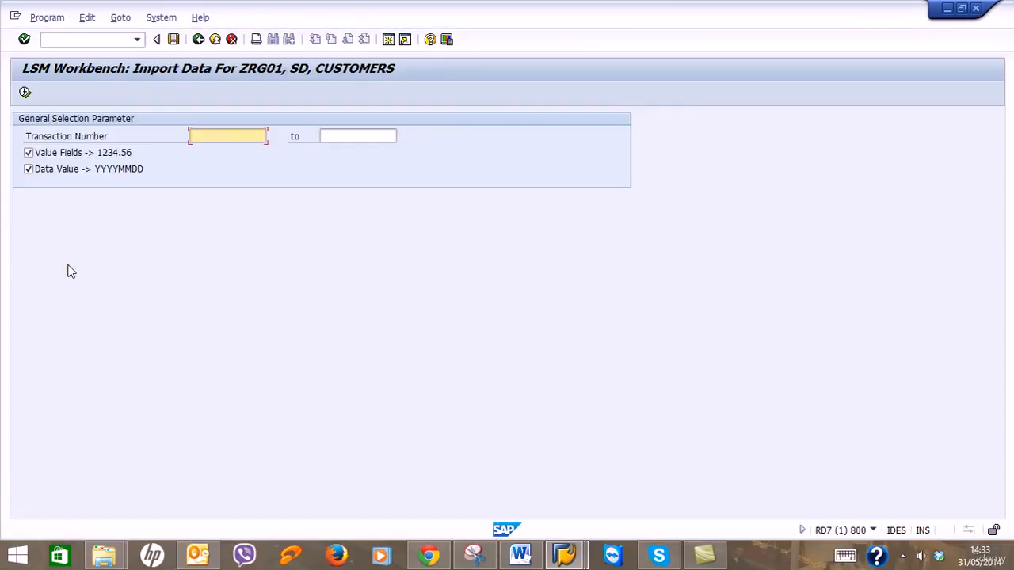
Run Read Data for ZRG01, allowing file access, and confirm all 20 CUSTMAST.txt records were read and written.
click(25, 92)
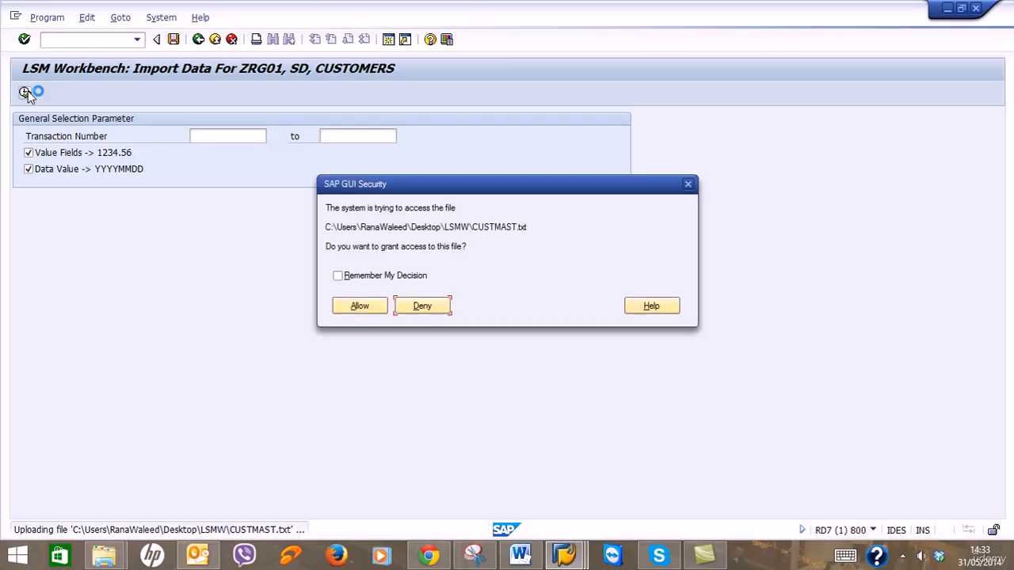
click(348, 307)
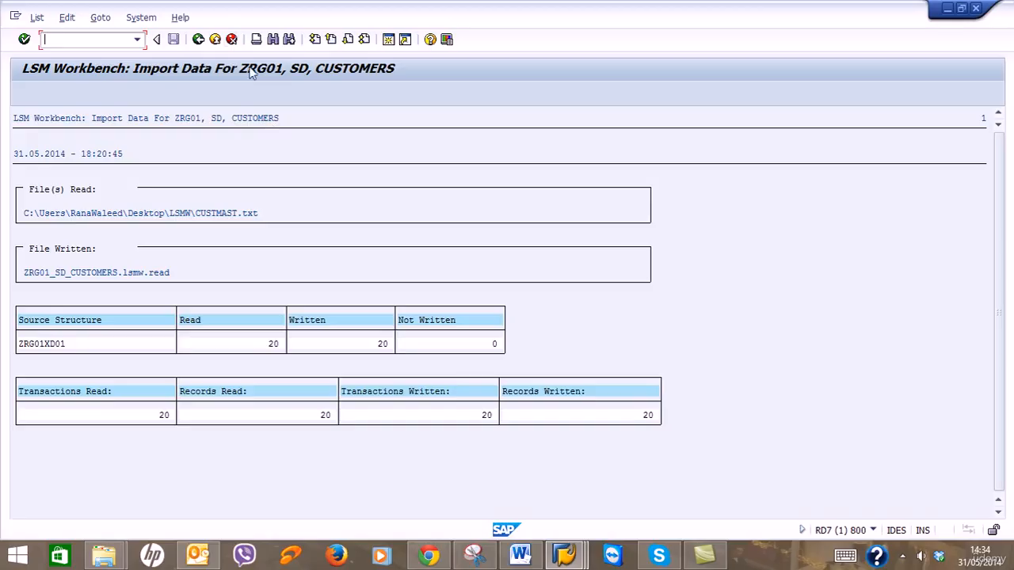
click(198, 39)
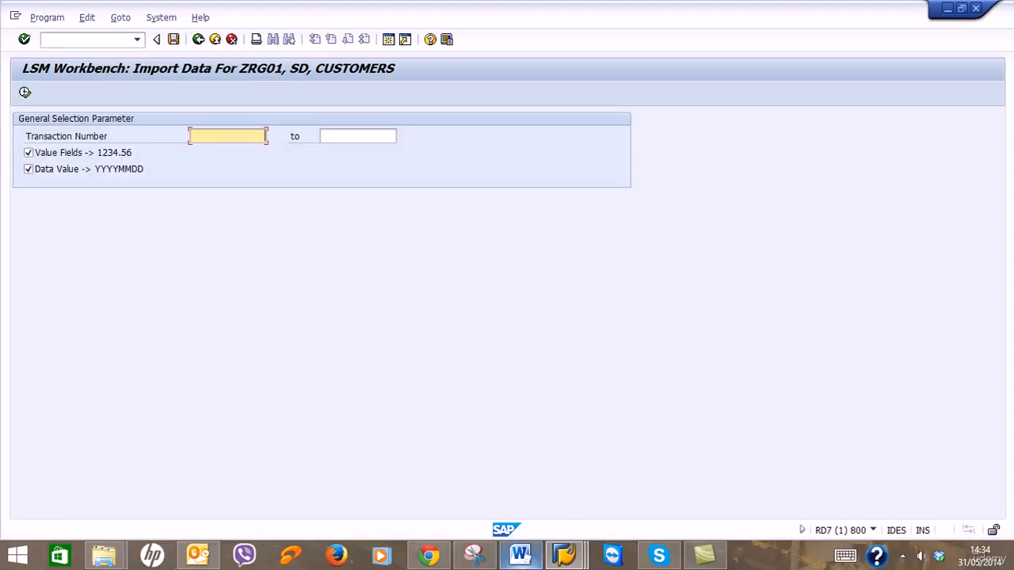
click(520, 554)
Scroll the Word guide to section 3.10 Display Read Data.
scroll(676, 382, down, 15)
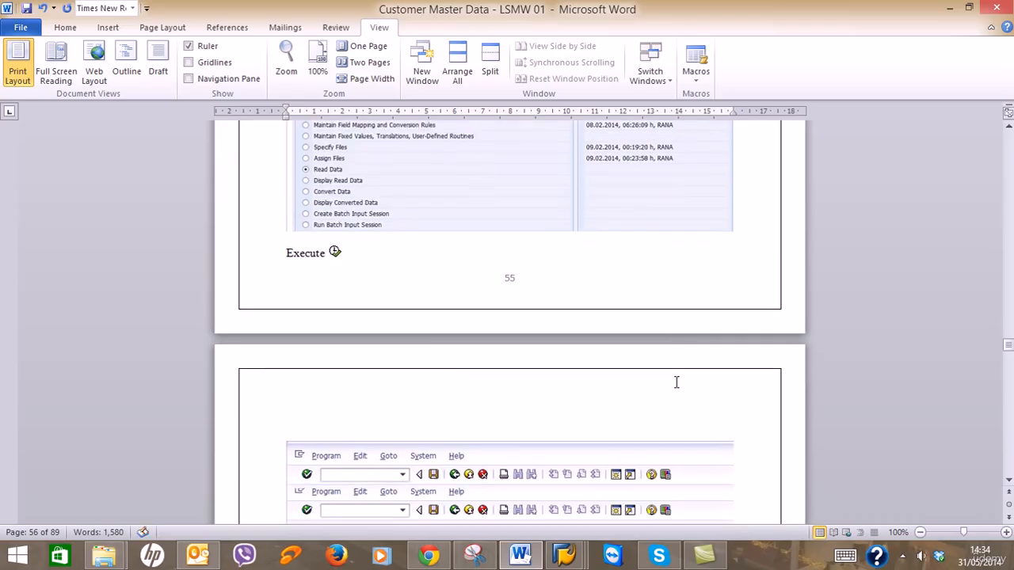
scroll(677, 382, down, 10)
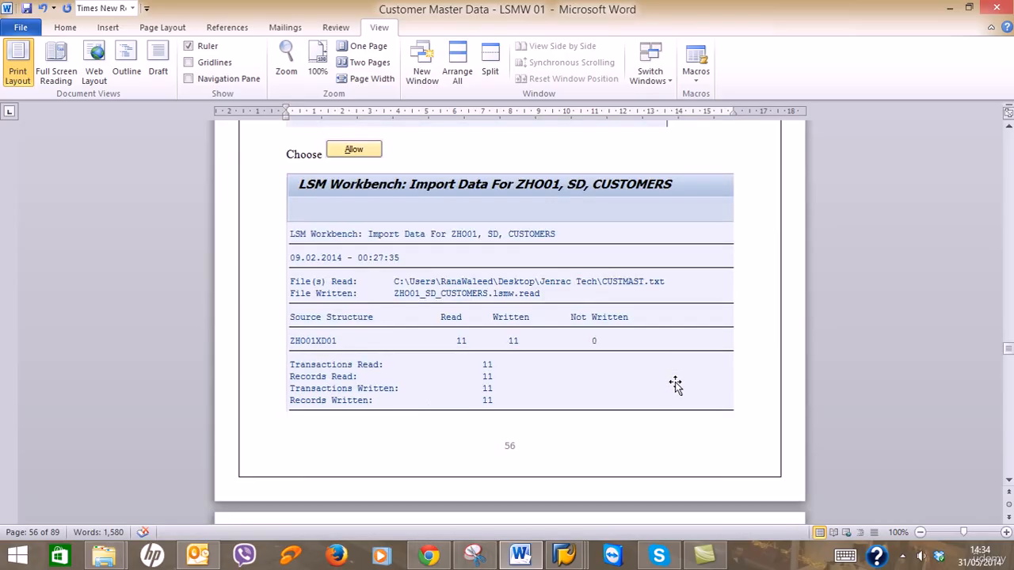
scroll(675, 384, up, 3)
scroll(675, 382, up, 1)
scroll(675, 382, down, 8)
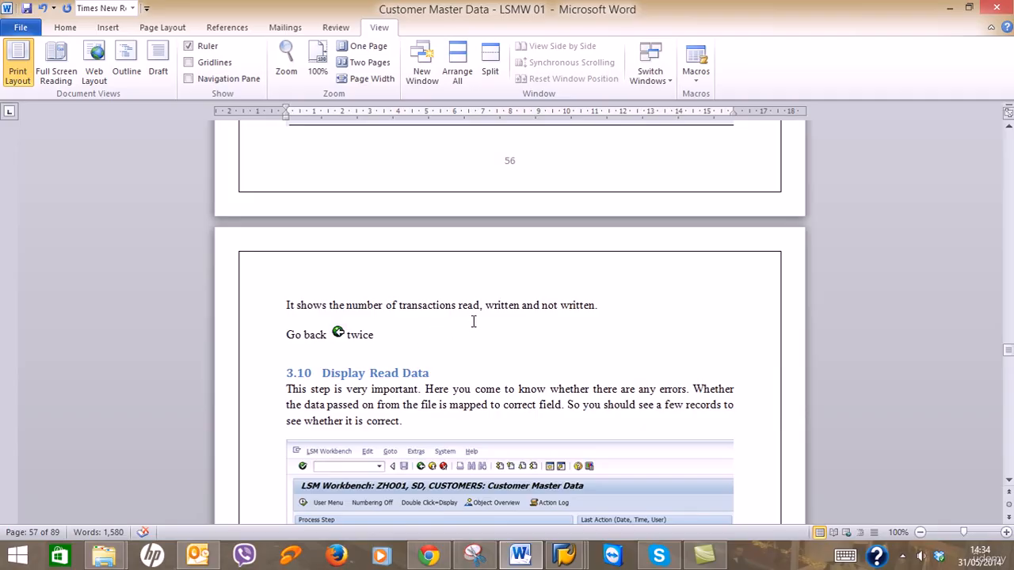
scroll(400, 335, down, 3)
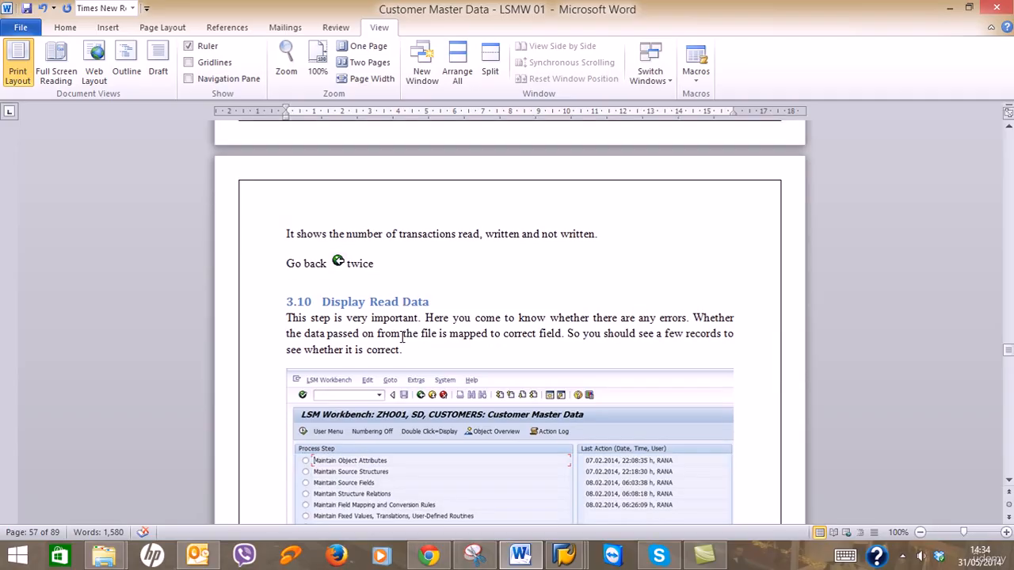
Execute Display Read Data and confirm the popup to list all 20 read ZRG01XD01 records.
click(950, 8)
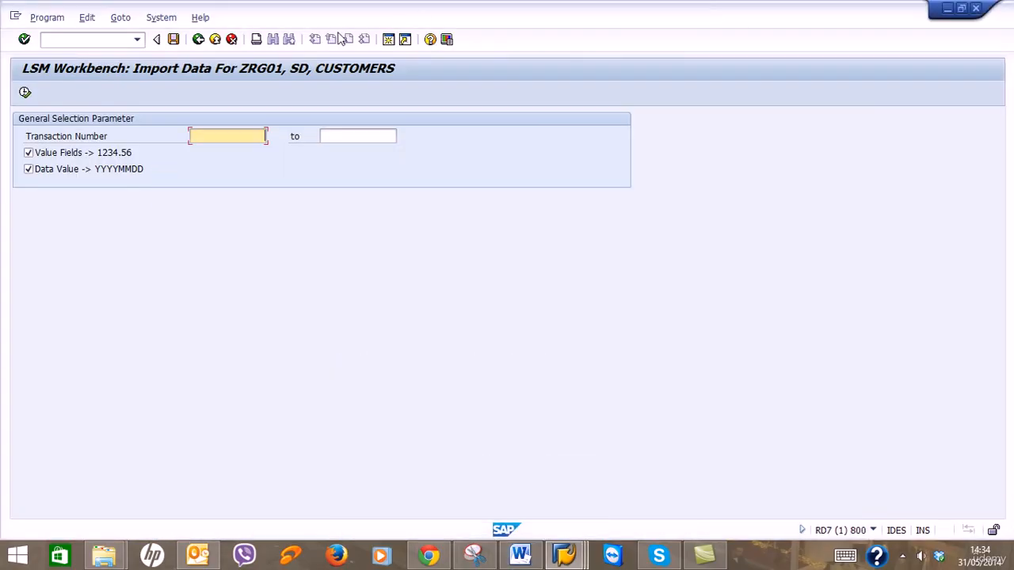
click(198, 39)
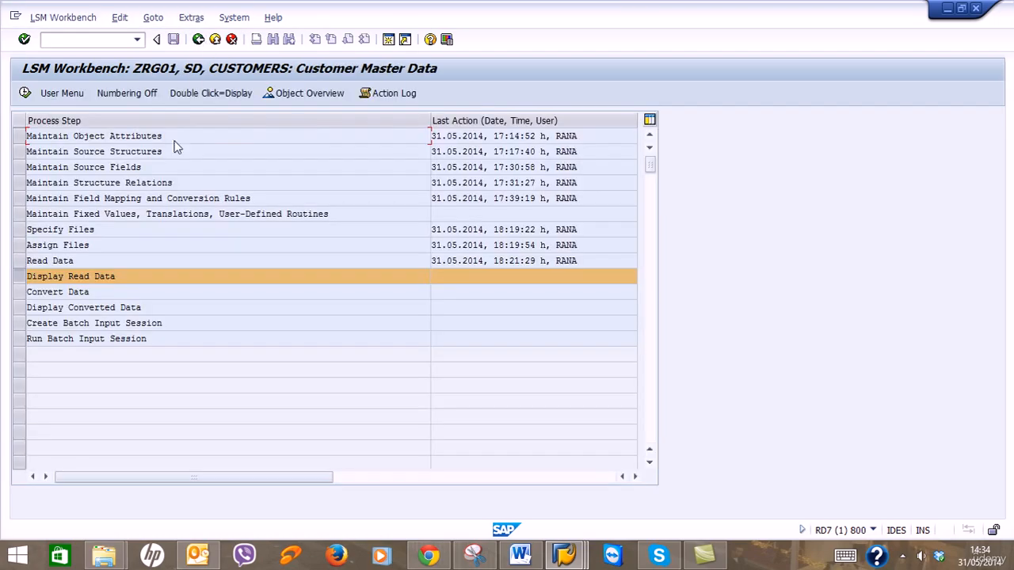
click(25, 92)
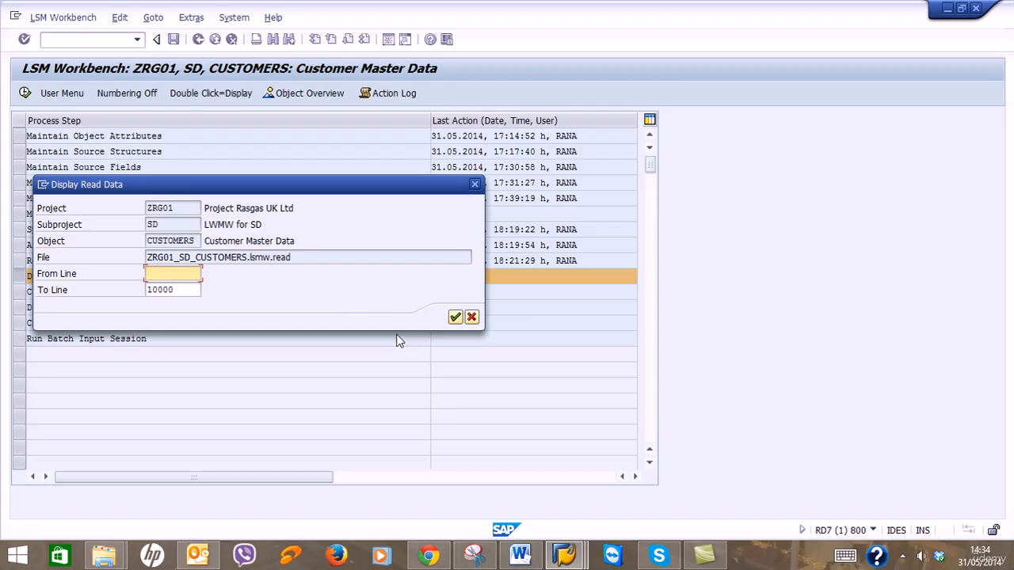
click(520, 555)
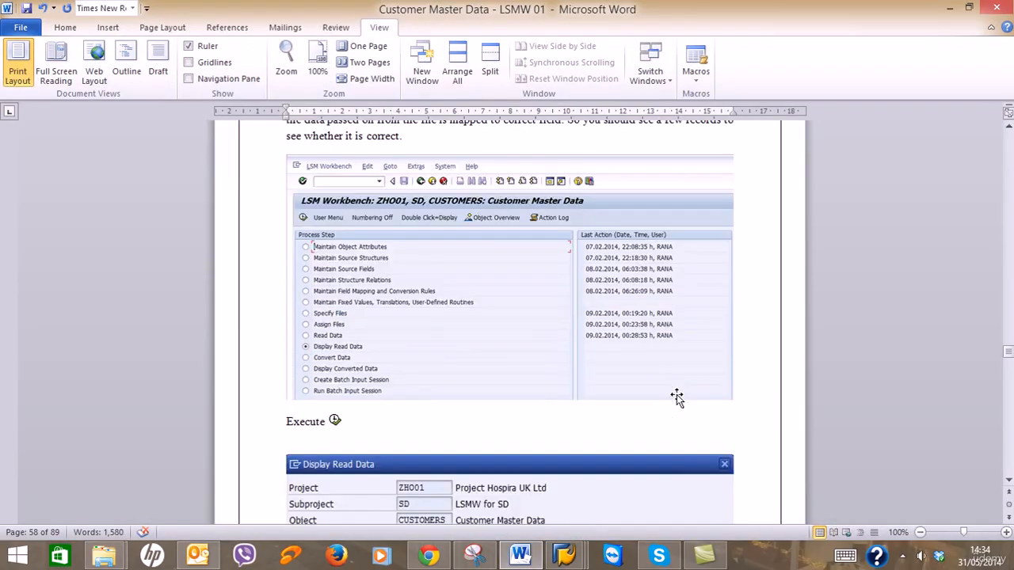
scroll(678, 398, down, 12)
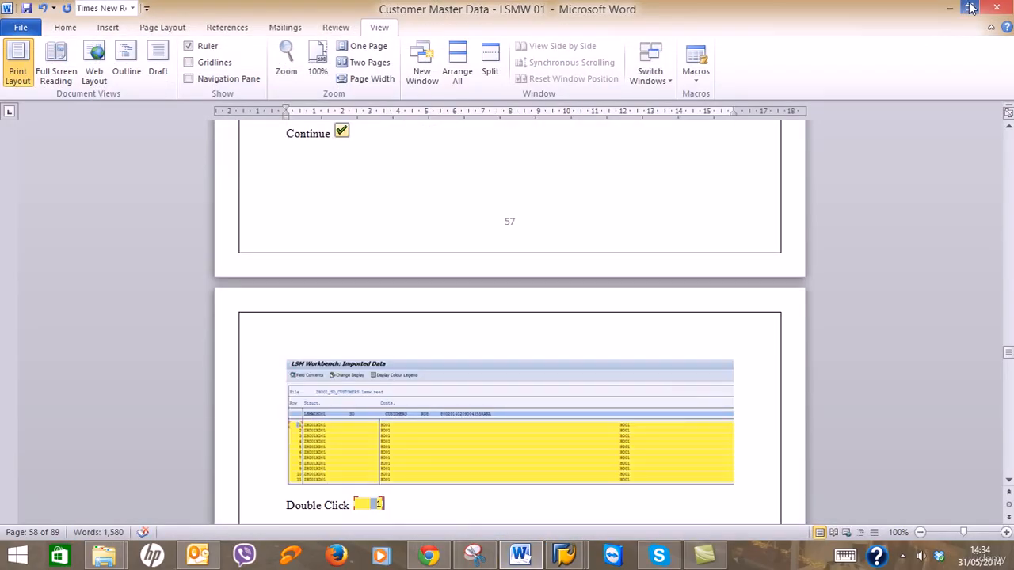
click(950, 8)
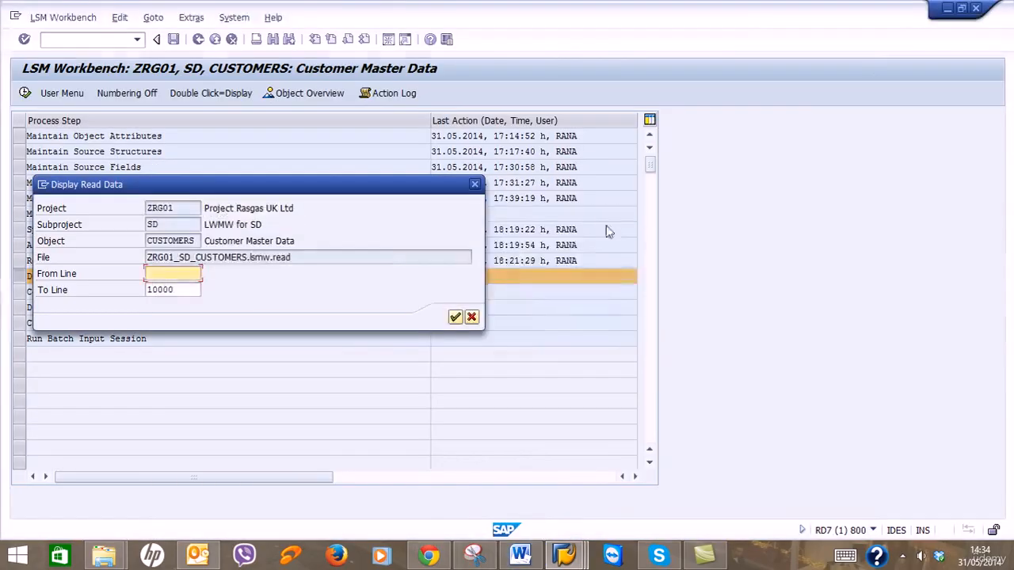
click(456, 318)
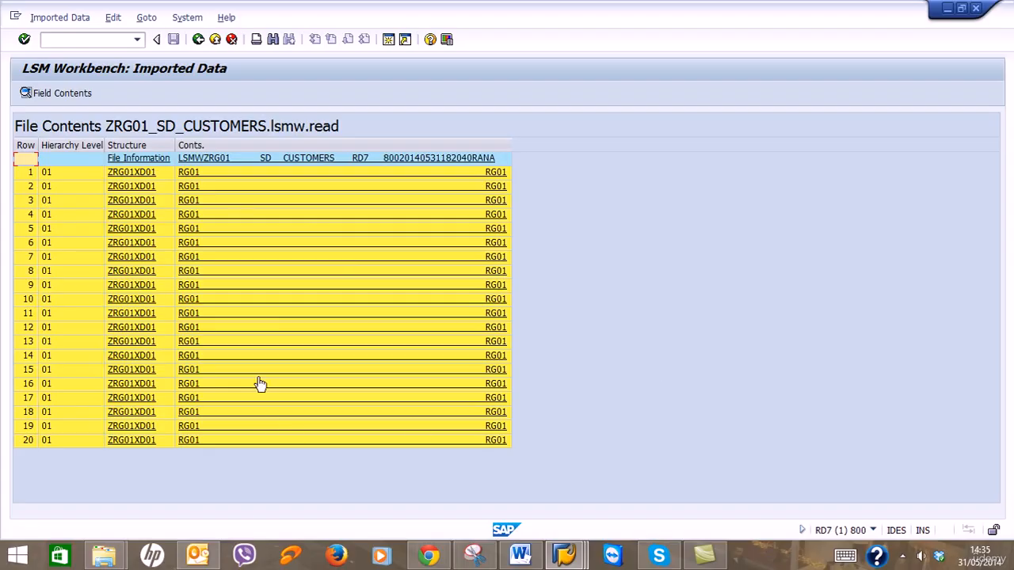
Inspect the first record's field values, such as Morrisons UK Ltd in London, then go back.
click(199, 173)
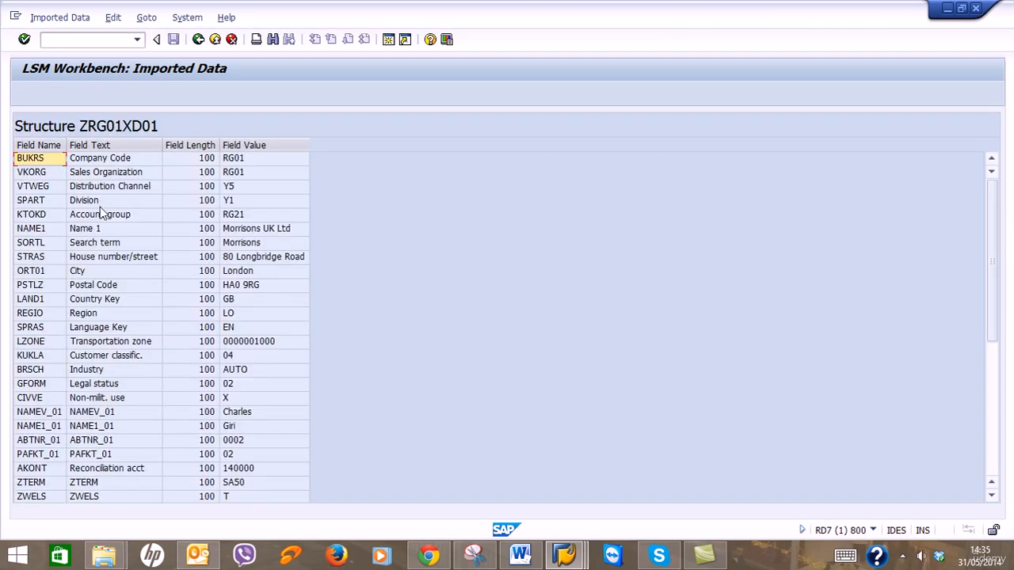
scroll(112, 256, down, 3)
scroll(112, 255, down, 3)
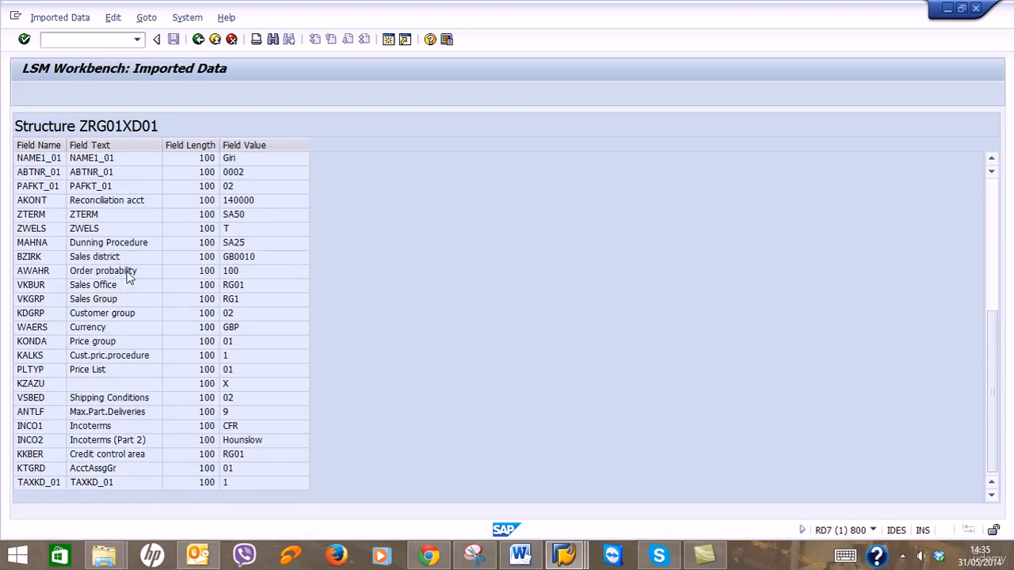
scroll(130, 275, up, 6)
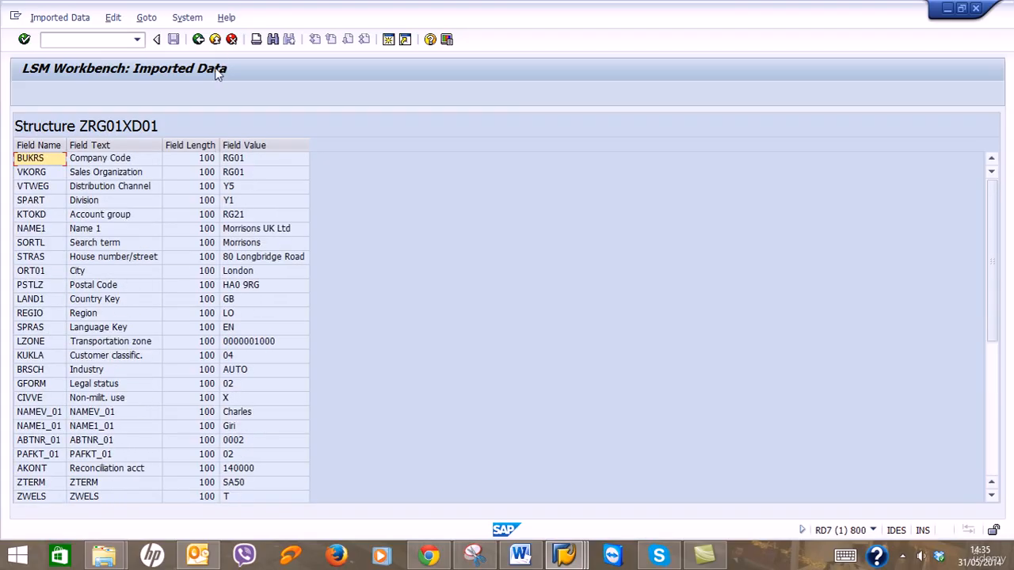
click(198, 40)
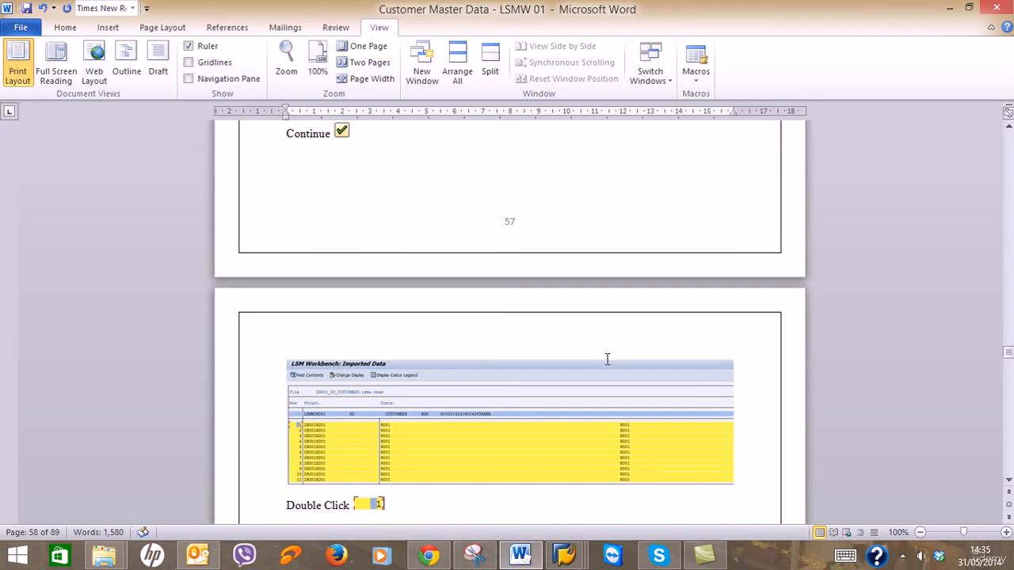
Scroll the Word guide past the field table to section 3.11 Convert Data.
scroll(606, 361, down, 4)
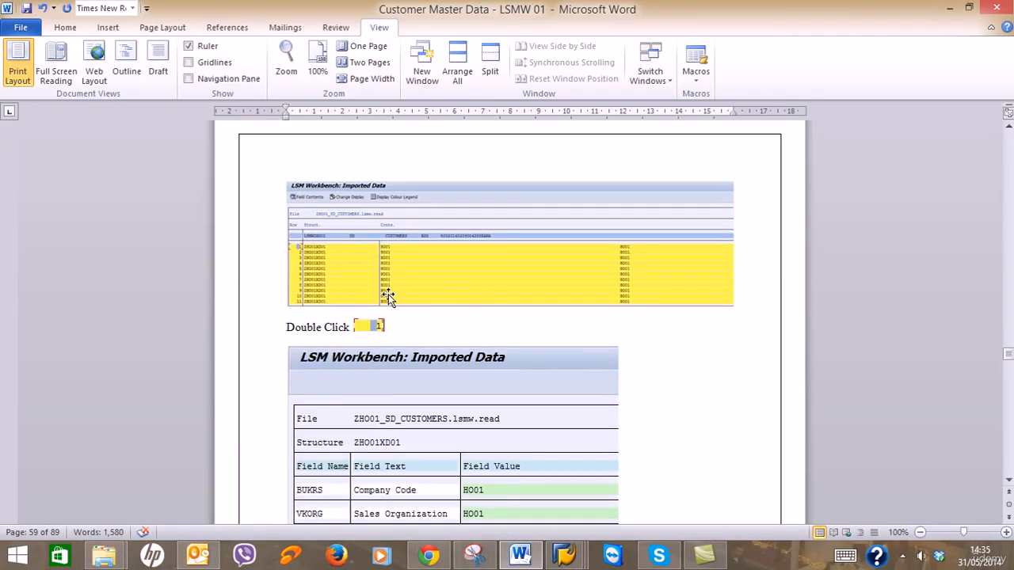
scroll(448, 317, down, 13)
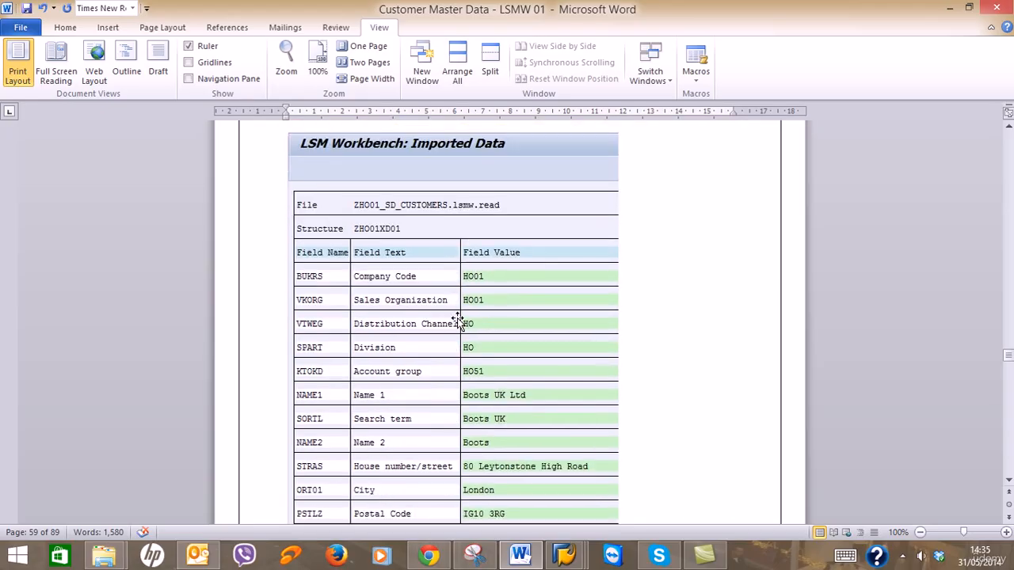
scroll(457, 324, down, 15)
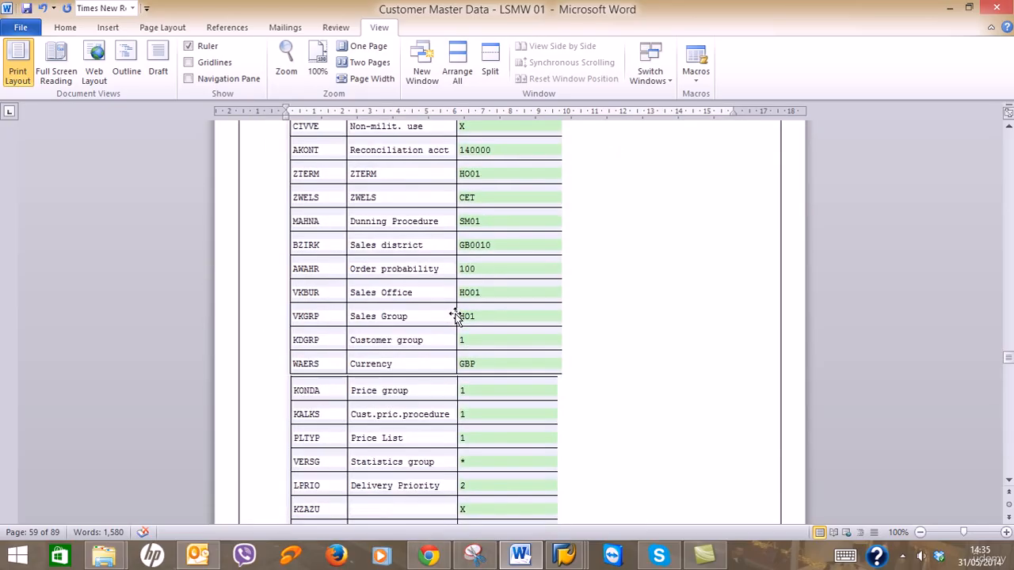
scroll(457, 317, down, 7)
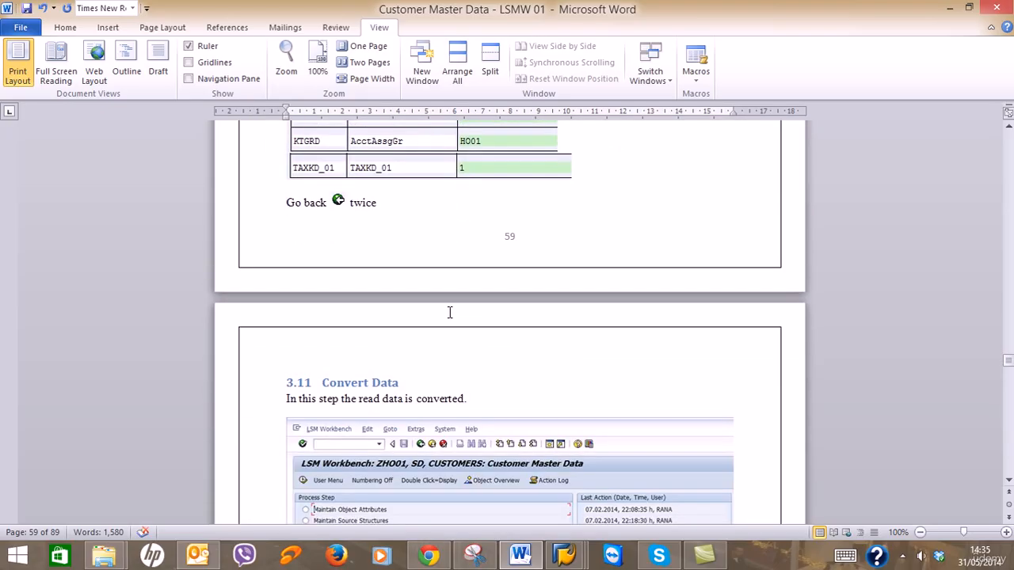
scroll(449, 313, down, 4)
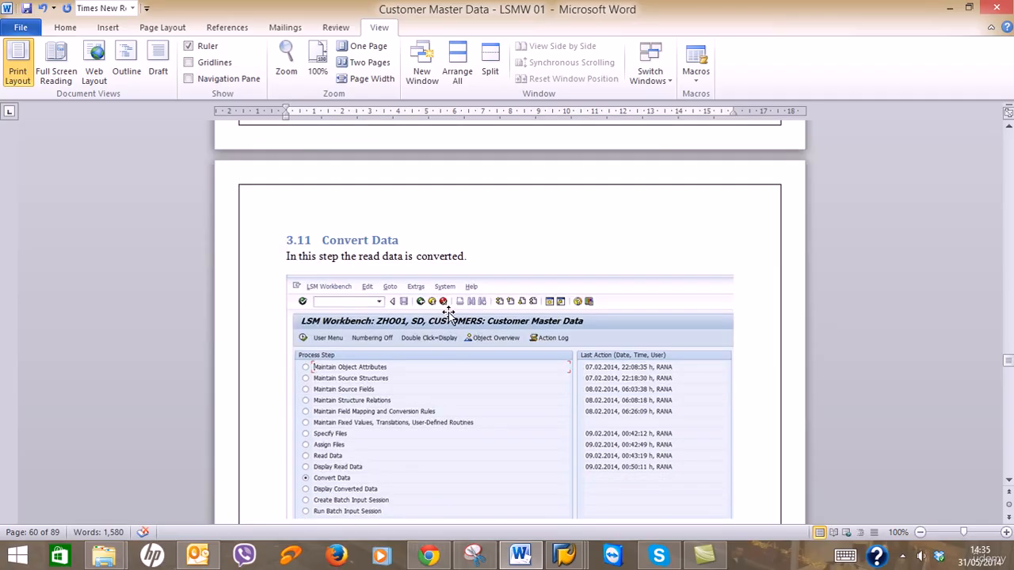
Run Convert Data to turn all 20 records into ZRG01_SD_CUSTOMERS.lsmw.conv.
click(953, 7)
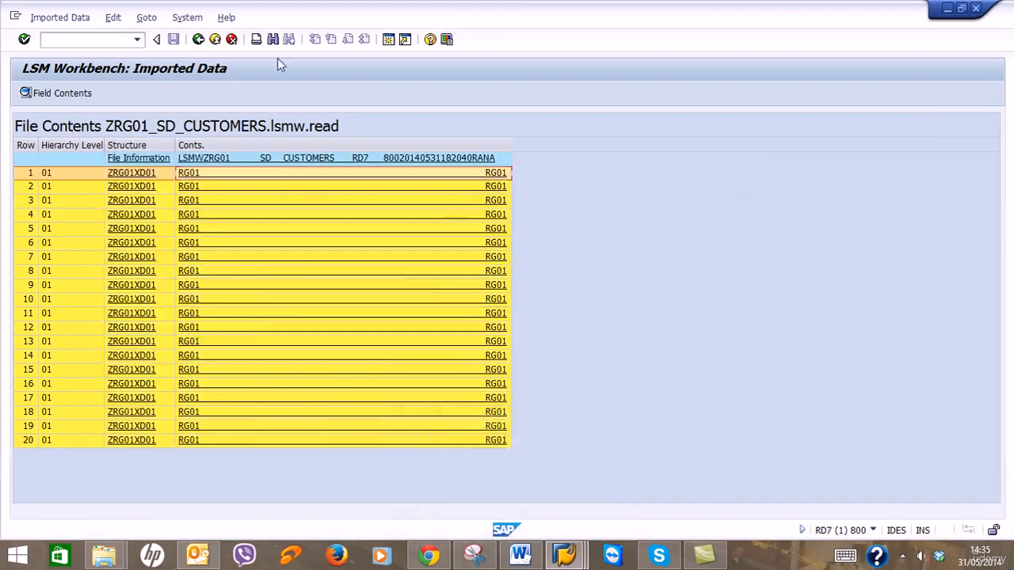
click(199, 40)
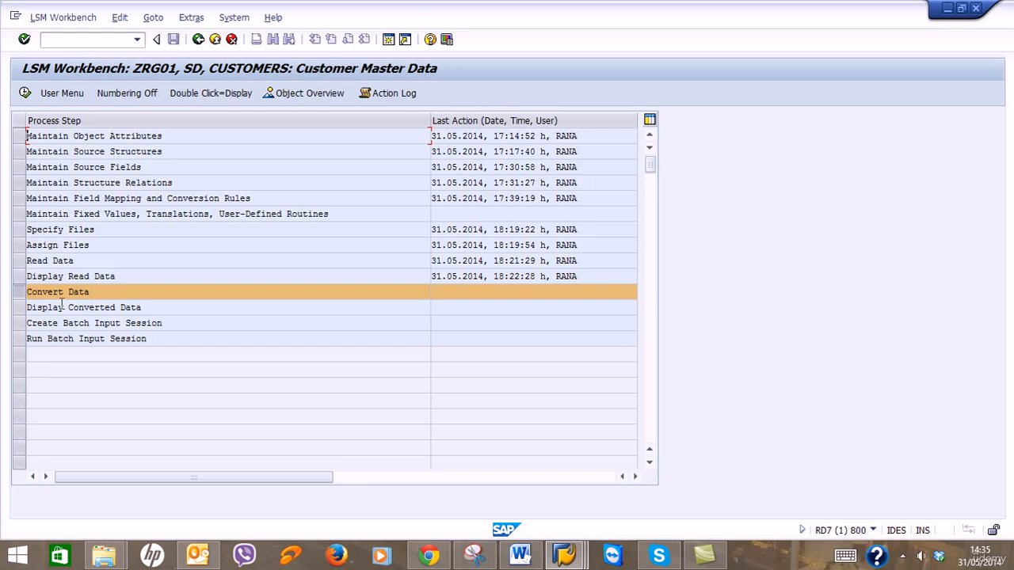
click(26, 93)
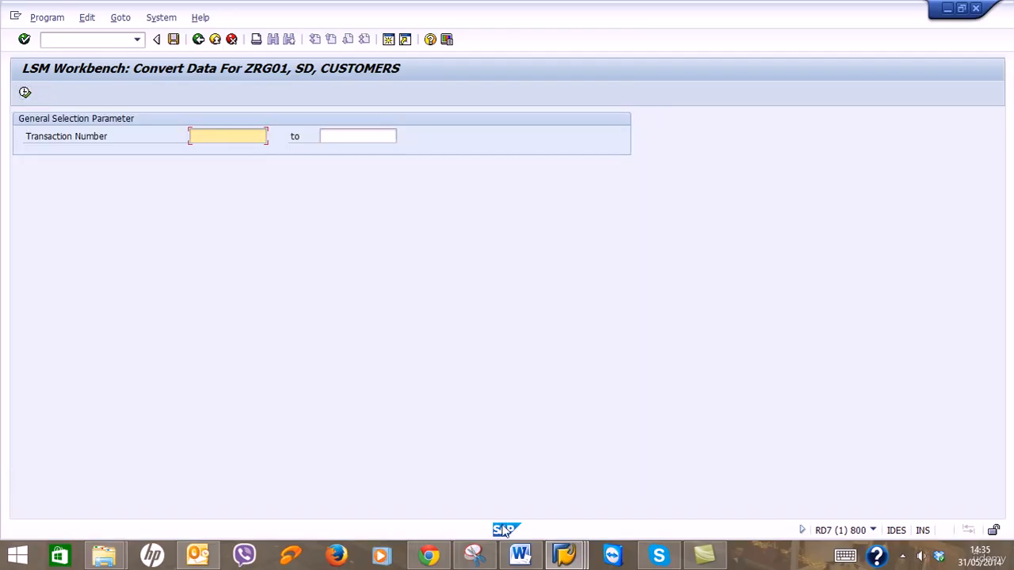
click(520, 554)
scroll(537, 448, down, 10)
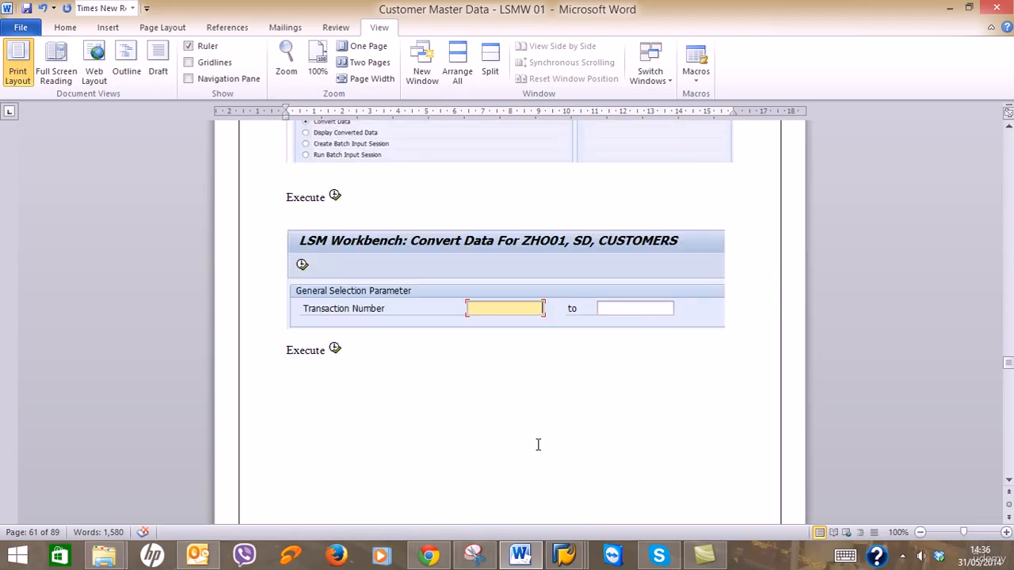
click(950, 7)
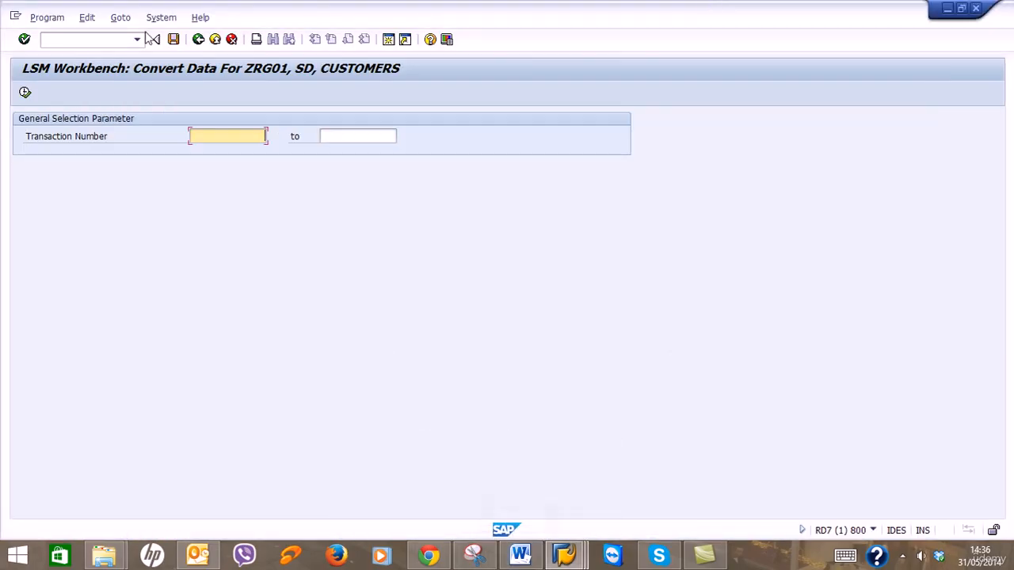
click(28, 92)
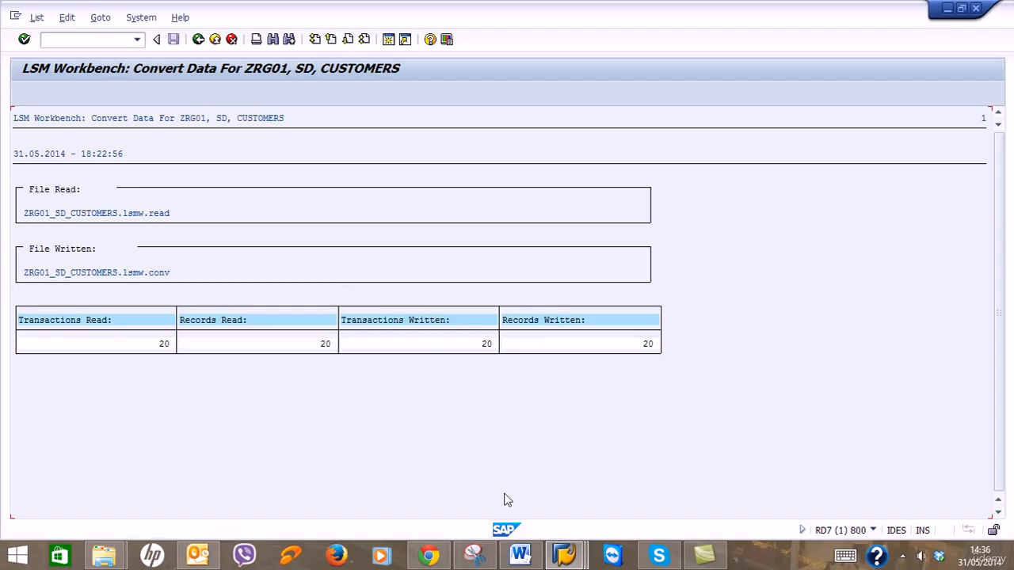
Check the guide, then leave the conversion log and return to the process-step list.
click(520, 554)
scroll(573, 389, down, 10)
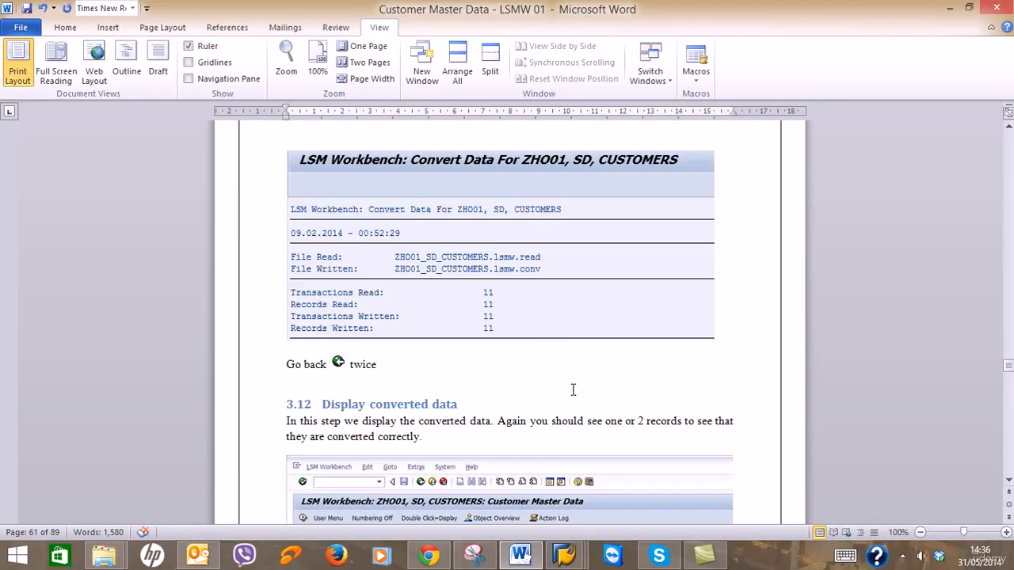
scroll(573, 390, down, 3)
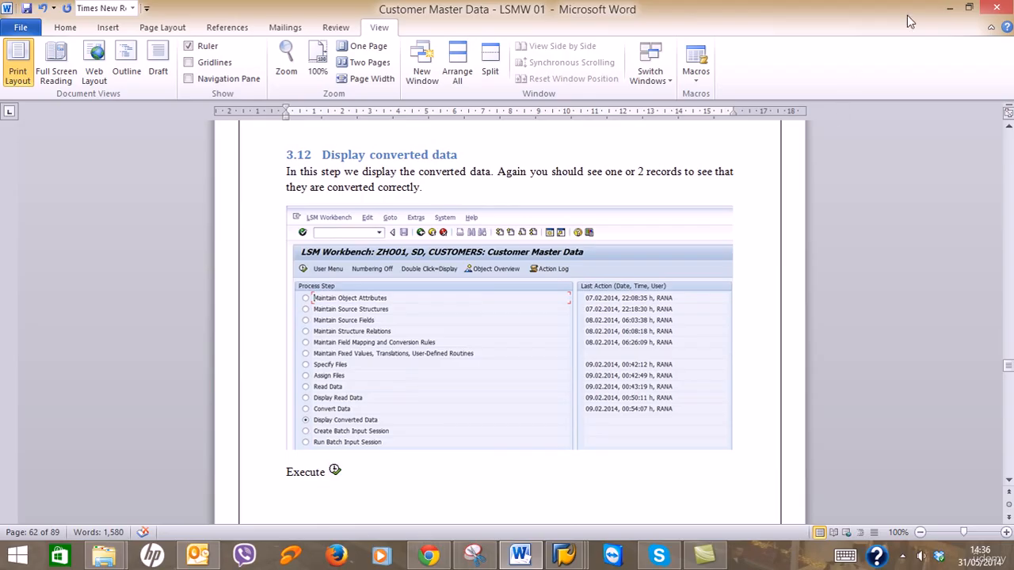
click(949, 8)
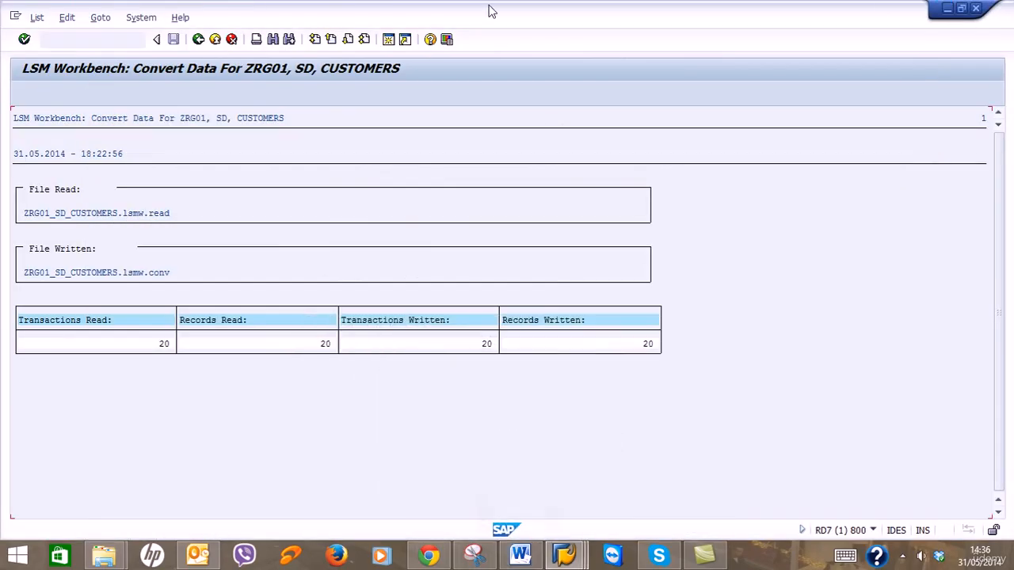
click(199, 39)
click(198, 38)
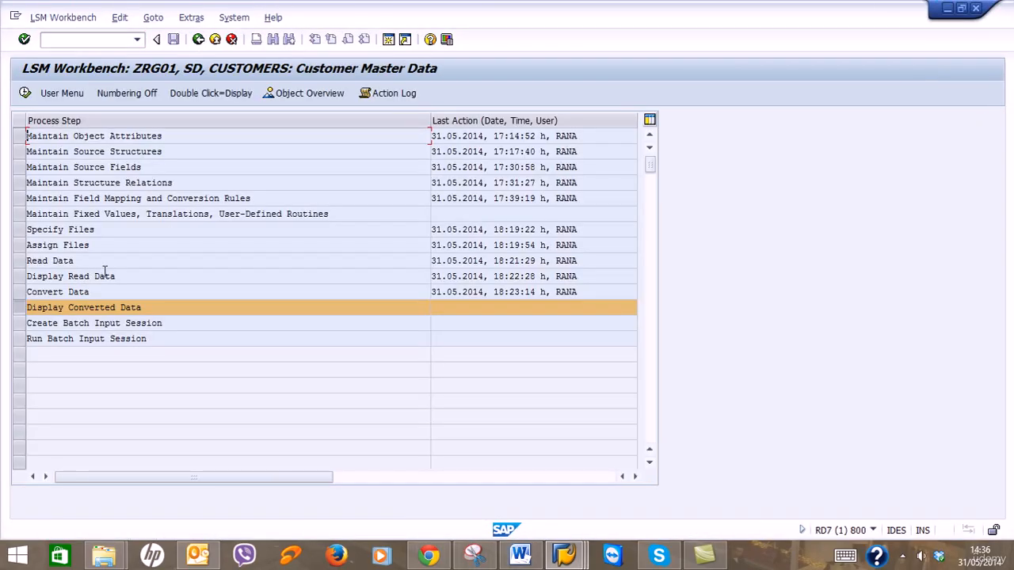
Display the 20 converted ZXD01 records, inspect the Morrisons record's fields, and return to the step list.
click(25, 92)
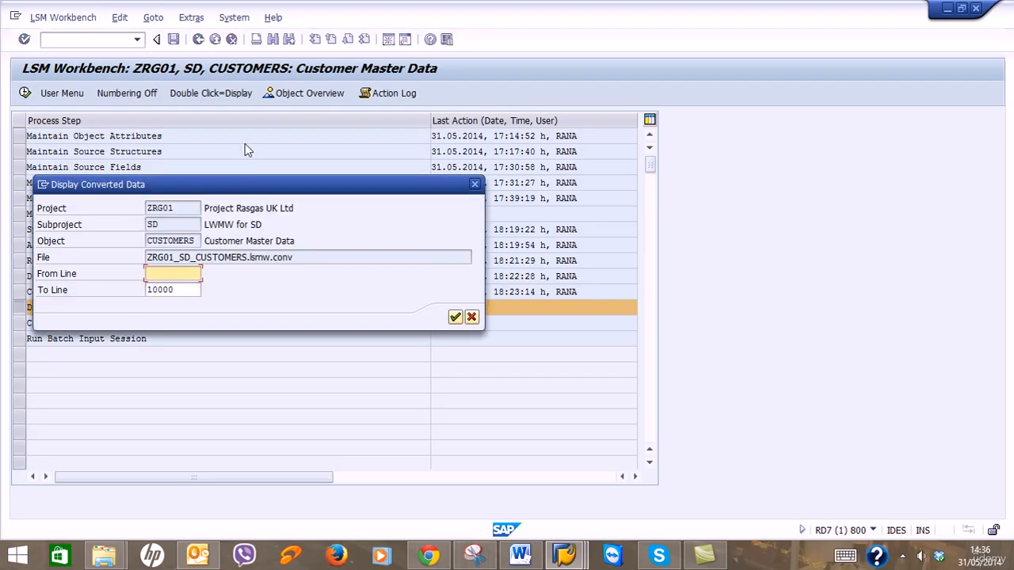
click(456, 317)
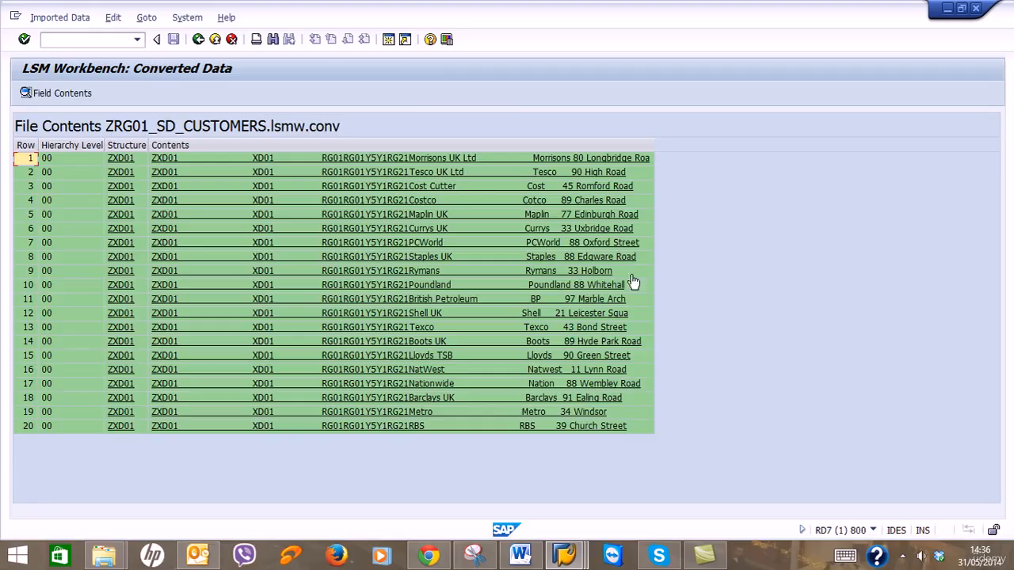
double_click(361, 161)
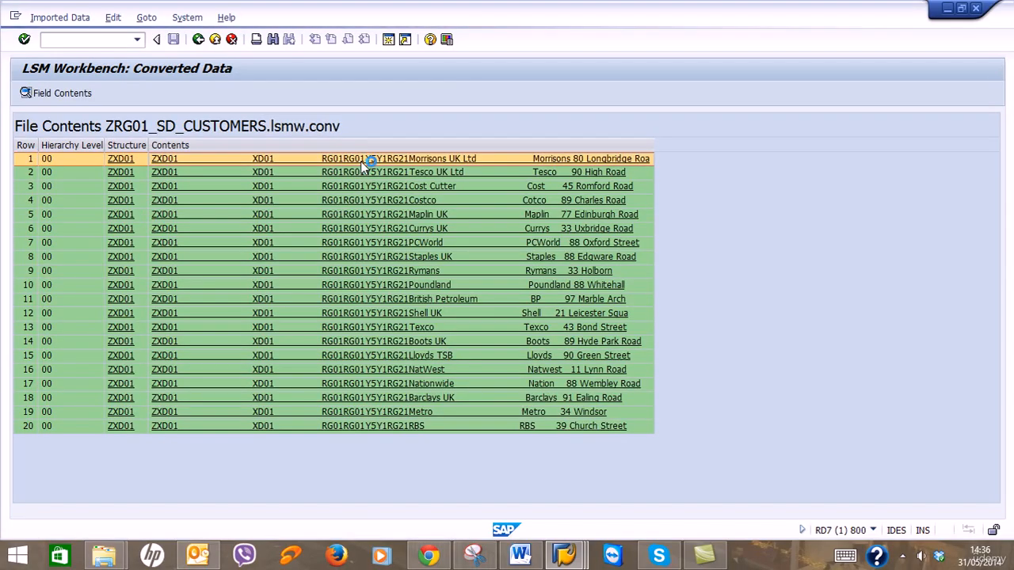
scroll(331, 311, down, 7)
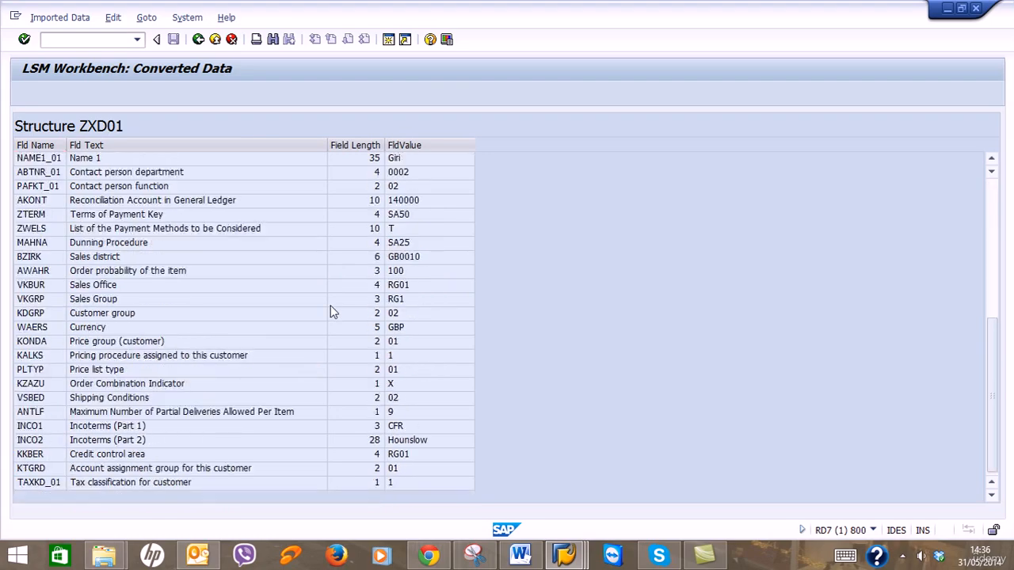
scroll(331, 312, up, 7)
scroll(332, 312, down, 7)
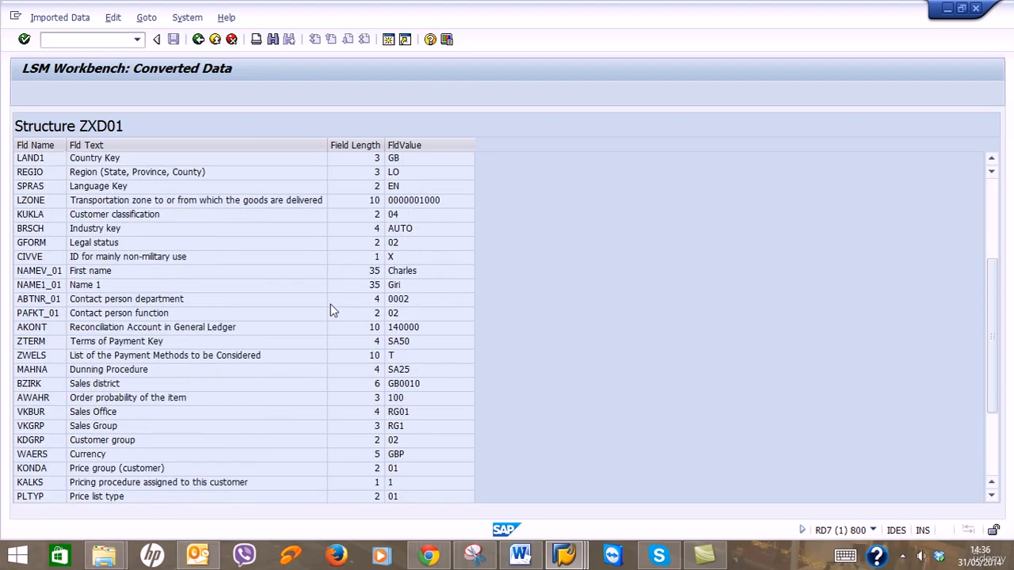
click(198, 38)
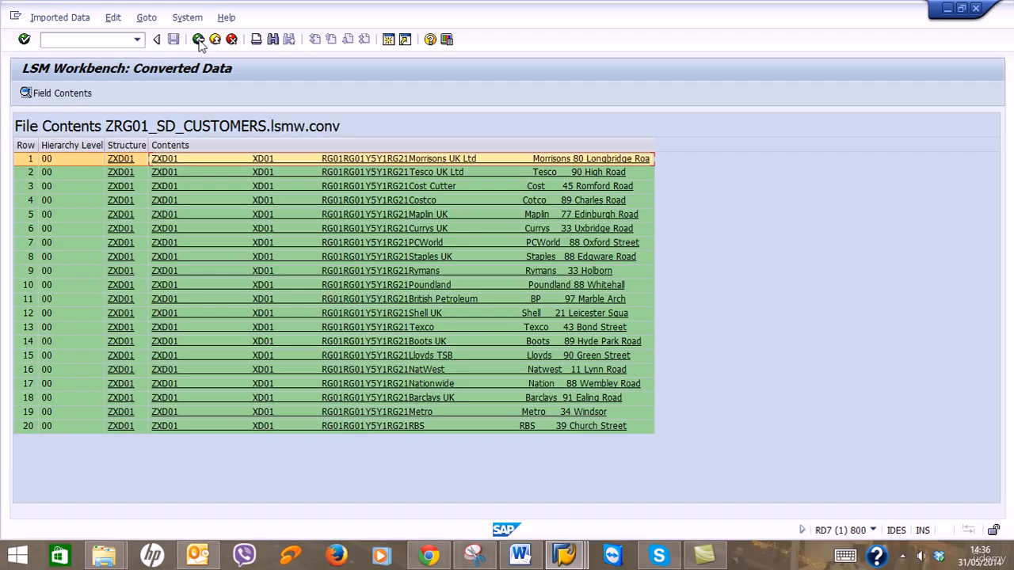
click(198, 38)
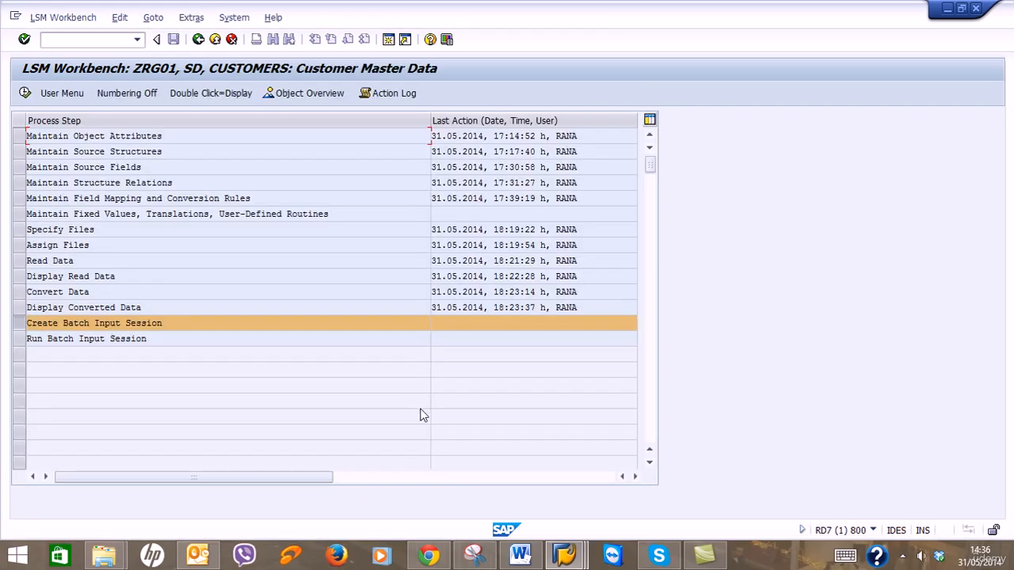
click(545, 552)
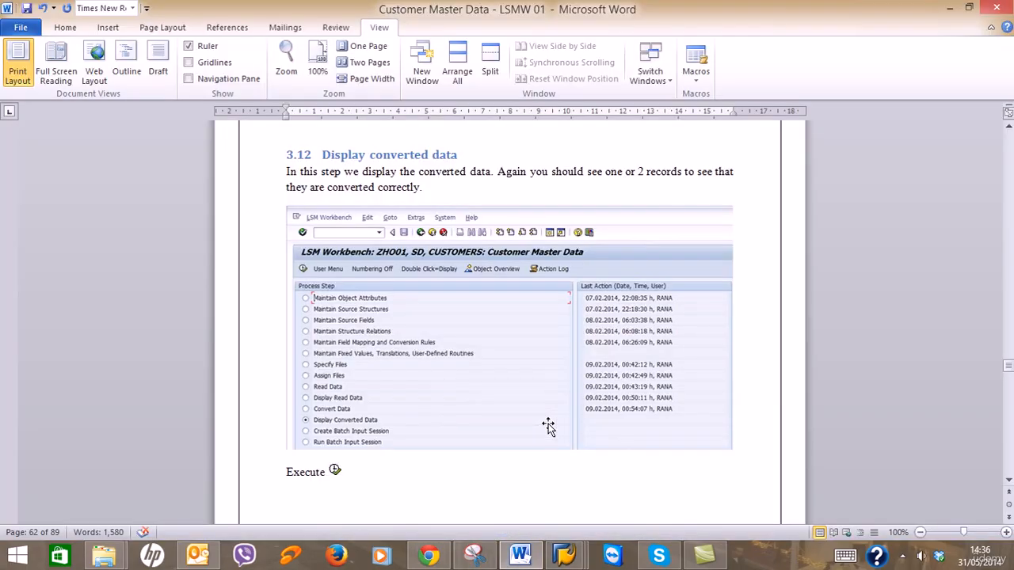
scroll(547, 423, down, 12)
scroll(548, 427, down, 15)
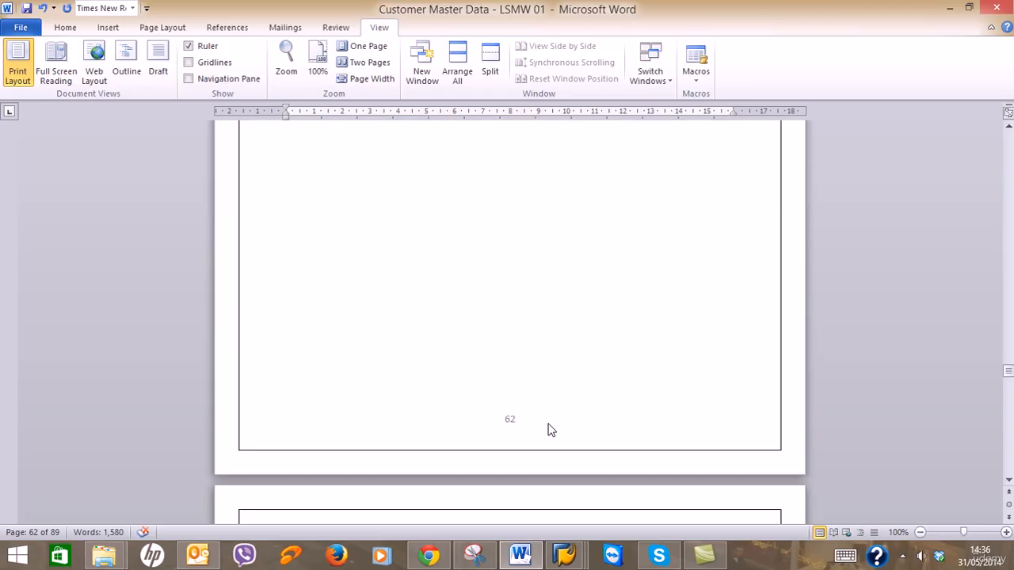
scroll(548, 425, down, 15)
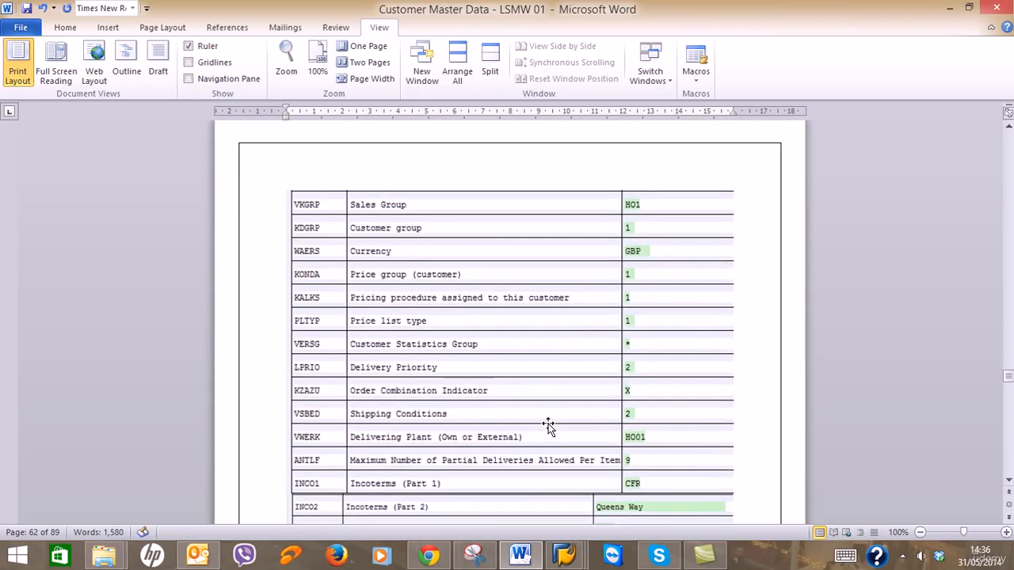
scroll(549, 424, down, 1)
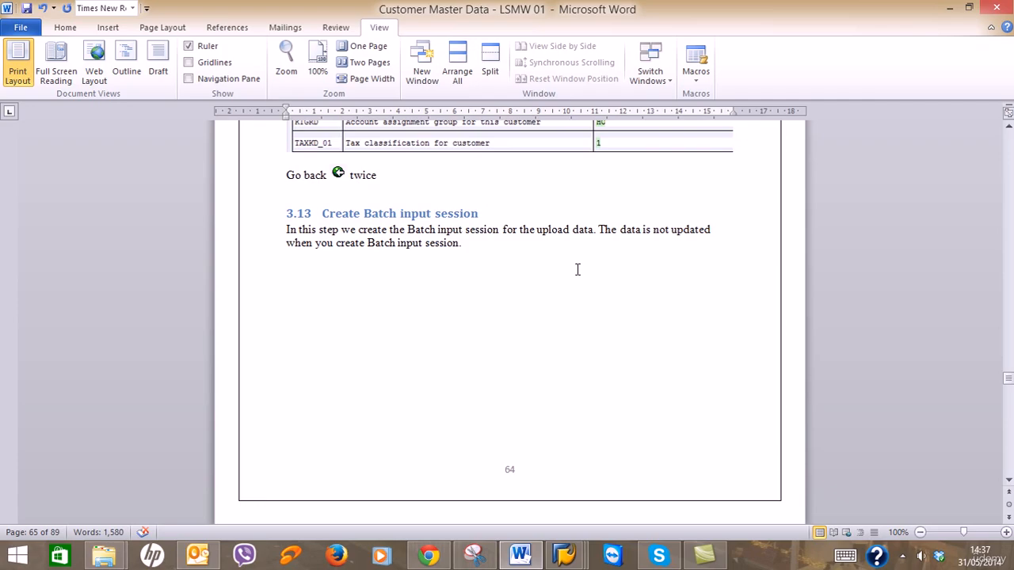
scroll(577, 269, down, 3)
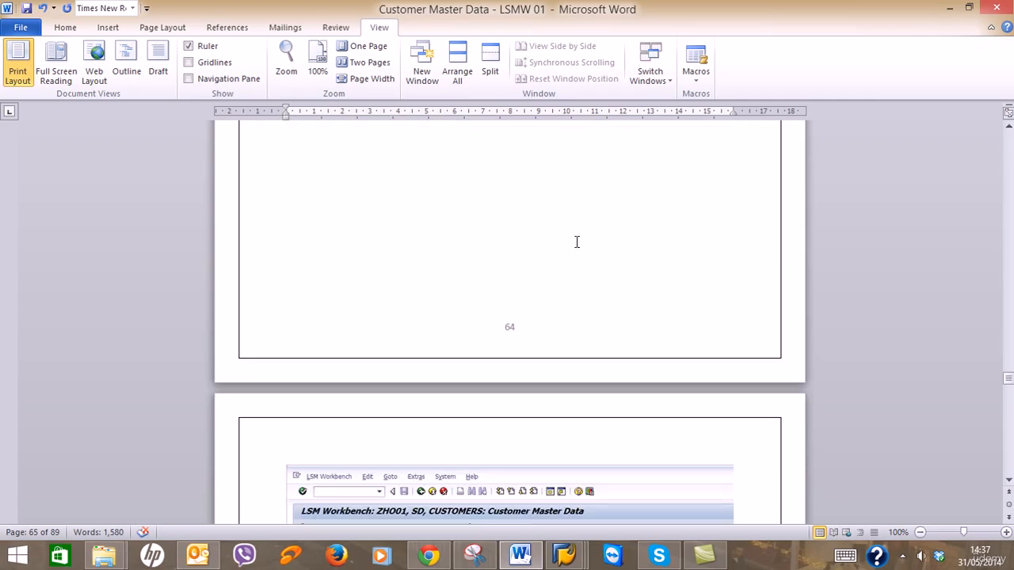
click(950, 7)
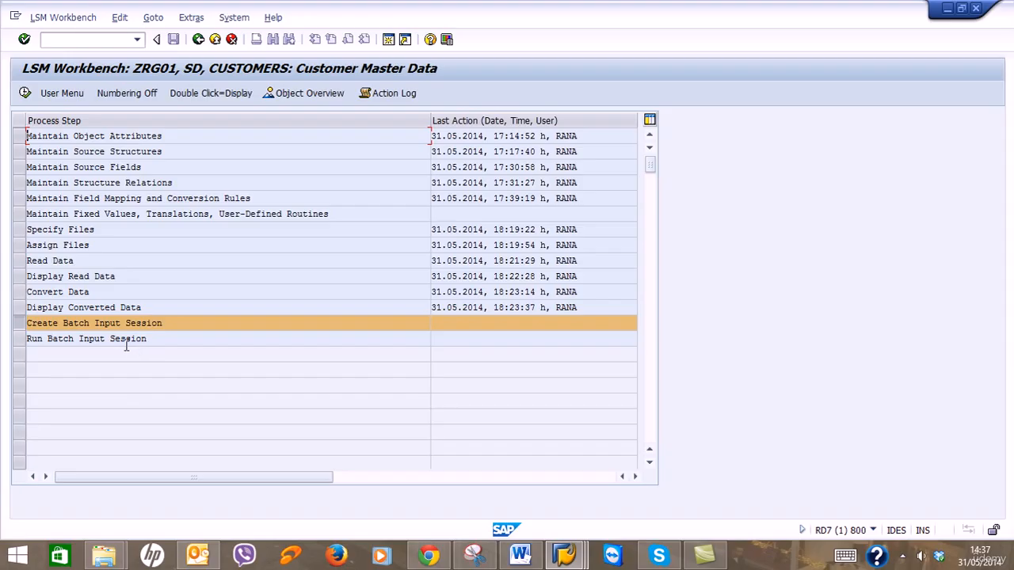
Execute Create Batch Input Session to open Generate Batch Input Folder for ZRG01_SD_CUSTOMERS.lsmw.conv.
click(25, 92)
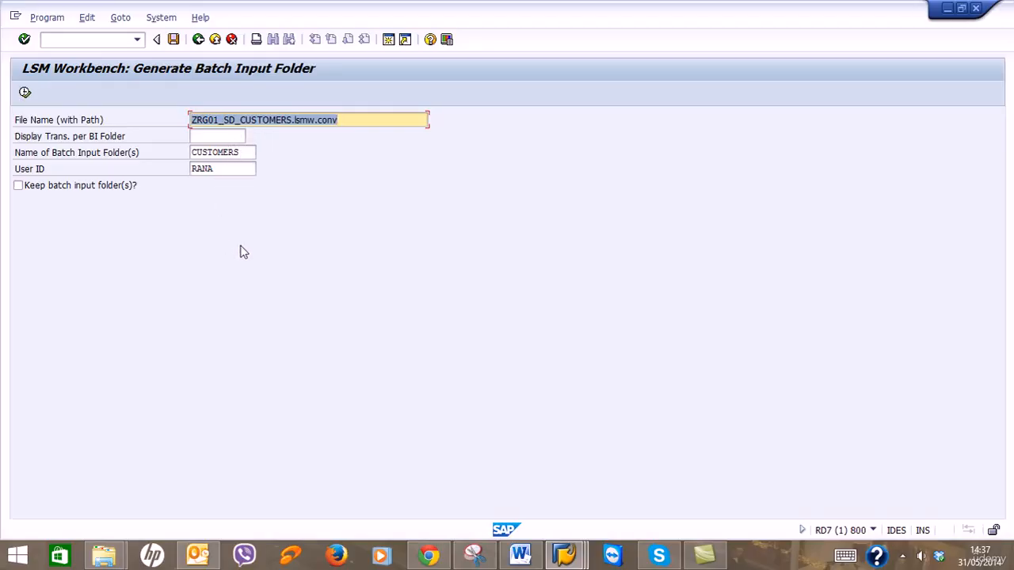
click(519, 554)
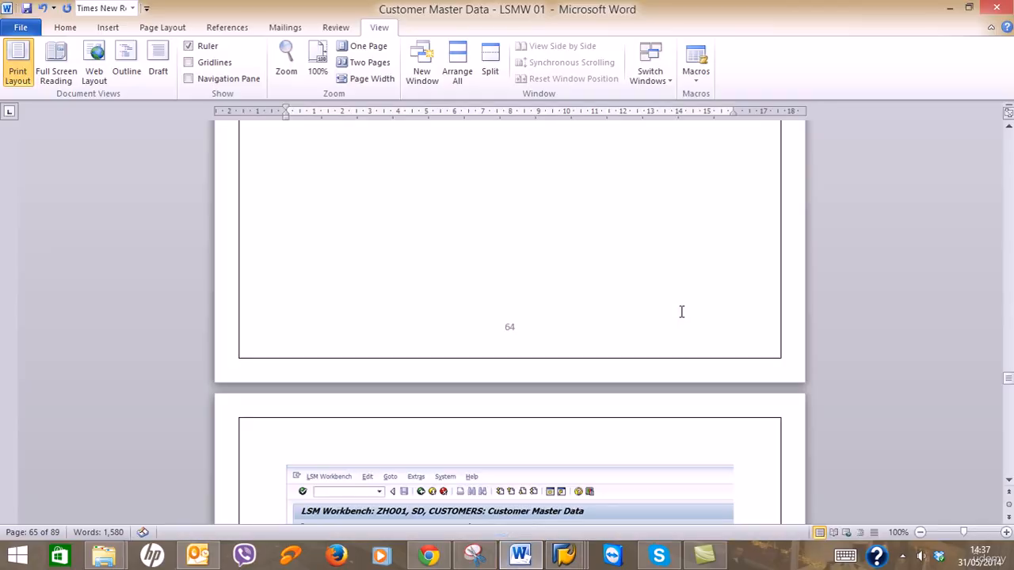
scroll(682, 311, down, 10)
scroll(682, 312, down, 3)
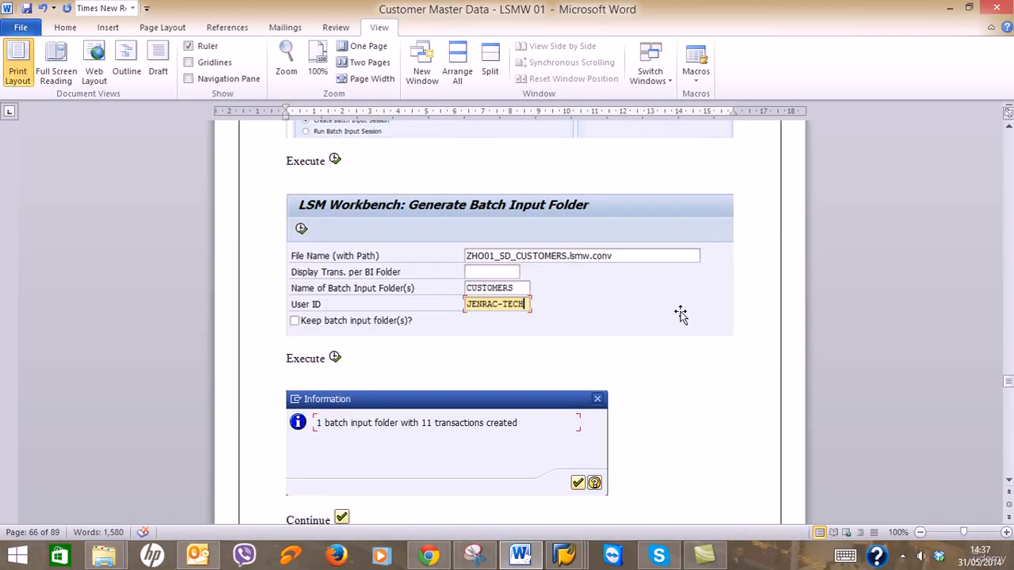
click(950, 7)
Edit the User ID field for the CUSTOMERS batch input folder.
drag(237, 170, 186, 170)
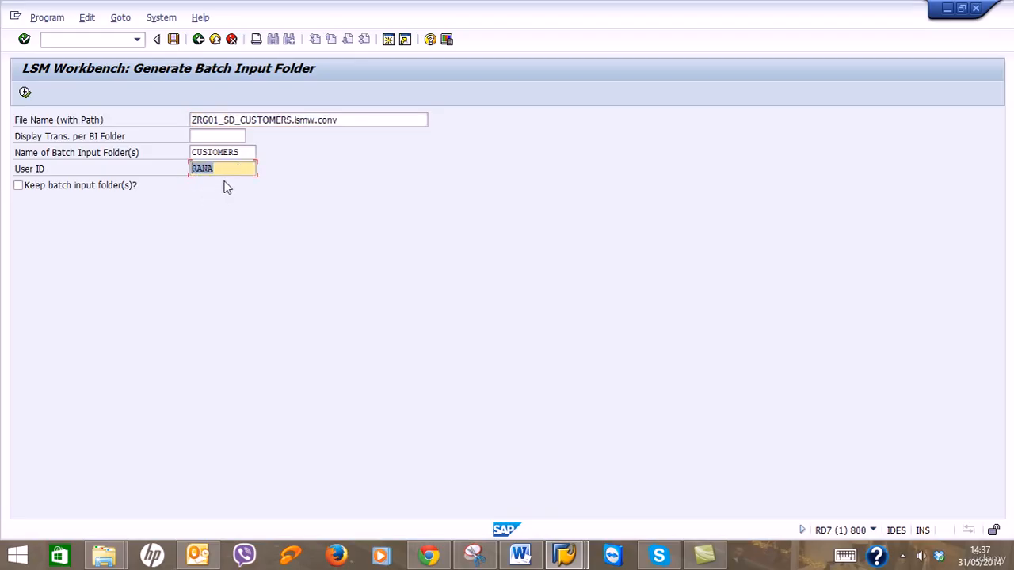
click(232, 169)
mouse_move(520, 555)
click(550, 486)
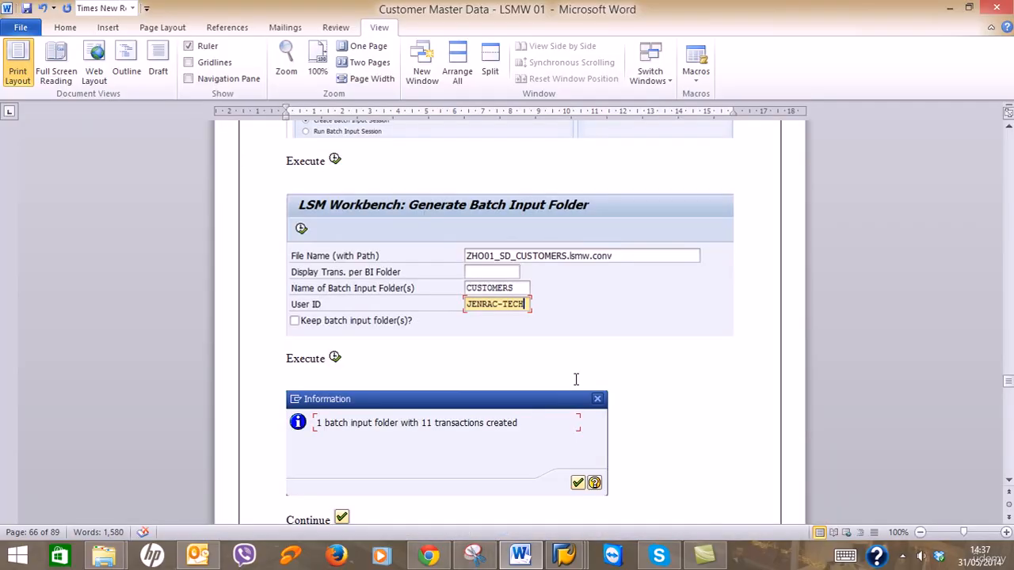
scroll(581, 389, down, 3)
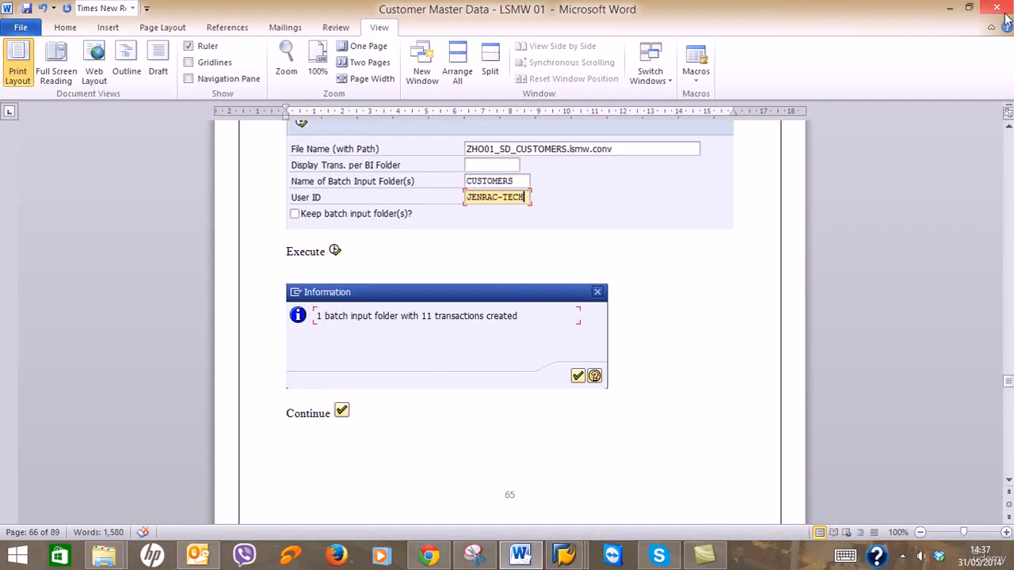
click(950, 8)
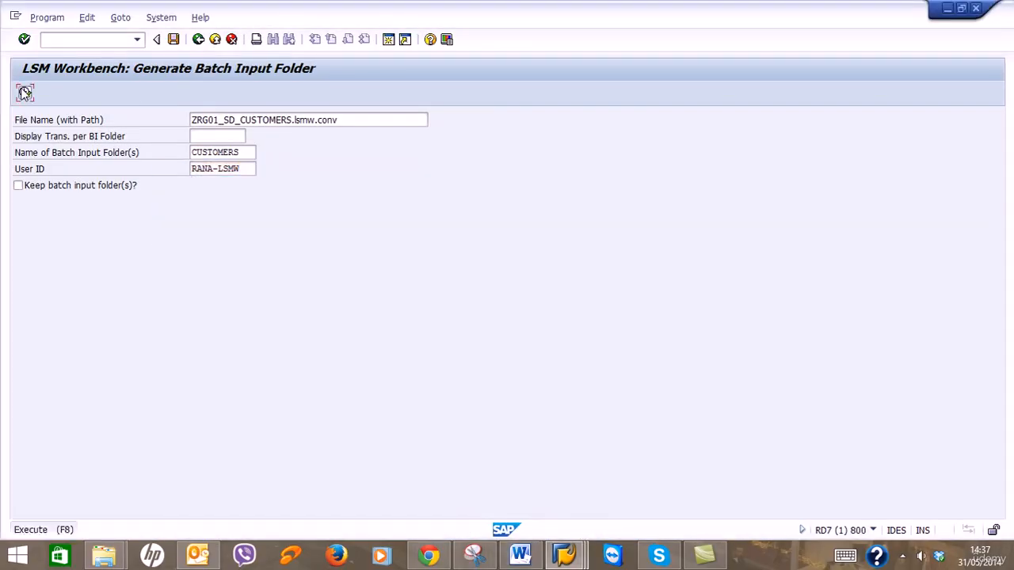
Generate the CUSTOMERS folder with 20 transactions and open its session overview showing 420 screens.
click(24, 93)
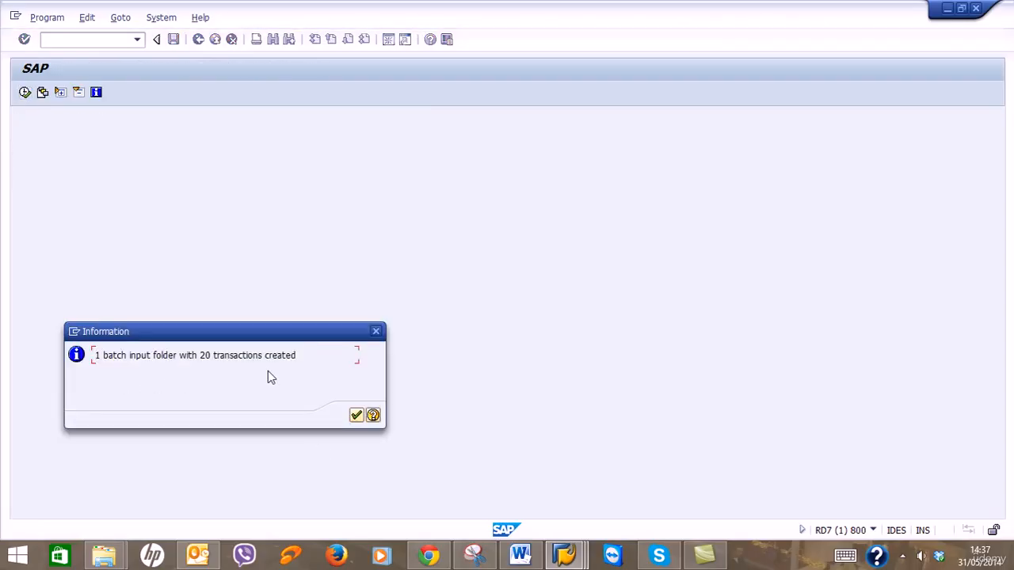
click(357, 415)
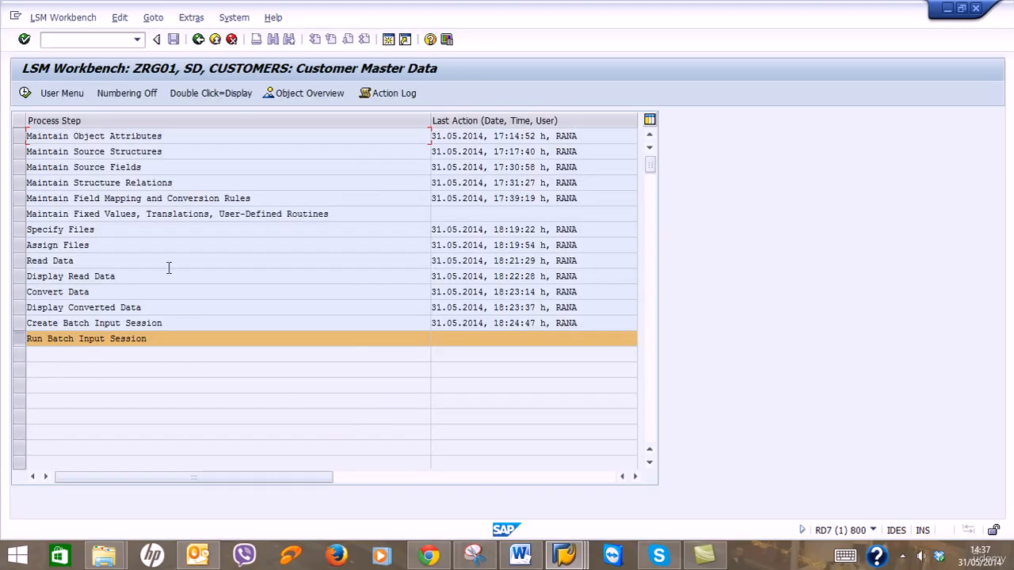
click(25, 93)
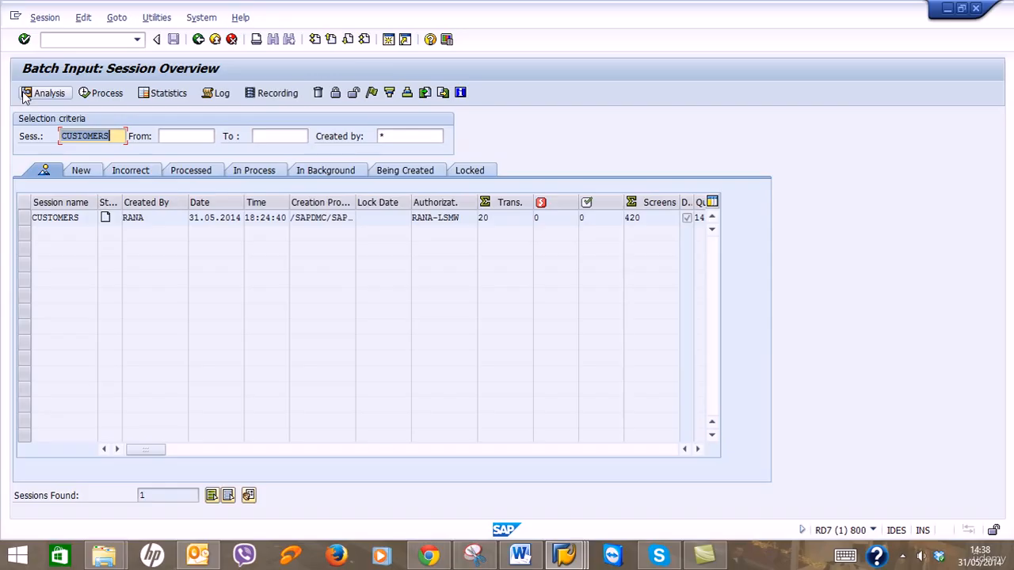
Process CUSTOMERS with 'Display errors only', extended log and expert mode on, standard screen size off.
click(25, 222)
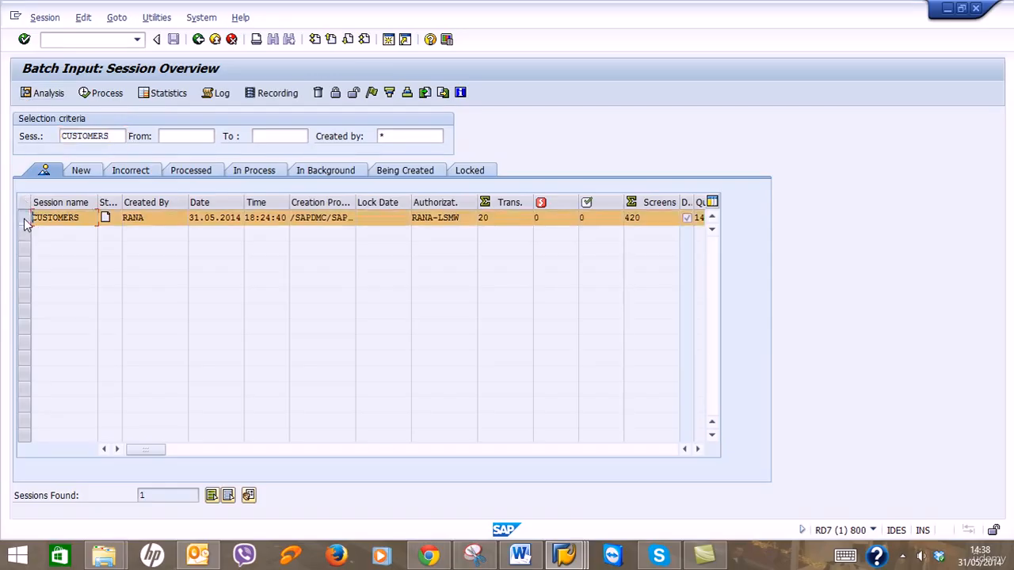
click(94, 94)
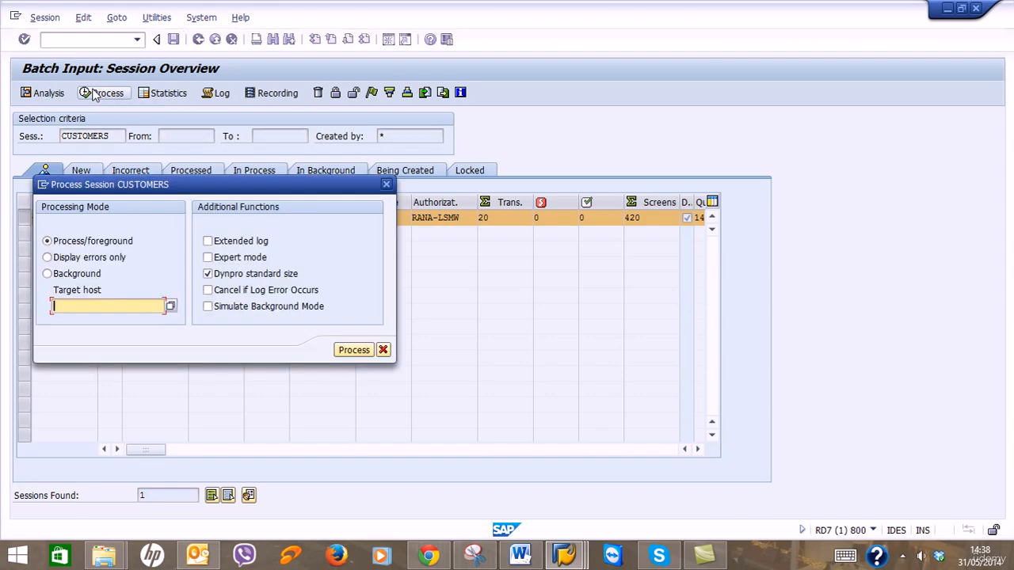
click(85, 258)
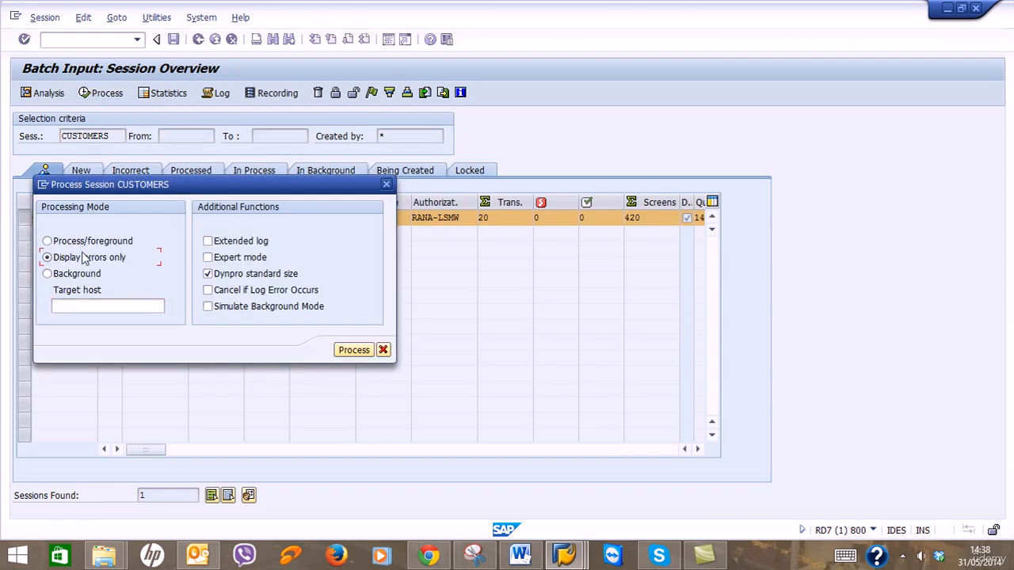
click(217, 273)
click(226, 241)
click(229, 258)
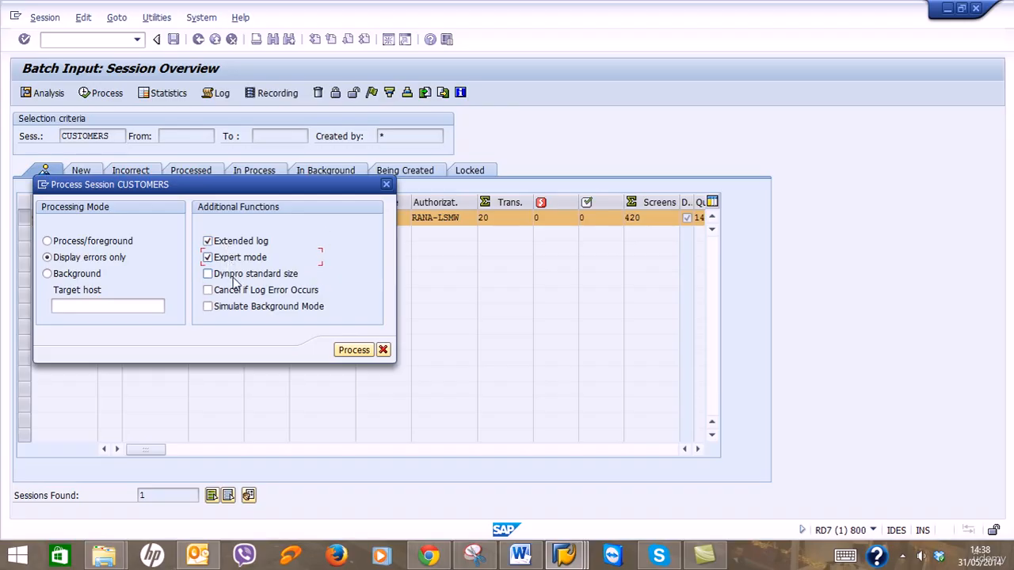
click(520, 554)
scroll(556, 365, down, 12)
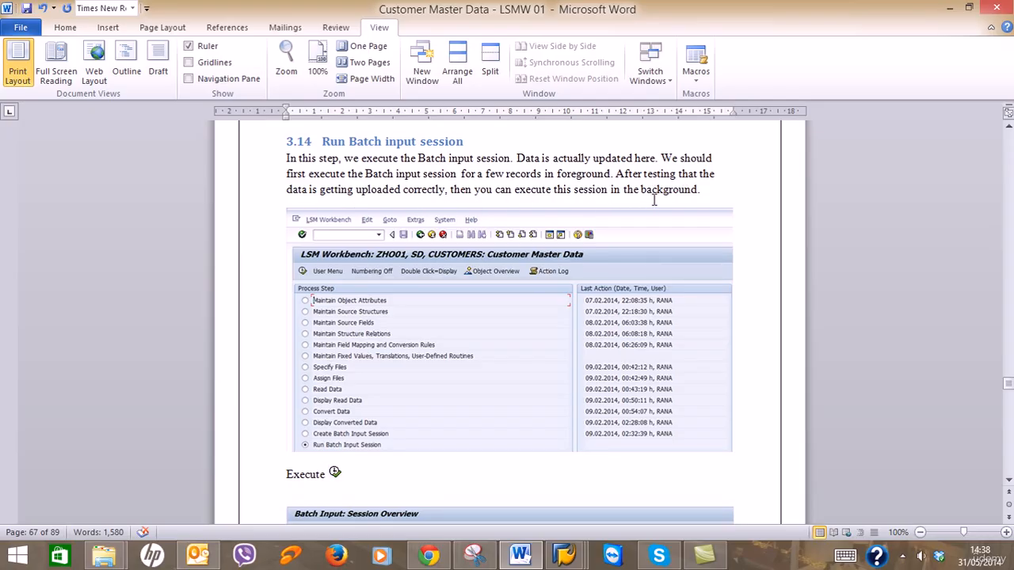
scroll(419, 333, down, 8)
scroll(419, 333, down, 2)
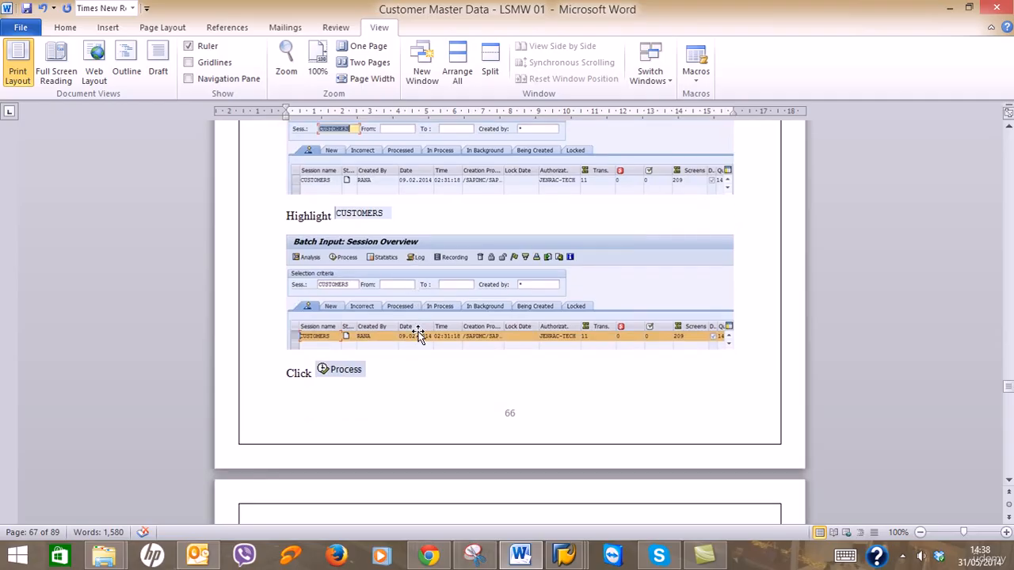
scroll(420, 333, up, 2)
scroll(419, 333, down, 2)
scroll(393, 325, down, 11)
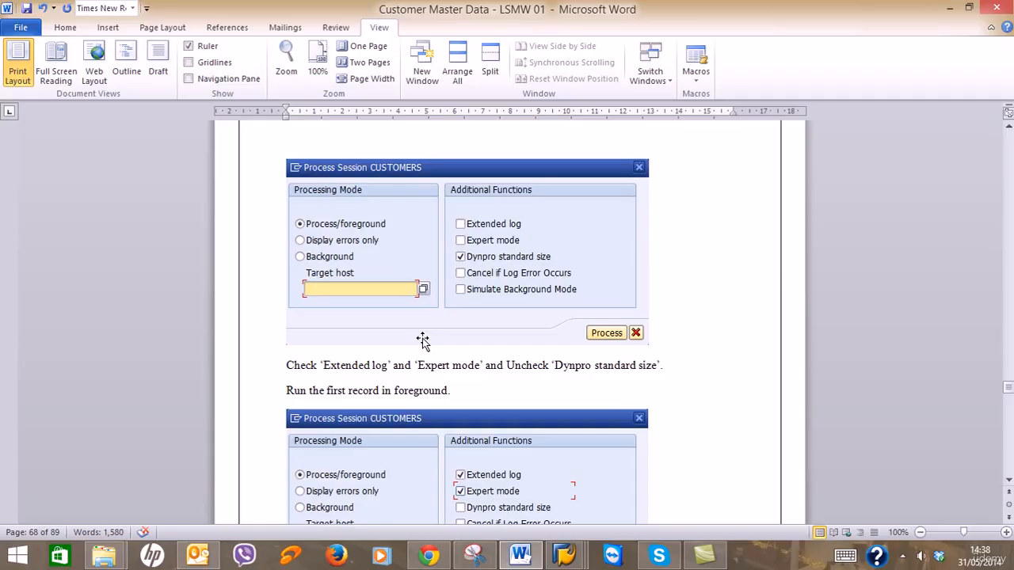
scroll(420, 340, up, 10)
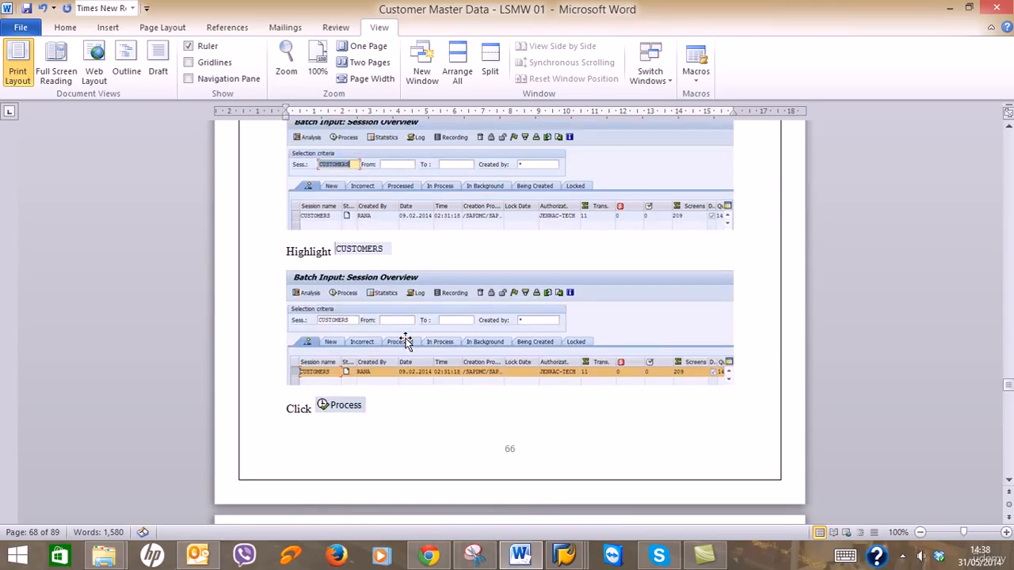
scroll(406, 340, up, 10)
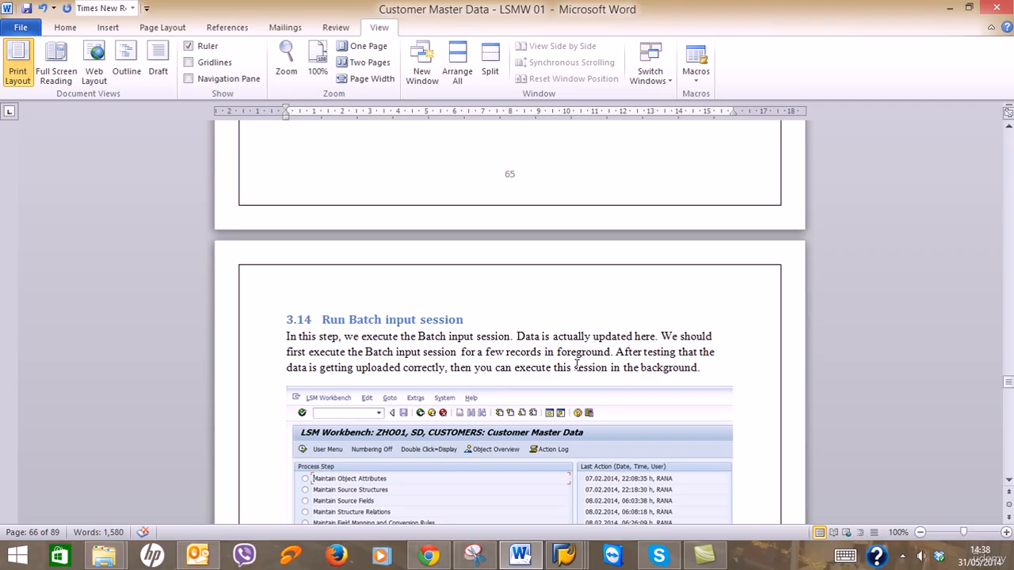
scroll(492, 384, down, 14)
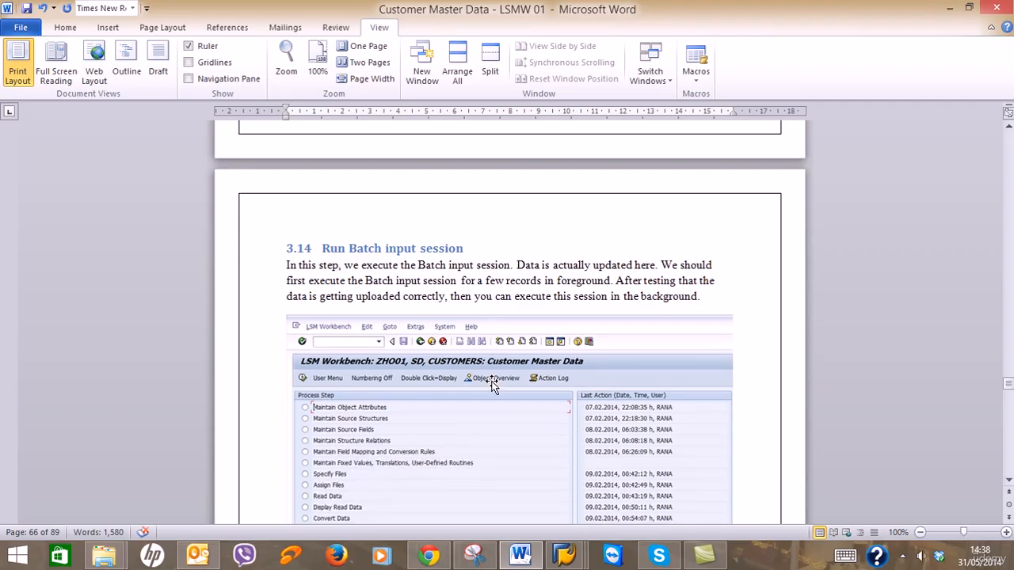
scroll(491, 384, down, 14)
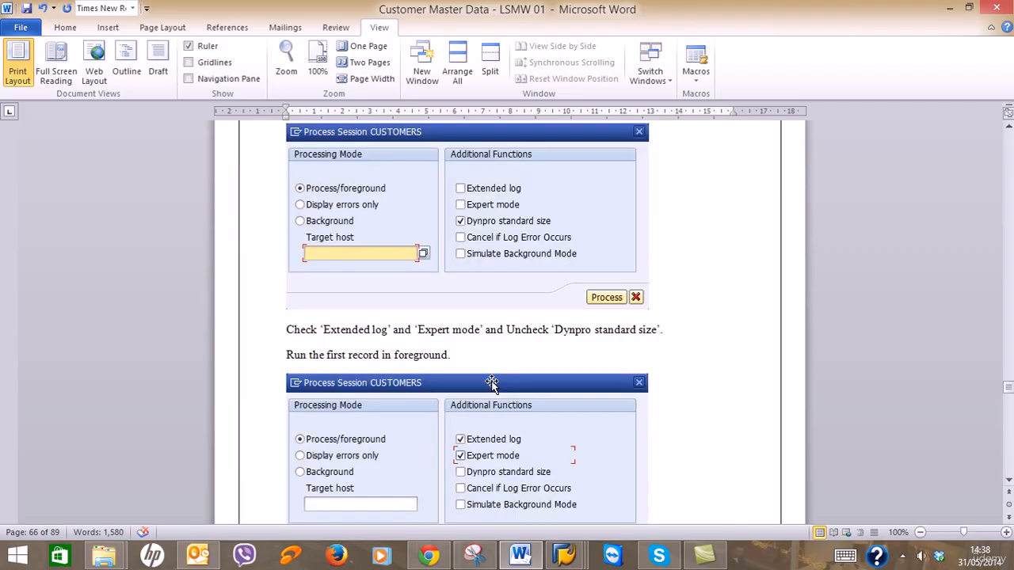
scroll(492, 384, down, 2)
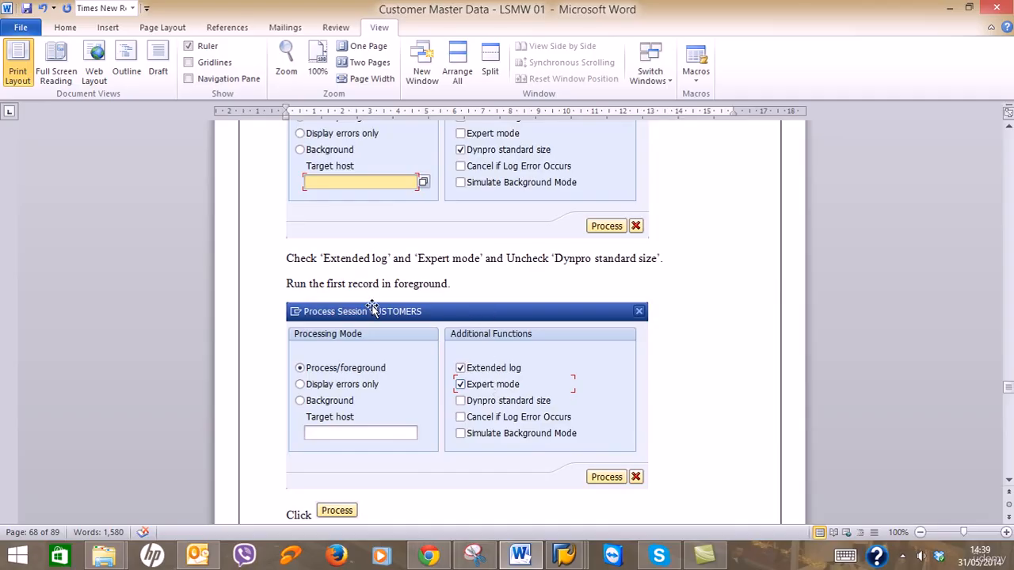
scroll(407, 328, down, 7)
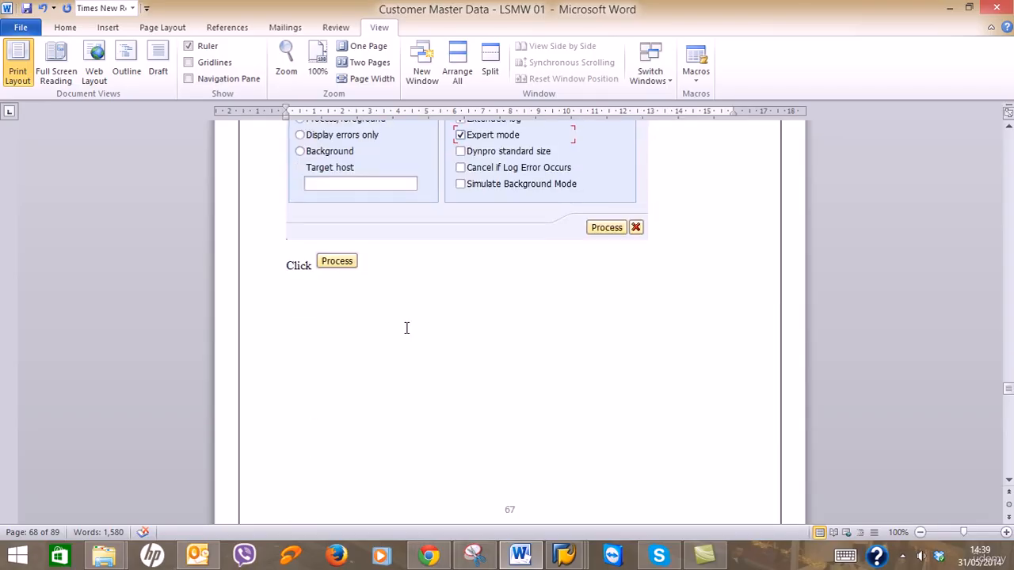
scroll(407, 328, down, 20)
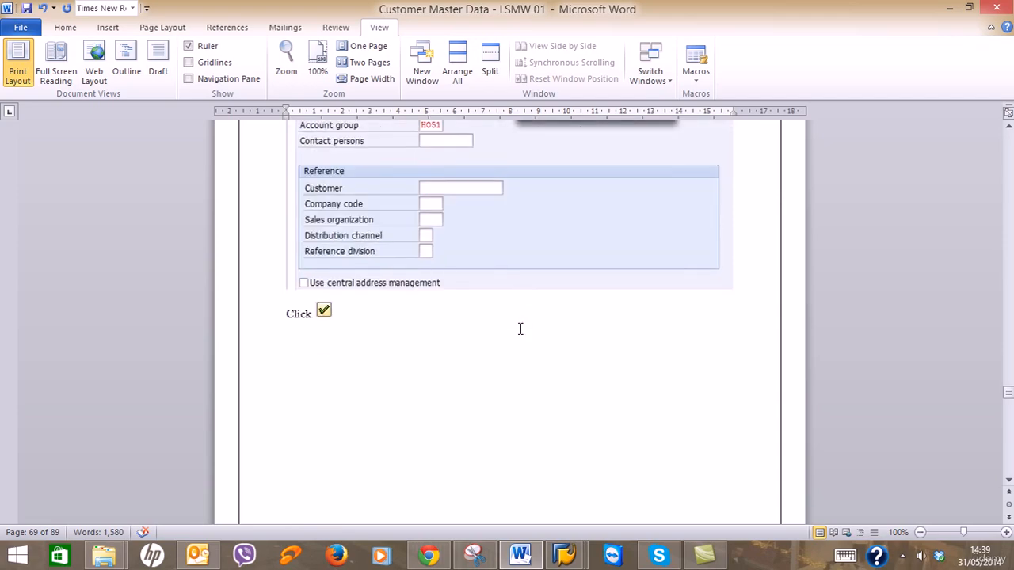
scroll(520, 329, down, 20)
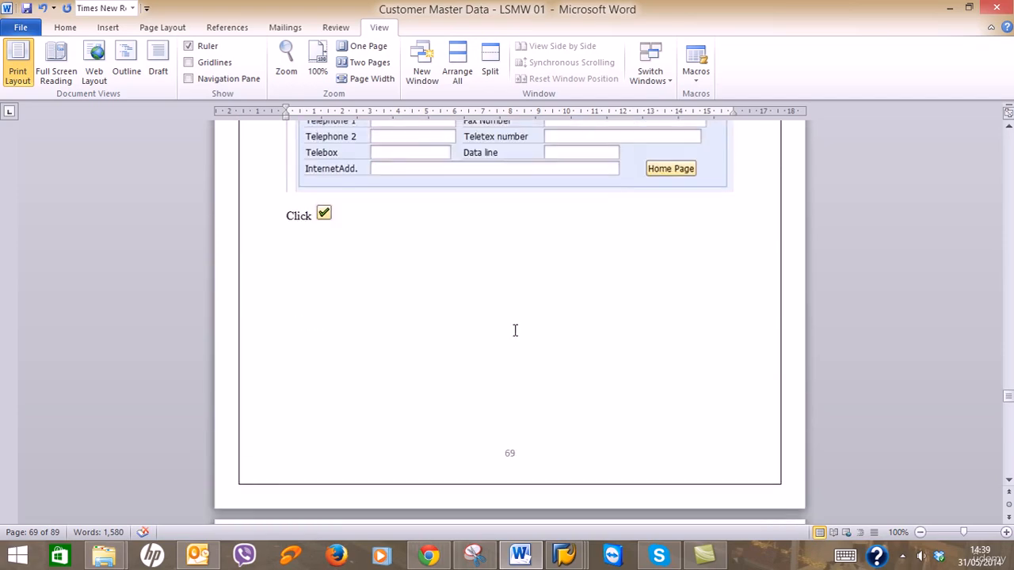
scroll(515, 331, down, 20)
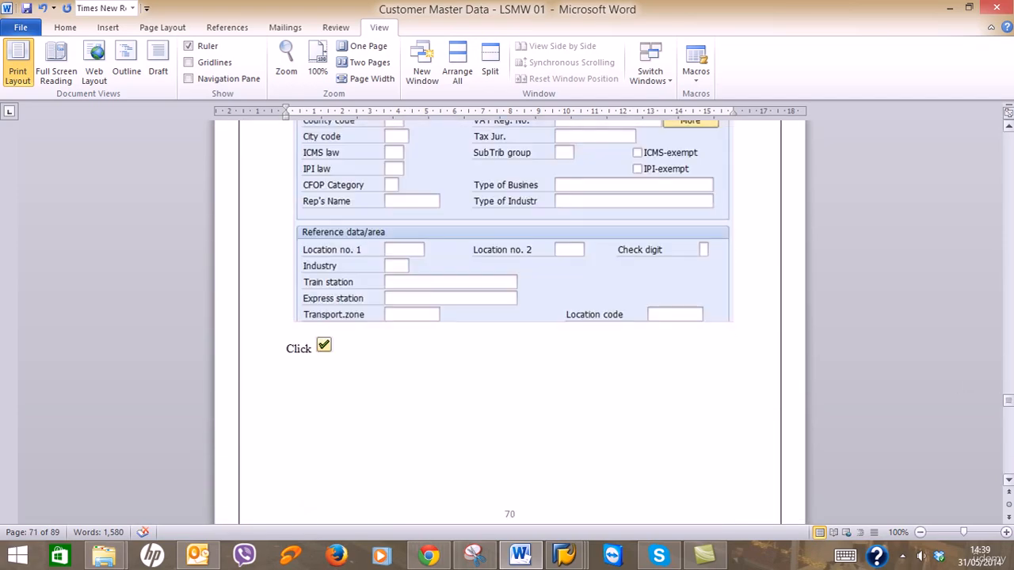
scroll(509, 322, down, 20)
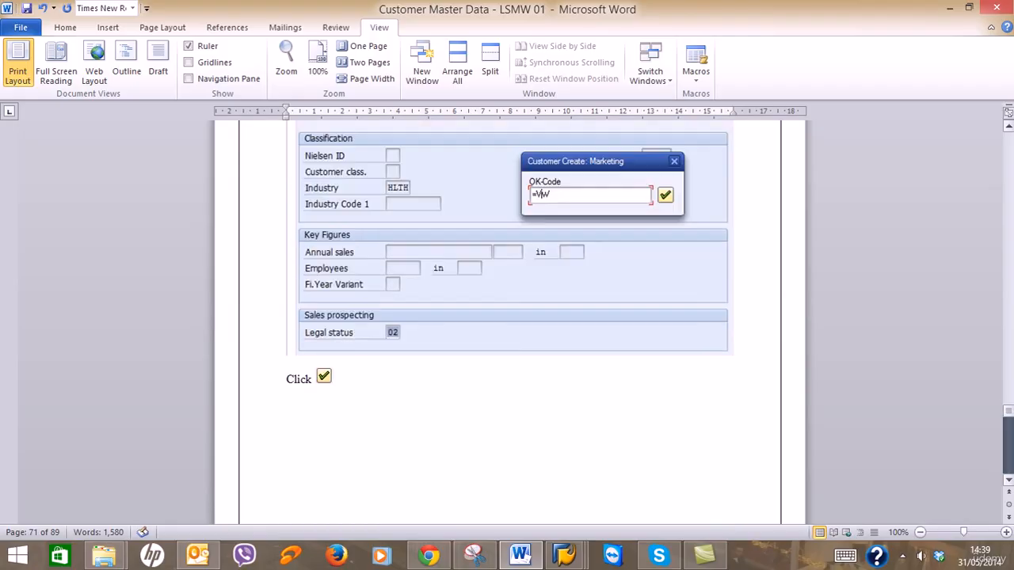
scroll(510, 323, down, 20)
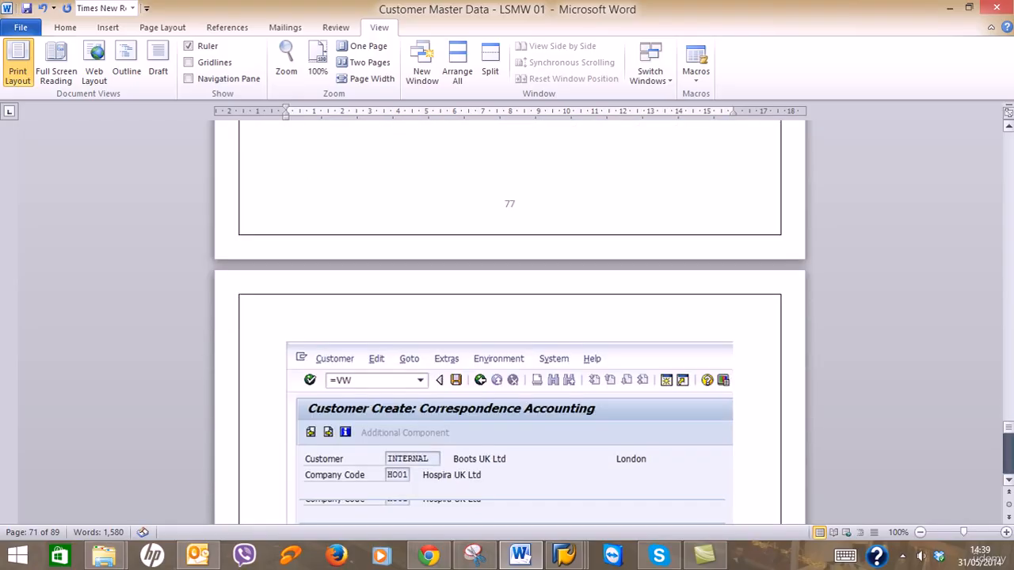
scroll(509, 323, down, 20)
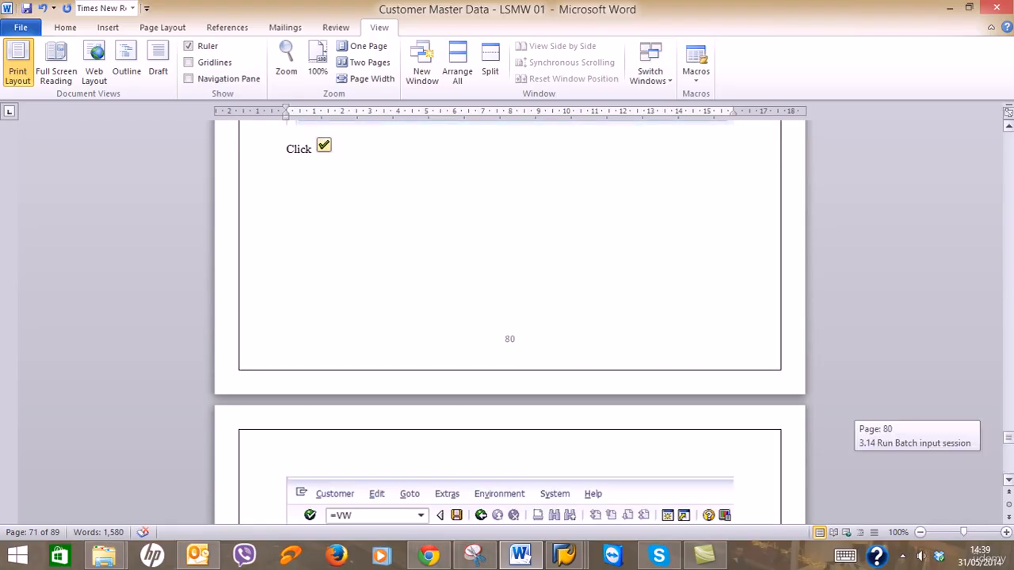
drag(1008, 437, 1008, 461)
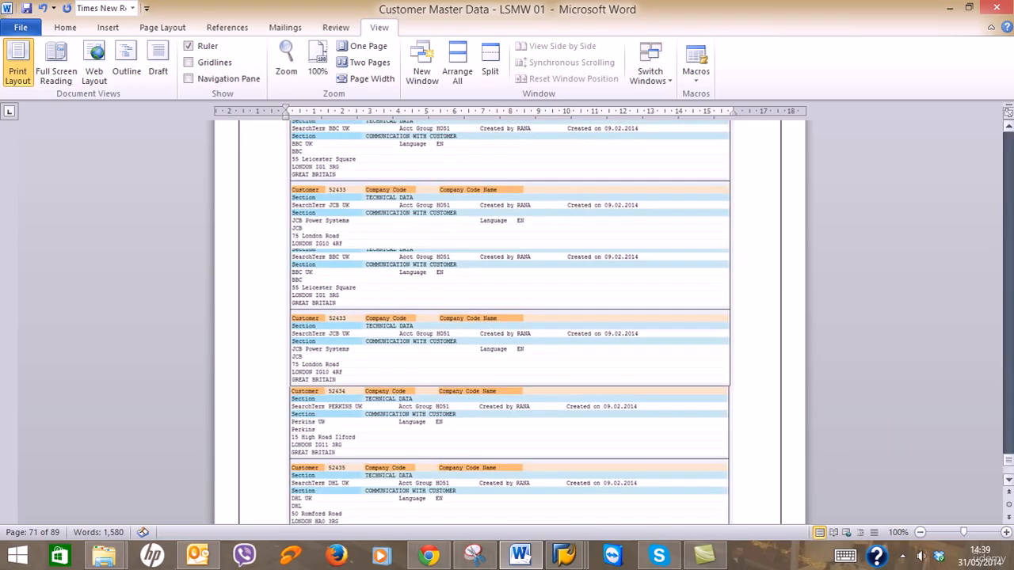
scroll(509, 322, up, 20)
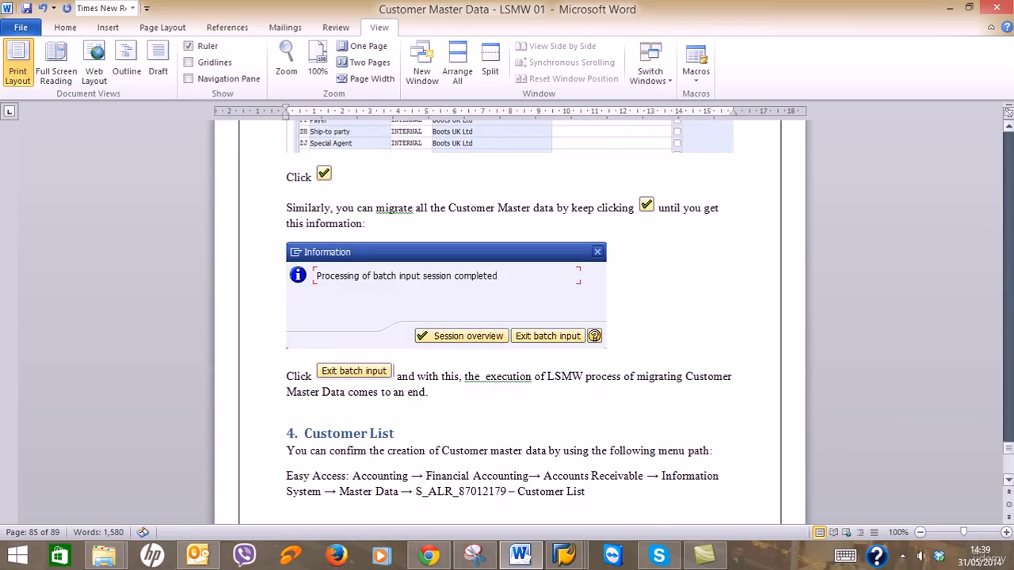
click(1008, 432)
click(1008, 466)
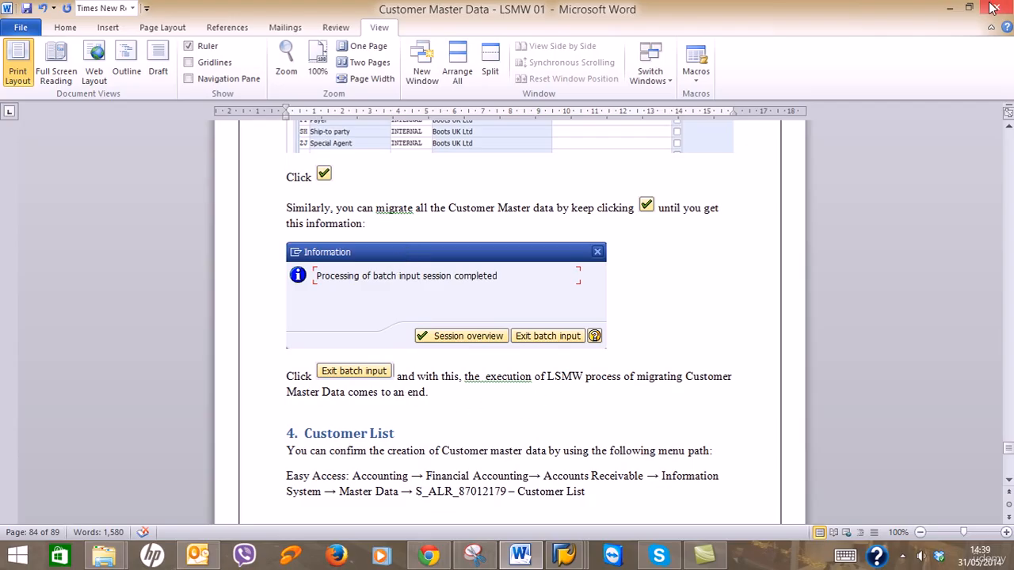
Switch the CUSTOMERS session to Process/foreground, keeping extended log and expert mode on.
click(952, 9)
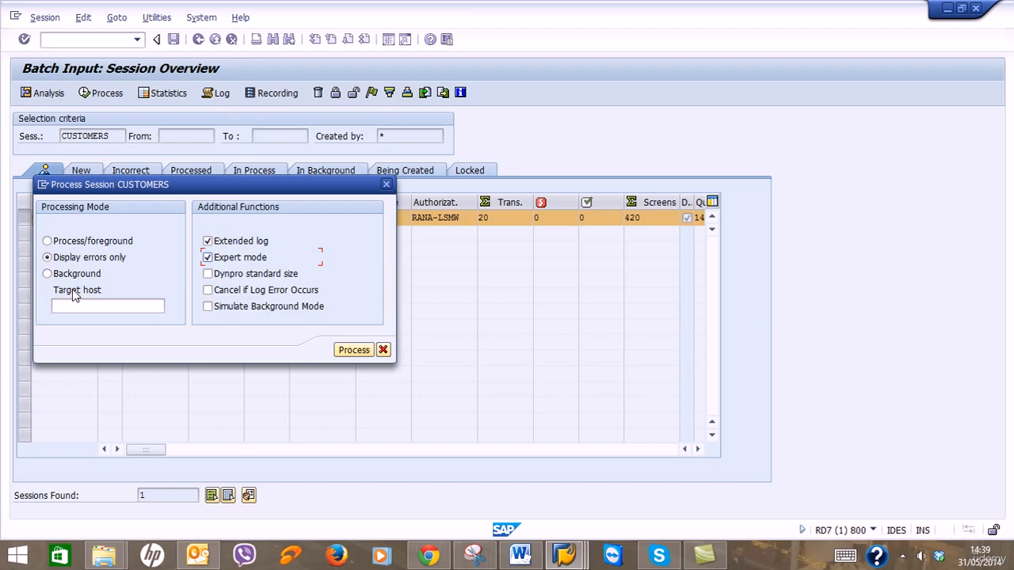
click(69, 246)
Start the CUSTOMERS session and step Morrisons UK Ltd through its address, control and marketing screens.
click(351, 351)
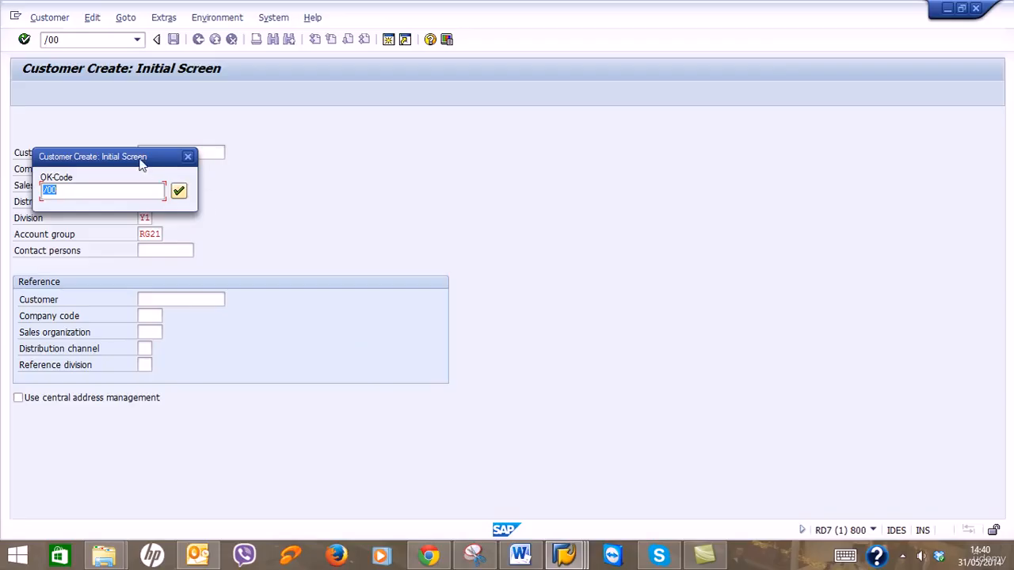
drag(142, 163, 529, 158)
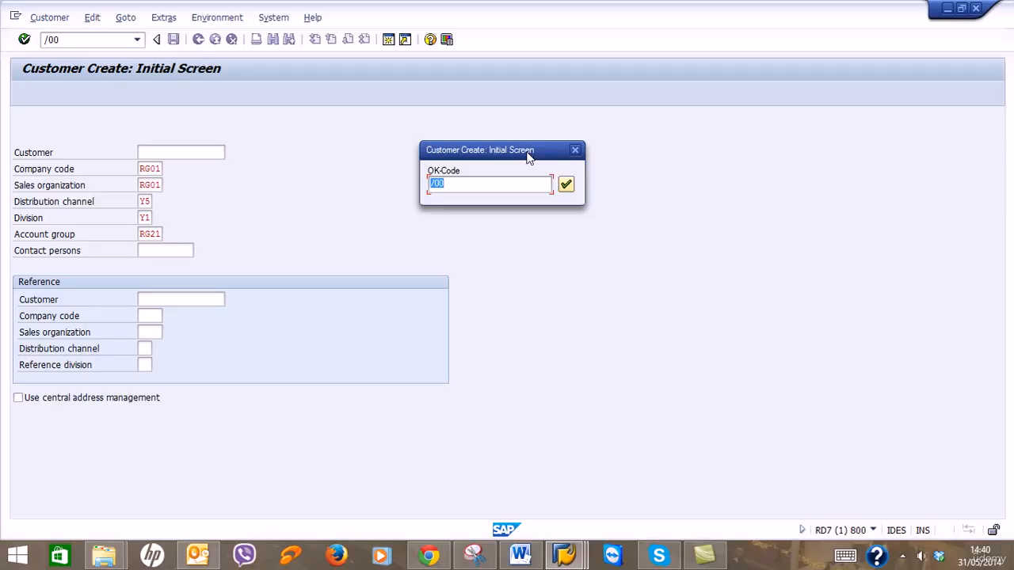
key(Return)
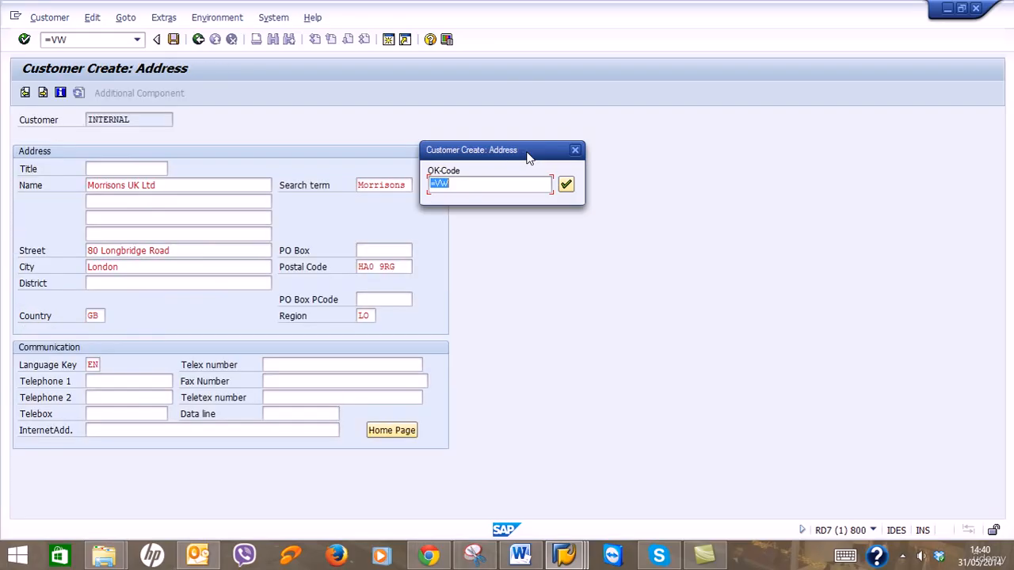
key(Return)
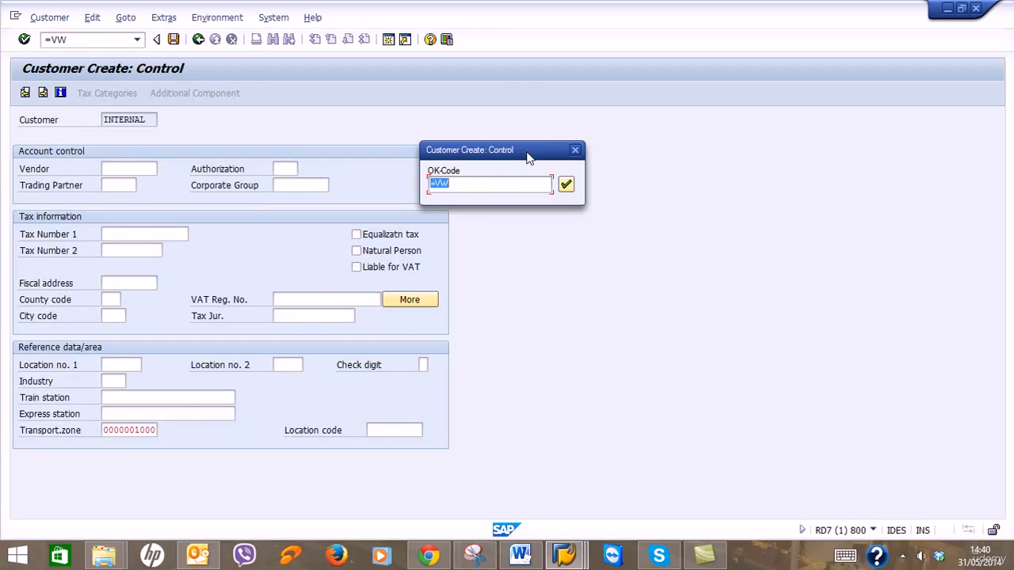
key(Return)
key(Return)
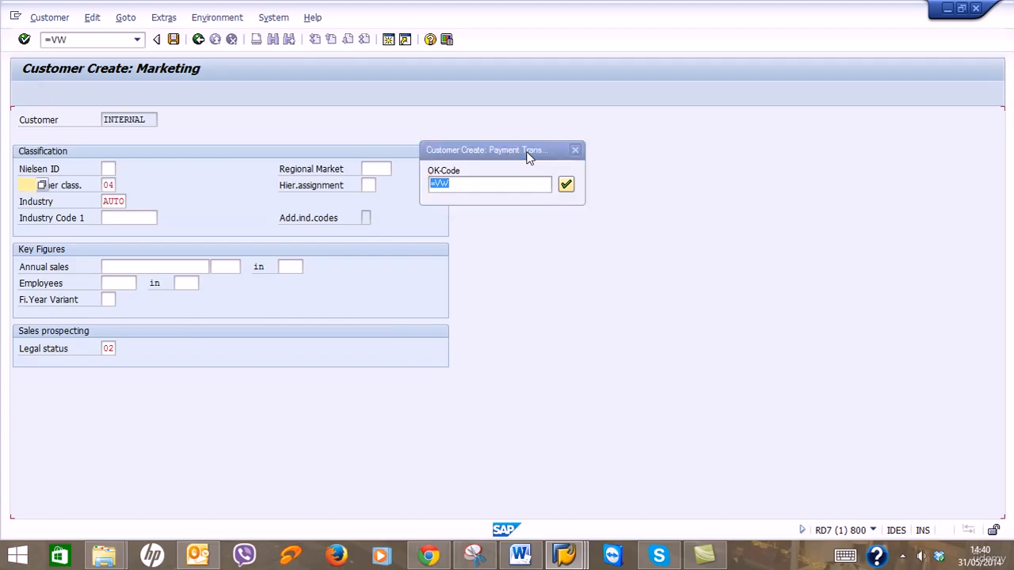
key(Return)
key(Return)
key(Return)
key(Return)
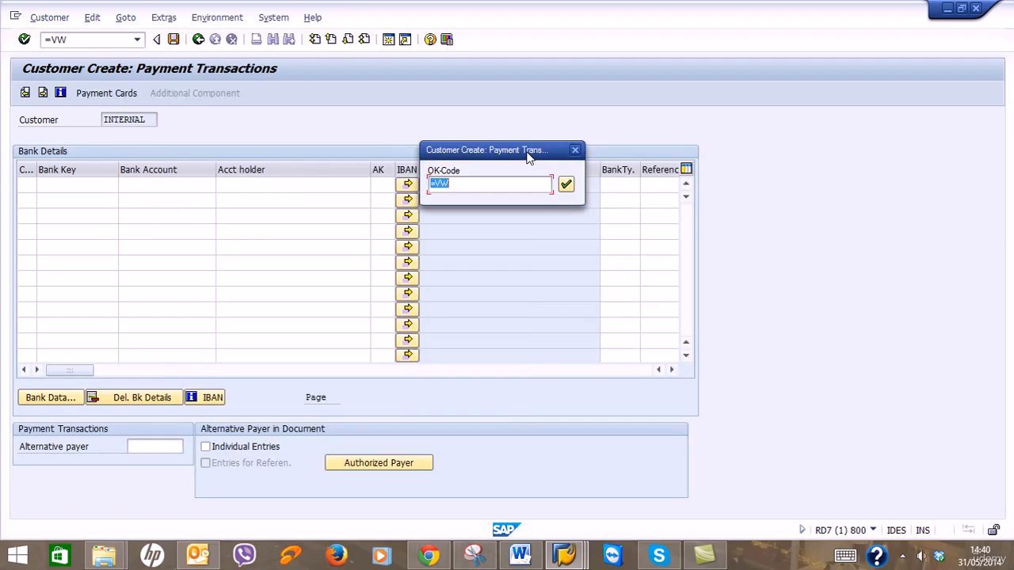
Advance Morrisons UK Ltd through payment, foreign trade, accounting and sales area screens to partner functions.
key(Return)
key(Return)
key(Return)
key(Return)
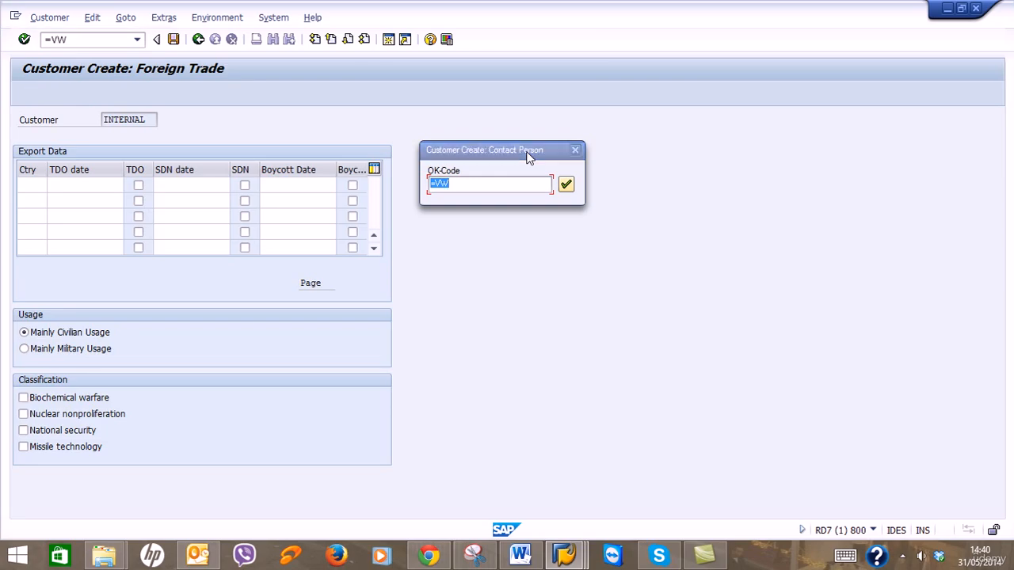
key(Return)
key(Return)
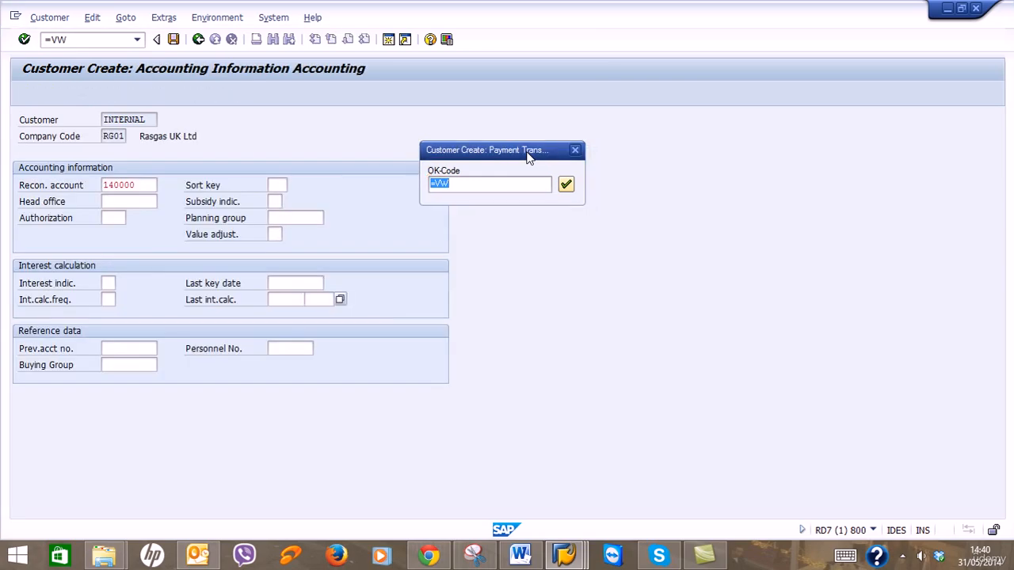
key(Return)
key(Return)
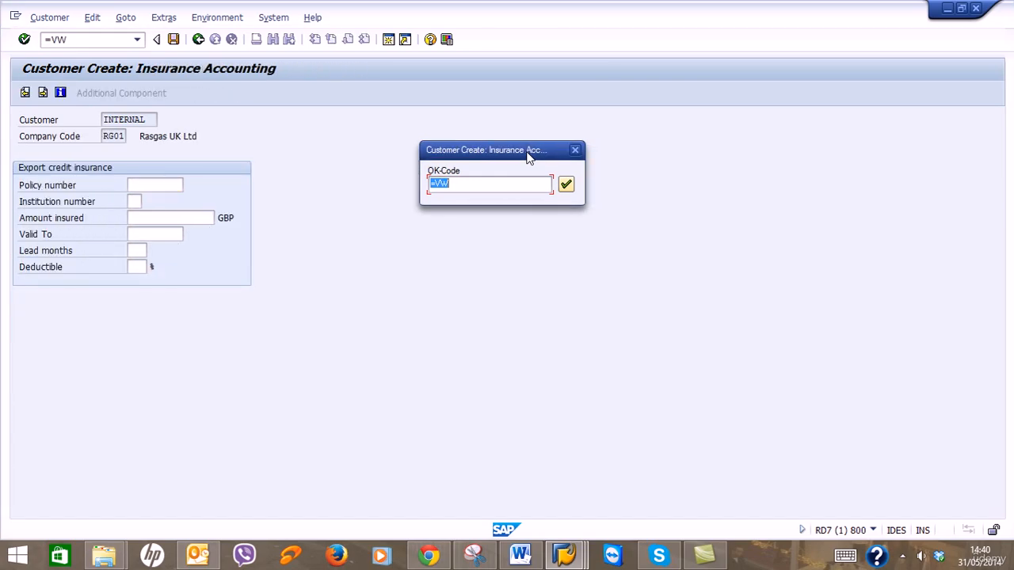
key(Return)
key(Return)
key(Return)
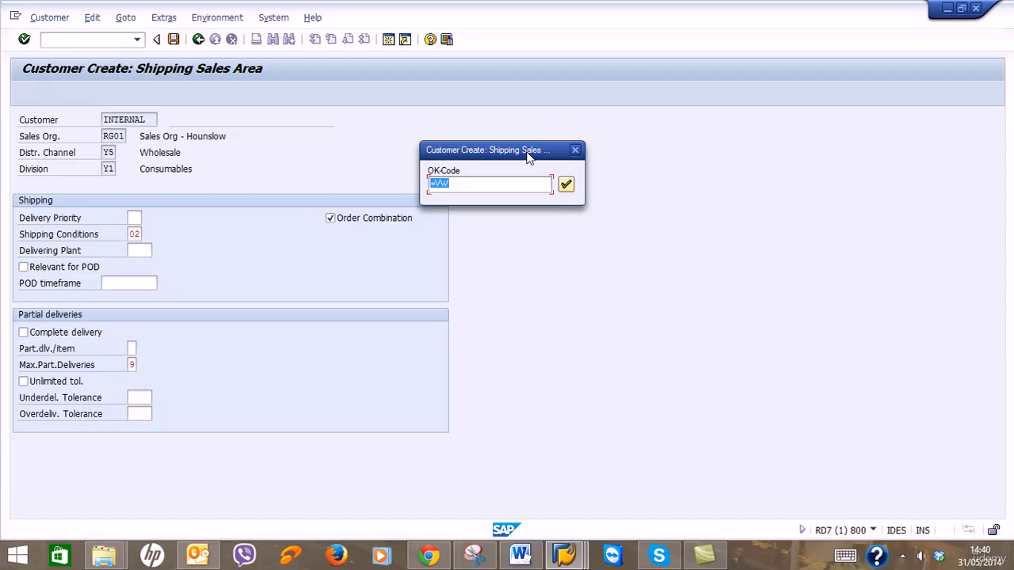
key(Return)
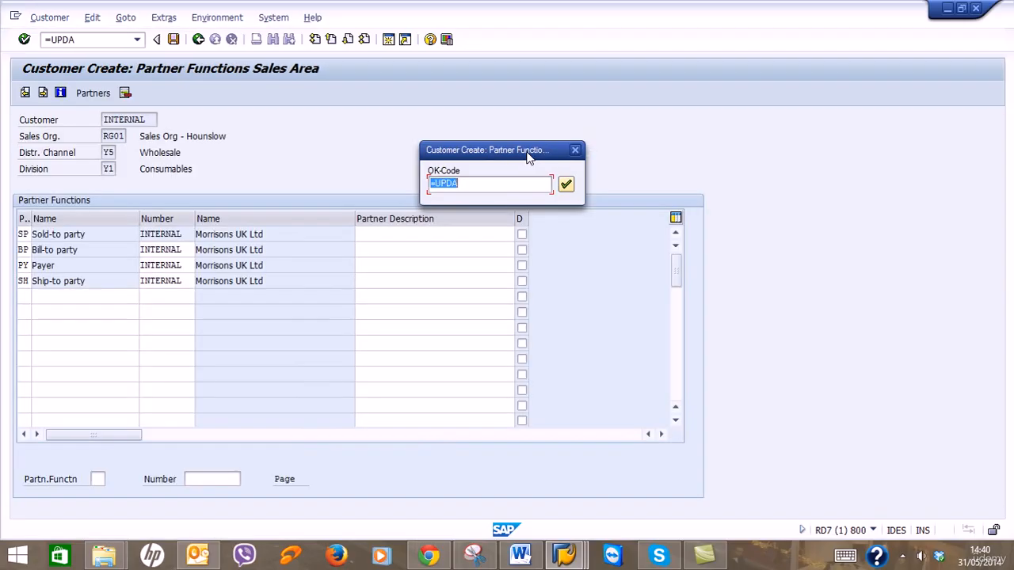
key(Return)
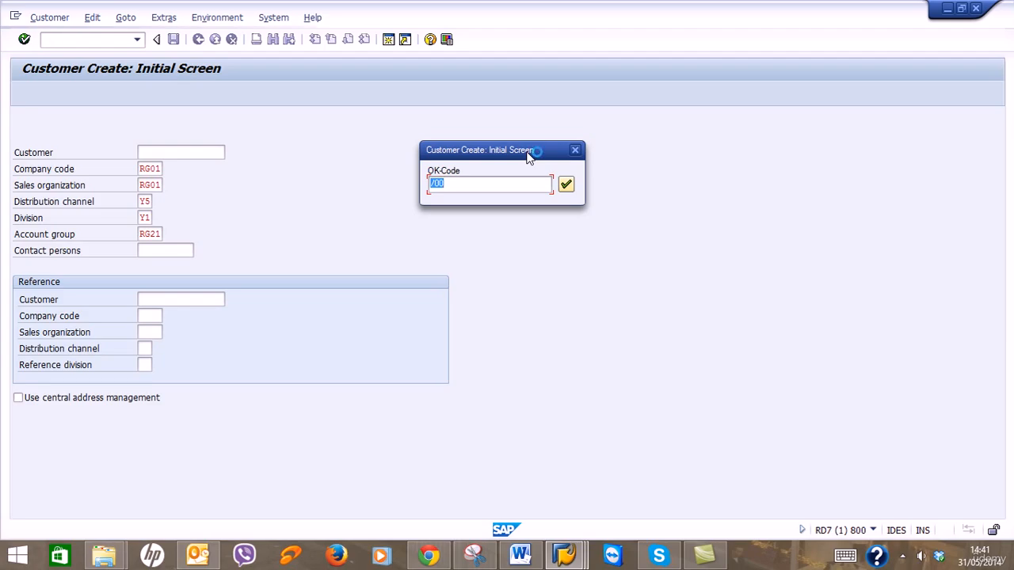
Step Tesco UK Ltd through every screen, keeping the proposed OK-code, and save it with =UPDA.
key(Return)
key(Return)
key(Return)
key(Return)
key(Return)
key(Return)
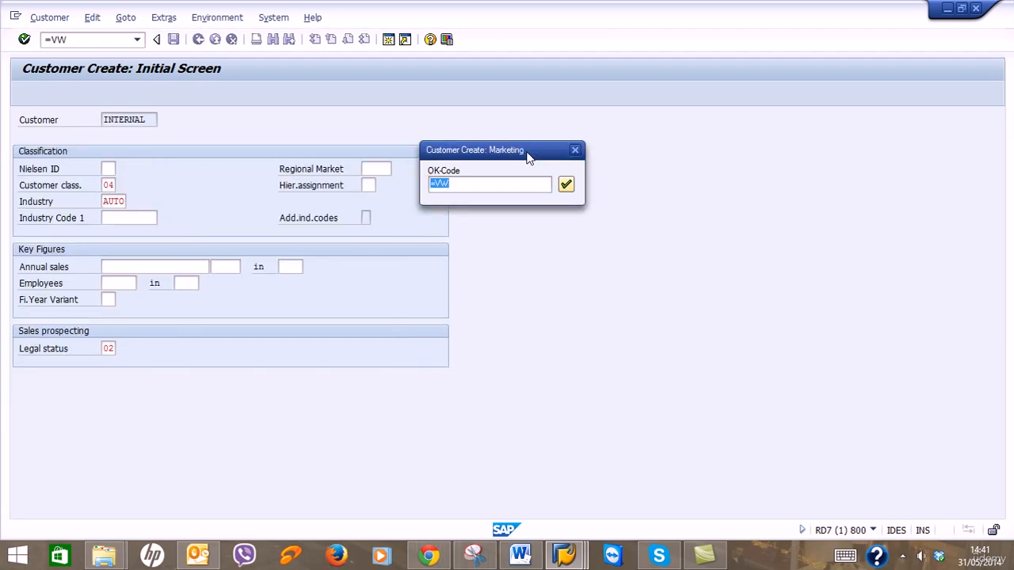
key(Return)
key(Return)
key(Return)
key(Return)
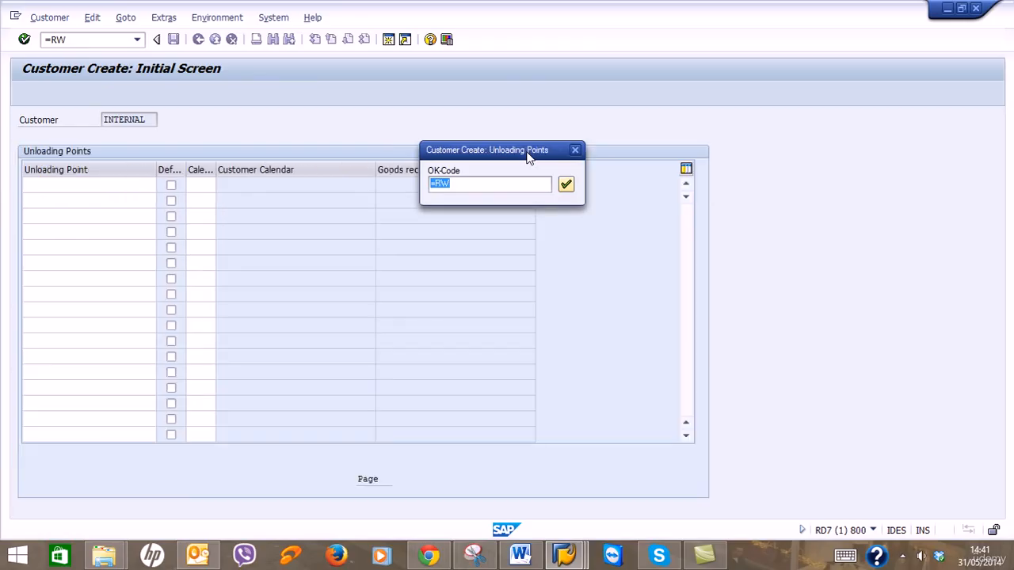
key(Return)
key(Return)
key(Return)
key(Return)
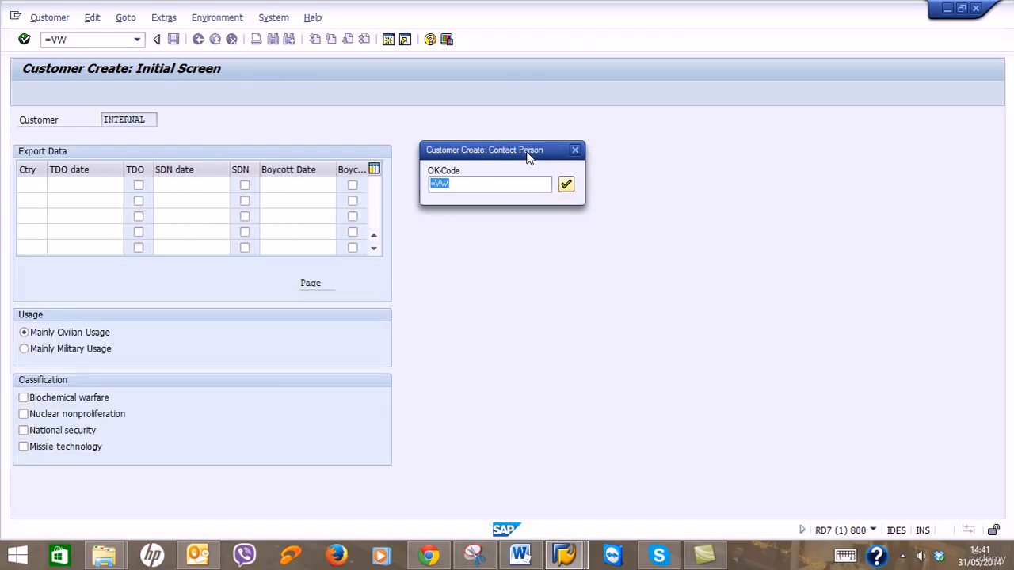
key(Return)
key(Return)
key(Return)
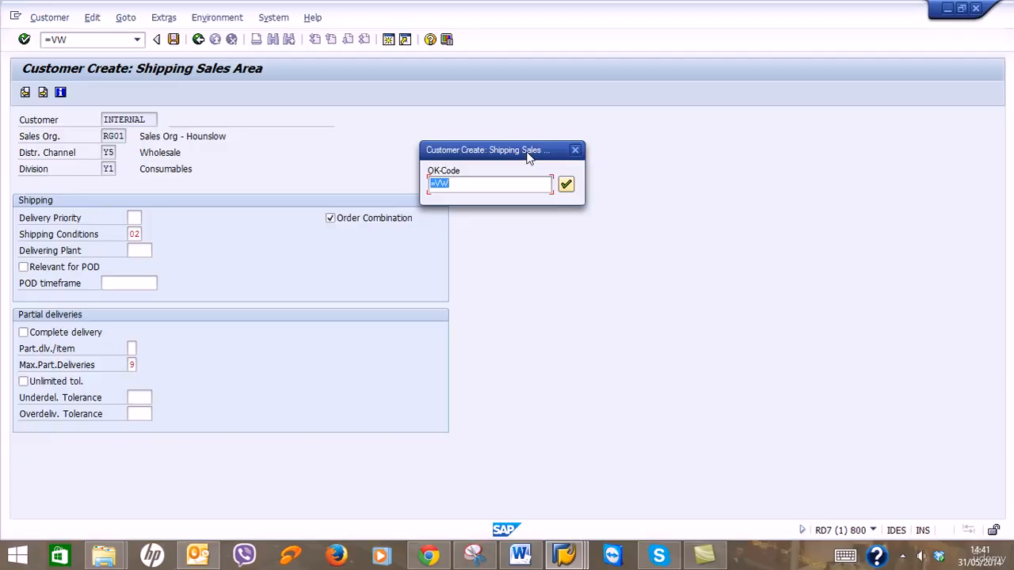
key(BackSpace)
key(ctrl+z)
key(Return)
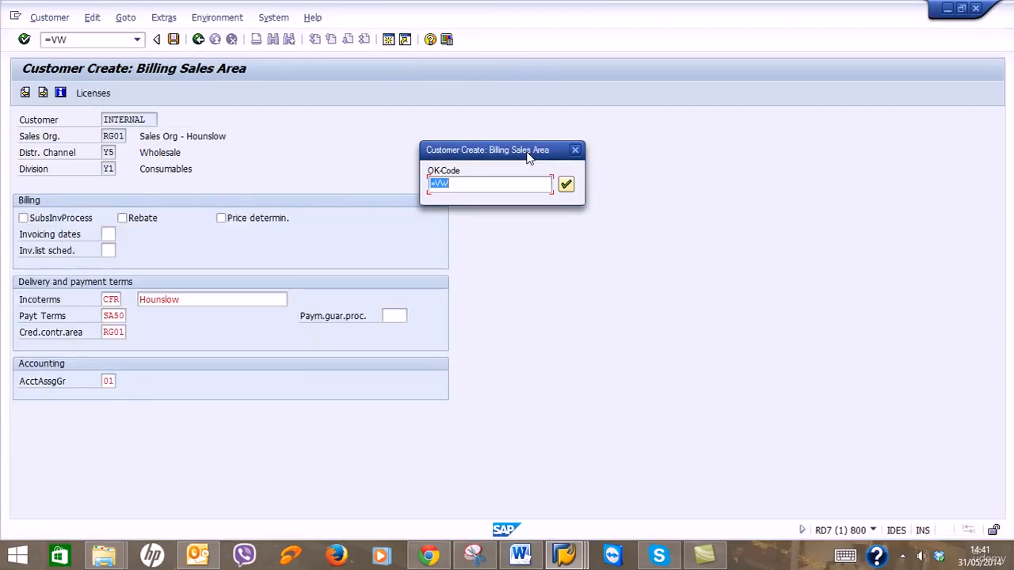
key(Return)
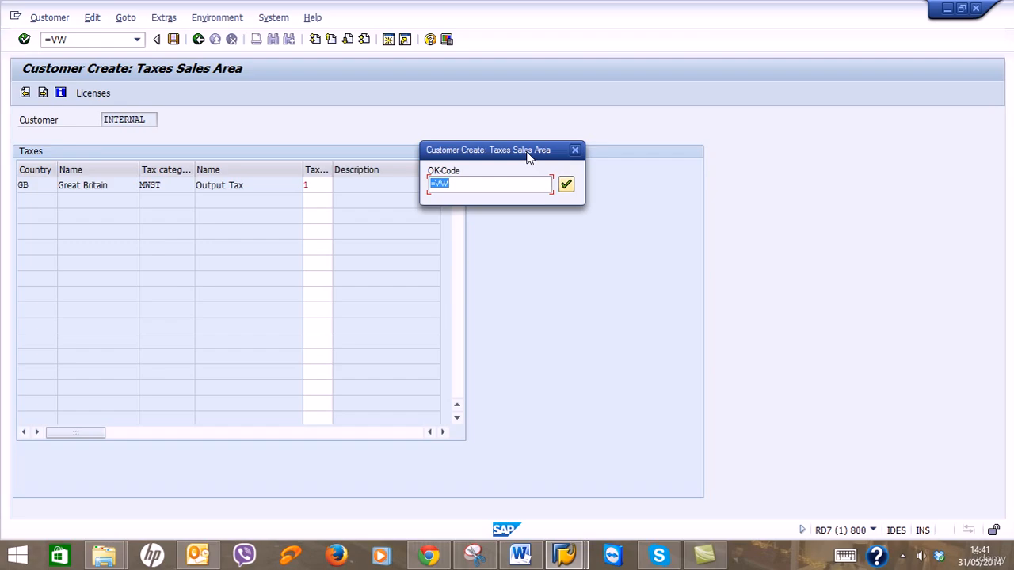
key(Return)
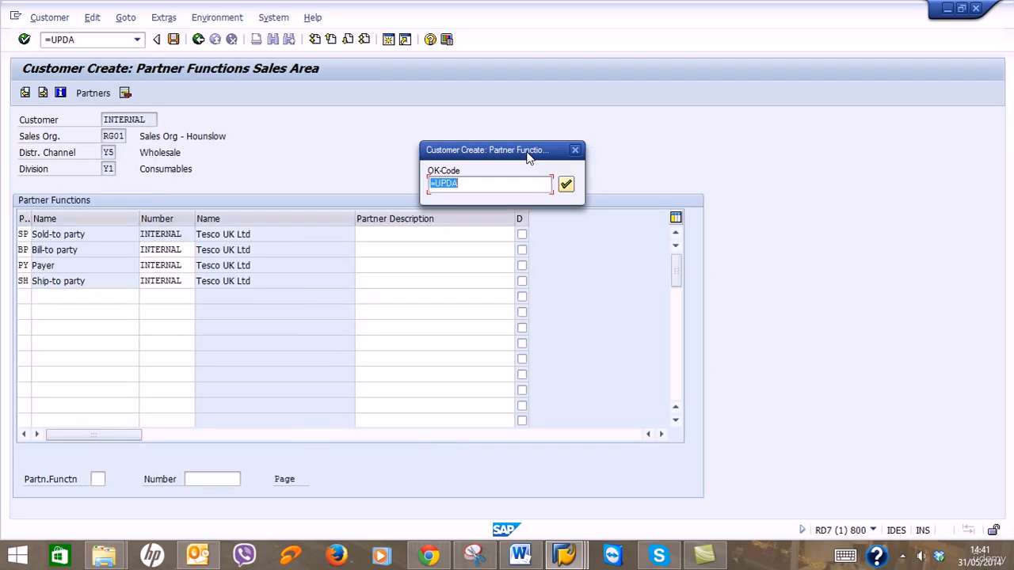
key(Return)
Run the Cost Cutter record through all its screens and save it.
key(Return)
key(Return)
key(Return)
key(Return)
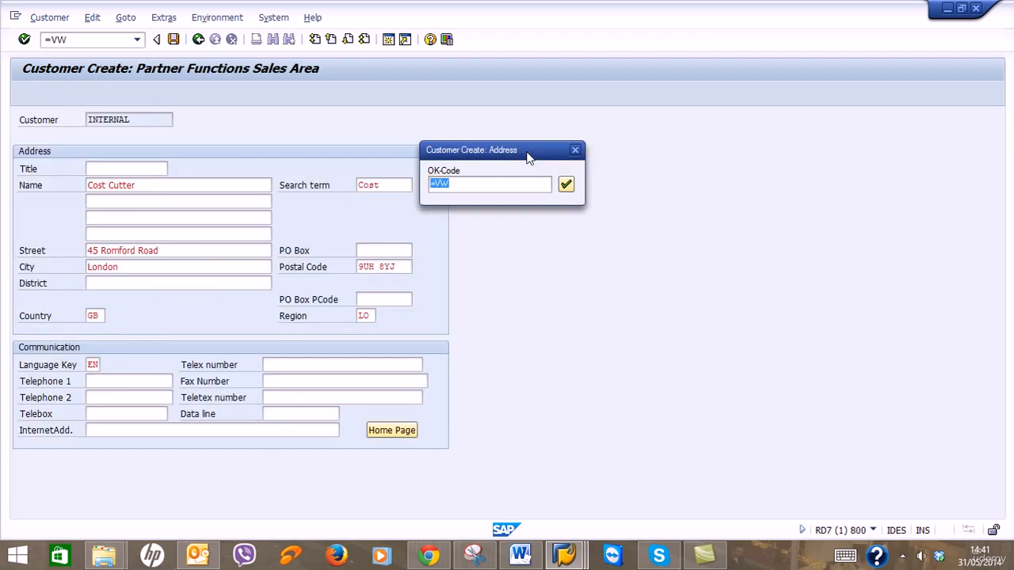
key(Return)
key(Return)
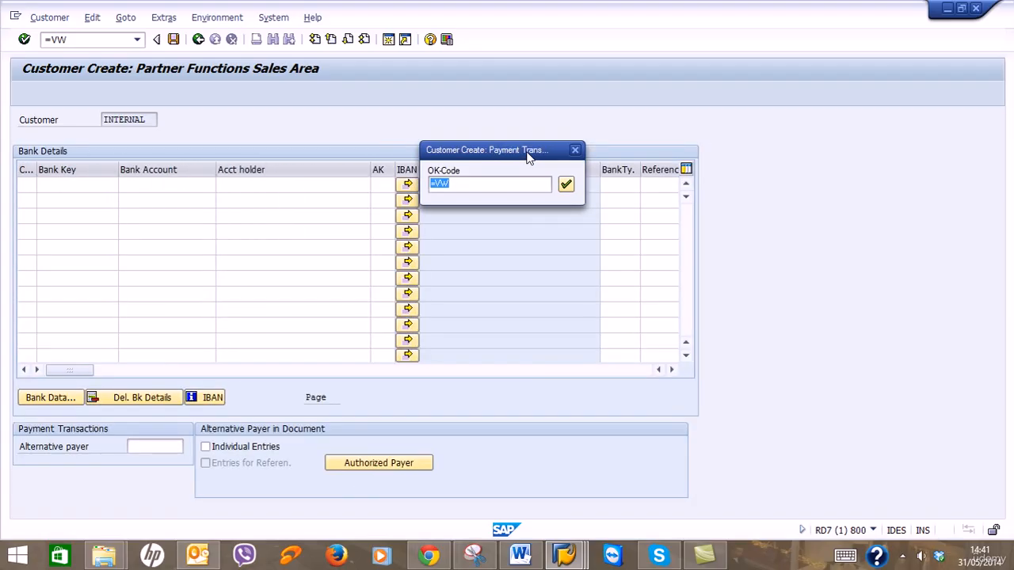
key(Return)
key(Return)
key(Return)
key(Return)
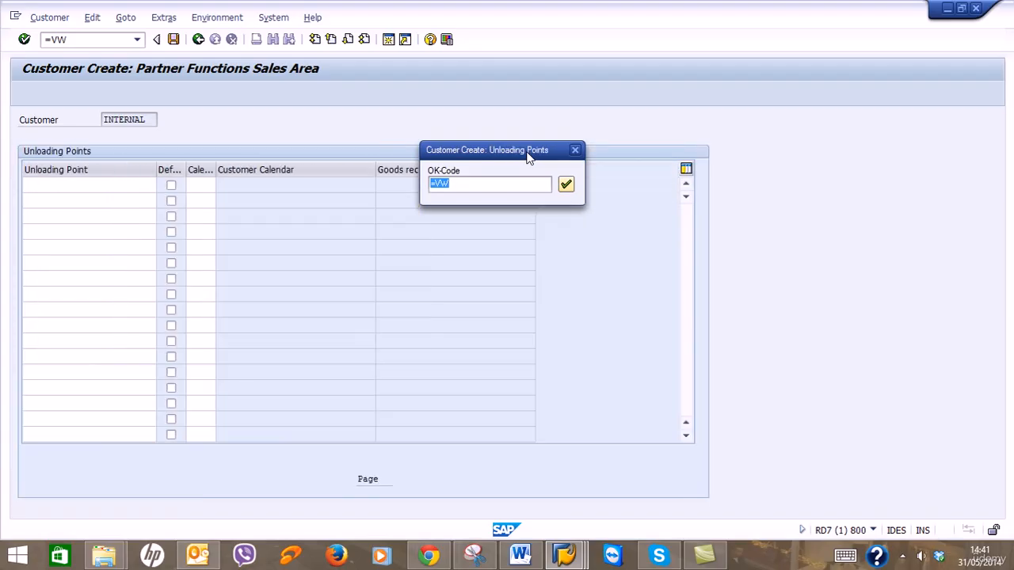
key(Return)
key(Return)
key(Return)
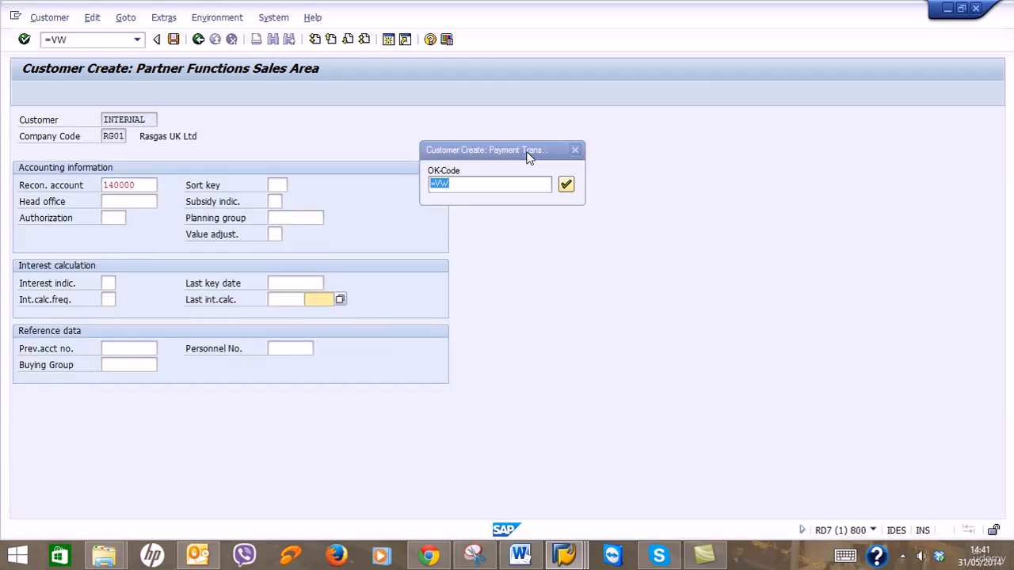
key(Return)
key(Return)
key(Return)
key(Return)
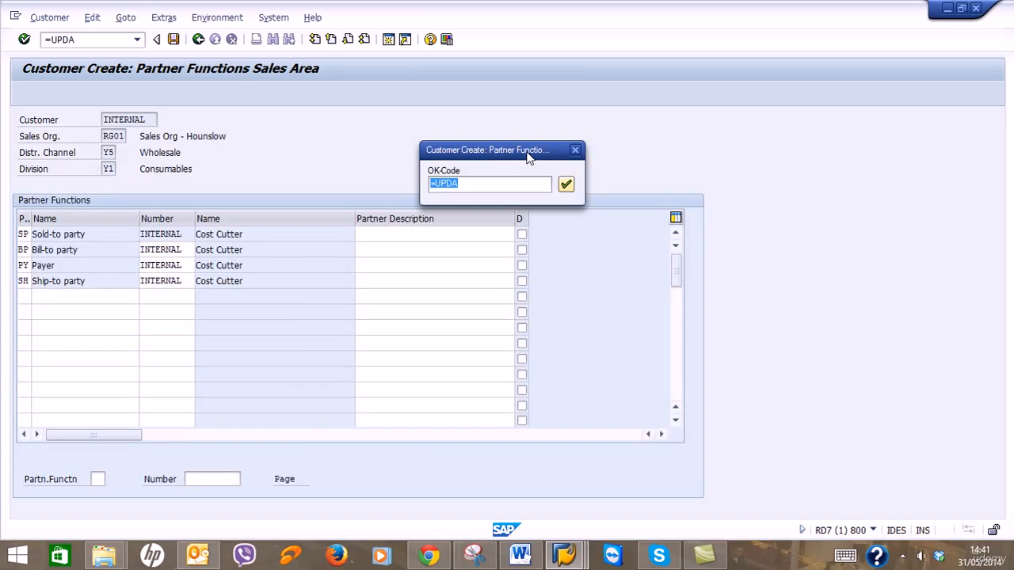
key(Return)
Step the Costco record through payment, accounting and sales screens to its partner functions.
key(Return)
key(Return)
key(Return)
key(Return)
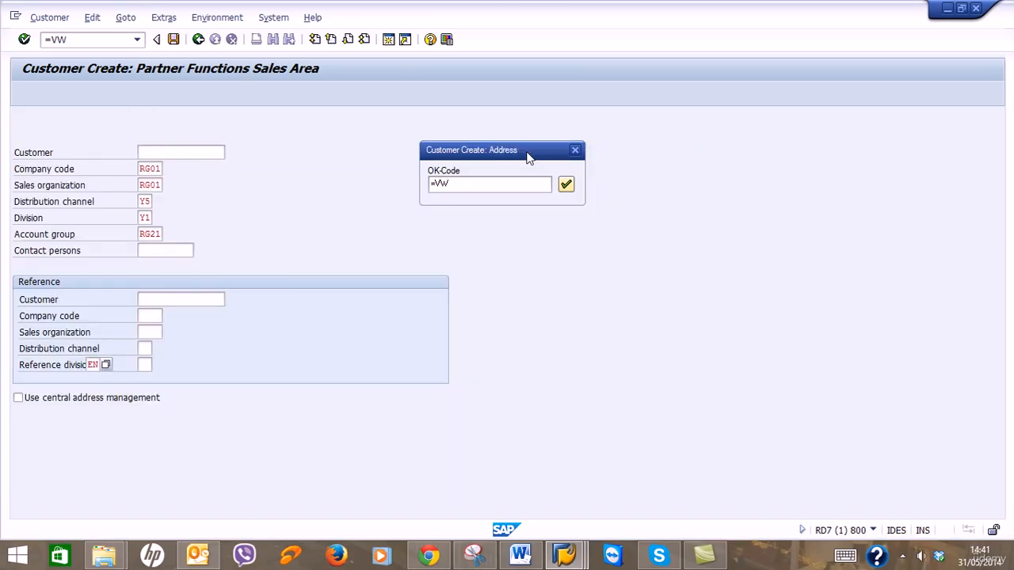
key(Return)
key(Return)
key(Return)
key(Return)
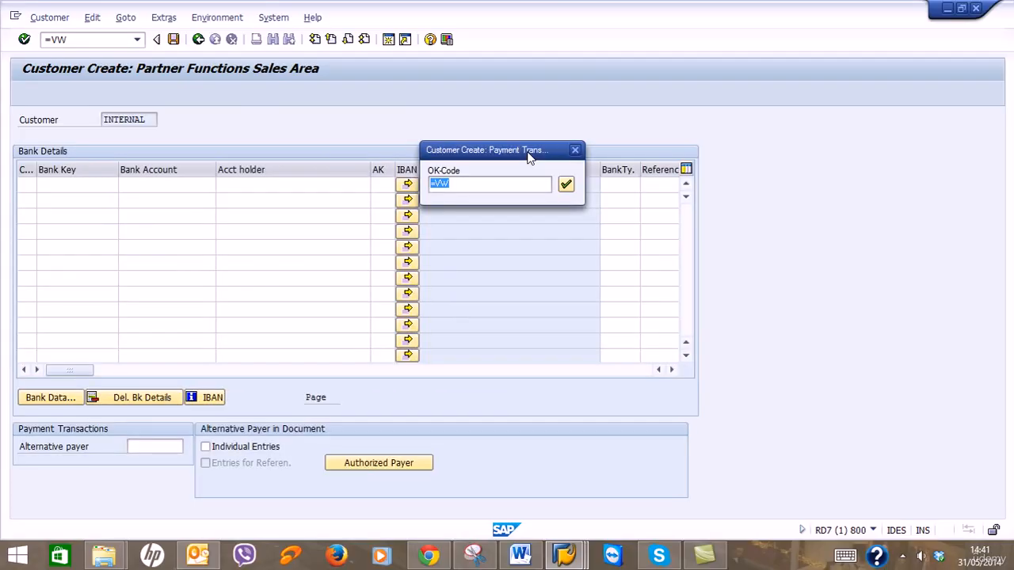
key(Return)
key(Return)
key(Return)
key(Return)
key(Return)
key(Return)
key(Return)
key(Return)
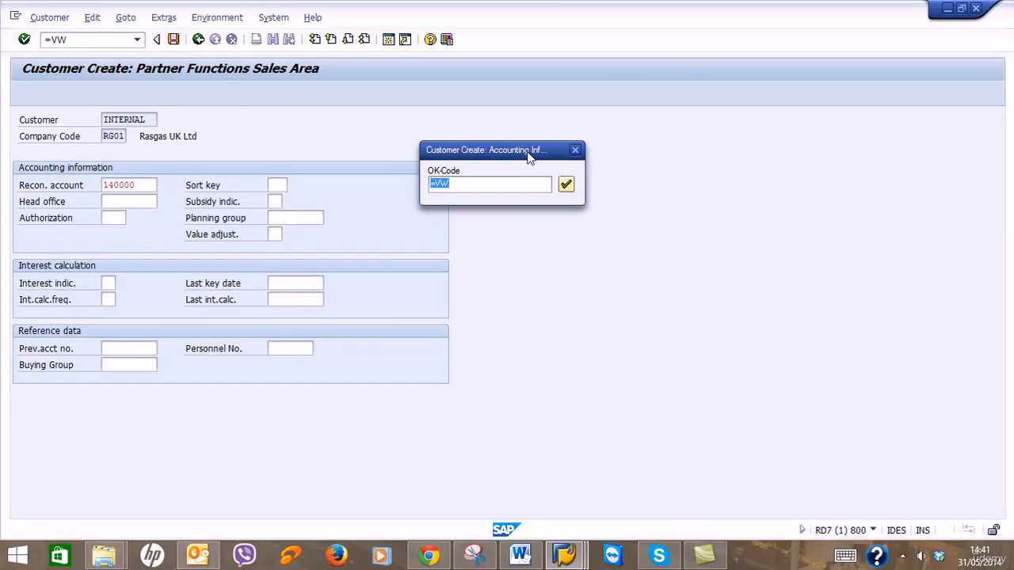
key(Return)
key(Return)
key(Return)
key(Return)
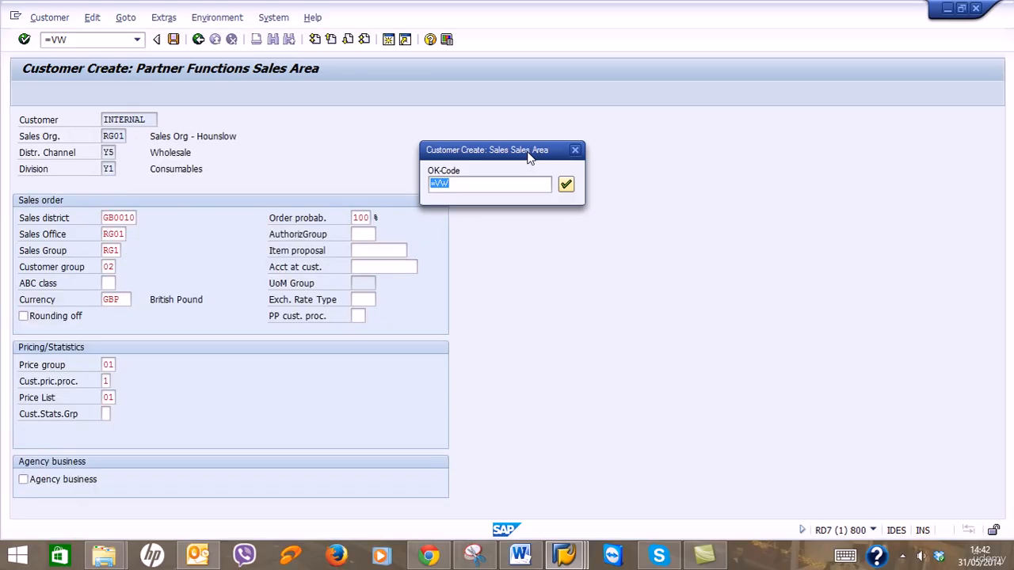
key(Return)
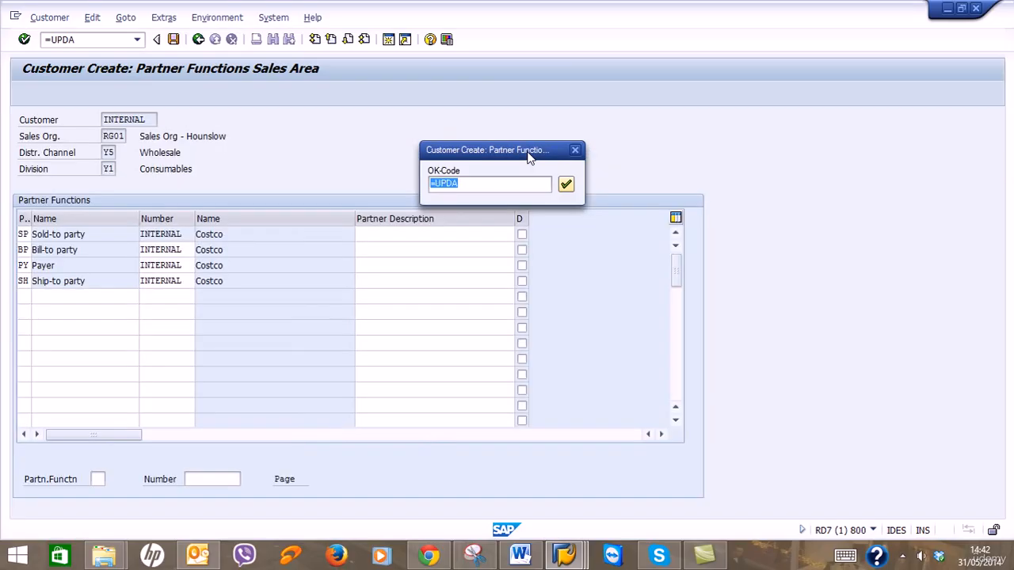
key(Return)
key(Return)
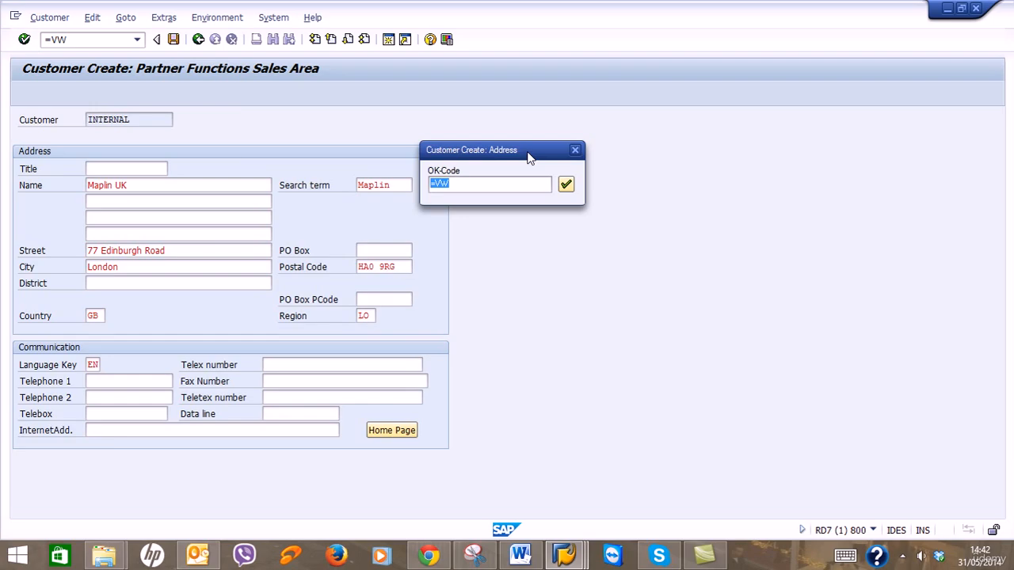
Step the Maplin UK record through all screens to partner functions and save it.
key(Return)
key(Return)
key(Return)
key(Return)
key(Return)
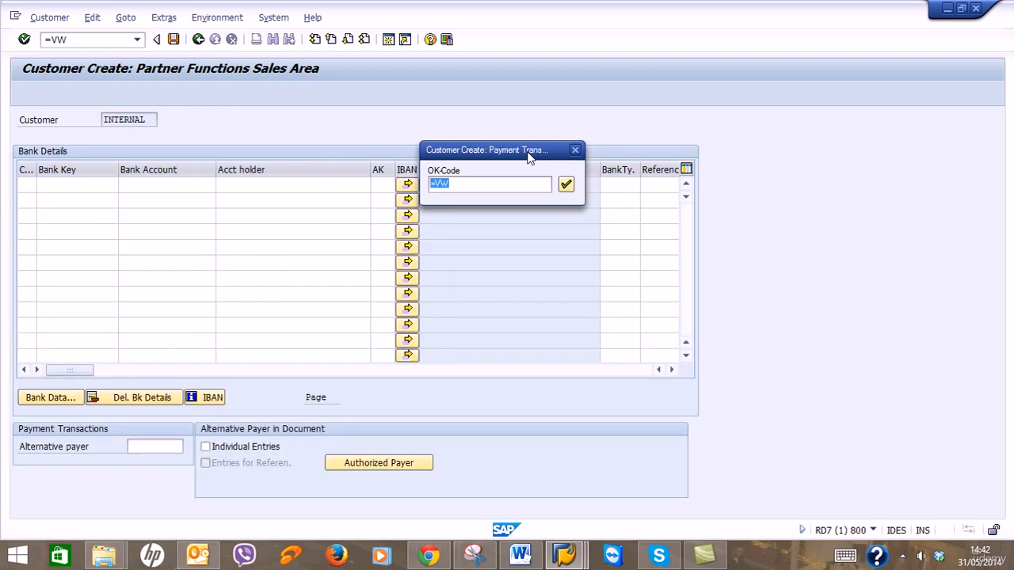
key(Return)
key(Return)
key(Return)
key(Return)
key(Return)
key(Return)
key(Return)
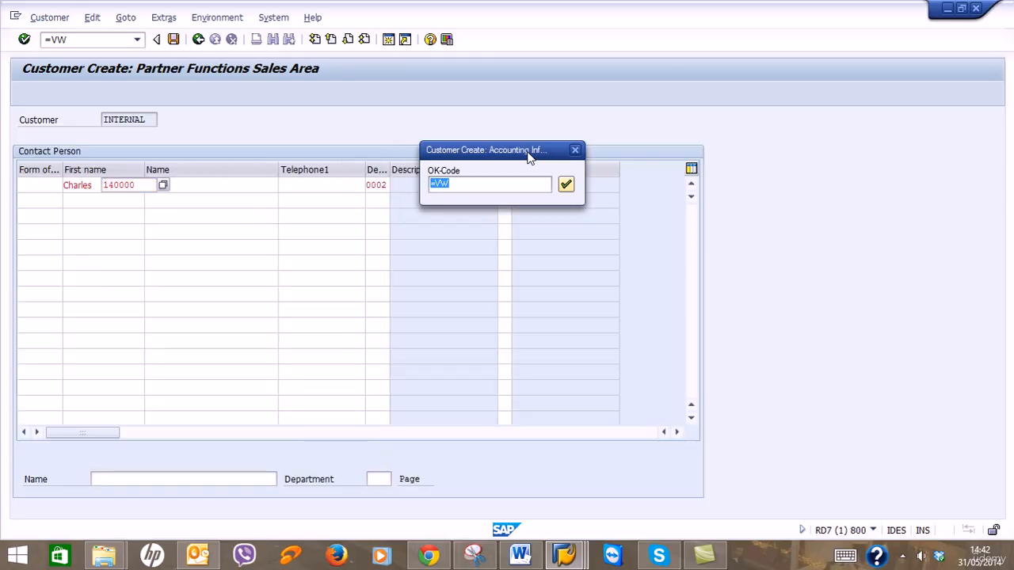
key(Return)
key(Return)
key(Return)
key(Return)
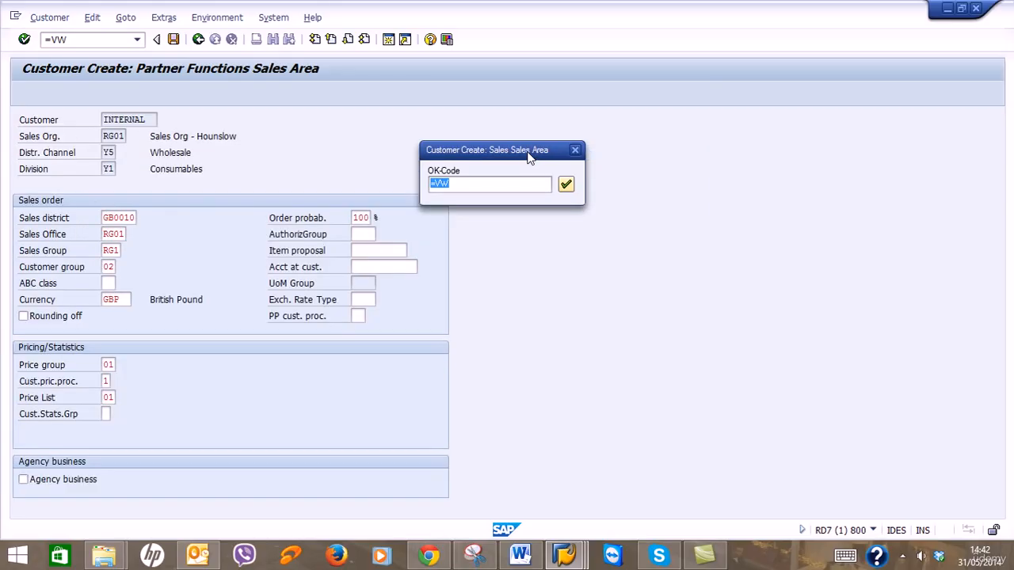
key(Return)
key(Return)
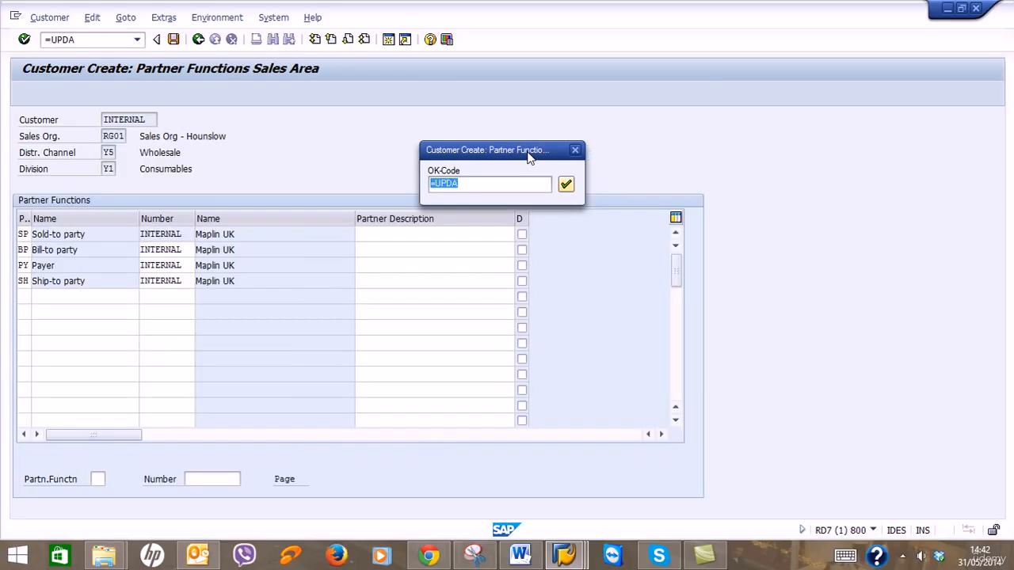
key(Return)
key(Return)
key(Return)
key(Return)
key(Return)
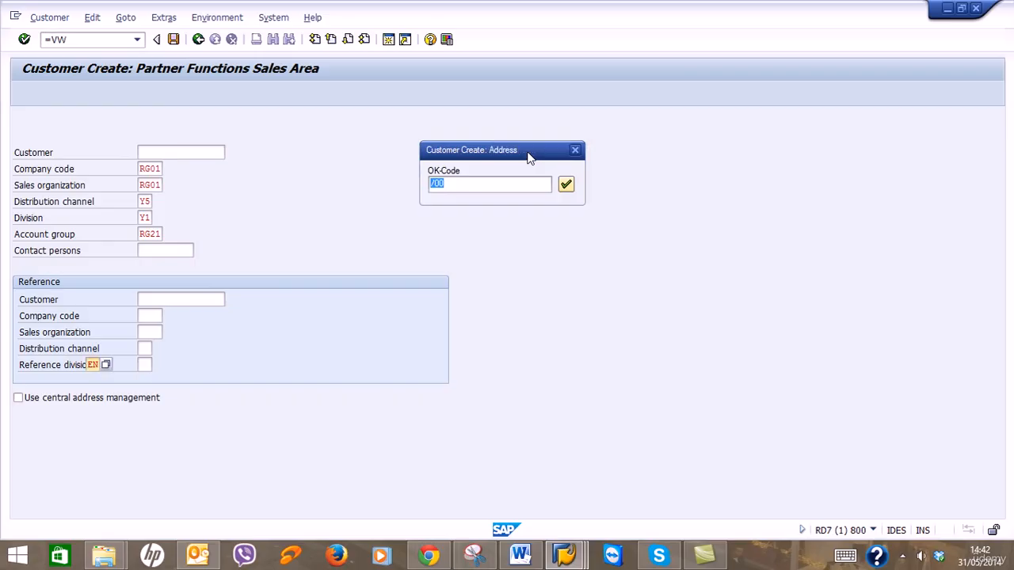
Process the Currys UK record through accounting and sales area screens and post it.
key(Return)
key(Return)
key(Return)
key(Return)
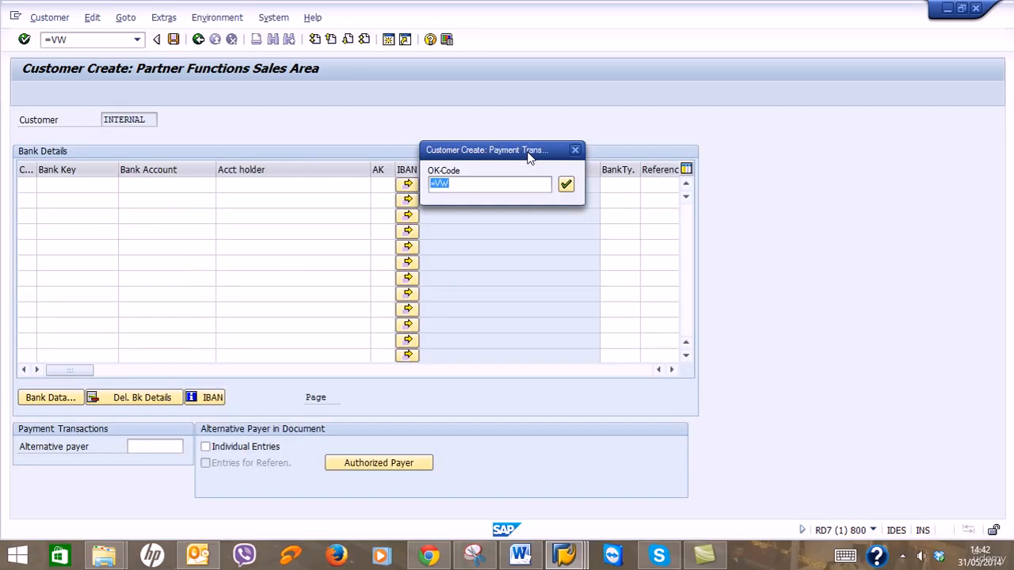
key(Return)
key(Return)
key(Return)
key(Return)
key(Return)
key(Return)
key(Return)
key(Return)
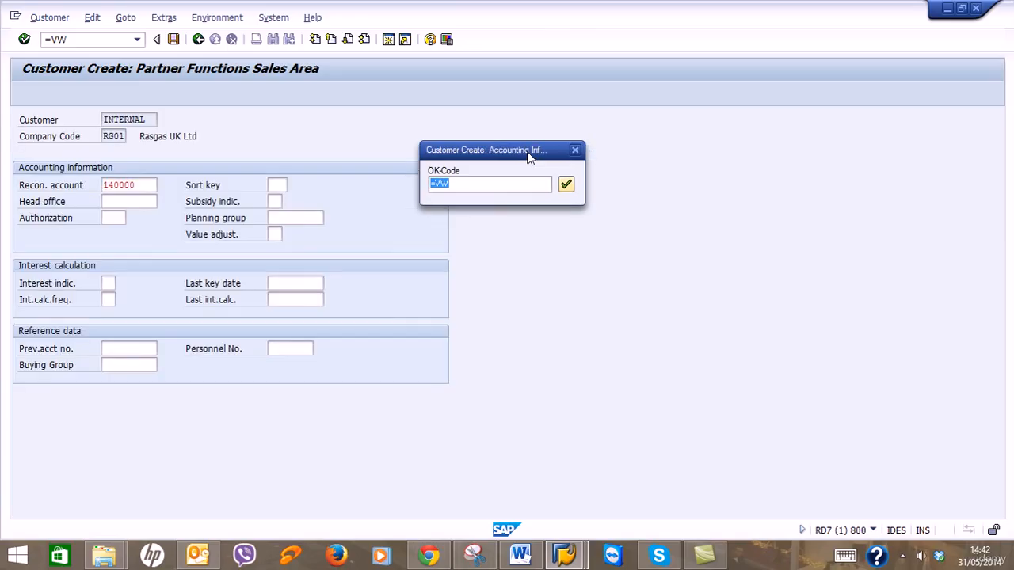
key(Return)
key(Return)
key(Return)
key(Return)
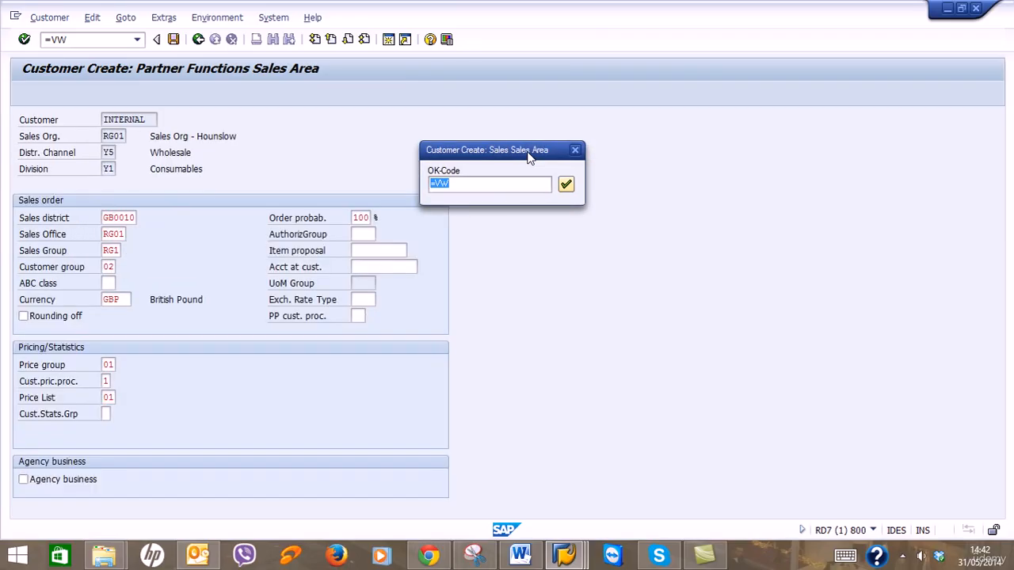
key(Return)
key(Return)
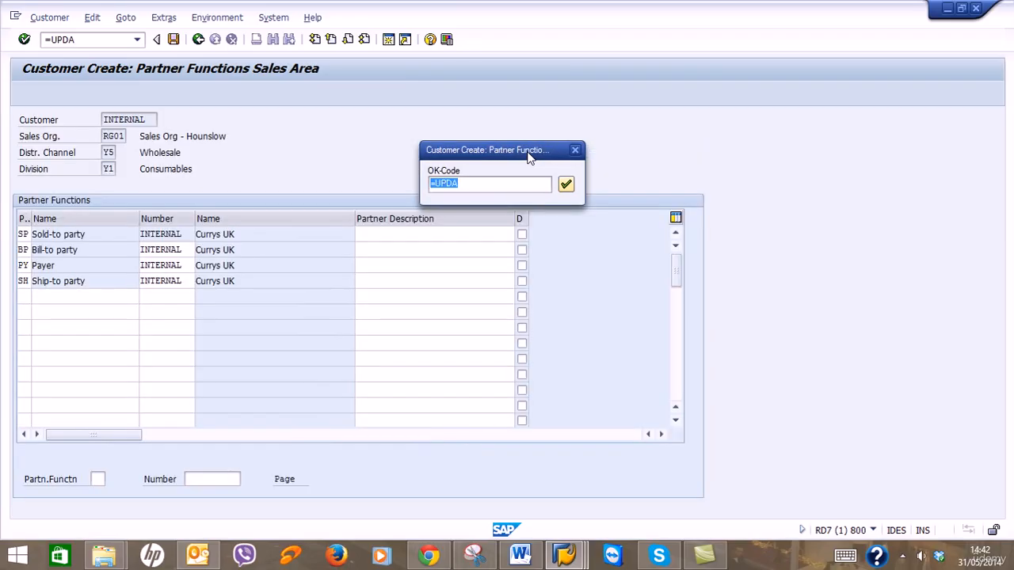
Run the PCWorld record through every screen and save it.
key(Return)
key(Return)
key(Return)
key(Return)
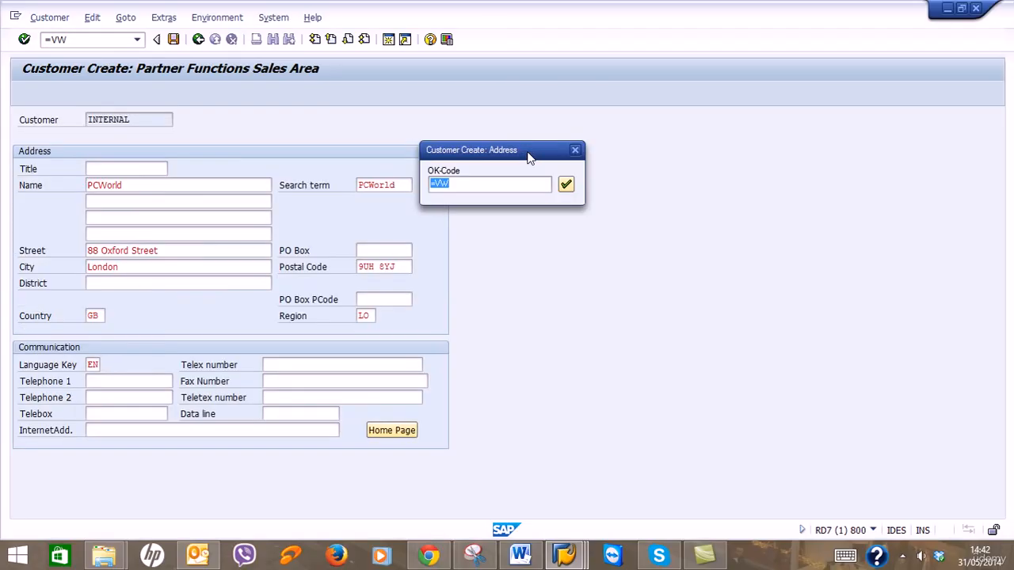
key(Return)
key(Return)
key(Return)
key(Return)
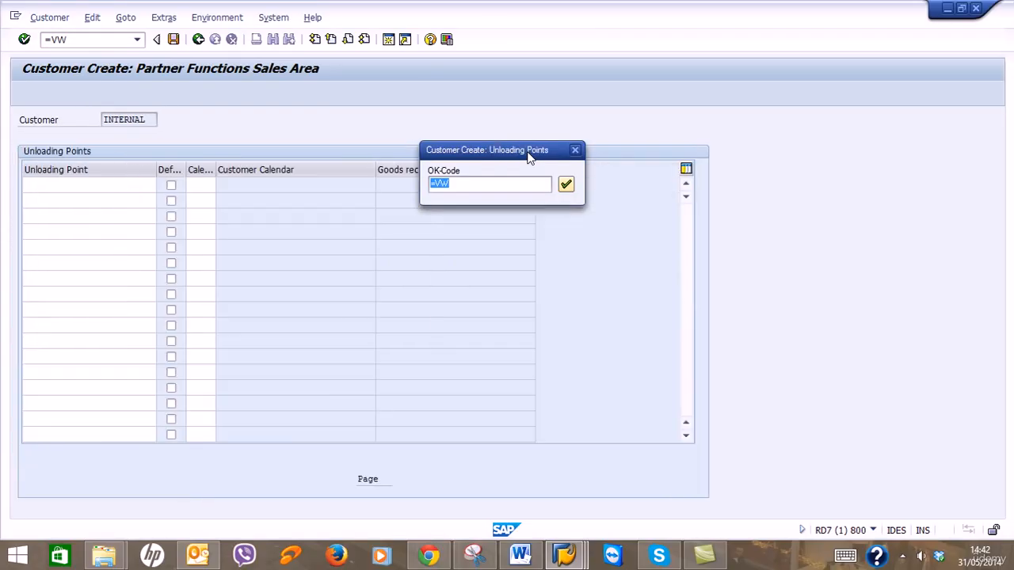
key(Return)
key(Return)
key(Return)
key(Return)
key(Return)
key(Return)
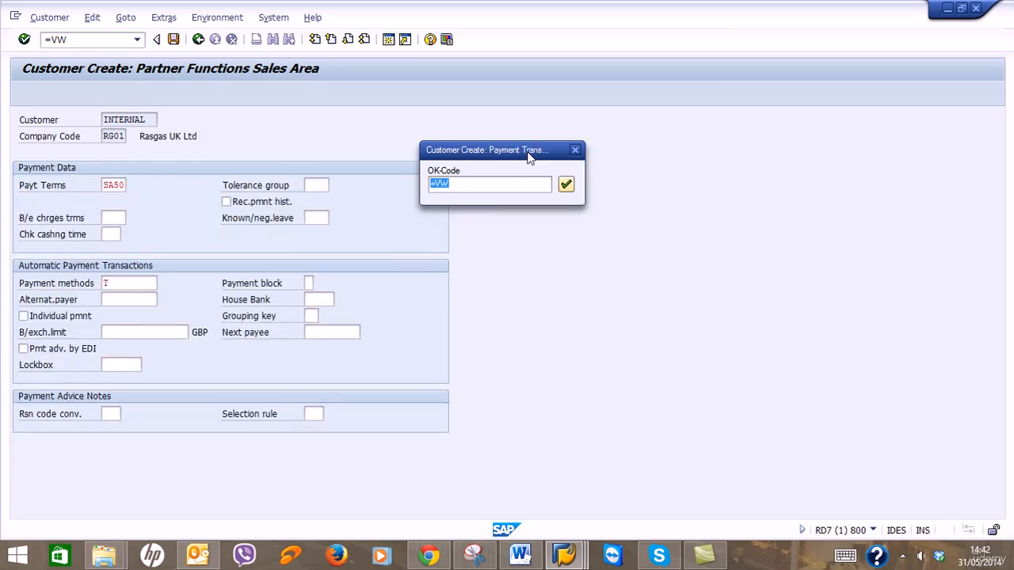
key(Return)
key(Return)
key(Return)
key(Return)
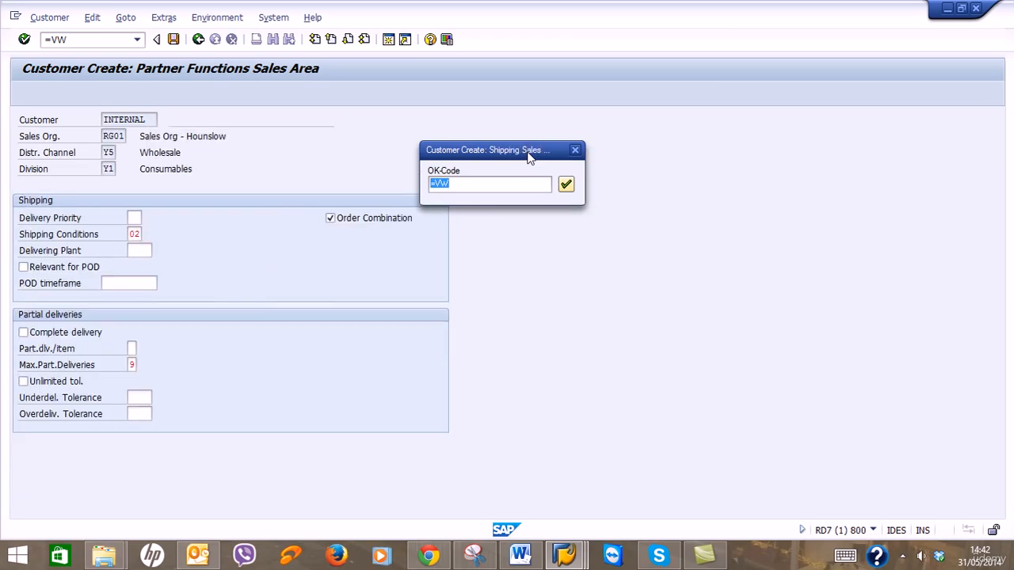
key(Return)
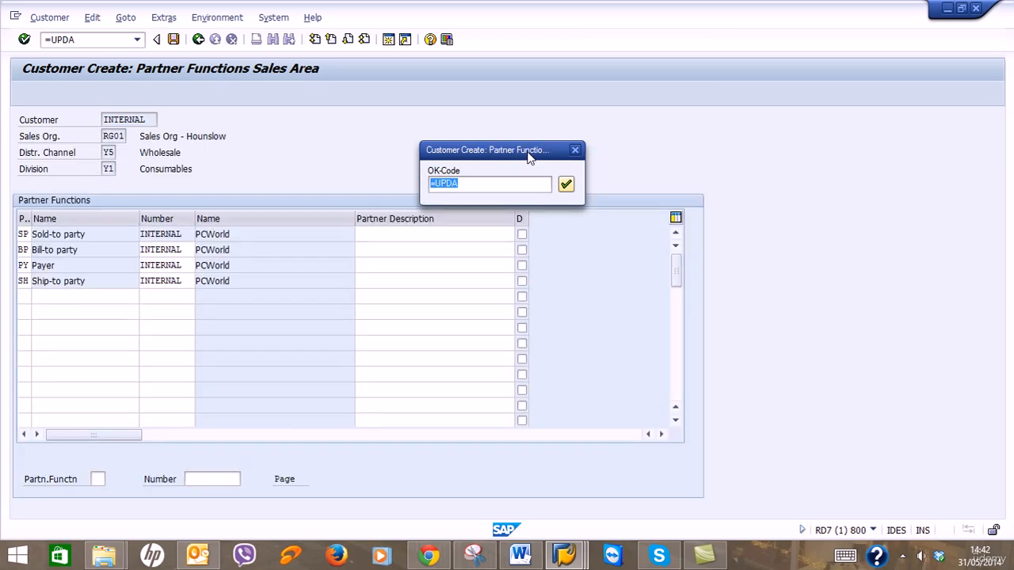
key(Return)
key(Return)
key(Return)
key(Return)
key(Return)
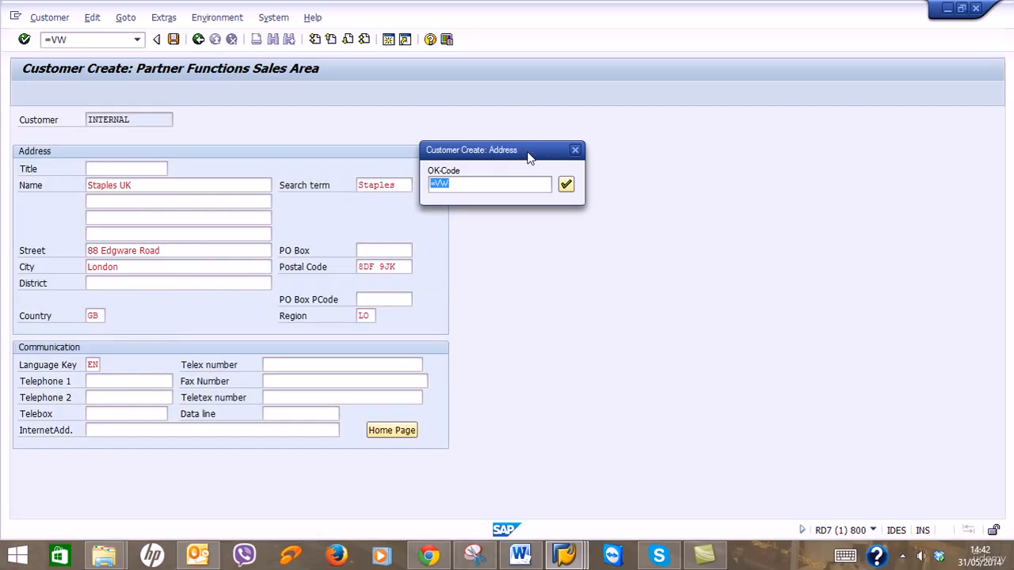
Step Staples UK through unloading, payment and sales screens and save it.
key(Return)
key(Return)
key(Return)
key(Return)
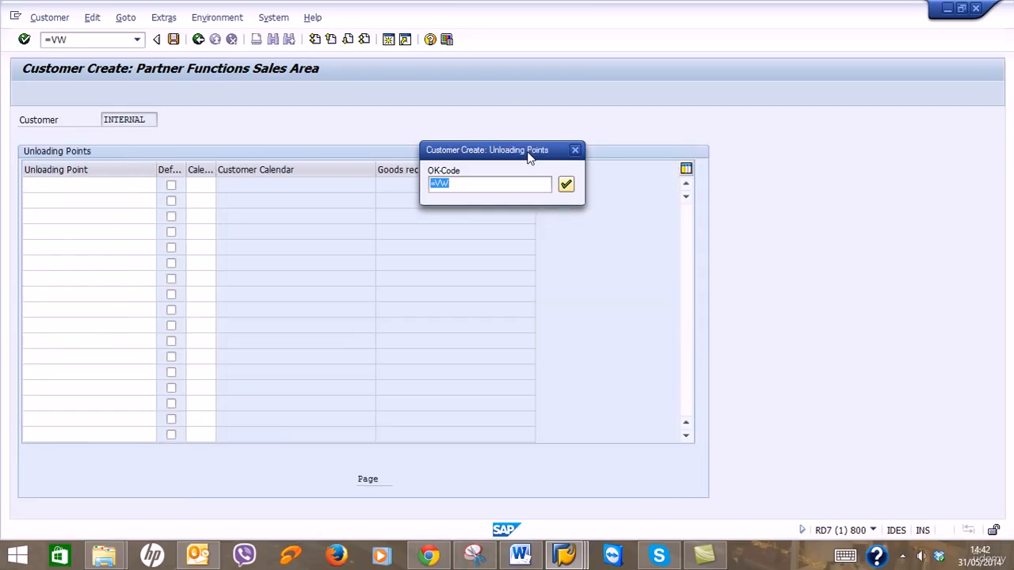
key(Return)
key(Return)
key(Return)
key(Return)
key(Return)
key(Return)
key(Return)
key(Return)
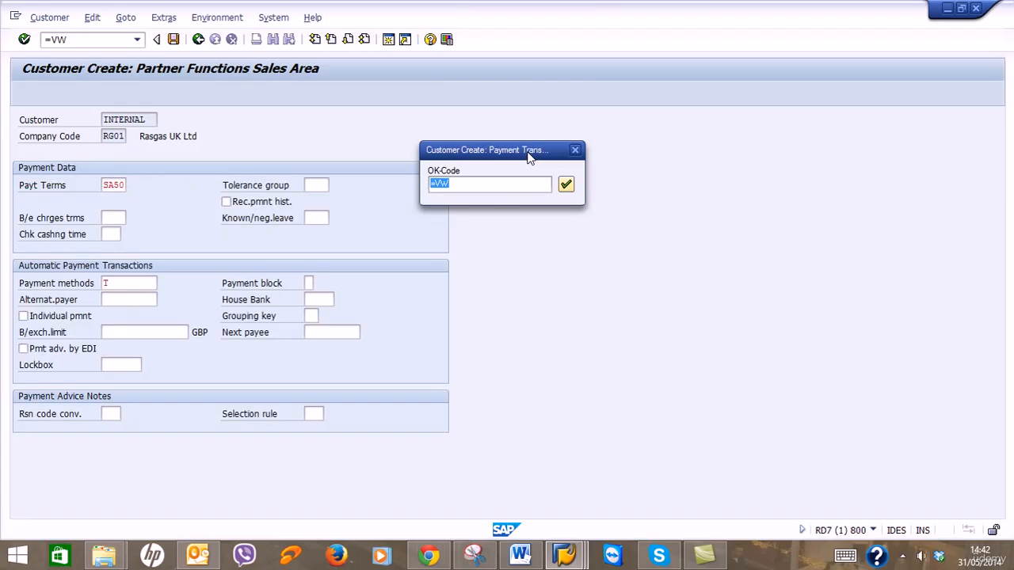
key(Return)
key(Return)
key(Return)
key(Return)
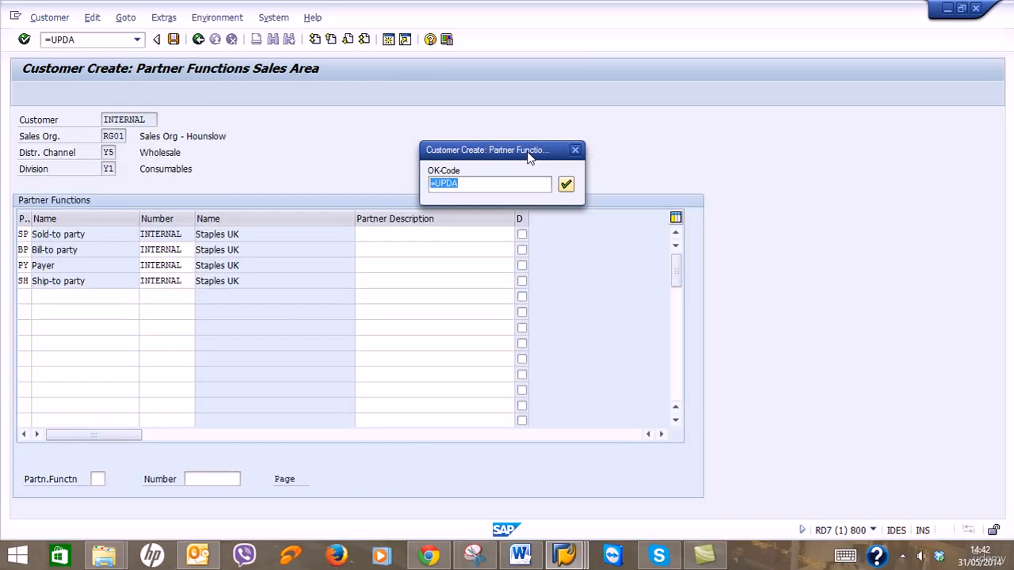
key(Return)
key(Return)
key(Return)
key(Return)
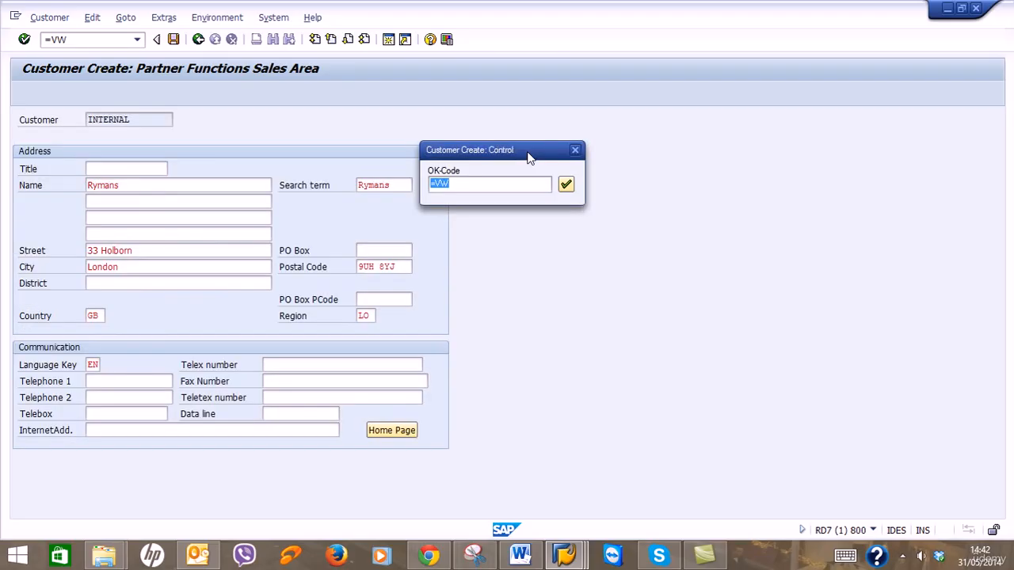
Process the Rymans and Poundland records through all screens, saving each.
key(Return)
key(Return)
key(Return)
key(Return)
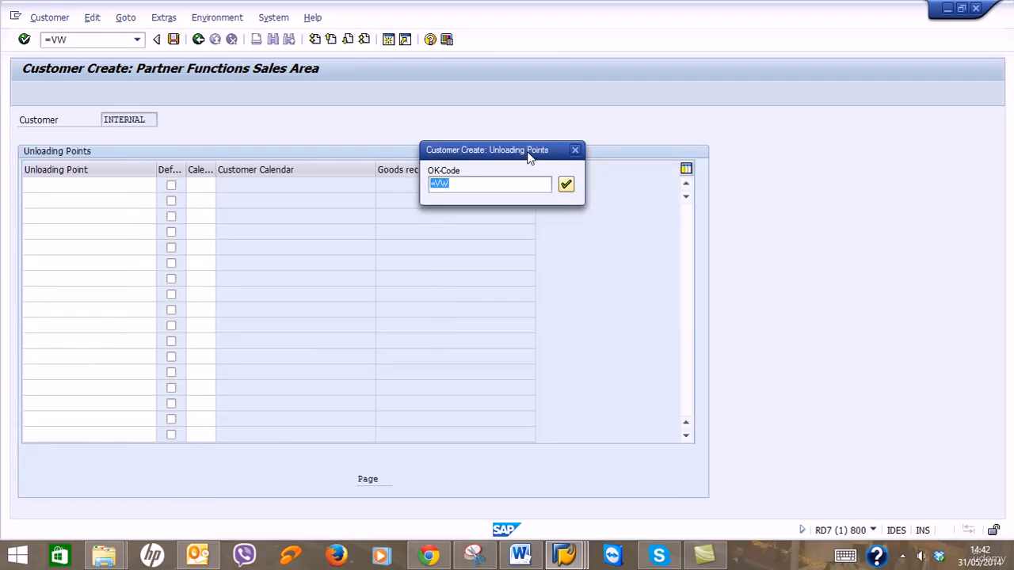
key(Return)
key(Return)
key(Return)
key(Return)
key(Return)
key(Return)
key(Return)
key(Return)
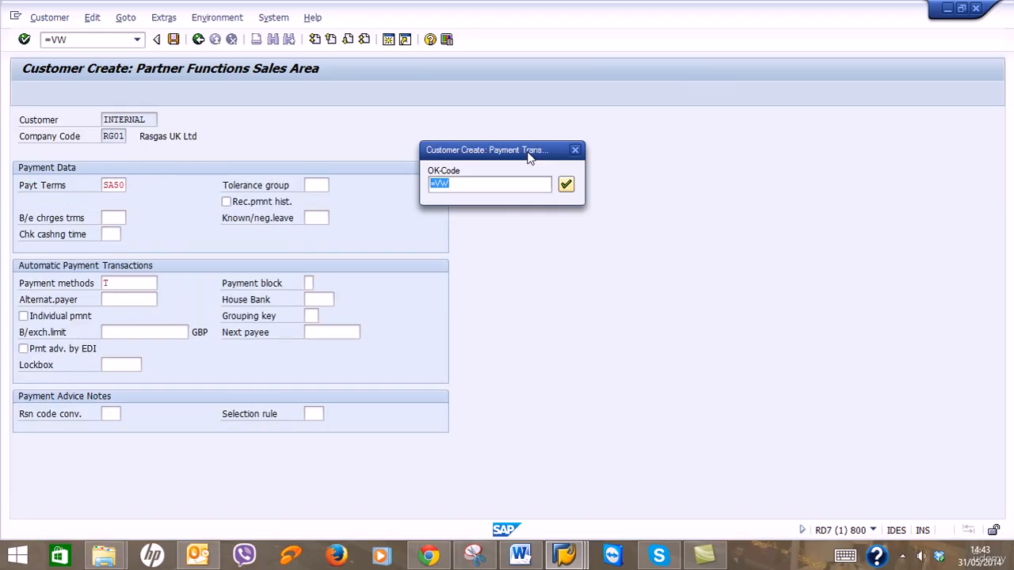
key(Return)
key(Return)
key(Return)
key(Return)
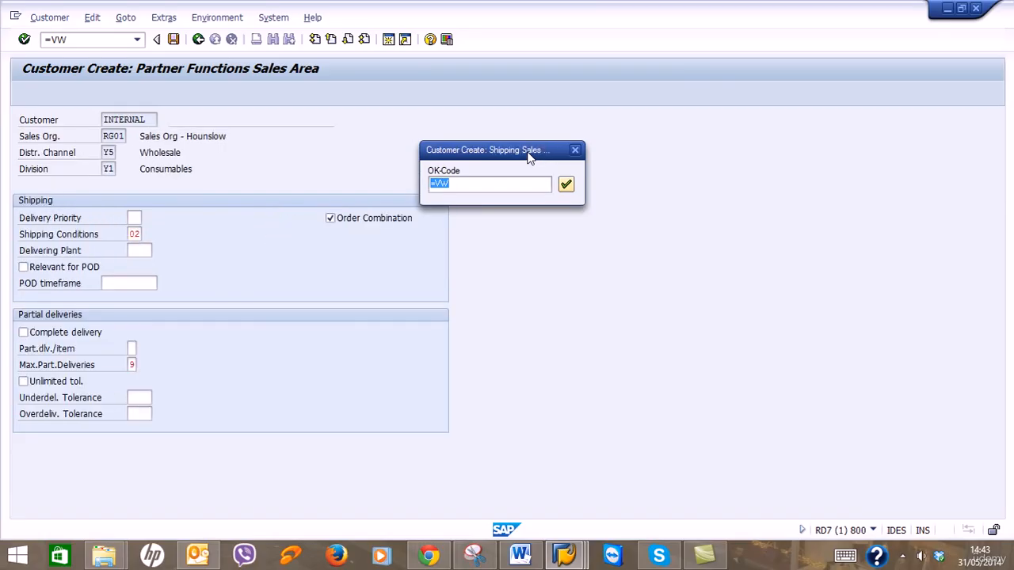
key(Return)
key(Return)
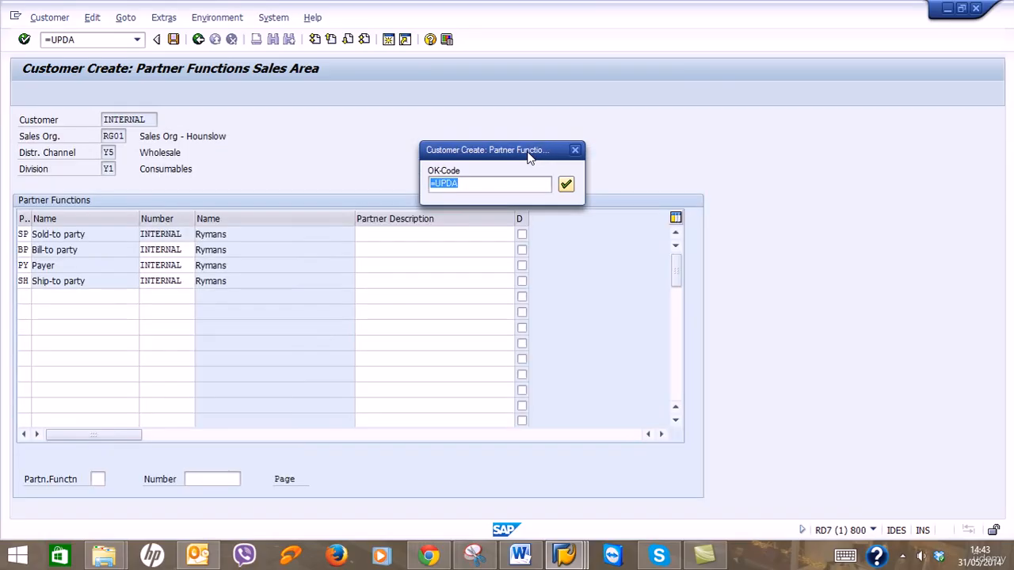
key(Return)
key(Return)
key(Return)
key(Return)
key(Return)
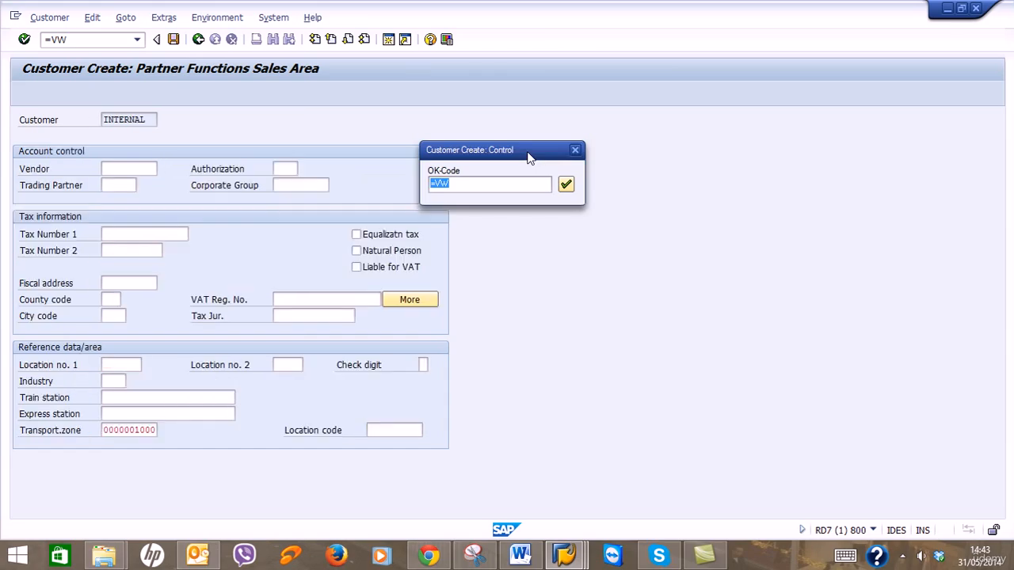
key(Return)
key(Return)
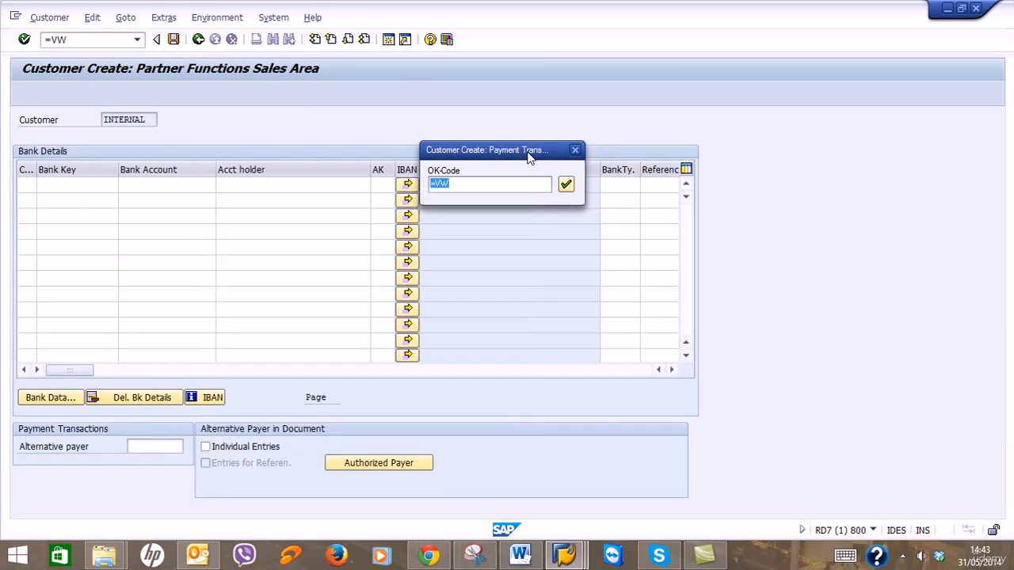
key(Return)
key(Return)
key(Return)
key(Return)
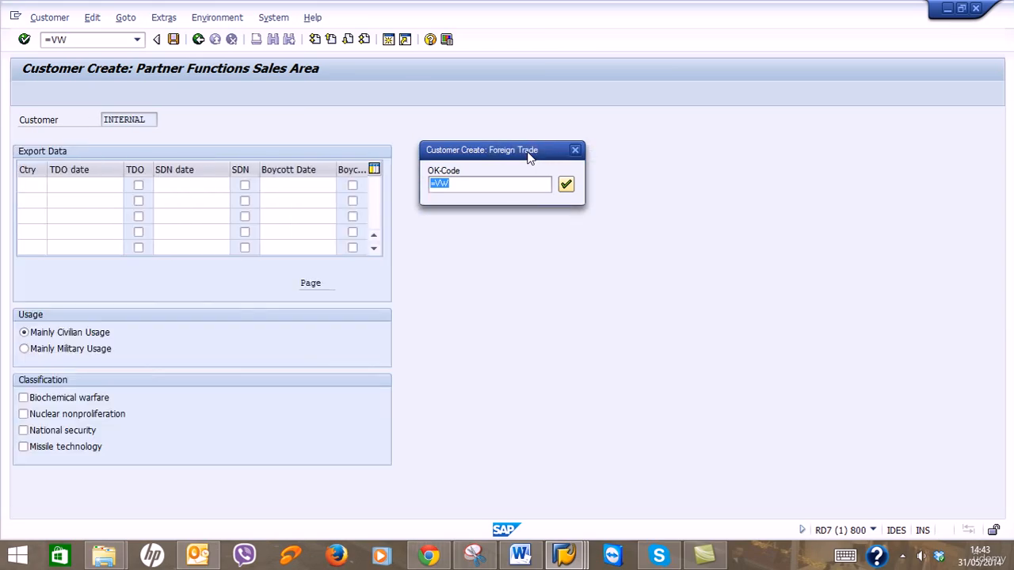
key(Return)
key(Return)
key(Return)
key(Return)
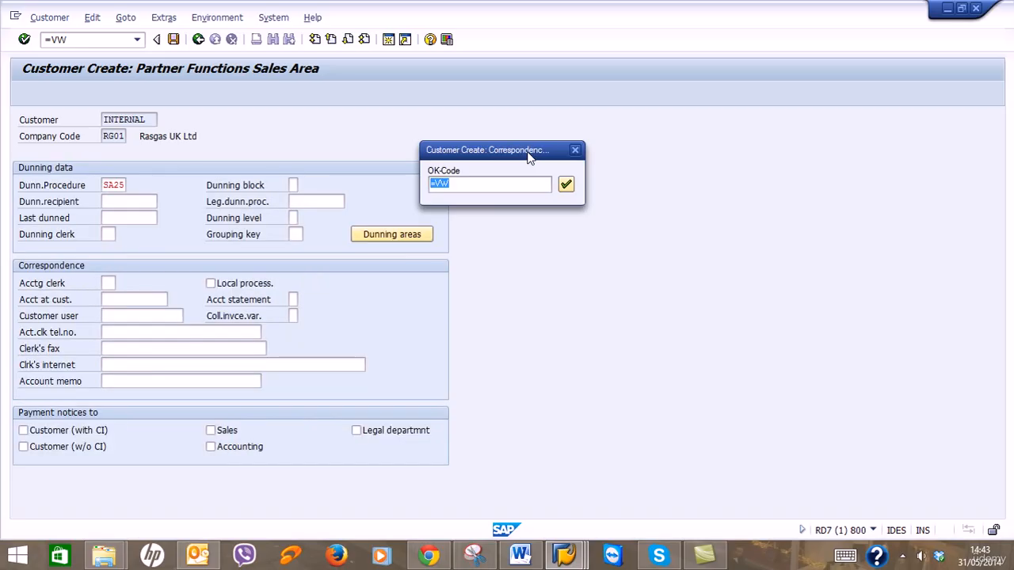
key(Return)
key(Return)
key(Return)
key(Return)
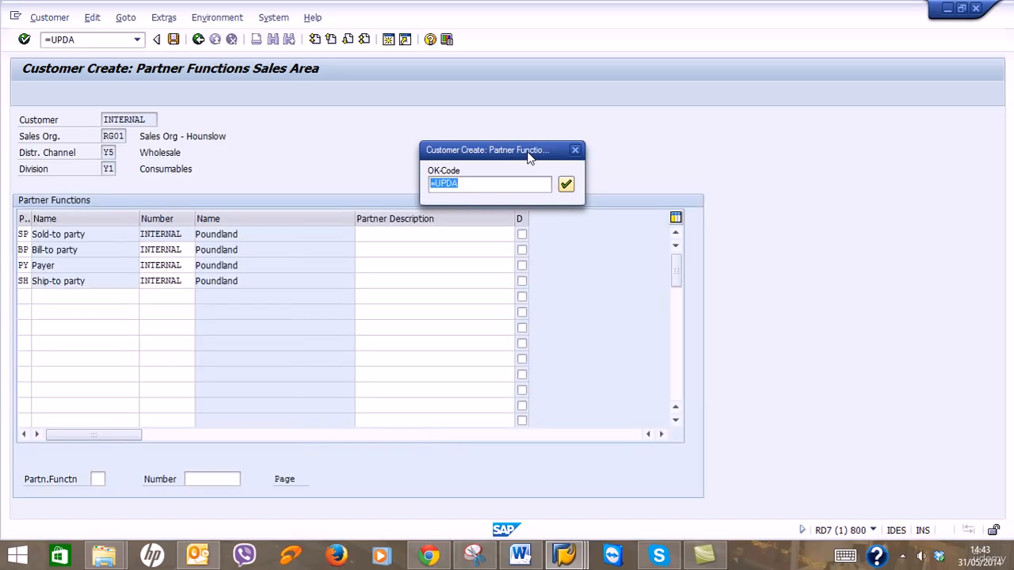
key(Return)
Step British Petroleum through all screens and save it.
key(Return)
key(Return)
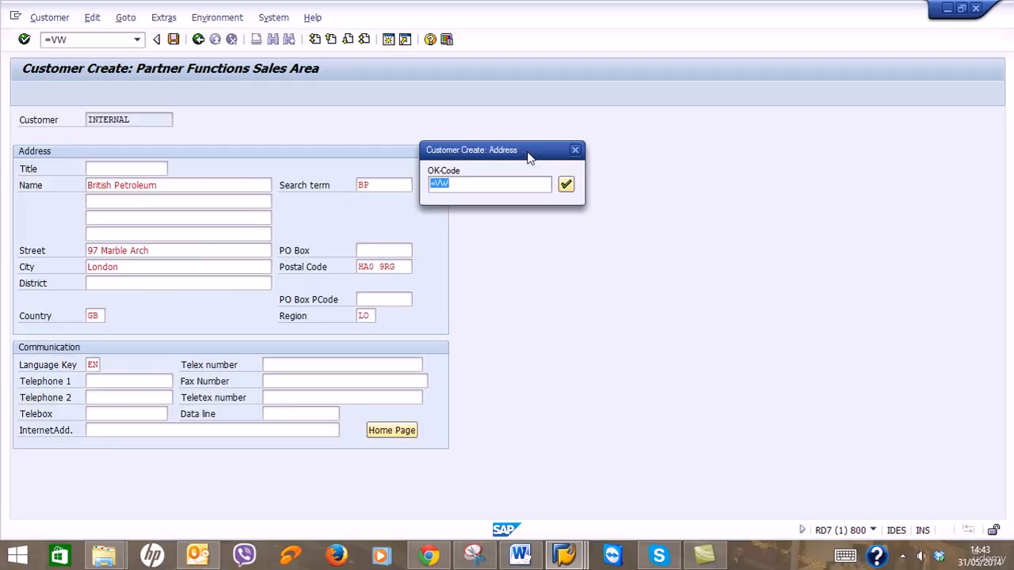
key(Return)
key(Return)
key(Return)
key(Return)
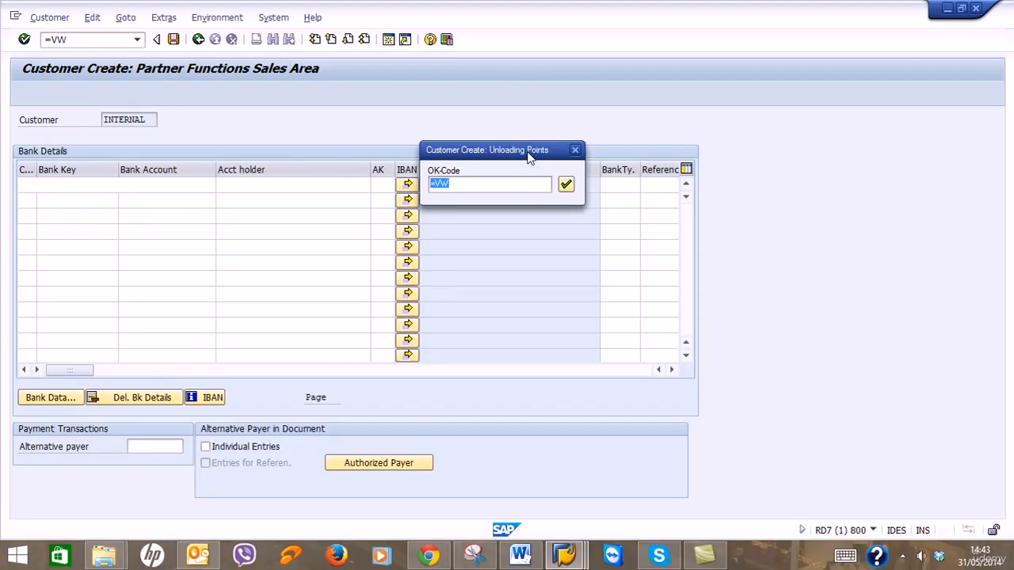
key(Return)
key(Return)
key(Return)
key(Return)
key(Return)
key(Return)
key(Return)
key(Return)
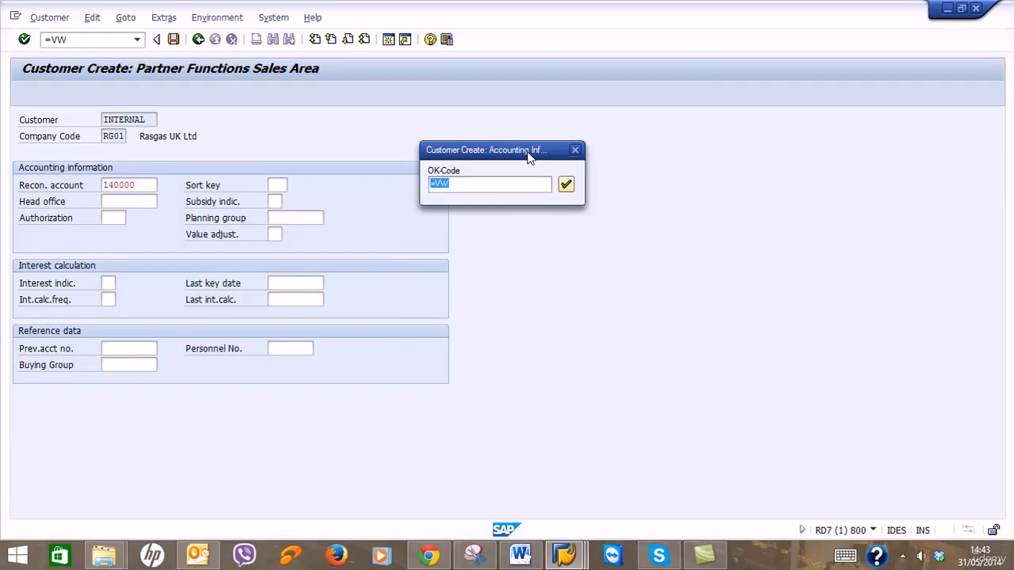
key(Return)
key(Return)
key(Return)
key(Return)
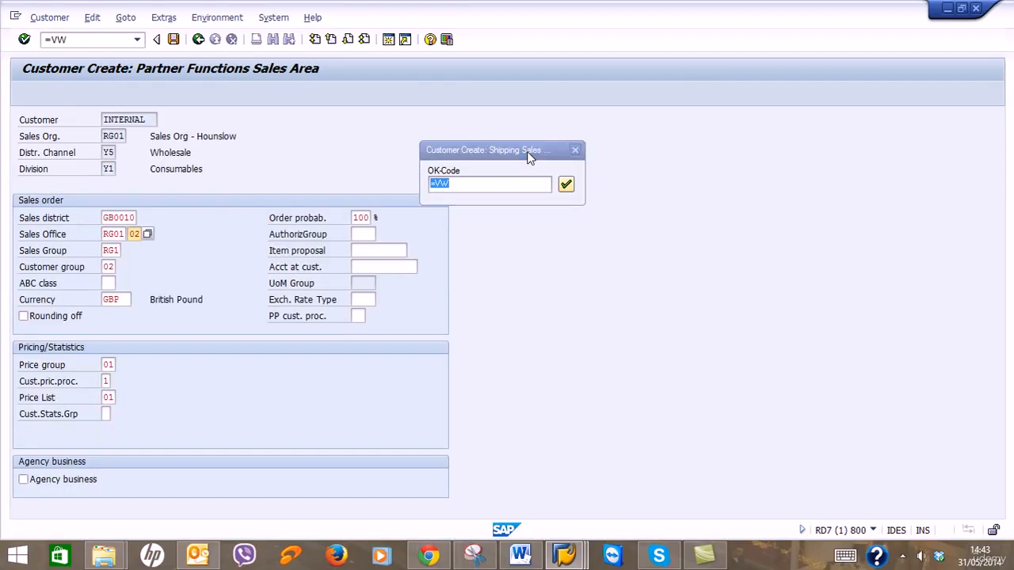
key(Return)
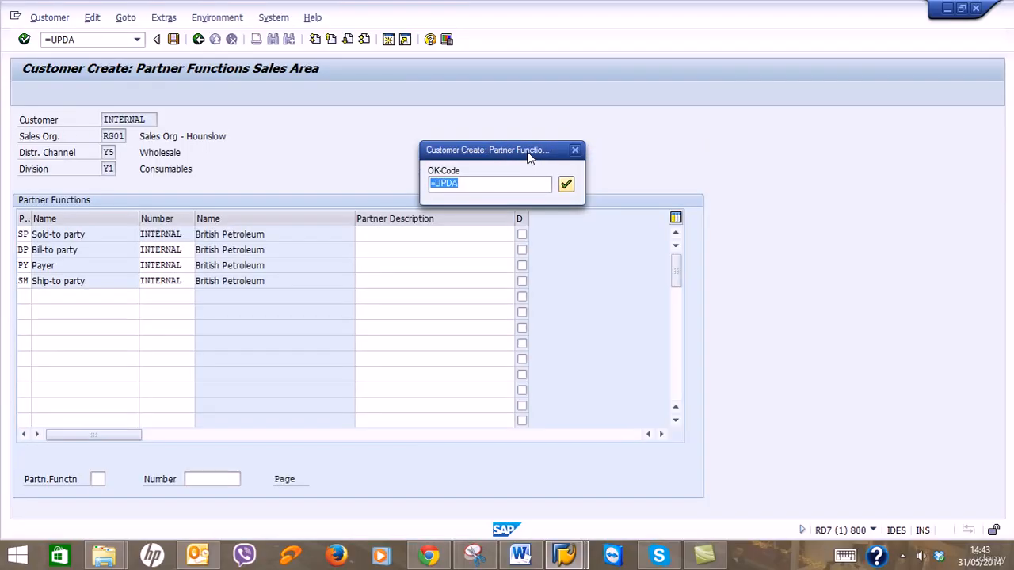
key(Return)
key(Return)
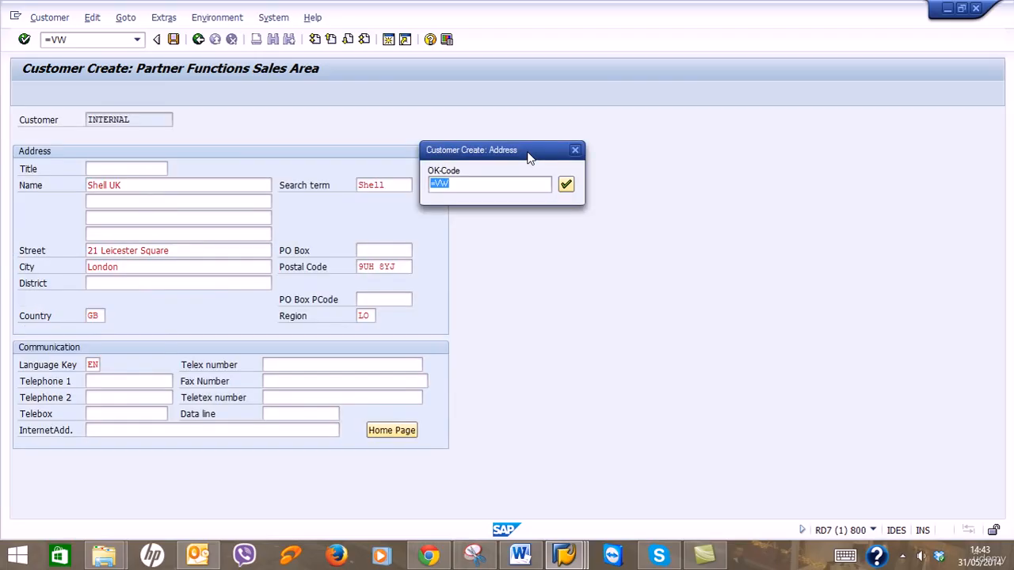
Run the Shell UK record through its screens to partner functions and save it.
key(Return)
key(Return)
key(Return)
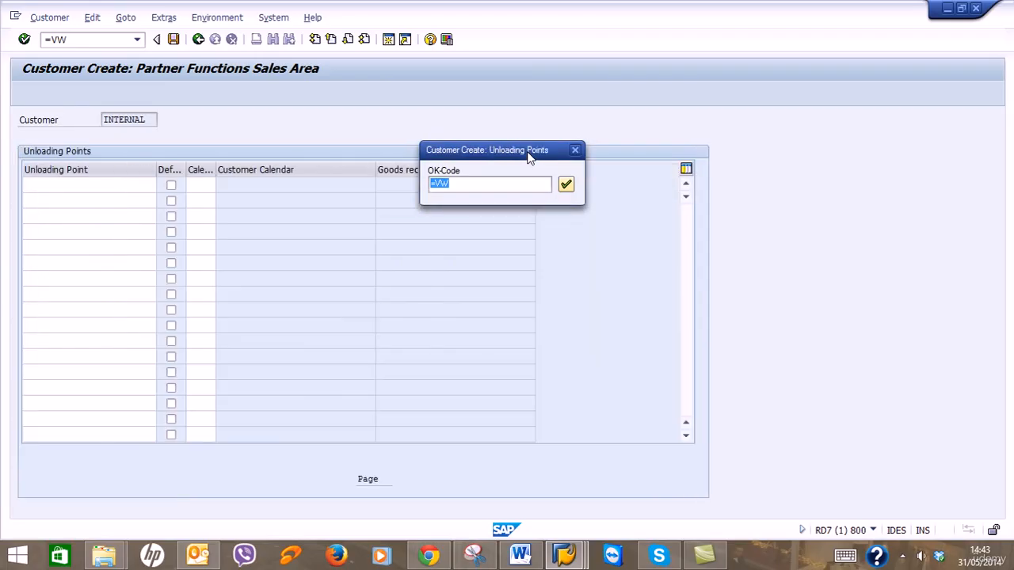
key(Return)
key(Return)
key(Return)
key(Return)
key(Return)
key(Return)
key(Return)
key(Return)
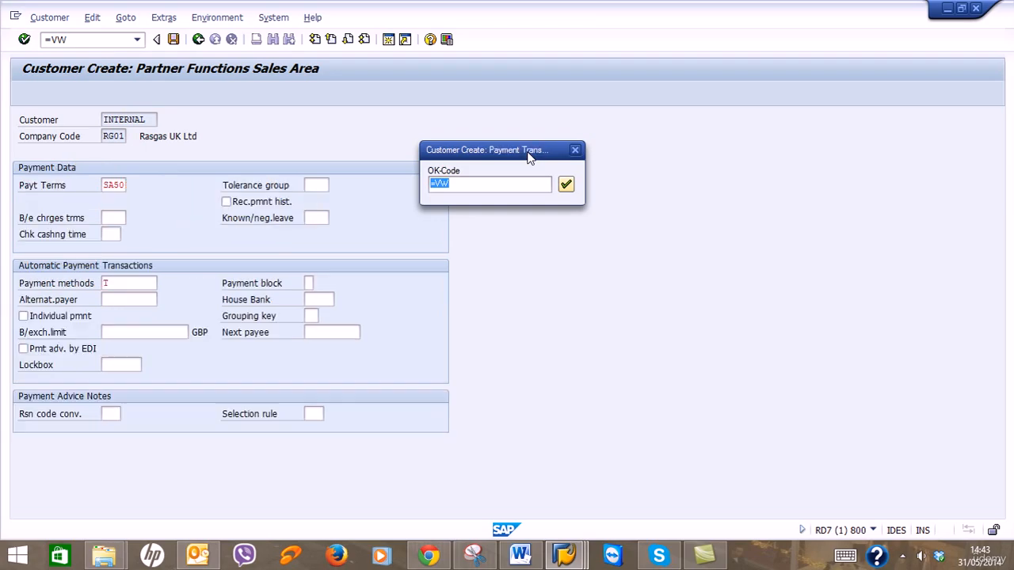
key(Return)
key(Return)
key(Return)
key(Return)
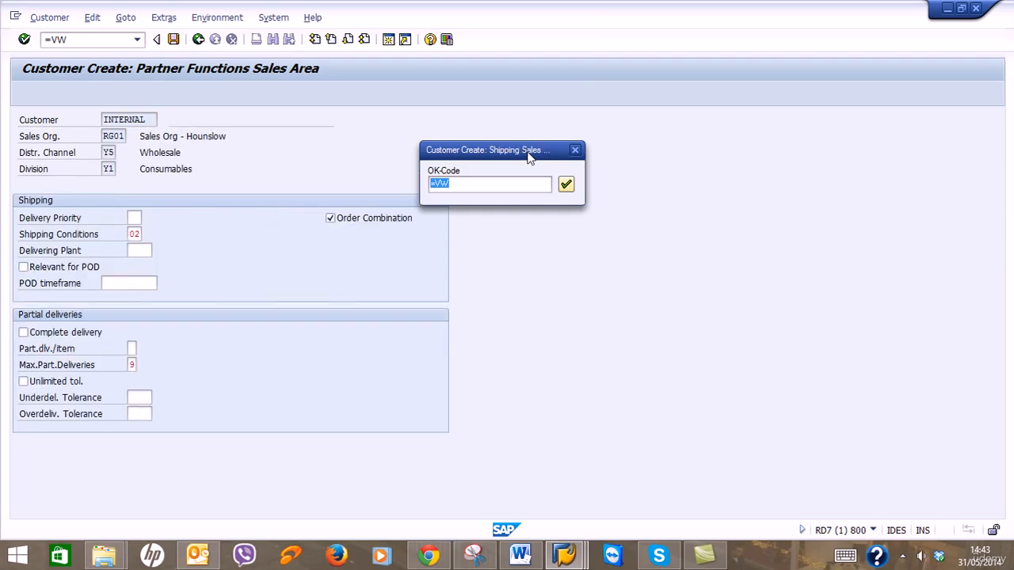
key(Return)
key(Return)
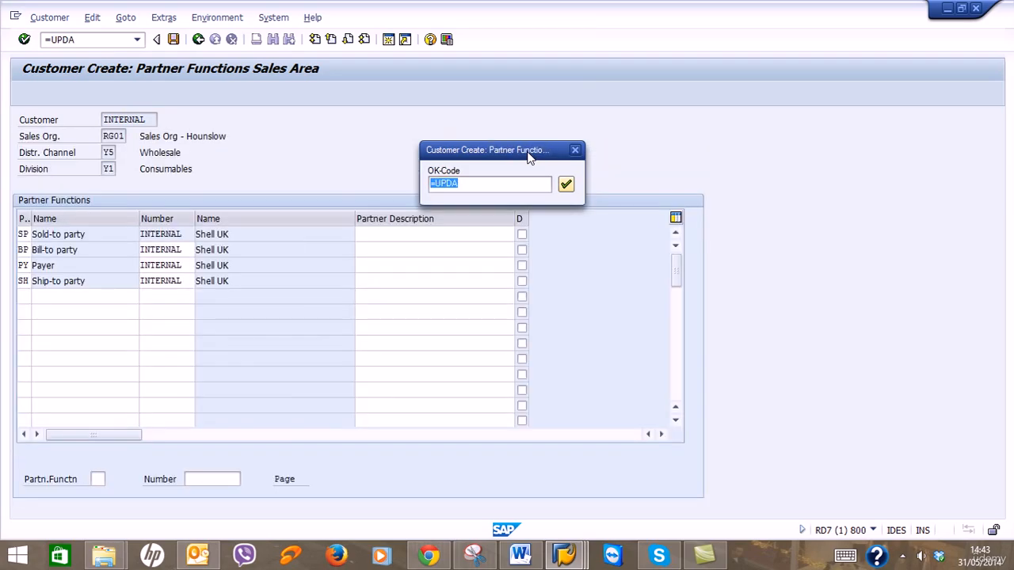
key(Return)
key(Return)
key(Return)
key(Return)
key(Return)
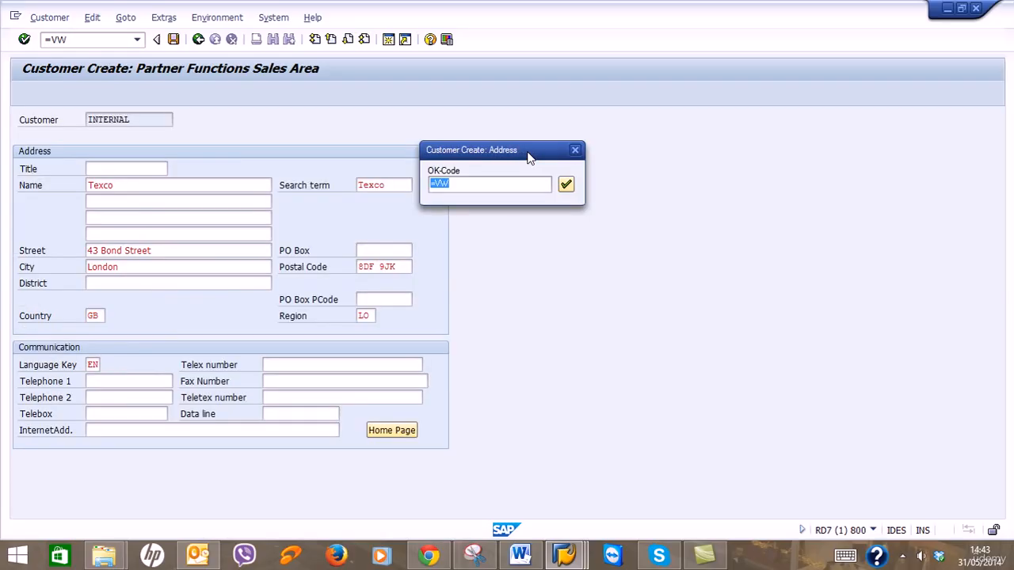
Process the Texco record through every screen and save it.
key(Return)
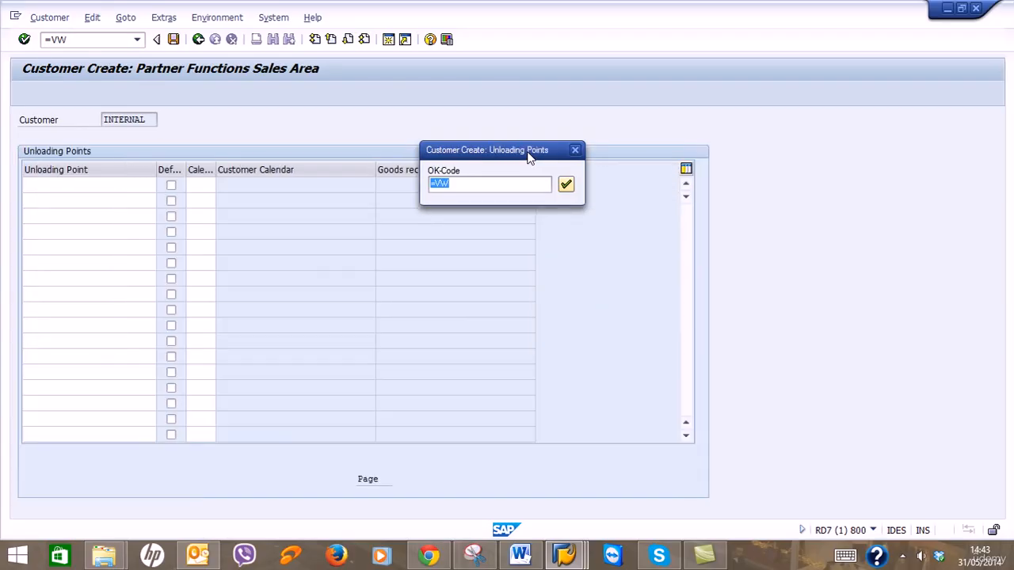
key(Return)
key(Return)
key(Return)
key(Return)
key(Return)
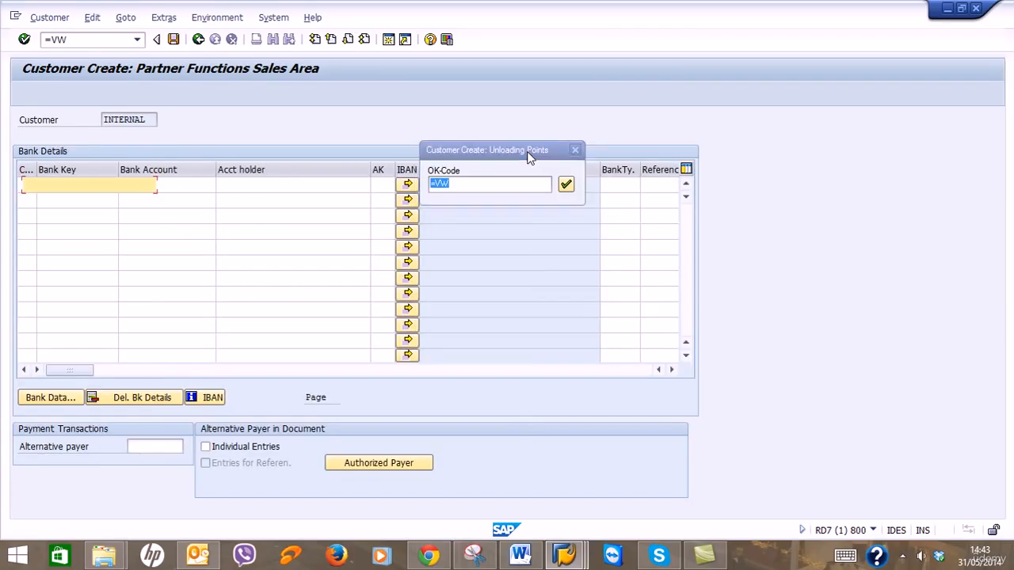
key(Return)
key(Return)
key(Return)
key(Return)
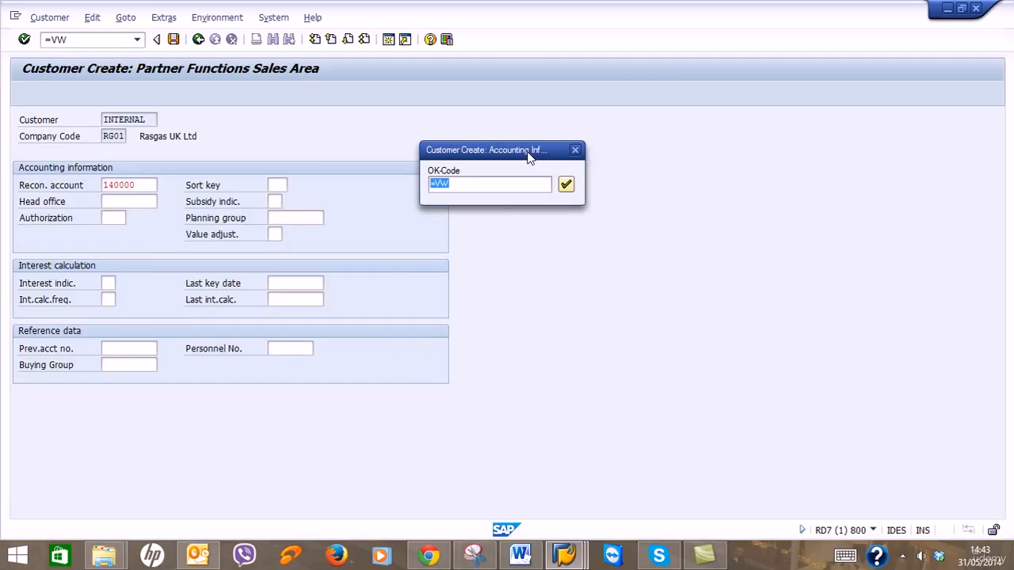
key(Return)
key(Return)
key(Return)
key(Return)
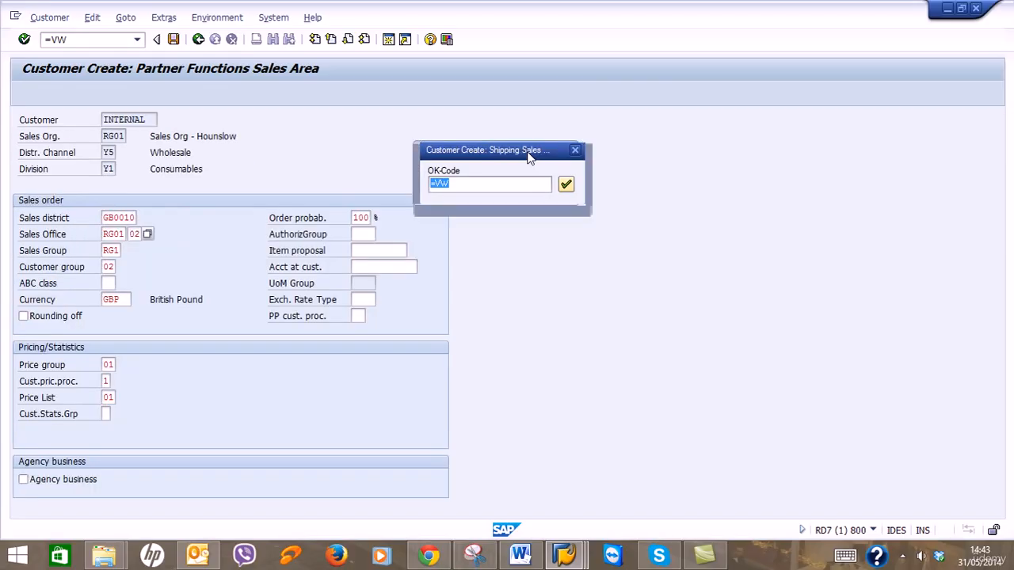
key(Return)
key(Return)
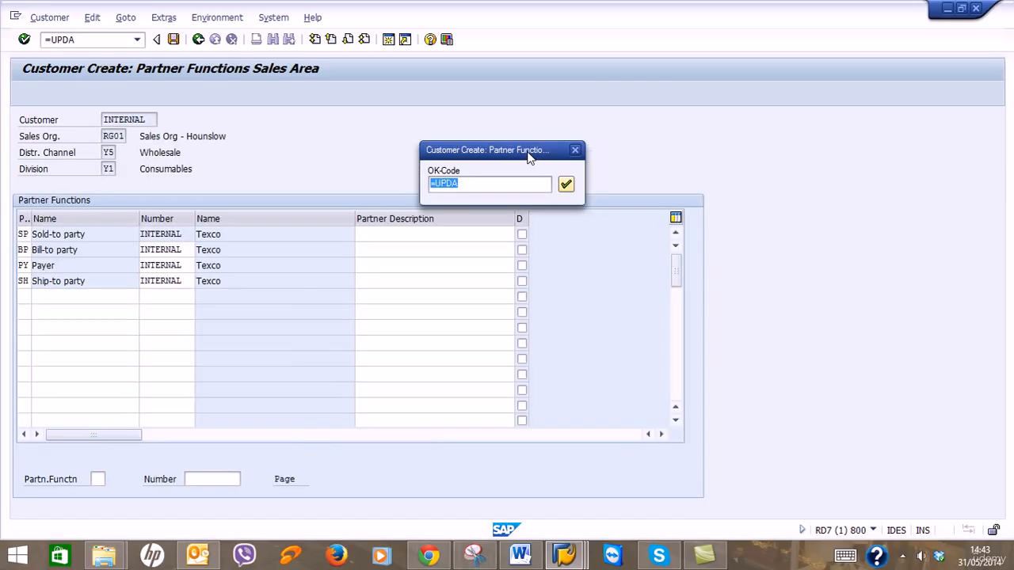
key(Return)
key(Return)
key(Return)
key(Return)
key(Return)
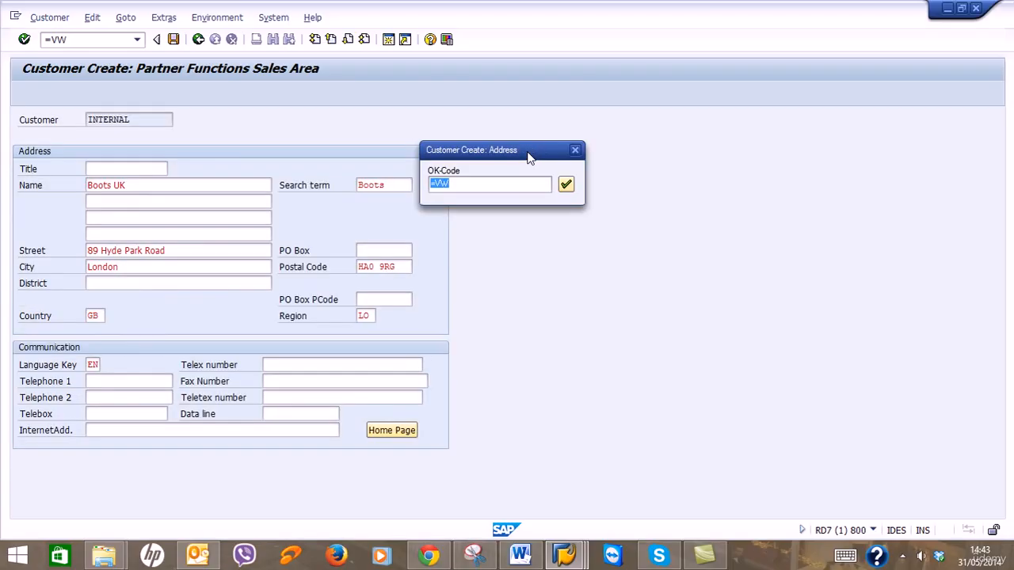
Step the Boots UK record through to partner functions and save it.
key(Return)
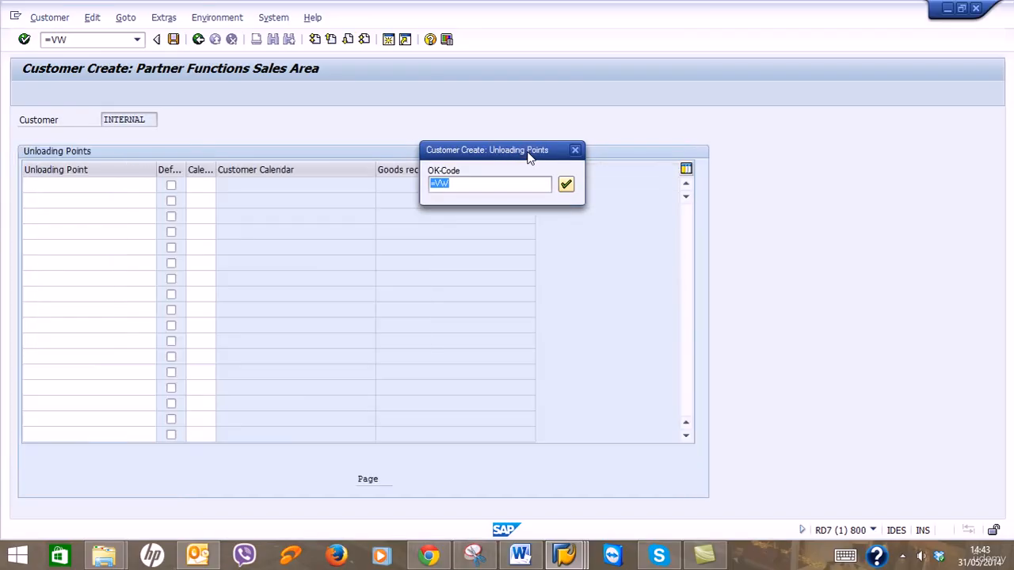
key(Return)
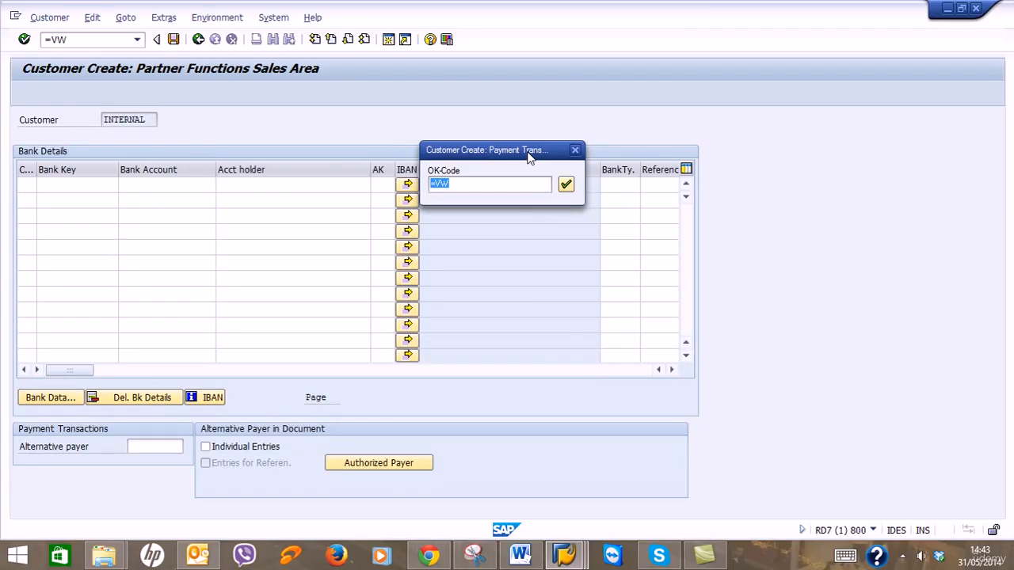
key(Return)
key(Return)
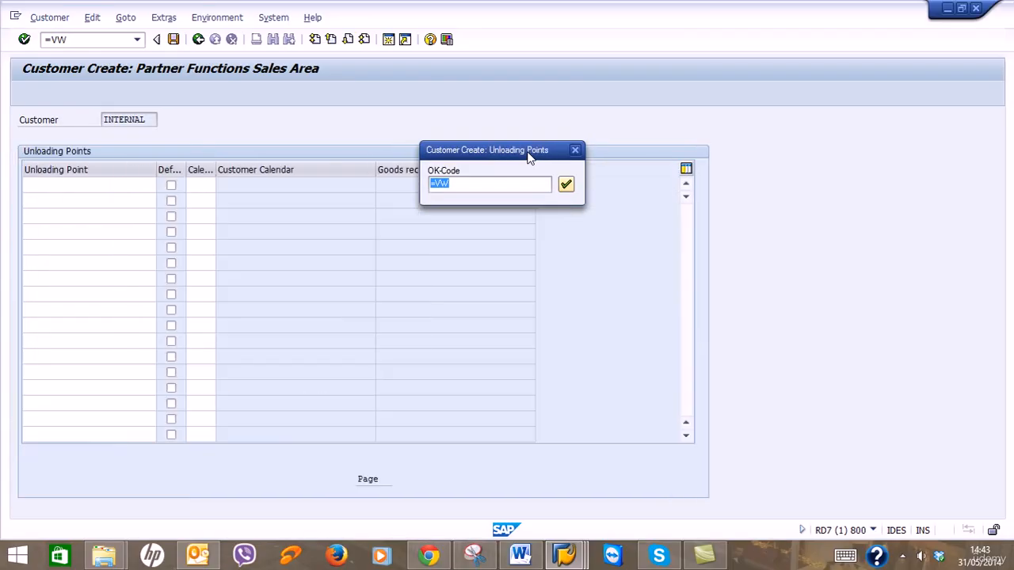
key(Return)
key(Return)
key(Return)
key(Return)
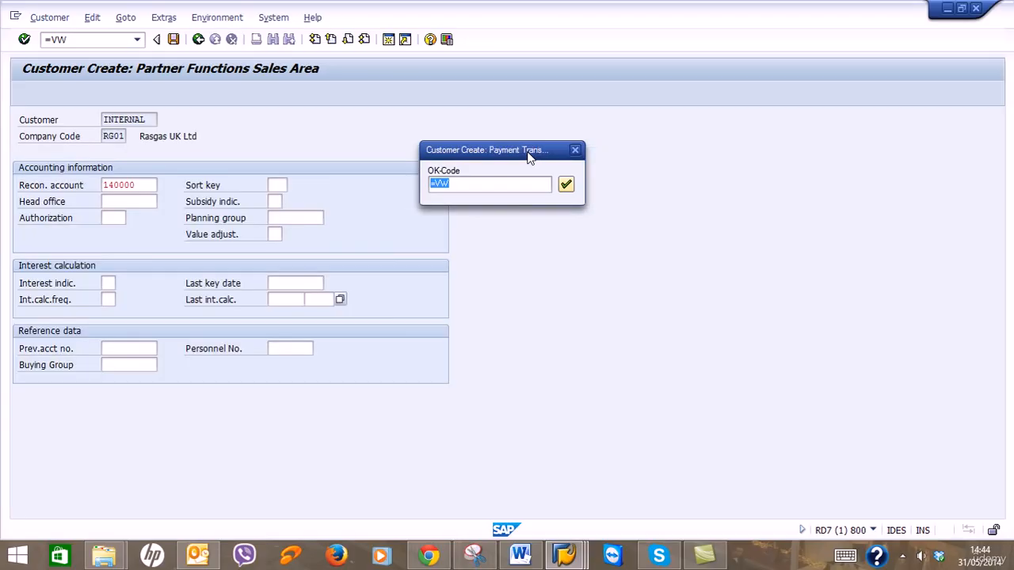
key(Return)
key(Return)
key(Return)
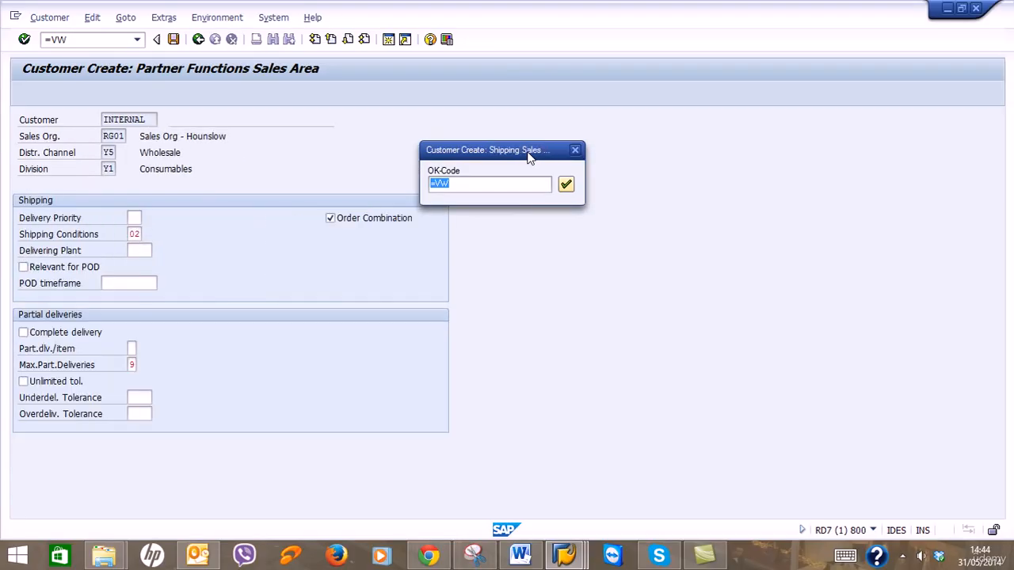
key(Return)
key(Return)
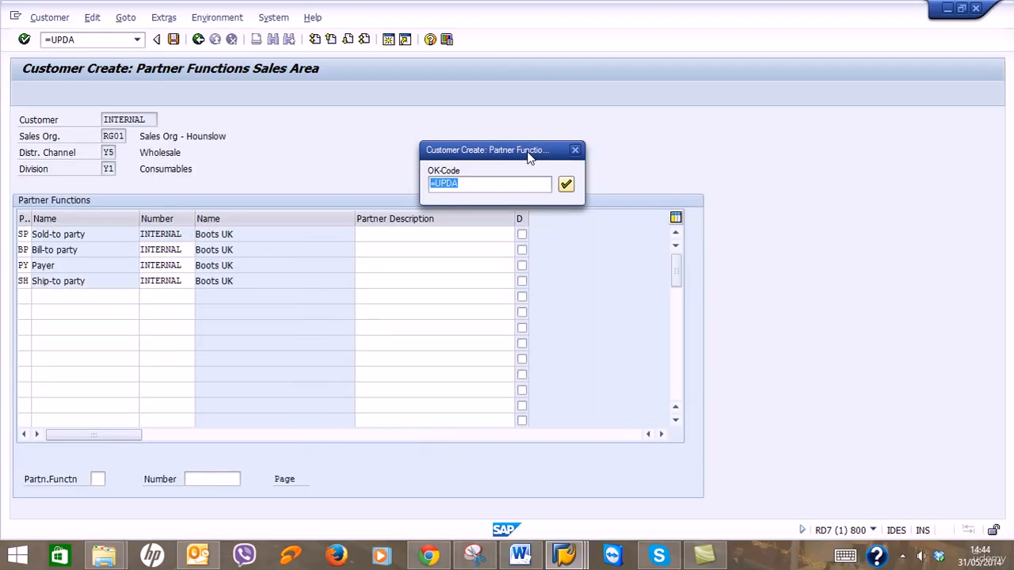
key(Return)
key(Return)
key(Return)
key(Return)
key(Return)
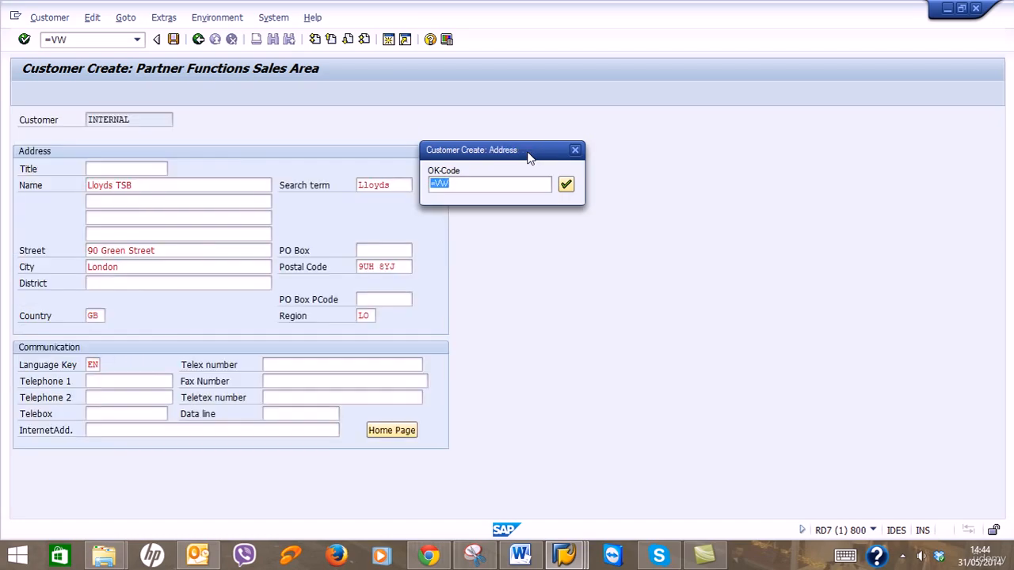
Run the Lloyds TSB record through its screens and save it.
key(Return)
key(Return)
key(Return)
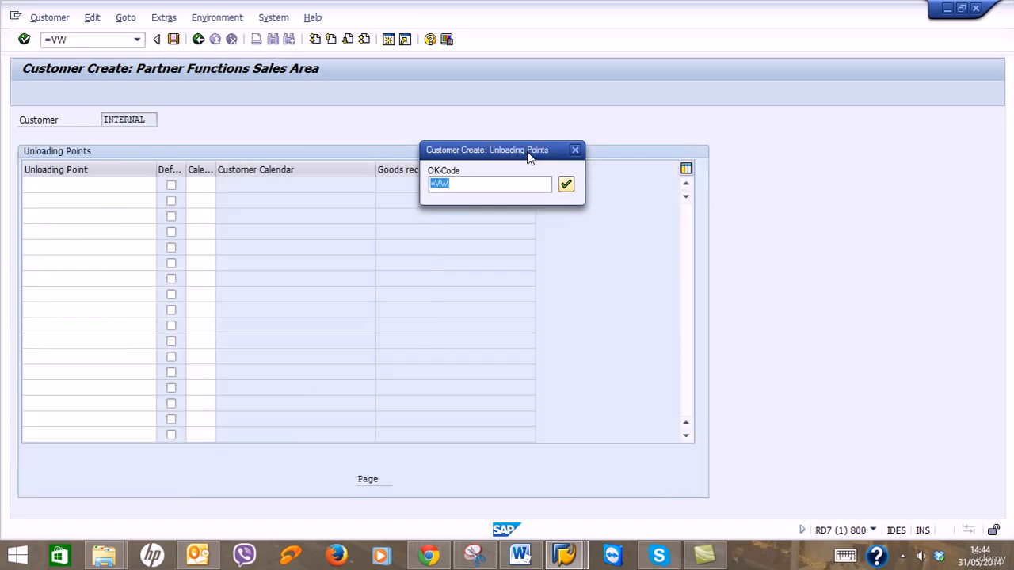
key(Return)
key(Return)
key(Return)
key(Return)
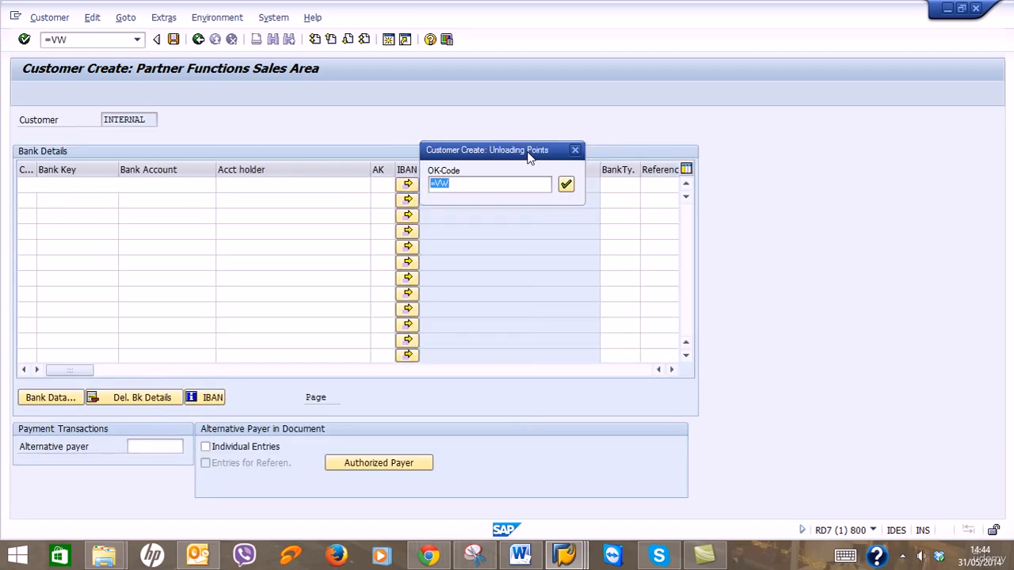
key(Return)
key(Return)
key(Return)
key(Return)
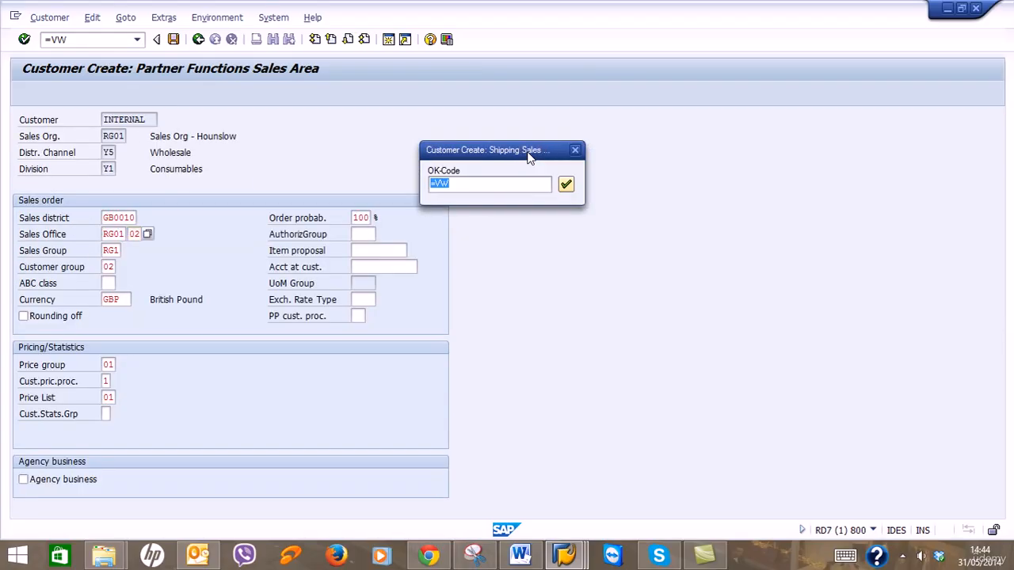
key(Return)
key(Return)
key(Return)
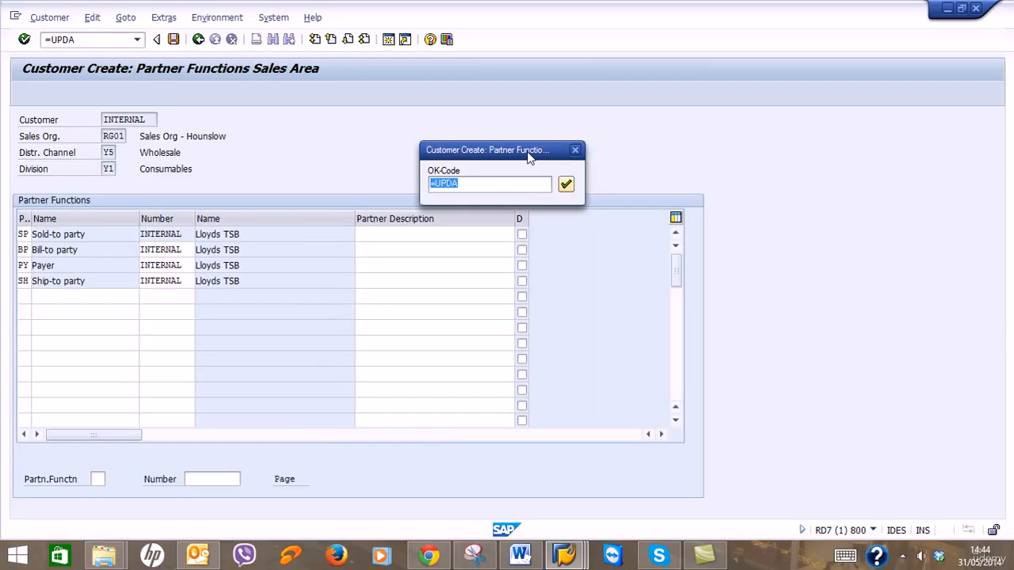
key(Return)
Process the NatWest record through all screens and save it.
key(Return)
key(Return)
key(Return)
key(Return)
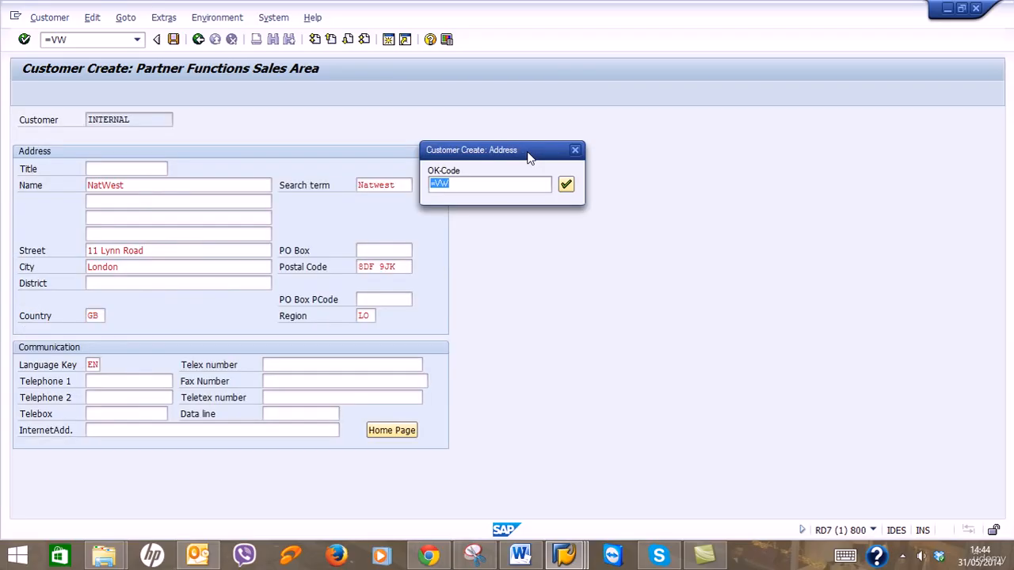
key(Return)
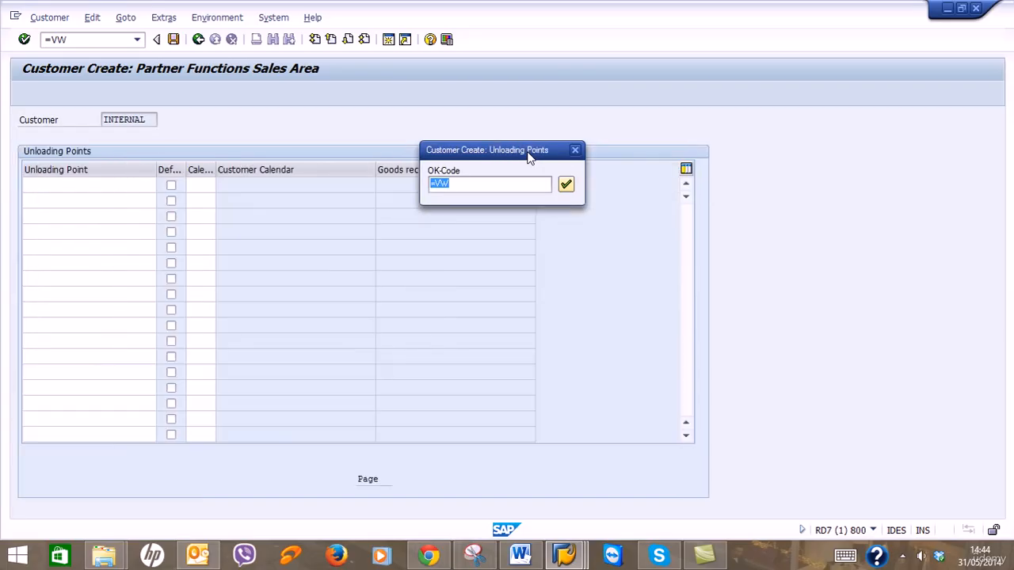
key(Return)
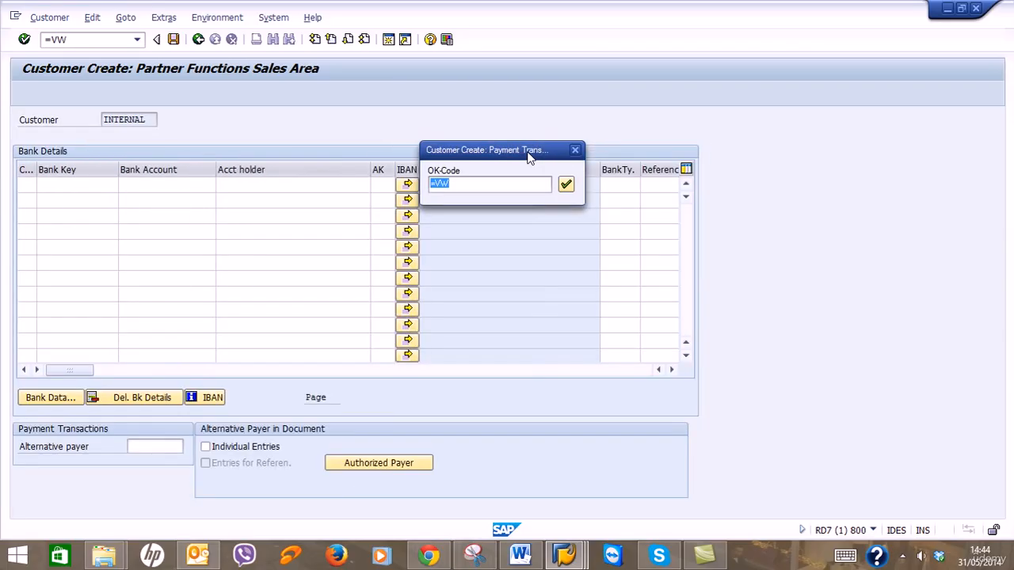
key(Return)
key(Return)
key(Return)
key(Return)
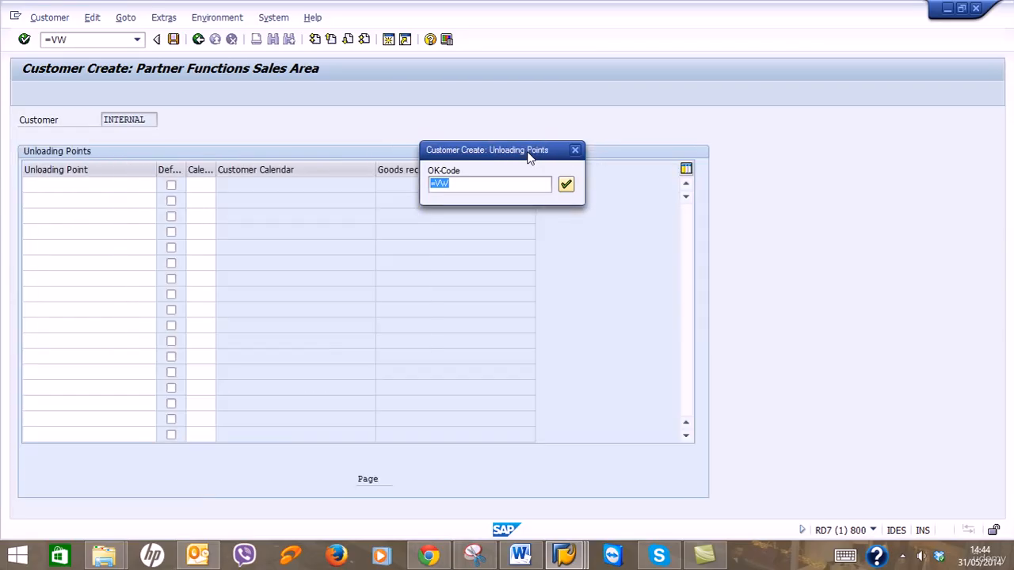
key(Return)
key(Return)
key(Return)
key(Return)
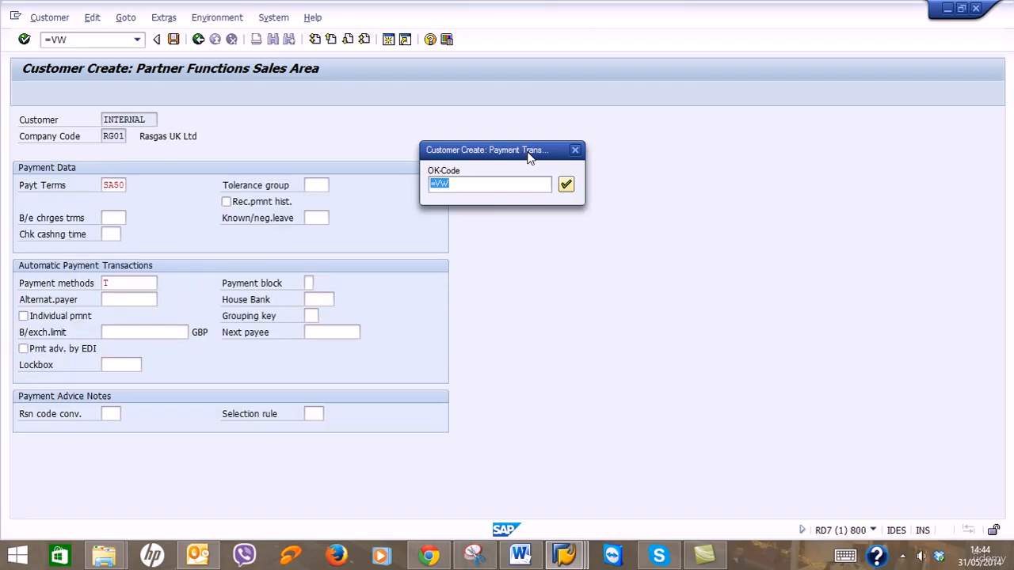
key(Return)
key(Return)
key(Return)
key(Return)
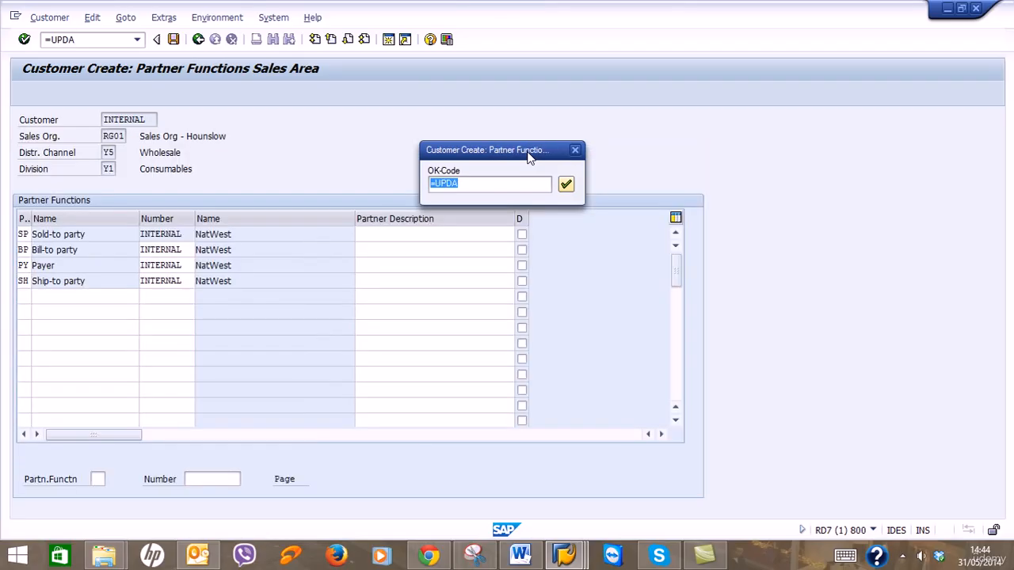
key(Return)
Step the Nationwide record through to taxes and save it.
key(Return)
key(Return)
key(Return)
key(Return)
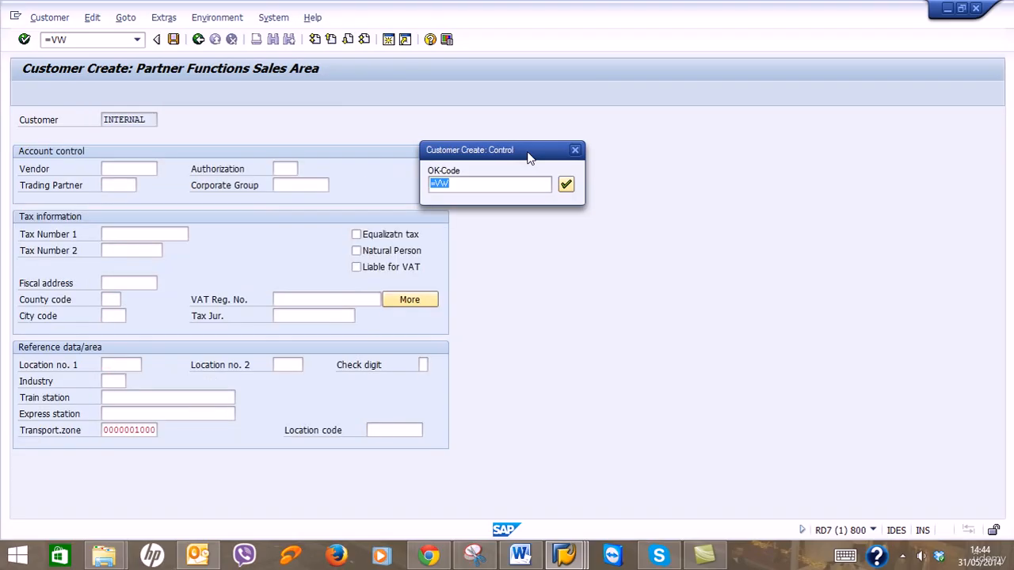
key(Return)
key(Return)
key(Return)
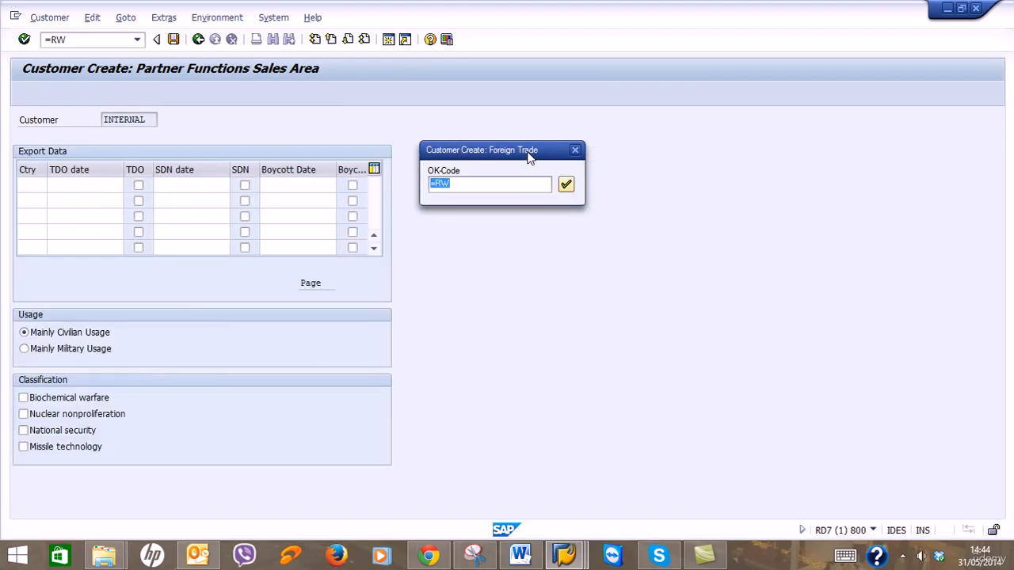
key(Return)
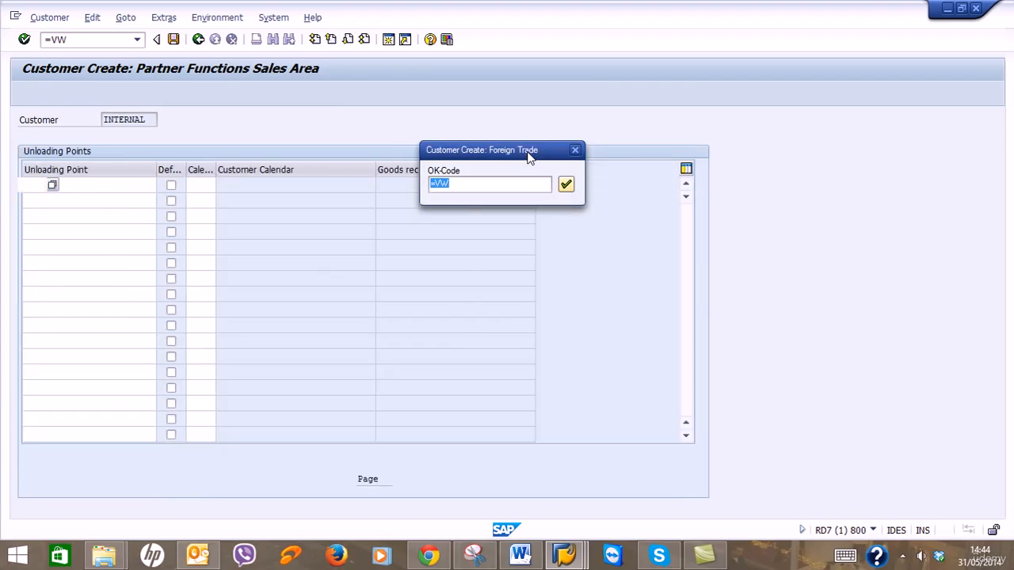
key(Return)
key(Return)
key(Return)
key(Return)
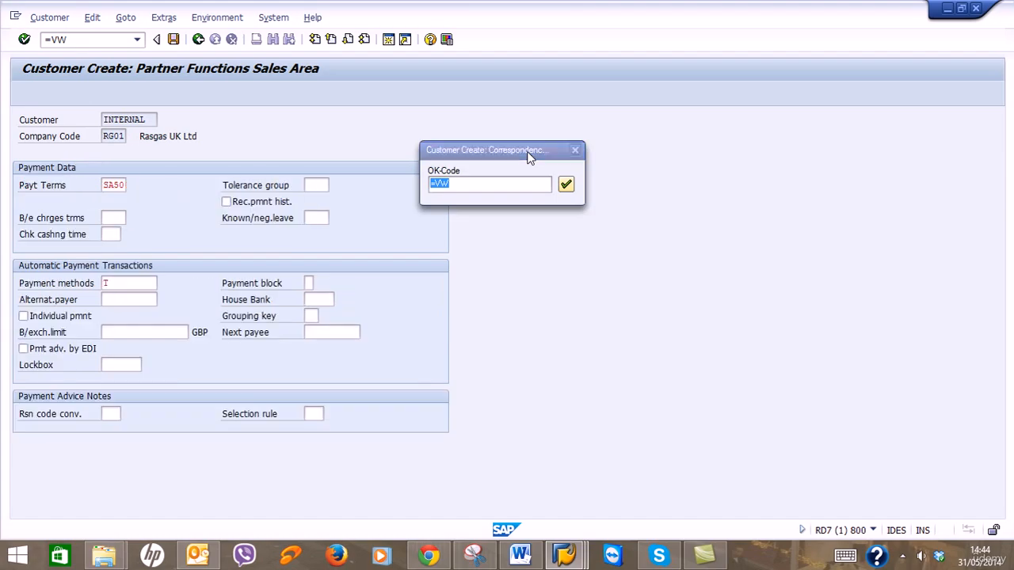
key(Return)
key(Return)
key(Return)
key(Return)
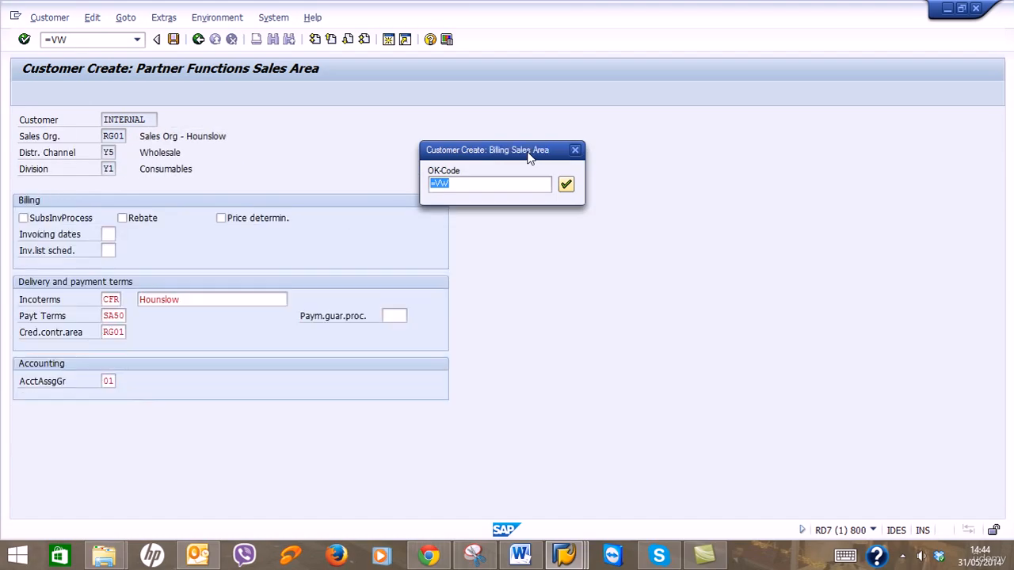
key(Return)
key(Return)
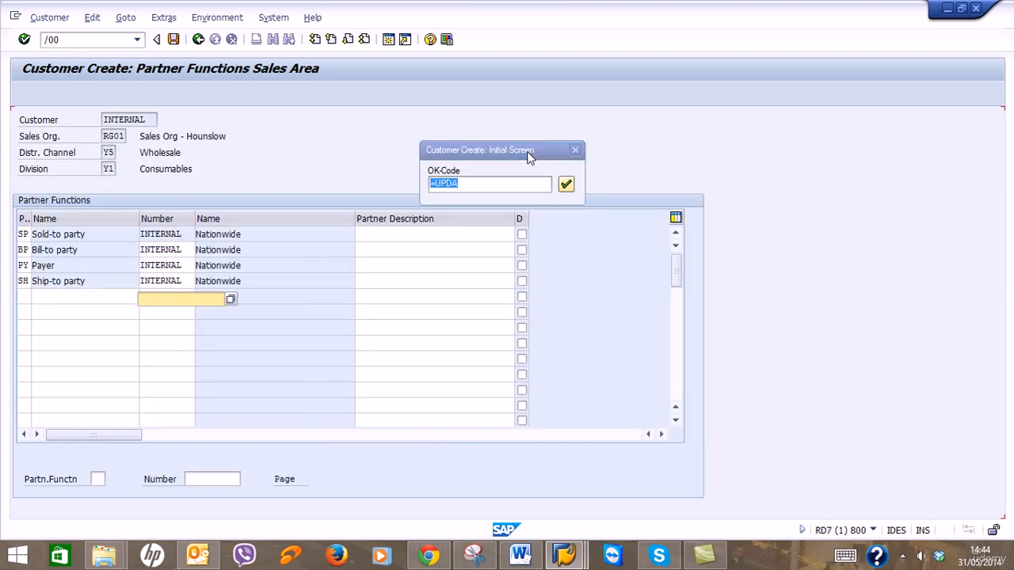
Run the following customer record through all screens to partner functions and save it.
key(Return)
key(Return)
key(Return)
key(Return)
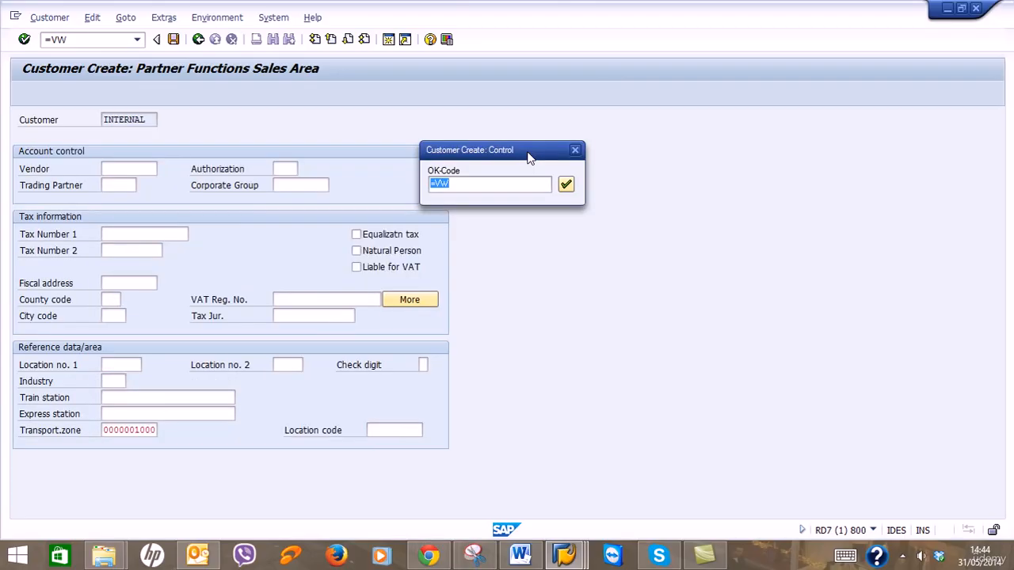
key(Return)
key(Return)
key(Return)
key(Return)
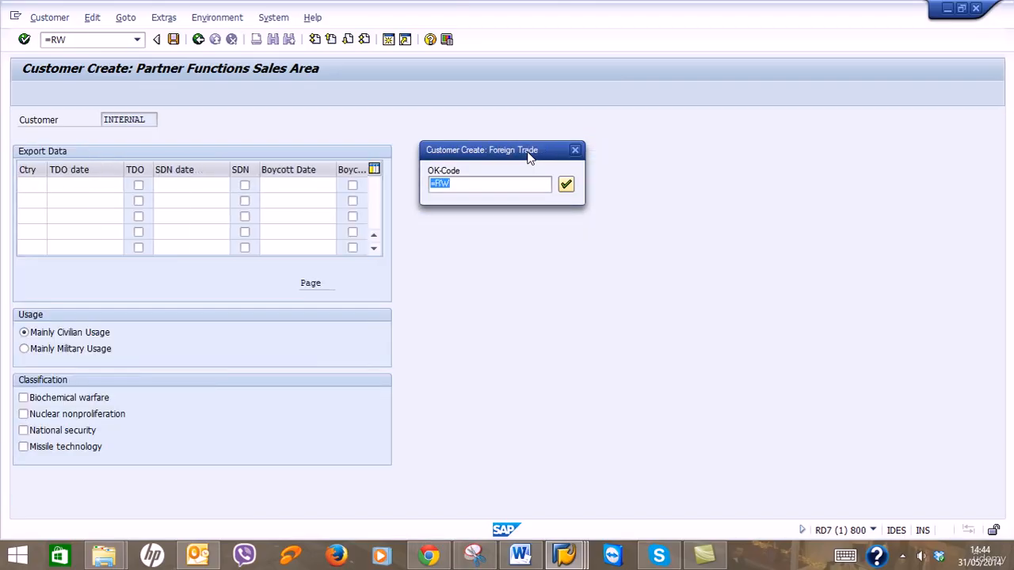
key(Return)
key(Return)
key(Return)
key(Return)
key(Return)
key(Return)
key(Return)
key(Return)
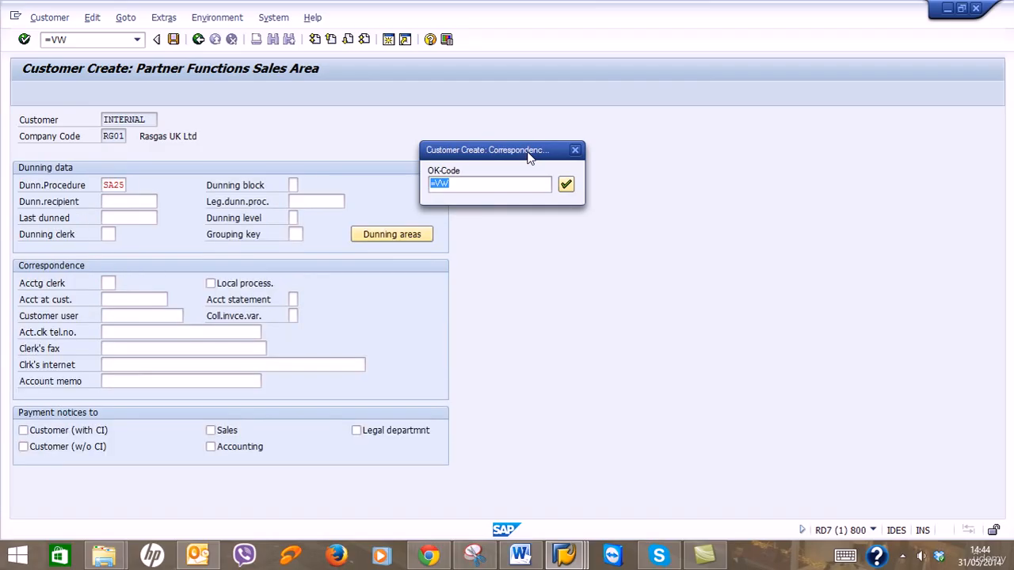
key(Return)
key(Return)
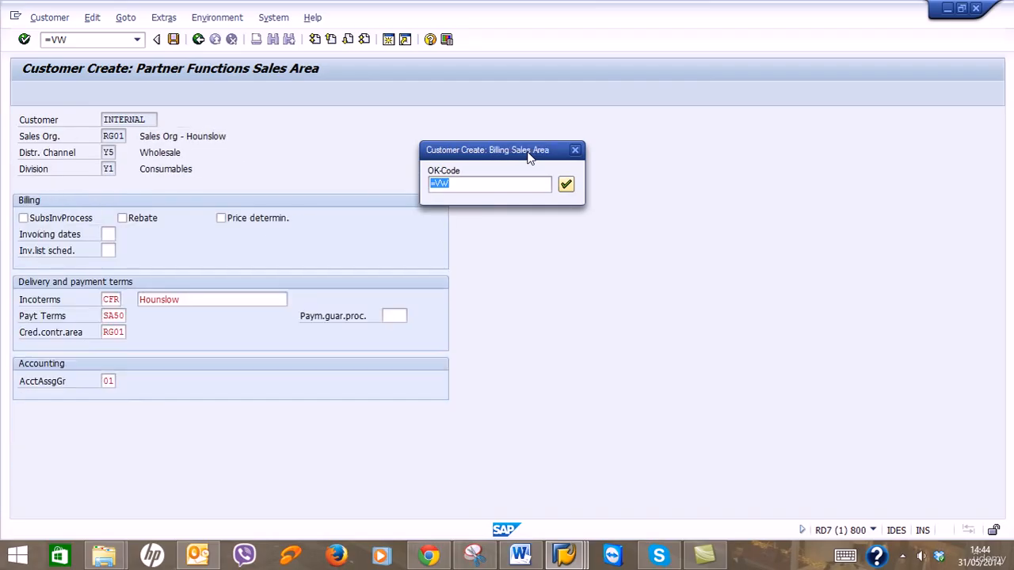
key(Return)
key(Return)
key(Return)
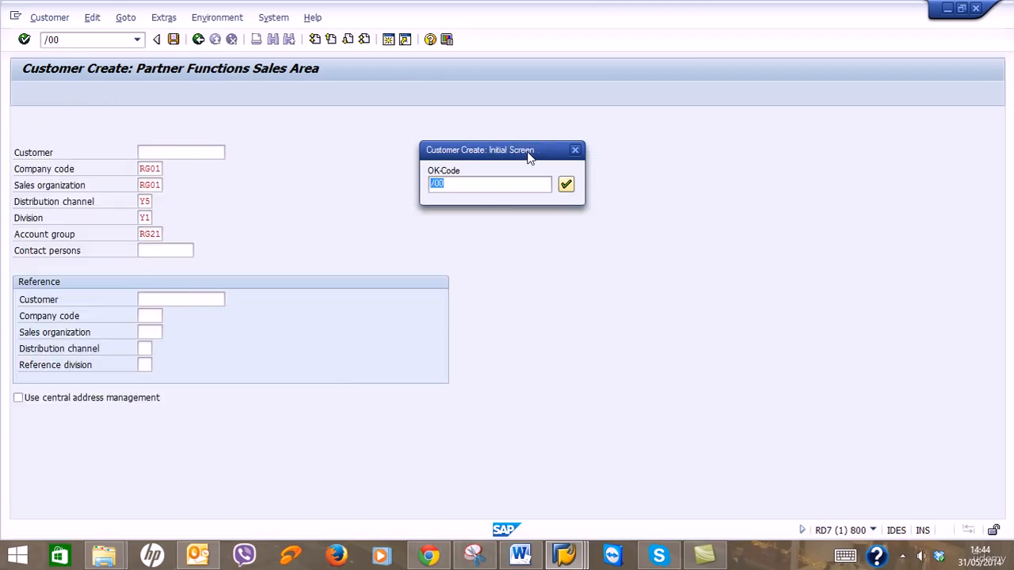
key(Return)
key(Return)
key(Return)
key(Return)
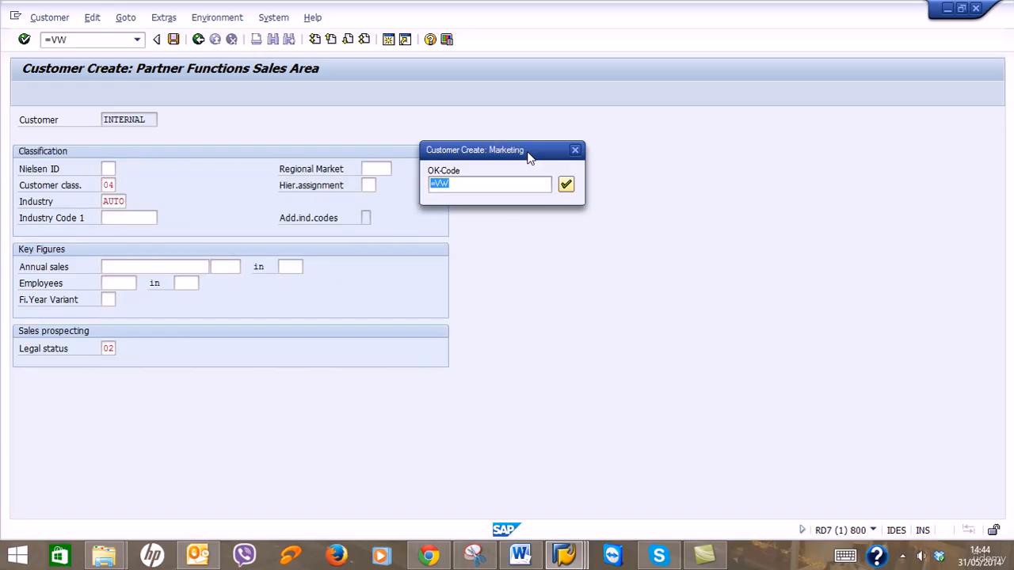
Process the next customer through export, sales area and taxes screens and save it.
key(Return)
key(Return)
key(Return)
key(Return)
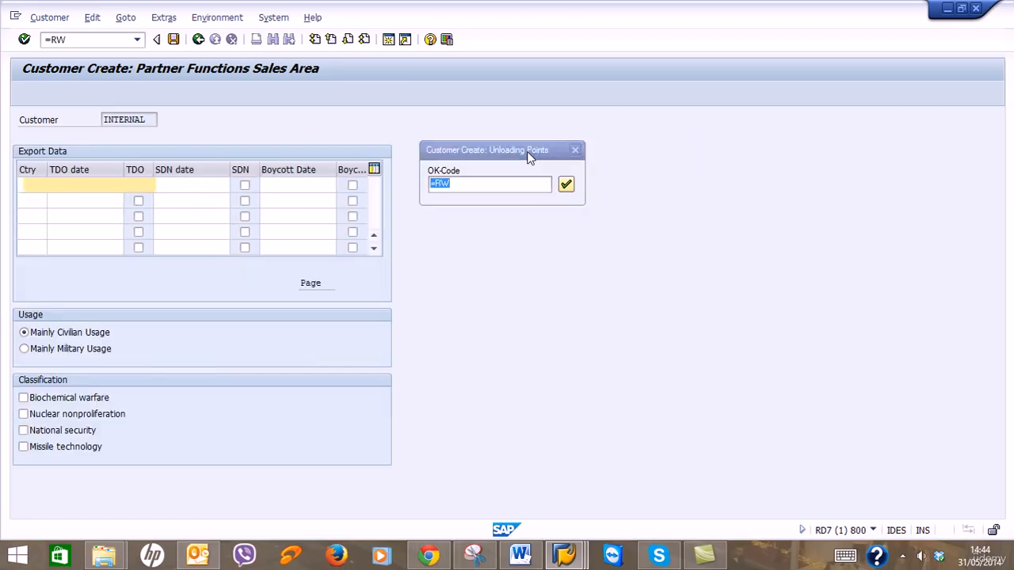
key(Return)
key(Return)
key(Return)
key(Return)
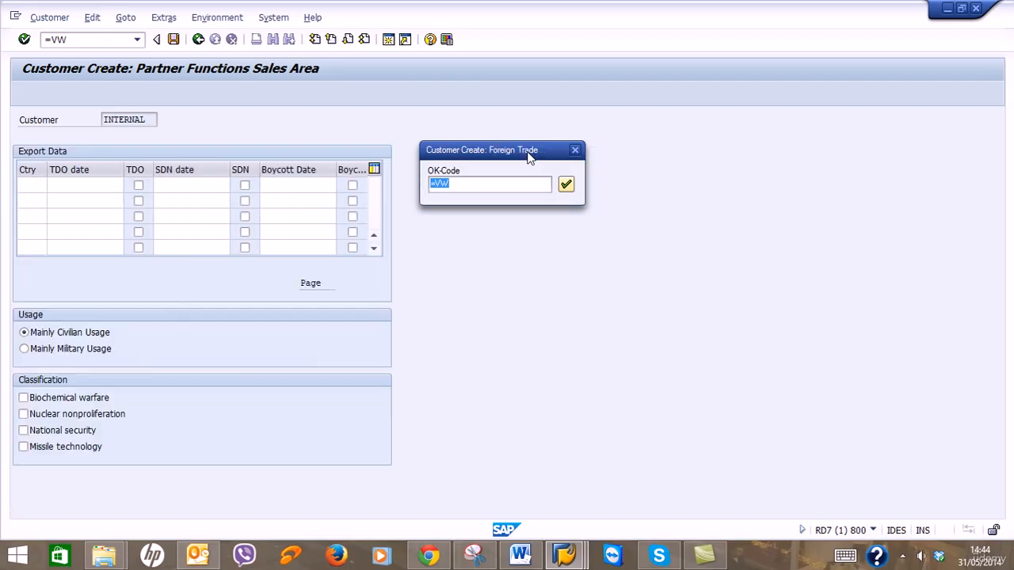
key(Return)
key(Return)
key(Return)
key(Return)
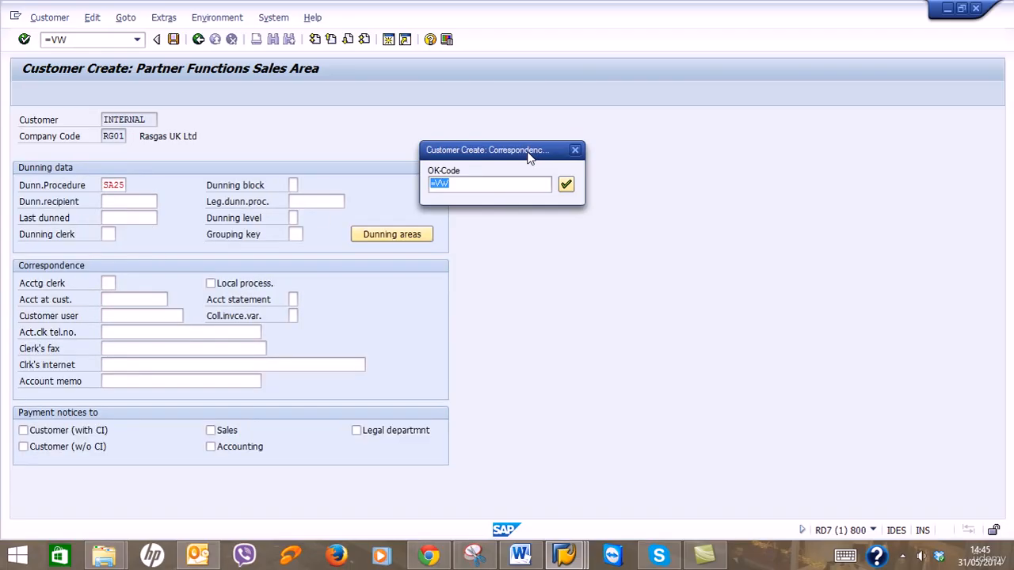
key(Return)
key(Return)
key(Return)
key(Return)
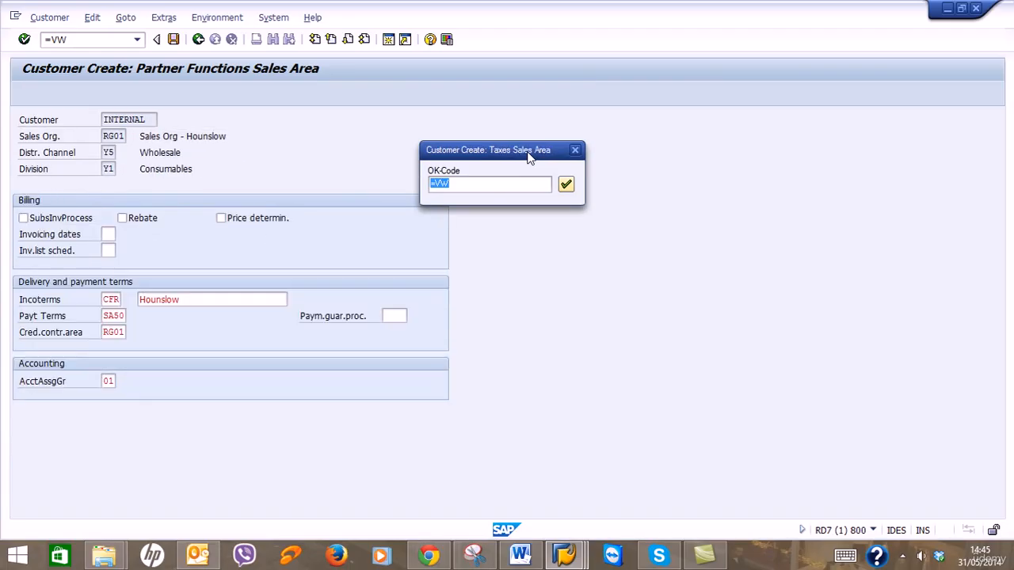
key(Return)
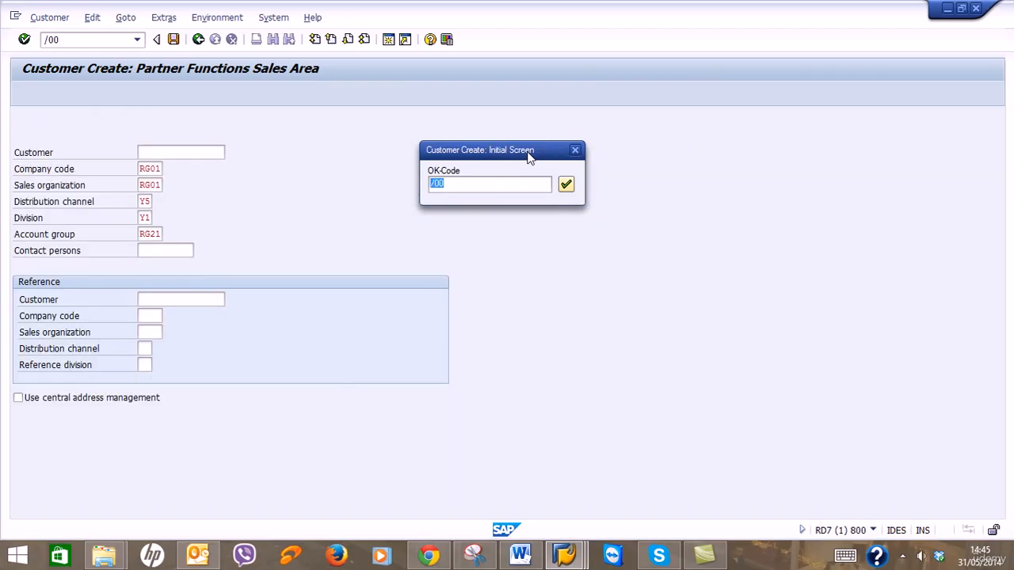
Step the final customer through all screens and save it, completing the session.
key(Return)
key(Return)
key(Return)
key(Return)
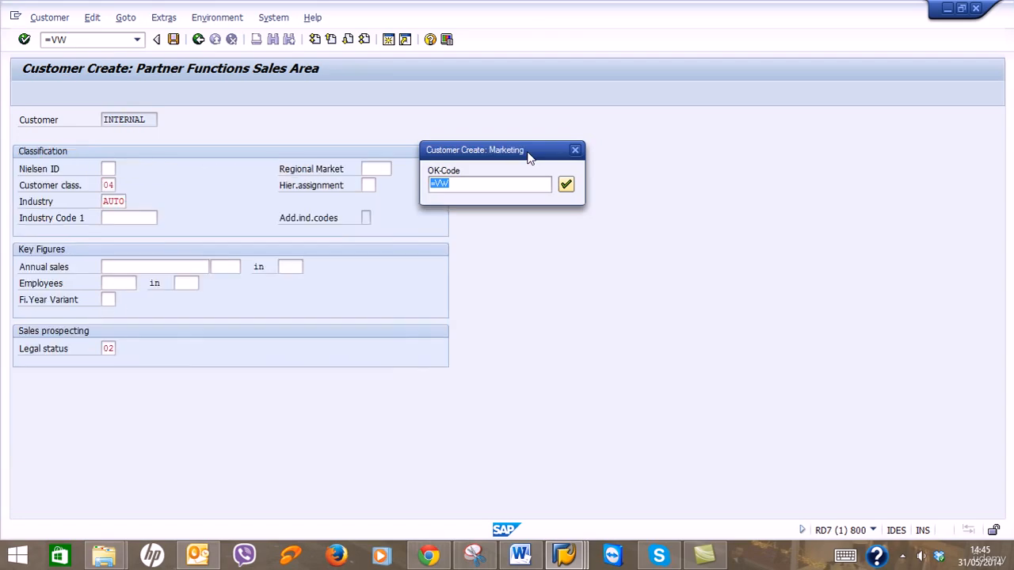
key(Return)
key(Return)
key(Return)
key(Return)
key(Return)
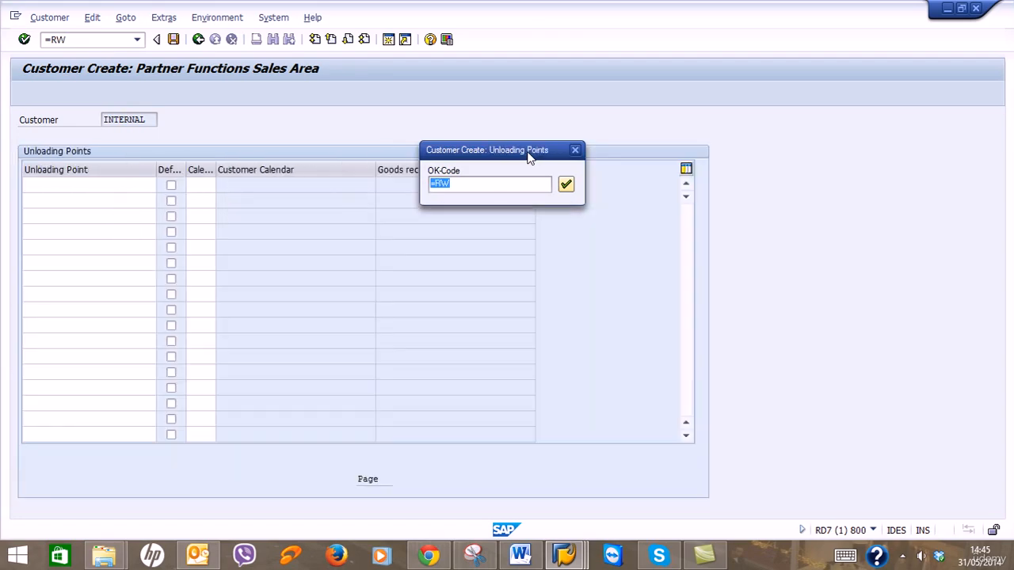
key(Return)
key(Return)
key(Return)
key(Return)
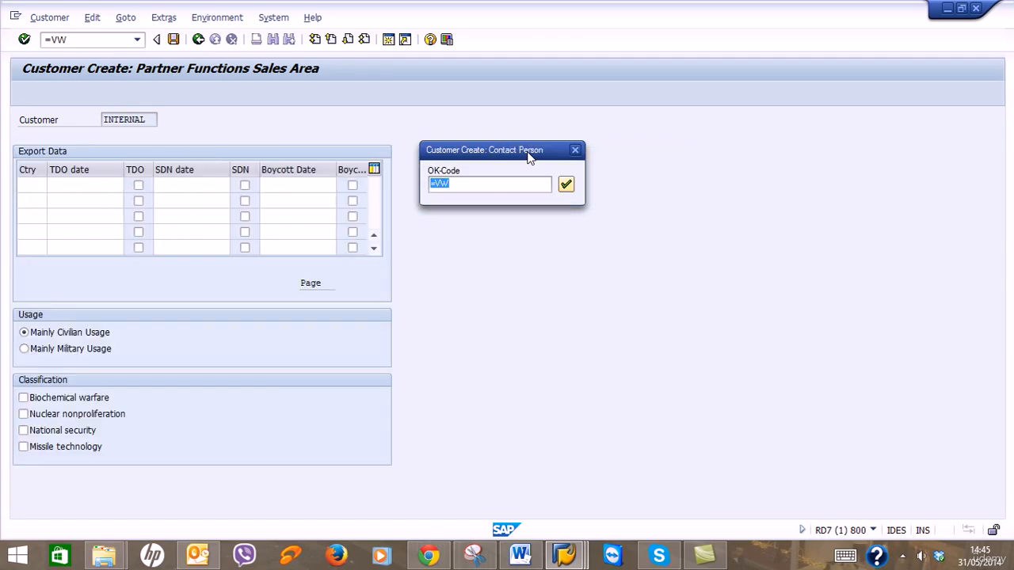
key(Return)
key(Return)
key(Return)
key(Return)
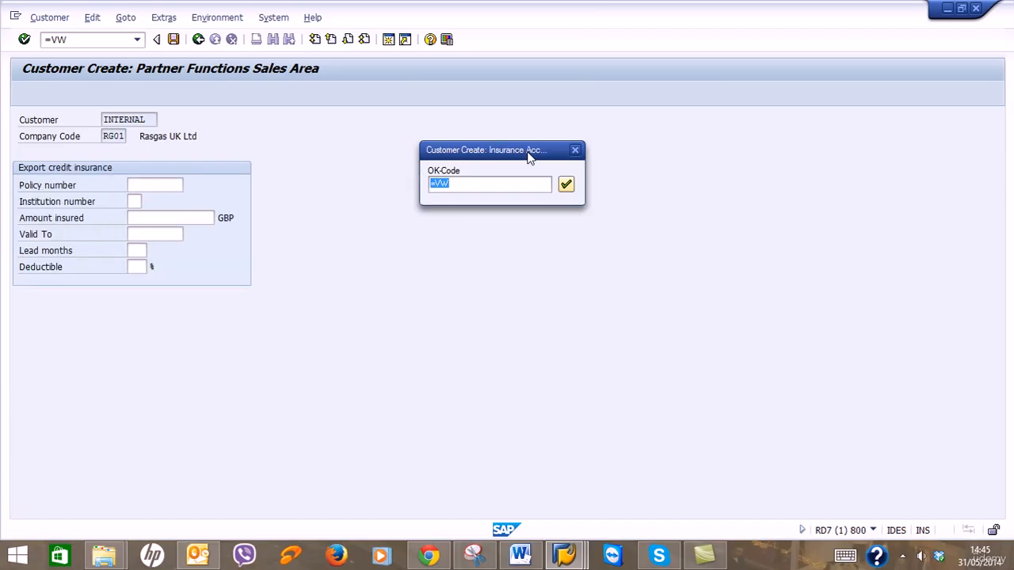
key(Return)
key(Return)
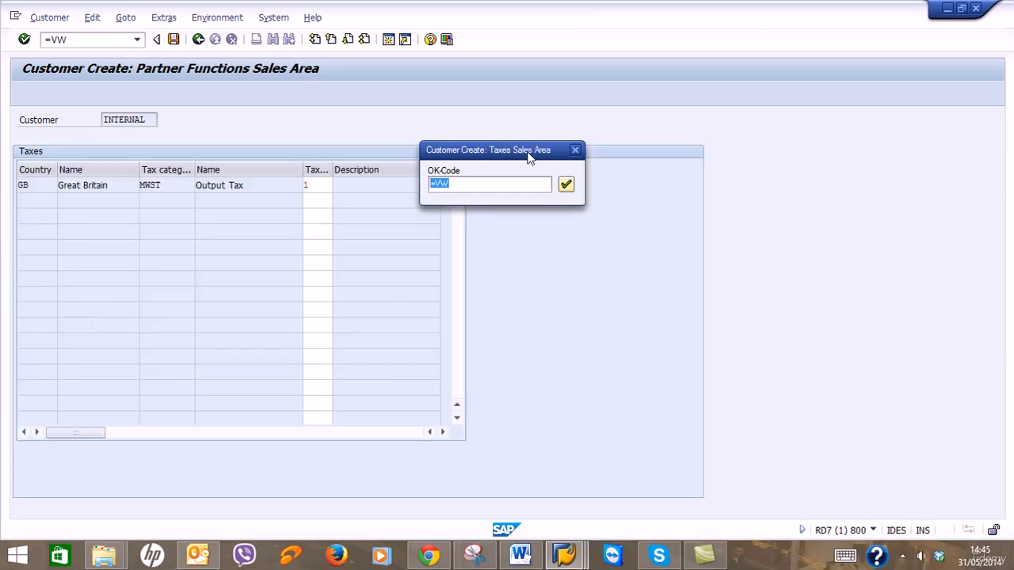
key(Return)
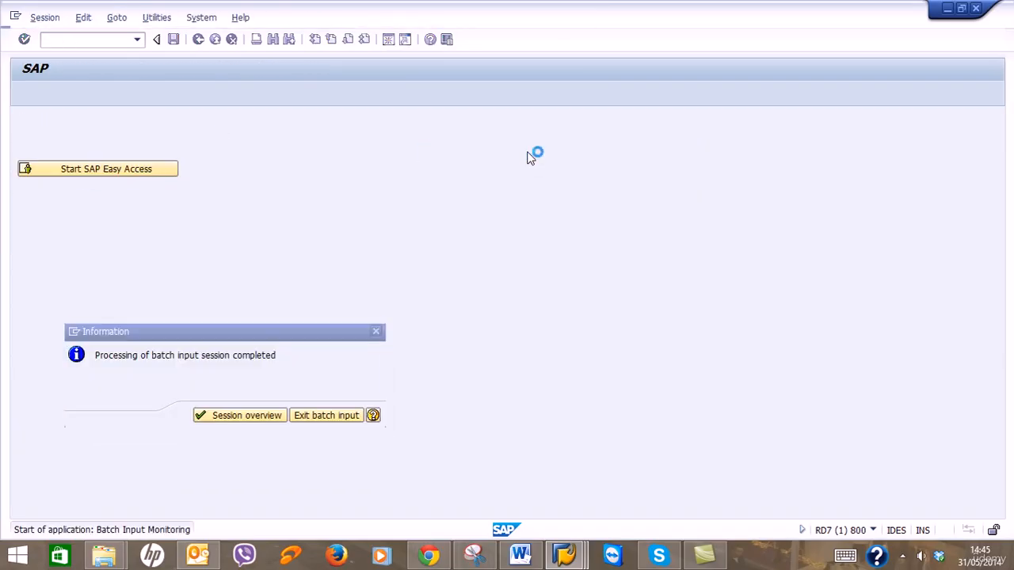
key(Return)
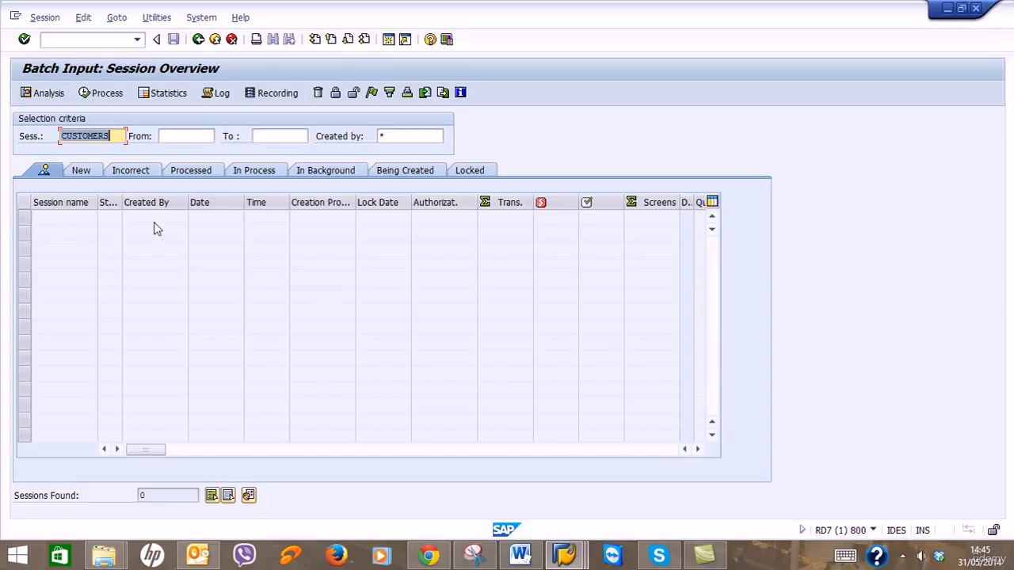
Bring the Sainsburys UK Ltd customer display window forward and maximize it.
mouse_move(564, 555)
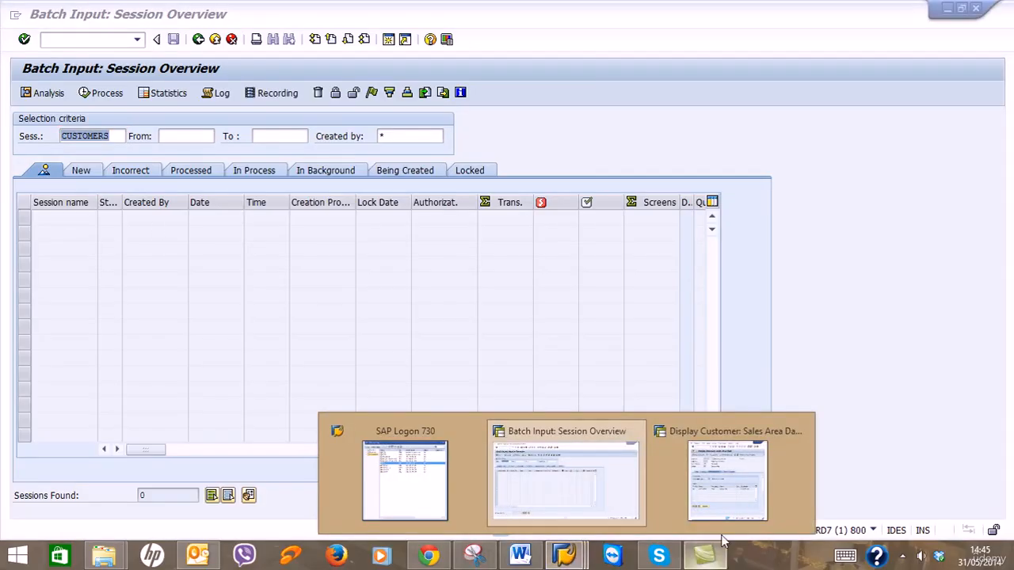
click(771, 495)
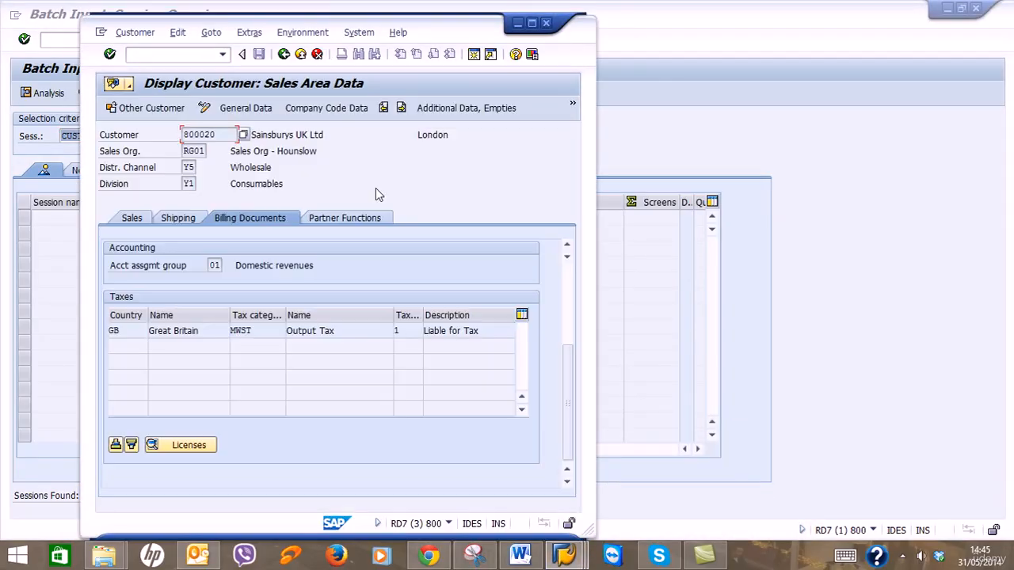
click(532, 24)
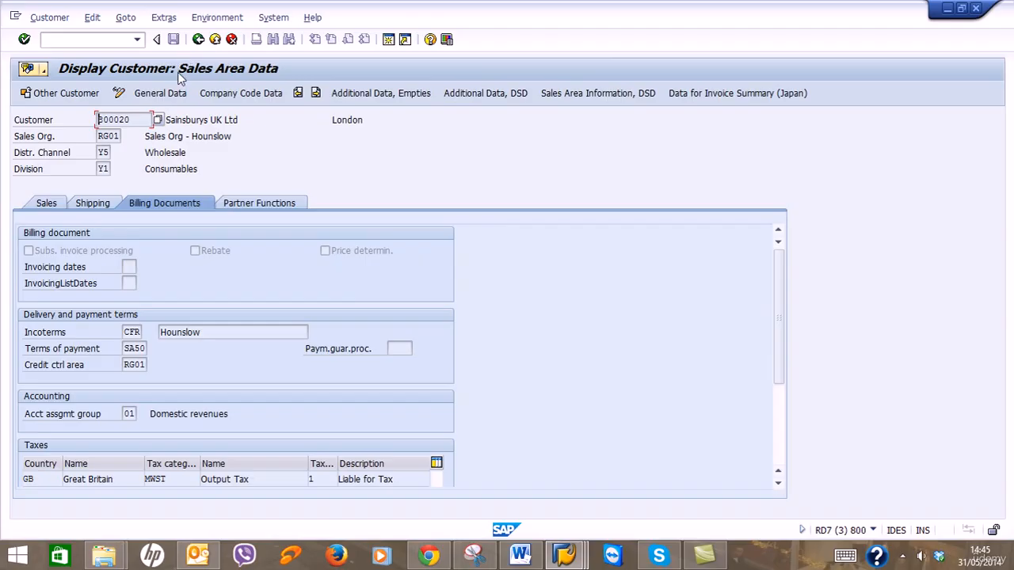
click(112, 41)
Run /NXD02 and list all 24 customers in company code RG01 through the Customer search.
key(Return)
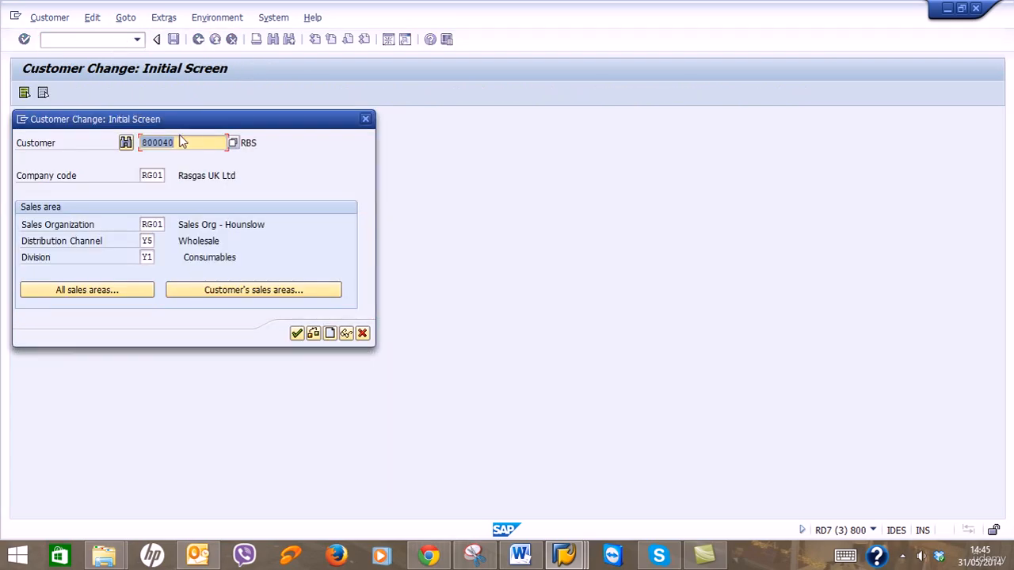
key(Return)
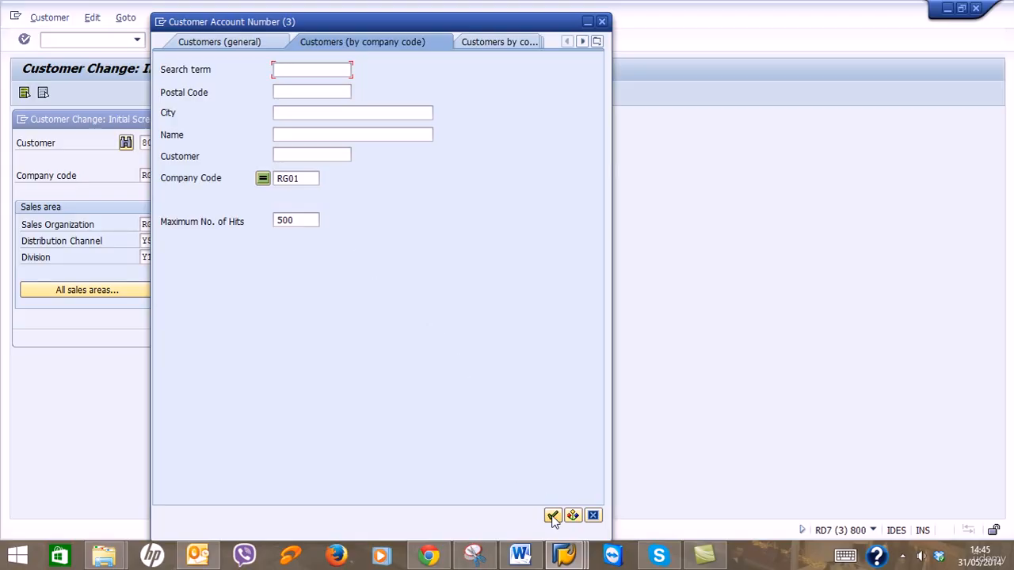
click(553, 516)
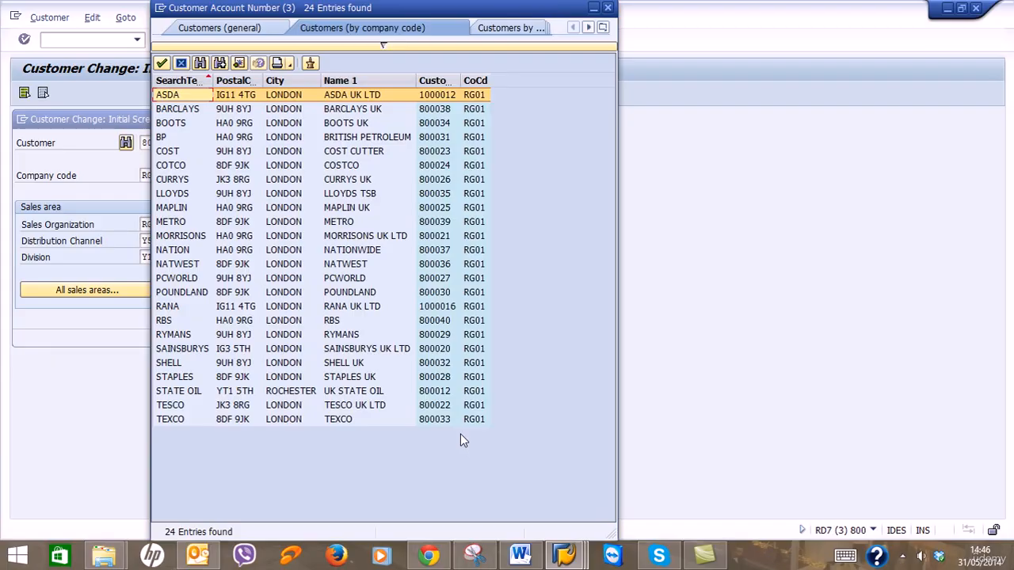
click(564, 554)
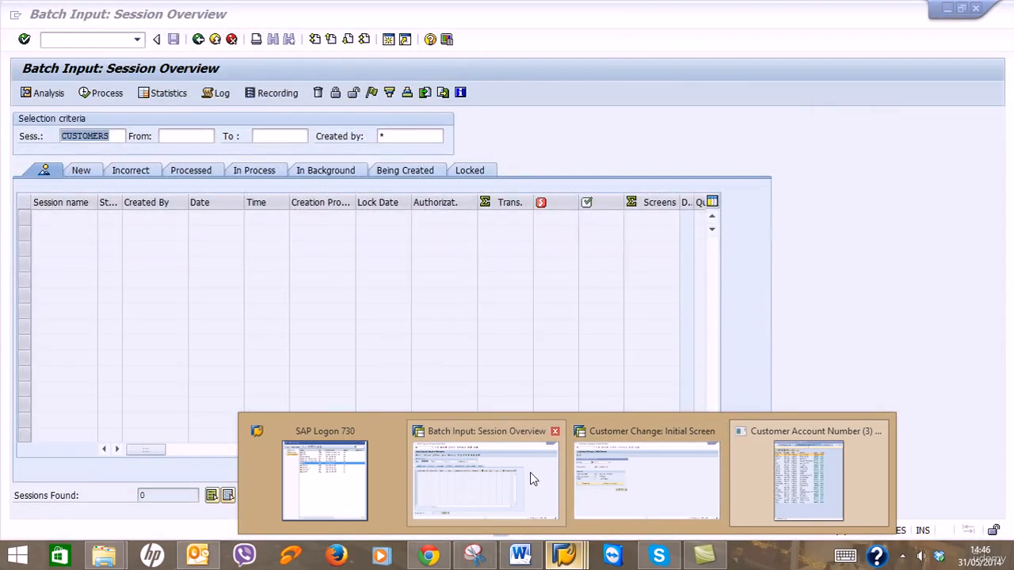
Return to the Batch Input Session Overview, now showing 0 CUSTOMERS sessions.
click(531, 476)
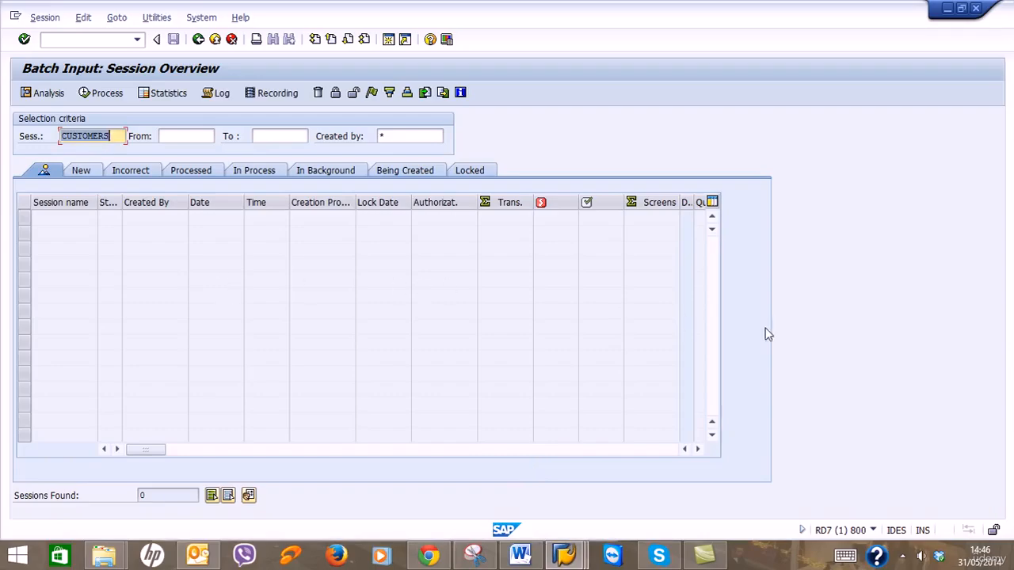
click(902, 556)
click(924, 454)
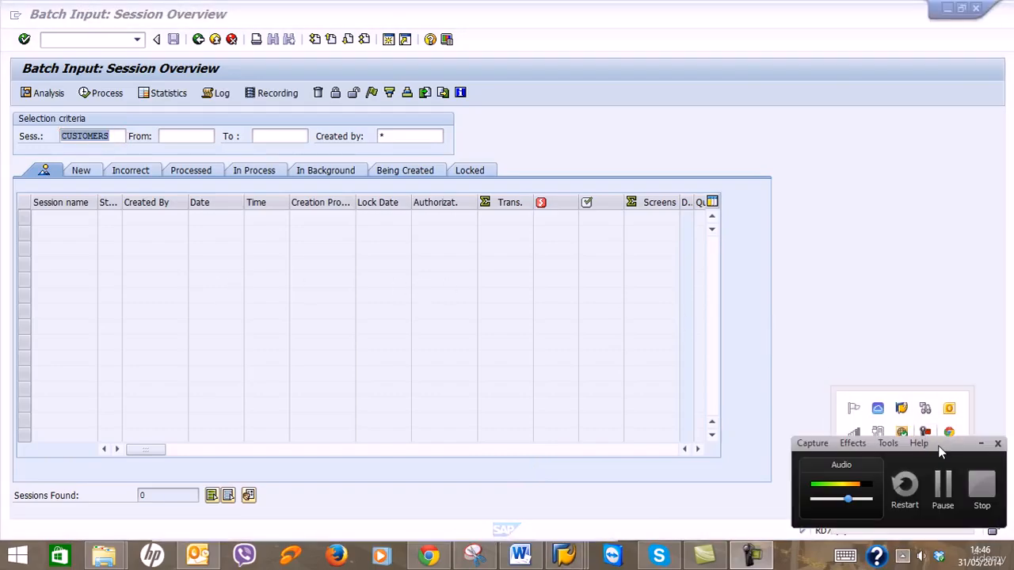